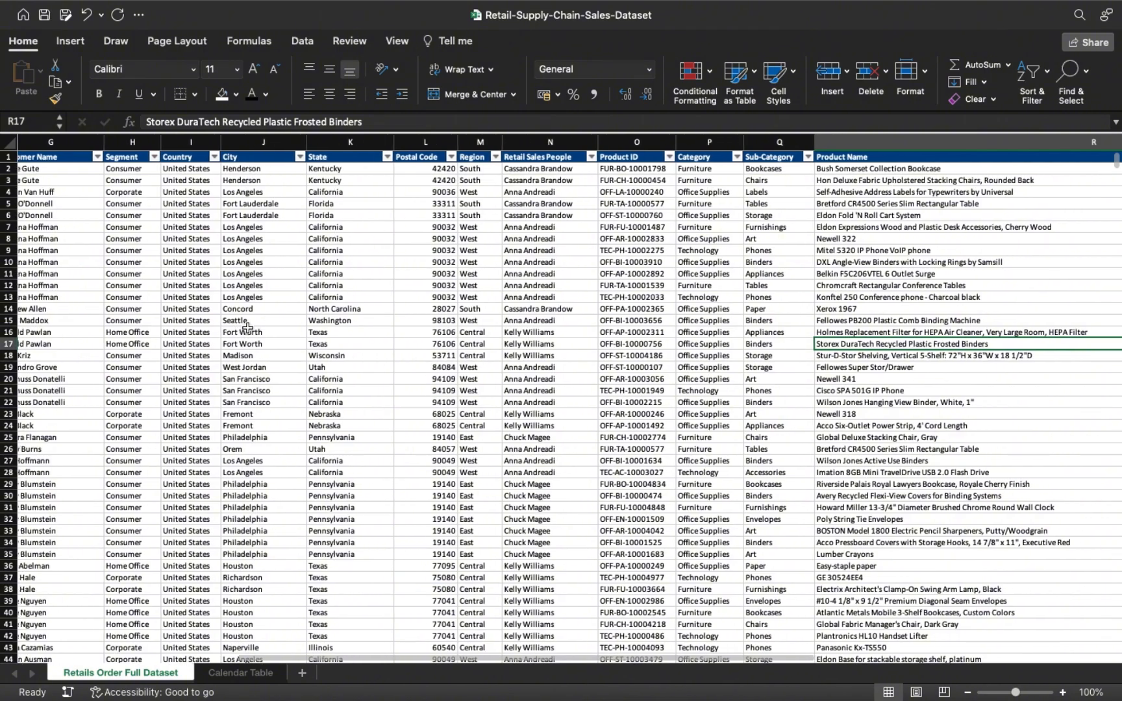
{"action": "scroll", "coordinate": [247, 328], "scroll_direction": "right", "scroll_amount": 15}
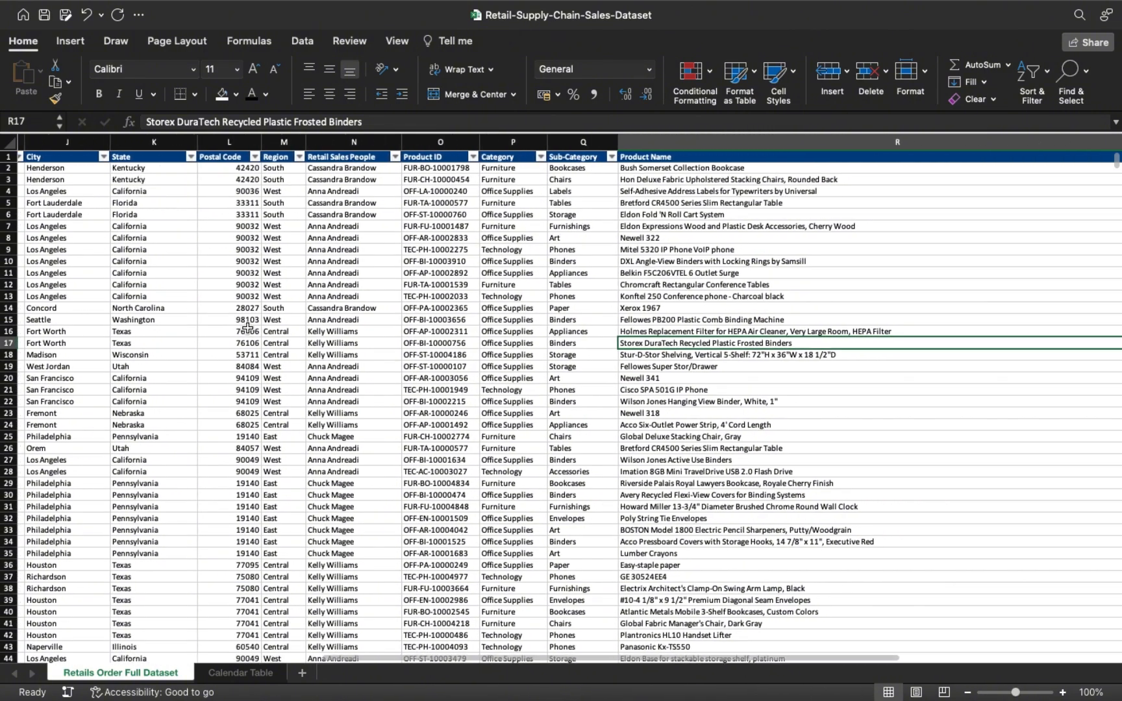
Examine the columns of the Retail-Supply-Chain-Sales-Dataset order sheet from Row ID through Profit, and minimize the workbook.
{"action": "scroll", "coordinate": [247, 328], "scroll_direction": "left", "scroll_amount": 20}
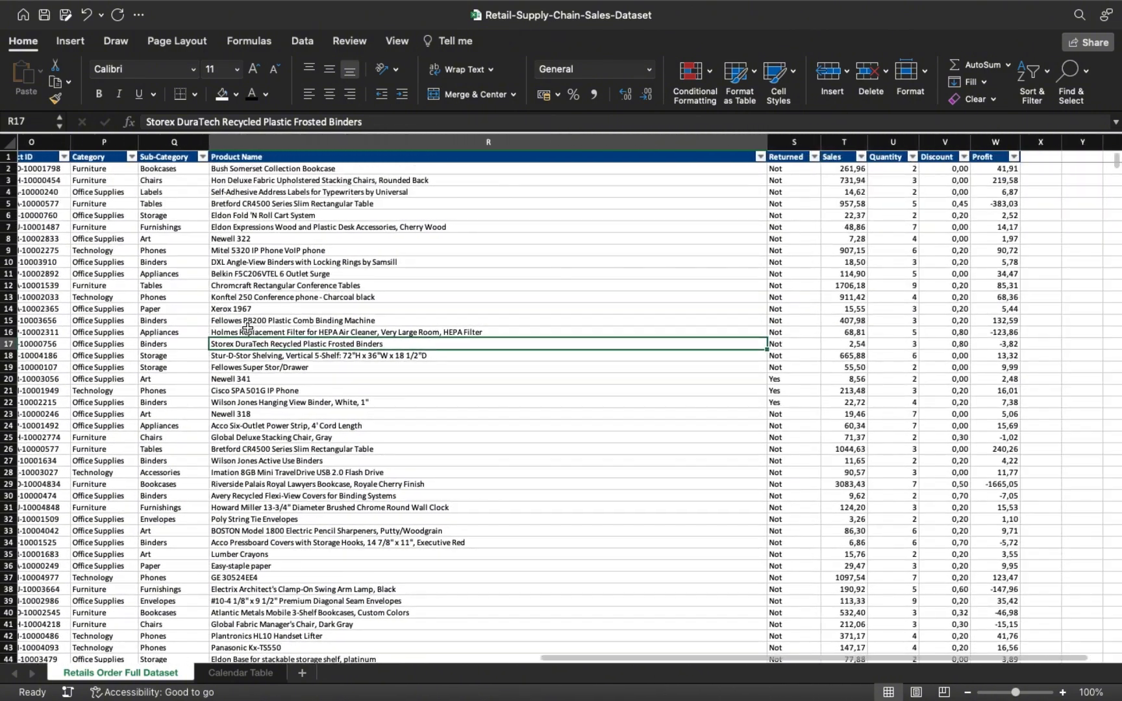
{"action": "scroll", "coordinate": [265, 342], "scroll_direction": "left", "scroll_amount": 2}
{"action": "scroll", "coordinate": [264, 341], "scroll_direction": "up", "scroll_amount": 1}
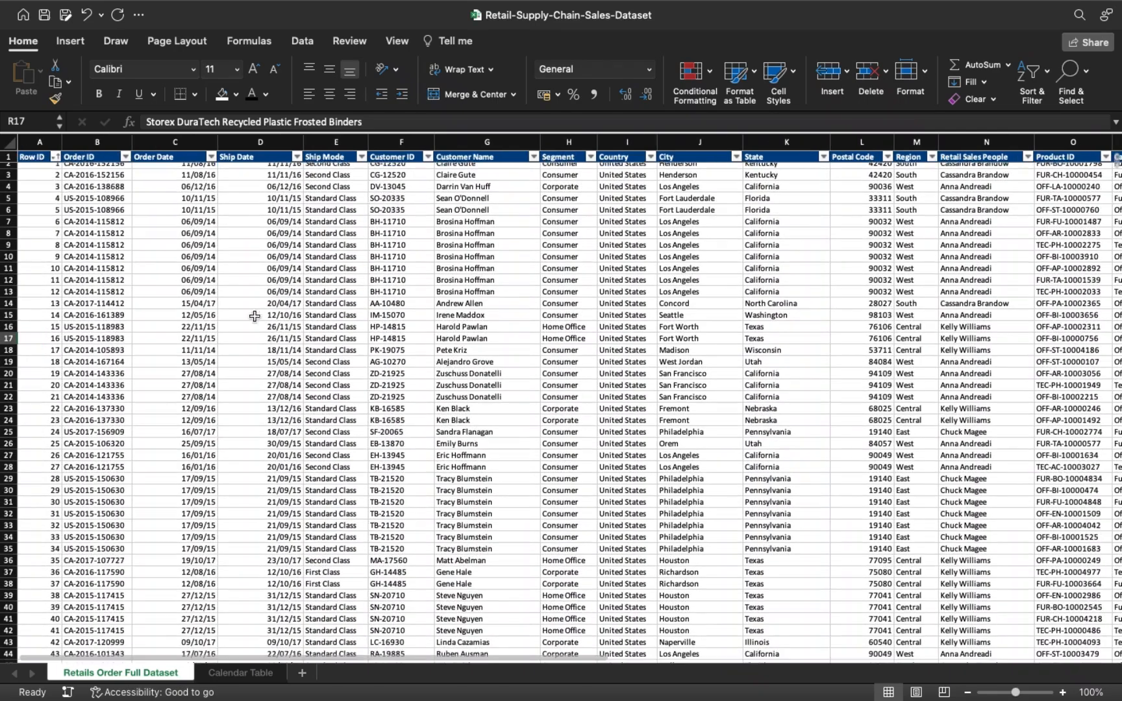
{"action": "left_click", "coordinate": [44, 32]}
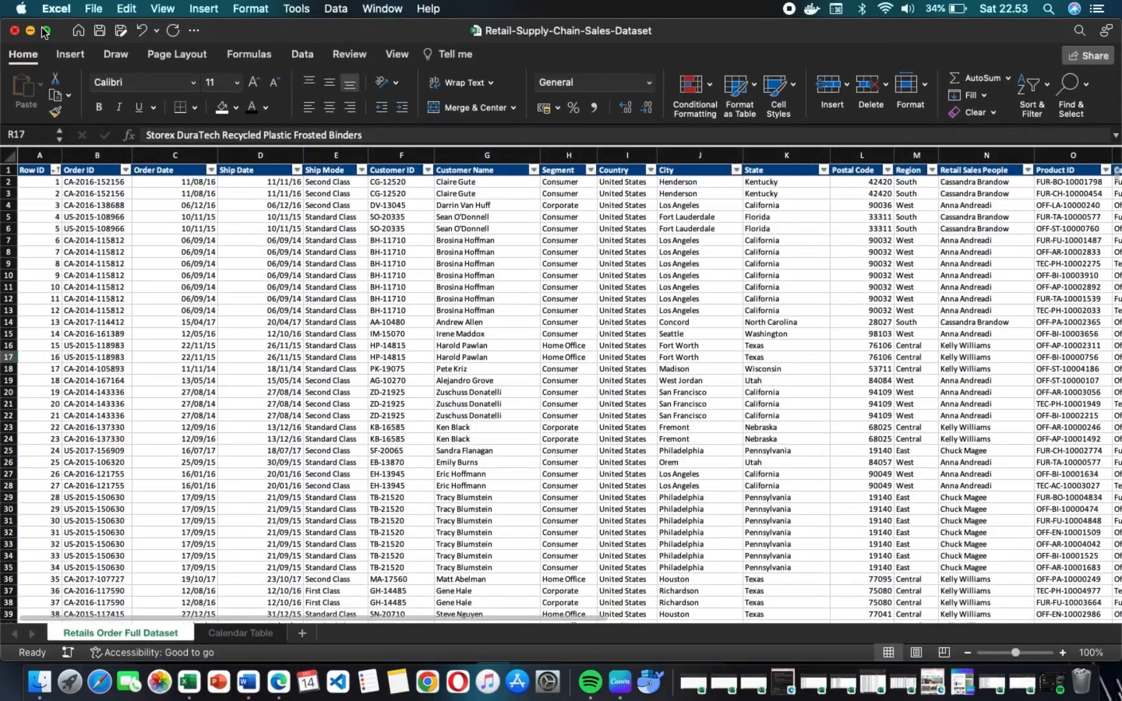
{"action": "left_click", "coordinate": [30, 32]}
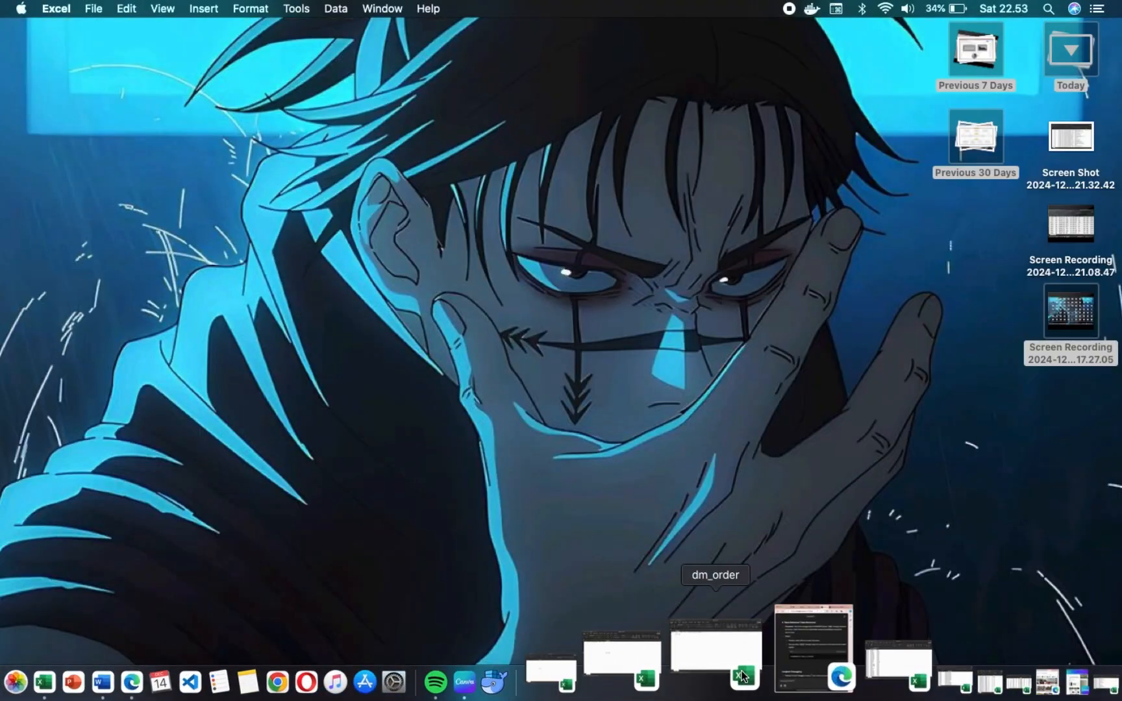
Bring up the Customer workbook in full screen, examine its ID, name and segment columns, and minimize it.
{"action": "left_click", "coordinate": [793, 675]}
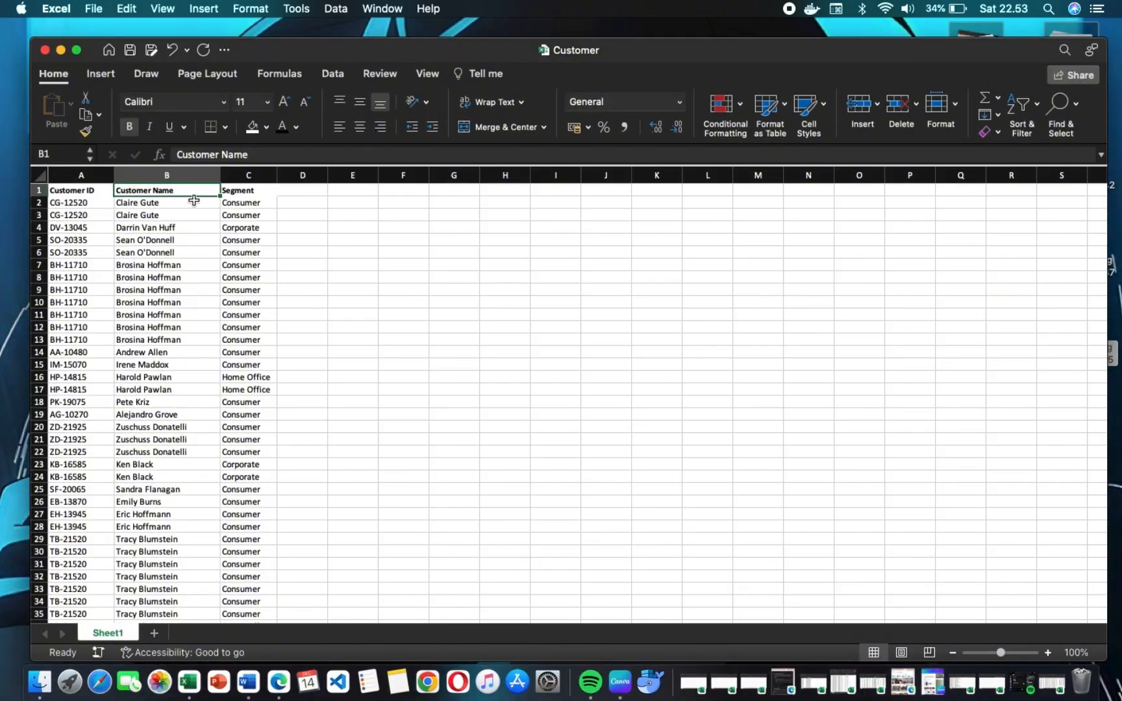
{"action": "left_click", "coordinate": [76, 50]}
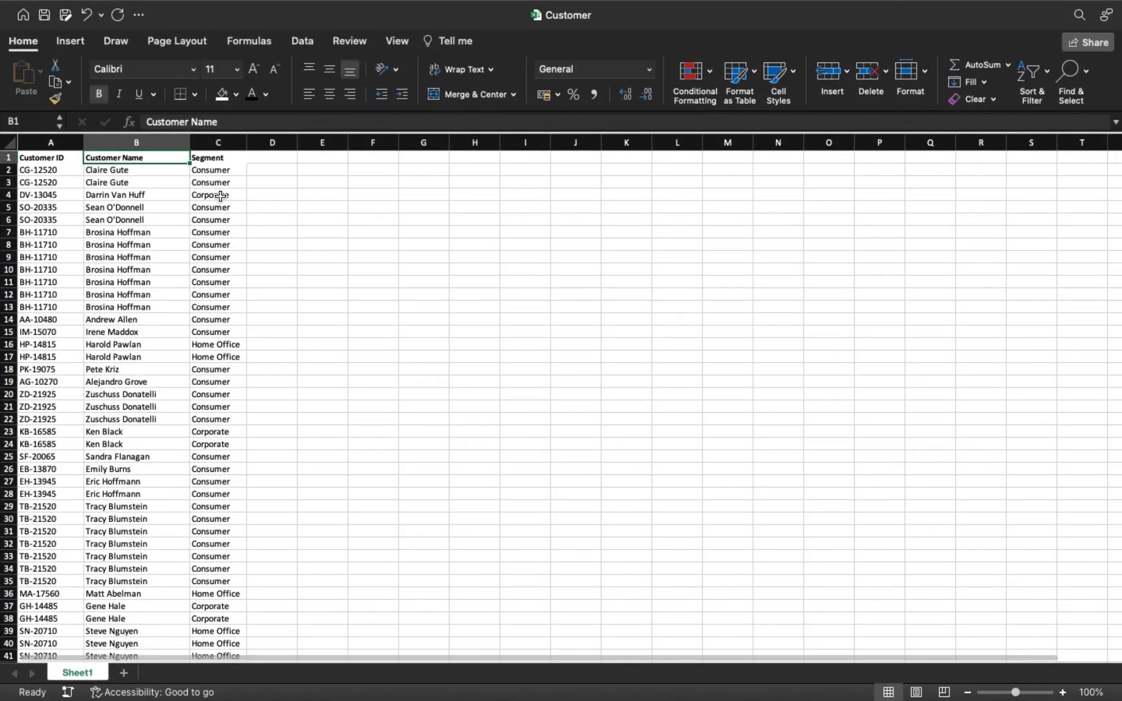
{"action": "mouse_move", "coordinate": [63, 8]}
{"action": "left_click", "coordinate": [46, 33]}
{"action": "left_click", "coordinate": [63, 52]}
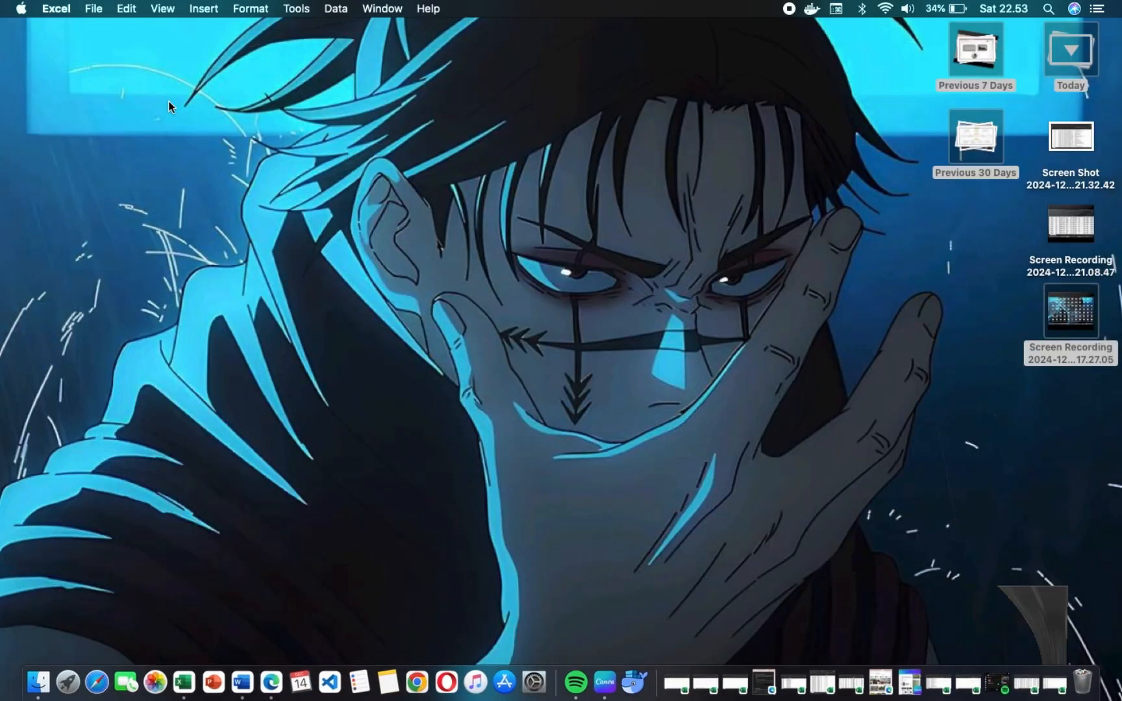
Bring up the Order workbook in full screen, examine its order ID, date and ship mode columns, and minimize it.
{"action": "left_click", "coordinate": [786, 668]}
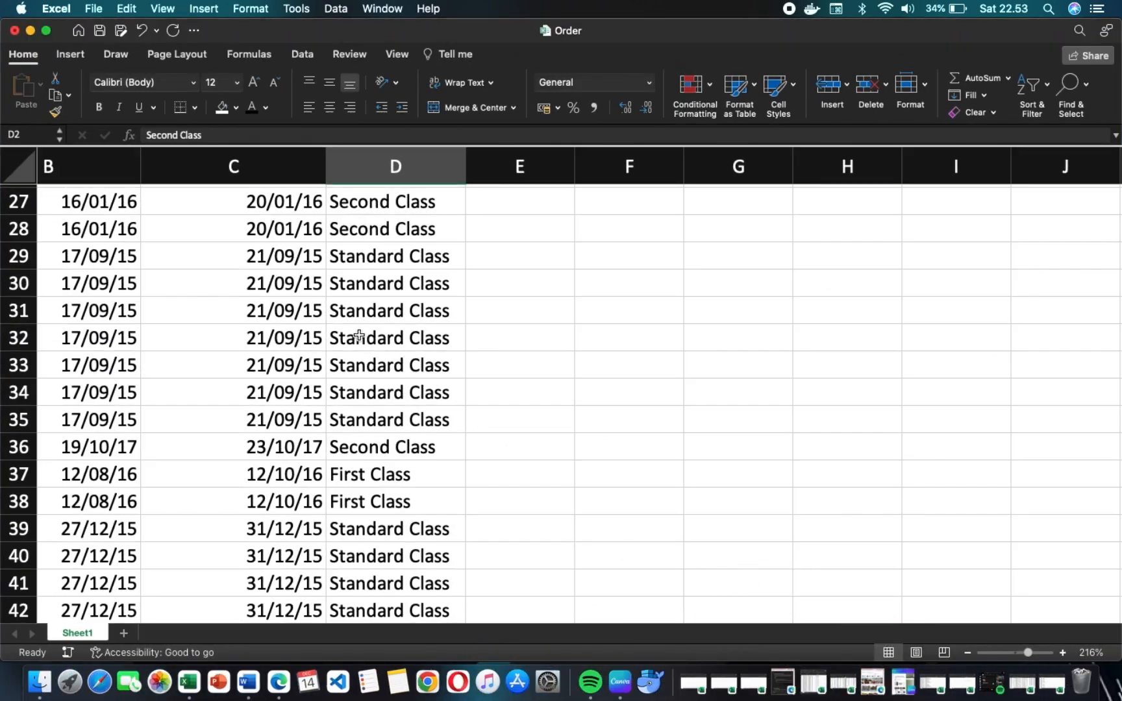
{"action": "scroll", "coordinate": [359, 336], "scroll_direction": "up", "scroll_amount": 10}
{"action": "scroll", "coordinate": [359, 335], "scroll_direction": "left", "scroll_amount": 3}
{"action": "scroll", "coordinate": [357, 337], "scroll_direction": "right", "scroll_amount": 1}
{"action": "scroll", "coordinate": [358, 338], "scroll_direction": "down", "scroll_amount": 1}
{"action": "left_click", "coordinate": [47, 32]}
{"action": "scroll", "coordinate": [331, 405], "scroll_direction": "up", "scroll_amount": 1}
{"action": "scroll", "coordinate": [331, 405], "scroll_direction": "left", "scroll_amount": 2}
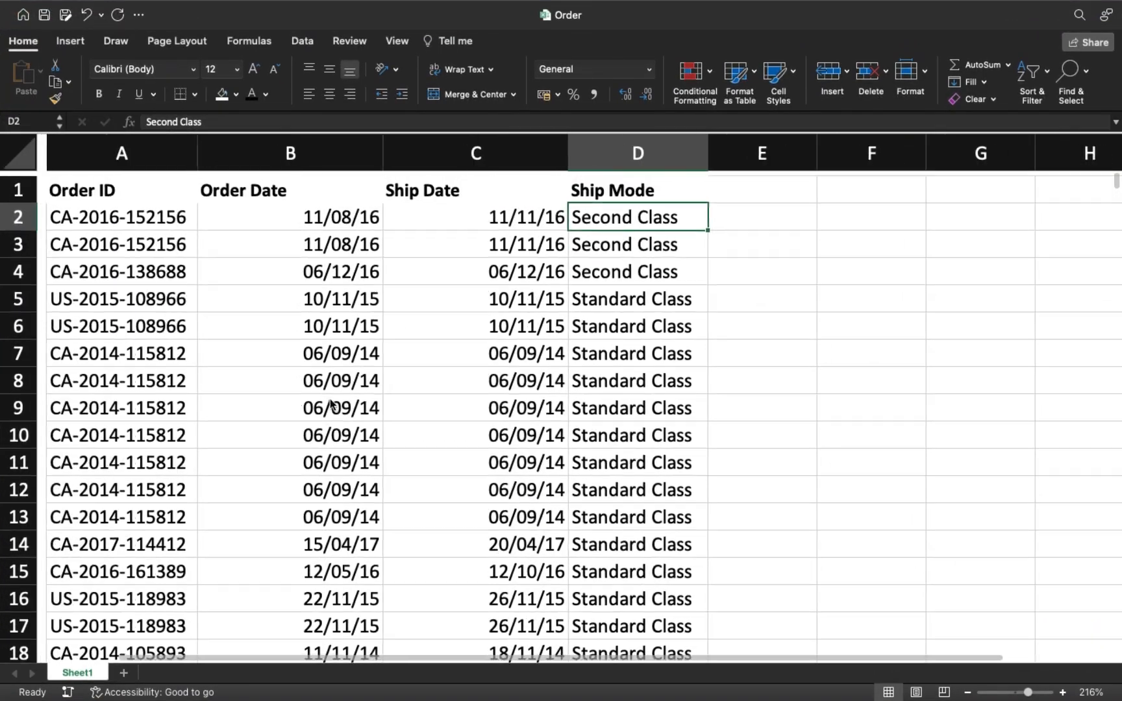
{"action": "scroll", "coordinate": [270, 352], "scroll_direction": "down", "scroll_amount": 5}
{"action": "scroll", "coordinate": [270, 354], "scroll_direction": "up", "scroll_amount": 3}
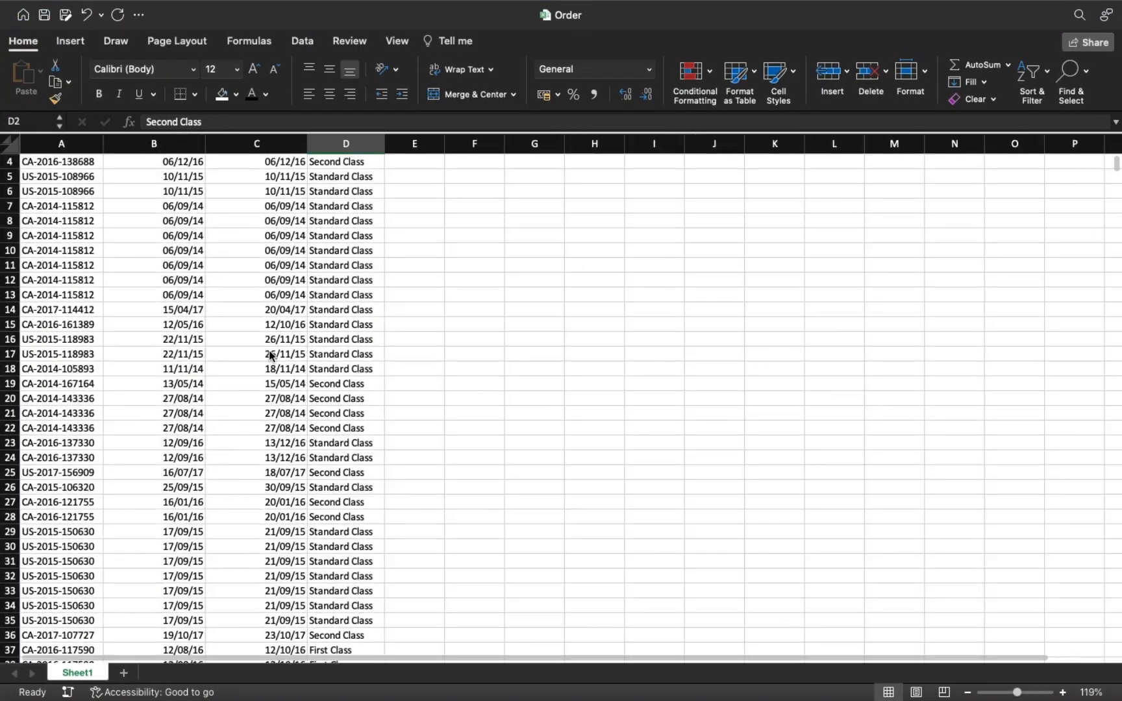
{"action": "scroll", "coordinate": [253, 338], "scroll_direction": "up", "scroll_amount": 3}
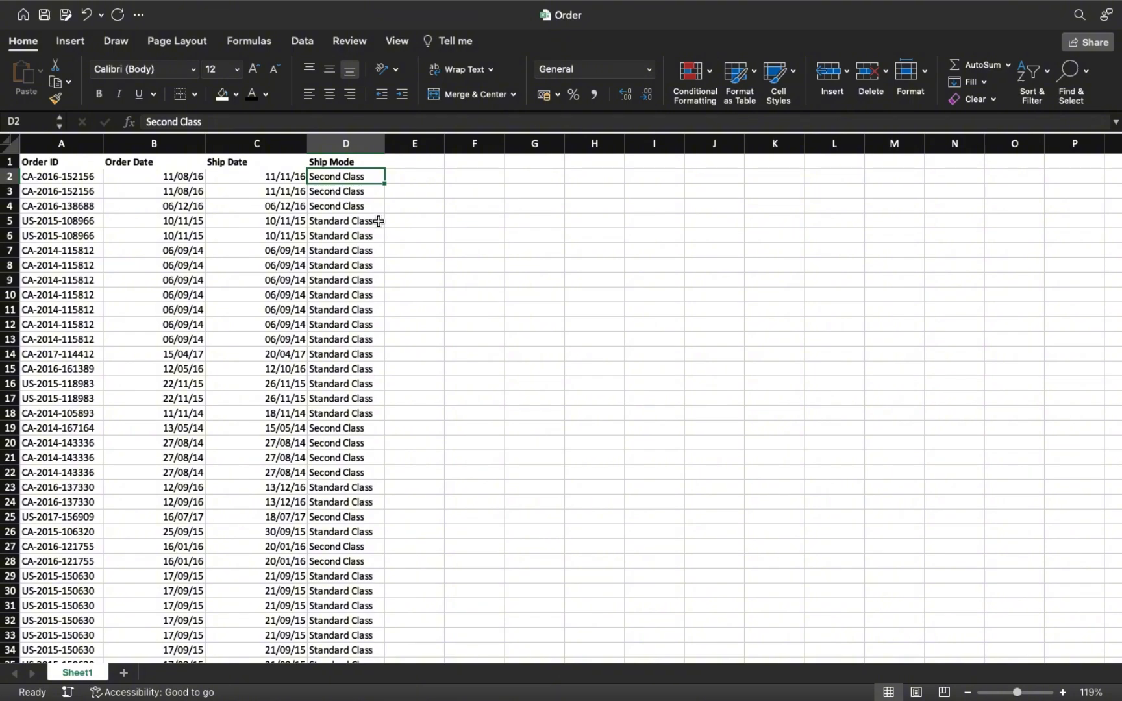
{"action": "left_click", "coordinate": [46, 34]}
{"action": "left_click", "coordinate": [31, 32]}
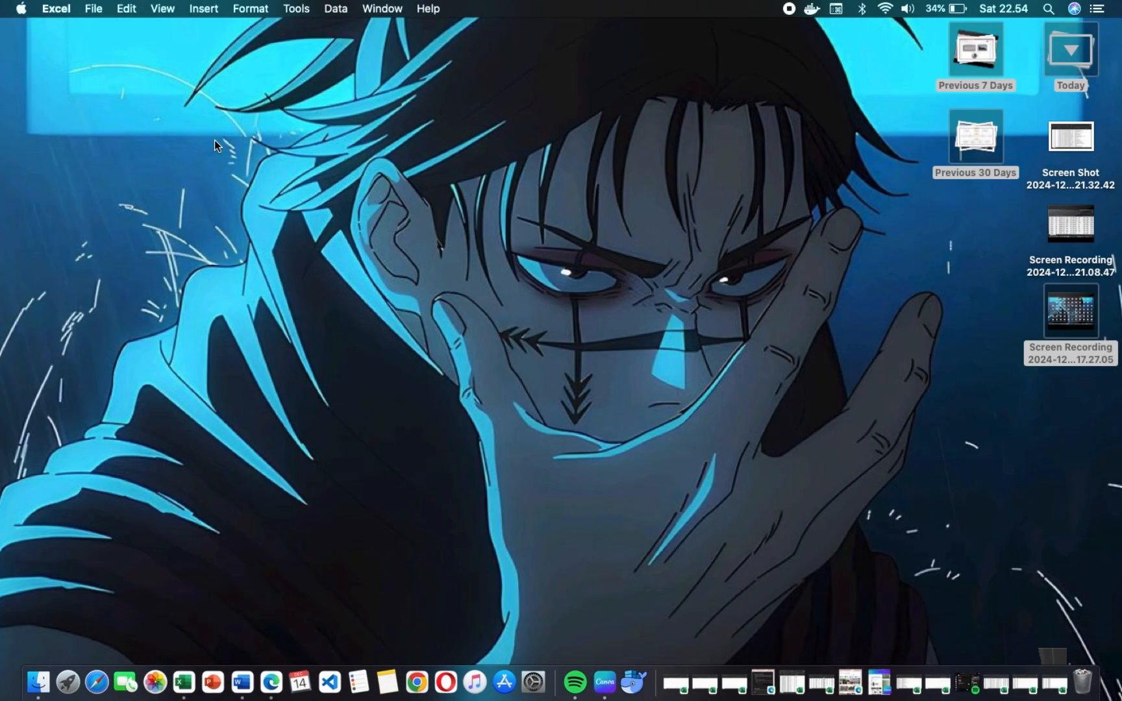
Bring up the Sales and Product workbooks, examine the Product table's columns in full screen, and minimize Product.
{"action": "left_click", "coordinate": [789, 658]}
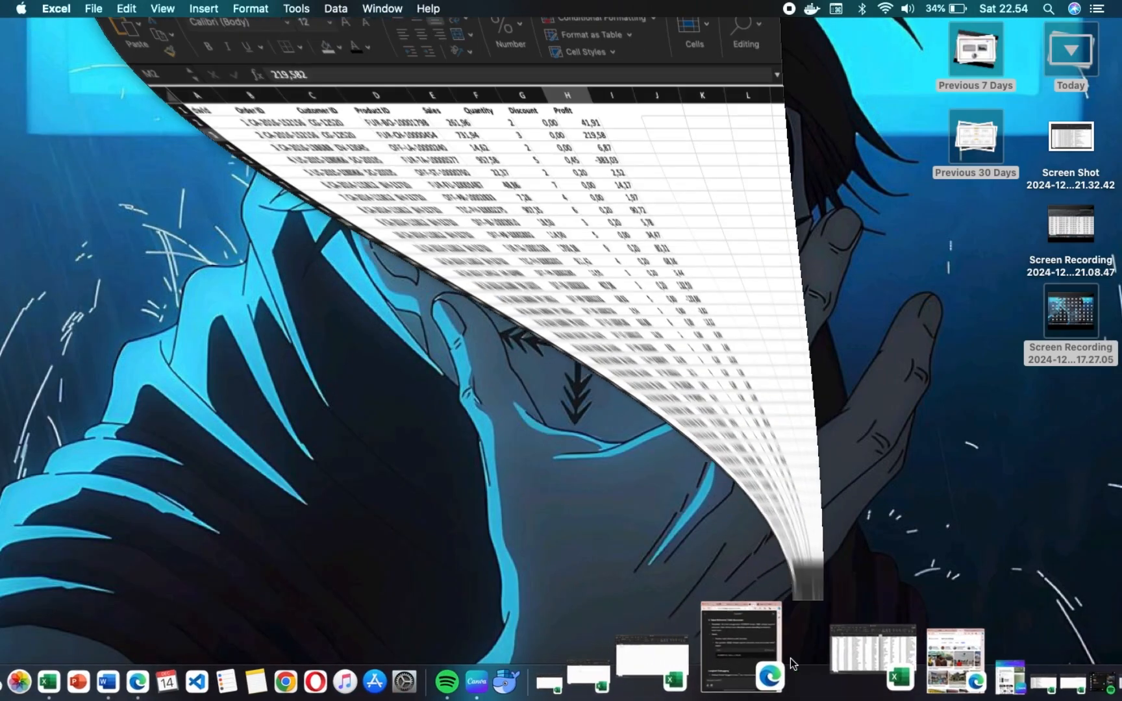
{"action": "left_click", "coordinate": [896, 669]}
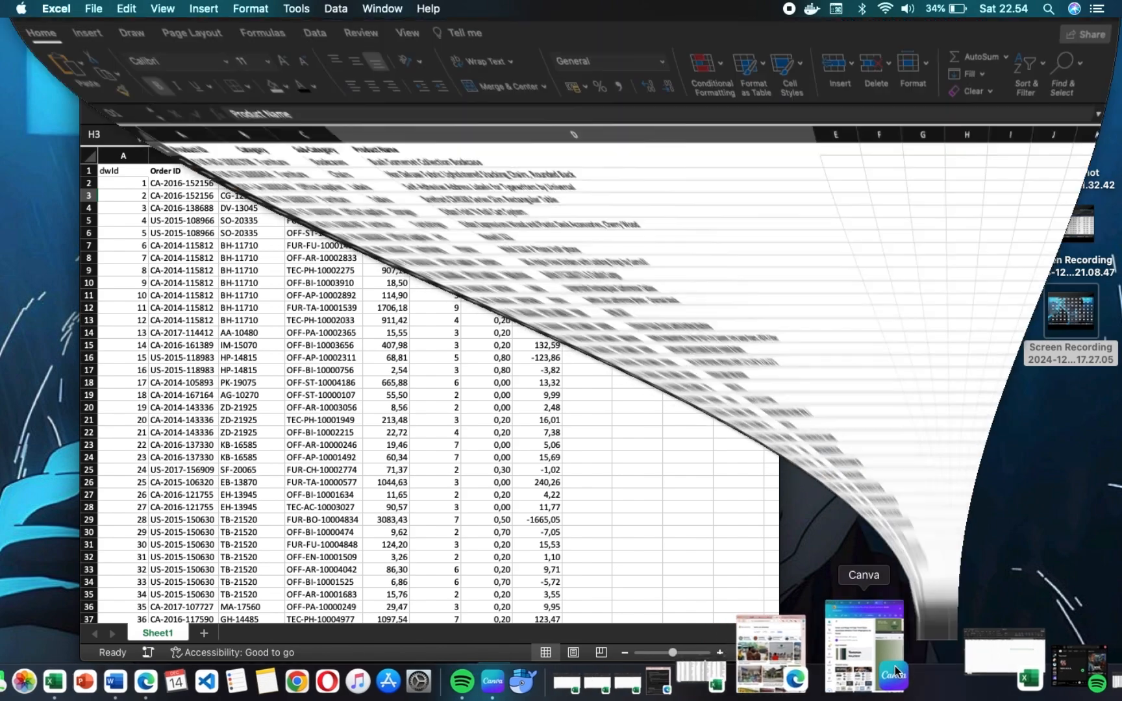
{"action": "left_click", "coordinate": [46, 31]}
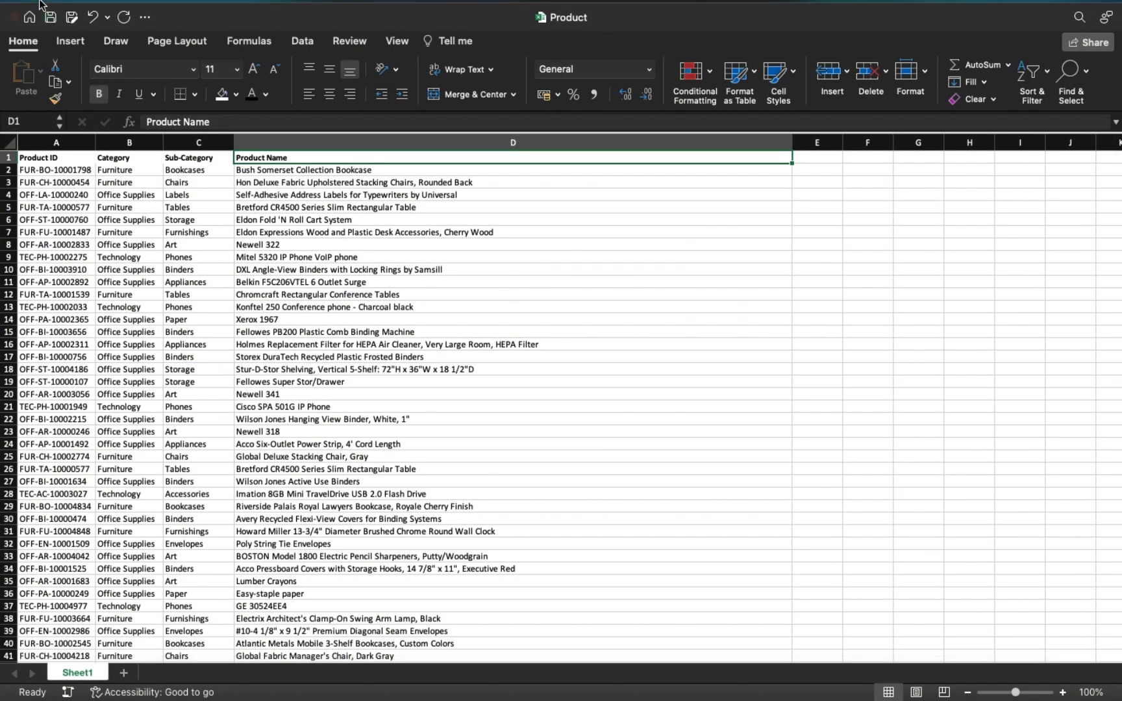
{"action": "left_click", "coordinate": [46, 31]}
{"action": "left_click", "coordinate": [31, 30]}
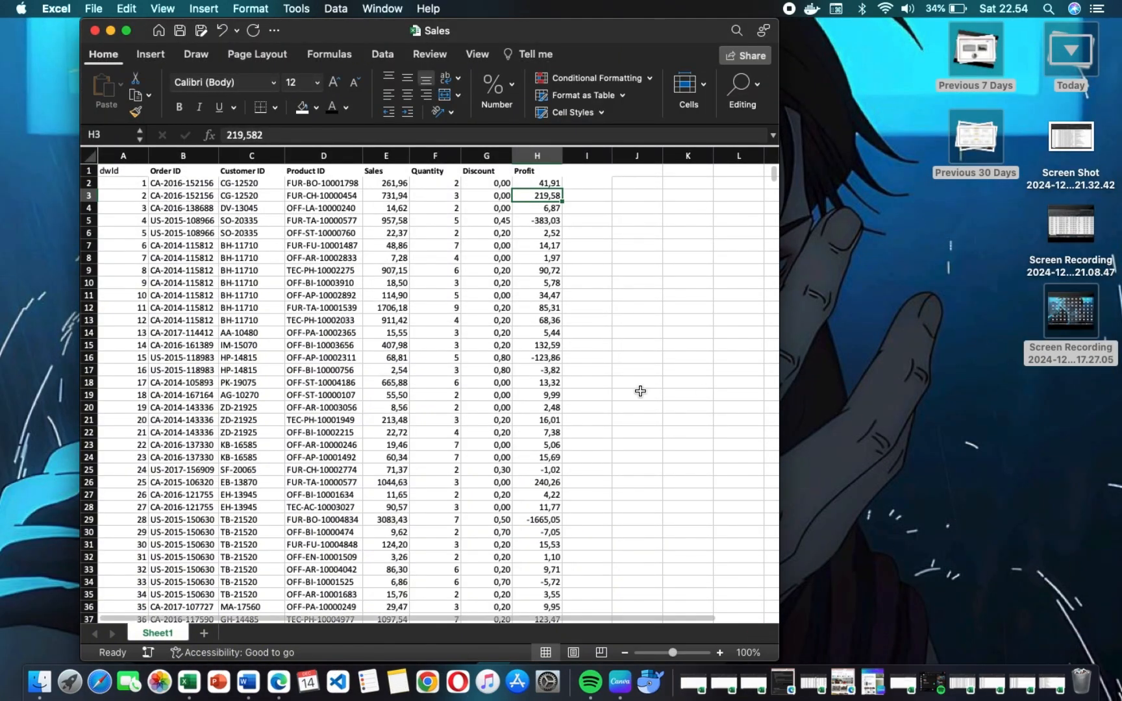
Examine the Sales workbook's columns from dwId to Profit in full screen, and minimize it.
{"action": "left_click", "coordinate": [126, 31]}
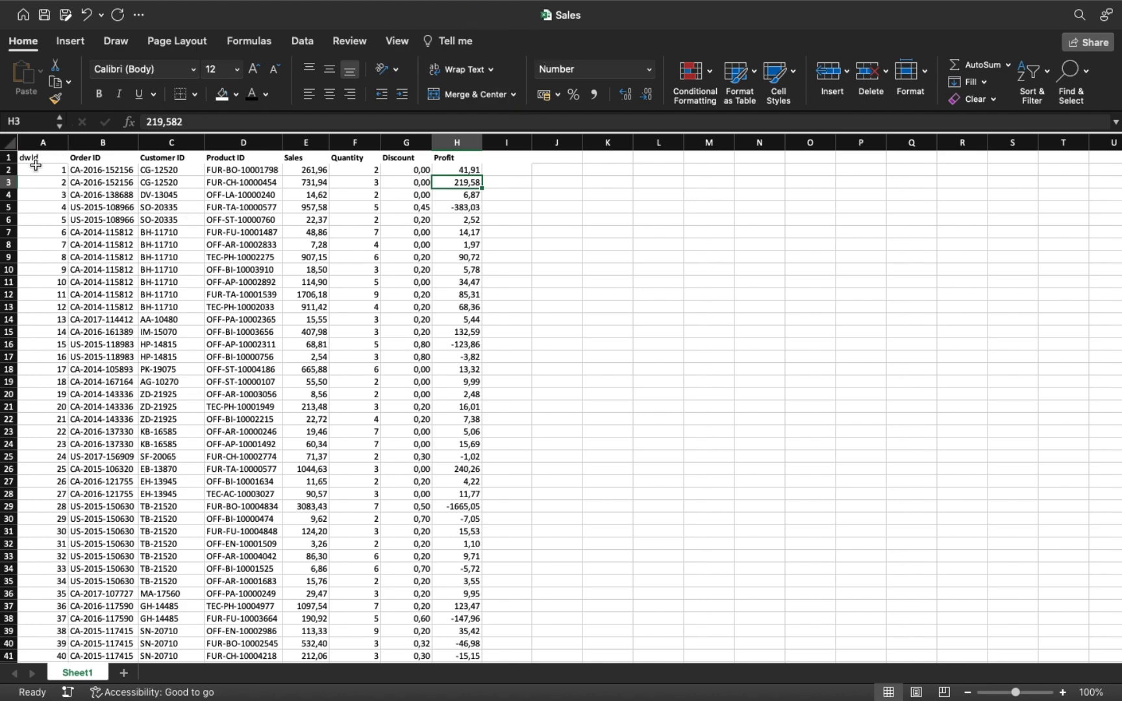
{"action": "left_click", "coordinate": [45, 31]}
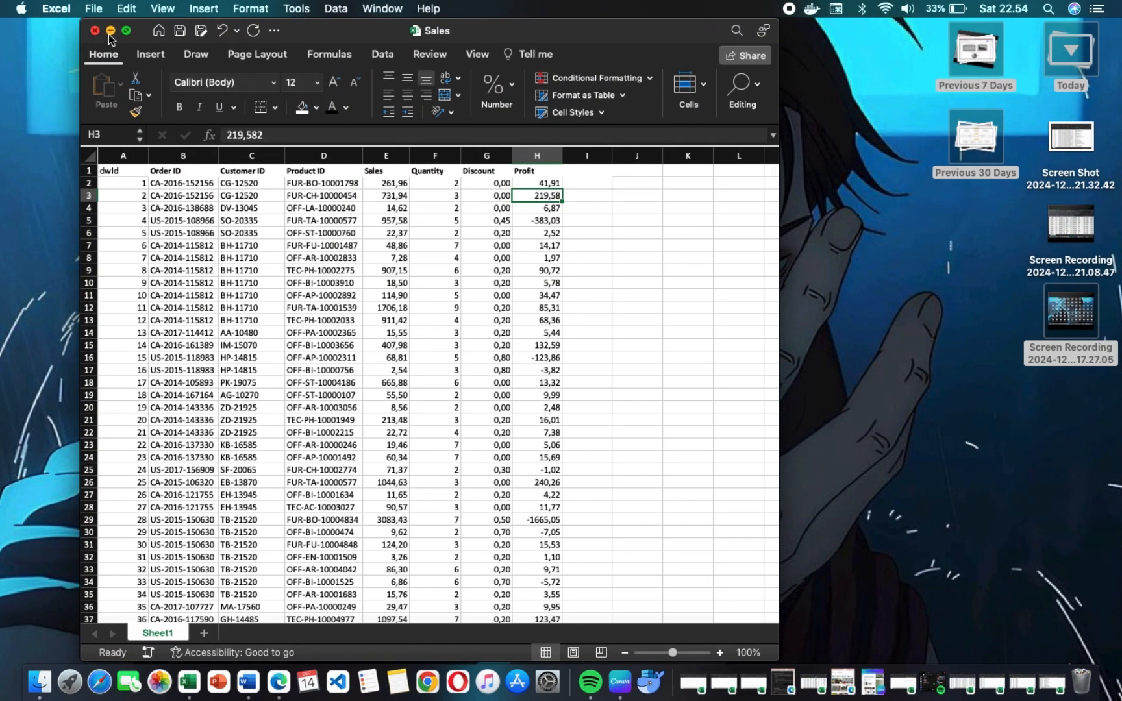
{"action": "left_click", "coordinate": [108, 34]}
Restore the DW_AW and Sales workbooks and tile them side by side, with Sales on the left and DW_AW on the right.
{"action": "left_click", "coordinate": [879, 681]}
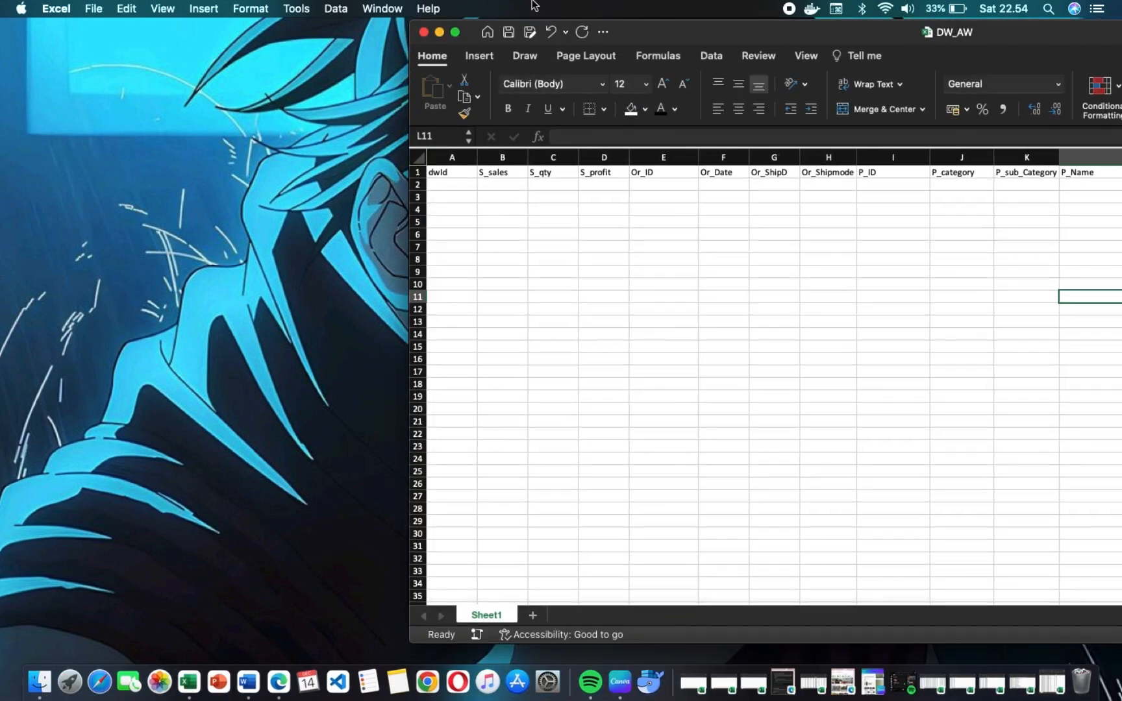
{"action": "left_click", "coordinate": [1051, 682]}
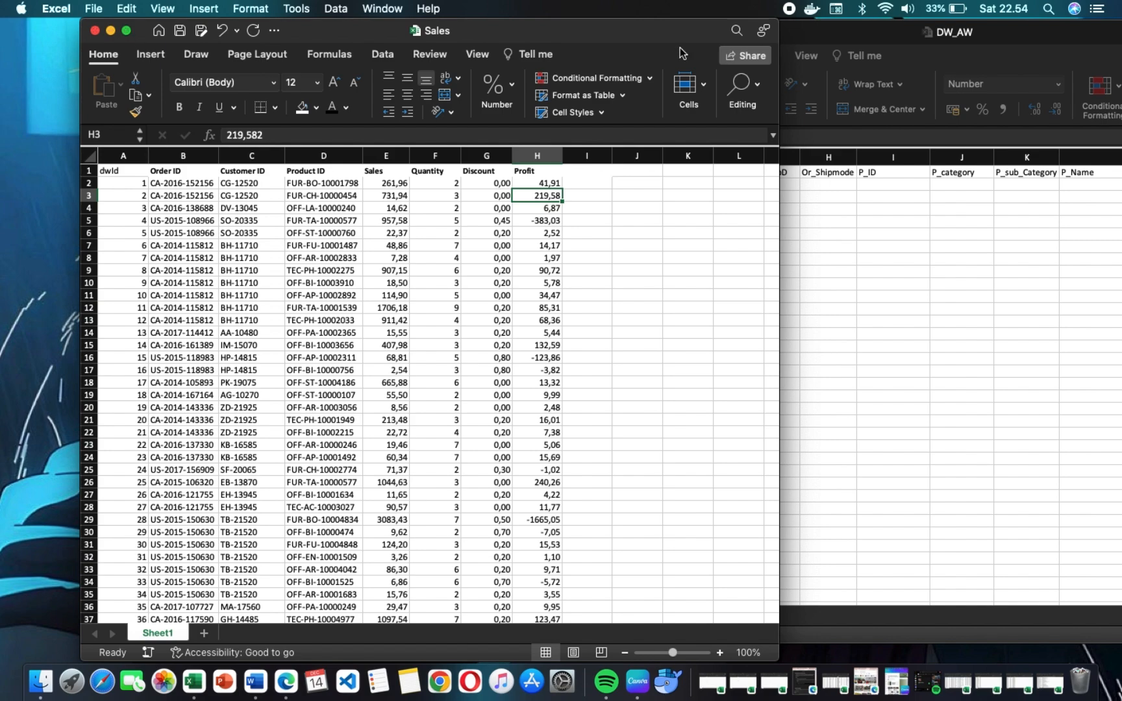
{"action": "mouse_move", "coordinate": [128, 32]}
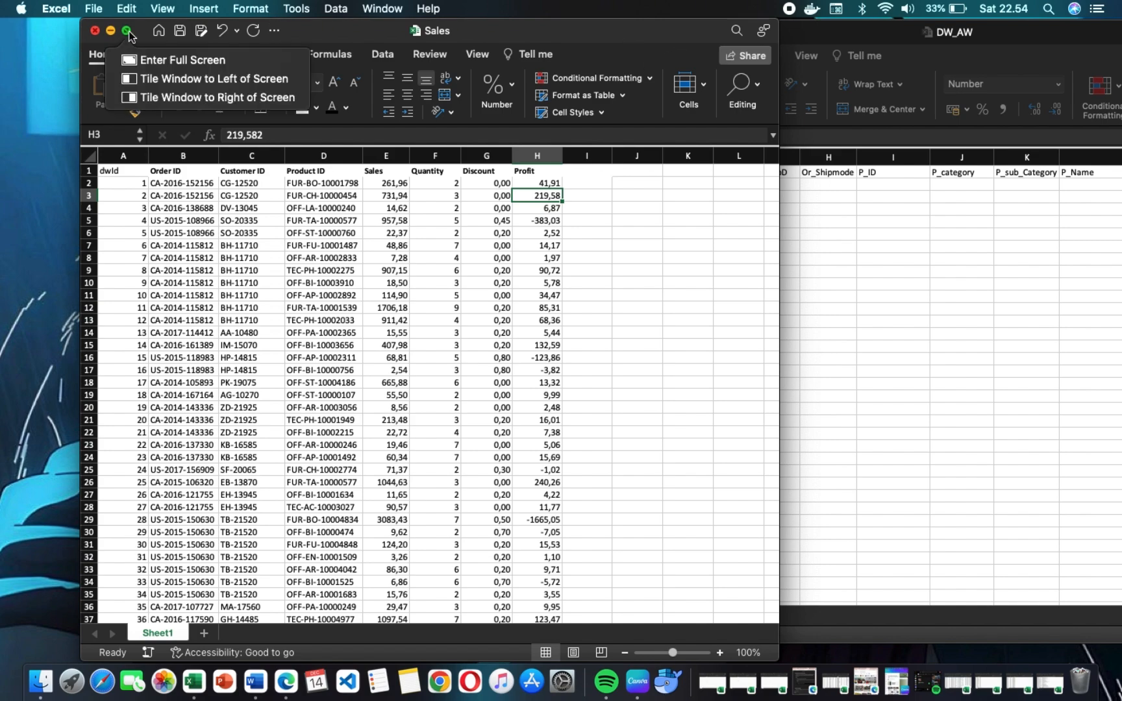
{"action": "left_click", "coordinate": [158, 79]}
{"action": "left_click", "coordinate": [698, 367]}
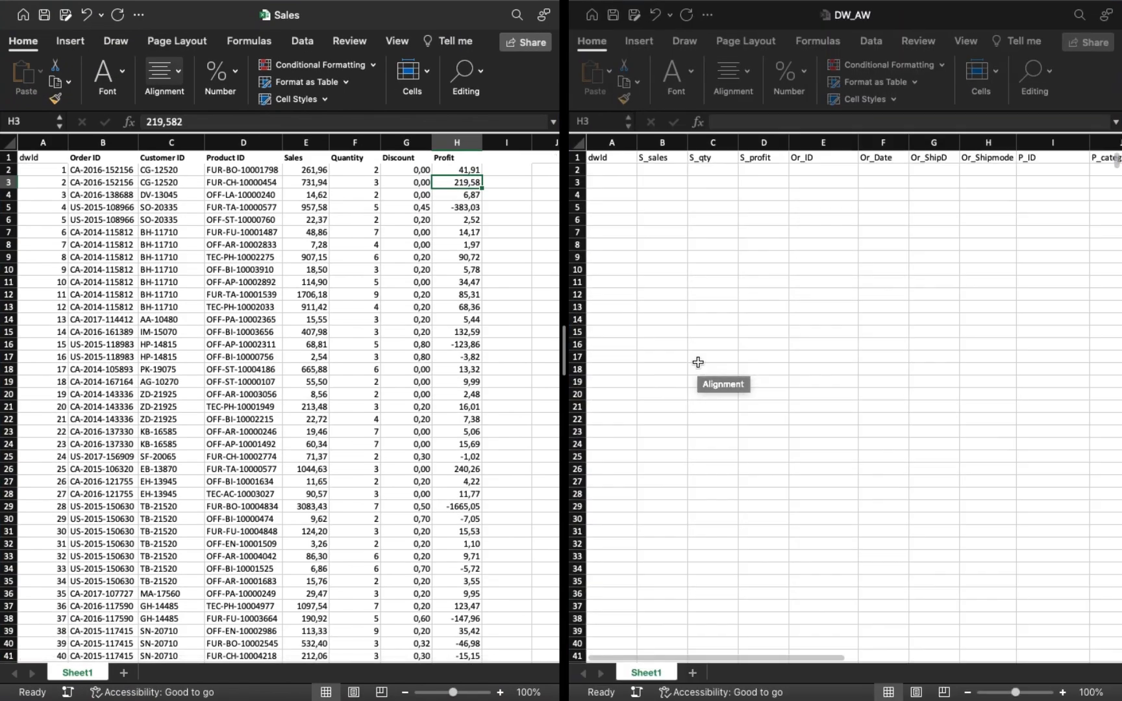
Examine the DW_AW column headings across the sheet, from dwId through C_segment.
{"action": "scroll", "coordinate": [643, 173], "scroll_direction": "right", "scroll_amount": 5}
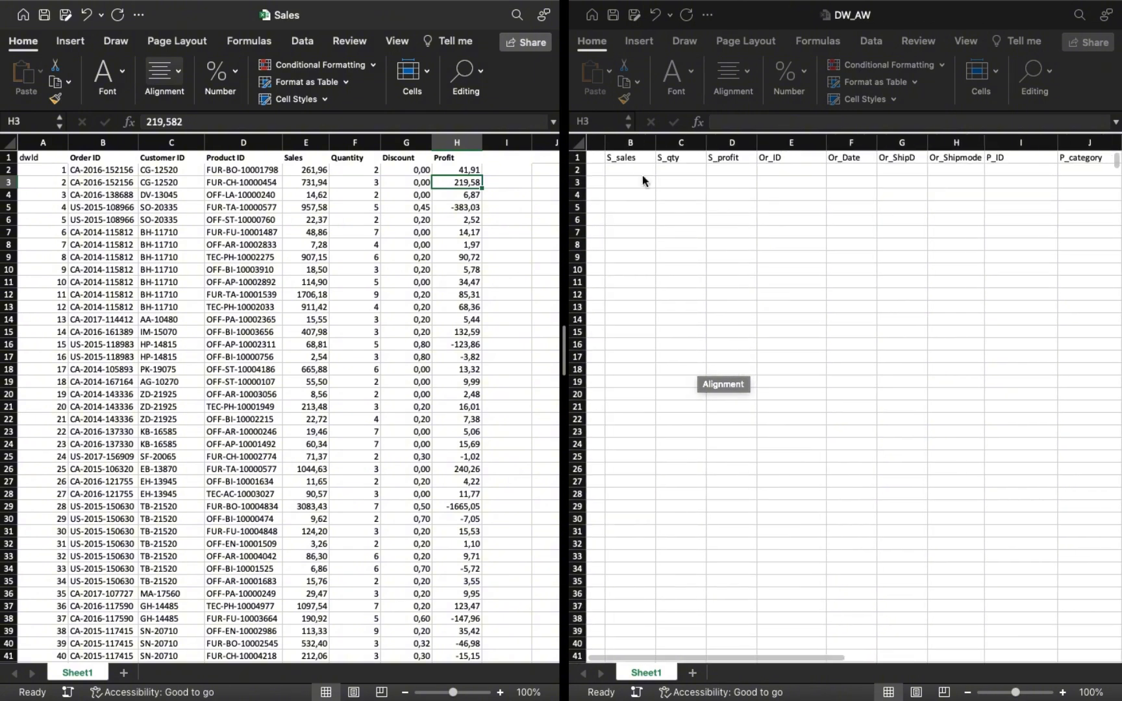
{"action": "scroll", "coordinate": [626, 183], "scroll_direction": "right", "scroll_amount": 5}
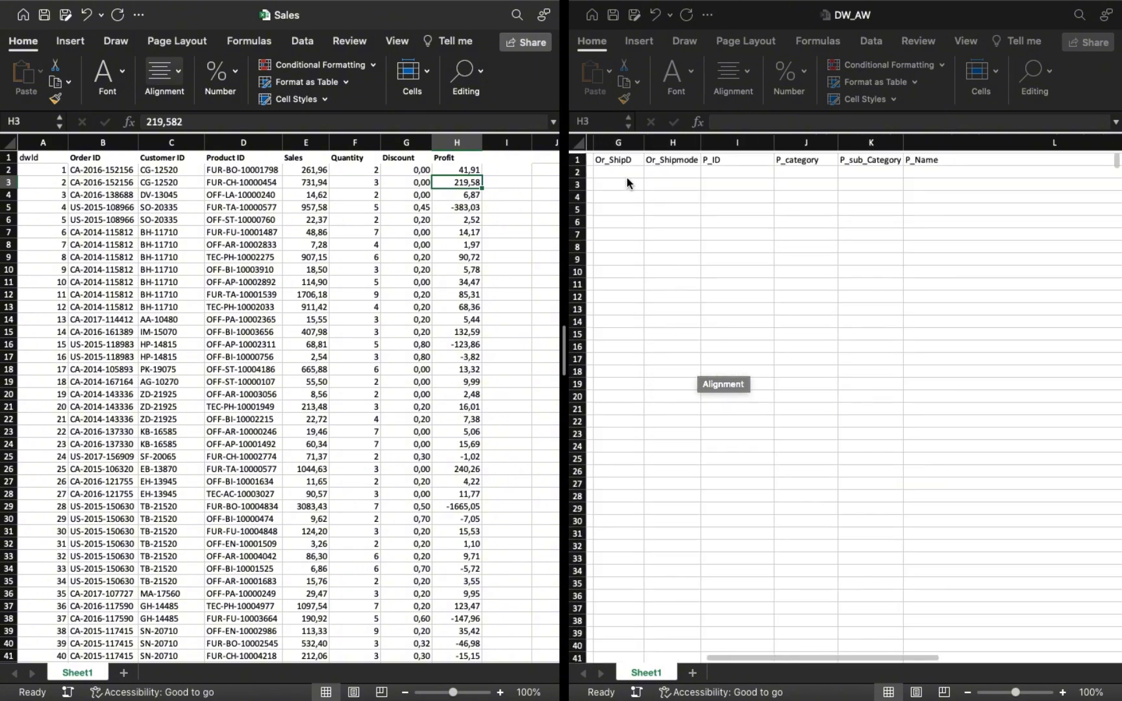
{"action": "scroll", "coordinate": [626, 182], "scroll_direction": "right", "scroll_amount": 5}
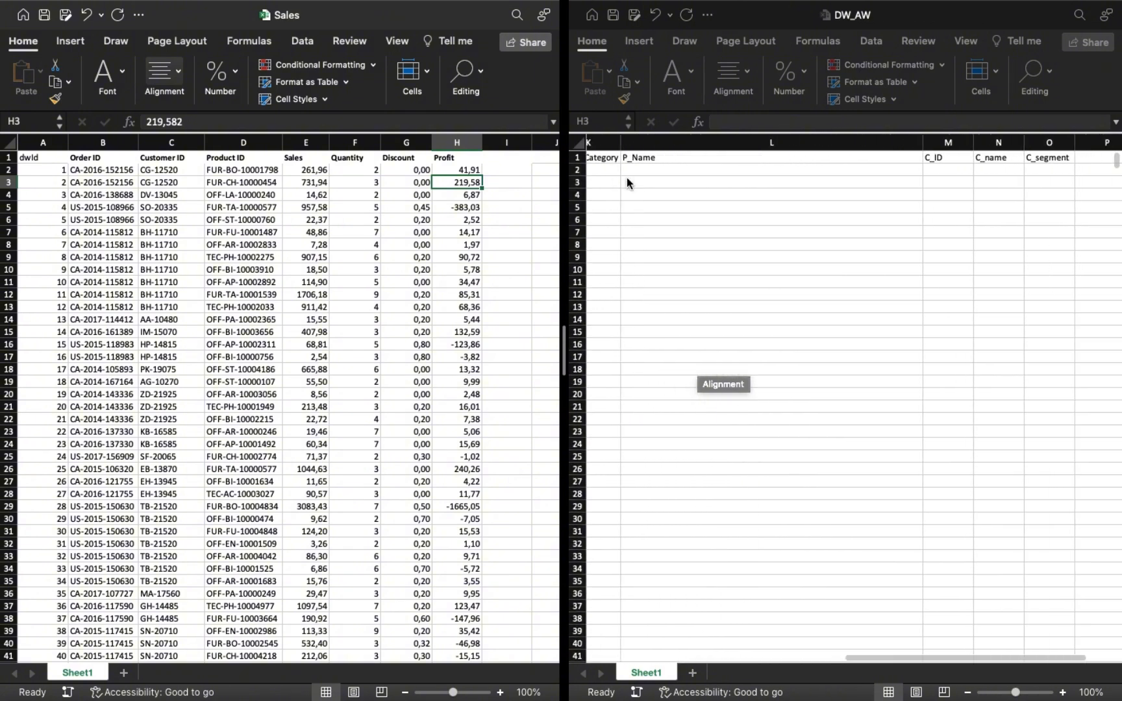
{"action": "scroll", "coordinate": [844, 175], "scroll_direction": "left", "scroll_amount": 10}
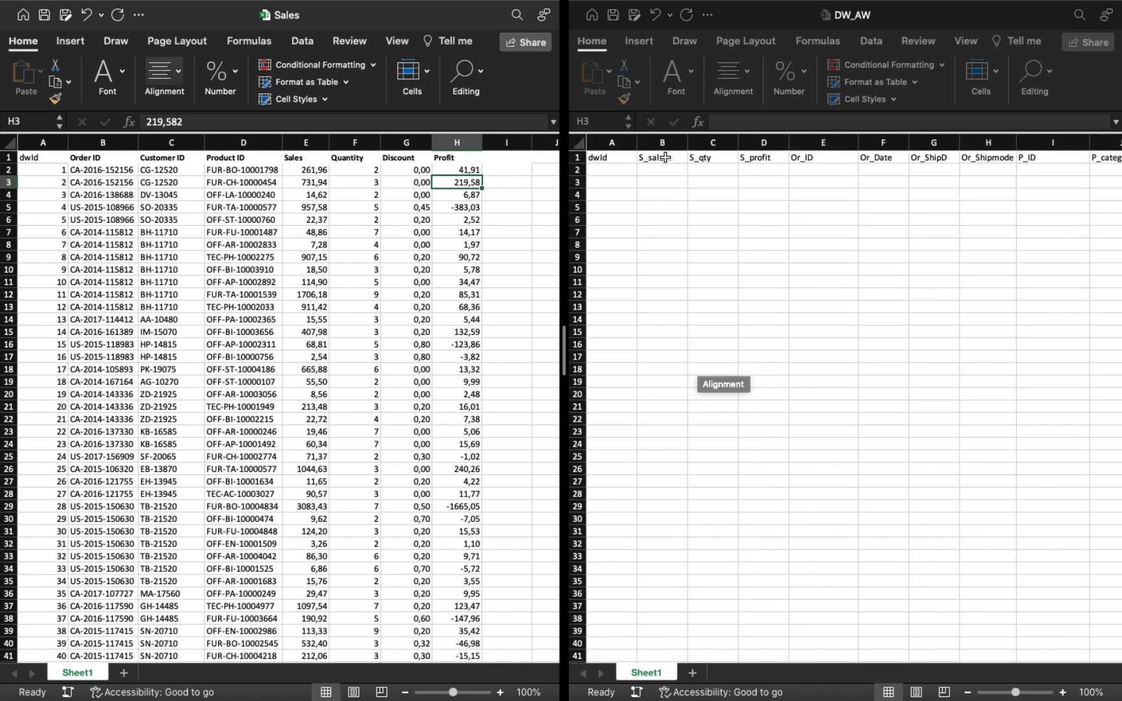
{"action": "scroll", "coordinate": [689, 179], "scroll_direction": "right", "scroll_amount": 6}
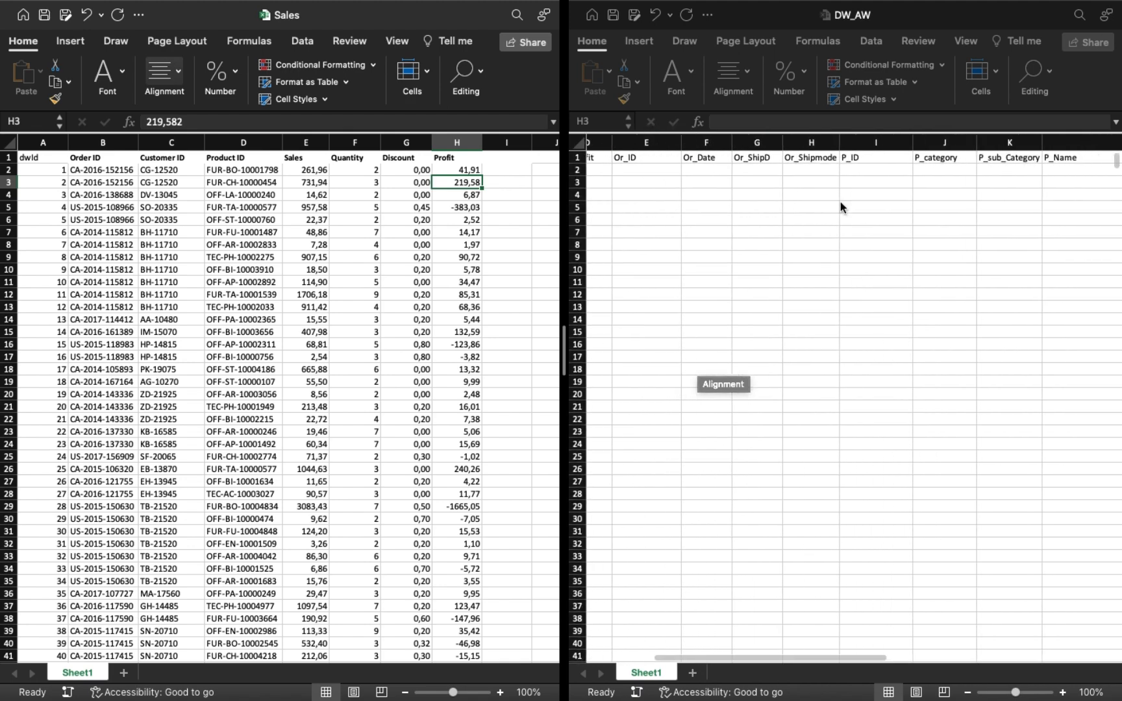
{"action": "scroll", "coordinate": [777, 159], "scroll_direction": "right", "scroll_amount": 6}
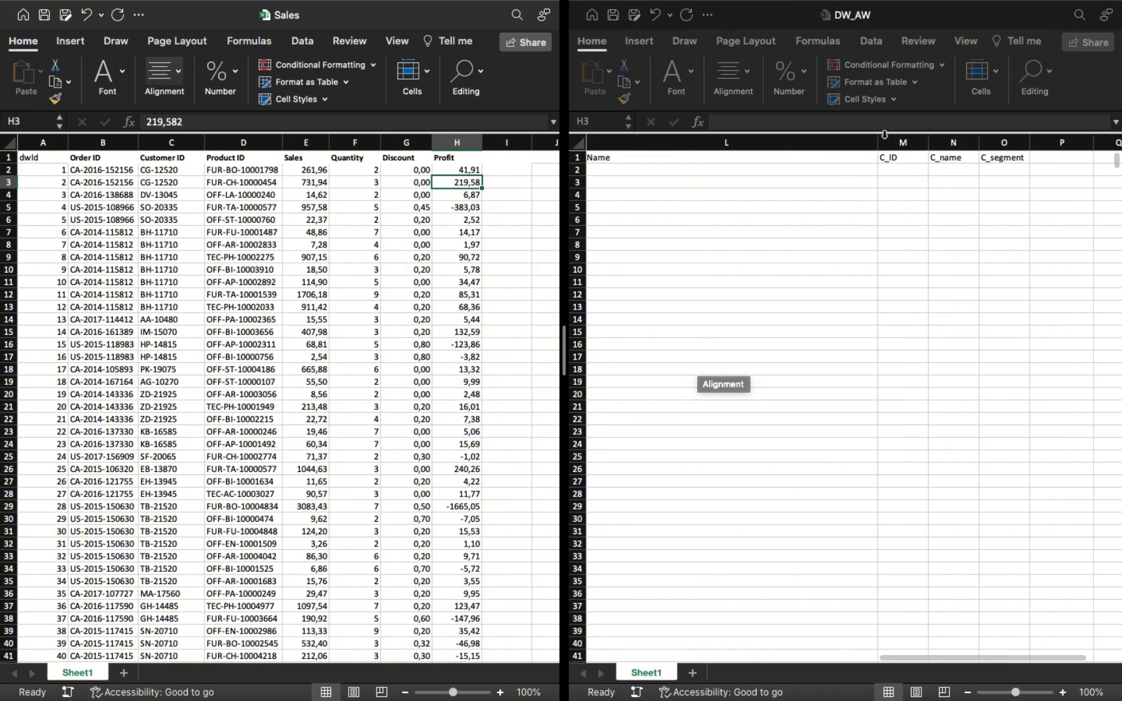
{"action": "scroll", "coordinate": [645, 171], "scroll_direction": "left", "scroll_amount": 10}
Enter 1 in cell A2 of DW_AW and fill a linear series down the dwId column with step value 1 and stop value 9994.
{"action": "left_click", "coordinate": [614, 170]}
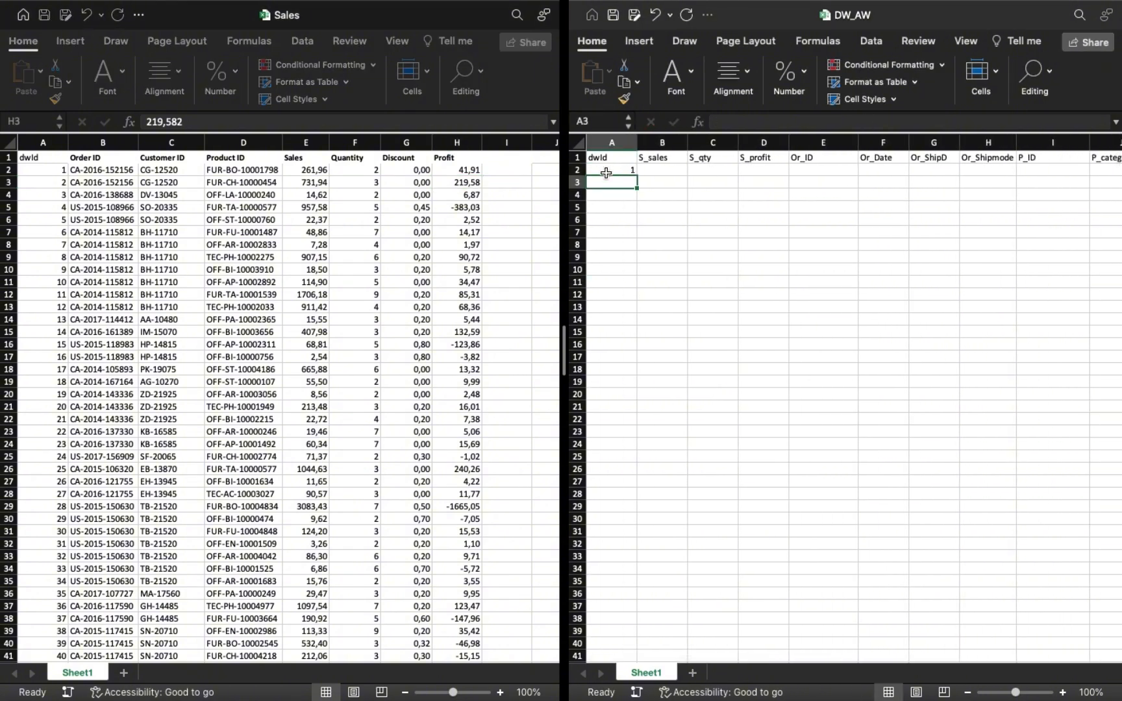
{"action": "type", "text": "1"}
{"action": "left_click", "coordinate": [979, 75]}
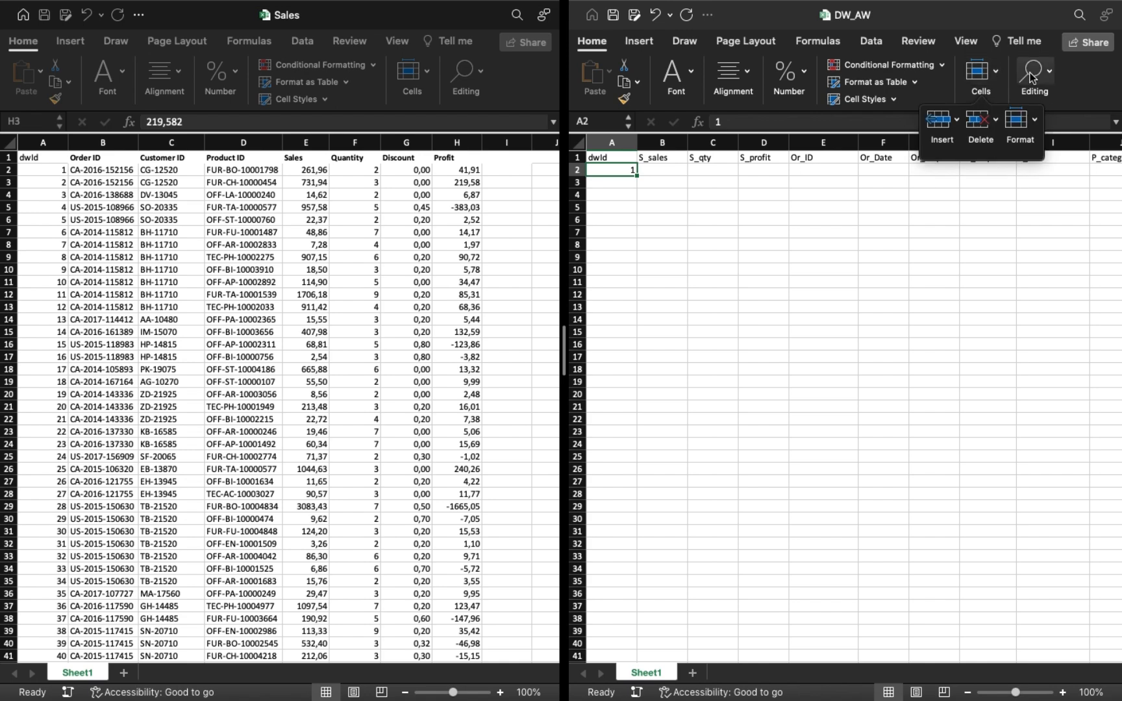
{"action": "left_click", "coordinate": [1034, 73]}
{"action": "left_click", "coordinate": [1000, 130]}
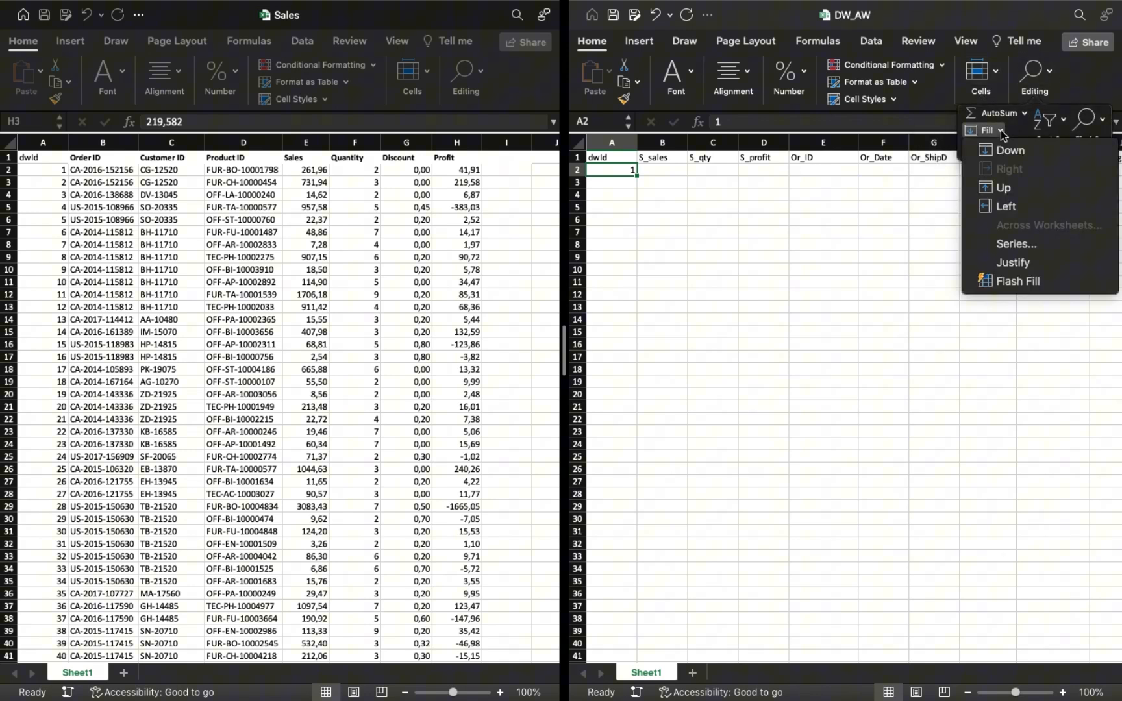
{"action": "left_click", "coordinate": [1031, 232]}
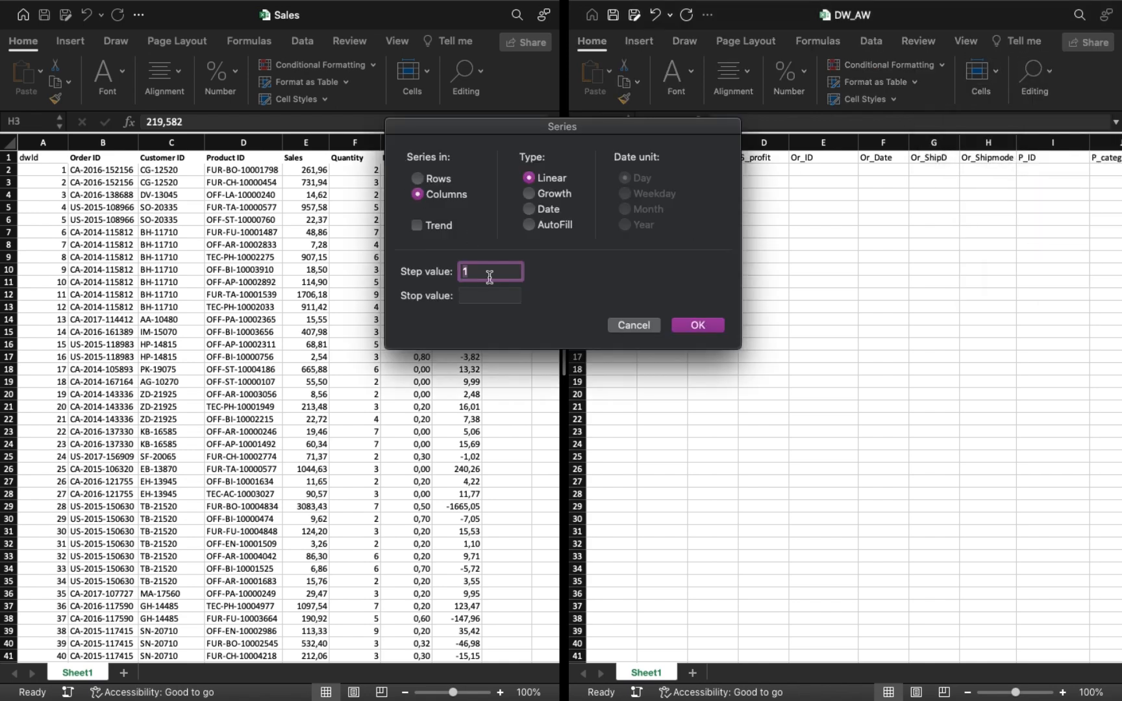
{"action": "left_click", "coordinate": [487, 297]}
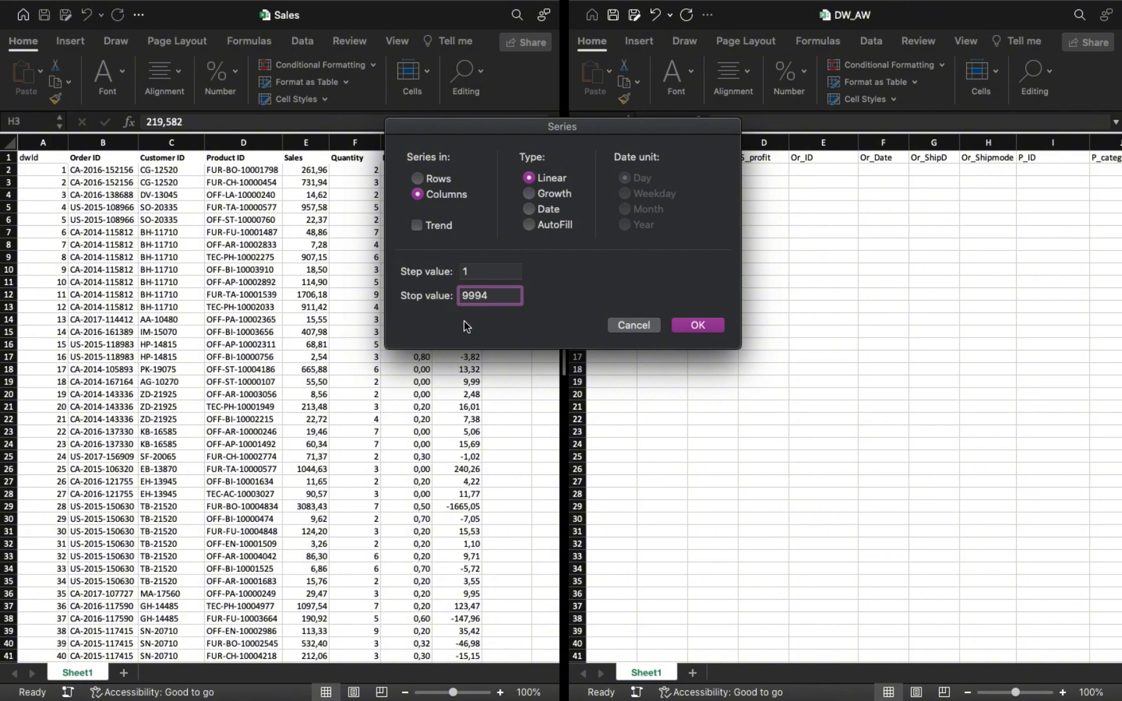
{"action": "left_click", "coordinate": [698, 326]}
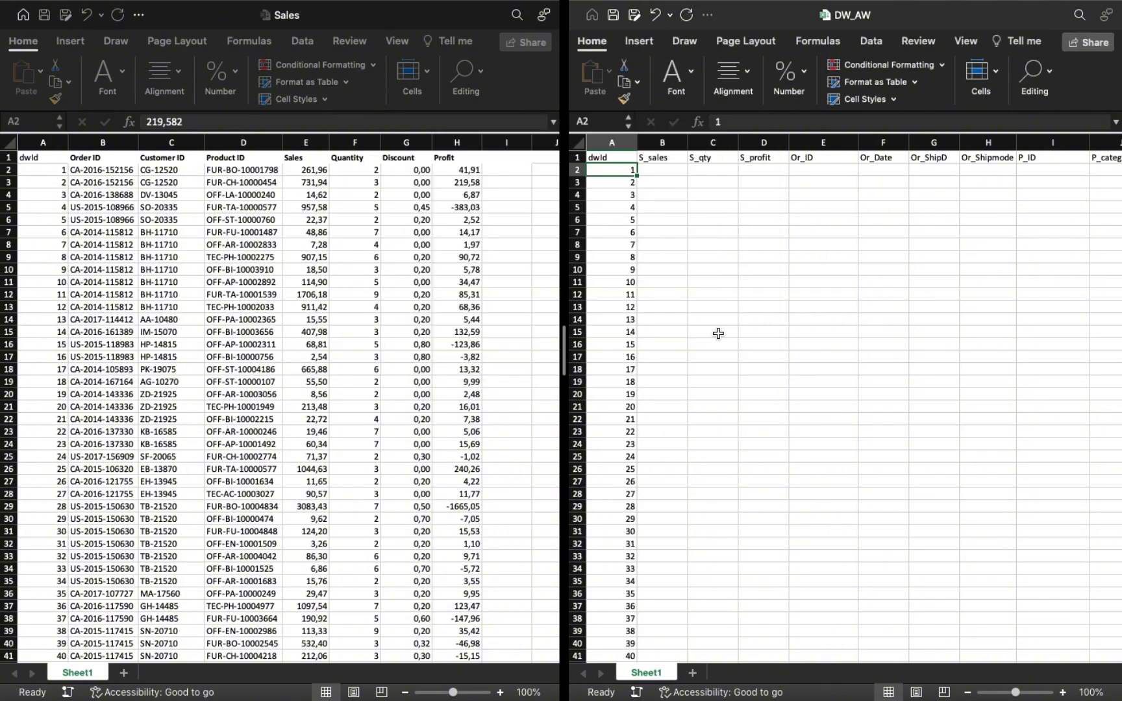
Start a VLOOKUP in B2 under S_sales with lookup value A2 and table array $A$2:$H$9995 from Sheet1 of Sales.xlsx.
{"action": "left_click", "coordinate": [644, 172]}
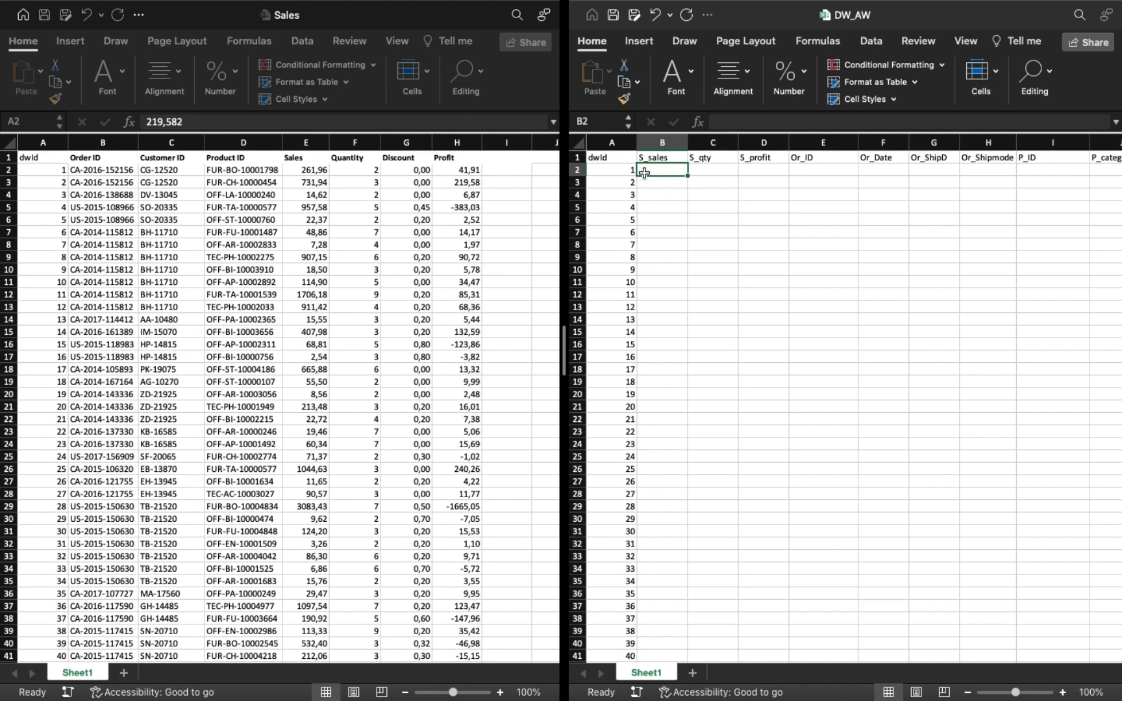
{"action": "type", "text": "=vl"}
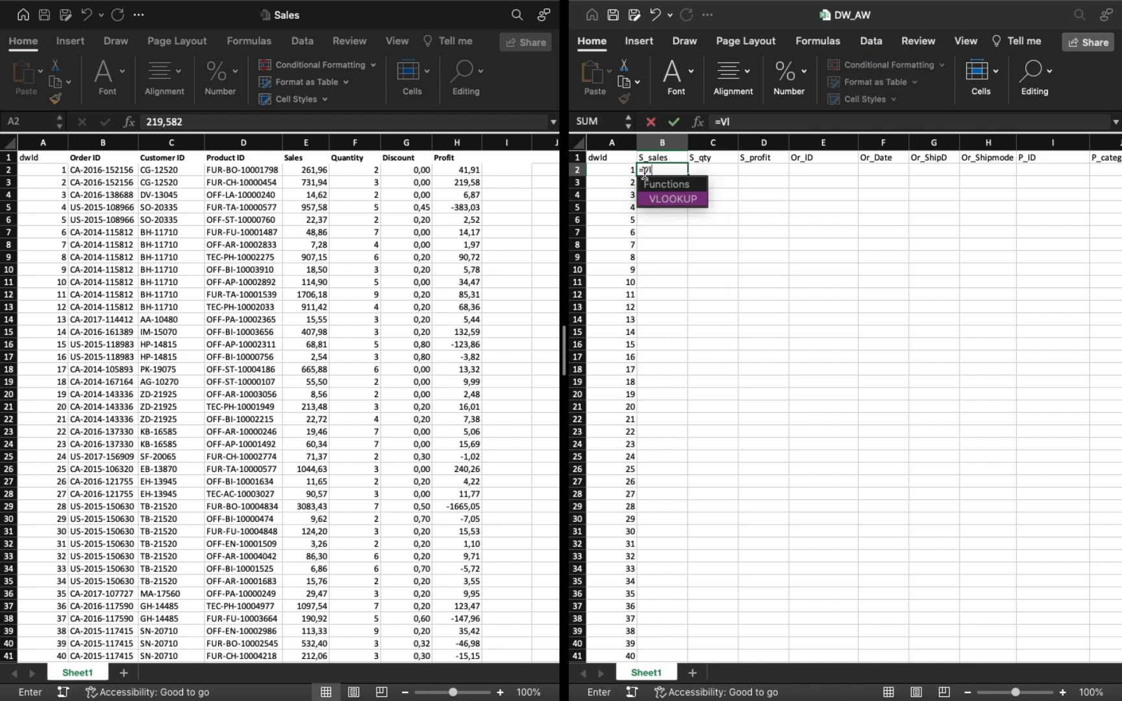
{"action": "key", "text": "Tab"}
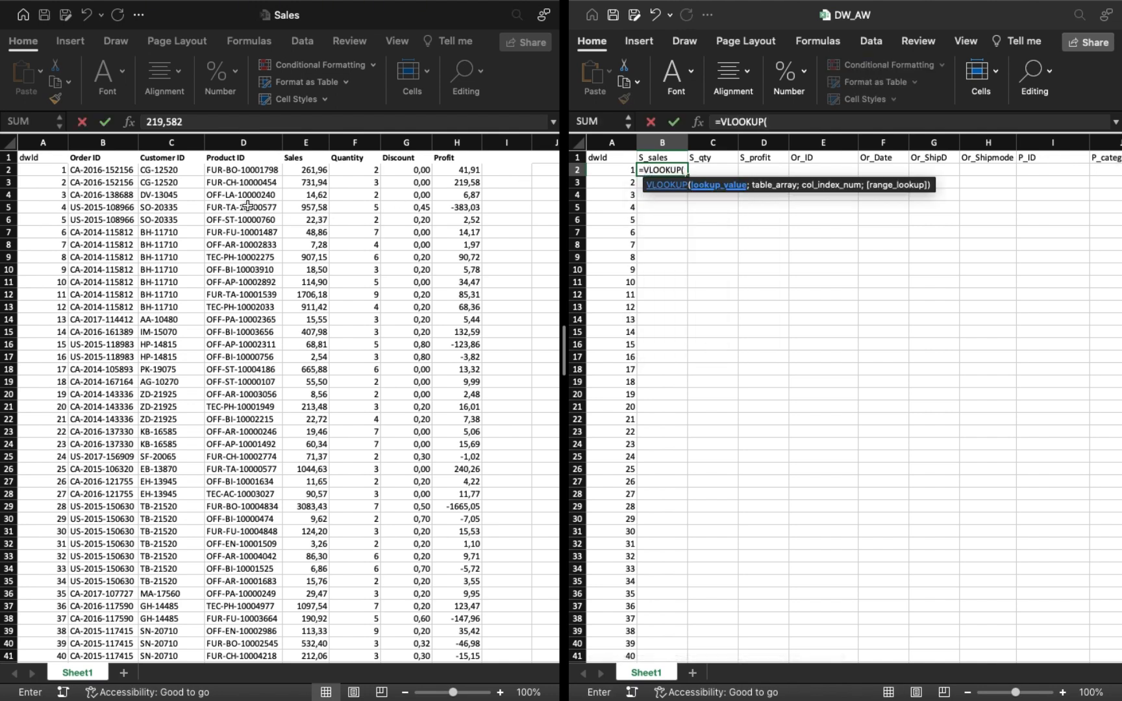
{"action": "left_click", "coordinate": [601, 171]}
{"action": "type", "text": ";"}
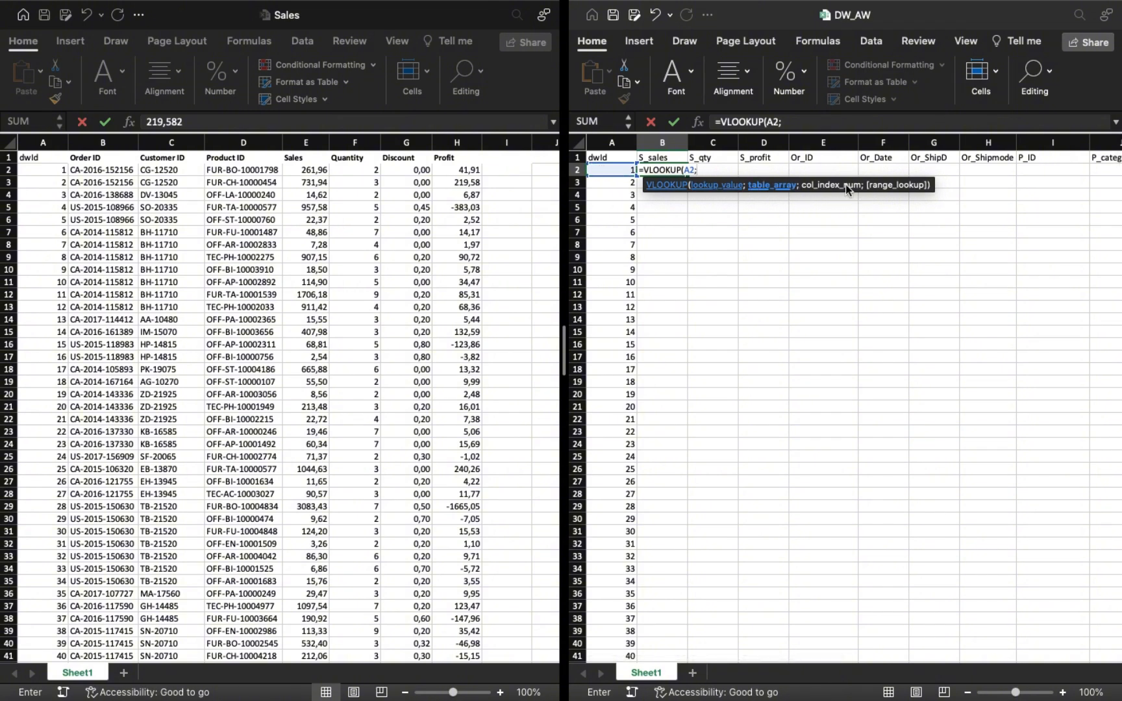
{"action": "left_click", "coordinate": [39, 170]}
{"action": "left_click", "coordinate": [24, 169]}
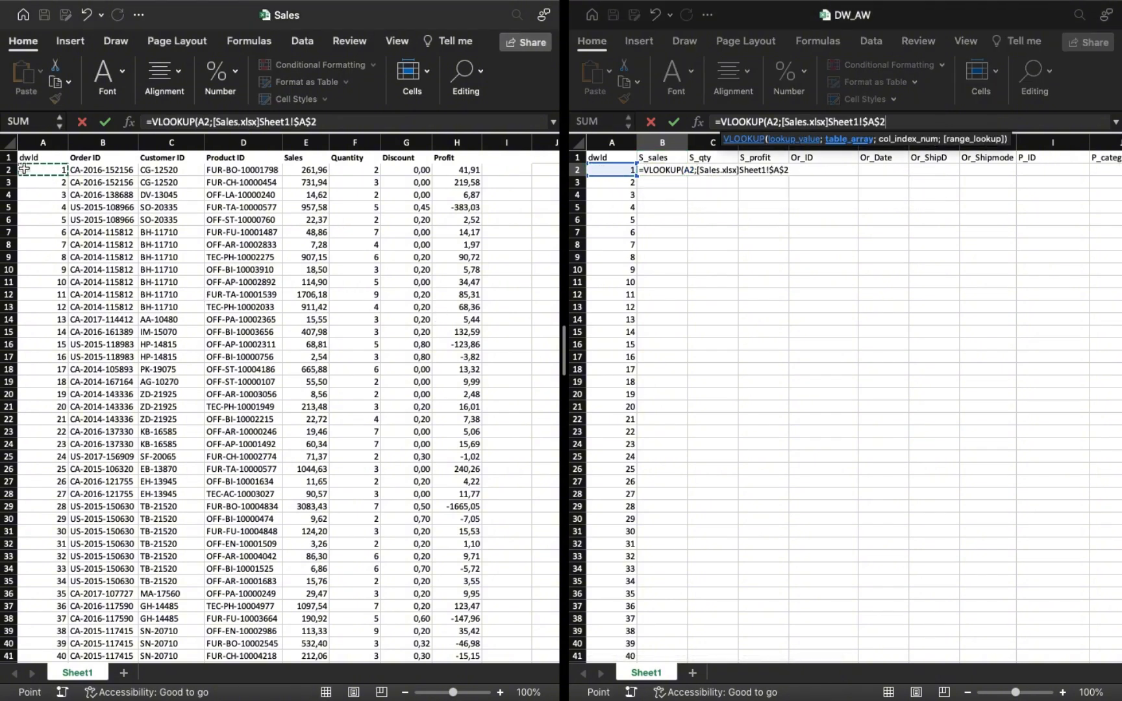
{"action": "key", "text": "ctrl+shift+Right"}
{"action": "key", "text": "ctrl+shift+Down"}
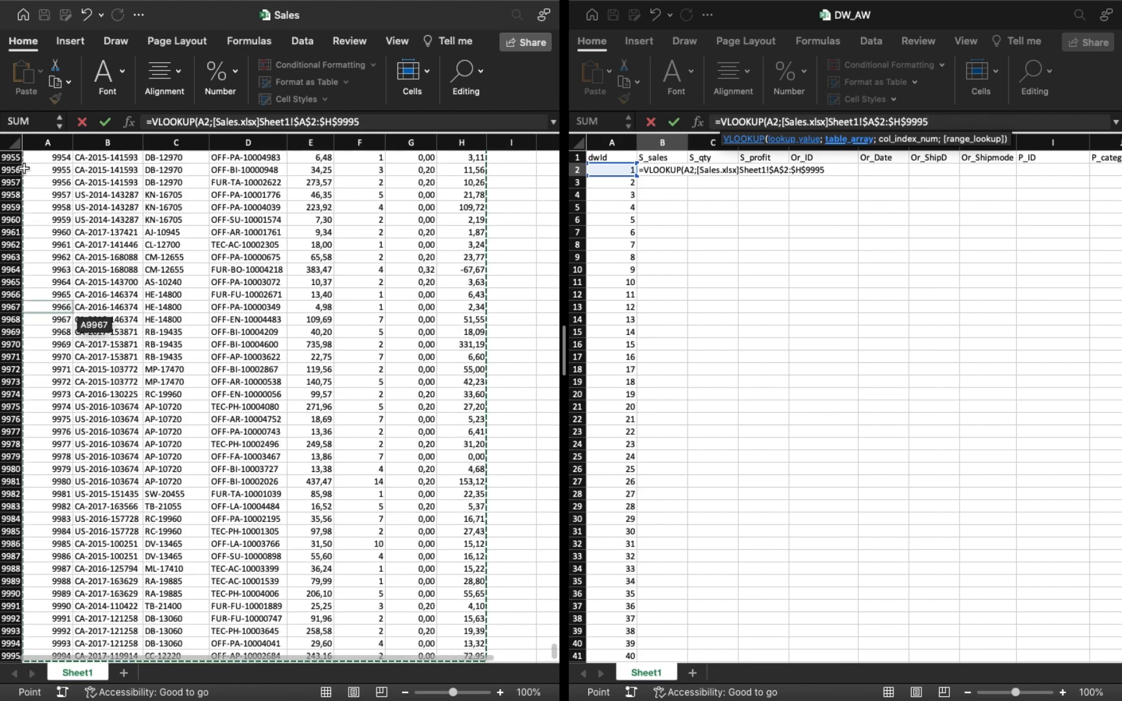
{"action": "type", "text": ";"}
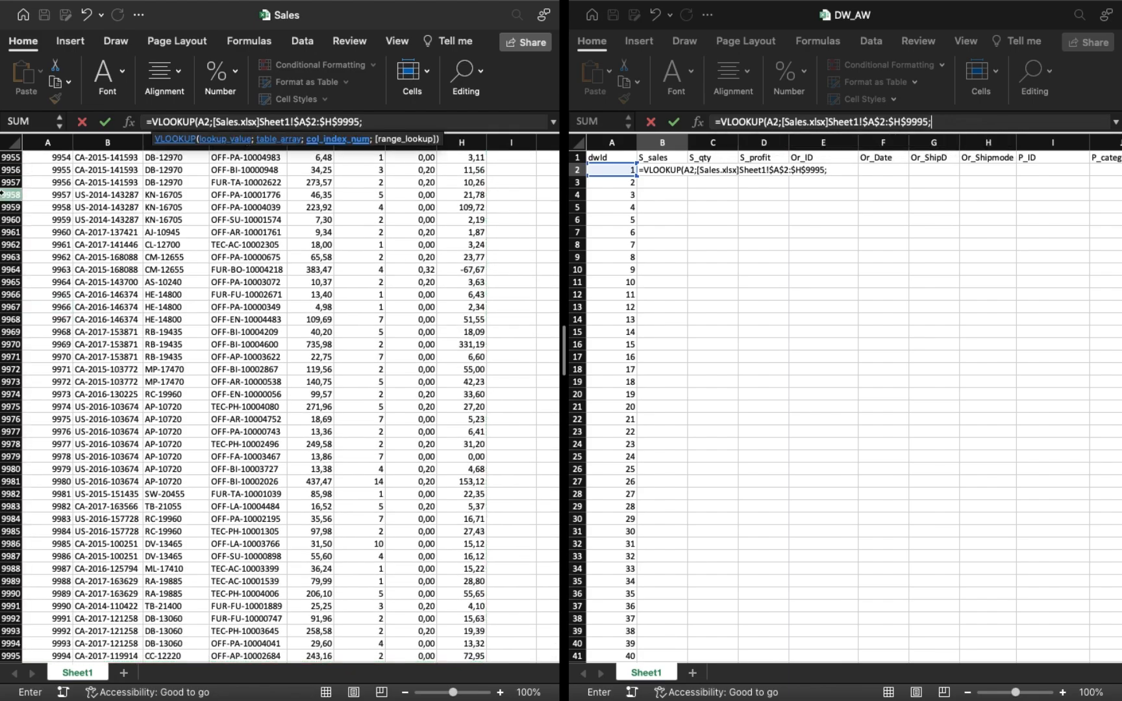
Complete the S_sales VLOOKUP in B2 with column index 5 and range lookup TRUE, separated by semicolons.
{"action": "scroll", "coordinate": [187, 393], "scroll_direction": "up", "scroll_amount": 20}
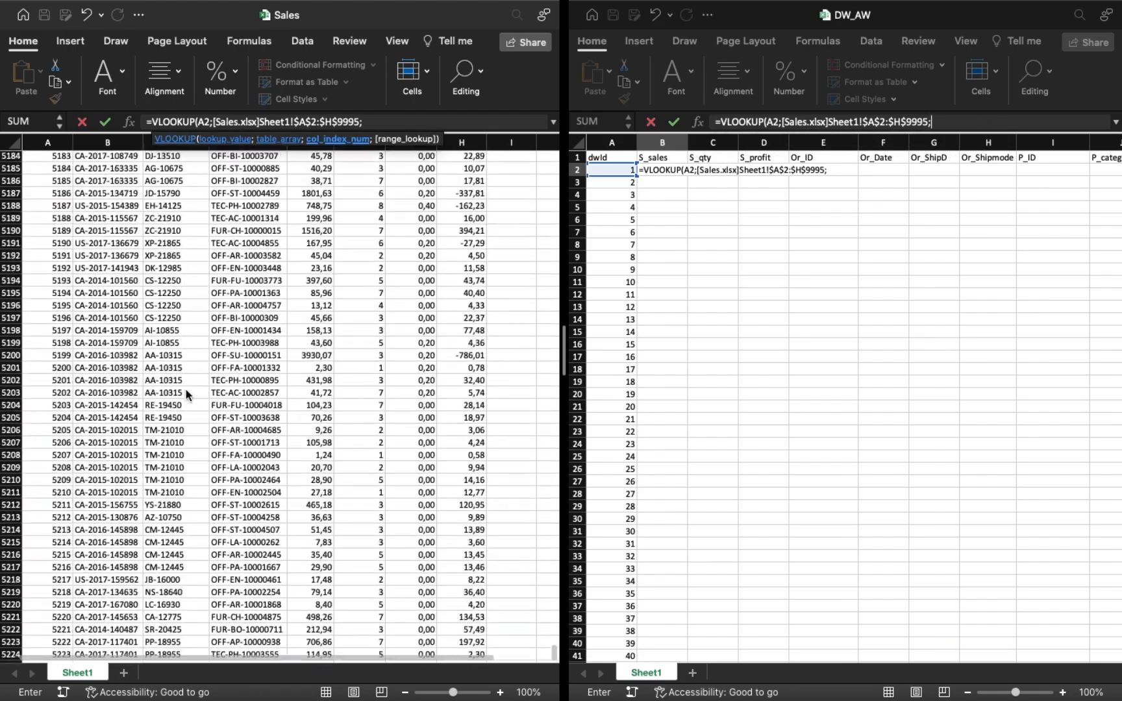
{"action": "scroll", "coordinate": [187, 393], "scroll_direction": "up", "scroll_amount": 20}
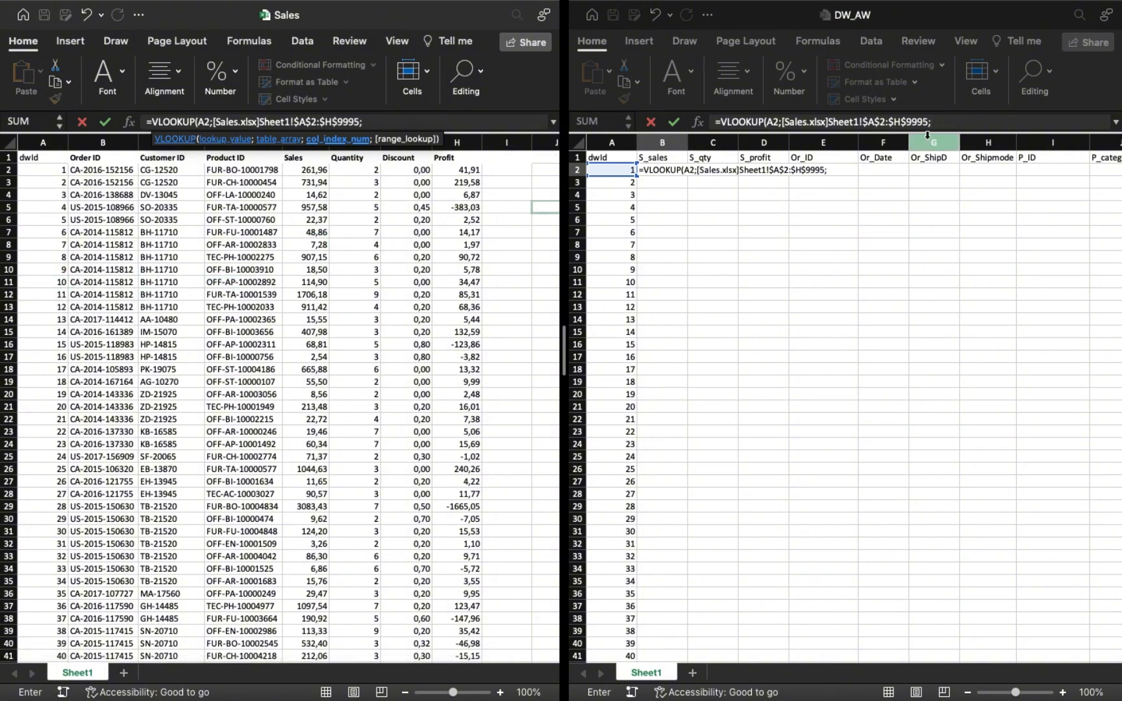
{"action": "type", "text": "true"}
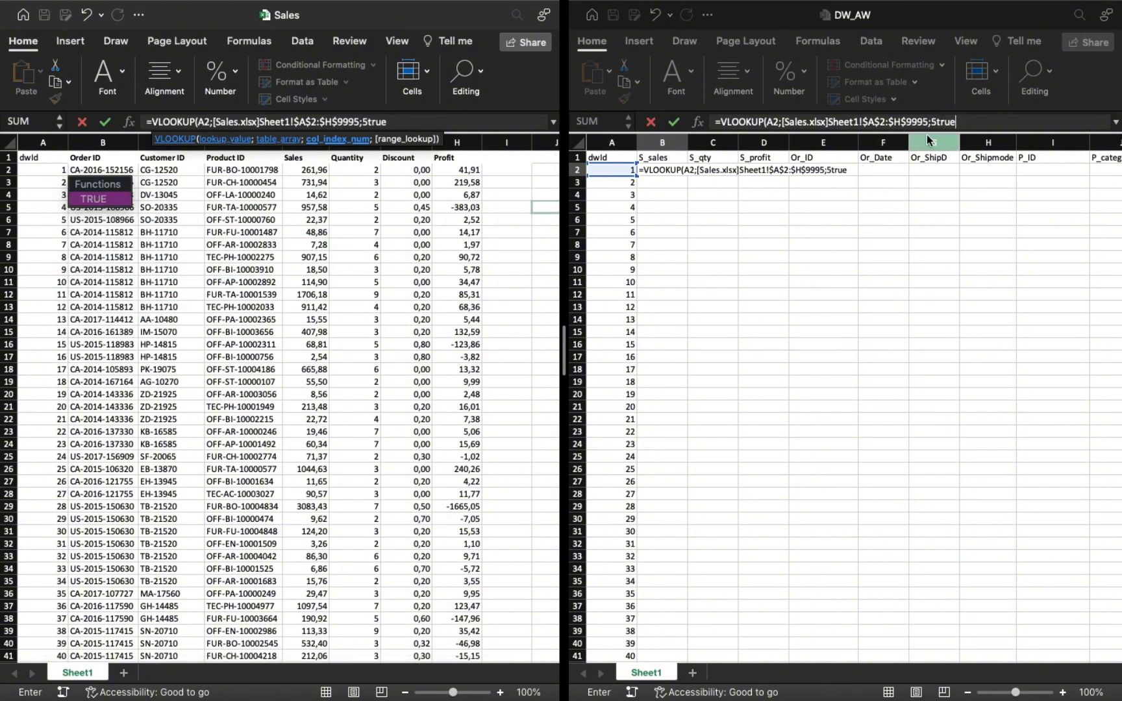
{"action": "key", "text": "Return"}
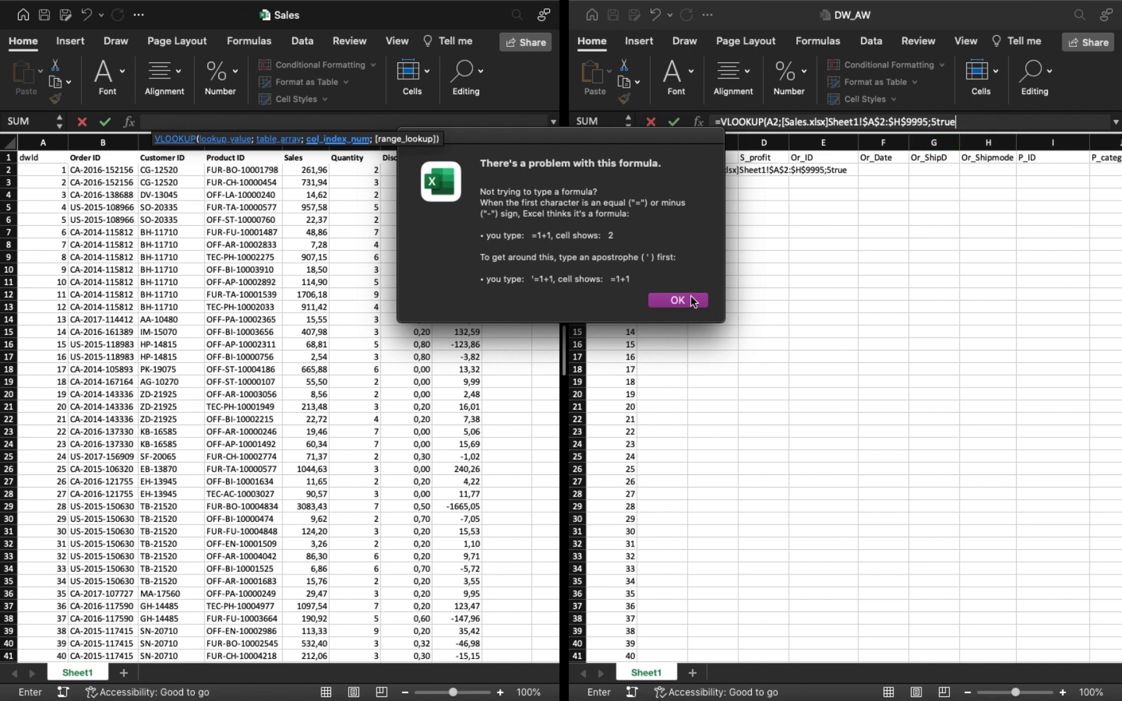
{"action": "key", "text": "Return"}
{"action": "left_click", "coordinate": [941, 123]}
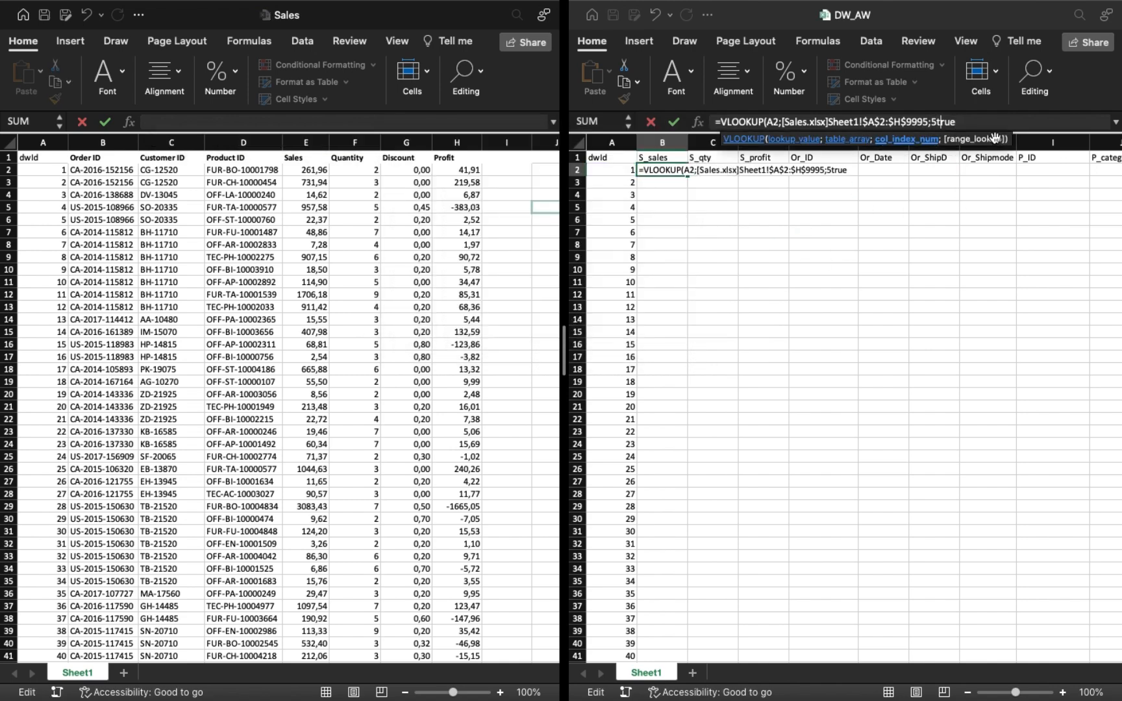
{"action": "type", "text": ";"}
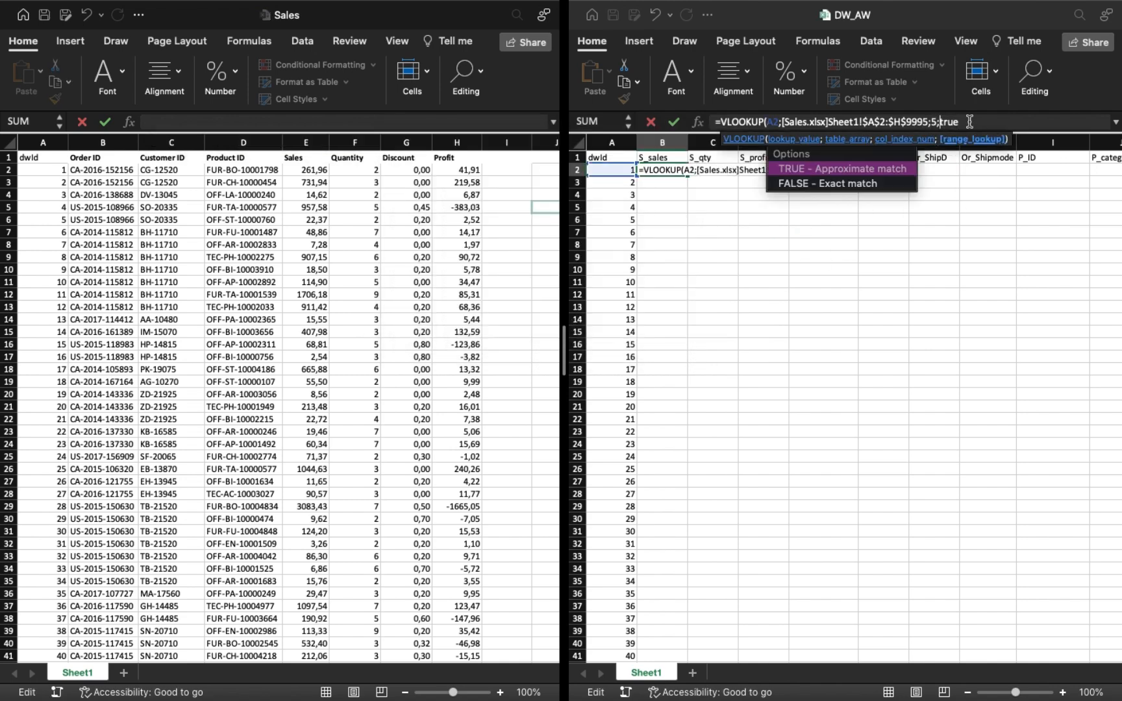
{"action": "double_click", "coordinate": [863, 170]}
{"action": "key", "text": "BackSpace"}
{"action": "key", "text": "BackSpace"}
{"action": "key", "text": "BackSpace"}
{"action": "type", "text": ")"}
{"action": "key", "text": "Return"}
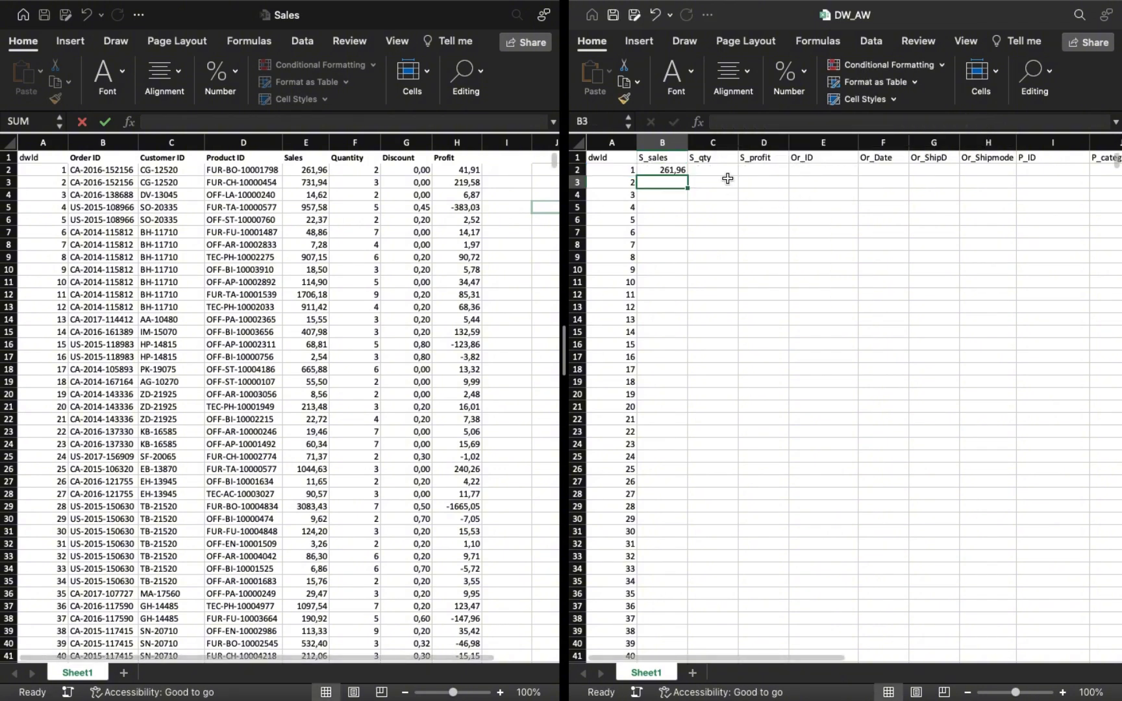
Fill the S_sales lookup down the whole column and copy the formula text of B2, keeping the original formula.
{"action": "left_click", "coordinate": [664, 172]}
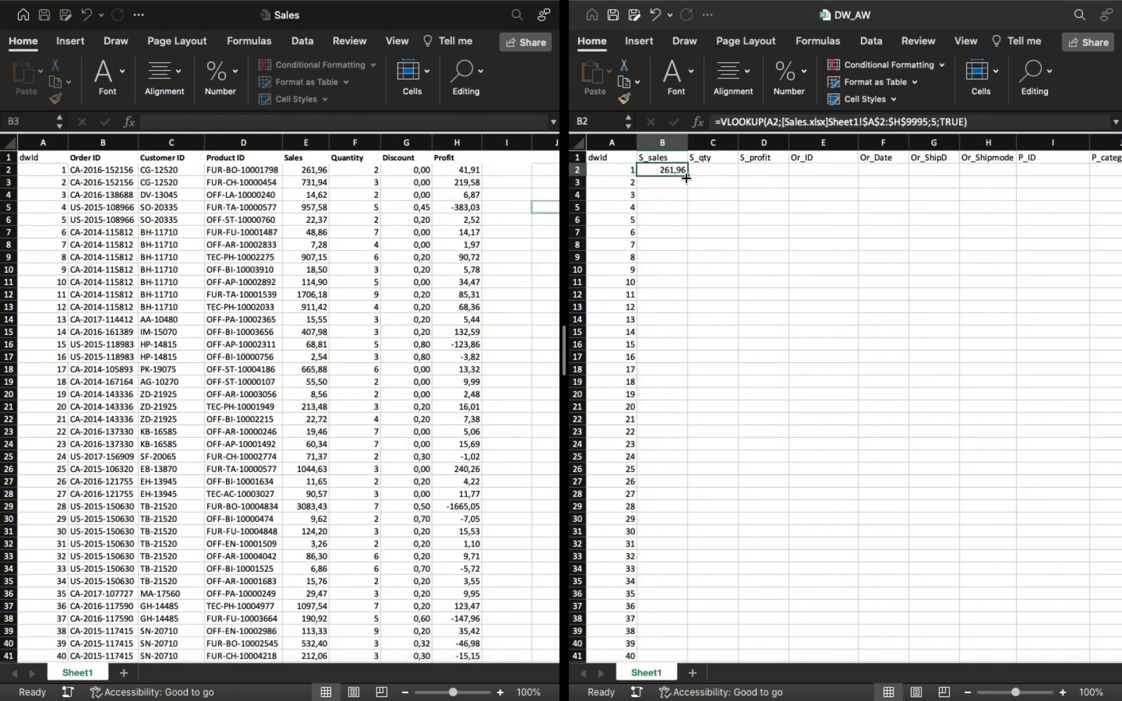
{"action": "double_click", "coordinate": [687, 177]}
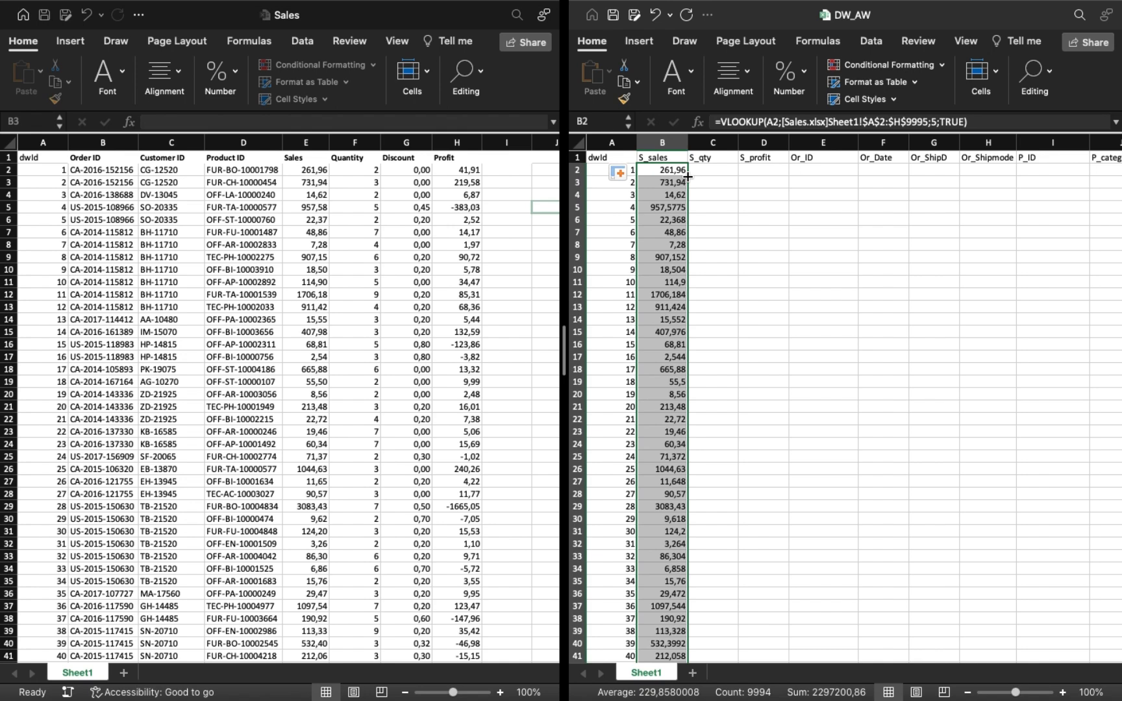
{"action": "left_click", "coordinate": [997, 123]}
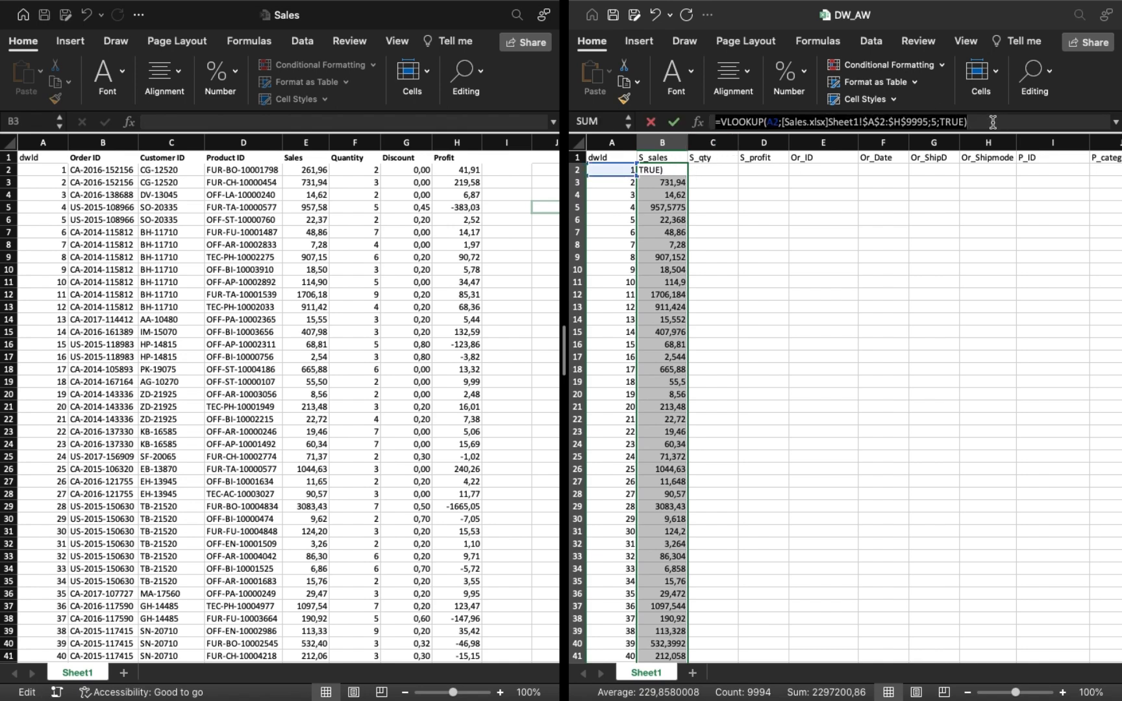
{"action": "type", "text": "="}
{"action": "left_click", "coordinate": [734, 169]}
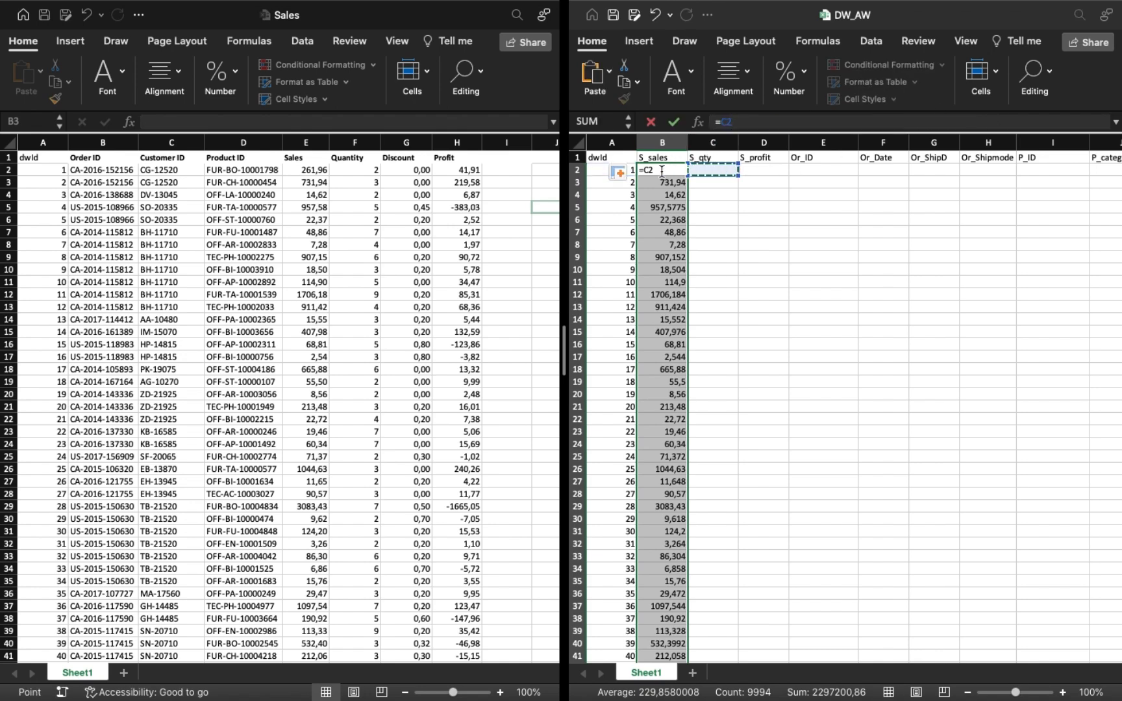
{"action": "left_click", "coordinate": [662, 171]}
{"action": "key", "text": "super+z"}
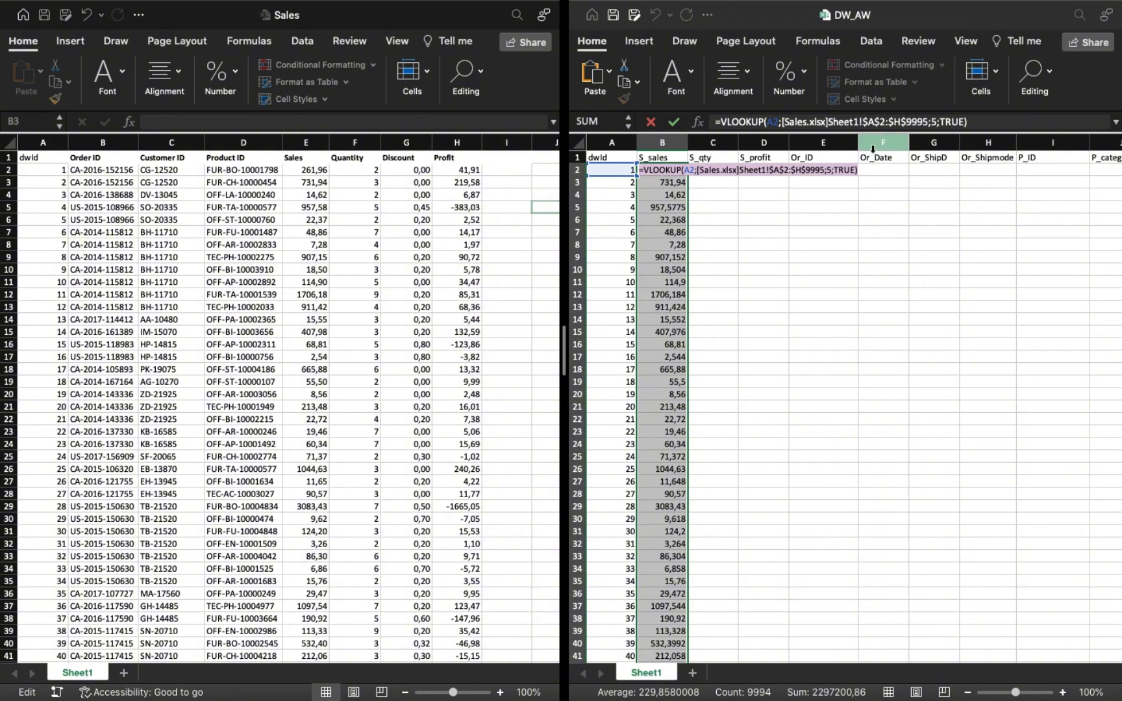
{"action": "key", "text": "Return"}
Paste the lookup formula into C2, set its column index to 6, and fill it down the S_qty column.
{"action": "left_click", "coordinate": [703, 173]}
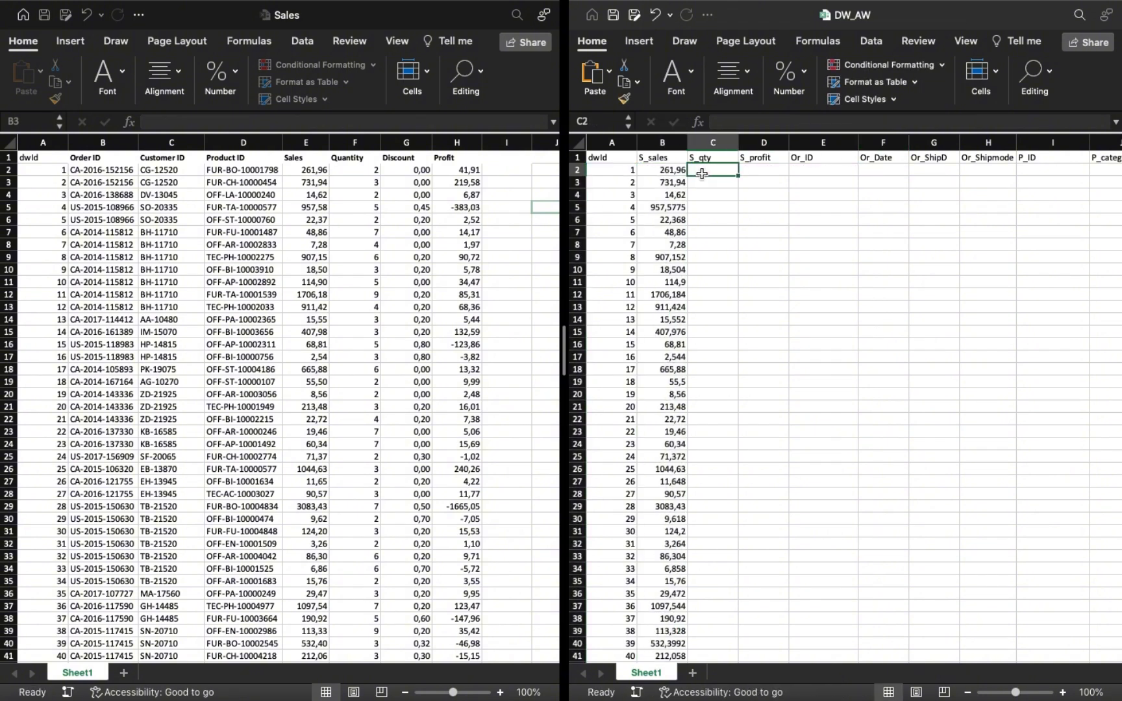
{"action": "key", "text": "super+v"}
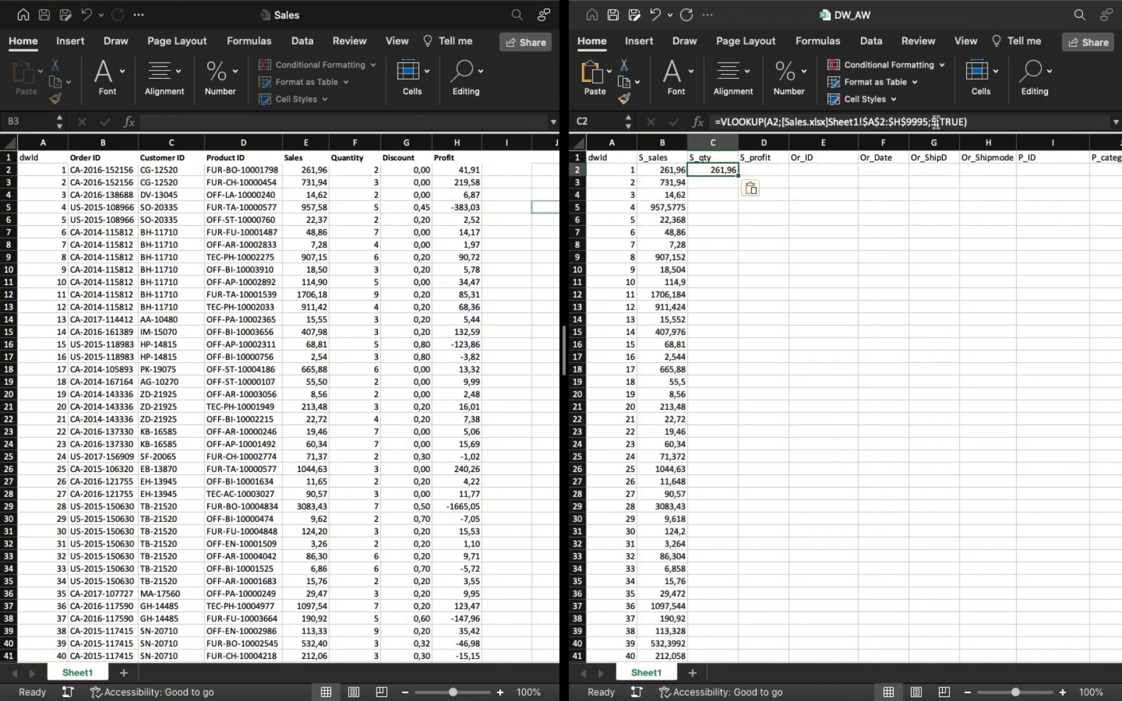
{"action": "double_click", "coordinate": [936, 122]}
{"action": "type", "text": "5"}
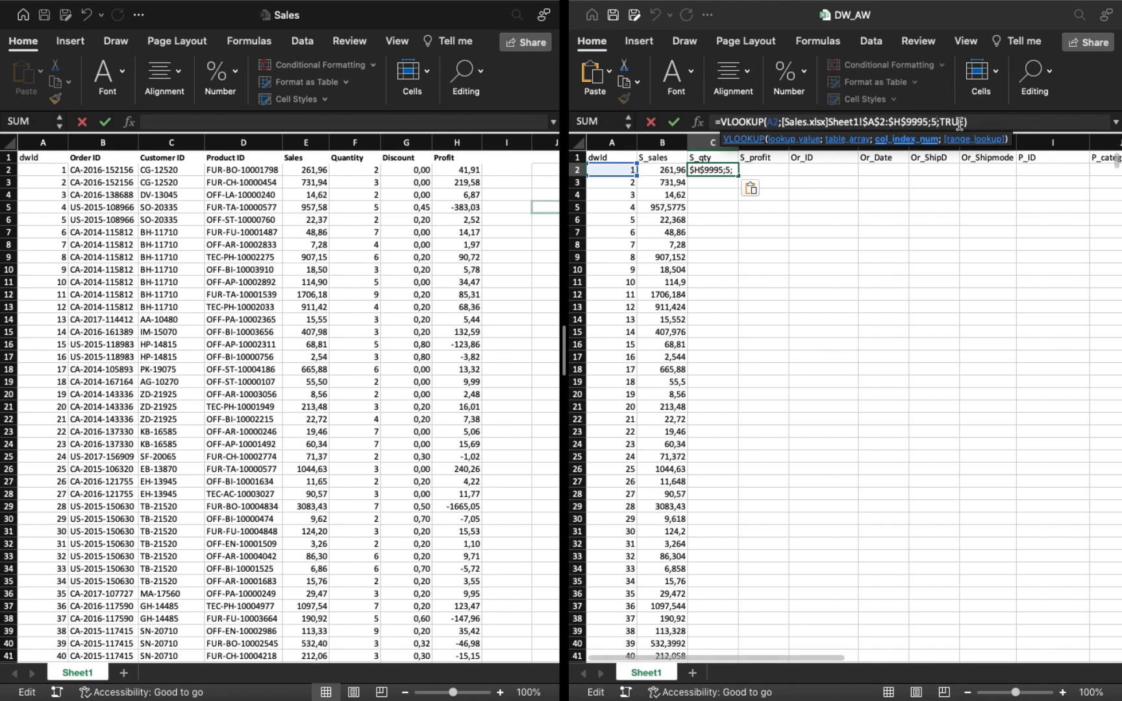
{"action": "key", "text": "BackSpace"}
{"action": "type", "text": "6"}
{"action": "key", "text": "Return"}
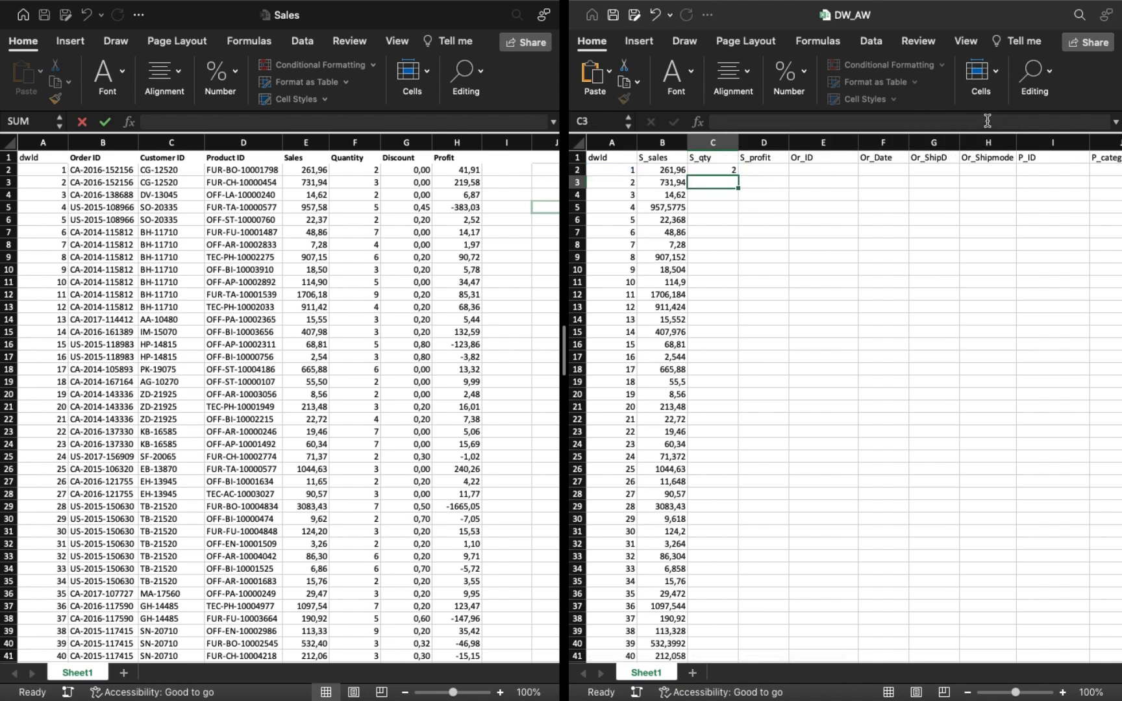
{"action": "left_click", "coordinate": [736, 172]}
{"action": "double_click", "coordinate": [739, 178]}
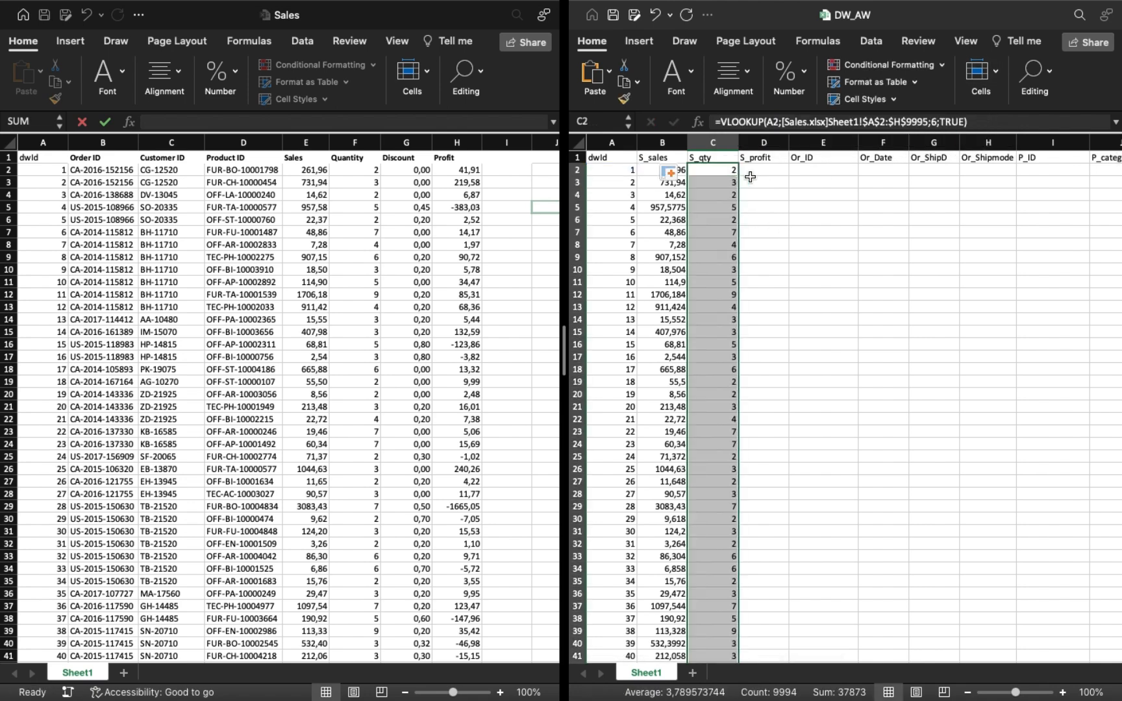
Paste the lookup formula into D2, set its column index to 8, and fill it down the S_profit column.
{"action": "left_click", "coordinate": [751, 171]}
{"action": "key", "text": "super+v"}
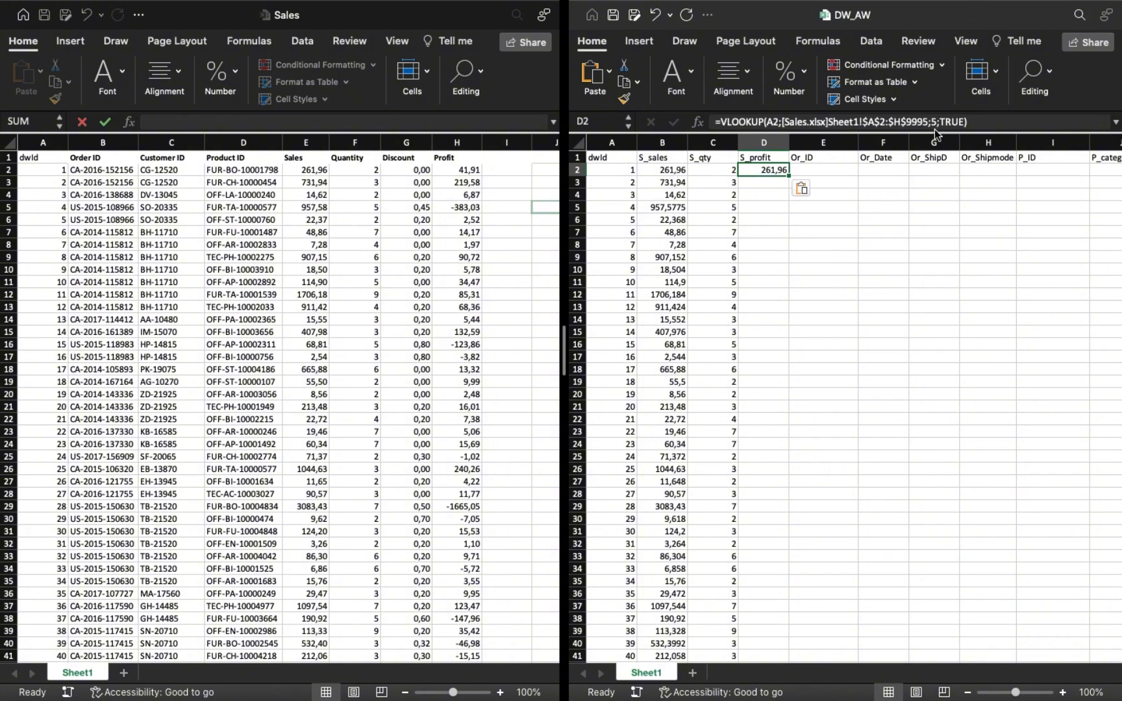
{"action": "left_click", "coordinate": [938, 123]}
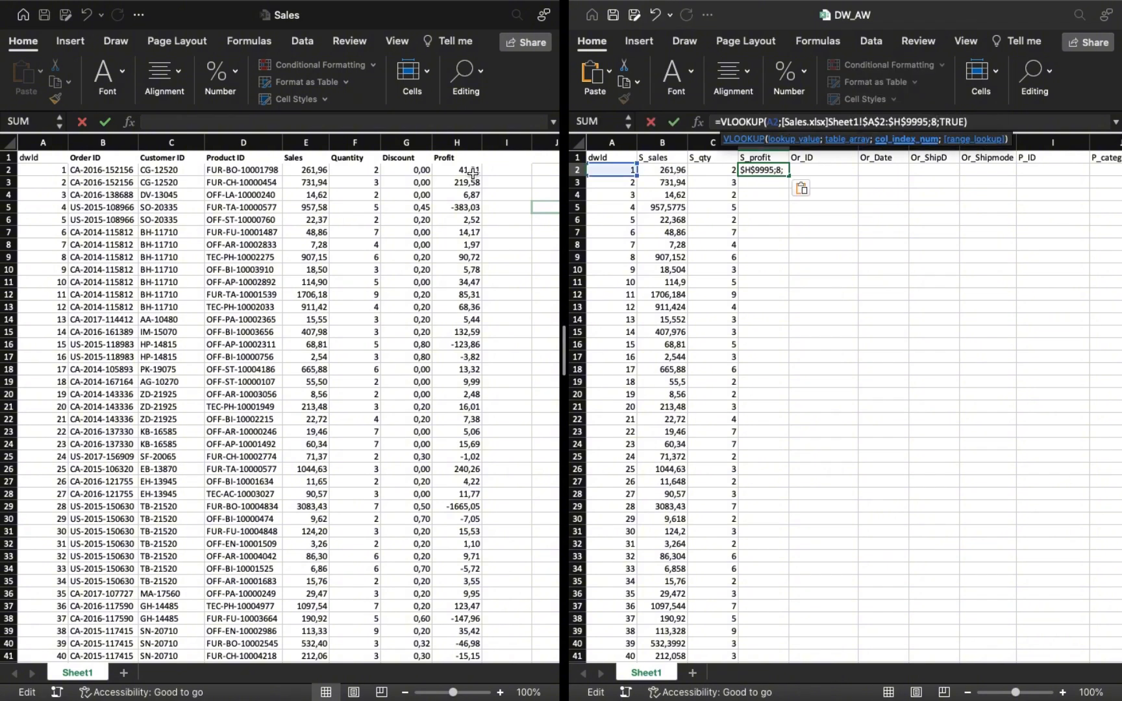
{"action": "type", "text": "8"}
{"action": "key", "text": "Return"}
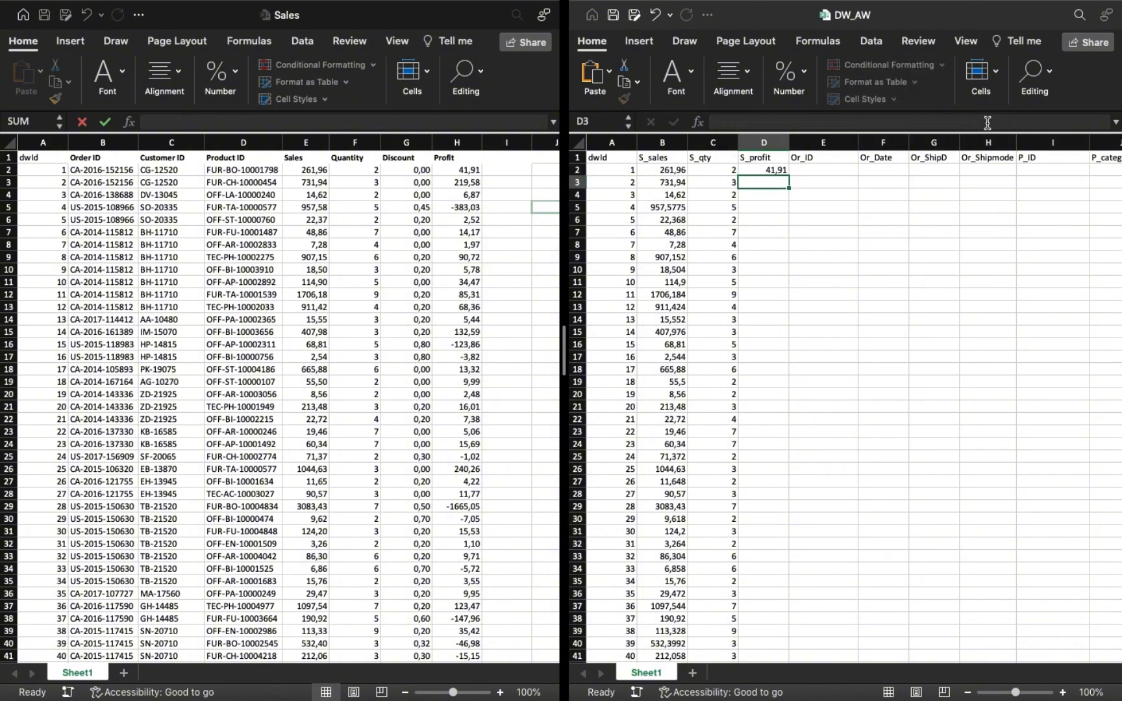
{"action": "left_click", "coordinate": [764, 171]}
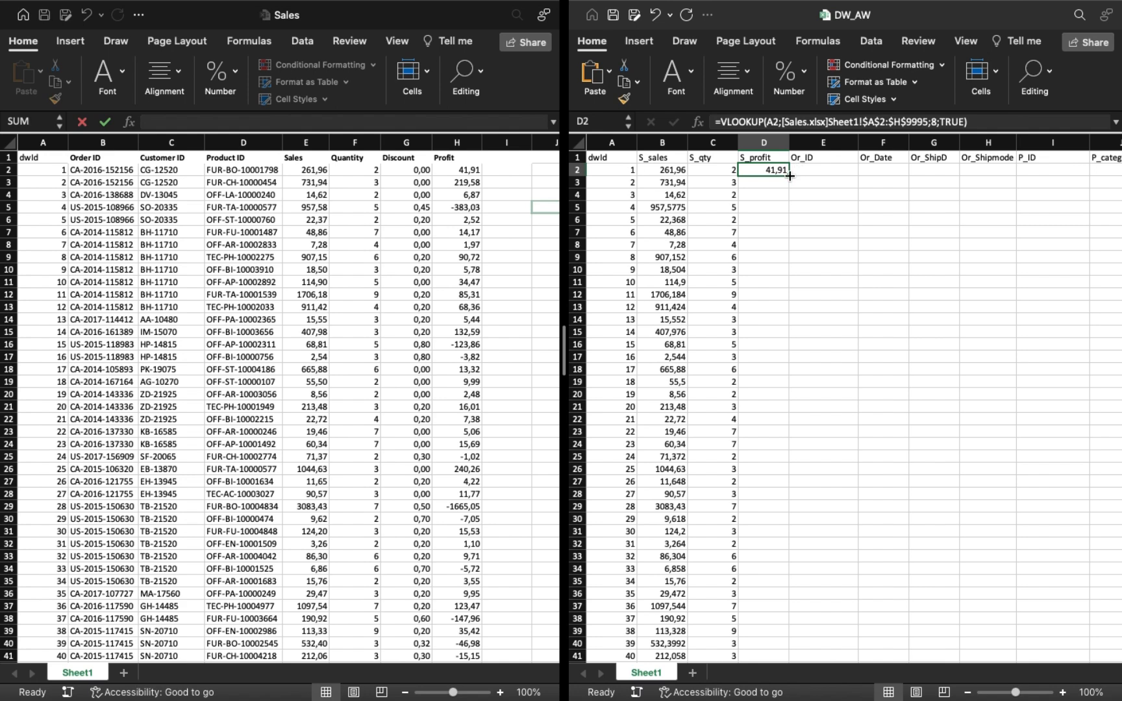
{"action": "double_click", "coordinate": [789, 176]}
Paste the lookup formula into E2, set its column index to 2, and fill it down the Or_ID column.
{"action": "left_click", "coordinate": [808, 172]}
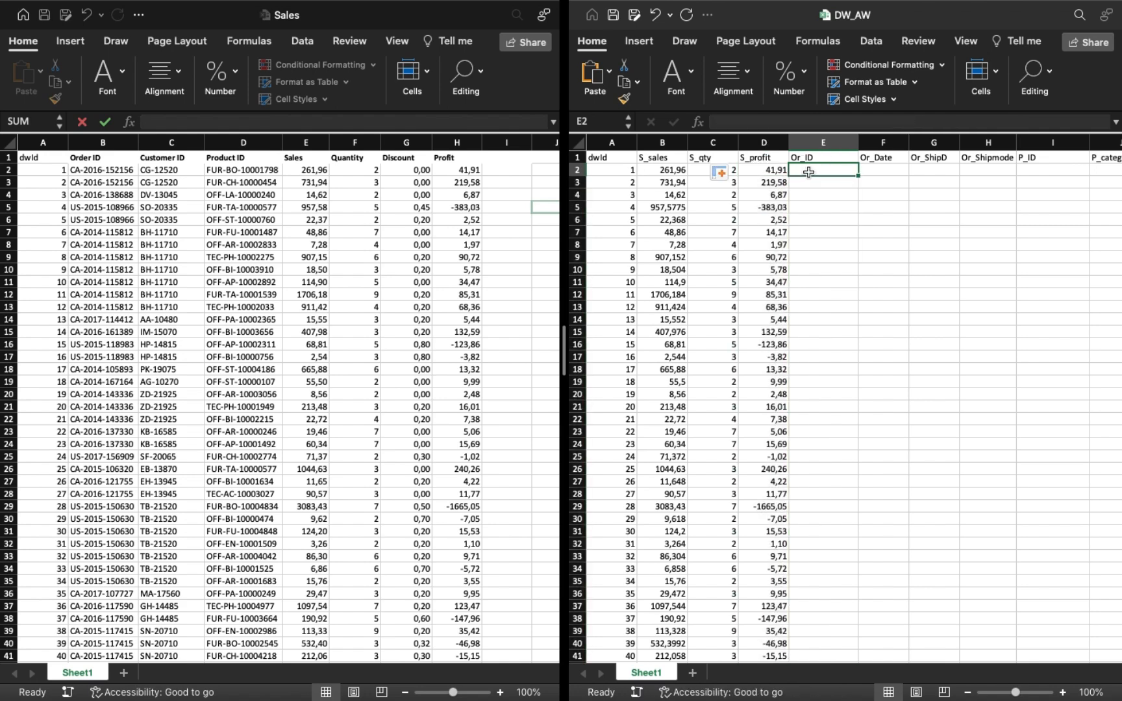
{"action": "type", "text": "=VLOOKUP(A2;[Sales.xlsx]Sheet1!$A$2:$H$9995;5;TRUE)"}
{"action": "left_click", "coordinate": [939, 121]}
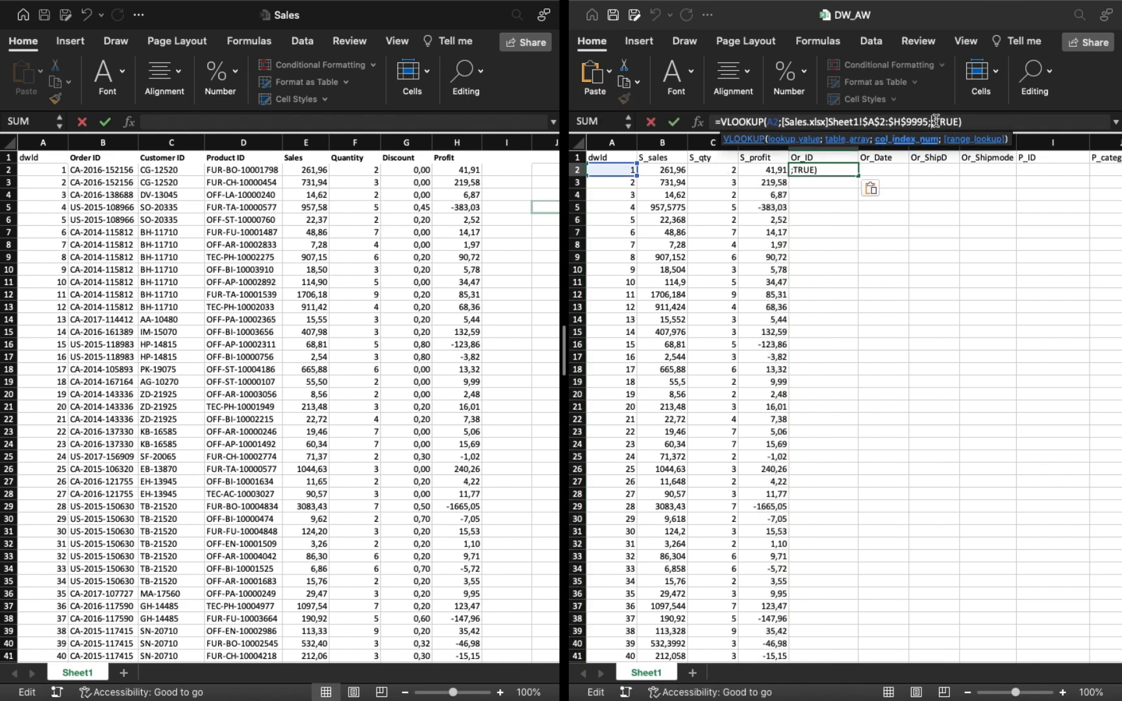
{"action": "left_click", "coordinate": [99, 136]}
{"action": "left_click", "coordinate": [970, 121]}
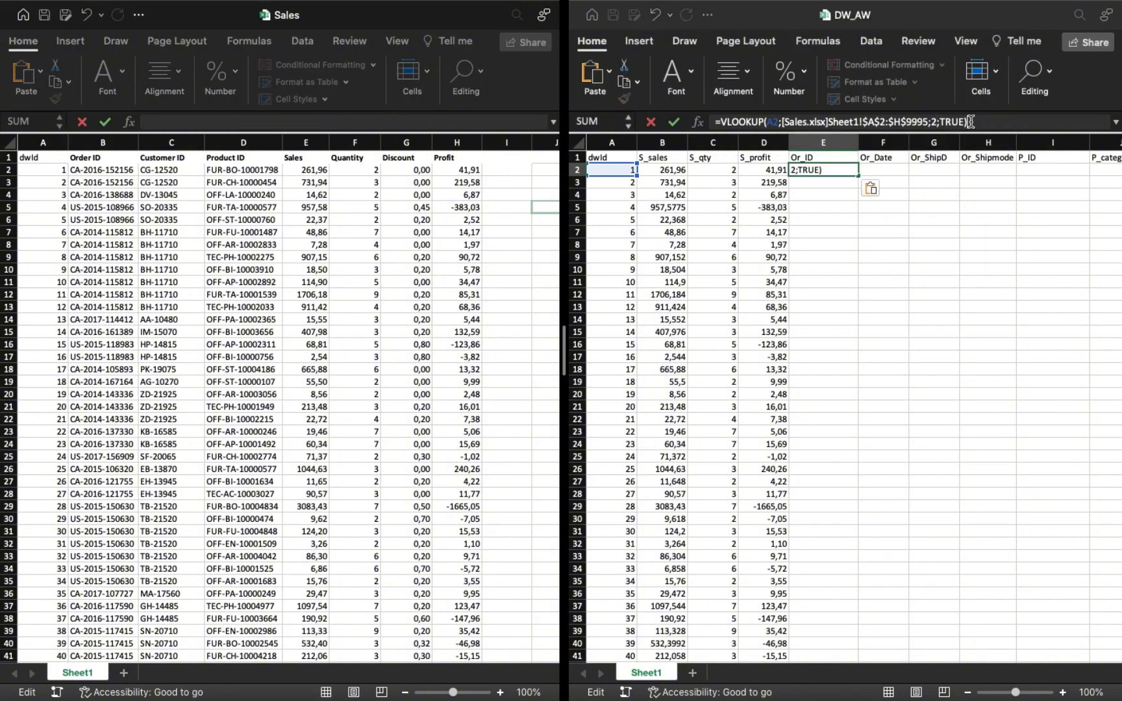
{"action": "key", "text": "Return"}
{"action": "left_click", "coordinate": [808, 171]}
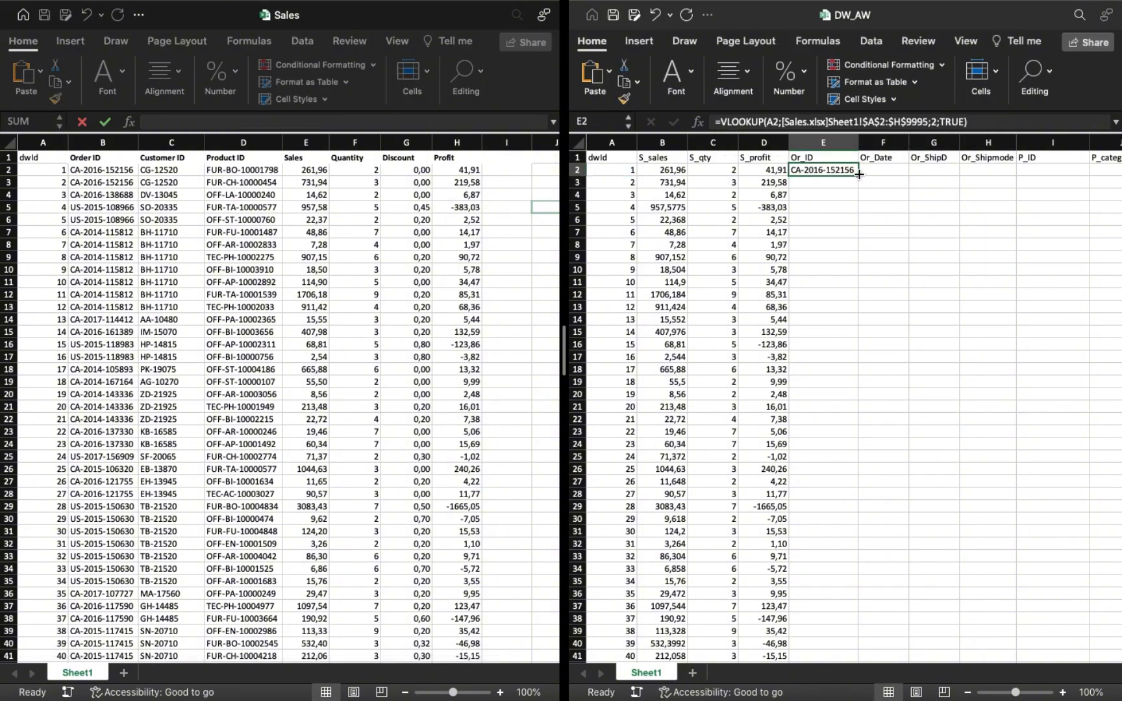
{"action": "double_click", "coordinate": [859, 174]}
Format the whole Or_Date column as Date and select cell F2.
{"action": "left_click", "coordinate": [876, 162]}
{"action": "left_click", "coordinate": [883, 142]}
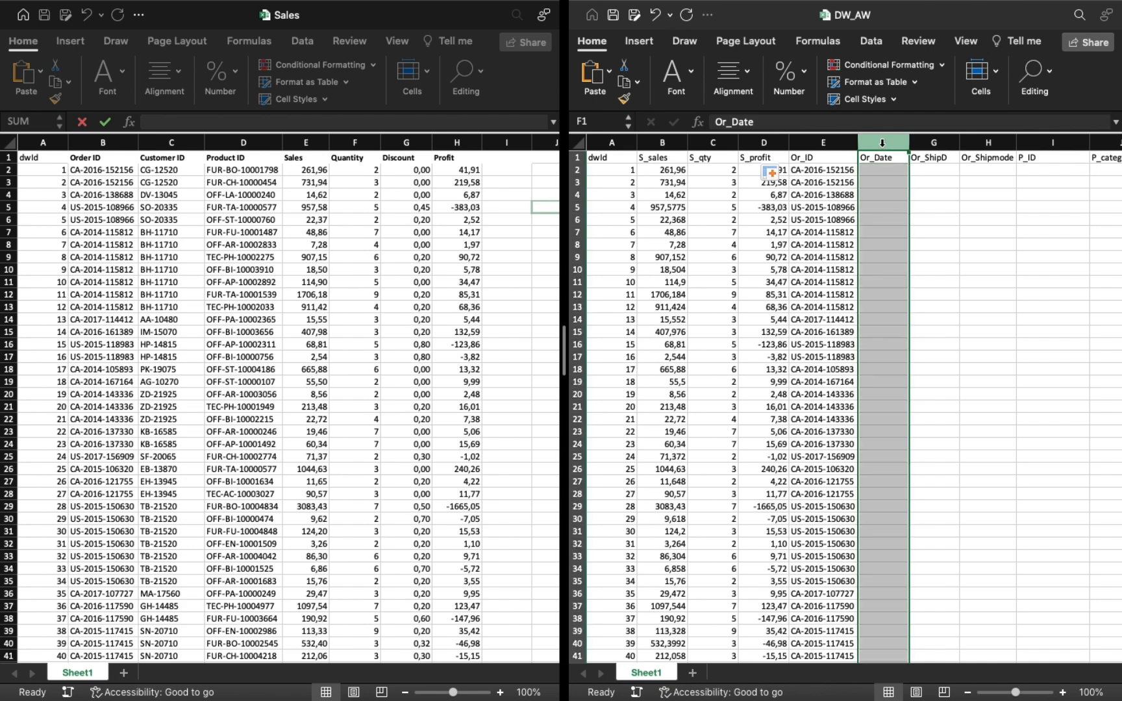
{"action": "left_click", "coordinate": [806, 69]}
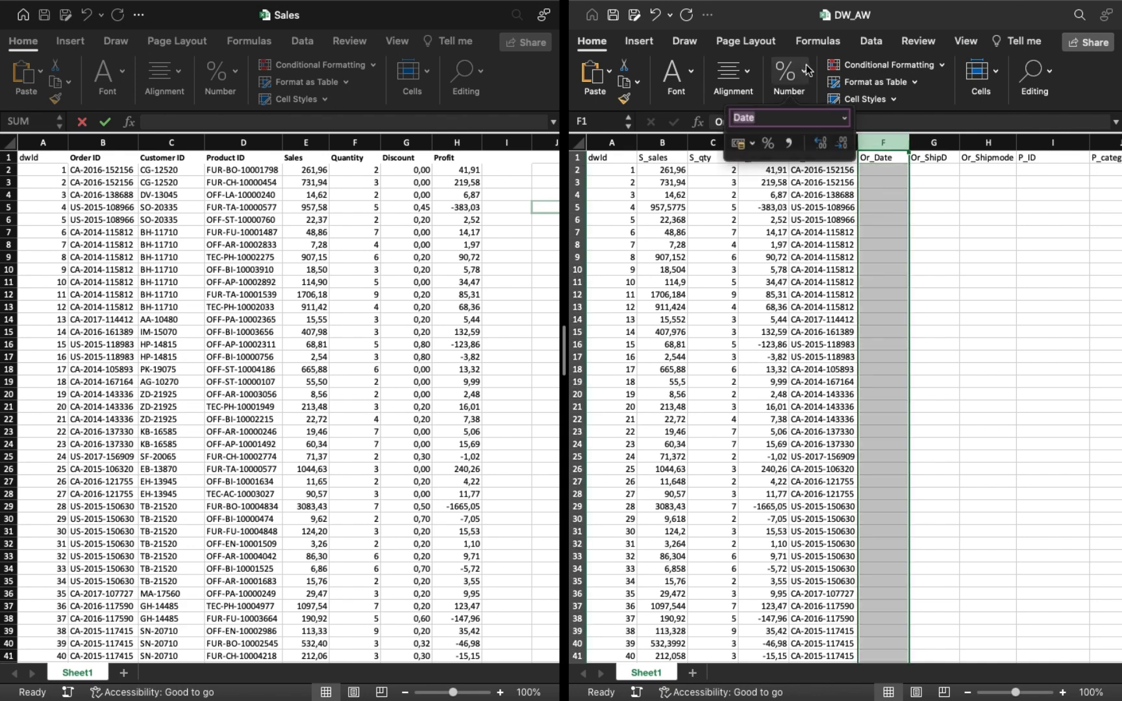
{"action": "left_click", "coordinate": [844, 118]}
{"action": "left_click", "coordinate": [811, 255]}
{"action": "left_click", "coordinate": [886, 173]}
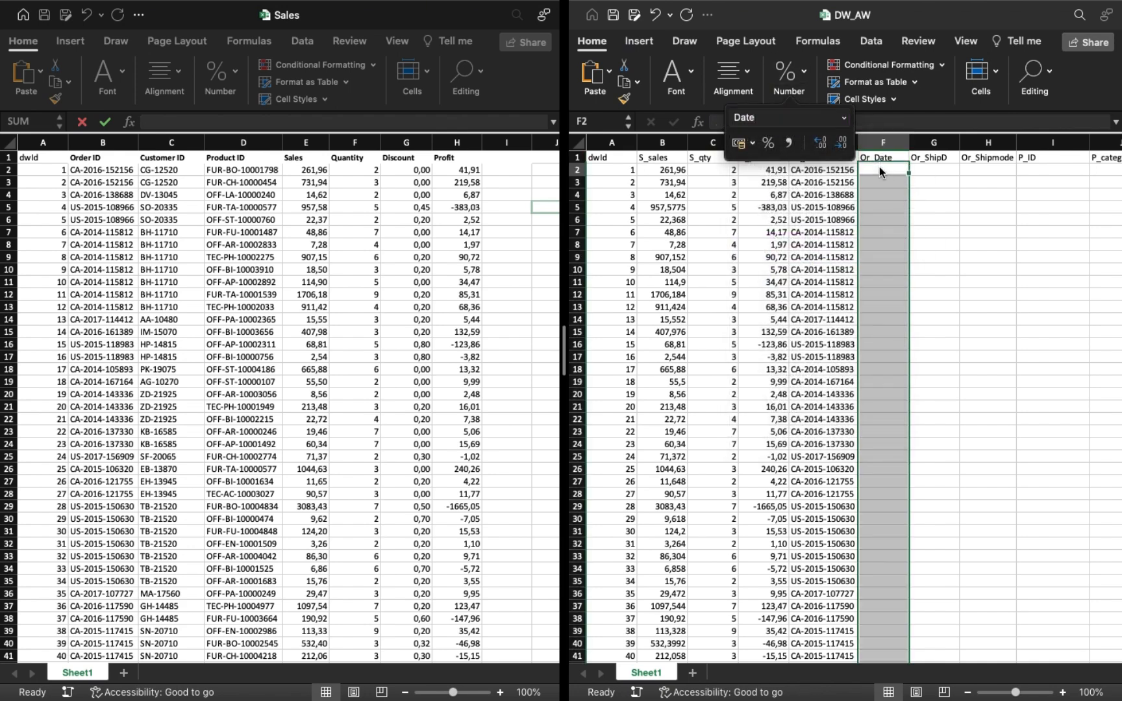
Replace the Sales workbook with the Order workbook in a side-by-side split view with DW_AW.
{"action": "mouse_move", "coordinate": [150, 3]}
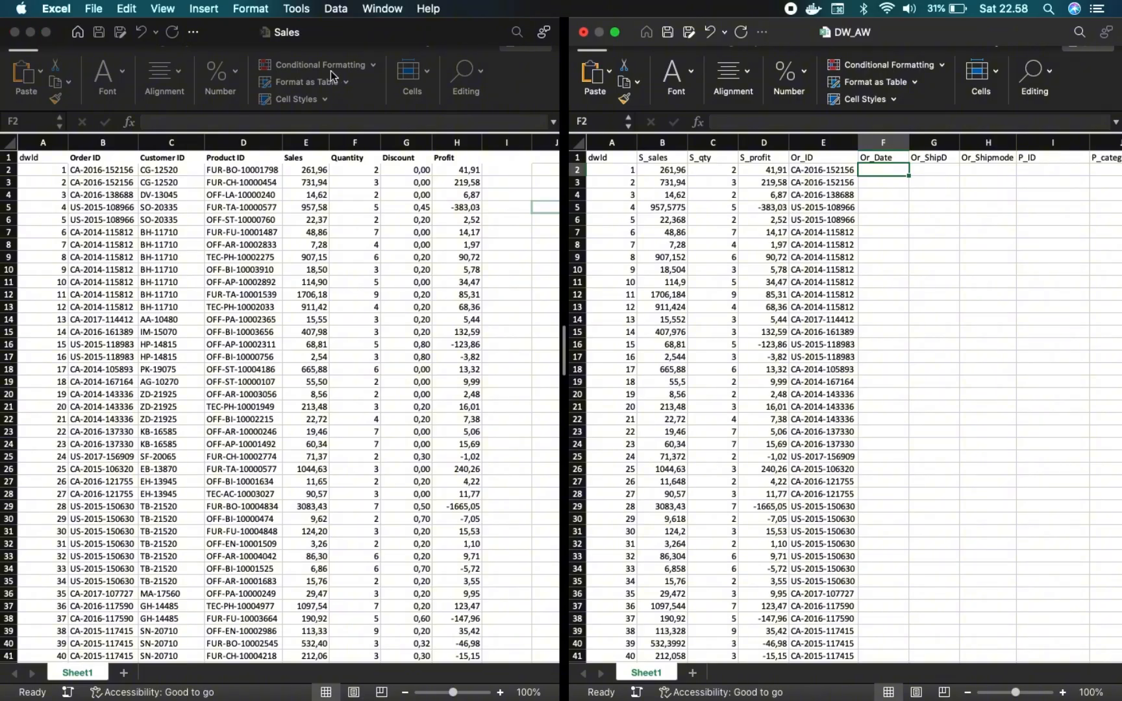
{"action": "left_click", "coordinate": [615, 33]}
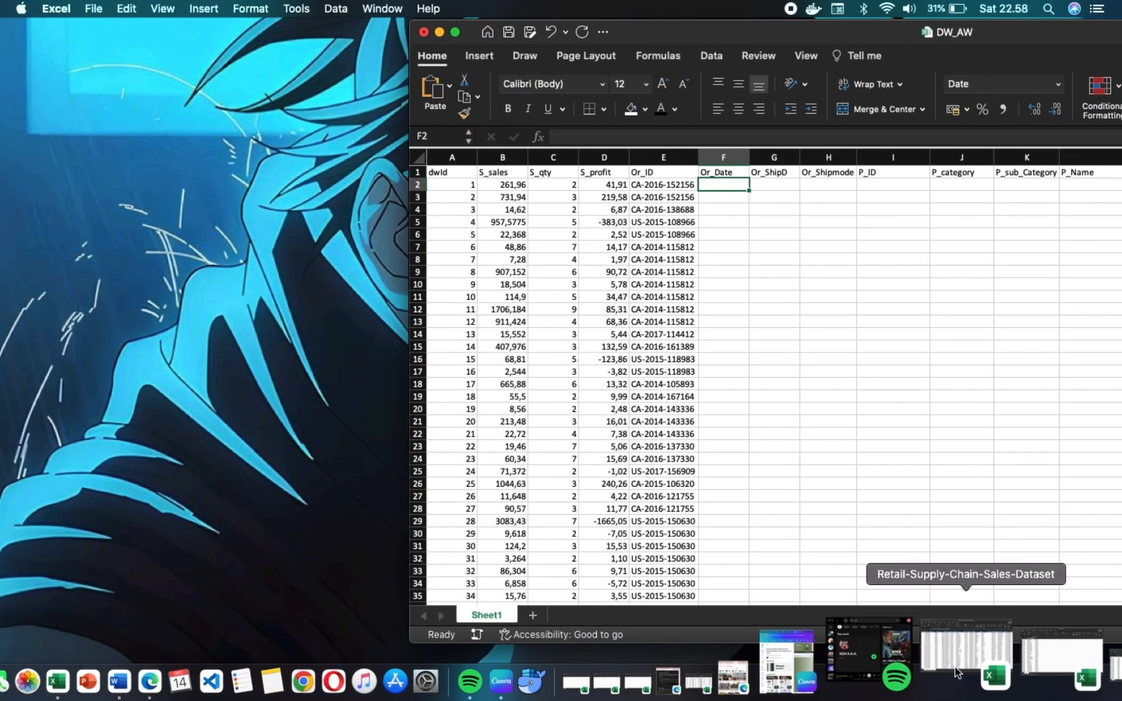
{"action": "left_click", "coordinate": [1013, 668]}
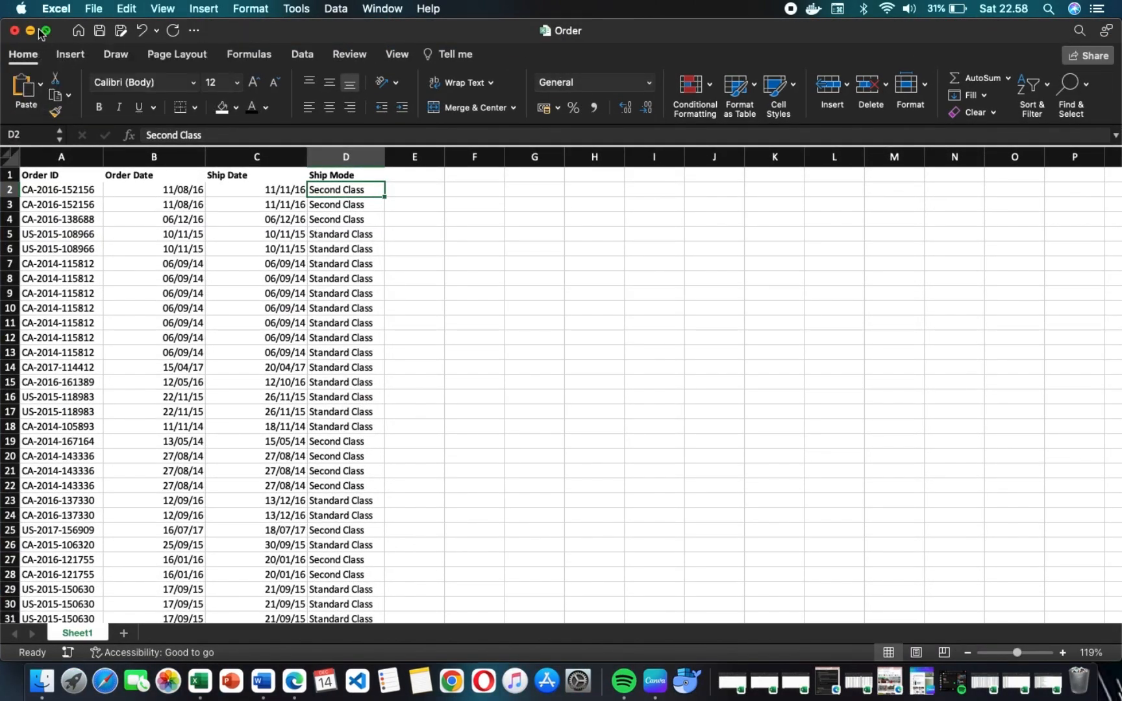
{"action": "mouse_move", "coordinate": [47, 36]}
{"action": "left_click", "coordinate": [110, 82]}
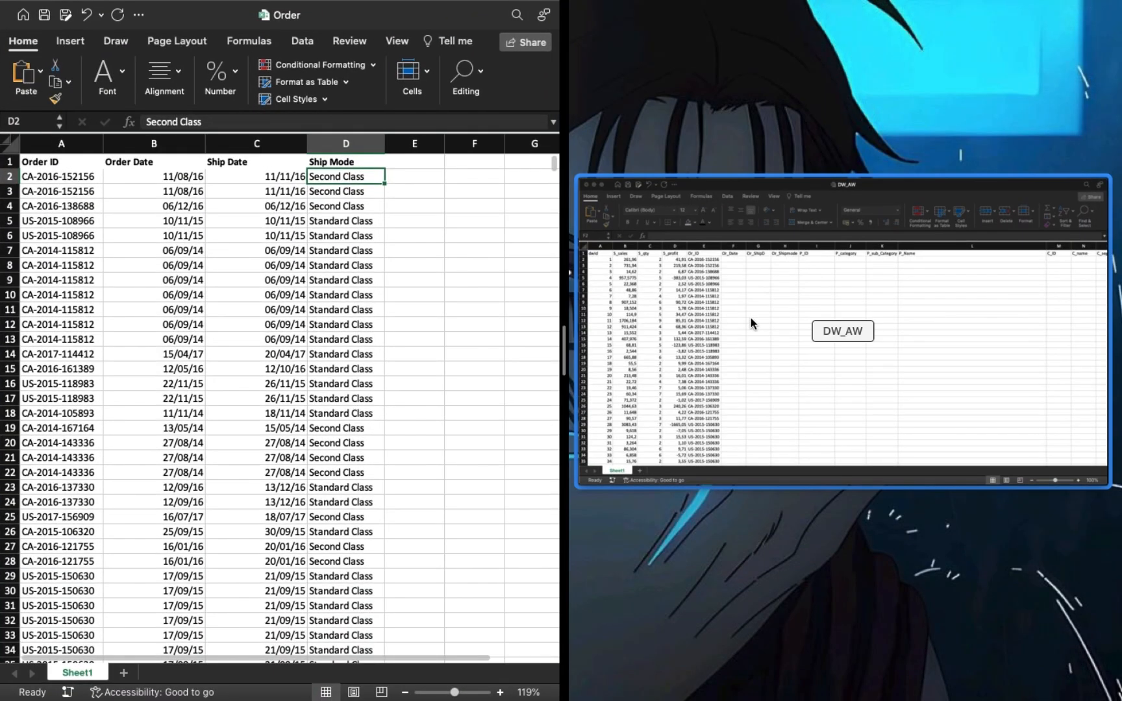
{"action": "left_click", "coordinate": [751, 318]}
{"action": "scroll", "coordinate": [822, 286], "scroll_direction": "right", "scroll_amount": 5}
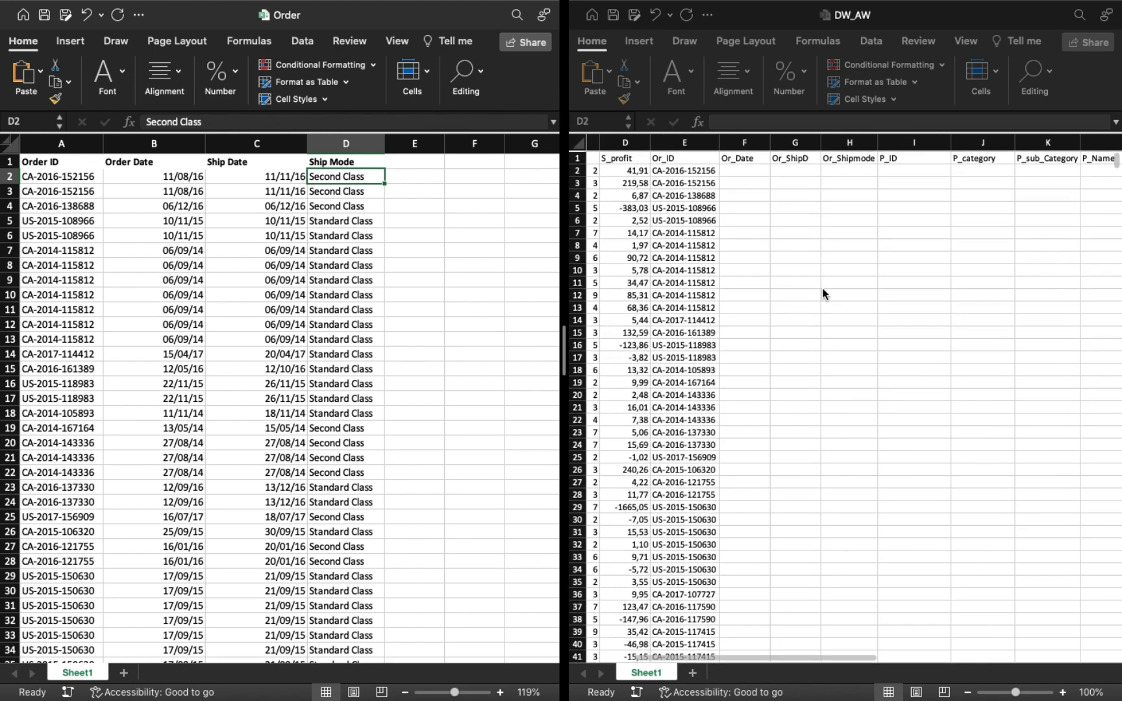
{"action": "scroll", "coordinate": [822, 289], "scroll_direction": "up", "scroll_amount": 1}
{"action": "left_click", "coordinate": [822, 286]}
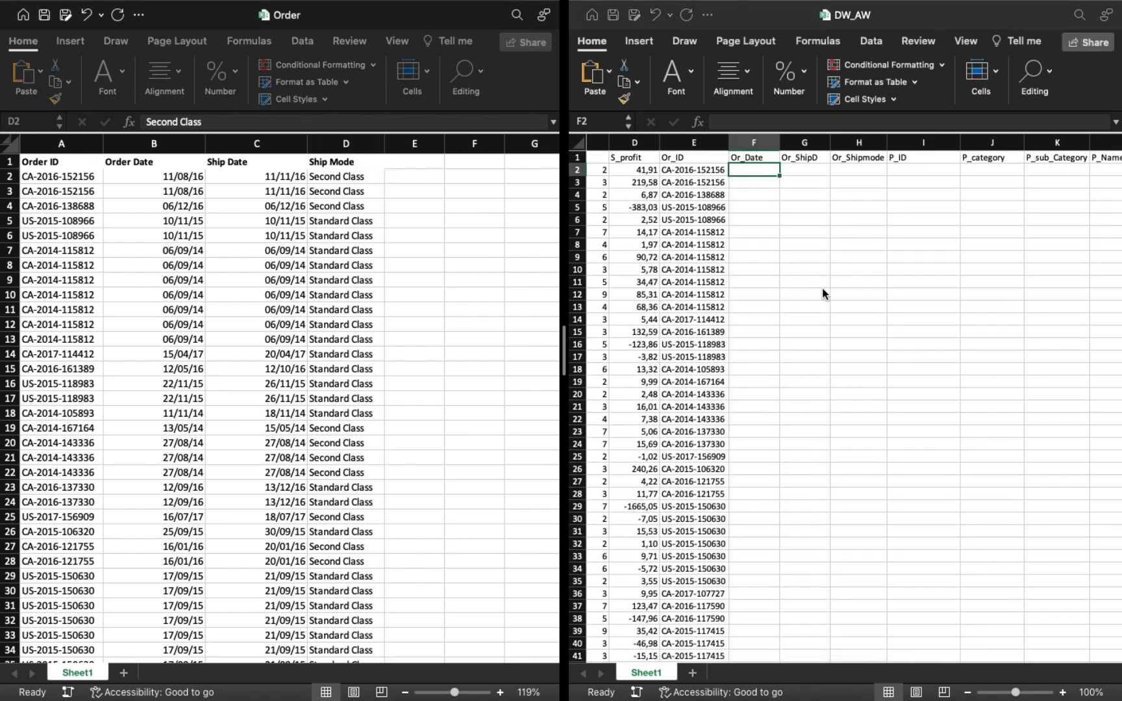
Start a VLOOKUP in F2 with E2 as the lookup value and range $A$2:$D$9995 of Order.xlsx Sheet1 as the table array.
{"action": "scroll", "coordinate": [822, 287], "scroll_direction": "up", "scroll_amount": 5}
{"action": "scroll", "coordinate": [822, 286], "scroll_direction": "up", "scroll_amount": 3}
{"action": "type", "text": "=vlo"}
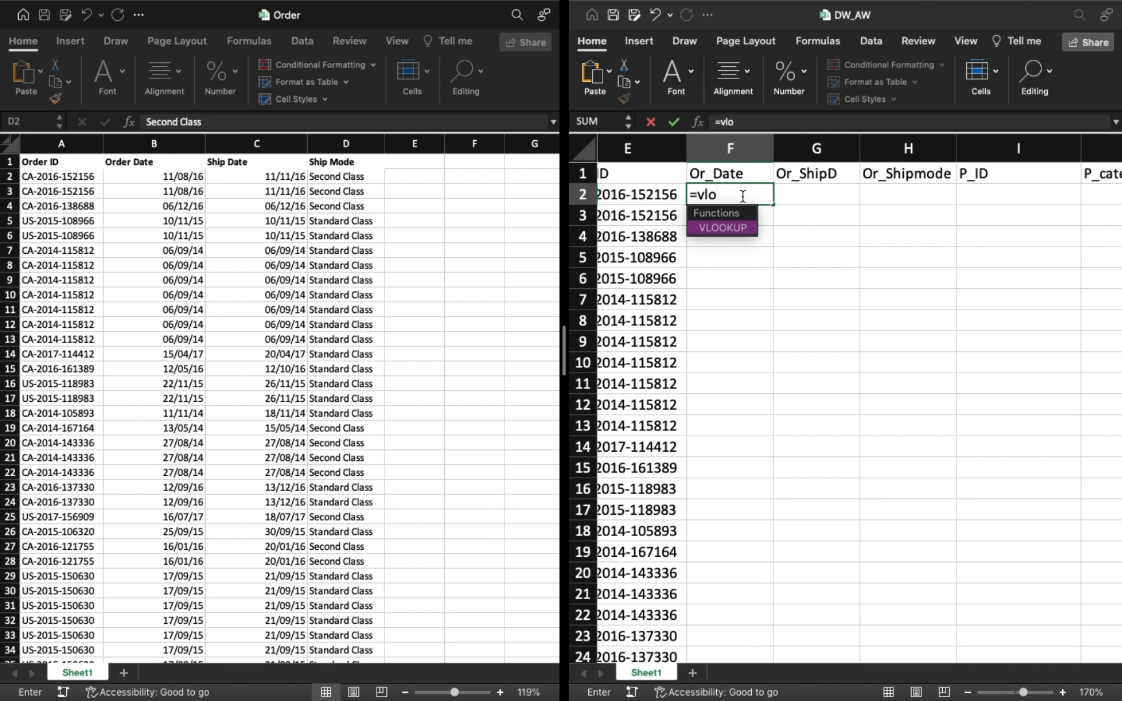
{"action": "key", "text": "Tab"}
{"action": "left_click", "coordinate": [665, 193]}
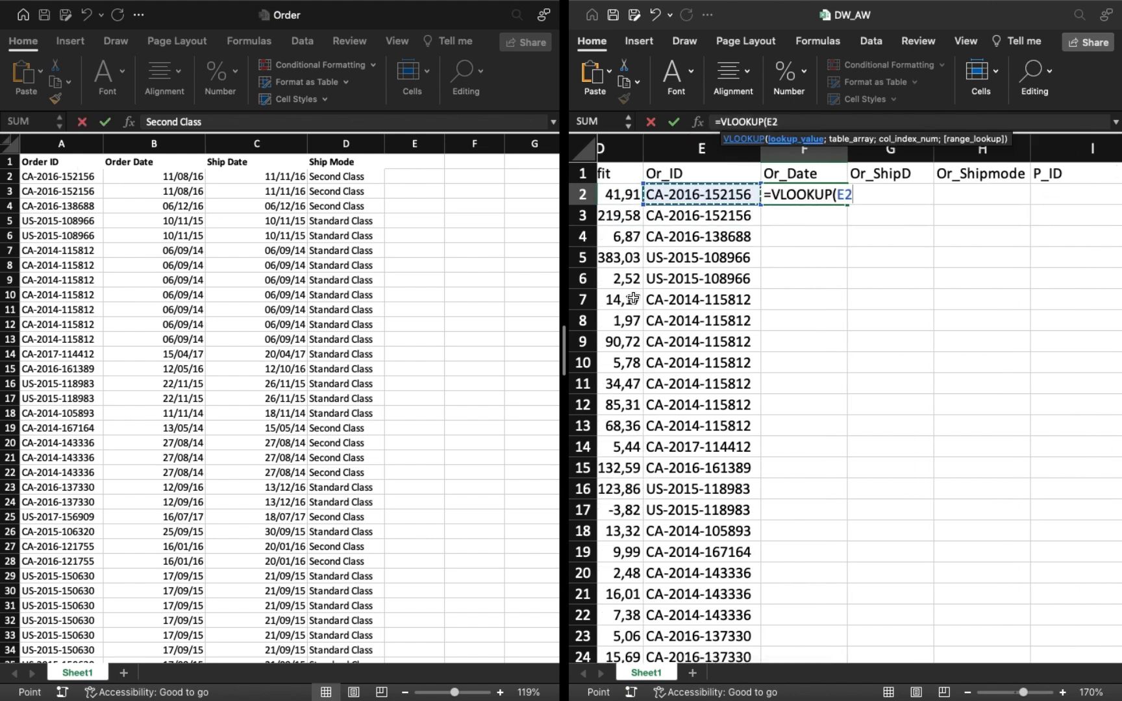
{"action": "type", "text": ";"}
{"action": "left_click", "coordinate": [100, 177]}
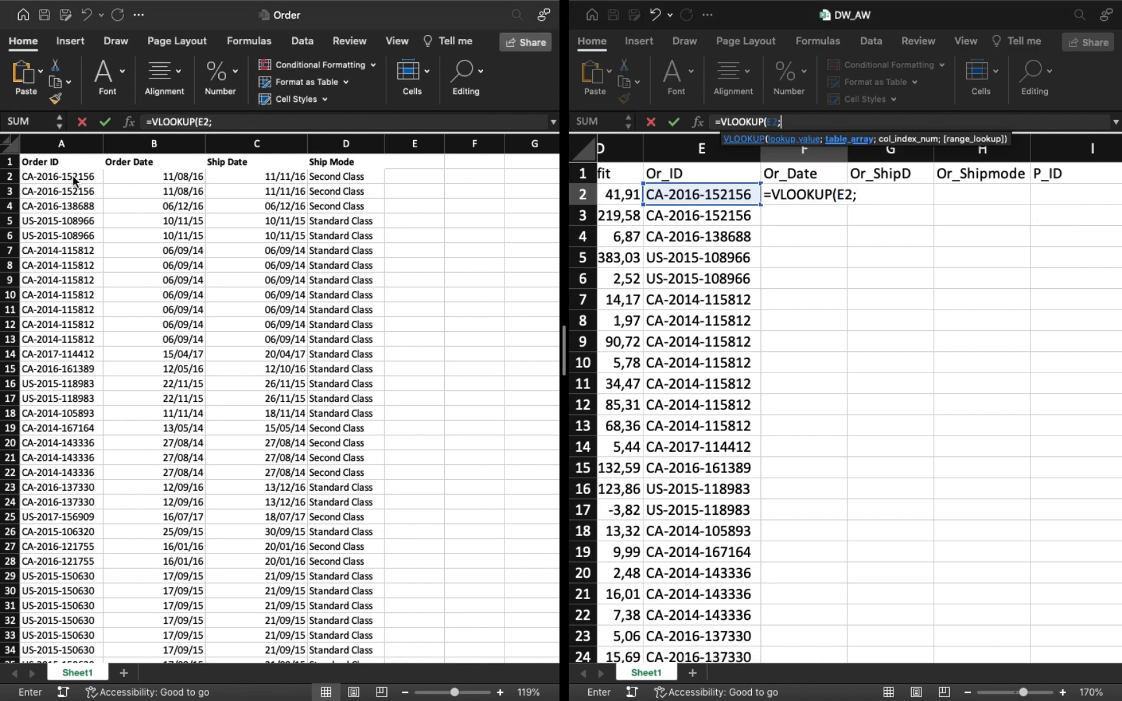
{"action": "left_click", "coordinate": [69, 180]}
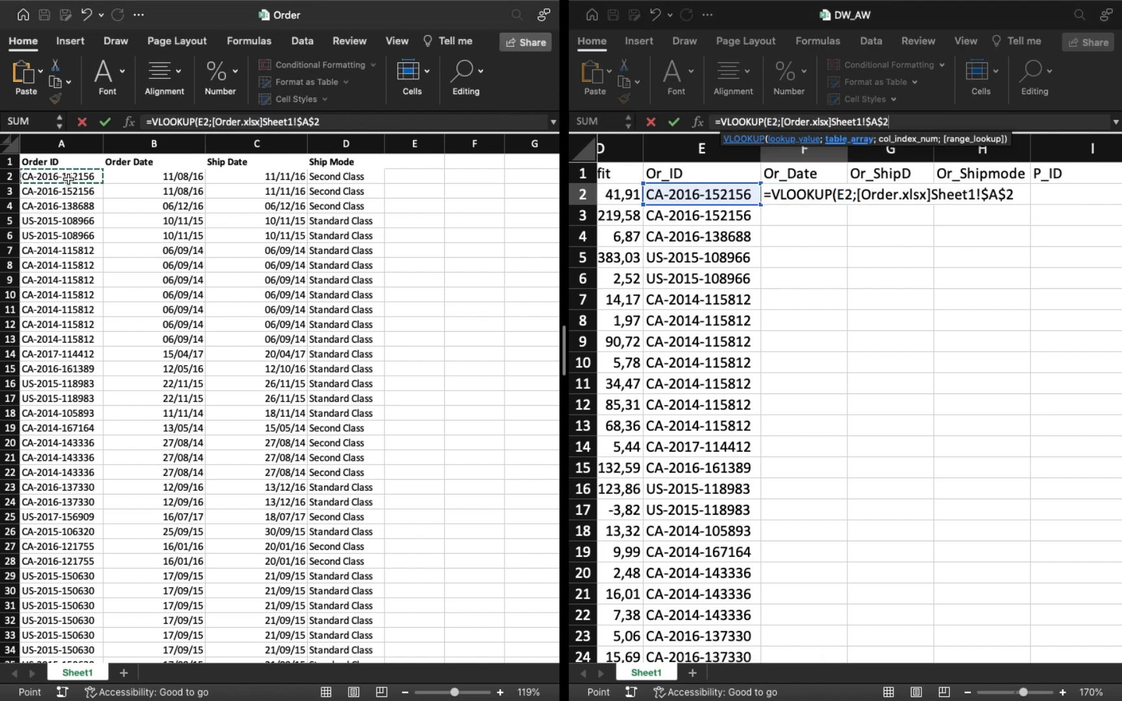
{"action": "key", "text": "super+shift+Right"}
{"action": "key", "text": "super+shift+Down"}
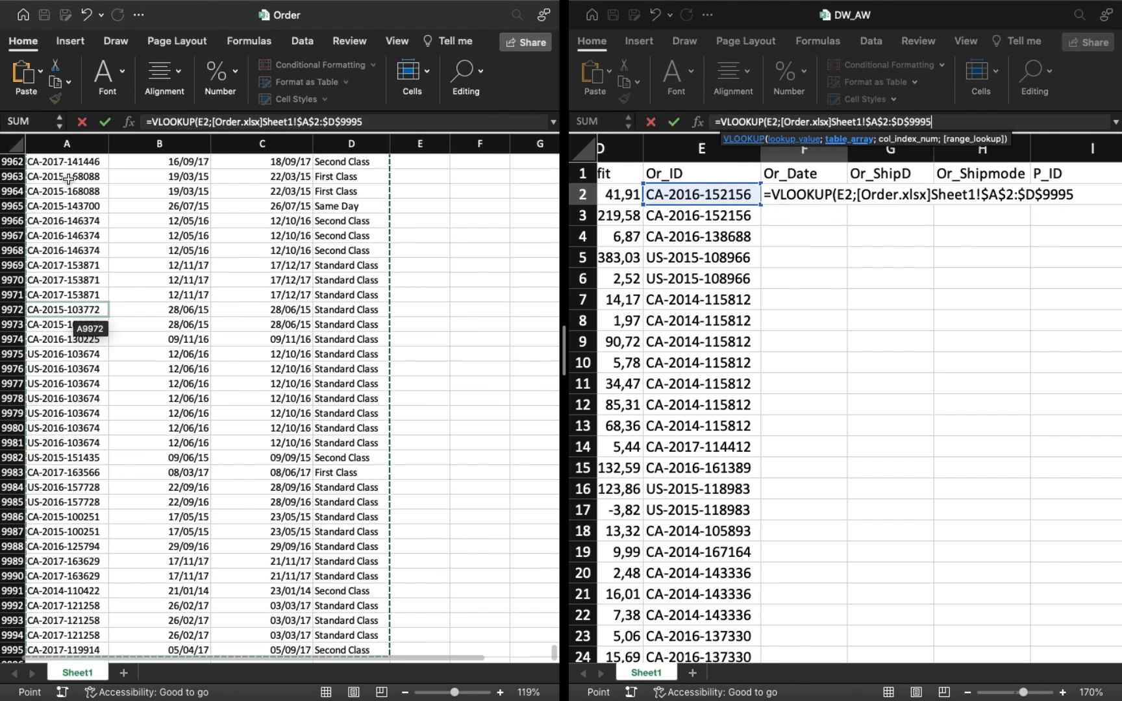
Complete the VLOOKUP in F2 with column index 2 and range lookup TRUE.
{"action": "type", "text": ";2;"}
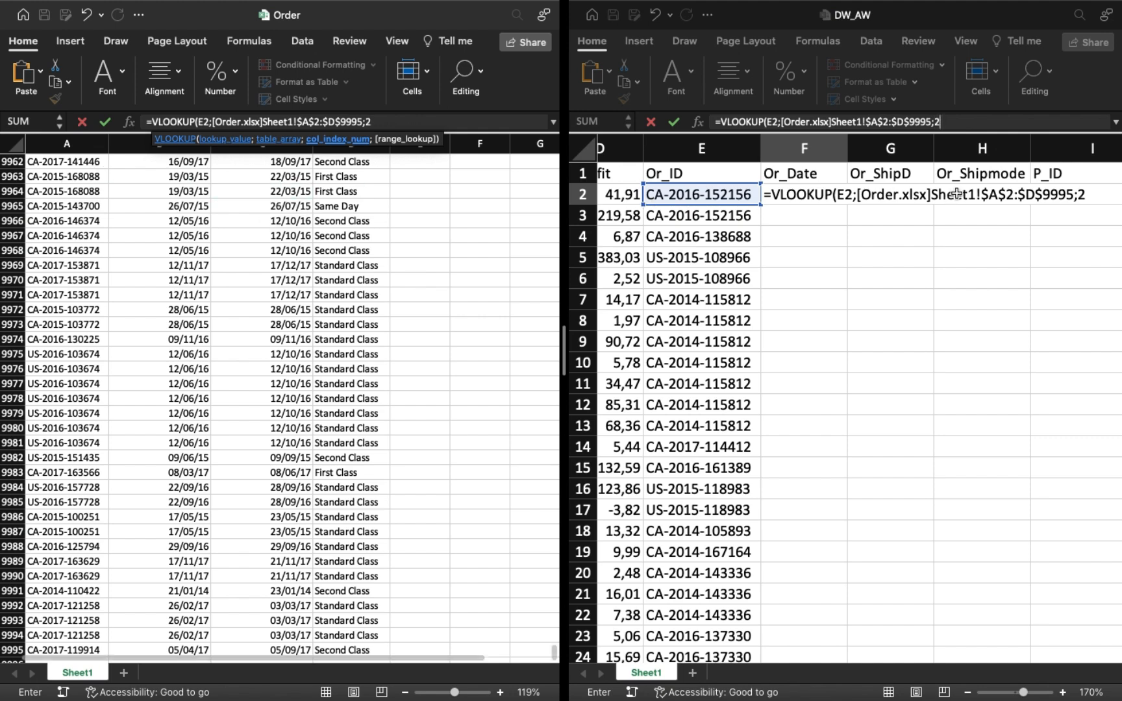
{"action": "type", "text": "T"}
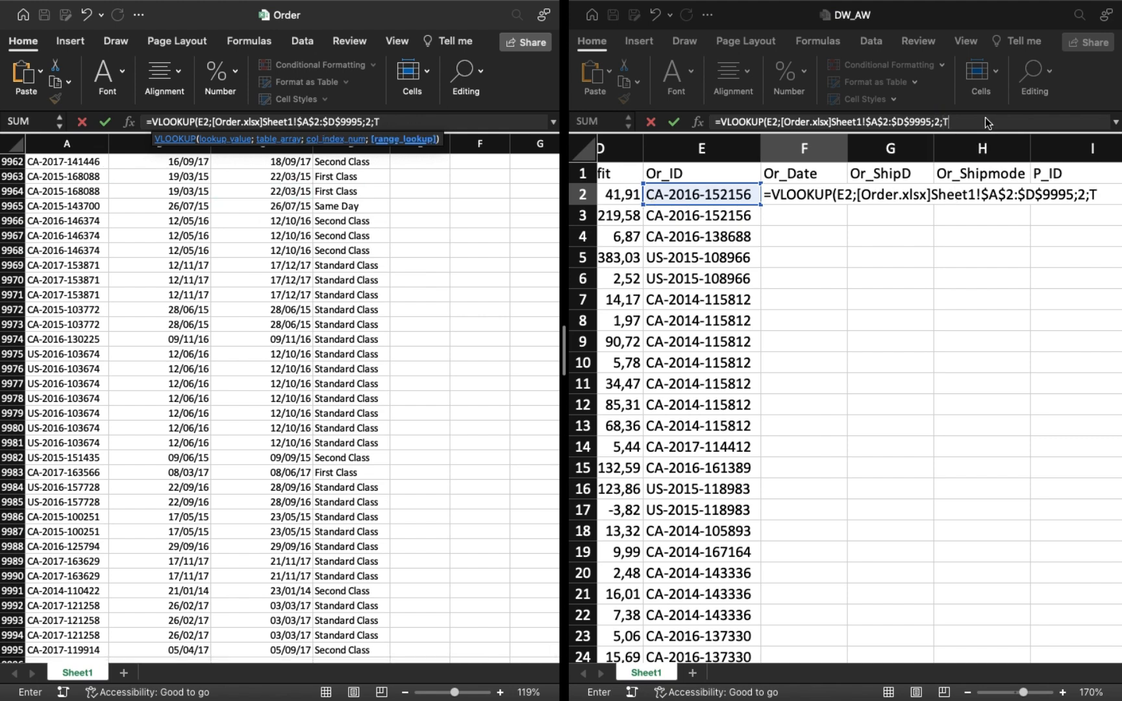
{"action": "type", "text": "RUE)"}
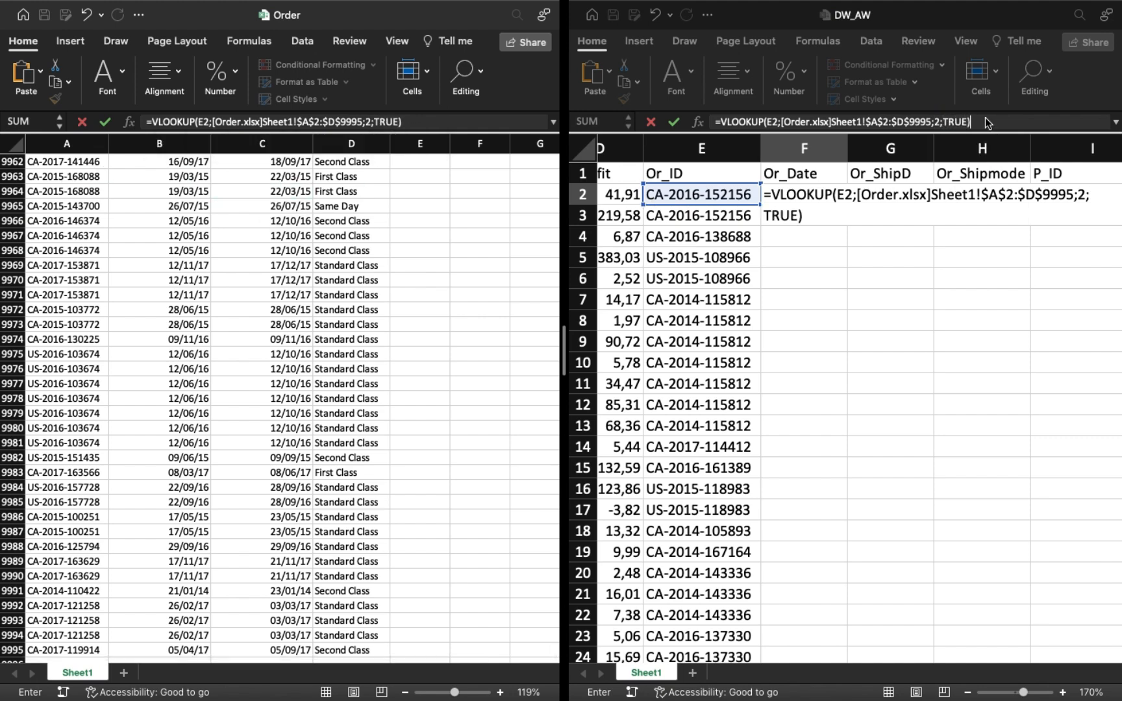
{"action": "key", "text": "Return"}
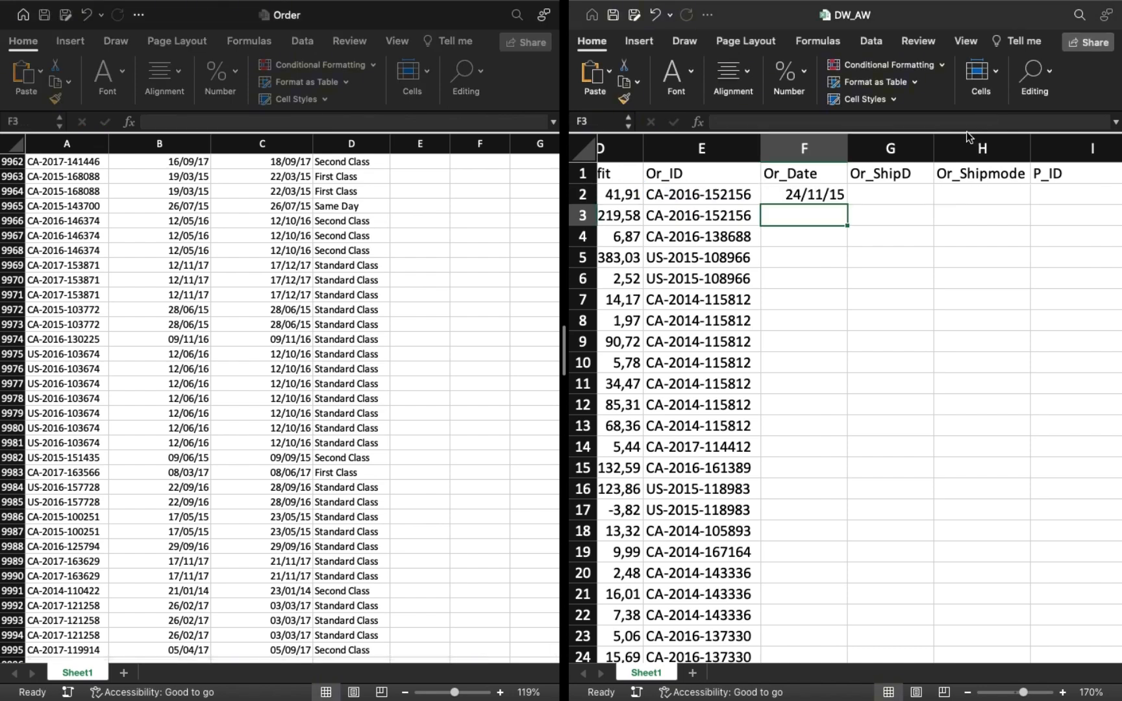
Change the range lookup argument of the F2 formula to FALSE.
{"action": "left_click", "coordinate": [802, 193]}
{"action": "left_click", "coordinate": [966, 121]}
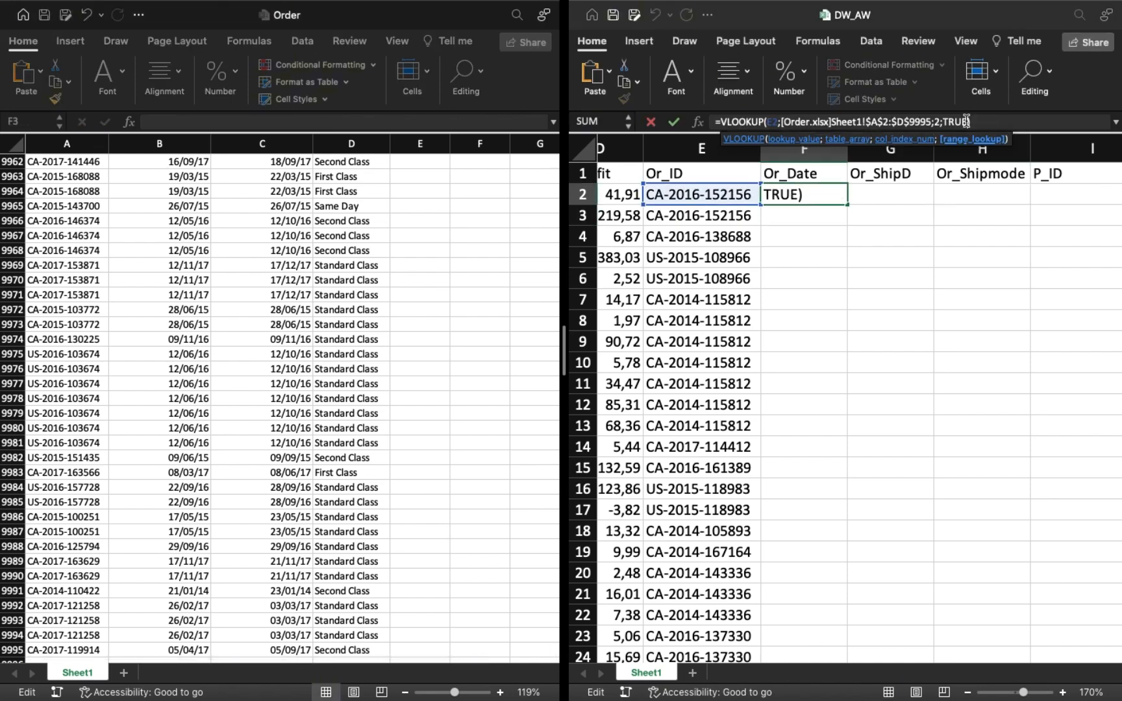
{"action": "key", "text": "BackSpace"}
{"action": "key", "text": "BackSpace"}
{"action": "key", "text": "BackSpace"}
{"action": "key", "text": "Down"}
{"action": "key", "text": "Tab"}
{"action": "key", "text": "Return"}
Fill the lookup formula from F2 down the Or_Date column.
{"action": "scroll", "coordinate": [403, 267], "scroll_direction": "up", "scroll_amount": 20}
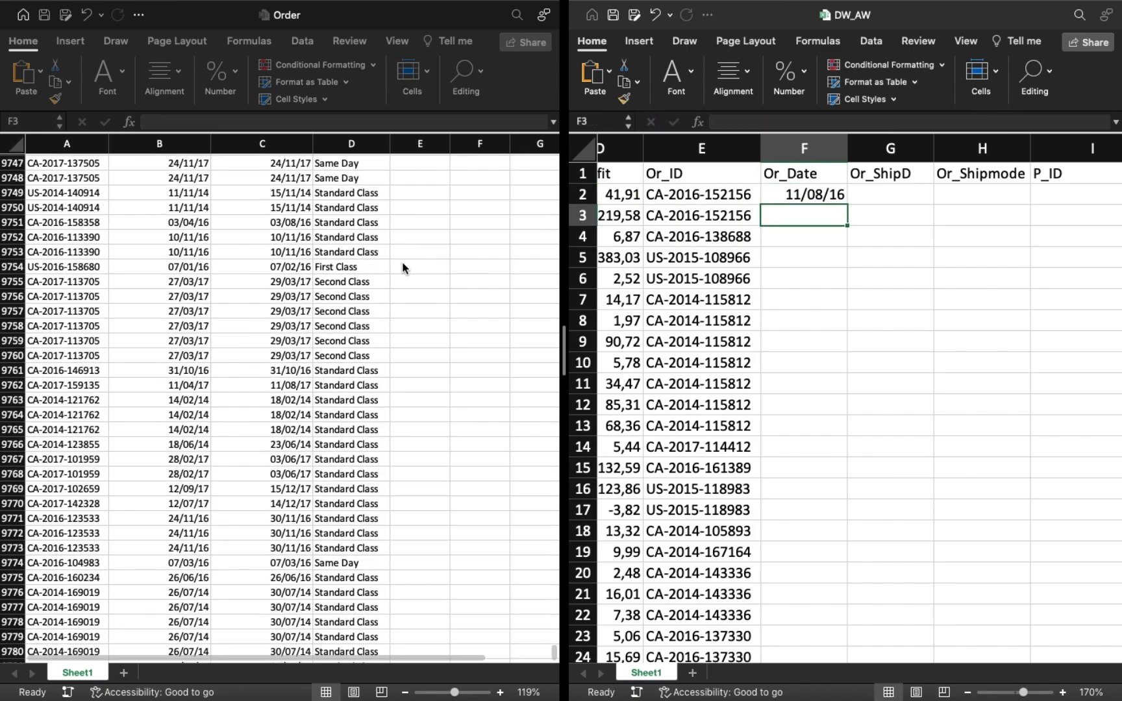
{"action": "scroll", "coordinate": [403, 267], "scroll_direction": "up", "scroll_amount": 20}
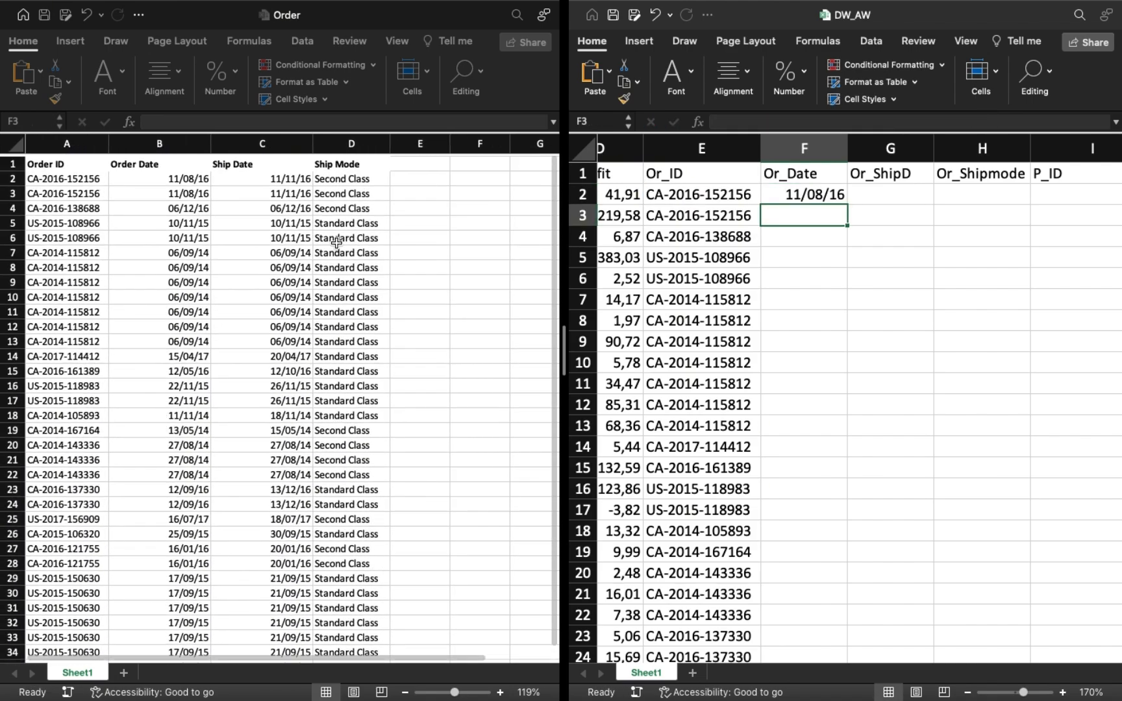
{"action": "left_click", "coordinate": [837, 196]}
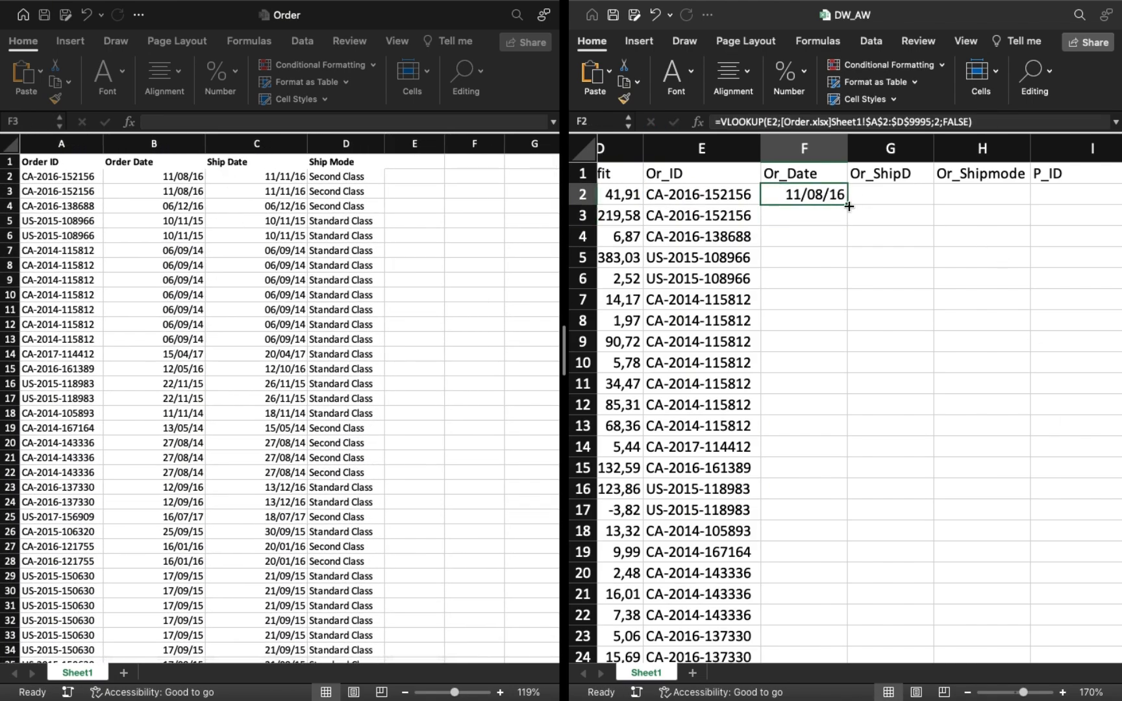
{"action": "double_click", "coordinate": [849, 206]}
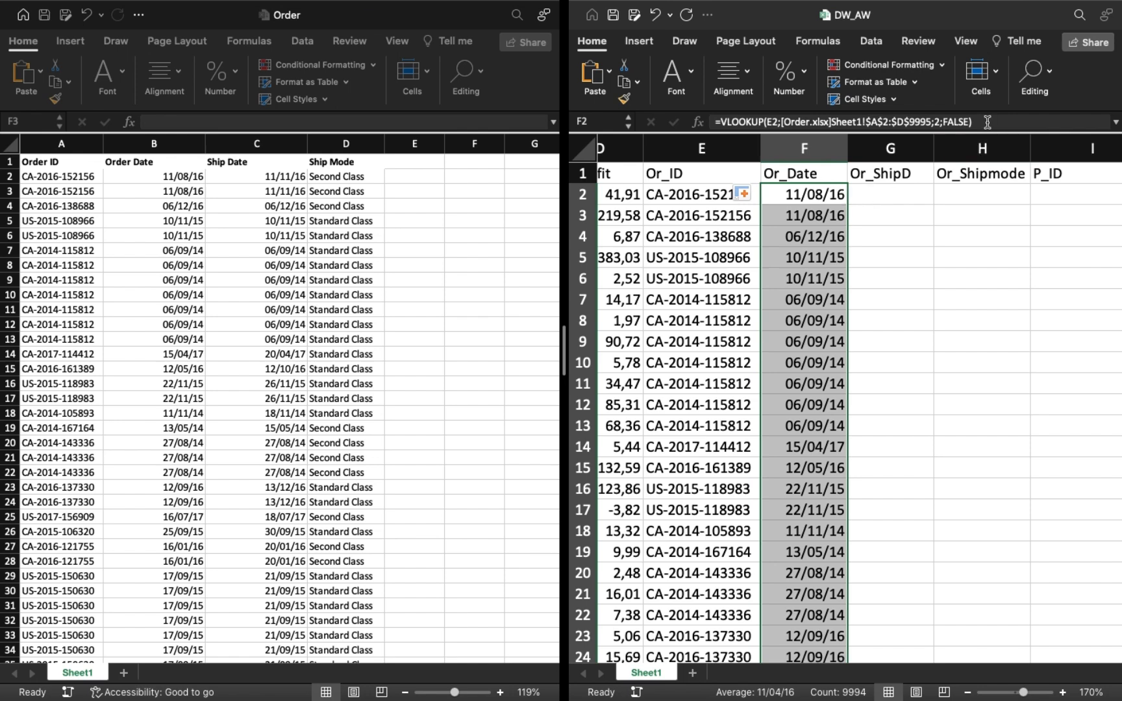
Copy the Or_Date lookup formula text from cell F2.
{"action": "left_click", "coordinate": [987, 122]}
{"action": "left_click", "coordinate": [860, 193]}
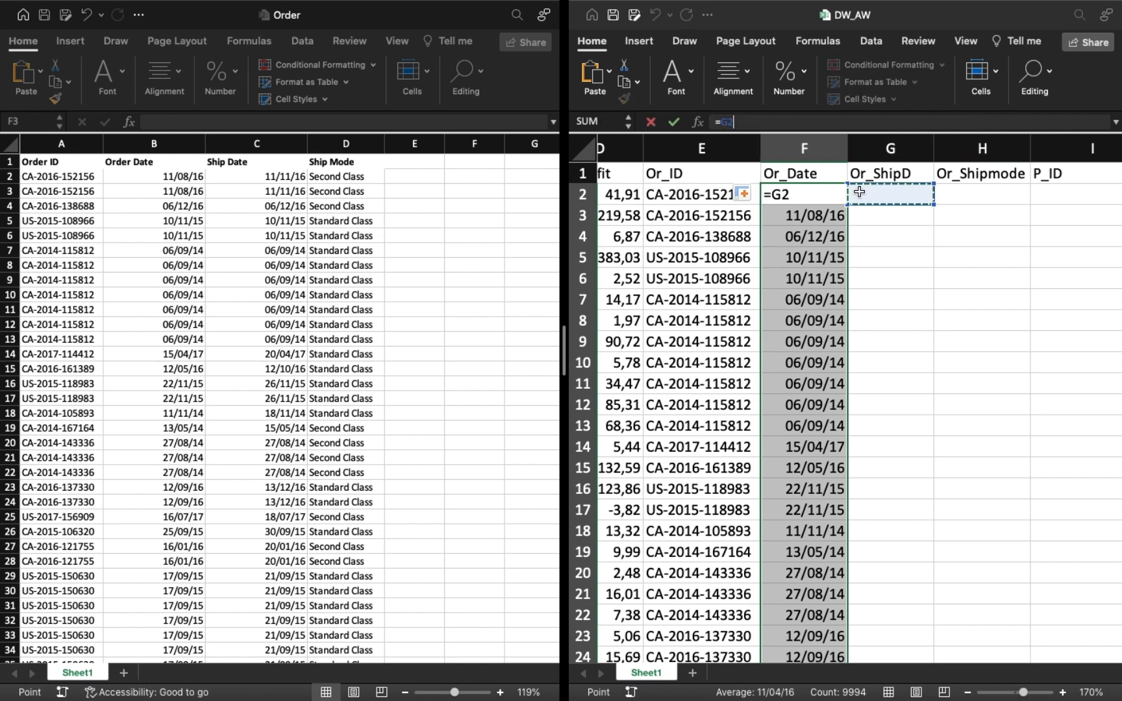
{"action": "left_click", "coordinate": [821, 193]}
{"action": "key", "text": "super+z"}
{"action": "key", "text": "Escape"}
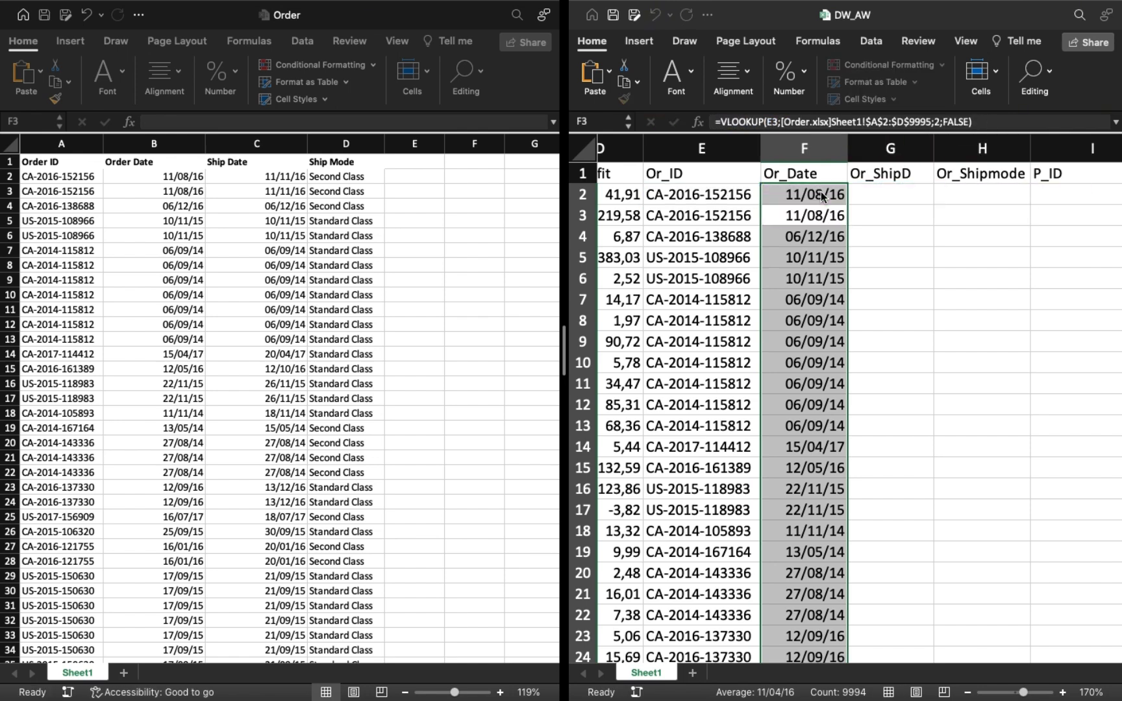
Paste the lookup formula into G2, set its column index to 3, and fill it down the Or_ShipD column.
{"action": "left_click", "coordinate": [870, 195]}
{"action": "left_click", "coordinate": [826, 123]}
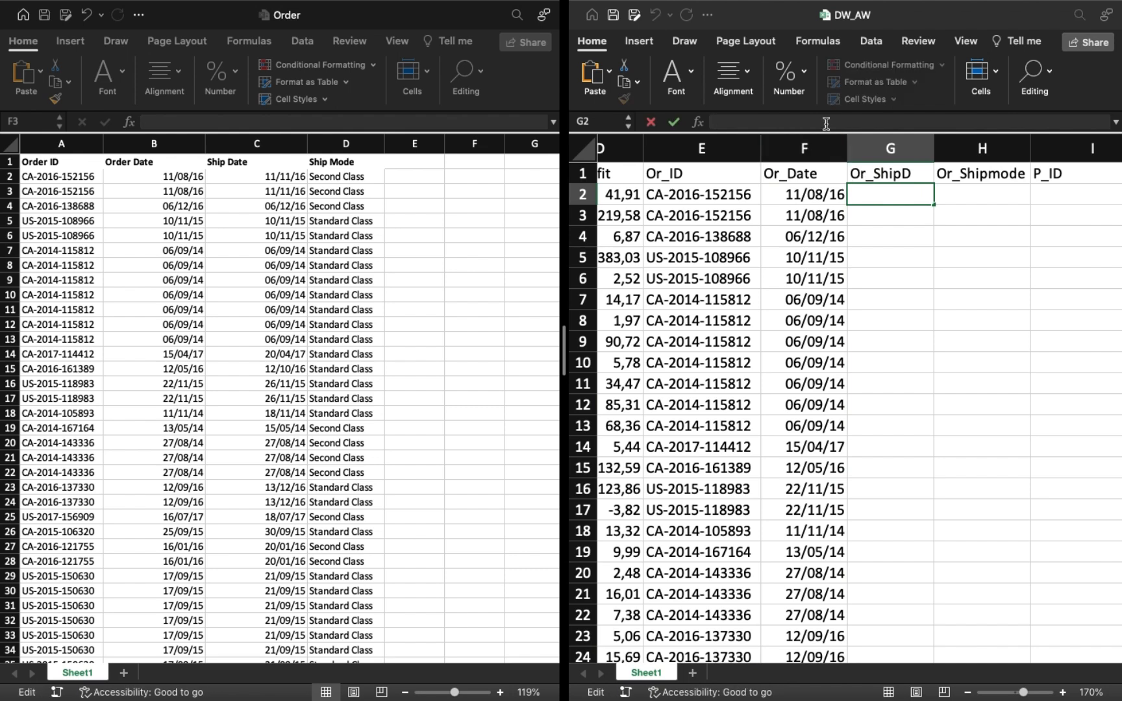
{"action": "key", "text": "super+v"}
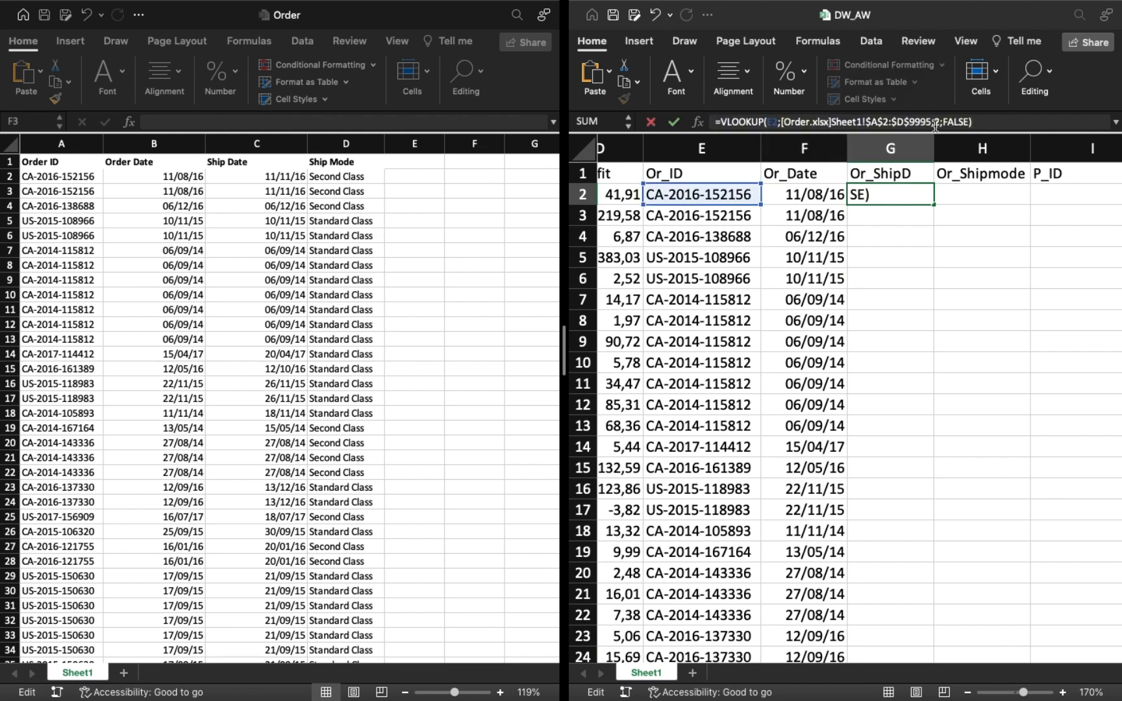
{"action": "left_click", "coordinate": [940, 122]}
{"action": "key", "text": "BackSpace"}
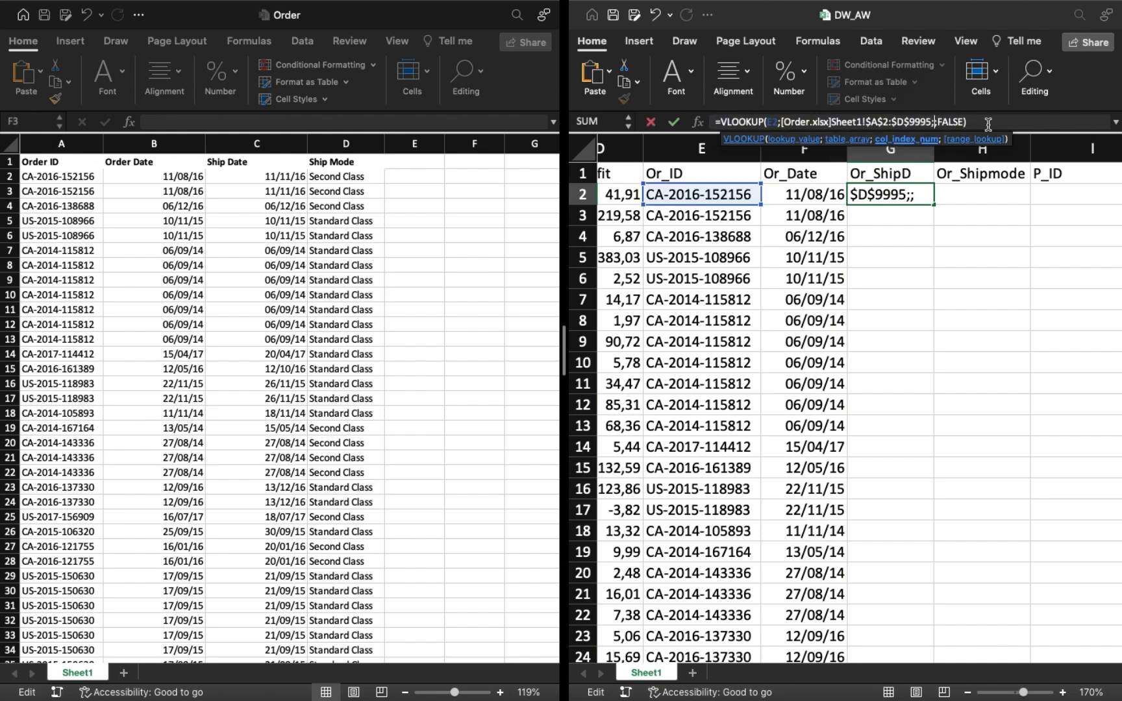
{"action": "type", "text": "3"}
{"action": "left_click", "coordinate": [1006, 121]}
{"action": "key", "text": "Return"}
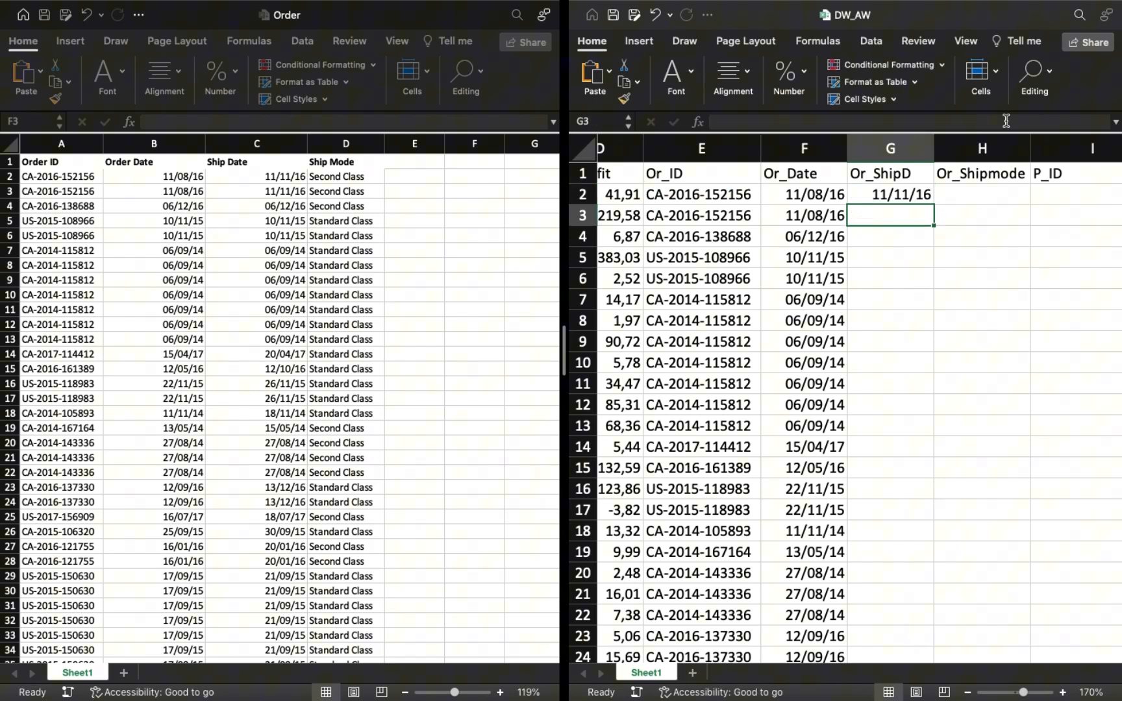
{"action": "left_click", "coordinate": [914, 197]}
{"action": "double_click", "coordinate": [934, 204]}
Paste the lookup formula into H2 and set its column index to 3 and range lookup to TRUE.
{"action": "left_click", "coordinate": [980, 195]}
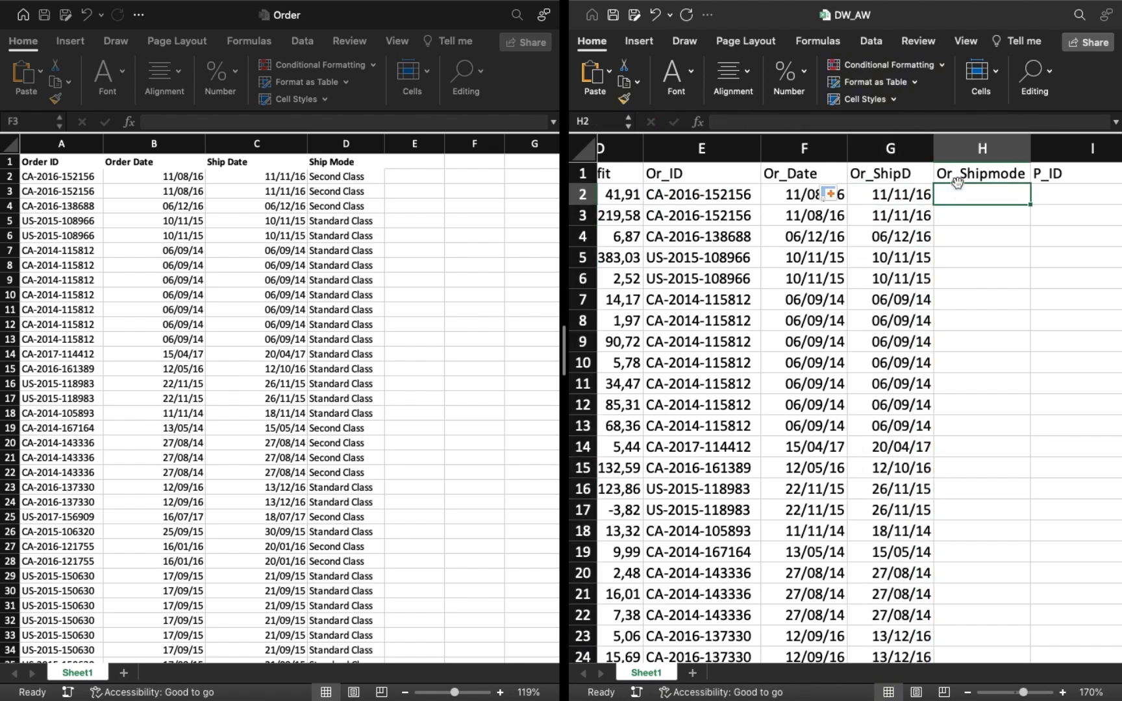
{"action": "left_click", "coordinate": [943, 122]}
{"action": "key", "text": "ctrl+v"}
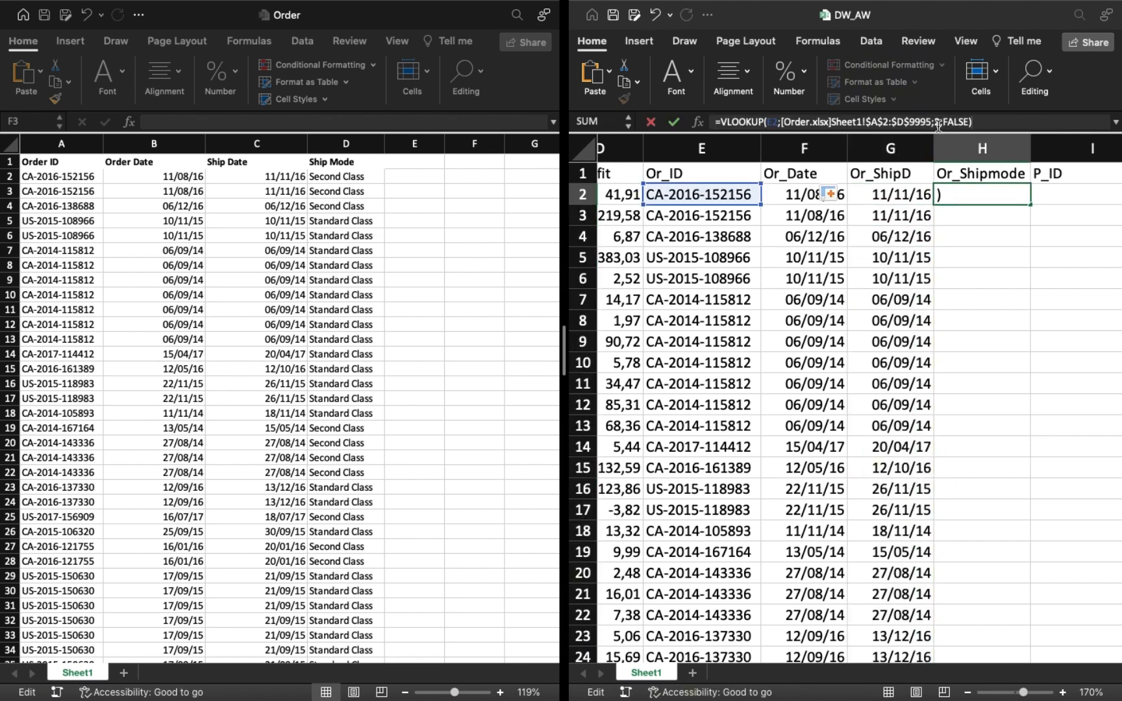
{"action": "left_click", "coordinate": [939, 123]}
{"action": "key", "text": "BackSpace"}
{"action": "type", "text": "3"}
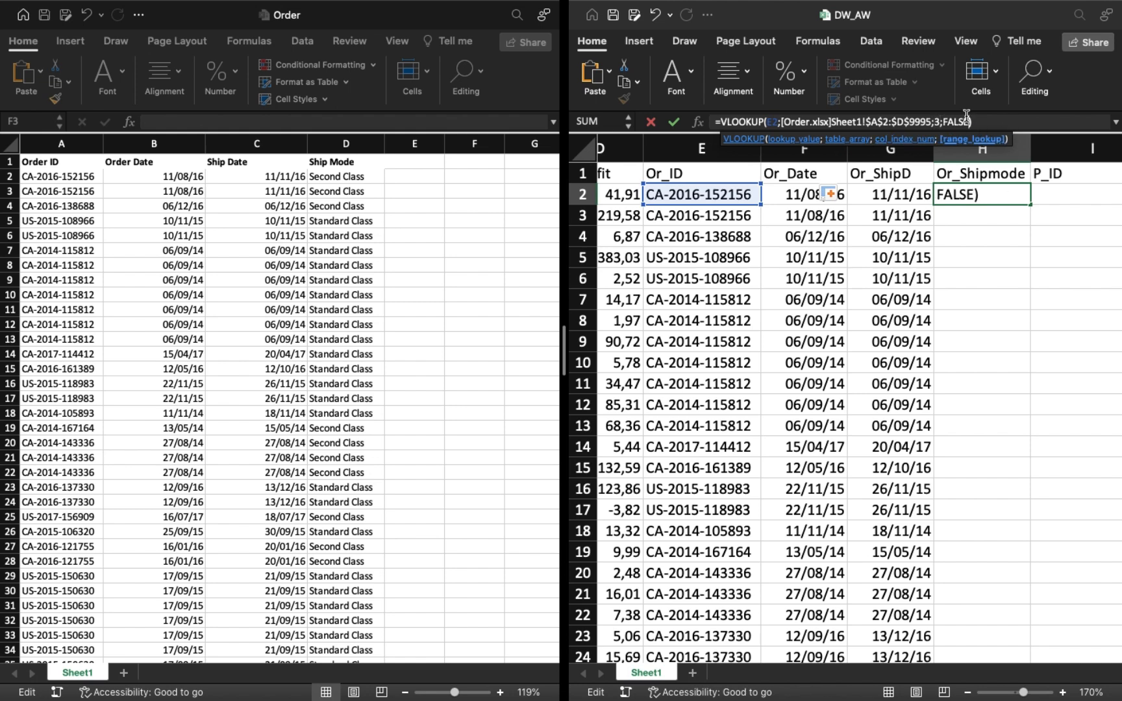
{"action": "key", "text": "BackSpace"}
{"action": "key", "text": "BackSpace"}
{"action": "key", "text": "BackSpace"}
{"action": "key", "text": "BackSpace"}
{"action": "key", "text": "BackSpace"}
{"action": "double_click", "coordinate": [853, 160]}
{"action": "key", "text": "Return"}
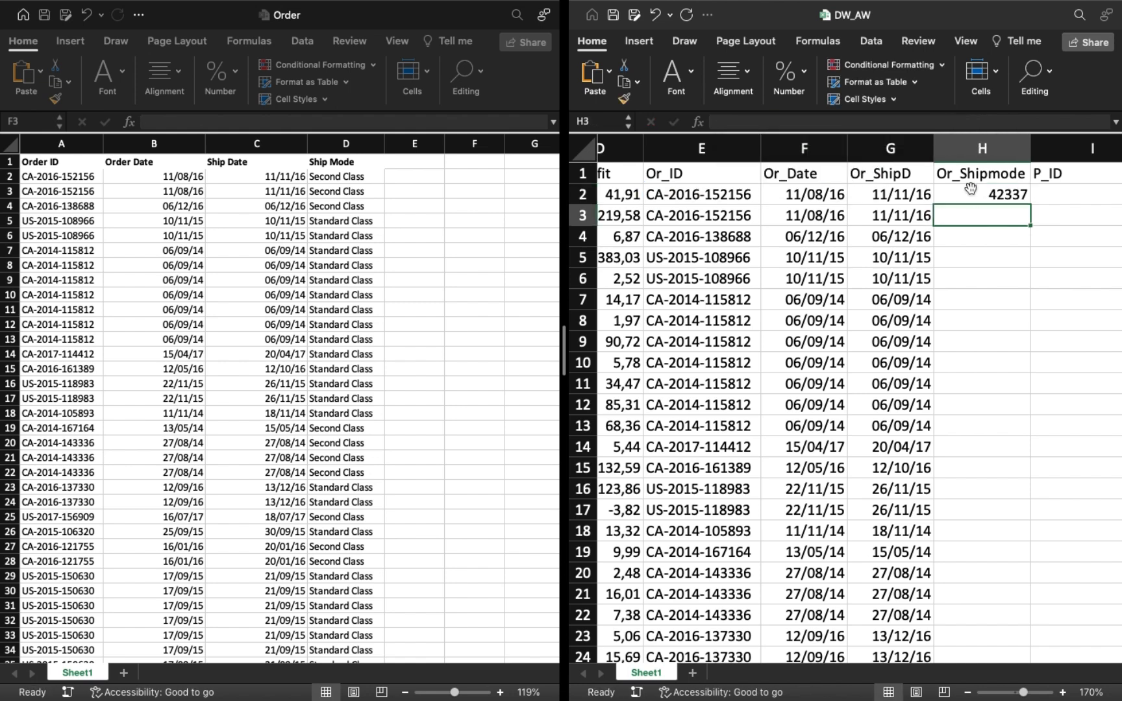
Set the column index of the H2 lookup formula to 4.
{"action": "left_click", "coordinate": [971, 188]}
{"action": "left_click", "coordinate": [941, 122]}
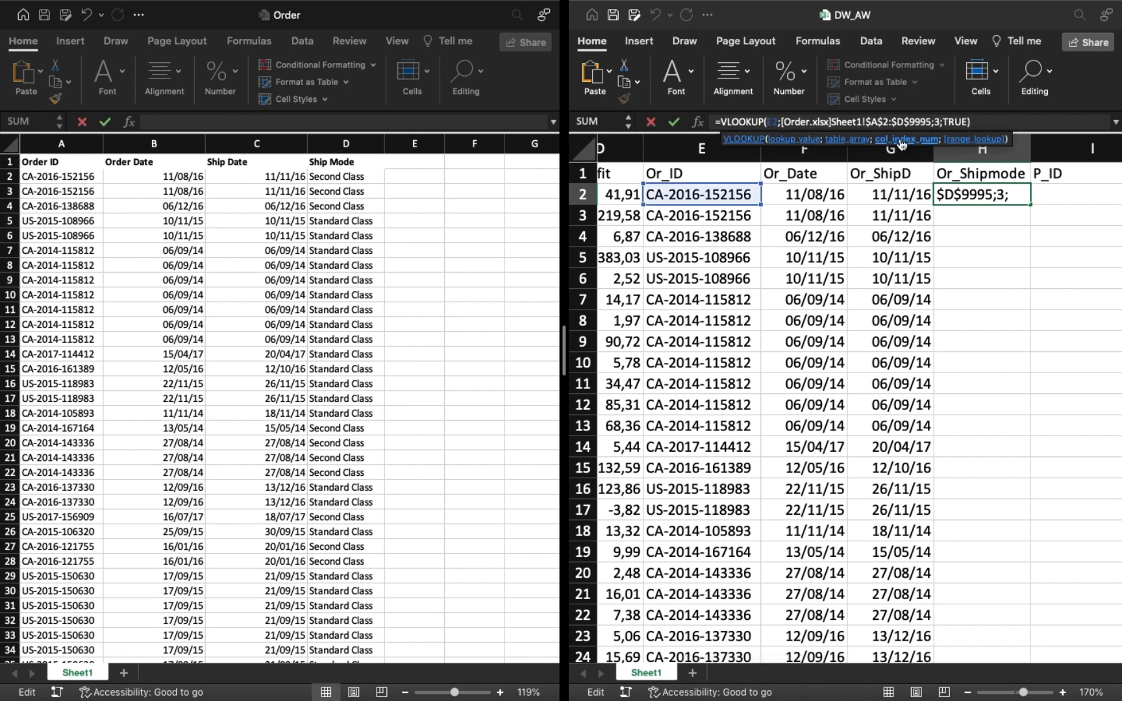
{"action": "key", "text": "BackSpace"}
{"action": "type", "text": "4"}
{"action": "left_click", "coordinate": [986, 122]}
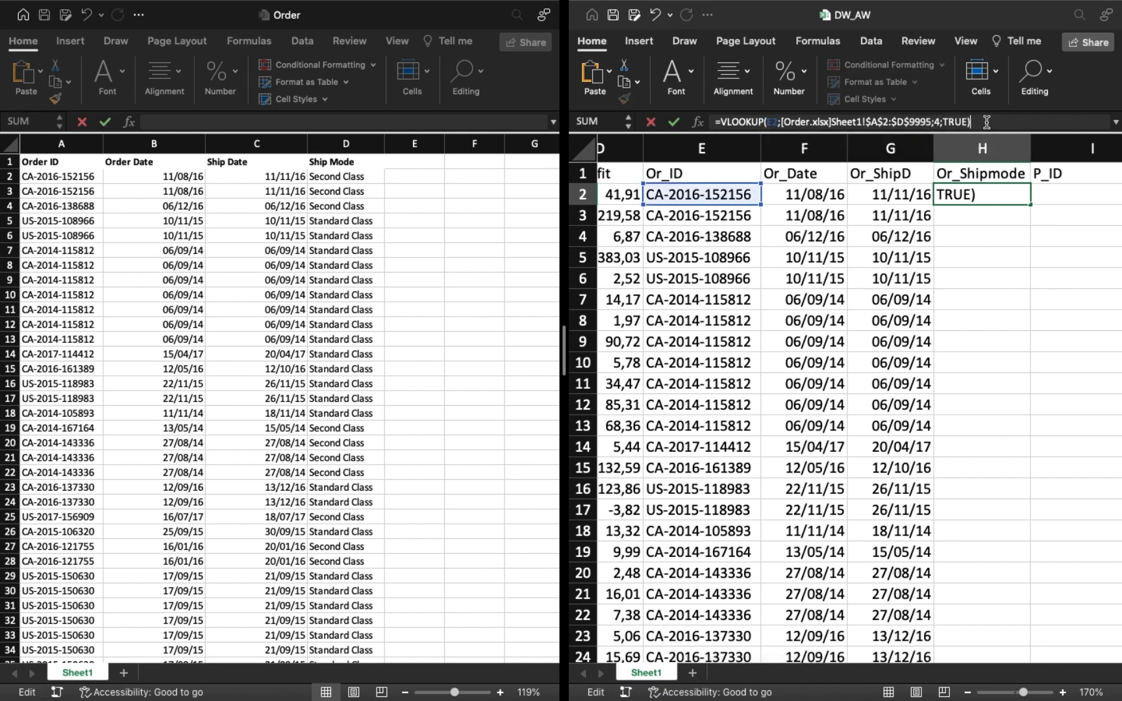
{"action": "key", "text": "Return"}
Fill the lookup formula from H2 down the Or_Shipmode column.
{"action": "left_click", "coordinate": [889, 203]}
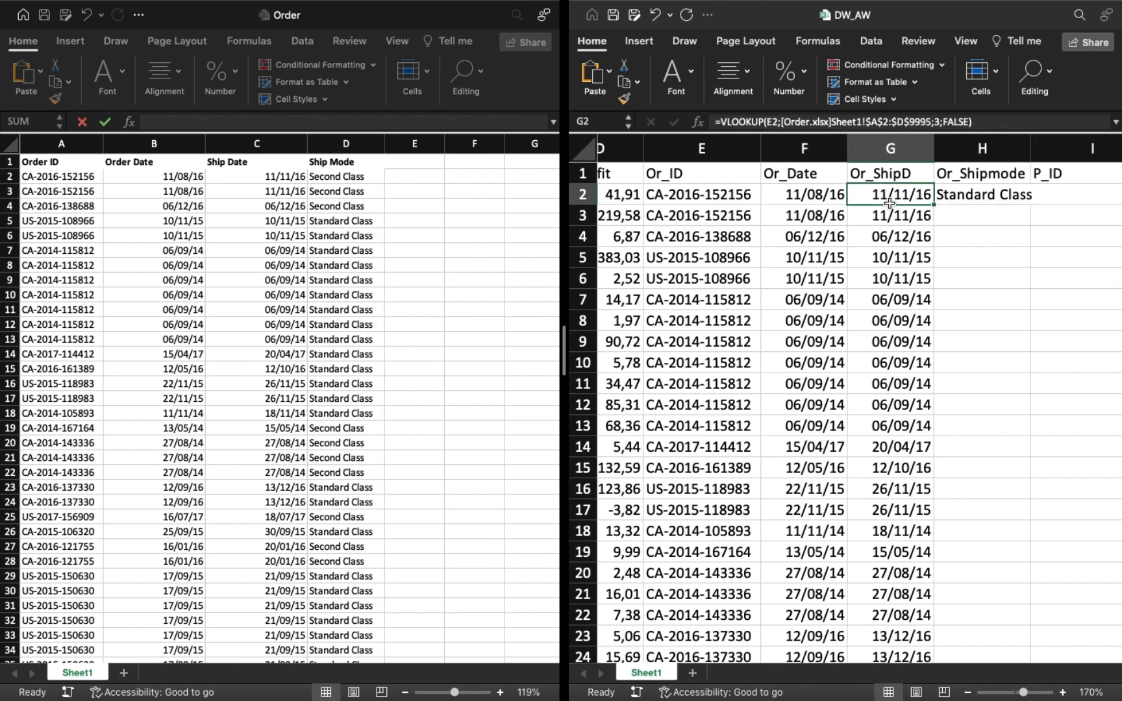
{"action": "left_click", "coordinate": [1011, 195]}
{"action": "left_click", "coordinate": [1034, 204]}
{"action": "scroll", "coordinate": [929, 194], "scroll_direction": "right", "scroll_amount": 5}
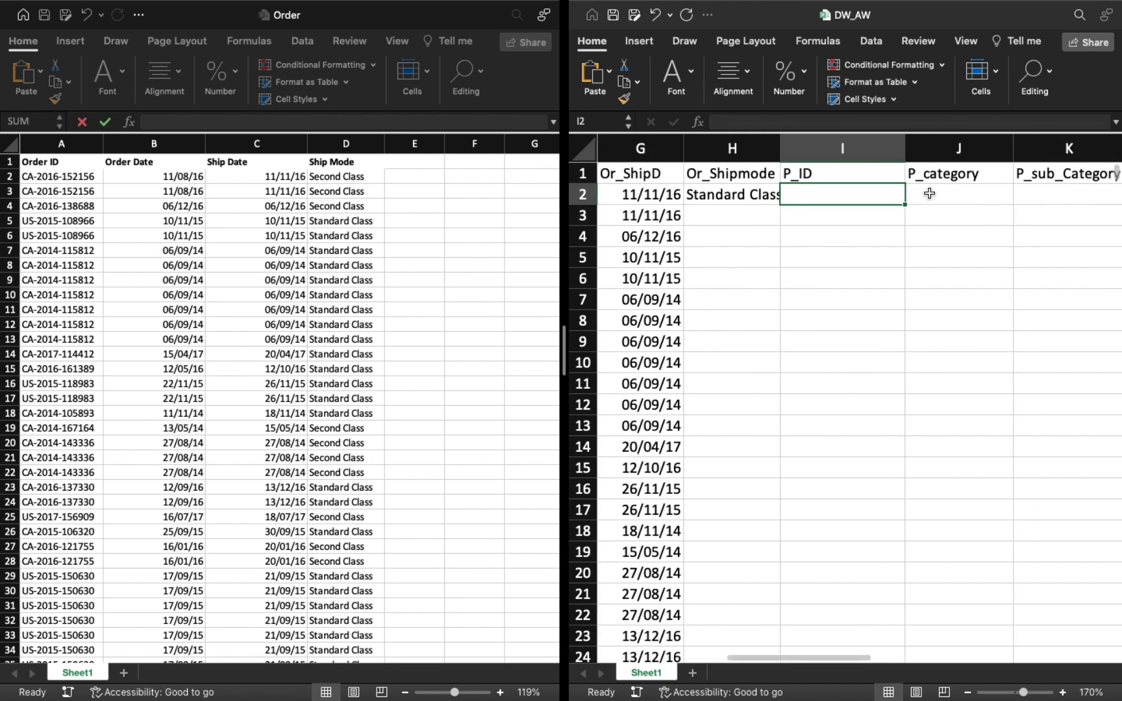
{"action": "left_click", "coordinate": [736, 202]}
{"action": "double_click", "coordinate": [780, 205]}
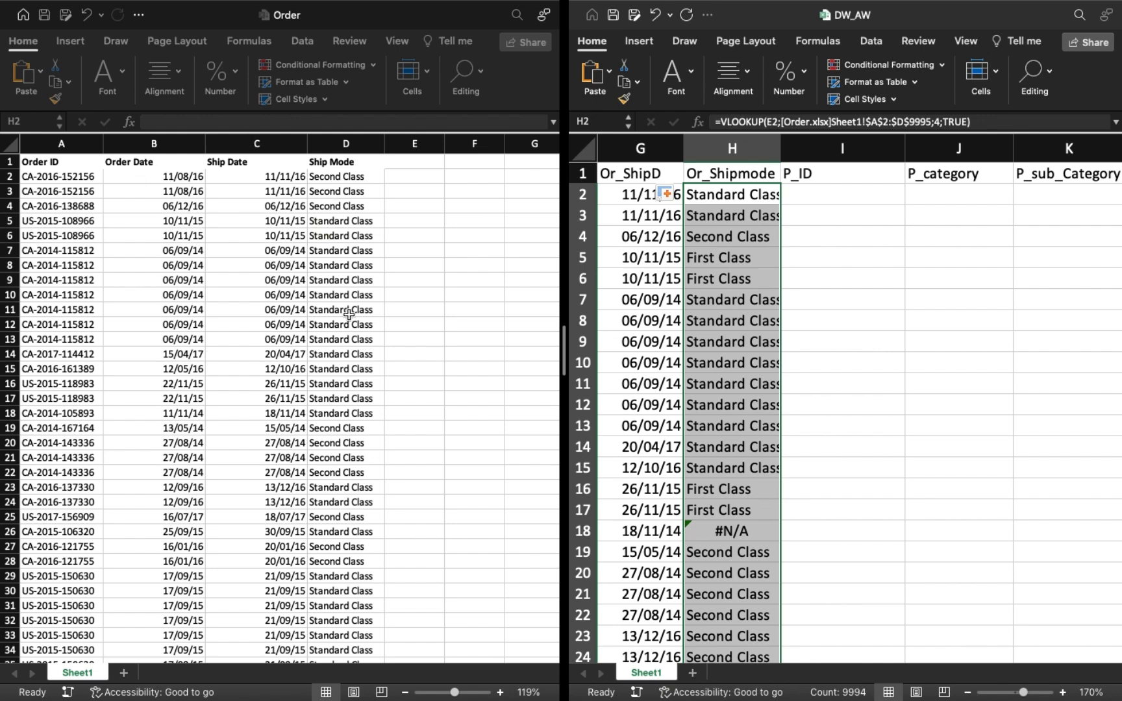
Change the range lookup of the H2 lookup formula to FALSE and fill it down the Or_Shipmode column.
{"action": "left_click", "coordinate": [967, 121]}
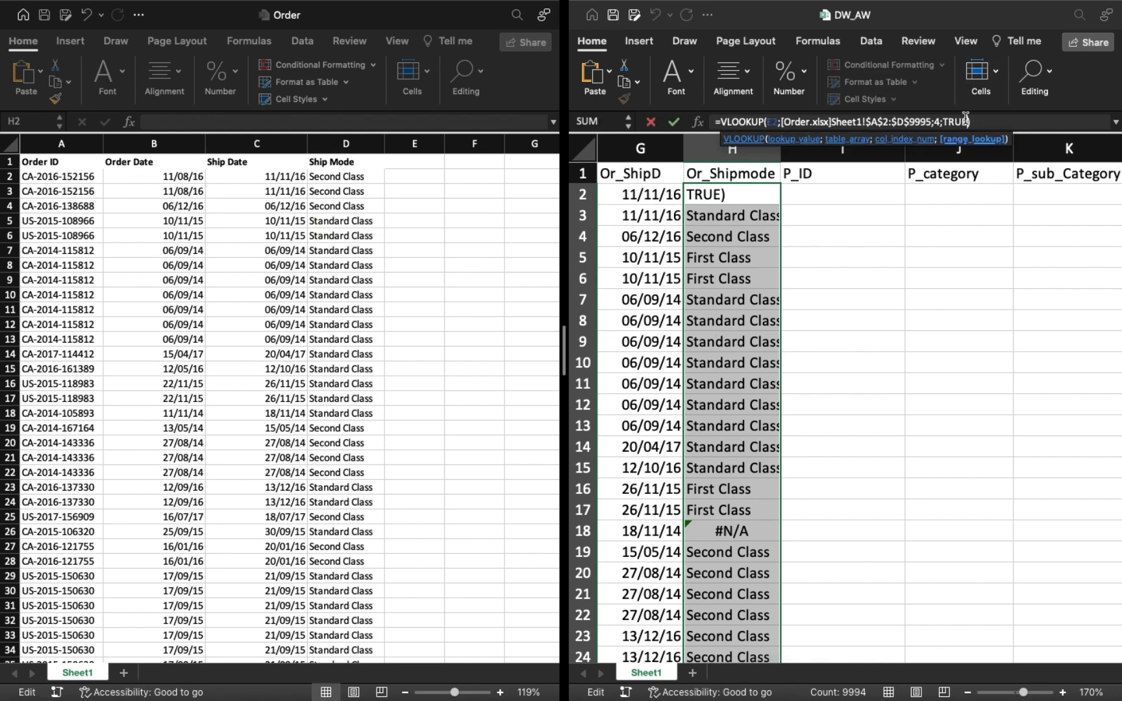
{"action": "key", "text": "BackSpace"}
{"action": "key", "text": "BackSpace"}
{"action": "key", "text": "BackSpace"}
{"action": "key", "text": "BackSpace"}
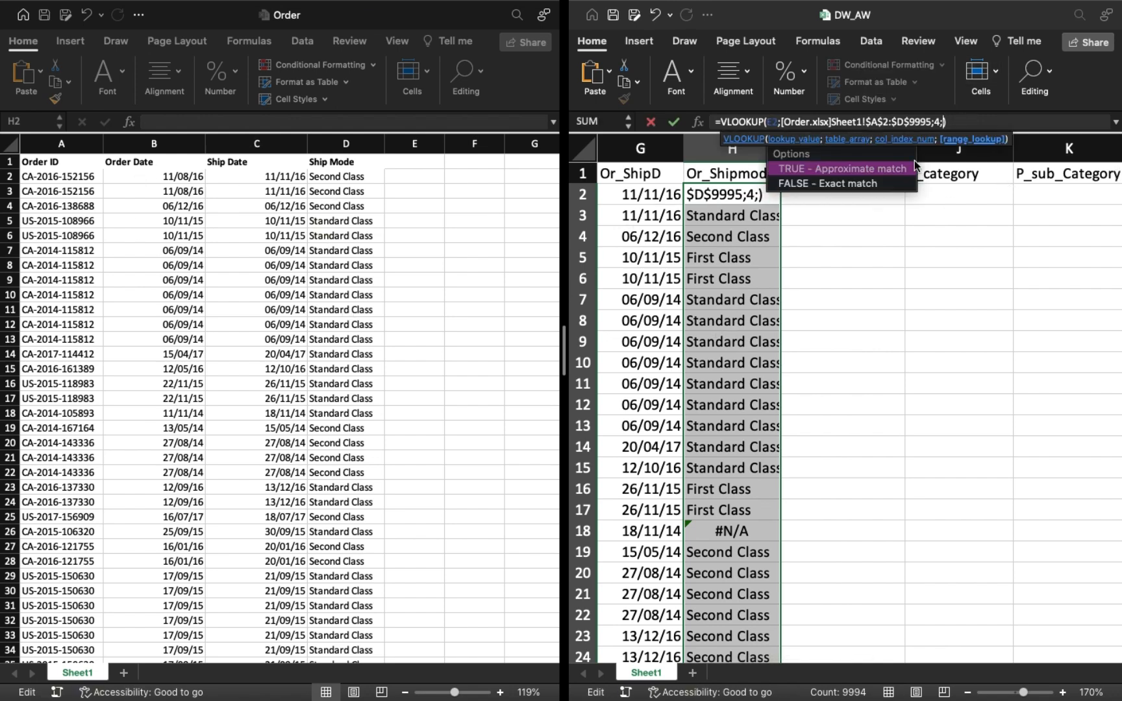
{"action": "double_click", "coordinate": [880, 182]}
{"action": "left_click", "coordinate": [974, 121]}
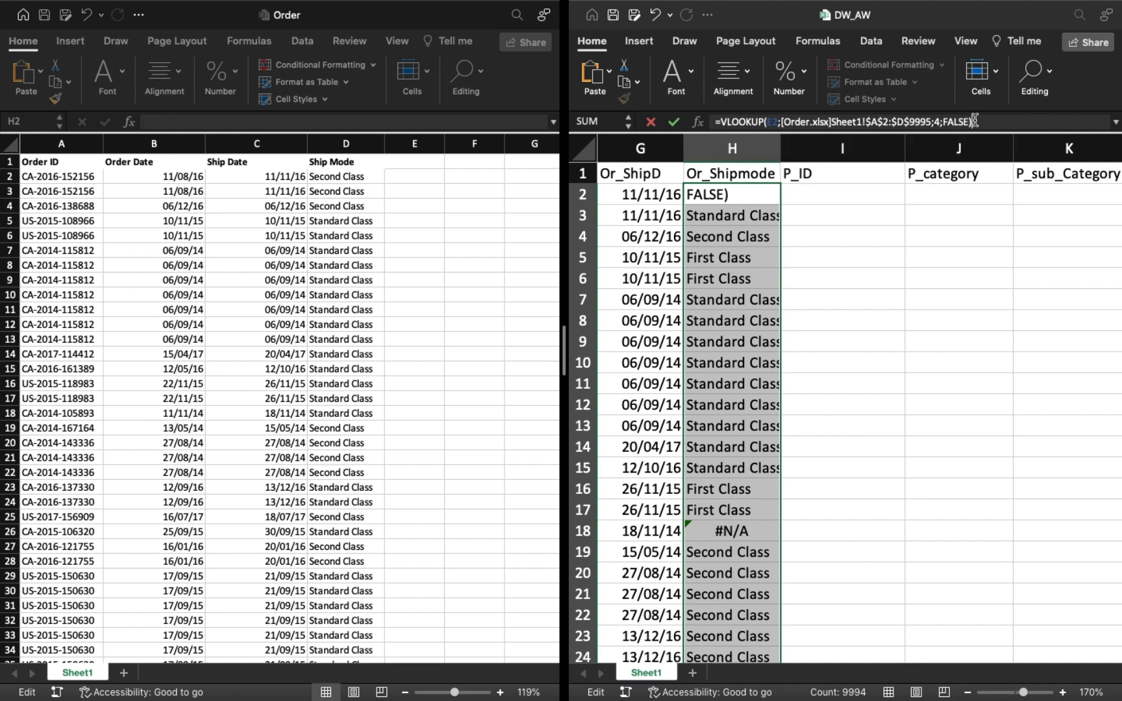
{"action": "key", "text": "Return"}
{"action": "left_click", "coordinate": [749, 193]}
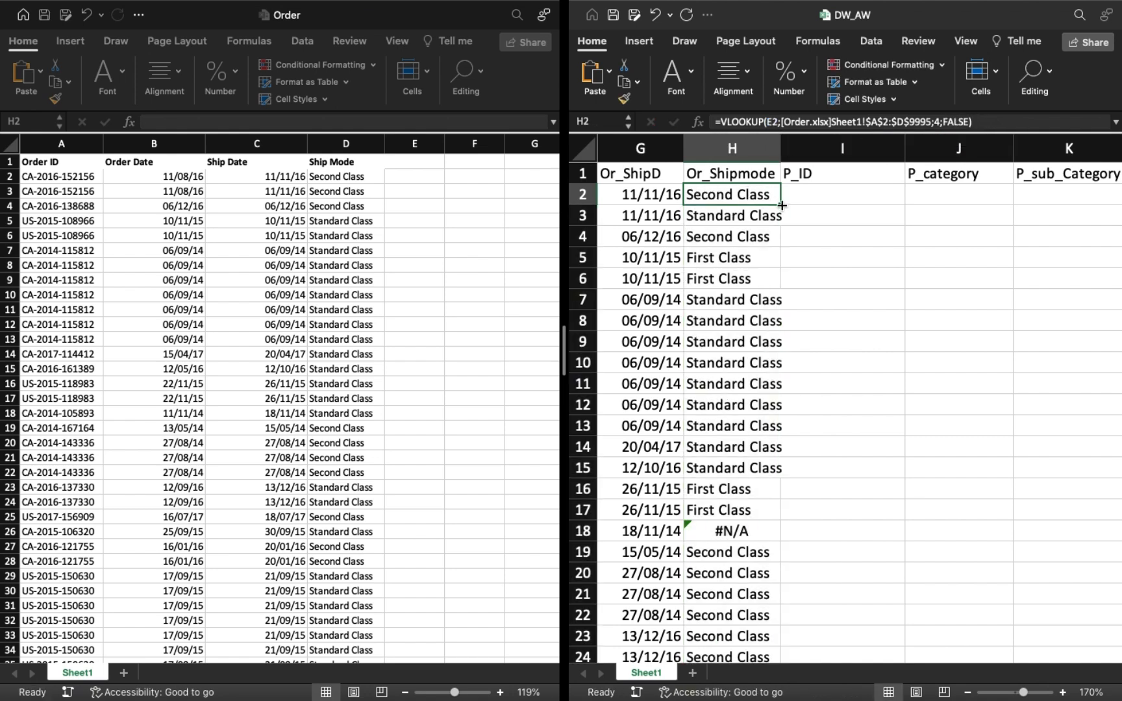
{"action": "double_click", "coordinate": [782, 206]}
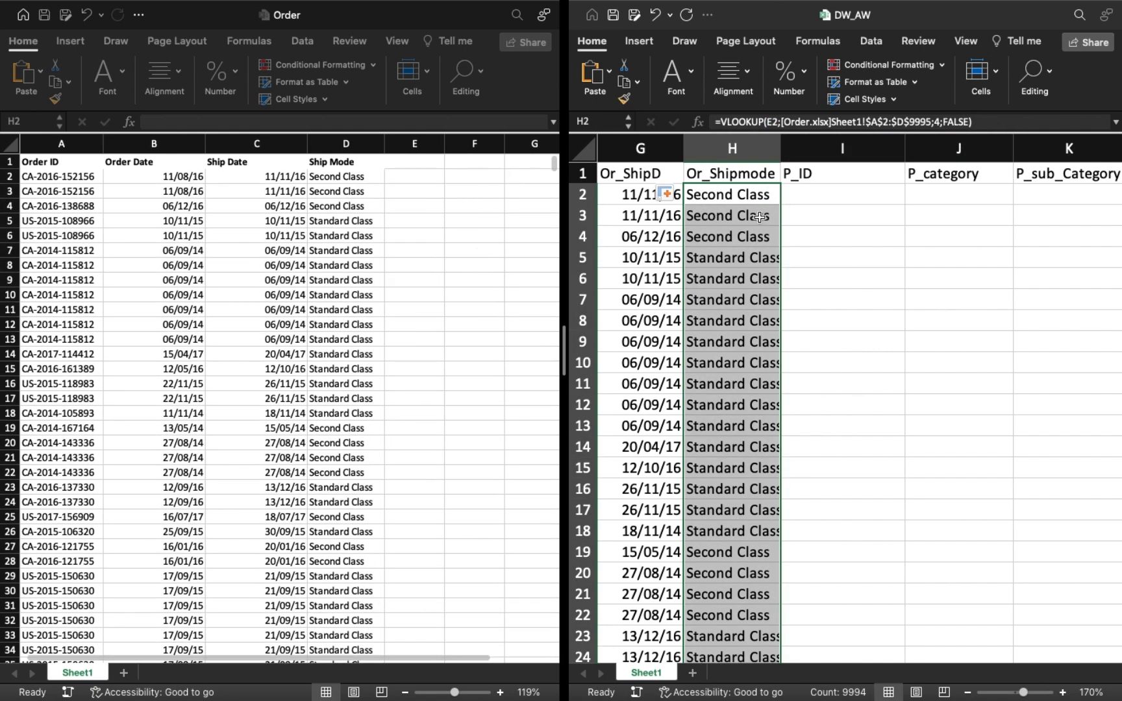
Replace the Order workbook with the Sales workbook in the side-by-side view next to DW_AW.
{"action": "left_click", "coordinate": [812, 192]}
{"action": "mouse_move", "coordinate": [36, 29]}
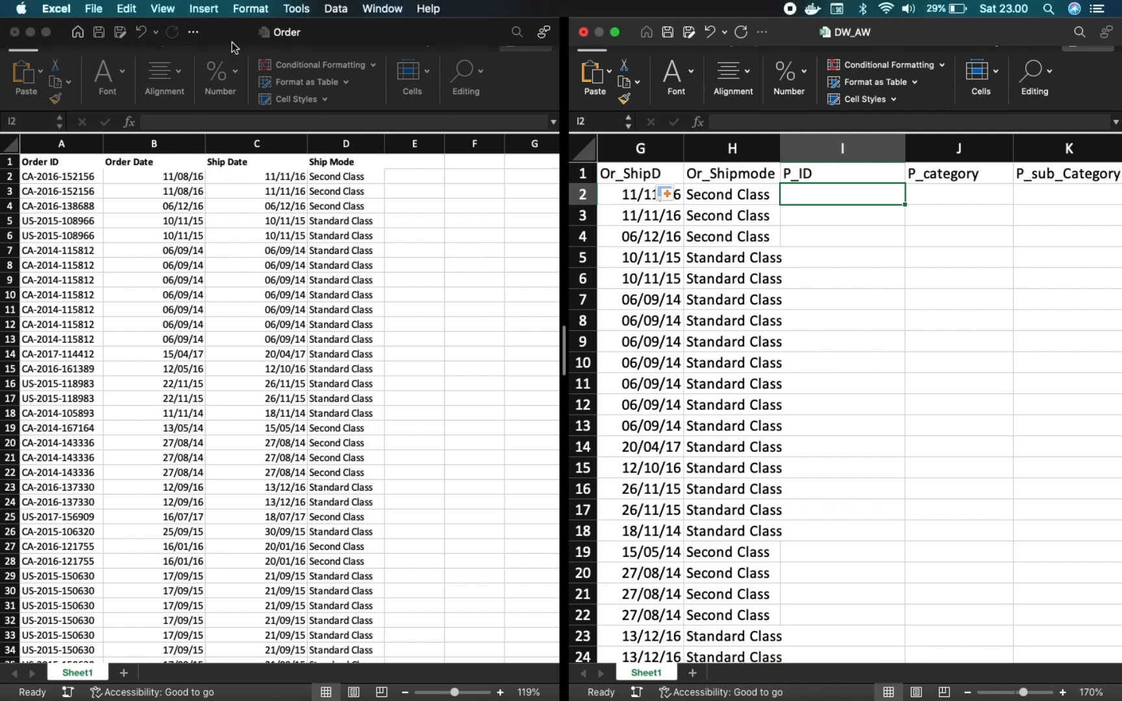
{"action": "left_click", "coordinate": [617, 33]}
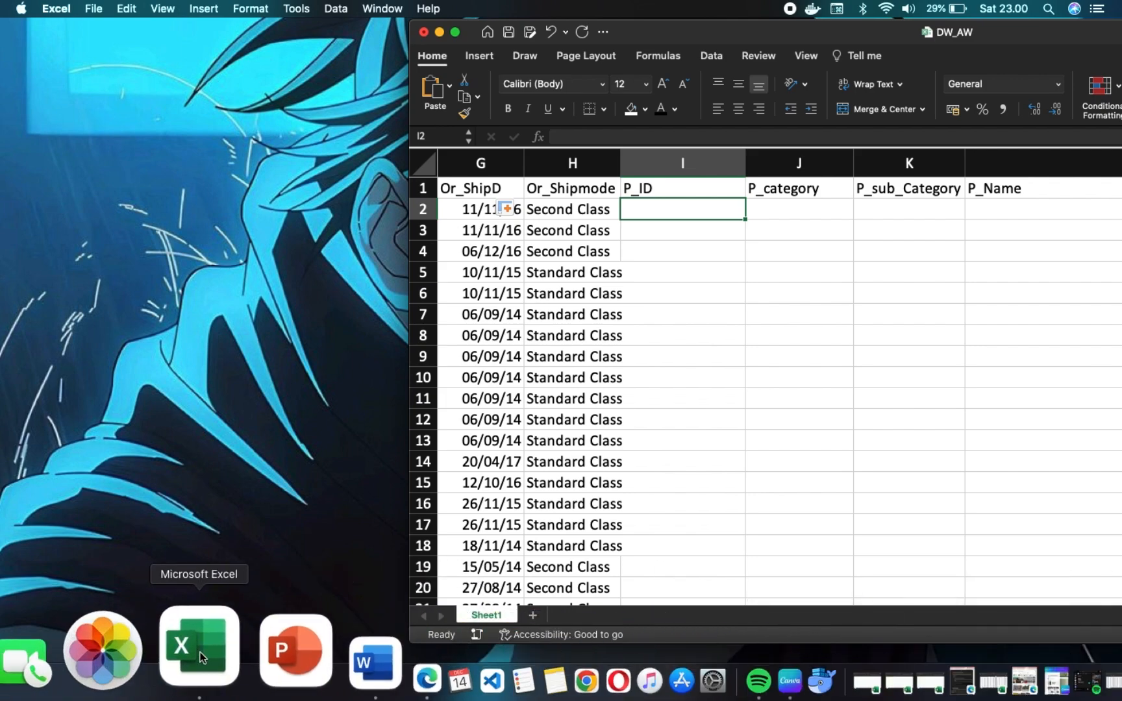
{"action": "right_click", "coordinate": [200, 652]}
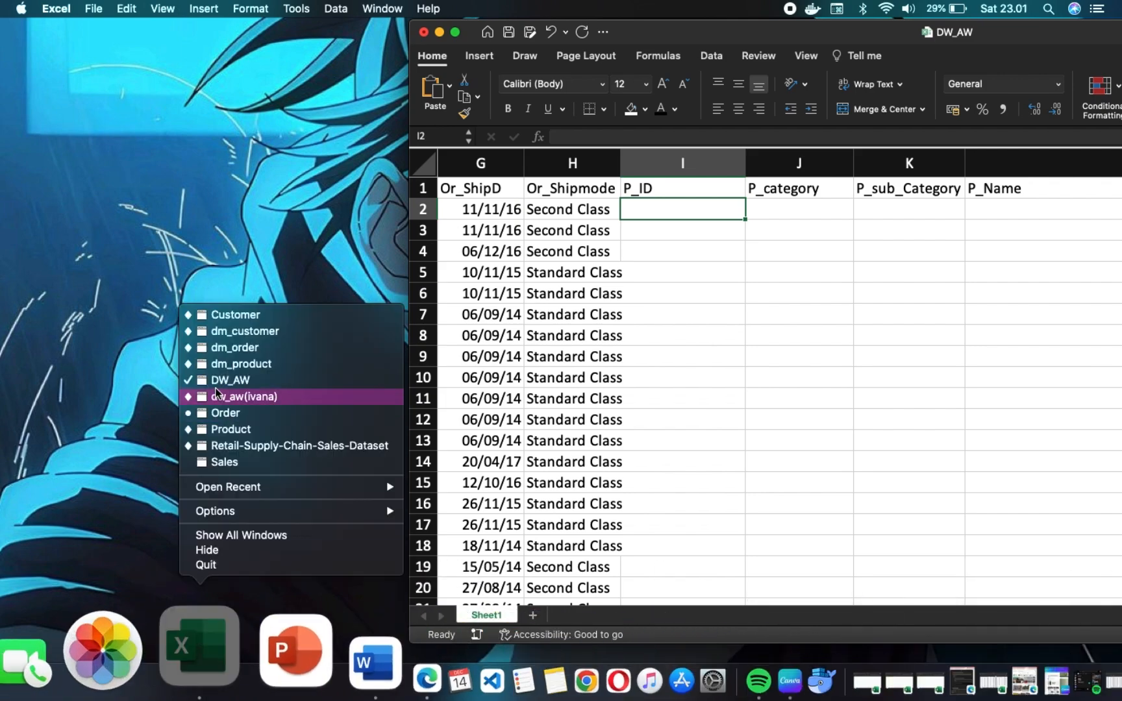
{"action": "left_click", "coordinate": [258, 465]}
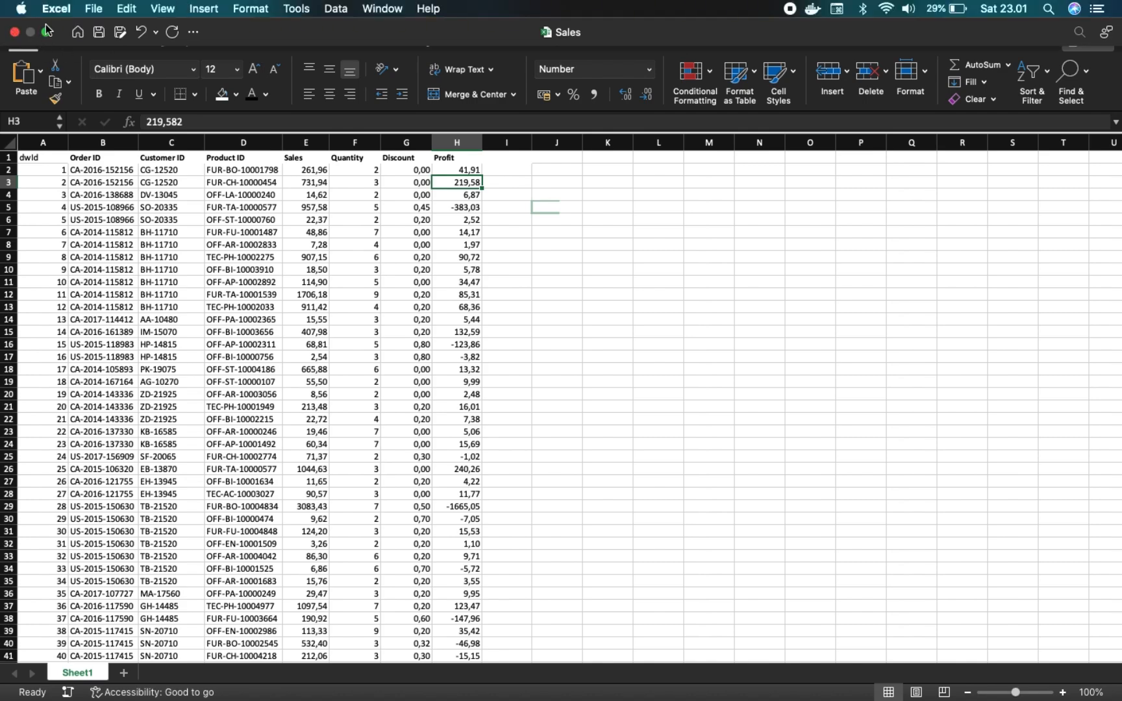
{"action": "left_click", "coordinate": [46, 32]}
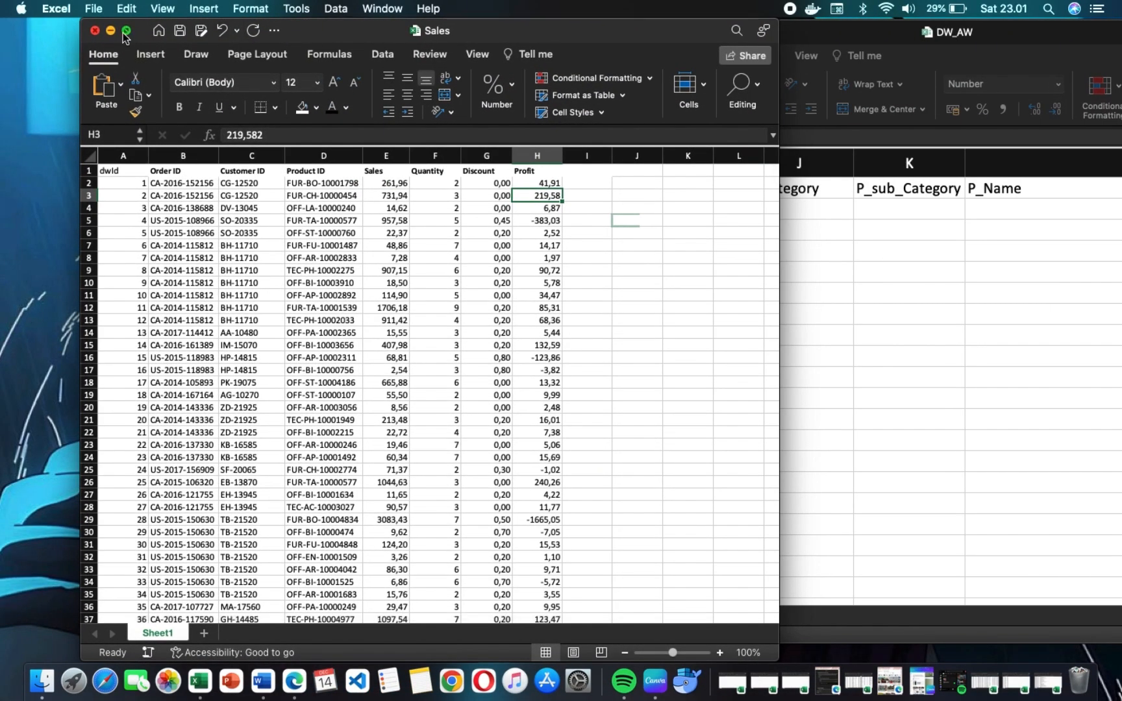
{"action": "mouse_move", "coordinate": [125, 36]}
{"action": "left_click", "coordinate": [149, 77]}
{"action": "left_click", "coordinate": [809, 325]}
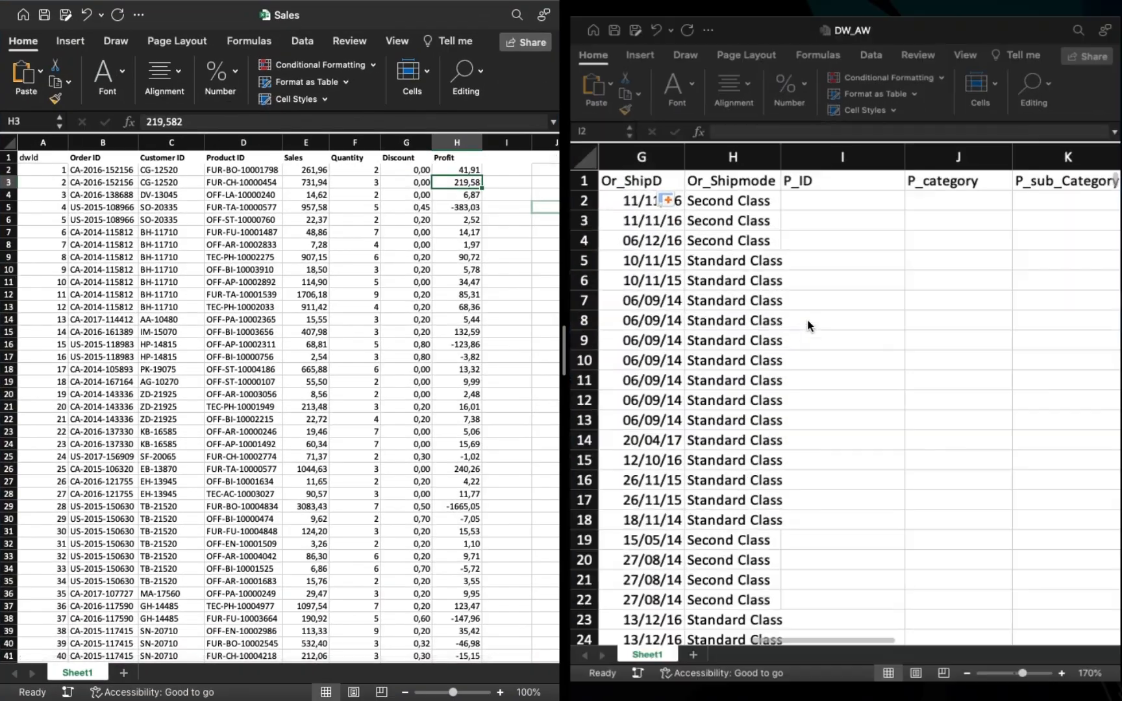
Enter a VLOOKUP in I2 that looks up A2 in the Sales range $A$2:$H$9995 with column index 4 and TRUE.
{"action": "left_click", "coordinate": [811, 193]}
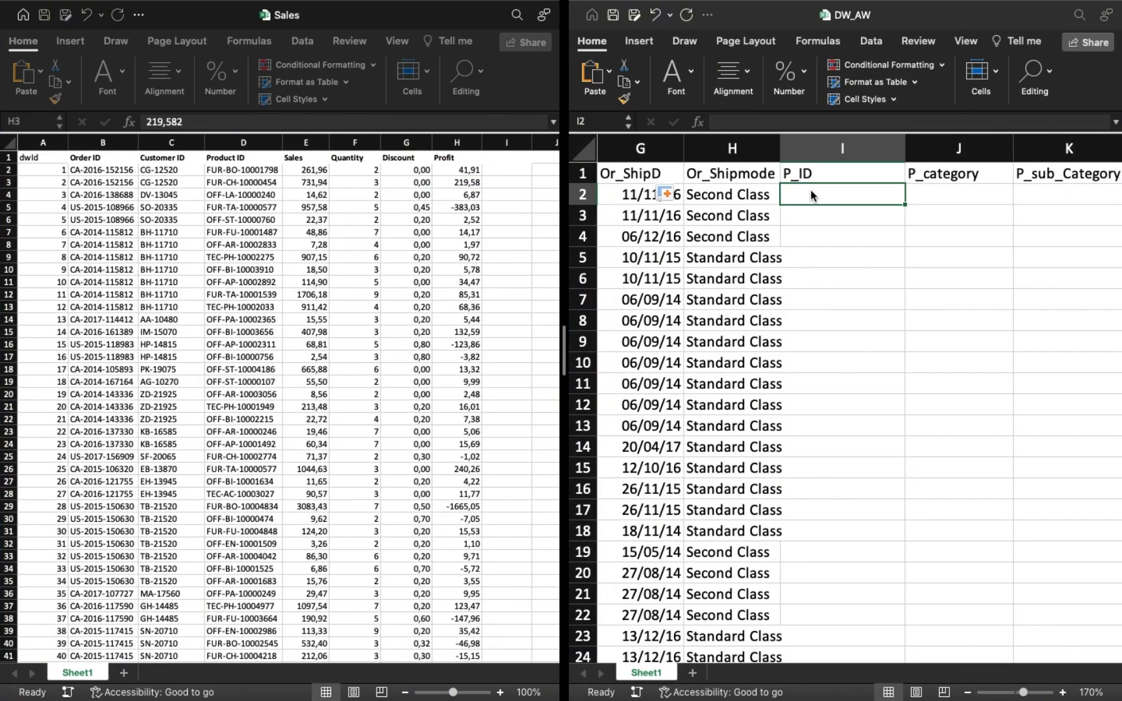
{"action": "type", "text": "=VLOOKUP("}
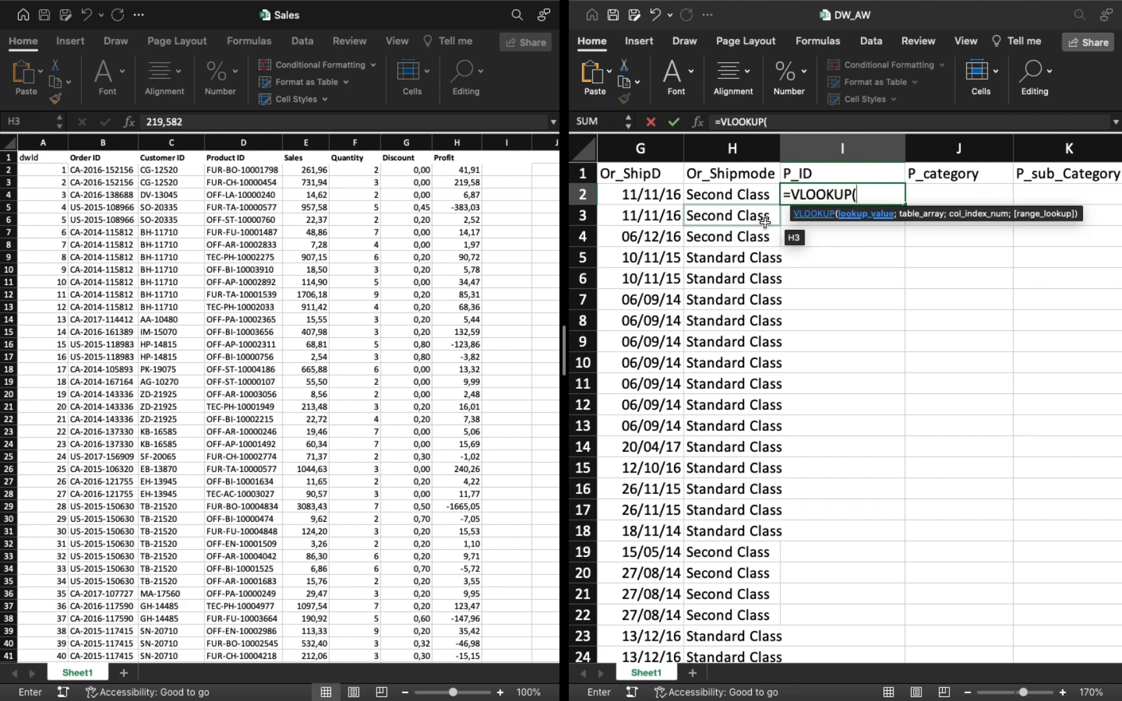
{"action": "scroll", "coordinate": [714, 259], "scroll_direction": "left", "scroll_amount": 10}
{"action": "left_click", "coordinate": [660, 192]}
{"action": "type", "text": ";"}
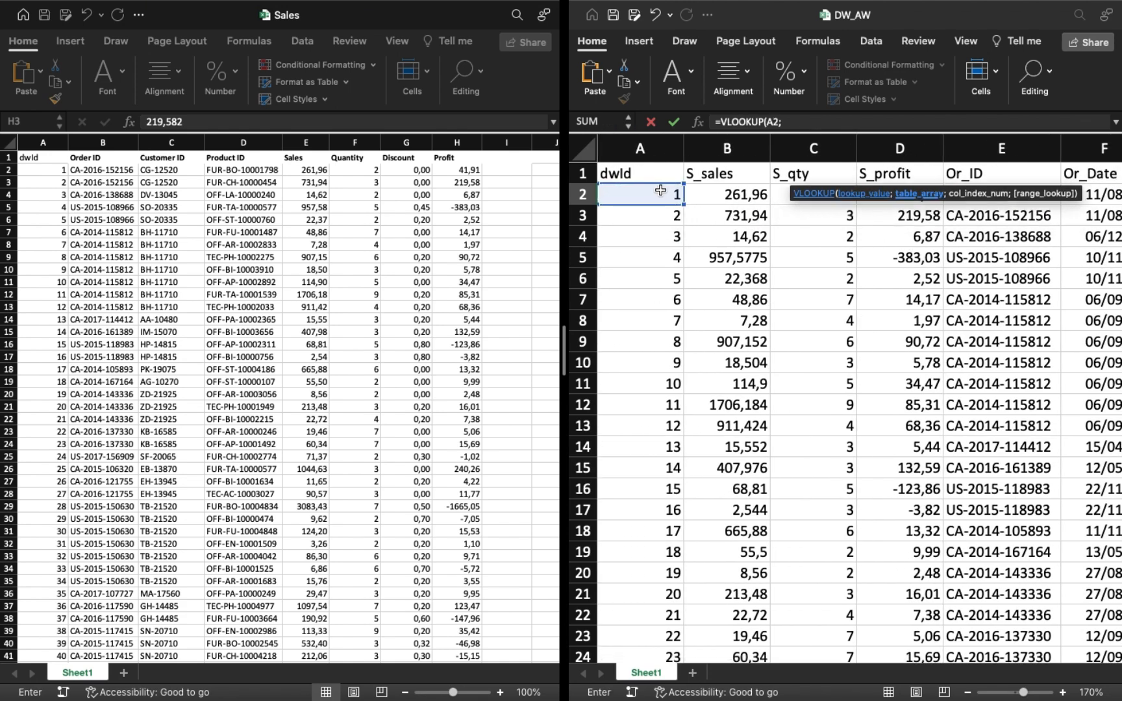
{"action": "left_click", "coordinate": [41, 165]}
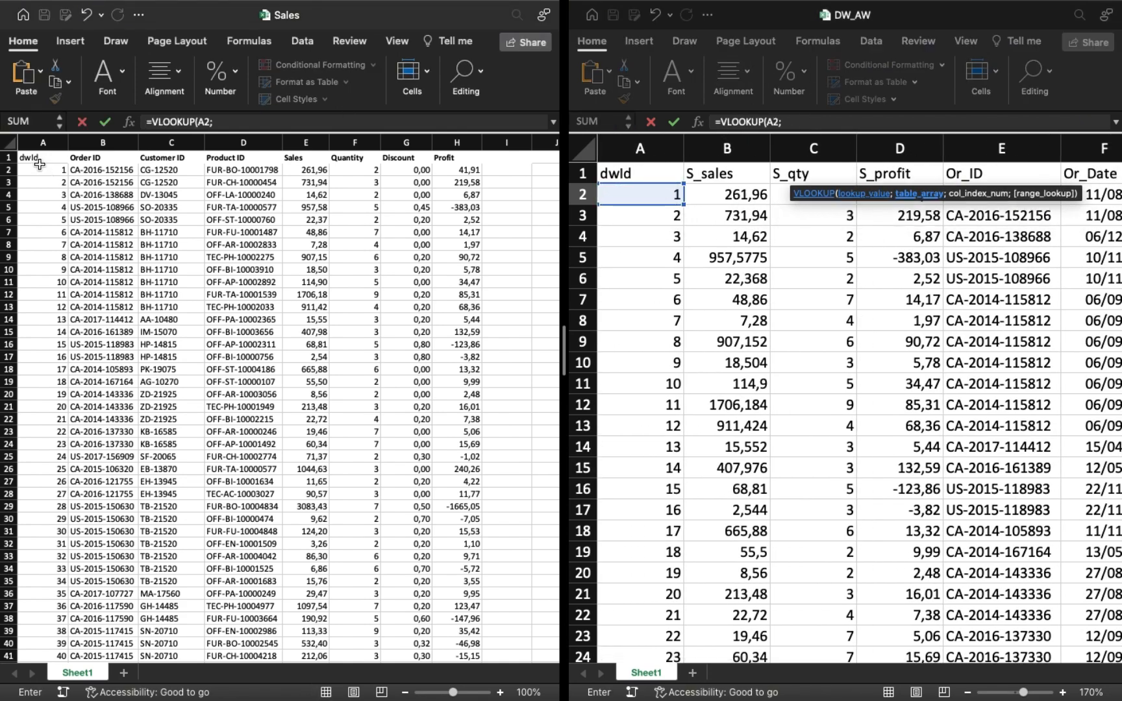
{"action": "left_click", "coordinate": [41, 170]}
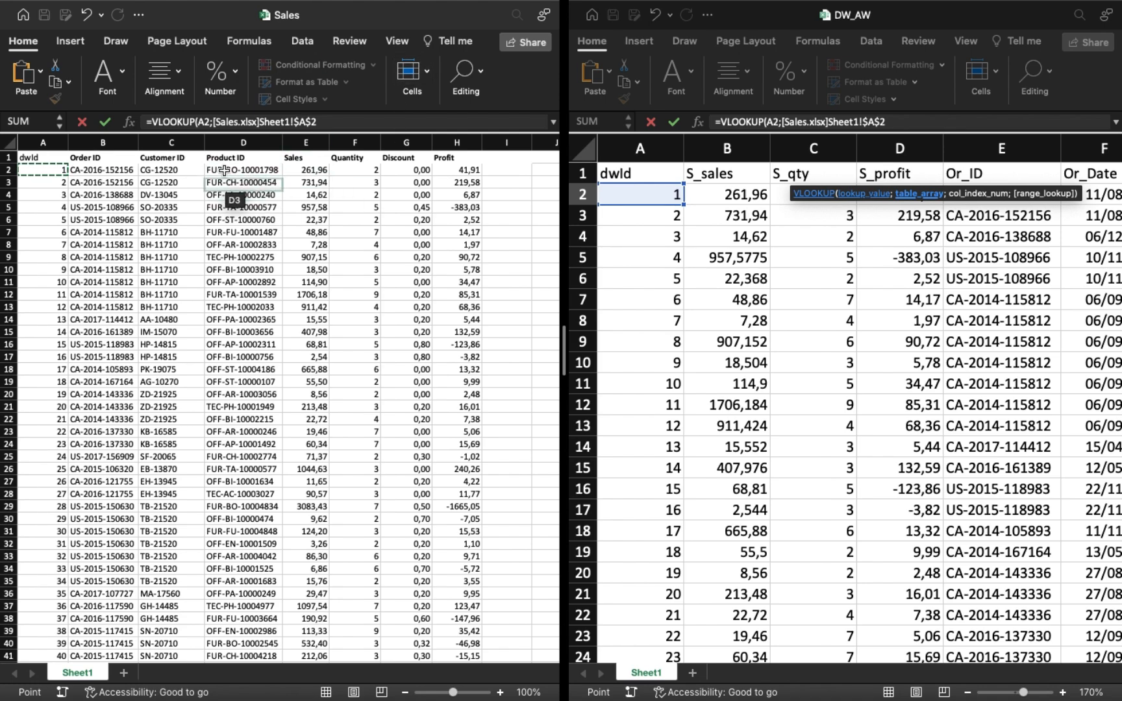
{"action": "key", "text": "super+shift+Right"}
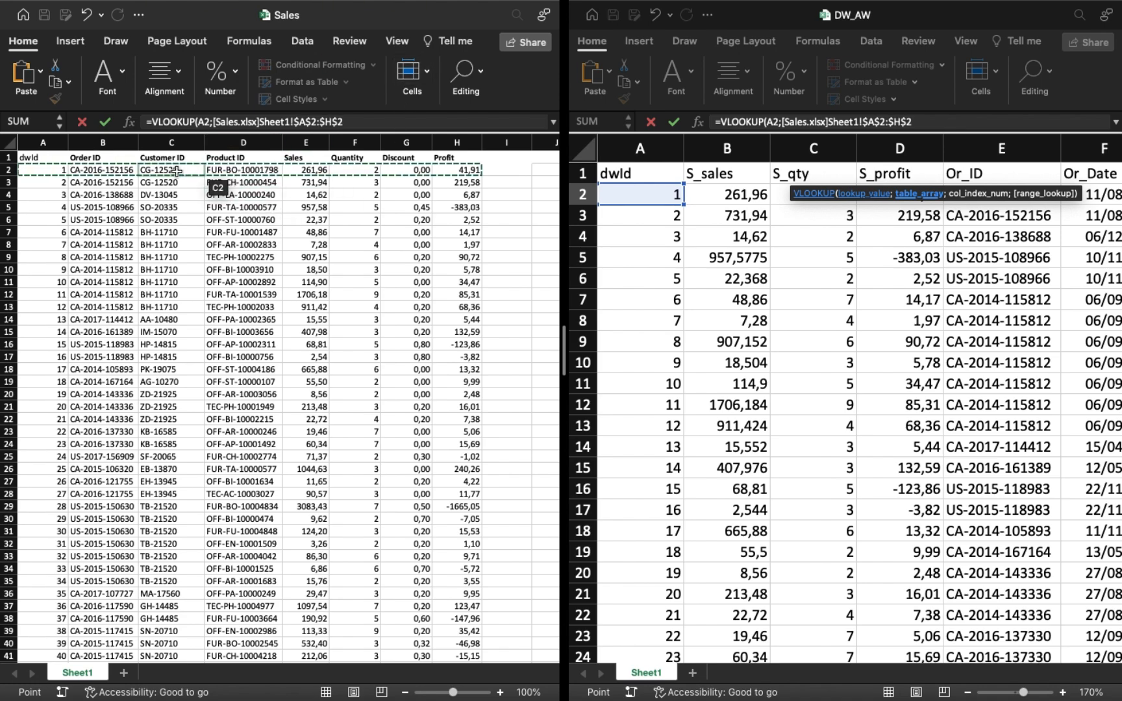
{"action": "key", "text": "super+shift+Down"}
{"action": "type", "text": ";4"}
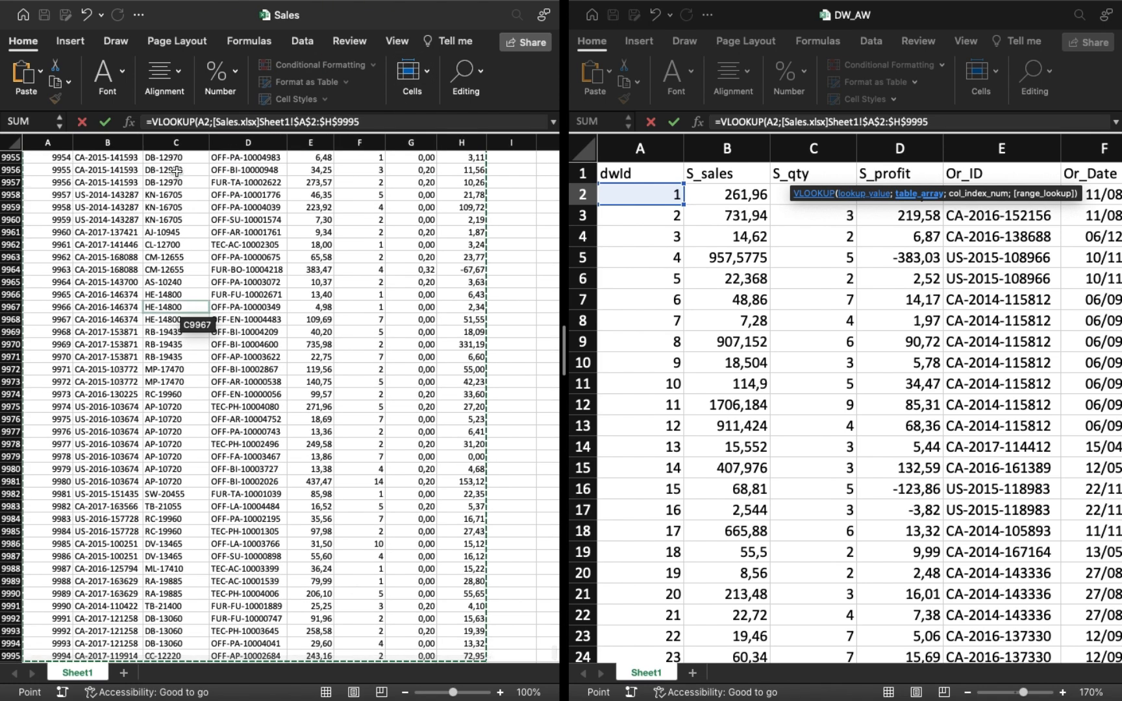
{"action": "type", "text": ";"}
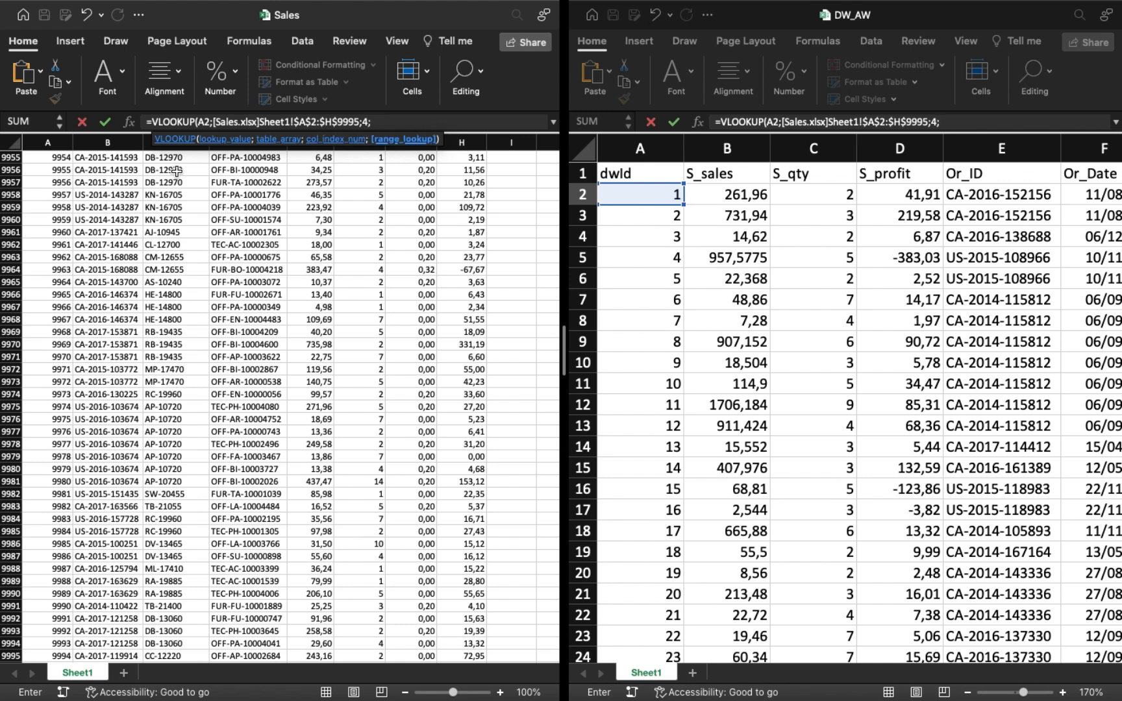
{"action": "type", "text": "TRUE)"}
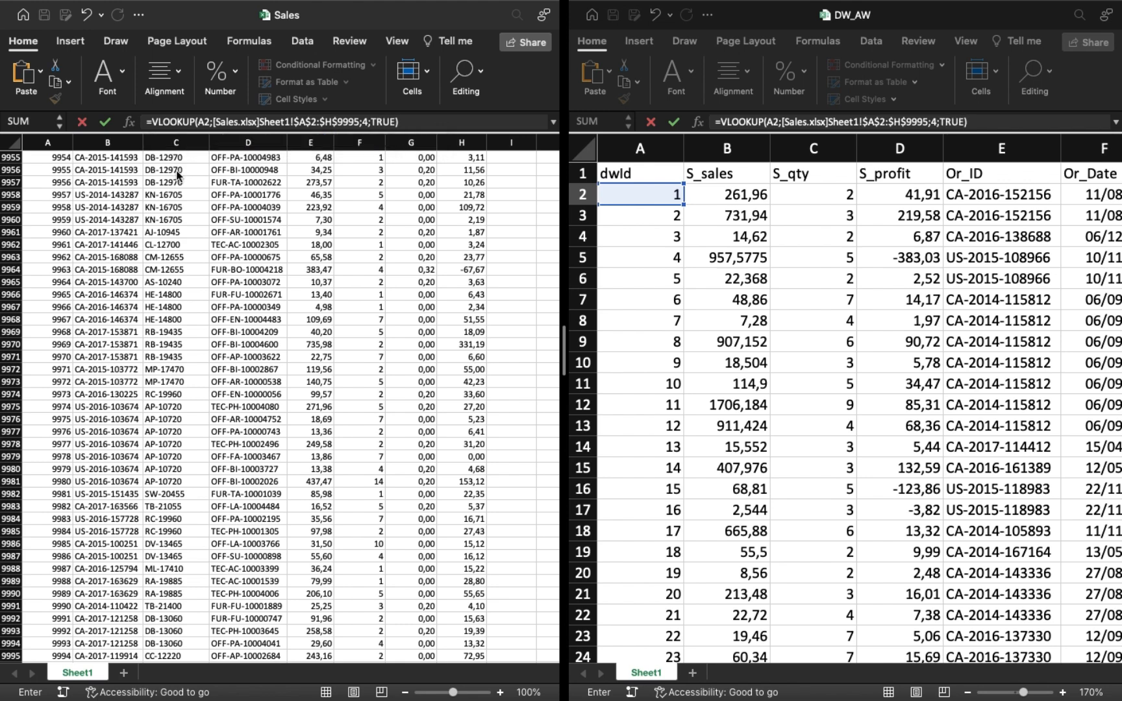
{"action": "key", "text": "Return"}
Fill the lookup formula from I2 down the P_ID column.
{"action": "left_click", "coordinate": [1016, 200]}
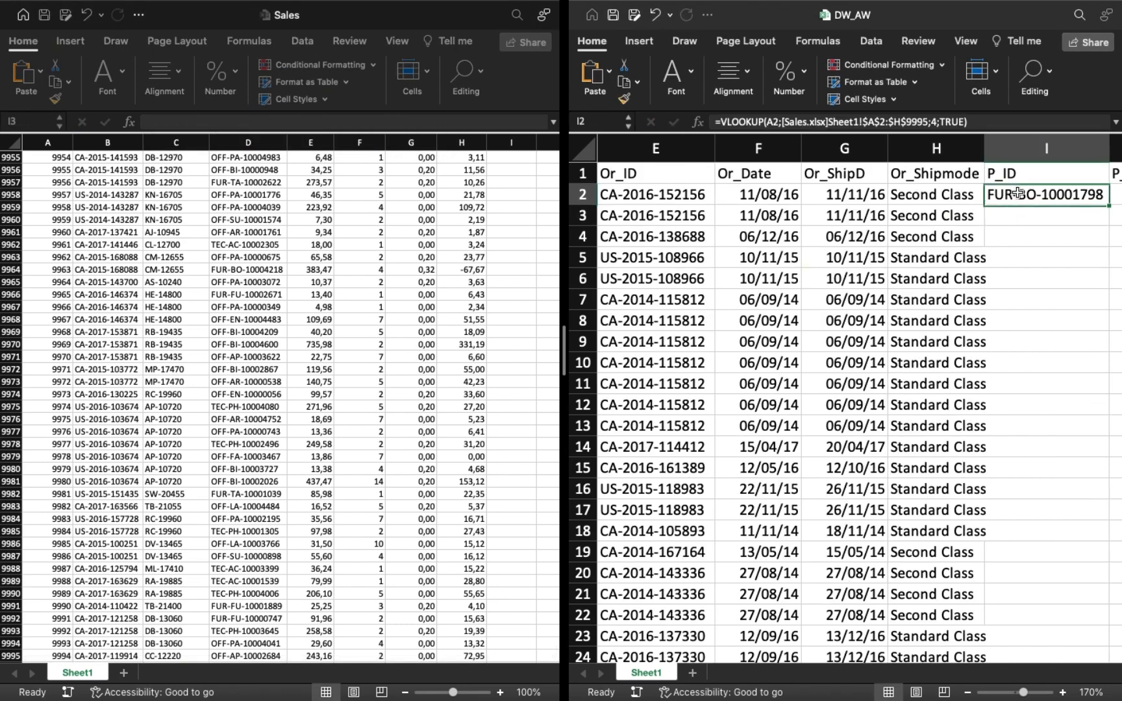
{"action": "scroll", "coordinate": [1002, 233], "scroll_direction": "right", "scroll_amount": 5}
{"action": "double_click", "coordinate": [830, 206]}
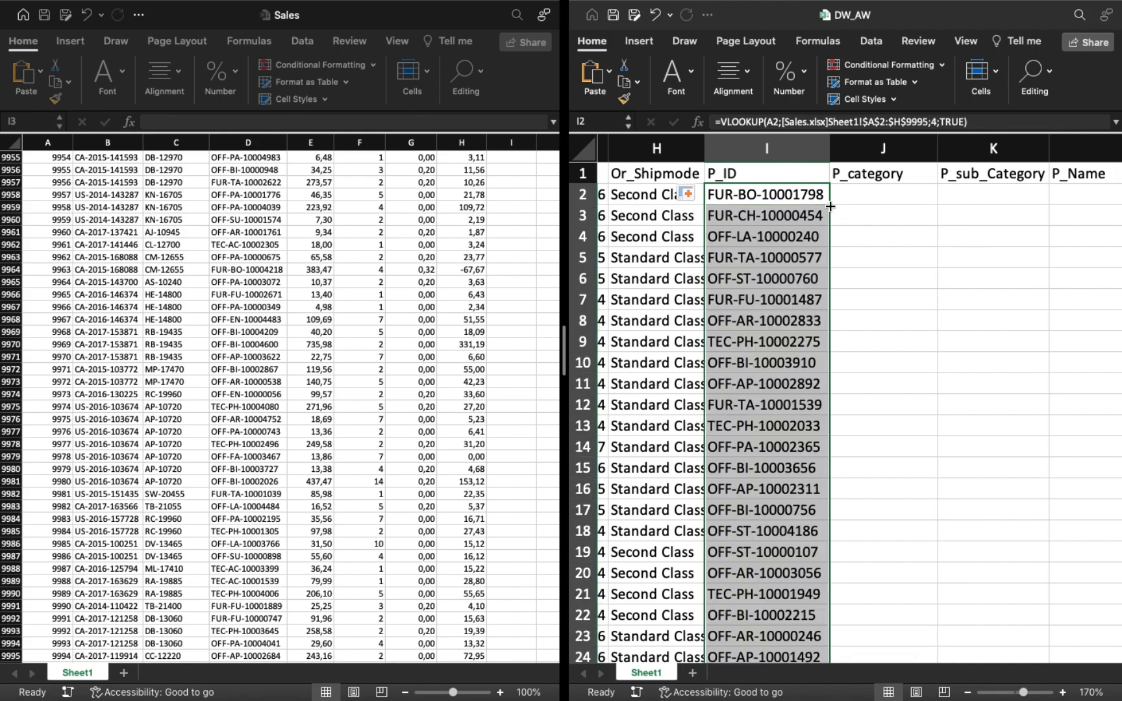
{"action": "scroll", "coordinate": [323, 300], "scroll_direction": "up", "scroll_amount": 20}
{"action": "scroll", "coordinate": [322, 295], "scroll_direction": "up", "scroll_amount": 20}
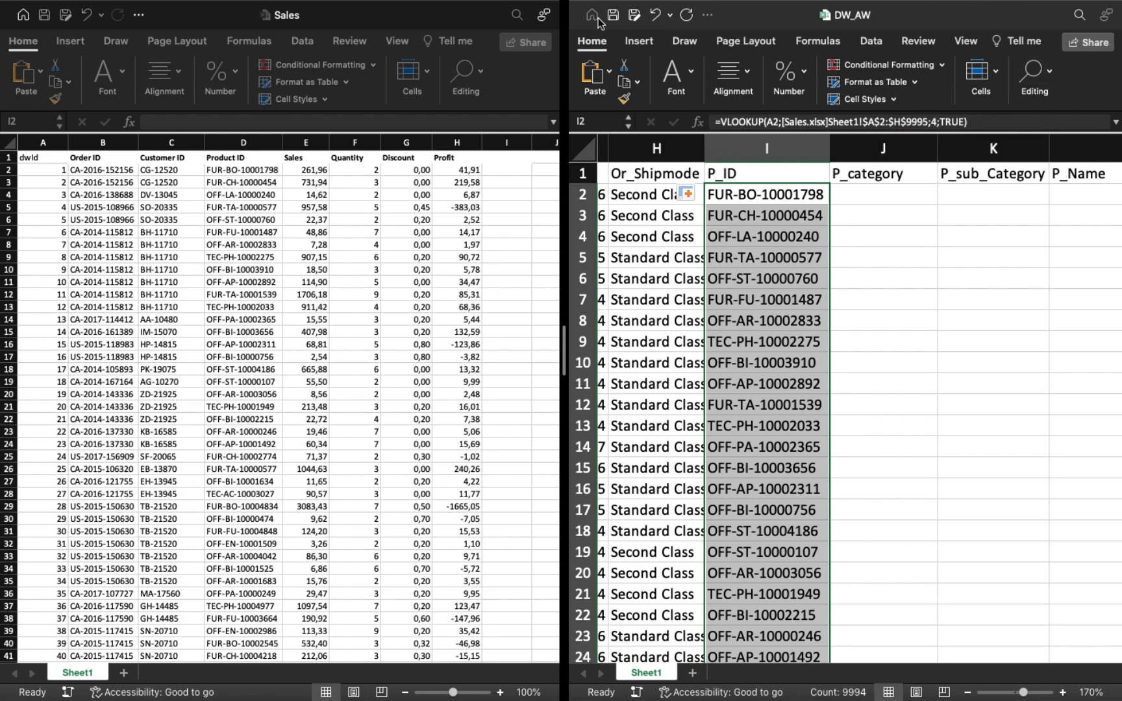
Replace the Sales workbook with the Product workbook in the side-by-side view next to DW_AW.
{"action": "mouse_move", "coordinate": [4, 6]}
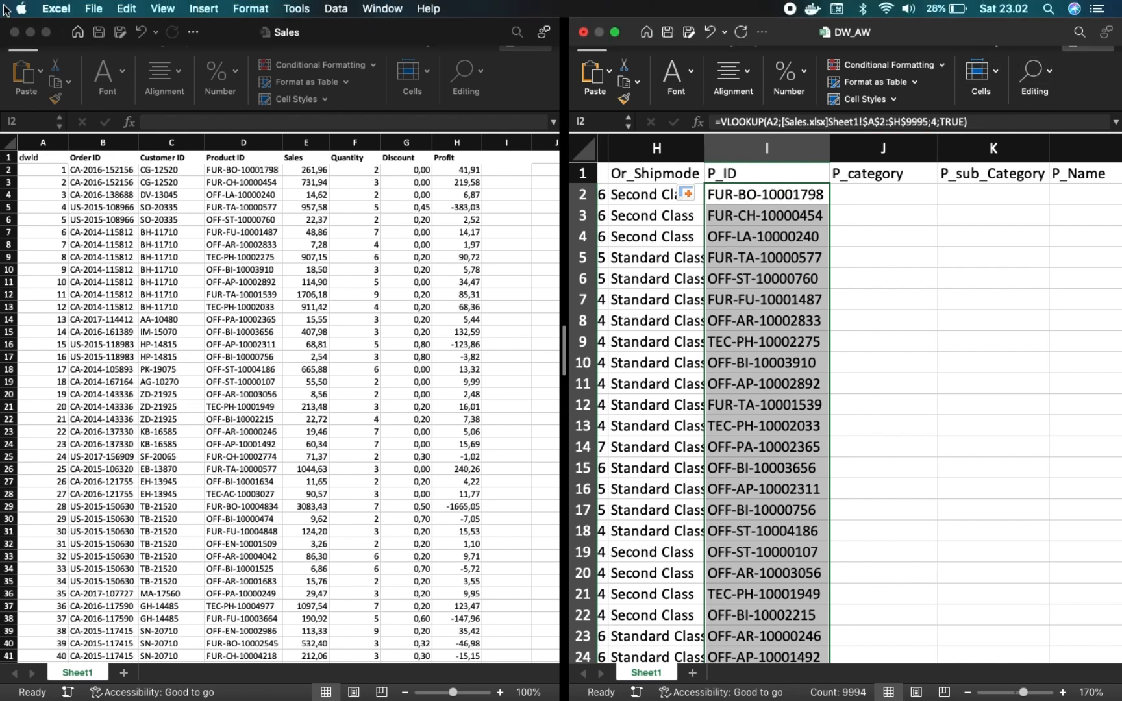
{"action": "left_click", "coordinate": [616, 34]}
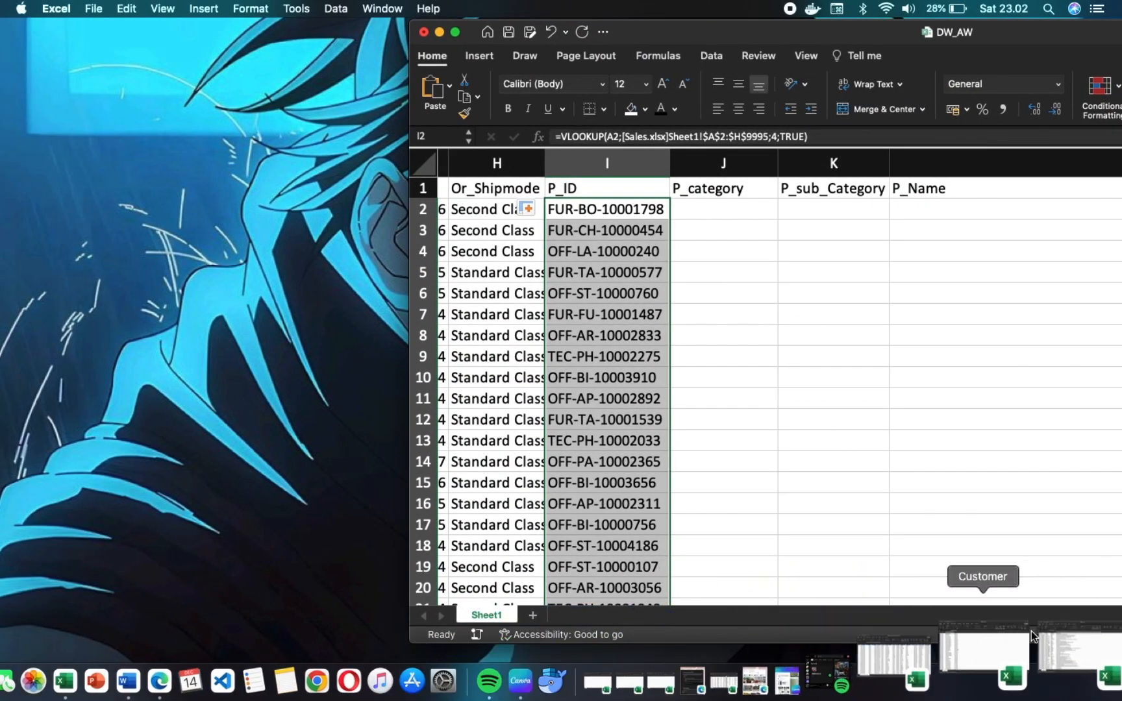
{"action": "left_click", "coordinate": [1034, 640]}
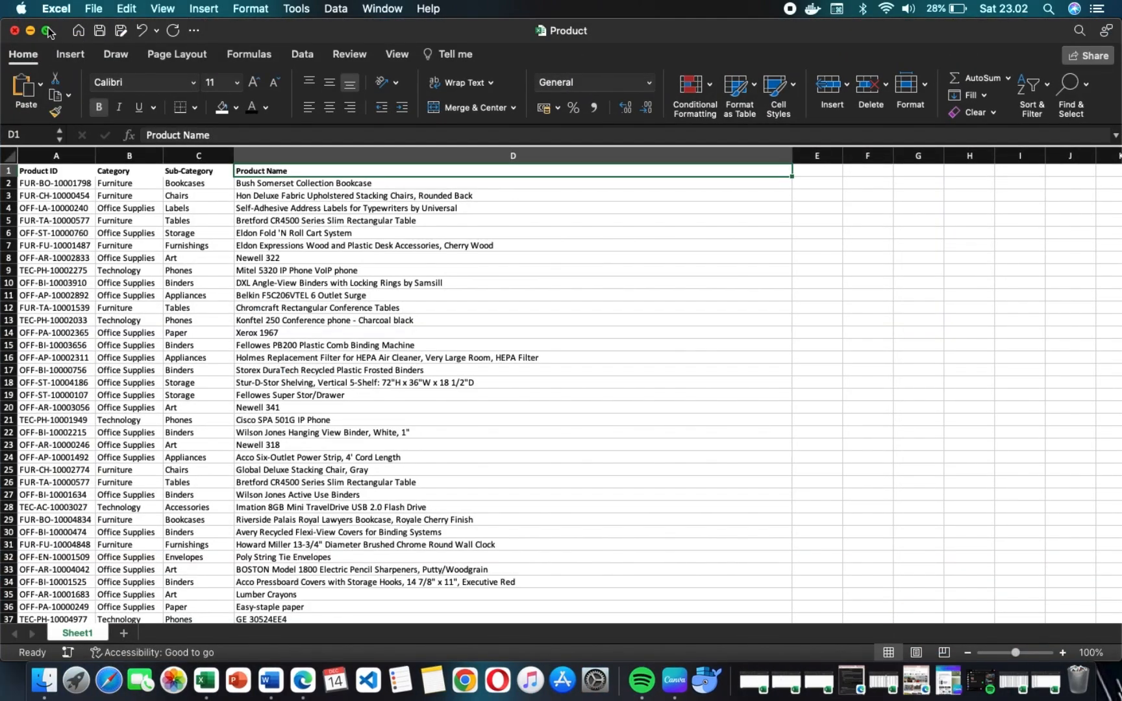
{"action": "mouse_move", "coordinate": [48, 33]}
{"action": "left_click", "coordinate": [97, 77]}
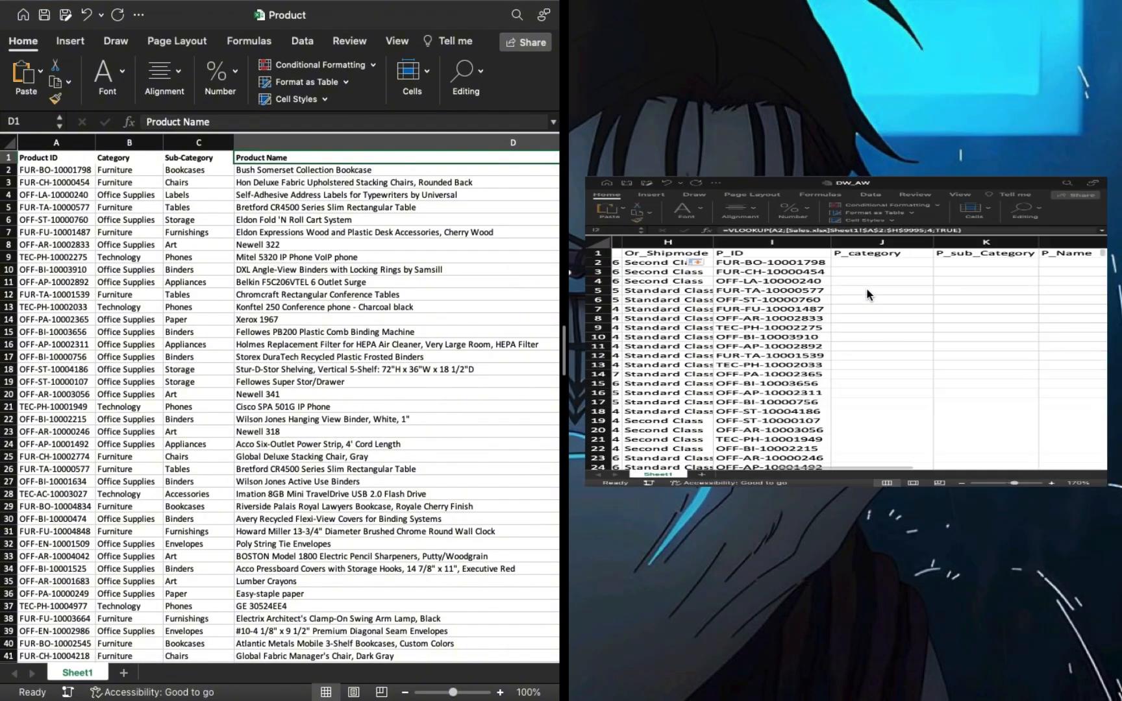
{"action": "left_click", "coordinate": [867, 294]}
Enter a VLOOKUP in J2 that looks up I2 in the Product range $A$2:$D$9995 with column index 2 and TRUE.
{"action": "left_click", "coordinate": [859, 196]}
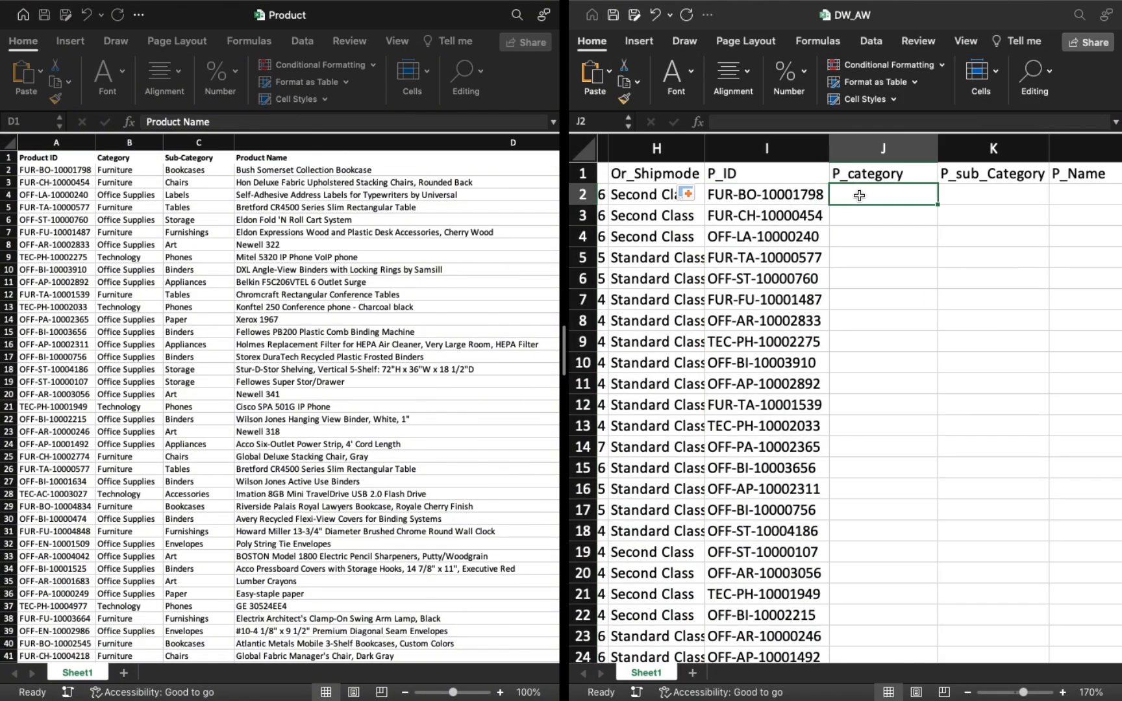
{"action": "type", "text": "=VLO"}
{"action": "key", "text": "Tab"}
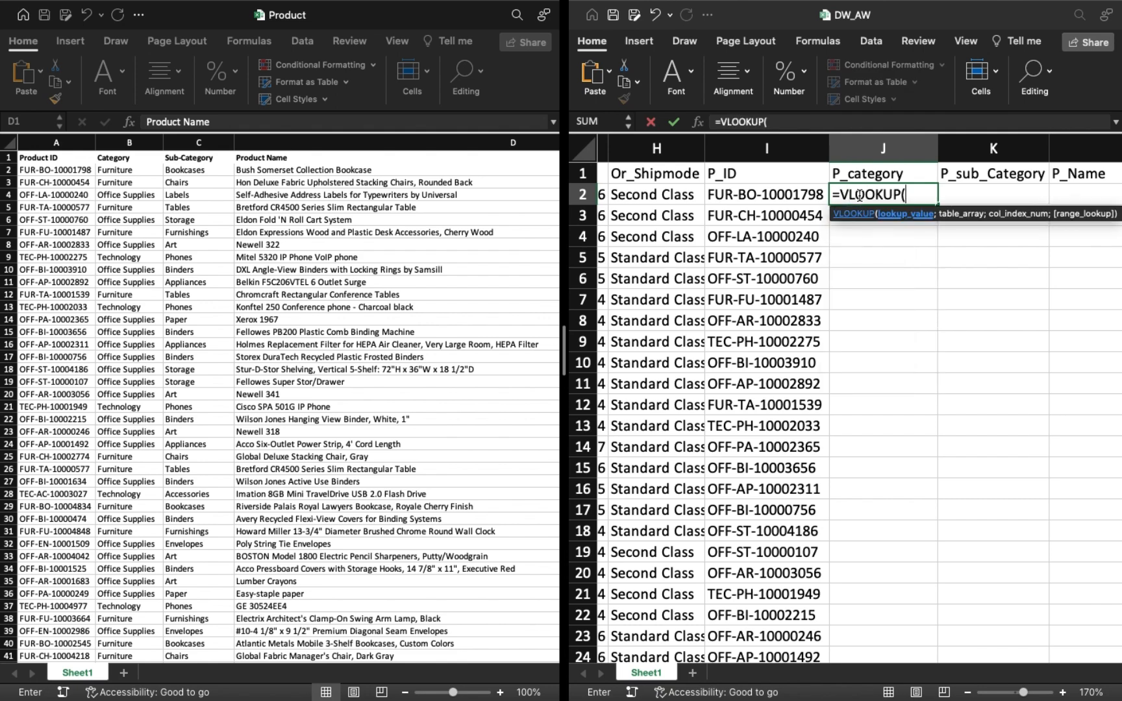
{"action": "left_click", "coordinate": [766, 195]}
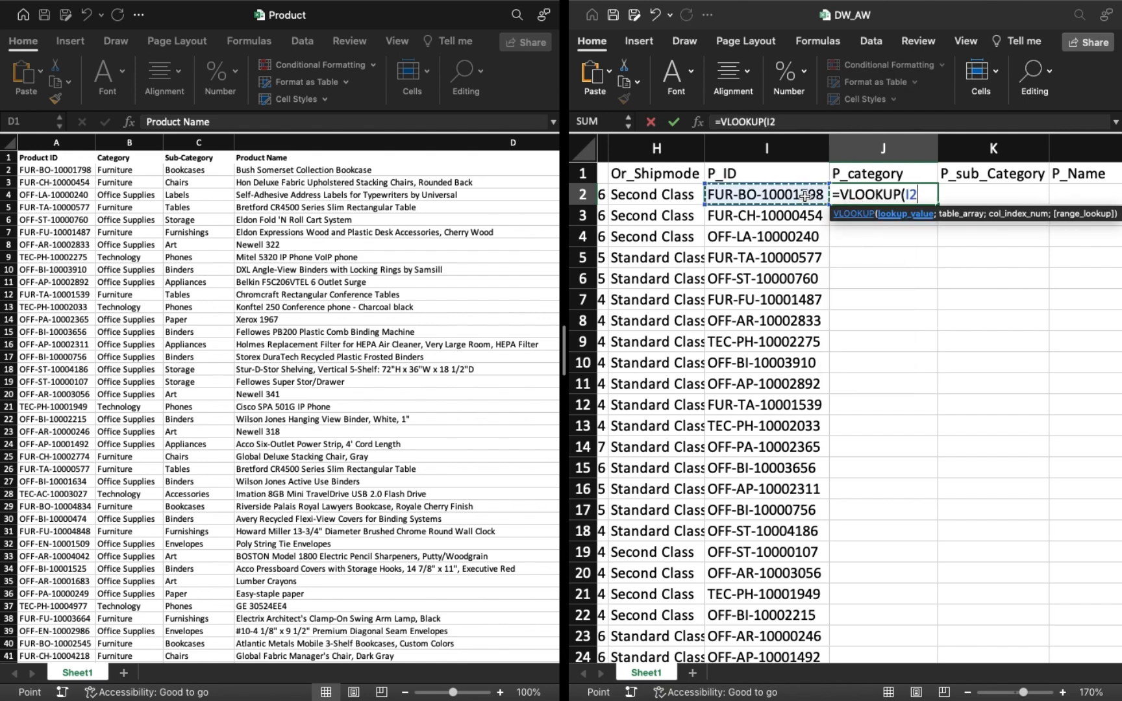
{"action": "type", "text": ";"}
{"action": "left_click", "coordinate": [57, 170]}
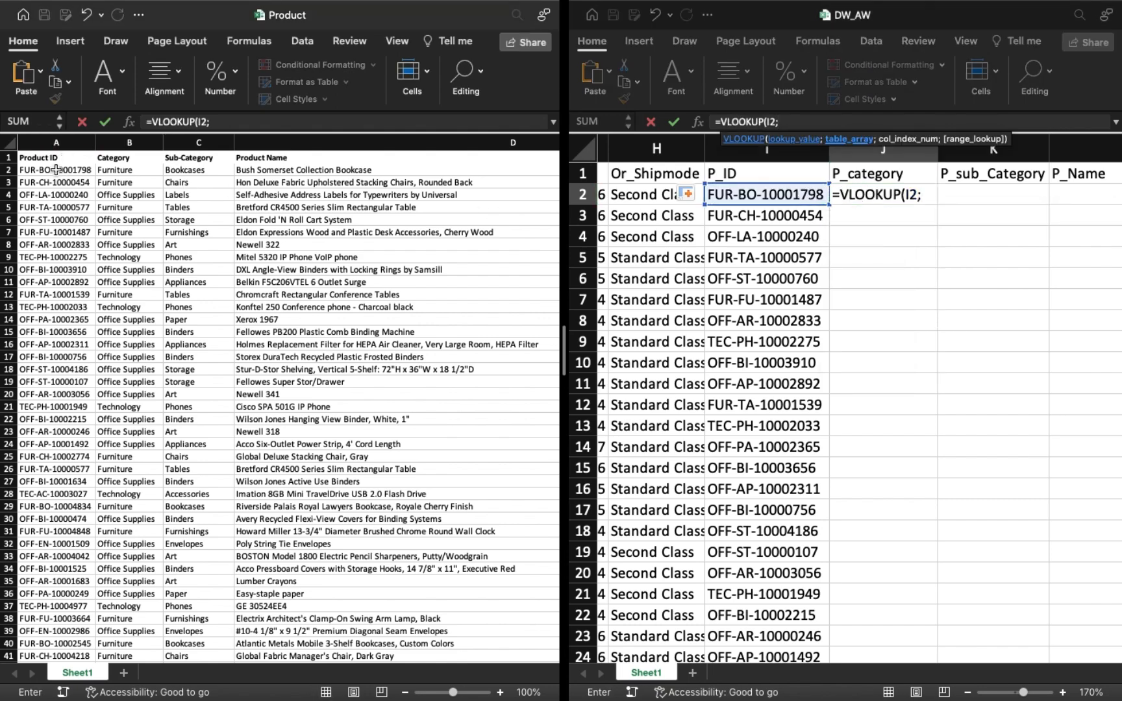
{"action": "left_click", "coordinate": [57, 170]}
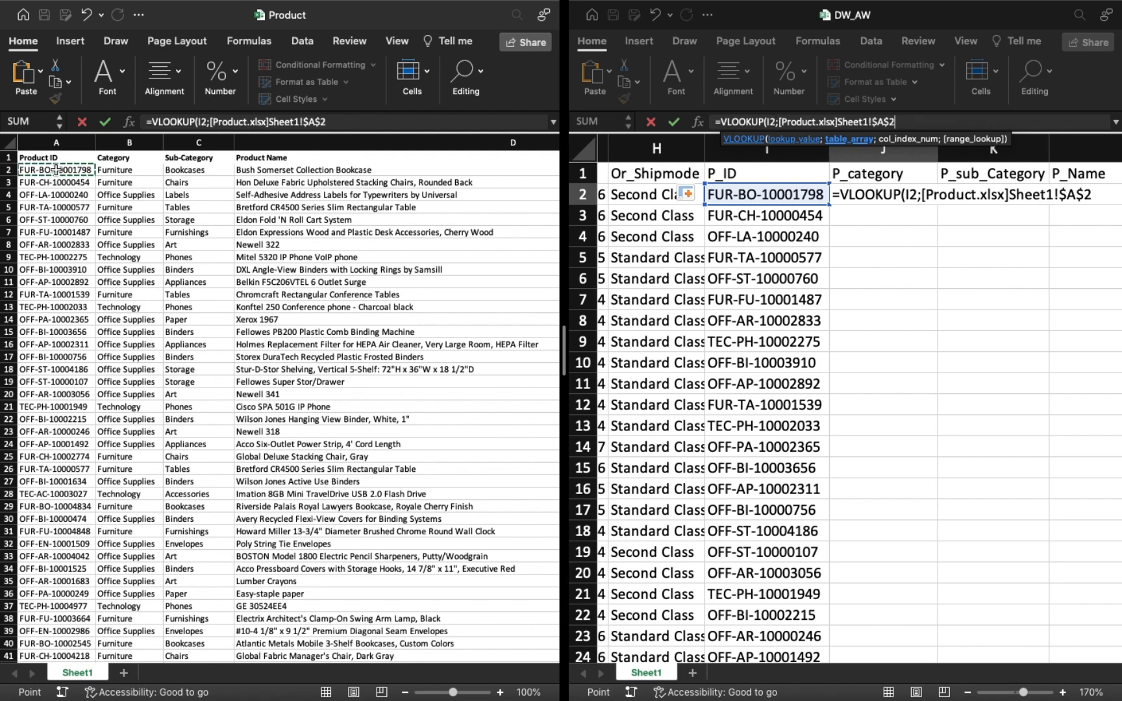
{"action": "key", "text": "super+shift+Right"}
{"action": "key", "text": "super+shift+Down"}
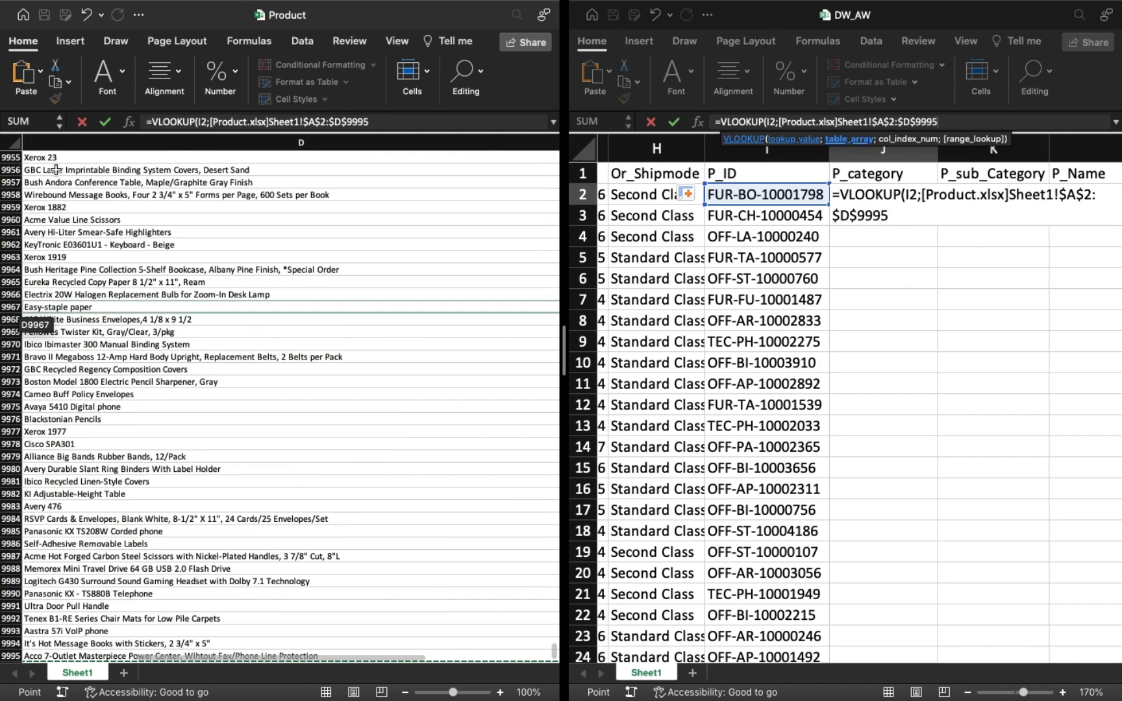
{"action": "type", "text": ";2;"}
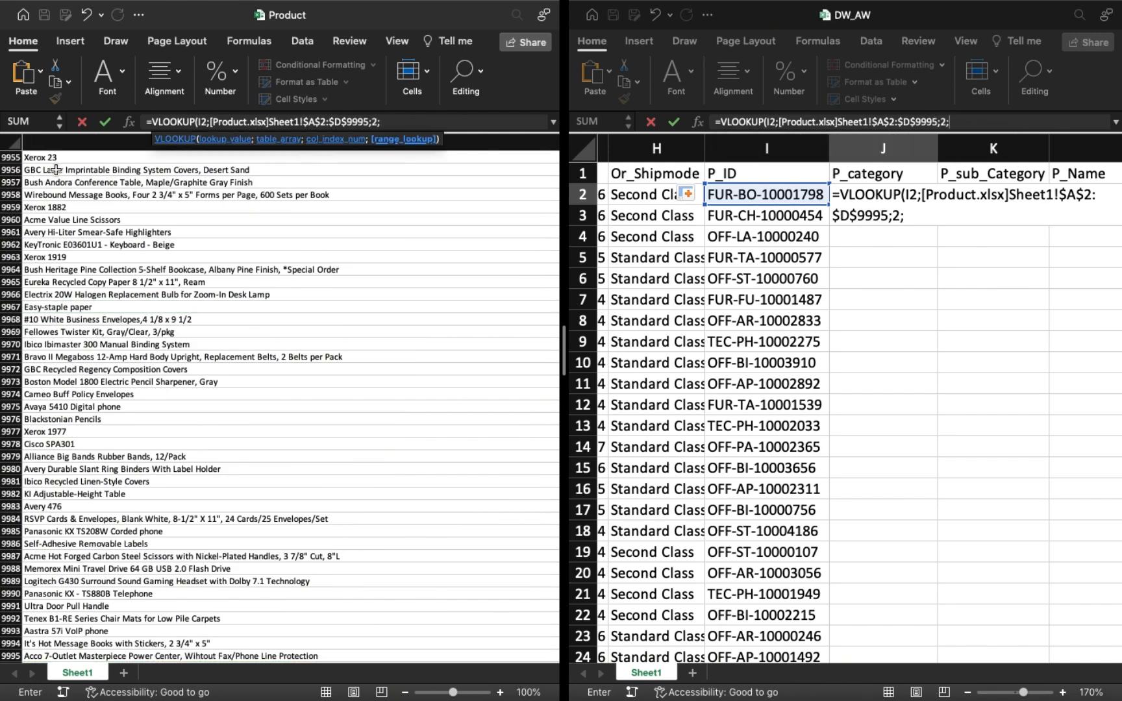
{"action": "type", "text": "TRUE"}
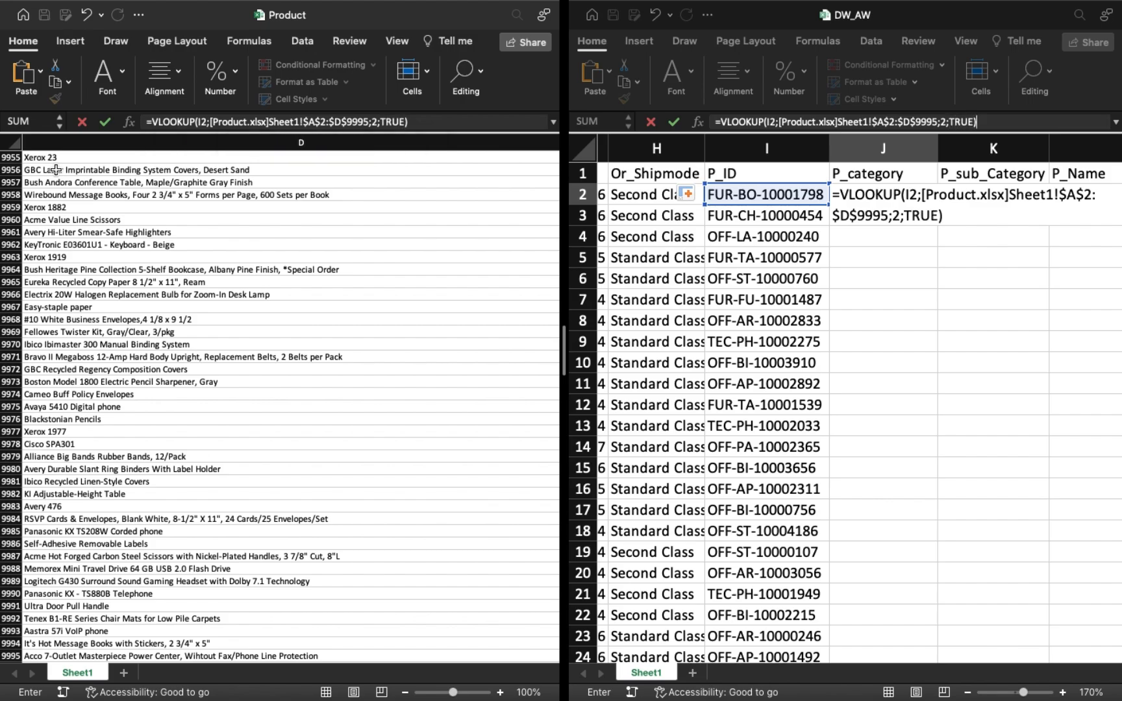
{"action": "key", "text": "Return"}
Fill the lookup formula from J2 down the P_category column.
{"action": "scroll", "coordinate": [406, 255], "scroll_direction": "up", "scroll_amount": 20}
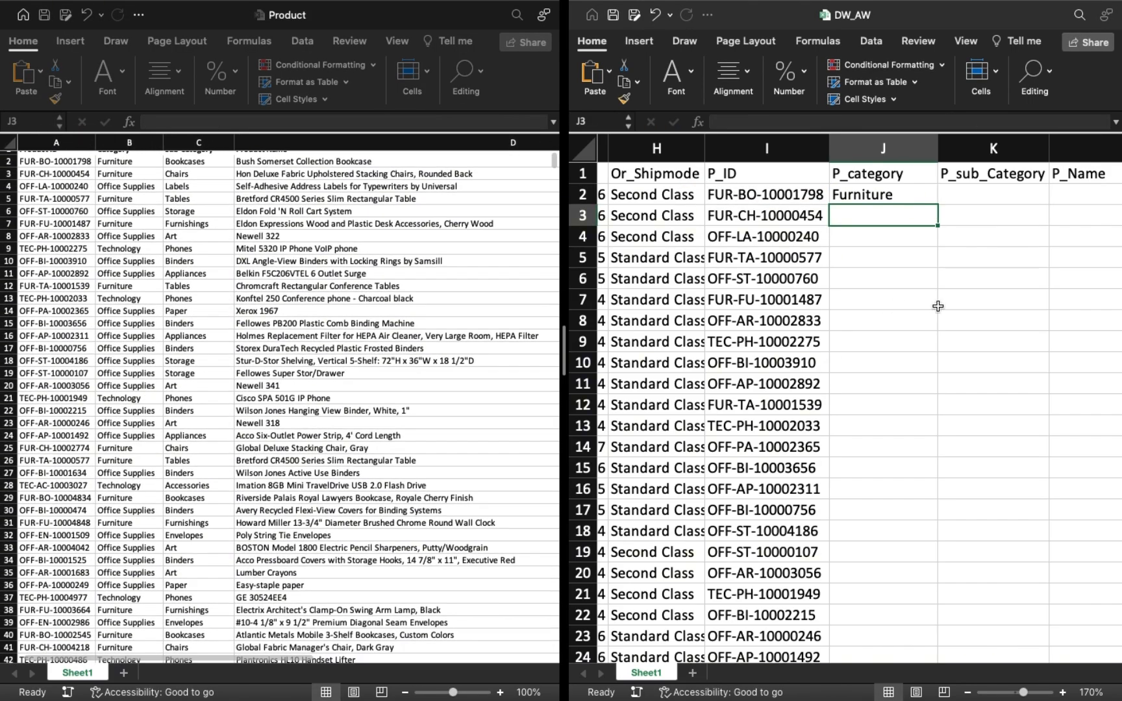
{"action": "left_click", "coordinate": [899, 195]}
{"action": "double_click", "coordinate": [938, 206]}
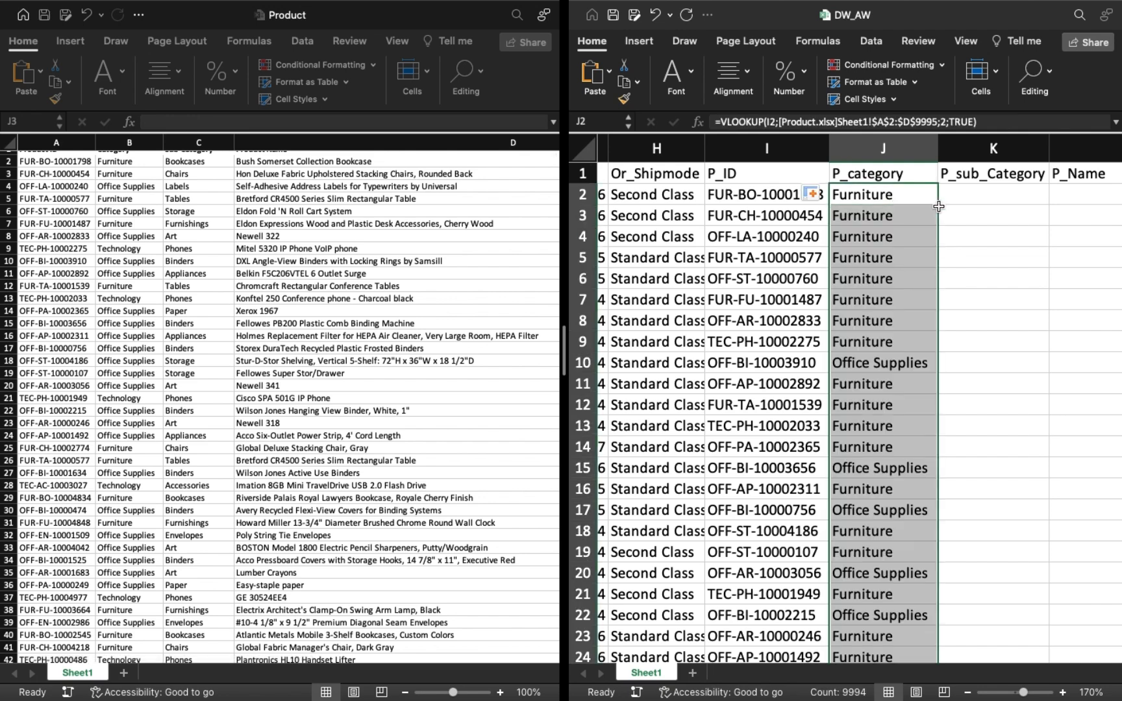
Change the match type in the J2 lookup to FALSE and refill the formula down the P_category column.
{"action": "left_click", "coordinate": [900, 195]}
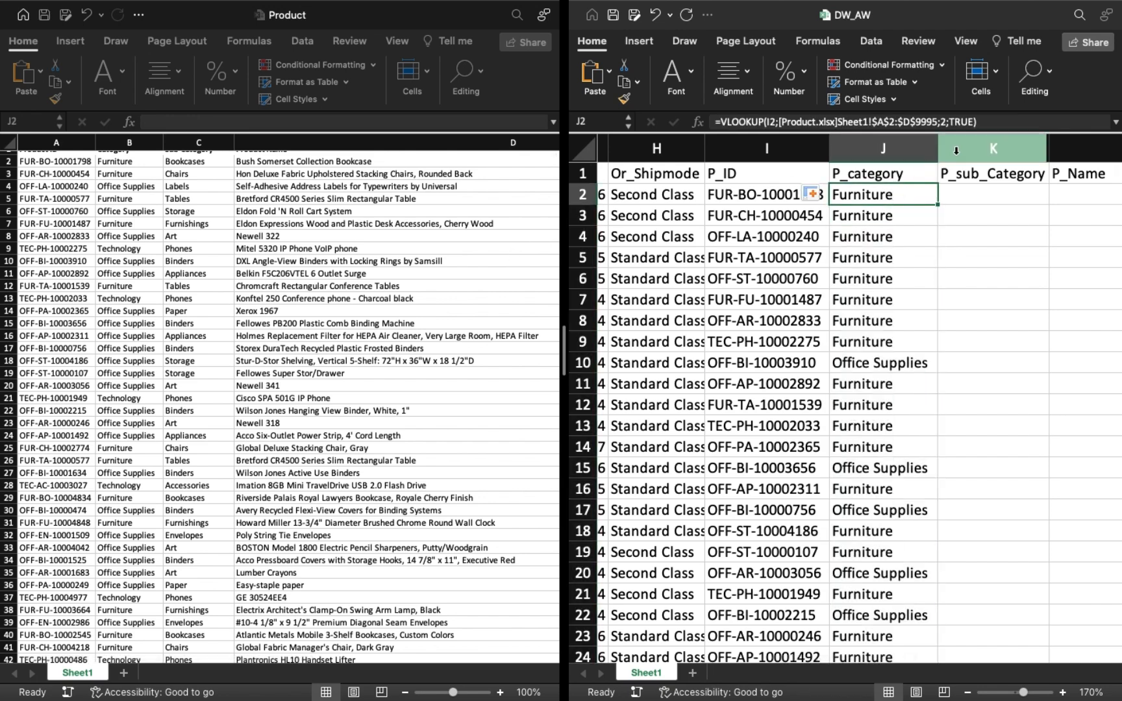
{"action": "scroll", "coordinate": [130, 177], "scroll_direction": "up", "scroll_amount": 1}
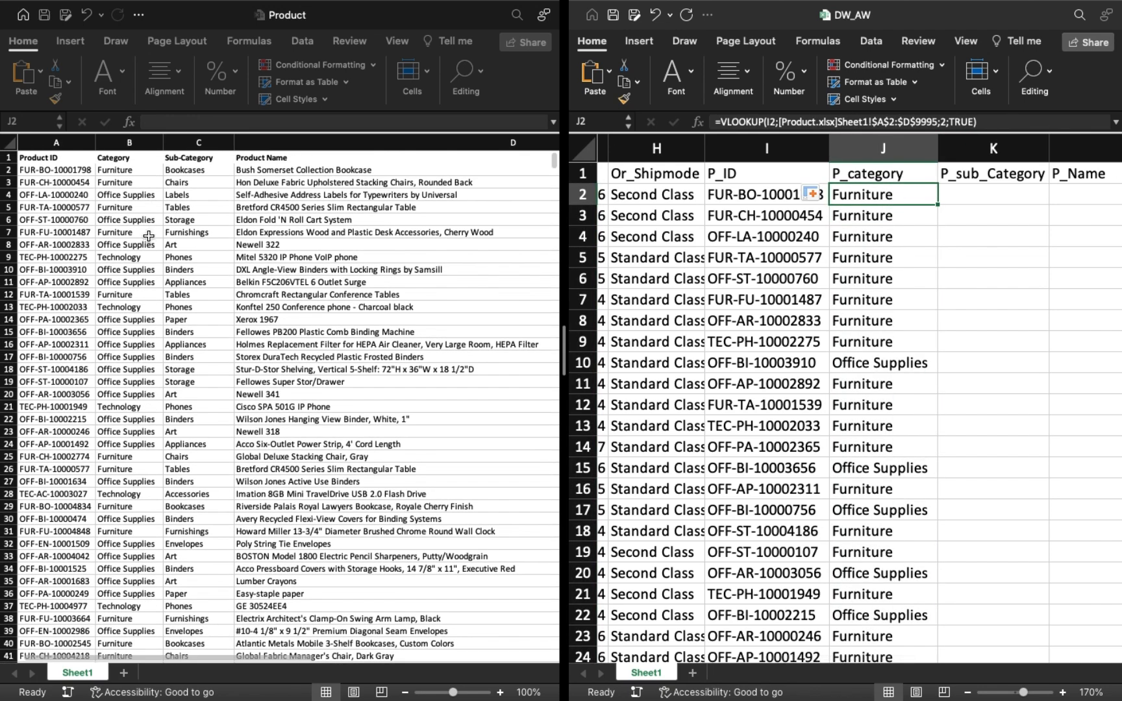
{"action": "left_click", "coordinate": [973, 122]}
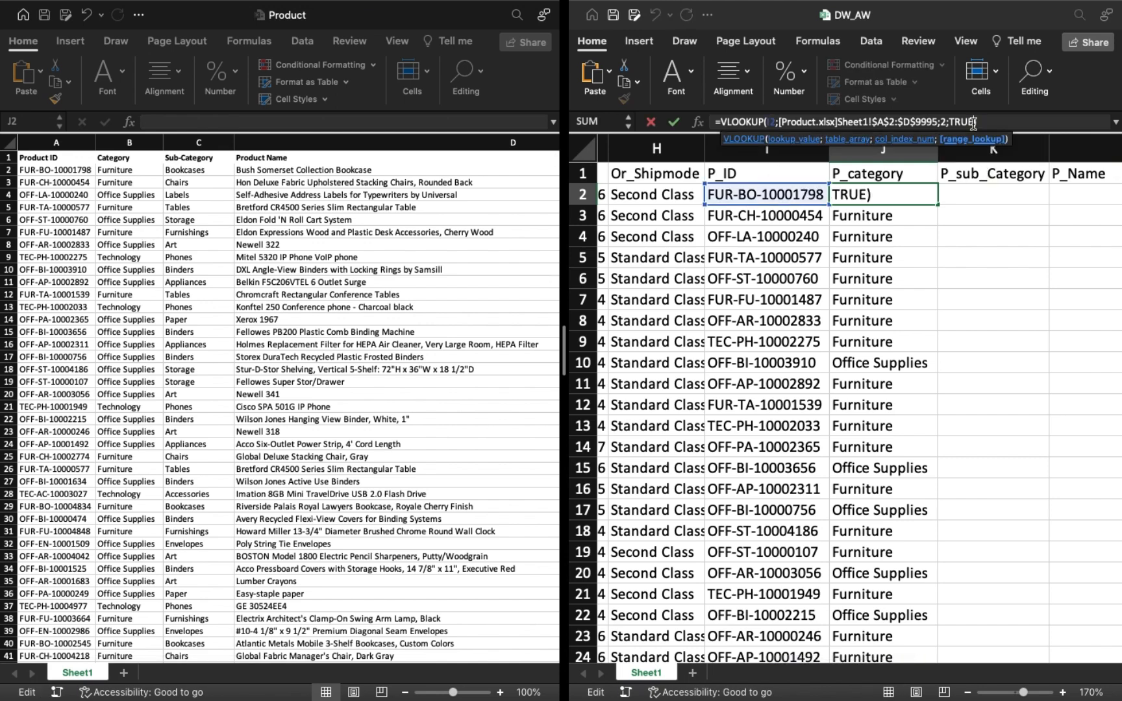
{"action": "key", "text": "BackSpace"}
{"action": "key", "text": "BackSpace"}
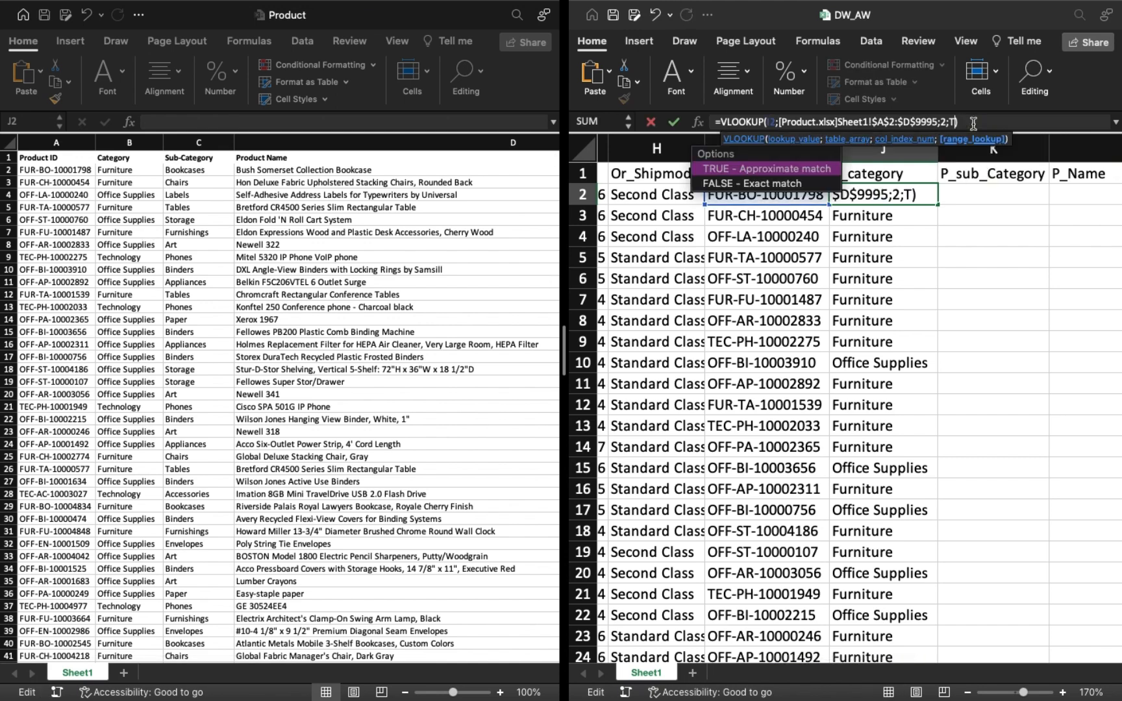
{"action": "double_click", "coordinate": [815, 183]}
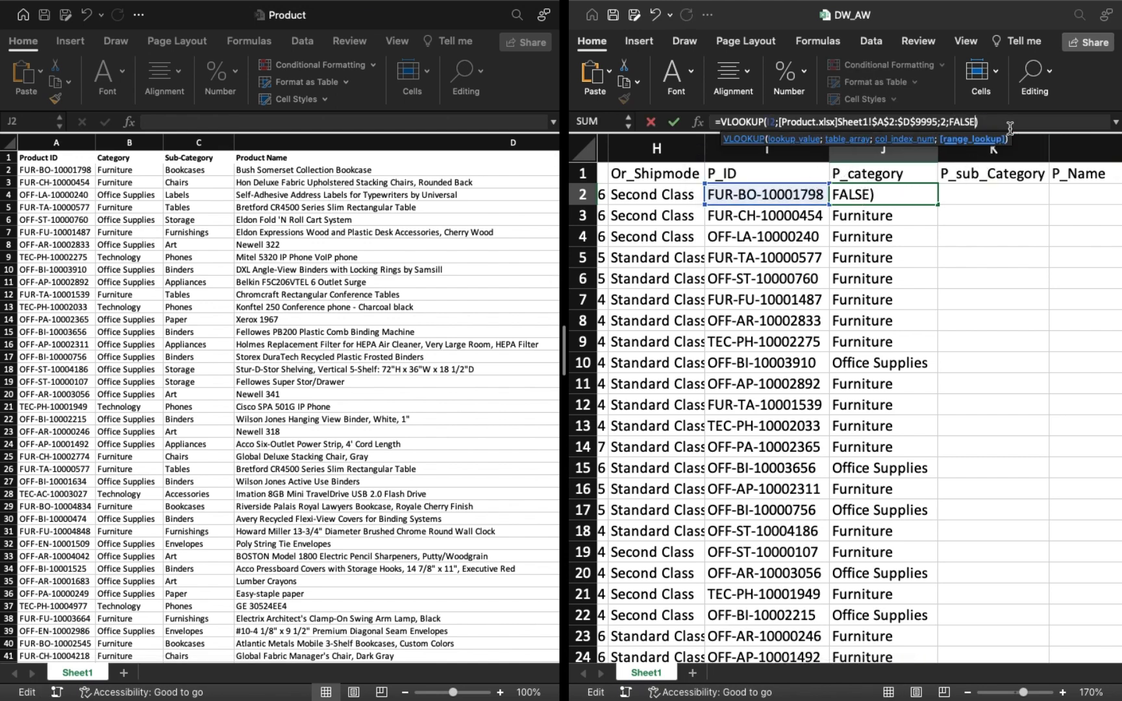
{"action": "key", "text": "Return"}
{"action": "left_click", "coordinate": [883, 200]}
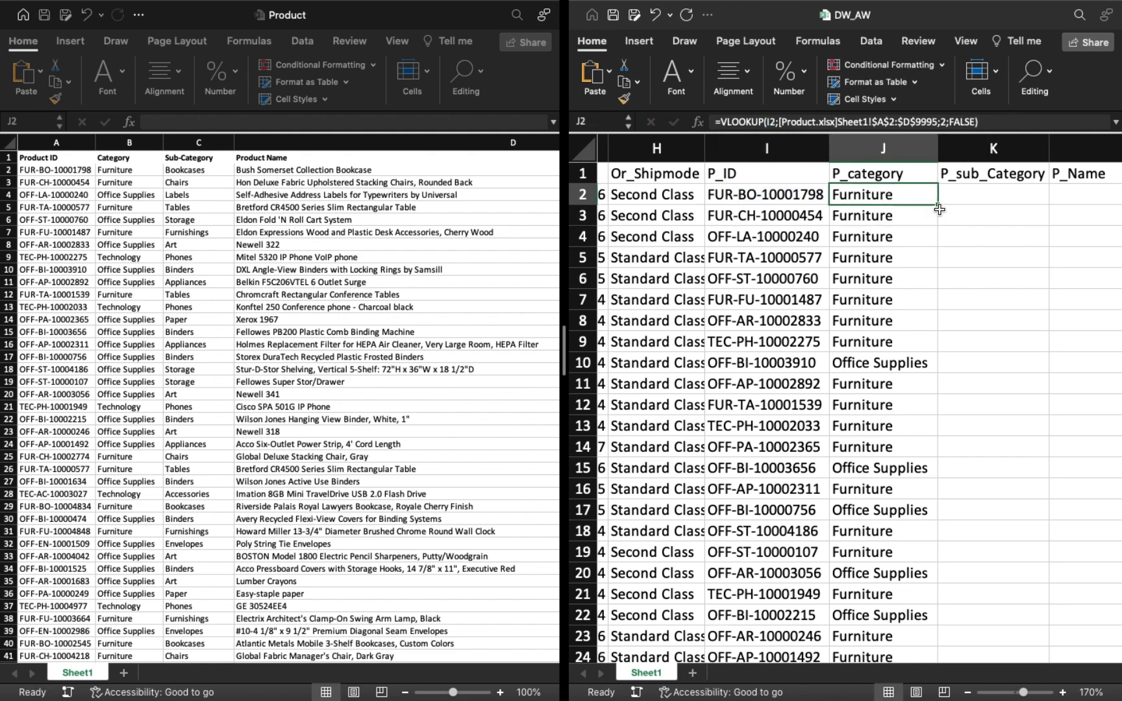
{"action": "double_click", "coordinate": [939, 204]}
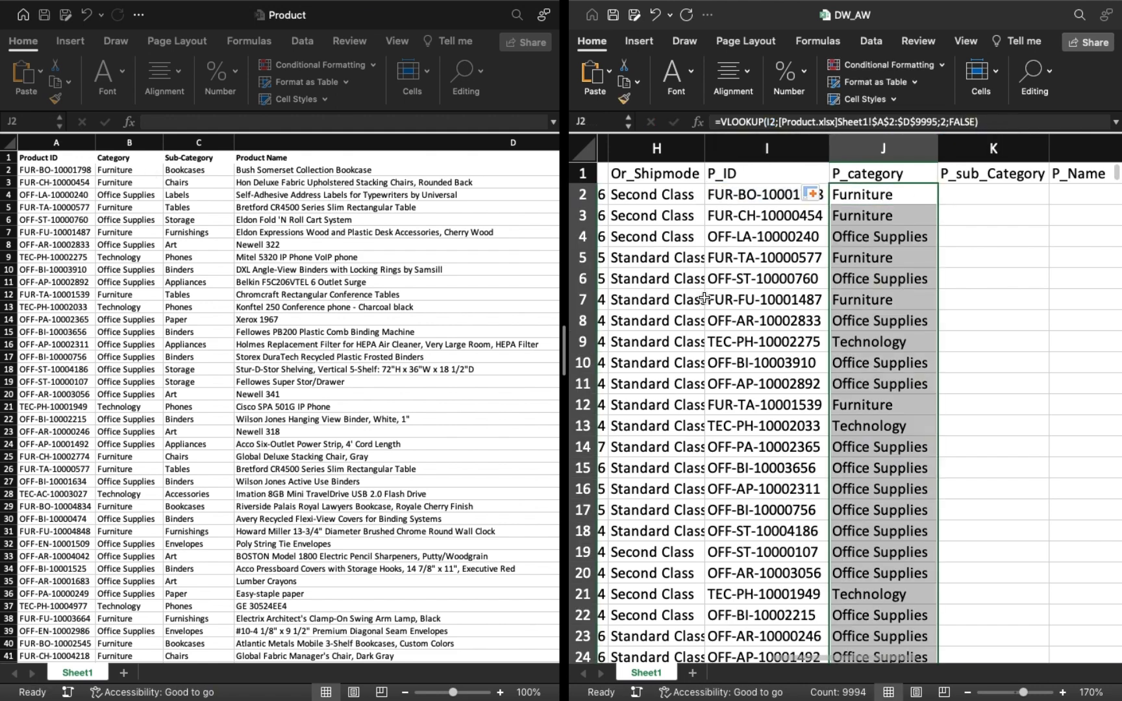
Copy the full J2 lookup formula text into K2 under P_sub_Category.
{"action": "left_click", "coordinate": [992, 120]}
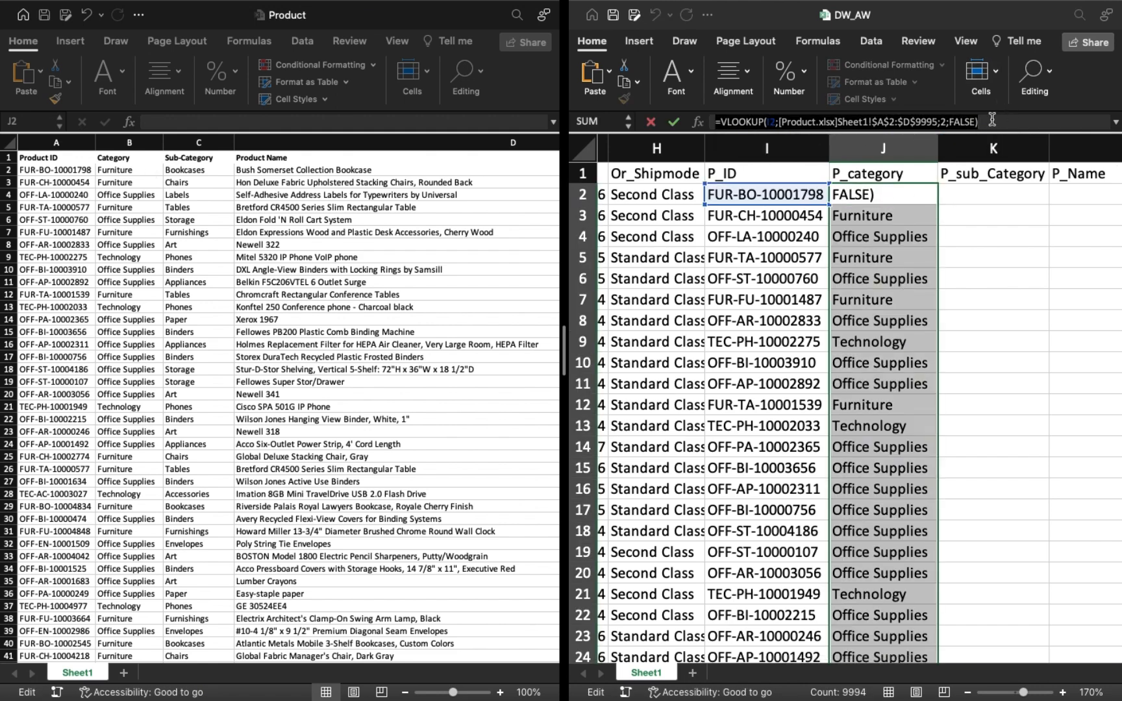
{"action": "key", "text": "Return"}
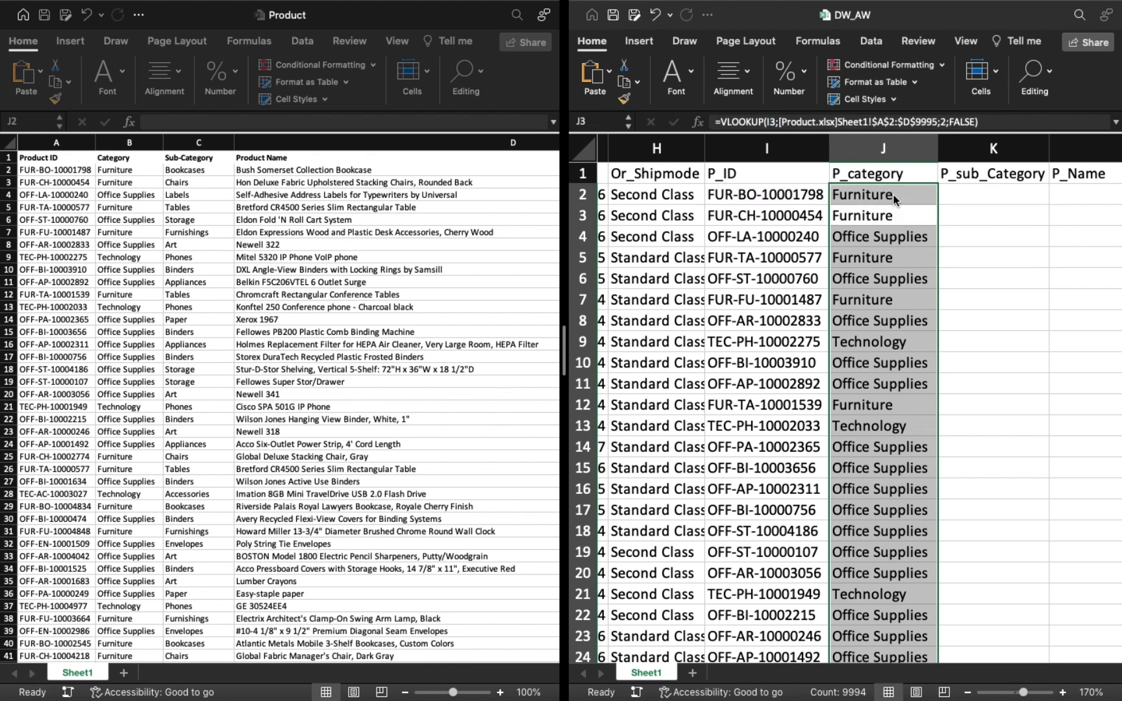
{"action": "left_click", "coordinate": [959, 198]}
{"action": "left_click", "coordinate": [937, 121]}
{"action": "type", "text": "=VLOOKUP(I2;[Product.xlsx]Sheet1!$A$2:$D$9995;2;FALSE)"}
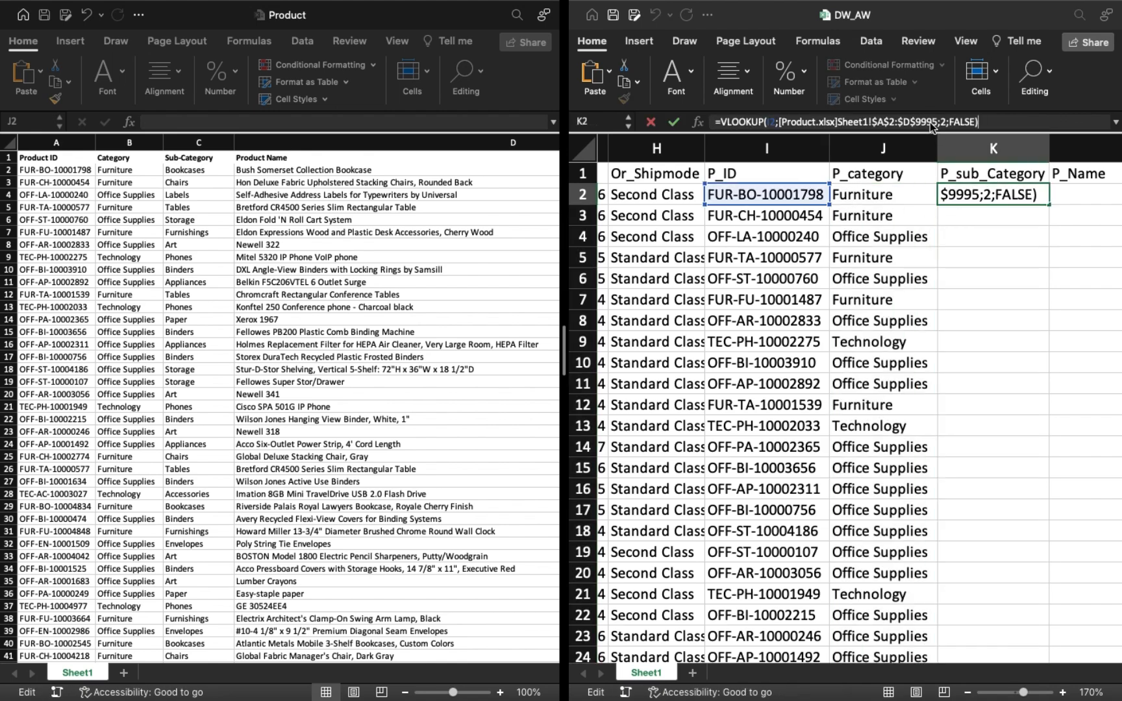
Set the column index in the K2 lookup to 3 and fill the formula down the P_sub_Category column.
{"action": "left_click", "coordinate": [946, 123]}
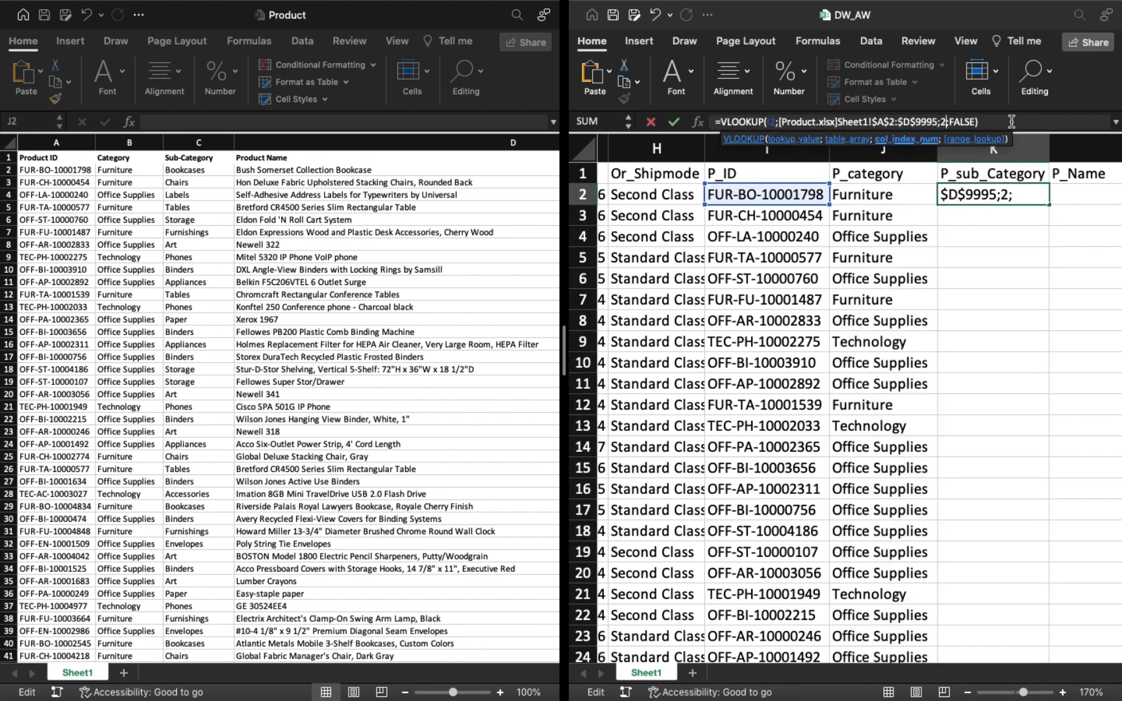
{"action": "key", "text": "BackSpace"}
{"action": "type", "text": "3"}
{"action": "key", "text": "Return"}
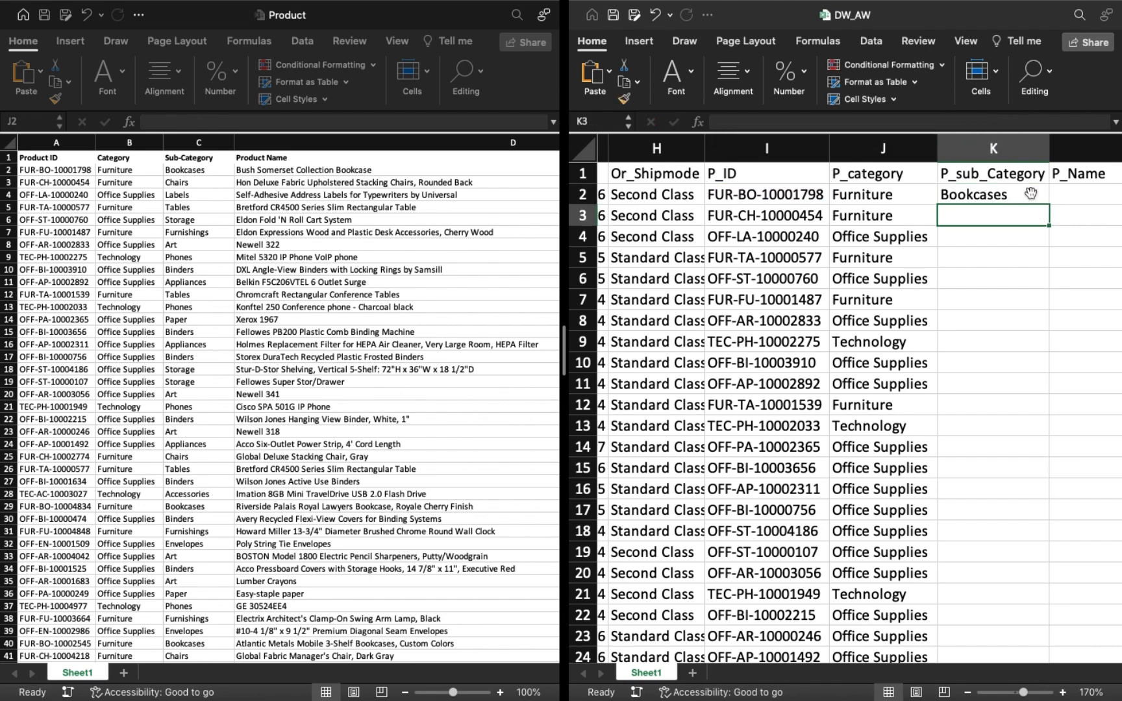
{"action": "left_click", "coordinate": [1030, 193]}
{"action": "double_click", "coordinate": [1050, 205]}
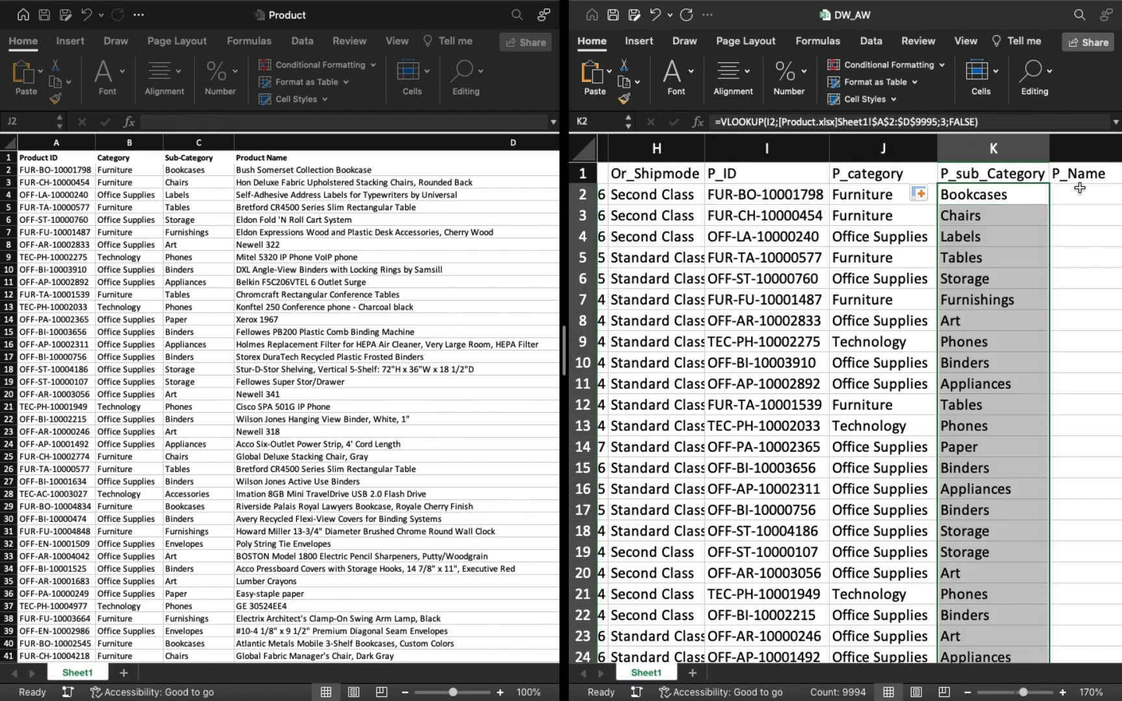
Paste the copied lookup formula into L2 under P_Name and set its column index to 4.
{"action": "left_click", "coordinate": [1079, 193]}
{"action": "scroll", "coordinate": [1080, 192], "scroll_direction": "right", "scroll_amount": 10}
{"action": "left_click", "coordinate": [931, 123]}
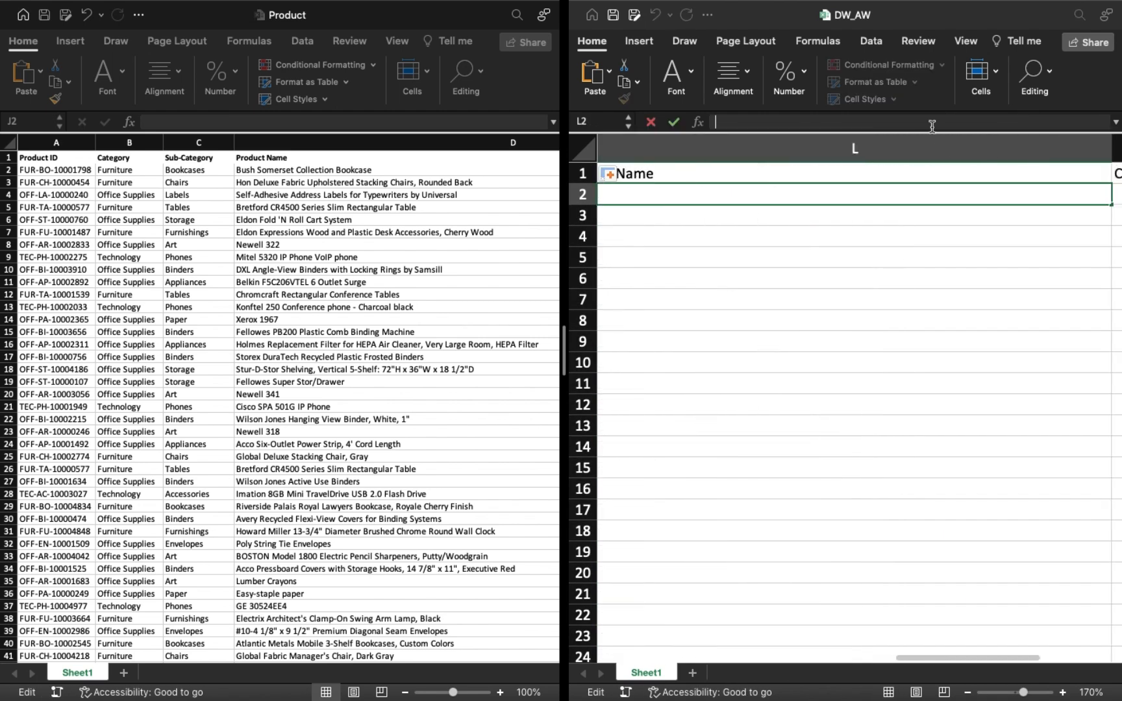
{"action": "type", "text": "=VLOOKUP(I2;[Product.xlsx]Sheet1!$A$2:$D$9995;2;FALSE)"}
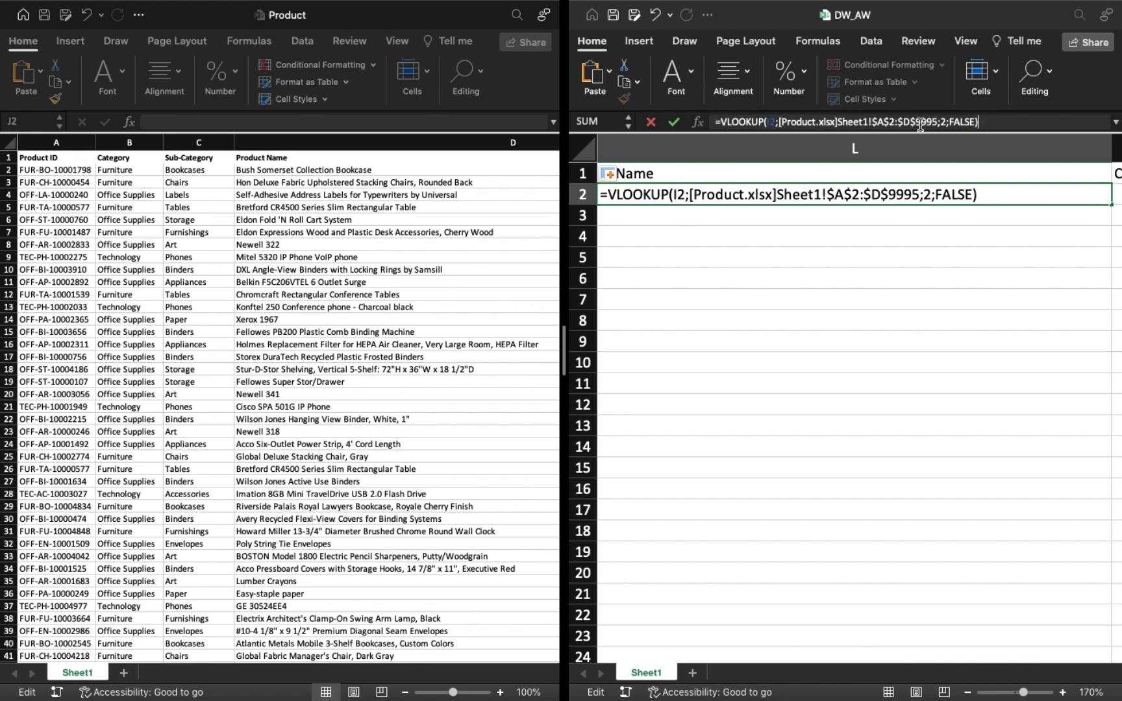
{"action": "left_click", "coordinate": [945, 122]}
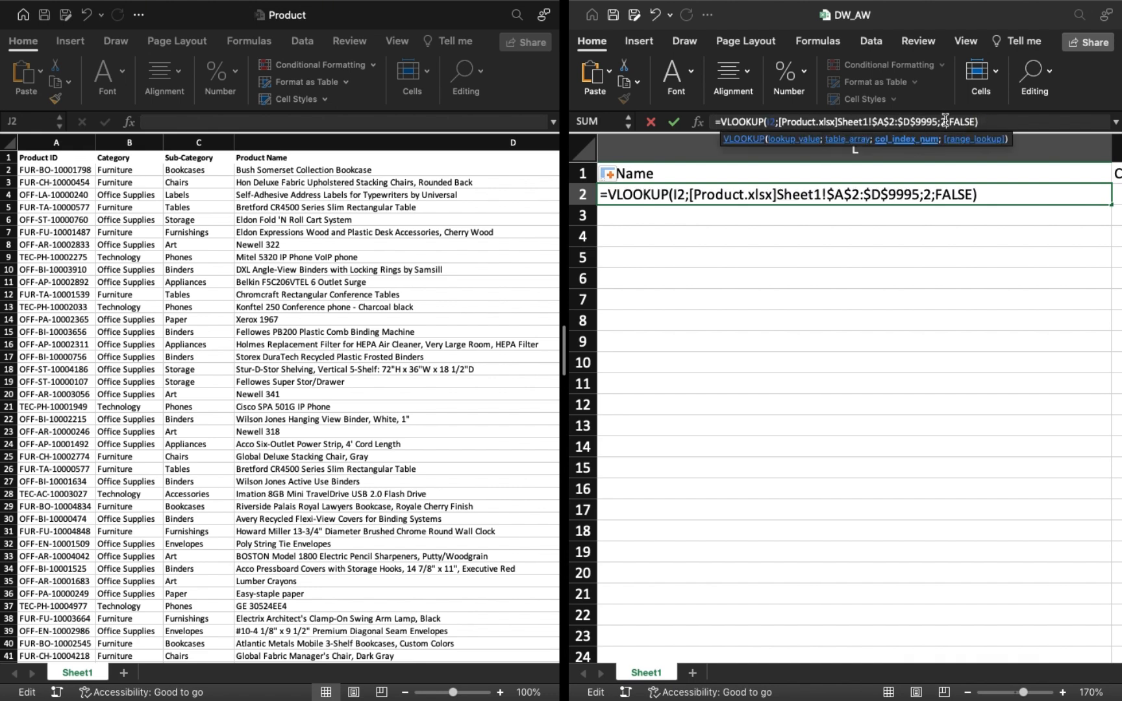
{"action": "key", "text": "BackSpace"}
{"action": "type", "text": "4"}
{"action": "key", "text": "Return"}
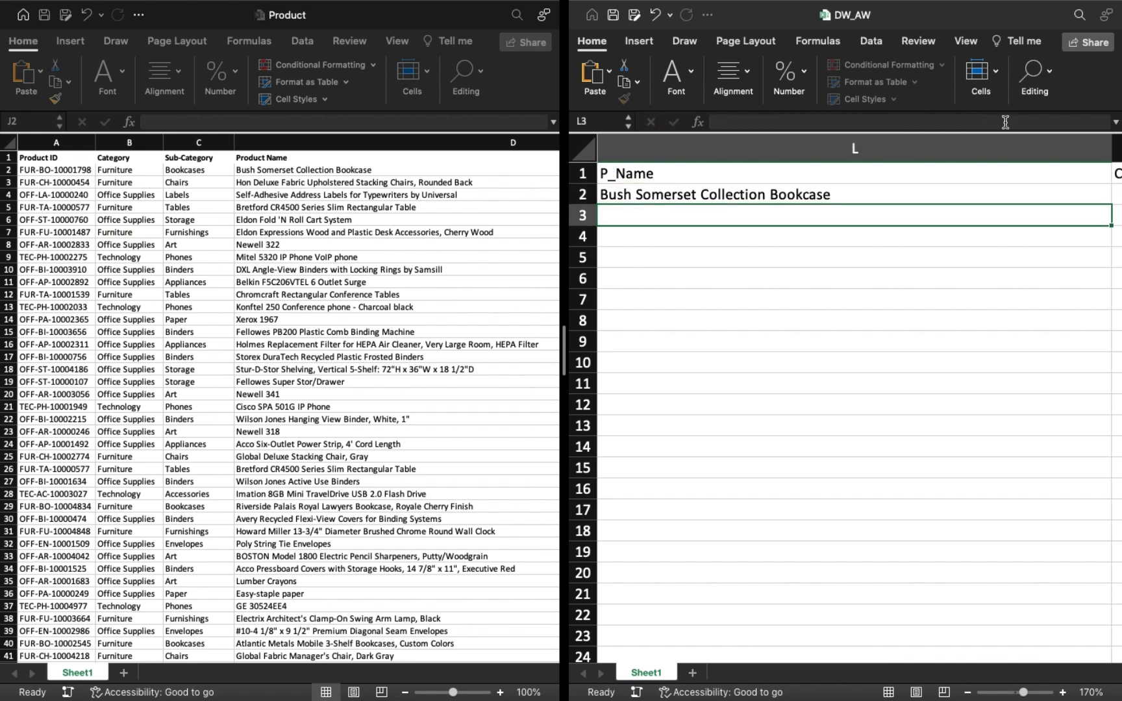
Fill the lookup formula from L2 down the P_Name column.
{"action": "scroll", "coordinate": [1034, 253], "scroll_direction": "down", "scroll_amount": 3}
{"action": "left_click", "coordinate": [1097, 190]}
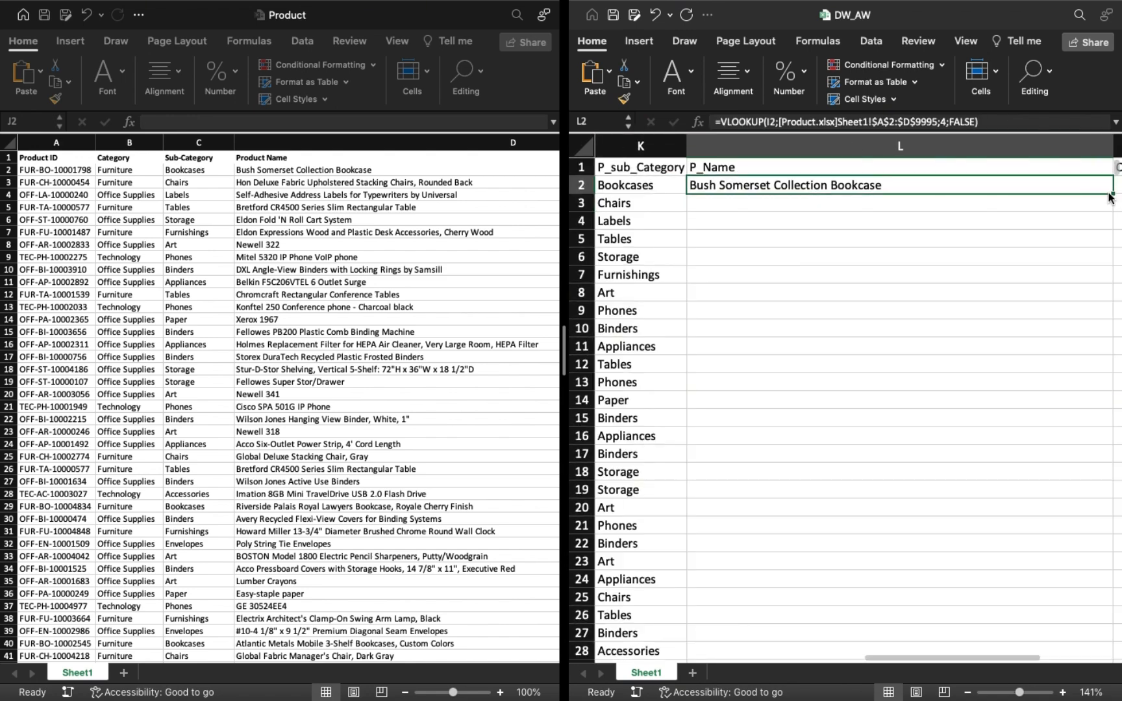
{"action": "left_click", "coordinate": [1115, 193]}
{"action": "scroll", "coordinate": [1007, 210], "scroll_direction": "up", "scroll_amount": 10}
{"action": "scroll", "coordinate": [1007, 210], "scroll_direction": "right", "scroll_amount": 2}
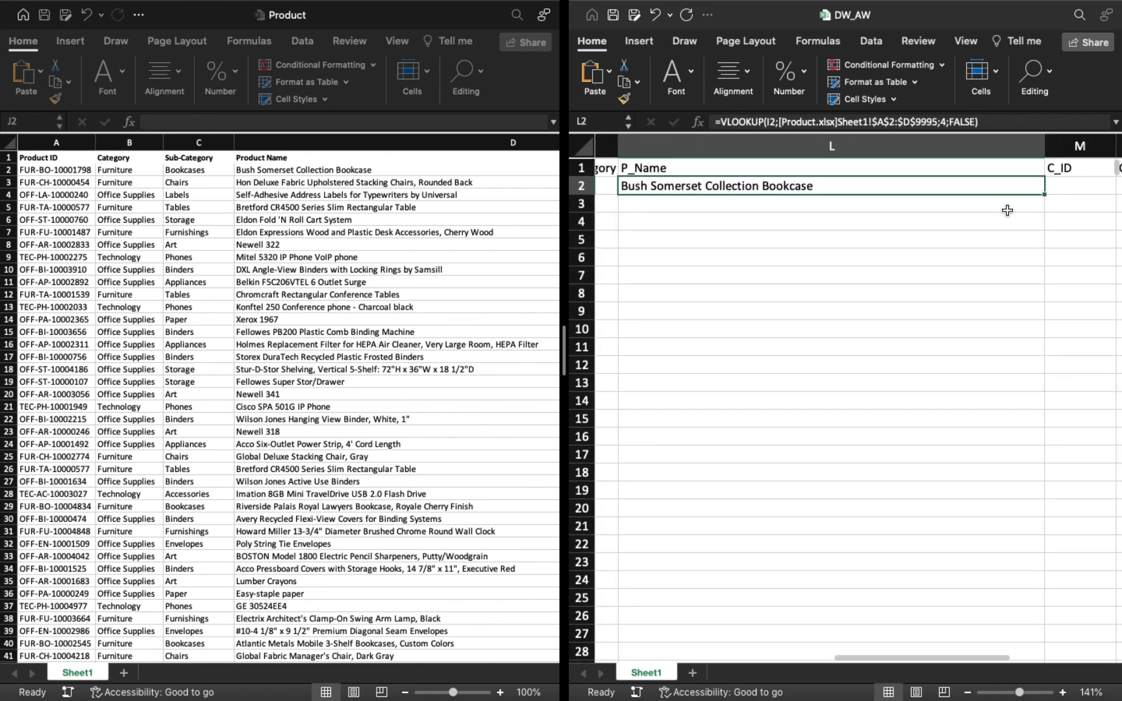
{"action": "left_click", "coordinate": [992, 200]}
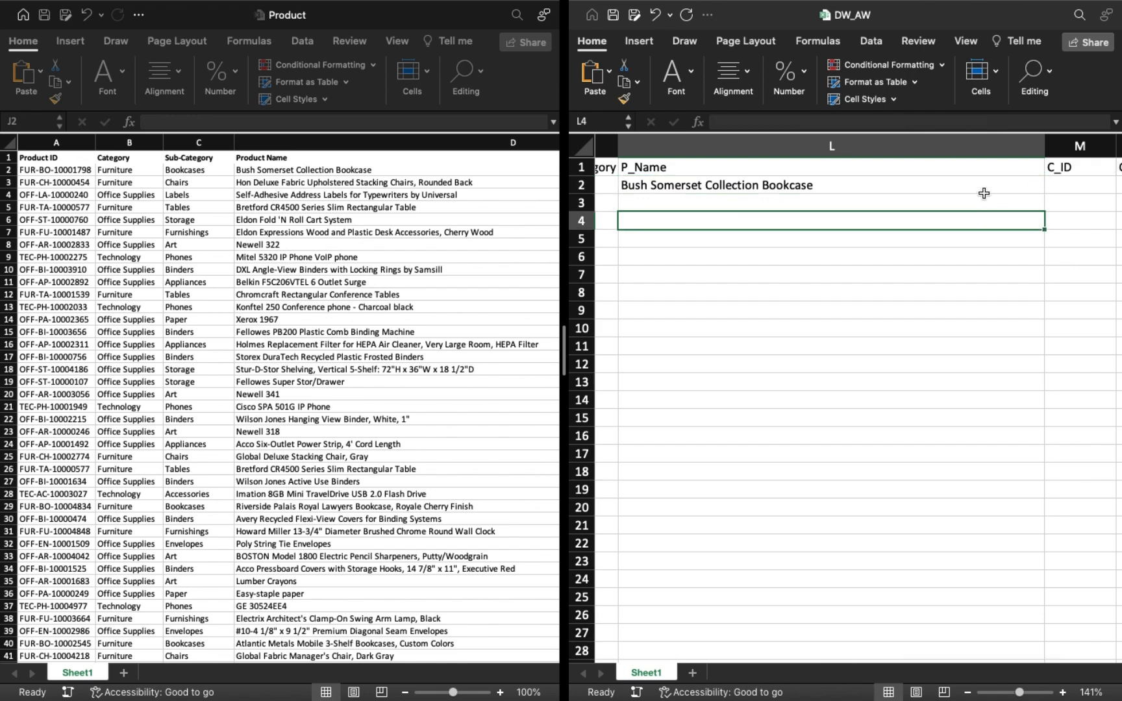
{"action": "left_click", "coordinate": [1024, 182]}
{"action": "double_click", "coordinate": [1046, 194]}
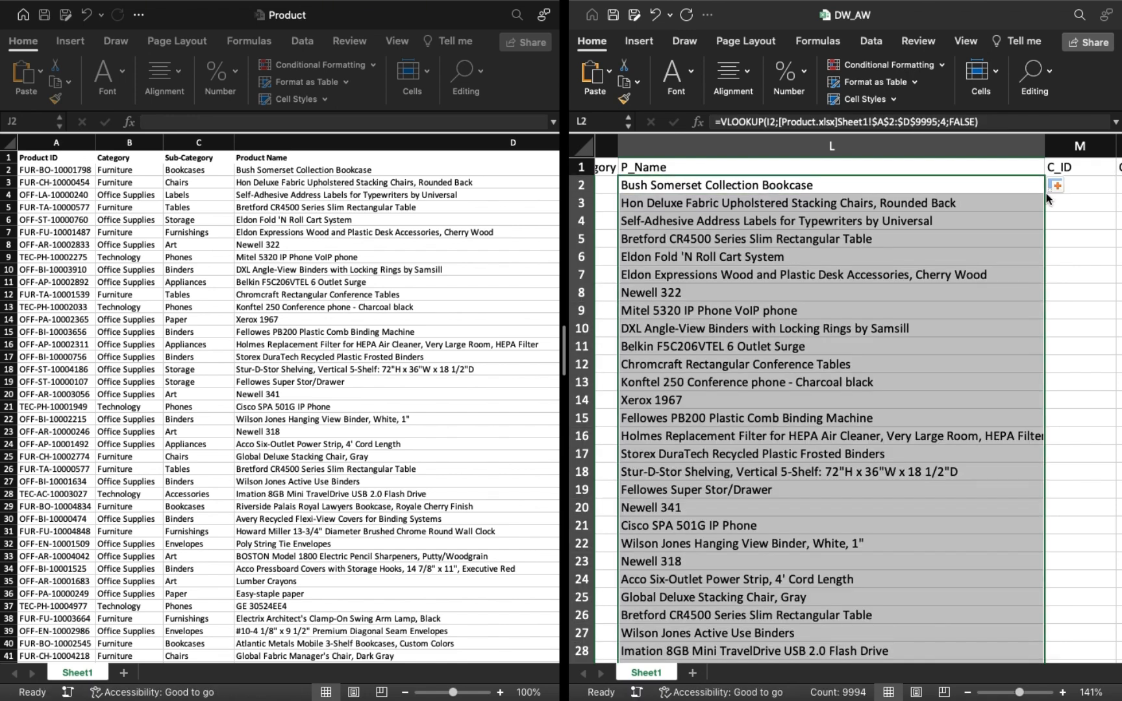
Start a formula in M2 under C_ID and bring up the Sales workbook in place of Product, alongside DW_AW.
{"action": "scroll", "coordinate": [974, 185], "scroll_direction": "right", "scroll_amount": 3}
{"action": "left_click", "coordinate": [935, 184]}
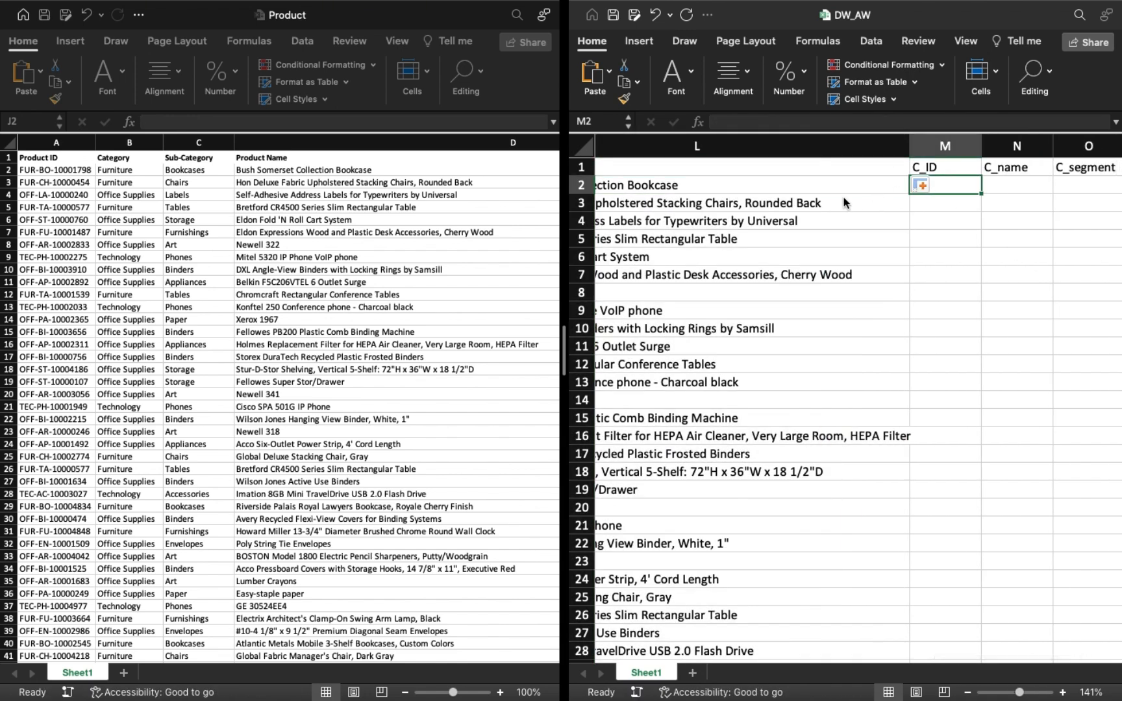
{"action": "type", "text": "="}
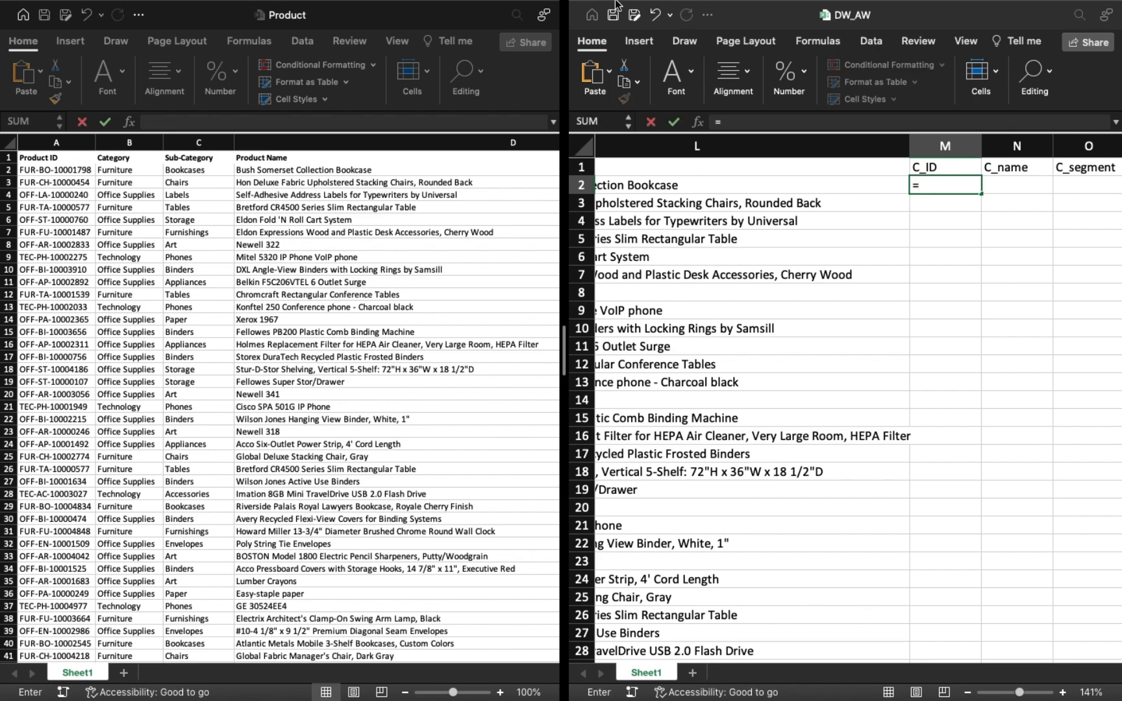
{"action": "left_click", "coordinate": [614, 31]}
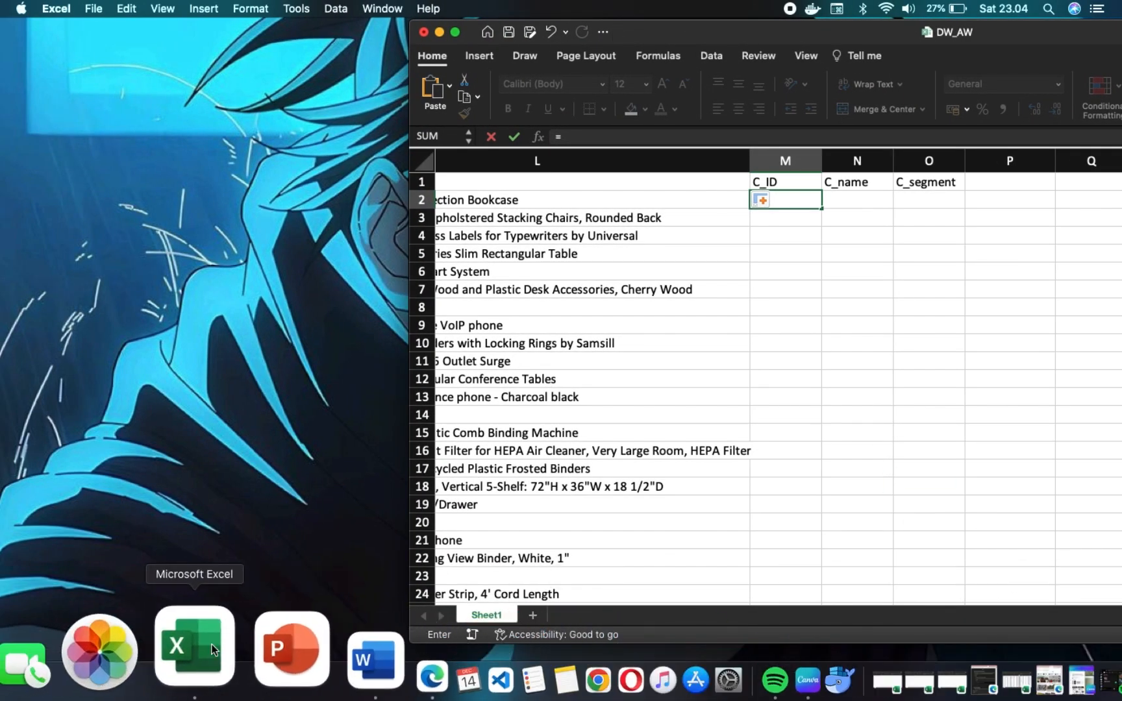
{"action": "right_click", "coordinate": [211, 644]}
{"action": "left_click", "coordinate": [253, 462]}
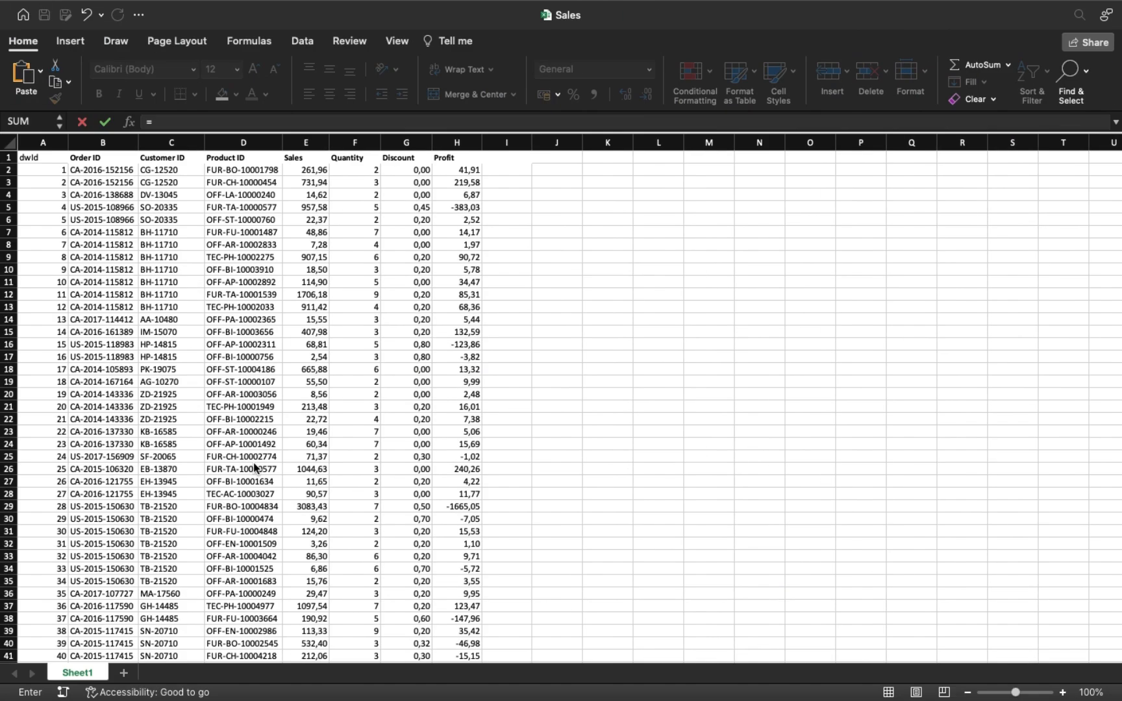
{"action": "left_click", "coordinate": [46, 33]}
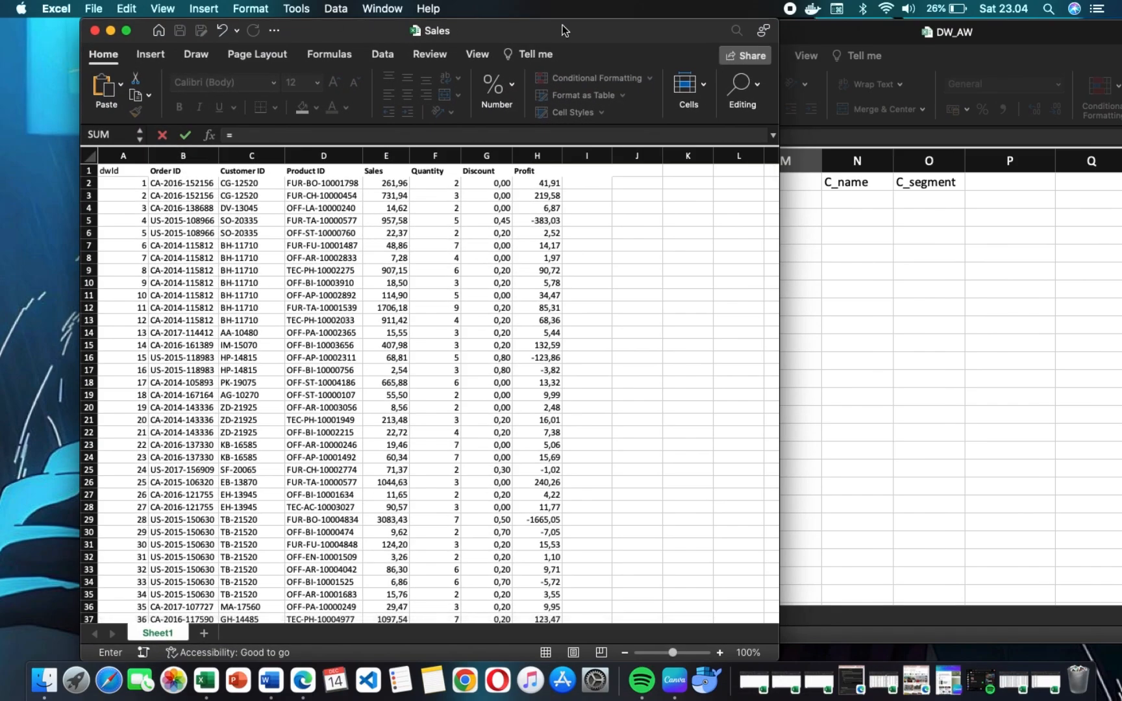
{"action": "left_click_drag", "start_coordinate": [678, 30], "coordinate": [387, 13]}
{"action": "left_click", "coordinate": [787, 208]}
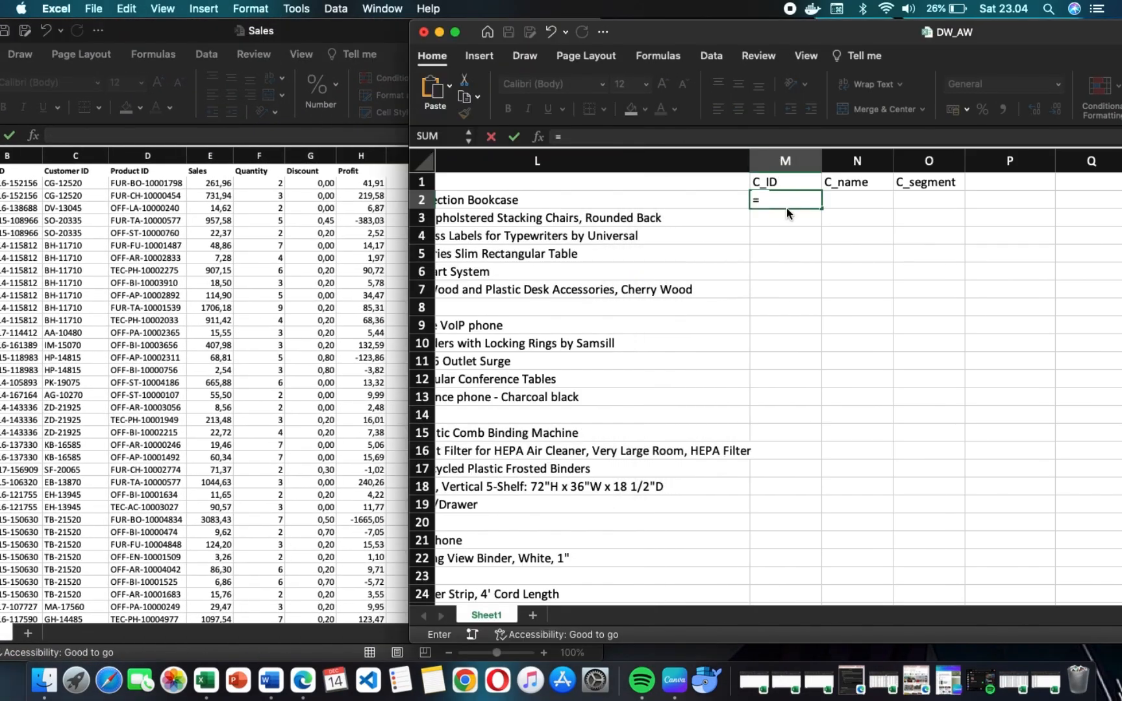
Begin a VLOOKUP in M2 that uses the dwId in A2 as its lookup value.
{"action": "type", "text": "VL"}
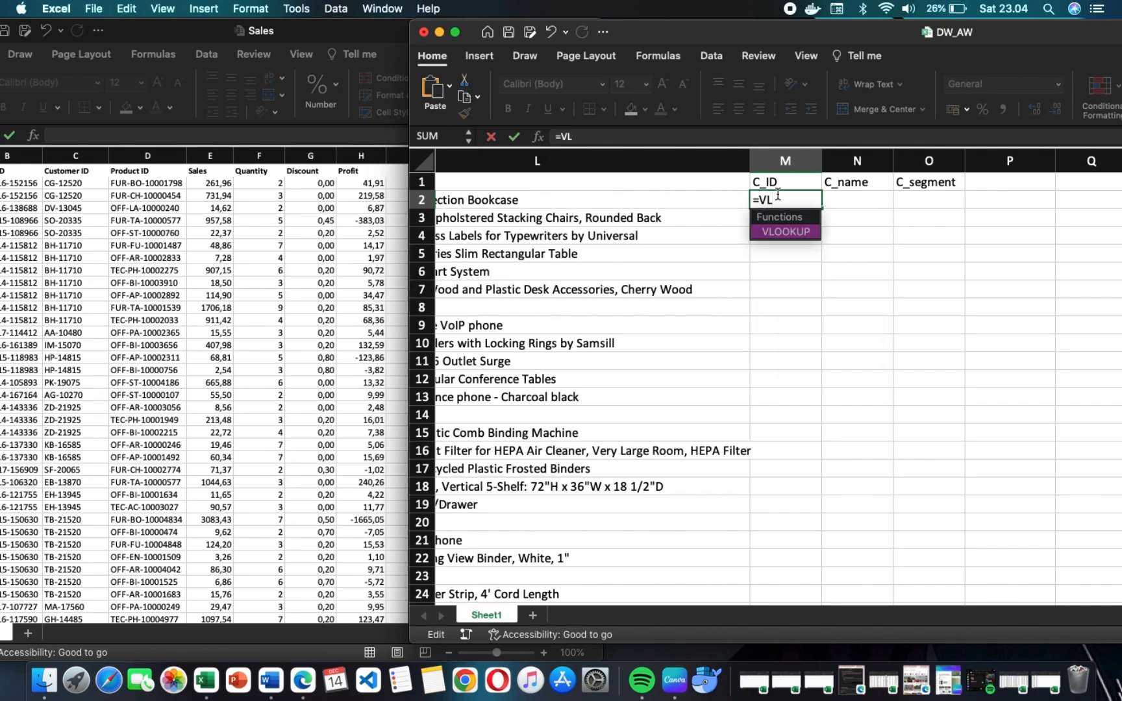
{"action": "key", "text": "Tab"}
{"action": "scroll", "coordinate": [484, 200], "scroll_direction": "left", "scroll_amount": 10}
{"action": "left_click", "coordinate": [483, 201]}
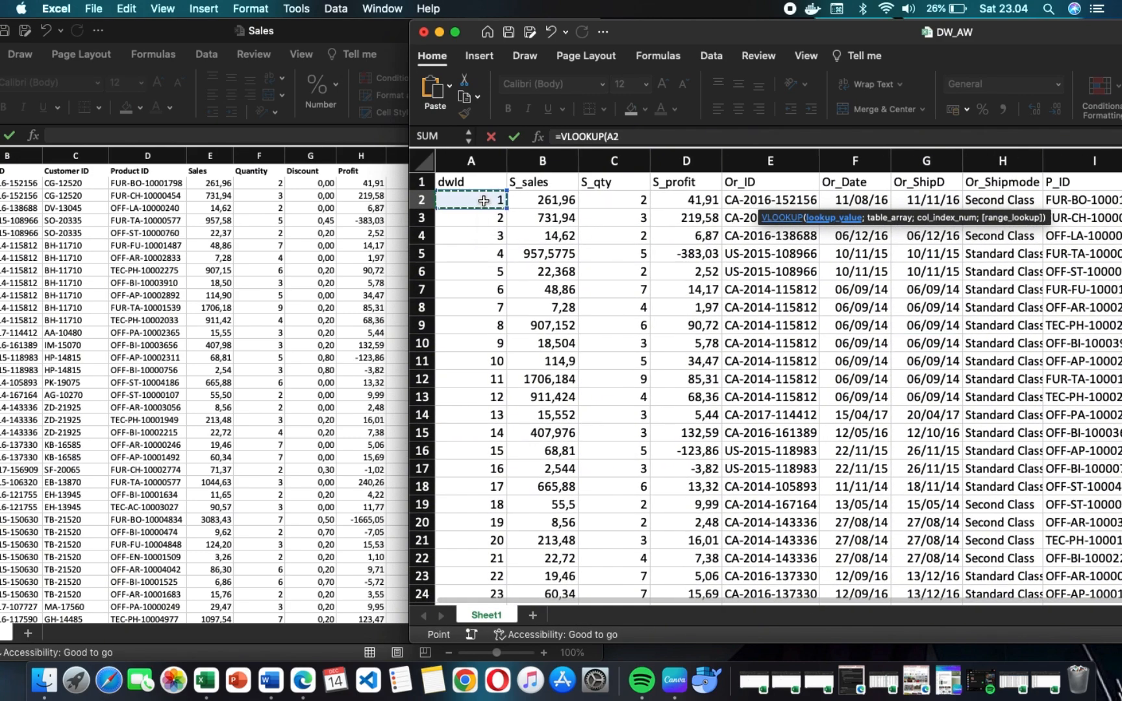
{"action": "type", "text": ";"}
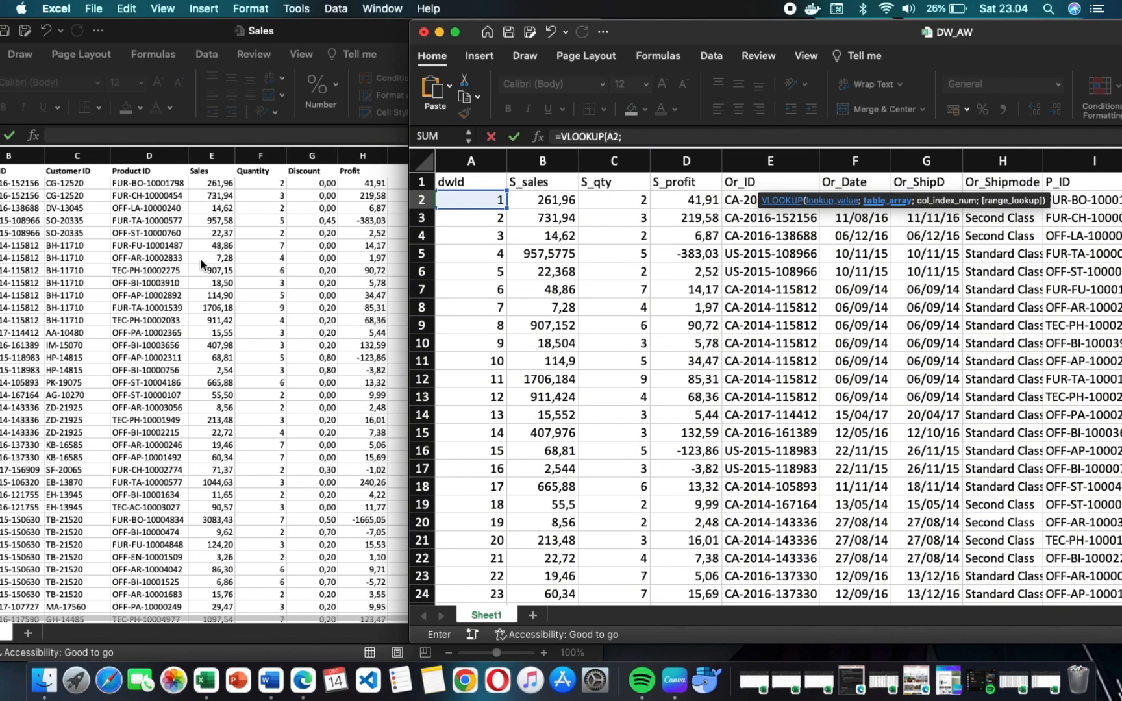
Tile the DW_AW and Sales workbooks side by side in split view.
{"action": "scroll", "coordinate": [59, 207], "scroll_direction": "right", "scroll_amount": 1}
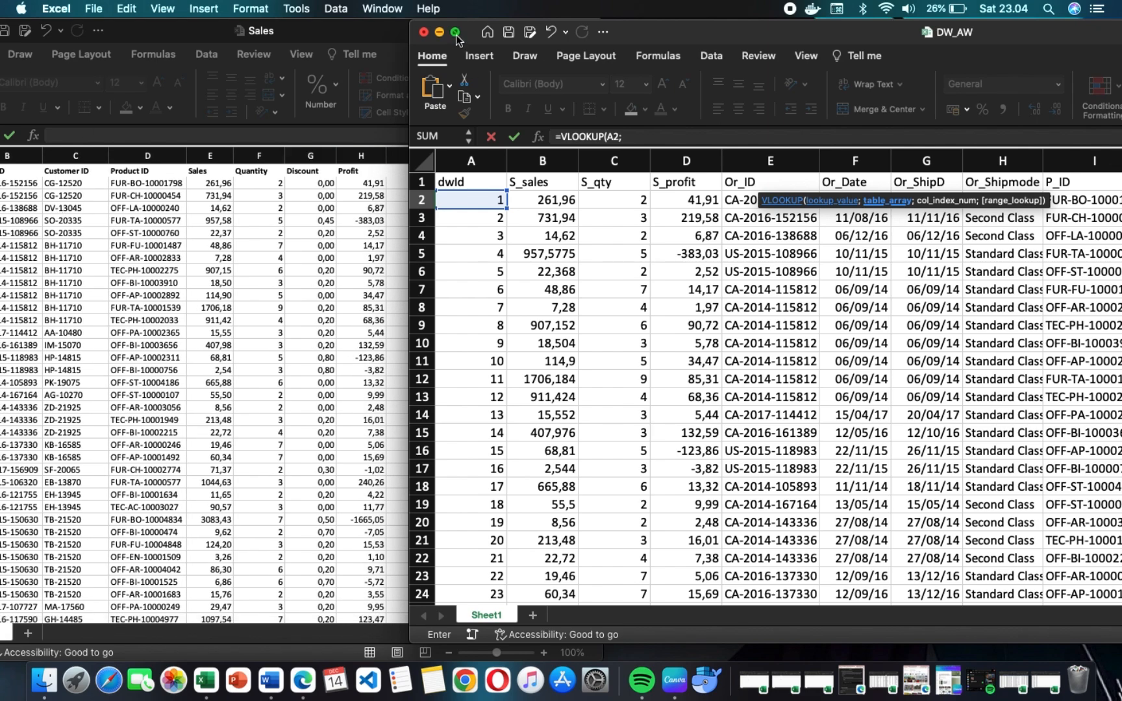
{"action": "mouse_move", "coordinate": [460, 34]}
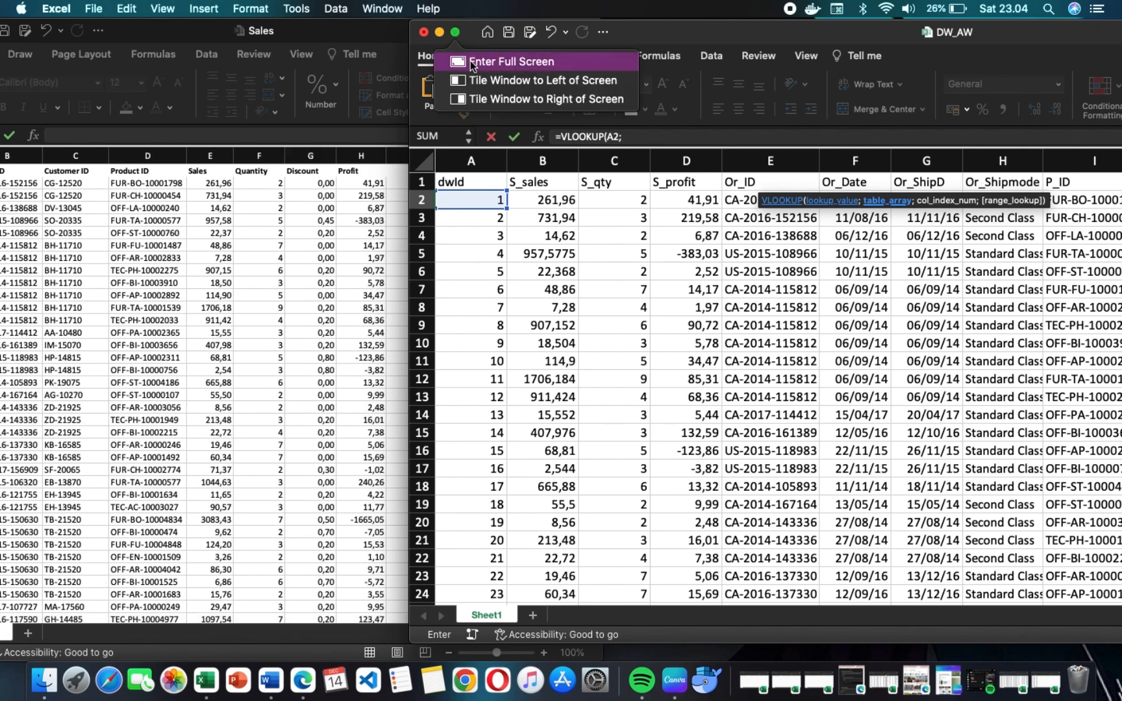
{"action": "left_click", "coordinate": [513, 80]}
{"action": "left_click", "coordinate": [1017, 475]}
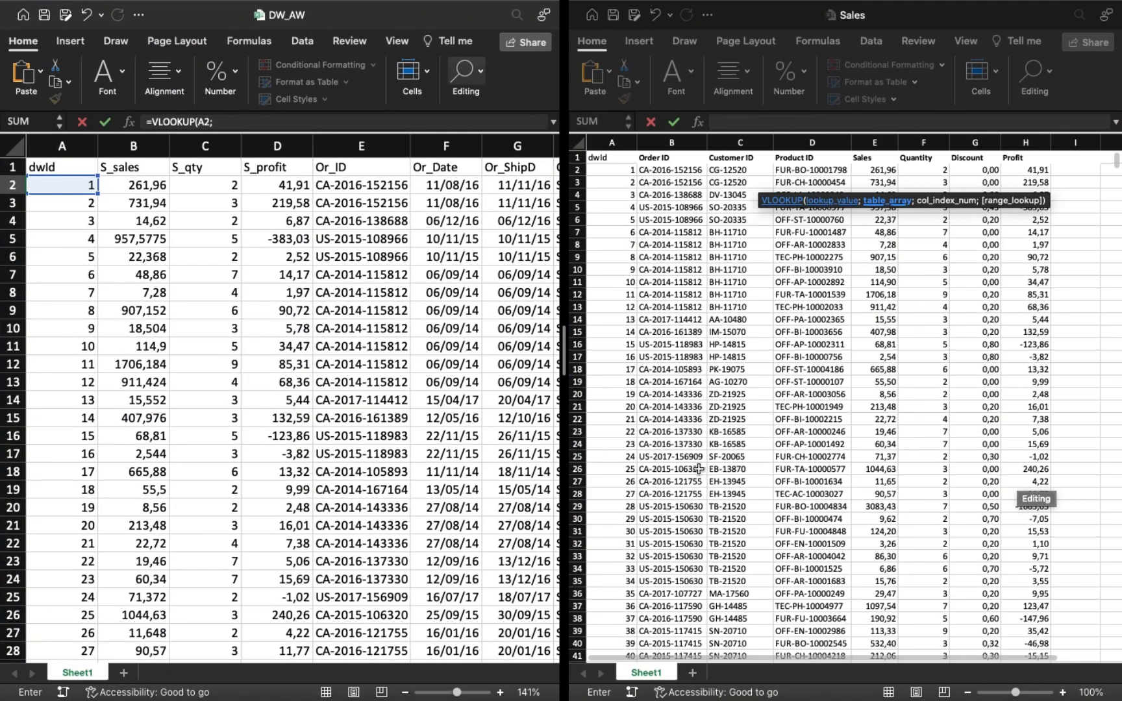
Set the table array of the M2 lookup to $A$2:$H$9995 on Sheet1 of the Sales workbook.
{"action": "scroll", "coordinate": [411, 414], "scroll_direction": "right", "scroll_amount": 10}
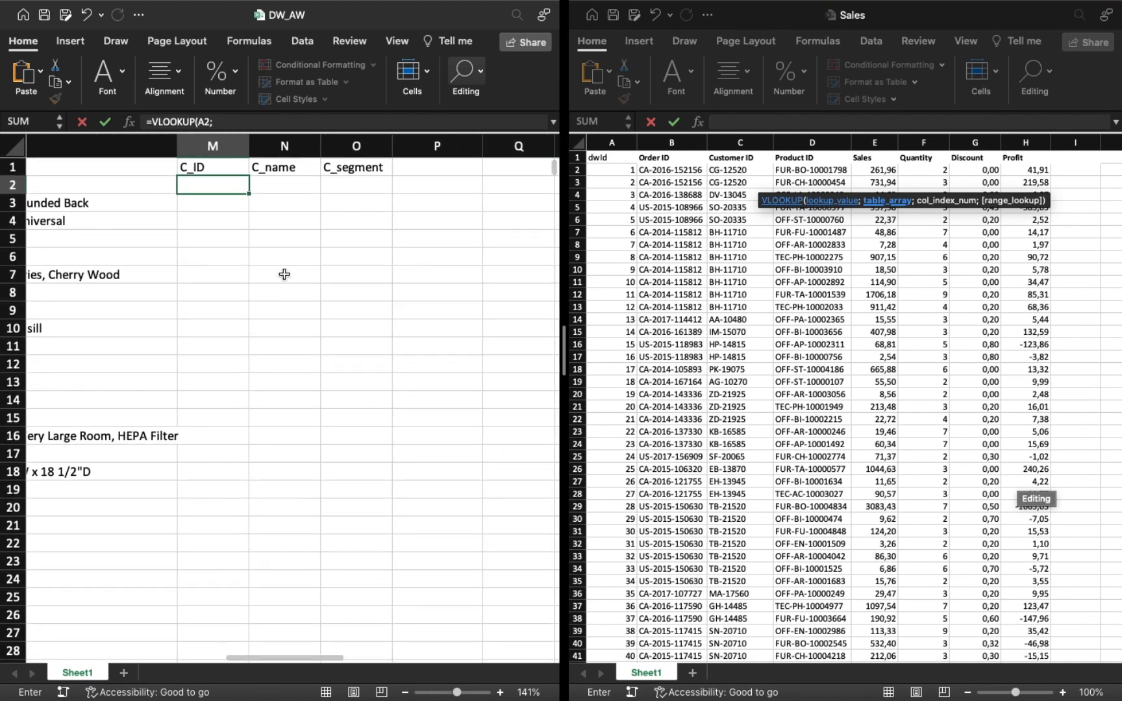
{"action": "left_click", "coordinate": [215, 122]}
{"action": "left_click", "coordinate": [609, 170]}
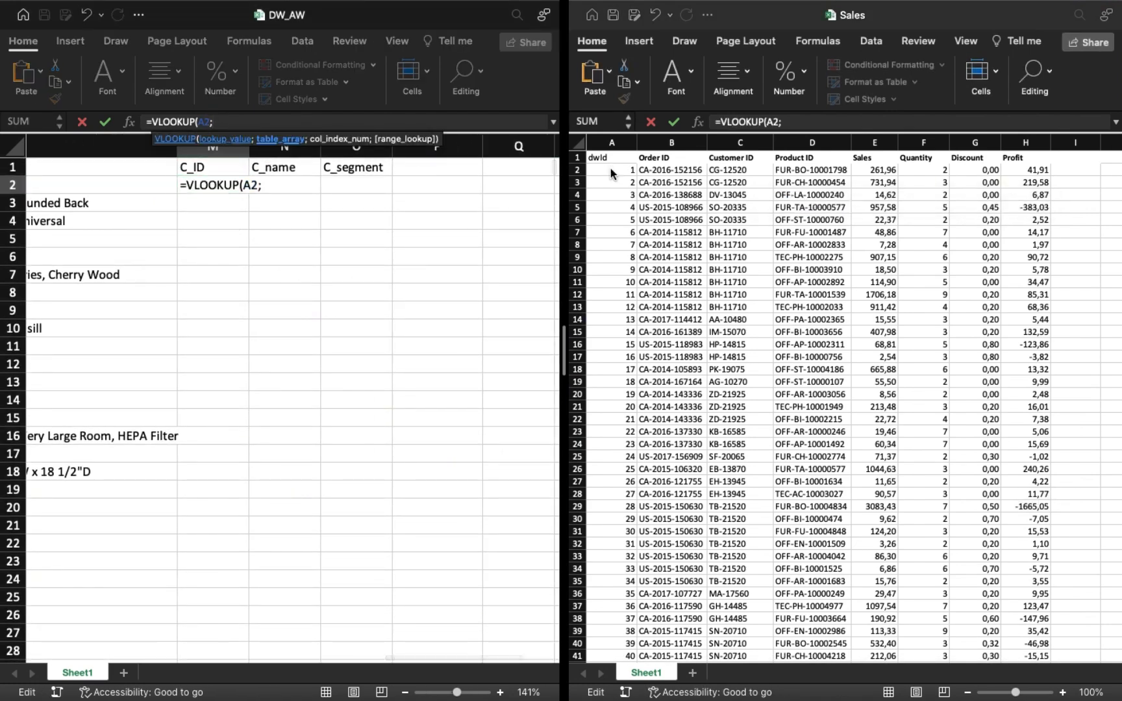
{"action": "left_click", "coordinate": [601, 169]}
{"action": "left_click_drag", "start_coordinate": [601, 168], "coordinate": [1026, 170]}
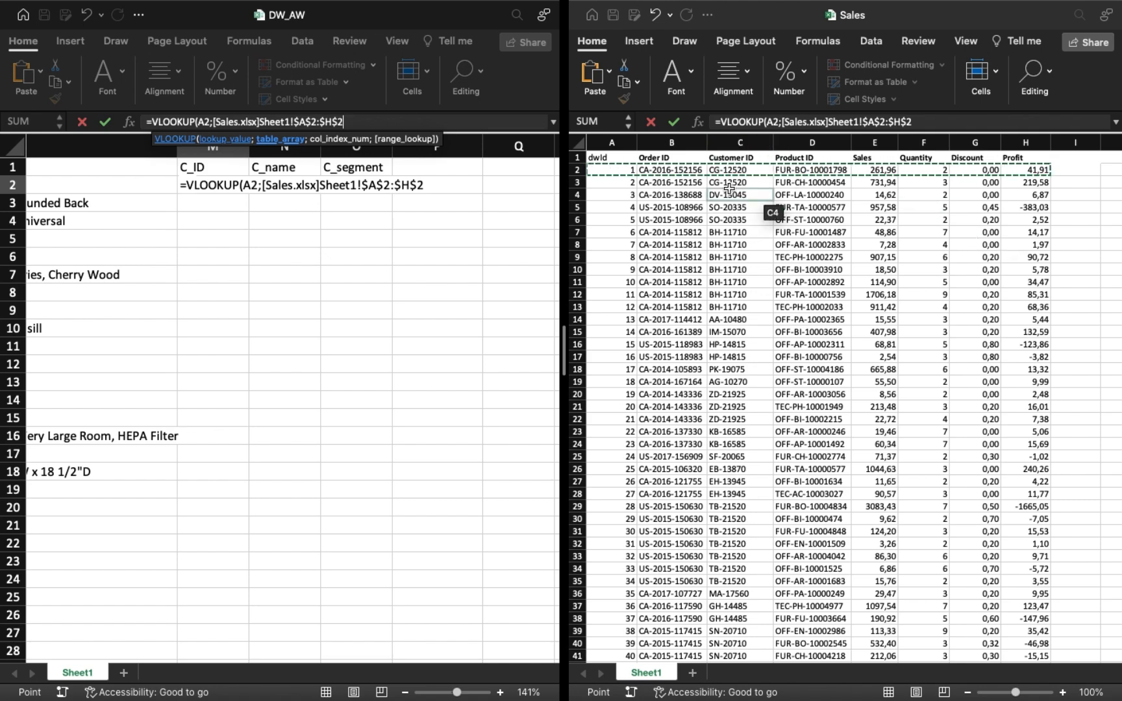
{"action": "key", "text": "ctrl+shift+Down"}
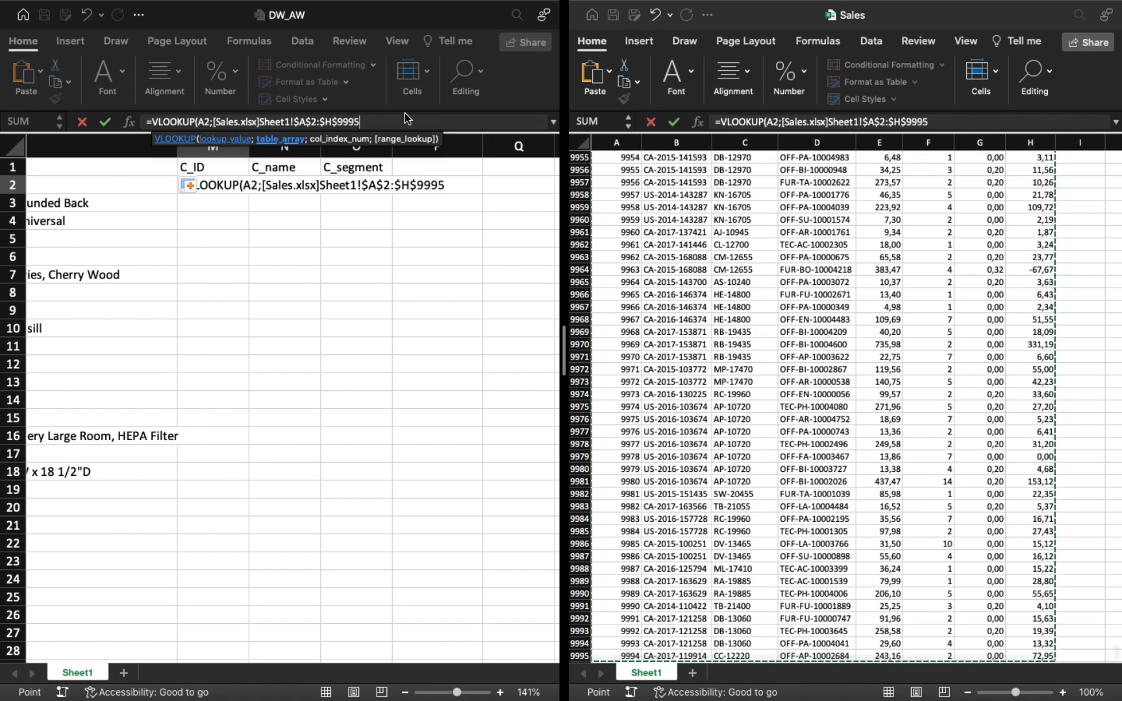
Complete the M2 lookup with column index 3 and range lookup TRUE, and fill it down the C_ID column.
{"action": "type", "text": ";3"}
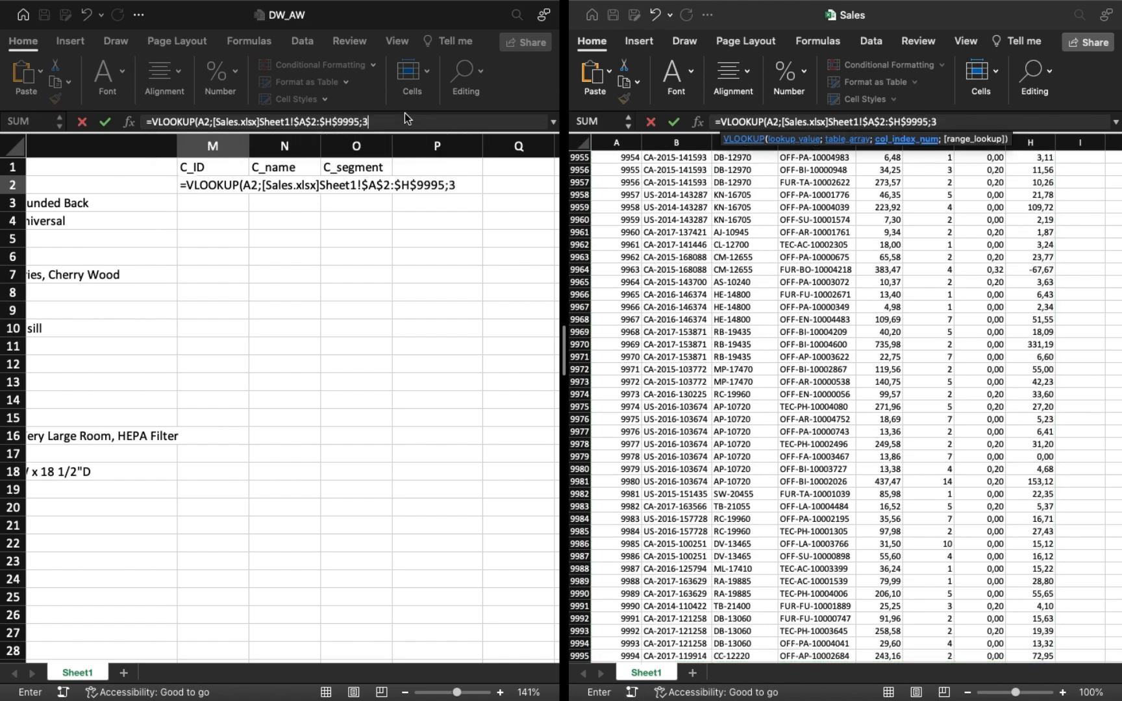
{"action": "type", "text": ";true)"}
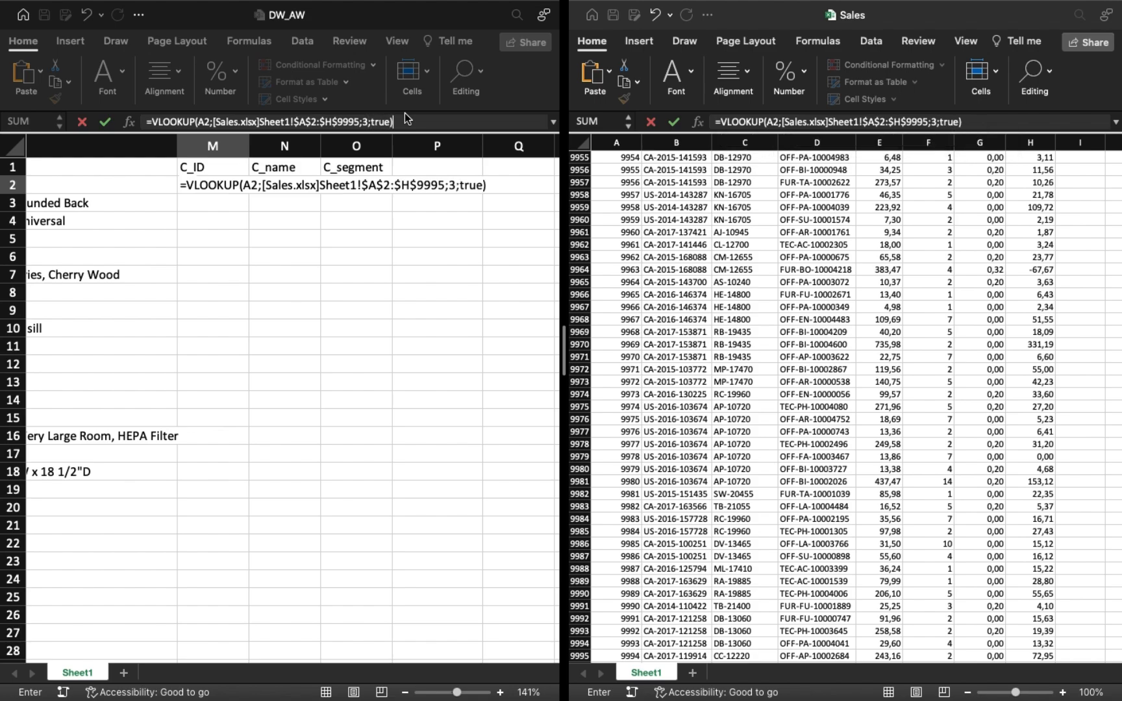
{"action": "key", "text": "Return"}
{"action": "key", "text": "Up"}
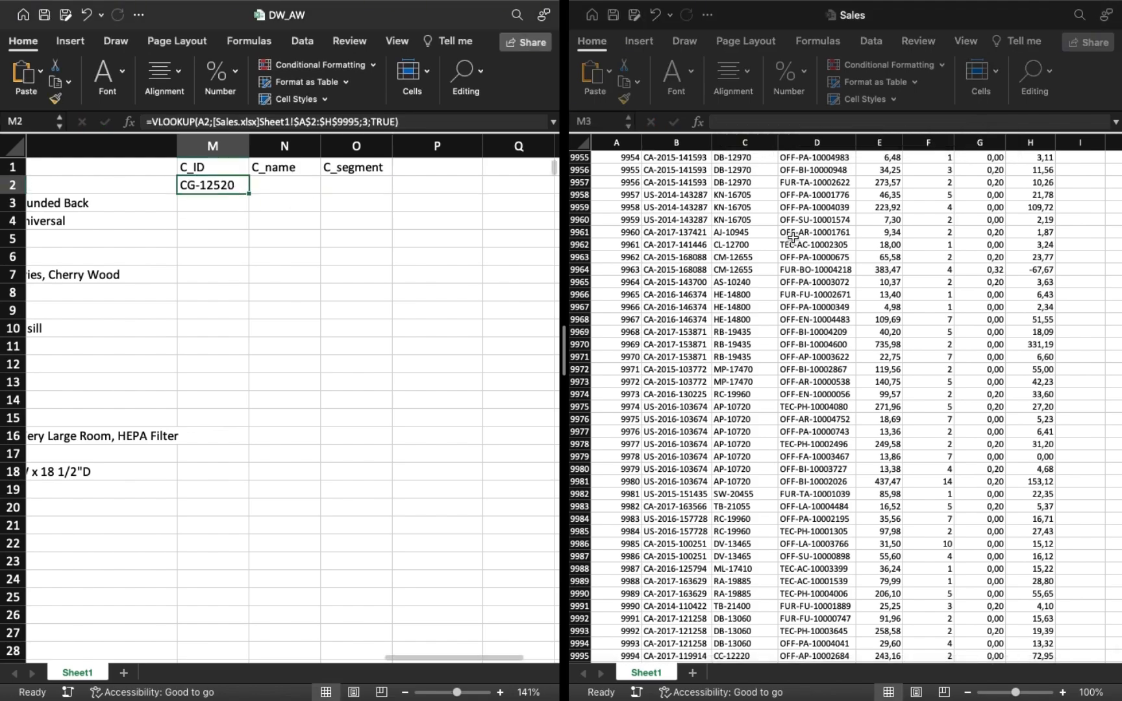
{"action": "scroll", "coordinate": [820, 274], "scroll_direction": "up", "scroll_amount": 20}
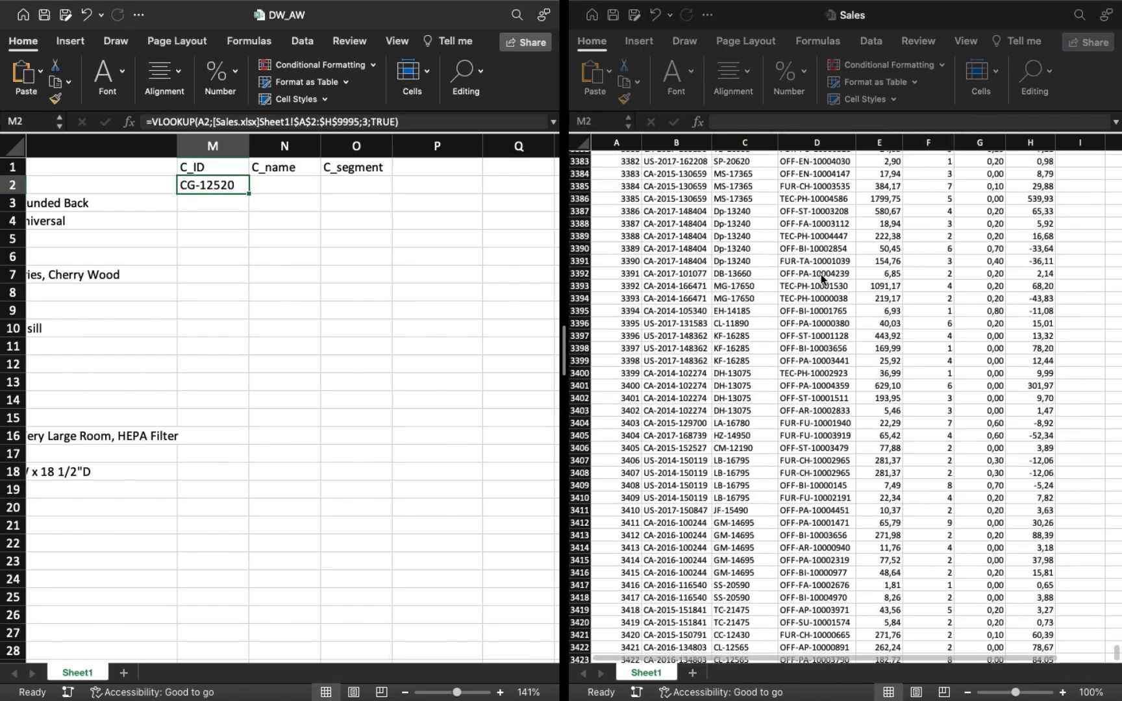
{"action": "double_click", "coordinate": [247, 194]}
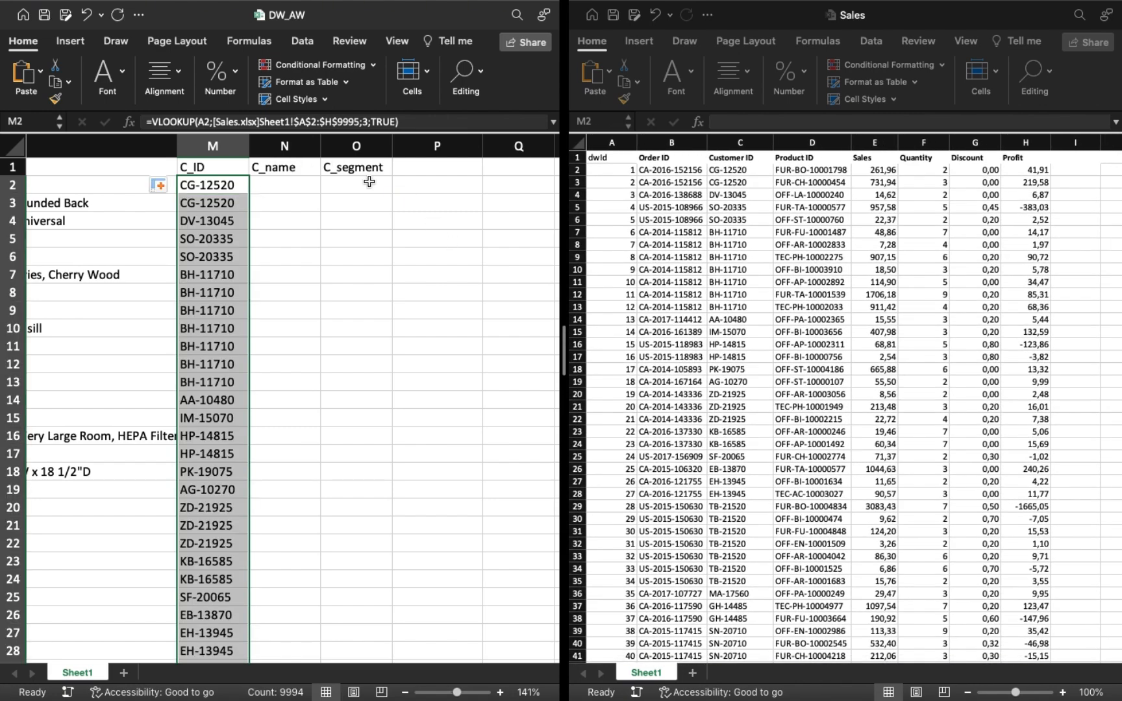
Replace the Sales workbook with the Customer workbook and tile it side by side with DW_AW.
{"action": "left_click", "coordinate": [279, 189]}
{"action": "mouse_move", "coordinate": [620, 35]}
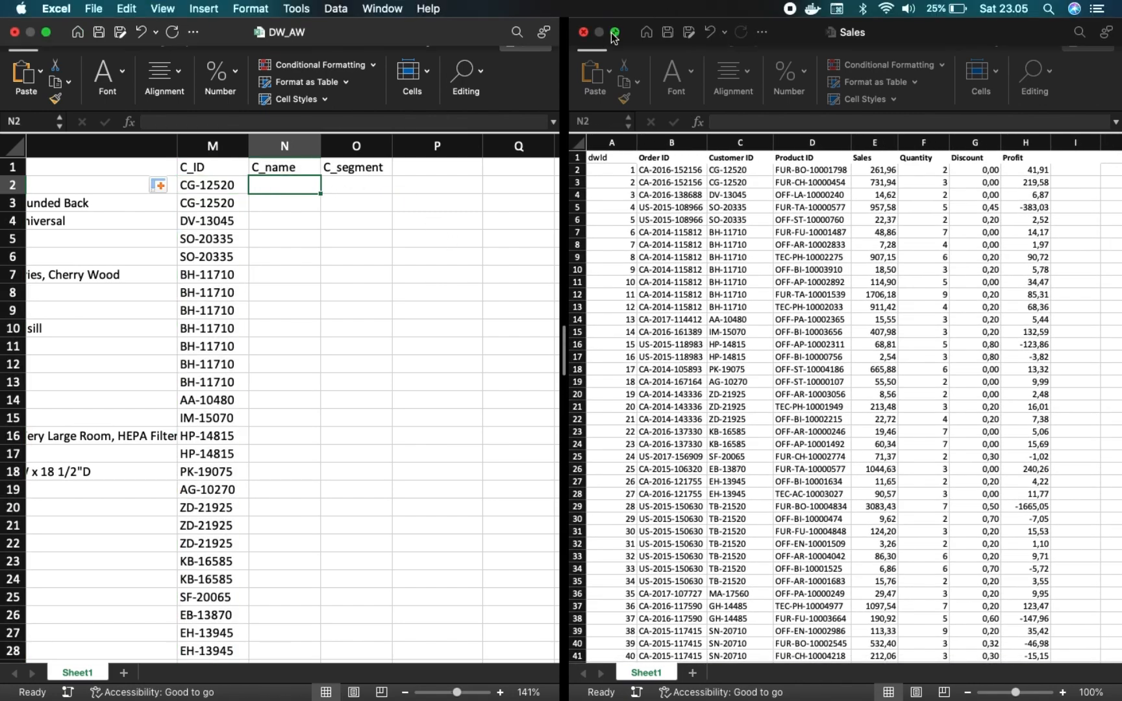
{"action": "left_click", "coordinate": [46, 33]}
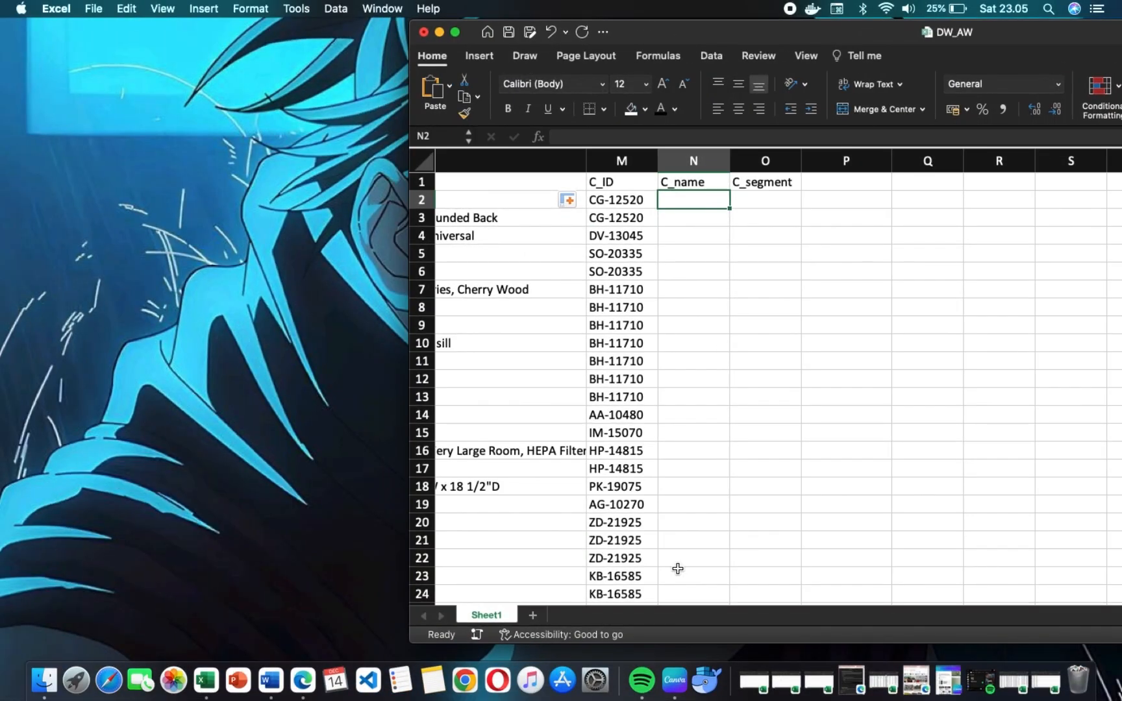
{"action": "left_click", "coordinate": [1059, 662]}
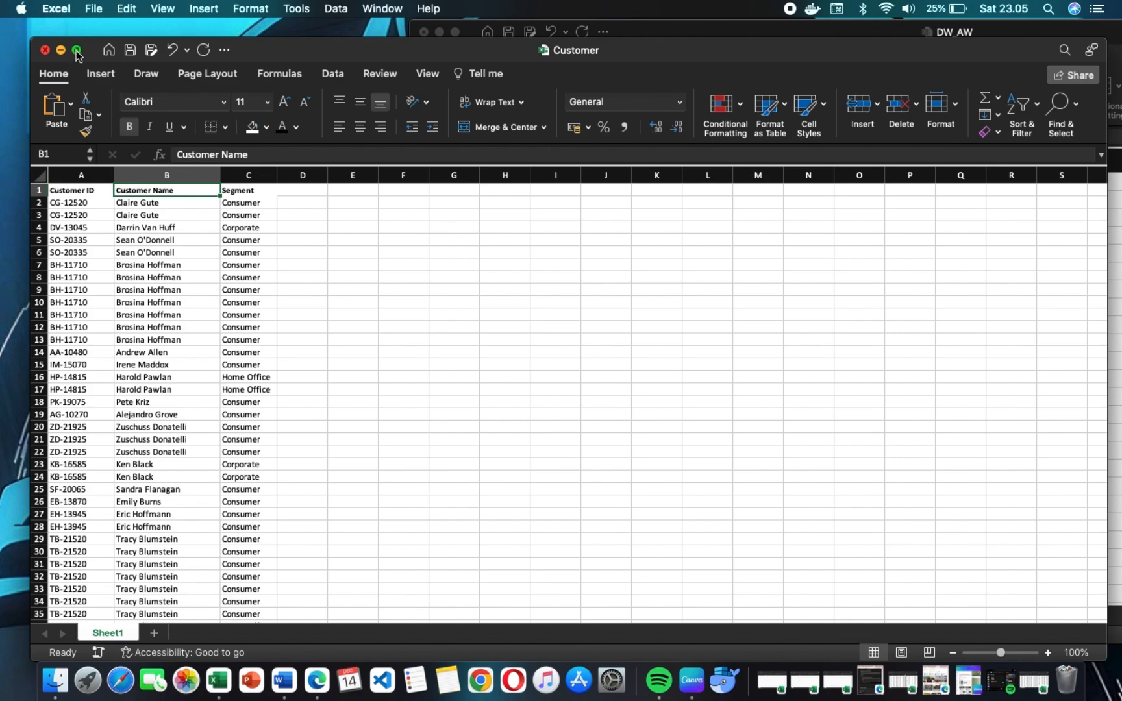
{"action": "mouse_move", "coordinate": [81, 52]}
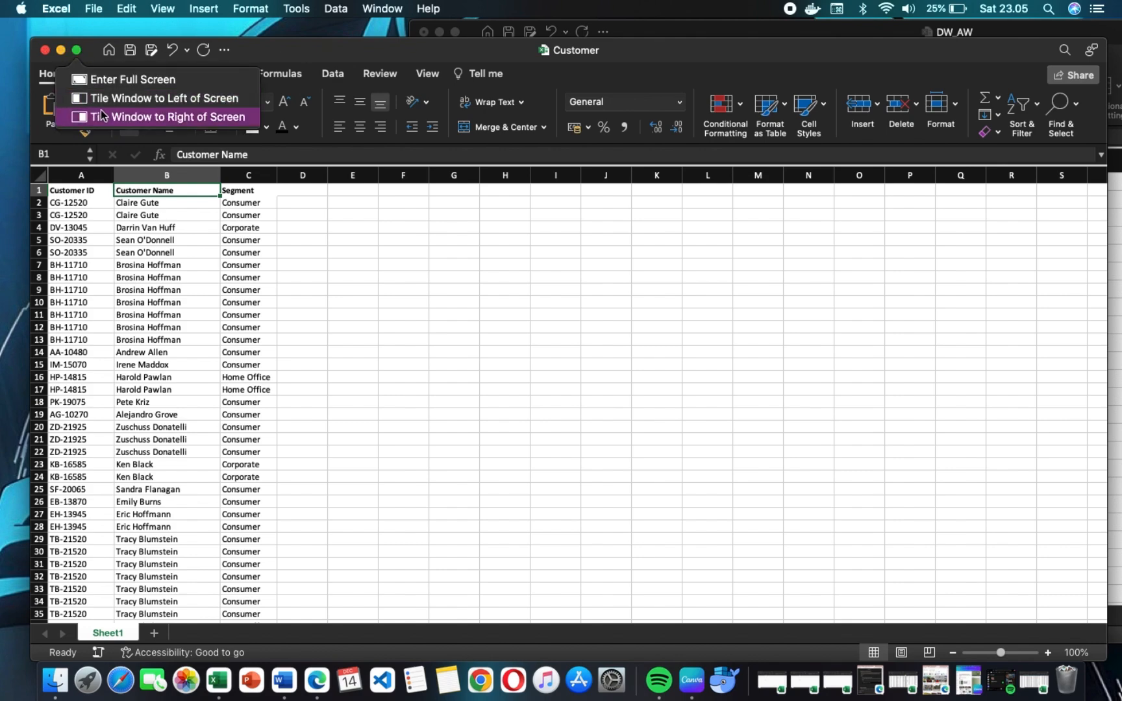
{"action": "left_click", "coordinate": [96, 91]}
{"action": "left_click", "coordinate": [852, 330]}
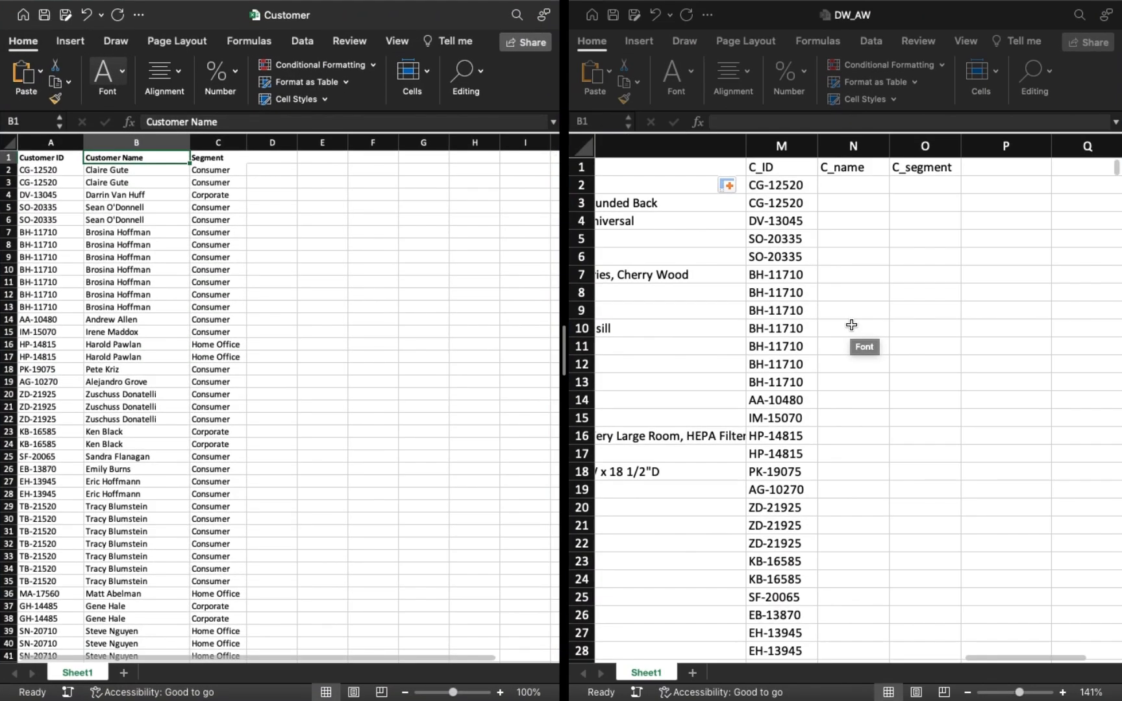
Begin a VLOOKUP in N2 under C_name that uses the customer ID in M2 as its lookup value.
{"action": "left_click", "coordinate": [840, 186]}
{"action": "type", "text": "="}
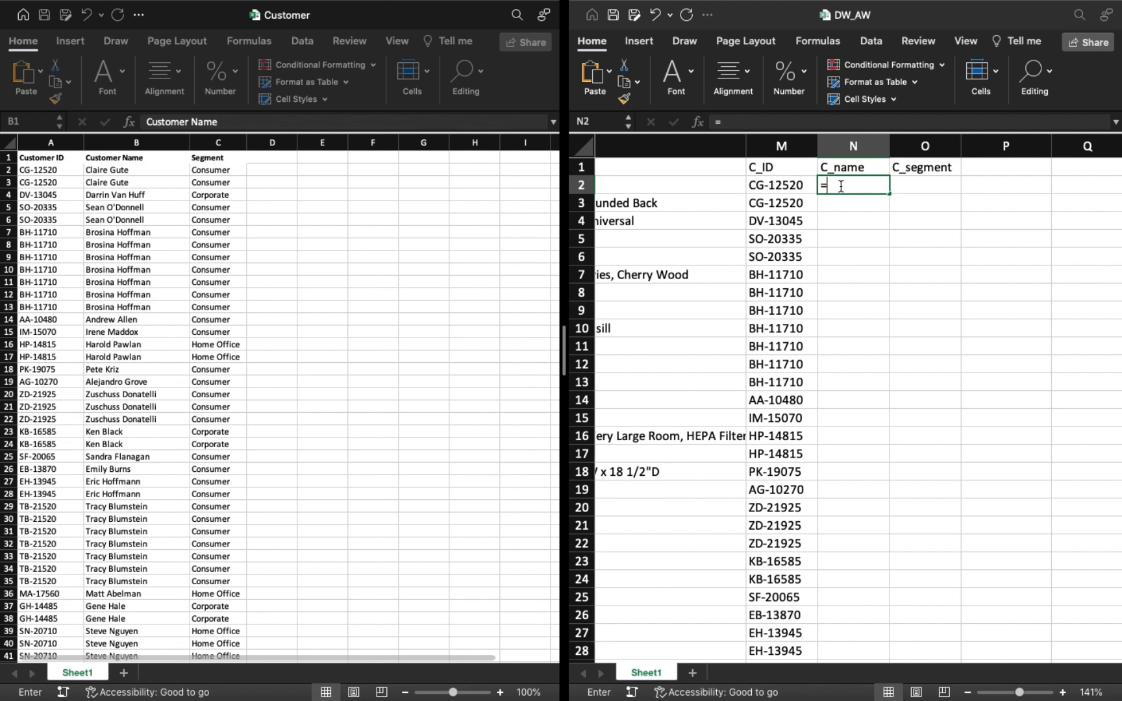
{"action": "type", "text": "vlo"}
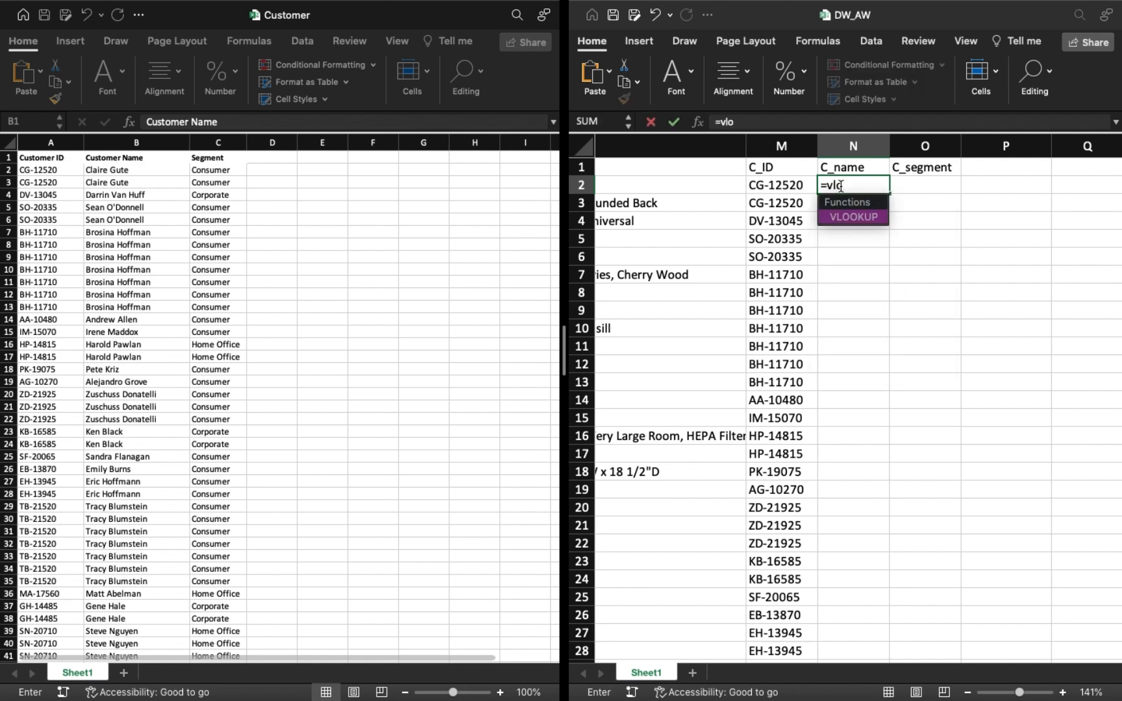
{"action": "key", "text": "Tab"}
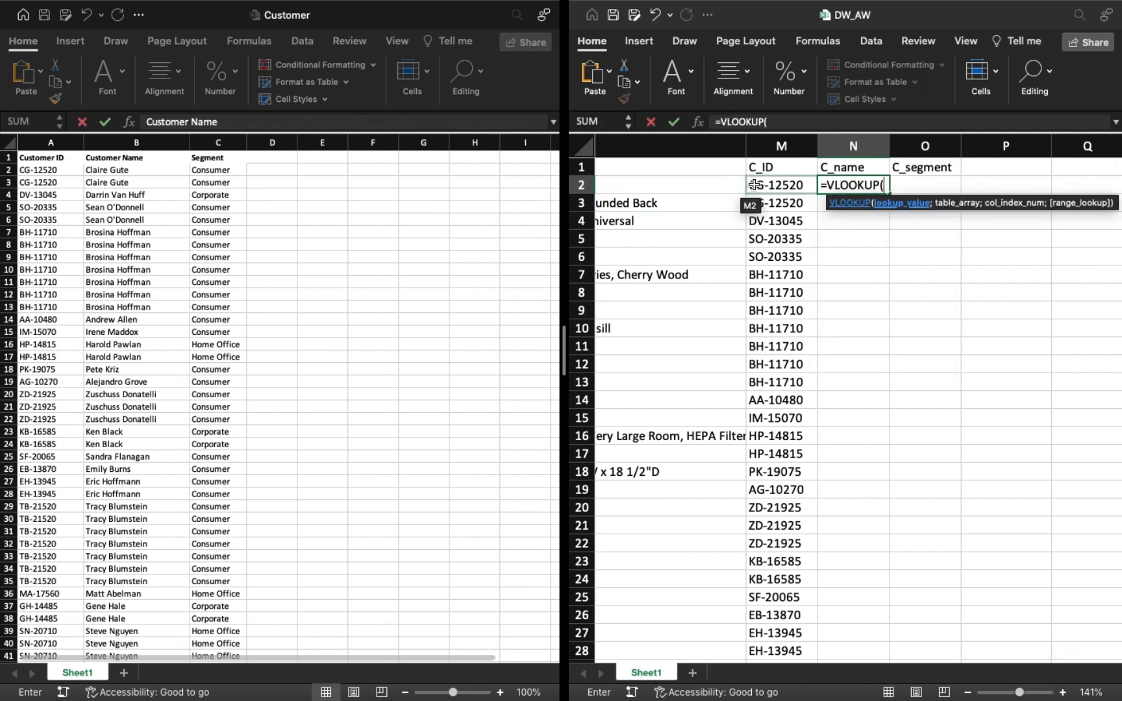
{"action": "left_click", "coordinate": [755, 185]}
{"action": "type", "text": ";"}
Set the table array of the N2 lookup to $A$2:$C$9995 on Sheet1 of the Customer workbook.
{"action": "left_click", "coordinate": [46, 170]}
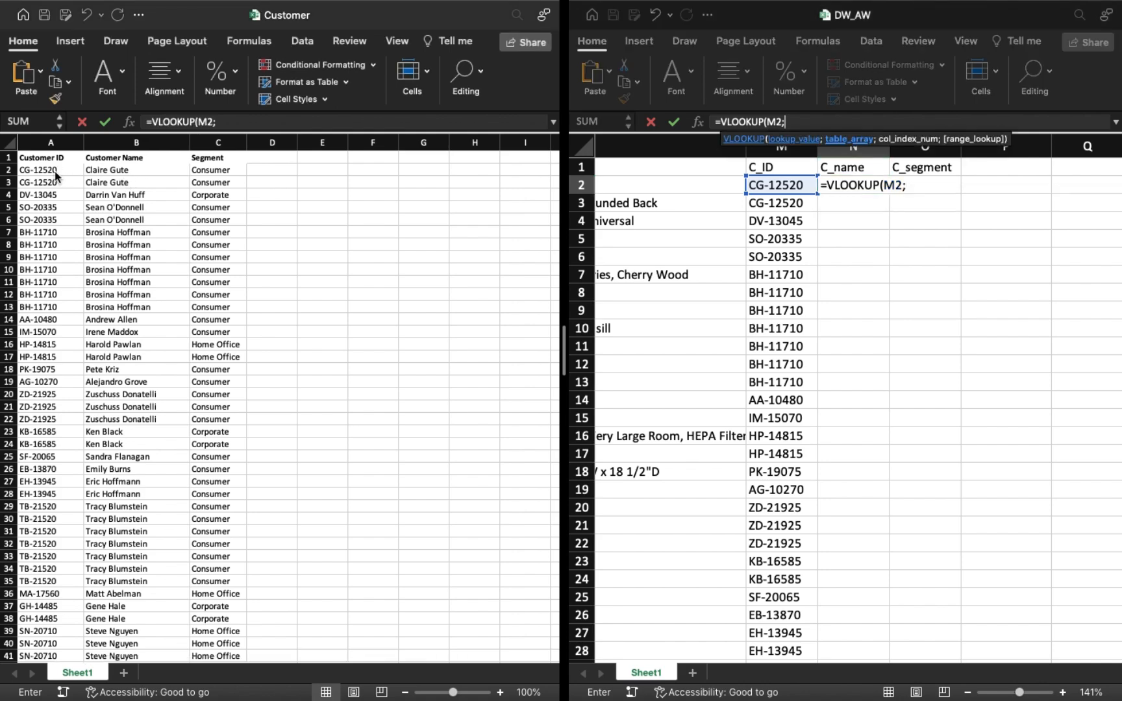
{"action": "key", "text": "shift+Right"}
{"action": "key", "text": "shift+Right"}
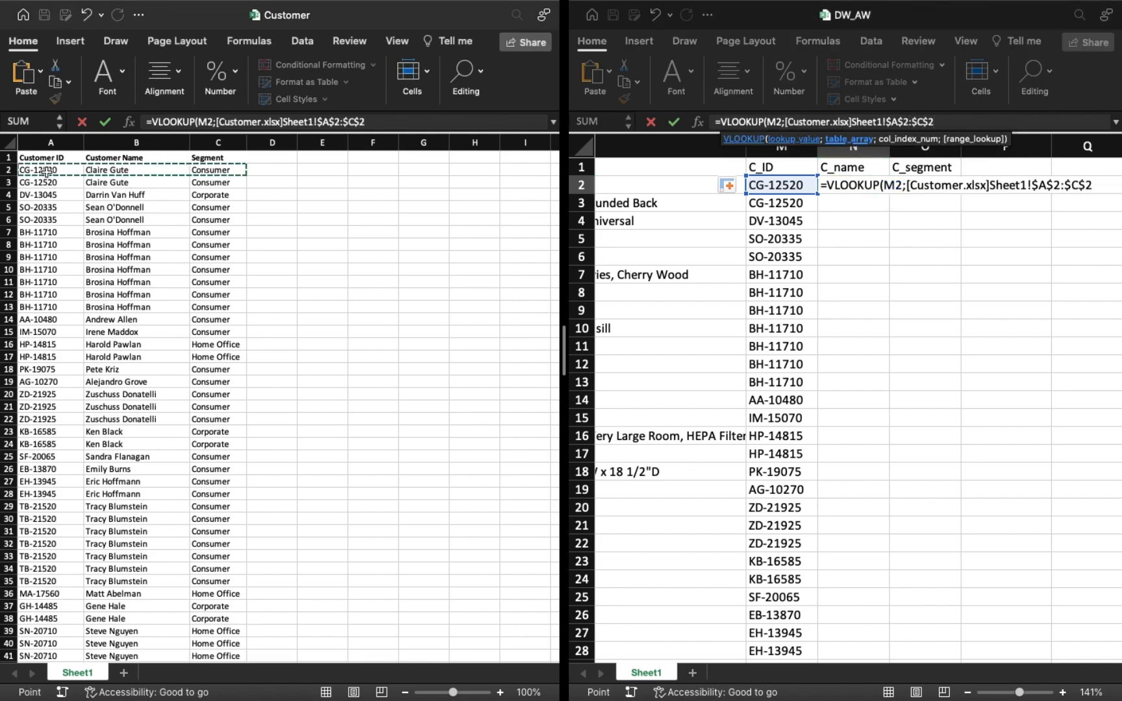
{"action": "key", "text": "super+shift+Down"}
Complete the N2 lookup with column index 2 and range lookup TRUE.
{"action": "type", "text": ";2"}
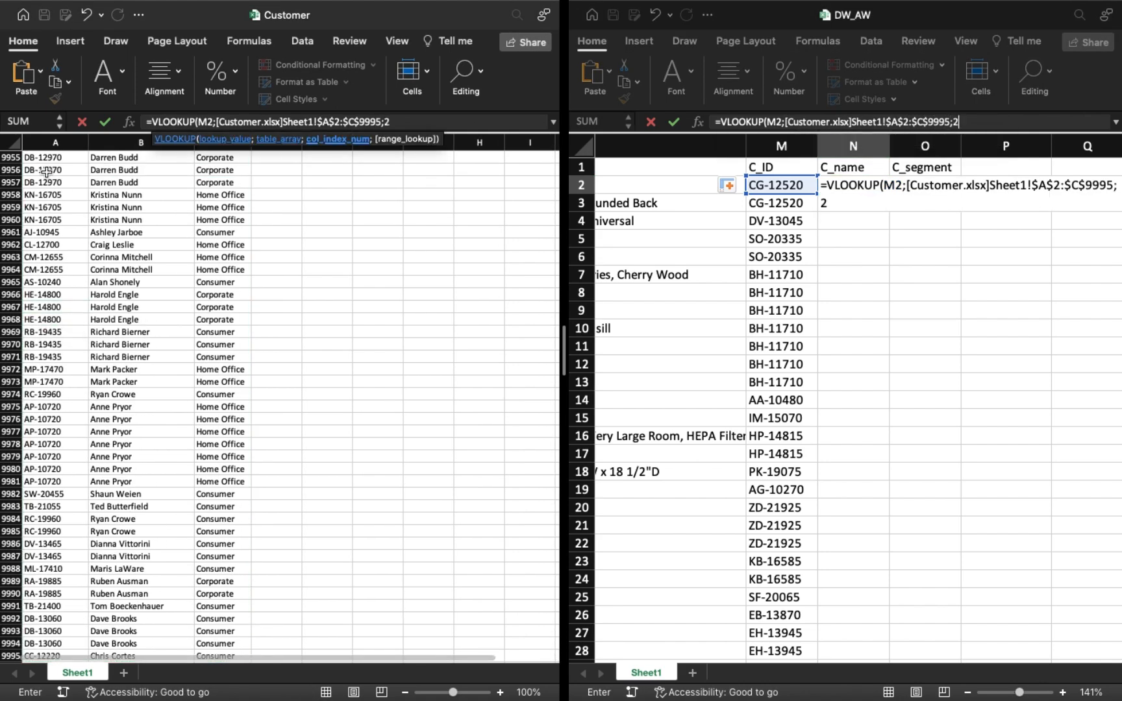
{"action": "type", "text": ";true"}
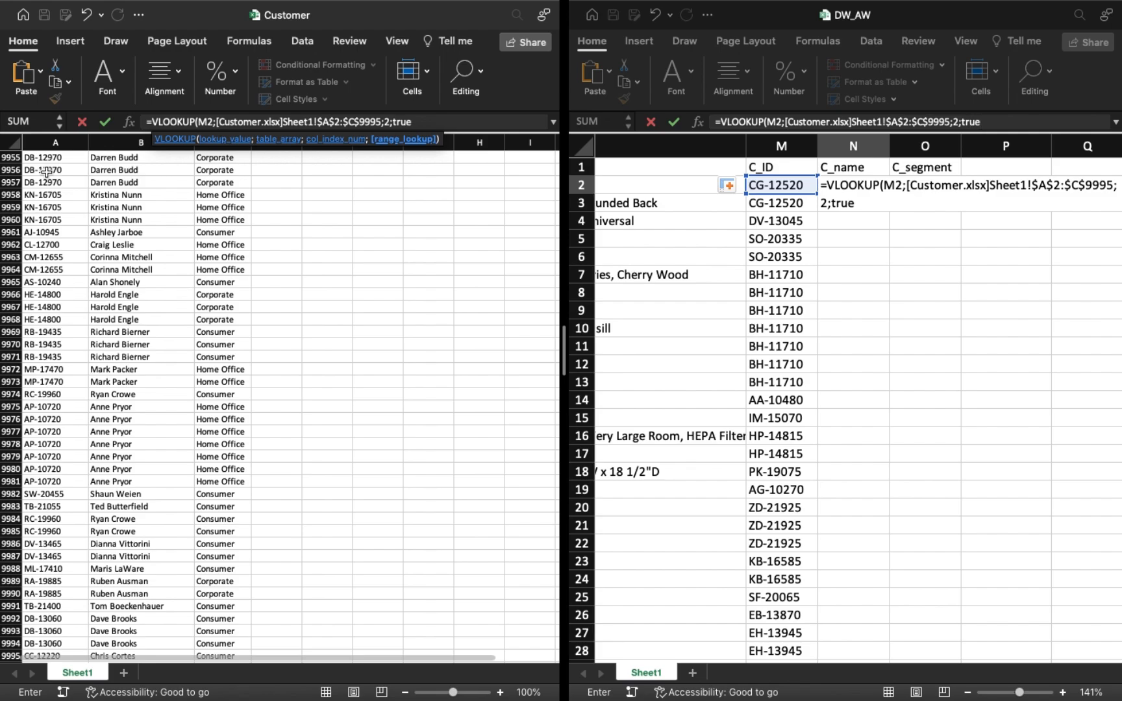
{"action": "type", "text": ")"}
{"action": "key", "text": "Return"}
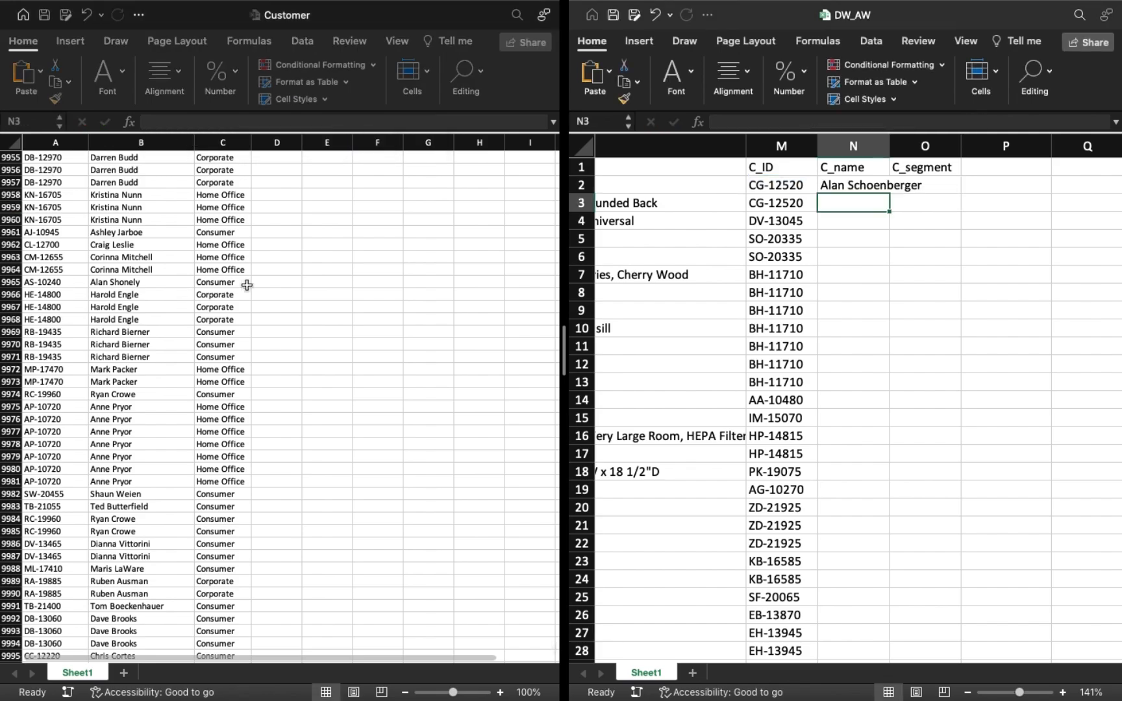
{"action": "scroll", "coordinate": [247, 285], "scroll_direction": "up", "scroll_amount": 20}
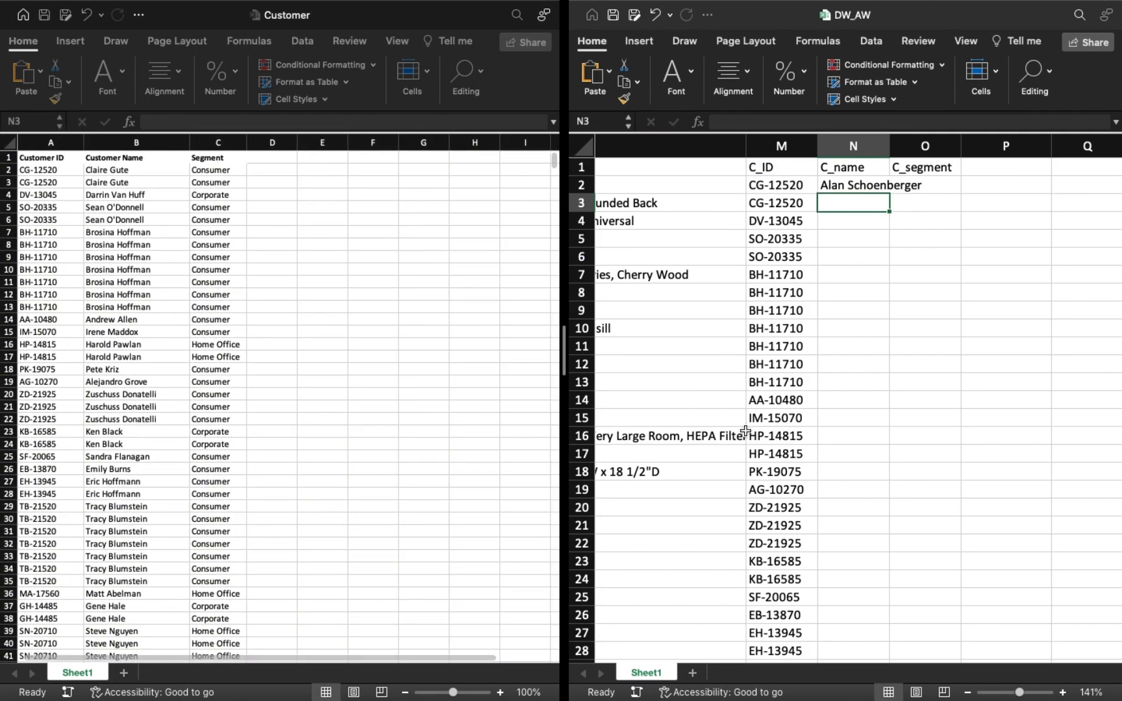
Change the range lookup argument of the VLOOKUP in N2 to FALSE for an exact match.
{"action": "left_click", "coordinate": [864, 185]}
{"action": "left_click", "coordinate": [985, 124]}
{"action": "key", "text": "BackSpace"}
{"action": "key", "text": "BackSpace"}
{"action": "key", "text": "BackSpace"}
{"action": "key", "text": "BackSpace"}
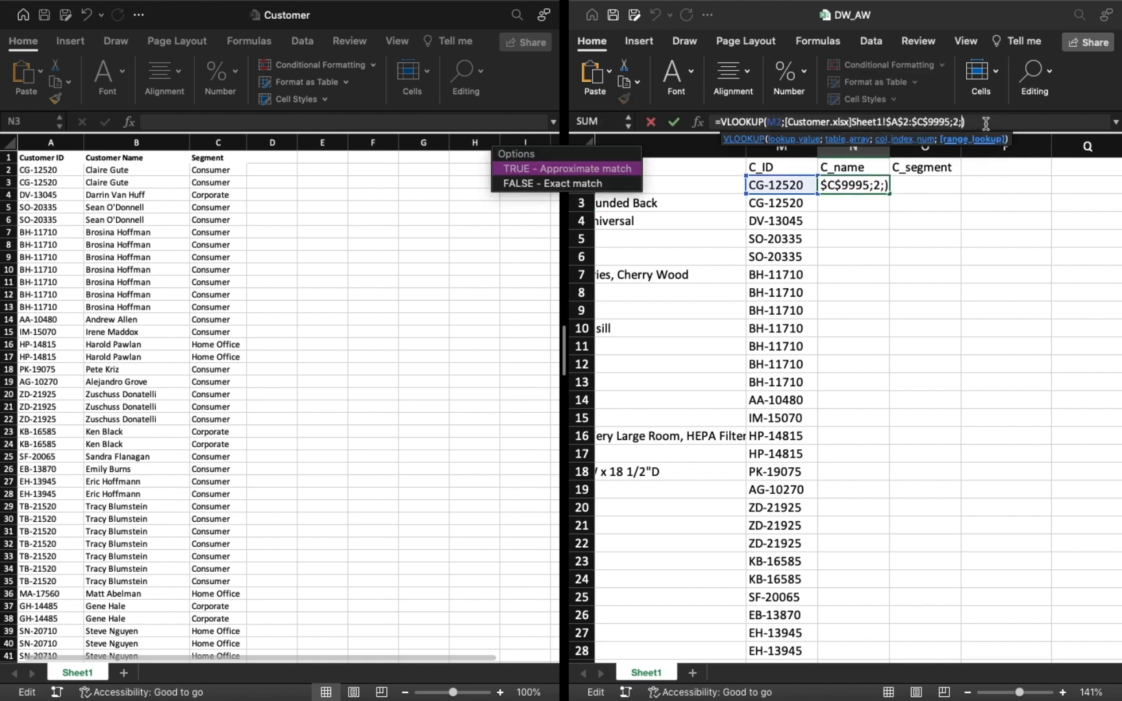
{"action": "key", "text": "Down"}
{"action": "key", "text": "Tab"}
{"action": "key", "text": "Return"}
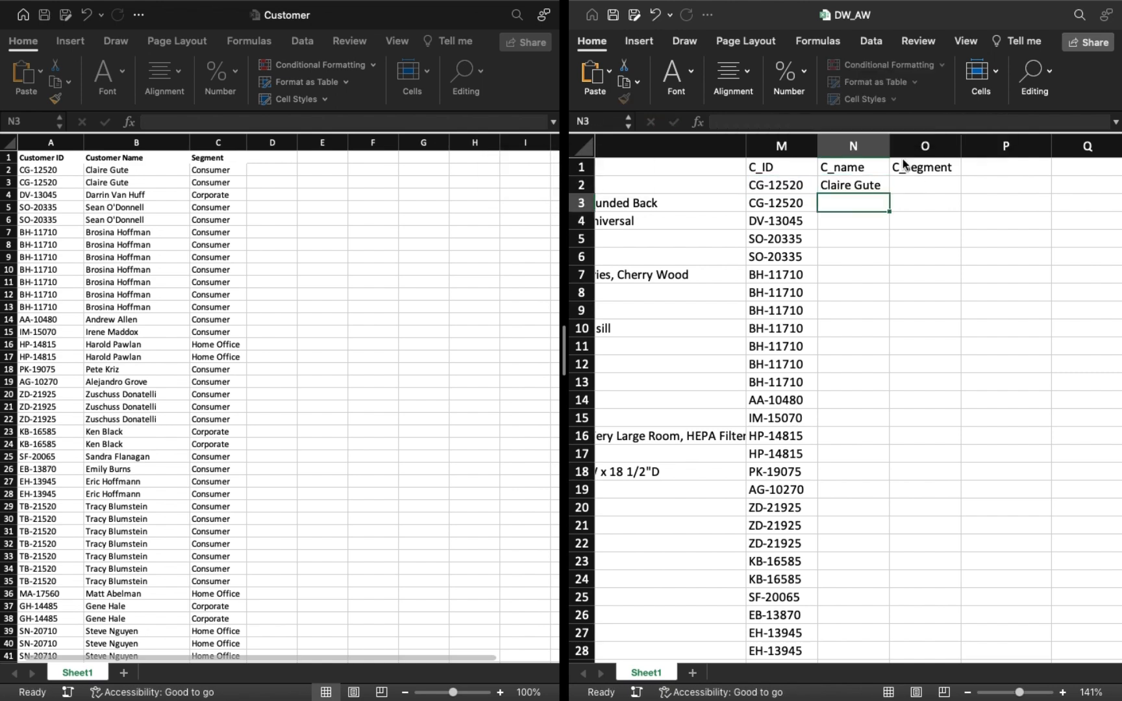
Fill the N2 lookup down the whole C_name column and widen column N to fit the full names.
{"action": "left_click", "coordinate": [865, 187]}
{"action": "left_click", "coordinate": [892, 197]}
{"action": "left_click", "coordinate": [882, 186]}
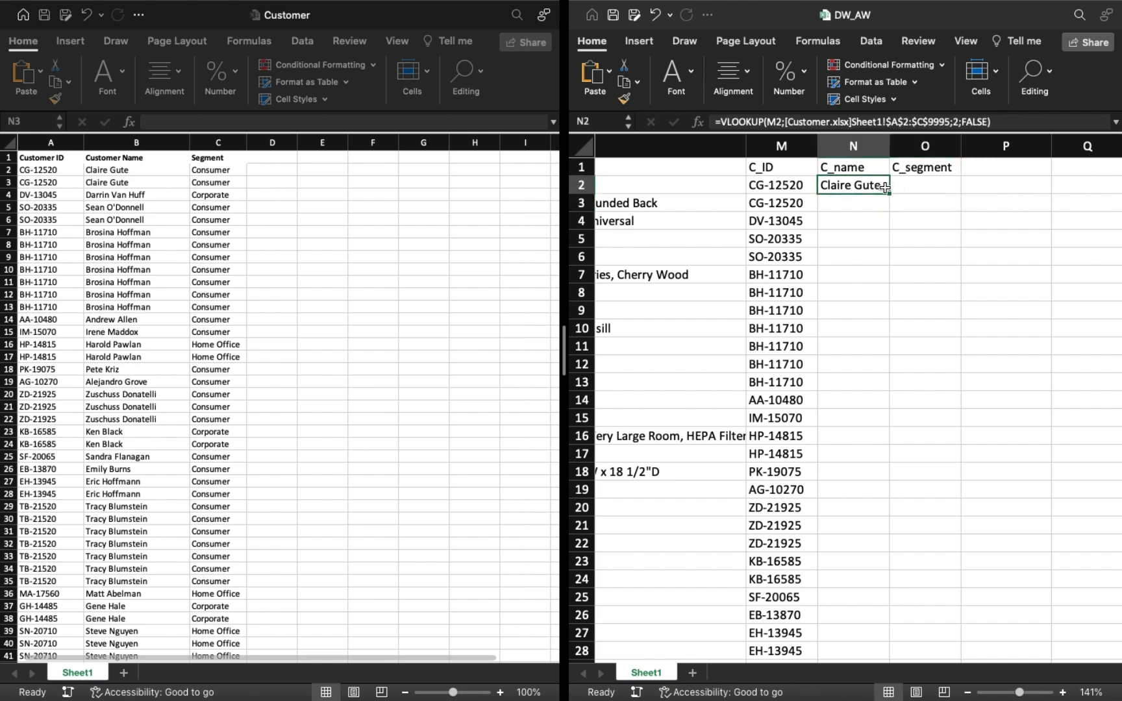
{"action": "double_click", "coordinate": [890, 193]}
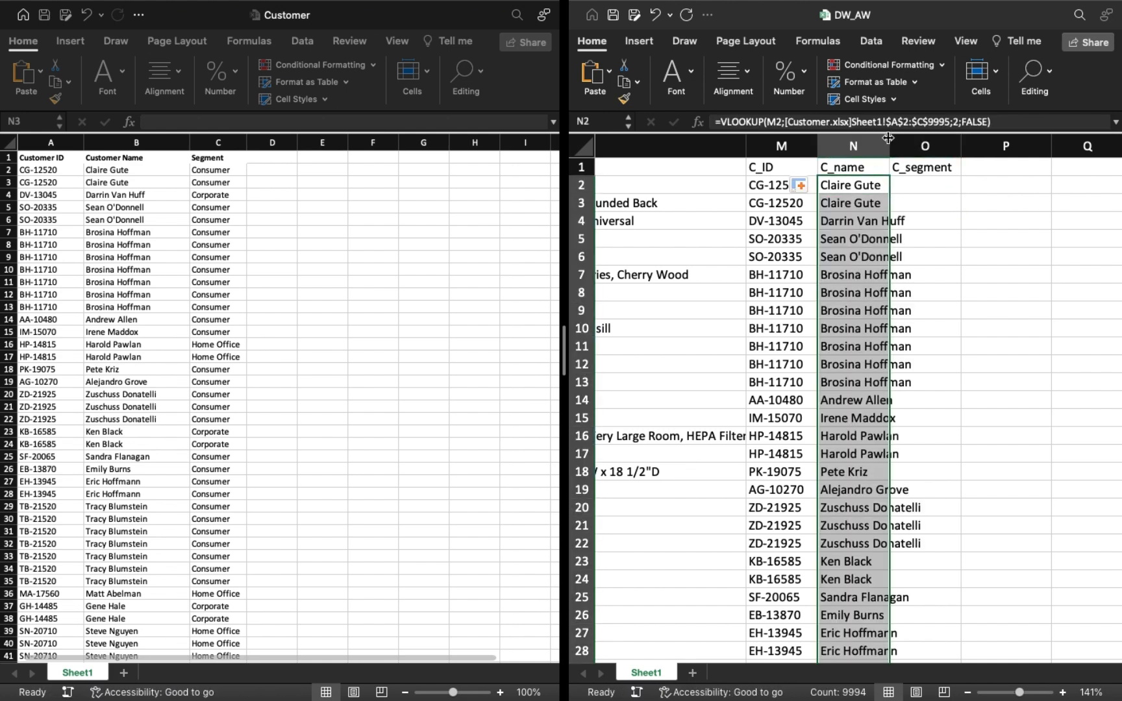
{"action": "left_click_drag", "start_coordinate": [888, 138], "coordinate": [934, 139]}
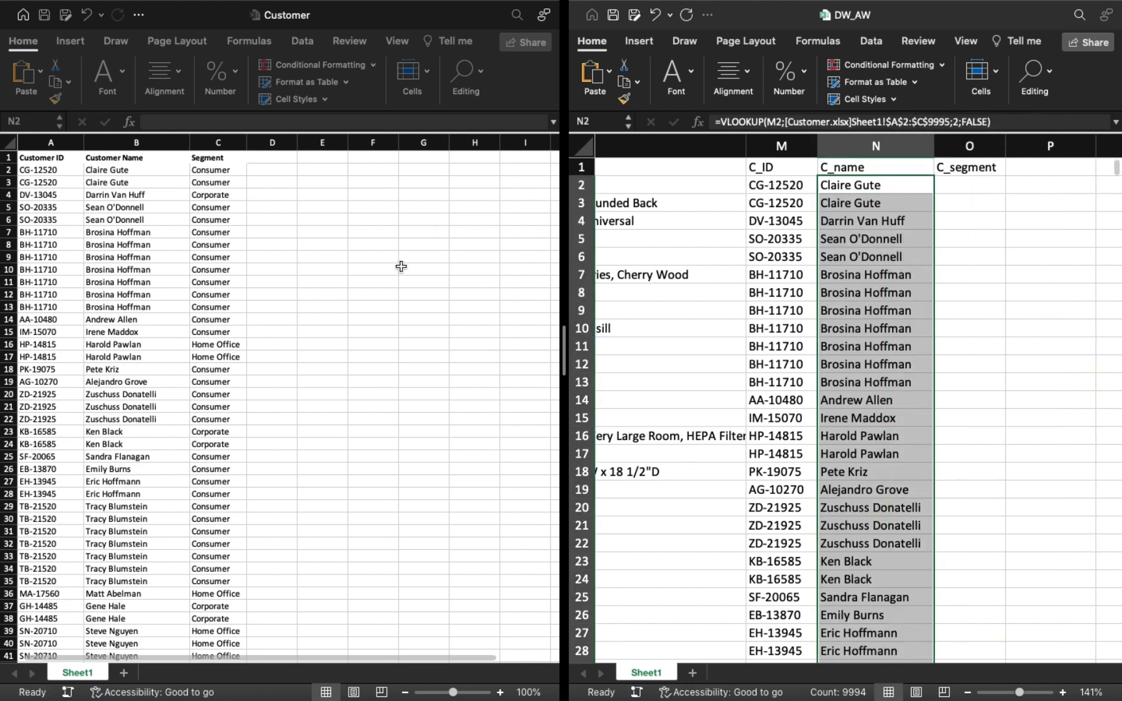
{"action": "scroll", "coordinate": [844, 389], "scroll_direction": "down", "scroll_amount": 5}
{"action": "scroll", "coordinate": [844, 389], "scroll_direction": "up", "scroll_amount": 5}
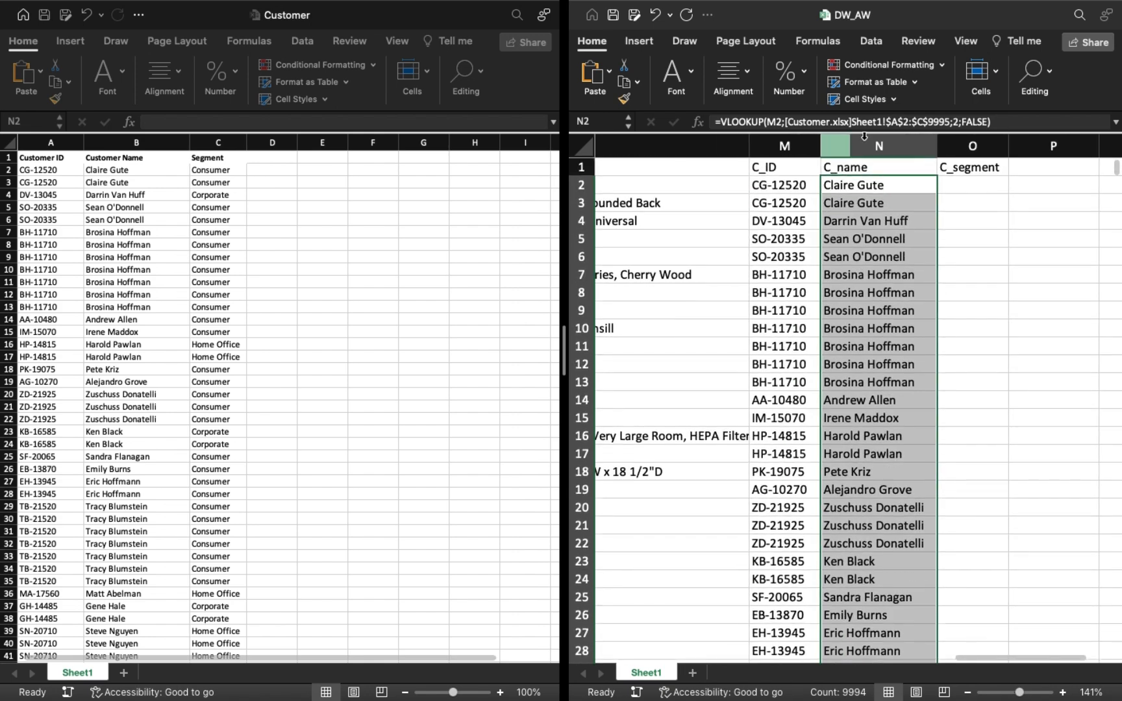
Copy the N2 lookup formula into O2 under C_segment and set its column index to 3.
{"action": "left_click", "coordinate": [863, 122]}
{"action": "triple_click", "coordinate": [863, 122]}
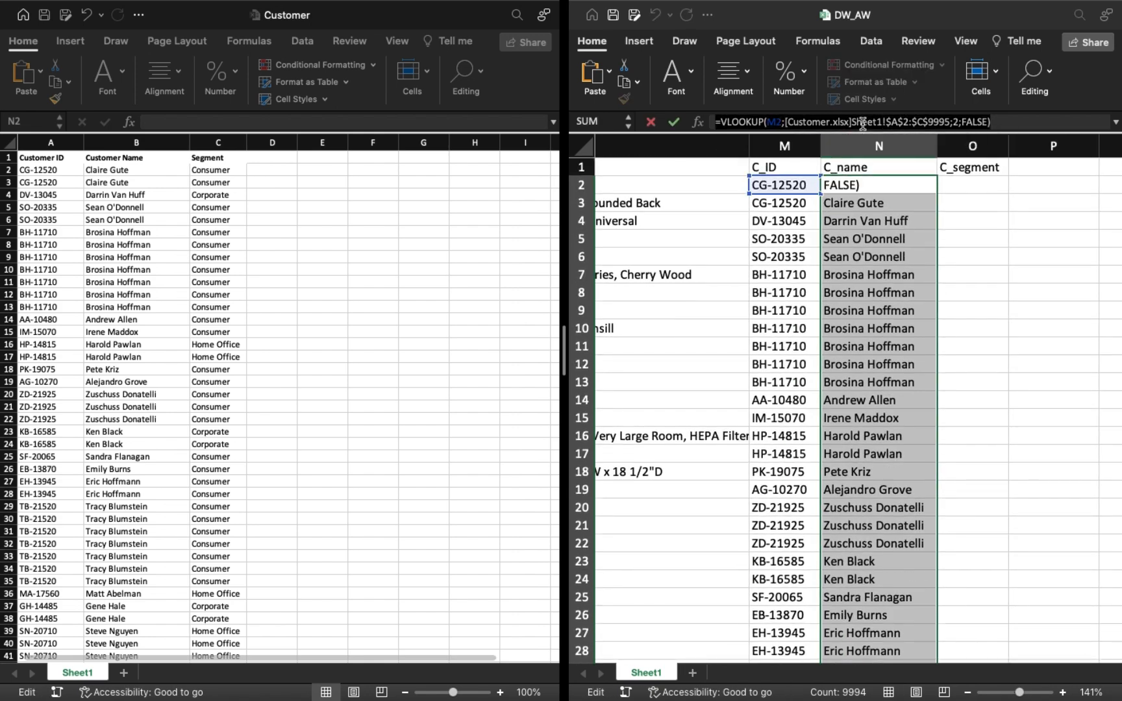
{"action": "key", "text": "ctrl+c"}
{"action": "key", "text": "Escape"}
{"action": "left_click", "coordinate": [971, 185]}
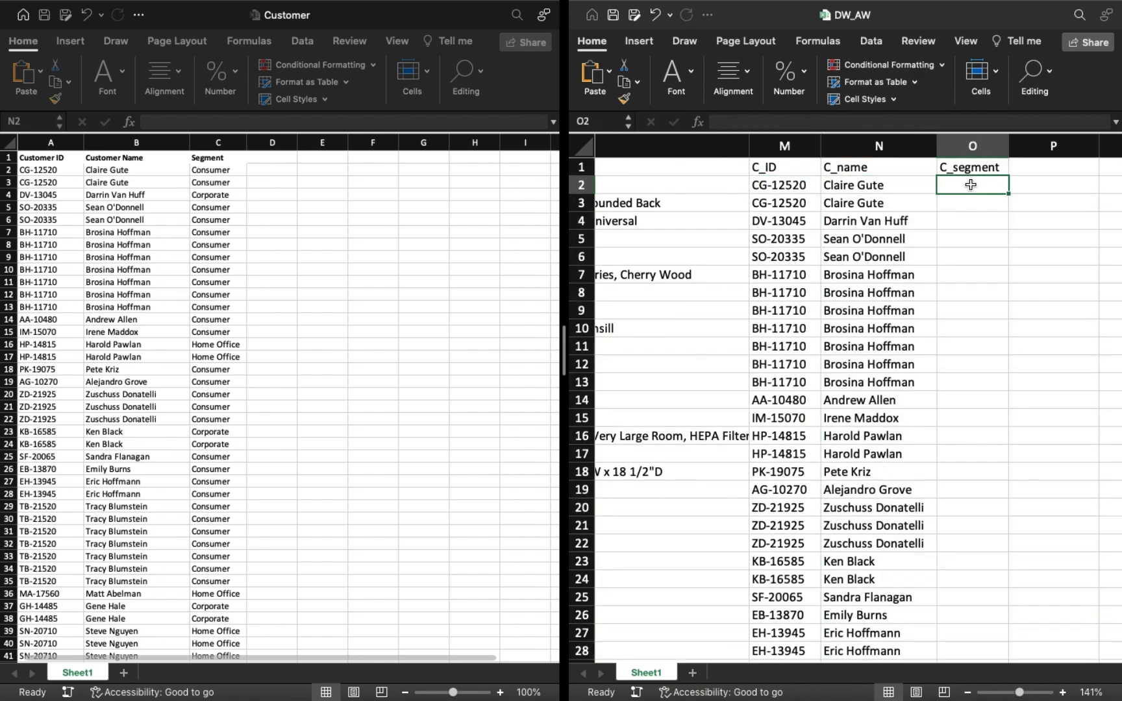
{"action": "key", "text": "super+v"}
{"action": "left_click", "coordinate": [960, 122]}
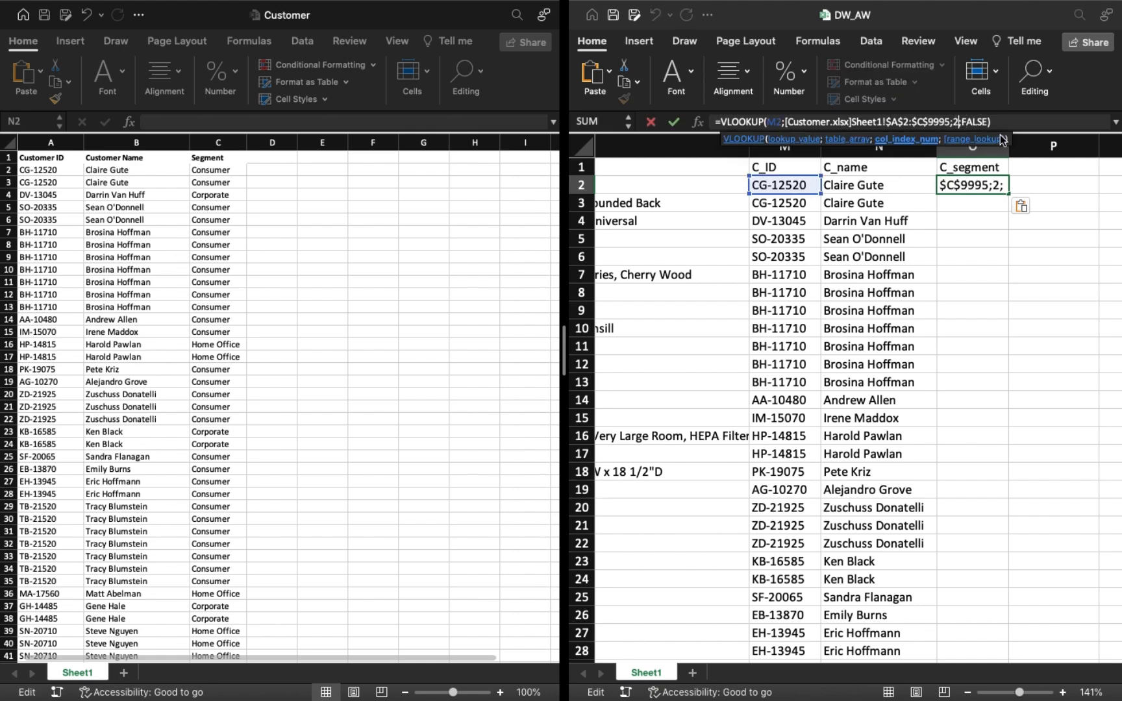
{"action": "left_click", "coordinate": [1014, 122]}
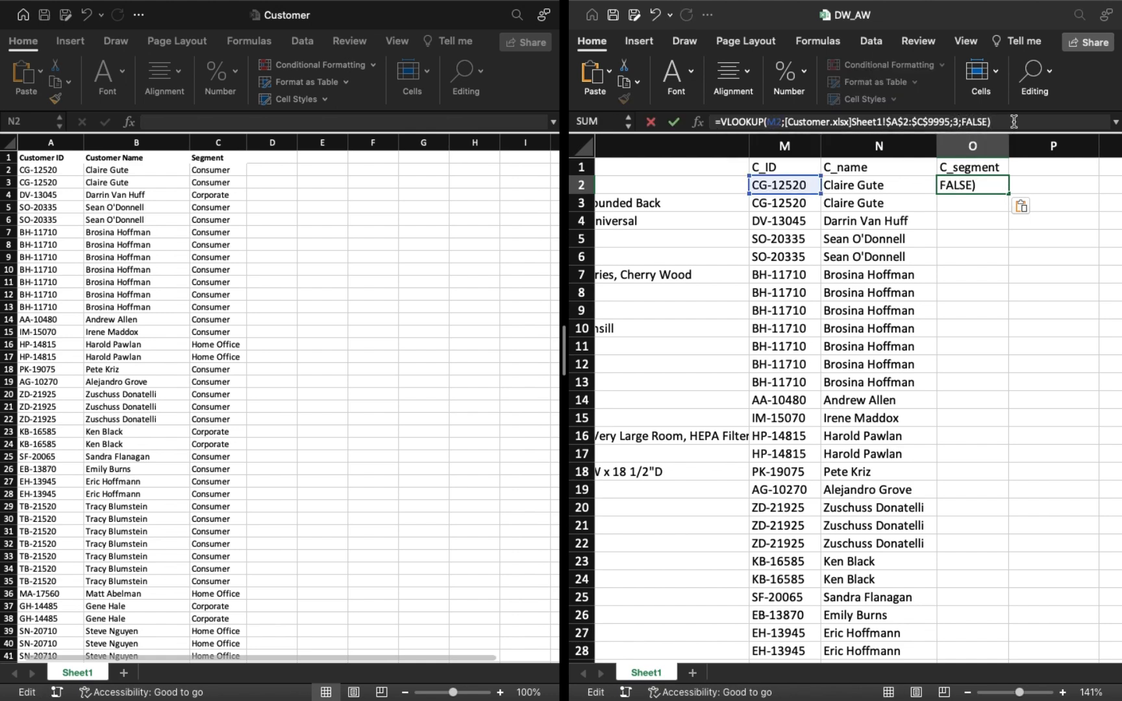
{"action": "key", "text": "Return"}
Fill the O2 lookup down the whole C_segment column.
{"action": "left_click", "coordinate": [981, 188]}
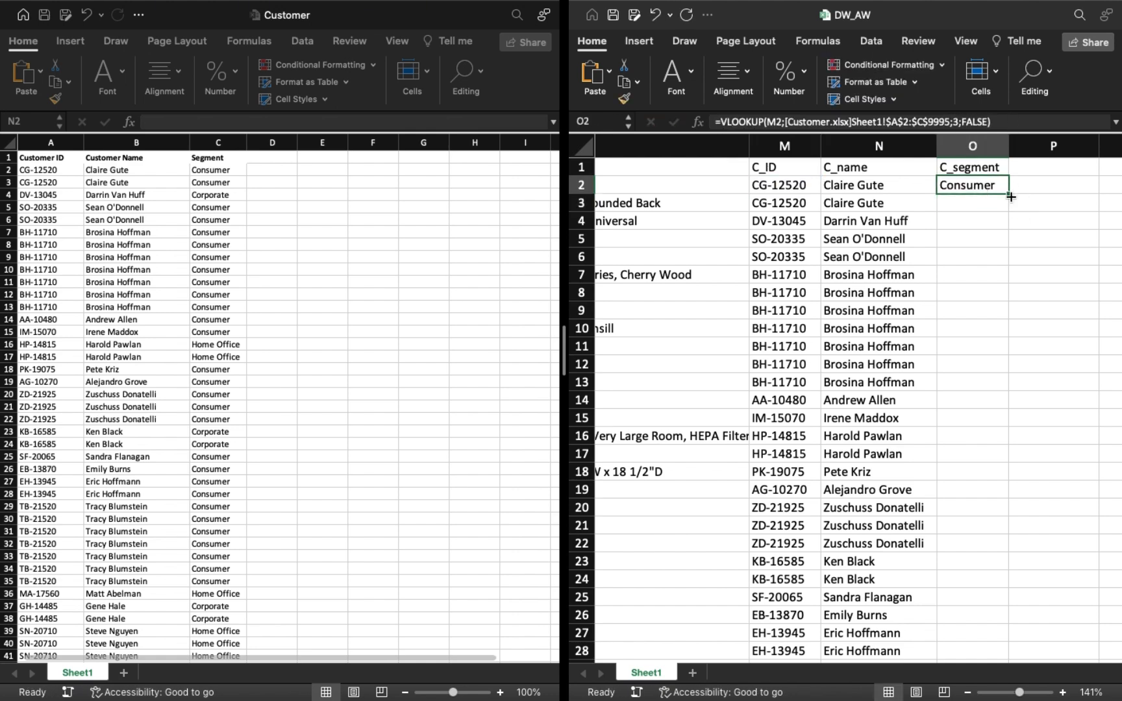
{"action": "double_click", "coordinate": [1010, 195]}
{"action": "left_click", "coordinate": [1033, 235]}
{"action": "scroll", "coordinate": [1033, 235], "scroll_direction": "down", "scroll_amount": 8}
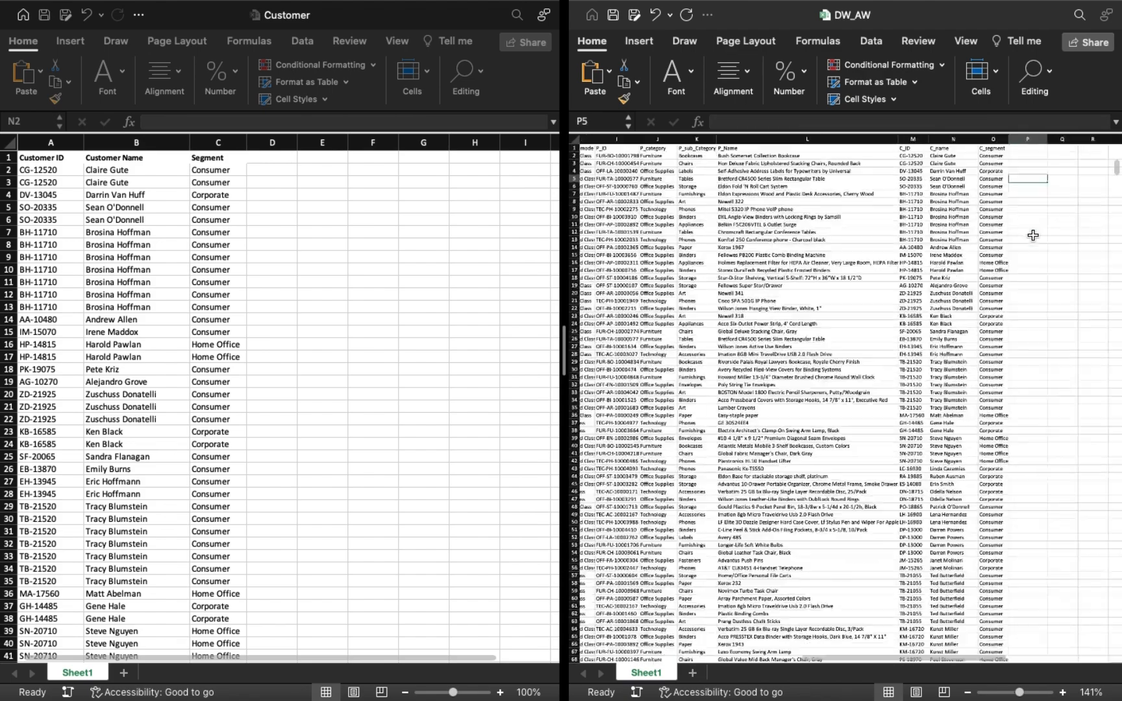
Exit the split view and show the DW_AW workbook in full screen.
{"action": "mouse_move", "coordinate": [616, 1]}
{"action": "left_click", "coordinate": [616, 33]}
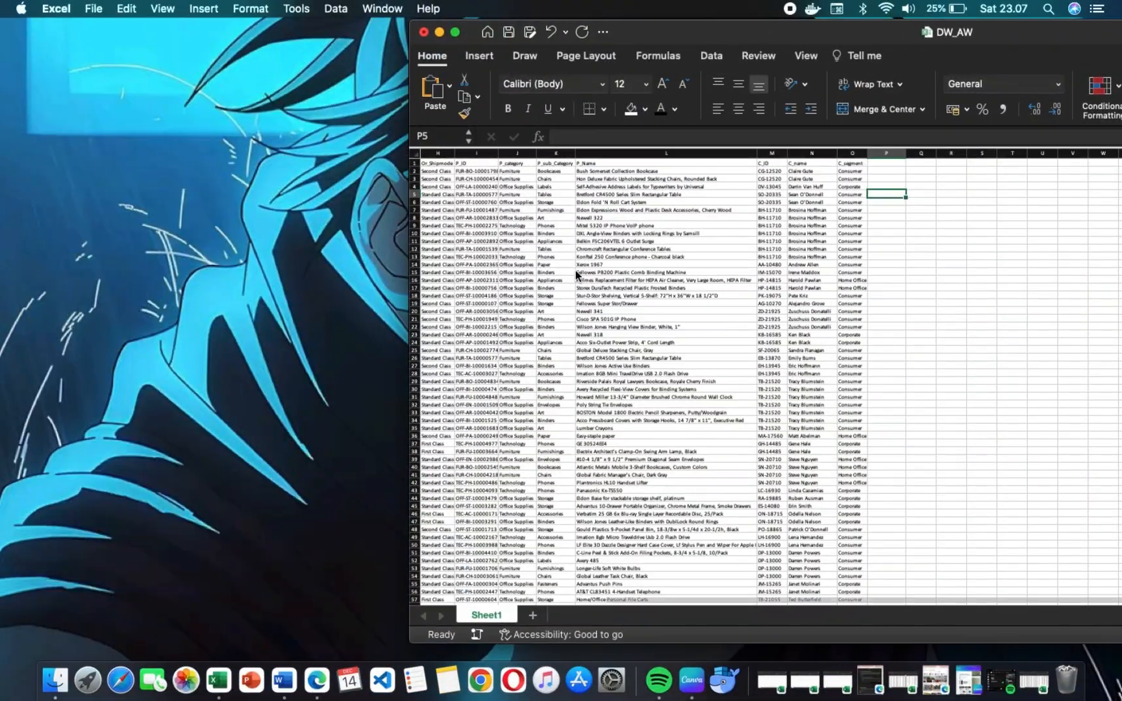
{"action": "left_click", "coordinate": [452, 33]}
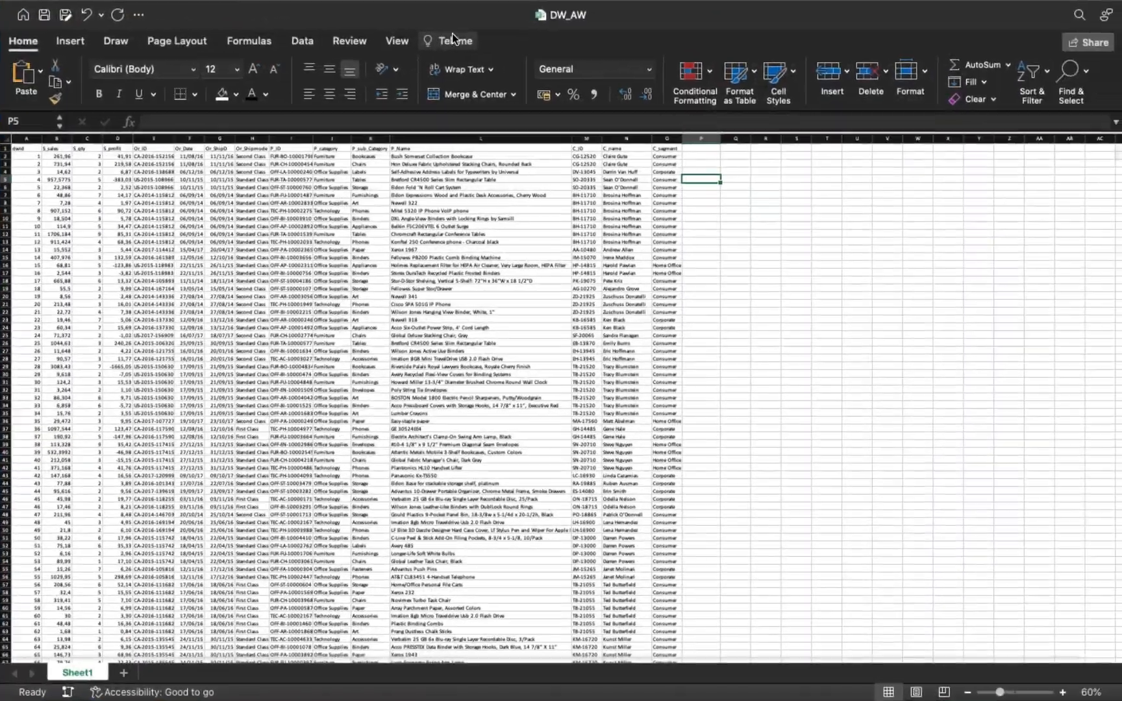
Widen the Or_Shipmode, Or_ID and P_category columns in DW_AW so their contents have more room.
{"action": "scroll", "coordinate": [102, 232], "scroll_direction": "up", "scroll_amount": 5}
{"action": "scroll", "coordinate": [102, 232], "scroll_direction": "up", "scroll_amount": 3}
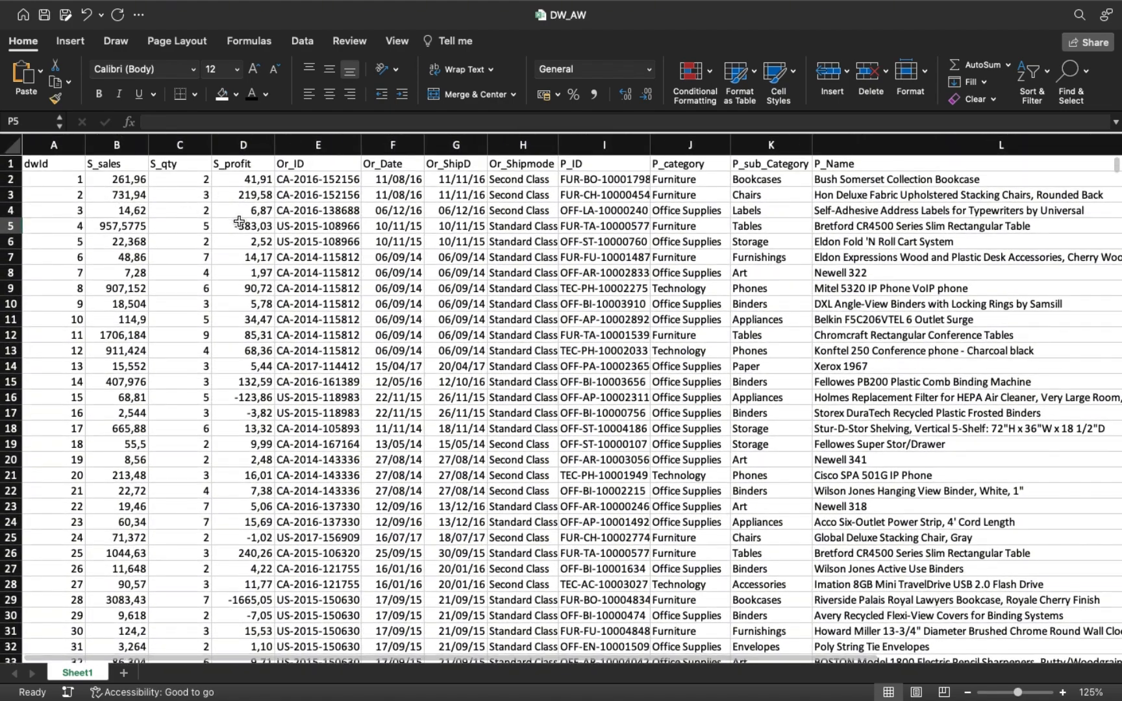
{"action": "scroll", "coordinate": [473, 224], "scroll_direction": "right", "scroll_amount": 3}
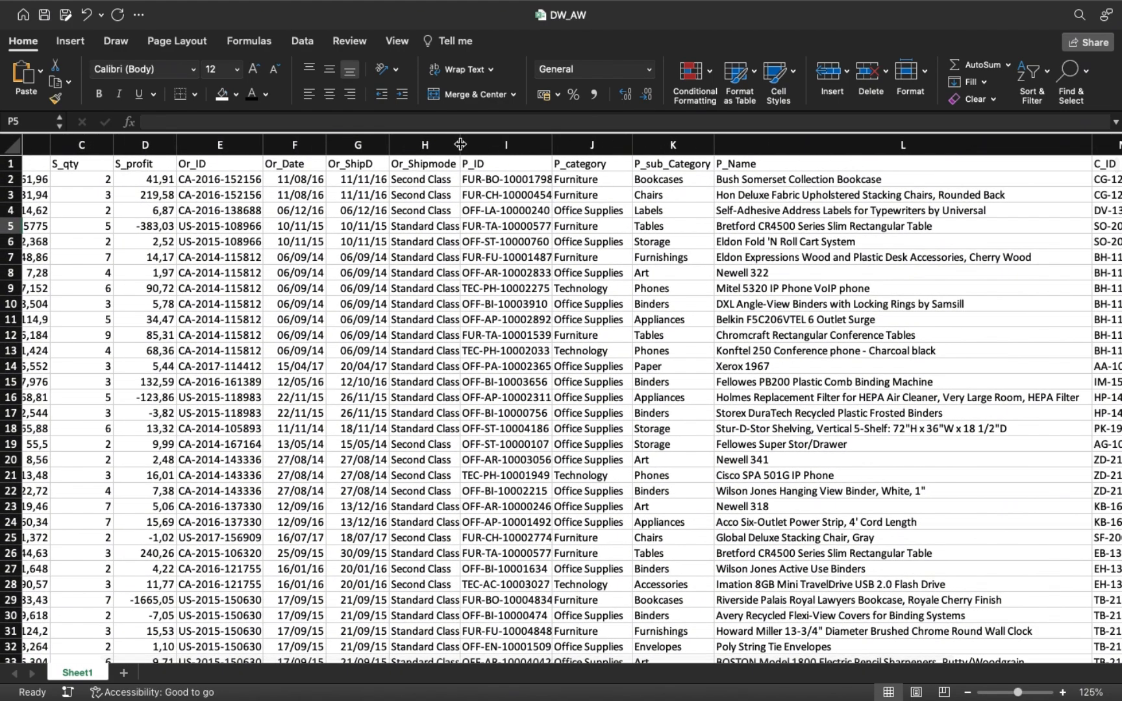
{"action": "left_click_drag", "start_coordinate": [460, 144], "coordinate": [491, 144]}
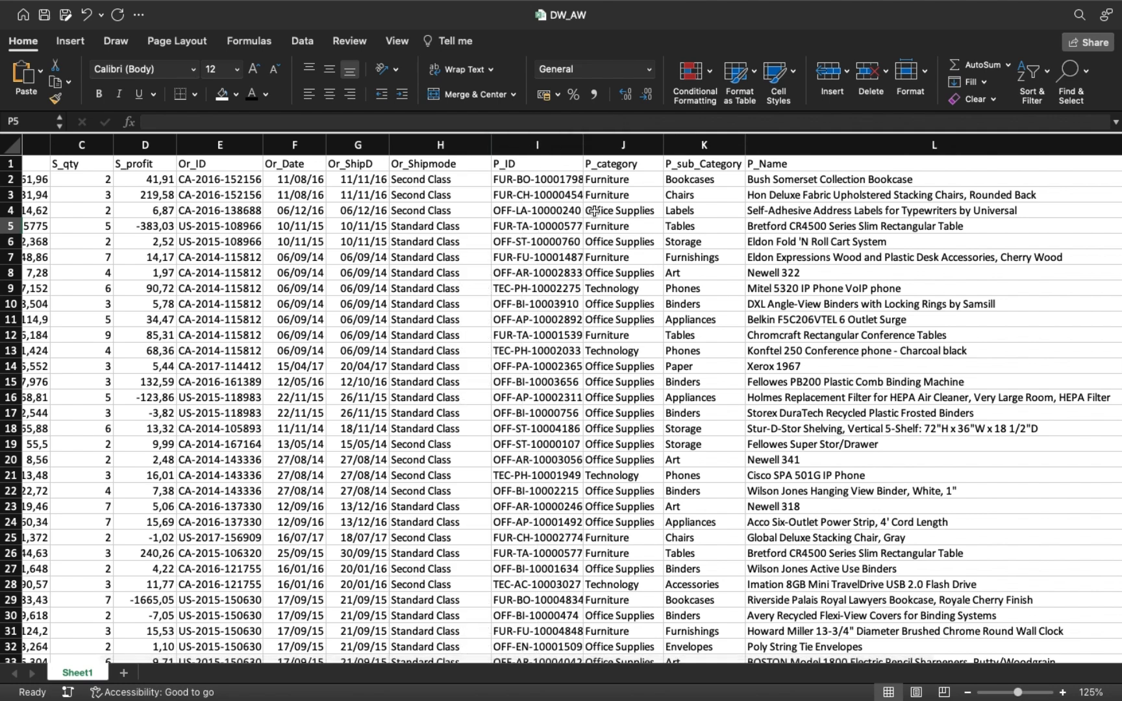
{"action": "left_click_drag", "start_coordinate": [262, 144], "coordinate": [286, 144]}
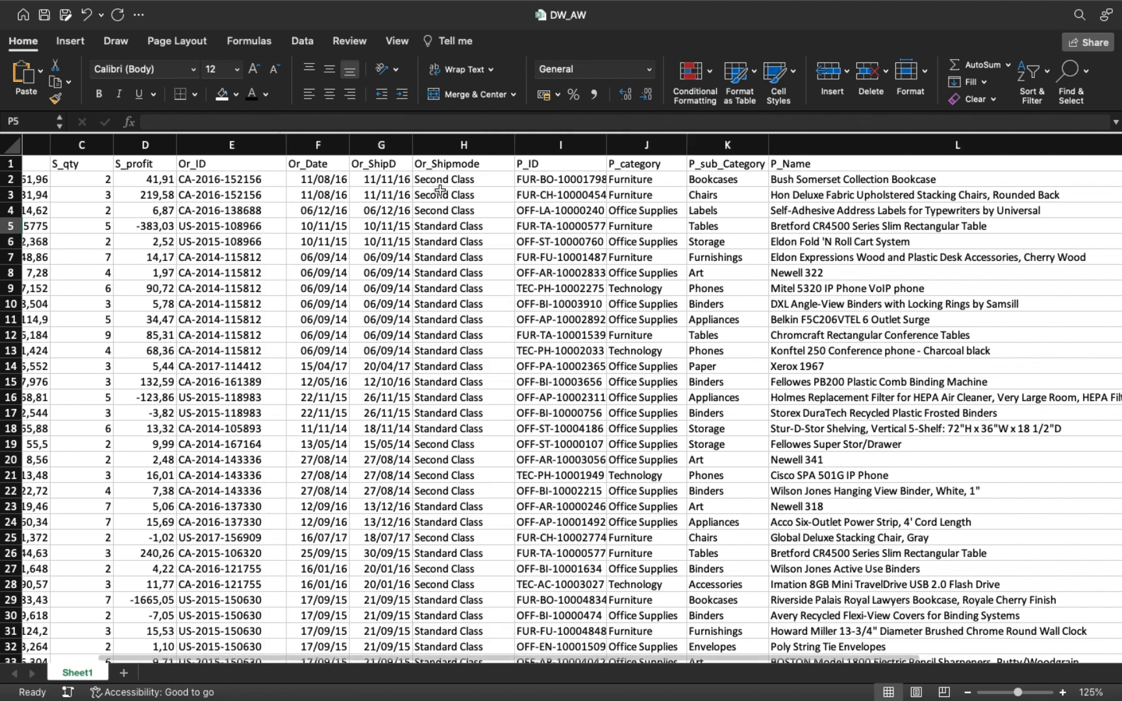
{"action": "scroll", "coordinate": [434, 216], "scroll_direction": "right", "scroll_amount": 5}
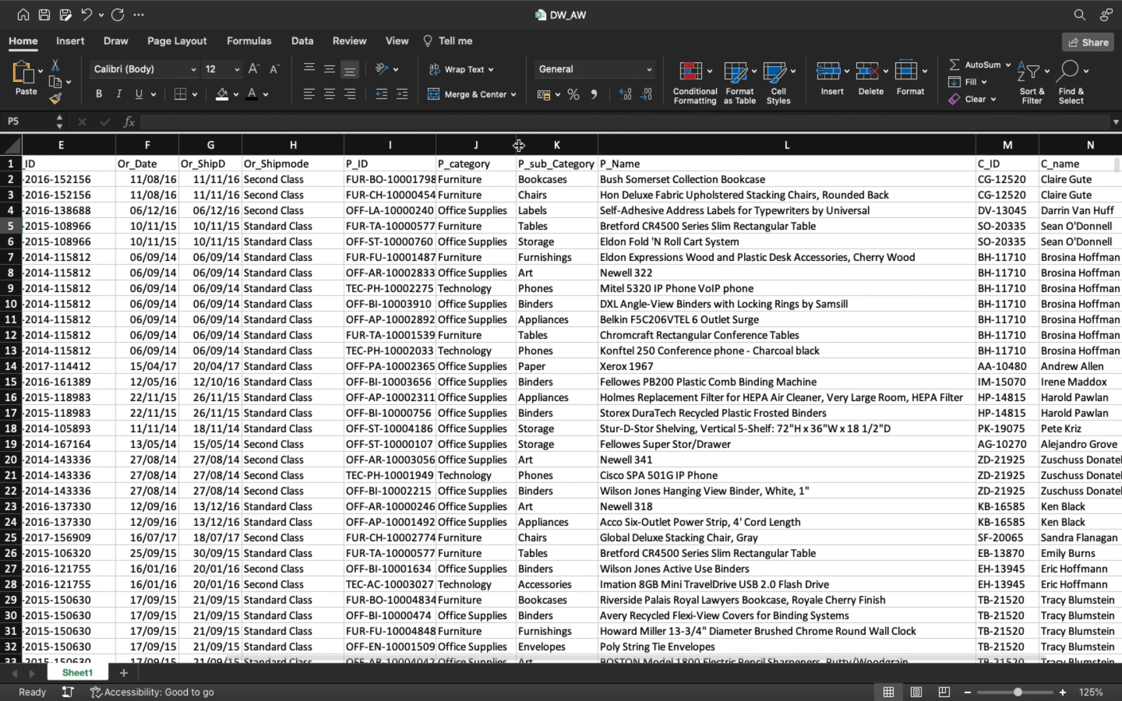
{"action": "left_click_drag", "start_coordinate": [519, 146], "coordinate": [531, 148]}
{"action": "scroll", "coordinate": [583, 214], "scroll_direction": "right", "scroll_amount": 10}
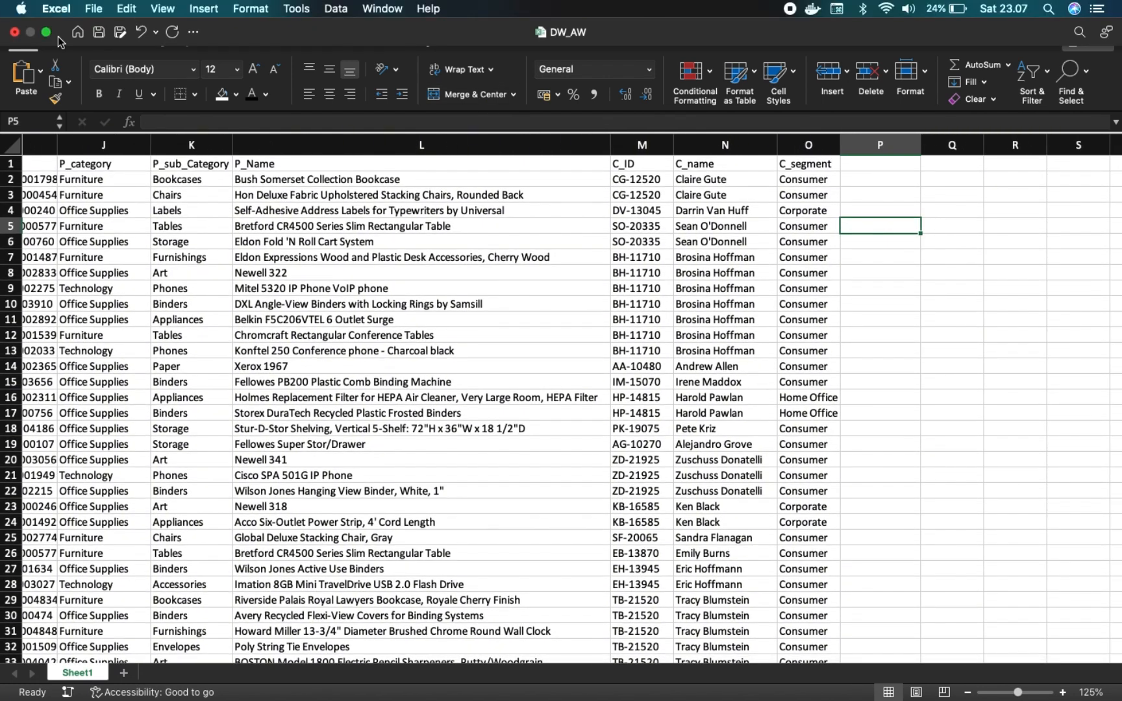
Leave full screen and tile the dm_customer workbook side by side with DW_AW.
{"action": "left_click", "coordinate": [46, 31]}
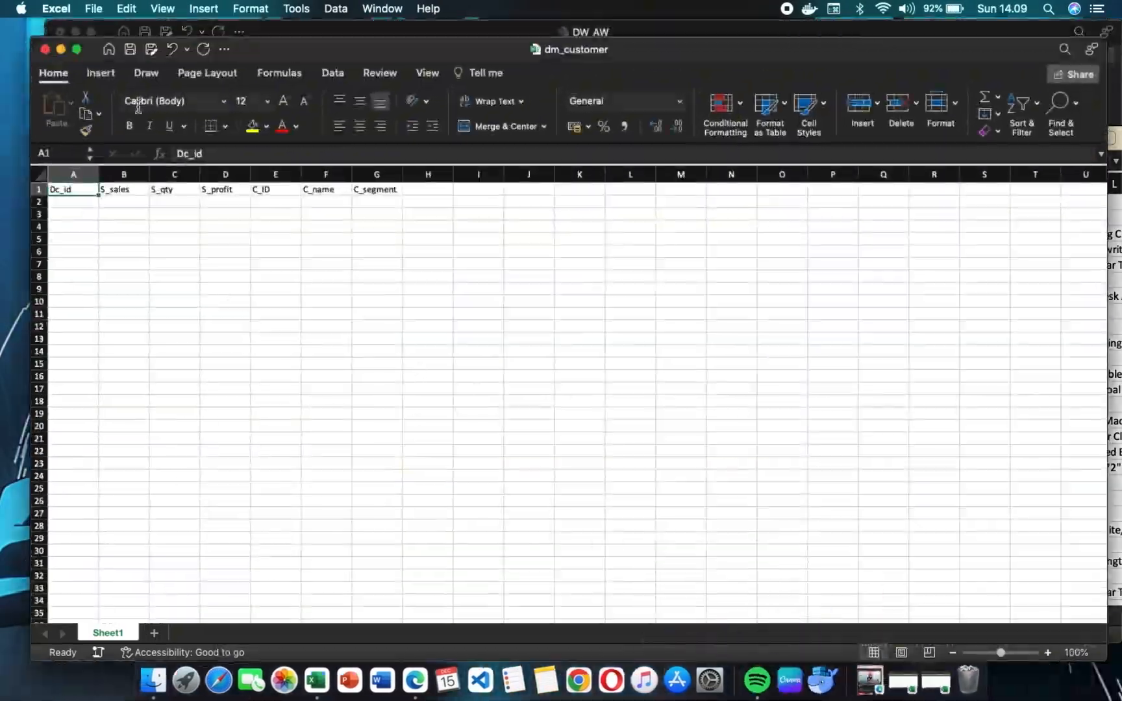
{"action": "mouse_move", "coordinate": [78, 51]}
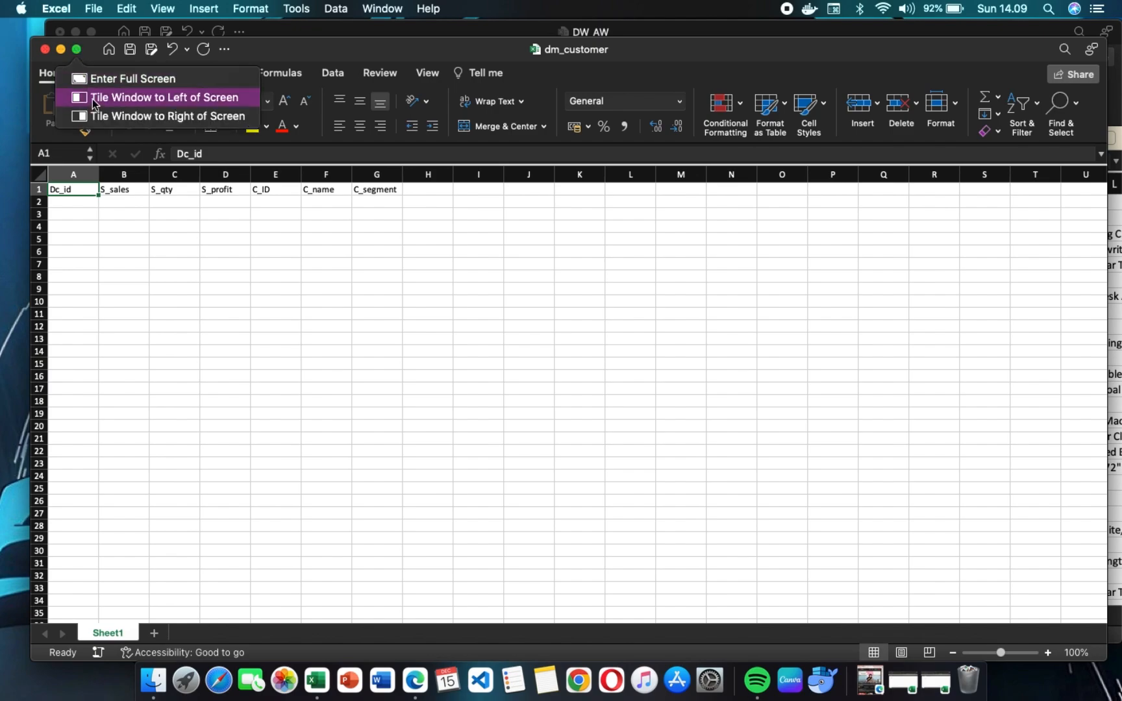
{"action": "left_click", "coordinate": [94, 98]}
{"action": "left_click", "coordinate": [826, 349]}
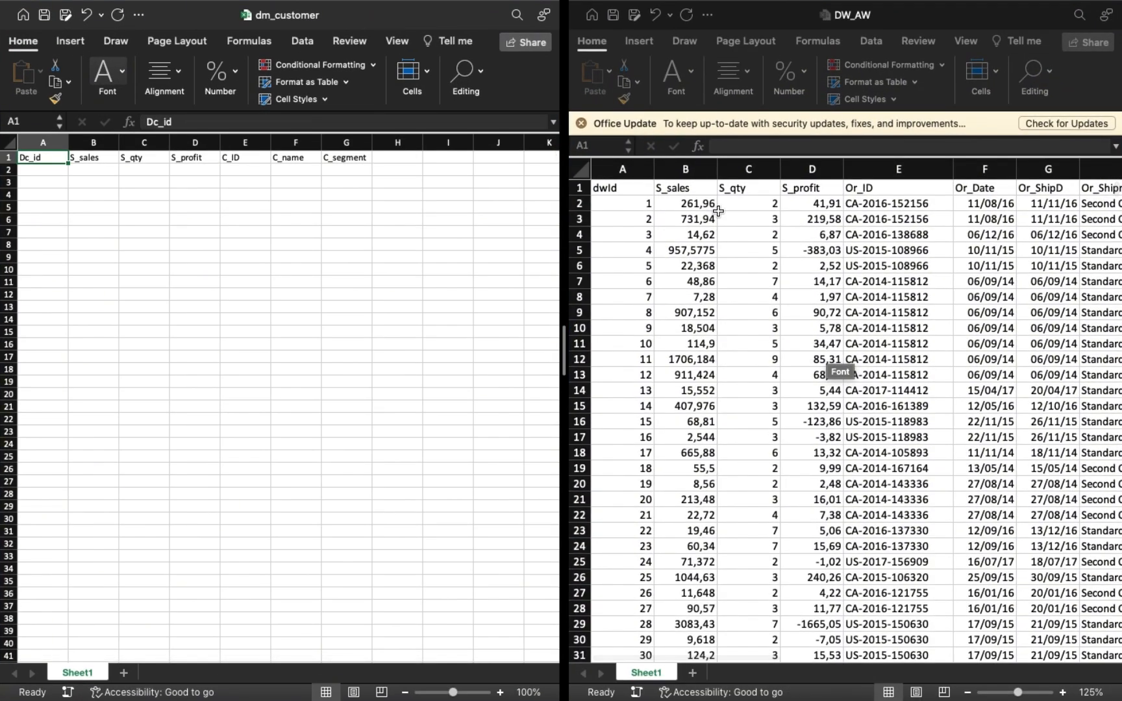
{"action": "scroll", "coordinate": [50, 156], "scroll_direction": "up", "scroll_amount": 5}
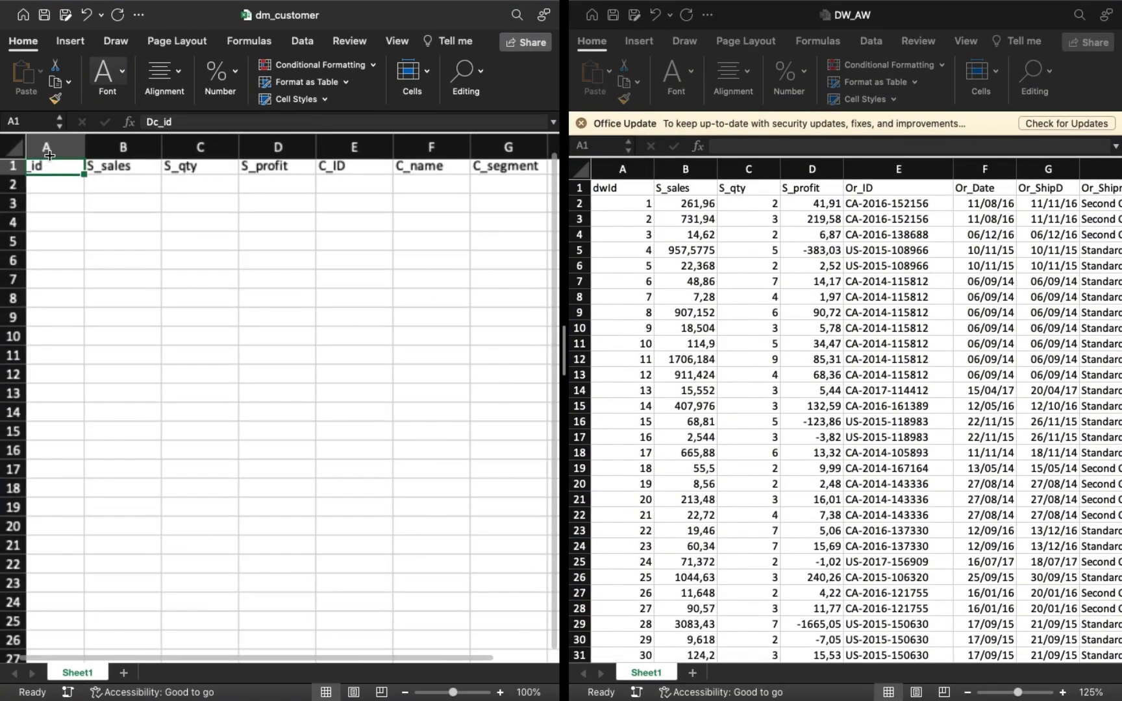
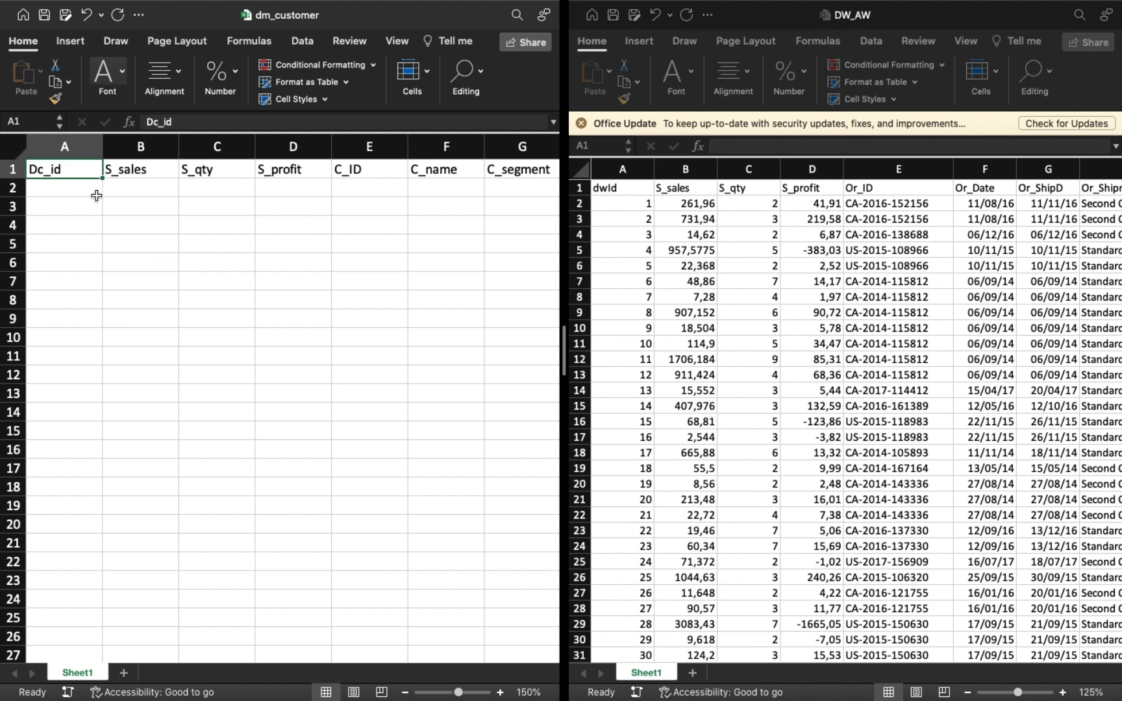
Number the Dc_id column in dm_customer from A2 with a linear column series from 1 to 9994, step value 1.
{"action": "left_click", "coordinate": [73, 191]}
{"action": "type", "text": "1"}
{"action": "key", "text": "Return"}
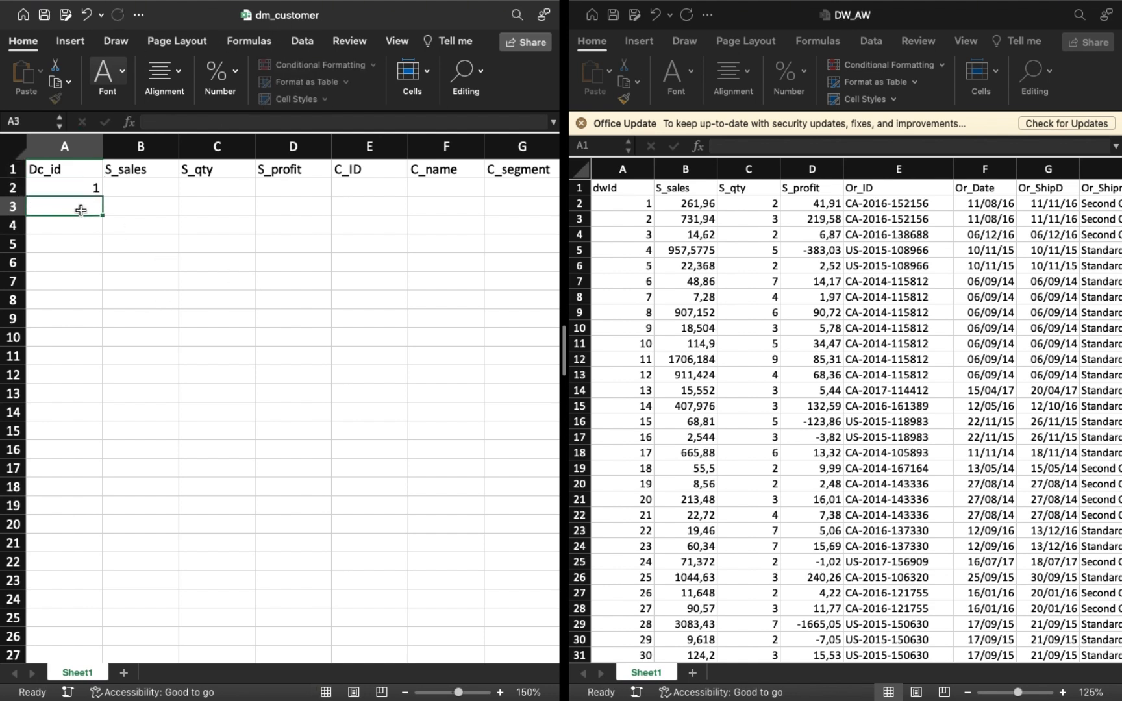
{"action": "left_click", "coordinate": [72, 191]}
{"action": "left_click", "coordinate": [455, 81]}
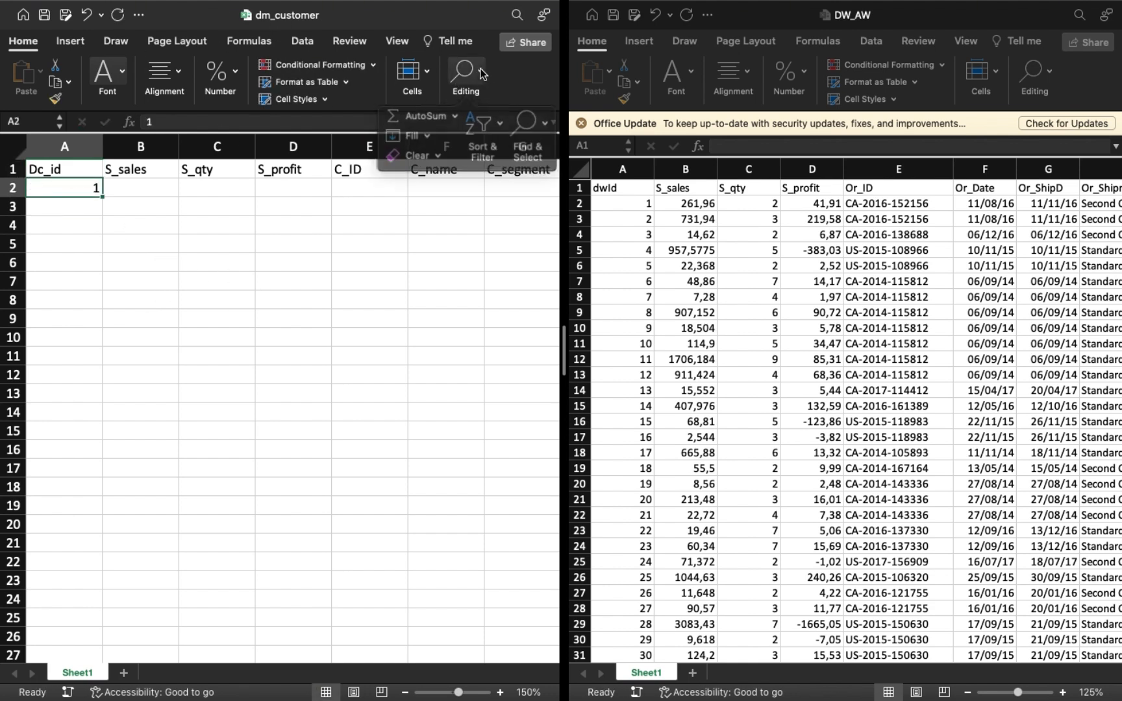
{"action": "left_click", "coordinate": [434, 132]}
{"action": "left_click", "coordinate": [447, 242]}
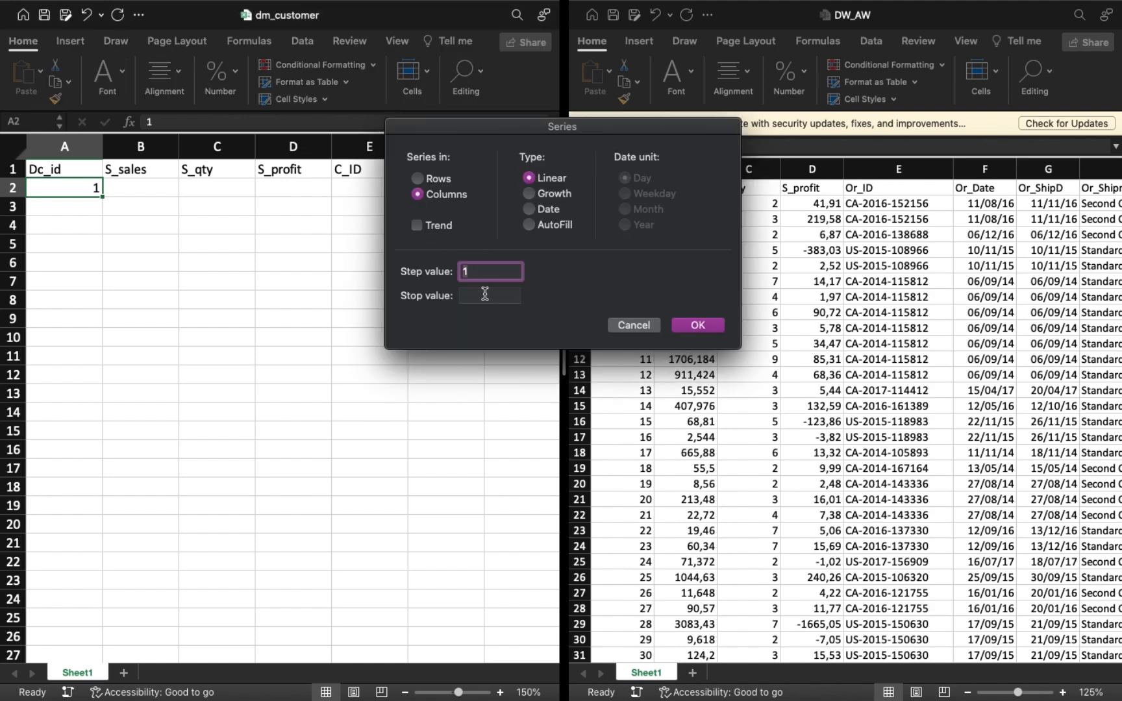
{"action": "left_click", "coordinate": [484, 294]}
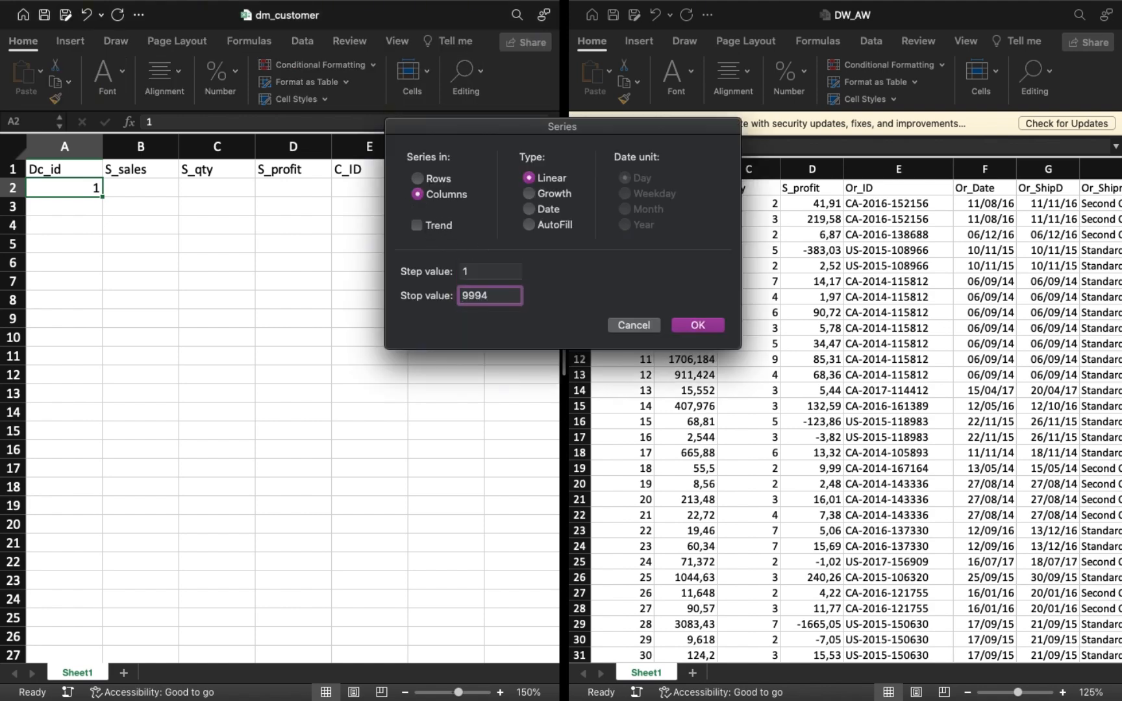
{"action": "left_click", "coordinate": [692, 325]}
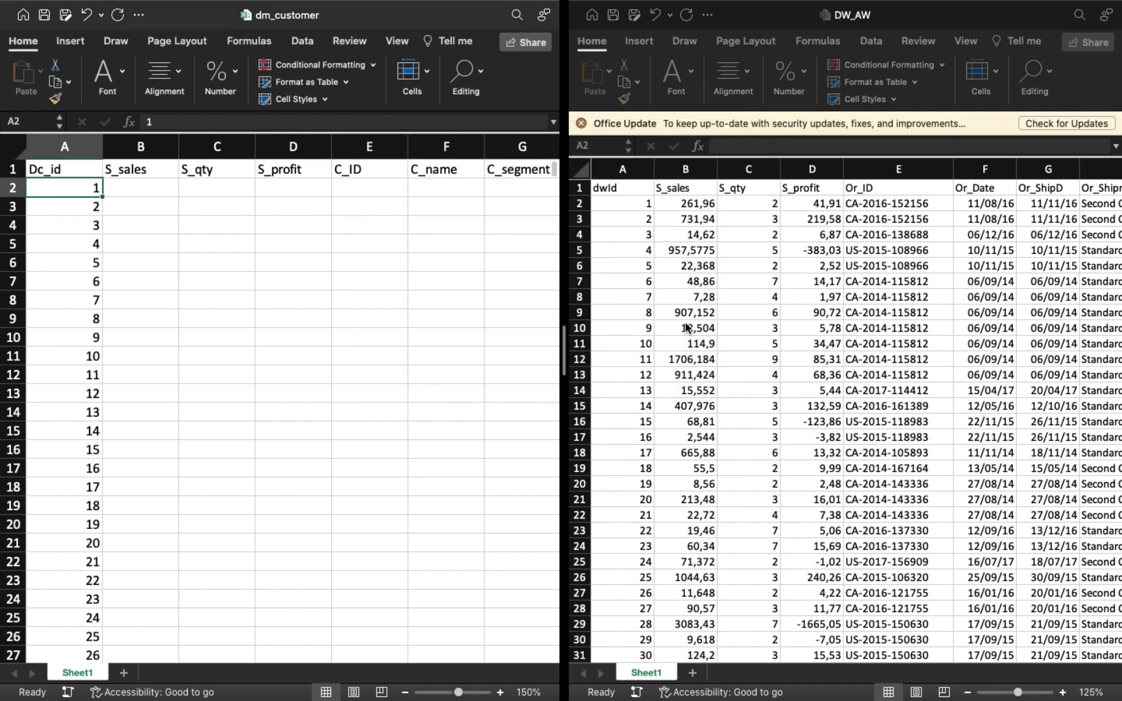
Begin a VLOOKUP in B2 of dm_customer with lookup value A2 and the DW_AW Sheet1 range $A$2:$O$9995 as table array.
{"action": "left_click", "coordinate": [133, 192]}
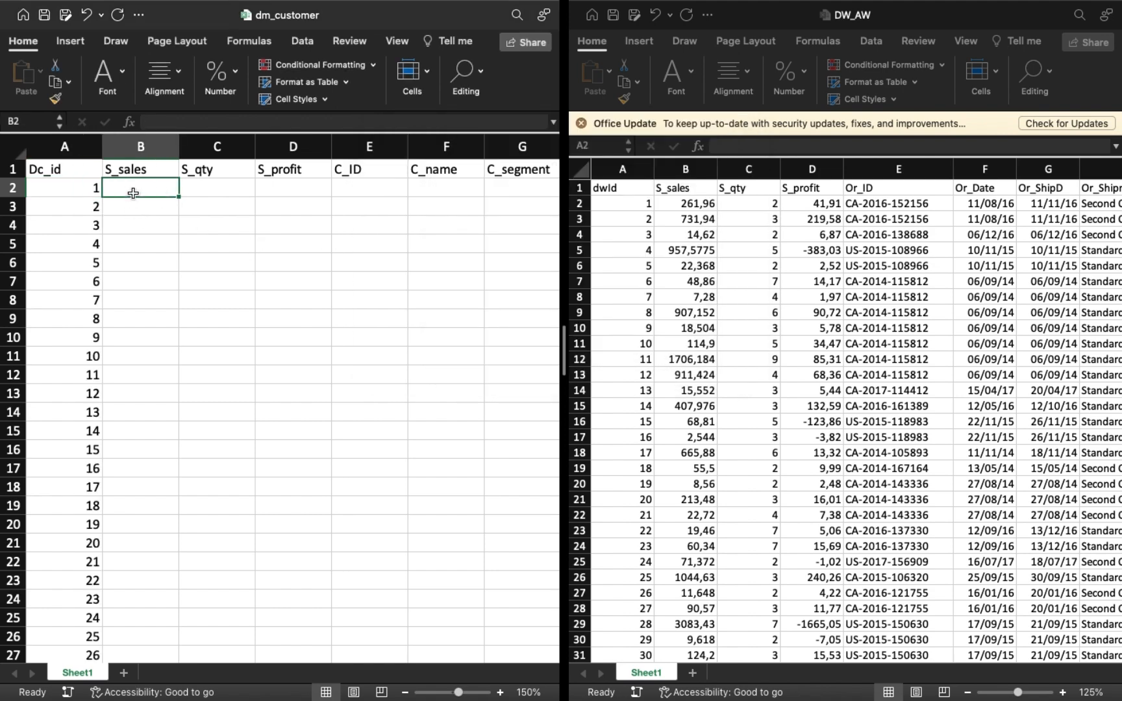
{"action": "type", "text": "=vlo"}
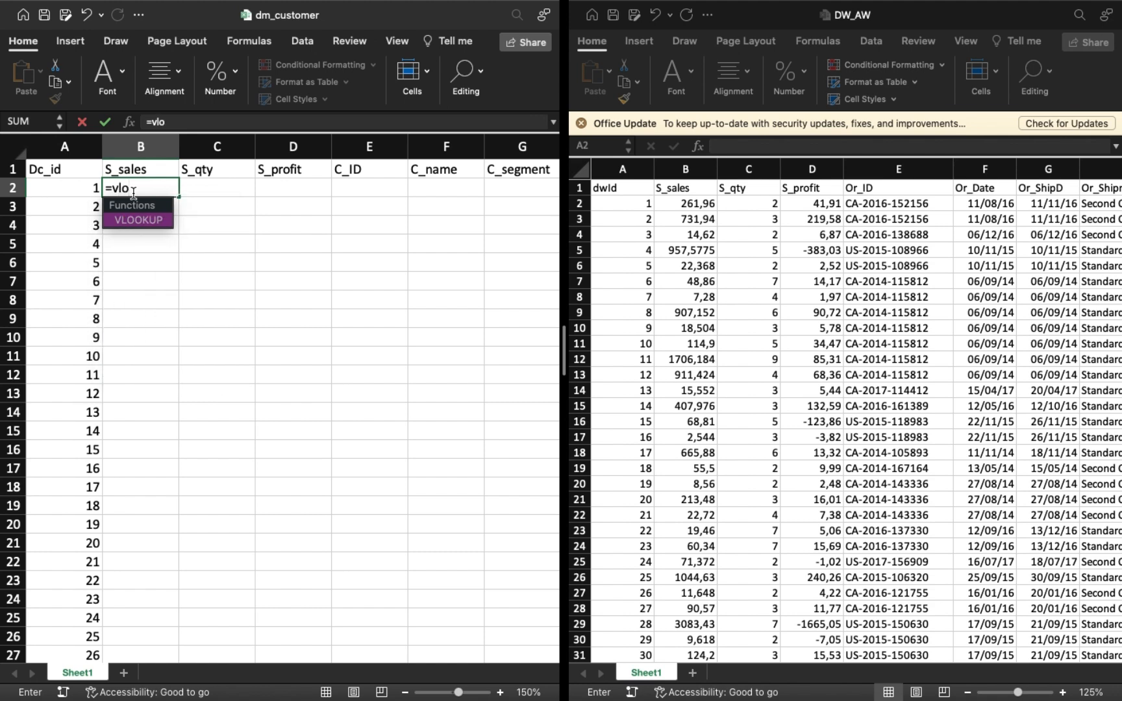
{"action": "key", "text": "Tab"}
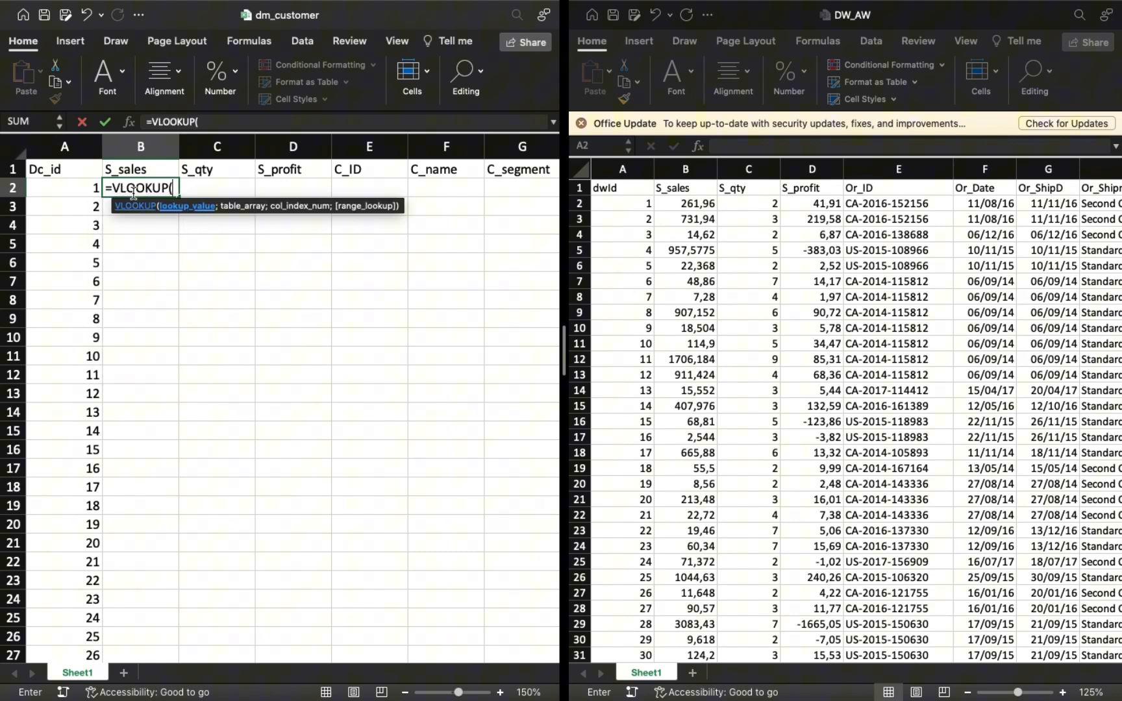
{"action": "left_click", "coordinate": [80, 189]}
{"action": "type", "text": ";"}
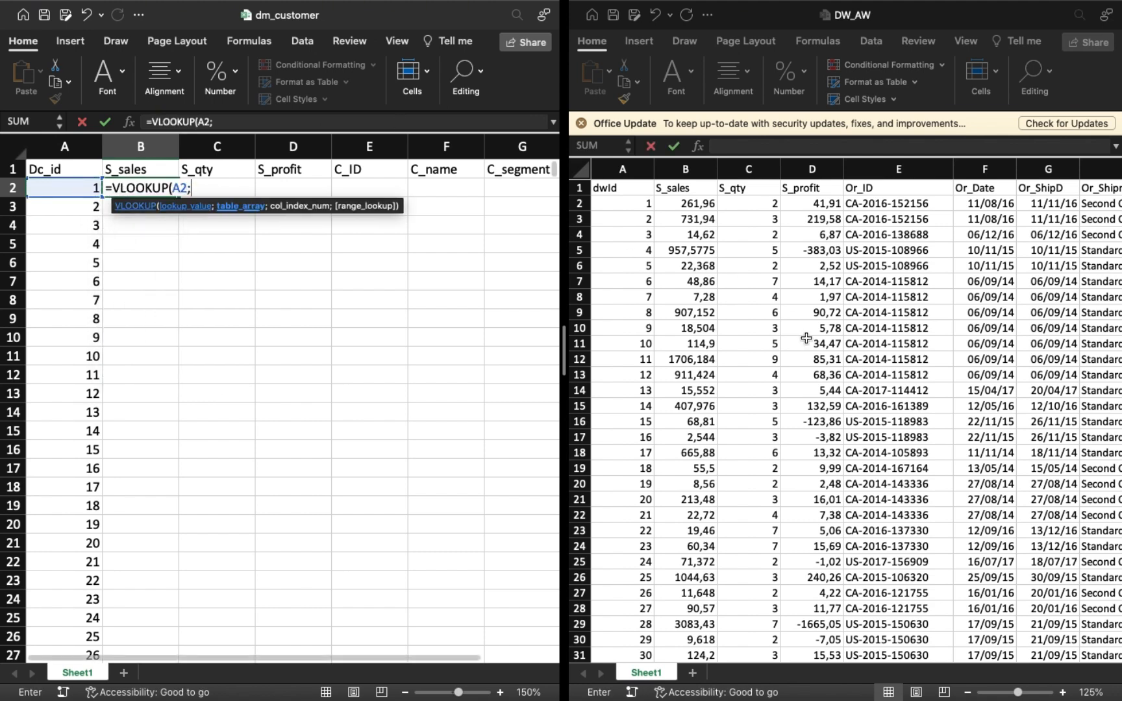
{"action": "left_click", "coordinate": [605, 209]}
{"action": "left_click", "coordinate": [601, 205]}
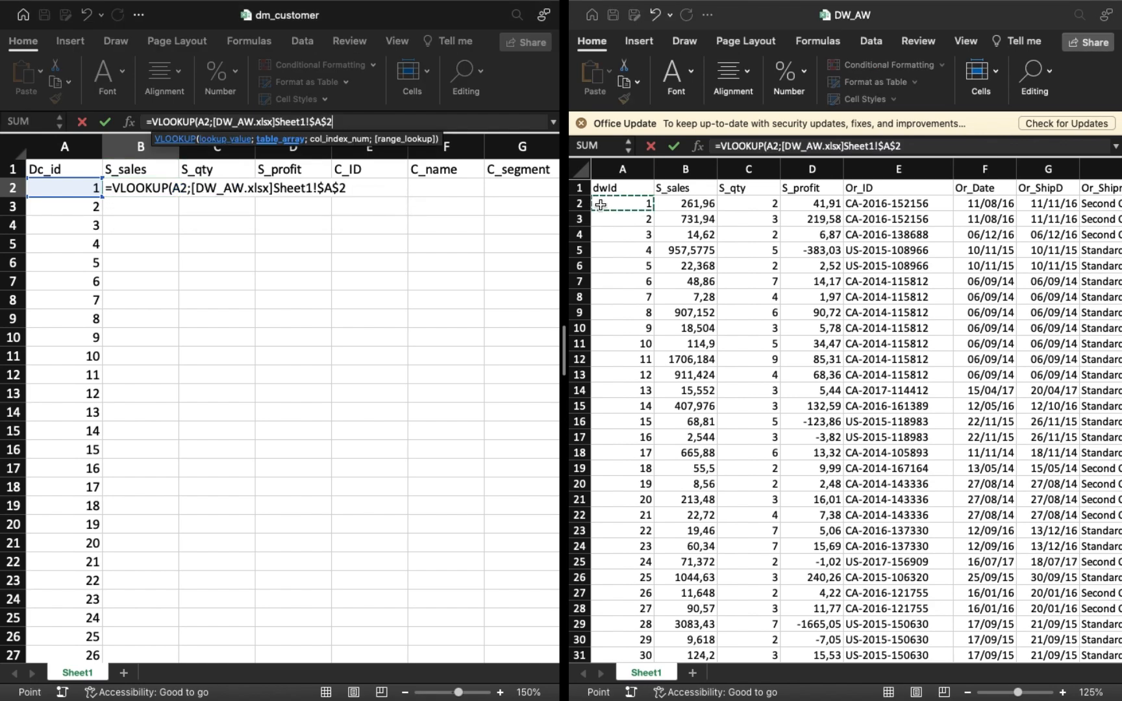
{"action": "key", "text": "ctrl+shift+Right"}
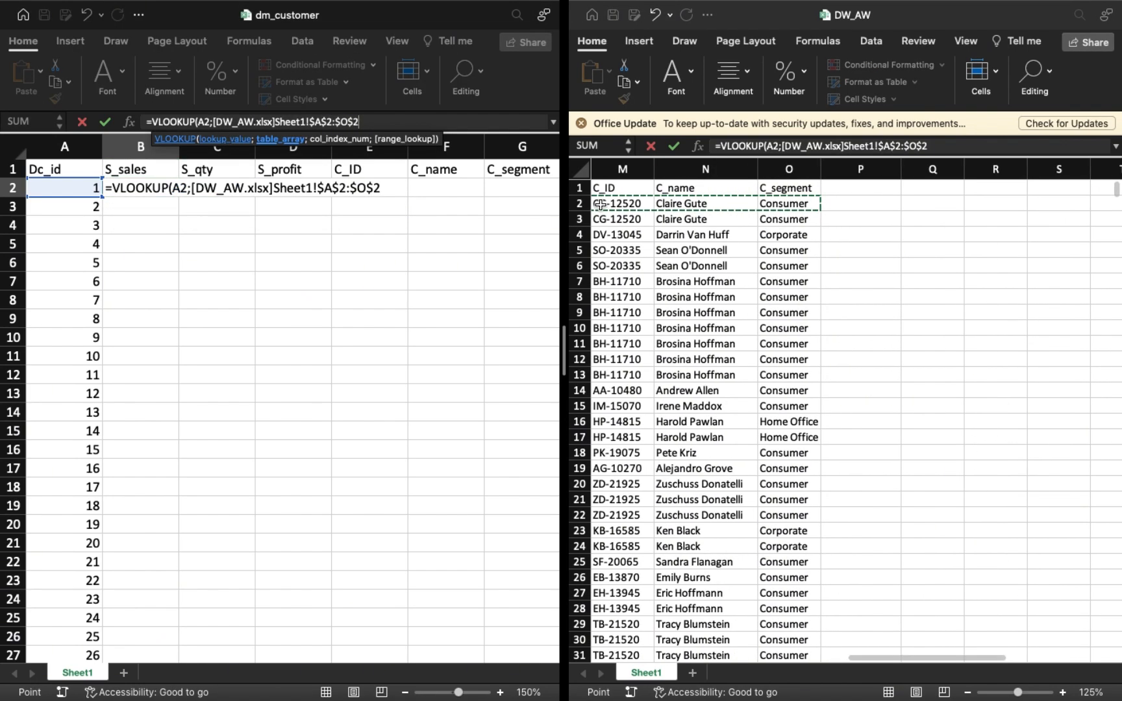
{"action": "key", "text": "ctrl+shift+Down"}
{"action": "scroll", "coordinate": [713, 233], "scroll_direction": "left", "scroll_amount": 10}
{"action": "scroll", "coordinate": [712, 232], "scroll_direction": "up", "scroll_amount": 20}
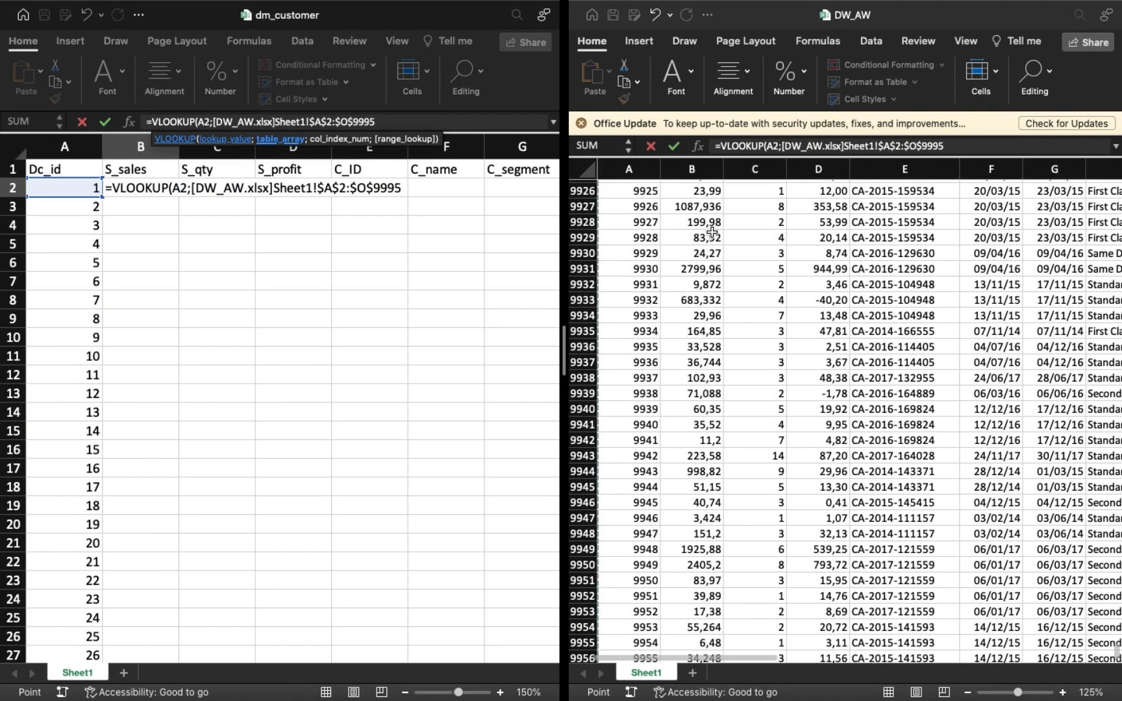
{"action": "scroll", "coordinate": [712, 233], "scroll_direction": "up", "scroll_amount": 20}
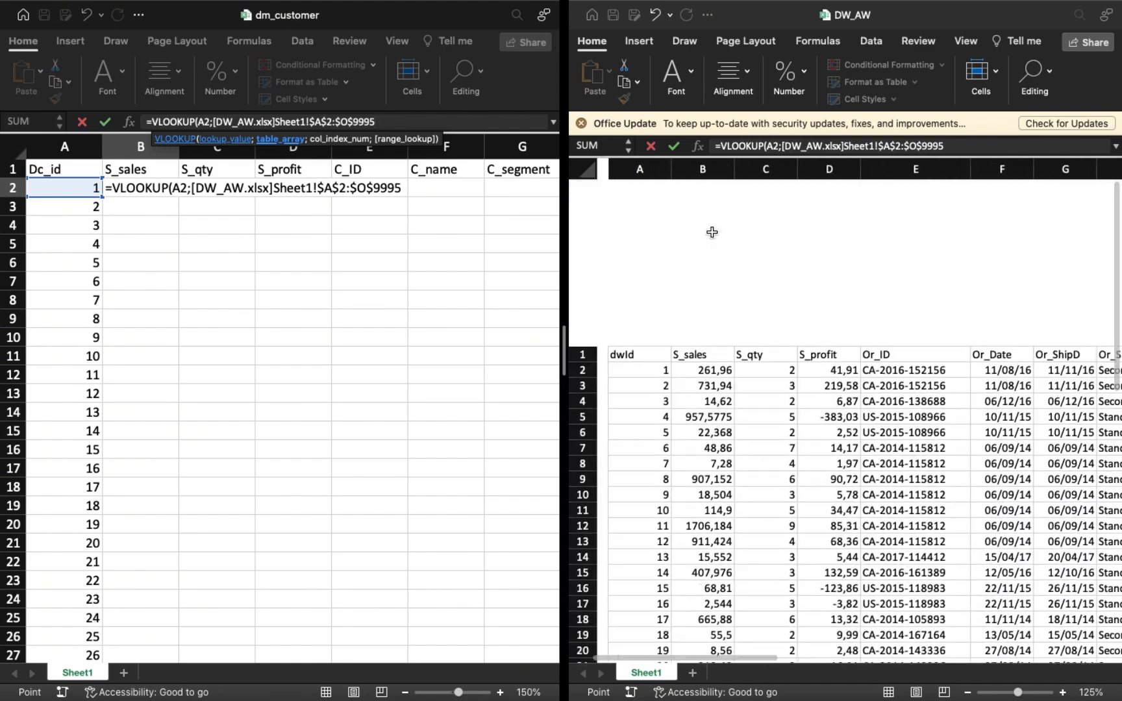
{"action": "scroll", "coordinate": [692, 206], "scroll_direction": "up", "scroll_amount": 1}
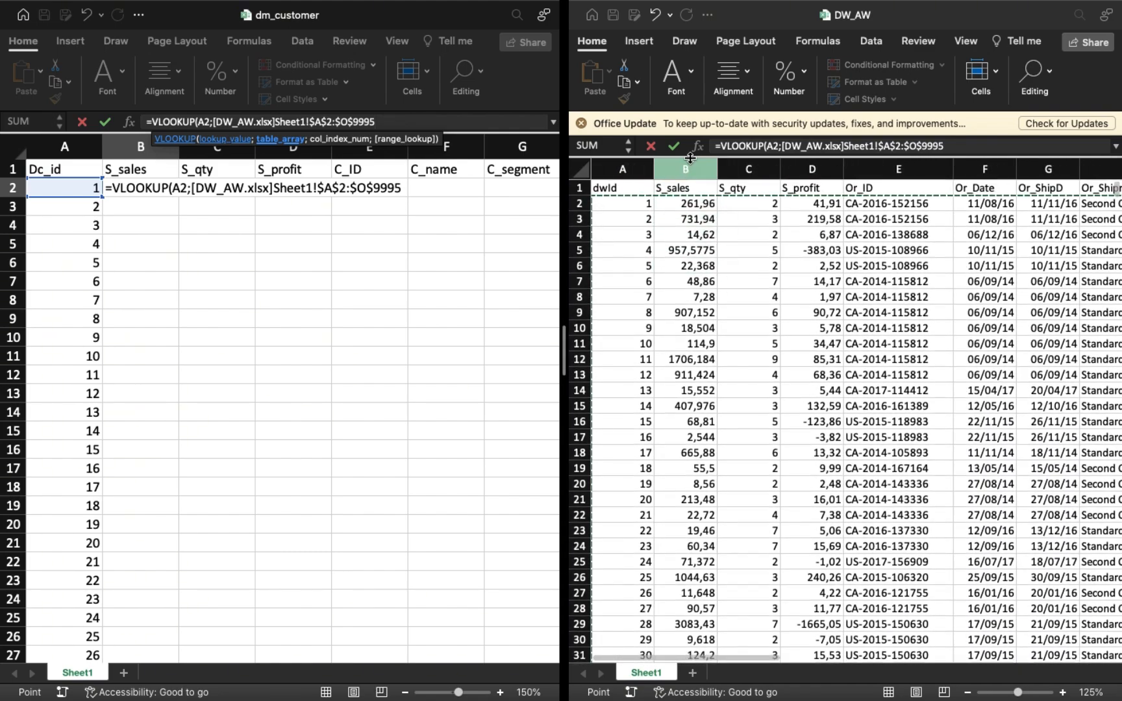
Complete the B2 lookup with column index 2 and TRUE matching, and fill it down the S_sales column.
{"action": "type", "text": ";2"}
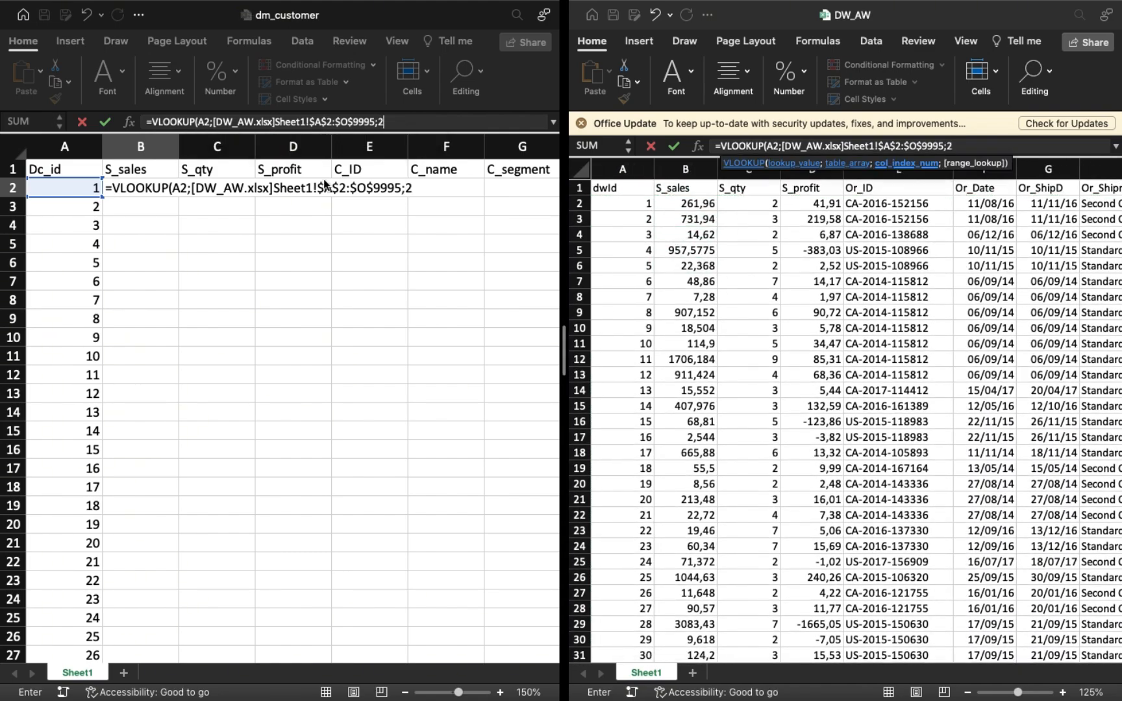
{"action": "type", "text": ";"}
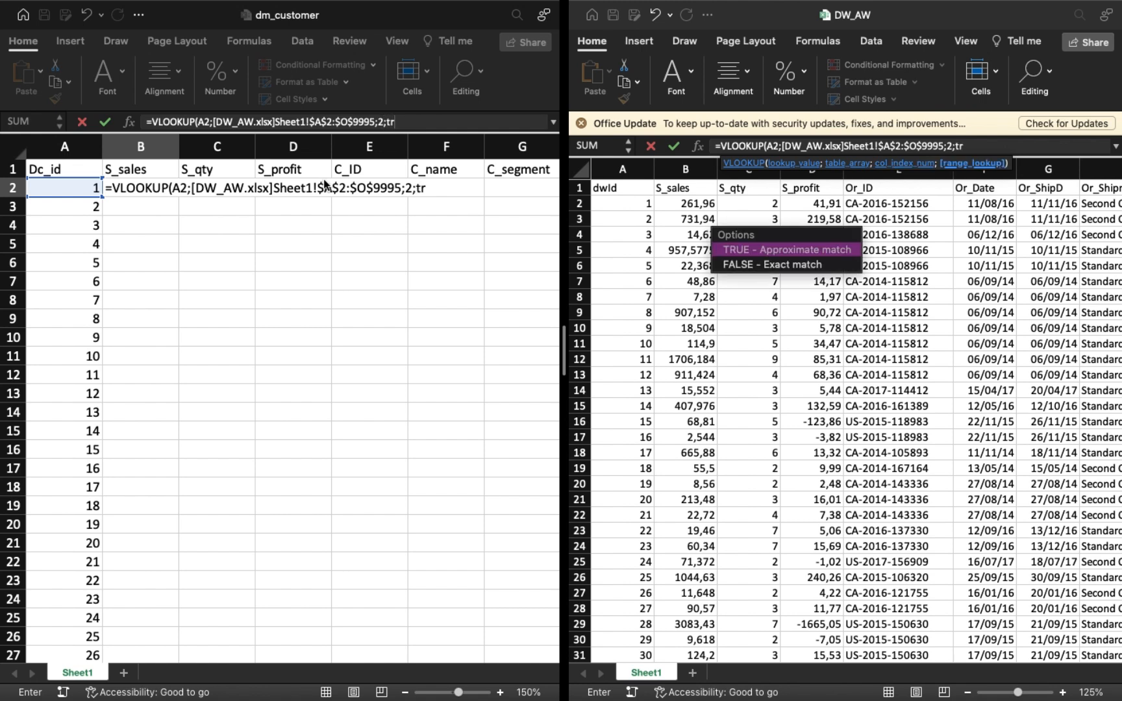
{"action": "type", "text": "tr"}
{"action": "key", "text": "Tab"}
{"action": "type", "text": ")"}
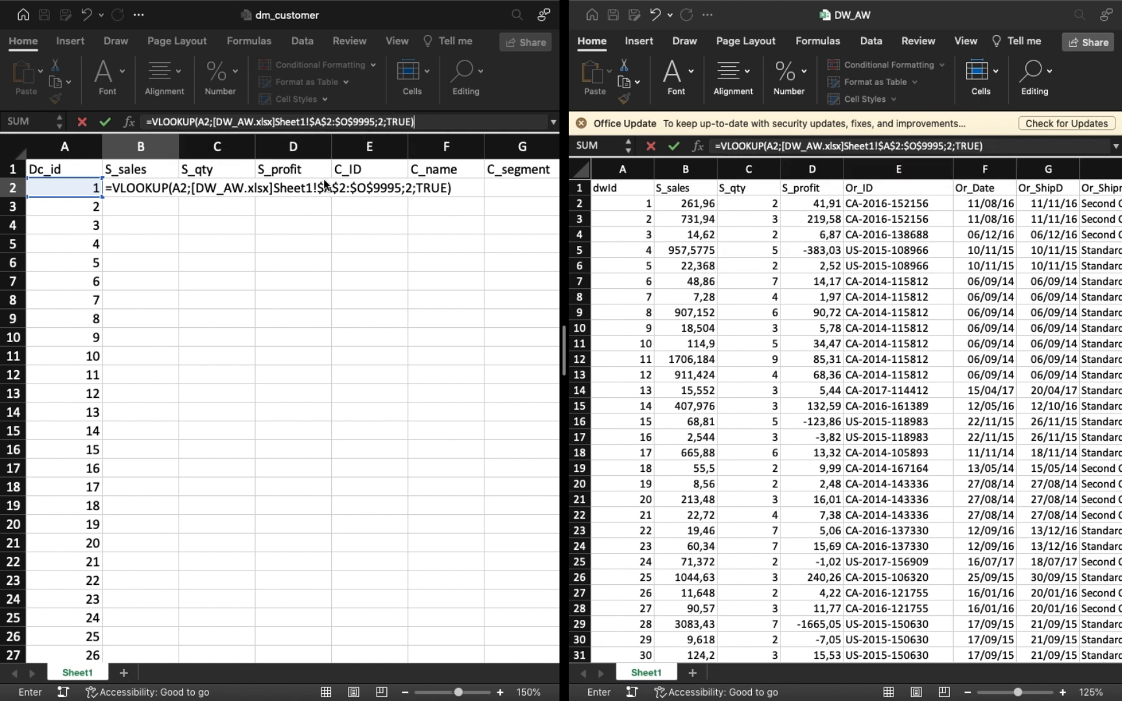
{"action": "key", "text": "Return"}
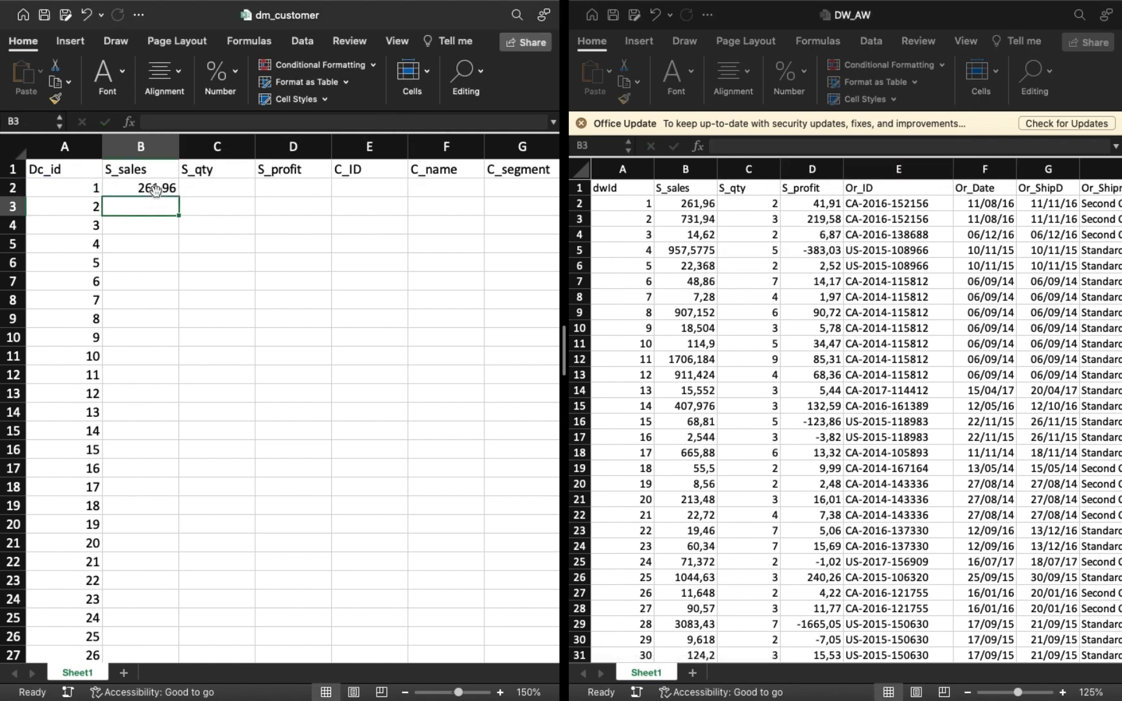
{"action": "left_click", "coordinate": [155, 189]}
{"action": "double_click", "coordinate": [180, 198]}
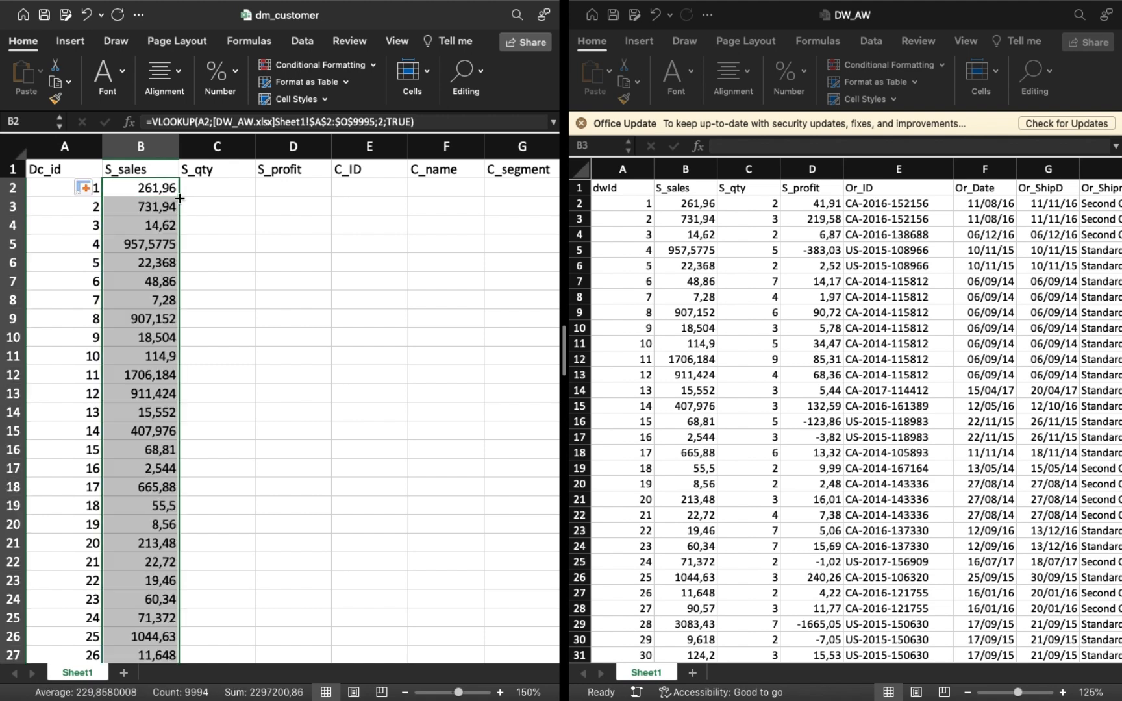
Reuse the S_sales lookup formula in C2 with column index 3 and fill it down the S_qty column.
{"action": "left_click", "coordinate": [429, 122]}
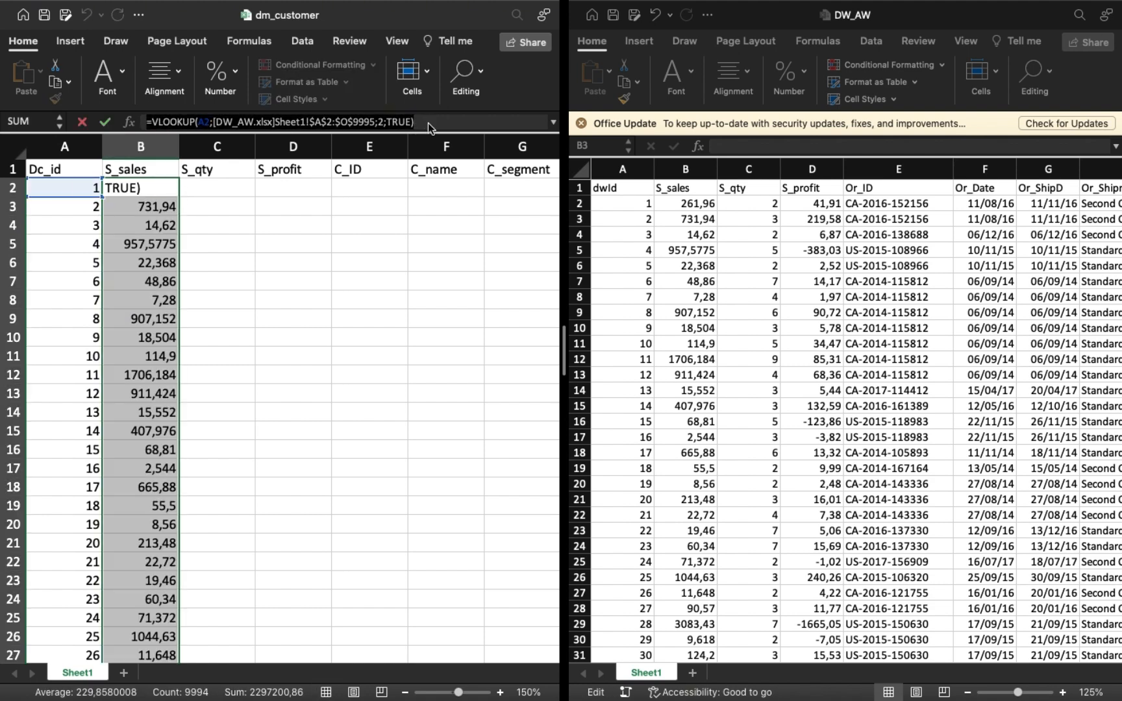
{"action": "key", "text": "Return"}
{"action": "left_click", "coordinate": [218, 185]}
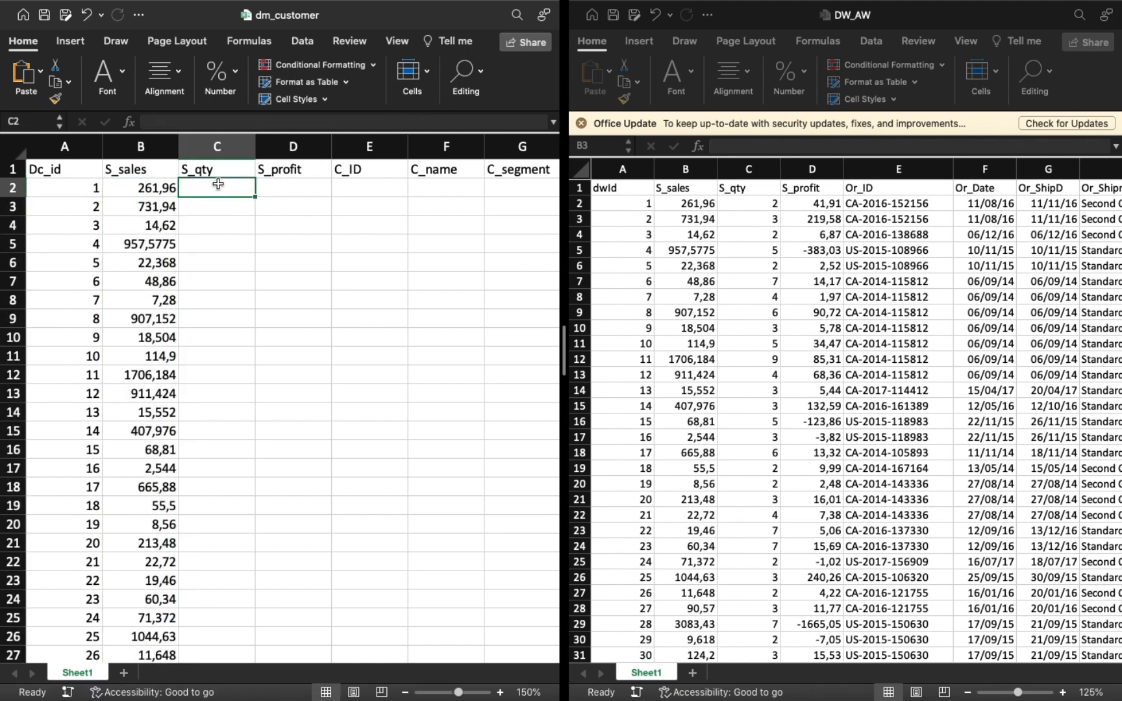
{"action": "key", "text": "super+v"}
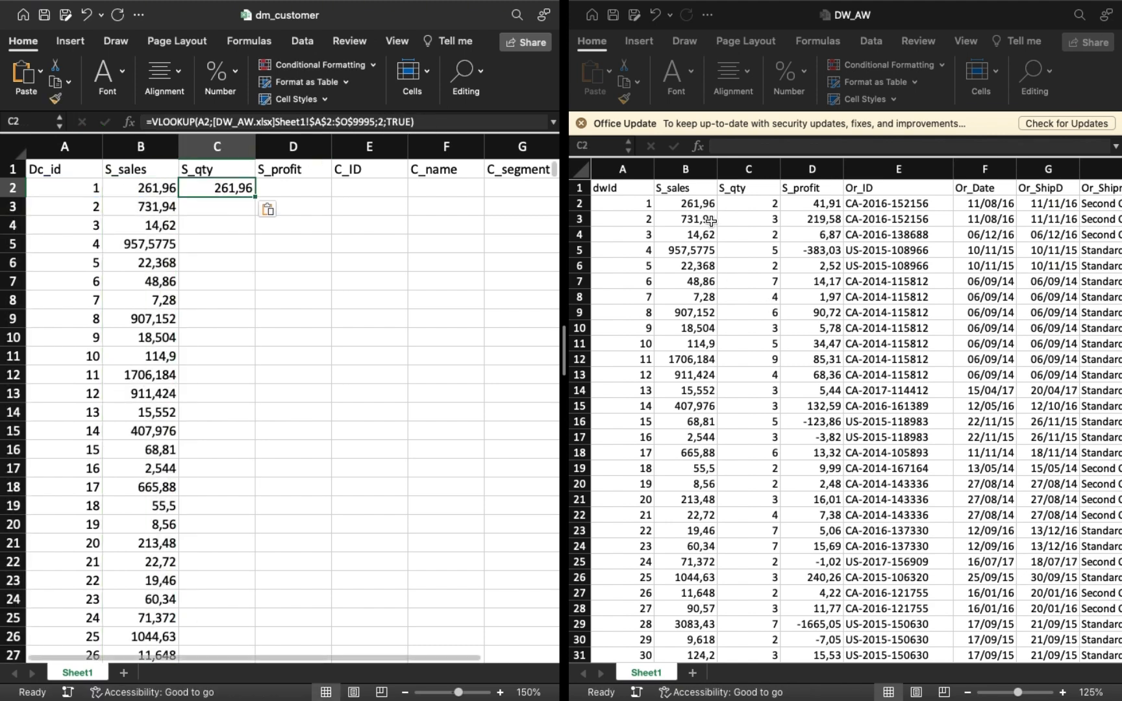
{"action": "left_click", "coordinate": [382, 123]}
{"action": "key", "text": "BackSpace"}
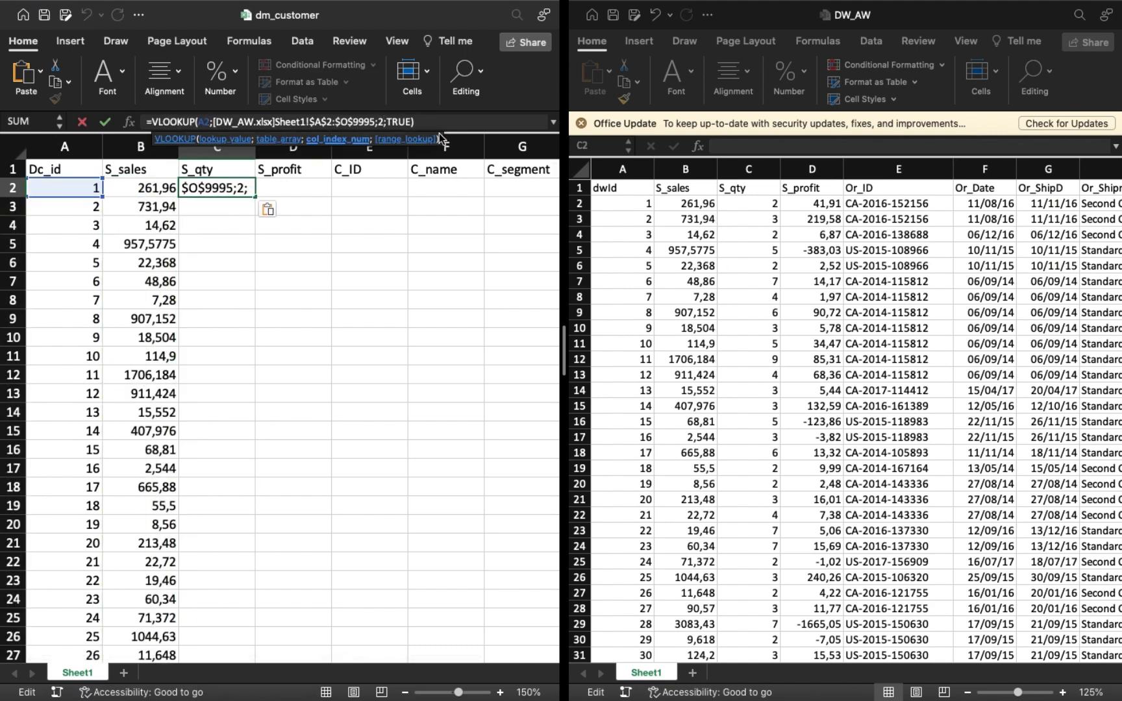
{"action": "type", "text": "3"}
{"action": "key", "text": "Return"}
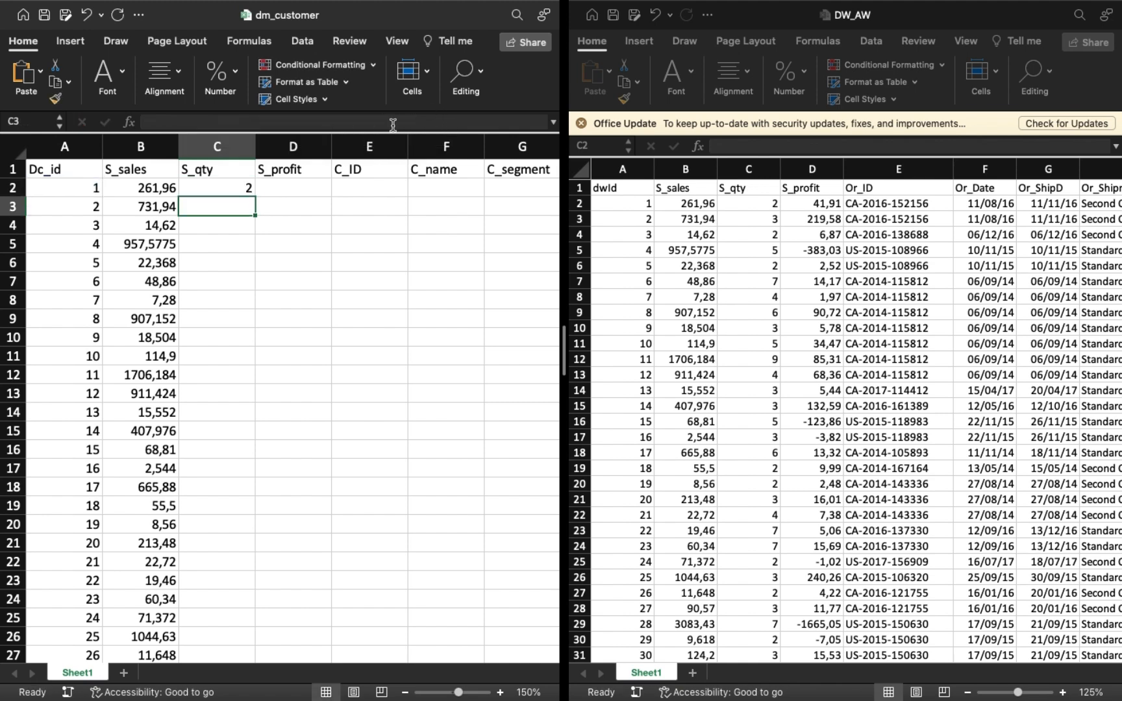
{"action": "left_click", "coordinate": [237, 191]}
{"action": "double_click", "coordinate": [256, 199]}
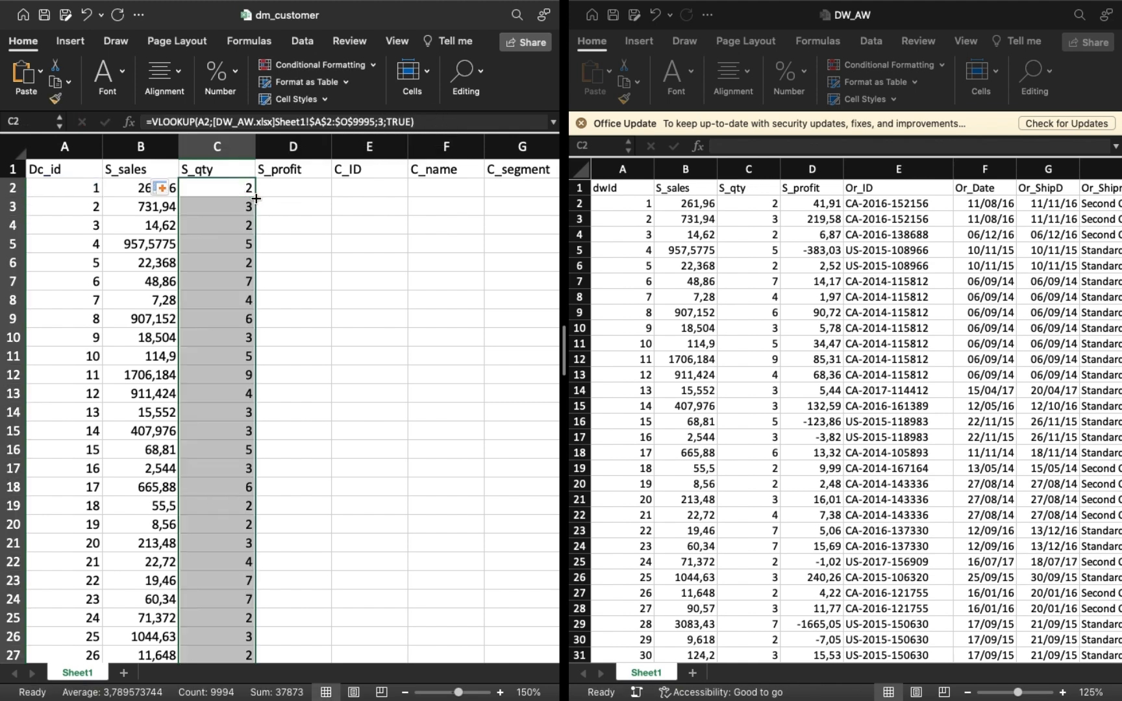
Paste the same lookup formula into D2 under S_profit with its column index set to 4.
{"action": "left_click", "coordinate": [281, 187]}
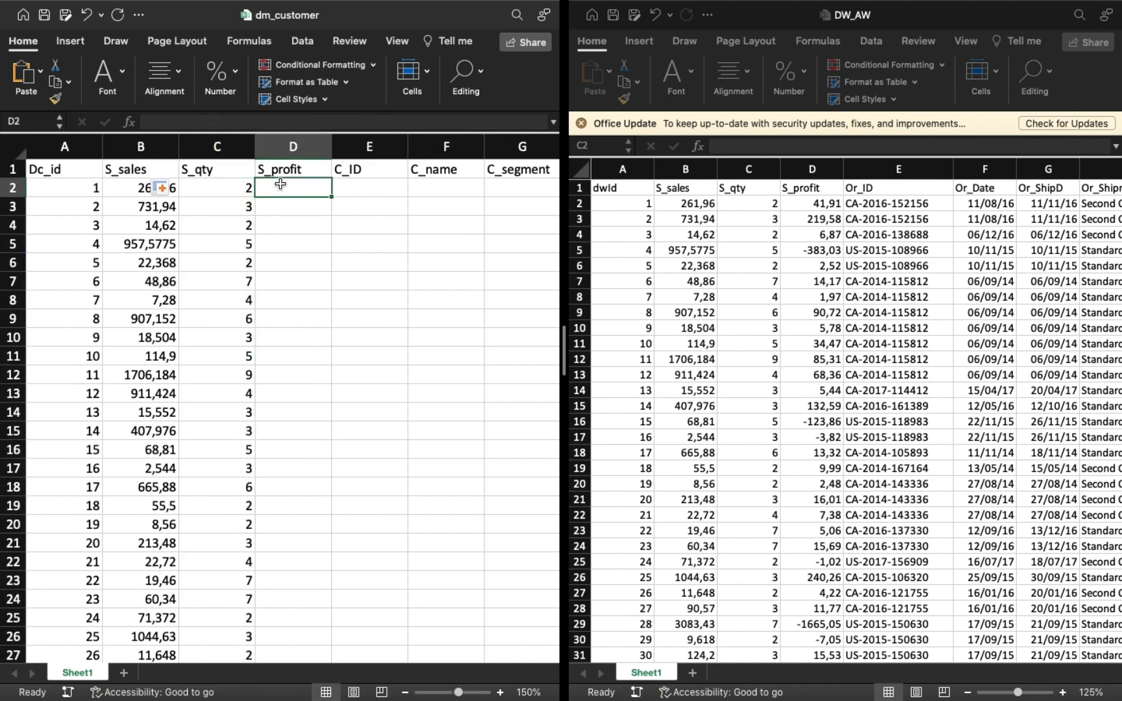
{"action": "key", "text": "super+v"}
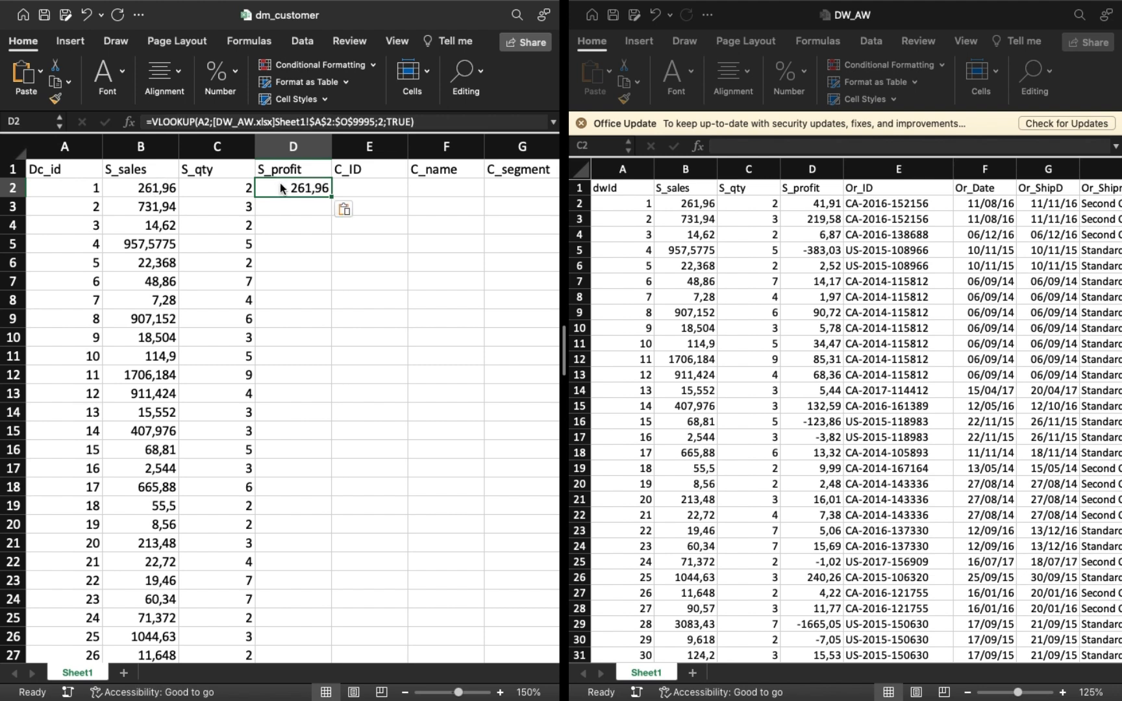
{"action": "left_click", "coordinate": [383, 128]}
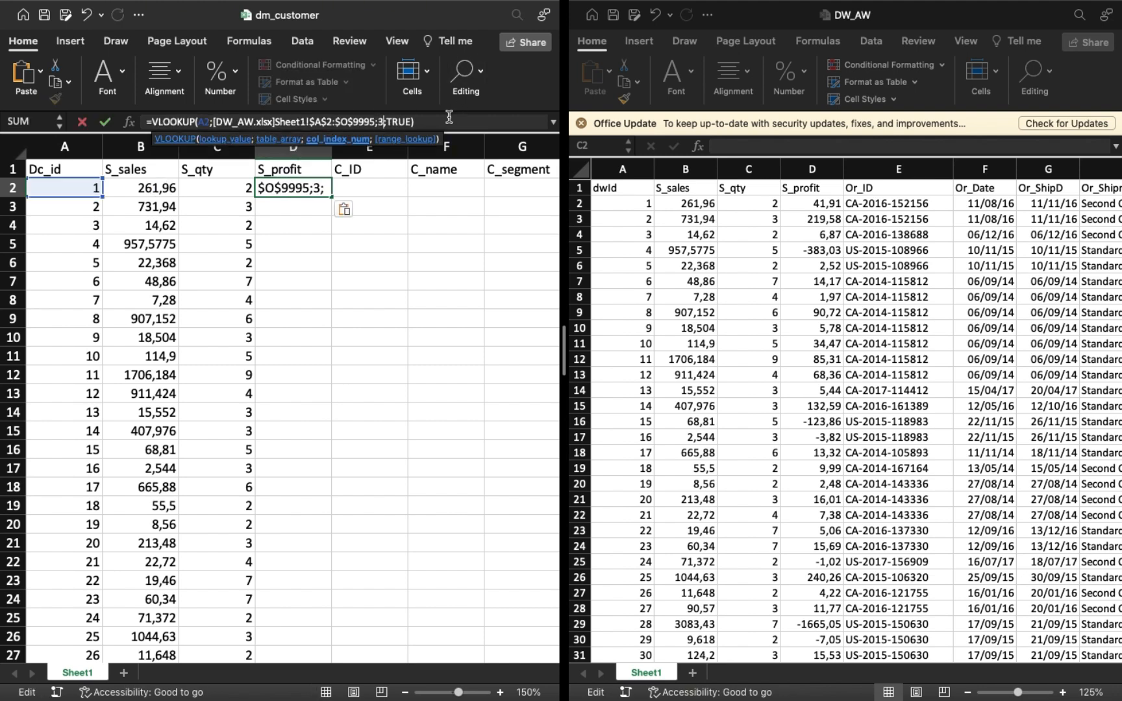
{"action": "key", "text": "Return"}
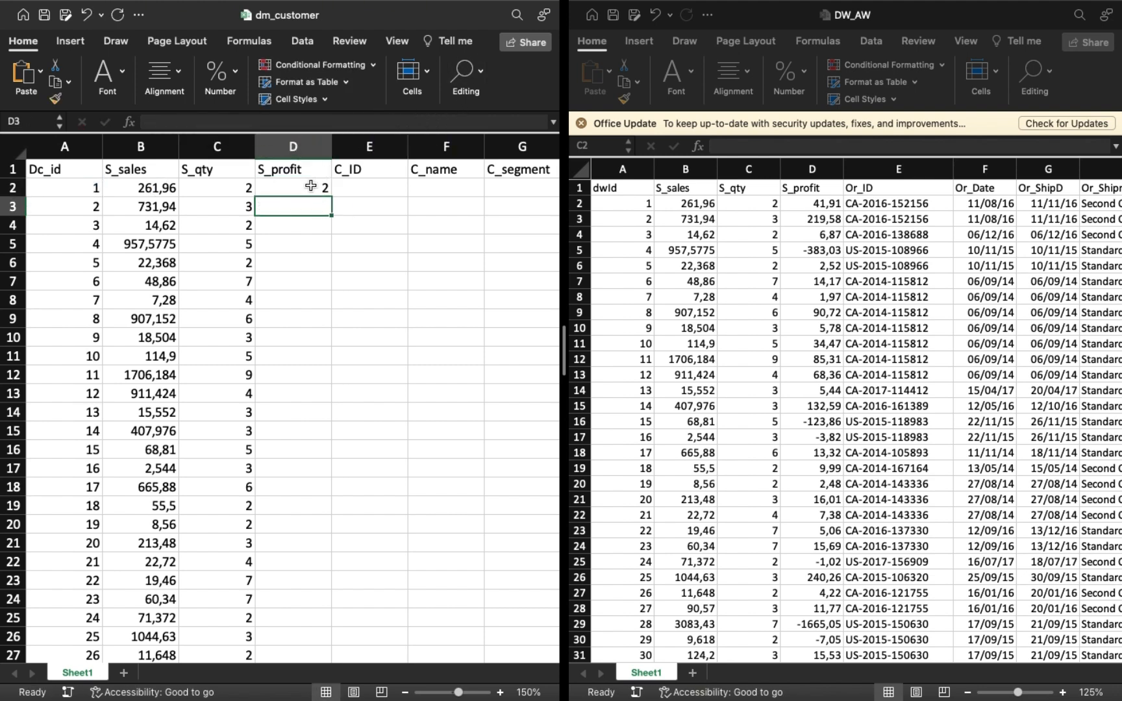
{"action": "left_click", "coordinate": [311, 187]}
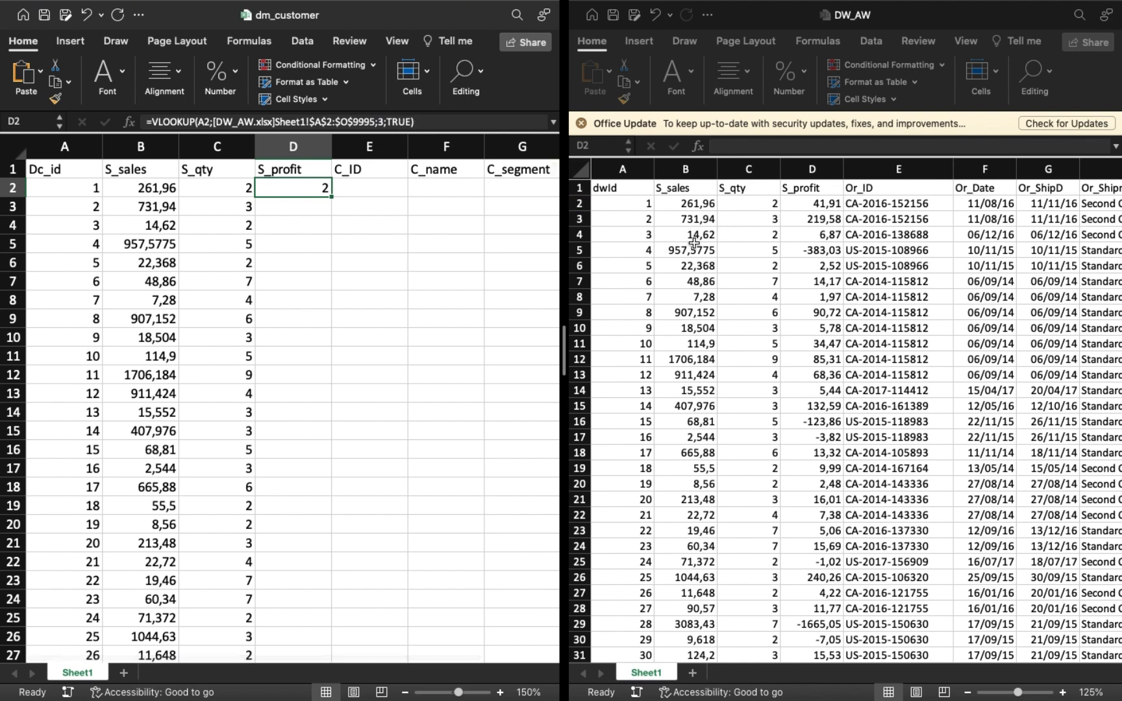
{"action": "left_click", "coordinate": [383, 121]}
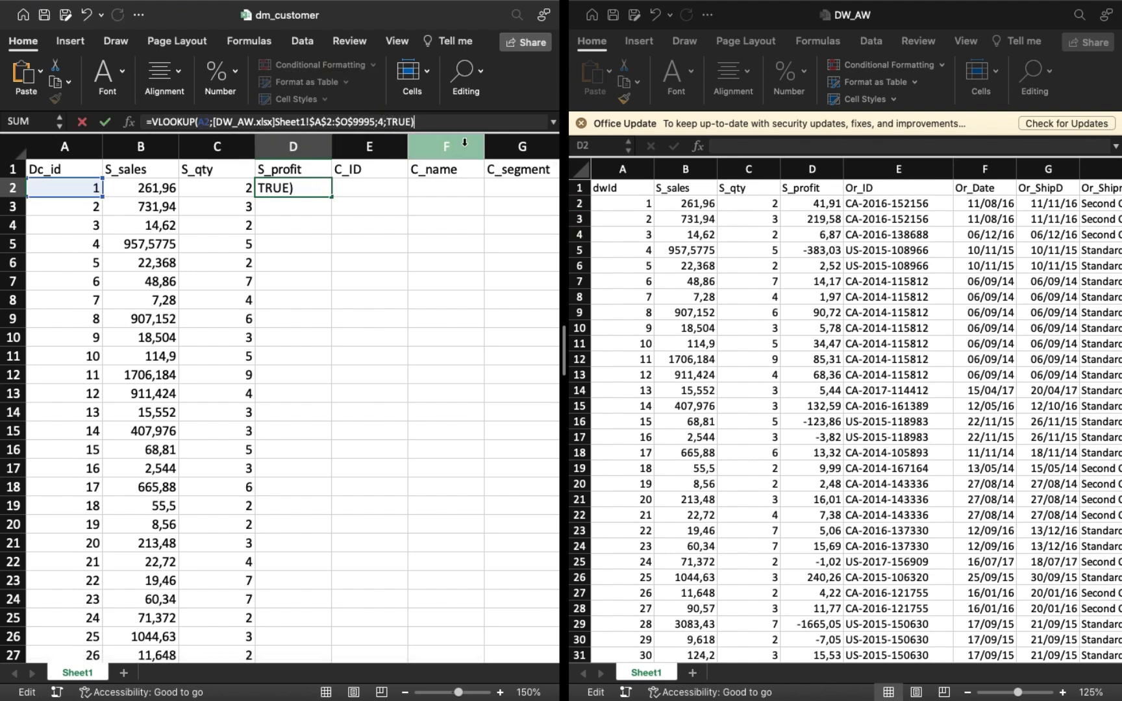
{"action": "key", "text": "Return"}
{"action": "left_click", "coordinate": [305, 190]}
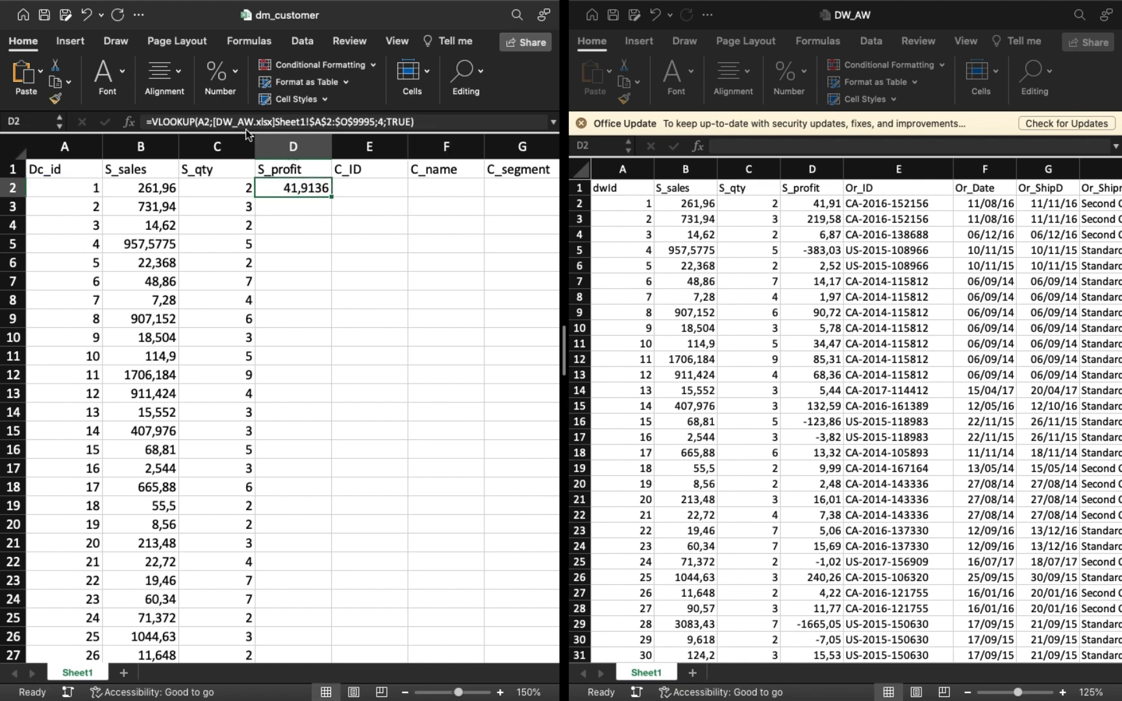
Reduce the D2 profit value to two decimal places and fill the lookup down the S_profit column.
{"action": "left_click", "coordinate": [299, 146]}
{"action": "left_click", "coordinate": [236, 67]}
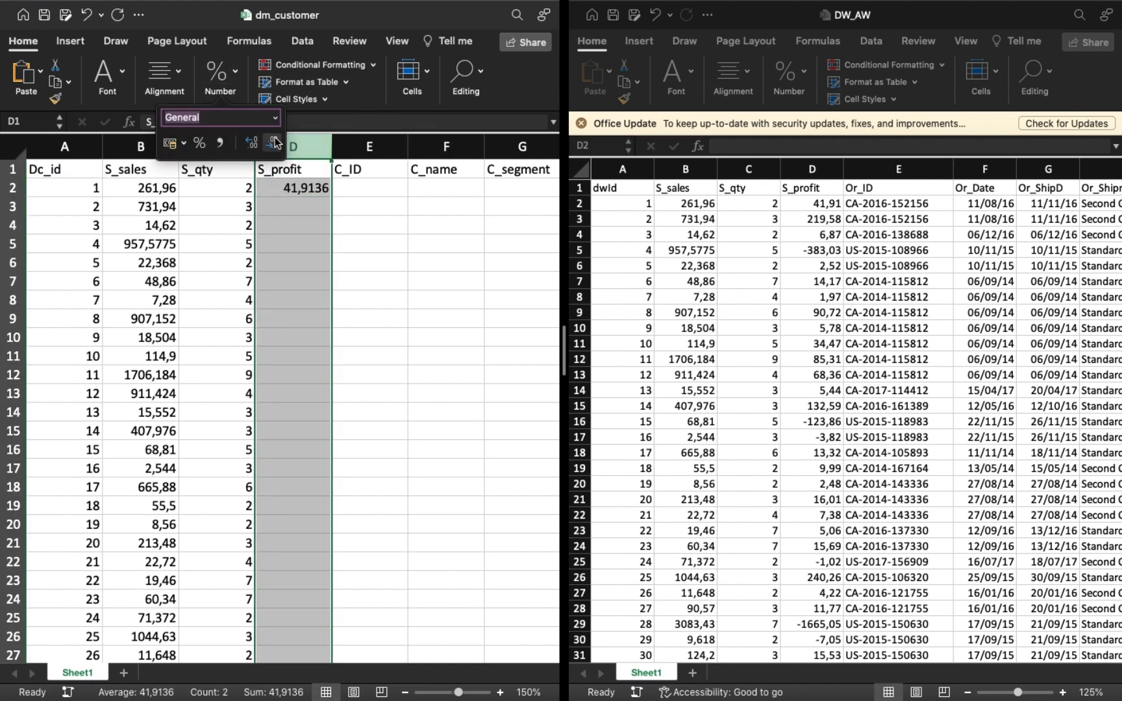
{"action": "left_click", "coordinate": [280, 187]}
{"action": "left_click", "coordinate": [236, 72]}
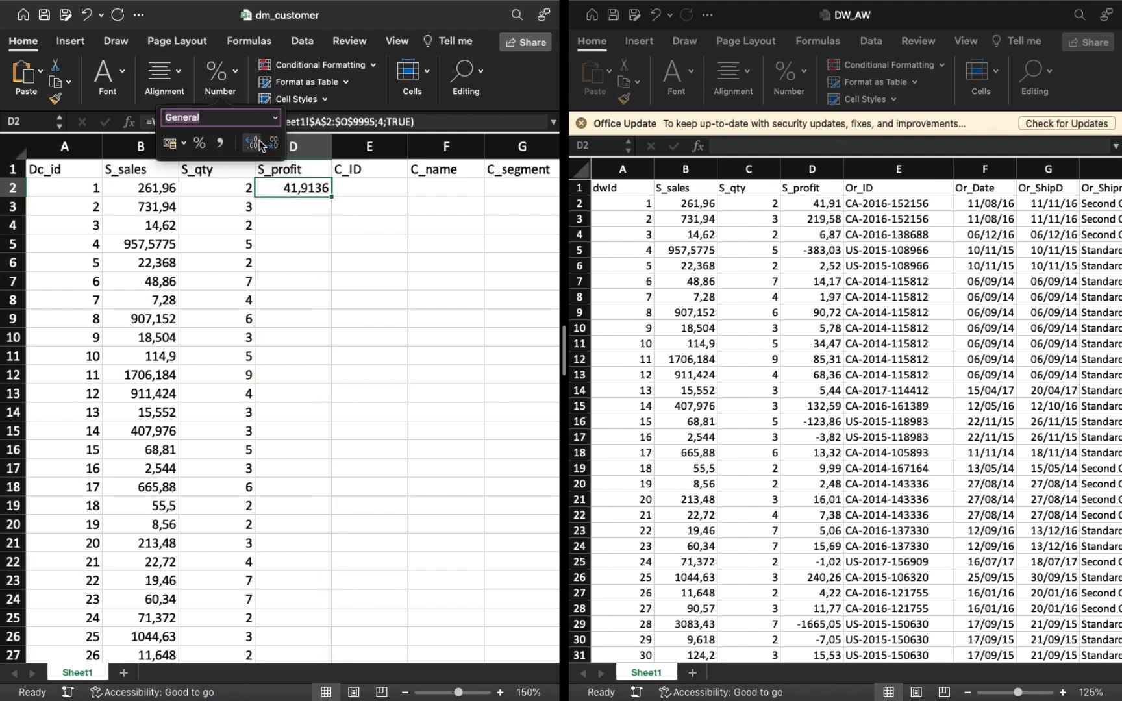
{"action": "left_click", "coordinate": [276, 144]}
{"action": "left_click", "coordinate": [278, 146]}
{"action": "left_click", "coordinate": [277, 145]}
{"action": "left_click", "coordinate": [278, 146]}
{"action": "double_click", "coordinate": [331, 196]}
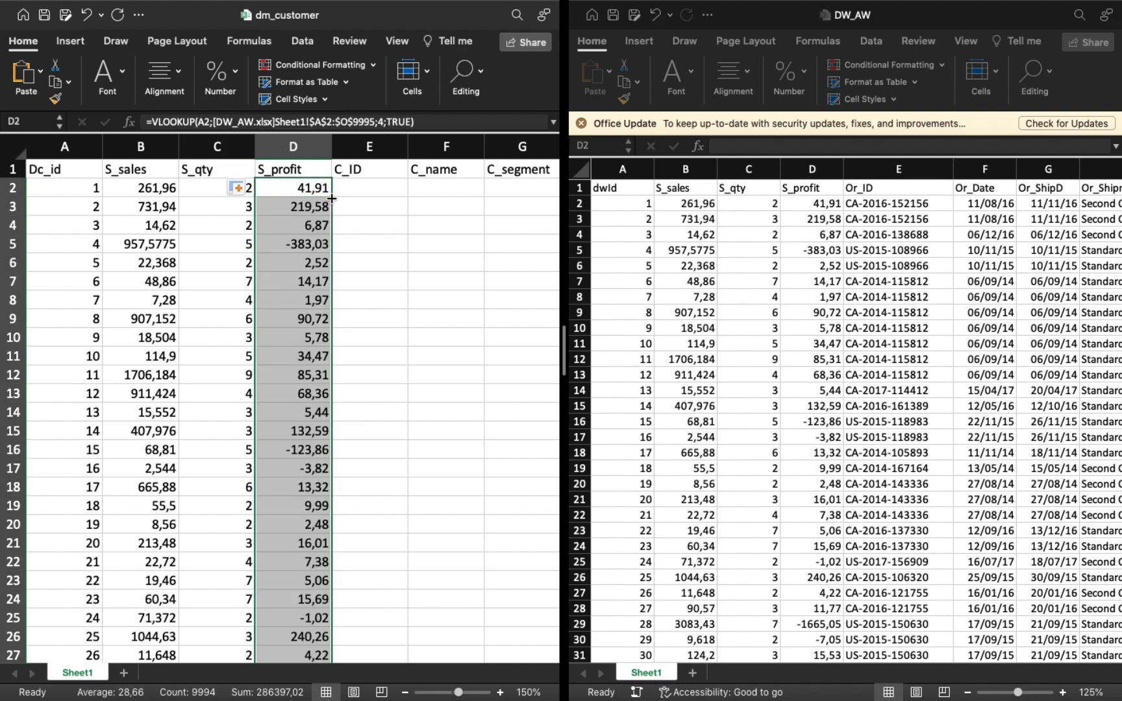
Try to reuse the S_profit lookup formula in E2 under C_ID, locating the customer columns in DW_AW.
{"action": "left_click", "coordinate": [362, 188]}
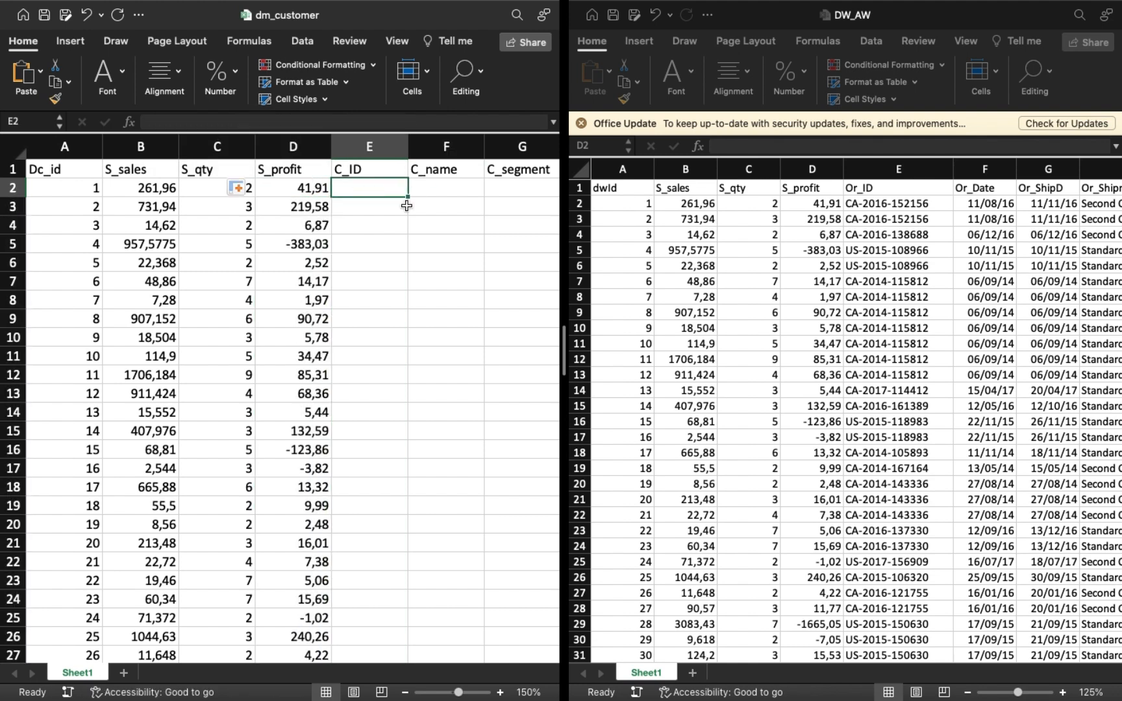
{"action": "left_click", "coordinate": [283, 187]}
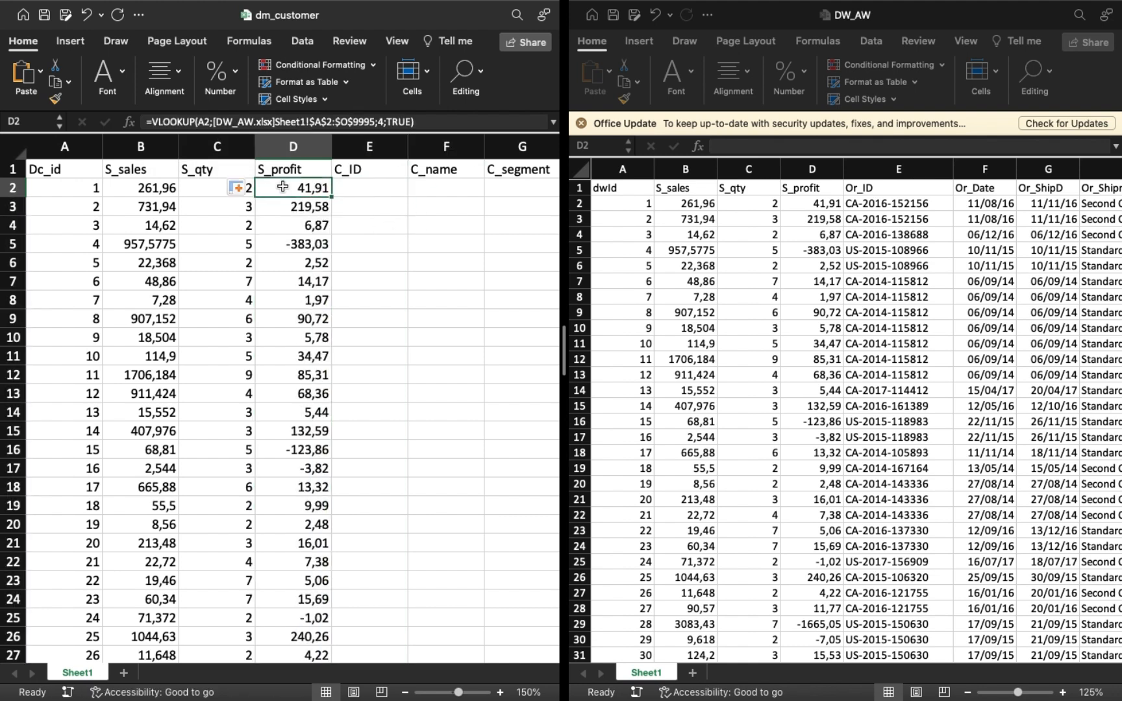
{"action": "left_click", "coordinate": [420, 124]}
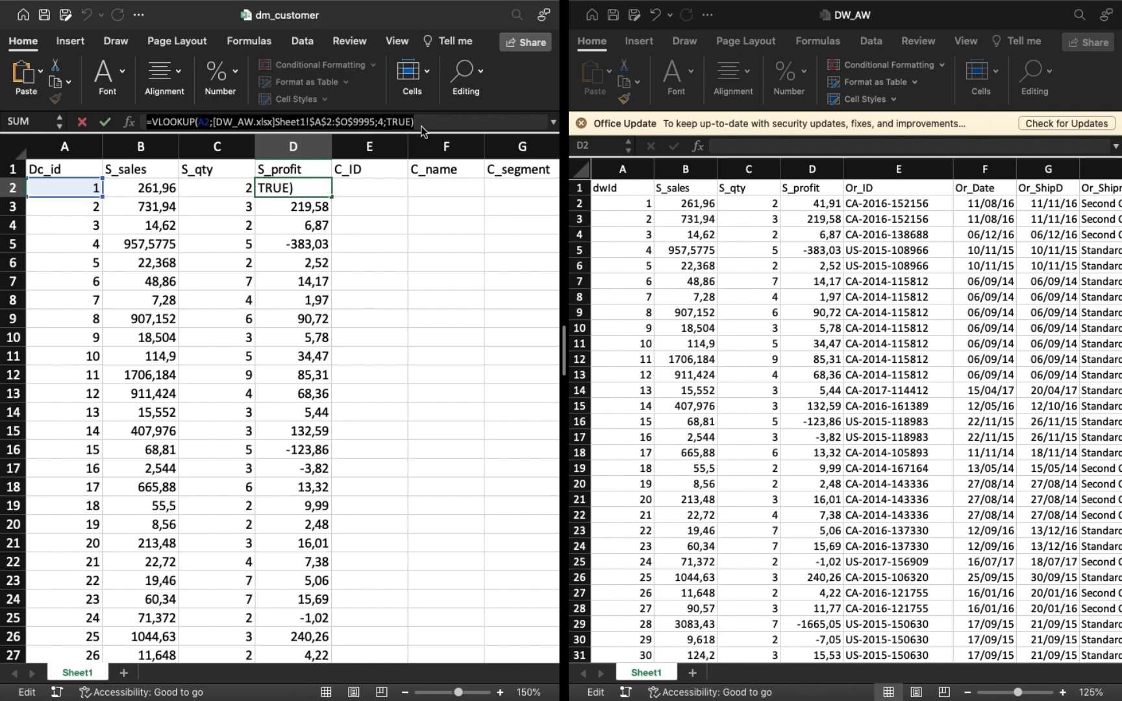
{"action": "left_click", "coordinate": [346, 186]}
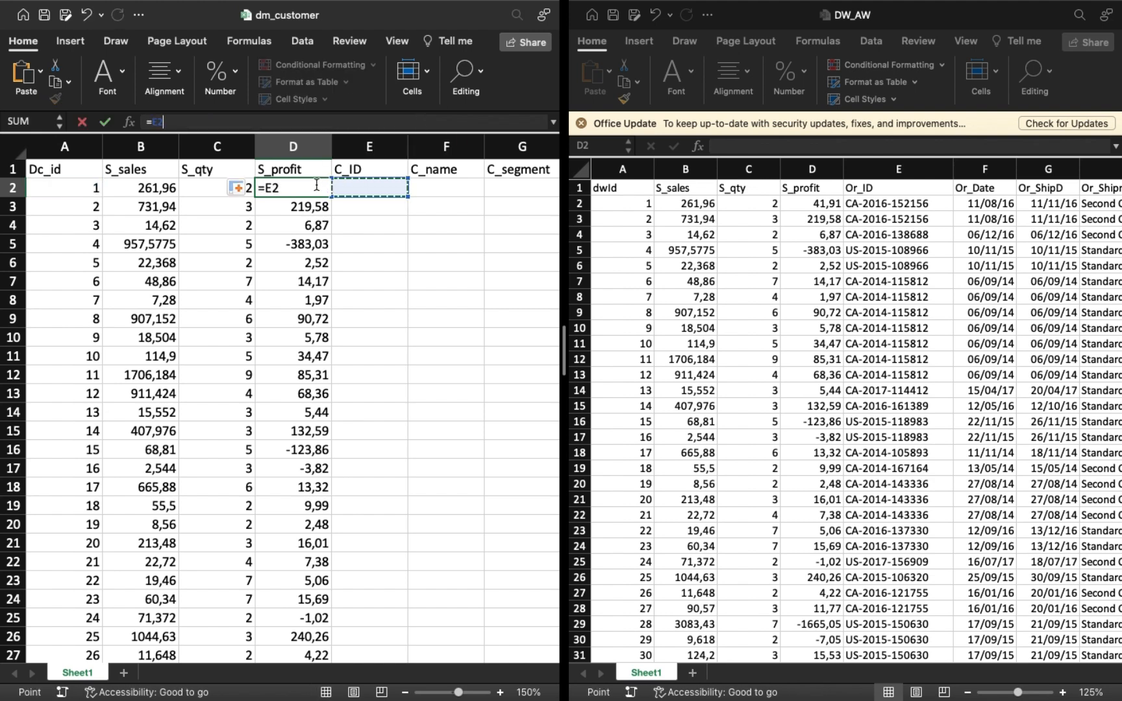
{"action": "key", "text": "super+z"}
{"action": "left_click", "coordinate": [426, 120]}
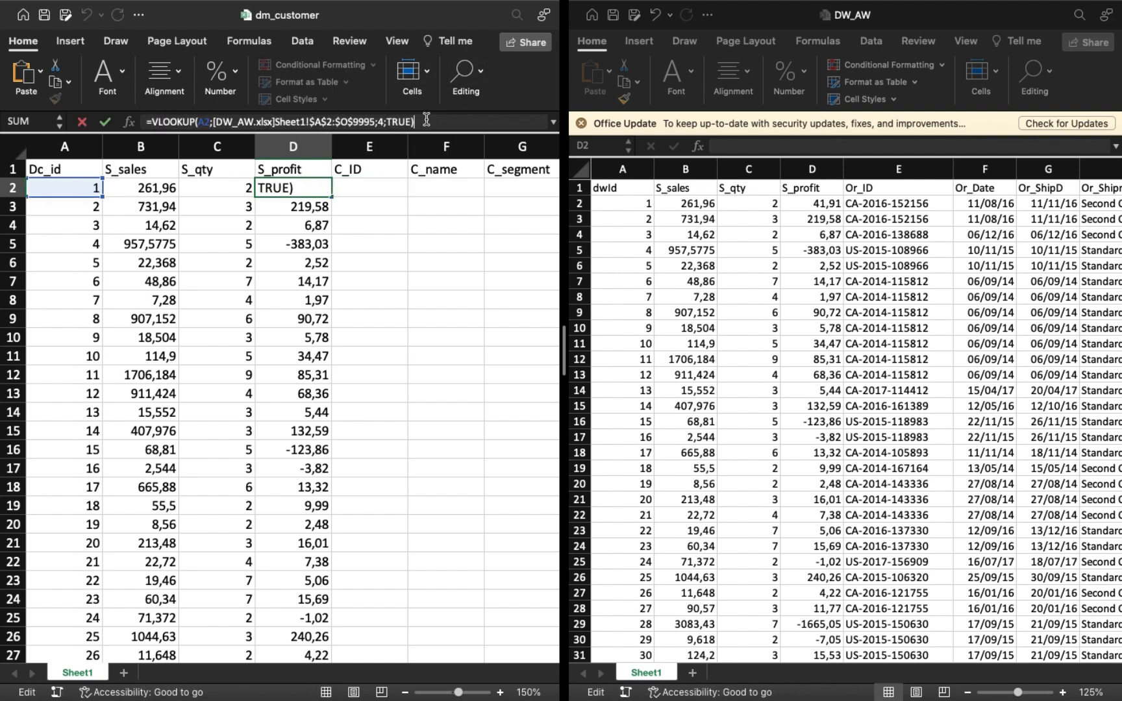
{"action": "key", "text": "Return"}
{"action": "left_click", "coordinate": [344, 189]}
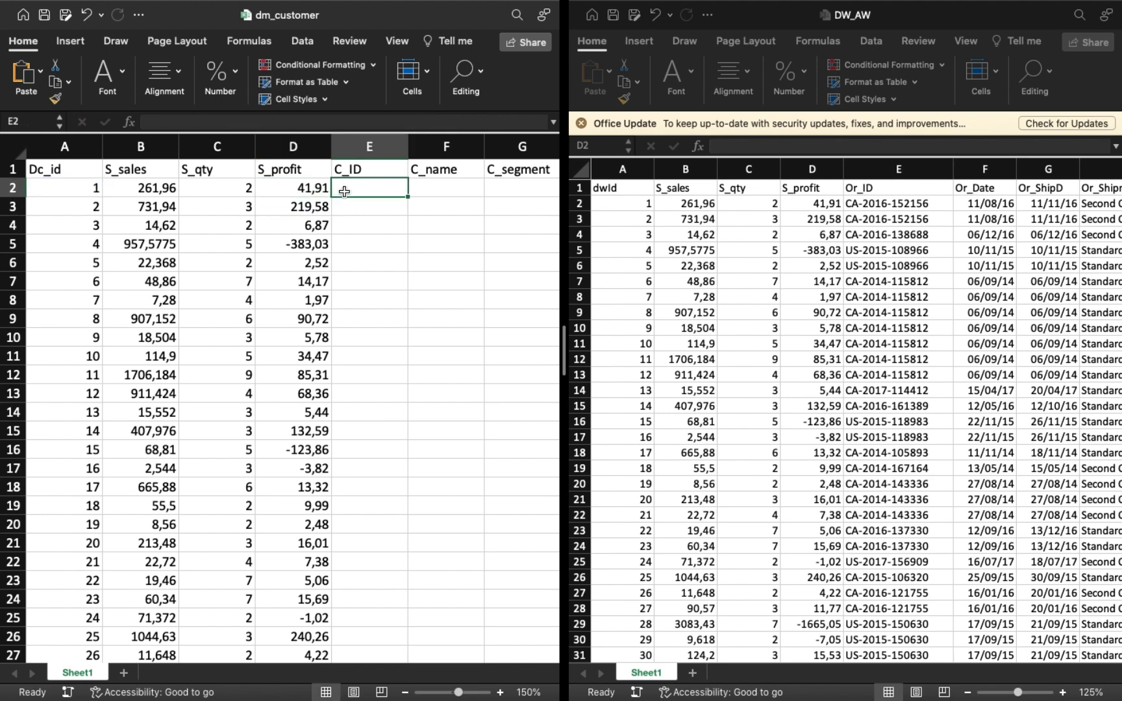
{"action": "left_click", "coordinate": [349, 122]}
{"action": "type", "text": "=VLOOKUP(A2;[DW_AW.xlsx]Sheet1!$A$2:$O$9995;4;TRUE)"}
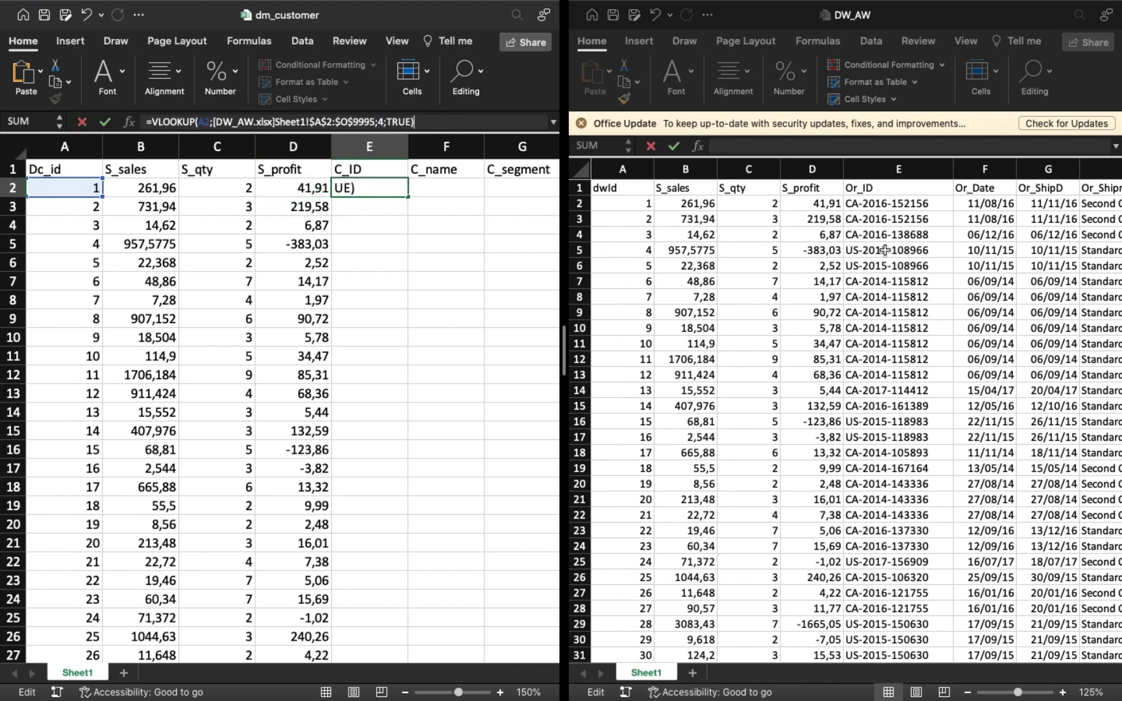
{"action": "scroll", "coordinate": [884, 250], "scroll_direction": "right", "scroll_amount": 10}
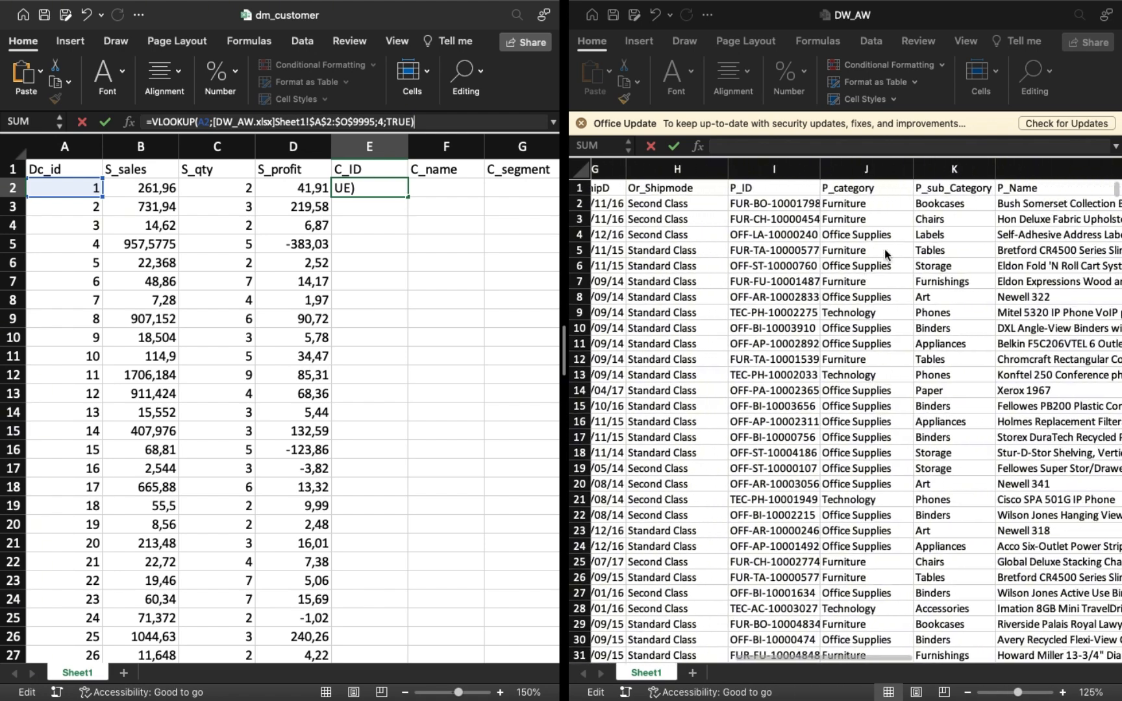
{"action": "scroll", "coordinate": [884, 249], "scroll_direction": "right", "scroll_amount": 10}
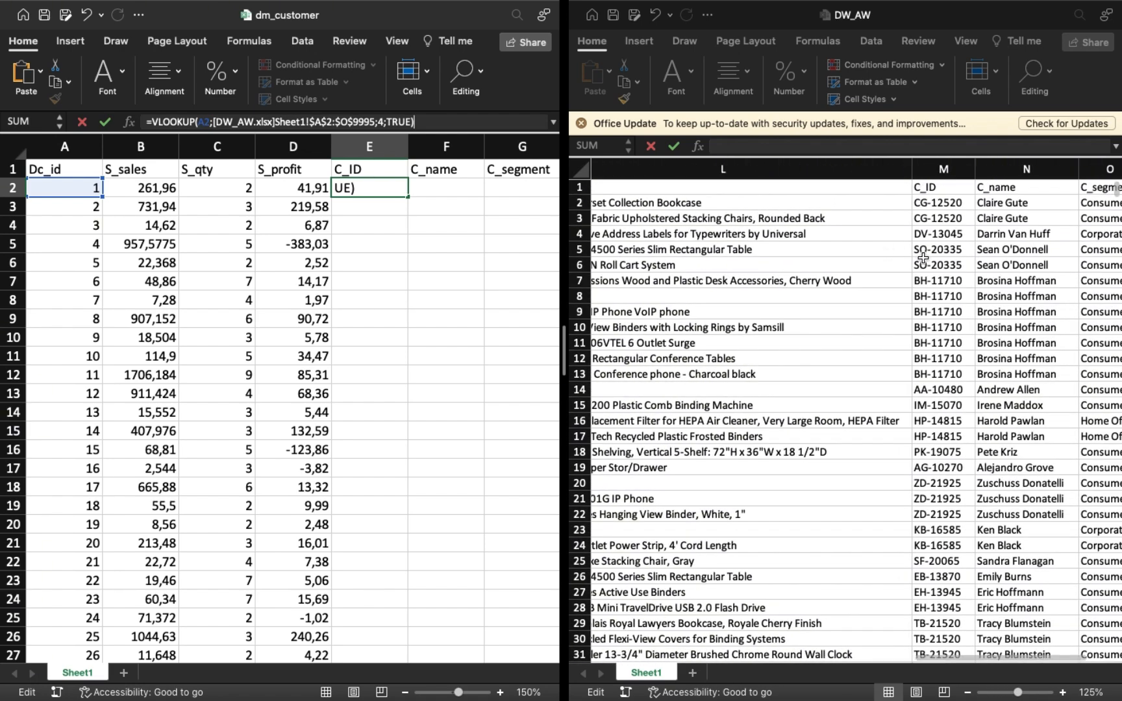
{"action": "scroll", "coordinate": [930, 259], "scroll_direction": "right", "scroll_amount": 2}
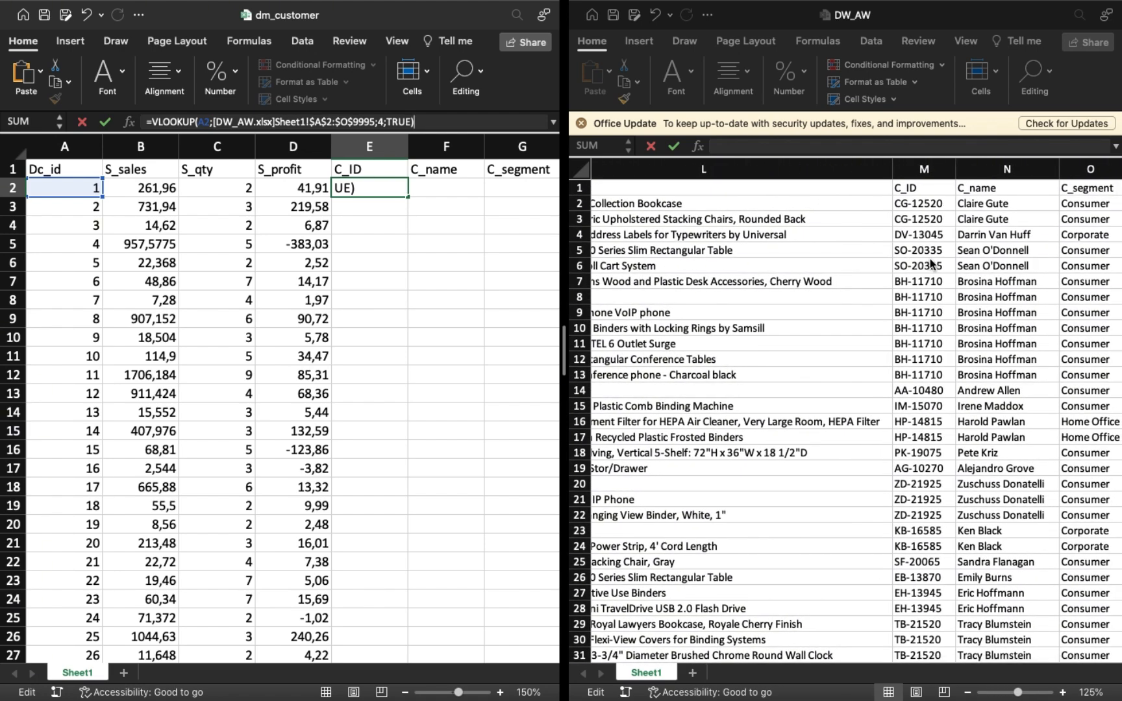
Clear the entire C_ID column, including its heading and the lookup in E2.
{"action": "left_click", "coordinate": [380, 152]}
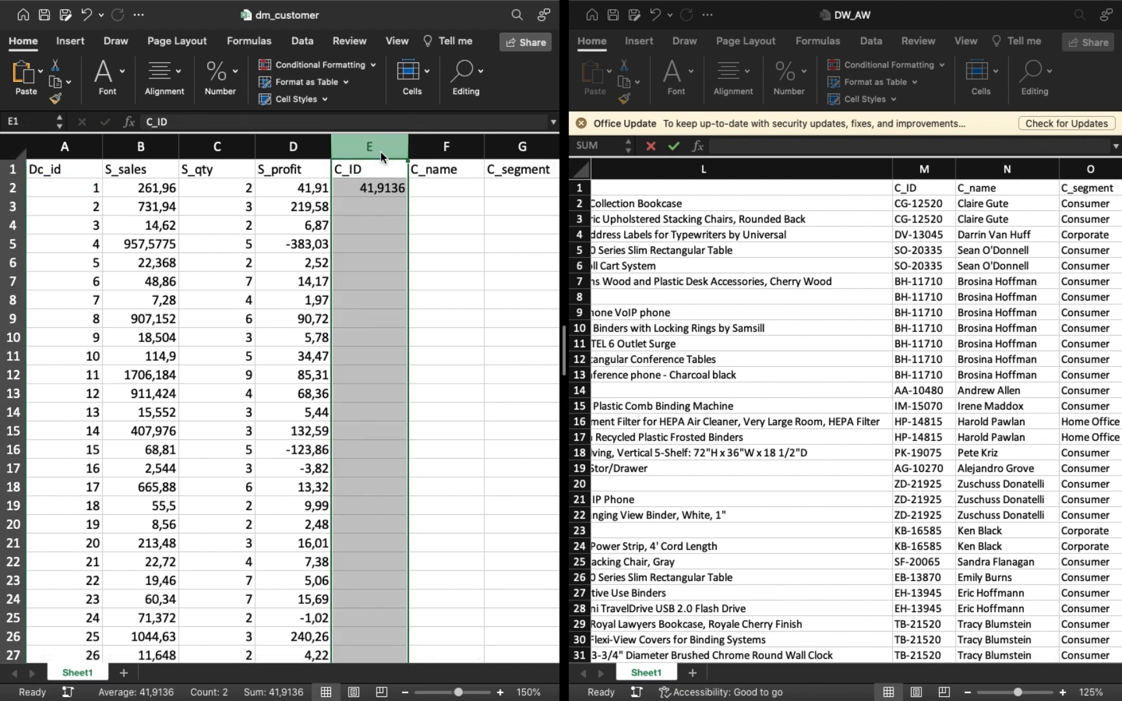
{"action": "key", "text": "Delete"}
{"action": "scroll", "coordinate": [462, 170], "scroll_direction": "right", "scroll_amount": 3}
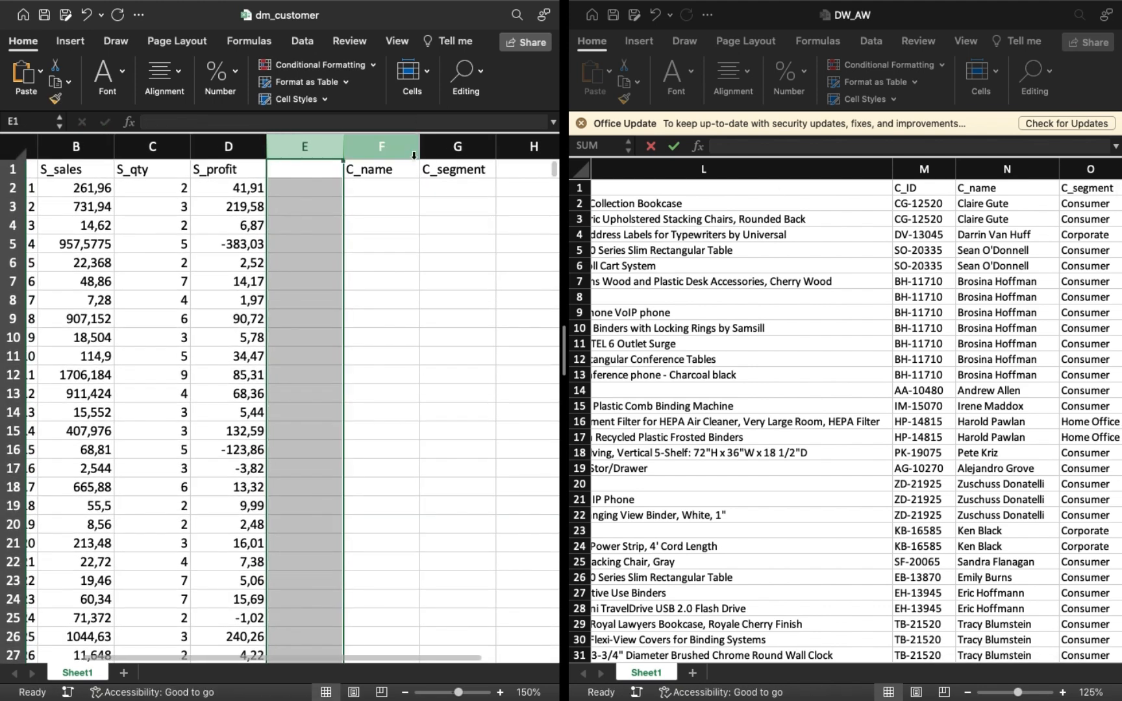
Place the C_name and C_segment headings in E1 and F1, and clear the leftover heading in G1.
{"action": "left_click", "coordinate": [400, 171]}
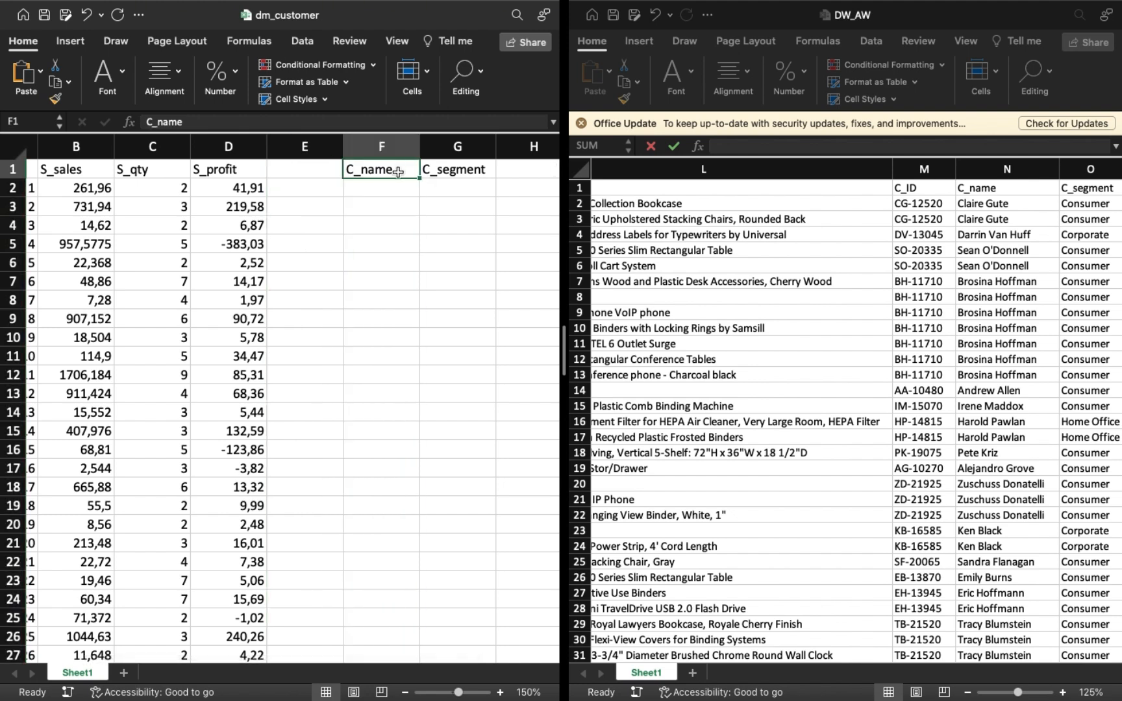
{"action": "key", "text": "shift+Right"}
{"action": "key", "text": "super+x"}
{"action": "key", "text": "Delete"}
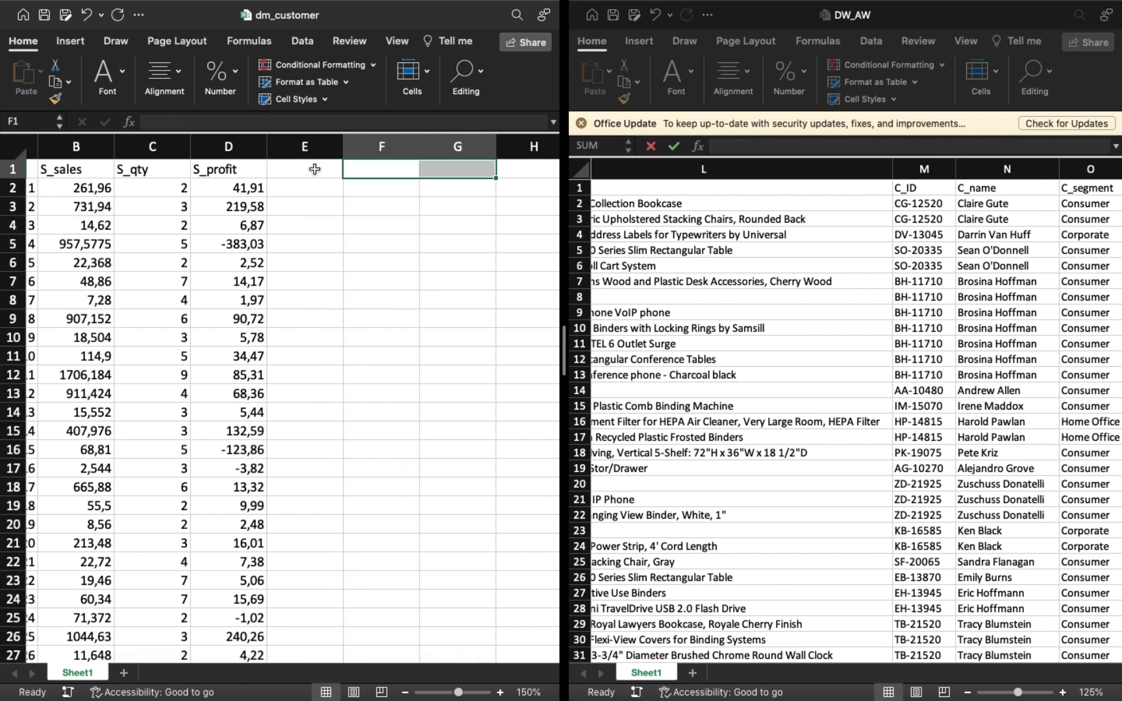
{"action": "left_click", "coordinate": [315, 170]}
{"action": "key", "text": "super+z"}
{"action": "key", "text": "super+c"}
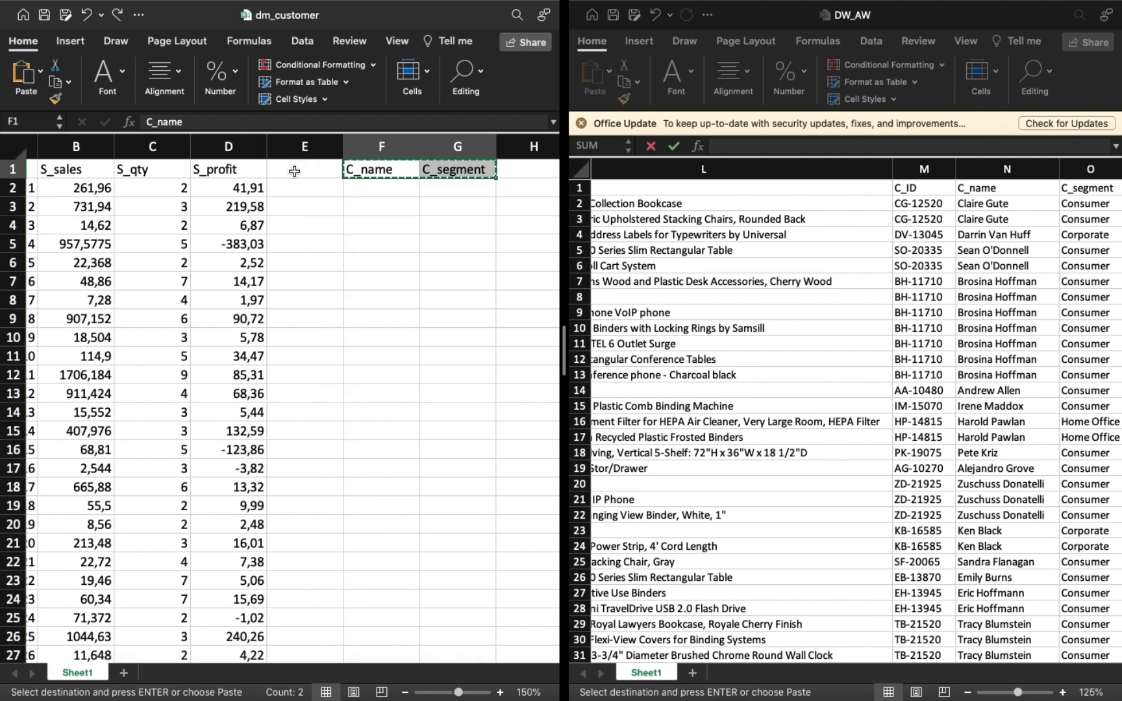
{"action": "left_click", "coordinate": [296, 171]}
{"action": "key", "text": "Return"}
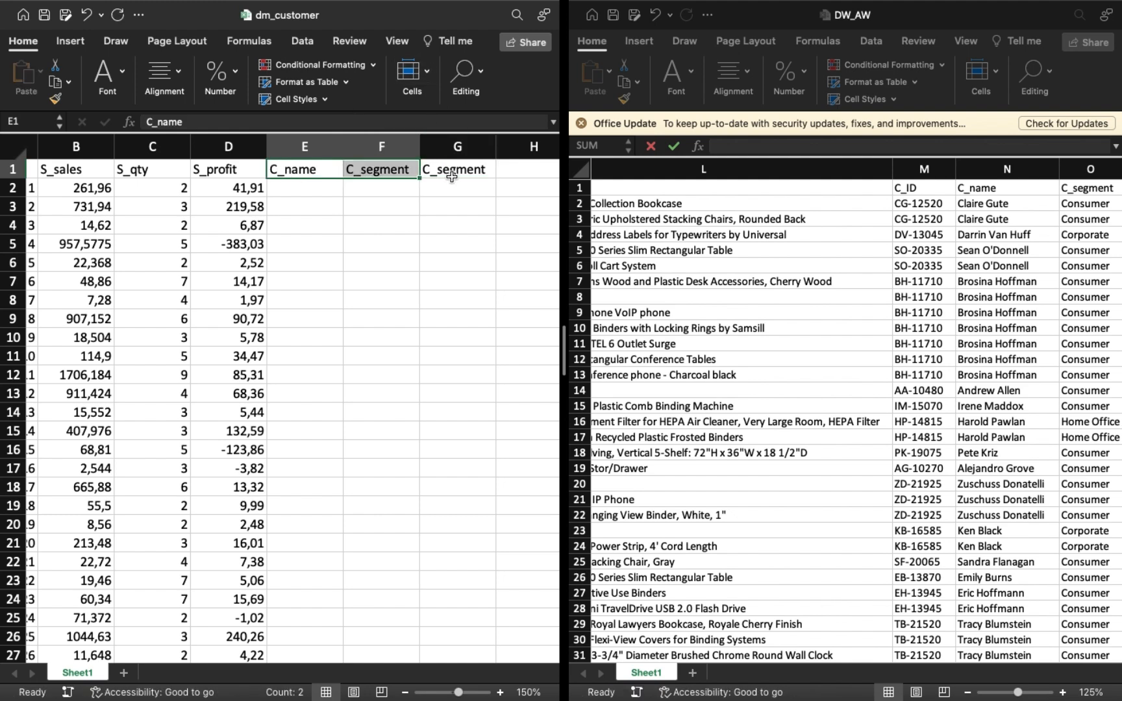
{"action": "left_click", "coordinate": [448, 171]}
{"action": "key", "text": "Delete"}
Copy the S_profit lookup formula from D2 and paste it into E2 under C_name.
{"action": "left_click", "coordinate": [297, 188]}
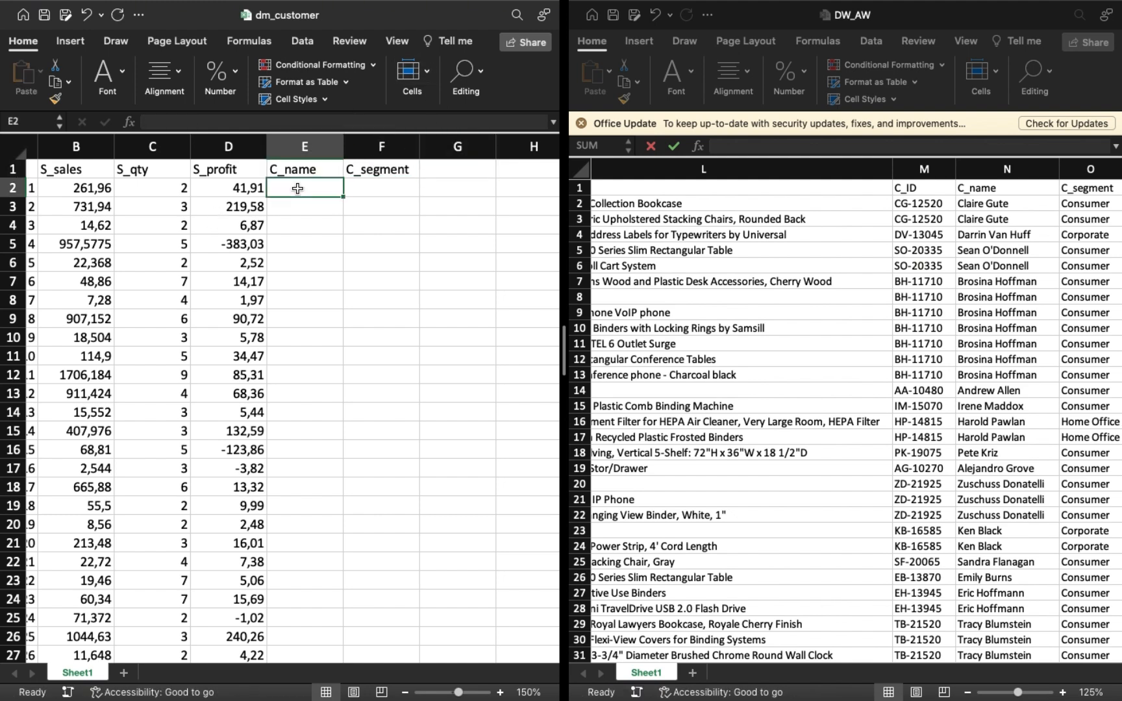
{"action": "left_click", "coordinate": [272, 121]}
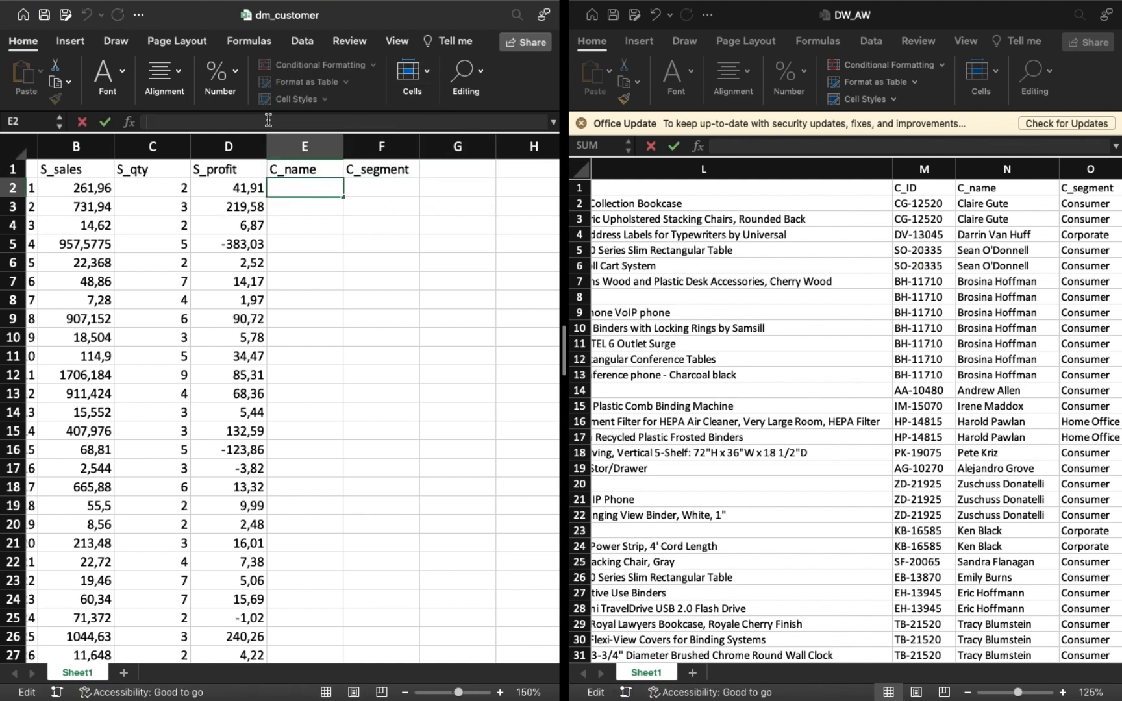
{"action": "left_click", "coordinate": [218, 191]}
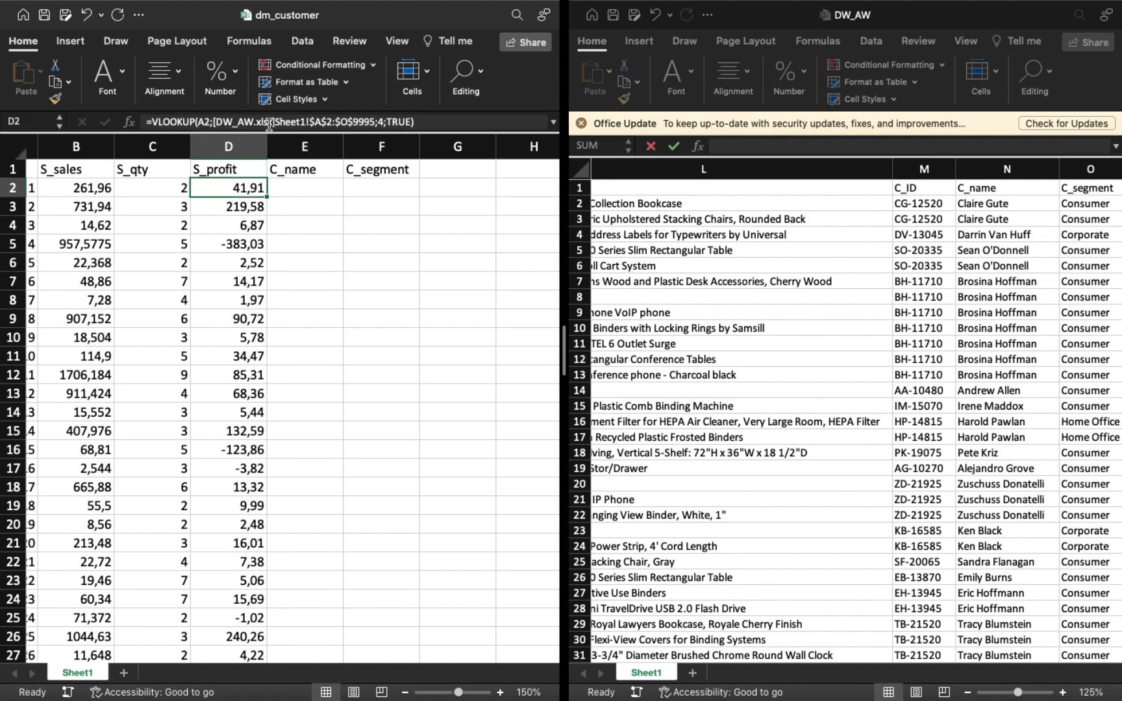
{"action": "left_click", "coordinate": [269, 124]}
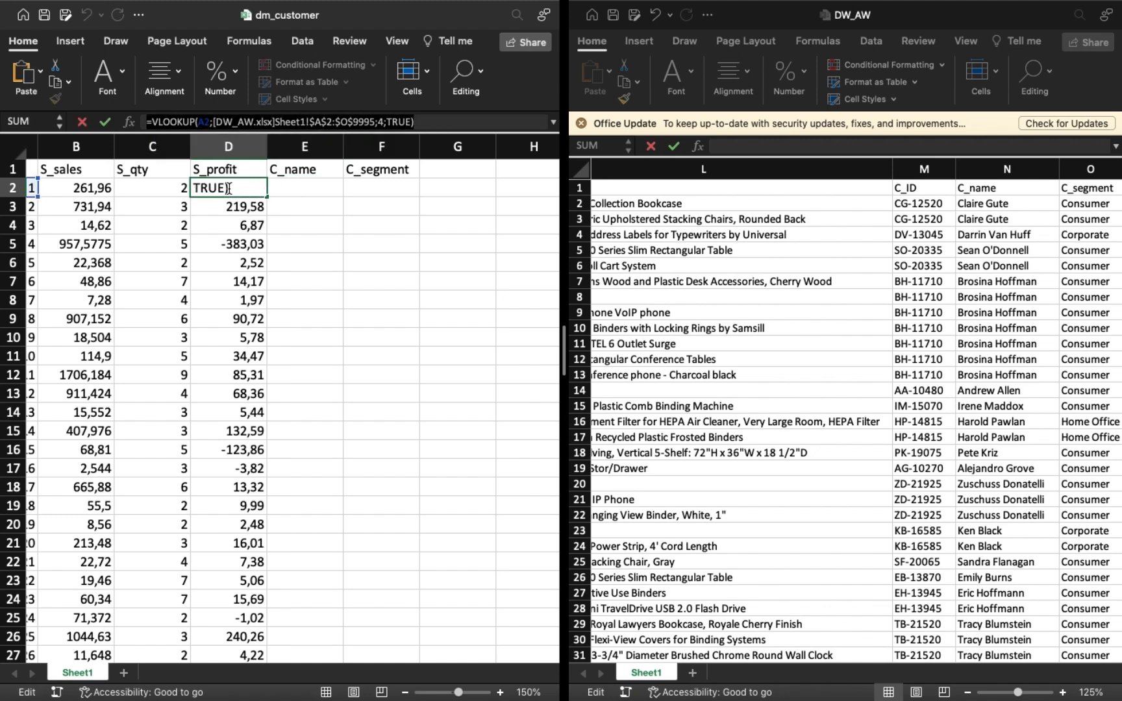
{"action": "key", "text": "Return"}
{"action": "left_click", "coordinate": [282, 185]}
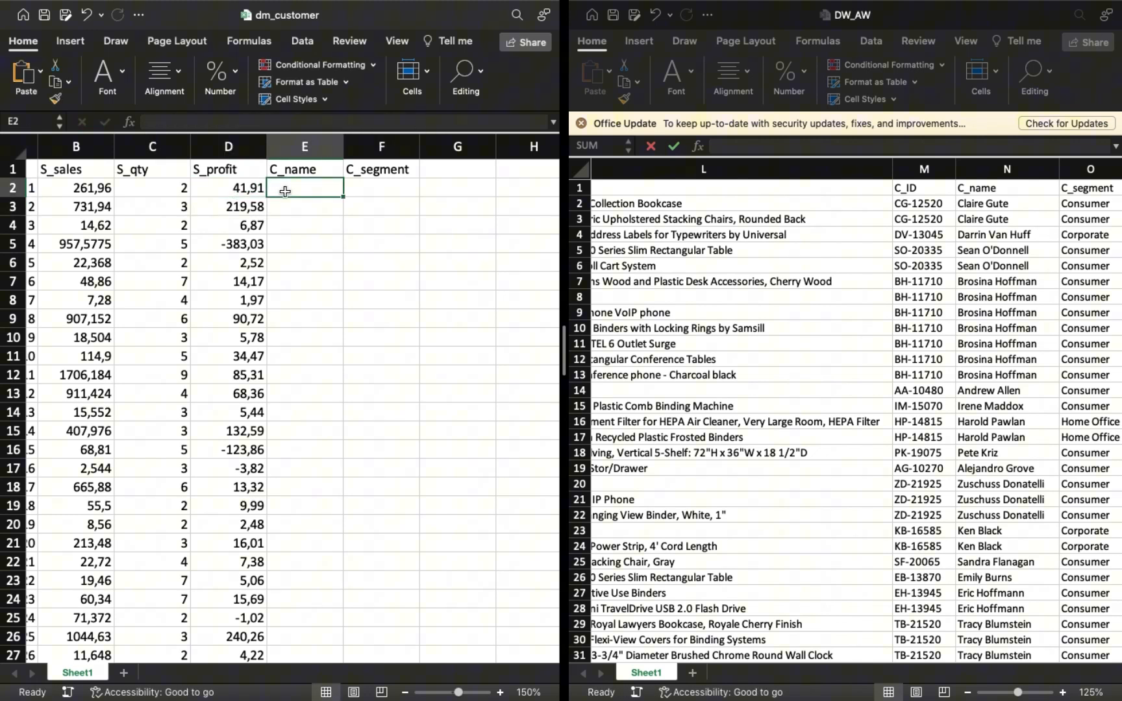
{"action": "left_click", "coordinate": [303, 122]}
{"action": "key", "text": "super+v"}
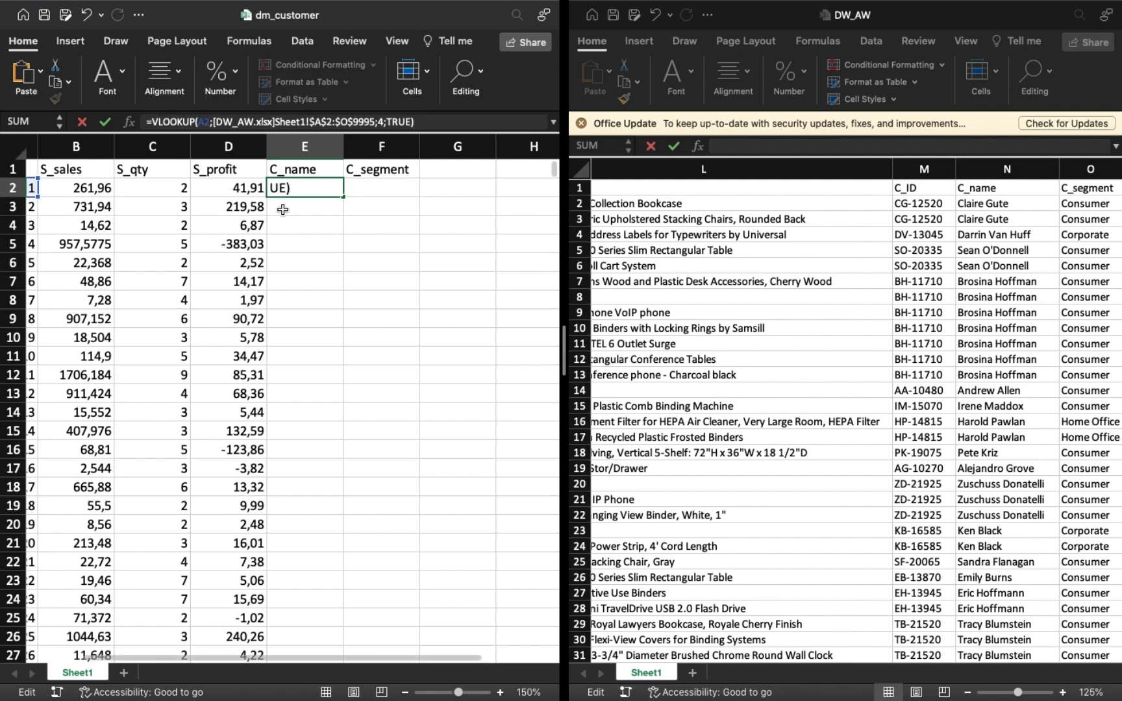
Set the column index of the E2 lookup to 14 so it returns the customer name.
{"action": "left_click", "coordinate": [383, 121]}
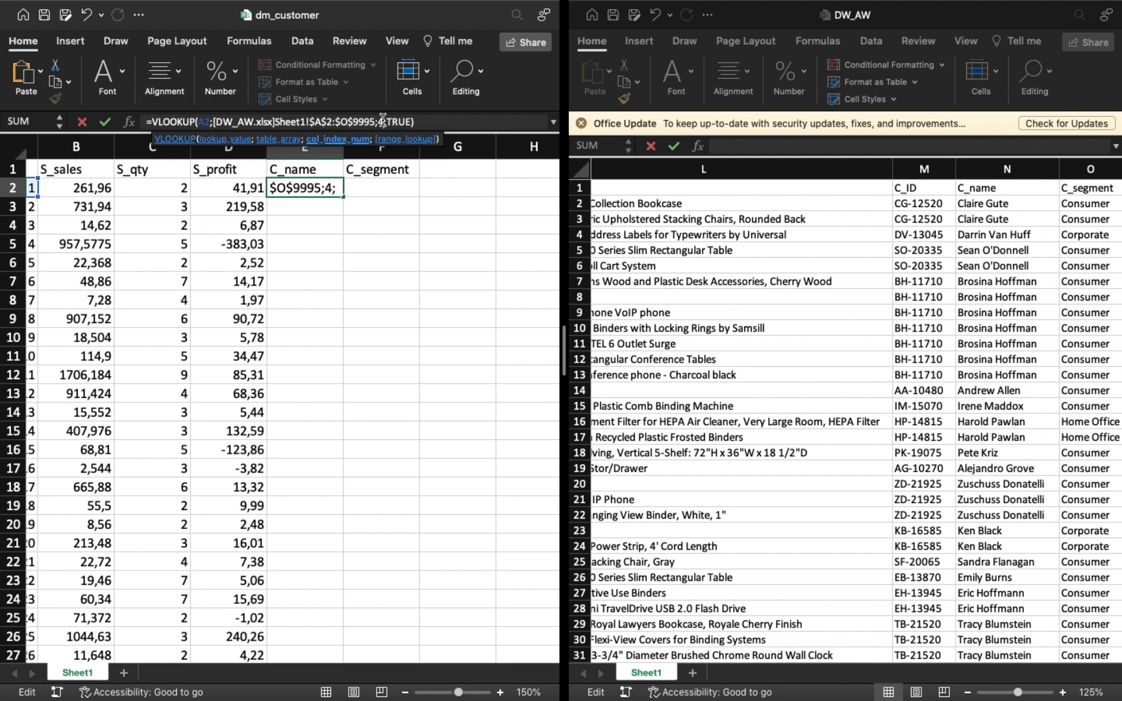
{"action": "type", "text": "1"}
{"action": "key", "text": "Right"}
{"action": "key", "text": "Right"}
{"action": "key", "text": "Right"}
{"action": "key", "text": "Return"}
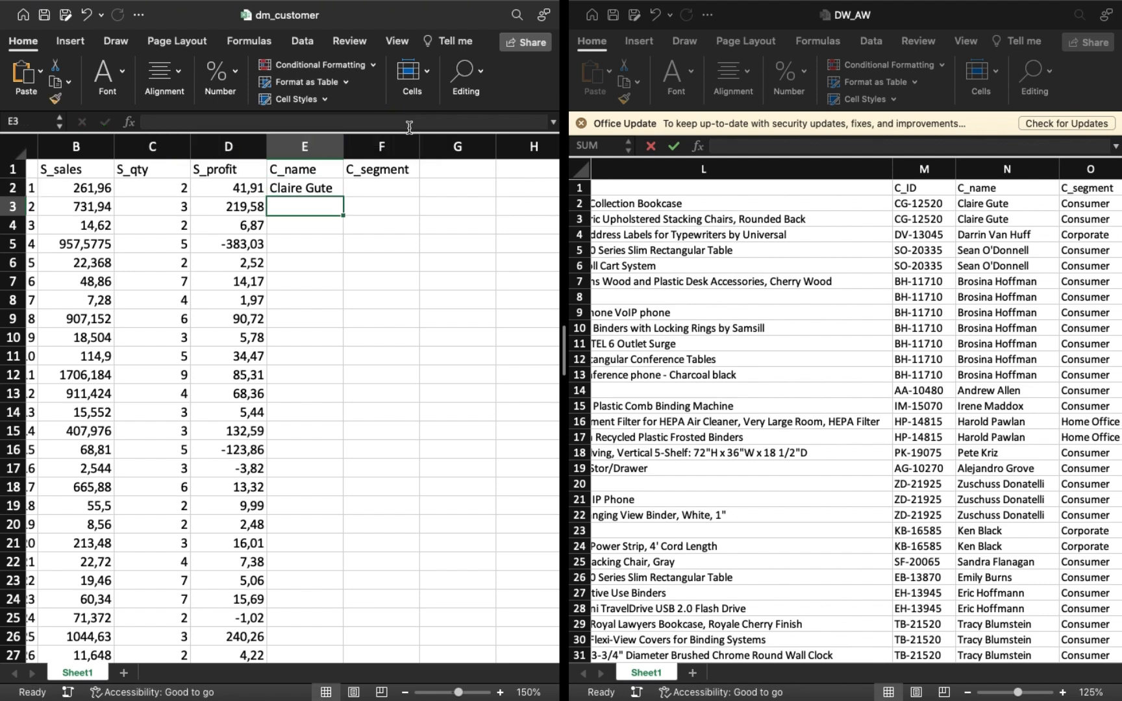
Fill the E2 lookup down the C_name column and widen the column to fit the names.
{"action": "left_click", "coordinate": [280, 192]}
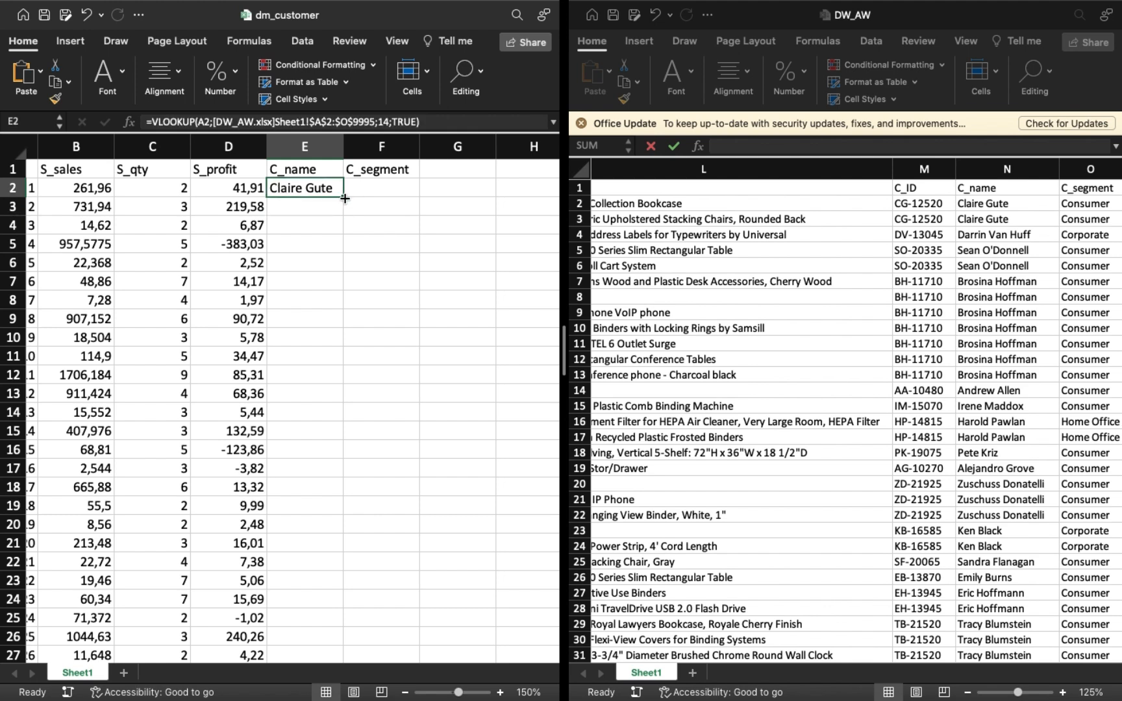
{"action": "double_click", "coordinate": [343, 197]}
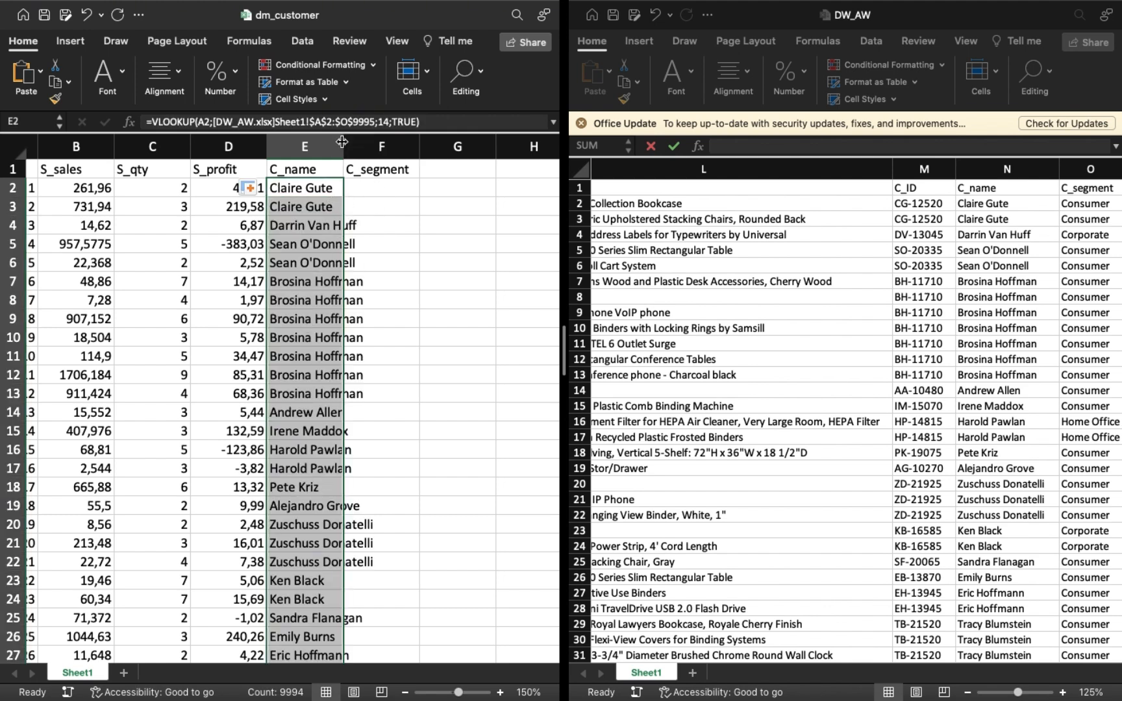
{"action": "left_click_drag", "start_coordinate": [345, 142], "coordinate": [378, 150]}
Paste the same lookup formula into F2 under C_segment with its column index set to 15.
{"action": "left_click", "coordinate": [408, 193]}
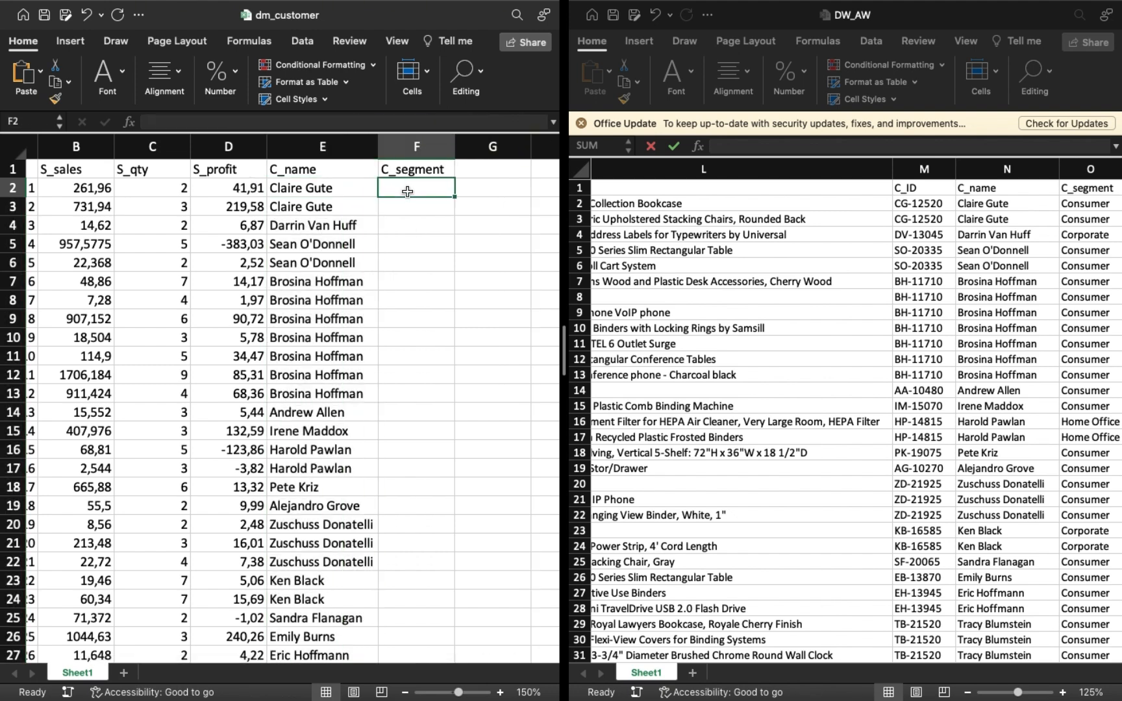
{"action": "left_click", "coordinate": [353, 117]}
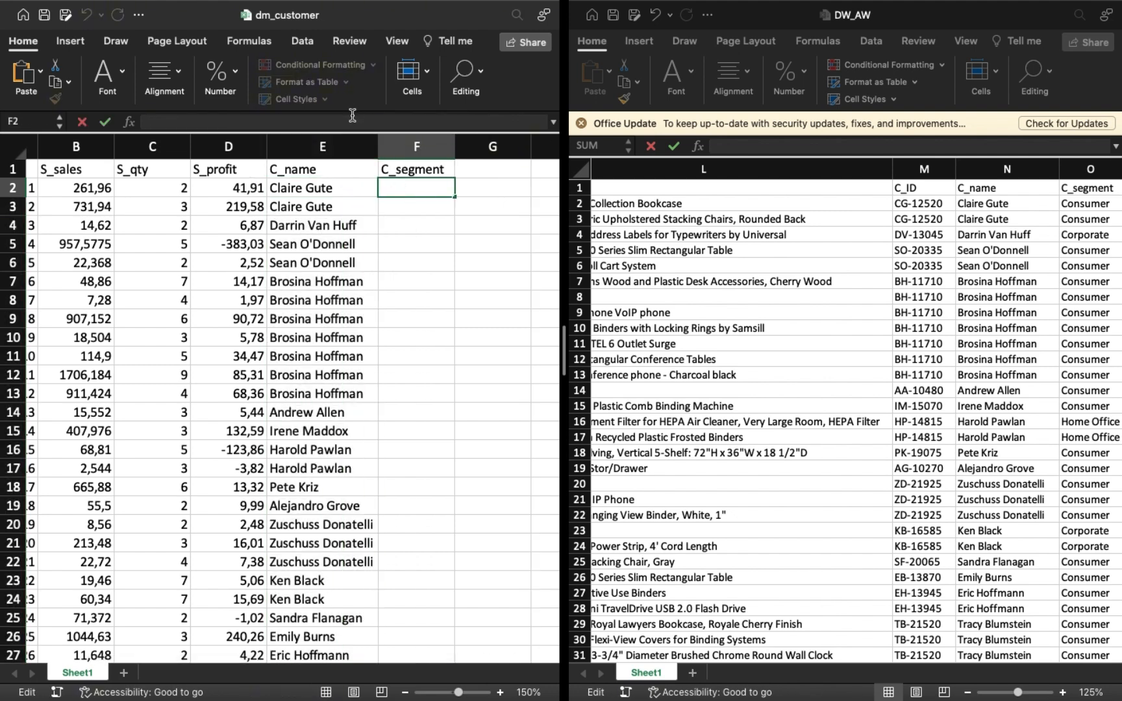
{"action": "key", "text": "super+v"}
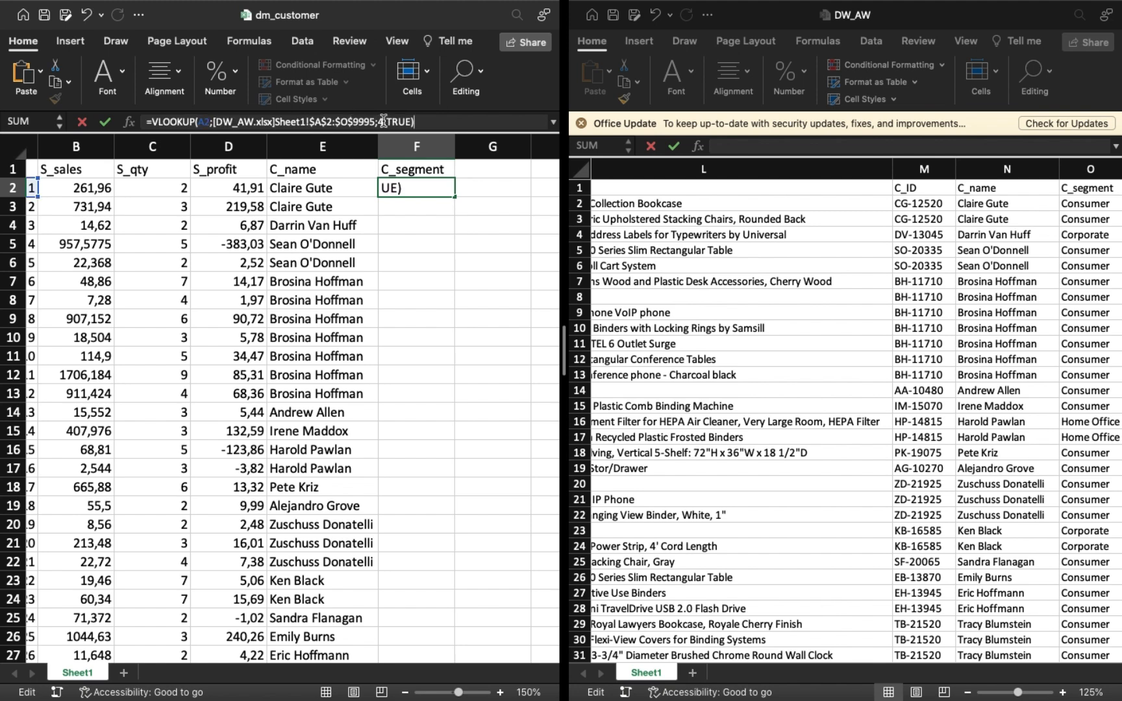
{"action": "left_click", "coordinate": [383, 121]}
{"action": "key", "text": "BackSpace"}
{"action": "type", "text": "15"}
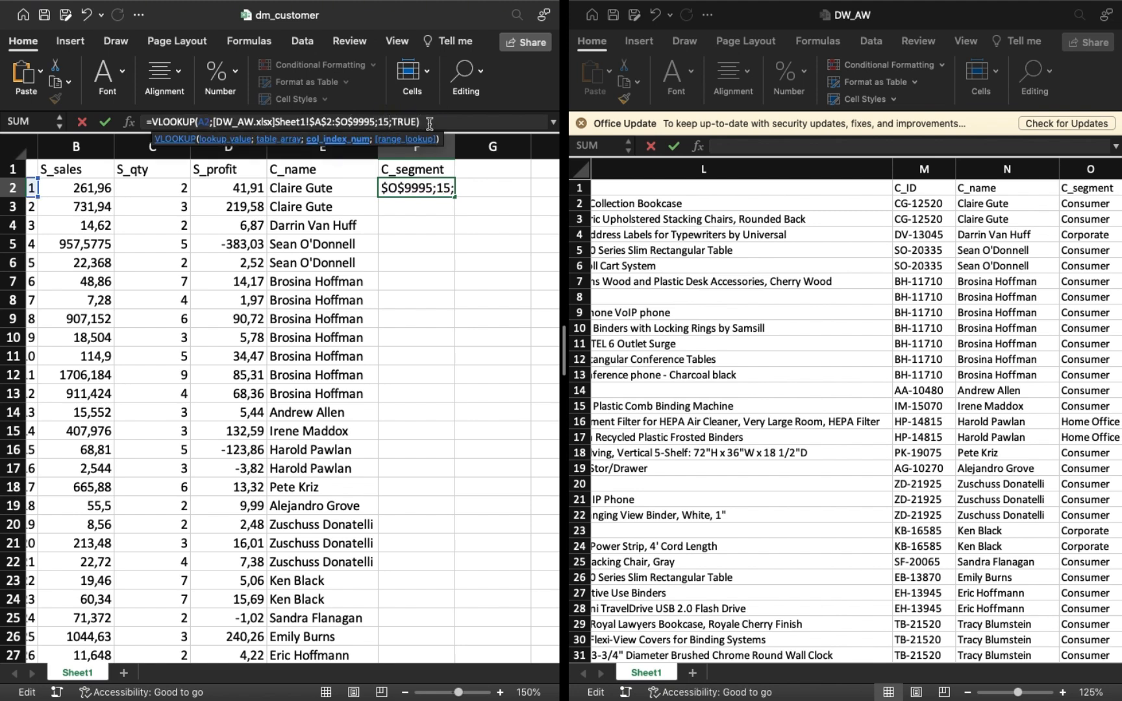
{"action": "left_click", "coordinate": [429, 122]}
{"action": "key", "text": "Return"}
Fill the F2 lookup down the entire C_segment column.
{"action": "left_click", "coordinate": [447, 197]}
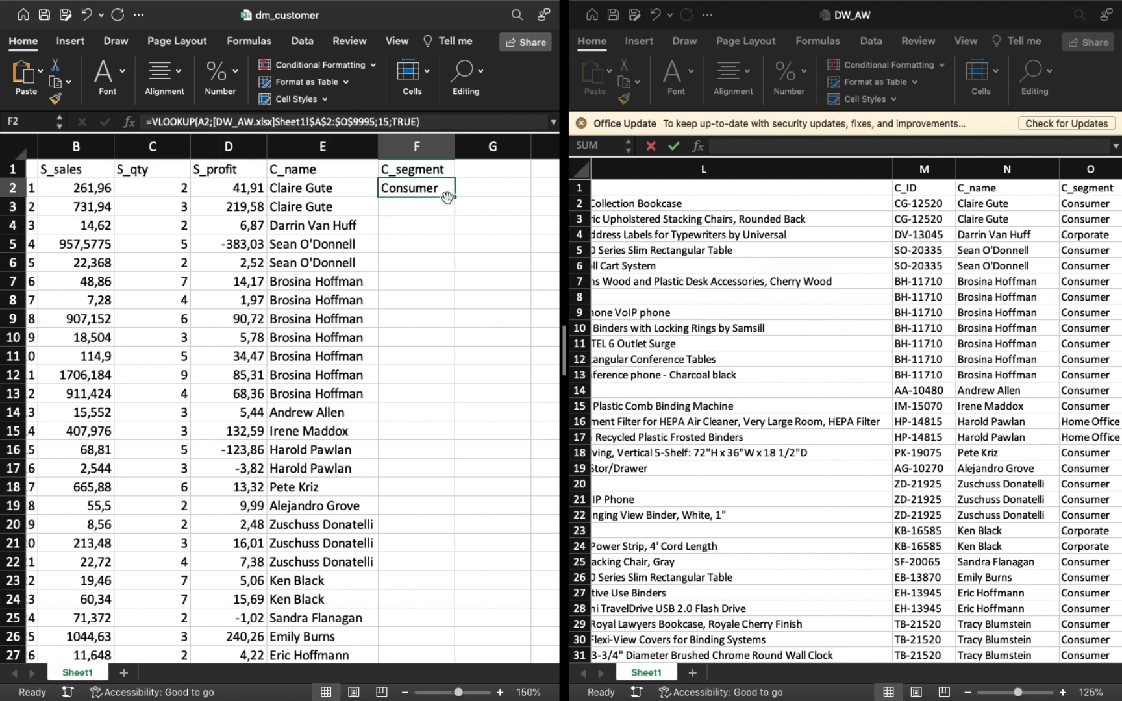
{"action": "double_click", "coordinate": [455, 198]}
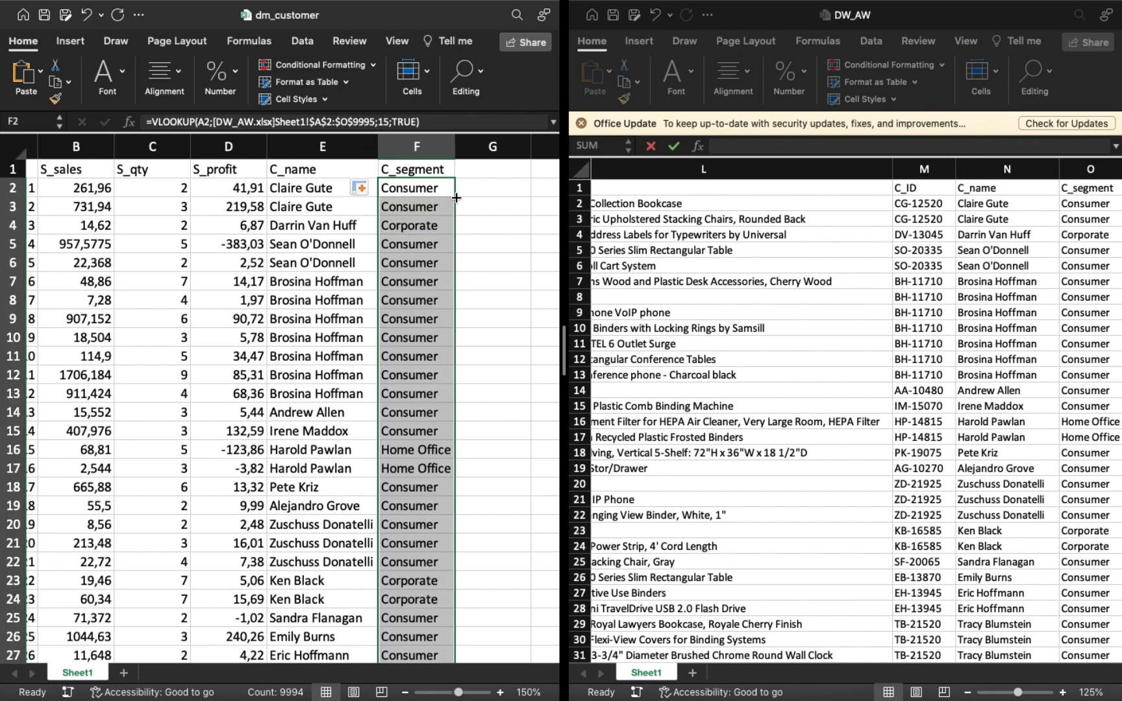
{"action": "left_click", "coordinate": [480, 240]}
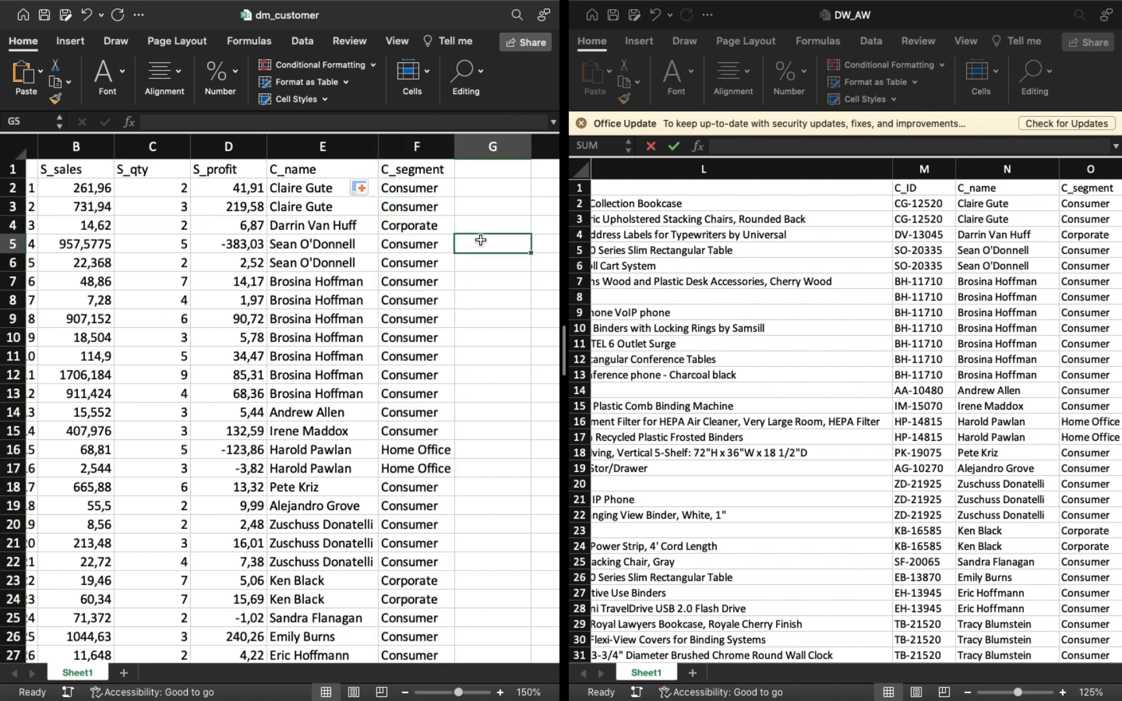
Zoom the dm_customer sheet out to 100% and take the DW_AW window out of the split-screen view.
{"action": "scroll", "coordinate": [481, 240], "scroll_direction": "down", "scroll_amount": 5}
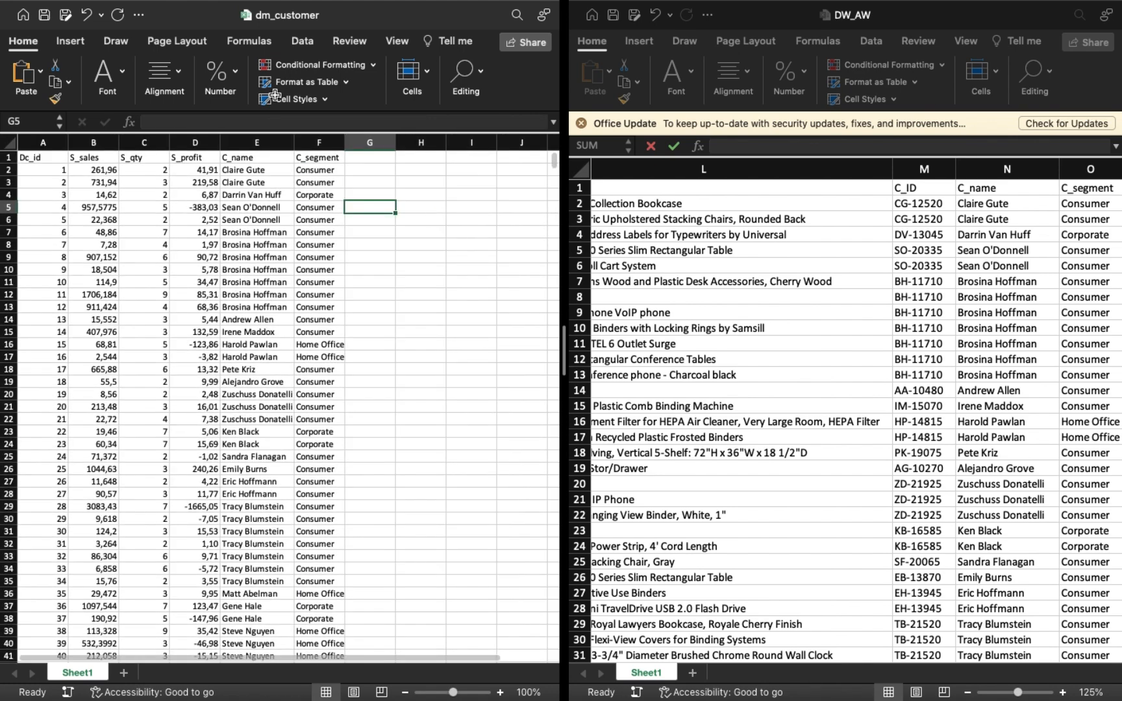
{"action": "mouse_move", "coordinate": [56, 14]}
{"action": "left_click", "coordinate": [615, 31]}
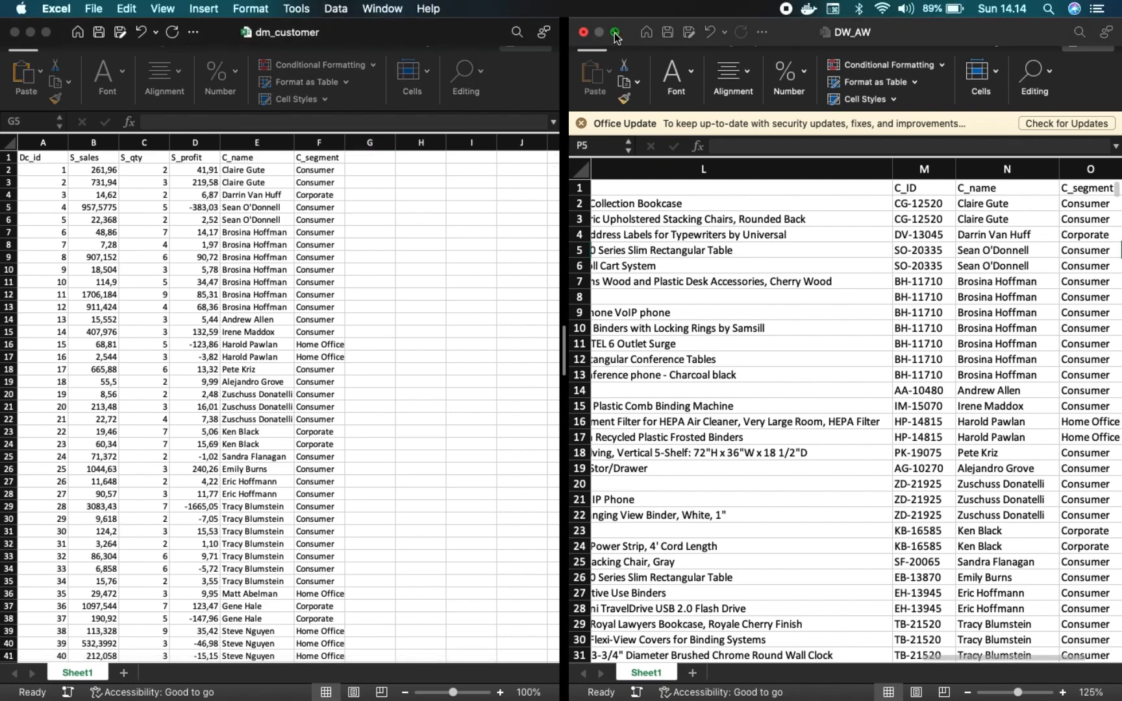
Bring up the dm_product workbook and tile it in split view beside the DW_AW workbook.
{"action": "left_click", "coordinate": [930, 675]}
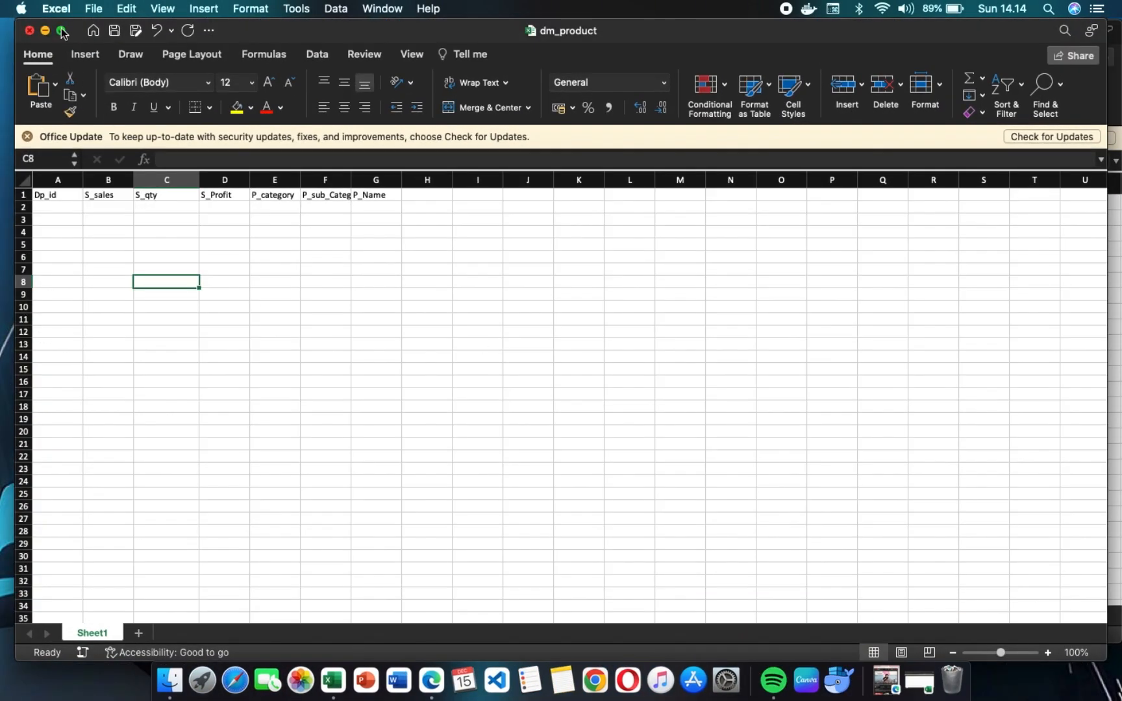
{"action": "mouse_move", "coordinate": [61, 30]}
{"action": "left_click", "coordinate": [76, 79]}
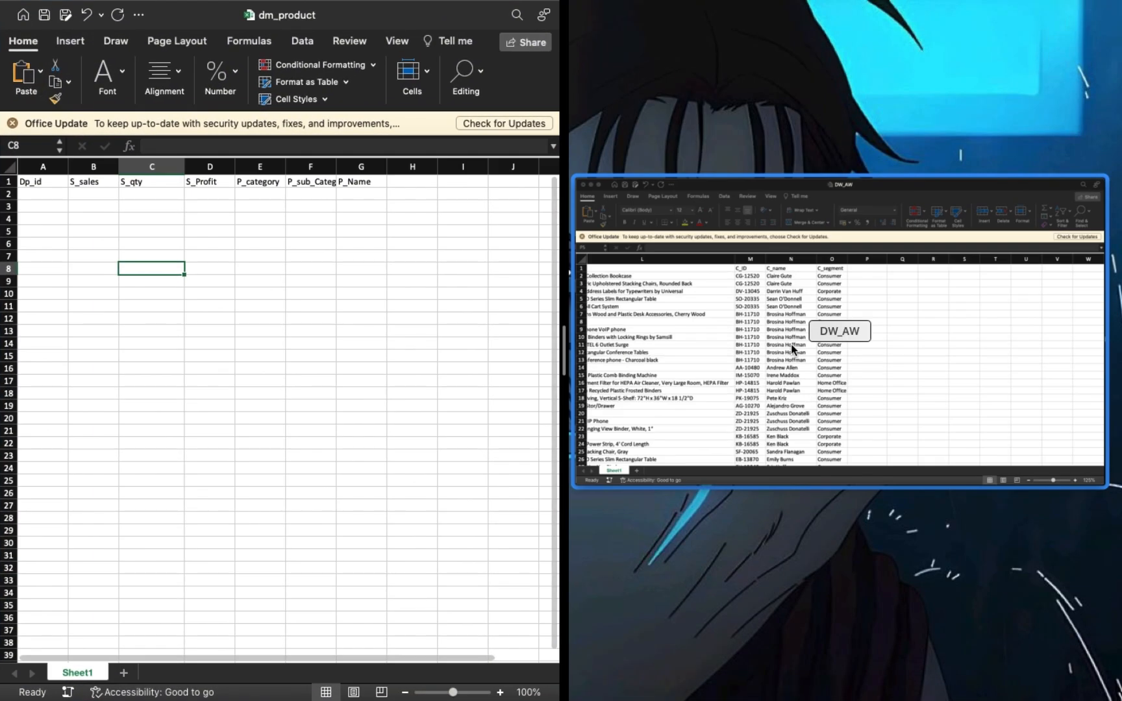
{"action": "left_click", "coordinate": [791, 345]}
{"action": "scroll", "coordinate": [761, 294], "scroll_direction": "left", "scroll_amount": 15}
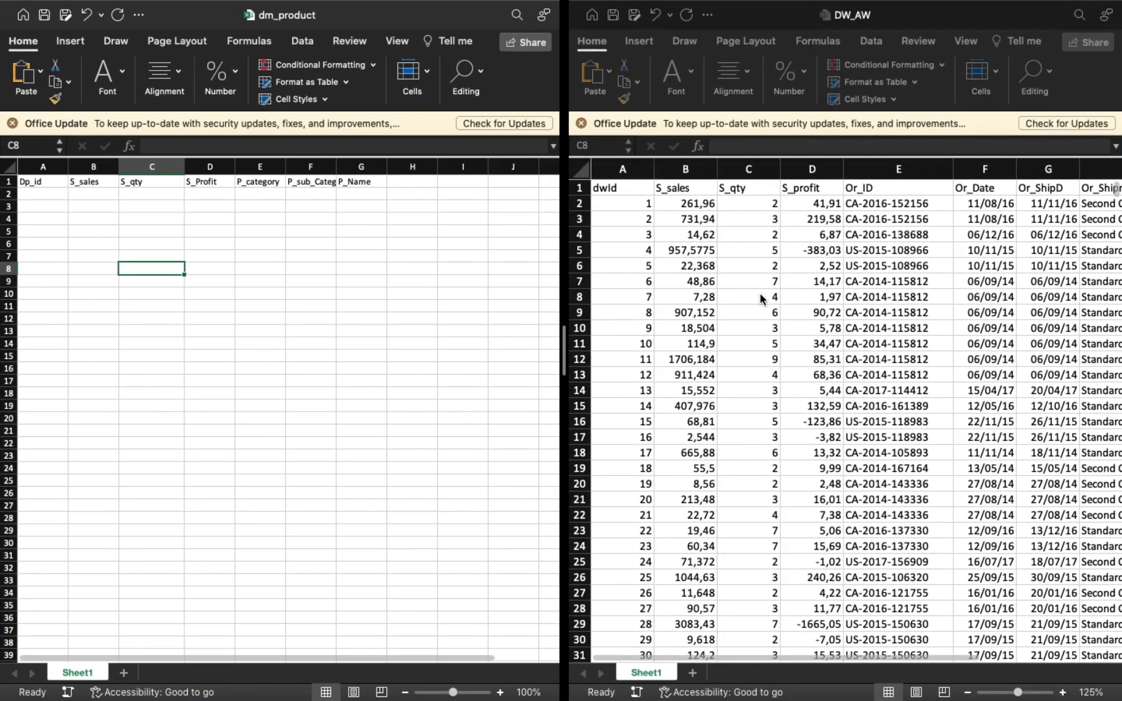
{"action": "scroll", "coordinate": [904, 292], "scroll_direction": "right", "scroll_amount": 1}
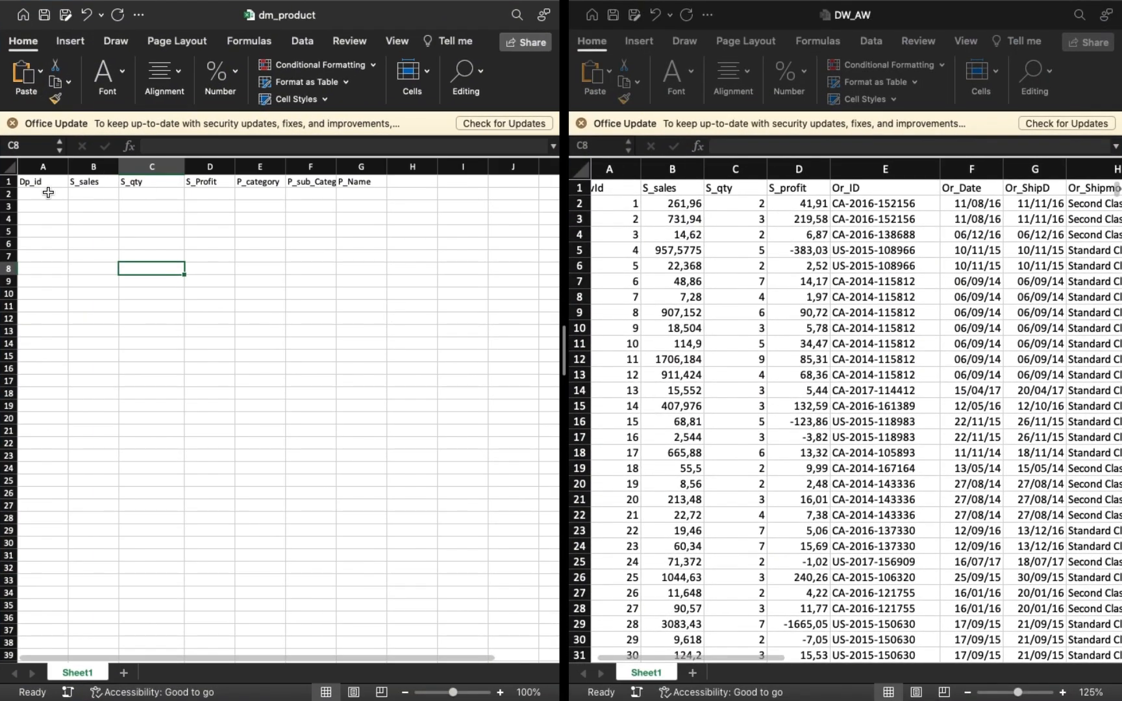
Enter 1 in A2 under Dp_id and fill a linear series down the column with step value 1 and stop value 9994.
{"action": "left_click", "coordinate": [48, 193]}
{"action": "type", "text": "1"}
{"action": "key", "text": "Return"}
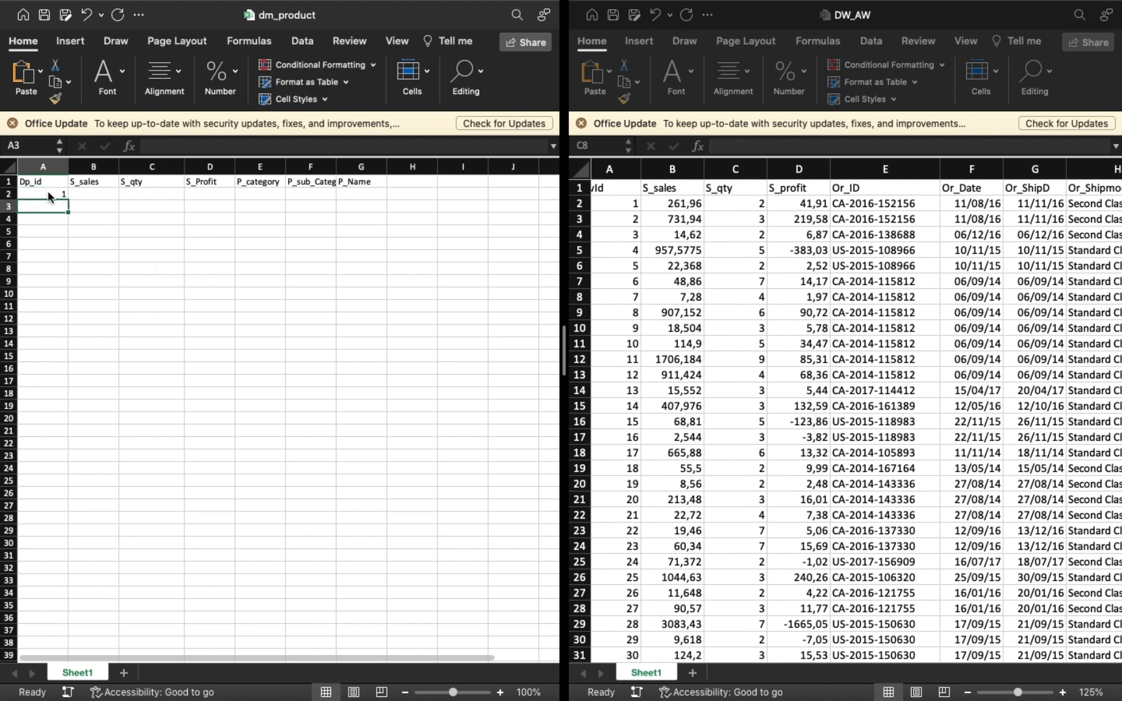
{"action": "left_click", "coordinate": [48, 195]}
{"action": "left_click", "coordinate": [477, 77]}
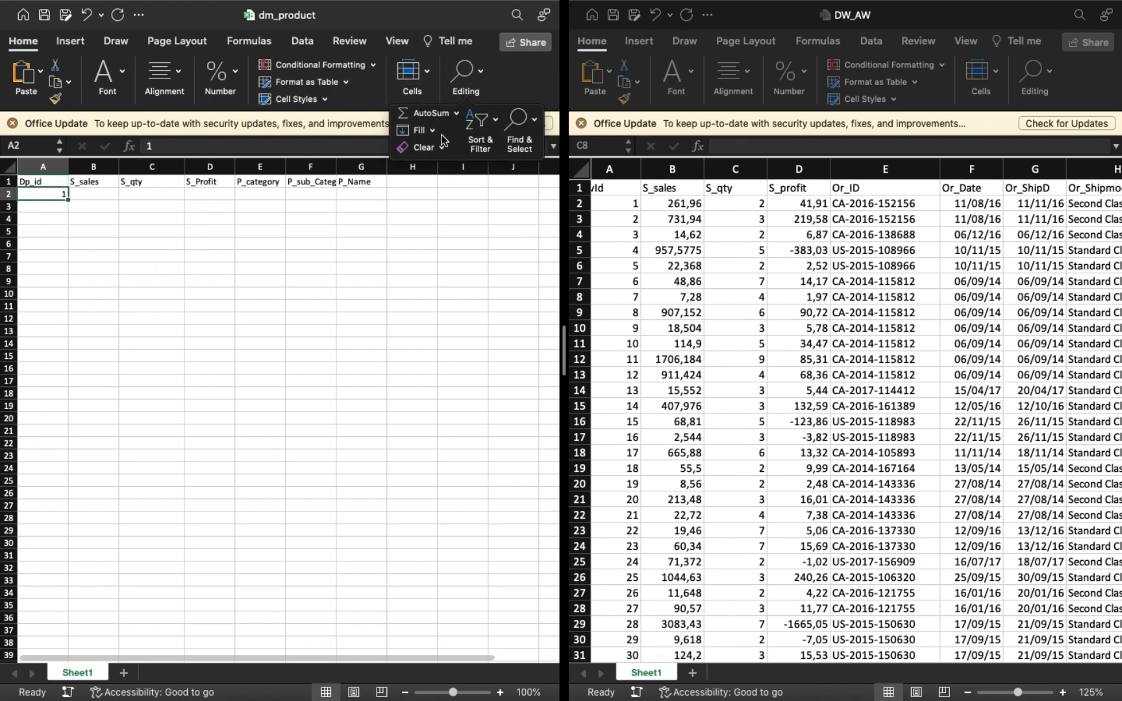
{"action": "left_click", "coordinate": [431, 131]}
{"action": "left_click", "coordinate": [473, 239]}
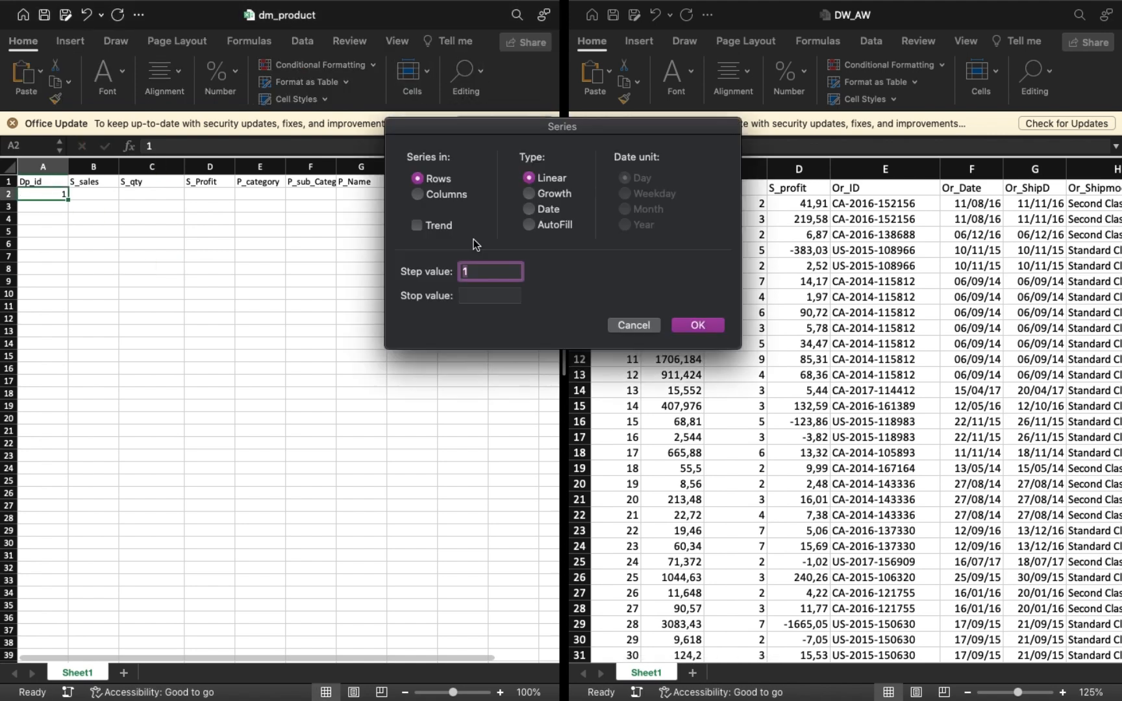
{"action": "left_click", "coordinate": [420, 195]}
{"action": "left_click", "coordinate": [477, 296]}
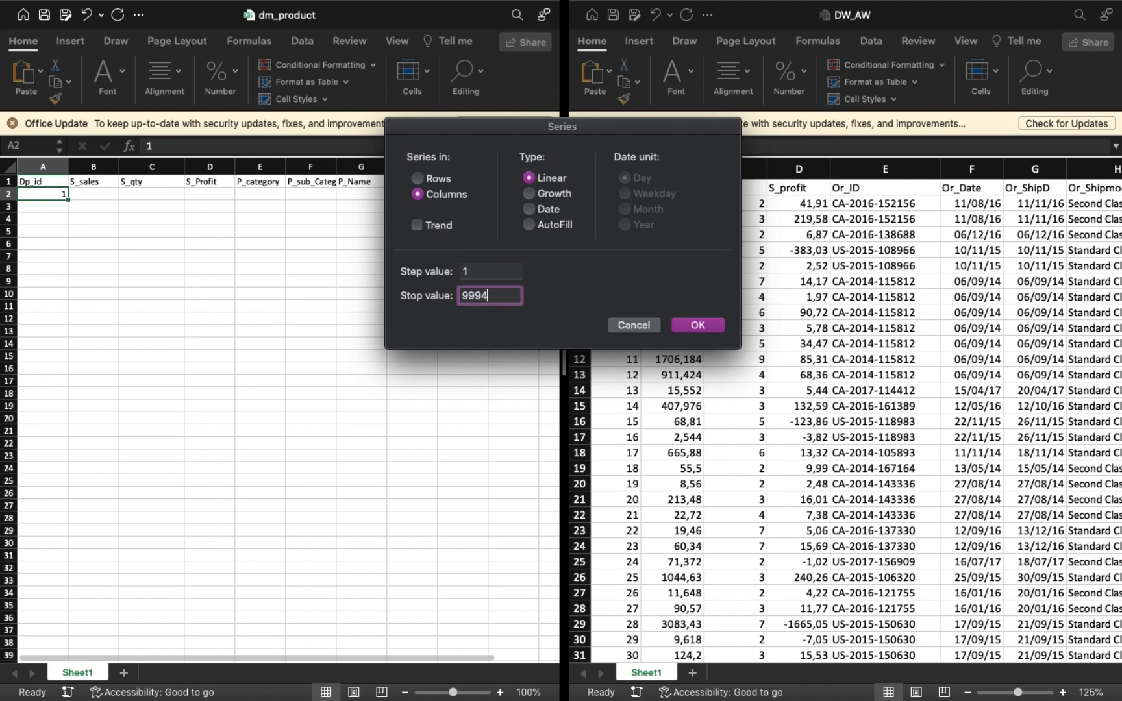
{"action": "key", "text": "Return"}
Start a VLOOKUP formula in B2 under S_sales with A2 as lookup value and DW_AW Sheet1 range $A$2:$O$9995 as table array.
{"action": "left_click", "coordinate": [91, 196]}
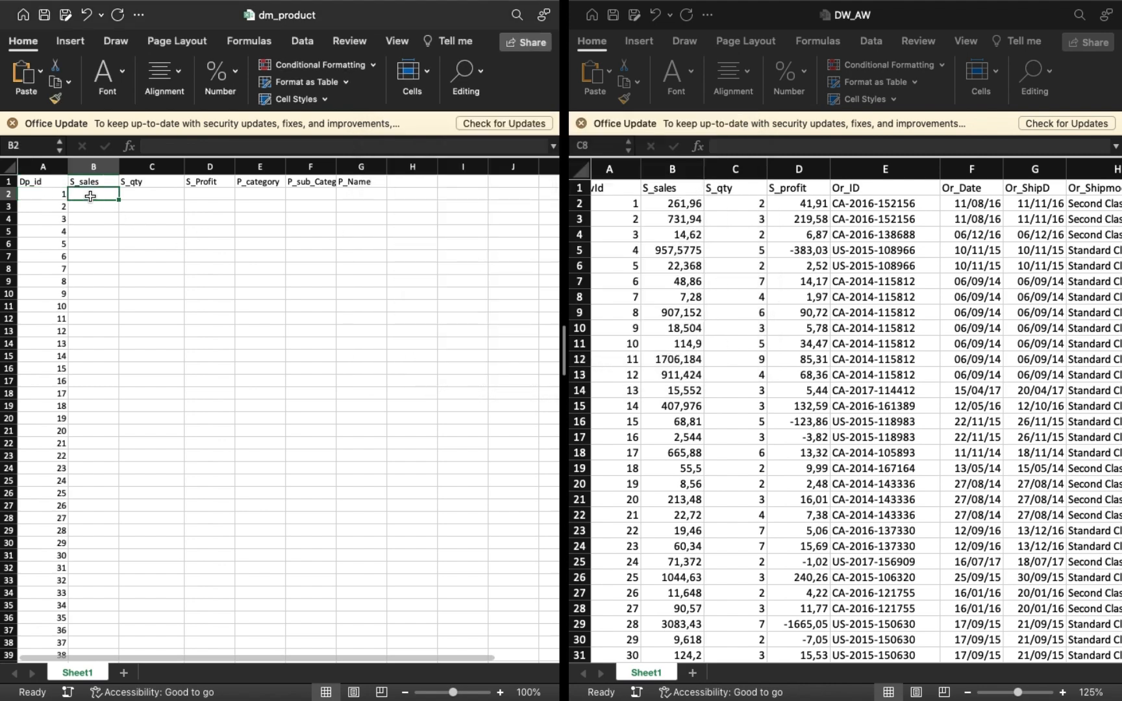
{"action": "type", "text": "=vloo"}
{"action": "key", "text": "Tab"}
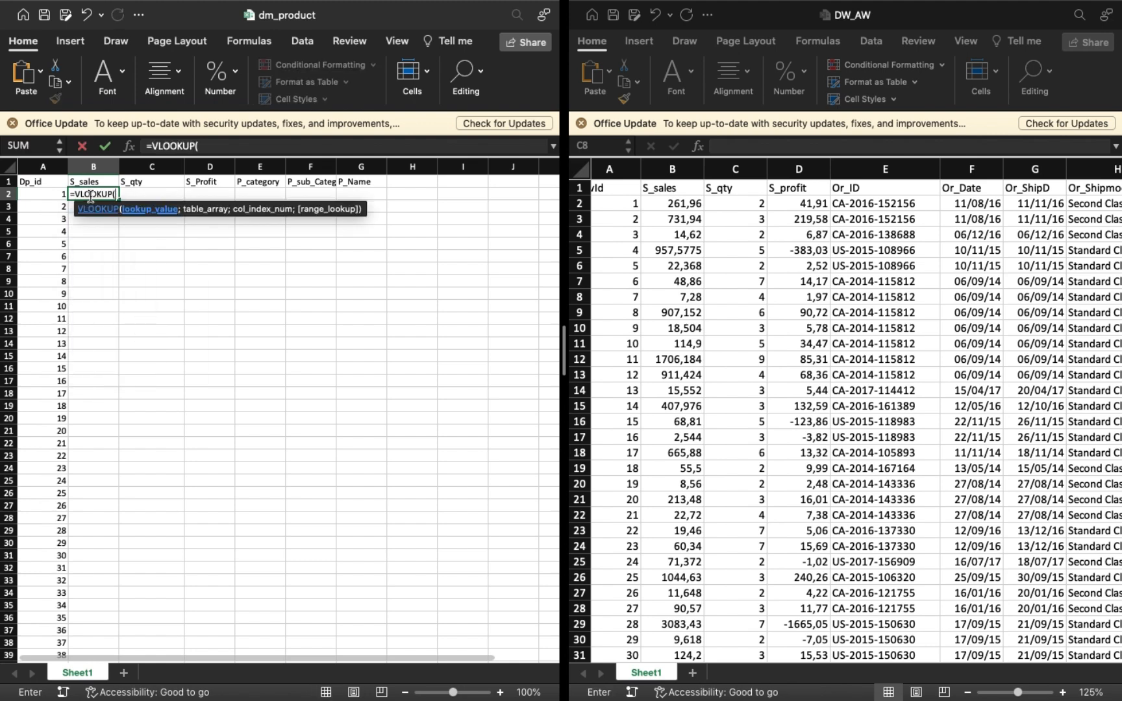
{"action": "left_click", "coordinate": [45, 194]}
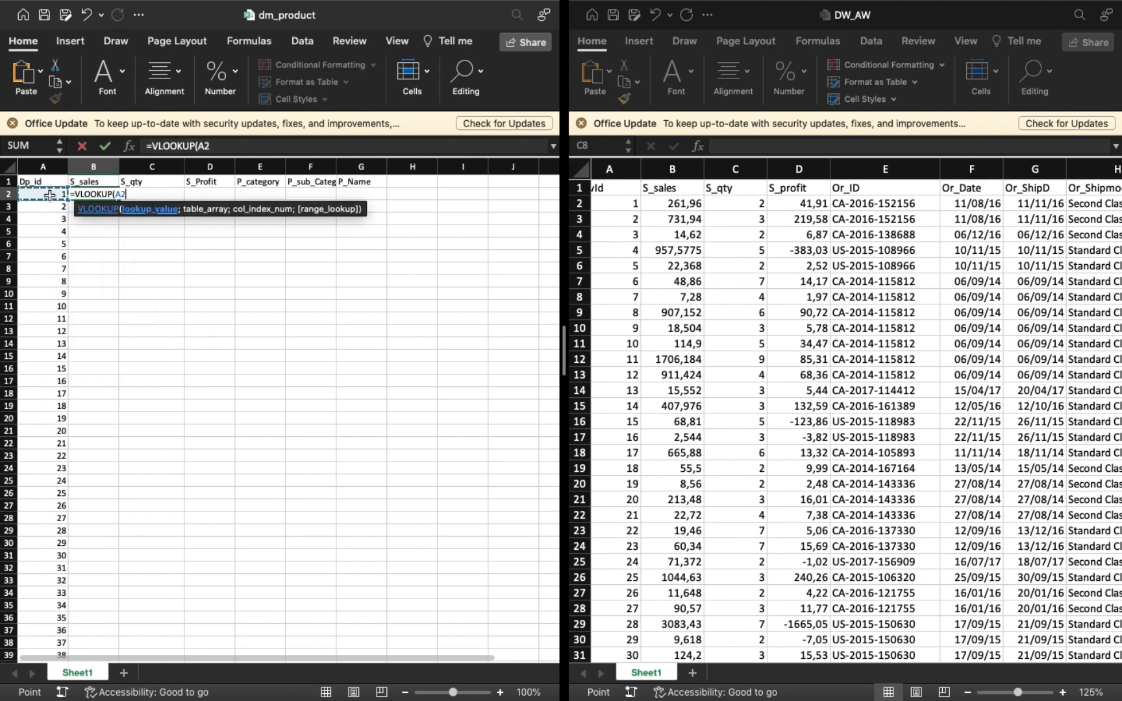
{"action": "type", "text": ";"}
{"action": "scroll", "coordinate": [684, 236], "scroll_direction": "right", "scroll_amount": 10}
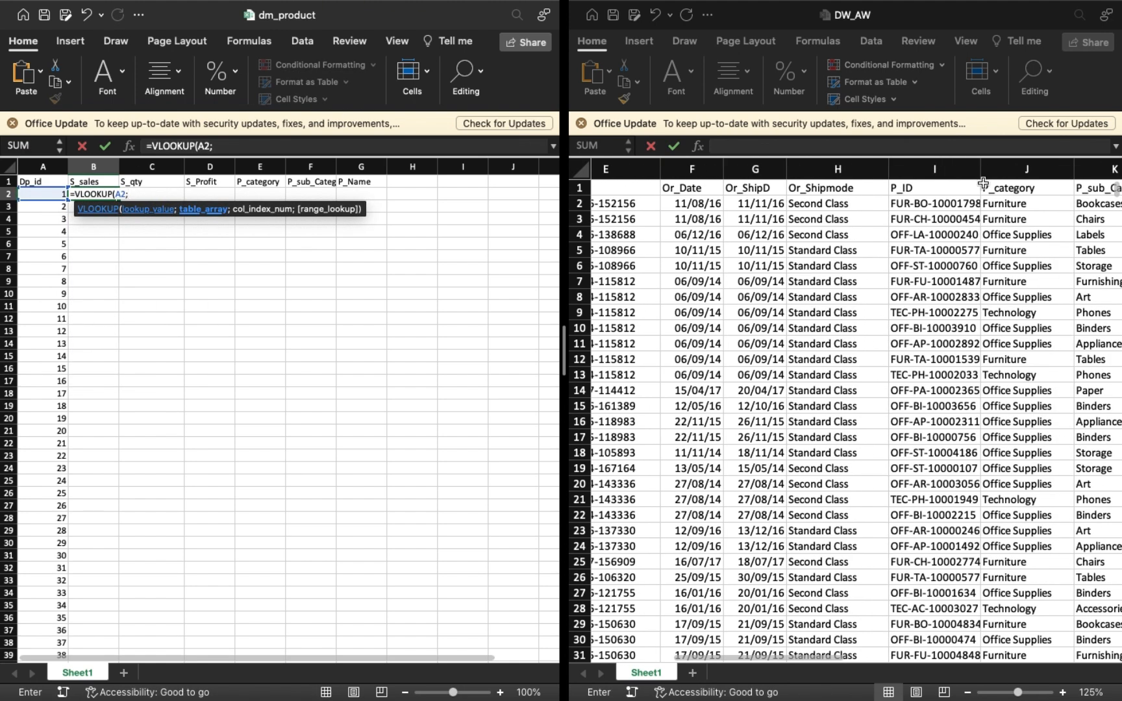
{"action": "scroll", "coordinate": [674, 203], "scroll_direction": "left", "scroll_amount": 8}
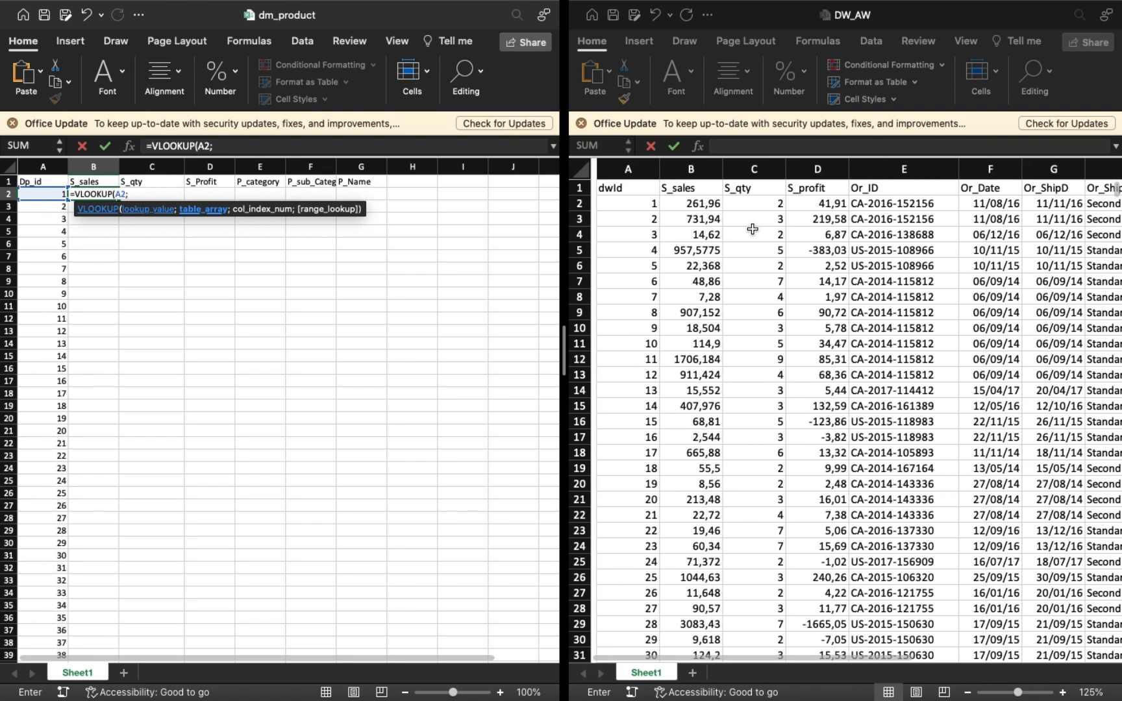
{"action": "left_click", "coordinate": [607, 209]}
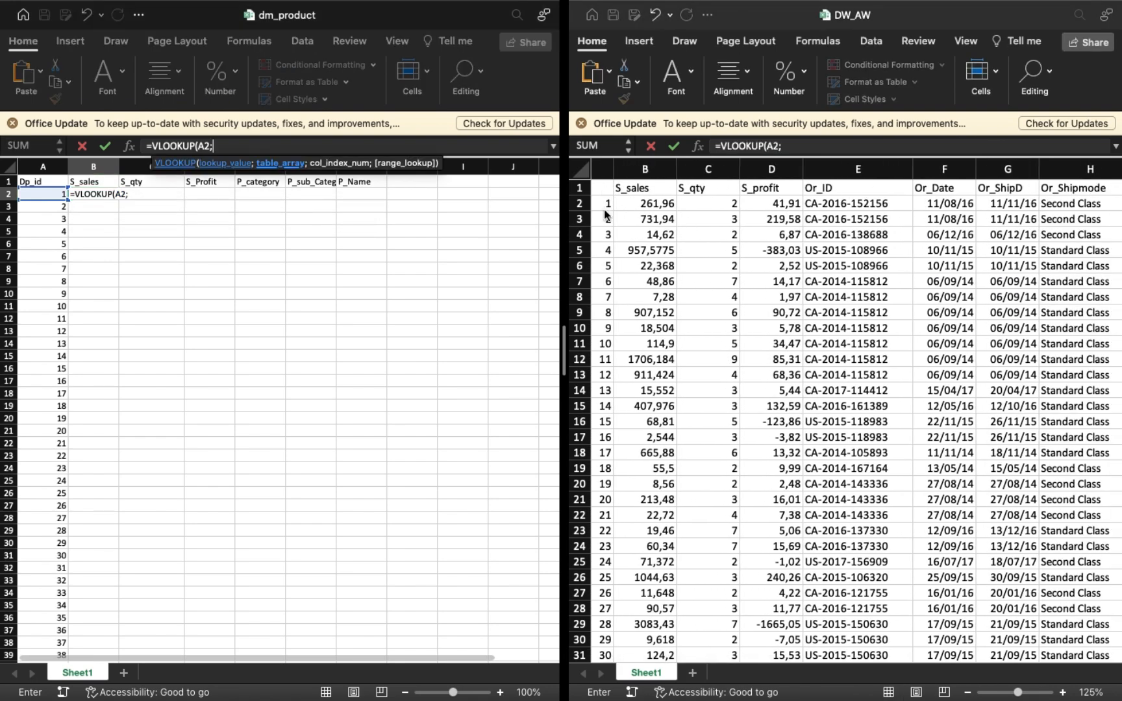
{"action": "scroll", "coordinate": [611, 201], "scroll_direction": "left", "scroll_amount": 2}
{"action": "left_click", "coordinate": [611, 201]}
{"action": "key", "text": "super+shift+Right"}
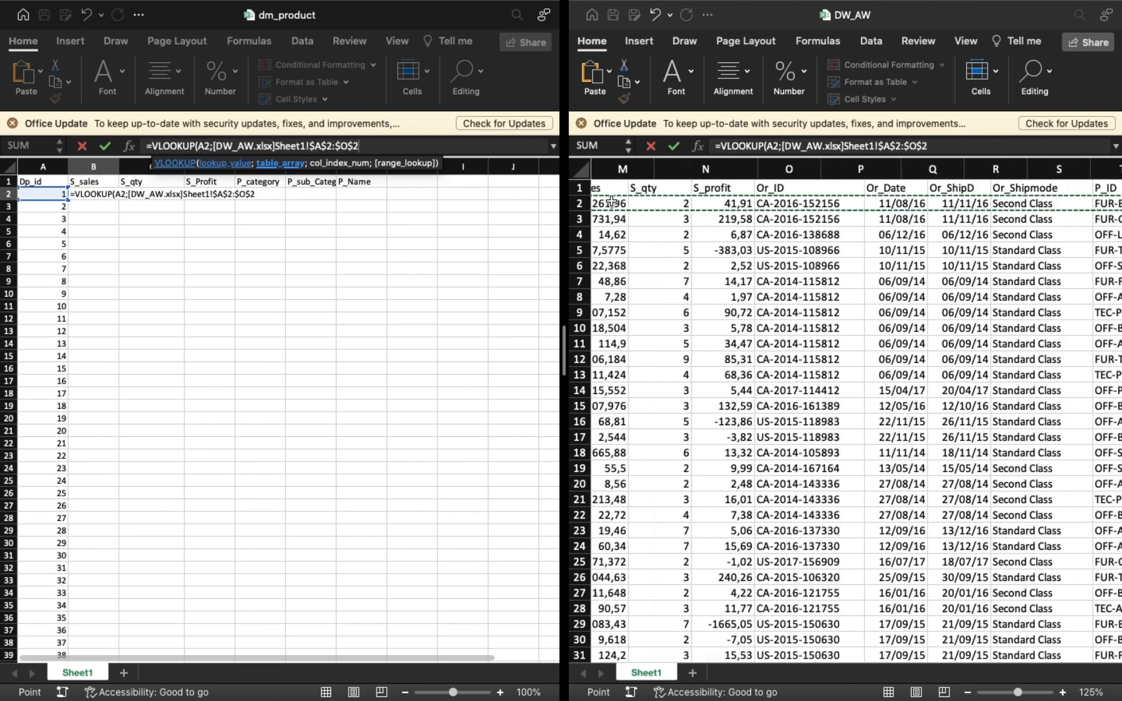
{"action": "key", "text": "super+shift+Down"}
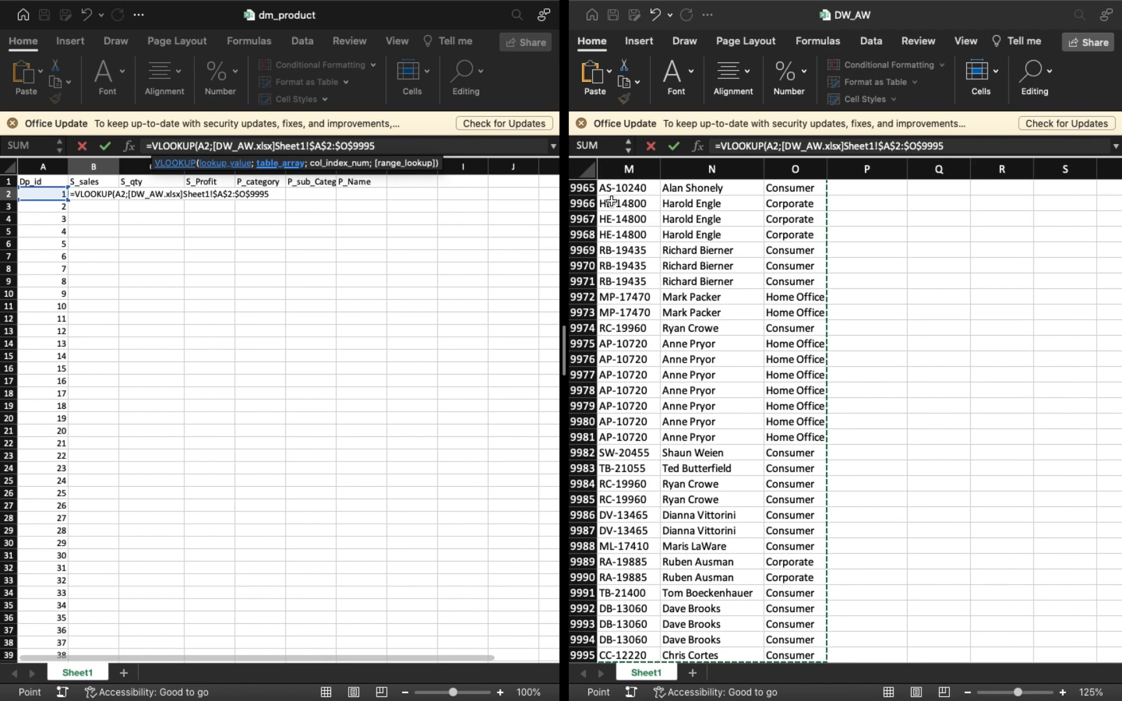
Complete the B2 lookup with column index 2 and range lookup TRUE, and fill it down the S_sales column.
{"action": "type", "text": ";"}
{"action": "scroll", "coordinate": [658, 296], "scroll_direction": "left", "scroll_amount": 10}
{"action": "scroll", "coordinate": [658, 295], "scroll_direction": "up", "scroll_amount": 5}
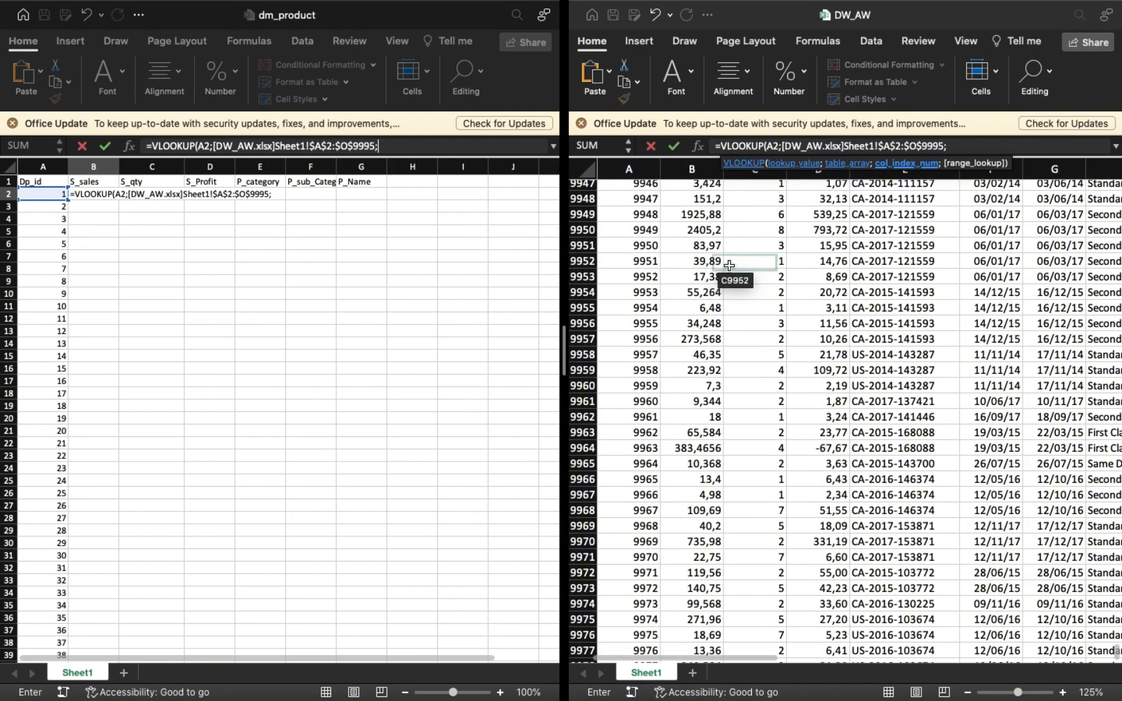
{"action": "type", "text": "2"}
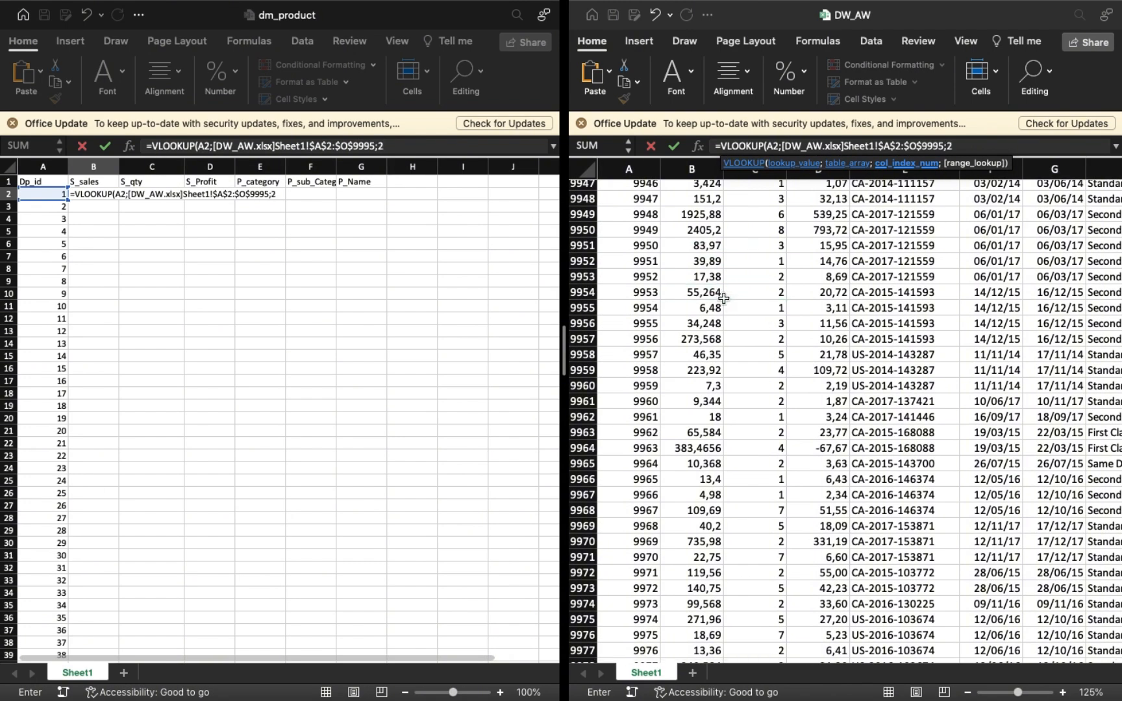
{"action": "type", "text": ";true"}
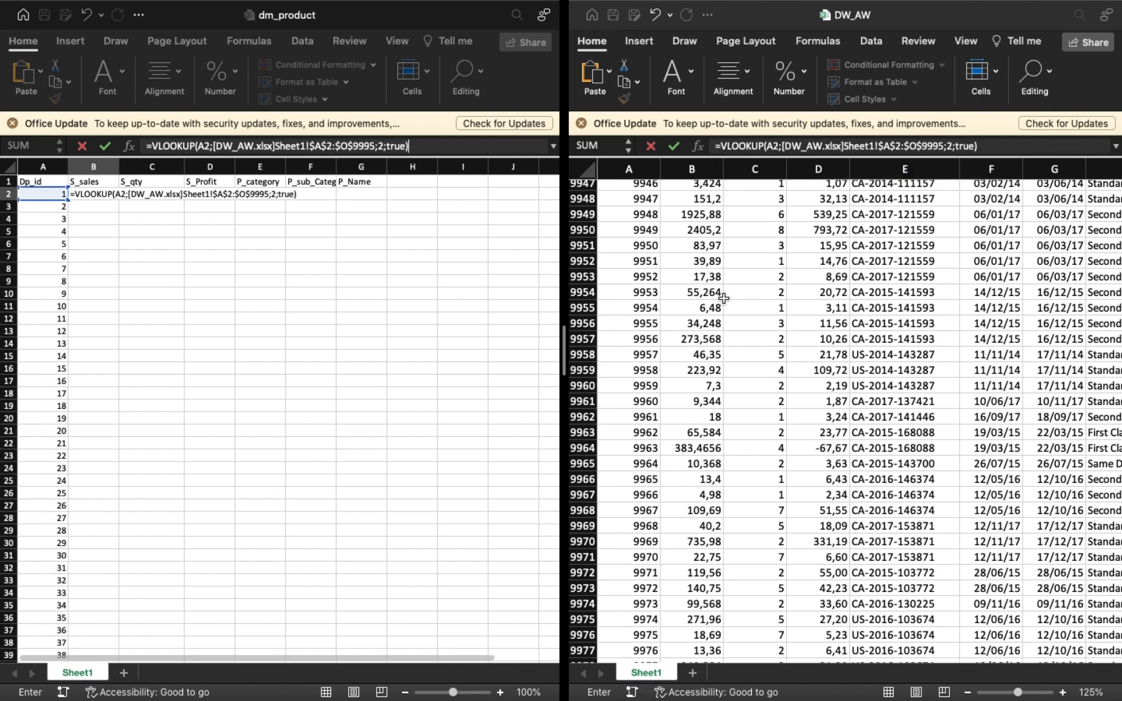
{"action": "key", "text": "Return"}
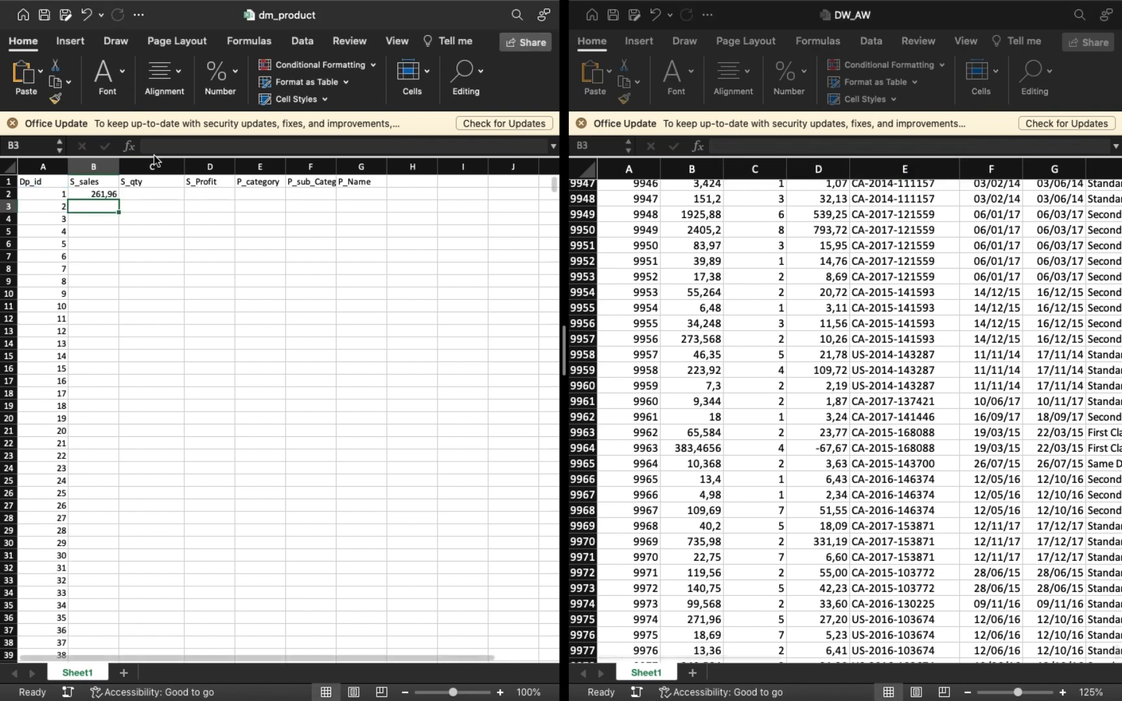
{"action": "left_click", "coordinate": [102, 193]}
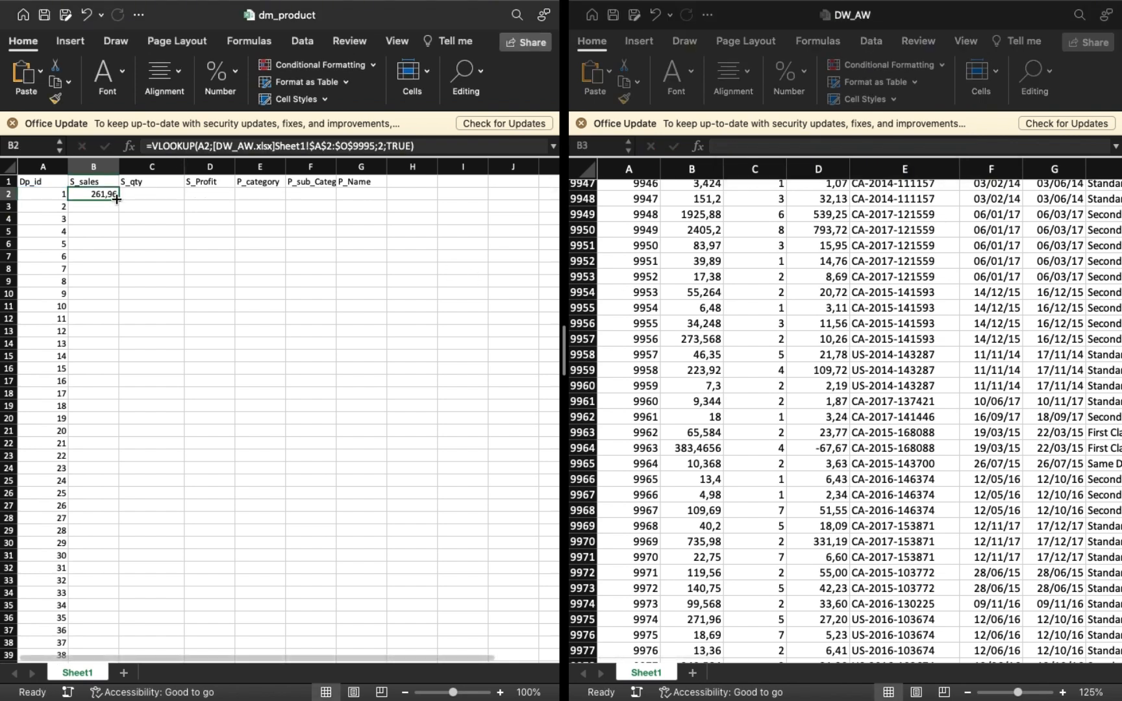
{"action": "double_click", "coordinate": [118, 200]}
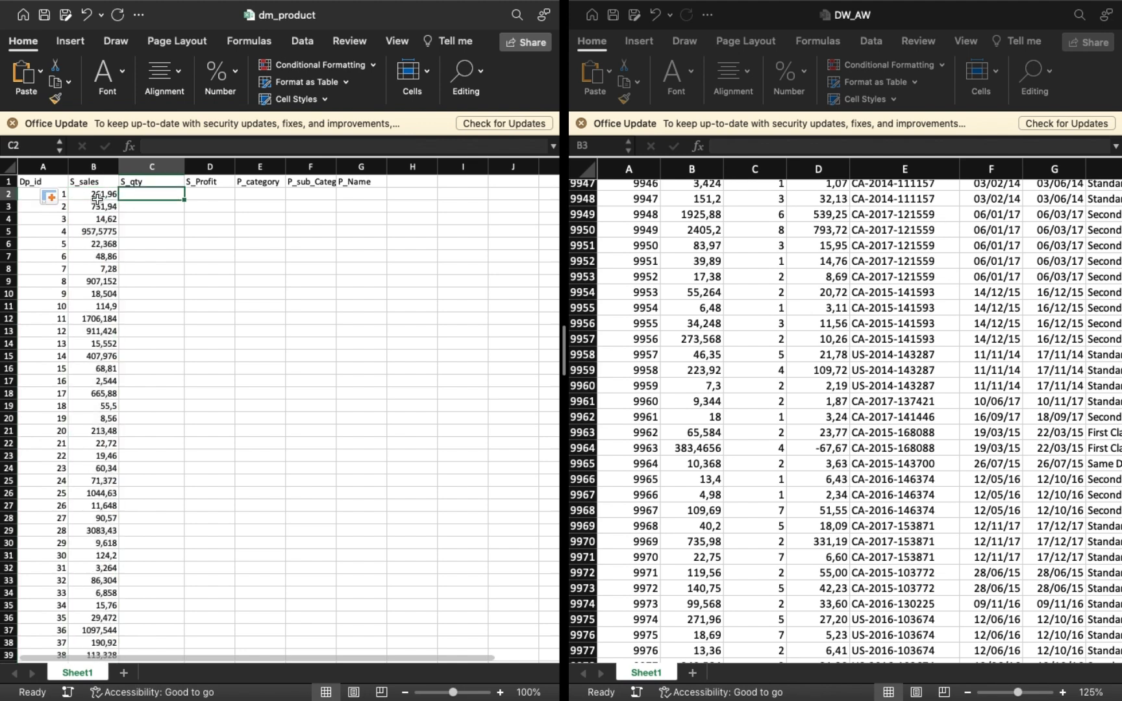
Copy the full VLOOKUP formula text from cell B2.
{"action": "left_click", "coordinate": [241, 147]}
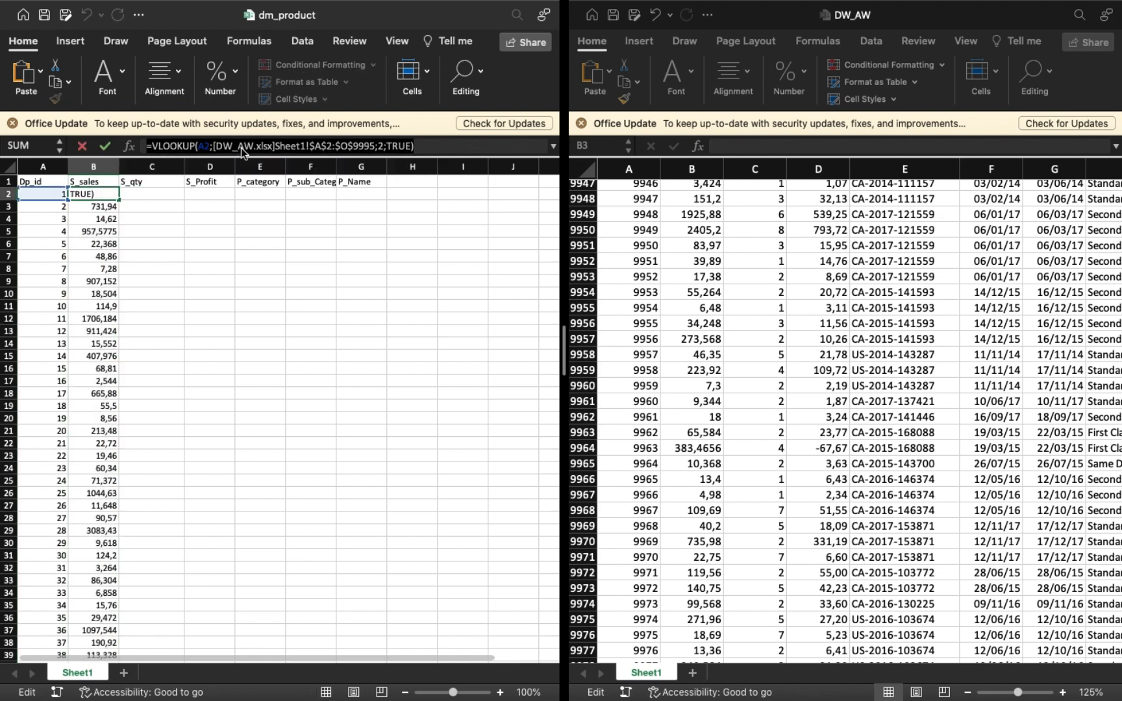
{"action": "key", "text": "Escape"}
{"action": "type", "text": "=C2"}
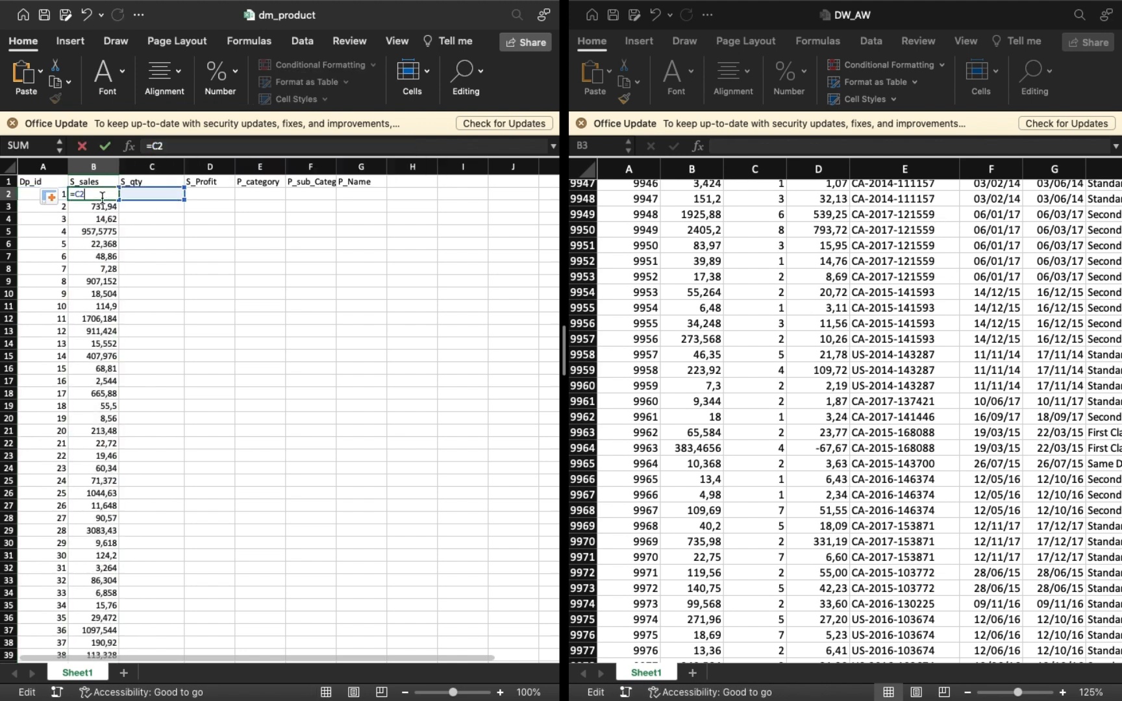
{"action": "key", "text": "super+z"}
{"action": "key", "text": "super+c"}
{"action": "left_click", "coordinate": [300, 195]}
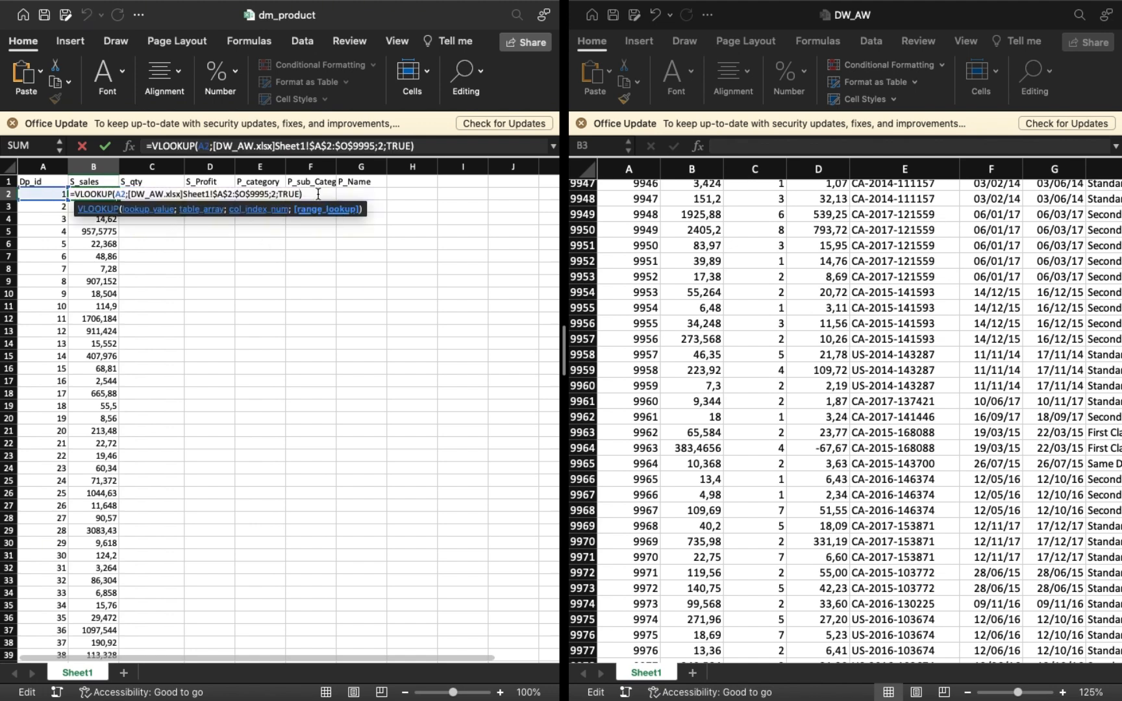
{"action": "key", "text": "Return"}
Paste the lookup formula into C2 under S_qty with its column index set to 3.
{"action": "left_click", "coordinate": [150, 197]}
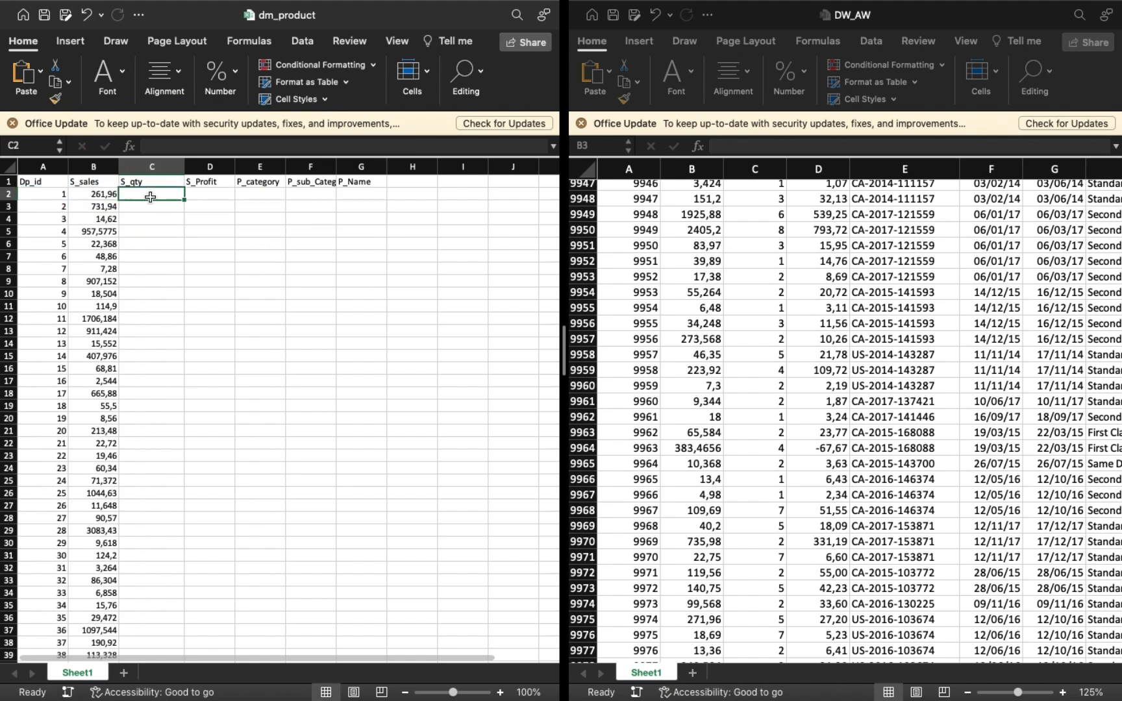
{"action": "key", "text": "super+v"}
{"action": "left_click", "coordinate": [384, 145]}
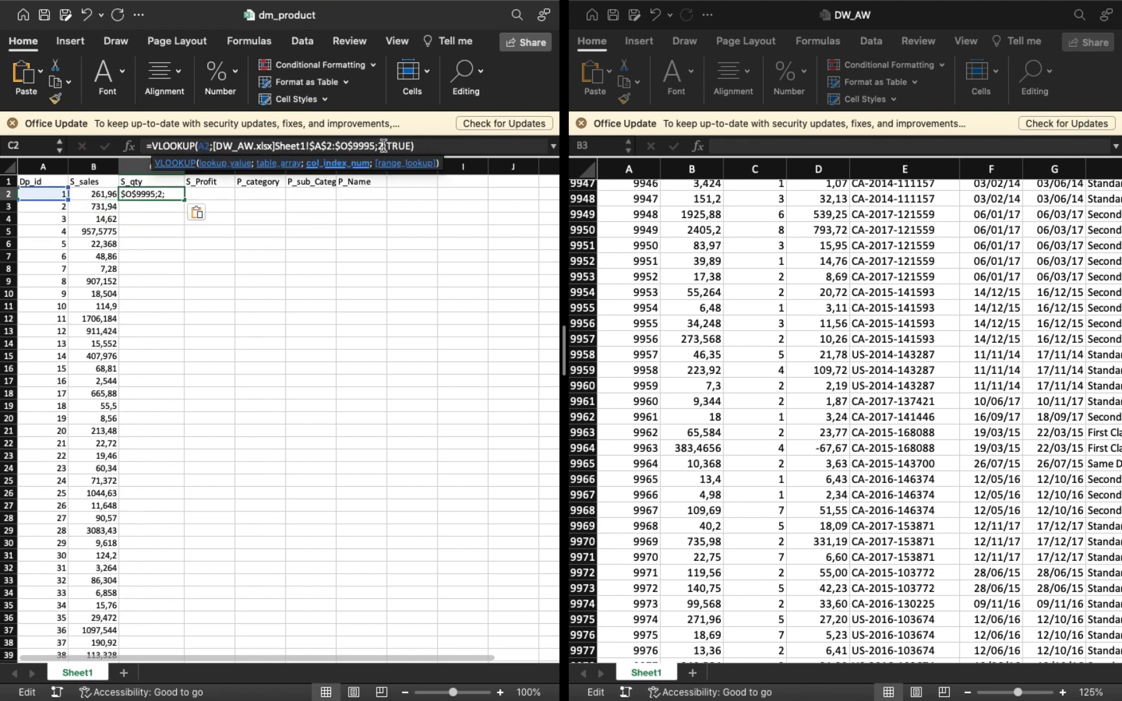
{"action": "key", "text": "BackSpace"}
{"action": "type", "text": "3"}
{"action": "key", "text": "Right"}
{"action": "key", "text": "Right"}
{"action": "key", "text": "Right"}
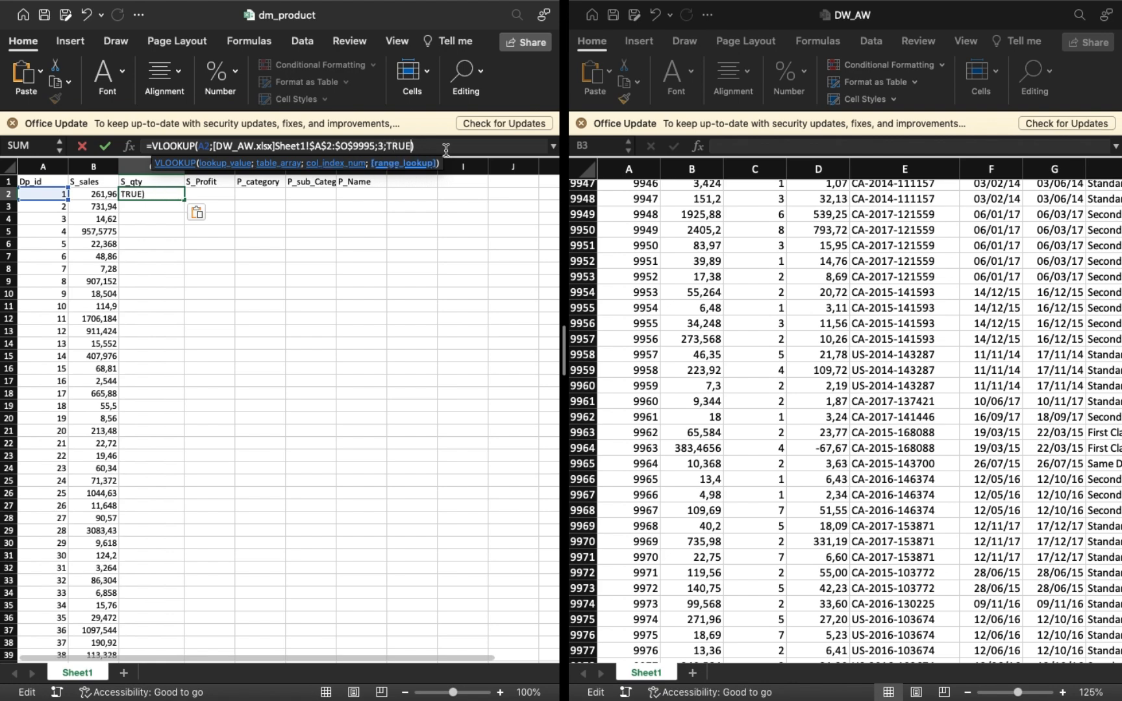
{"action": "key", "text": "Return"}
Fill the C2 lookup down the entire S_qty column and return DW_AW to its first rows.
{"action": "left_click", "coordinate": [138, 196]}
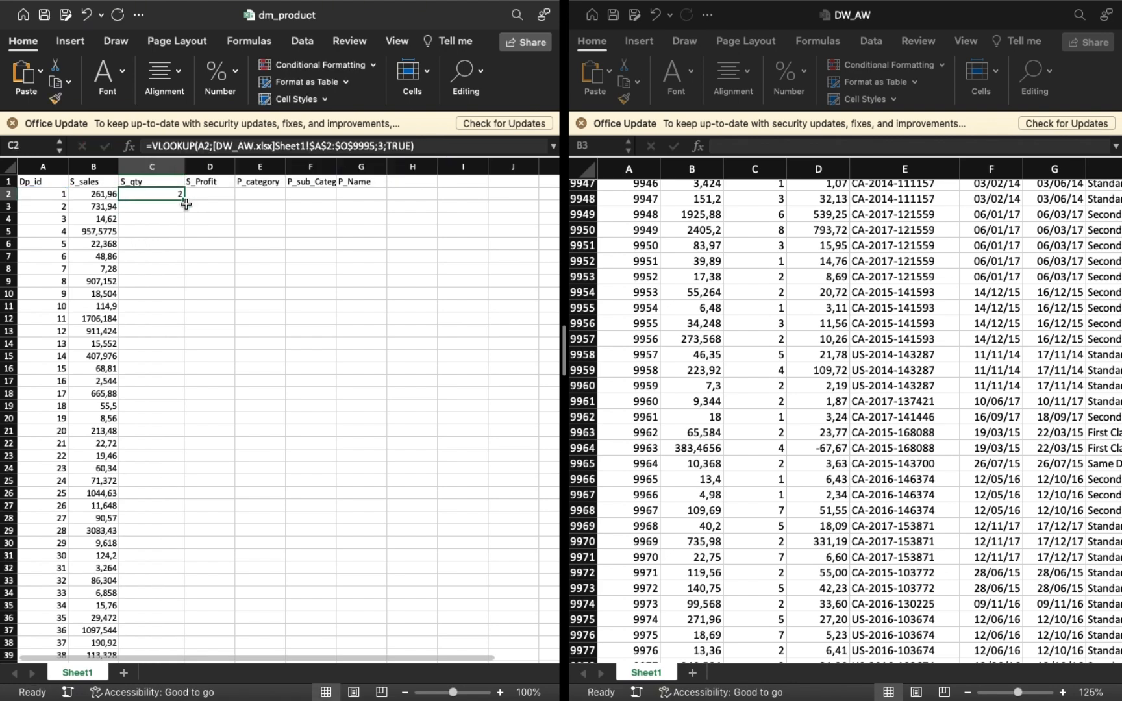
{"action": "double_click", "coordinate": [185, 204]}
{"action": "scroll", "coordinate": [852, 630], "scroll_direction": "up", "scroll_amount": 20}
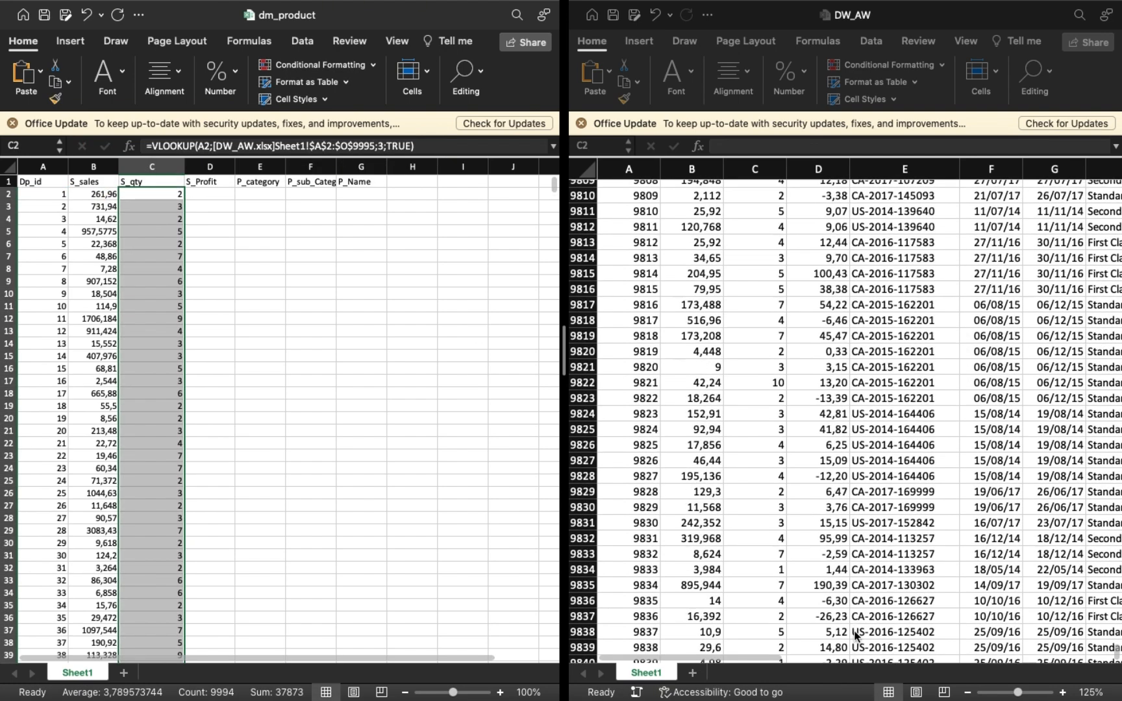
{"action": "scroll", "coordinate": [833, 491], "scroll_direction": "up", "scroll_amount": 20}
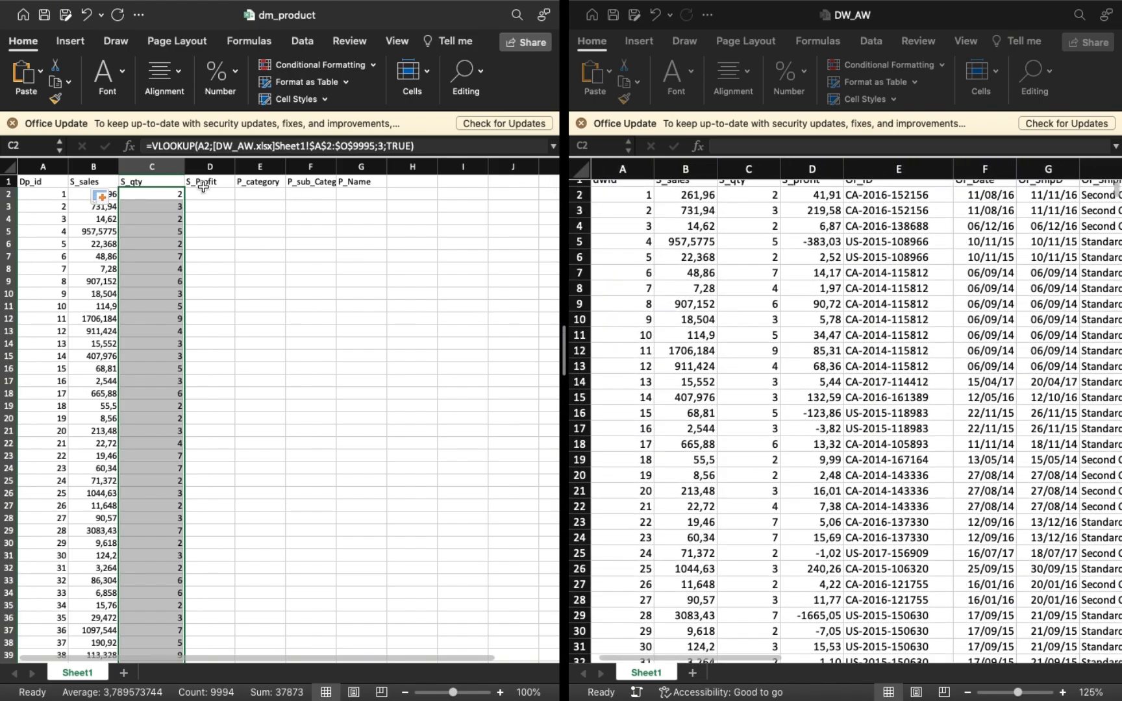
Paste the lookup formula into D2 under S_Profit with its column index set to 4.
{"action": "left_click", "coordinate": [206, 192]}
{"action": "left_click", "coordinate": [224, 146]}
{"action": "key", "text": "ctrl+v"}
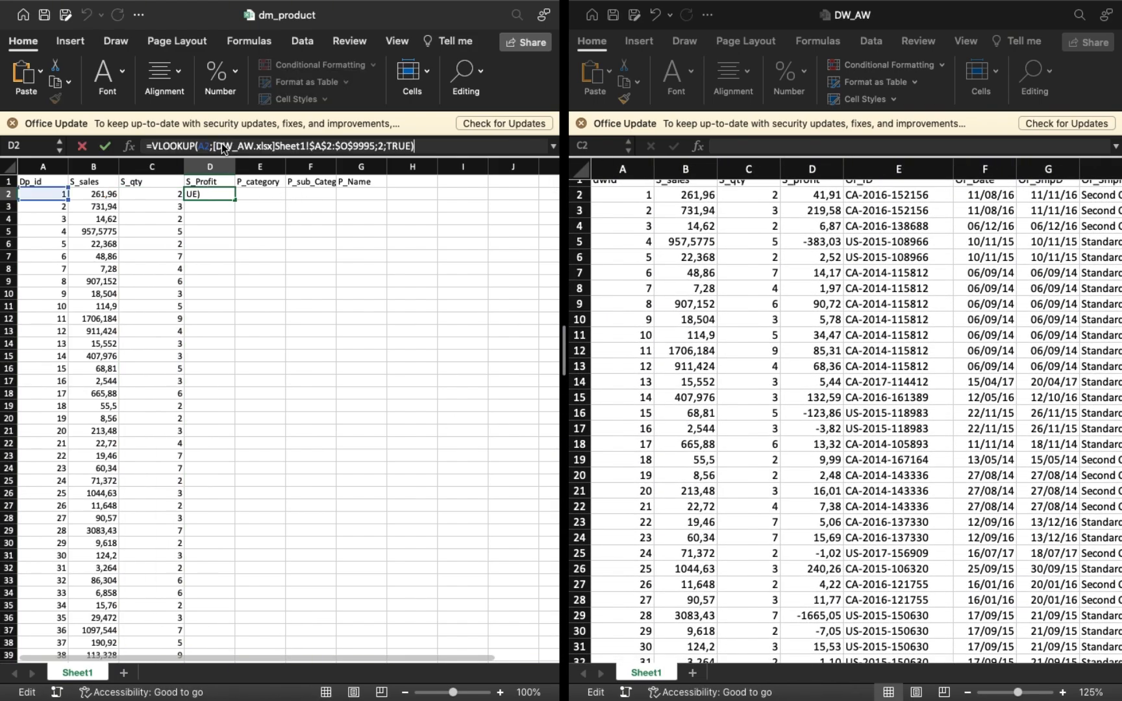
{"action": "double_click", "coordinate": [383, 146]}
{"action": "type", "text": "4"}
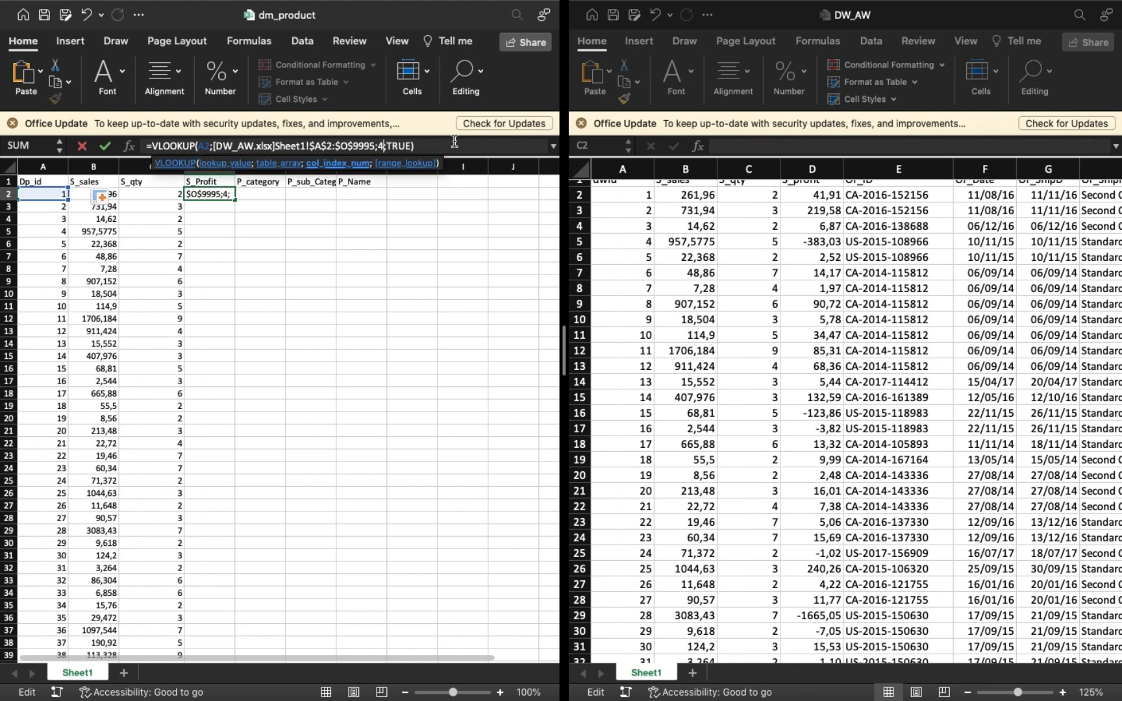
{"action": "key", "text": "Return"}
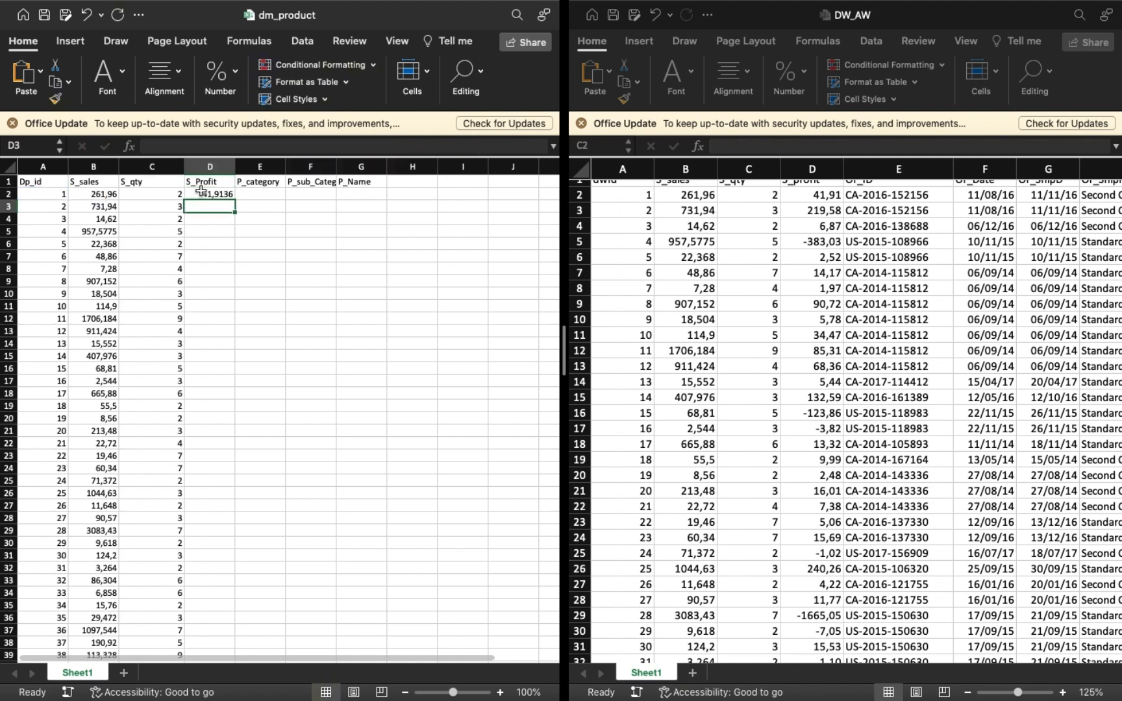
Show the S_Profit value in D2 with two decimals and fill its lookup down the whole S_Profit column.
{"action": "left_click", "coordinate": [201, 198]}
{"action": "left_click", "coordinate": [238, 80]}
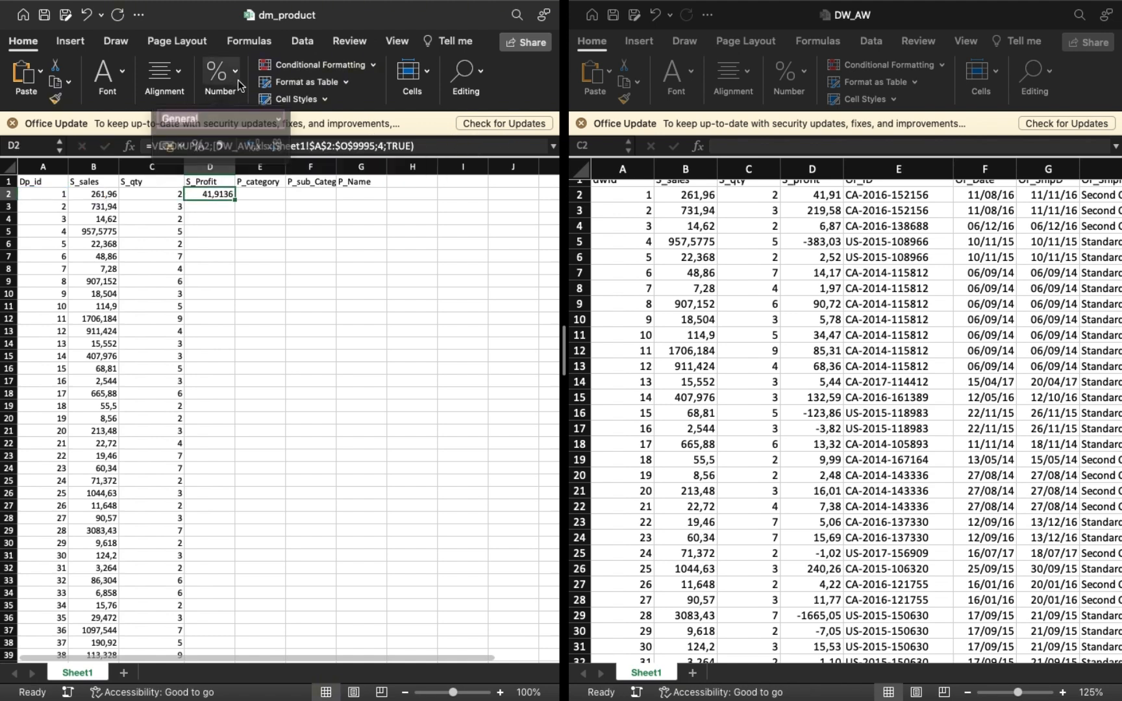
{"action": "left_click", "coordinate": [273, 143]}
{"action": "left_click", "coordinate": [273, 143]}
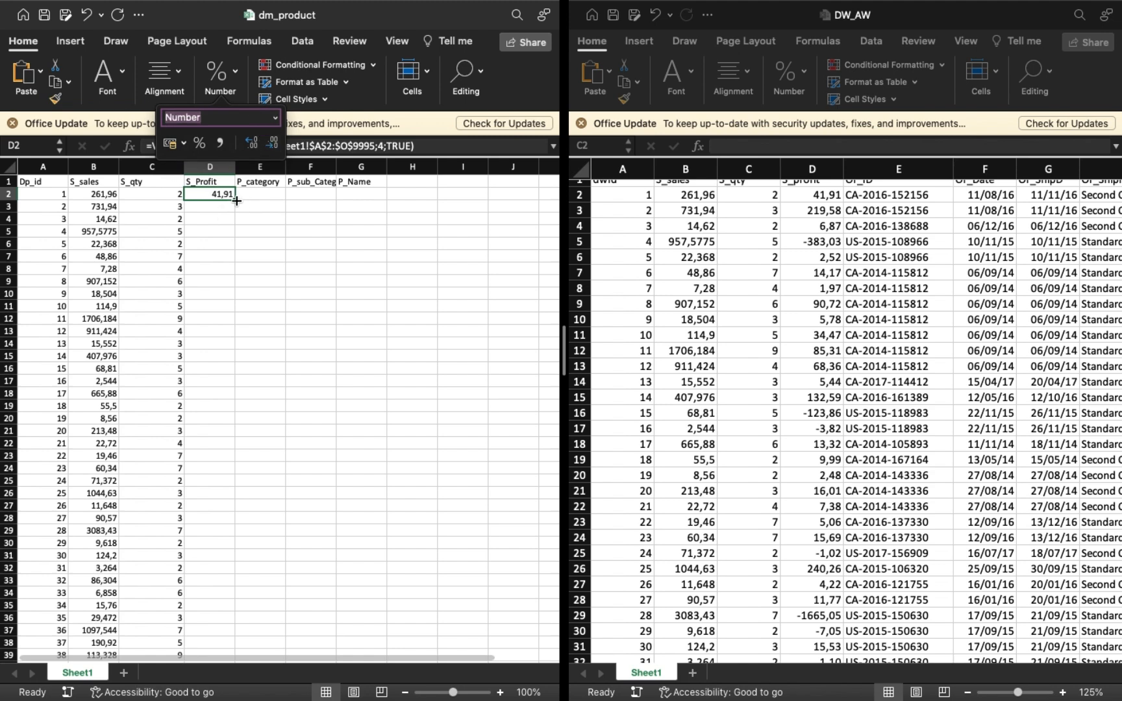
{"action": "double_click", "coordinate": [236, 200]}
Paste the lookup formula into E2 under P_category with its column index set to 10.
{"action": "left_click", "coordinate": [264, 199]}
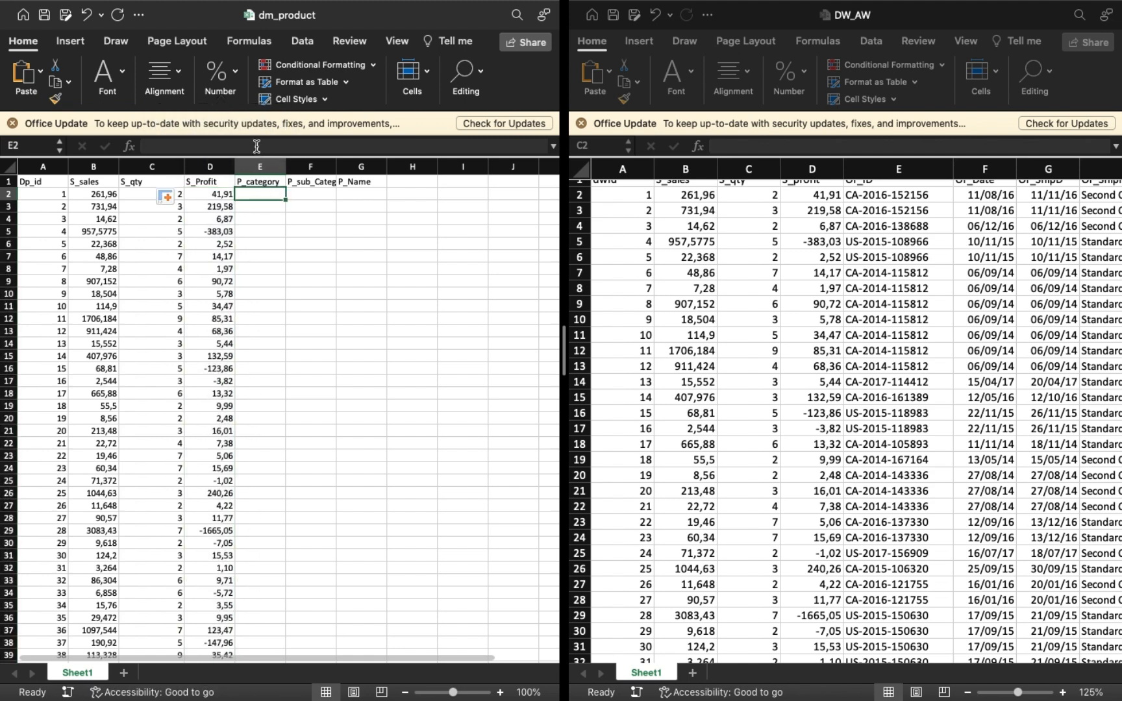
{"action": "left_click", "coordinate": [257, 146]}
{"action": "key", "text": "super+v"}
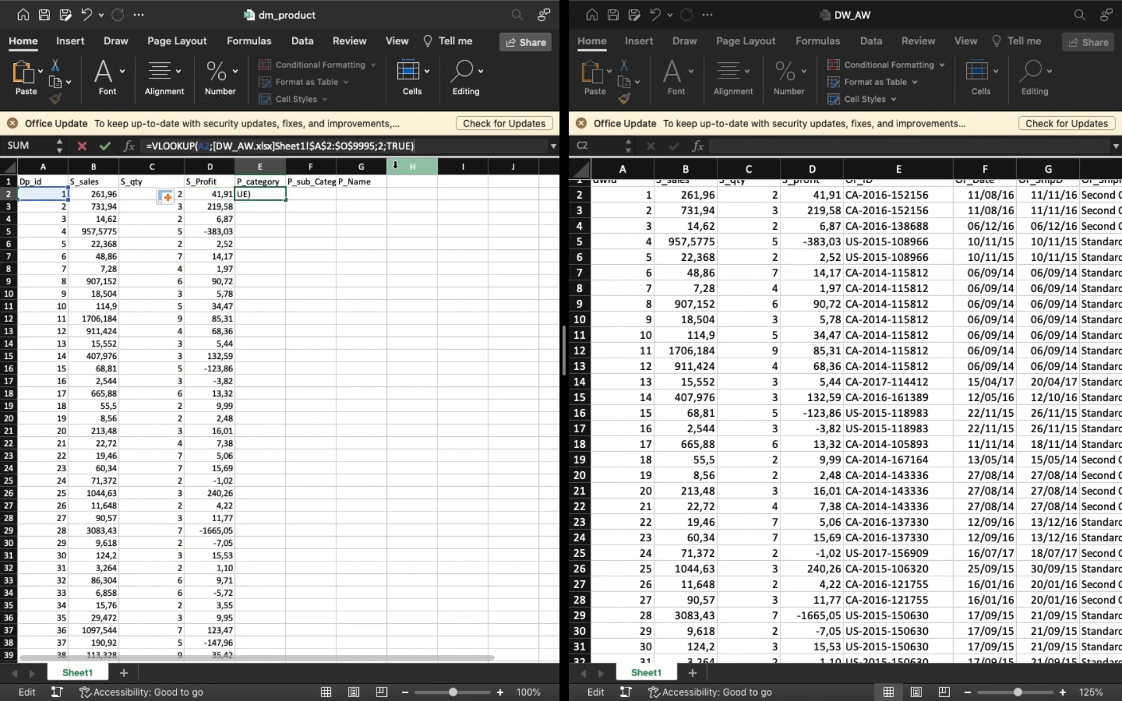
{"action": "left_click", "coordinate": [384, 146]}
{"action": "scroll", "coordinate": [748, 296], "scroll_direction": "up", "scroll_amount": 1}
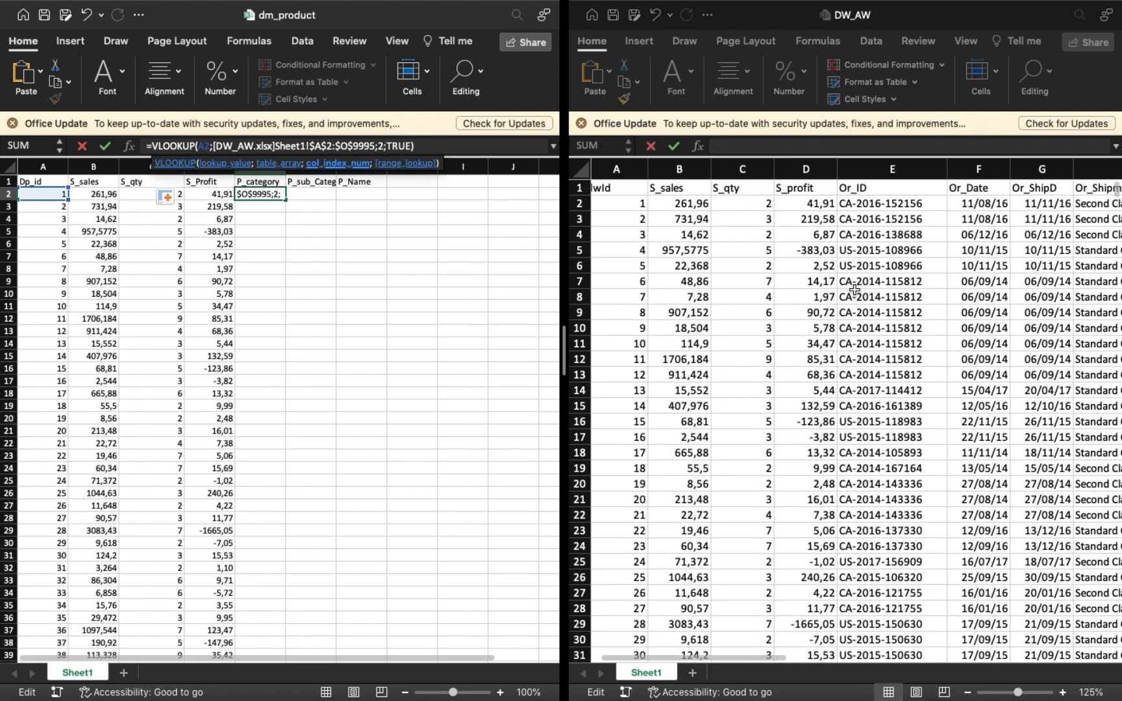
{"action": "scroll", "coordinate": [896, 276], "scroll_direction": "right", "scroll_amount": 3}
{"action": "scroll", "coordinate": [900, 280], "scroll_direction": "right", "scroll_amount": 3}
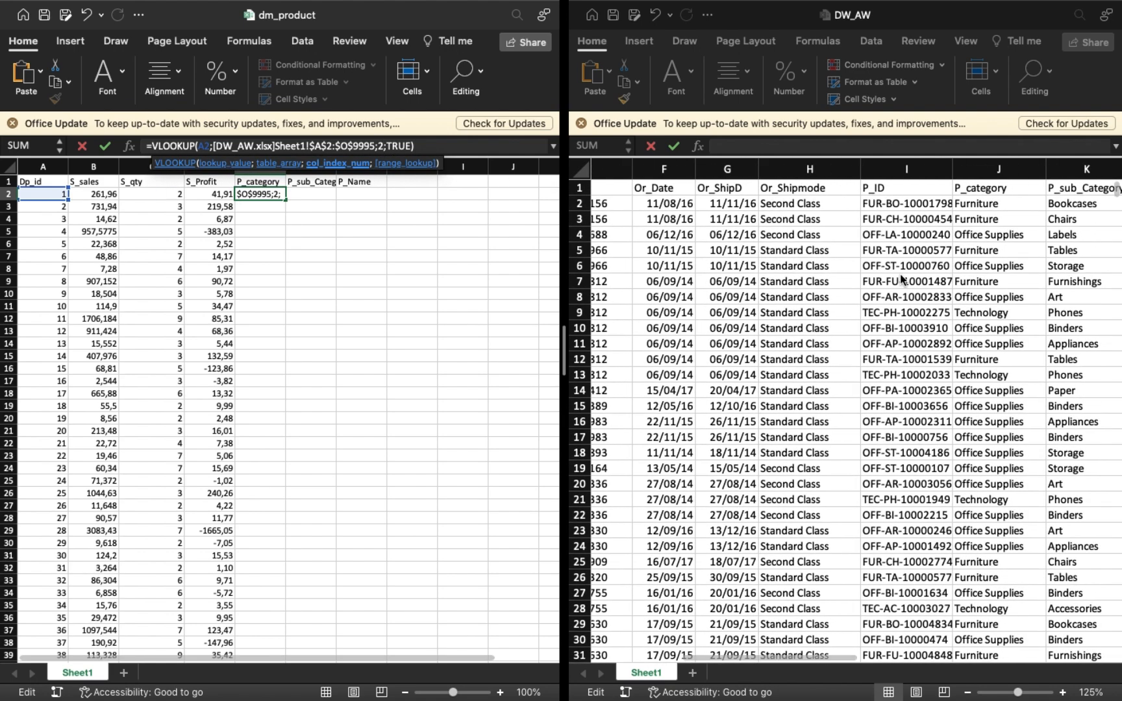
{"action": "key", "text": "BackSpace"}
{"action": "type", "text": "10"}
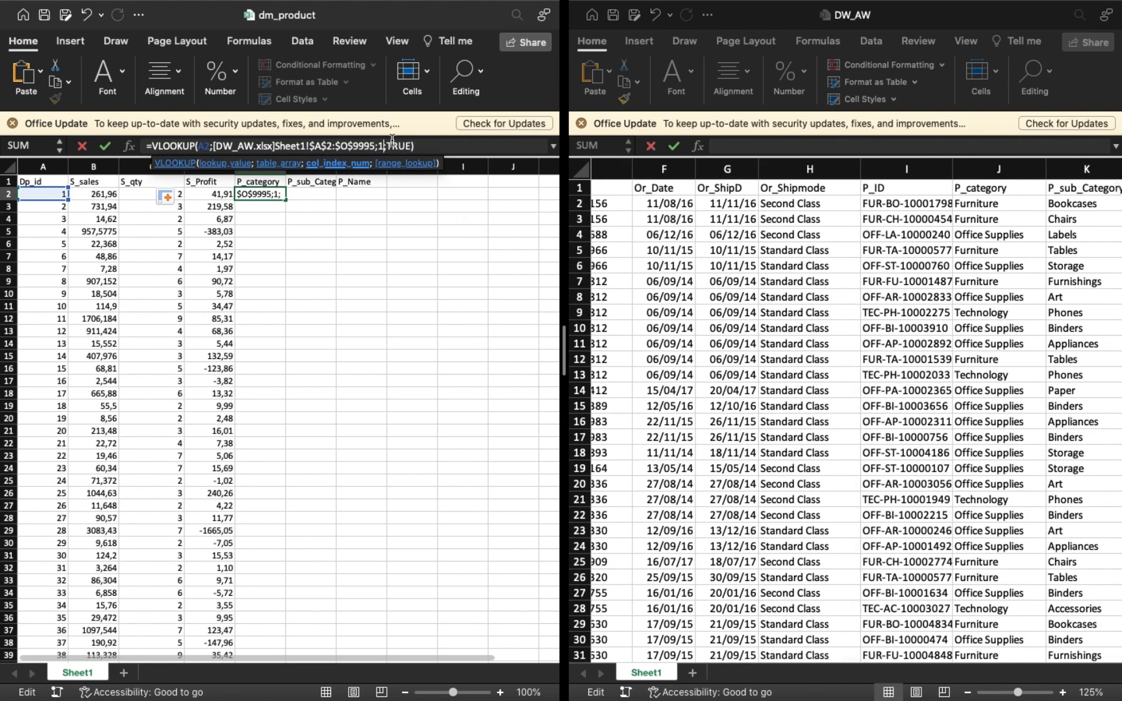
{"action": "left_click", "coordinate": [393, 140]}
{"action": "key", "text": "Return"}
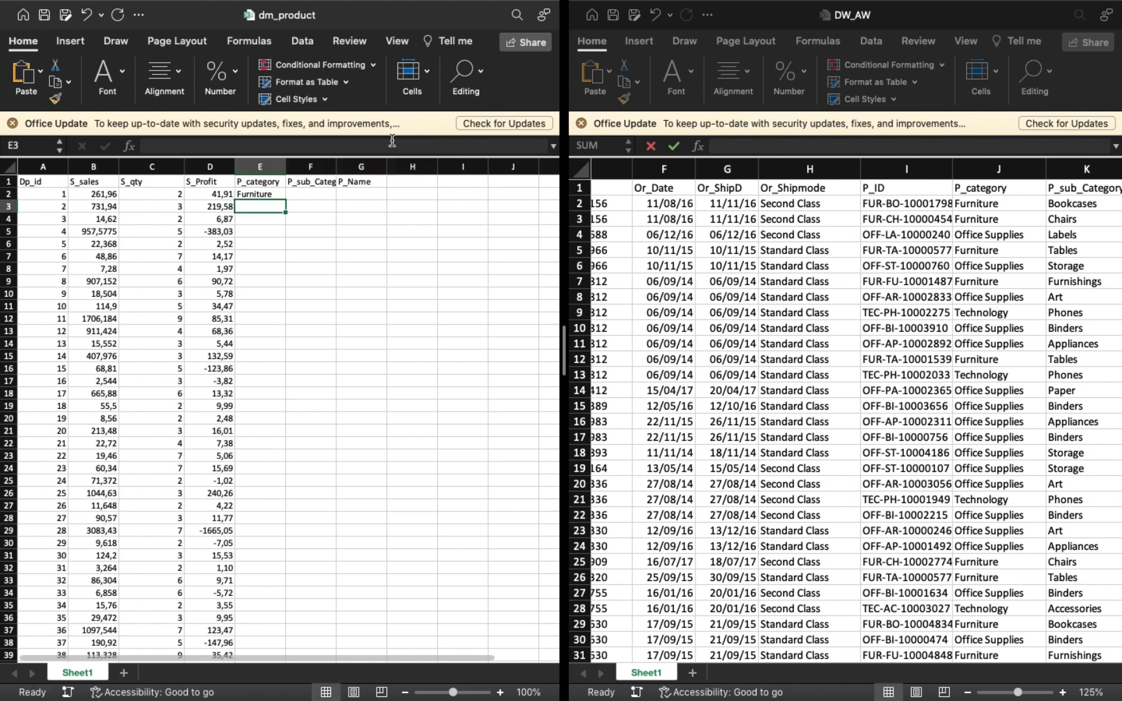
Fill the E2 lookup down the P_category column and widen column E to fit the category names.
{"action": "left_click", "coordinate": [274, 194]}
{"action": "double_click", "coordinate": [286, 202]}
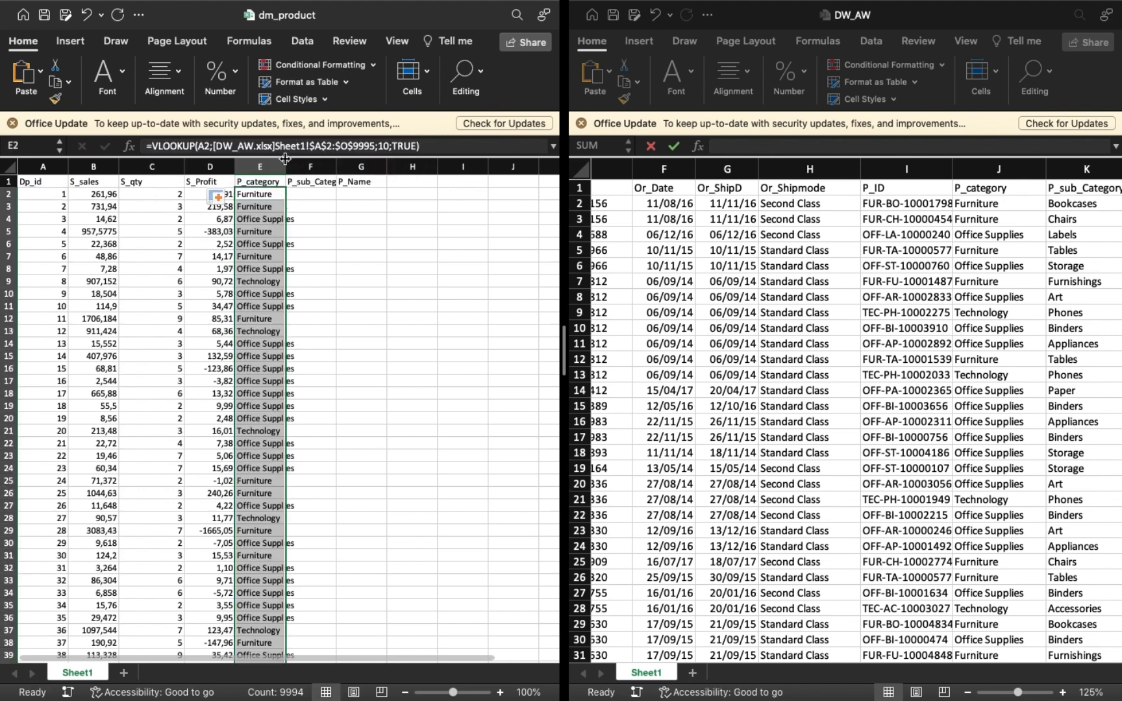
{"action": "left_click_drag", "start_coordinate": [287, 165], "coordinate": [310, 165]}
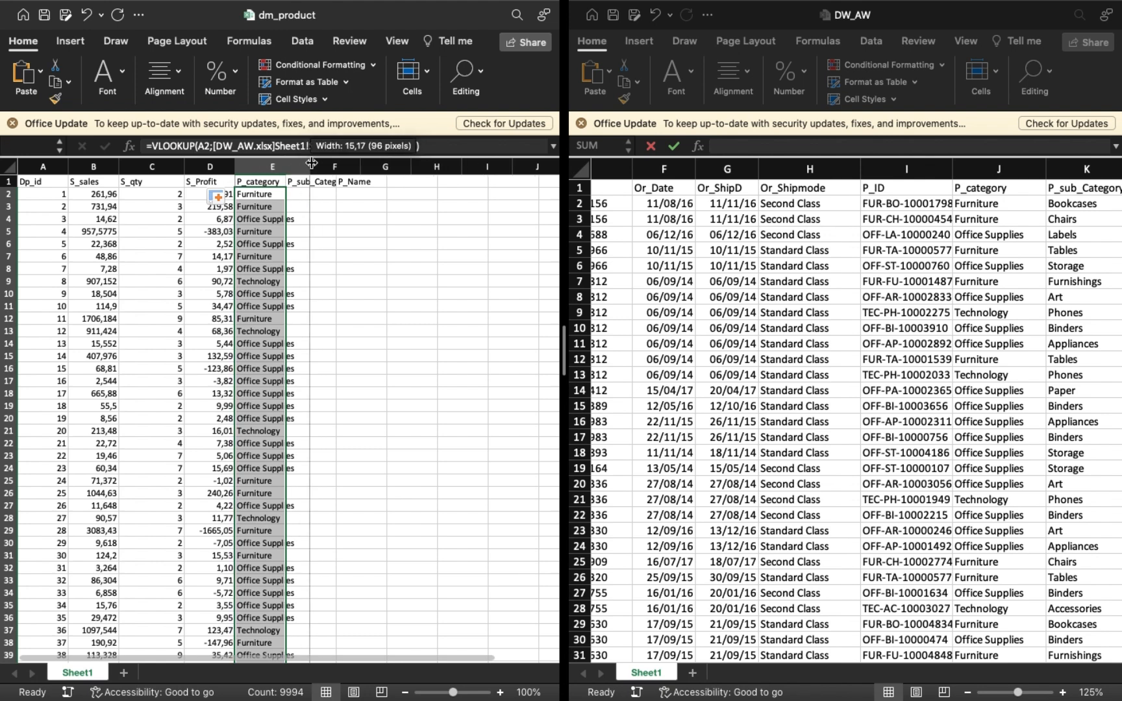
Paste the lookup formula into F2 under P_sub_Category with column index 11 and fill it down the column.
{"action": "left_click", "coordinate": [332, 194]}
{"action": "left_click", "coordinate": [350, 146]}
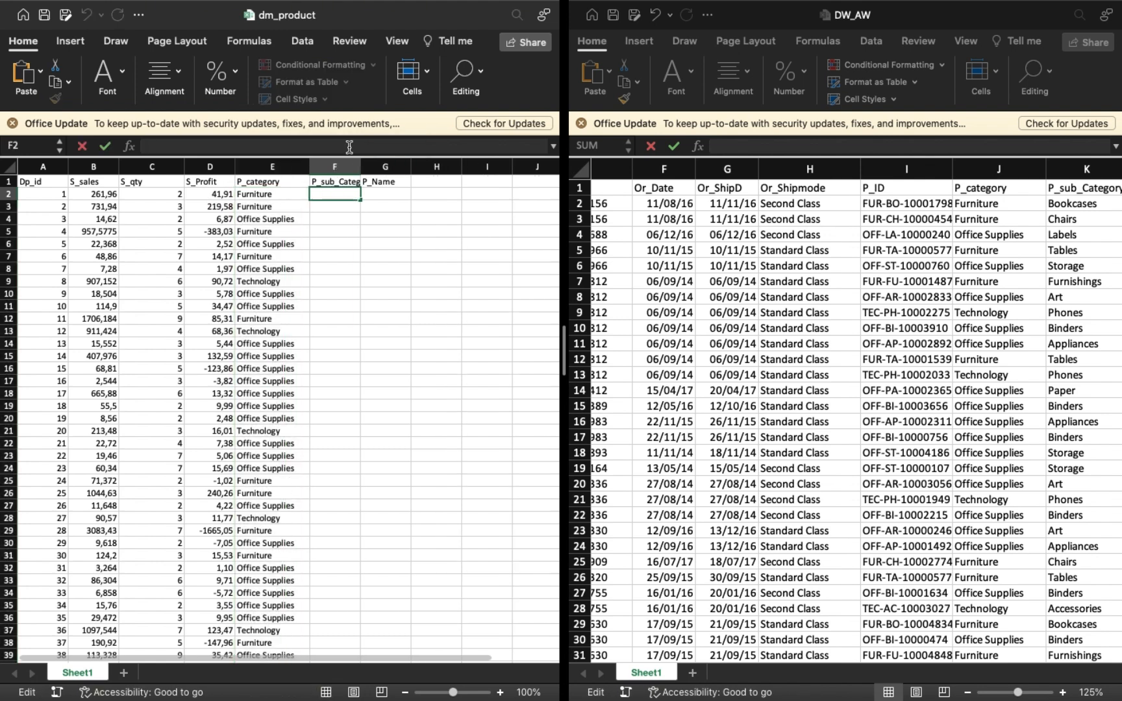
{"action": "key", "text": "super+v"}
{"action": "left_click", "coordinate": [378, 147]}
{"action": "type", "text": ";"}
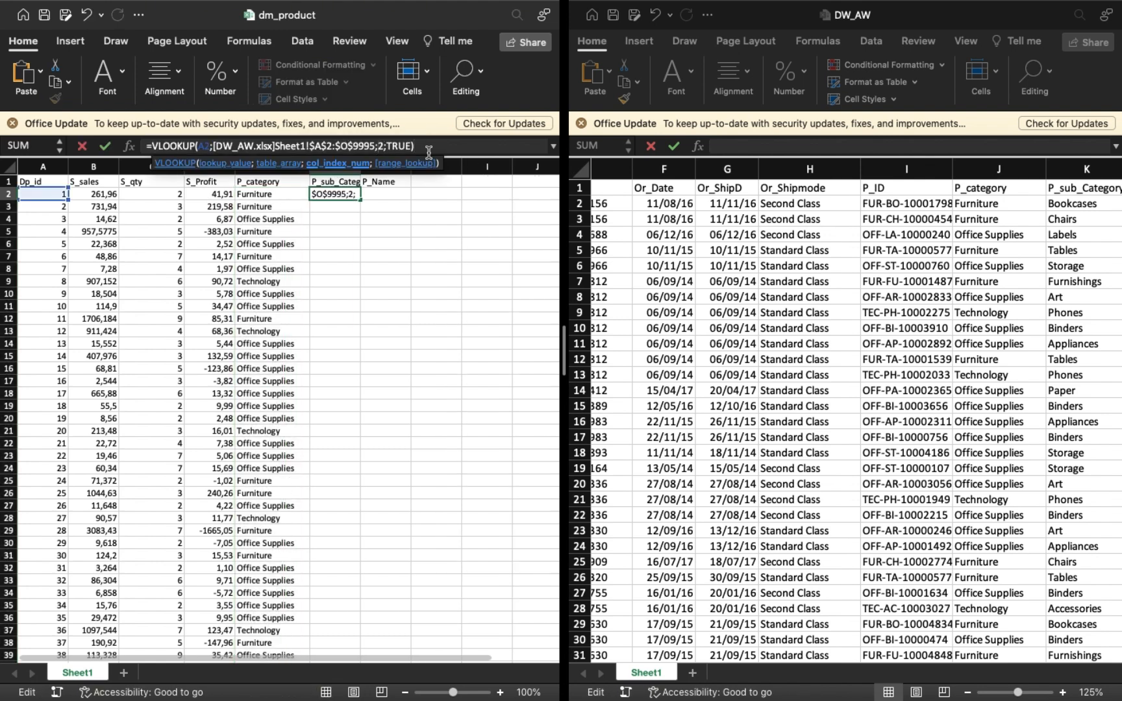
{"action": "key", "text": "BackSpace"}
{"action": "type", "text": "11"}
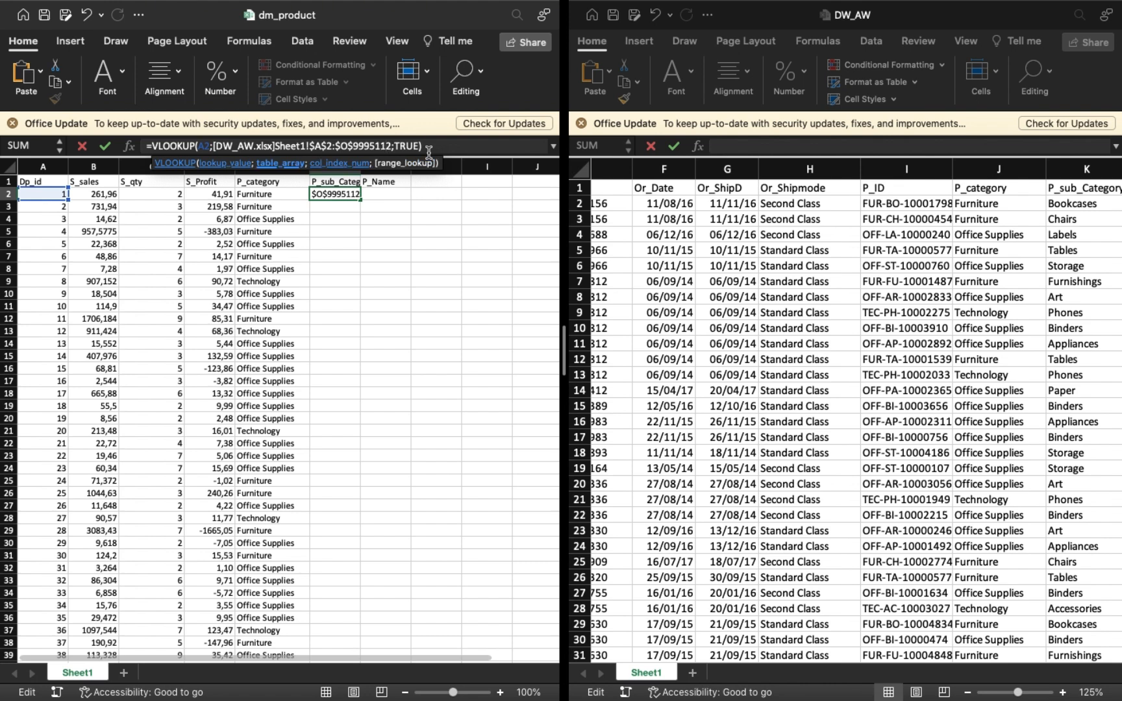
{"action": "key", "text": "super+z"}
{"action": "key", "text": "Right"}
{"action": "key", "text": "BackSpace"}
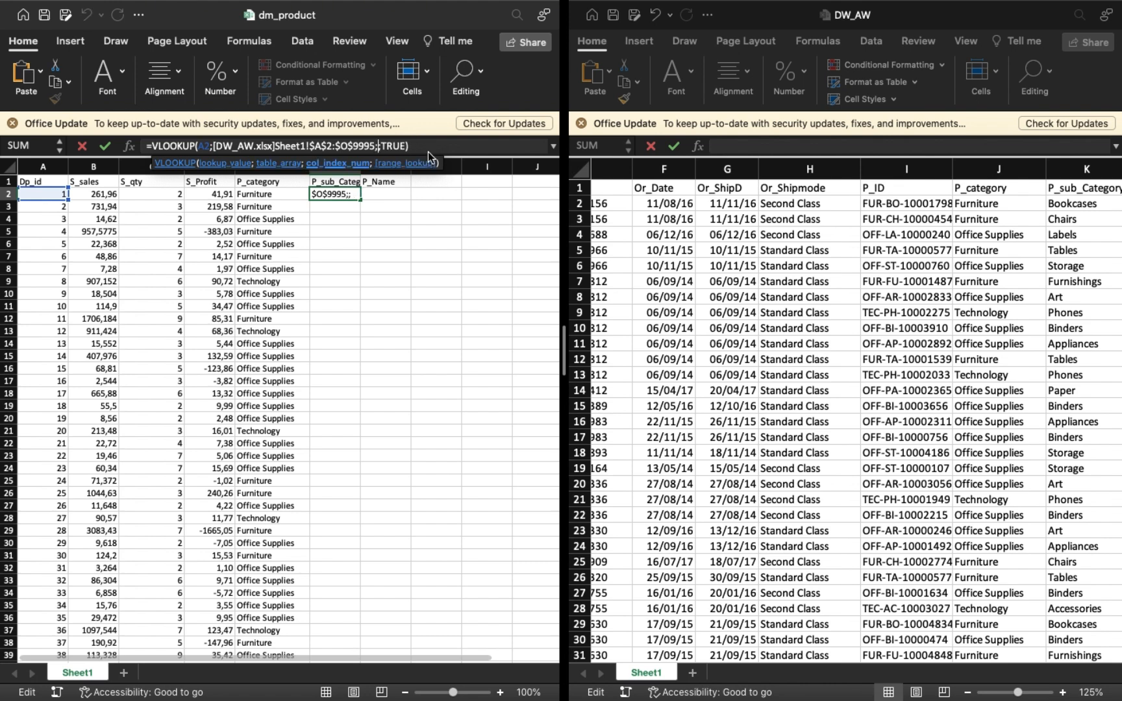
{"action": "type", "text": "11"}
{"action": "key", "text": "Right"}
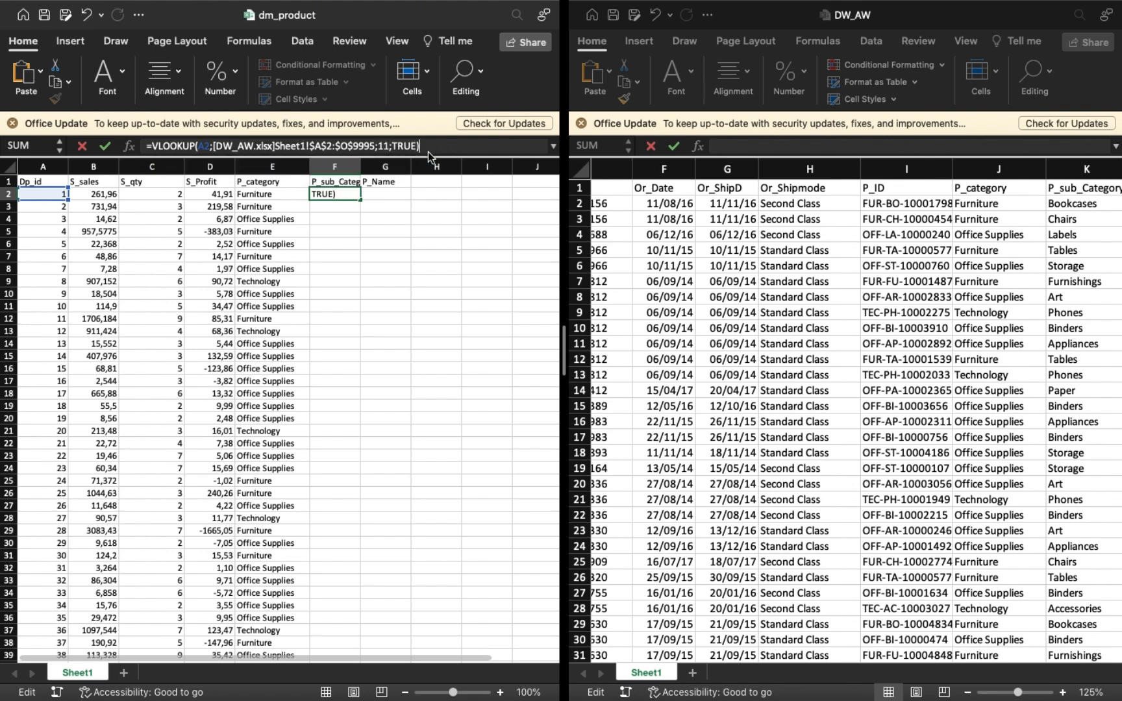
{"action": "key", "text": "Return"}
{"action": "left_click", "coordinate": [344, 194]}
{"action": "double_click", "coordinate": [360, 204]}
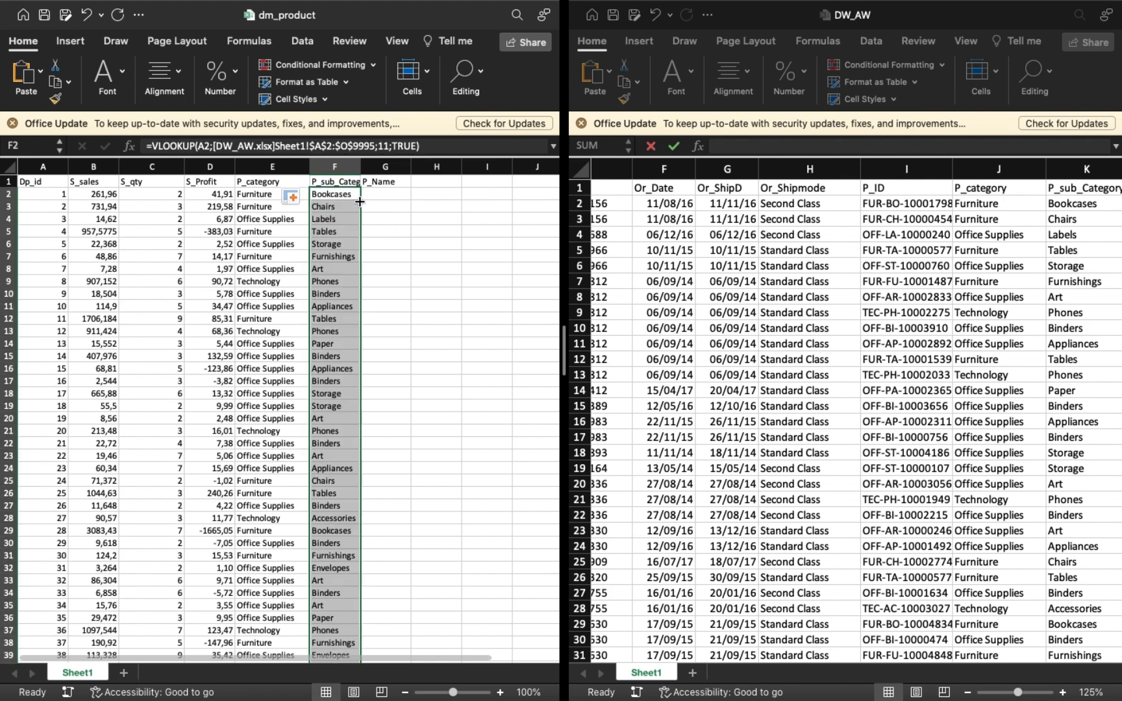
Paste the lookup formula into G2 under P_Name with its column index set to 13.
{"action": "left_click", "coordinate": [378, 194]}
{"action": "left_click", "coordinate": [342, 144]}
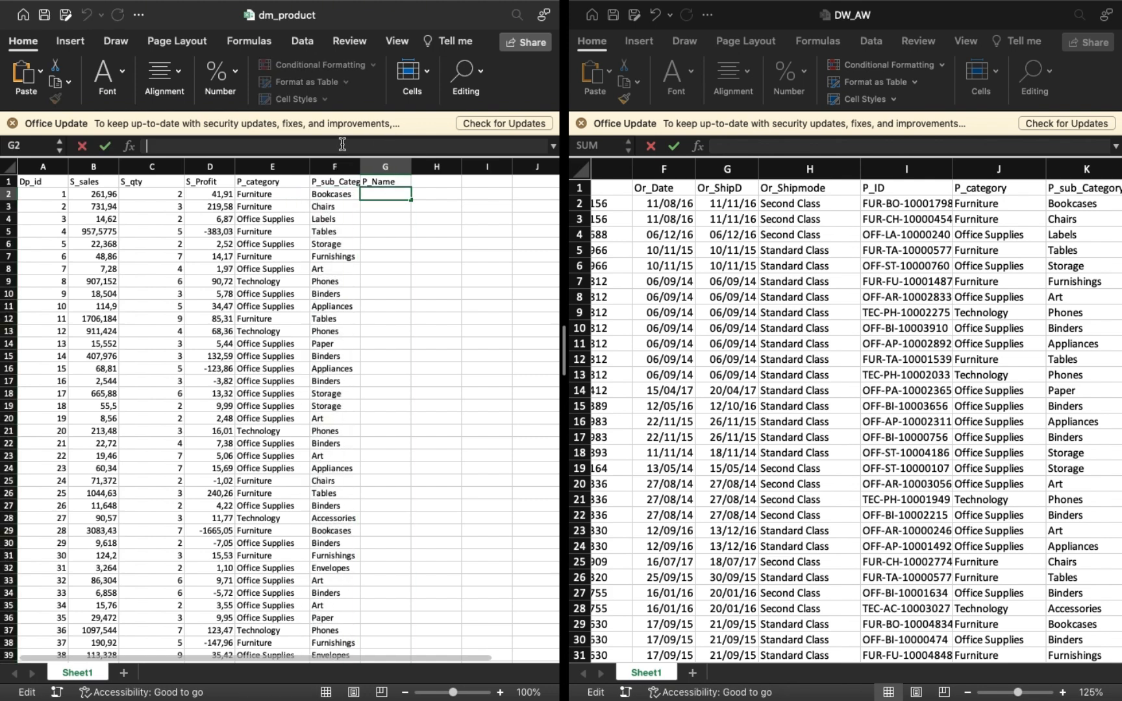
{"action": "type", "text": "=VLOOKUP(A2;[DW_AW.xlsx]Sheet1!$A$2:$O$9995;2;TRUE)"}
{"action": "left_click", "coordinate": [384, 146]}
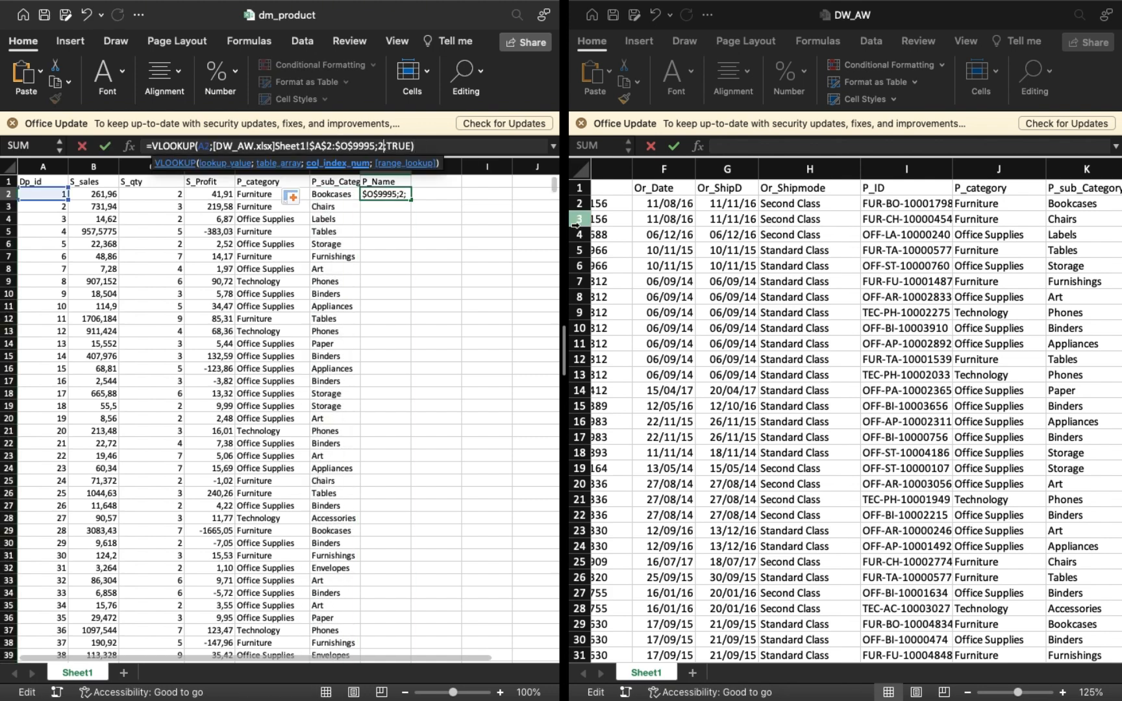
{"action": "type", "text": "3"}
{"action": "scroll", "coordinate": [1070, 333], "scroll_direction": "right", "scroll_amount": 3}
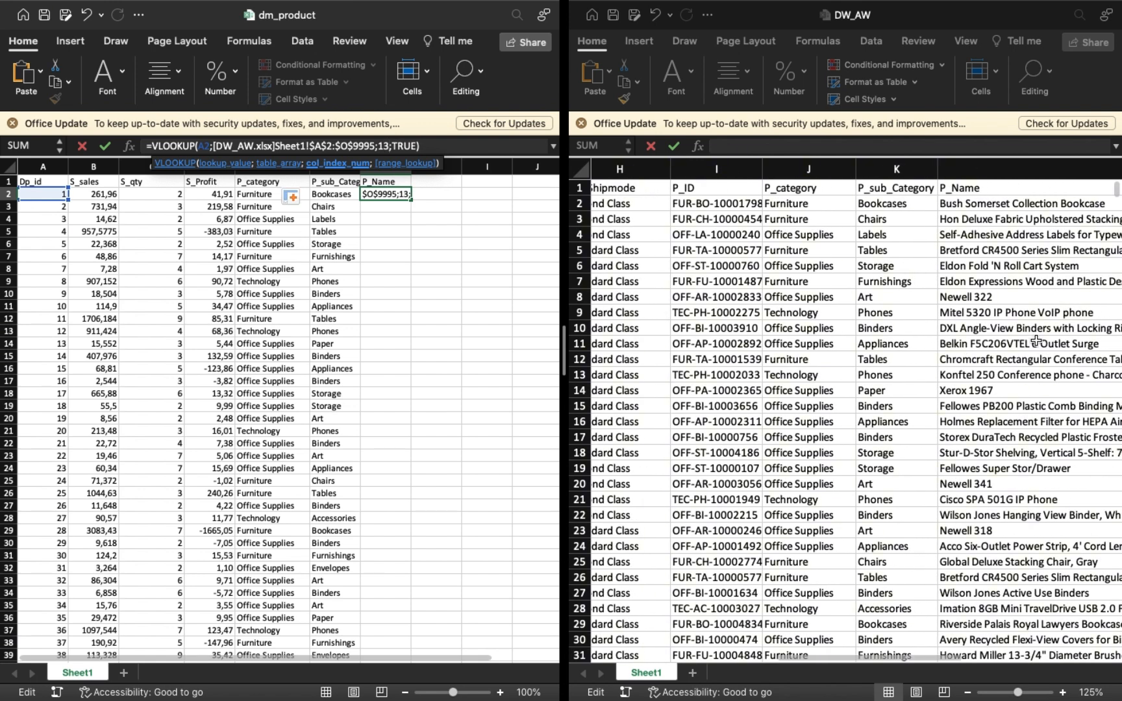
{"action": "key", "text": "Return"}
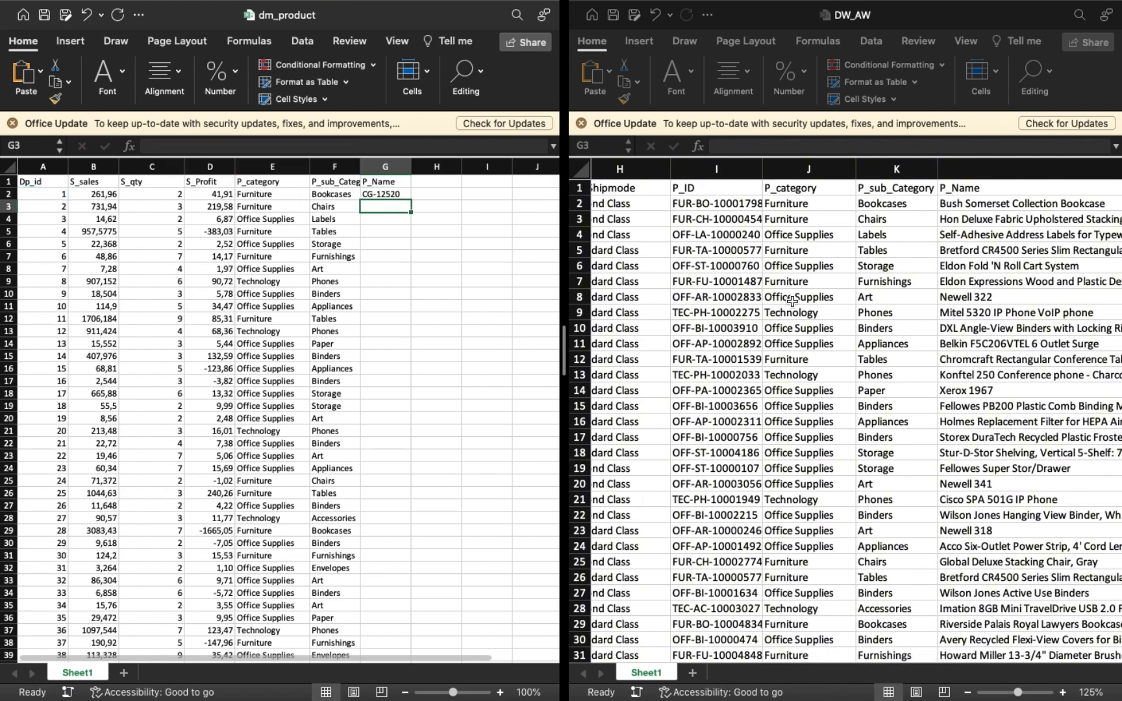
Correct the column index in the G2 lookup to 12 and fill the formula down the P_Name column.
{"action": "scroll", "coordinate": [880, 270], "scroll_direction": "right", "scroll_amount": 5}
{"action": "scroll", "coordinate": [879, 272], "scroll_direction": "left", "scroll_amount": 3}
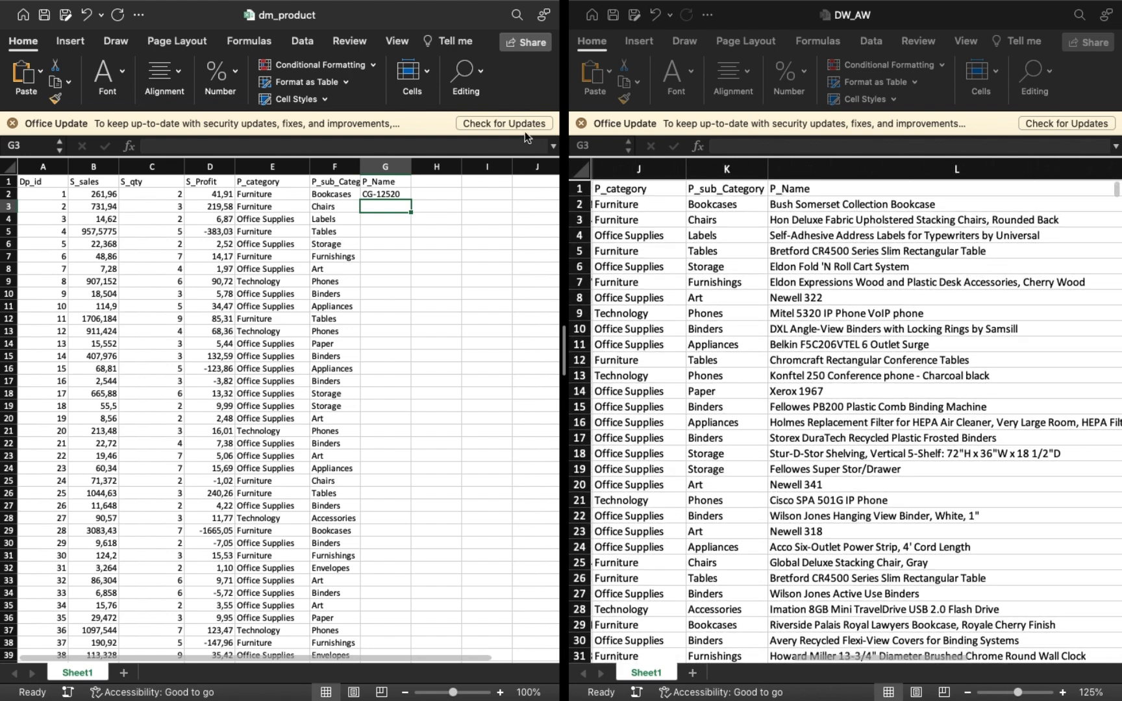
{"action": "left_click", "coordinate": [373, 195]}
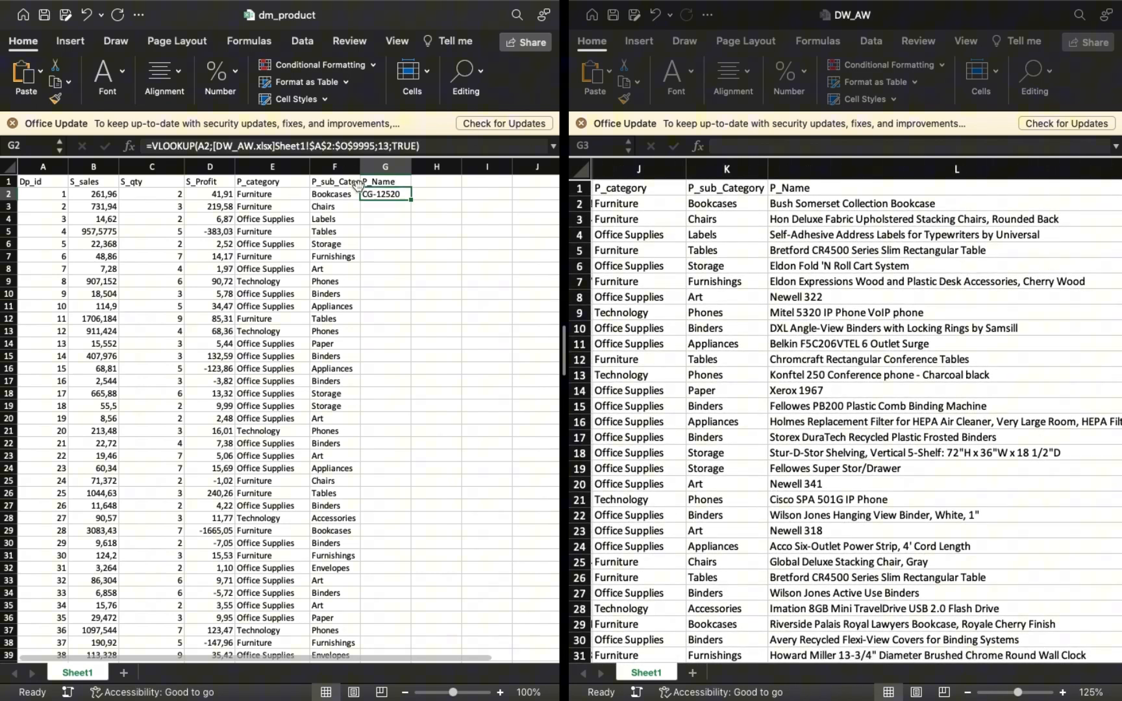
{"action": "left_click", "coordinate": [388, 148]}
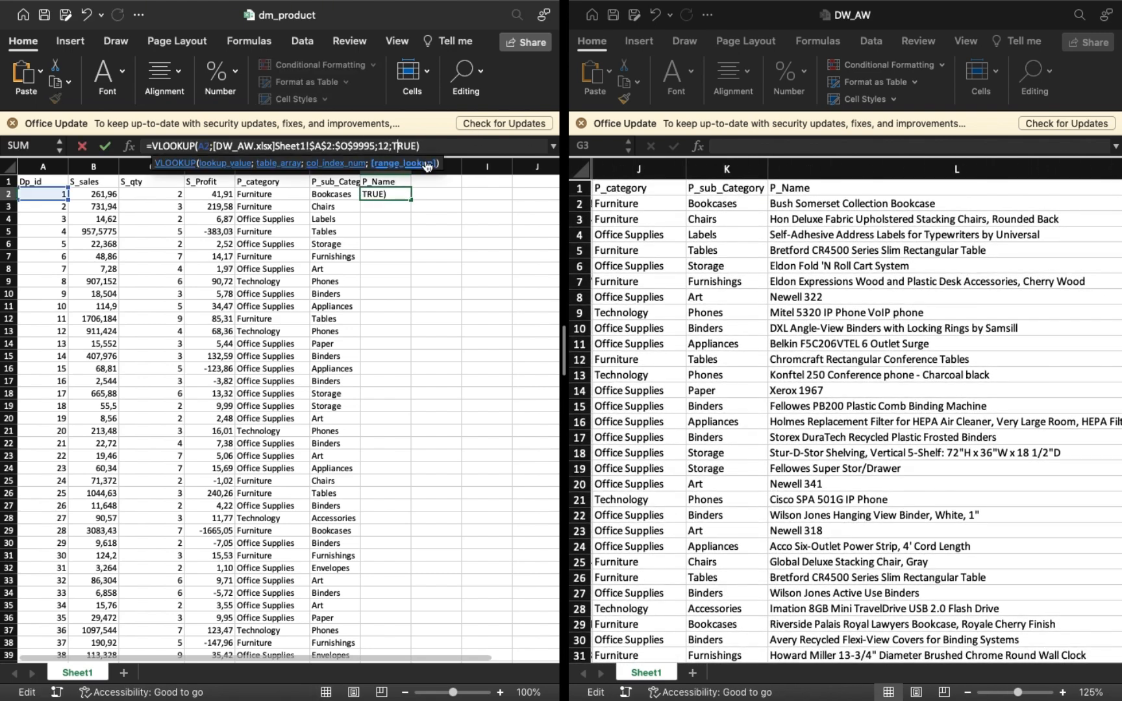
{"action": "key", "text": "Return"}
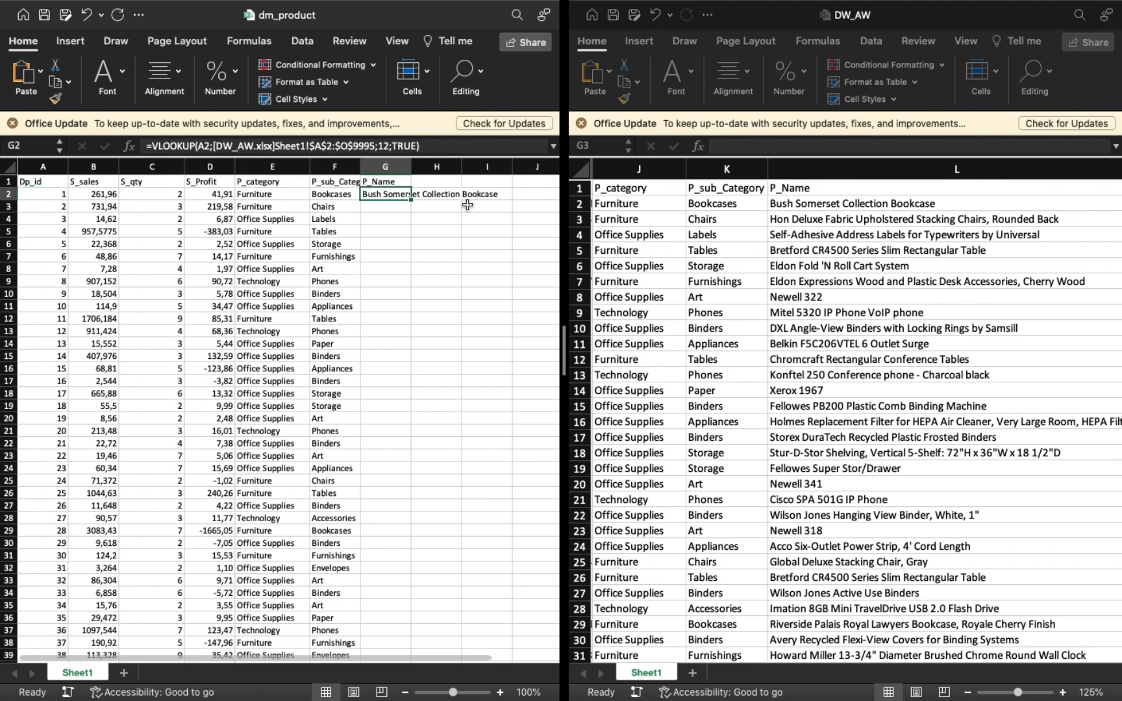
{"action": "double_click", "coordinate": [411, 201]}
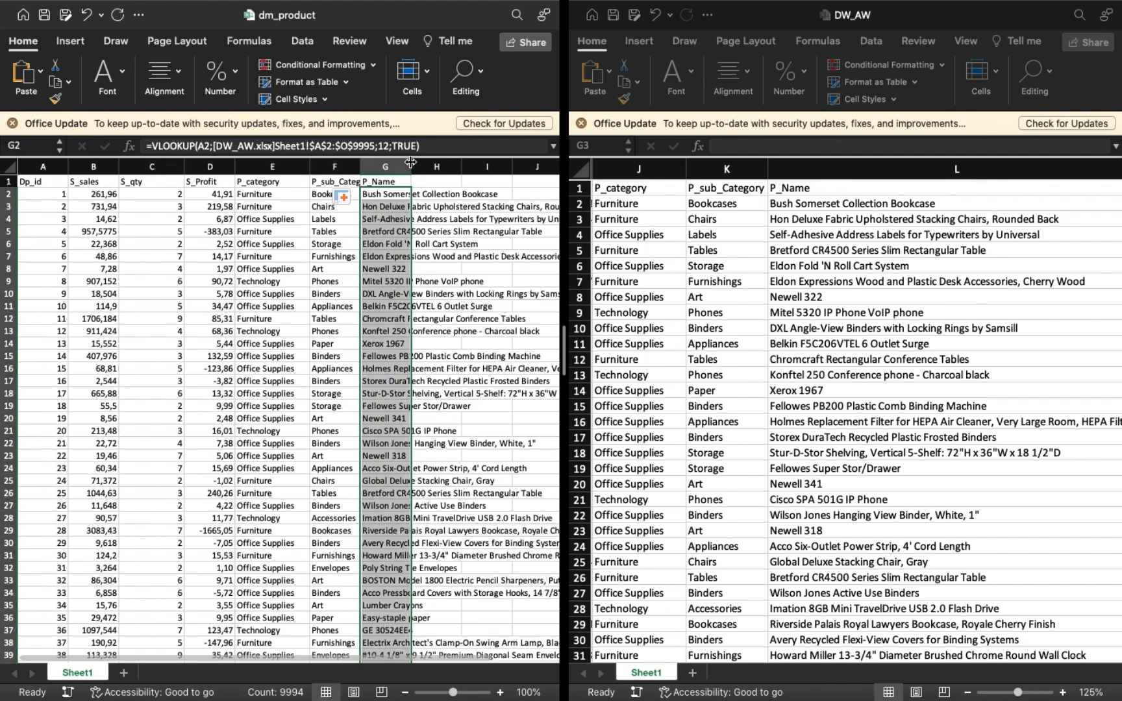
Widen column G until the long product names under P_Name fit, and return to the sheet's first rows and columns.
{"action": "left_click_drag", "start_coordinate": [575, 173], "coordinate": [519, 195]}
{"action": "scroll", "coordinate": [389, 174], "scroll_direction": "right", "scroll_amount": 3}
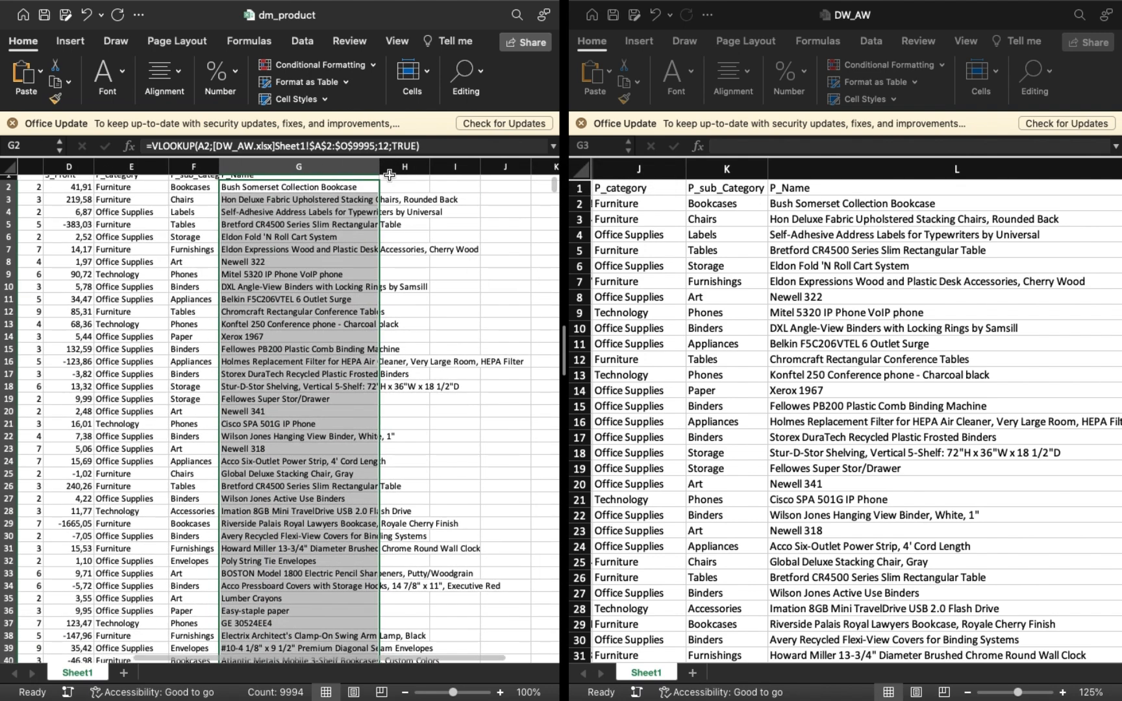
{"action": "left_click_drag", "start_coordinate": [380, 165], "coordinate": [541, 172]}
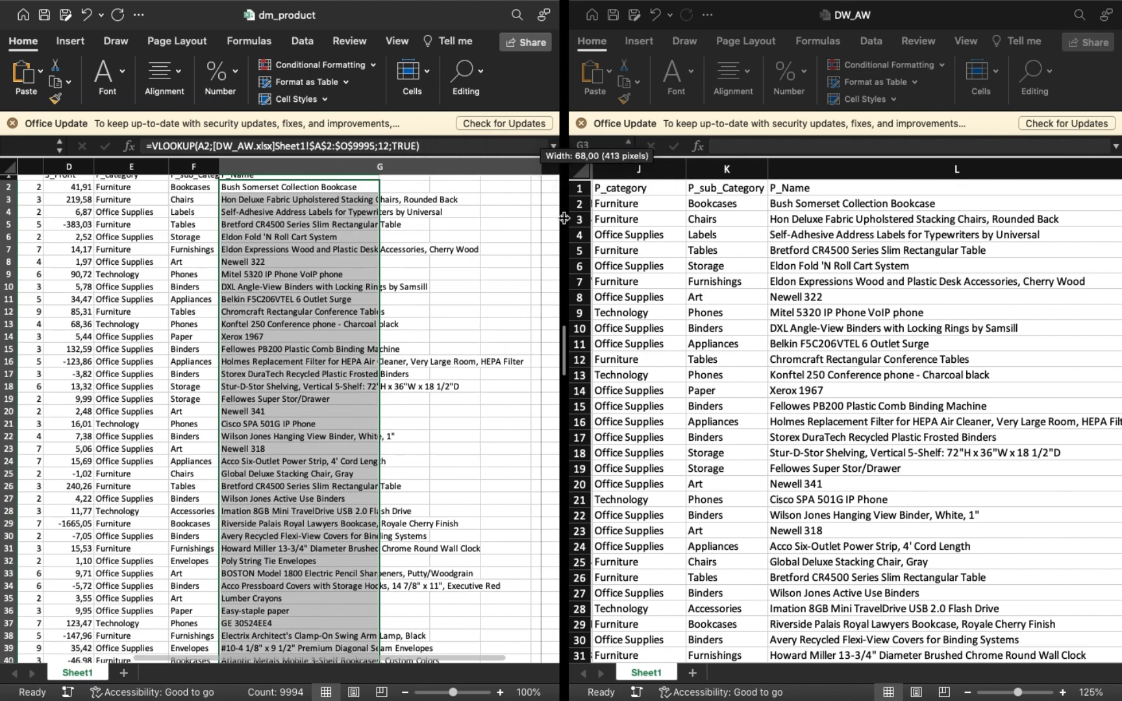
{"action": "left_click_drag", "start_coordinate": [564, 218], "coordinate": [563, 218]}
{"action": "scroll", "coordinate": [445, 190], "scroll_direction": "right", "scroll_amount": 5}
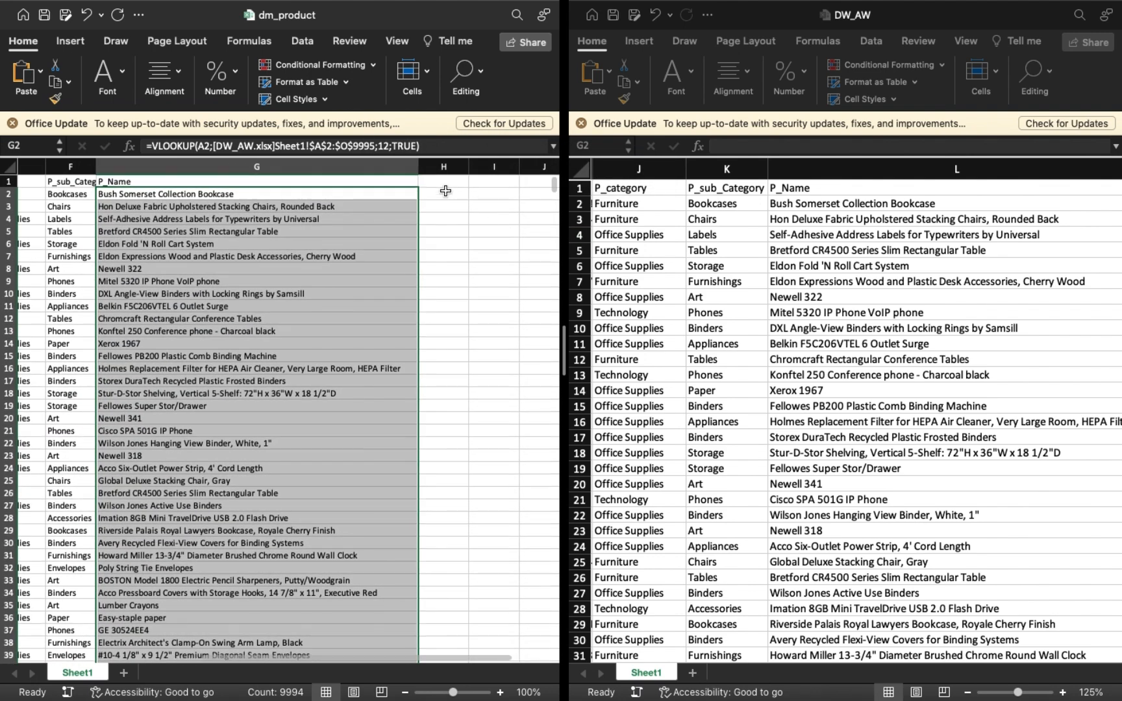
{"action": "left_click_drag", "start_coordinate": [419, 172], "coordinate": [519, 174]}
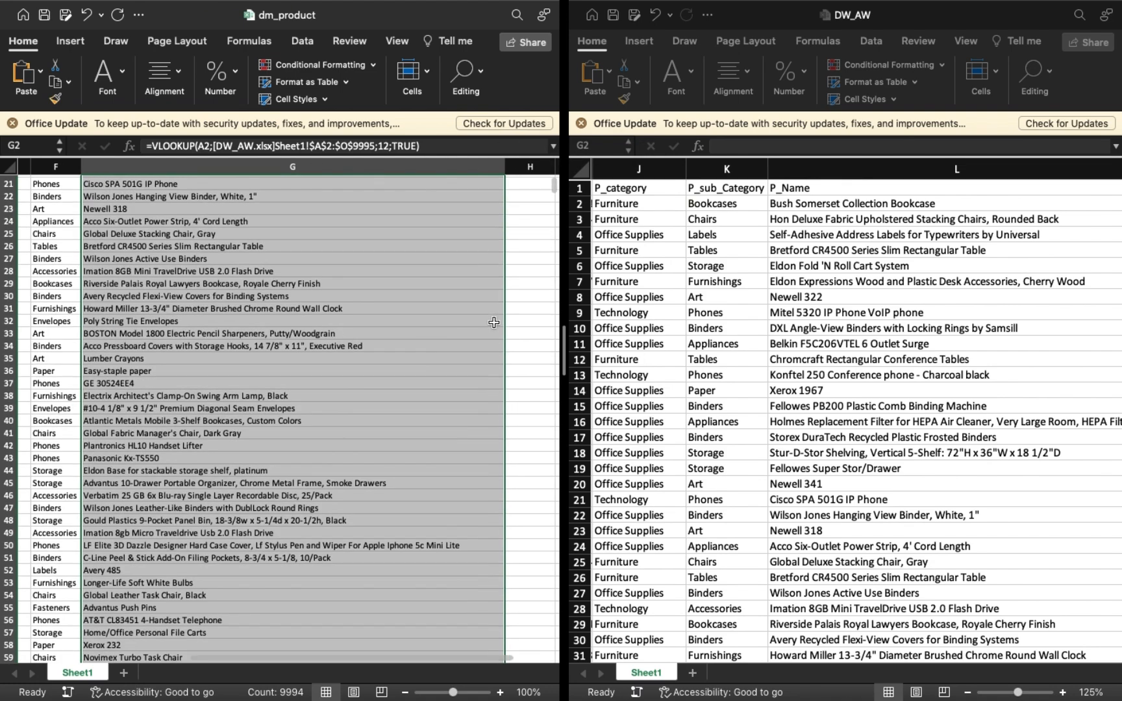
{"action": "scroll", "coordinate": [493, 323], "scroll_direction": "left", "scroll_amount": 10}
{"action": "left_click", "coordinate": [401, 297]}
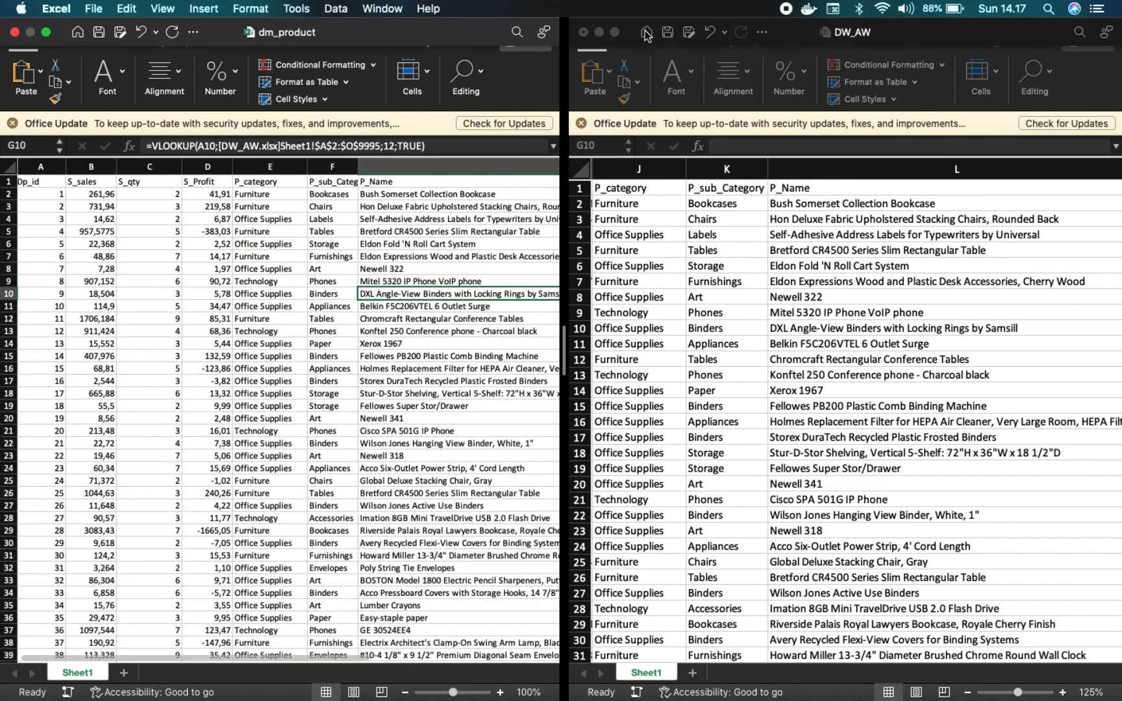
Leave the split view, bring up the minimized dm_order workbook and clear its Or_ID column E.
{"action": "left_click", "coordinate": [613, 35]}
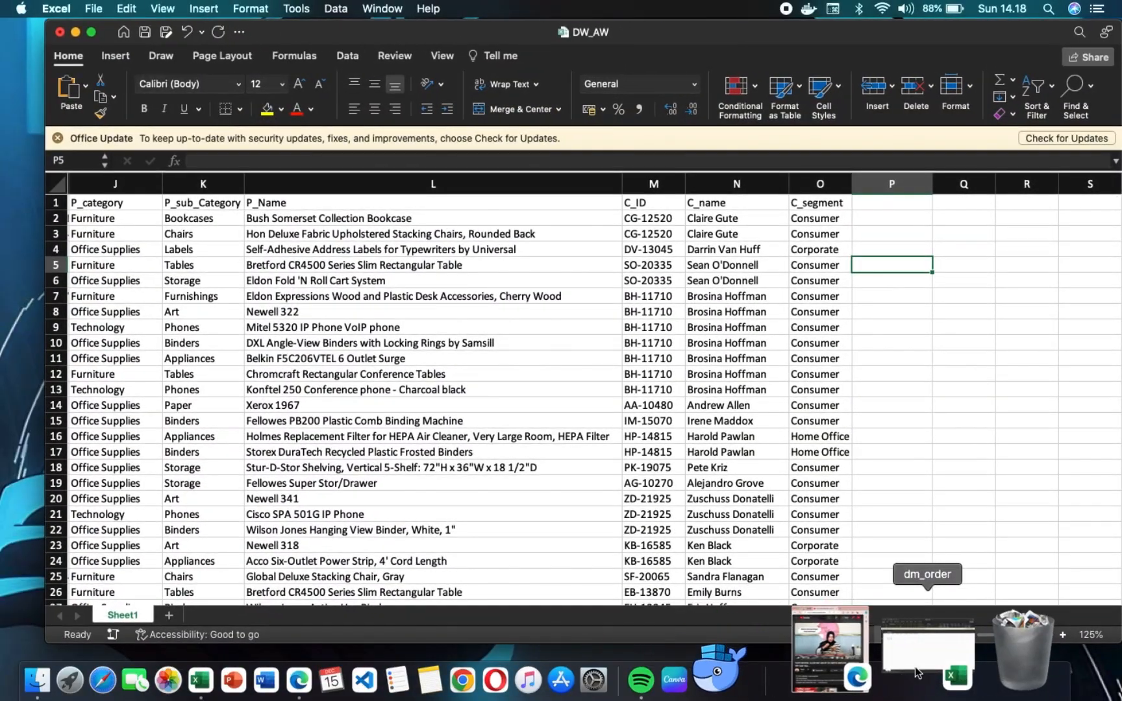
{"action": "left_click", "coordinate": [916, 672]}
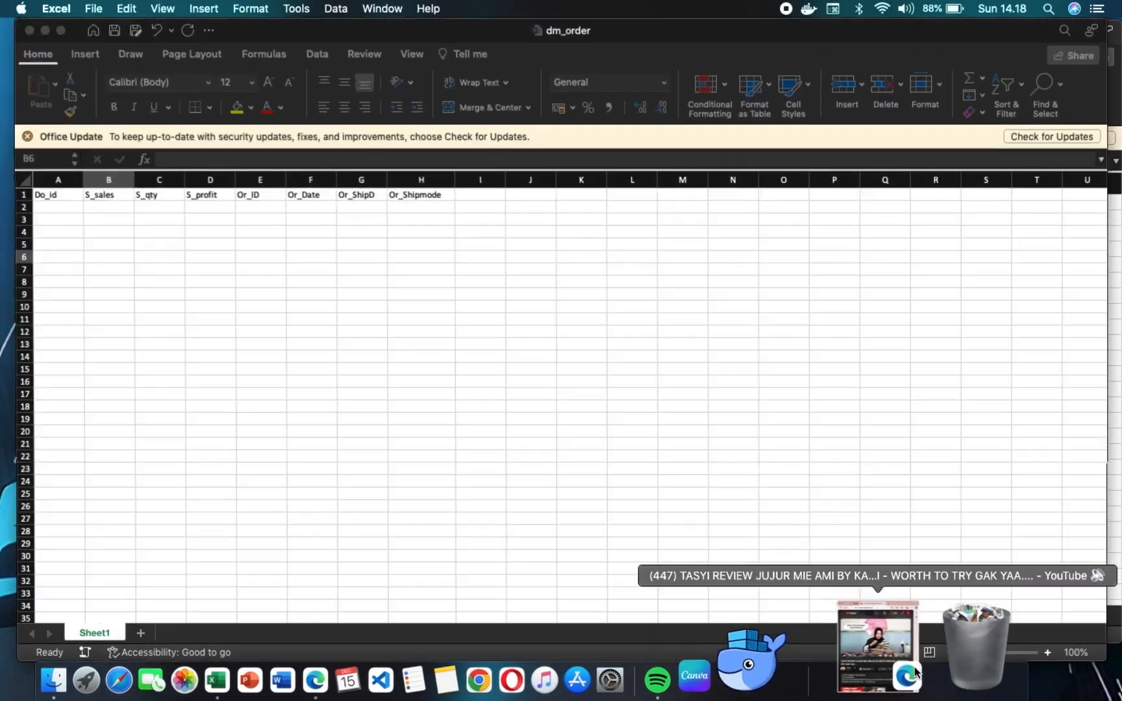
{"action": "left_click", "coordinate": [260, 179]}
{"action": "key", "text": "BackSpace"}
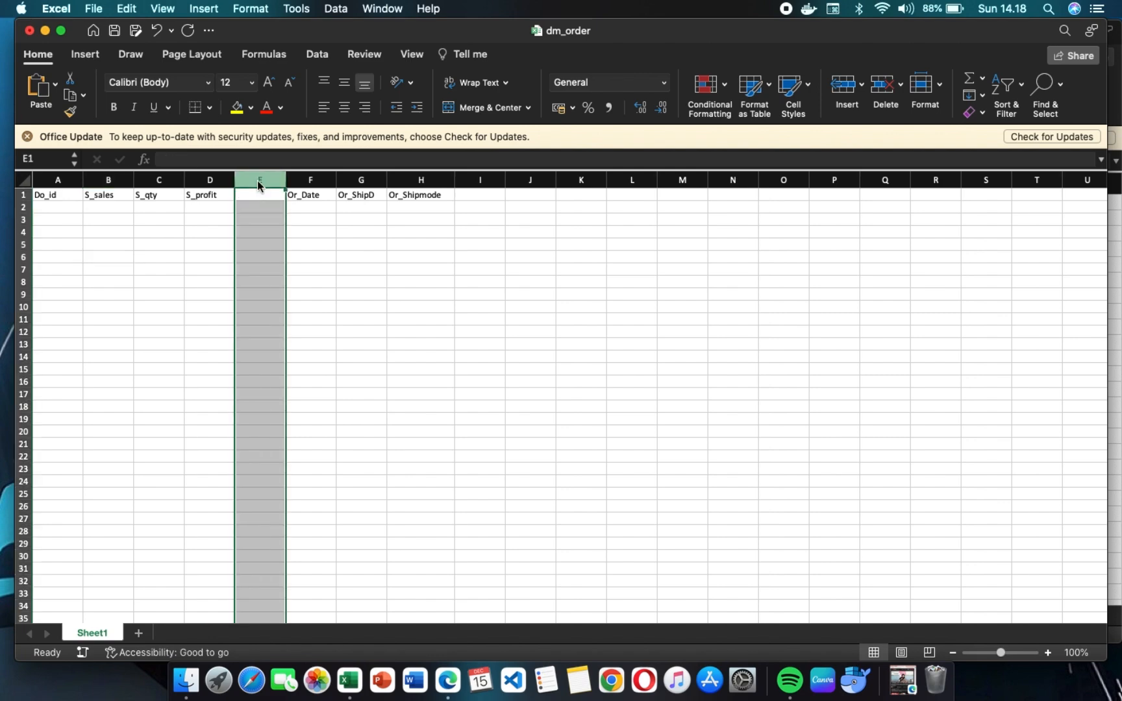
Copy the Or_Date, Or_ShipD and Or_Shipmode headers one column over into E1:G1, and clear the duplicate header column H.
{"action": "left_click", "coordinate": [309, 203]}
{"action": "left_click", "coordinate": [304, 196]}
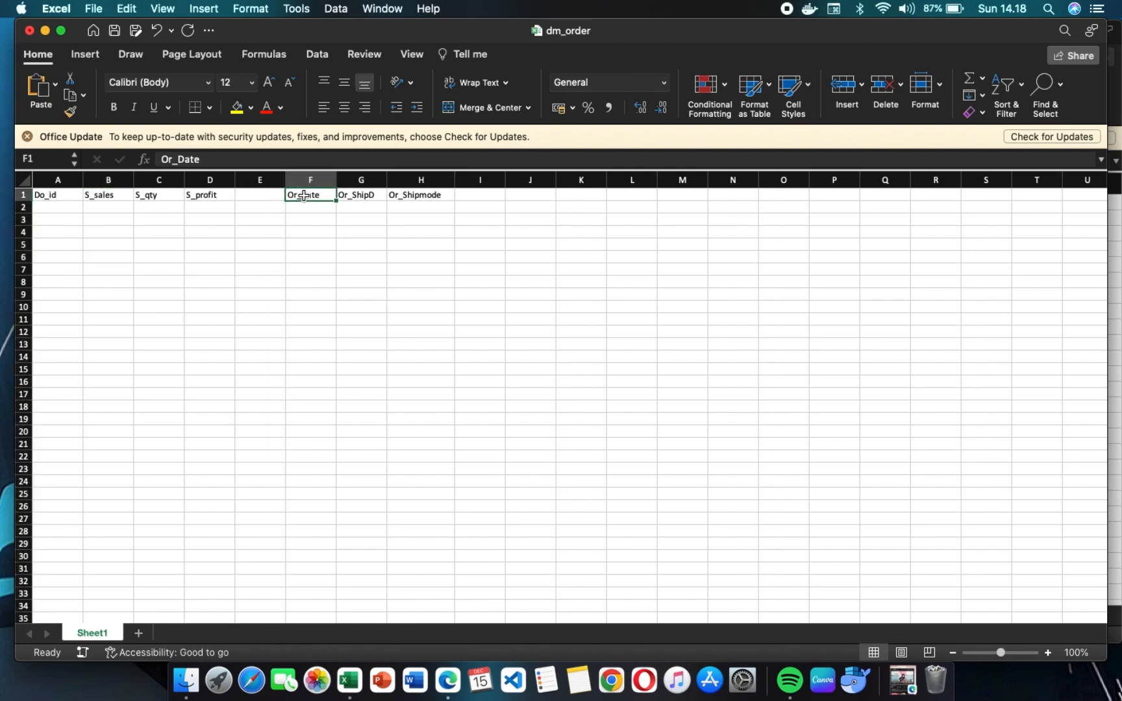
{"action": "key", "text": "shift+Right"}
{"action": "key", "text": "shift+Right"}
{"action": "key", "text": "super+c"}
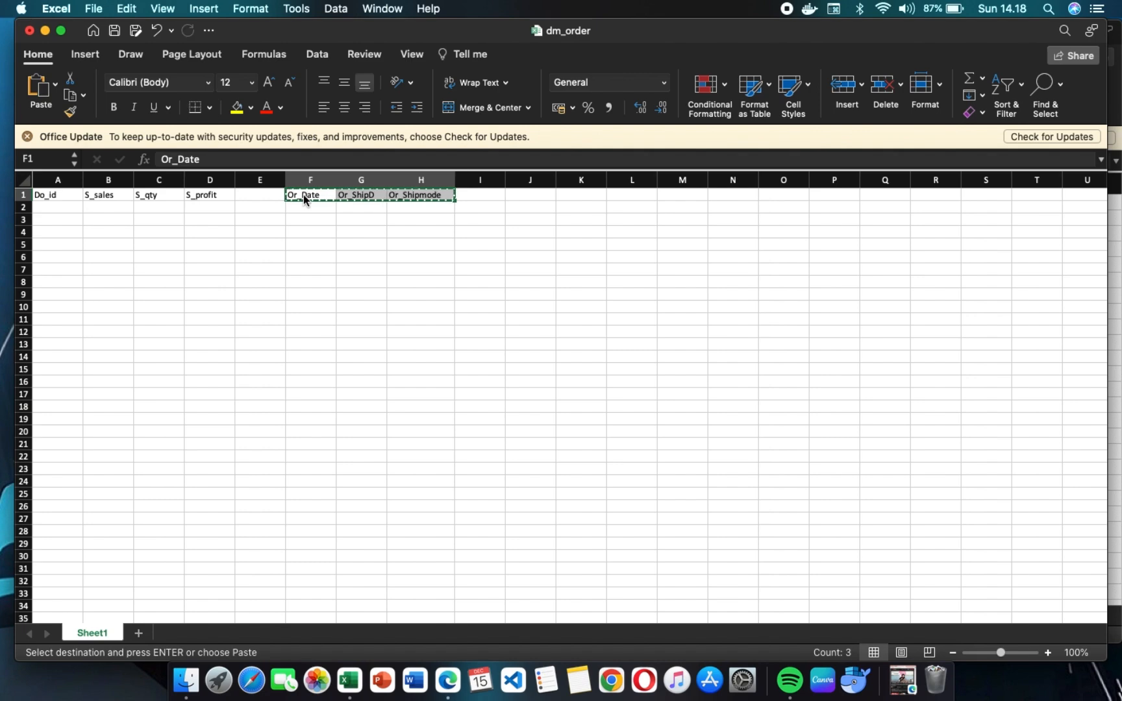
{"action": "left_click", "coordinate": [252, 198]}
{"action": "key", "text": "super+v"}
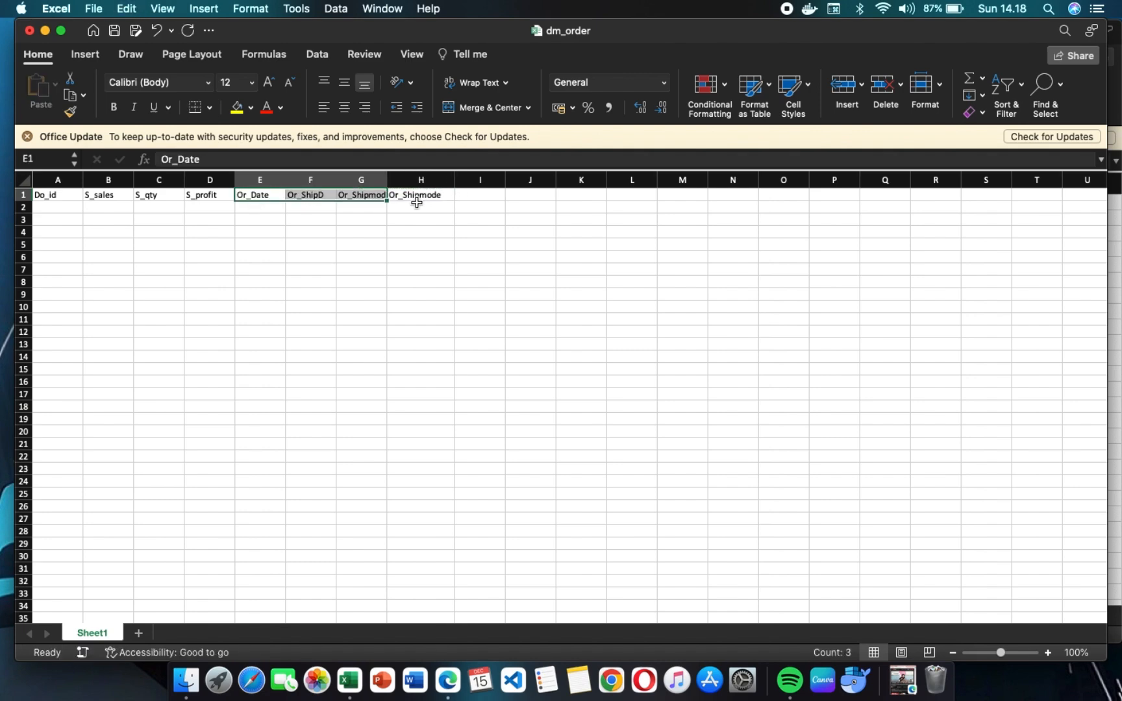
{"action": "left_click", "coordinate": [421, 180]}
{"action": "key", "text": "Delete"}
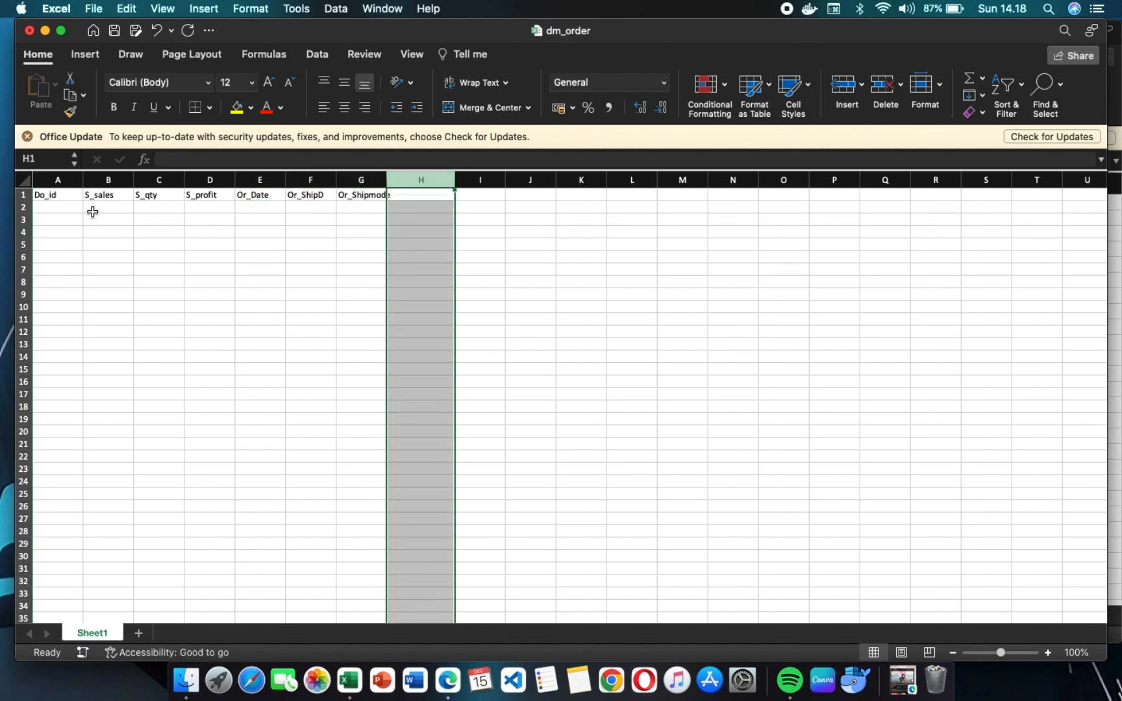
Select cell A2 under Do_id and tile the dm_order workbook side by side with the DW_AW workbook.
{"action": "left_click", "coordinate": [58, 208]}
{"action": "mouse_move", "coordinate": [62, 36]}
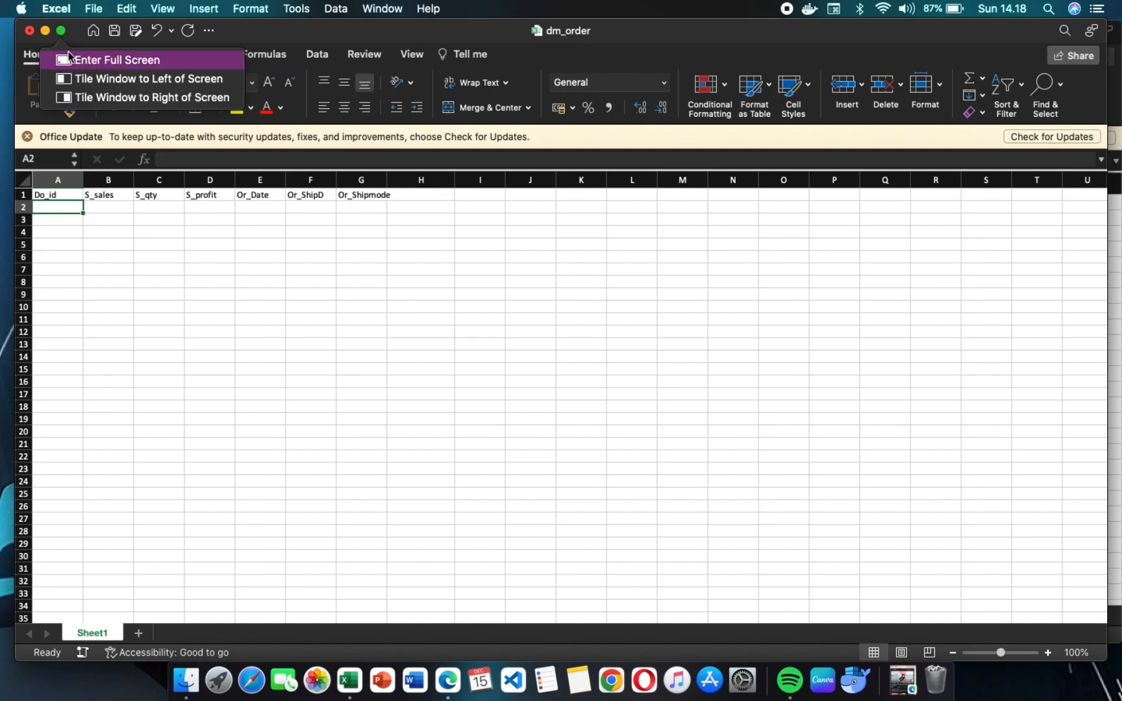
{"action": "left_click", "coordinate": [80, 78]}
{"action": "left_click", "coordinate": [854, 319]}
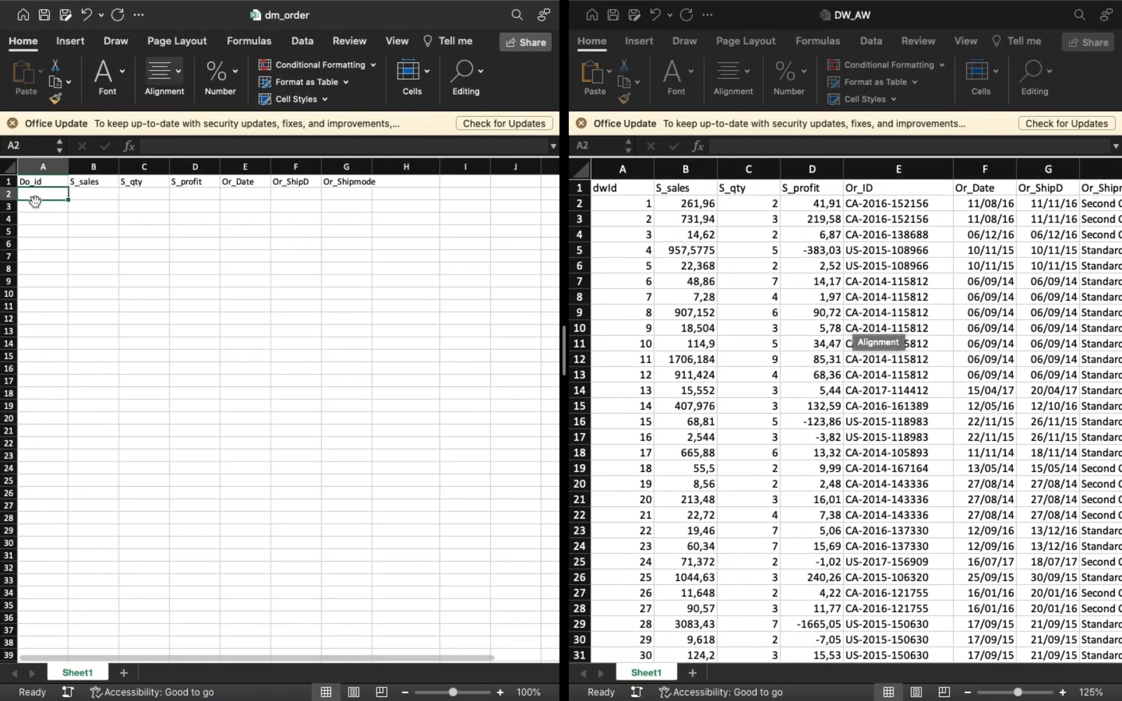
Fill the Do_id column from A2 with a linear series starting at 1, step value 1, stop value 9994.
{"action": "type", "text": "1"}
{"action": "key", "text": "Return"}
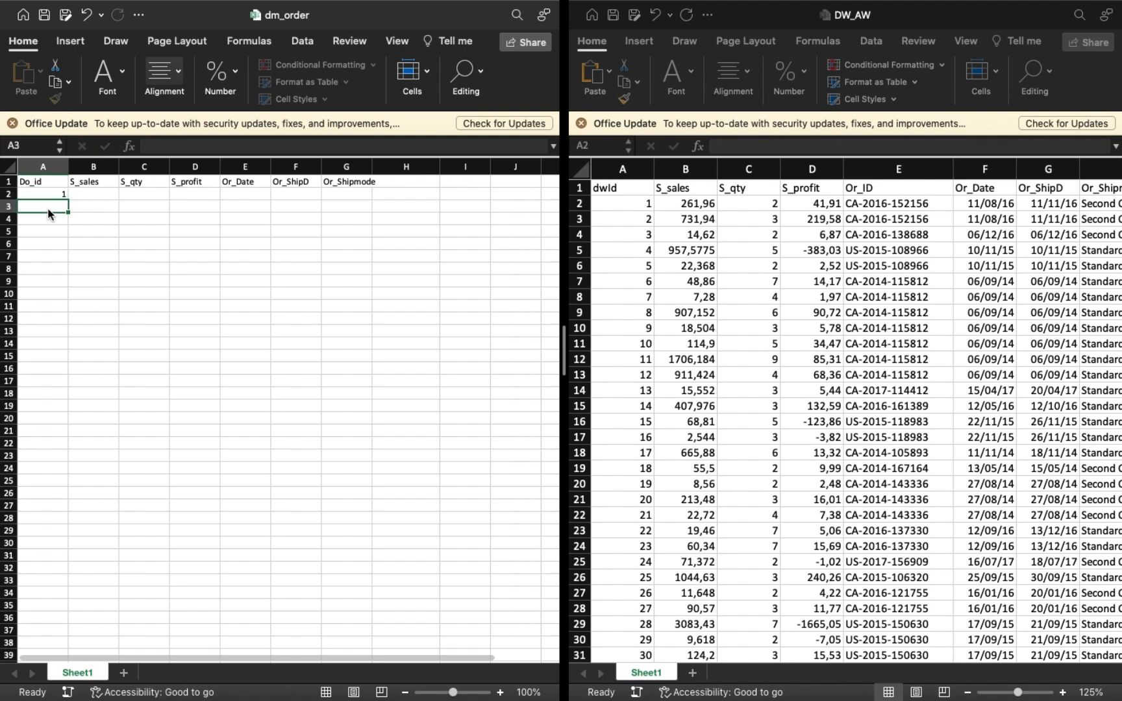
{"action": "left_click", "coordinate": [44, 195]}
{"action": "left_click", "coordinate": [482, 73]}
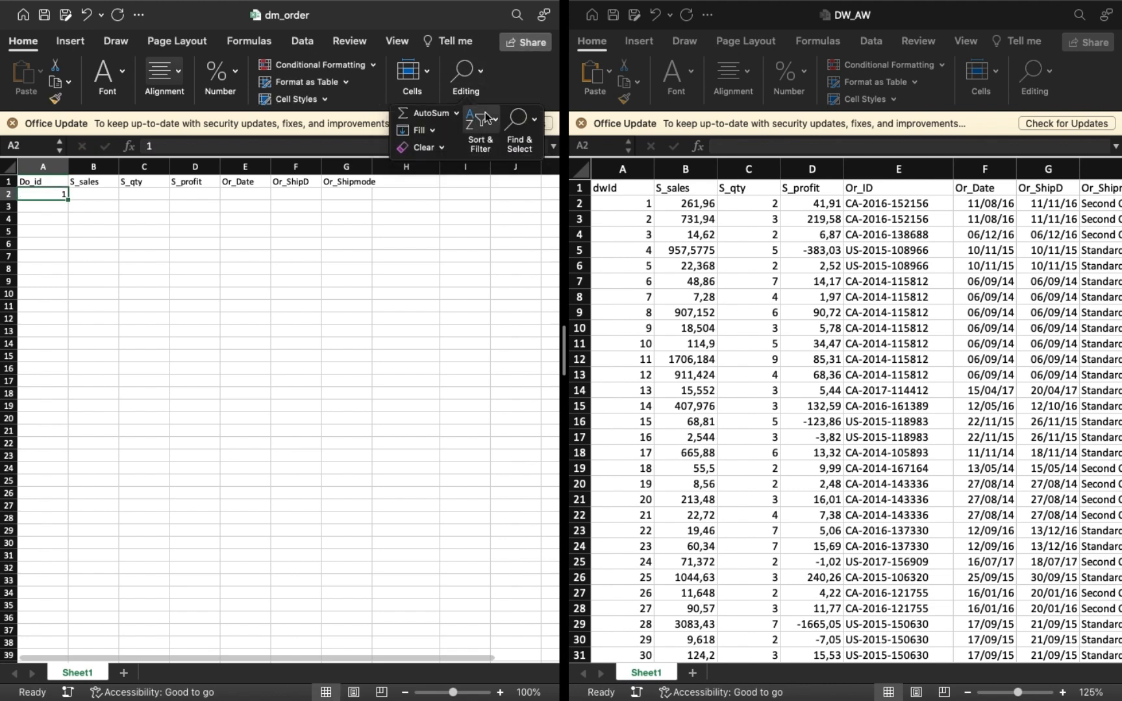
{"action": "left_click", "coordinate": [432, 130]}
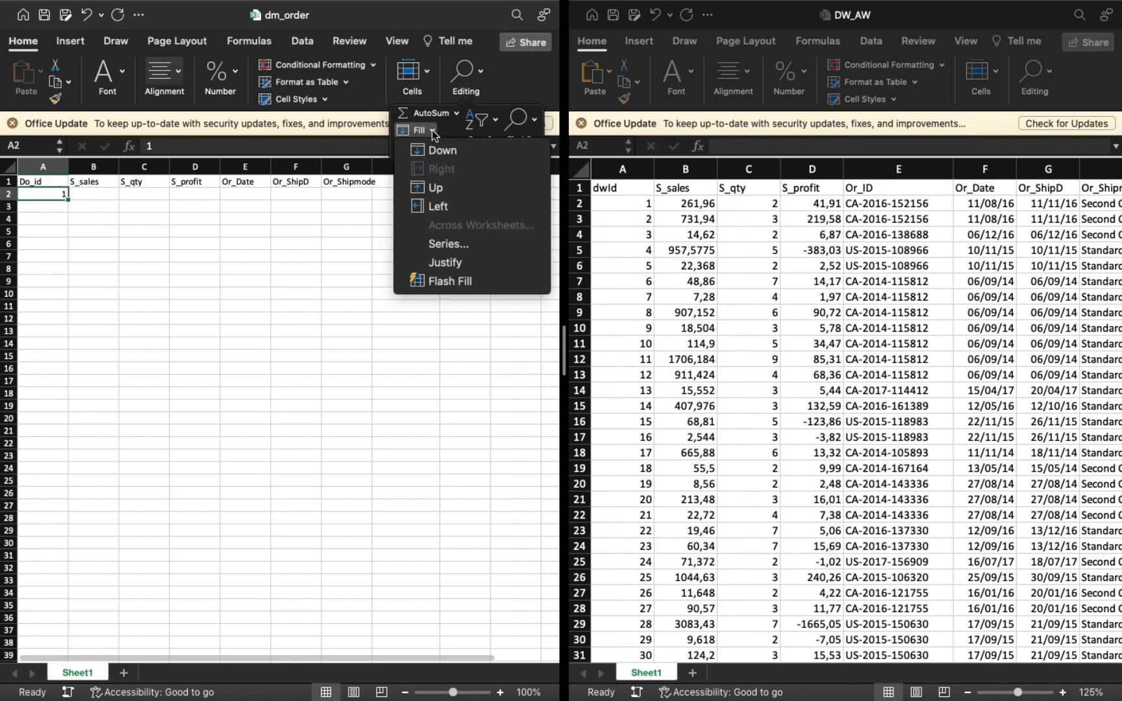
{"action": "left_click", "coordinate": [448, 243]}
{"action": "left_click", "coordinate": [468, 293]}
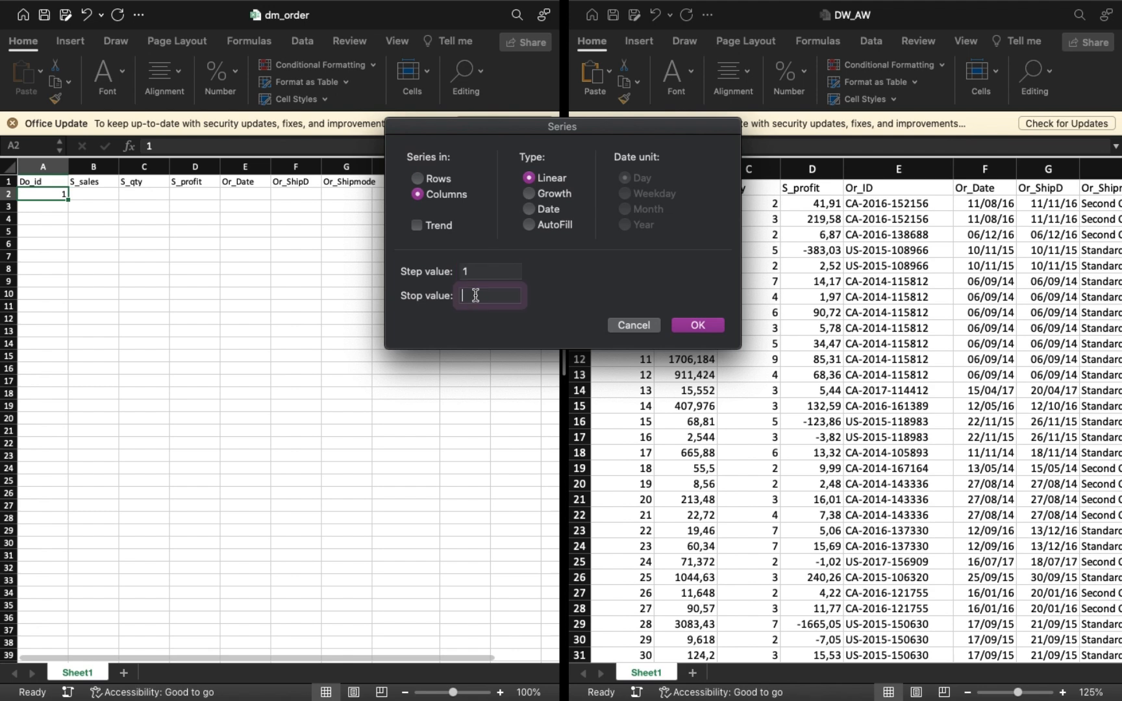
{"action": "left_click", "coordinate": [695, 328]}
Enter =VLOOKUP(A2;[DW_AW.xlsx]Sheet1!$A$2:$O$9995;2;TRUE) in B2 under S_sales.
{"action": "left_click", "coordinate": [85, 195]}
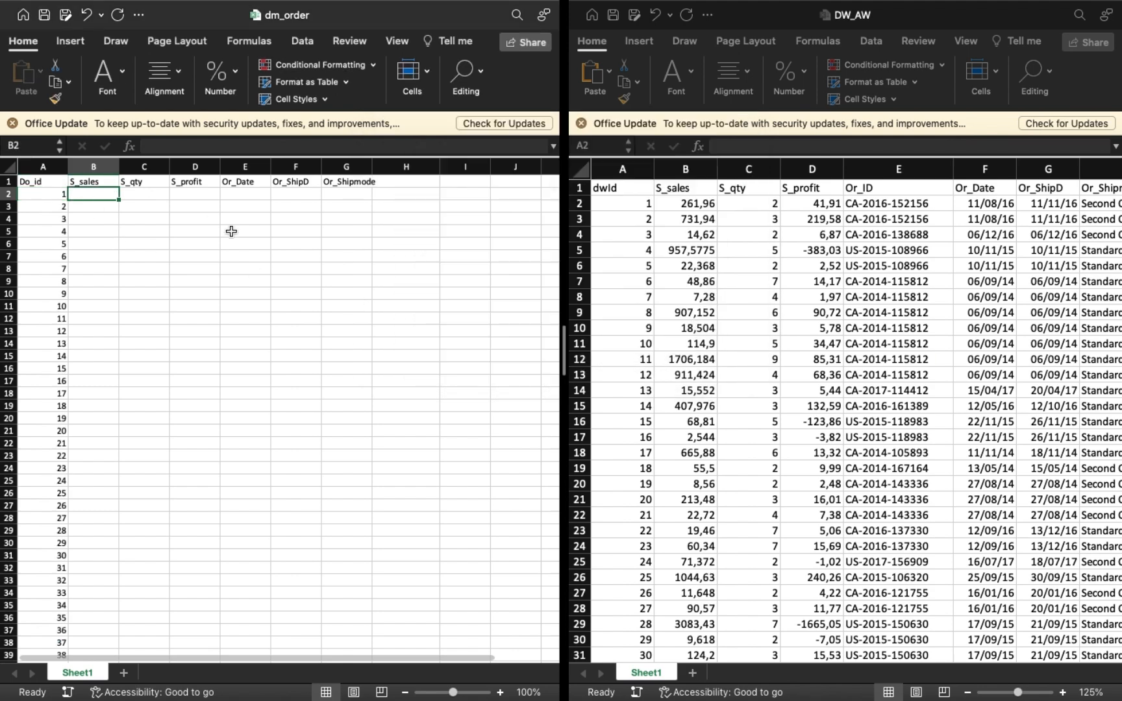
{"action": "type", "text": "=vl"}
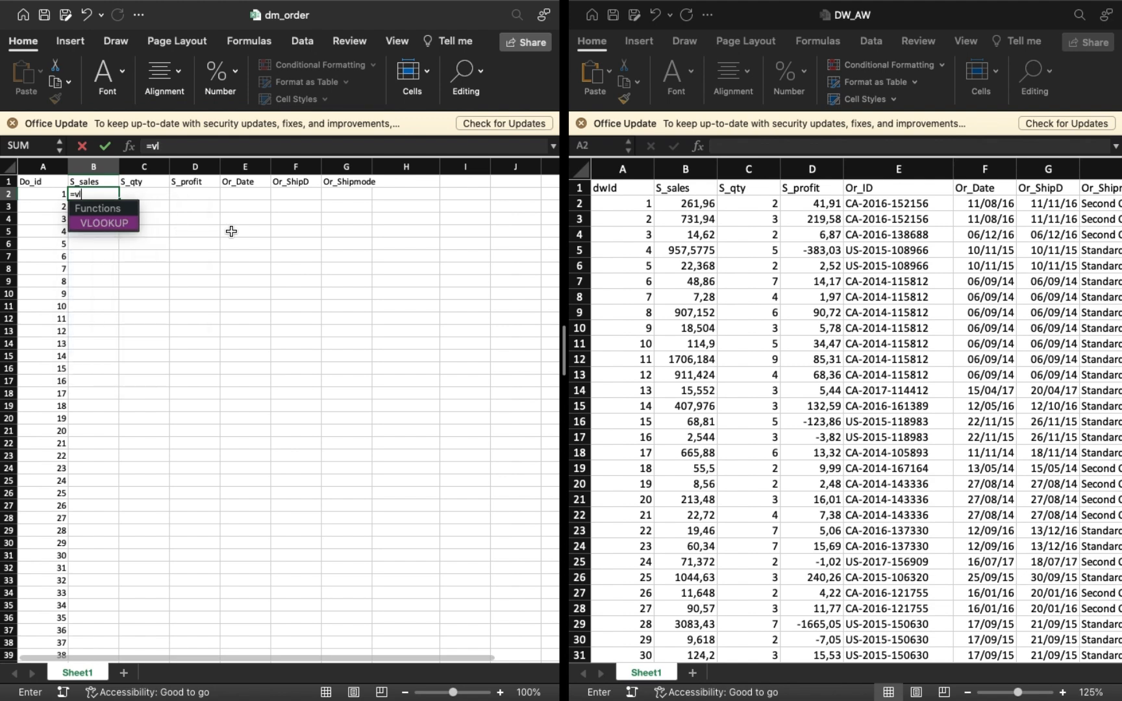
{"action": "type", "text": "oo"}
{"action": "key", "text": "Tab"}
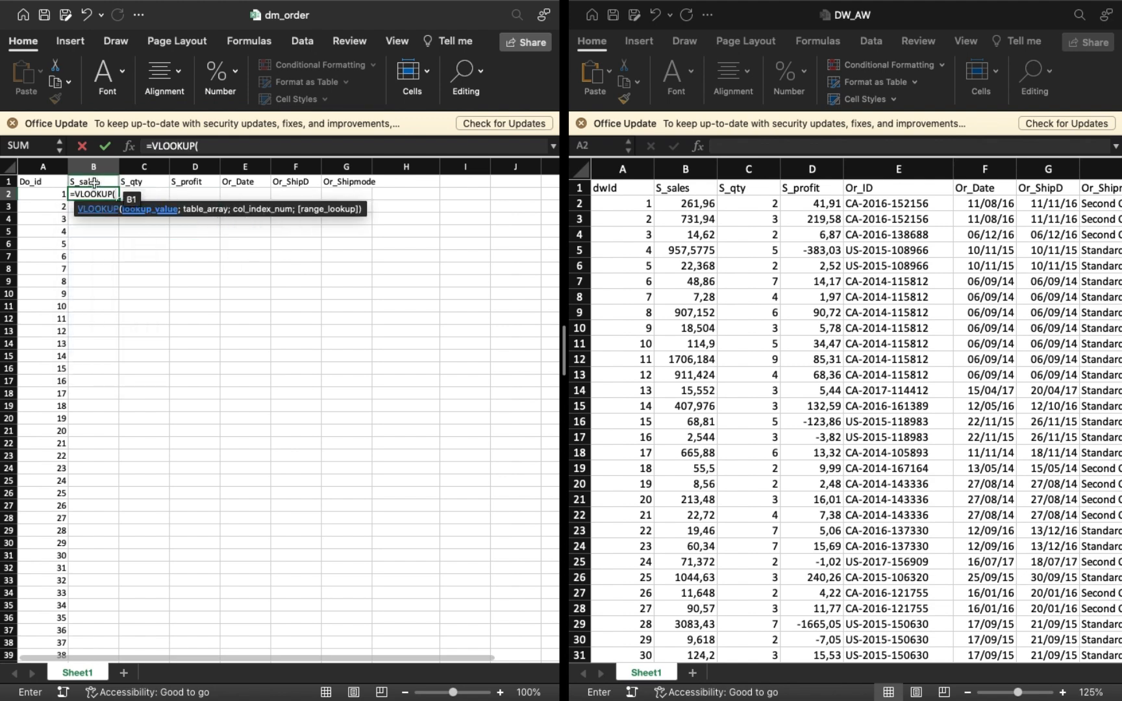
{"action": "left_click", "coordinate": [56, 195]}
{"action": "type", "text": ";"}
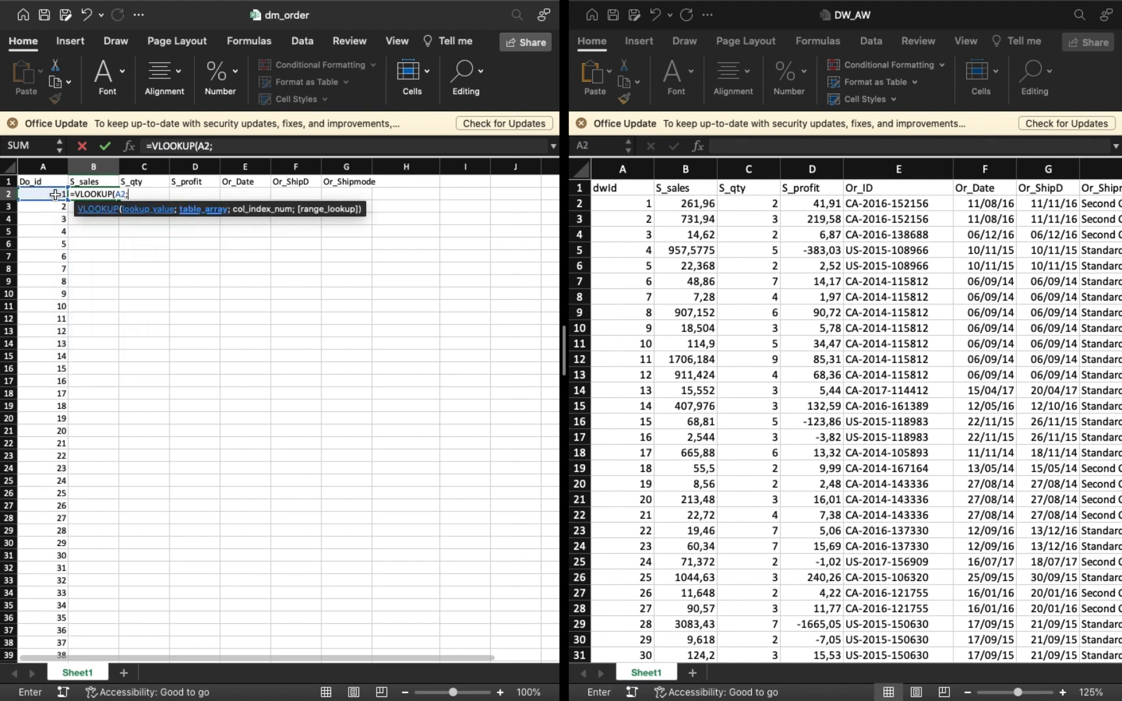
{"action": "left_click", "coordinate": [619, 205]}
{"action": "left_click", "coordinate": [612, 198]}
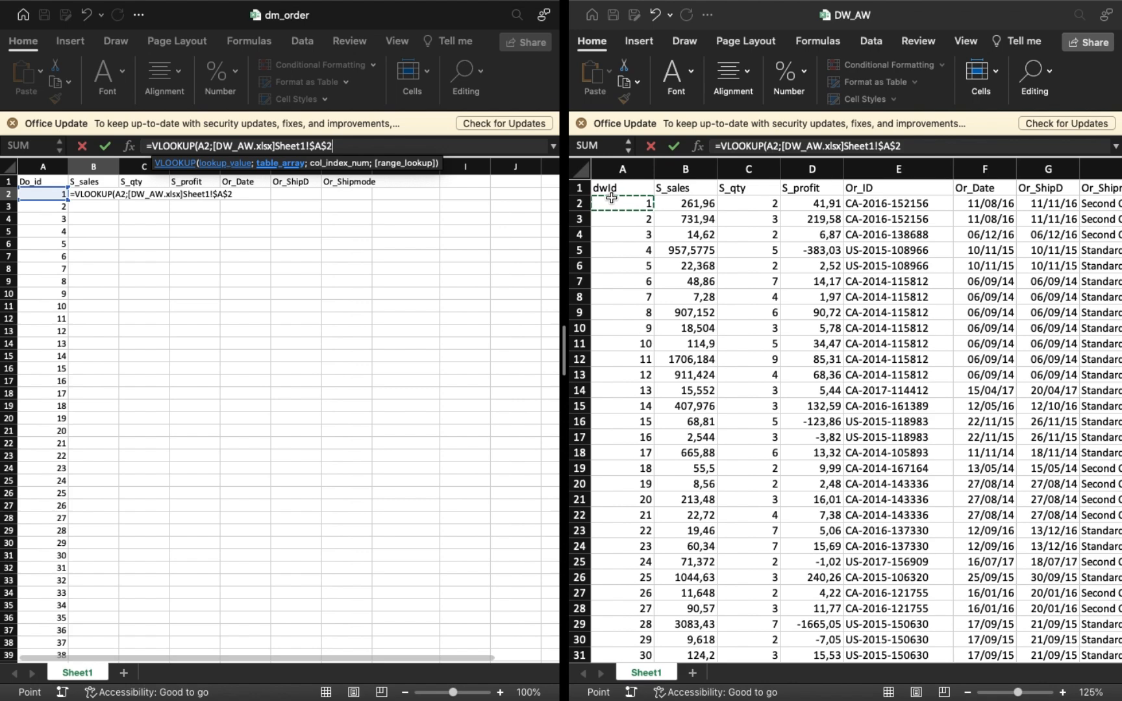
{"action": "key", "text": "super+shift+Right"}
{"action": "key", "text": "super+shift+Down"}
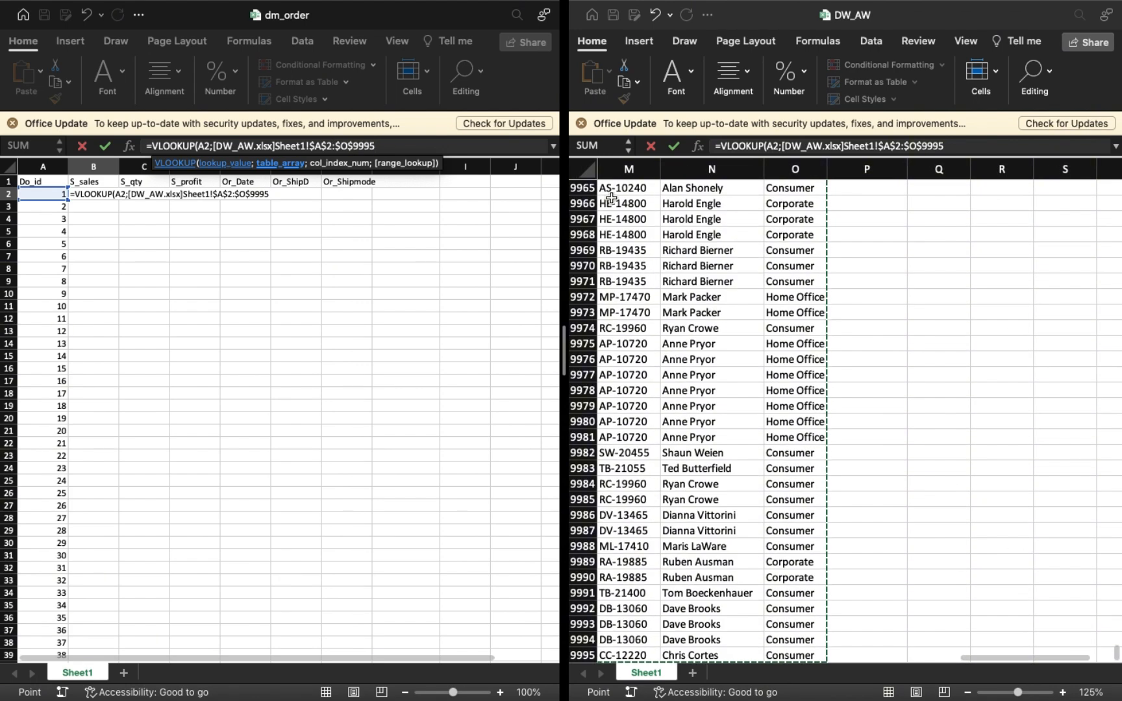
{"action": "type", "text": ";"}
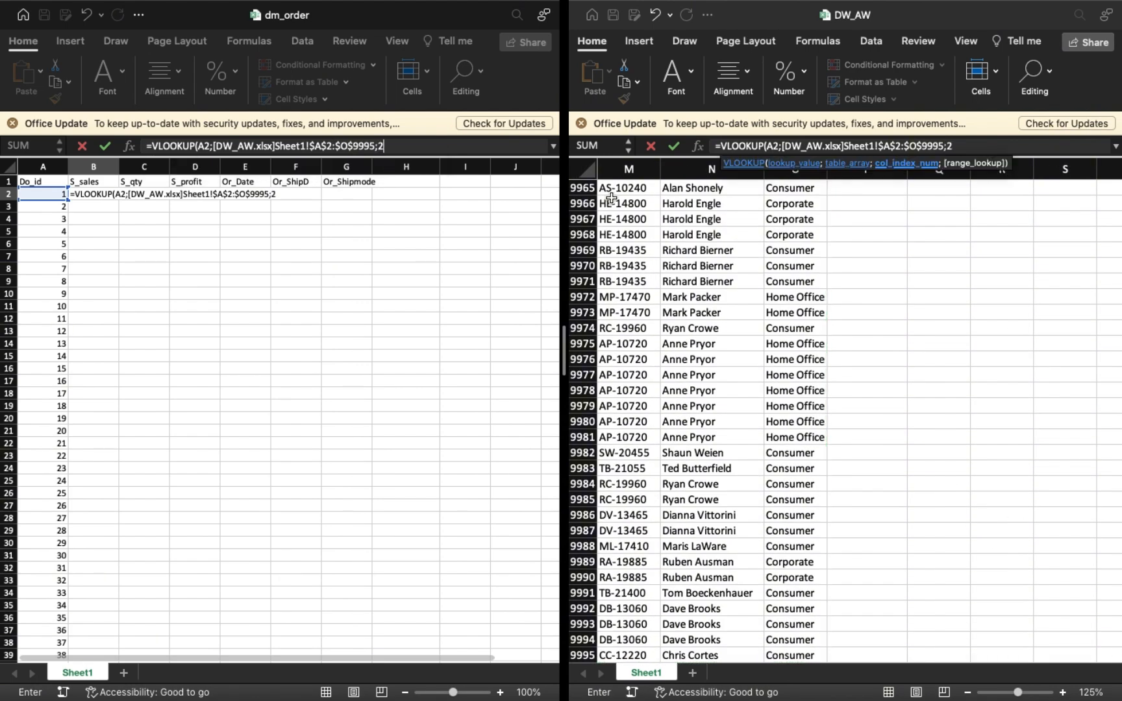
{"action": "type", "text": "2;true"}
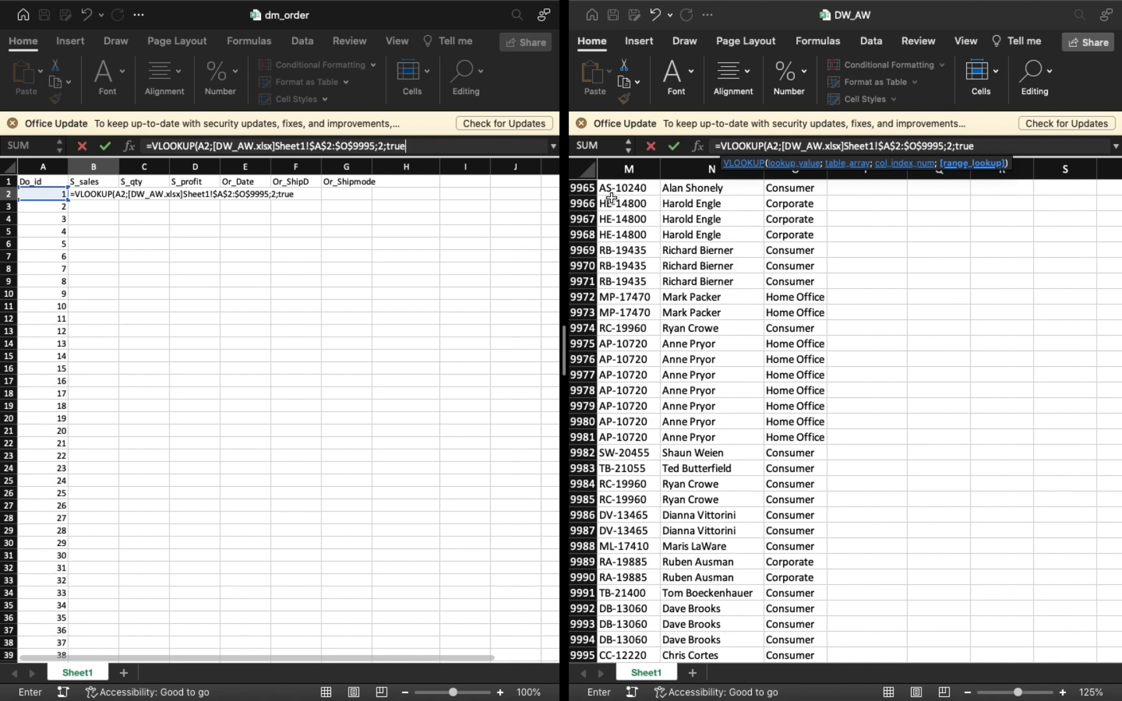
{"action": "key", "text": "Return"}
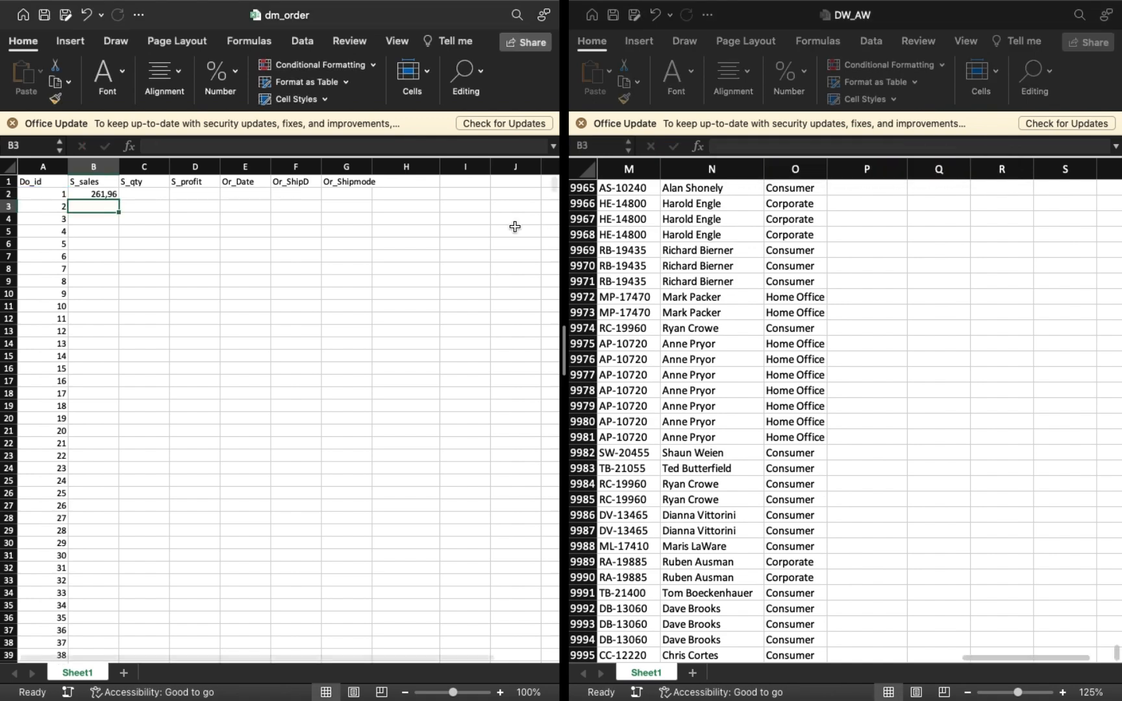
Fill the B2 lookup down the S_sales column and copy its formula text.
{"action": "left_click", "coordinate": [107, 195]}
{"action": "double_click", "coordinate": [118, 200]}
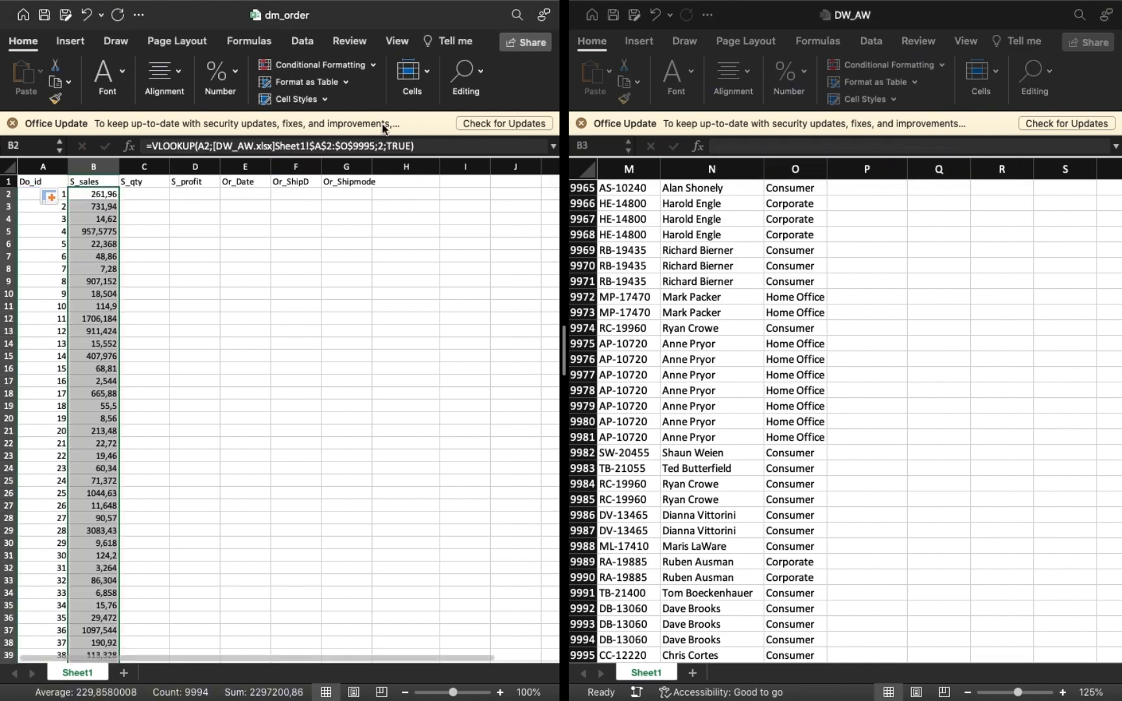
{"action": "left_click", "coordinate": [433, 145]}
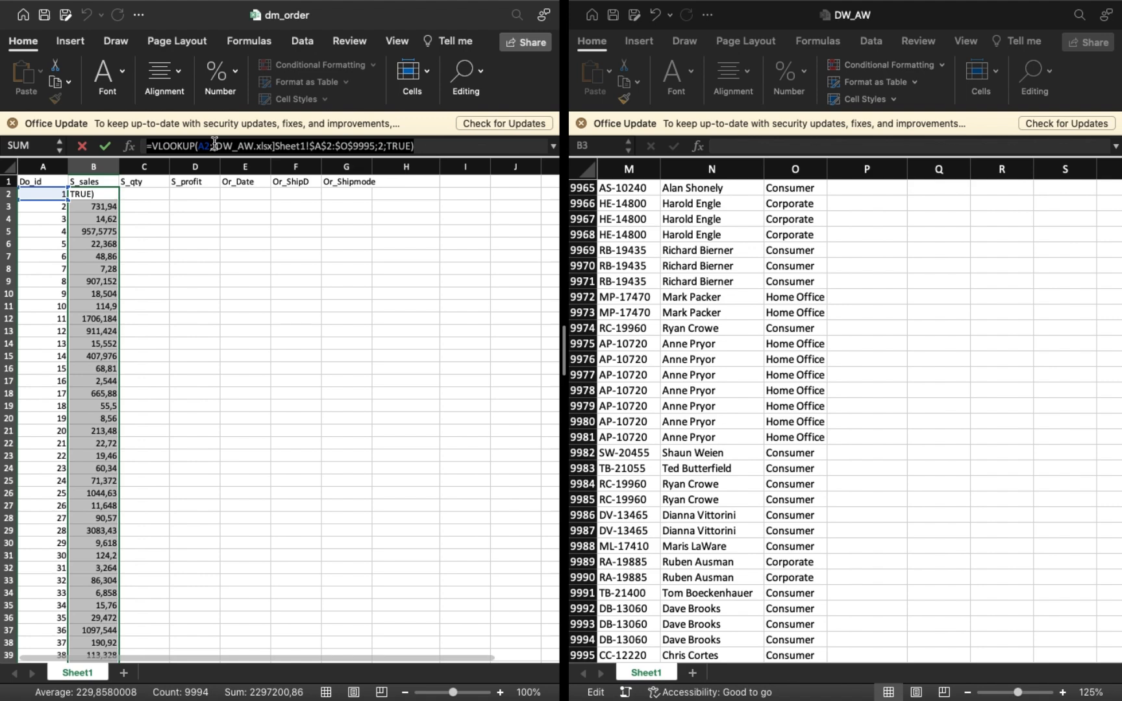
{"action": "key", "text": "super+c"}
{"action": "key", "text": "Escape"}
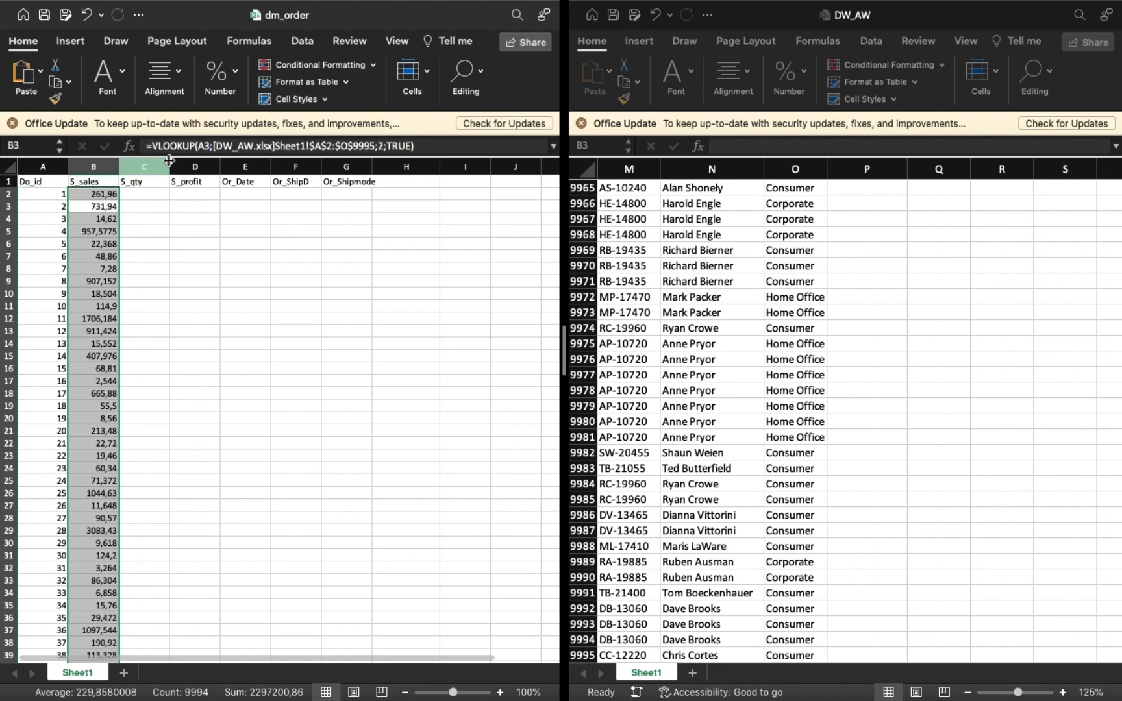
Paste the lookup formula into C2 under S_qty, set its column index to 3 and fill it down the column.
{"action": "left_click", "coordinate": [144, 197]}
{"action": "key", "text": "super+v"}
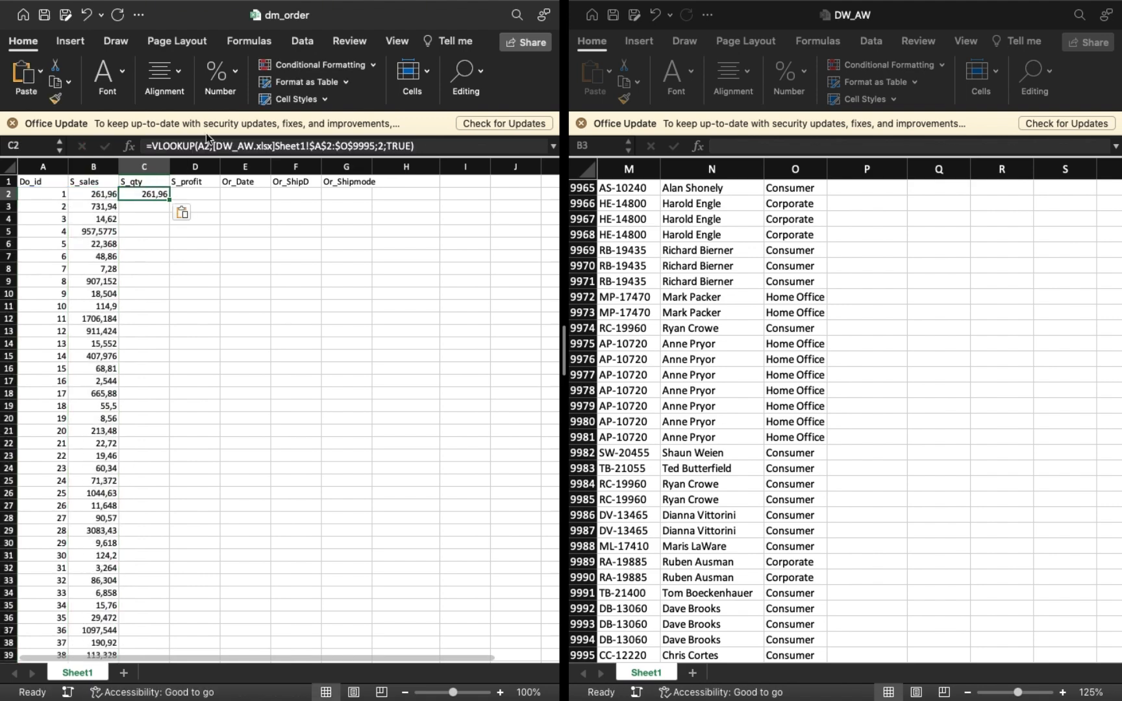
{"action": "left_click", "coordinate": [380, 148]}
{"action": "key", "text": "BackSpace"}
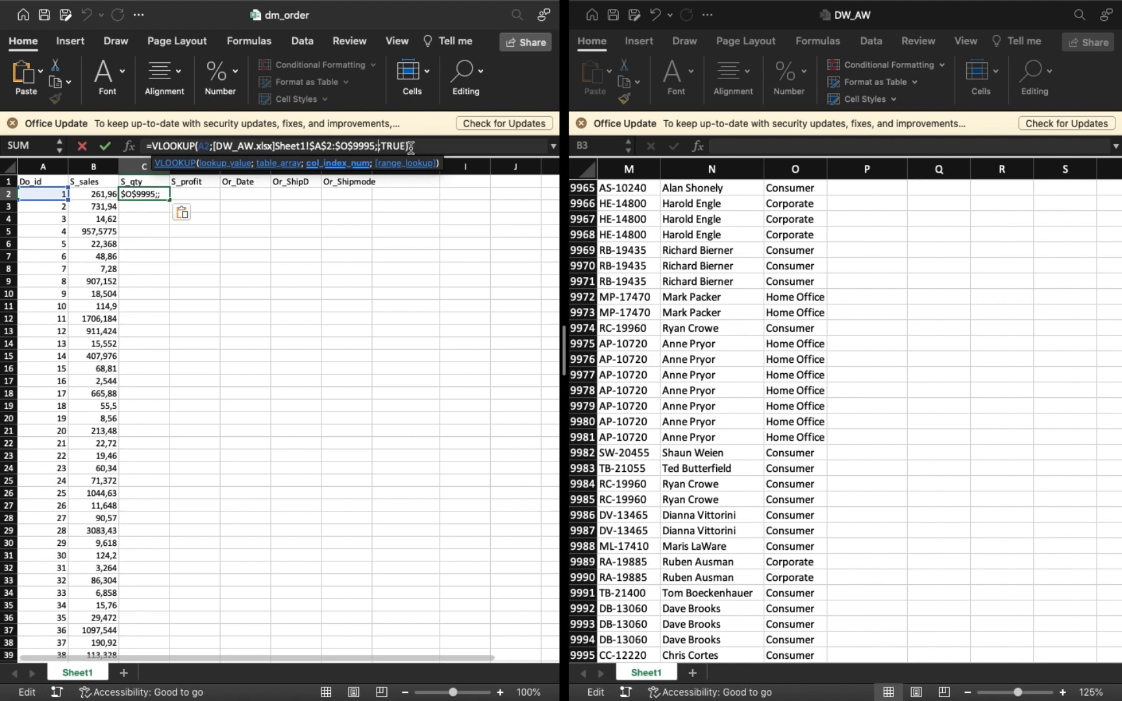
{"action": "type", "text": "3"}
{"action": "key", "text": "Return"}
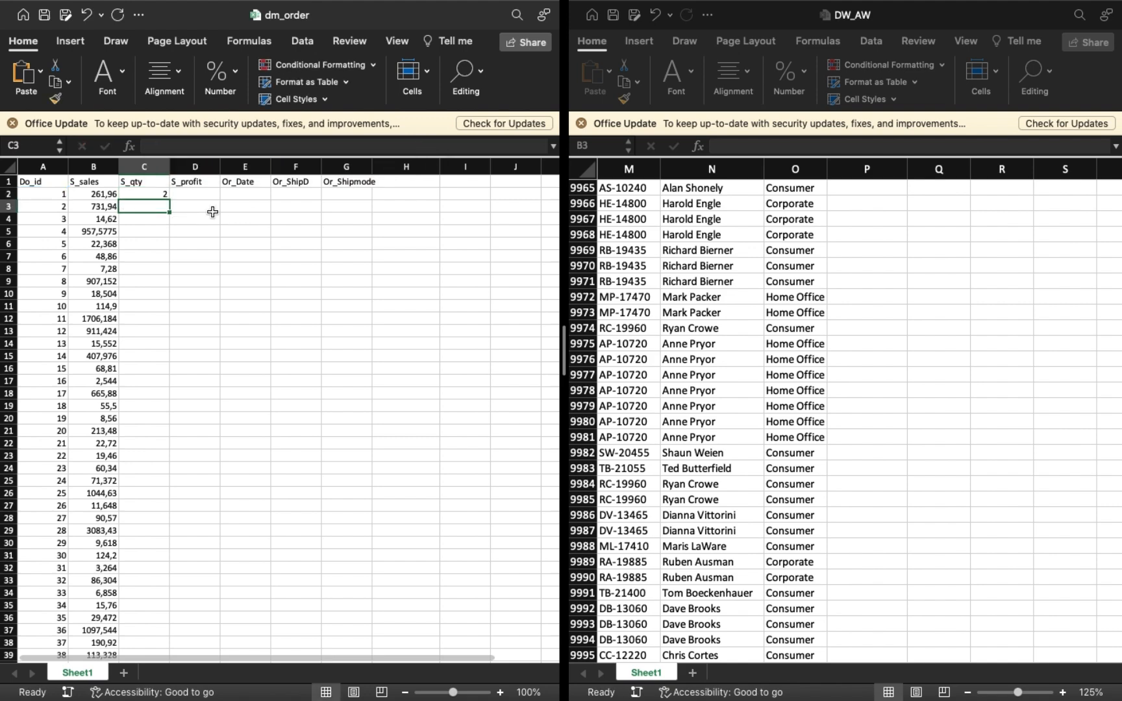
{"action": "left_click", "coordinate": [153, 195]}
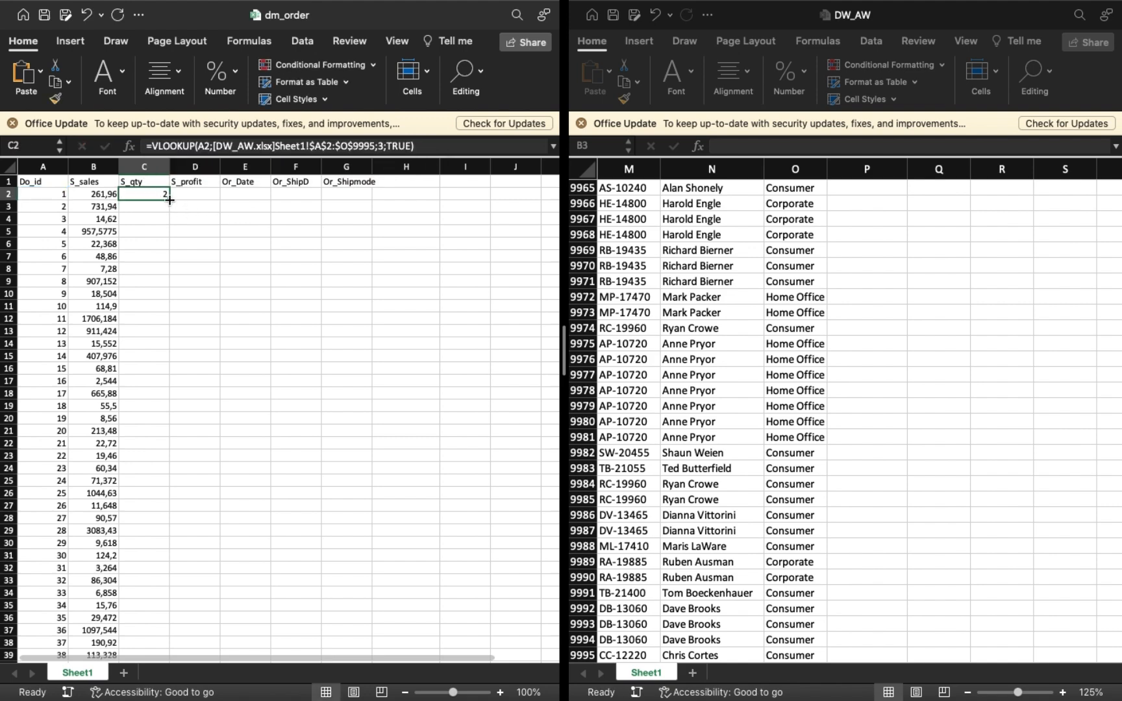
{"action": "double_click", "coordinate": [169, 200]}
Paste the lookup formula into D2 under S_profit with its column index set to 4.
{"action": "left_click", "coordinate": [189, 195]}
{"action": "left_click", "coordinate": [240, 144]}
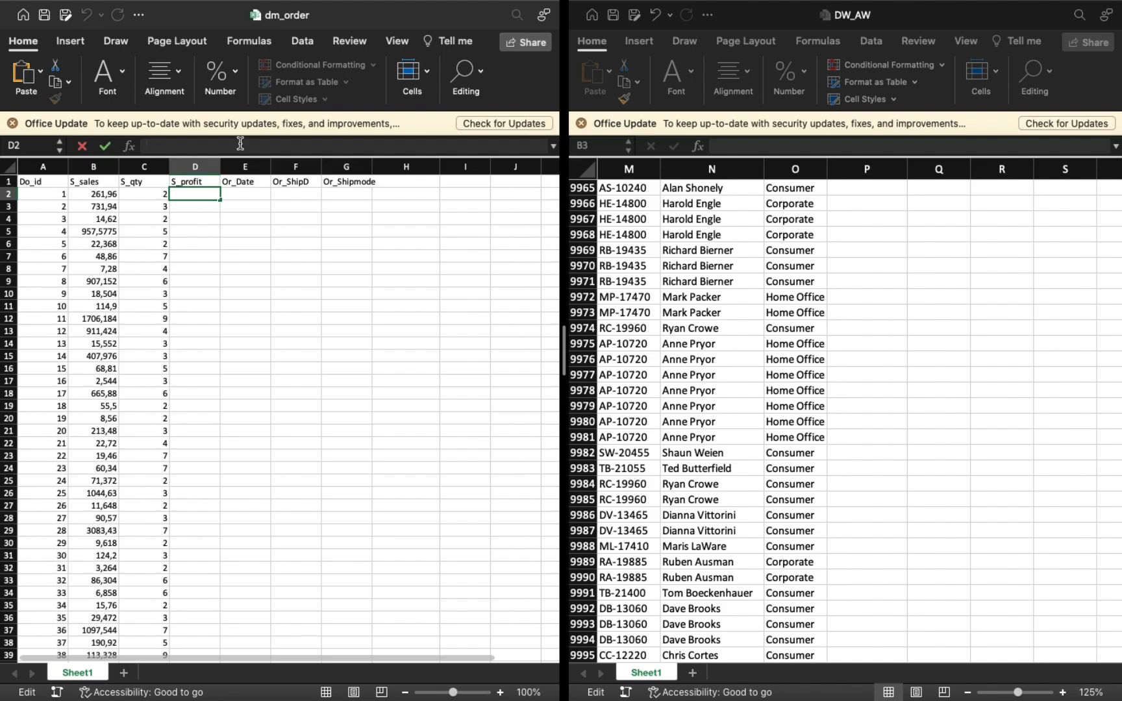
{"action": "key", "text": "super+v"}
{"action": "left_click", "coordinate": [383, 145]}
{"action": "key", "text": "BackSpace"}
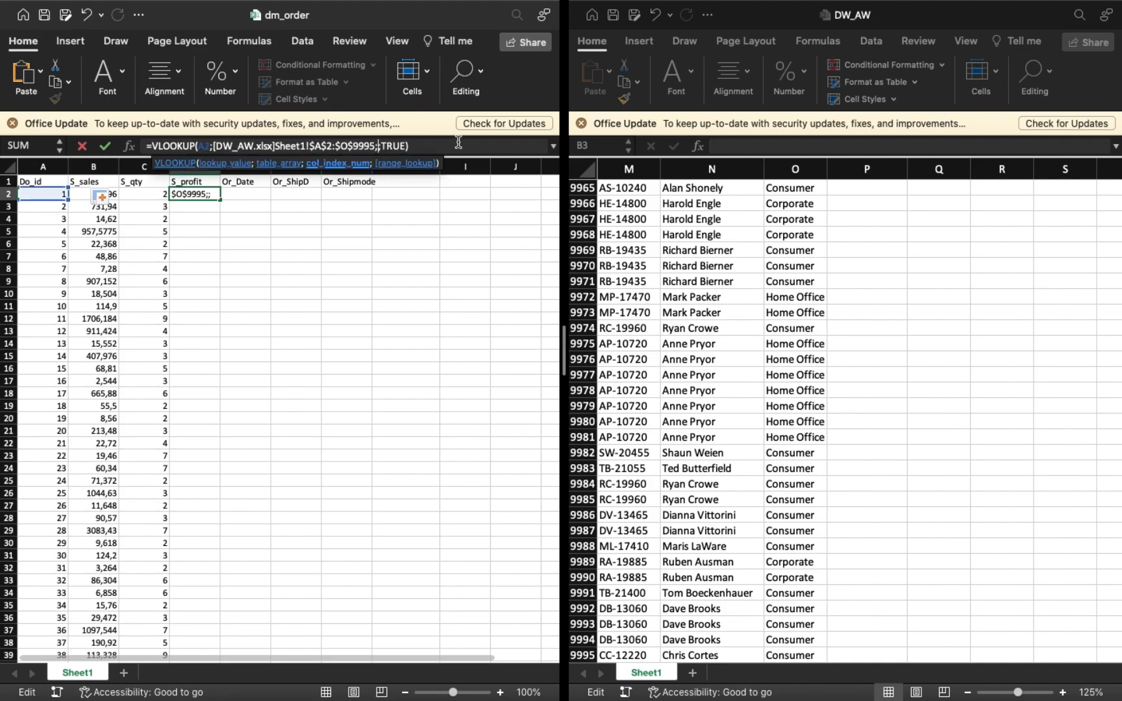
{"action": "type", "text": "4"}
{"action": "left_click", "coordinate": [458, 142]}
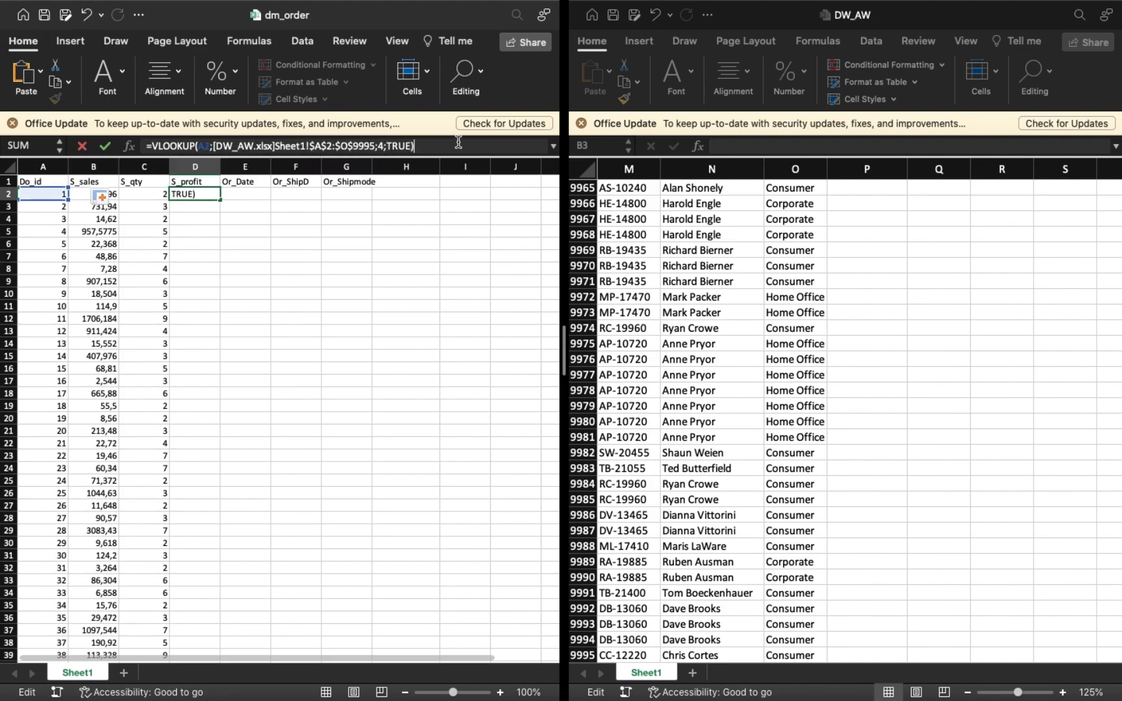
{"action": "key", "text": "Return"}
Reduce D2 to two decimal places like the warehouse's S_profit values and fill it down the S_profit column.
{"action": "scroll", "coordinate": [812, 341], "scroll_direction": "up", "scroll_amount": 20}
{"action": "scroll", "coordinate": [812, 342], "scroll_direction": "left", "scroll_amount": 12}
{"action": "scroll", "coordinate": [812, 340], "scroll_direction": "up", "scroll_amount": 20}
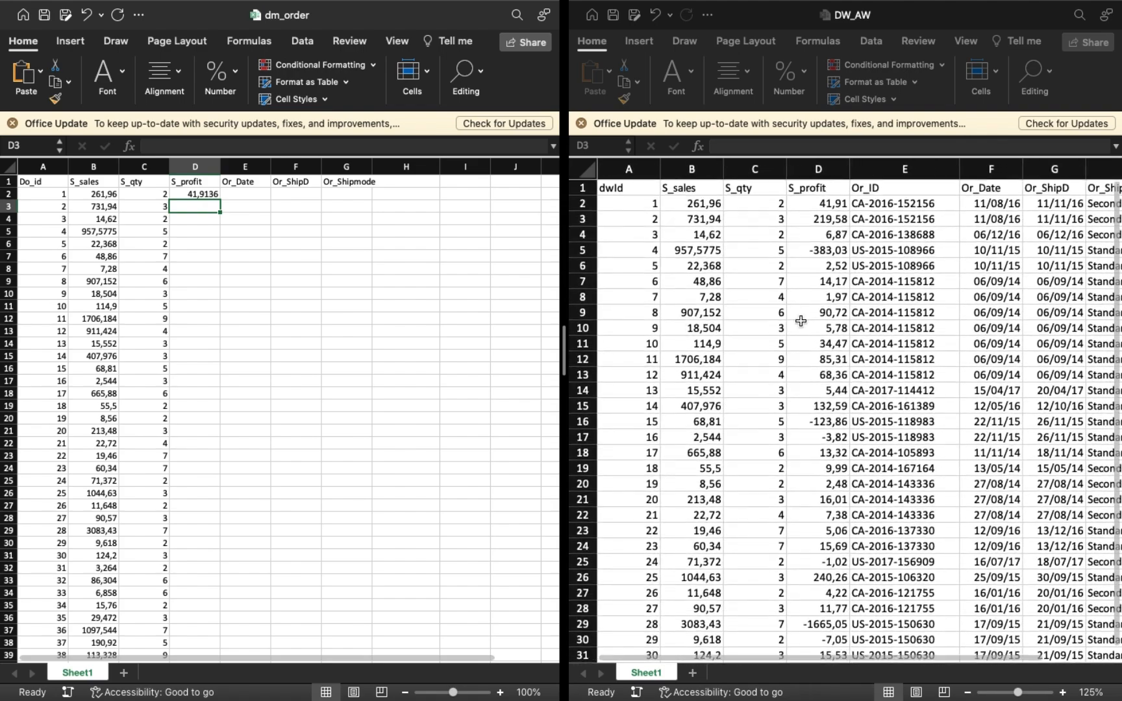
{"action": "left_click", "coordinate": [211, 195]}
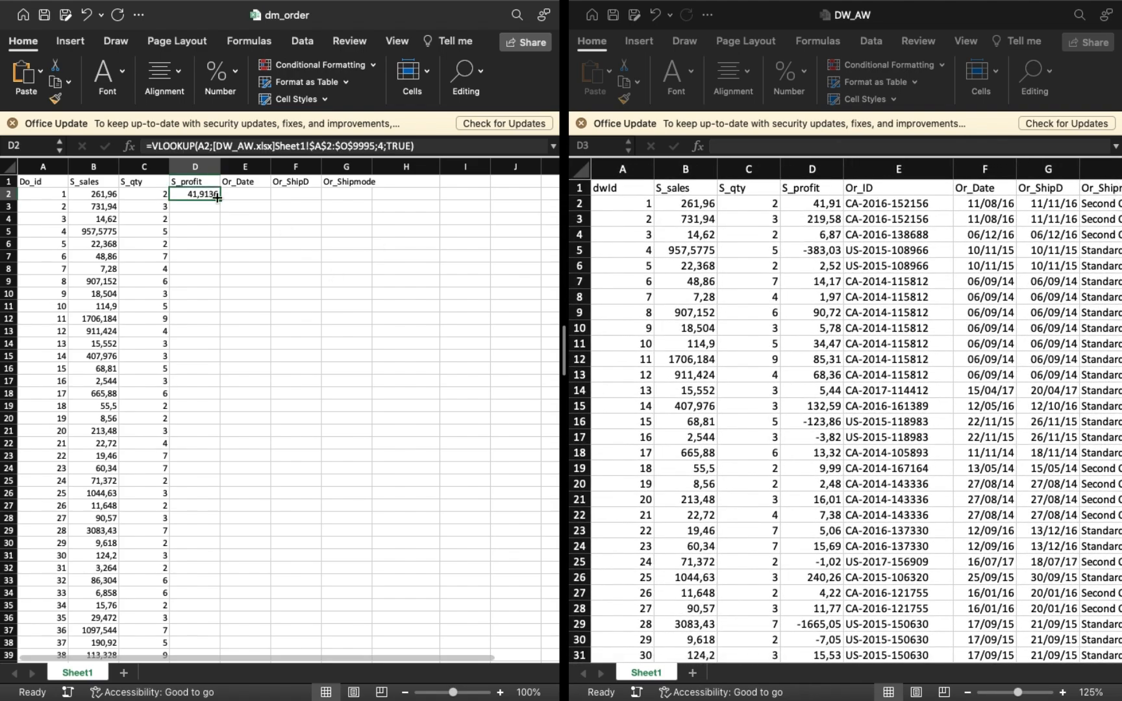
{"action": "left_click", "coordinate": [234, 76]}
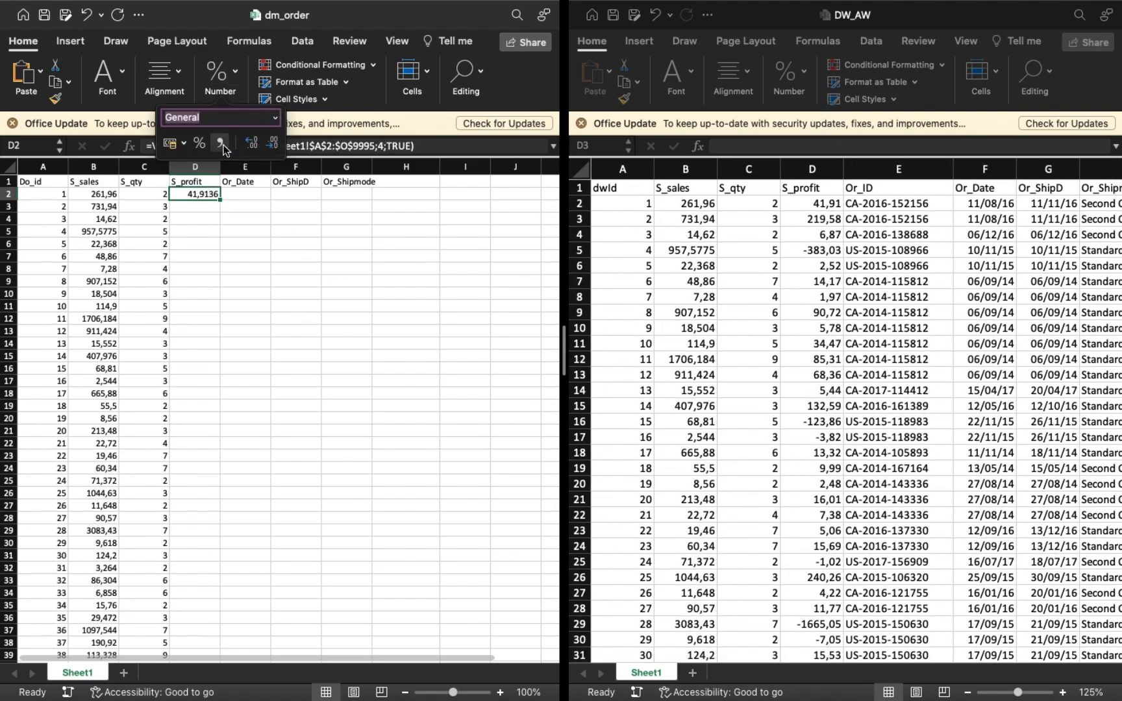
{"action": "left_click", "coordinate": [271, 146]}
{"action": "double_click", "coordinate": [220, 199]}
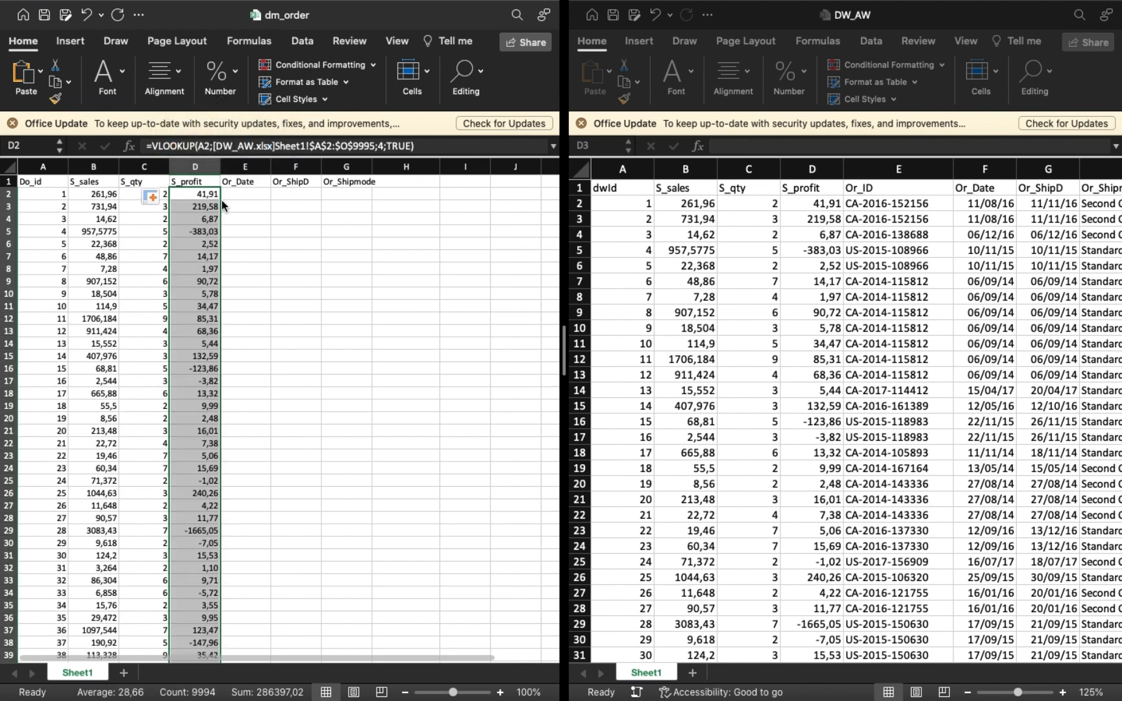
Set the number format of the whole Or_Date column in dm_order to Date.
{"action": "left_click", "coordinate": [245, 197]}
{"action": "left_click", "coordinate": [245, 166]}
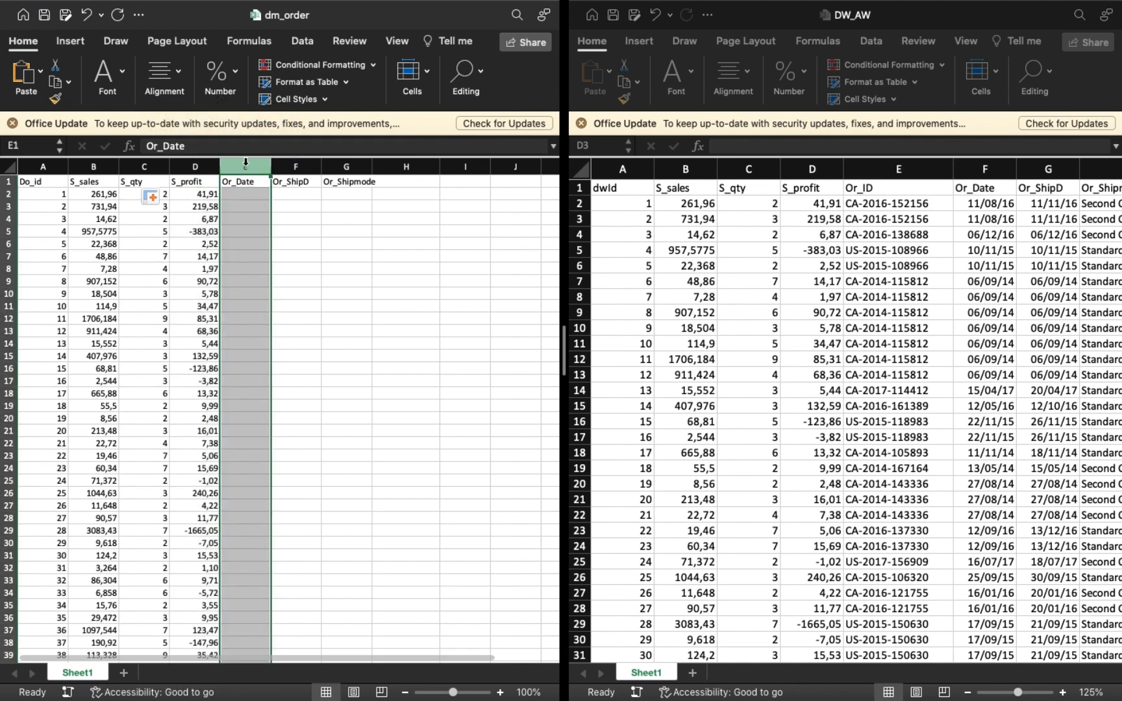
{"action": "left_click", "coordinate": [233, 66]}
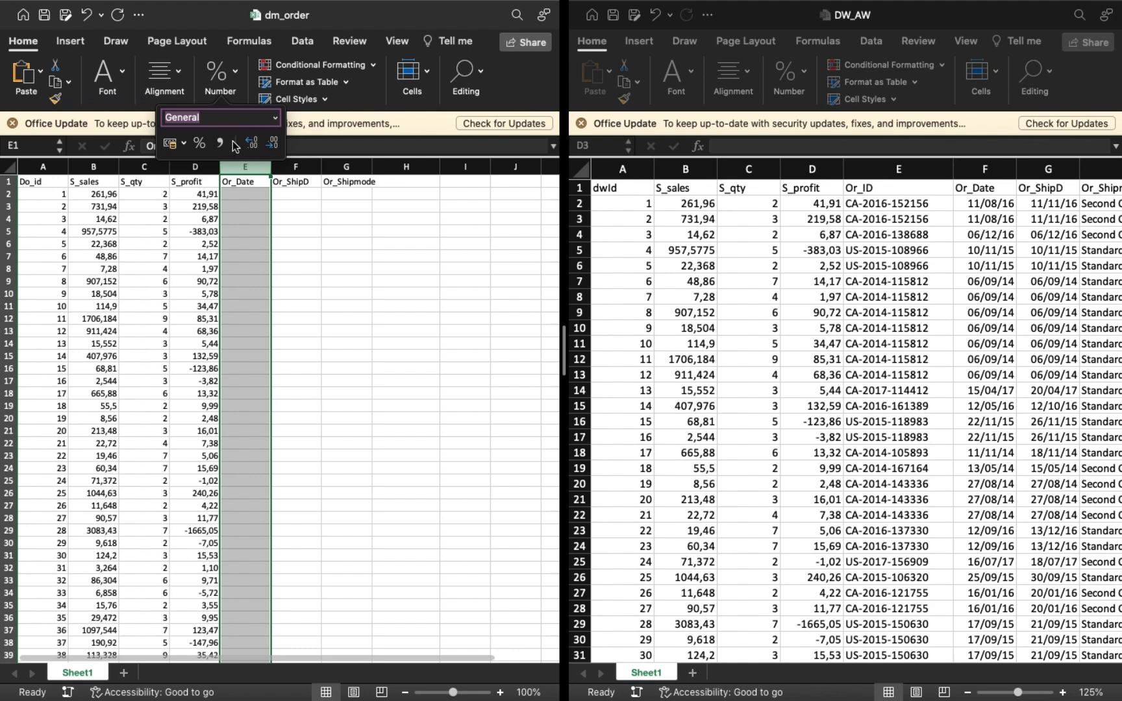
{"action": "left_click", "coordinate": [275, 118]}
{"action": "left_click", "coordinate": [277, 251]}
Paste the lookup formula into E2 under Or_Date, set its column index to 6 and fill it down the column.
{"action": "left_click", "coordinate": [239, 196]}
{"action": "type", "text": "="}
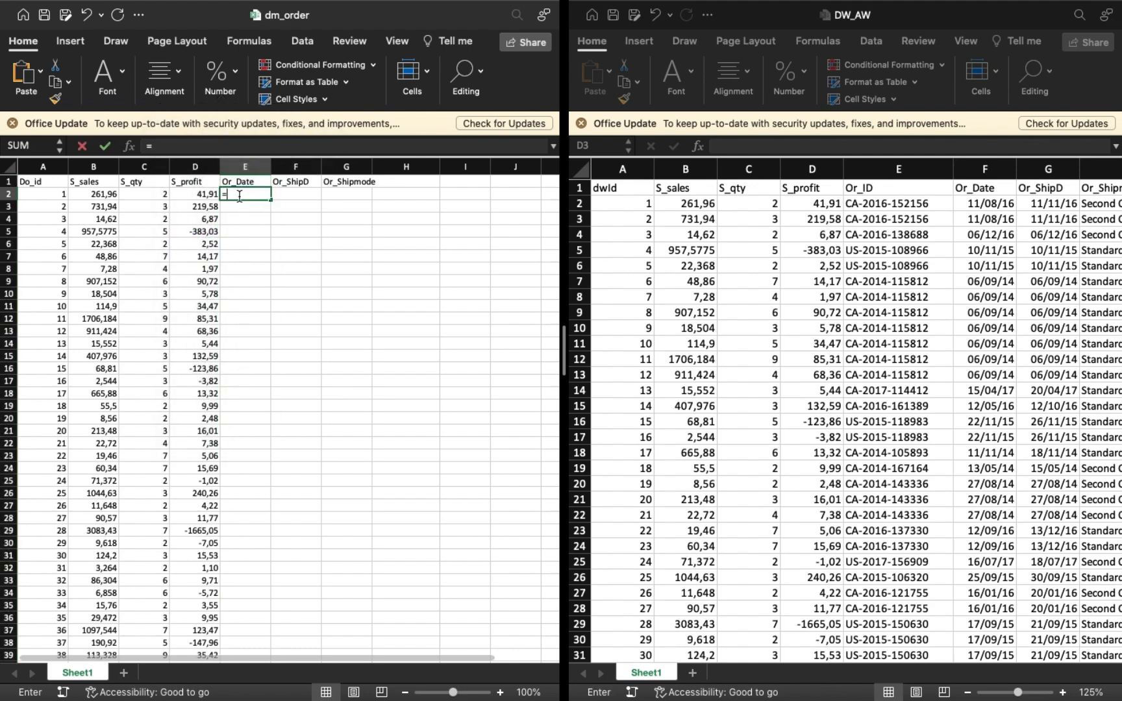
{"action": "type", "text": "v"}
{"action": "key", "text": "BackSpace"}
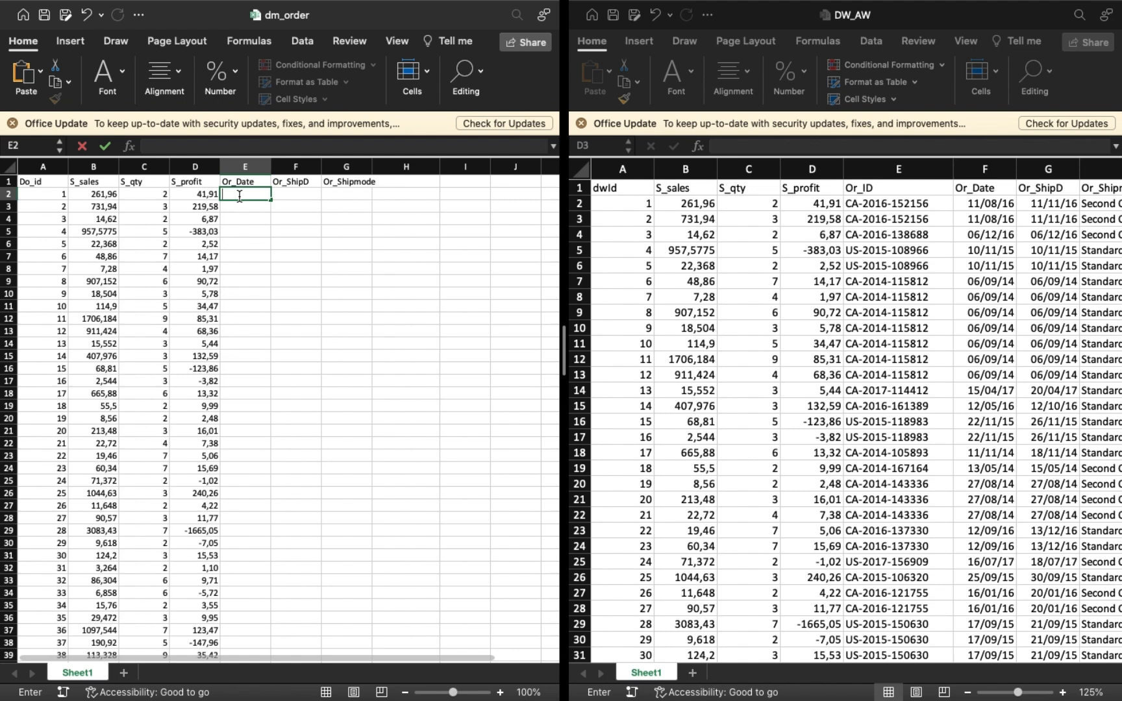
{"action": "key", "text": "super+v"}
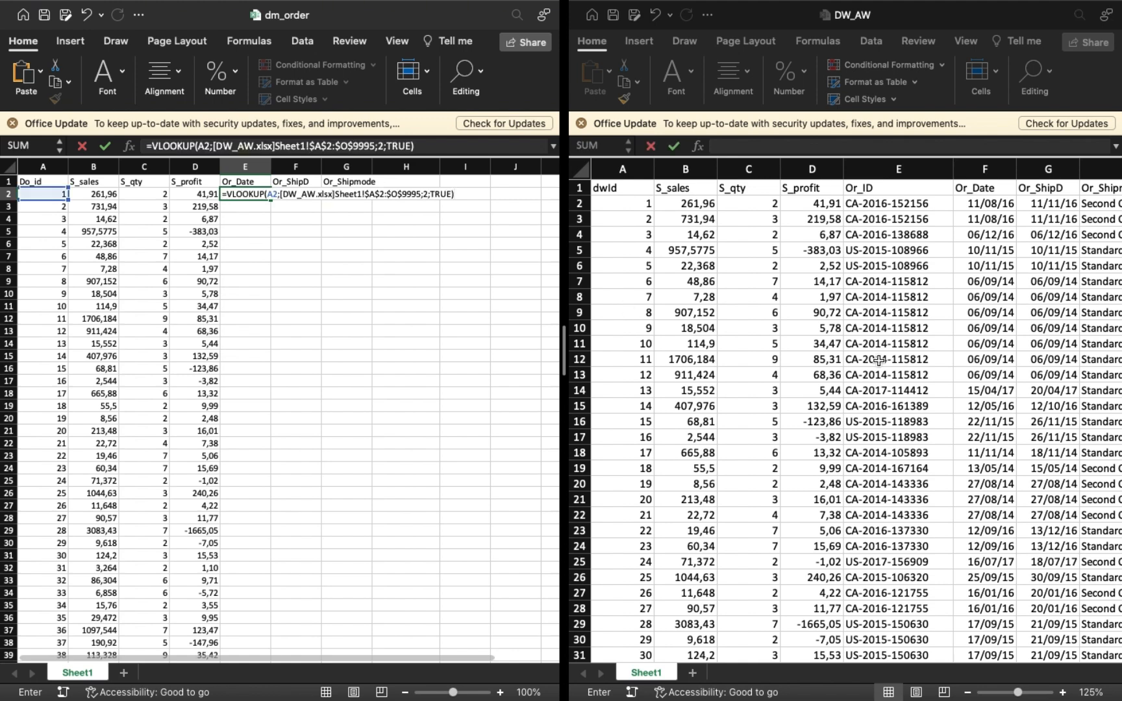
{"action": "left_click", "coordinate": [384, 146]}
{"action": "key", "text": "BackSpace"}
{"action": "type", "text": "6"}
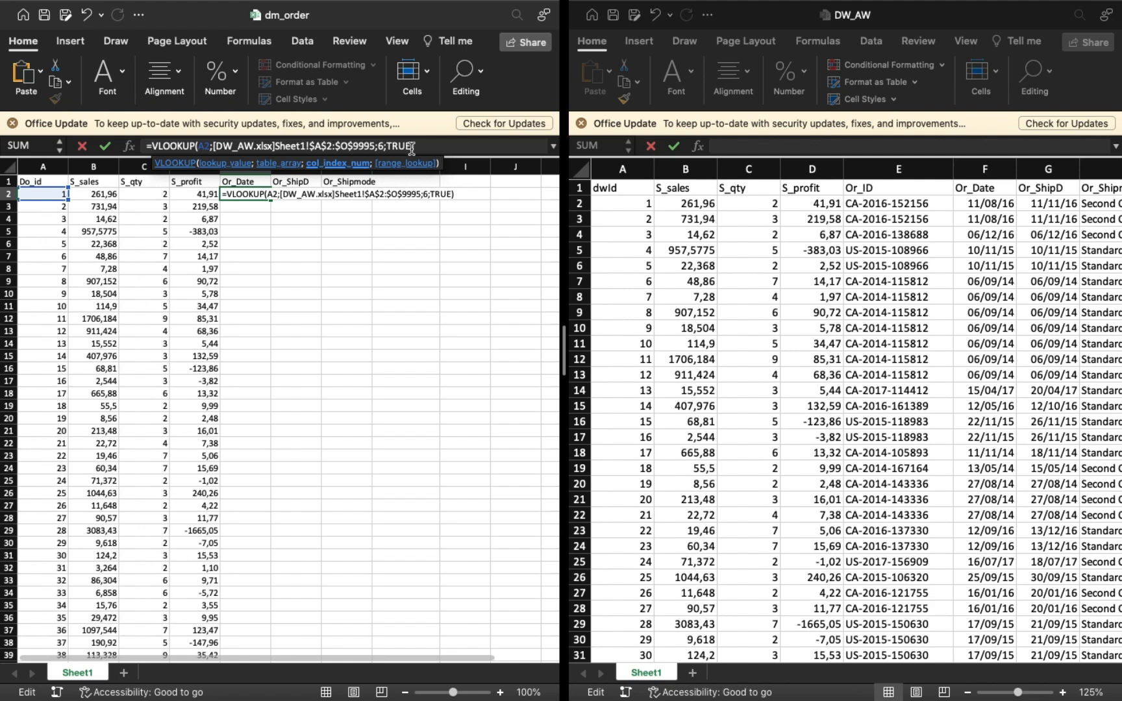
{"action": "key", "text": "Return"}
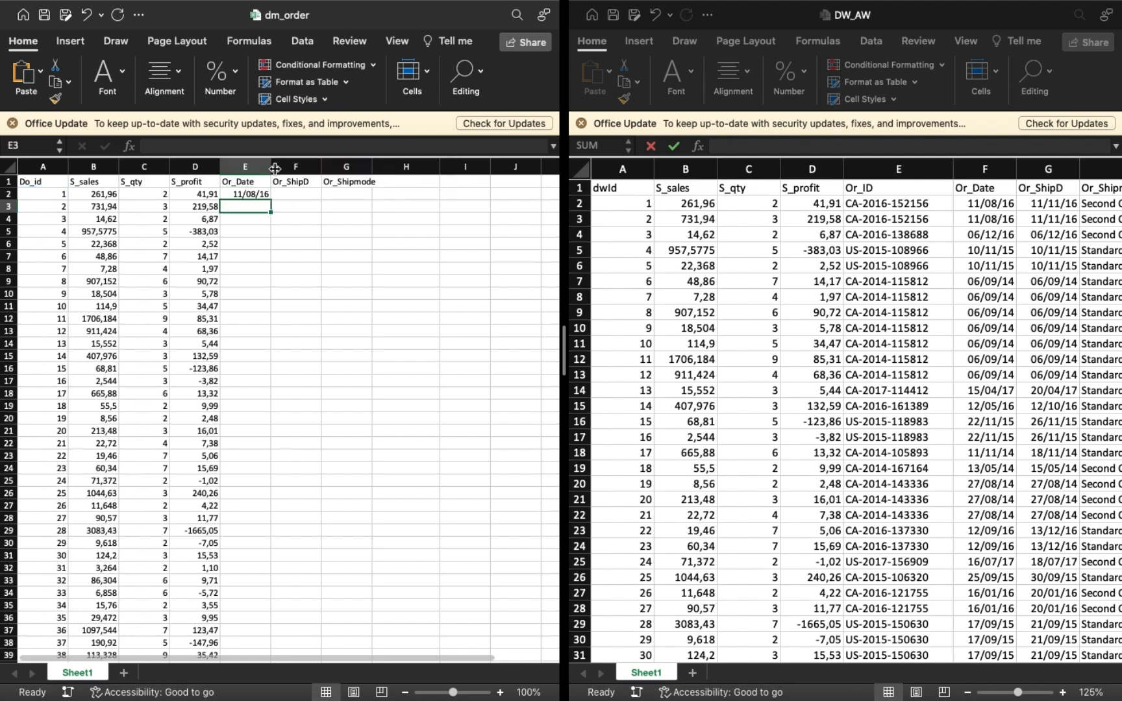
{"action": "left_click", "coordinate": [251, 195]}
{"action": "double_click", "coordinate": [272, 202]}
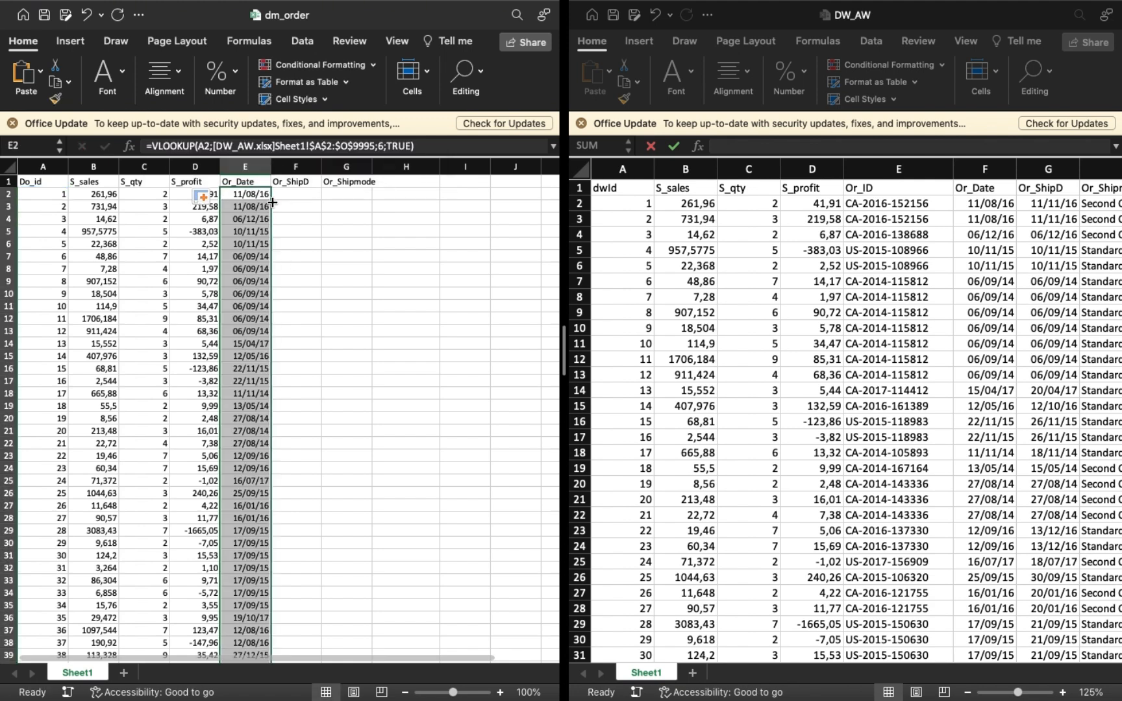
Paste the lookup formula into F2 under Or_ShipD with its column index set to 7.
{"action": "left_click", "coordinate": [294, 195]}
{"action": "left_click", "coordinate": [279, 149]}
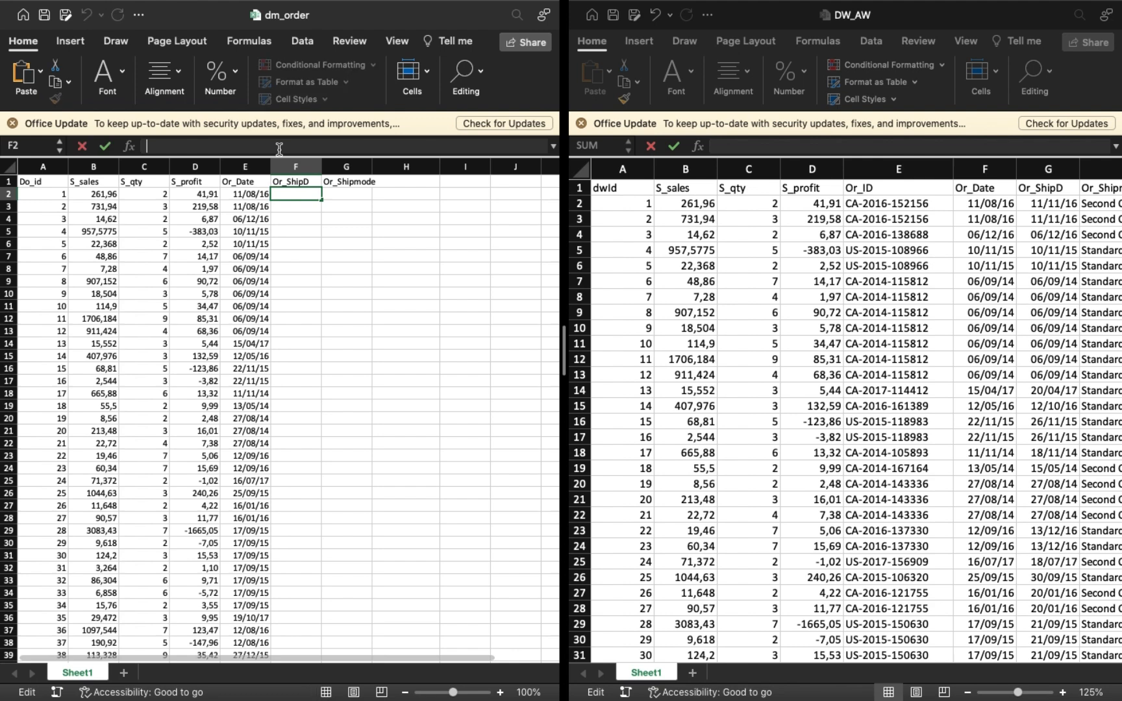
{"action": "key", "text": "cmd+v"}
{"action": "left_click", "coordinate": [384, 147]}
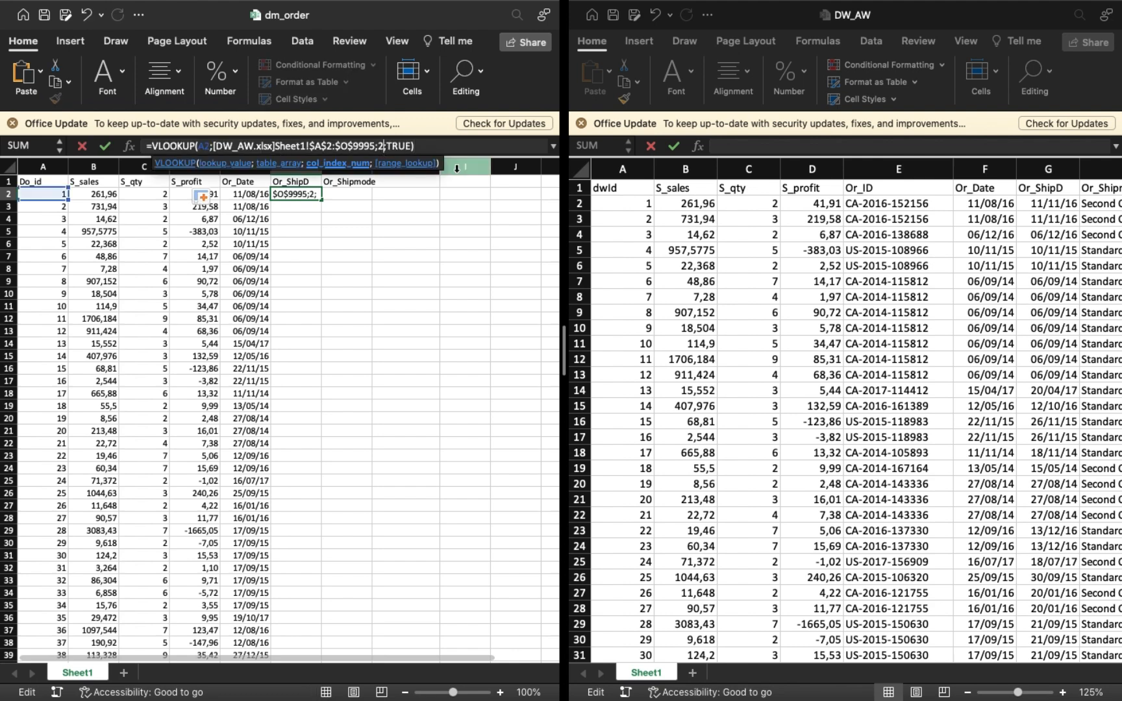
{"action": "key", "text": "BackSpace"}
{"action": "type", "text": "7"}
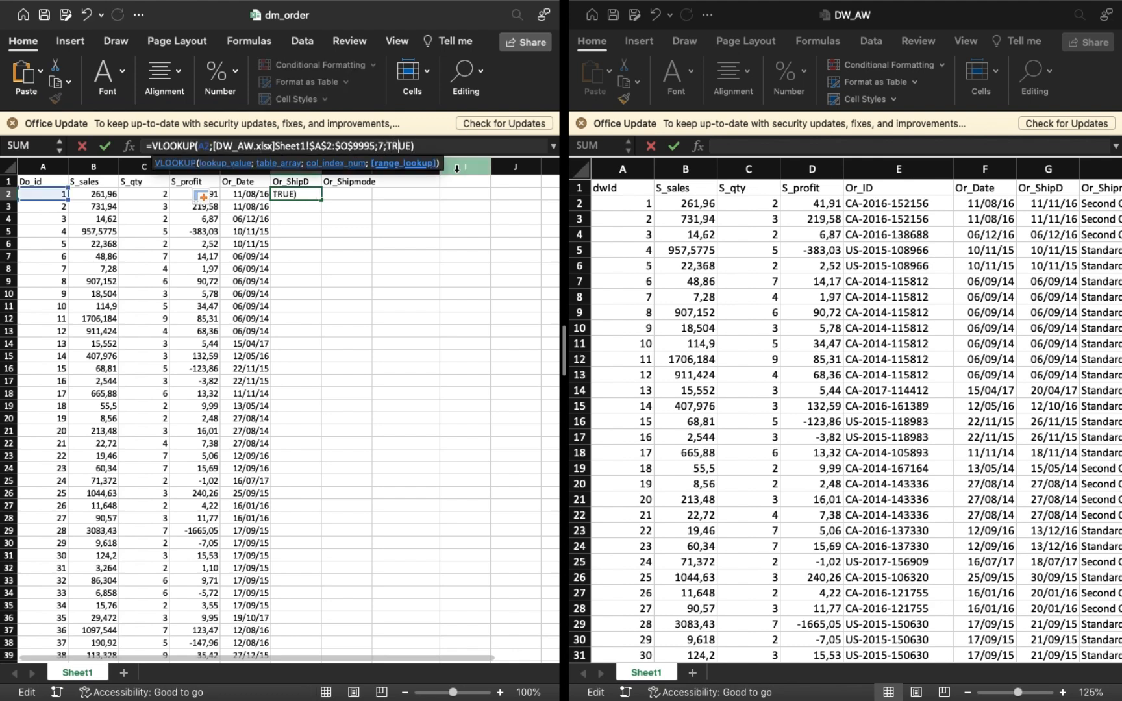
{"action": "key", "text": "Return"}
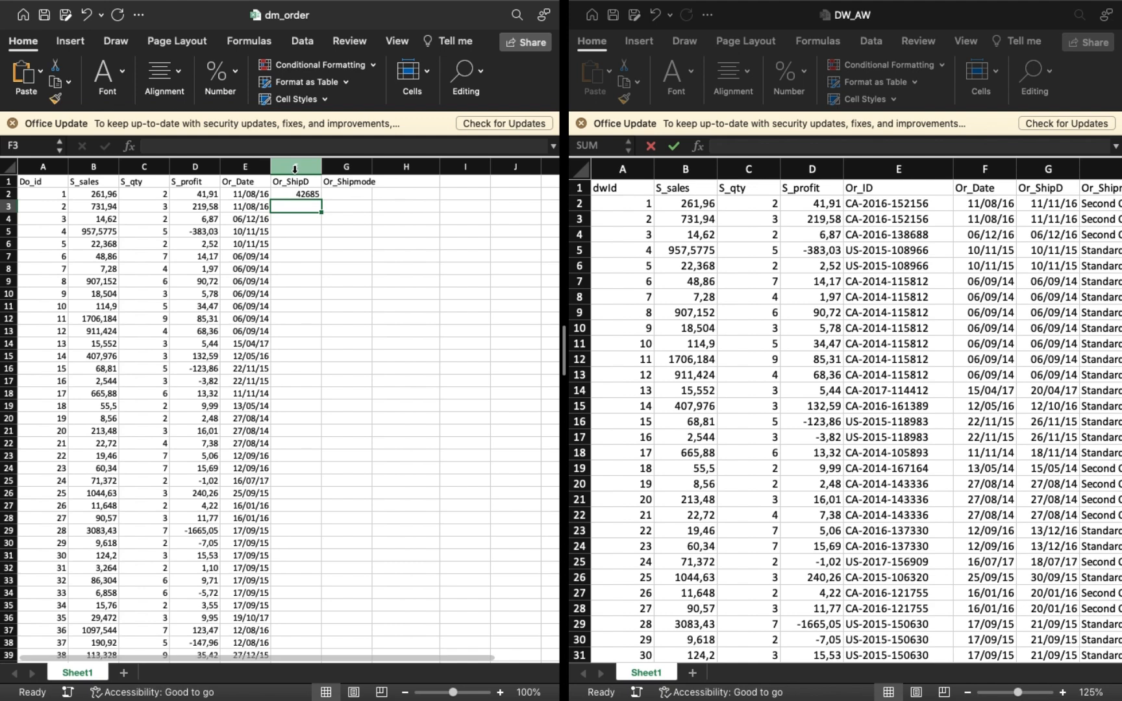
Format the Or_ShipD column as Date and fill the F2 lookup down it.
{"action": "left_click", "coordinate": [295, 170]}
{"action": "left_click", "coordinate": [237, 79]}
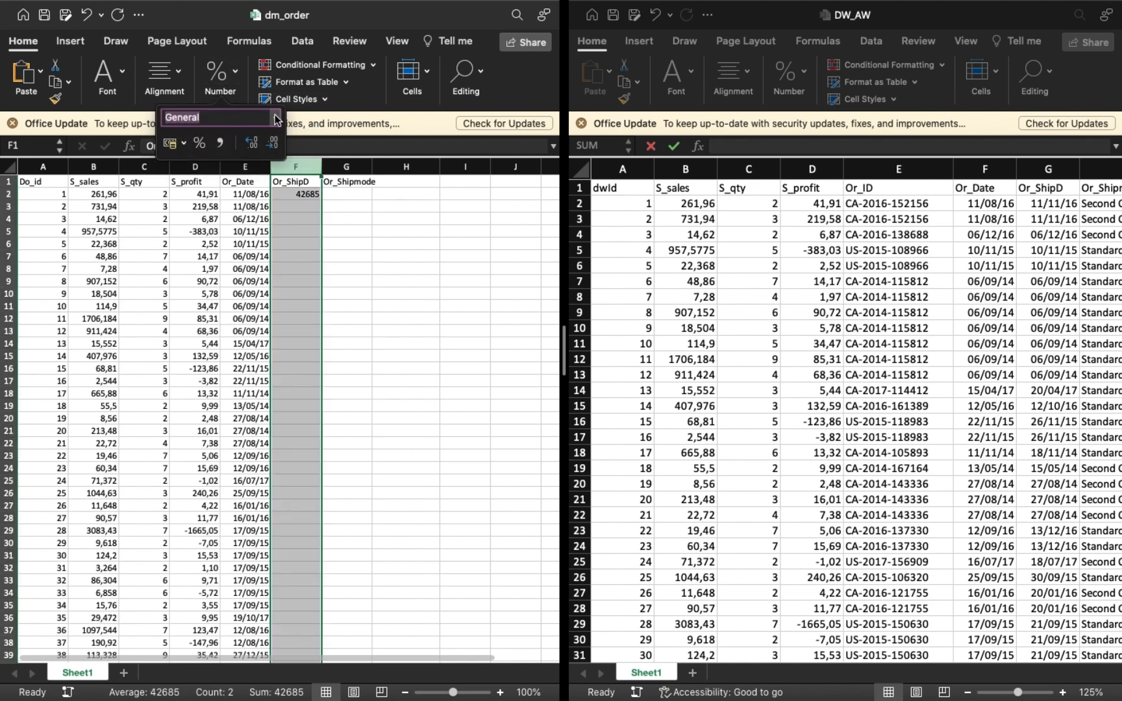
{"action": "left_click", "coordinate": [276, 119]}
{"action": "left_click", "coordinate": [246, 236]}
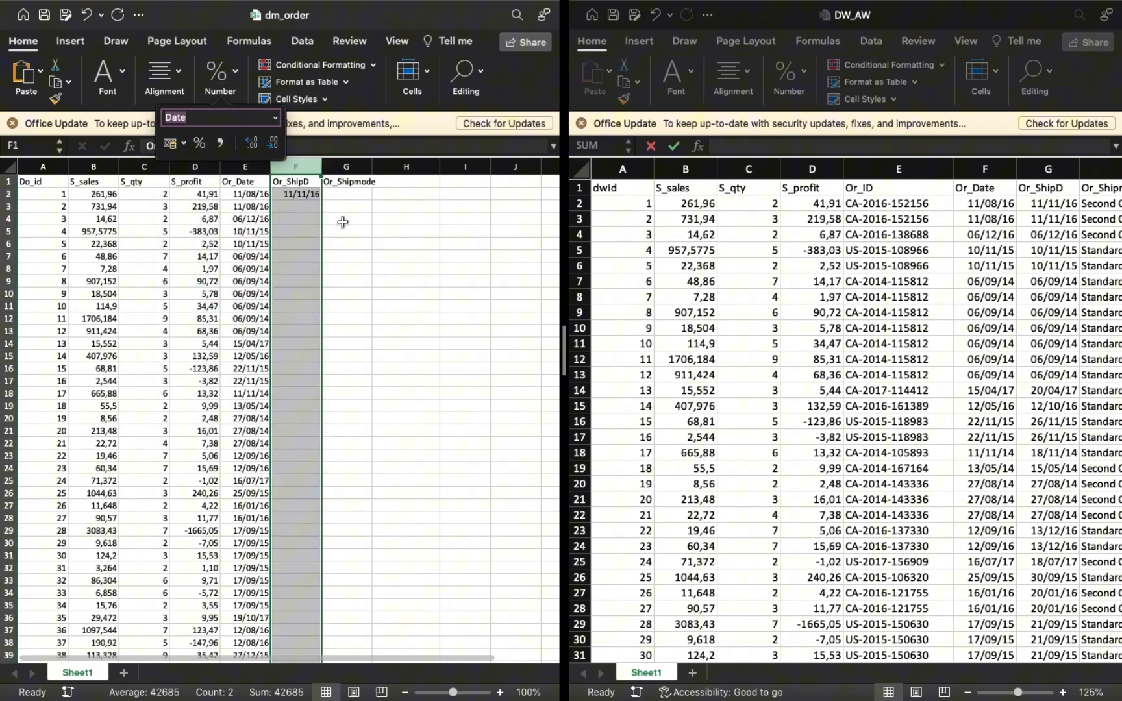
{"action": "left_click", "coordinate": [304, 194]}
{"action": "double_click", "coordinate": [321, 200]}
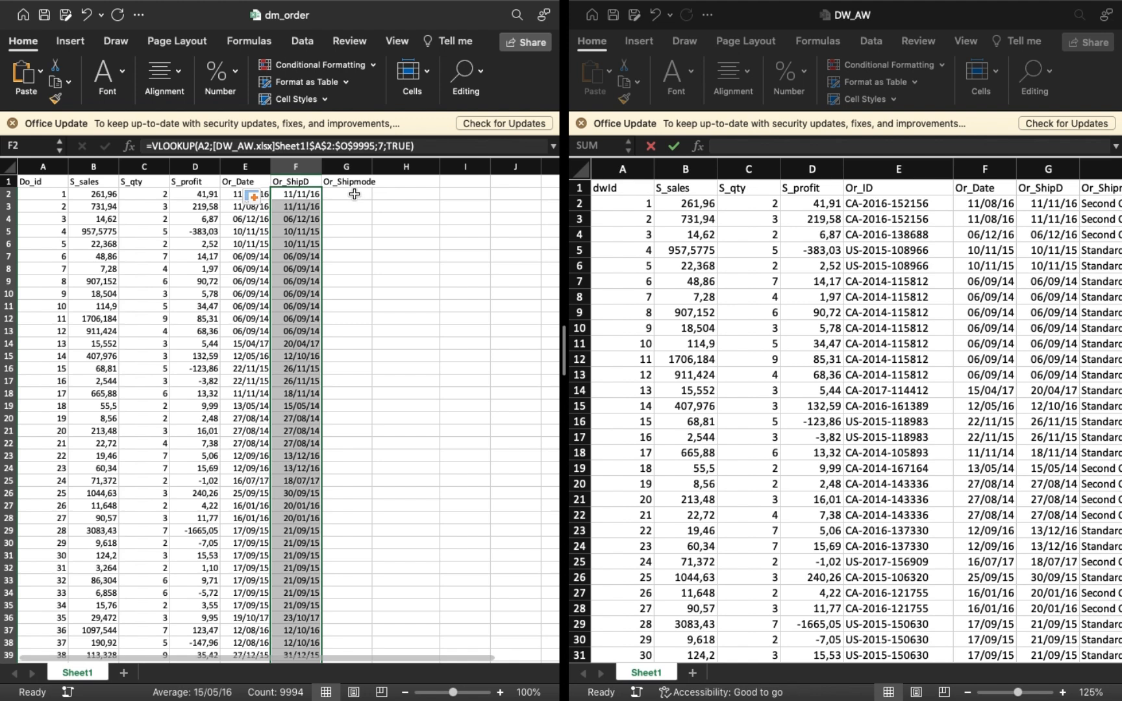
Paste the lookup formula into G2 under Or_Shipmode with its column index set to 8.
{"action": "left_click", "coordinate": [354, 194]}
{"action": "left_click", "coordinate": [291, 146]}
{"action": "type", "text": "=VLOOKUP(A2;[DW_AW.xlsx]Sheet1!$A$2:$O$9995;2;TRUE)"}
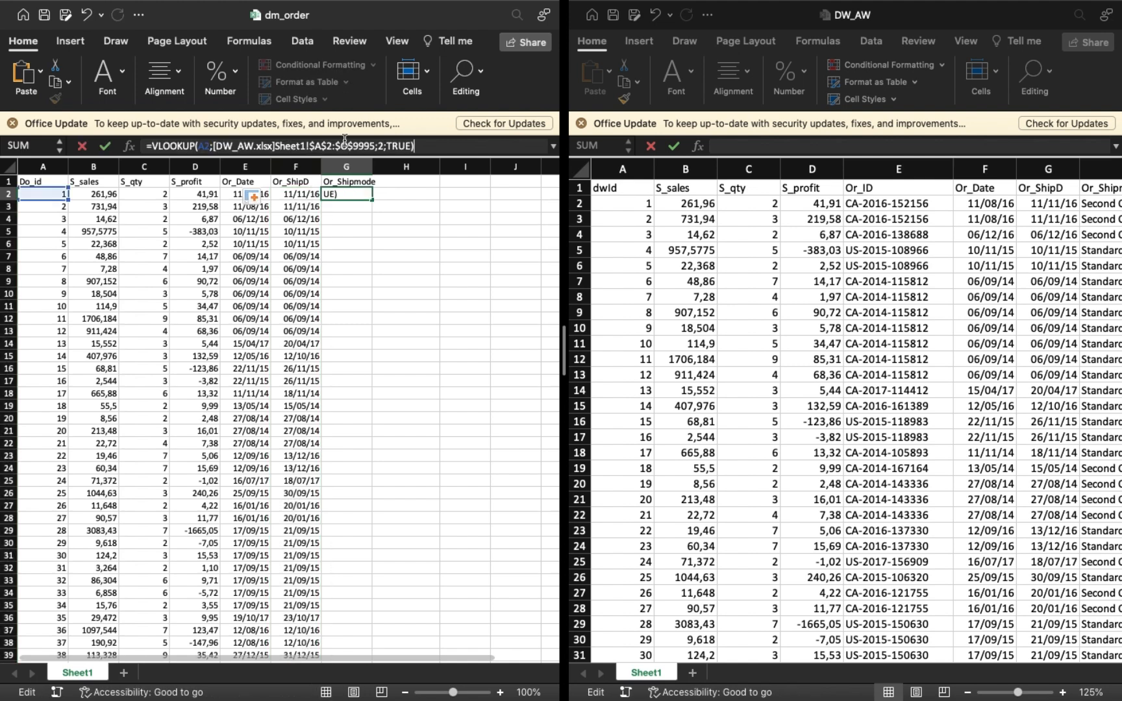
{"action": "left_click", "coordinate": [386, 145]}
{"action": "key", "text": "BackSpace"}
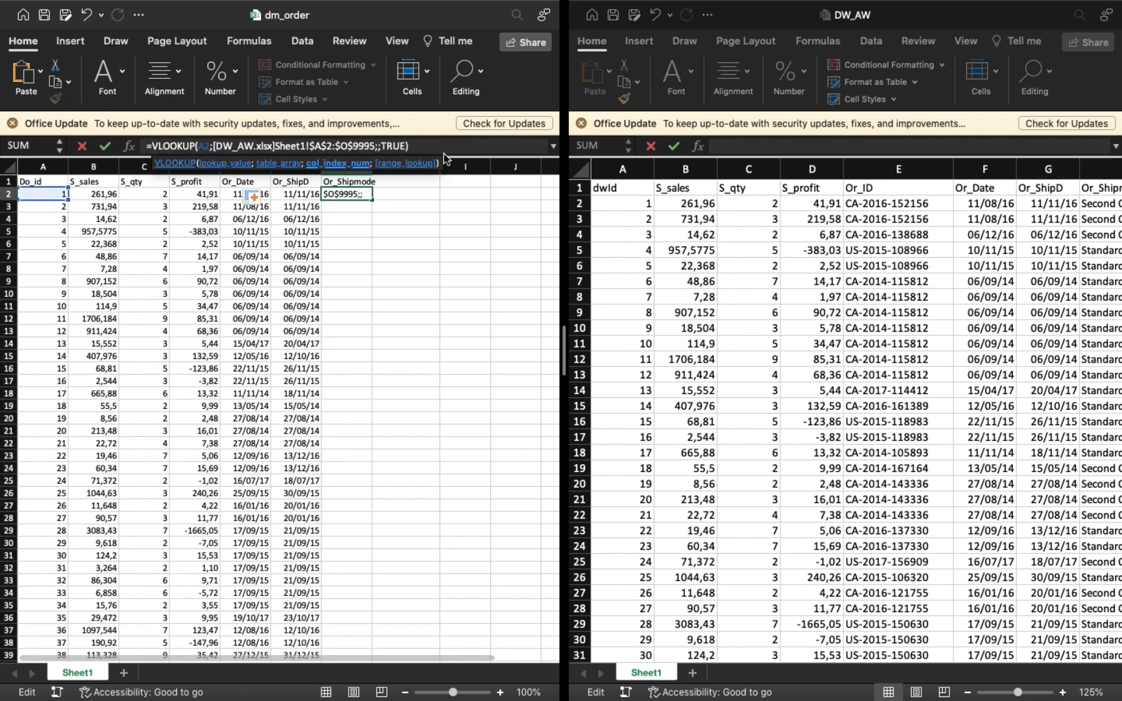
{"action": "type", "text": "8"}
{"action": "key", "text": "Return"}
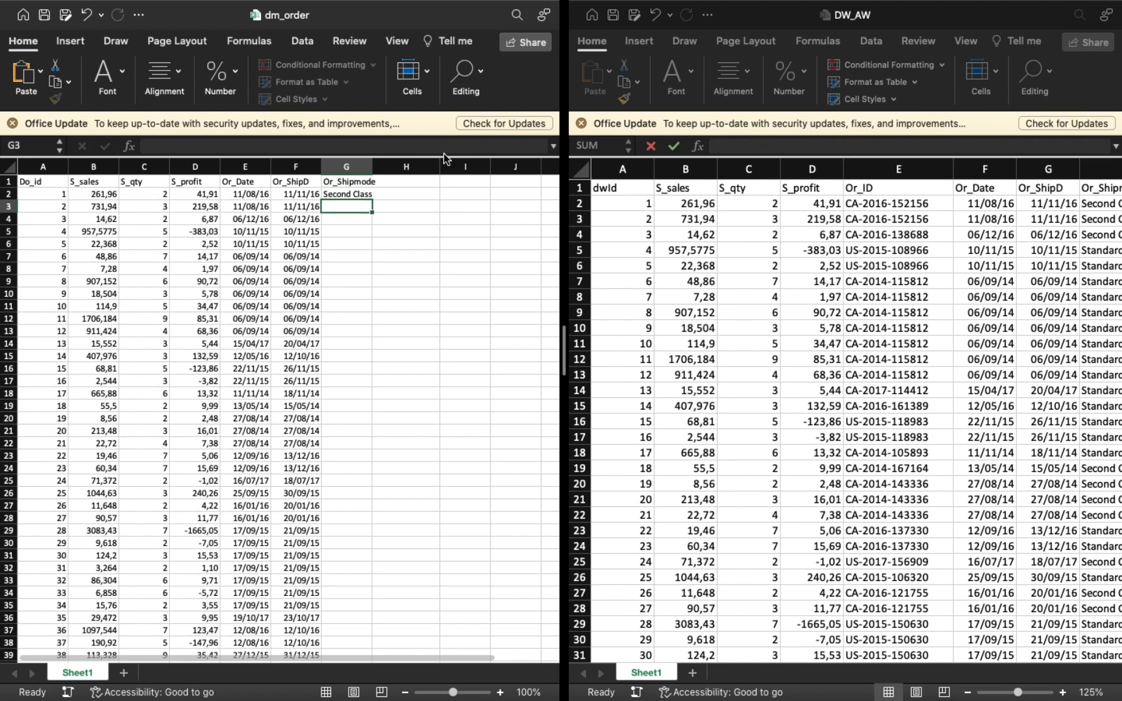
Fill the G2 lookup down the Or_Shipmode column and widen the column to fit its entries.
{"action": "left_click", "coordinate": [355, 195]}
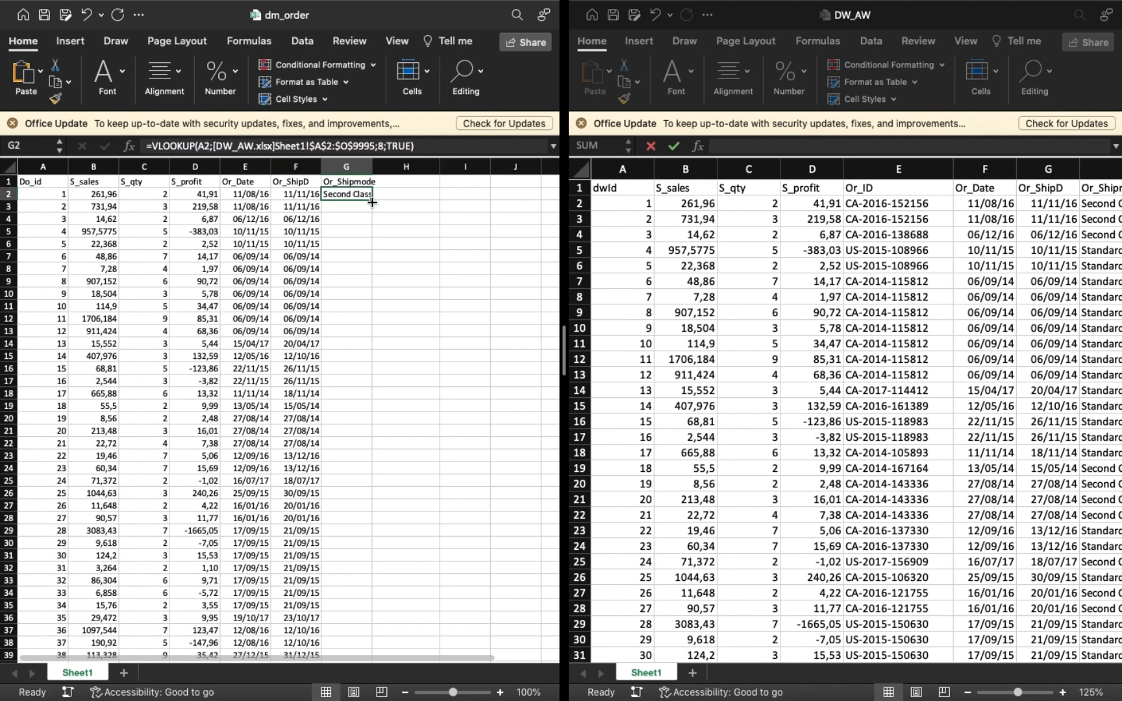
{"action": "double_click", "coordinate": [372, 203]}
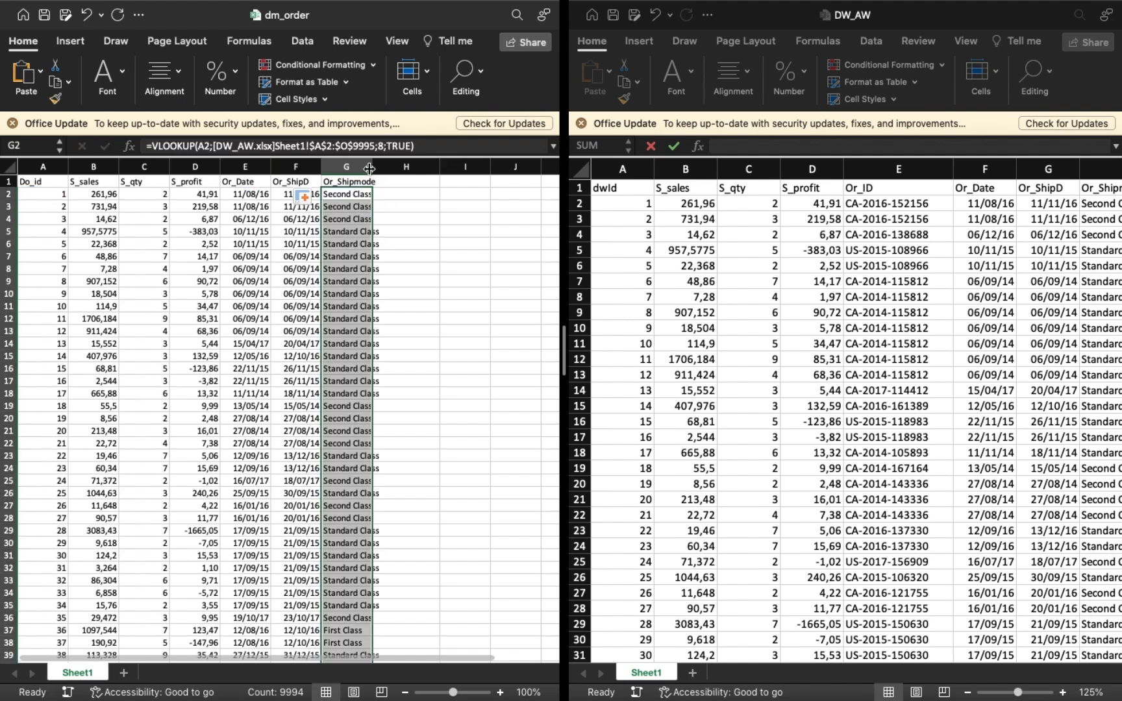
{"action": "left_click_drag", "start_coordinate": [369, 169], "coordinate": [394, 168]}
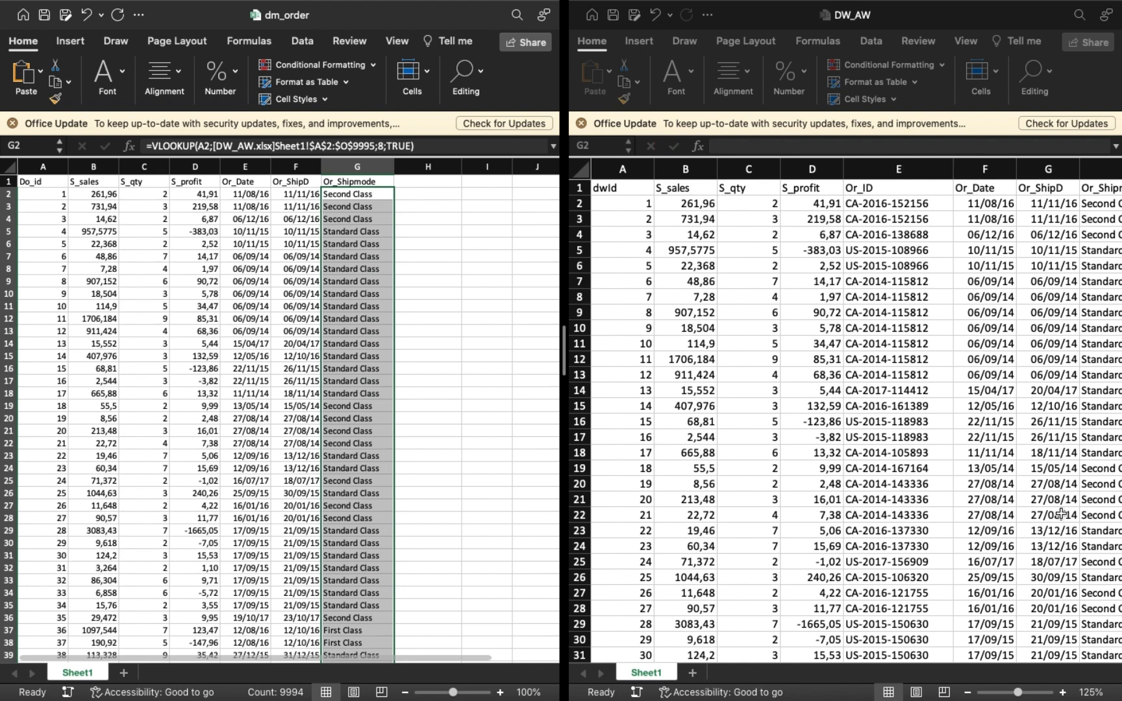
{"action": "left_click", "coordinate": [454, 418]}
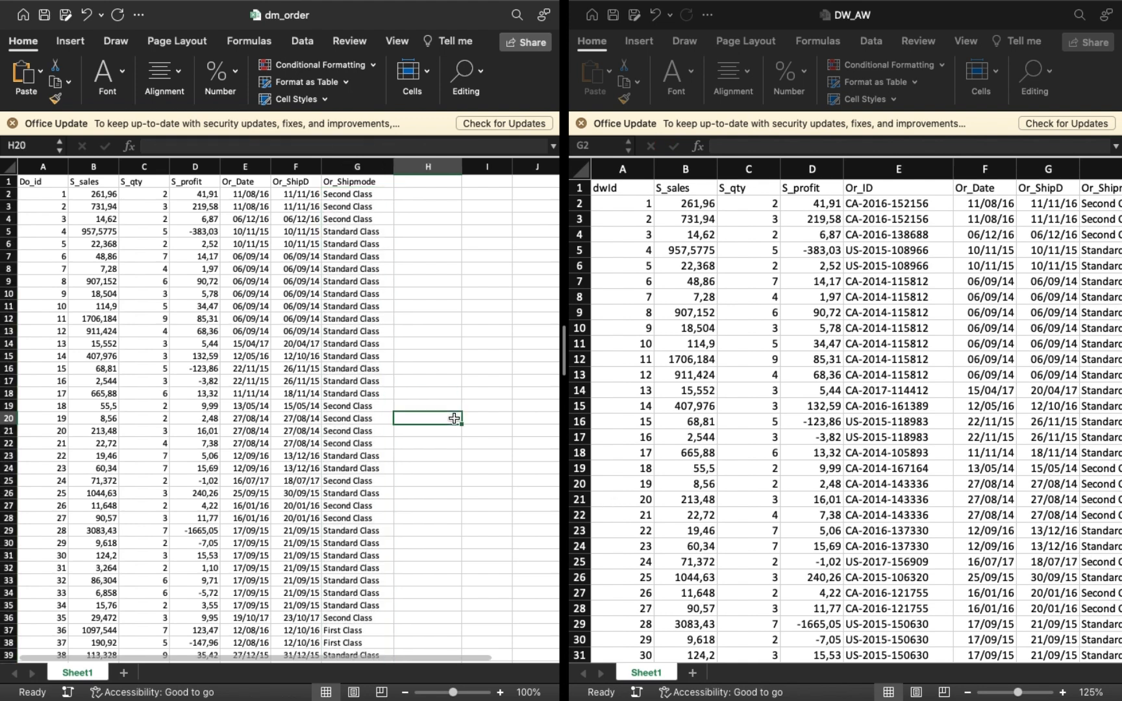
Take DW_AW out of split view, minimize its window and switch to Google Drive in the browser.
{"action": "mouse_move", "coordinate": [644, 2]}
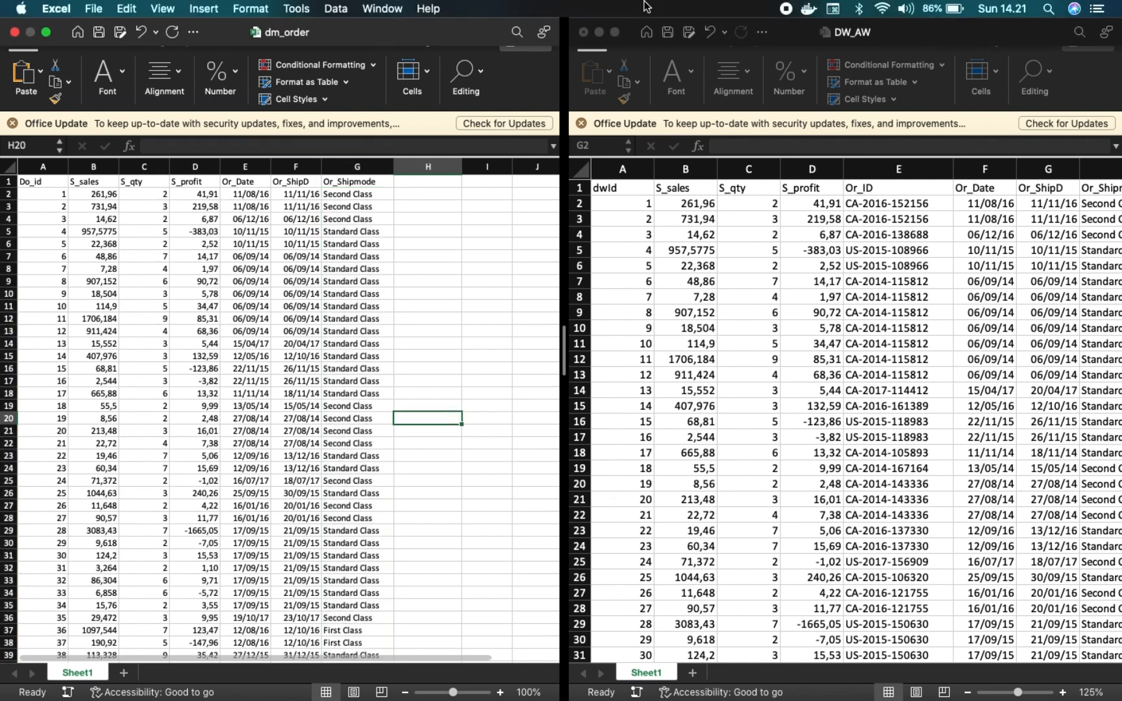
{"action": "left_click", "coordinate": [615, 32]}
{"action": "left_click", "coordinate": [75, 32]}
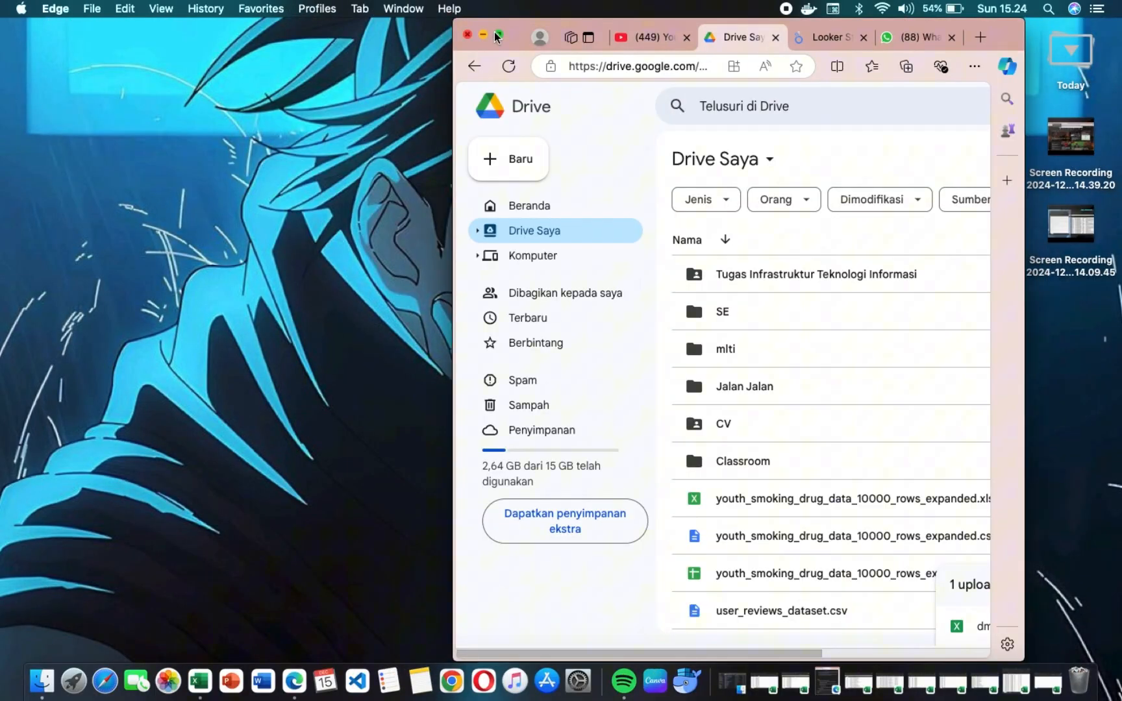
{"action": "left_click", "coordinate": [497, 34]}
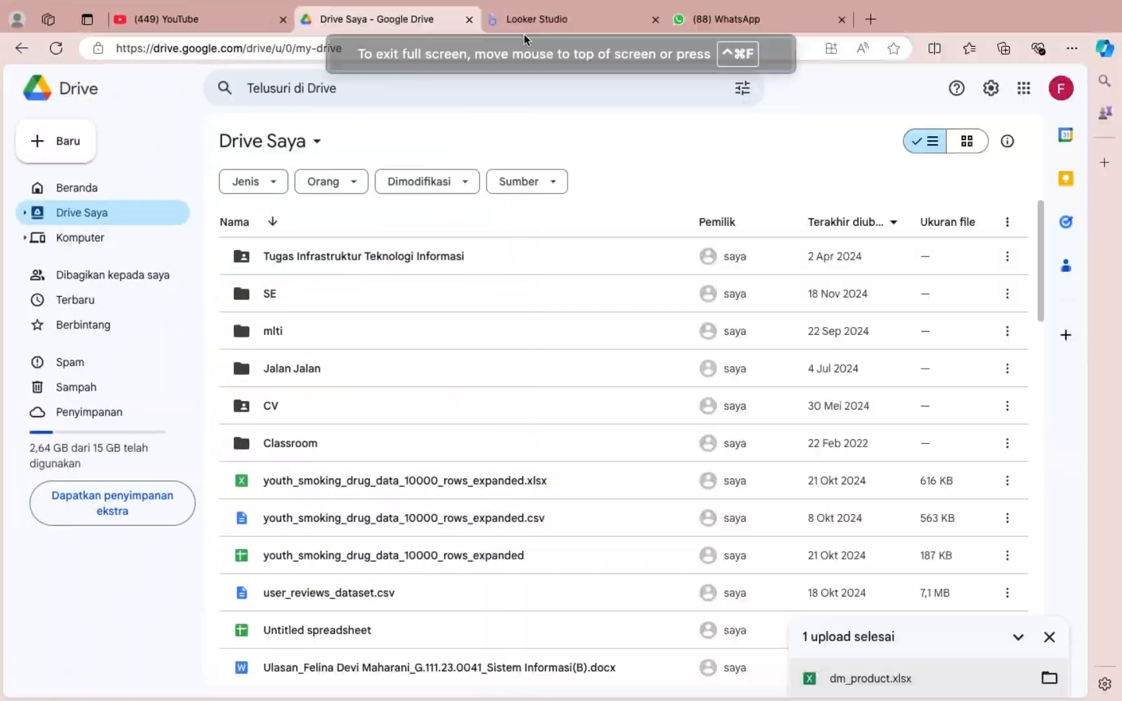
Create a blank Google spreadsheet from Drive and open dm_customer.csv in it by uploading the file from the computer.
{"action": "left_click", "coordinate": [37, 153]}
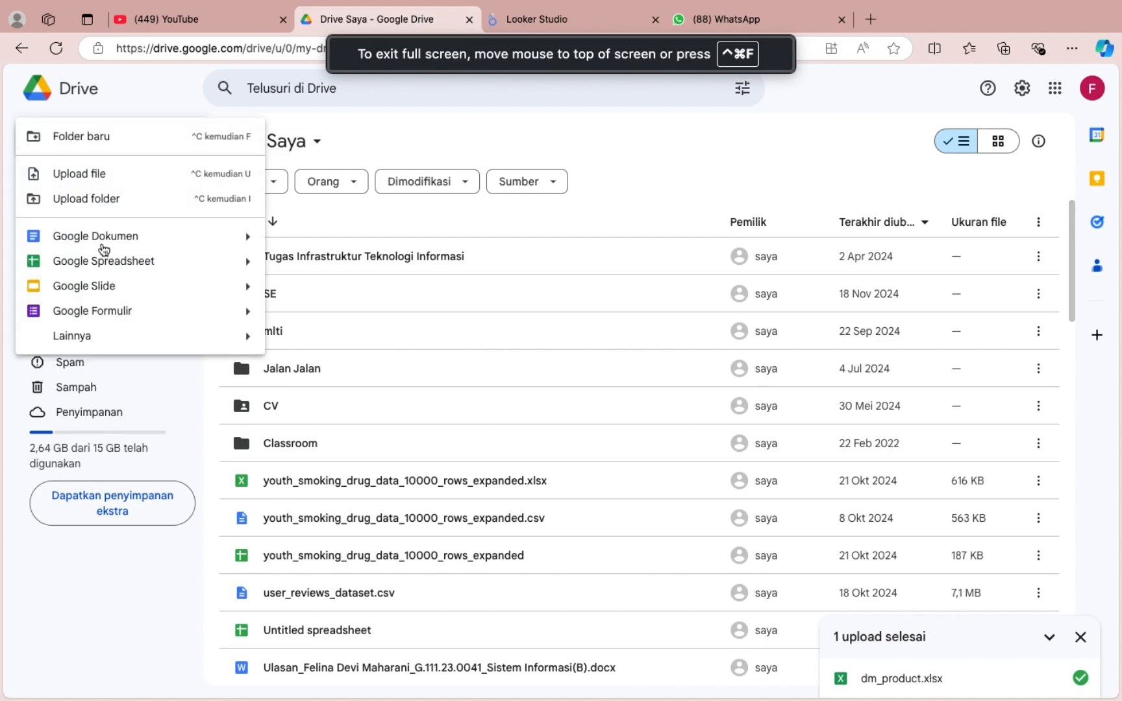
{"action": "left_click", "coordinate": [102, 260]}
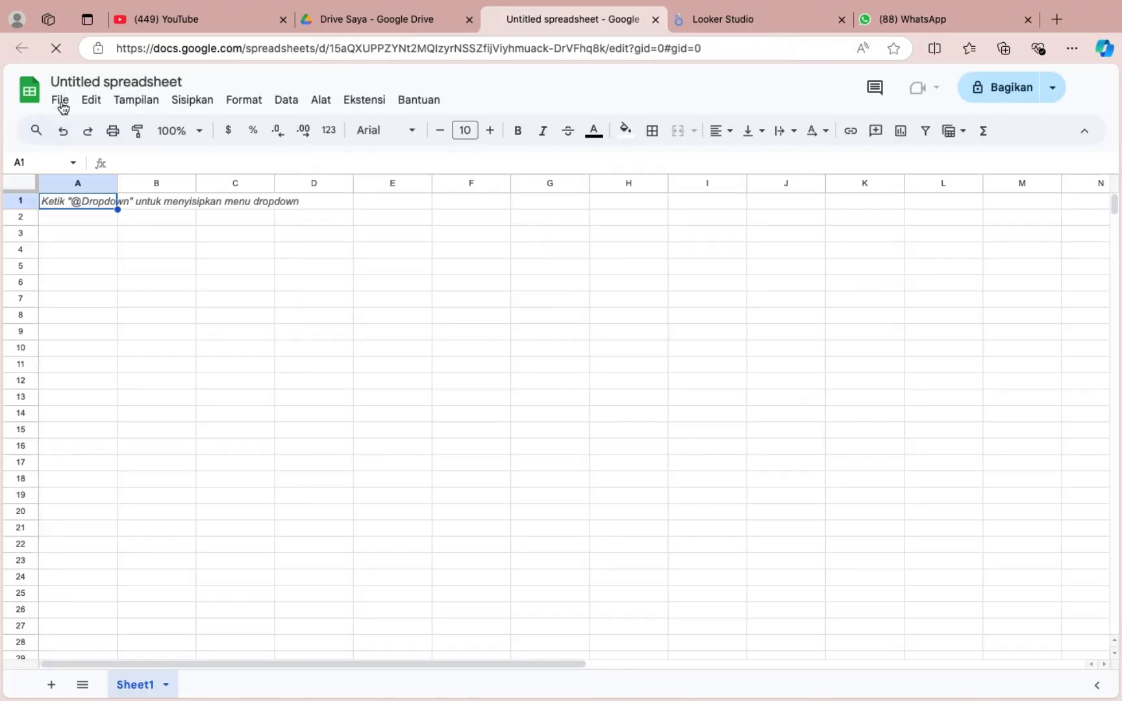
{"action": "left_click", "coordinate": [61, 101]}
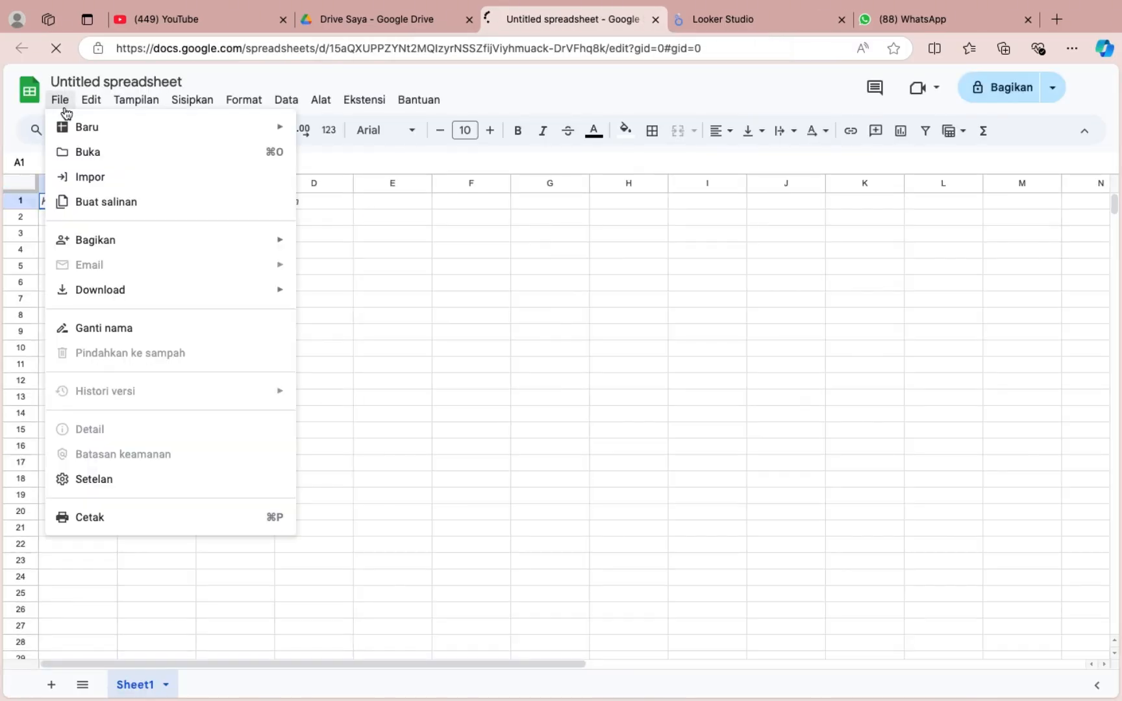
{"action": "left_click", "coordinate": [94, 159]}
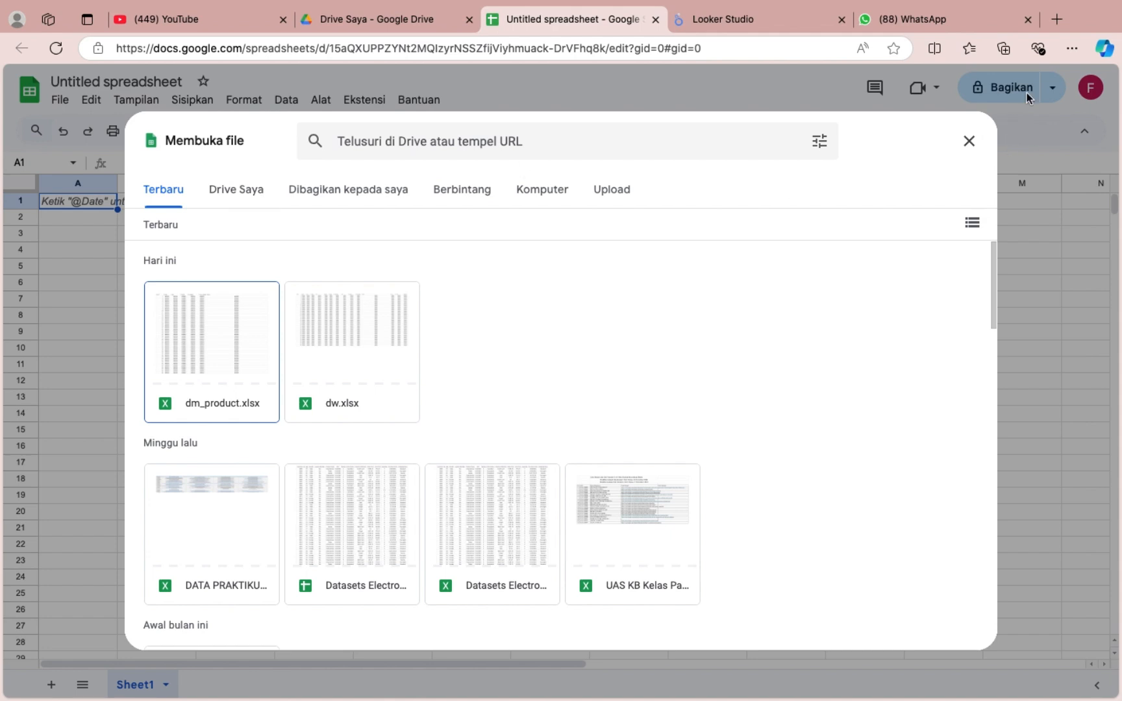
{"action": "left_click", "coordinate": [611, 192]}
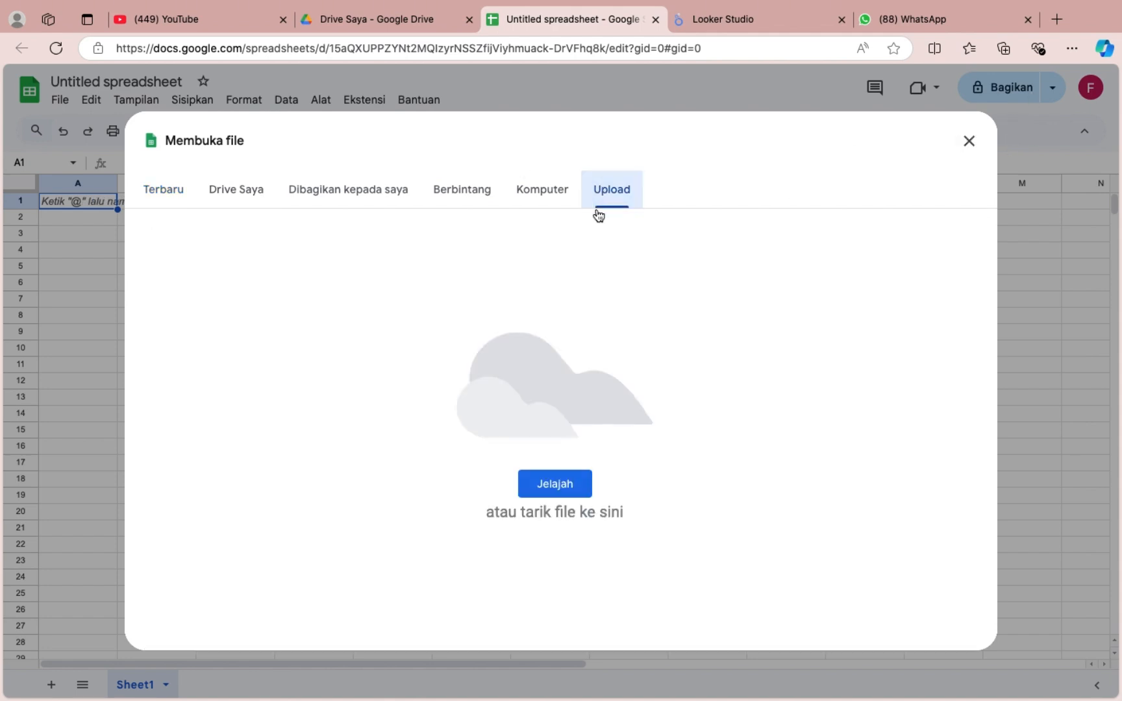
{"action": "left_click", "coordinate": [534, 497]}
{"action": "scroll", "coordinate": [456, 271], "scroll_direction": "down", "scroll_amount": 3}
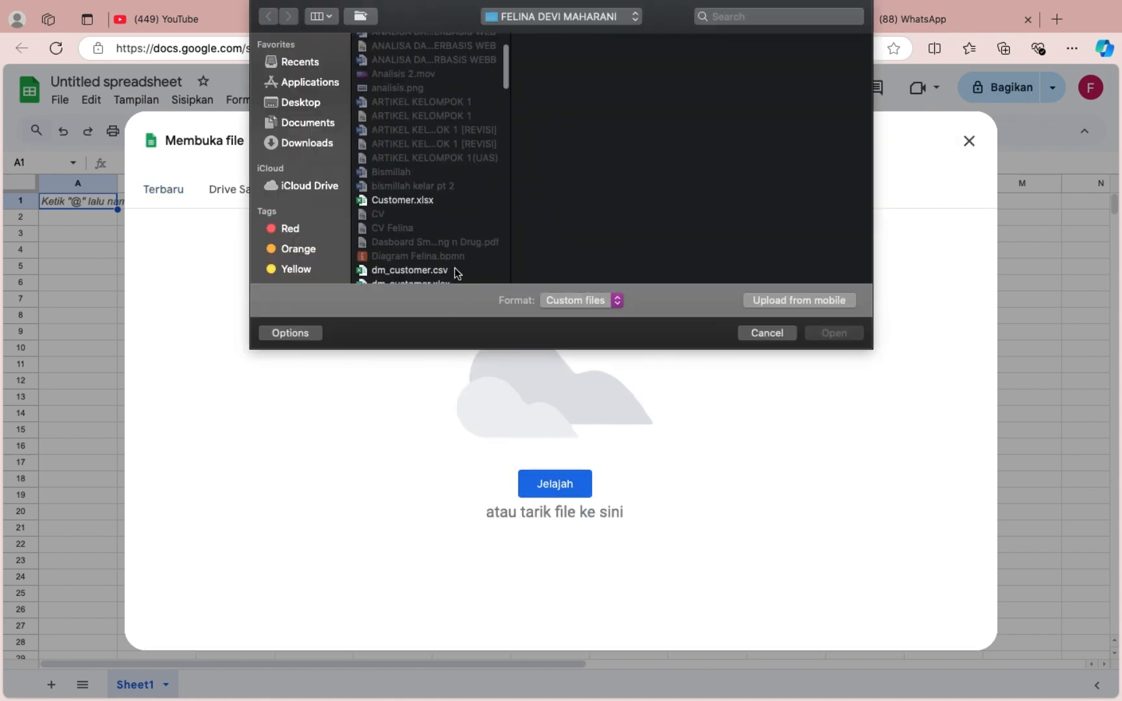
{"action": "scroll", "coordinate": [456, 263], "scroll_direction": "down", "scroll_amount": 5}
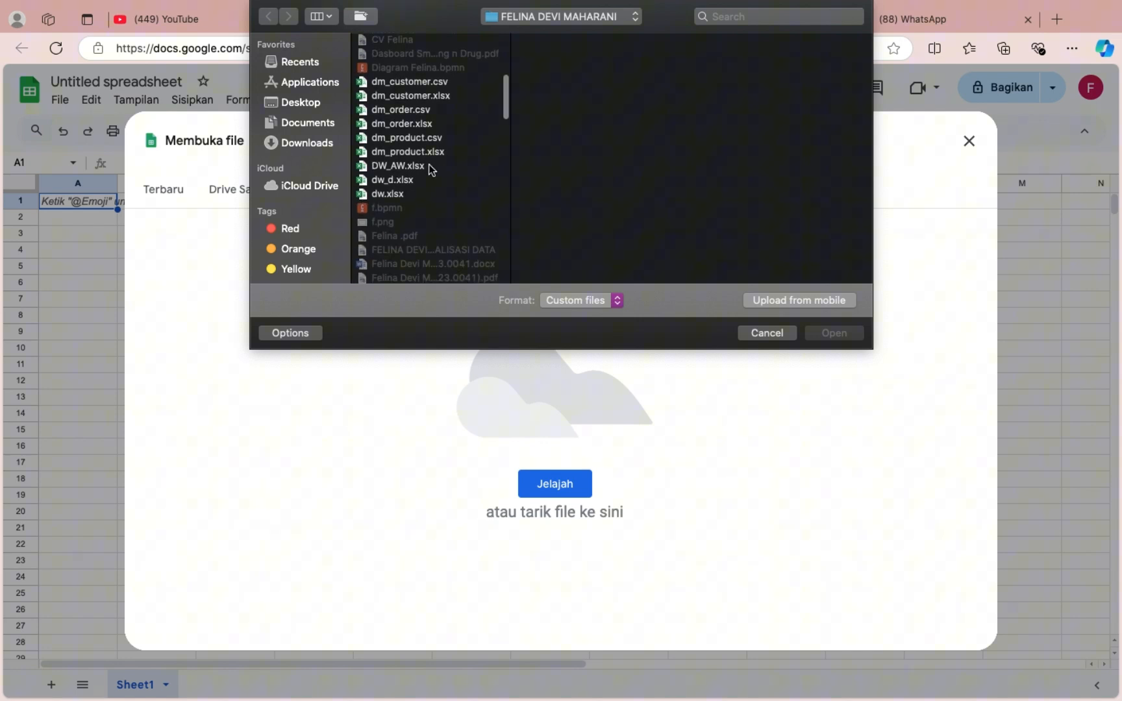
{"action": "left_click", "coordinate": [416, 80]}
{"action": "left_click", "coordinate": [834, 333]}
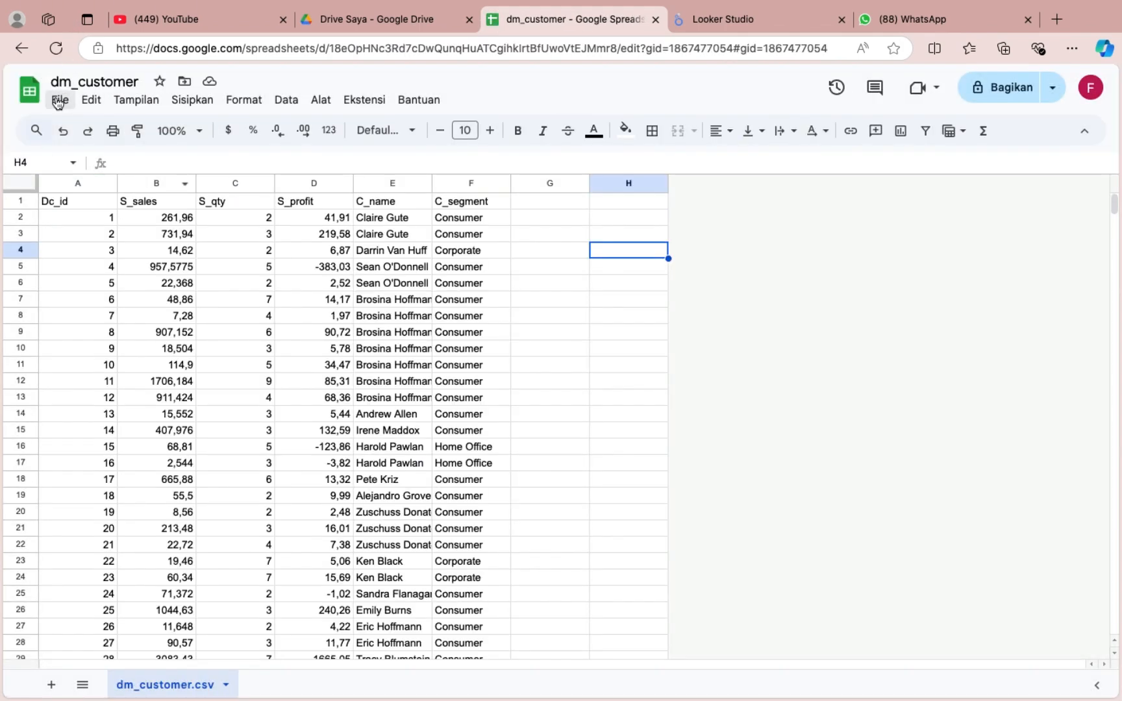
Create another blank Google spreadsheet from Drive and open dm_order.csv in it by uploading the file from the computer.
{"action": "left_click", "coordinate": [392, 20]}
{"action": "left_click", "coordinate": [44, 152]}
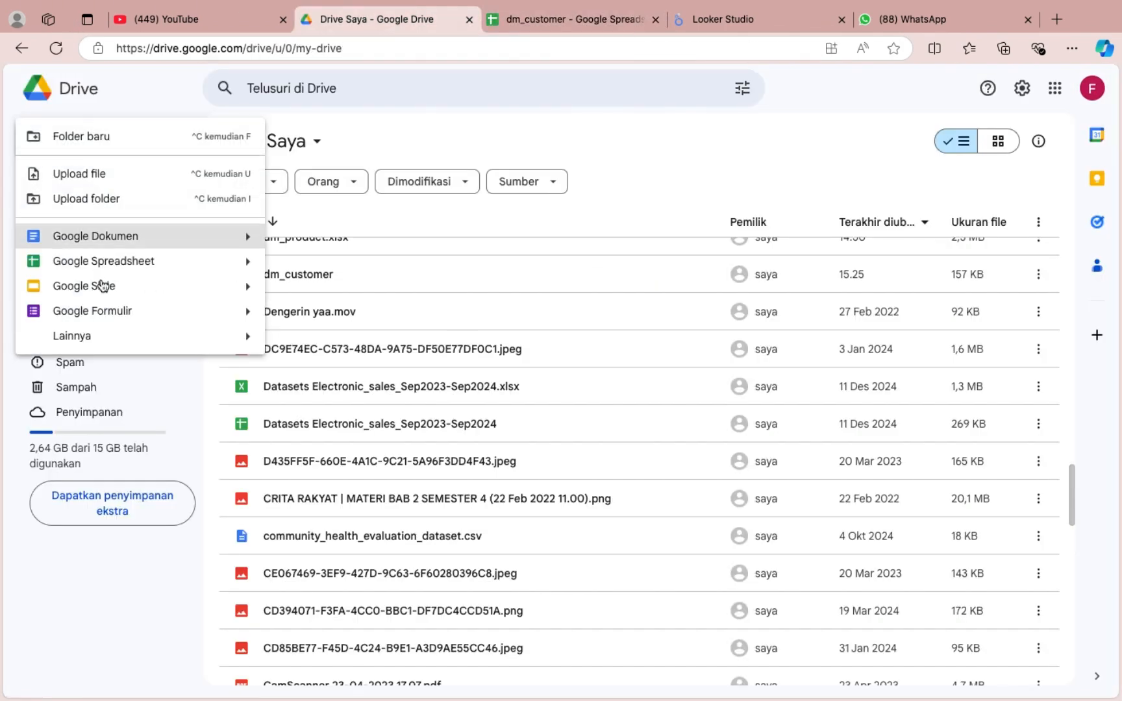
{"action": "left_click", "coordinate": [96, 257]}
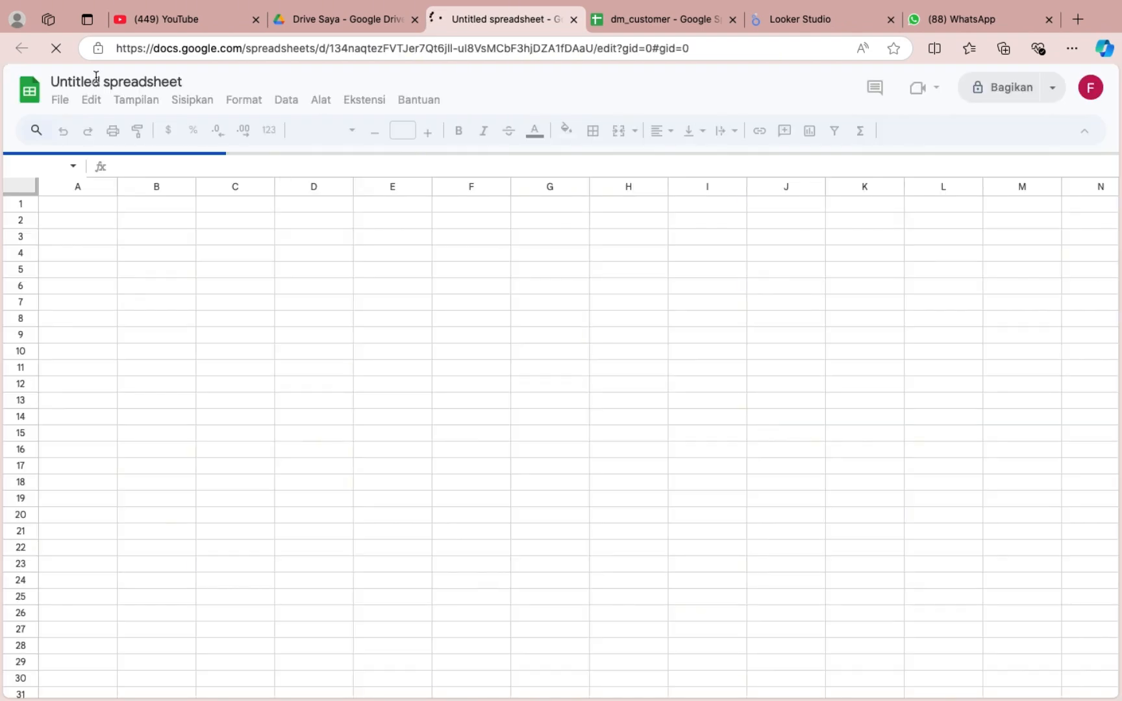
{"action": "left_click", "coordinate": [65, 101]}
{"action": "left_click", "coordinate": [60, 99]}
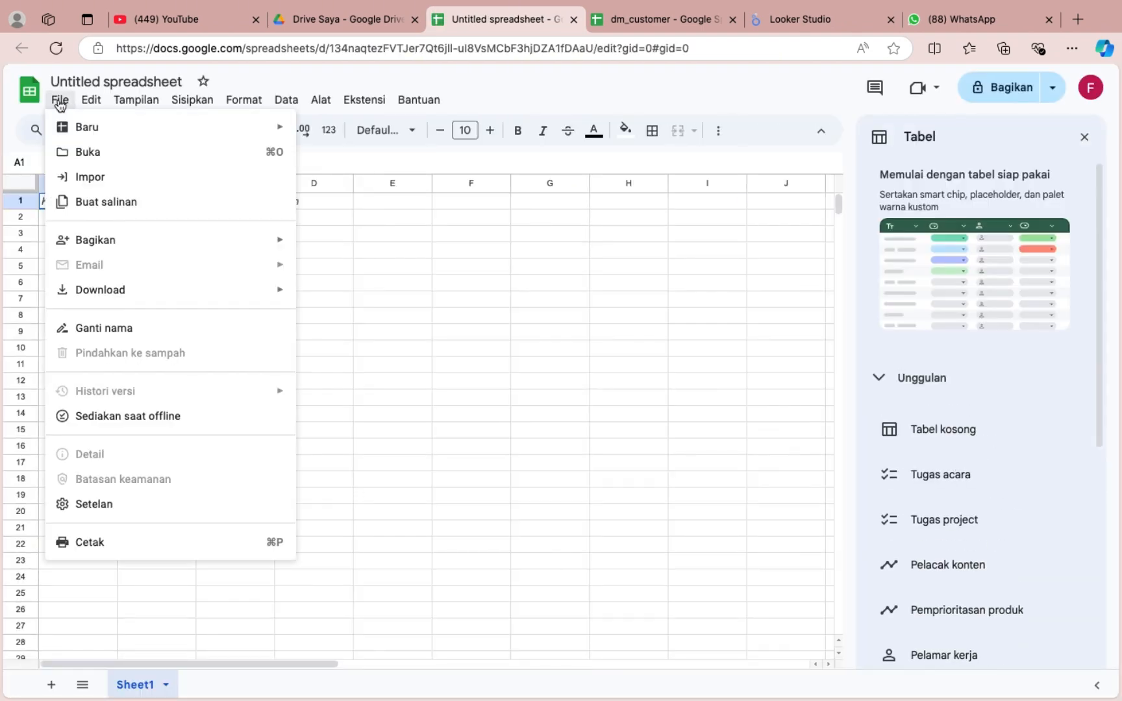
{"action": "left_click", "coordinate": [91, 152]}
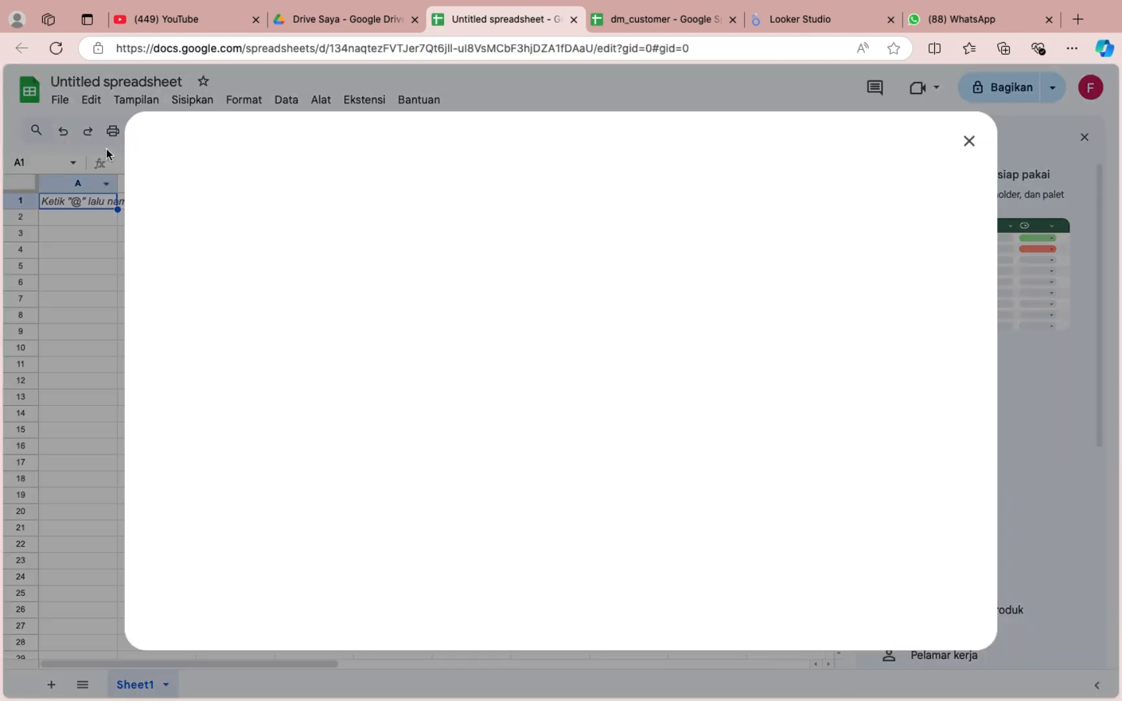
{"action": "left_click", "coordinate": [618, 205]}
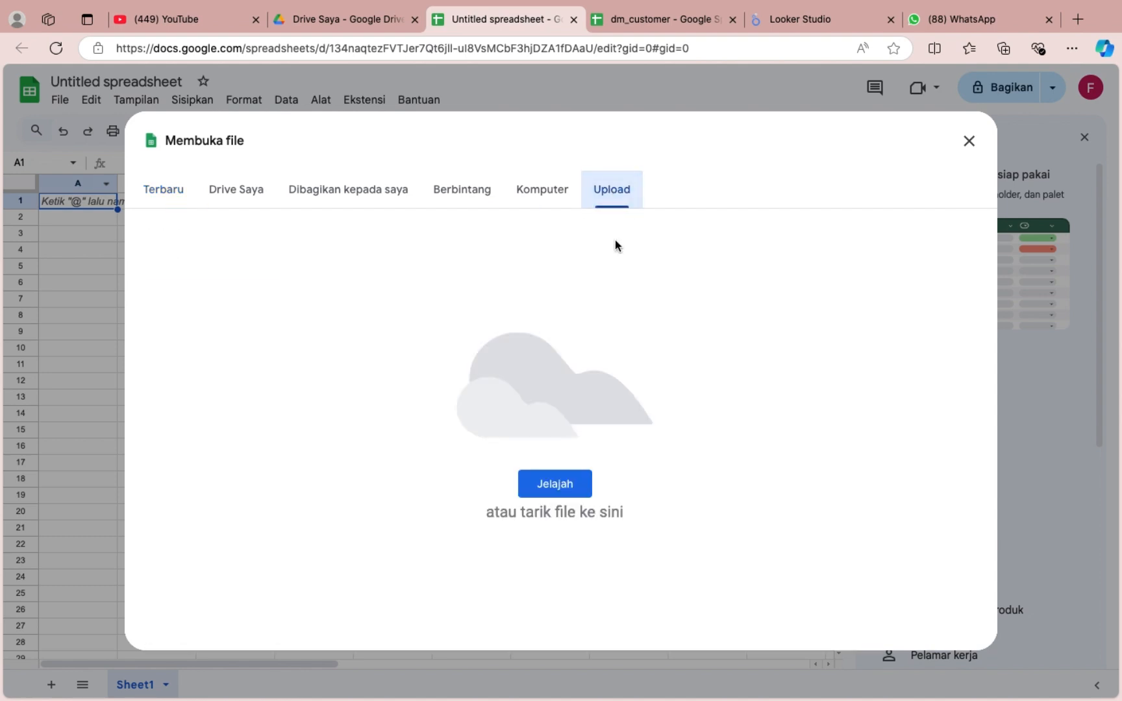
{"action": "left_click", "coordinate": [539, 484]}
{"action": "scroll", "coordinate": [416, 205], "scroll_direction": "down", "scroll_amount": 5}
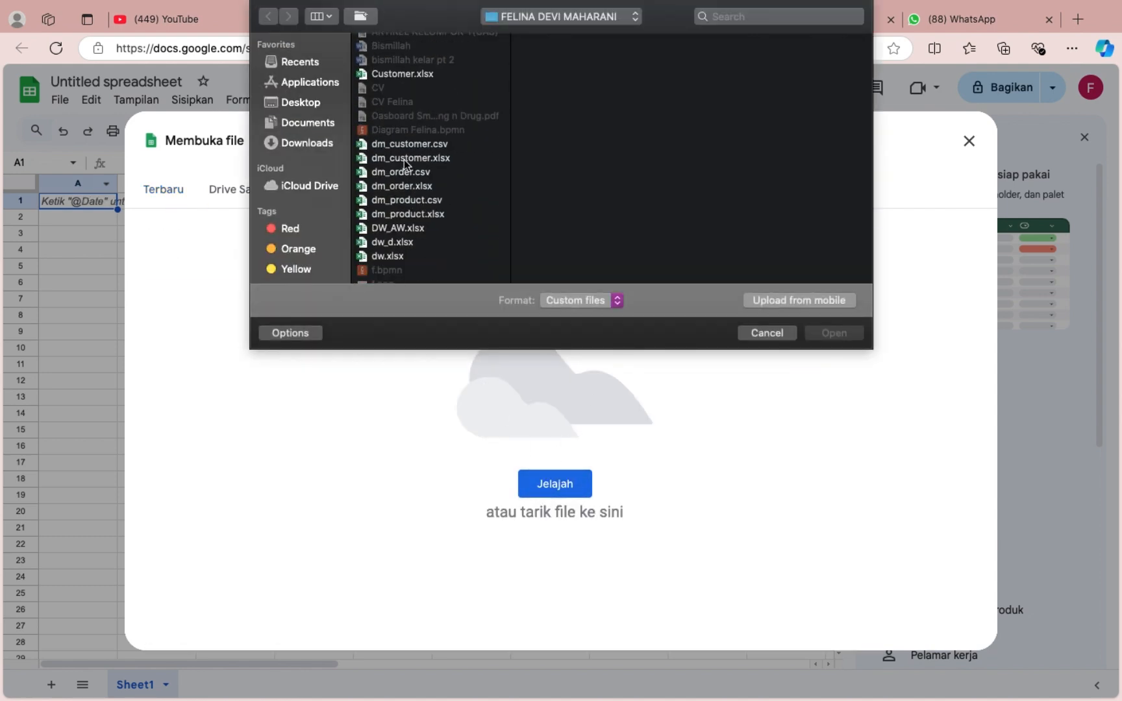
{"action": "left_click", "coordinate": [404, 172]}
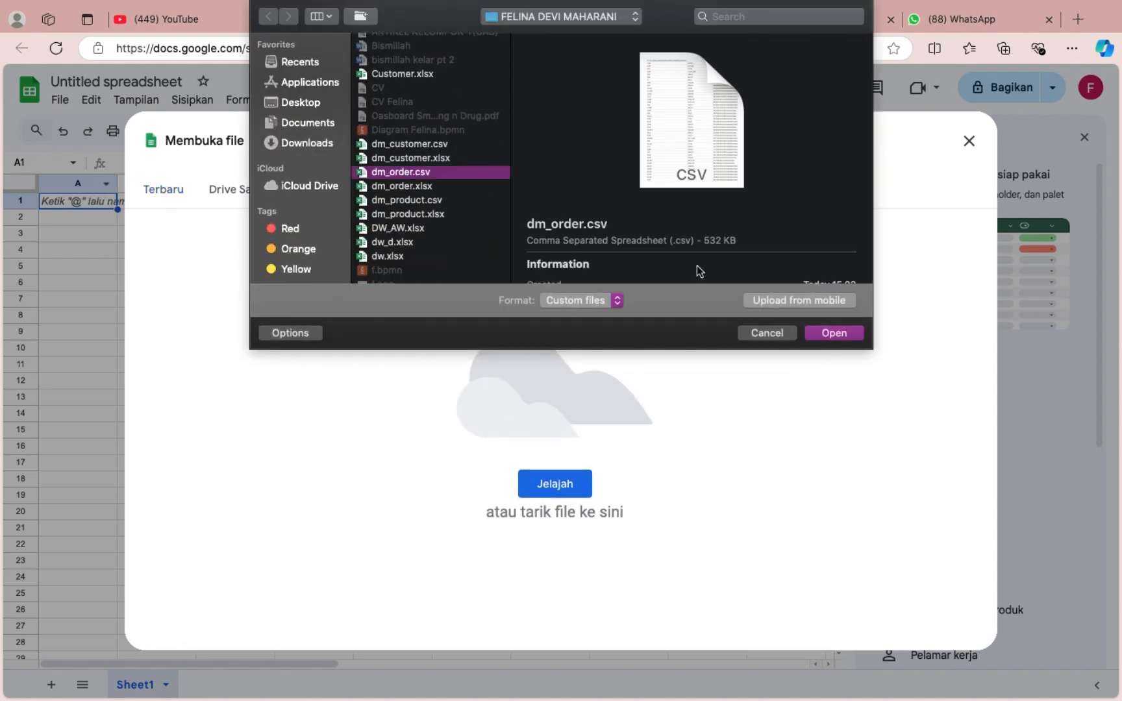
{"action": "left_click", "coordinate": [824, 334]}
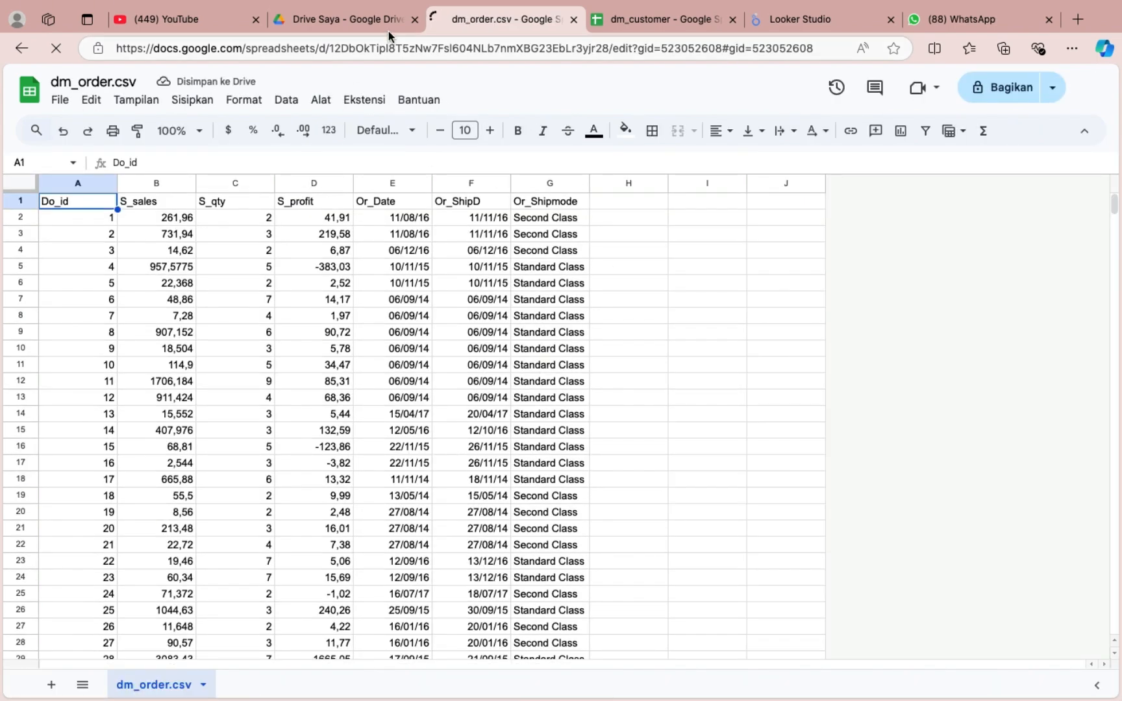
Create a third blank Google spreadsheet from Drive and open dm_product.csv in it by uploading the file from the computer.
{"action": "left_click", "coordinate": [365, 20]}
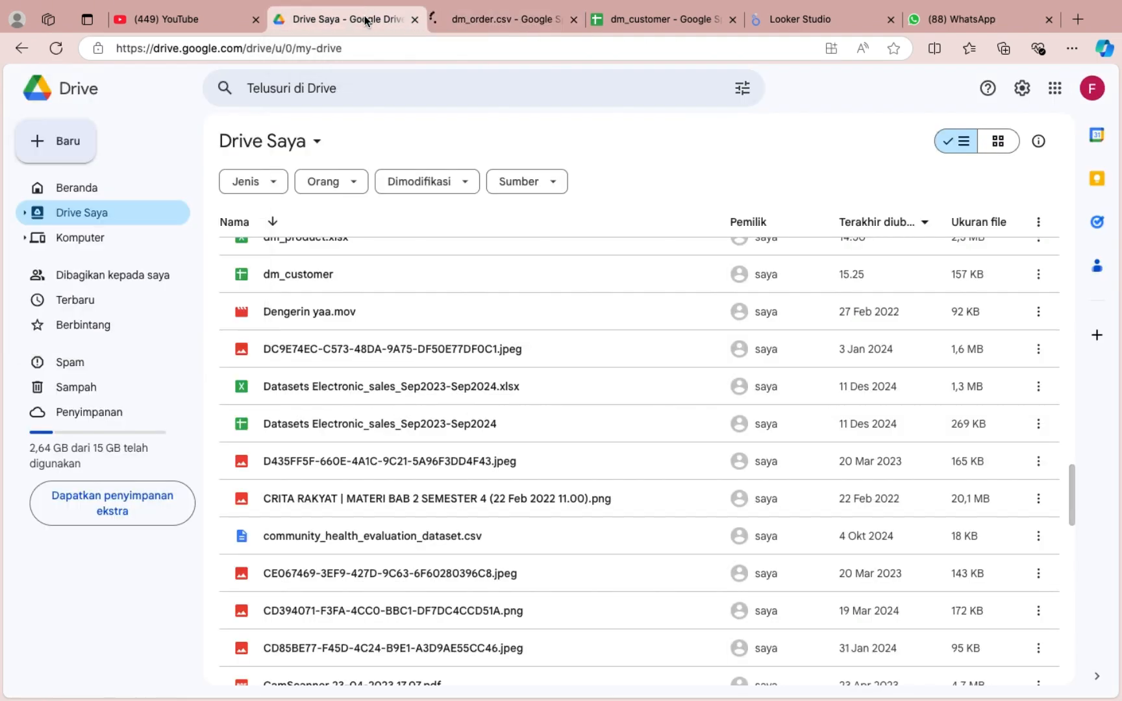
{"action": "left_click", "coordinate": [80, 132]}
{"action": "left_click", "coordinate": [115, 258]}
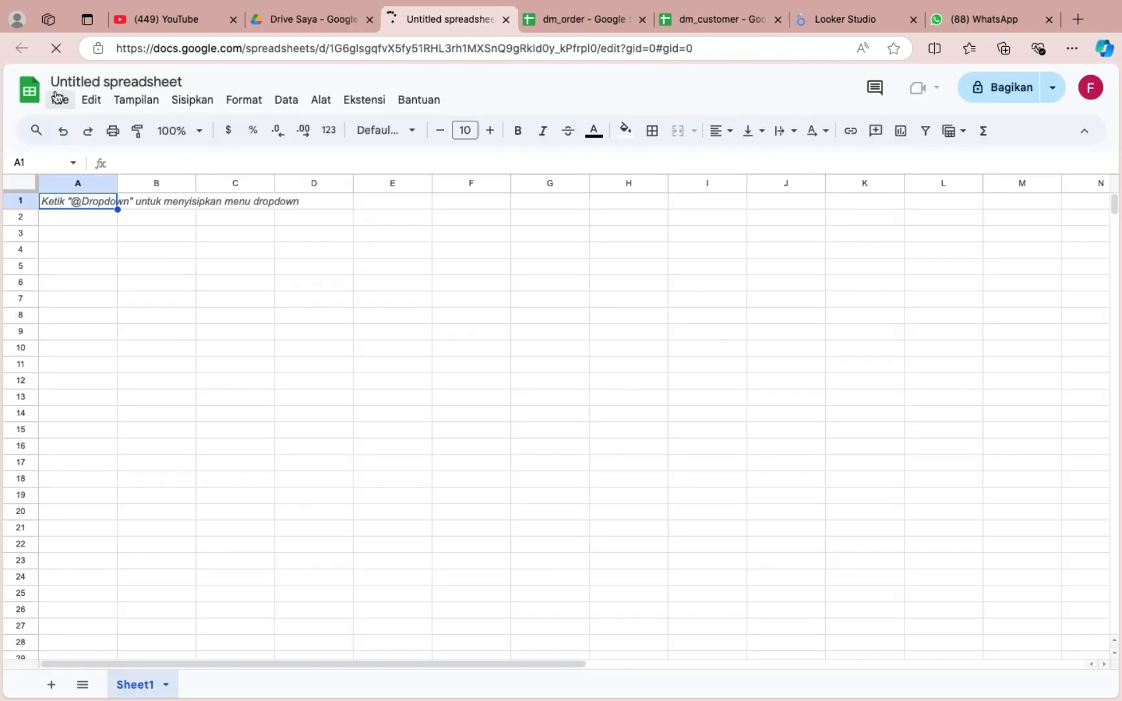
{"action": "left_click", "coordinate": [58, 99]}
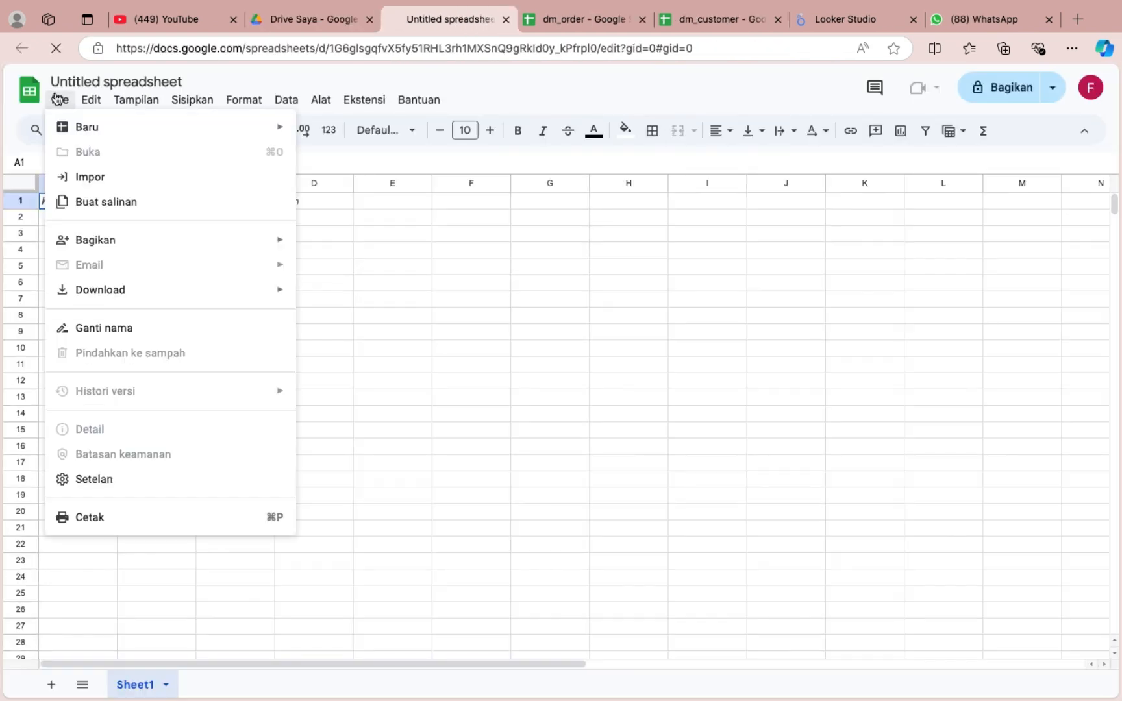
{"action": "left_click", "coordinate": [59, 99]}
{"action": "left_click", "coordinate": [86, 153]}
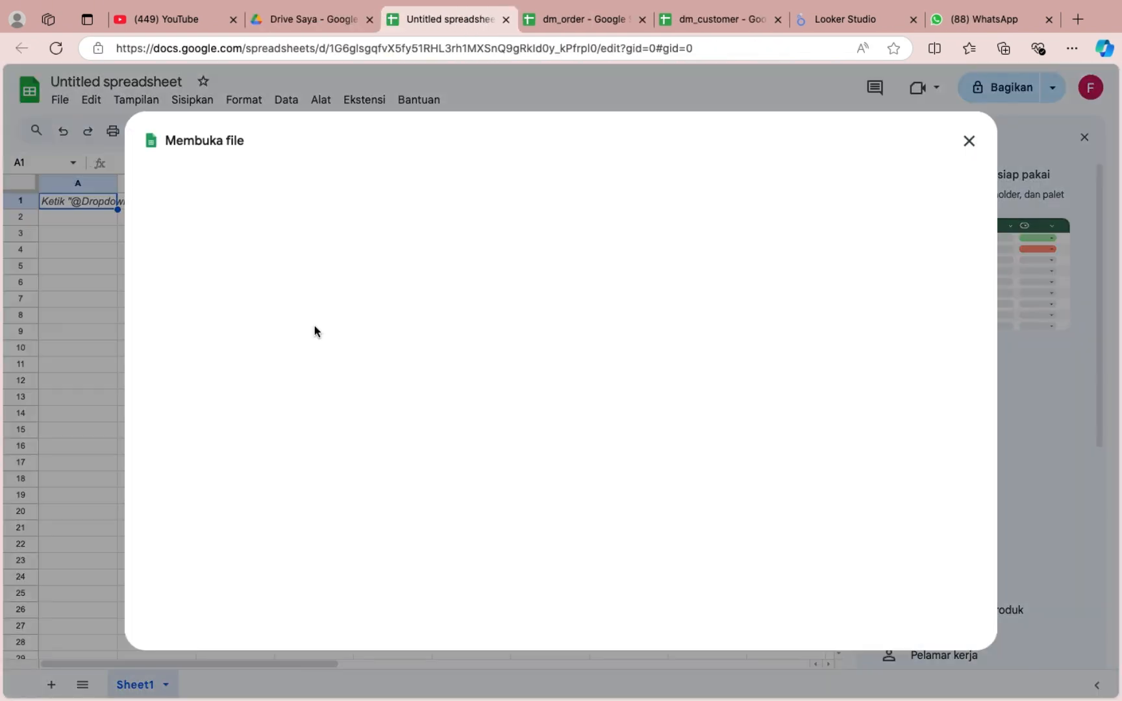
{"action": "left_click", "coordinate": [604, 198]}
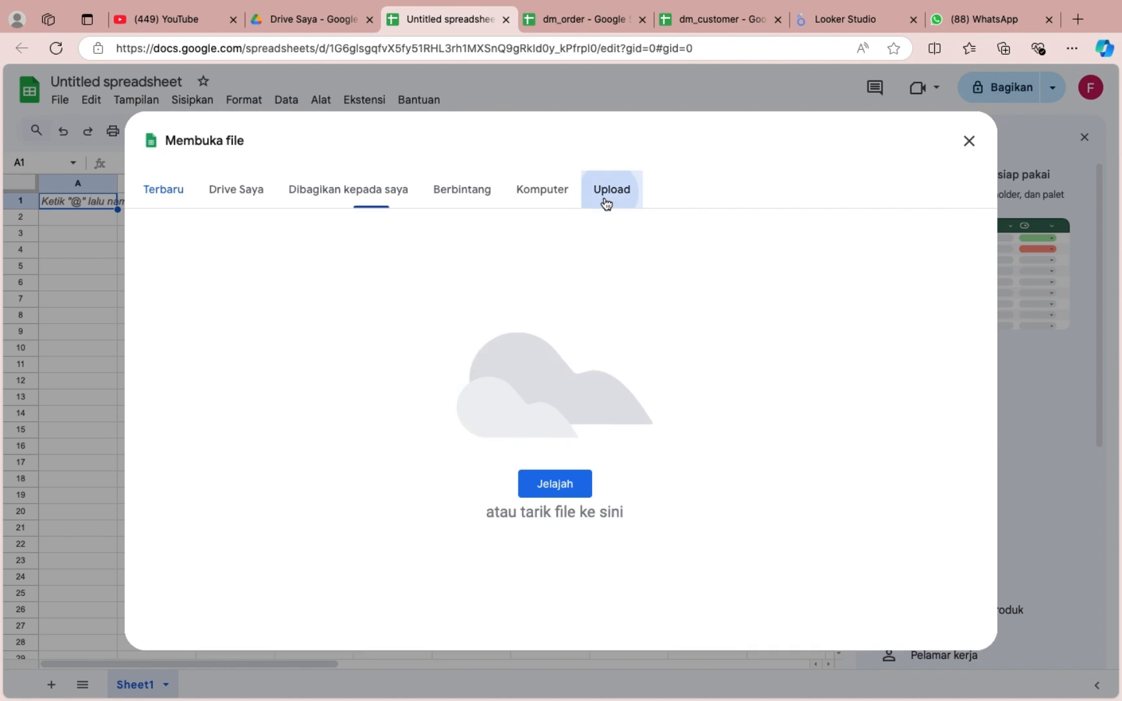
{"action": "left_click", "coordinate": [567, 485]}
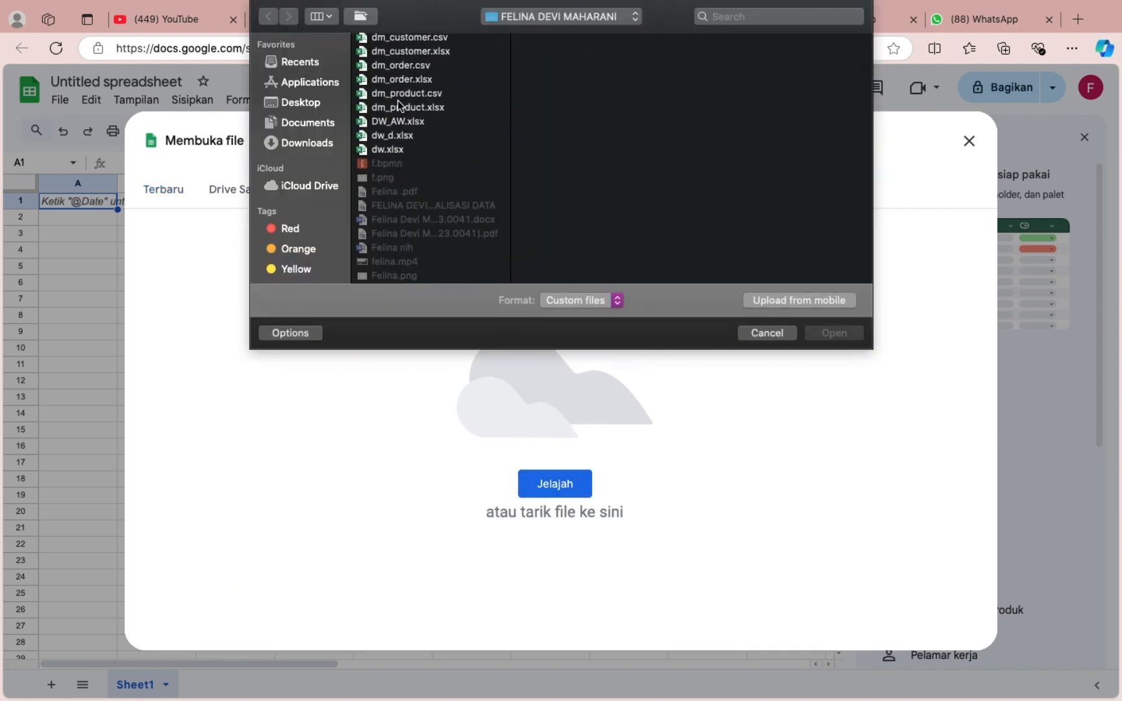
{"action": "left_click", "coordinate": [399, 98]}
{"action": "left_click", "coordinate": [836, 335]}
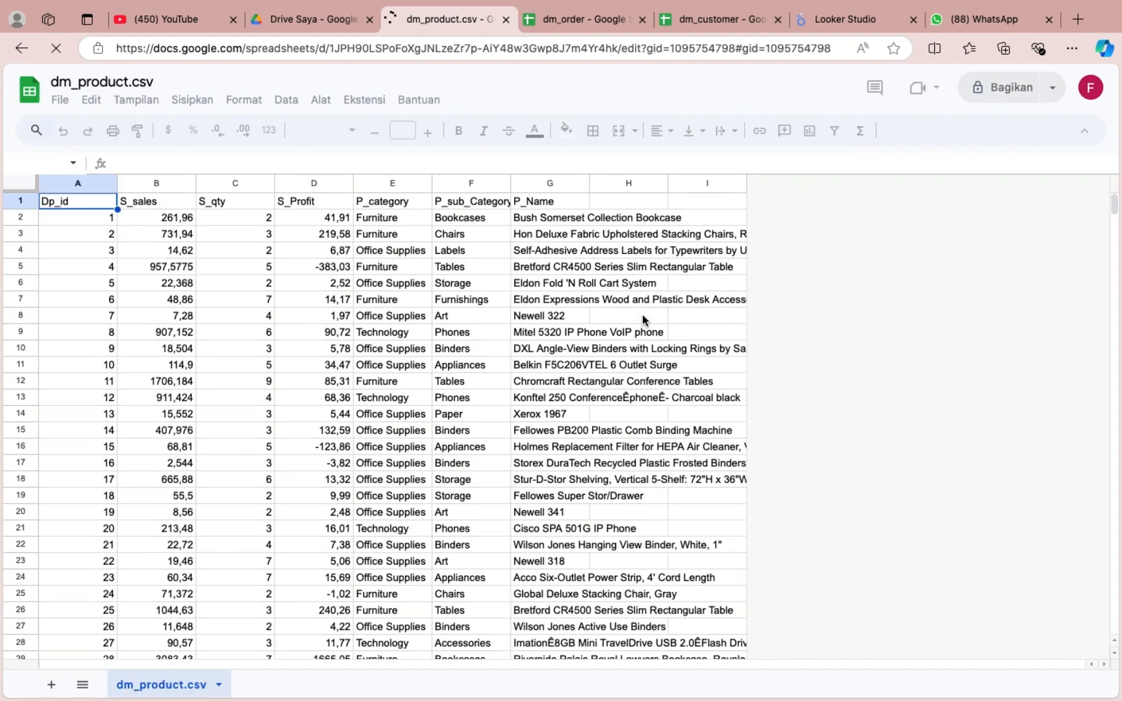
Switch to Looker Studio, create a blank report and add the dm_customer.csv worksheet to it through the Google Spreadsheet connector.
{"action": "left_click", "coordinate": [805, 17]}
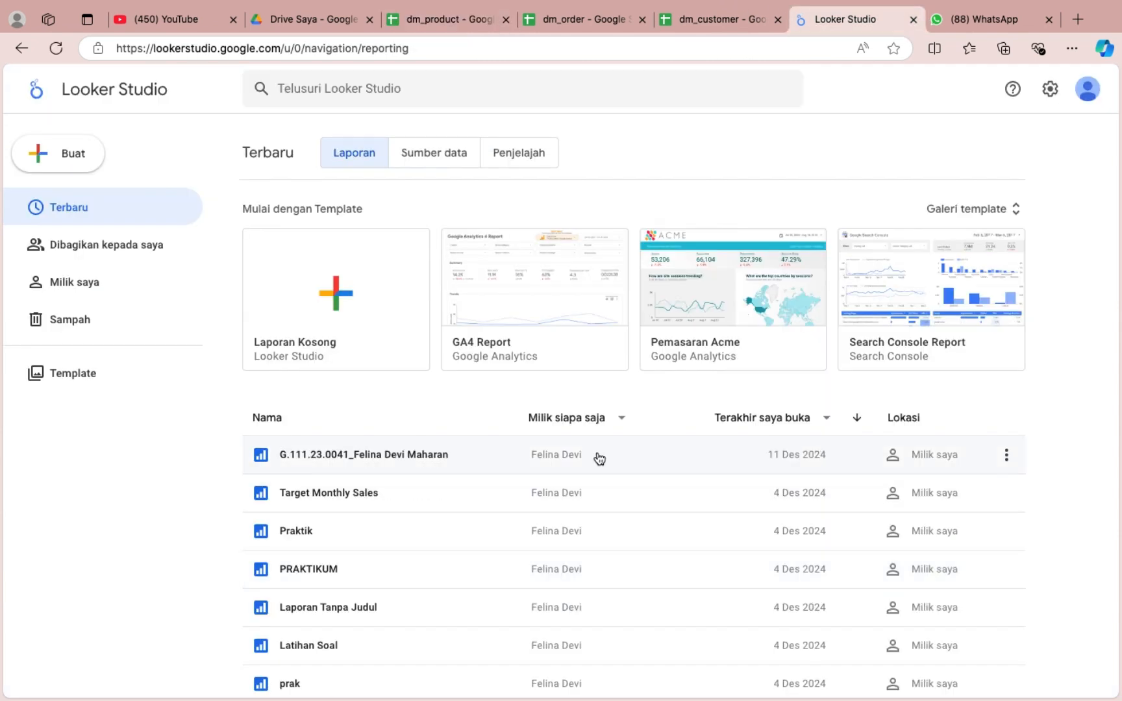
{"action": "left_click", "coordinate": [359, 278]}
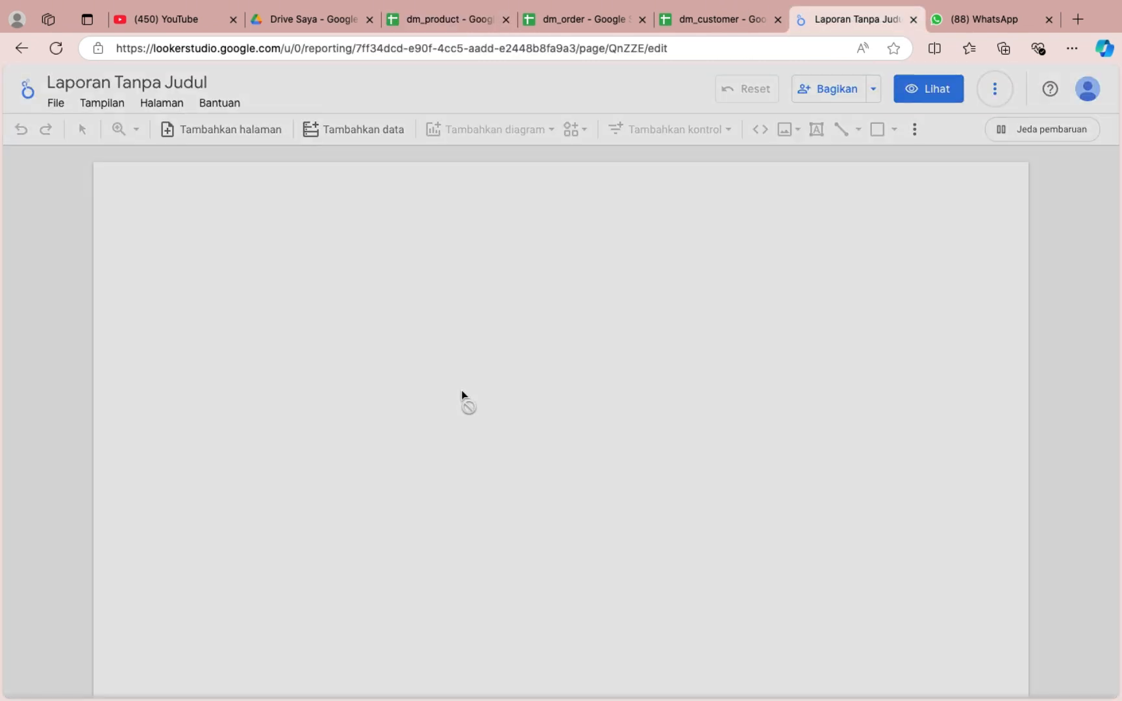
{"action": "left_click", "coordinate": [188, 575]}
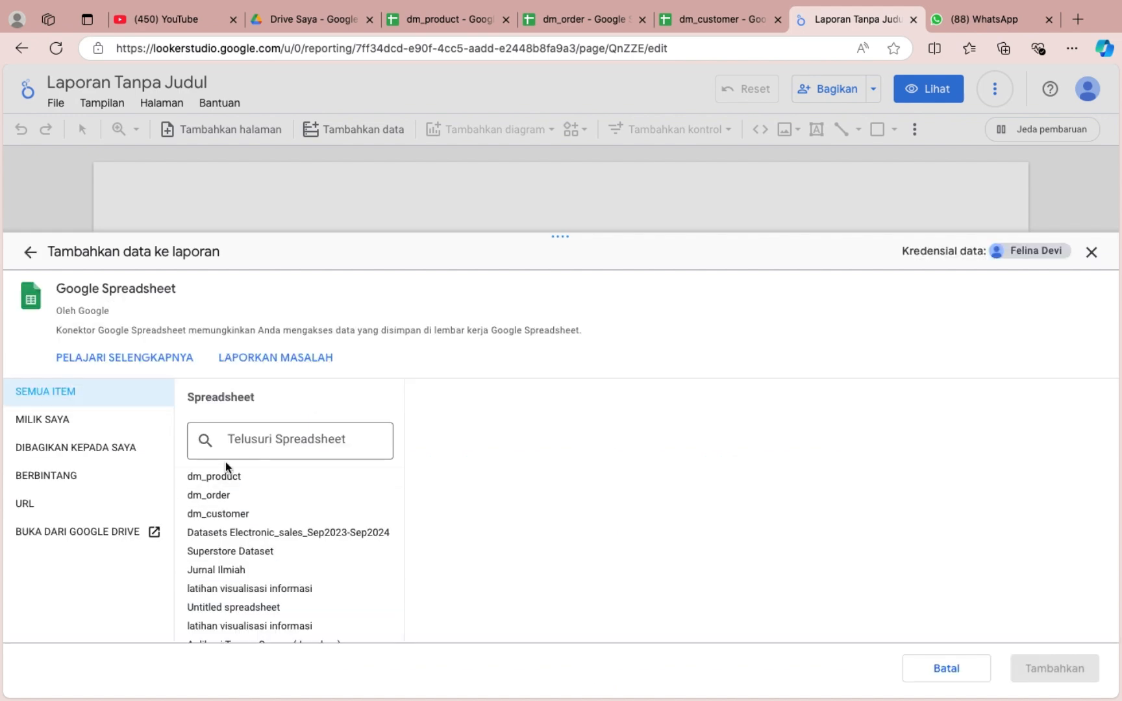
{"action": "left_click", "coordinate": [227, 514]}
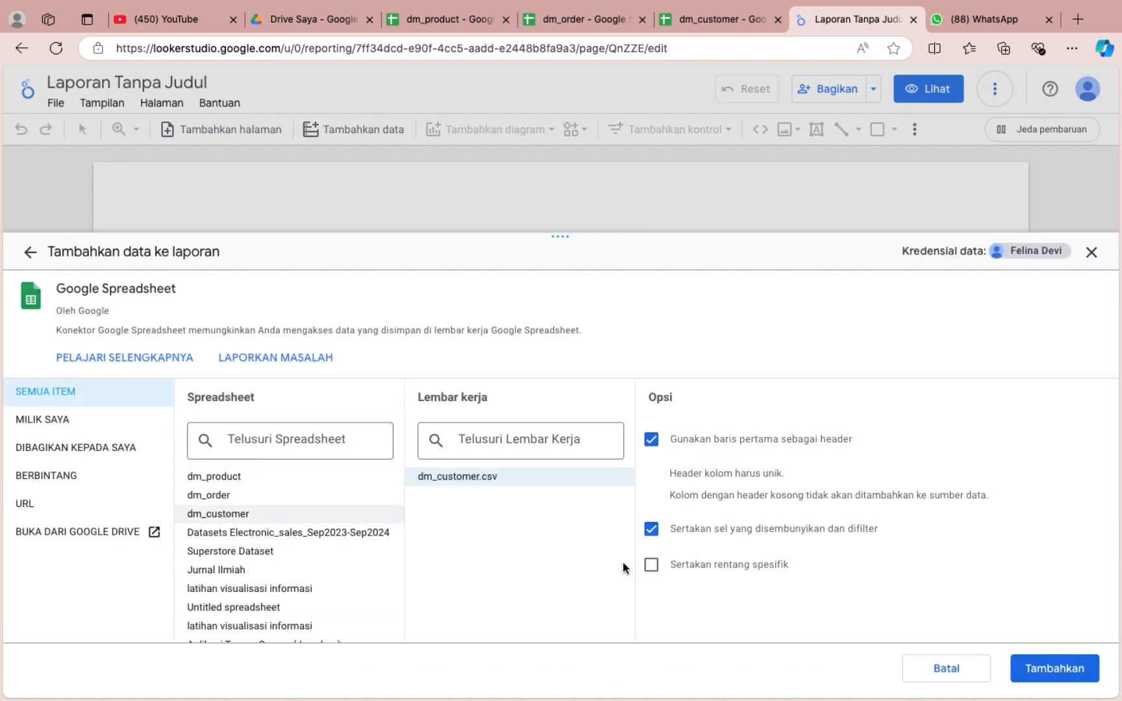
{"action": "left_click", "coordinate": [1046, 668]}
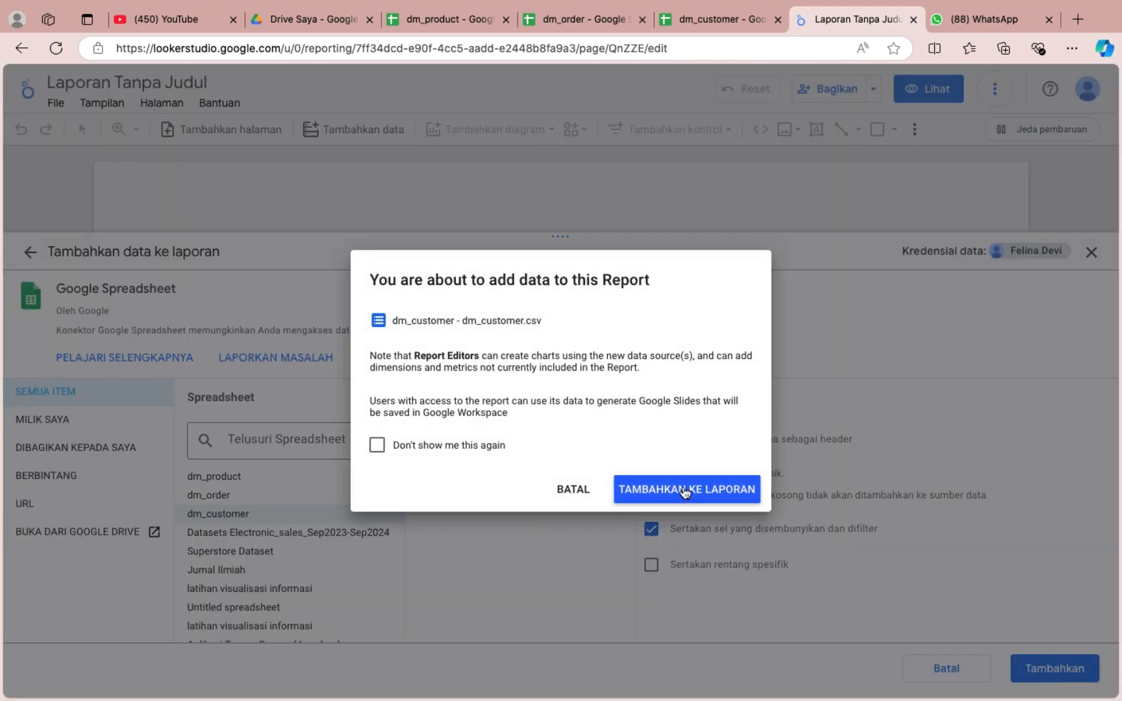
{"action": "left_click", "coordinate": [685, 491]}
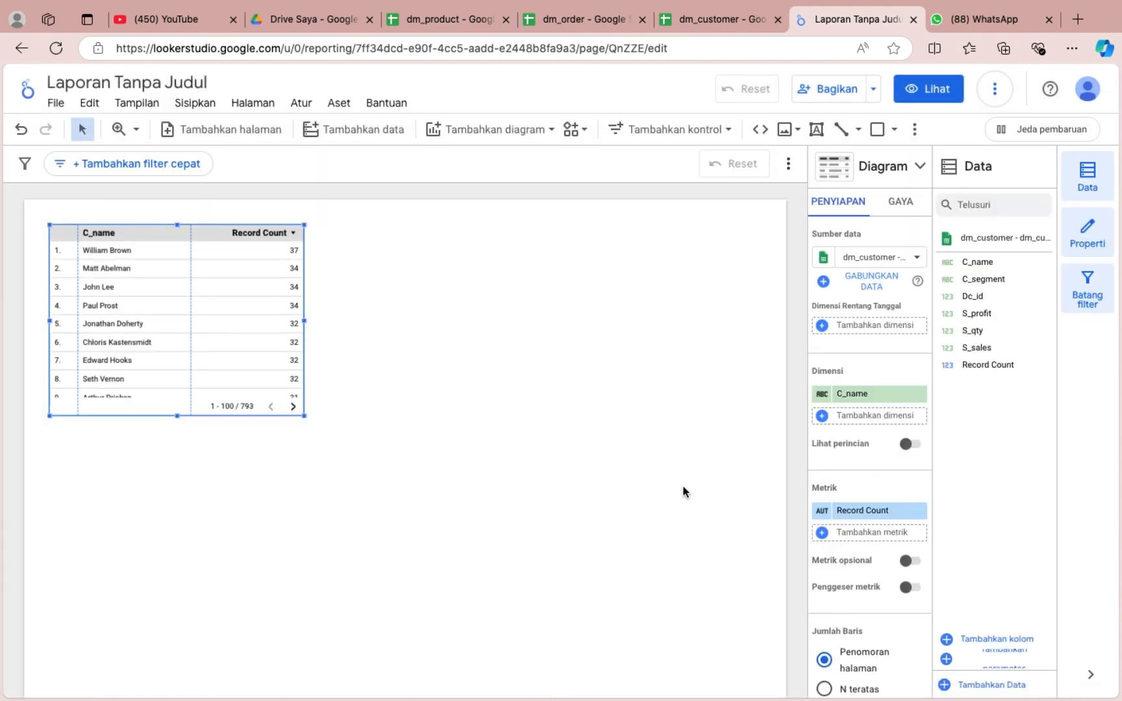
Add a second page to the report and connect the dm_order.csv worksheet from Google Sheets as its selected chart data source.
{"action": "left_click", "coordinate": [257, 97]}
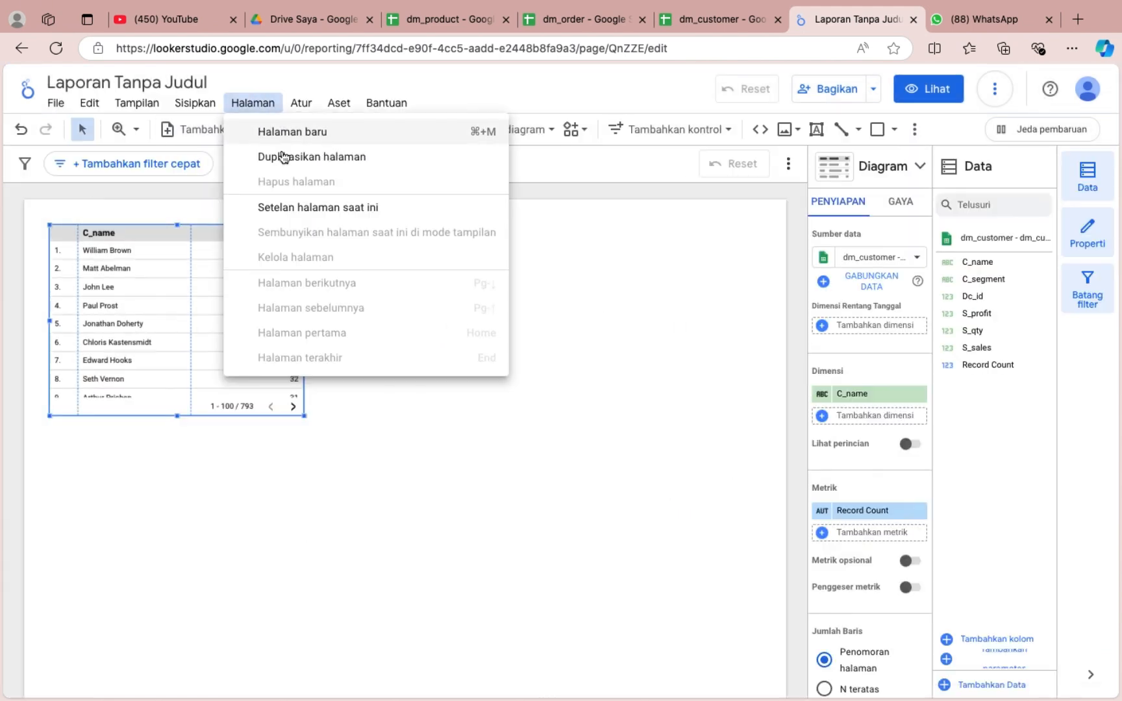
{"action": "left_click", "coordinate": [279, 135]}
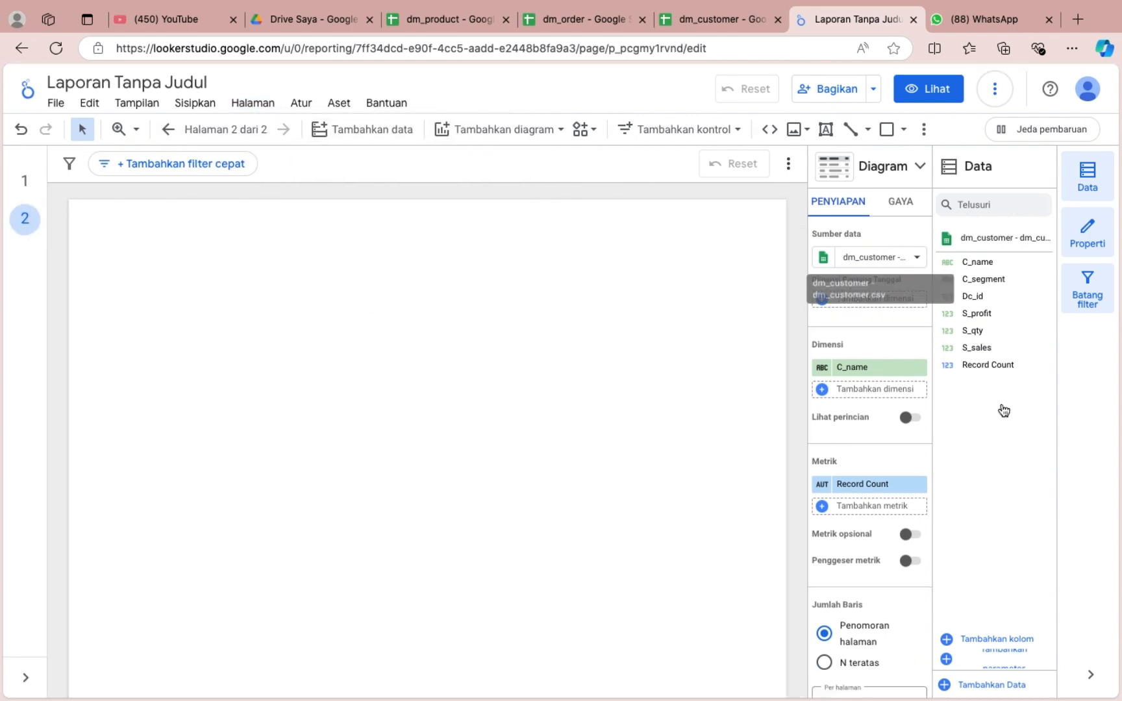
{"action": "left_click", "coordinate": [1003, 687]}
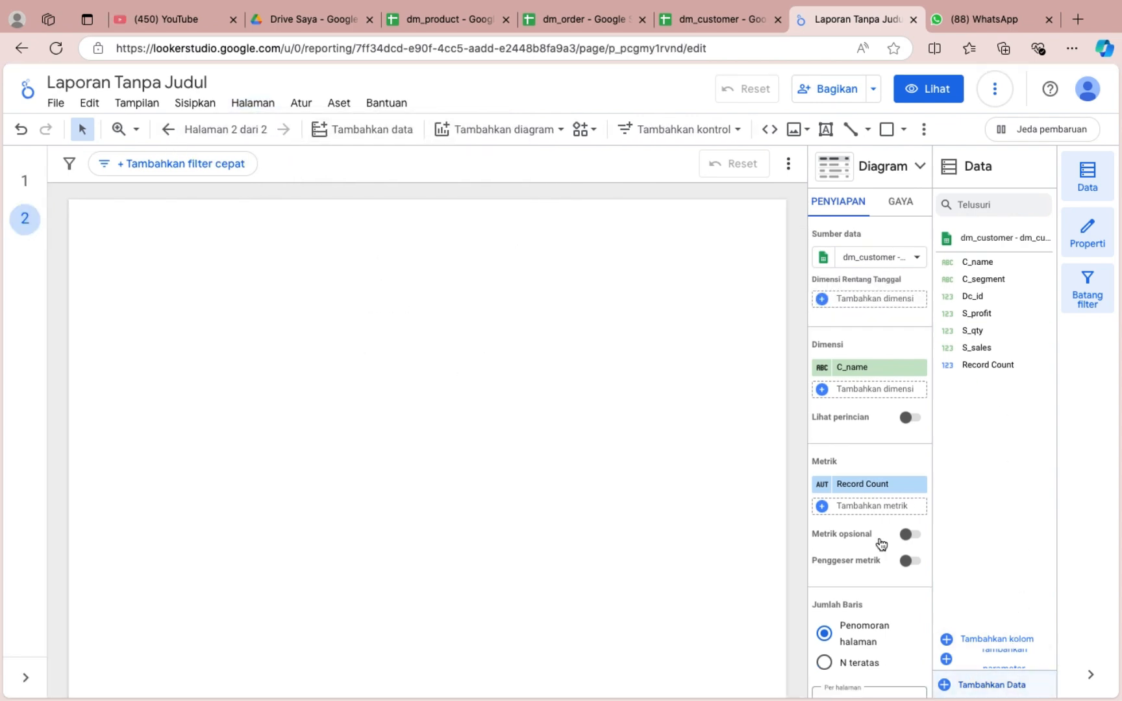
{"action": "left_click", "coordinate": [256, 575]}
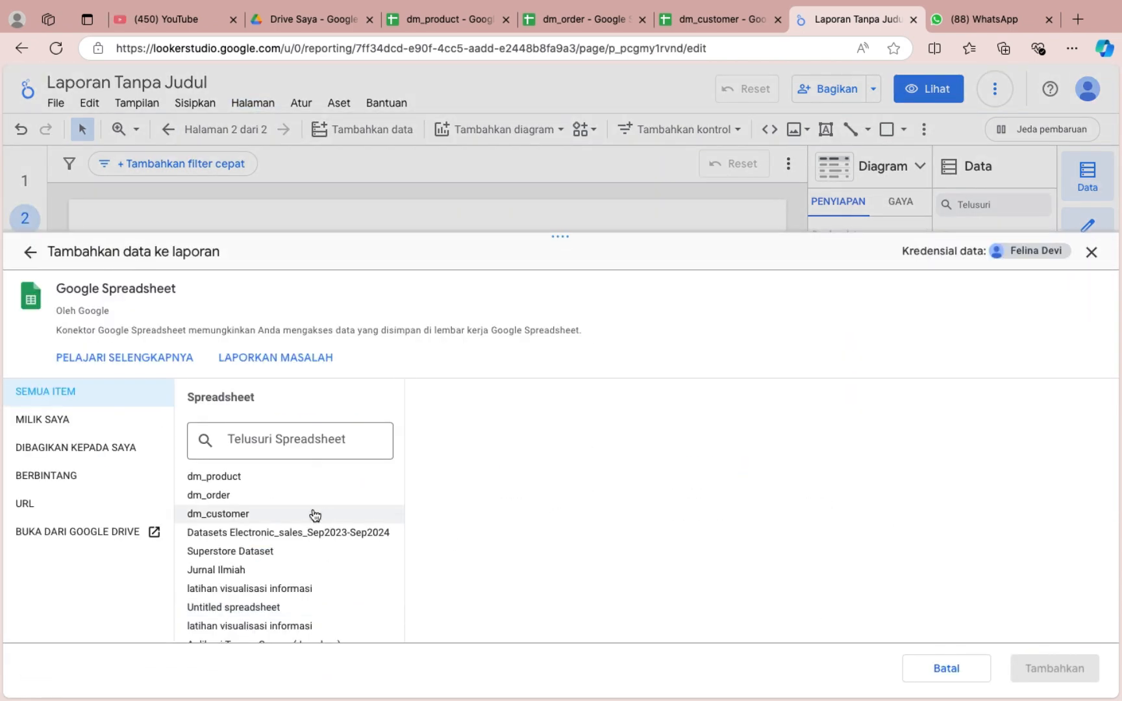
{"action": "left_click", "coordinate": [225, 495]}
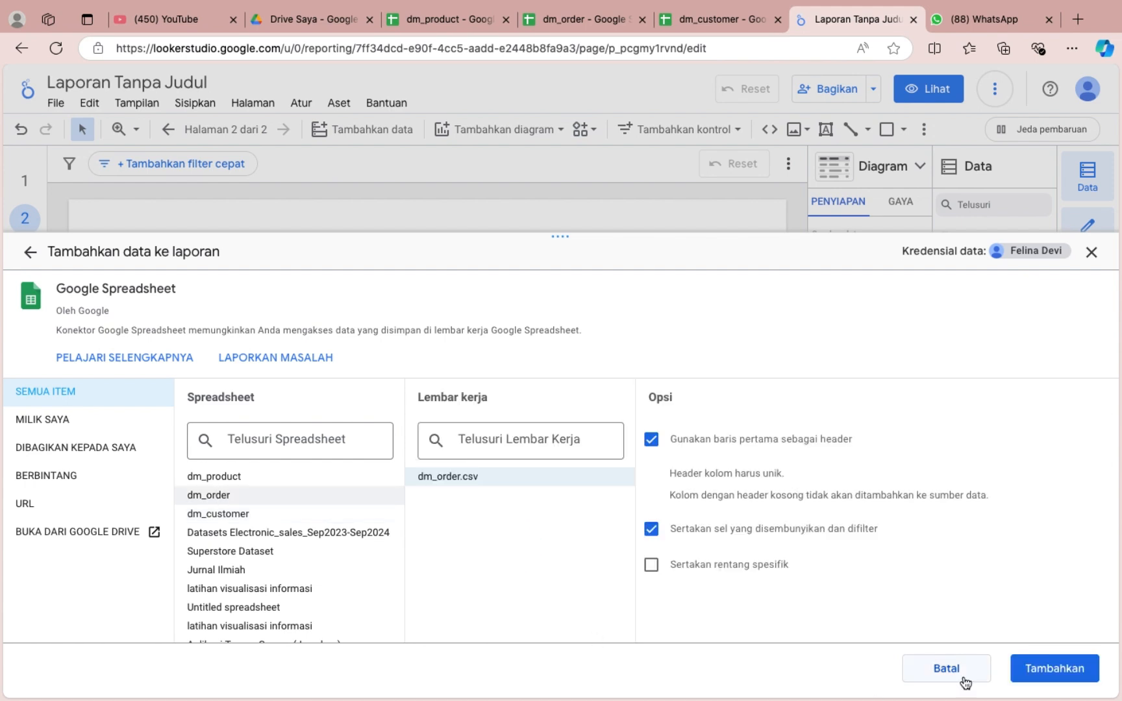
{"action": "left_click", "coordinate": [1038, 669]}
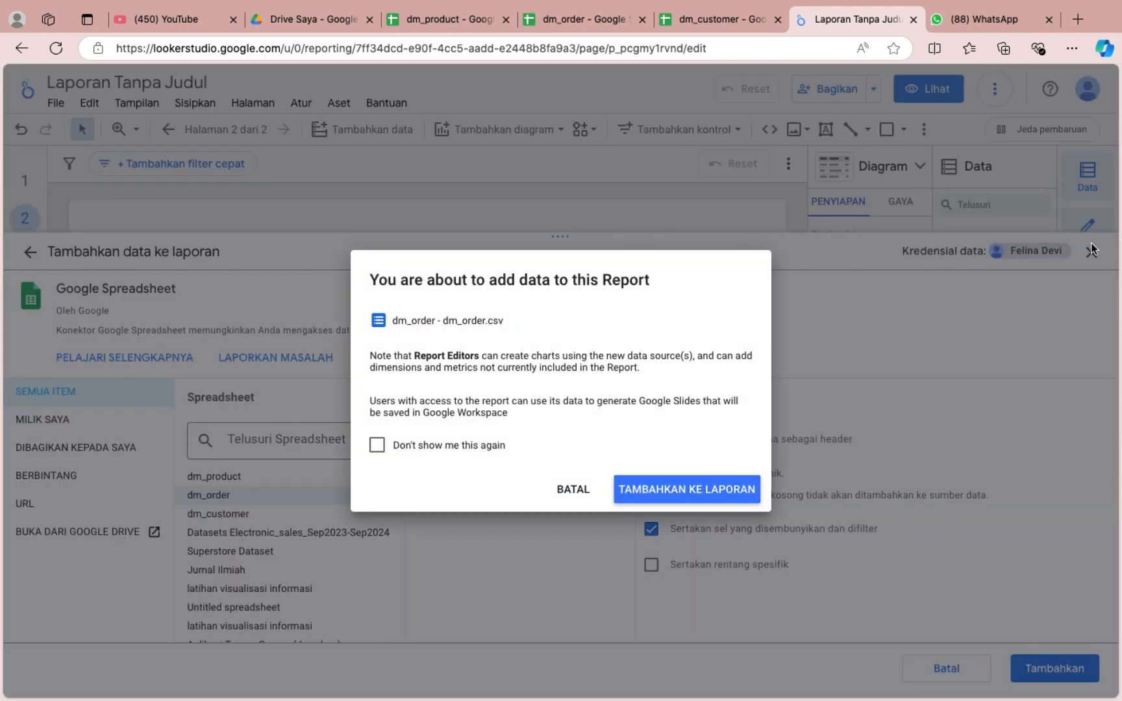
{"action": "left_click", "coordinate": [679, 487]}
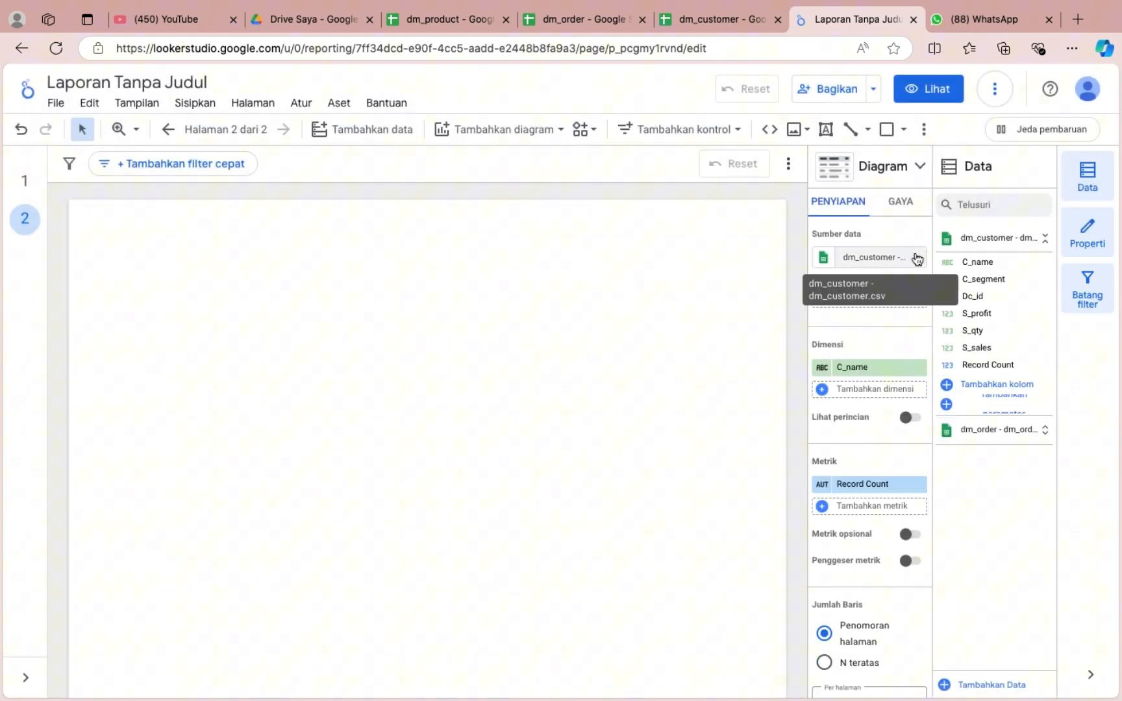
{"action": "left_click", "coordinate": [915, 258]}
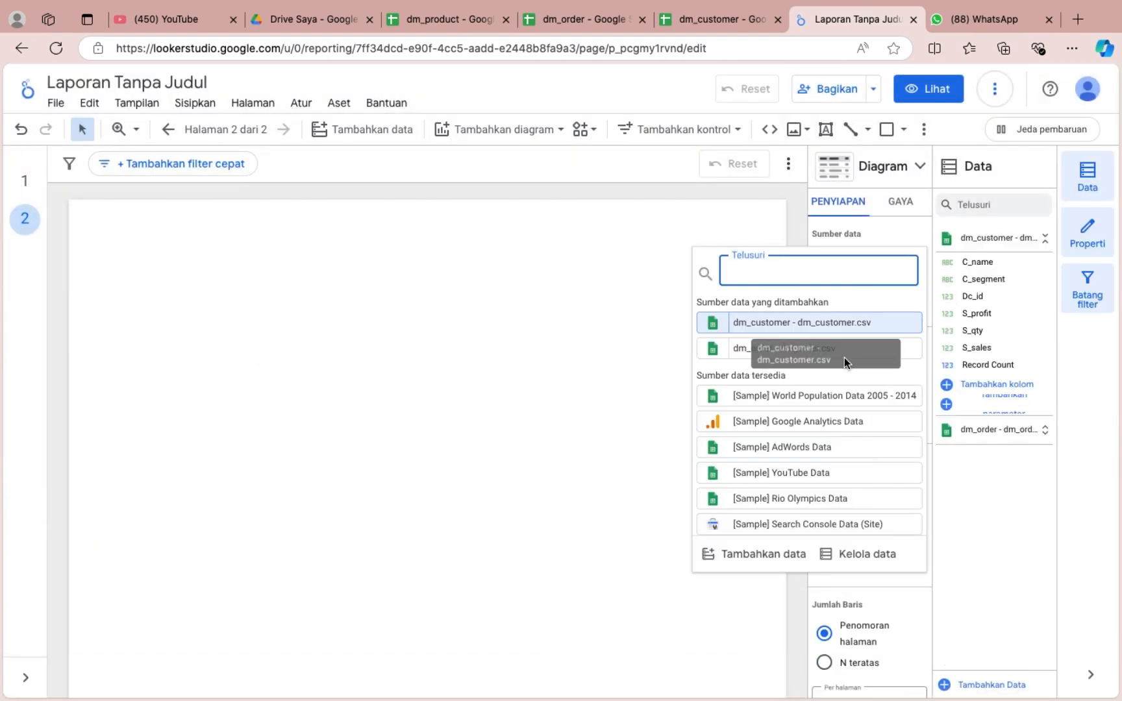
{"action": "left_click", "coordinate": [729, 348]}
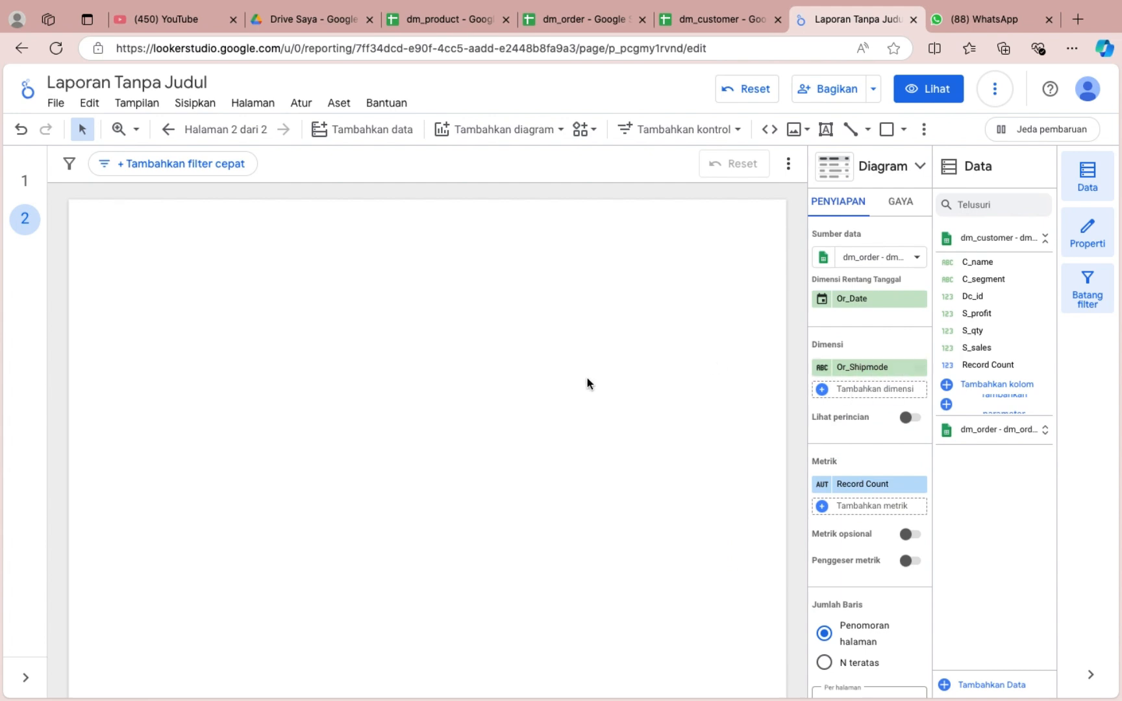
Add a third page to the report and add the dm_product.csv worksheet through the Google Spreadsheet connector.
{"action": "left_click", "coordinate": [248, 103]}
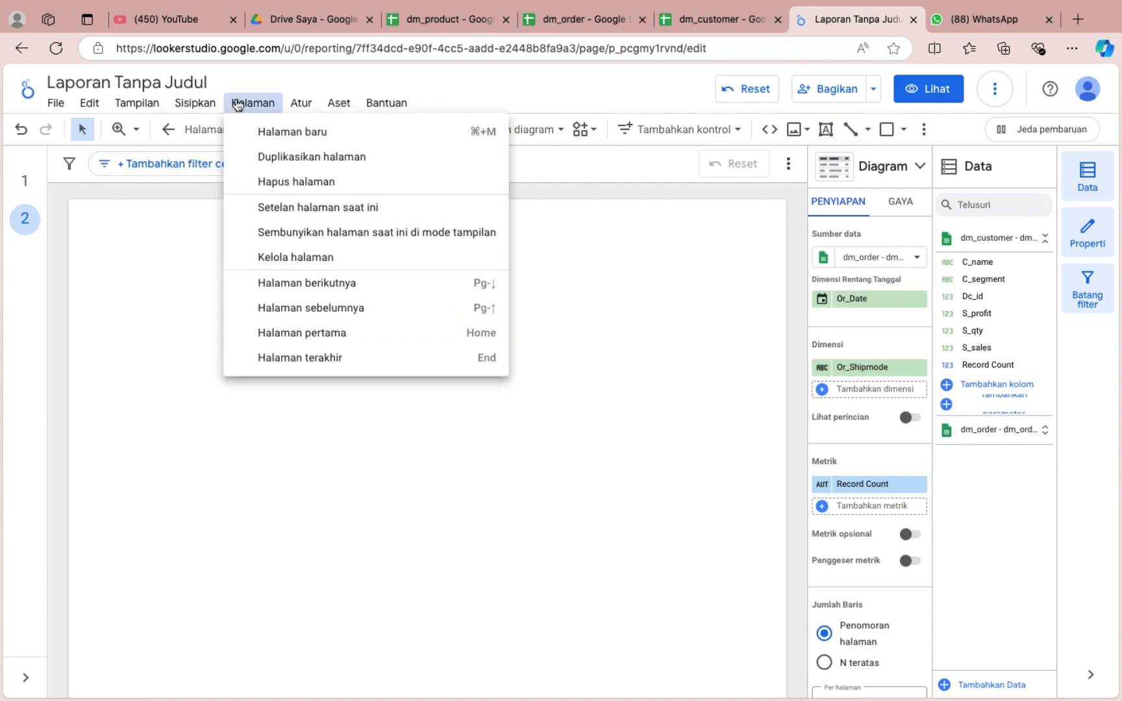
{"action": "left_click", "coordinate": [268, 138]}
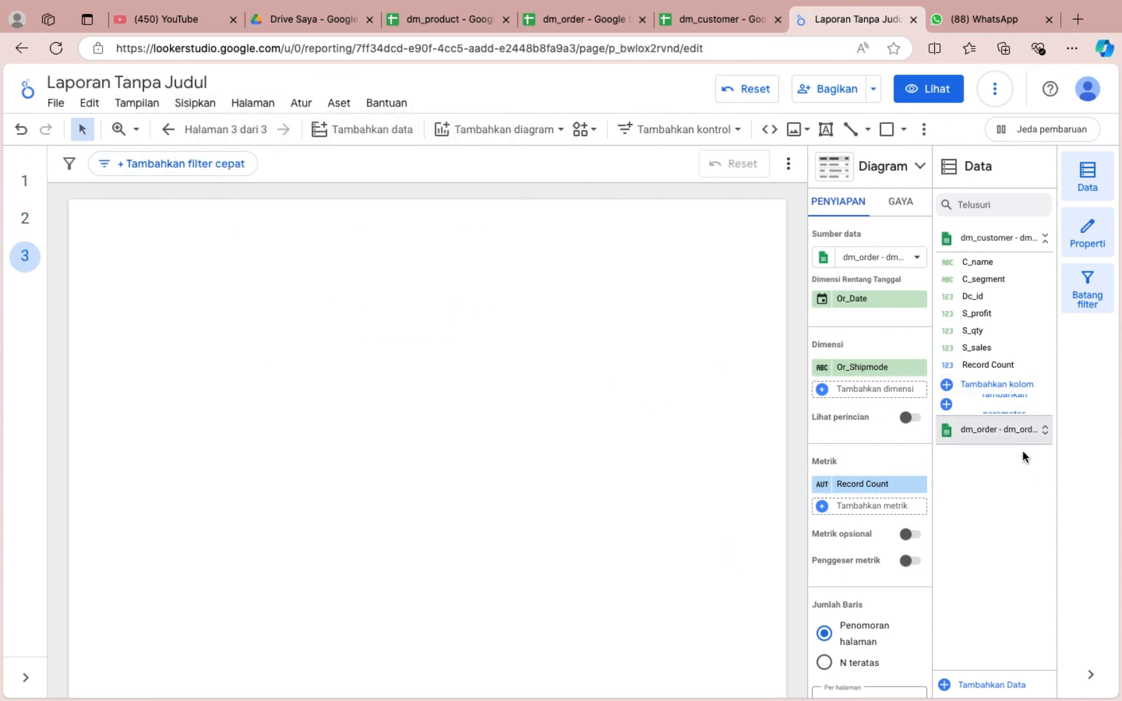
{"action": "left_click", "coordinate": [991, 685]}
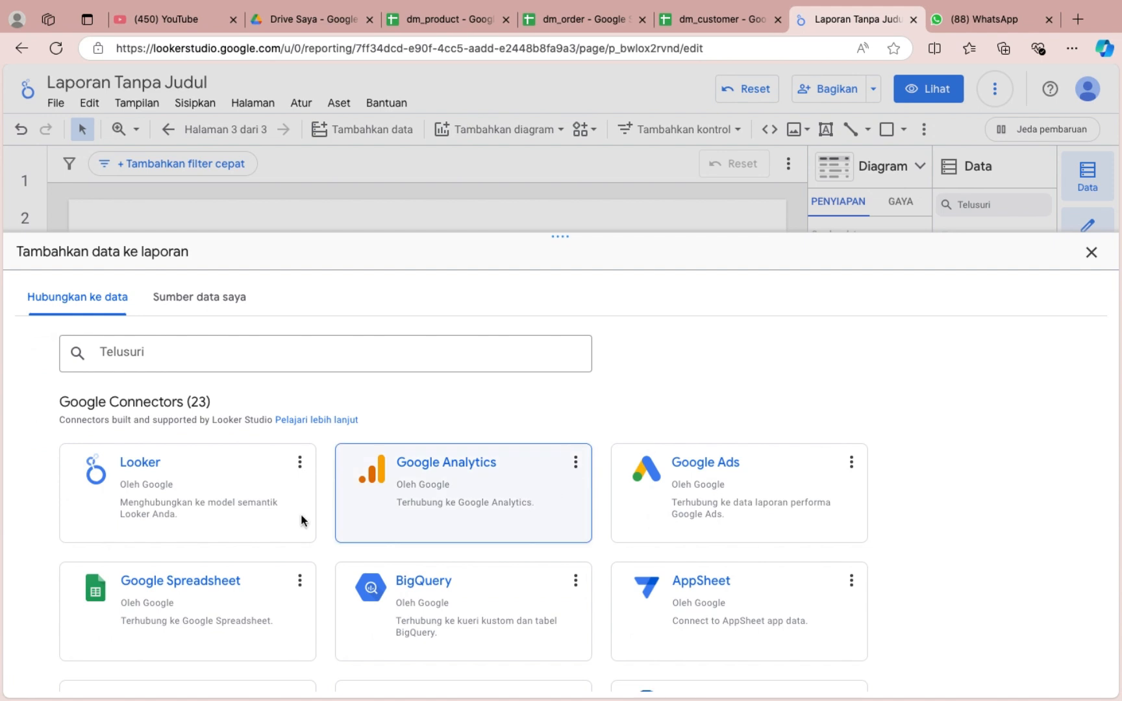
{"action": "left_click", "coordinate": [183, 604]}
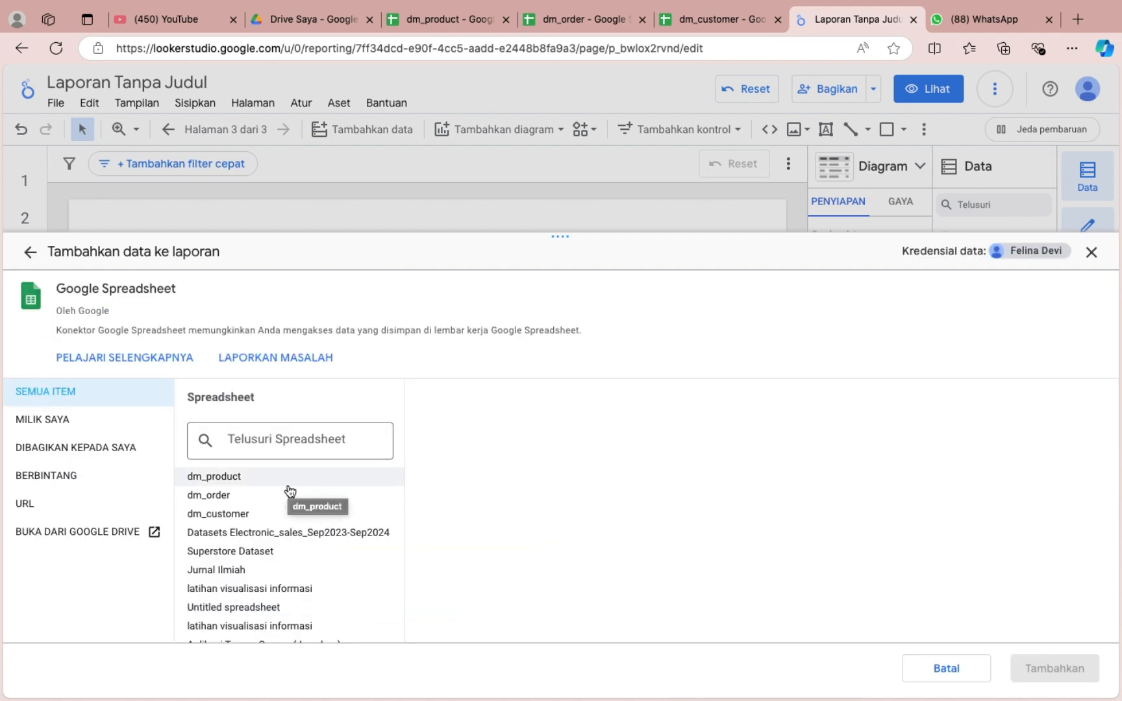
{"action": "left_click", "coordinate": [299, 486]}
{"action": "left_click", "coordinate": [1075, 679]}
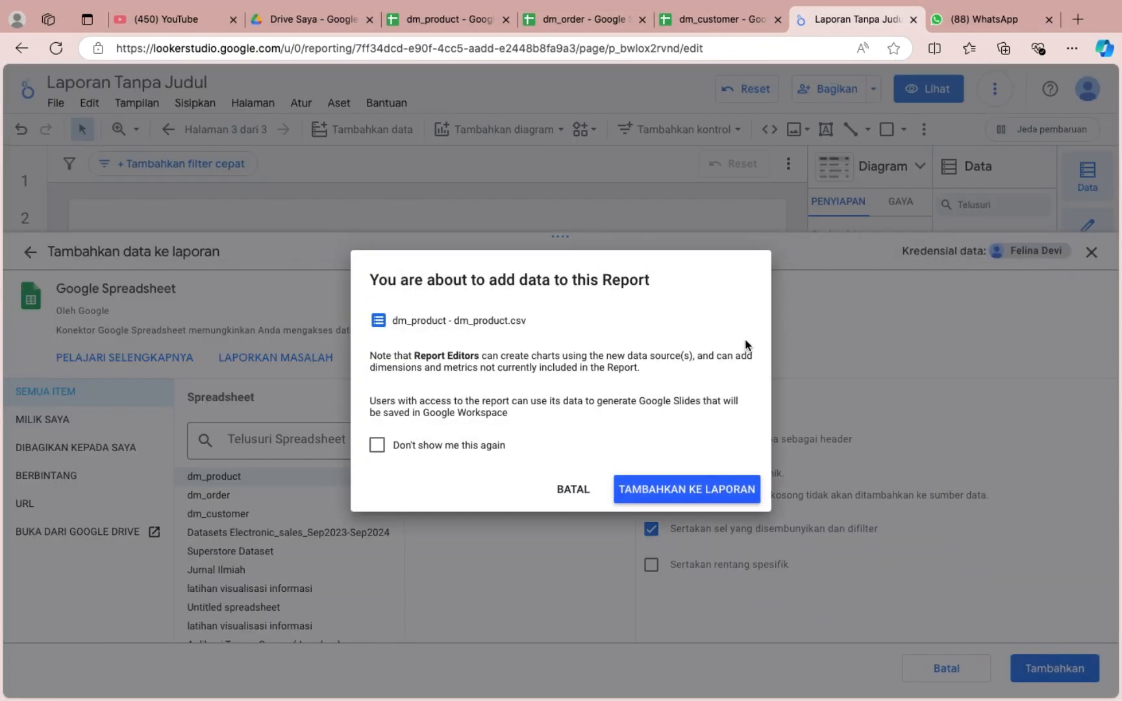
{"action": "left_click", "coordinate": [687, 485]}
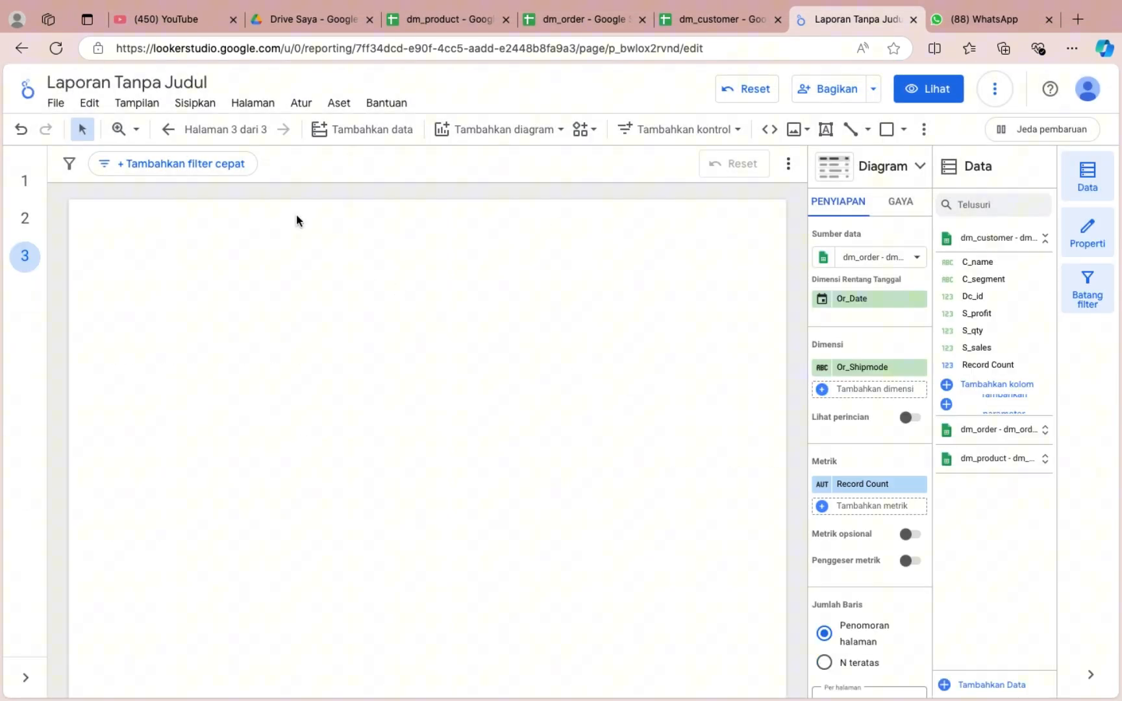
On page 1, convert the Or_Shipmode table into a line chart.
{"action": "left_click", "coordinate": [24, 182]}
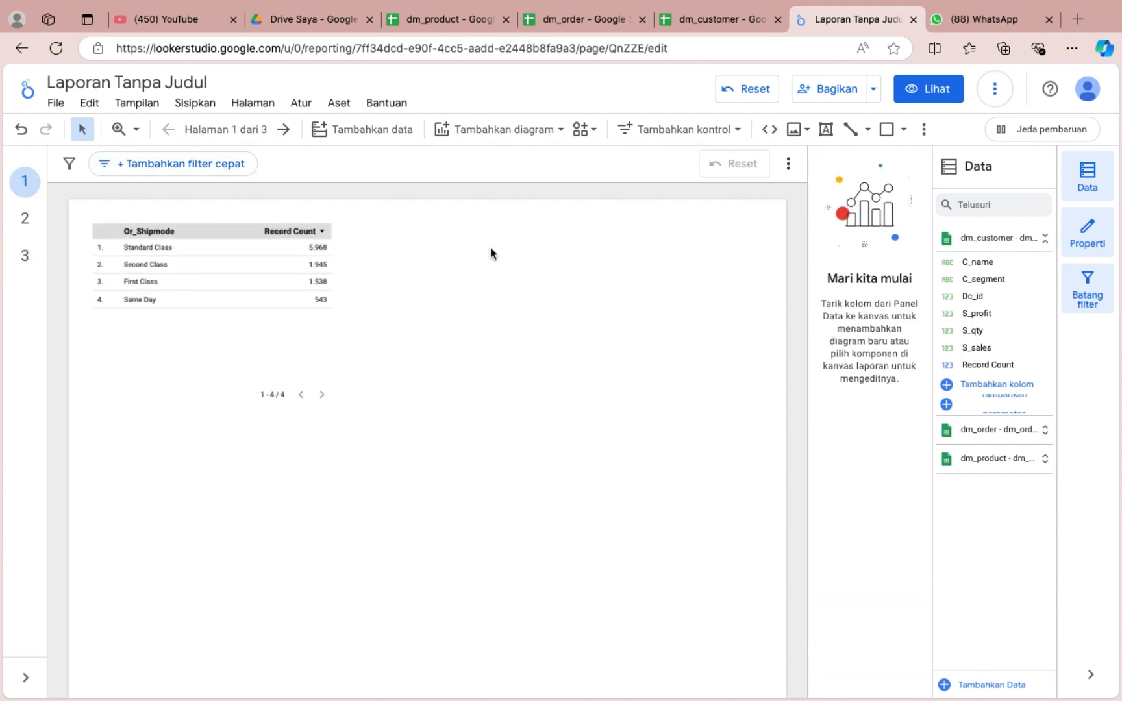
{"action": "left_click", "coordinate": [270, 266]}
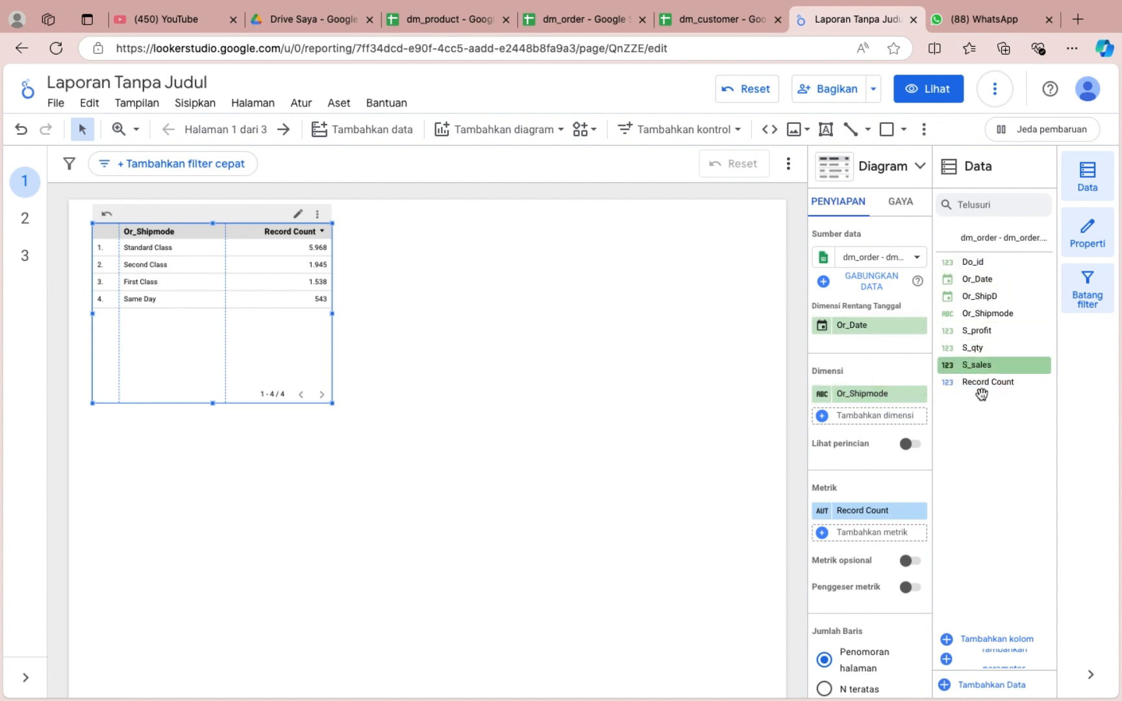
{"action": "left_click", "coordinate": [887, 179]}
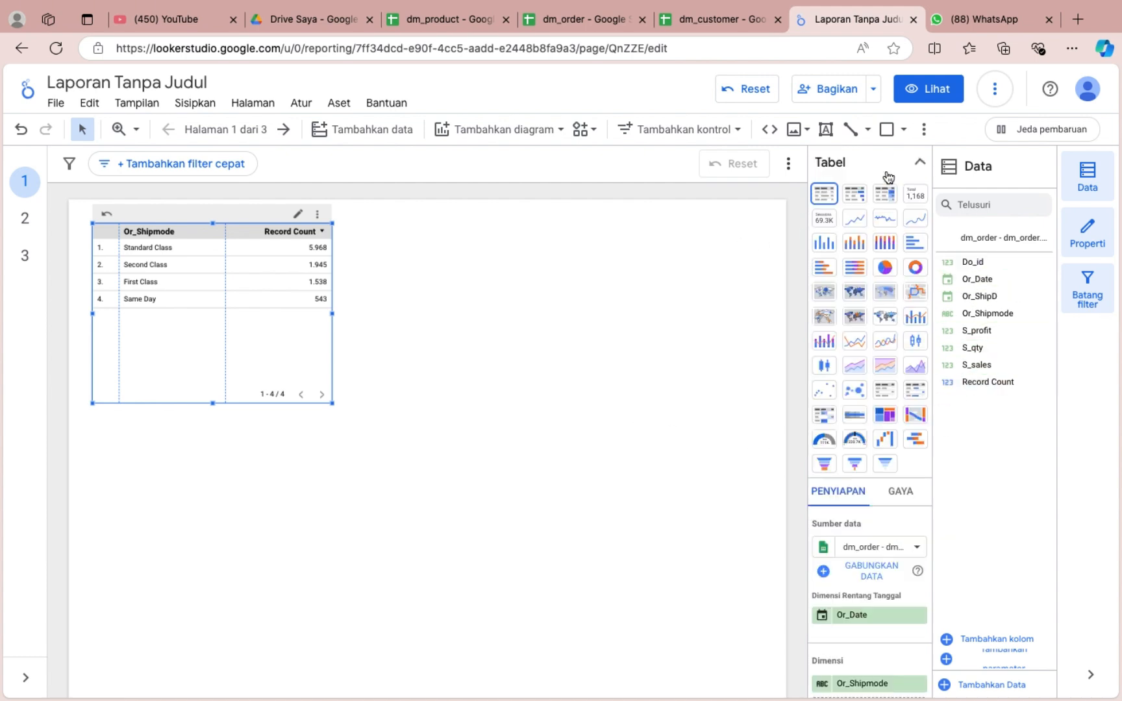
{"action": "left_click", "coordinate": [855, 349]}
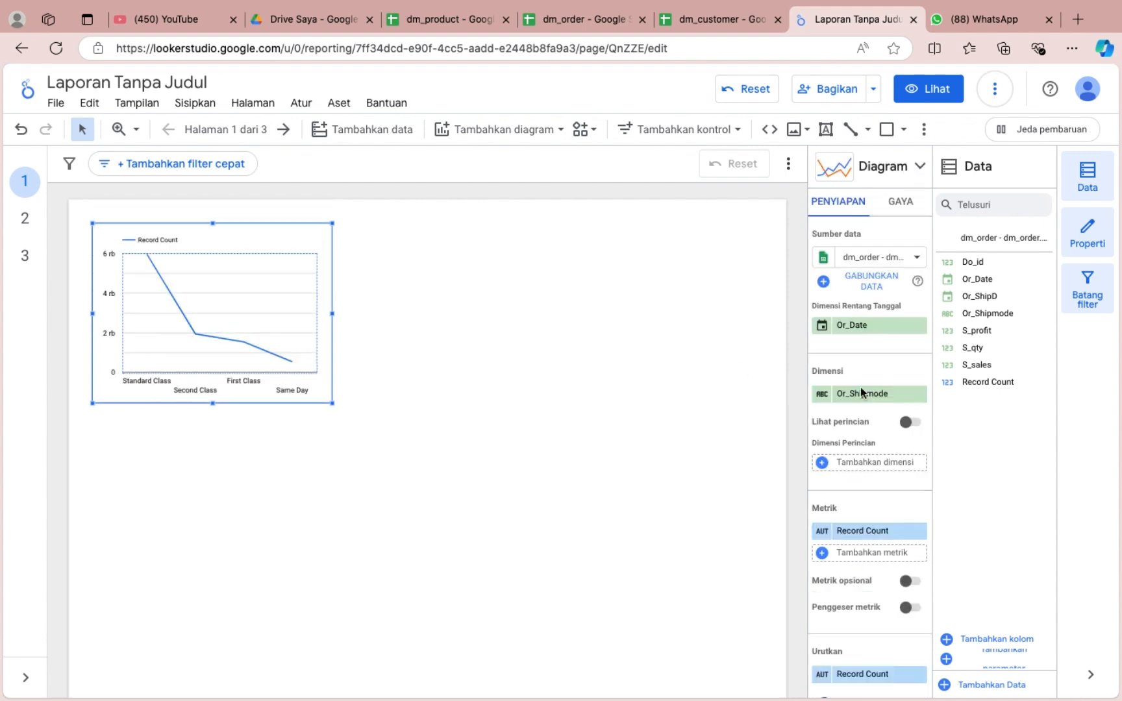
Set the line chart's dimension to Or_Date and its metric to S_profit.
{"action": "scroll", "coordinate": [879, 442], "scroll_direction": "down", "scroll_amount": 2}
{"action": "left_click", "coordinate": [859, 319]}
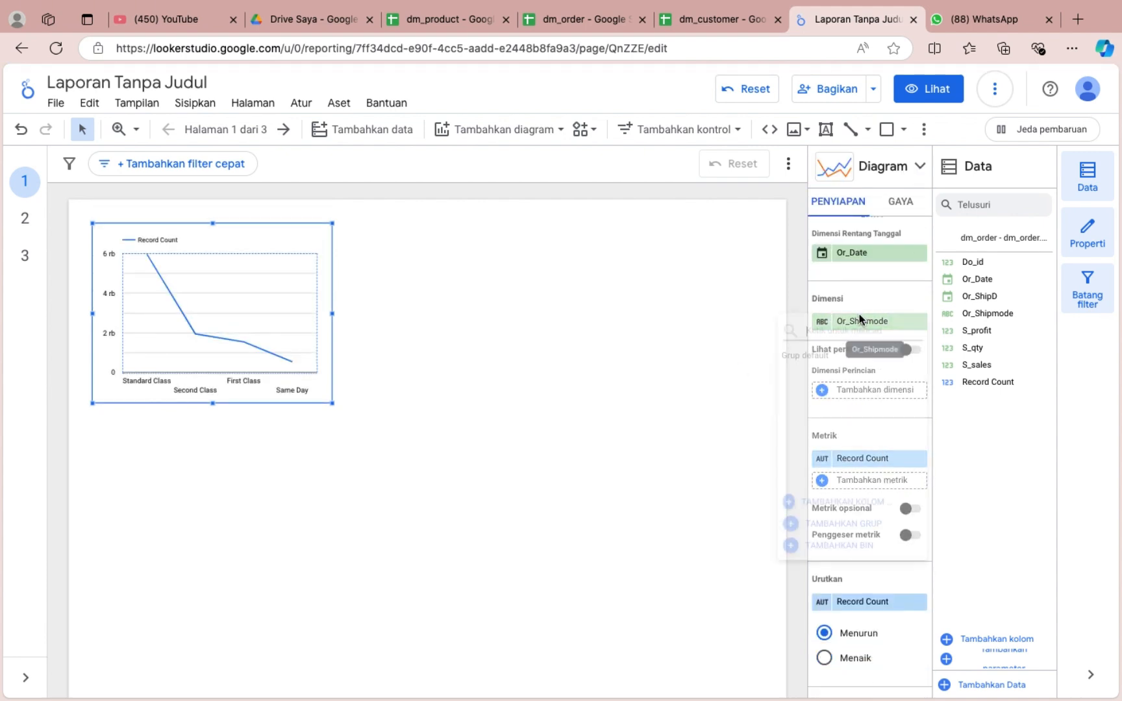
{"action": "left_click", "coordinate": [825, 400]}
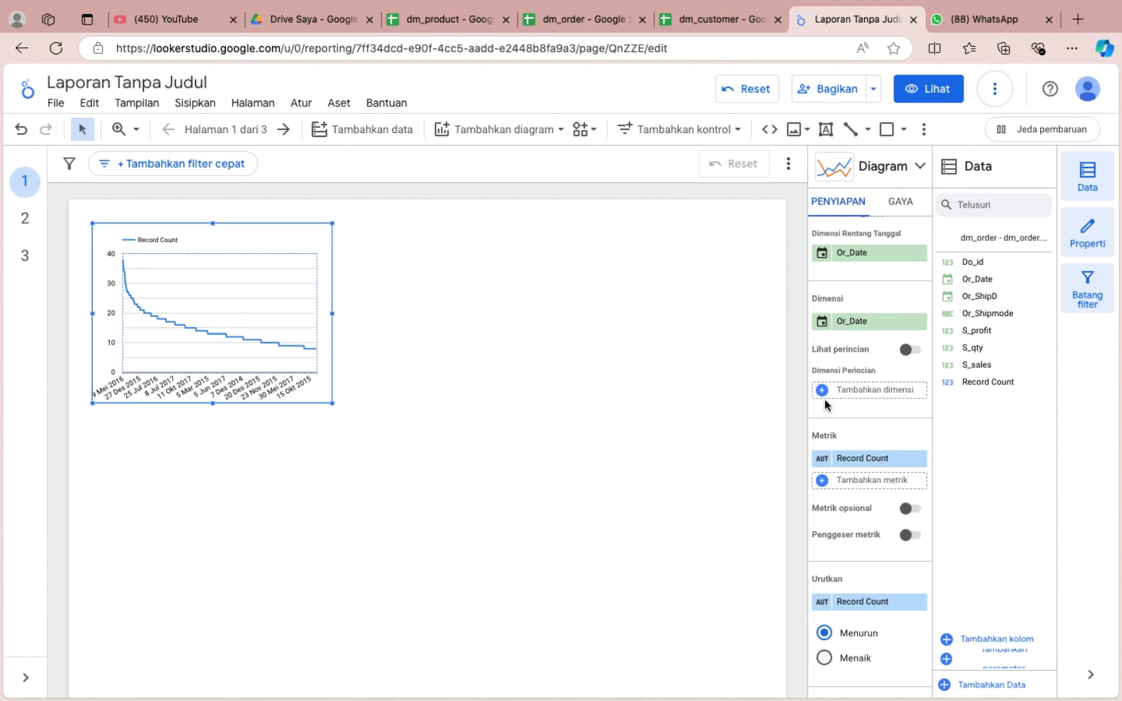
{"action": "scroll", "coordinate": [841, 431], "scroll_direction": "down", "scroll_amount": 3}
{"action": "left_click", "coordinate": [854, 388]}
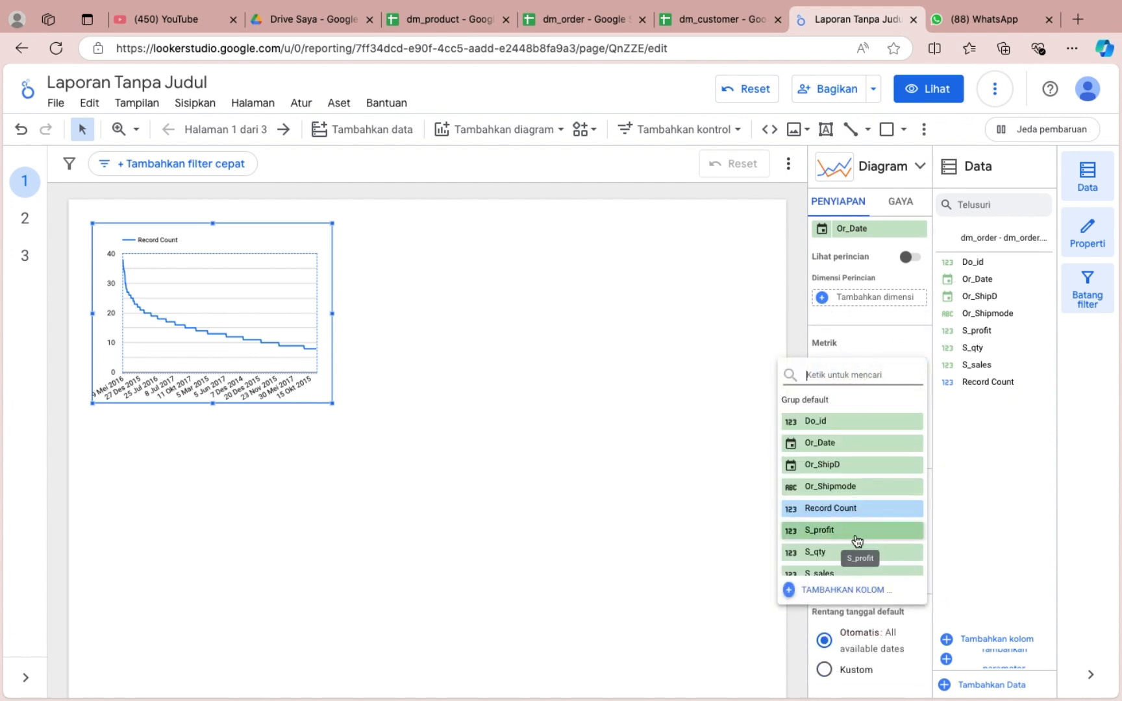
{"action": "left_click", "coordinate": [839, 527]}
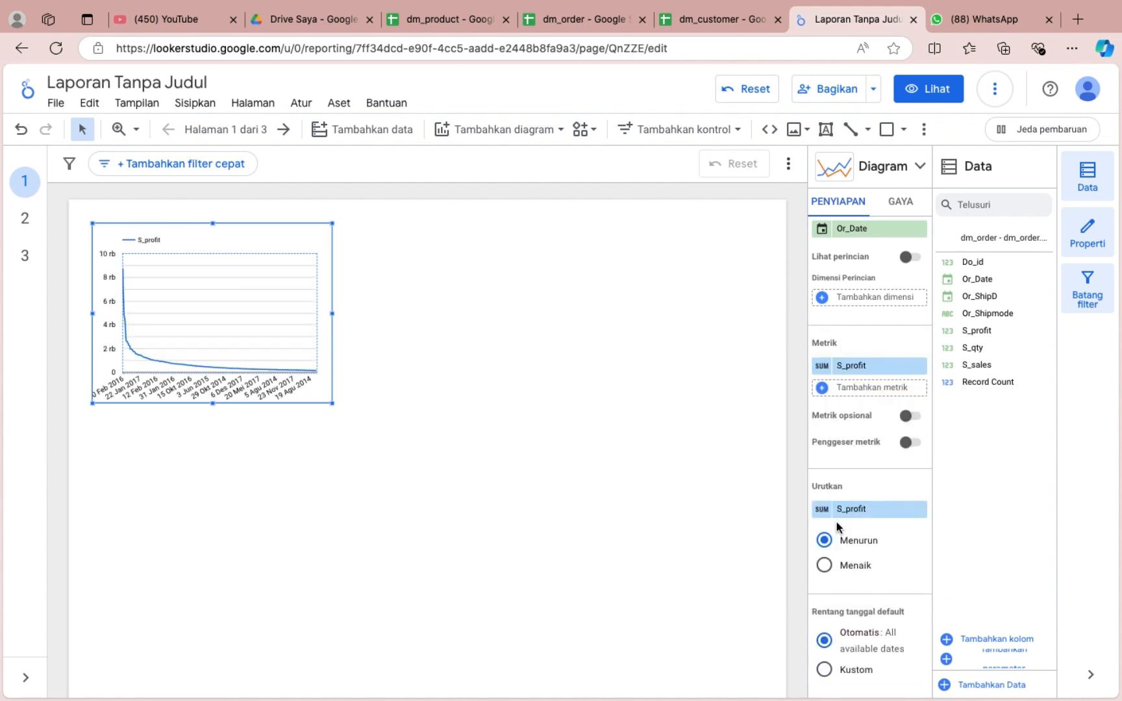
Change the data type of the chart's Or_Date dimension to Tahun Bulan (year and month).
{"action": "scroll", "coordinate": [857, 474], "scroll_direction": "down", "scroll_amount": 8}
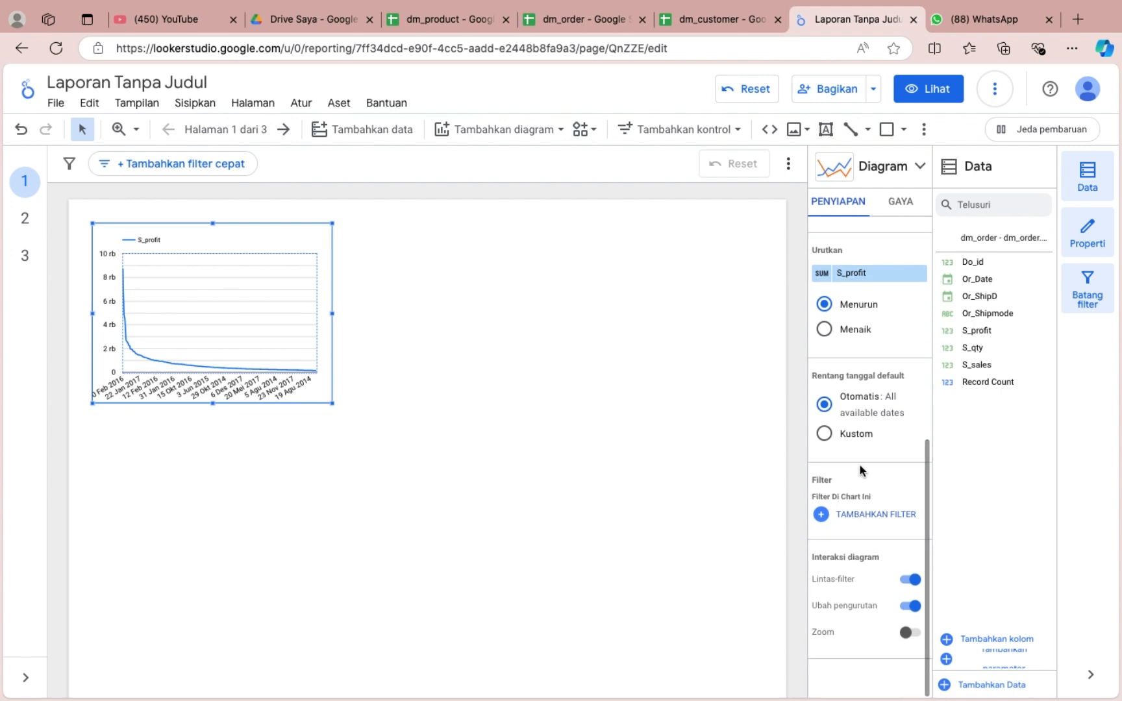
{"action": "scroll", "coordinate": [848, 411], "scroll_direction": "up", "scroll_amount": 10}
{"action": "left_click", "coordinate": [821, 394]}
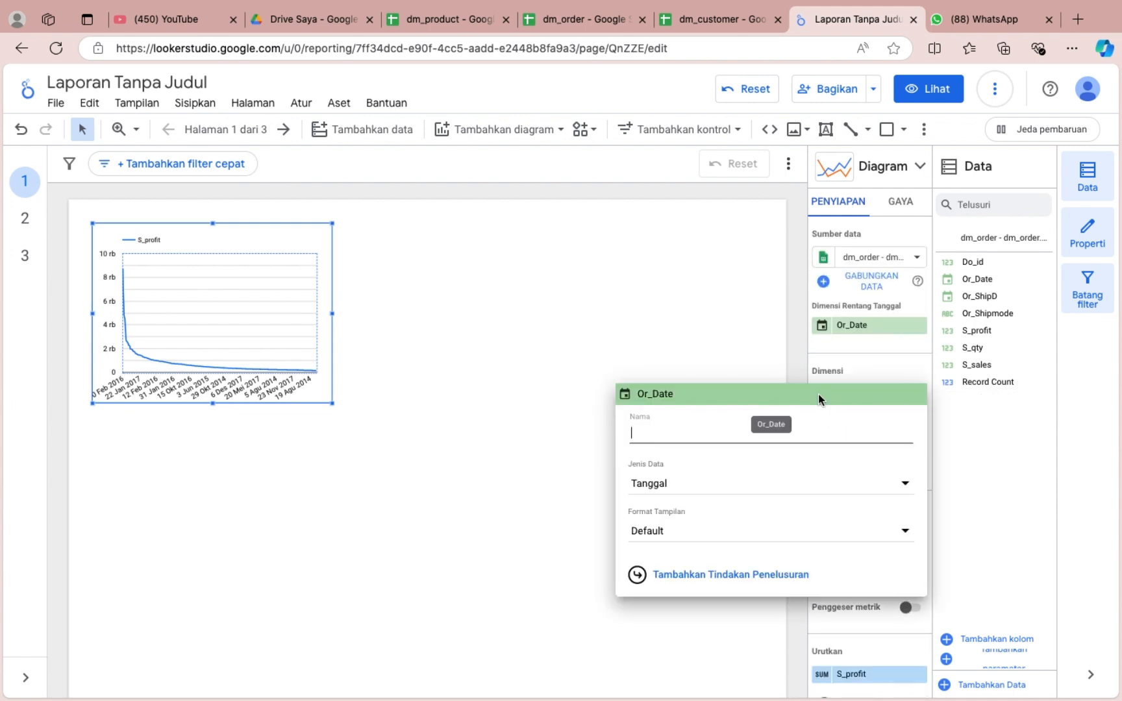
{"action": "left_click", "coordinate": [673, 321]}
{"action": "left_click", "coordinate": [824, 324]}
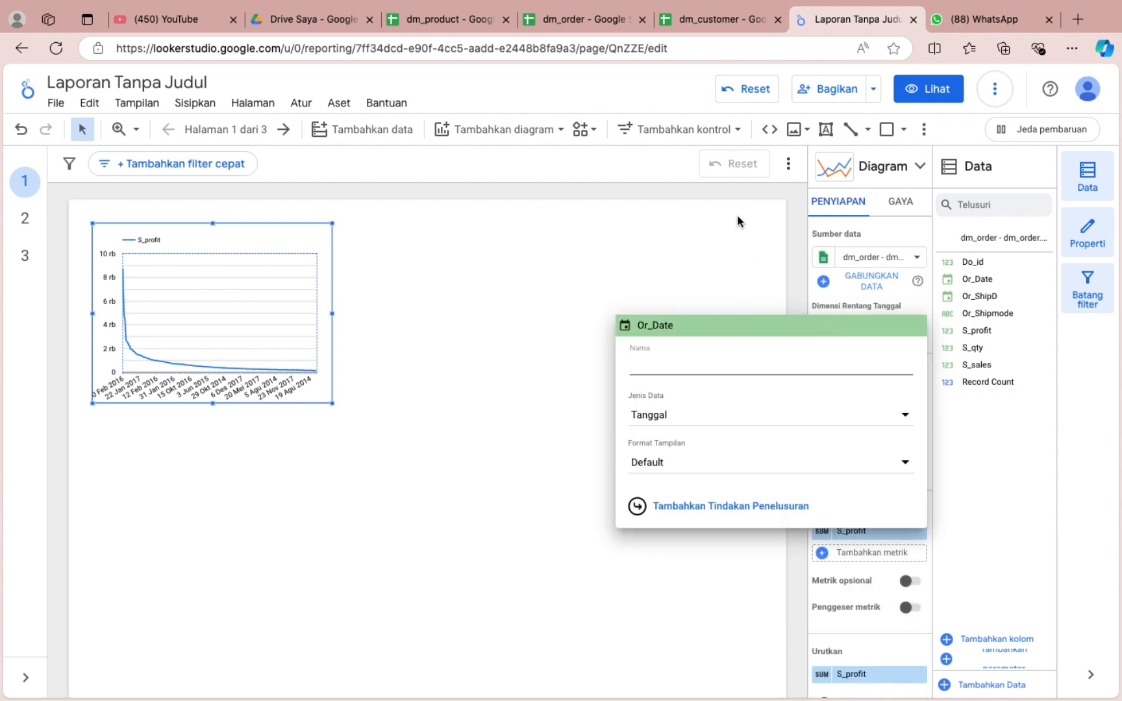
{"action": "left_click", "coordinate": [767, 251]}
{"action": "left_click", "coordinate": [823, 396]}
{"action": "left_click", "coordinate": [784, 492]}
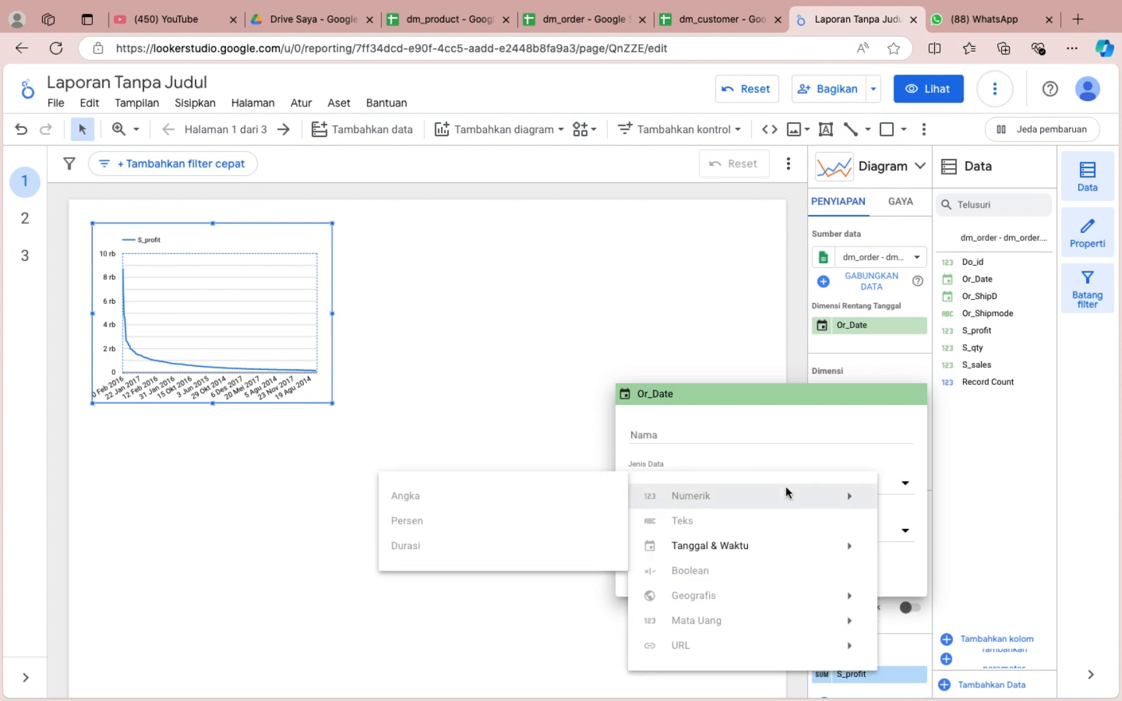
{"action": "mouse_move", "coordinate": [784, 552]}
{"action": "left_click", "coordinate": [504, 574]}
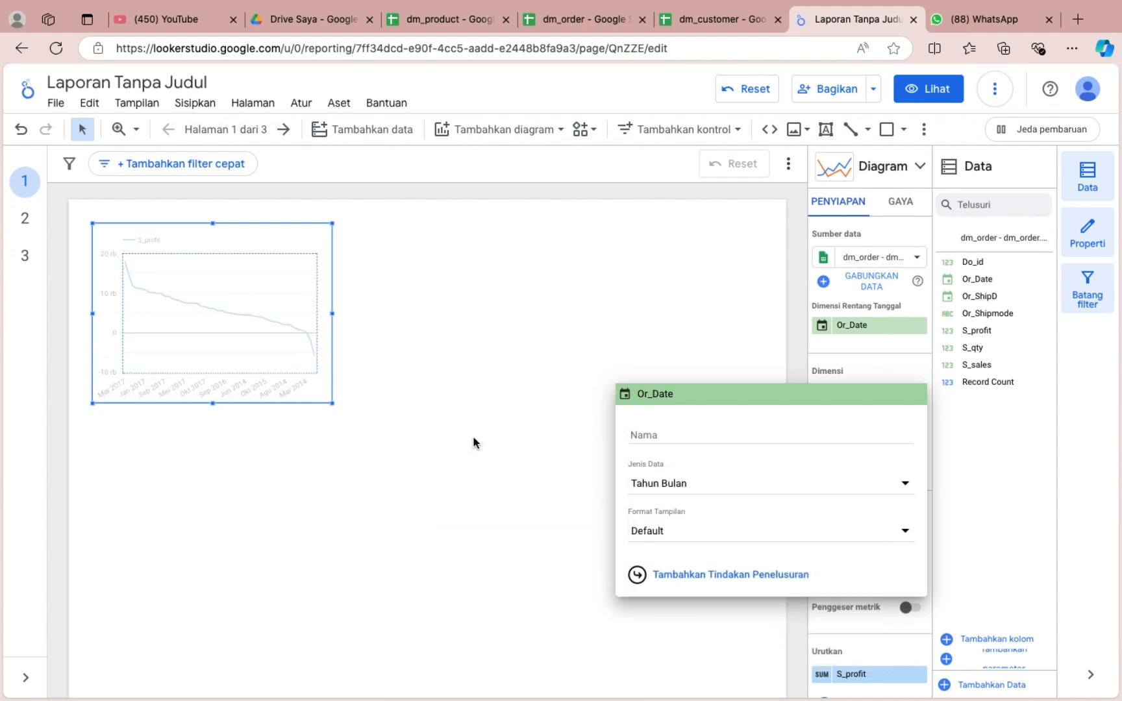
{"action": "left_click", "coordinate": [521, 319]}
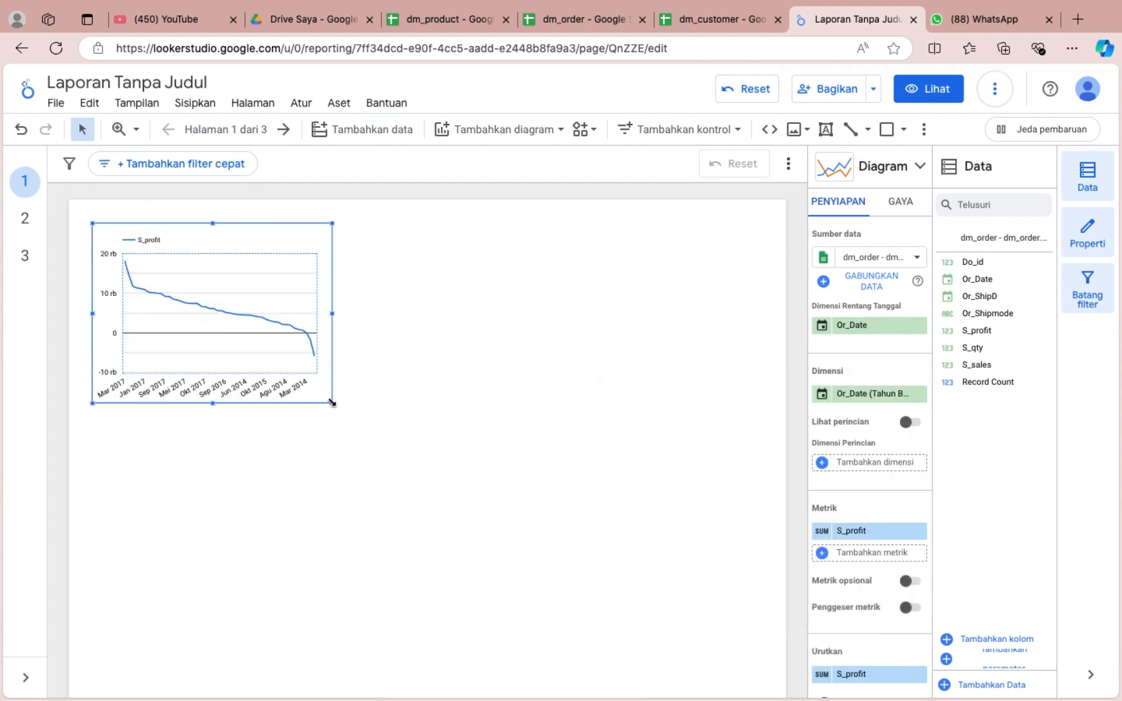
Enlarge the line chart and make S_sales its only metric.
{"action": "left_click_drag", "start_coordinate": [332, 403], "coordinate": [444, 447]}
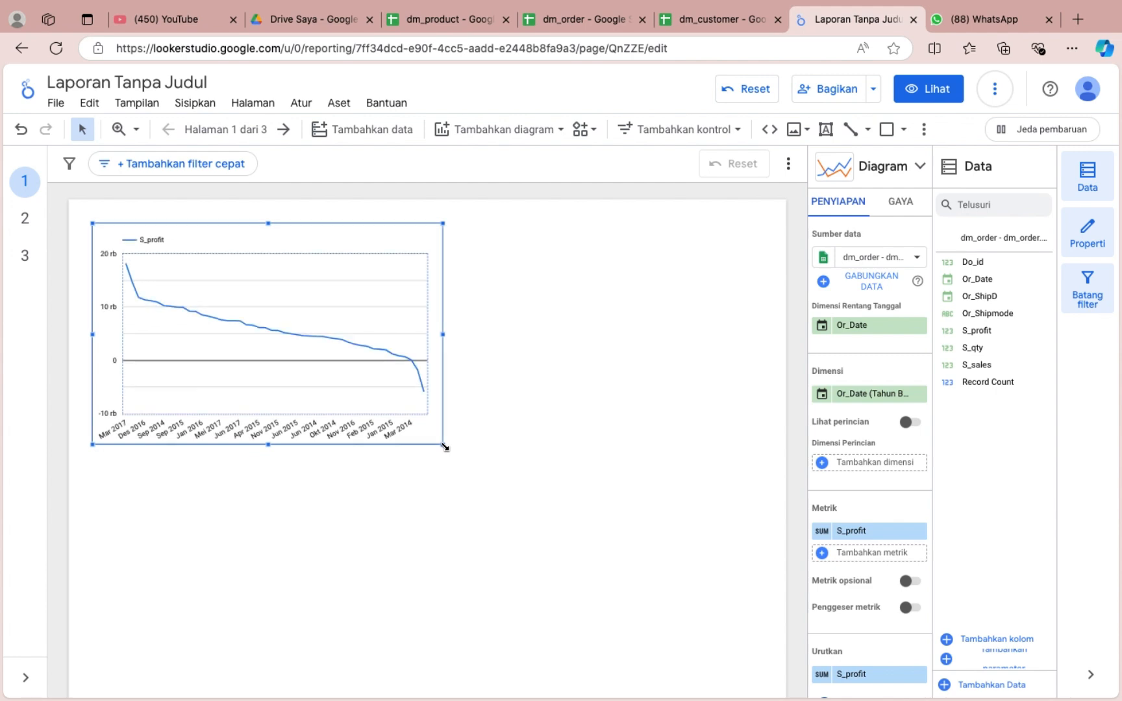
{"action": "scroll", "coordinate": [844, 548], "scroll_direction": "down", "scroll_amount": 2}
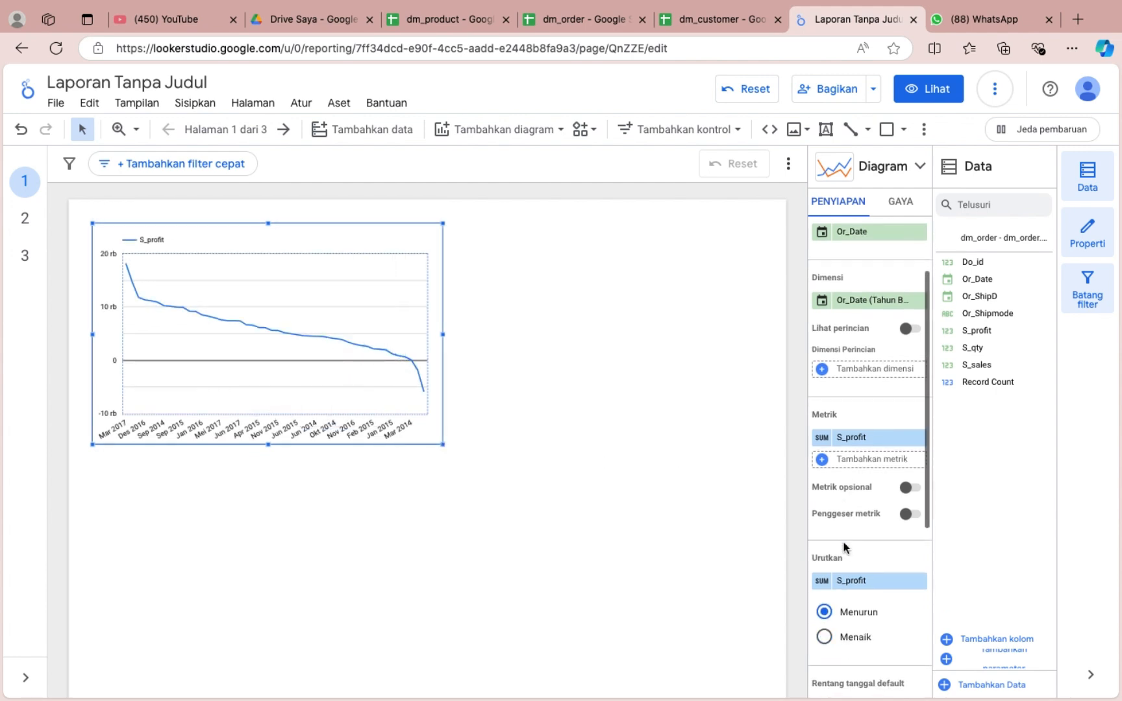
{"action": "left_click", "coordinate": [870, 459]}
{"action": "scroll", "coordinate": [860, 609], "scroll_direction": "down", "scroll_amount": 2}
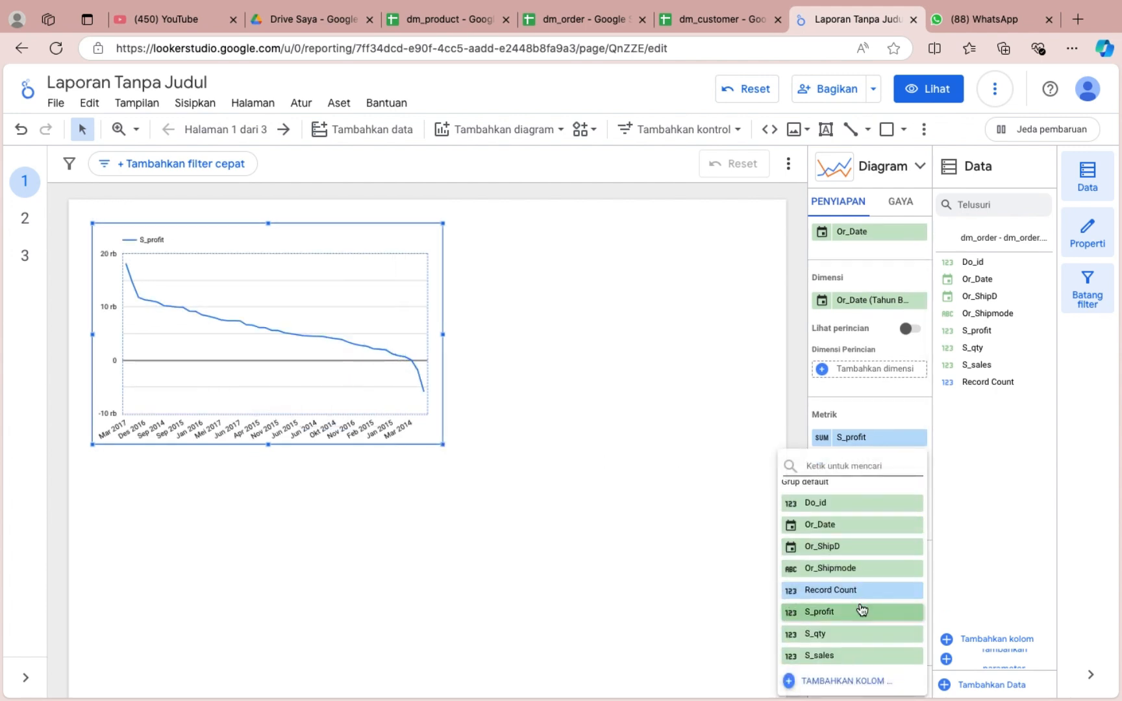
{"action": "left_click", "coordinate": [843, 656]}
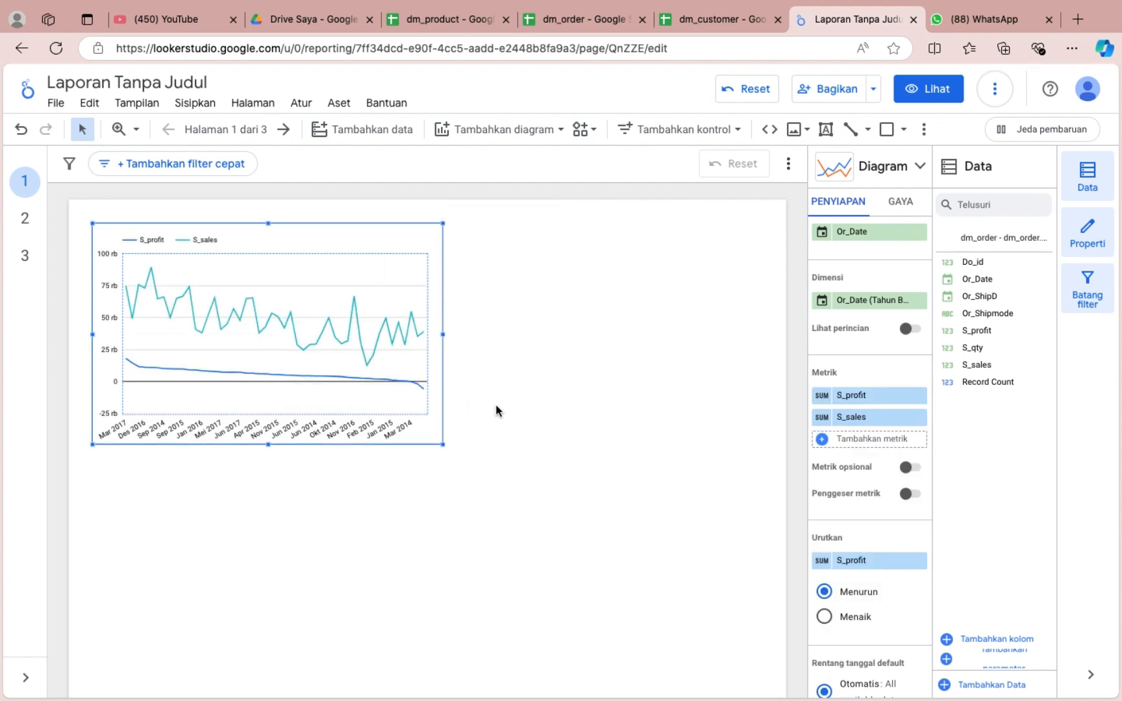
{"action": "left_click", "coordinate": [919, 395]}
Try sorting the chart by S_sales in ascending order and return it to descending.
{"action": "scroll", "coordinate": [880, 544], "scroll_direction": "down", "scroll_amount": 3}
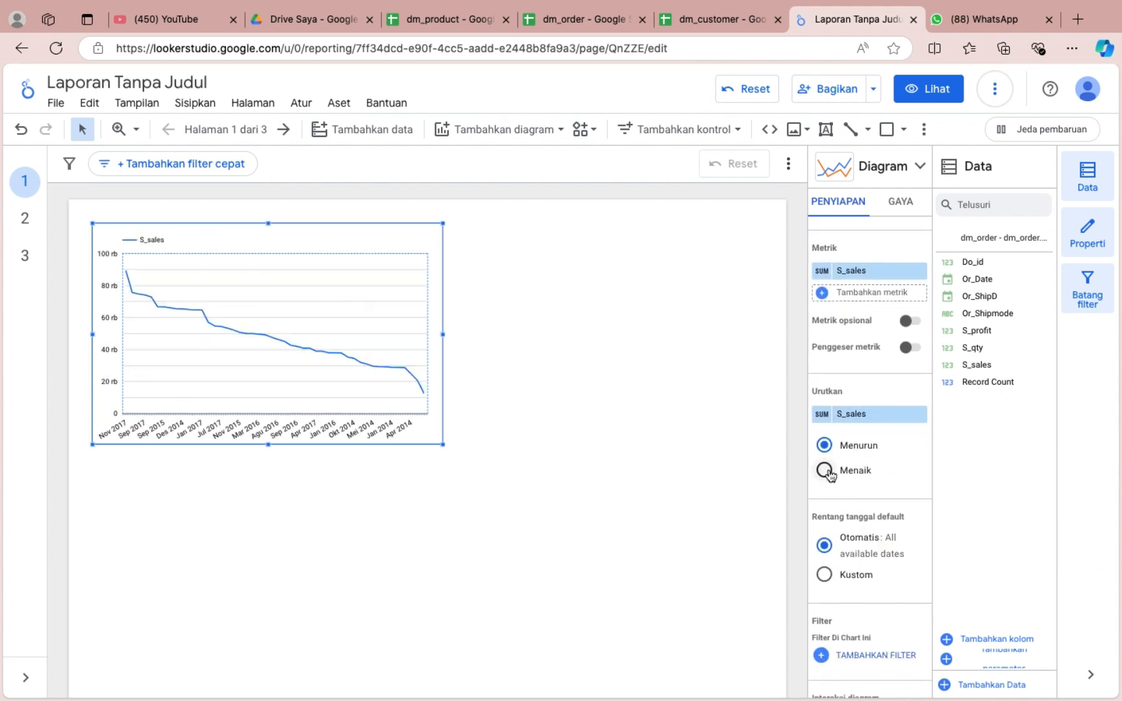
{"action": "left_click", "coordinate": [824, 470]}
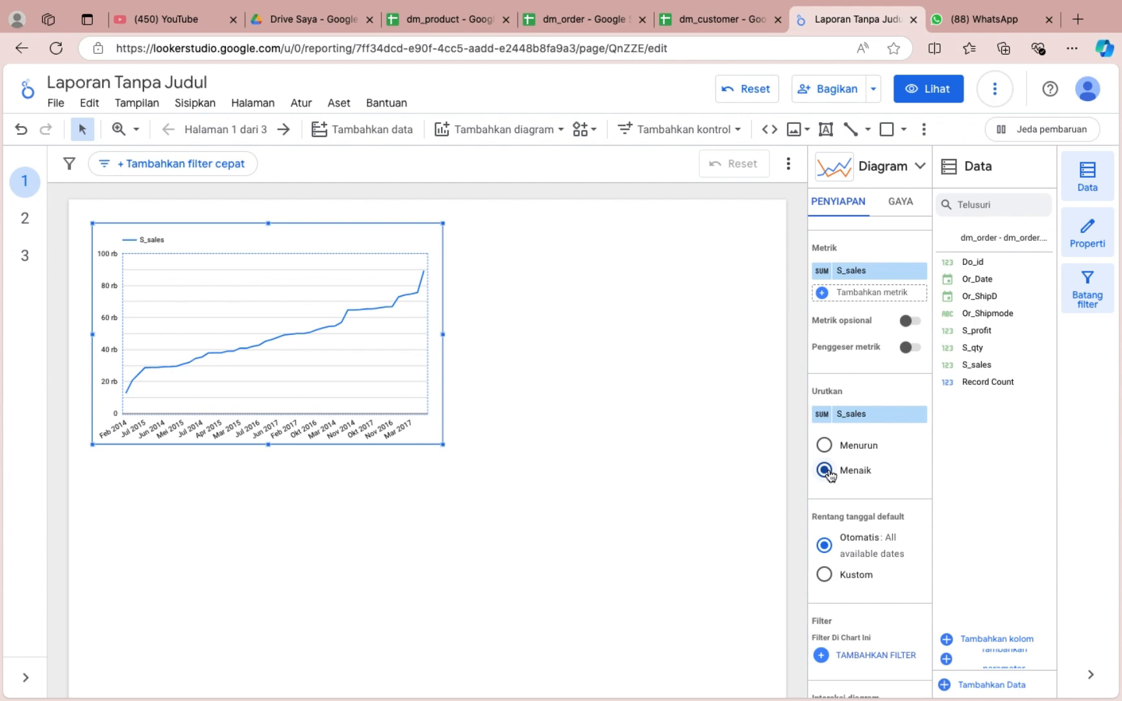
{"action": "left_click", "coordinate": [824, 445]}
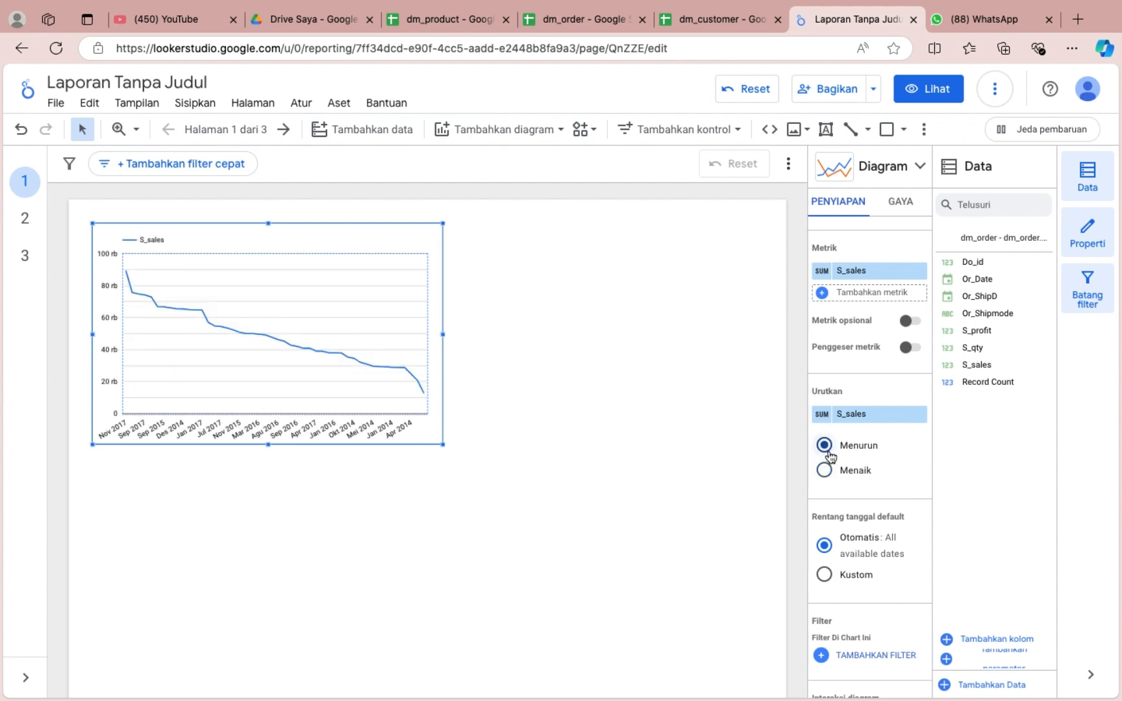
Apply a custom default date range to the chart from 1 January 2016 to 31 December 2017.
{"action": "scroll", "coordinate": [895, 458], "scroll_direction": "down", "scroll_amount": 2}
{"action": "left_click", "coordinate": [844, 433]}
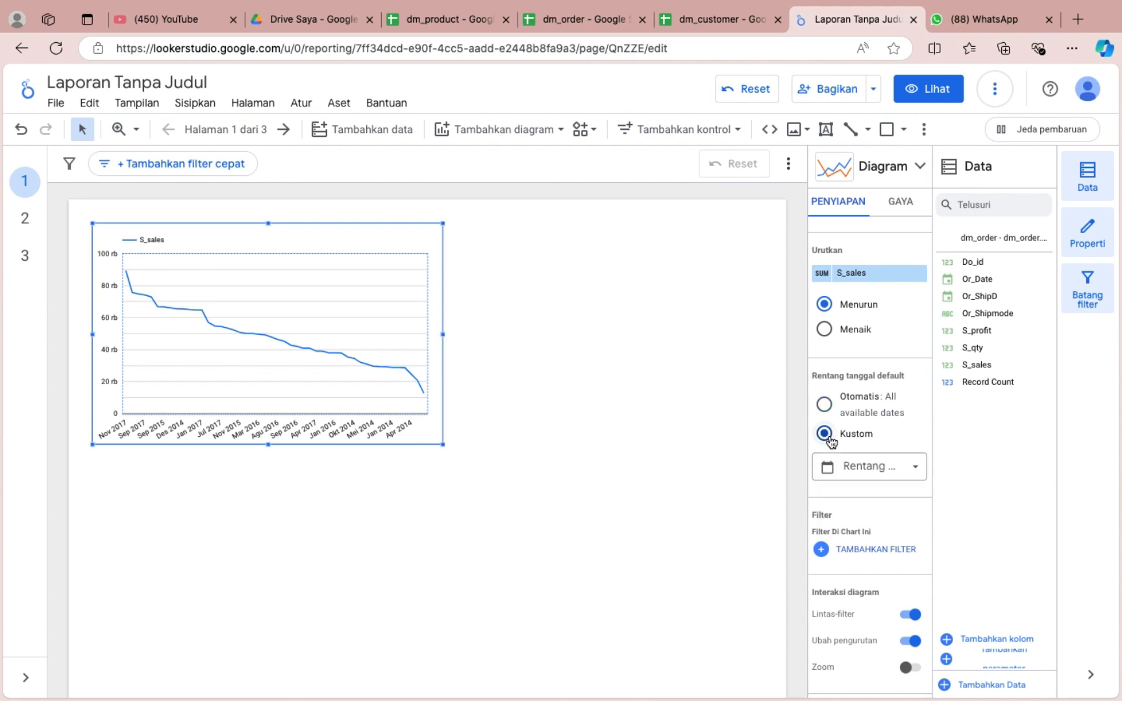
{"action": "left_click", "coordinate": [855, 463]}
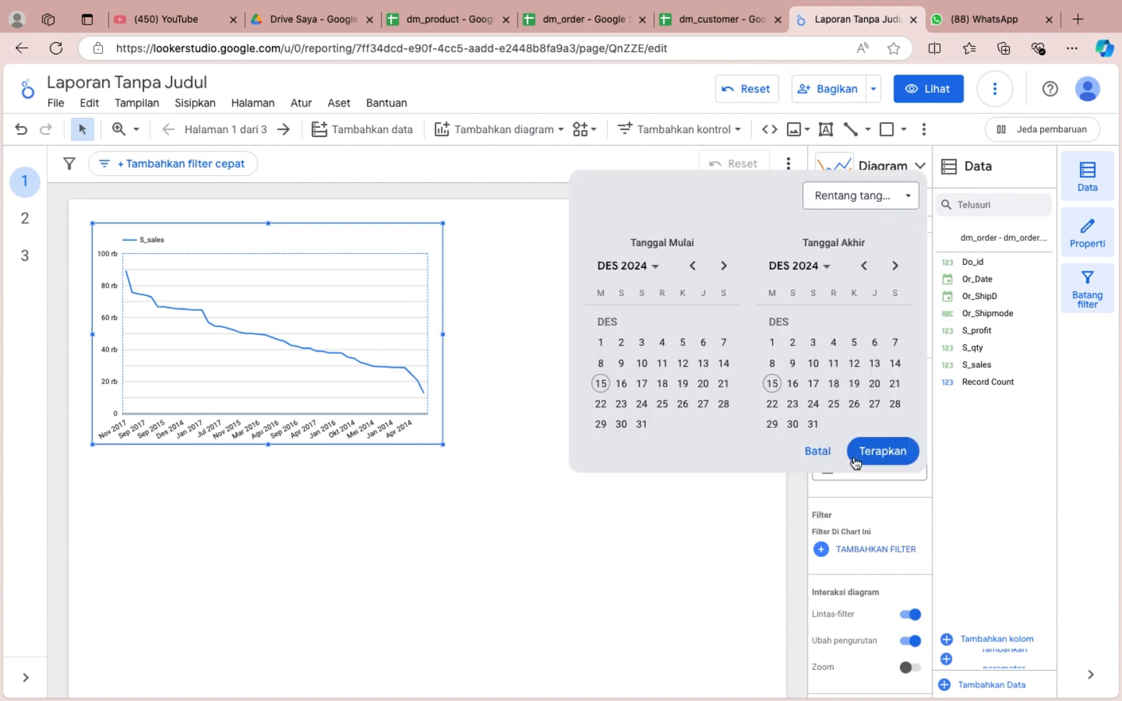
{"action": "left_click", "coordinate": [652, 266]}
{"action": "left_click", "coordinate": [632, 267]}
{"action": "left_click", "coordinate": [620, 268]}
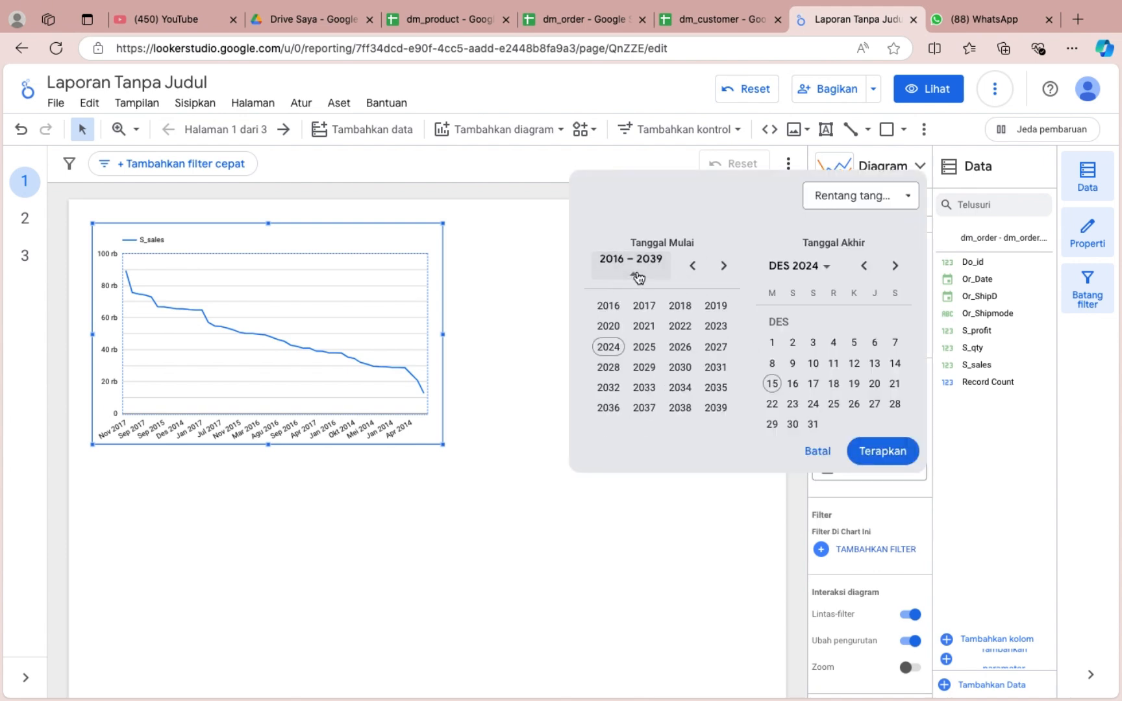
{"action": "left_click", "coordinate": [613, 308]}
{"action": "left_click", "coordinate": [610, 327]}
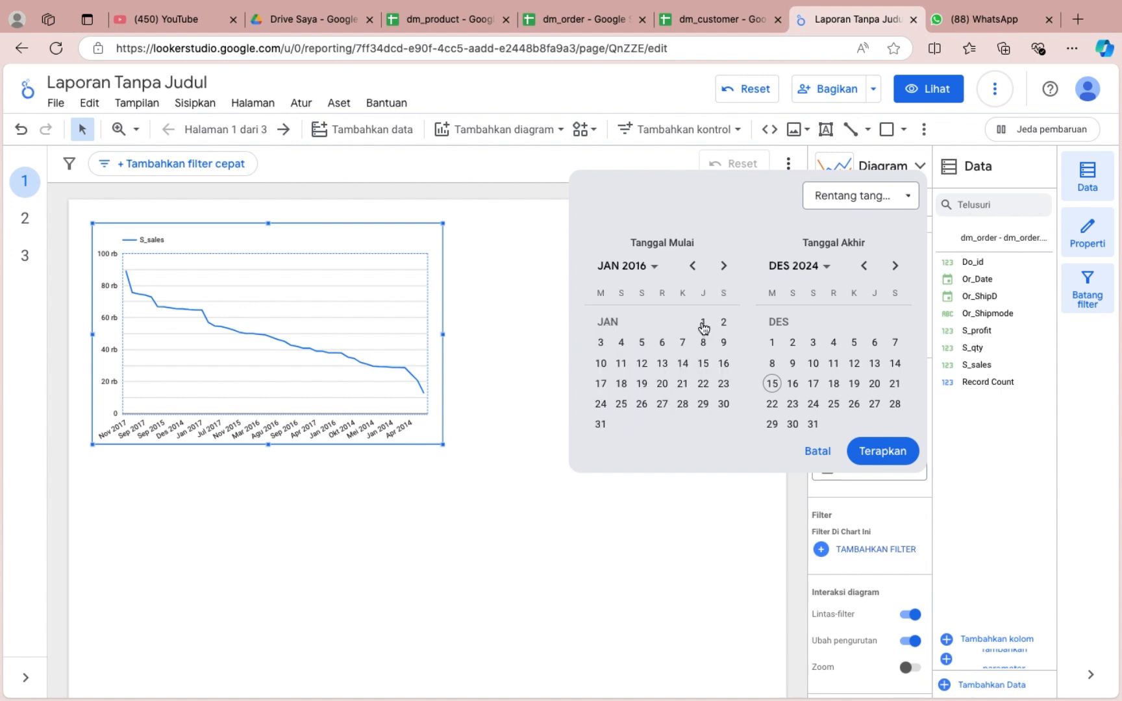
{"action": "left_click", "coordinate": [796, 266]}
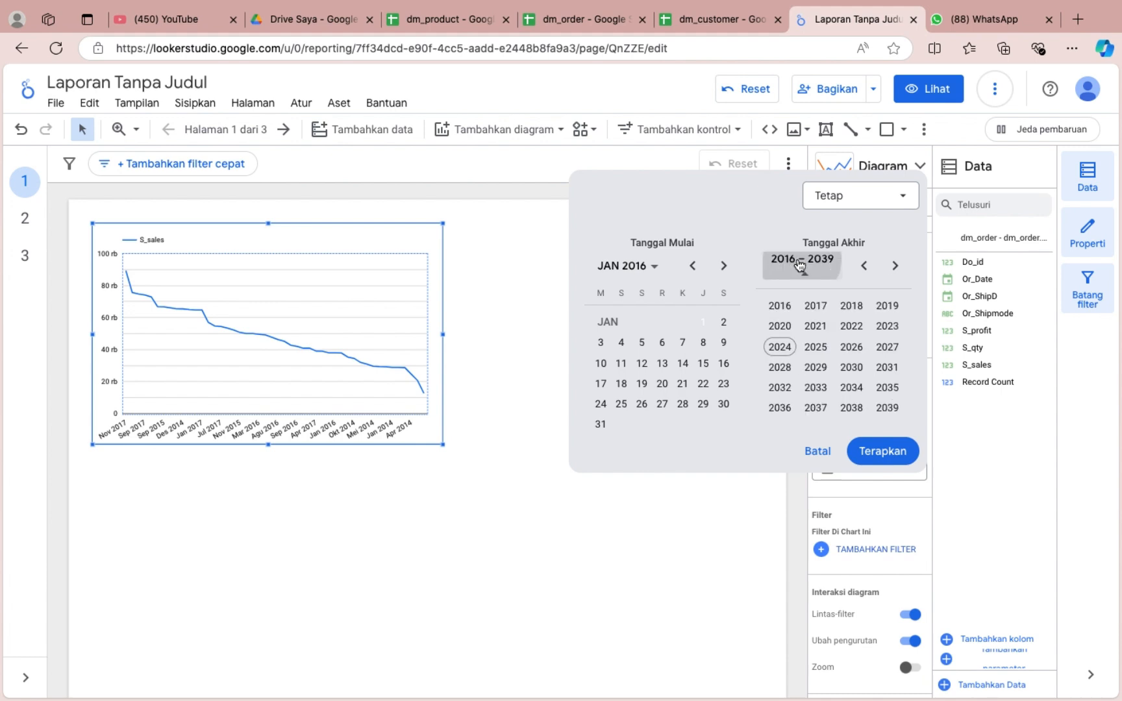
{"action": "left_click", "coordinate": [822, 305]}
{"action": "left_click", "coordinate": [886, 367]}
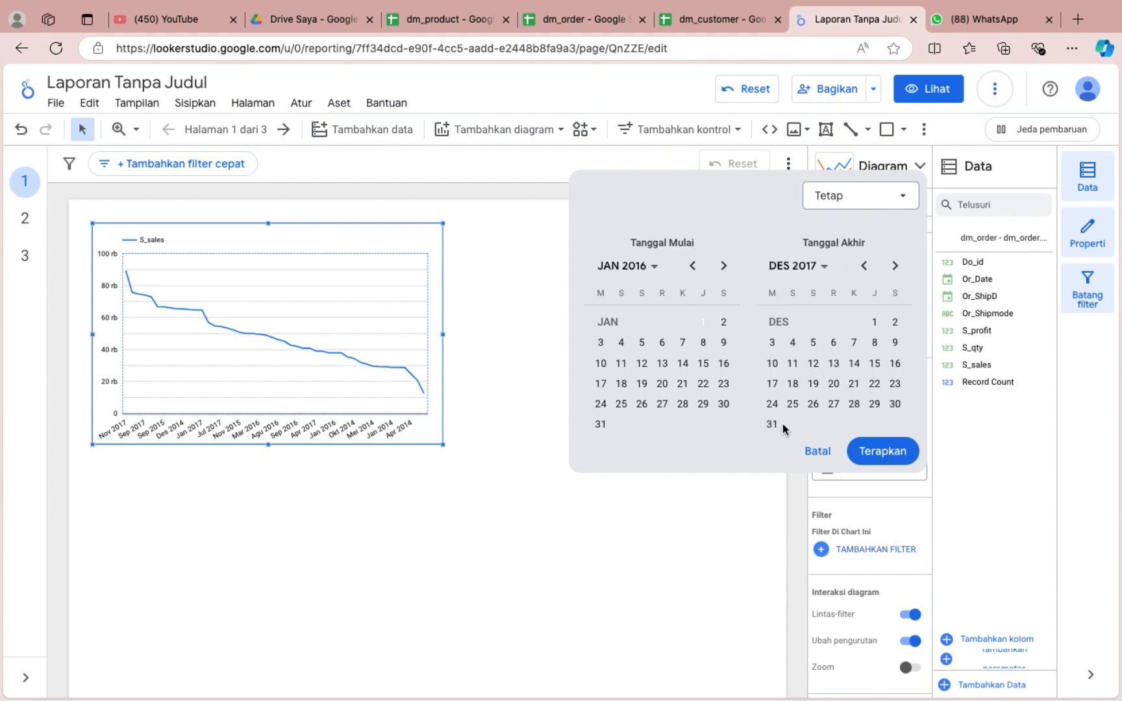
{"action": "left_click", "coordinate": [883, 451]}
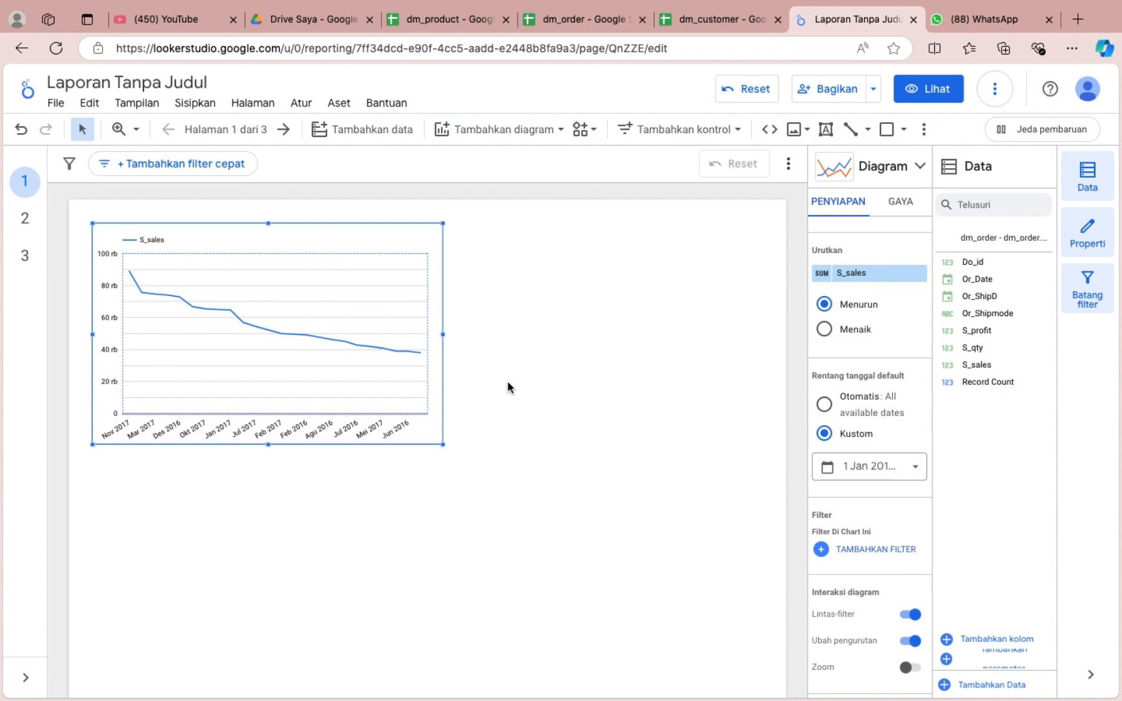
Move the start of the chart's custom date range to 1 January 2017 and sort it by S_sales in ascending order.
{"action": "left_click", "coordinate": [844, 467]}
{"action": "left_click", "coordinate": [624, 263]}
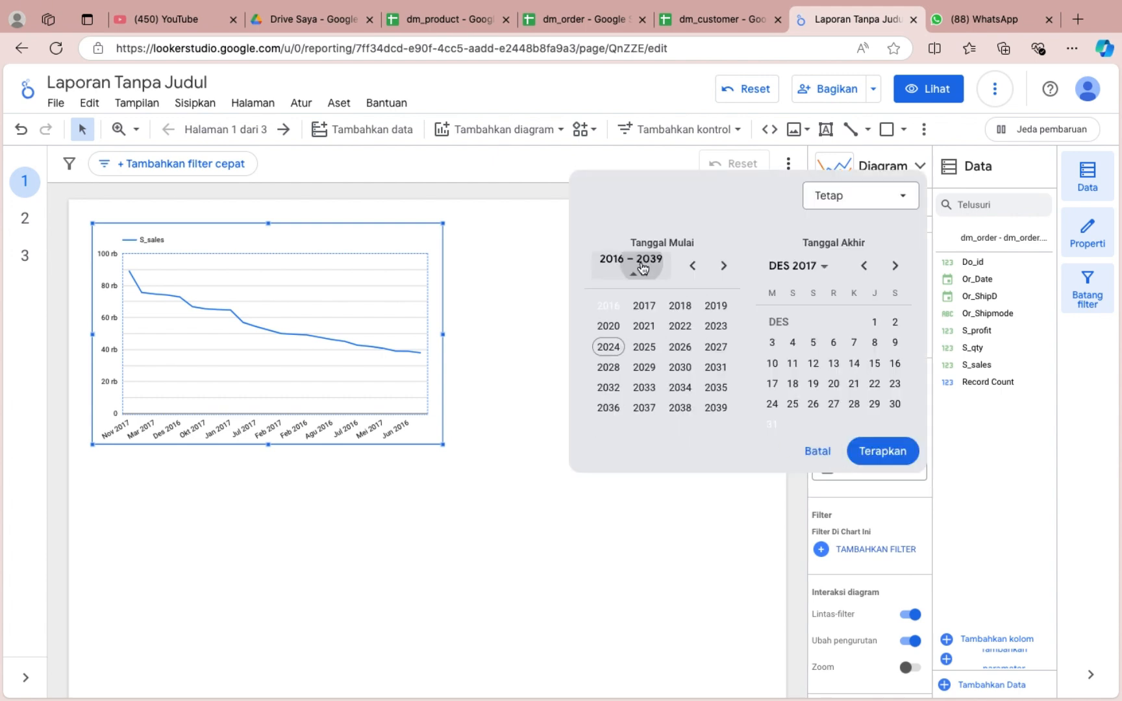
{"action": "left_click", "coordinate": [652, 305]}
{"action": "left_click", "coordinate": [608, 322]}
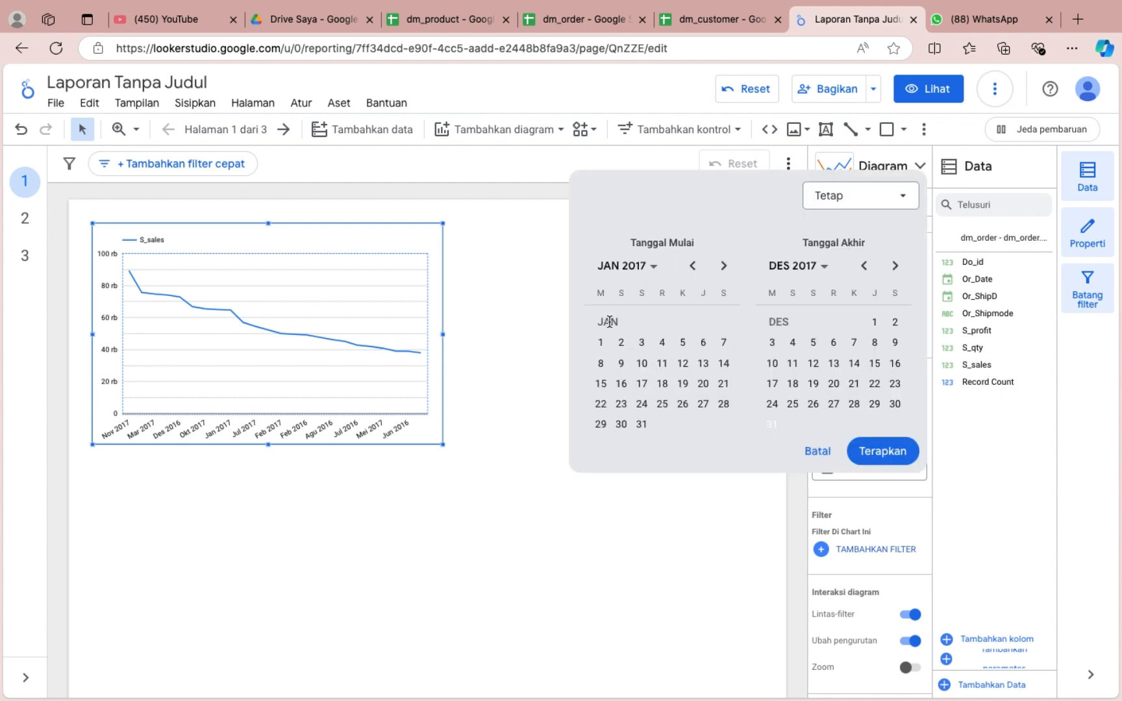
{"action": "left_click", "coordinate": [880, 452]}
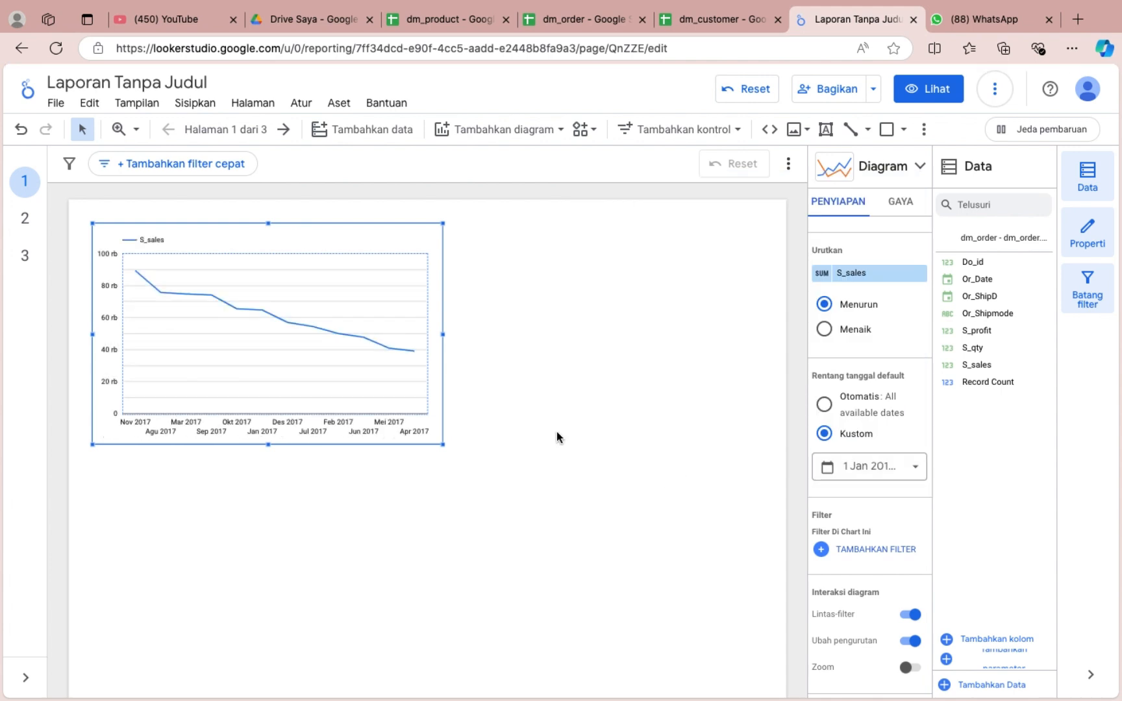
{"action": "left_click", "coordinate": [824, 329]}
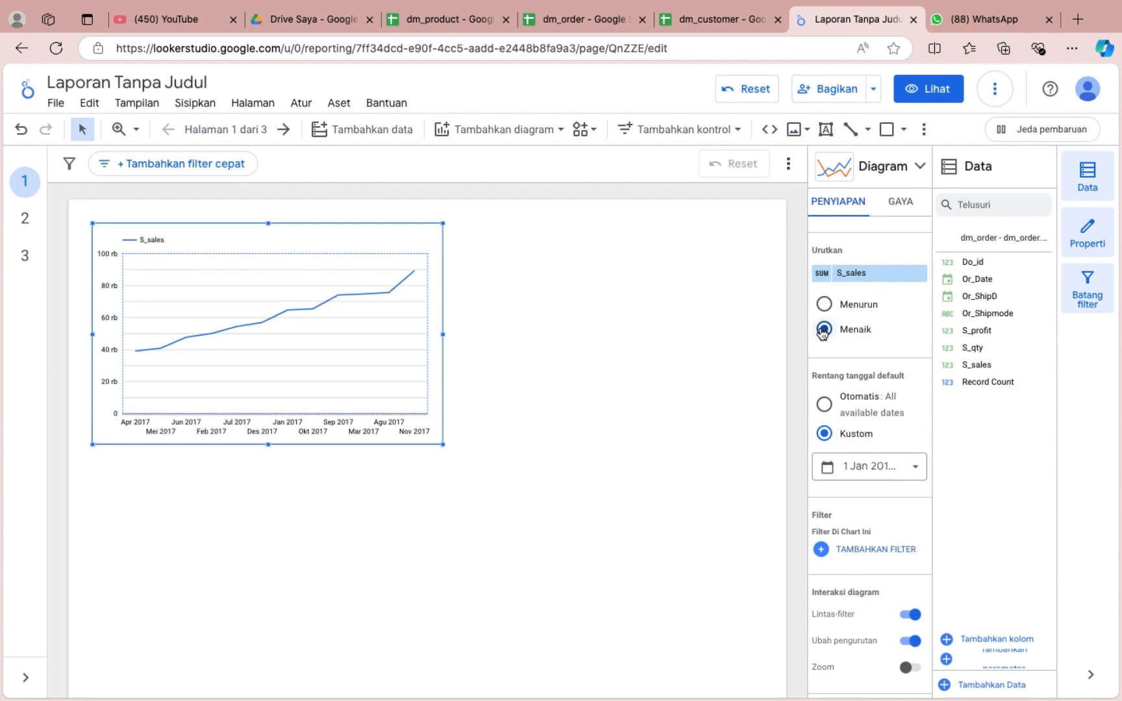
Try limiting the line chart to 5 data points in its style settings and set the number of points to 10.
{"action": "left_click", "coordinate": [900, 204]}
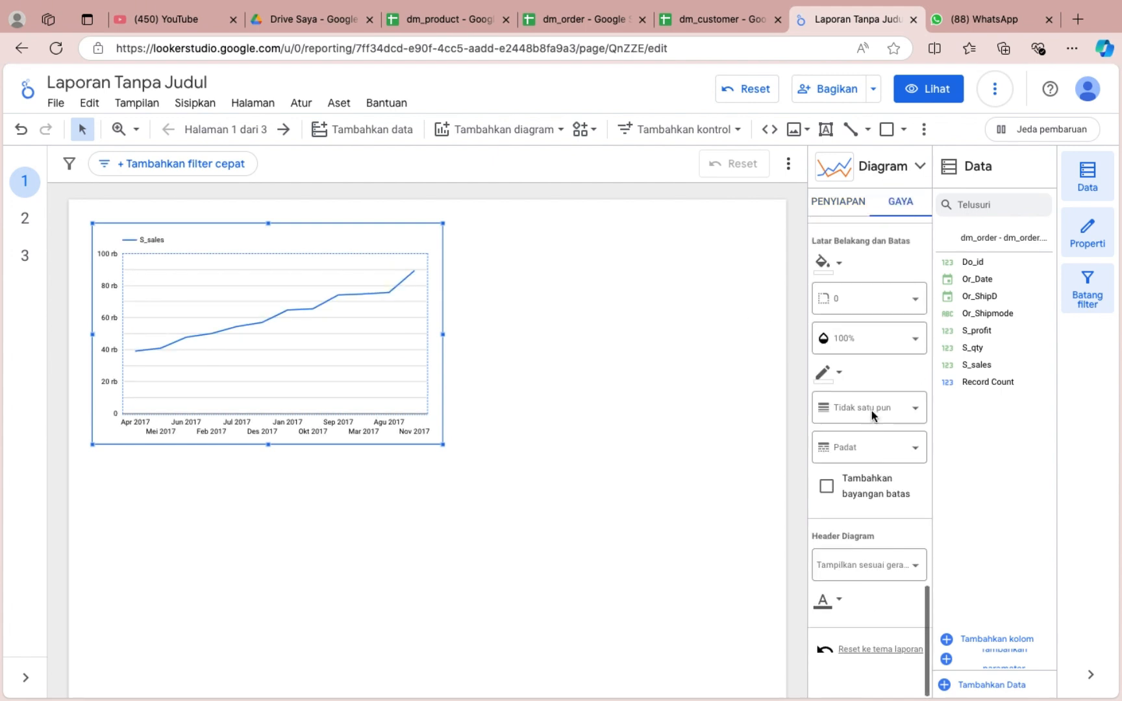
{"action": "scroll", "coordinate": [871, 413], "scroll_direction": "down", "scroll_amount": 10}
{"action": "scroll", "coordinate": [873, 416], "scroll_direction": "up", "scroll_amount": 8}
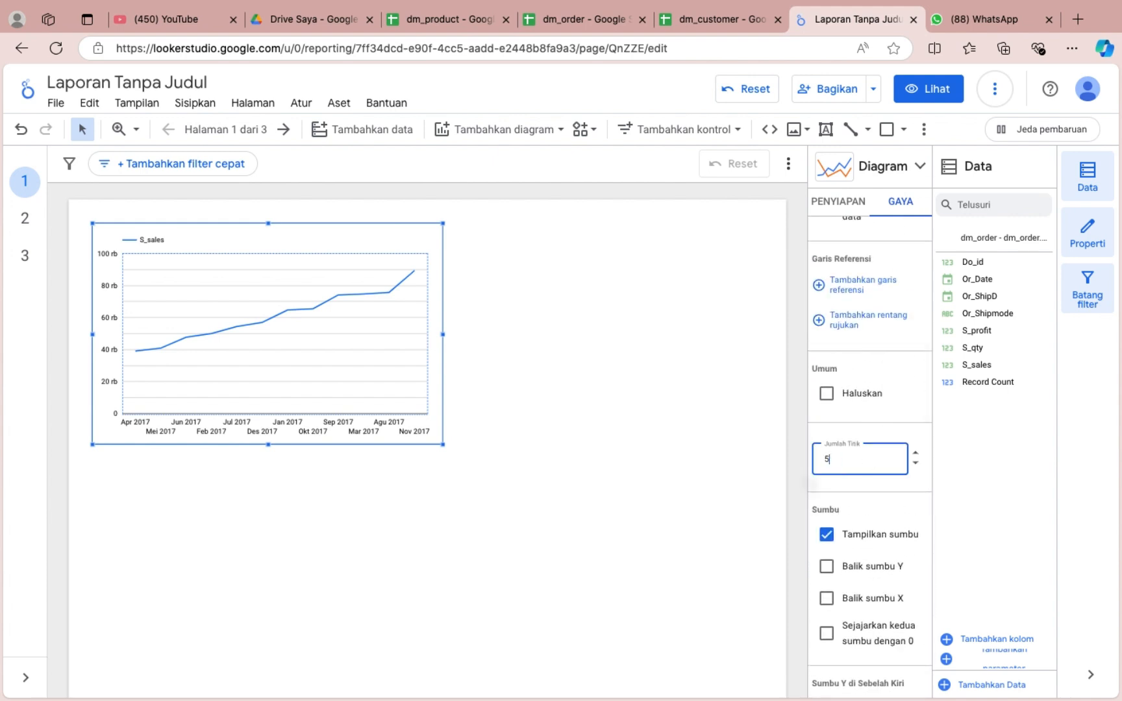
{"action": "key", "text": "Return"}
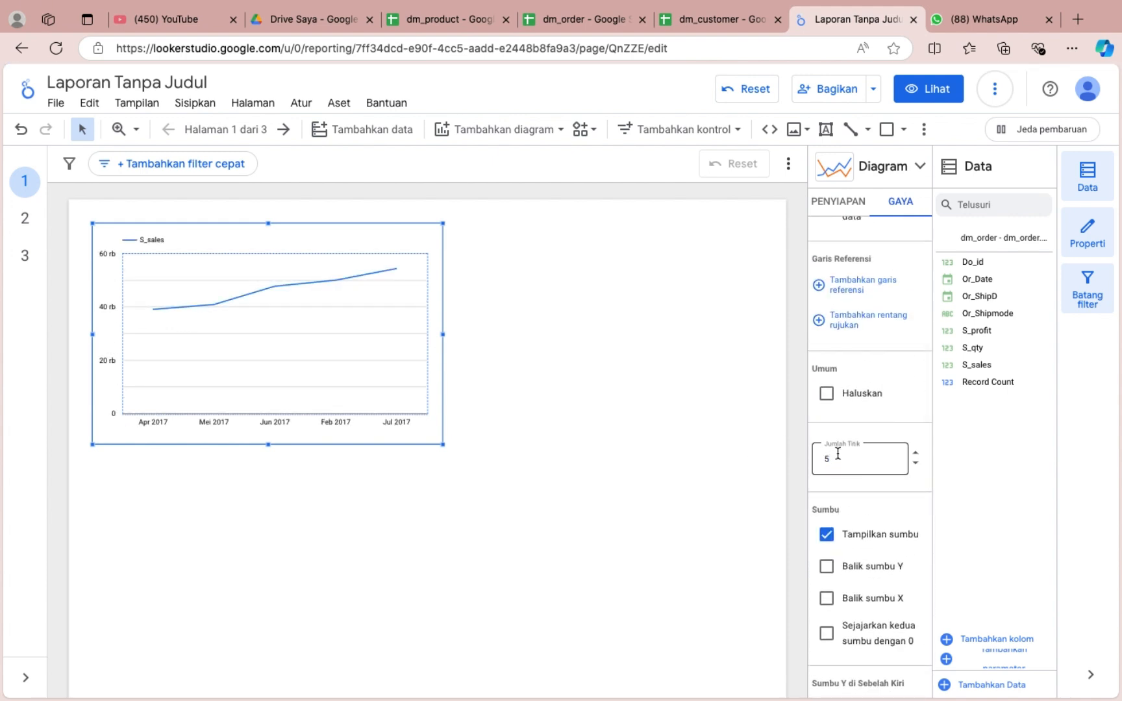
{"action": "key", "text": "Return"}
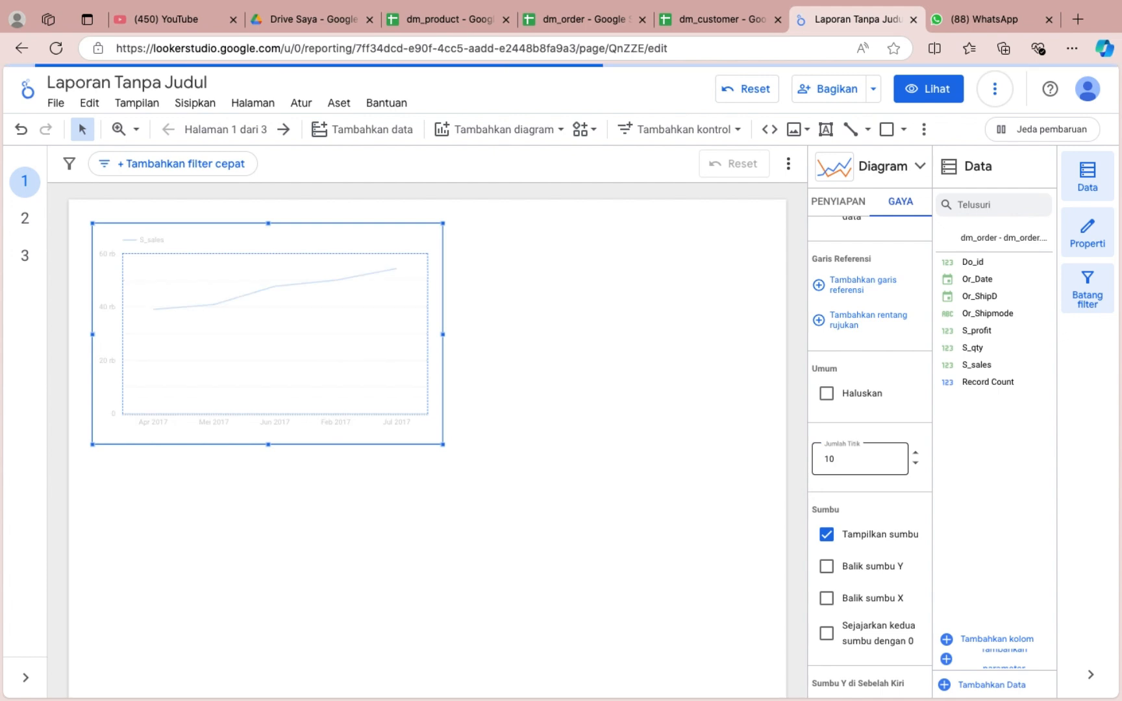
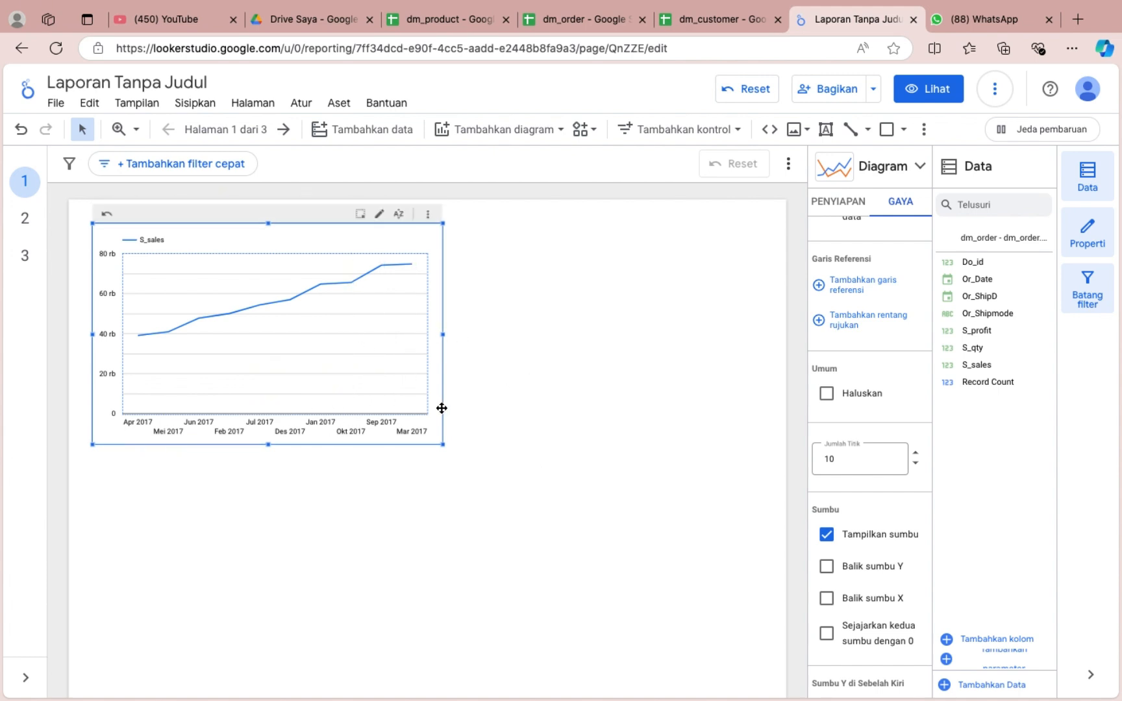
Duplicate the S_sales line chart beside the original and set the page's canvas size to 2000 px wide and 2000 px high.
{"action": "left_click_drag", "start_coordinate": [442, 408], "coordinate": [729, 339]}
{"action": "left_click", "coordinate": [257, 103]}
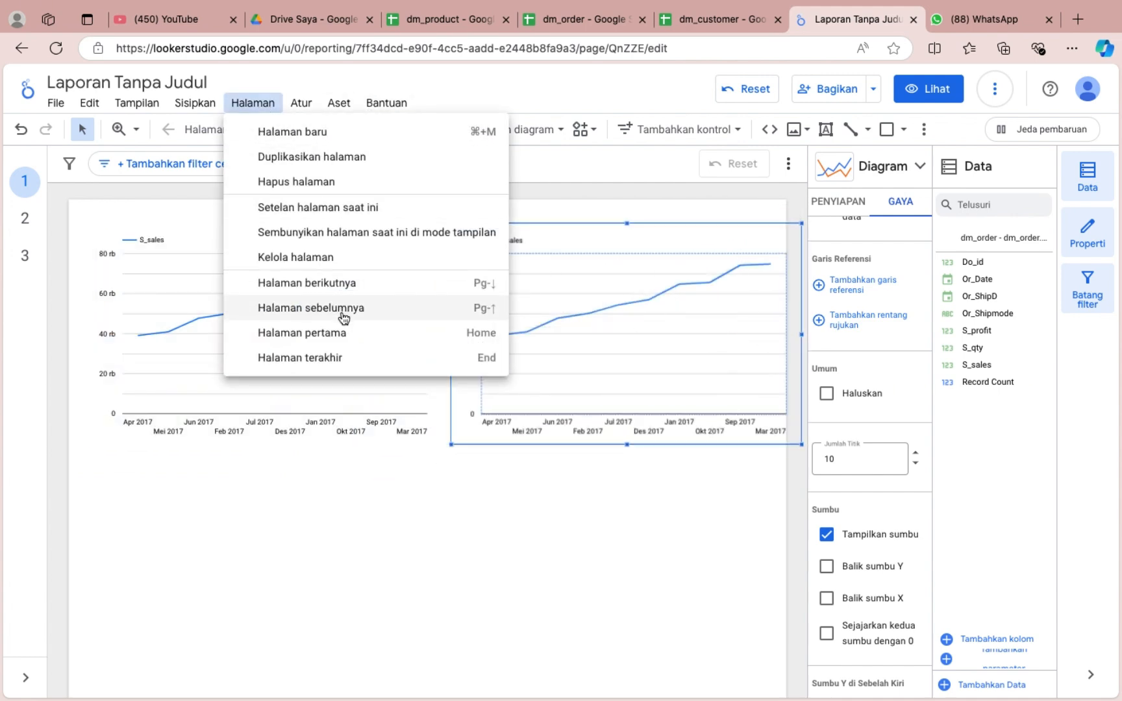
{"action": "left_click", "coordinate": [312, 207]}
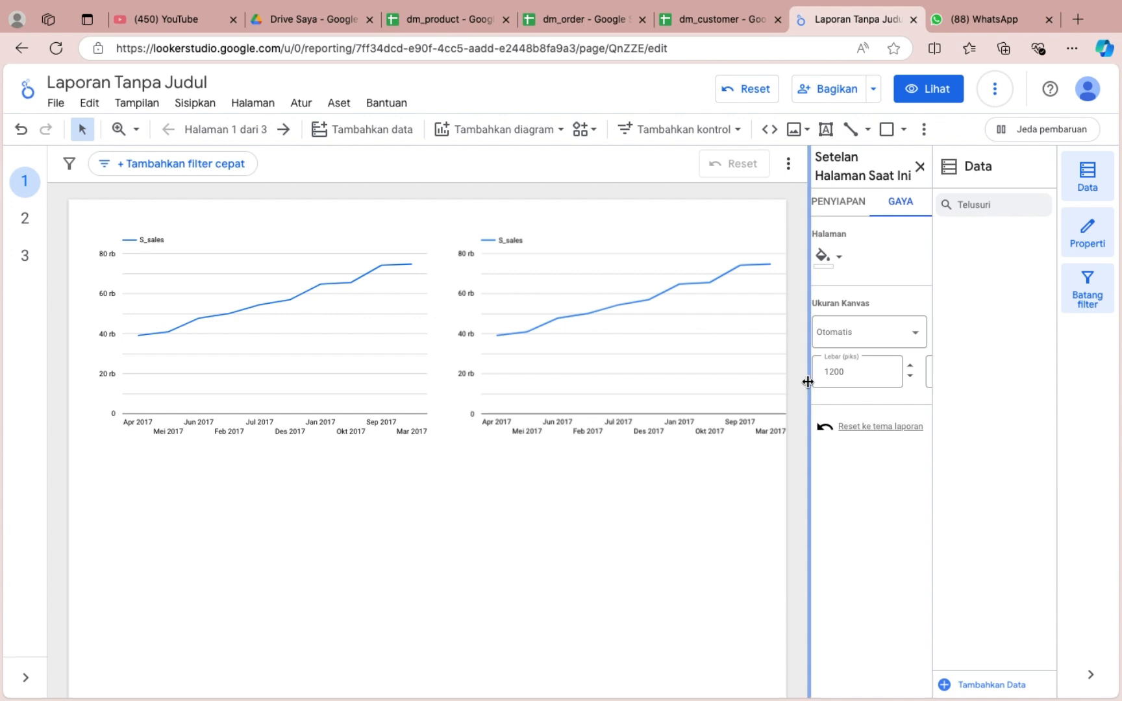
{"action": "left_click_drag", "start_coordinate": [806, 383], "coordinate": [890, 418]}
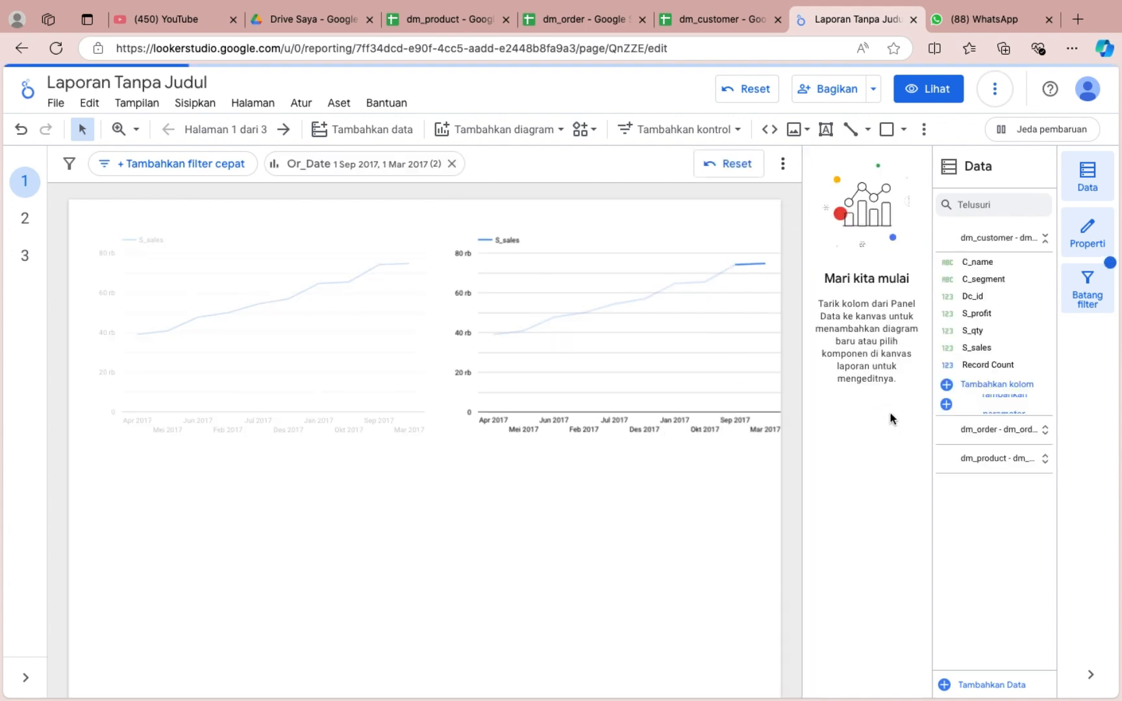
{"action": "left_click", "coordinate": [242, 104]}
{"action": "left_click", "coordinate": [290, 209]}
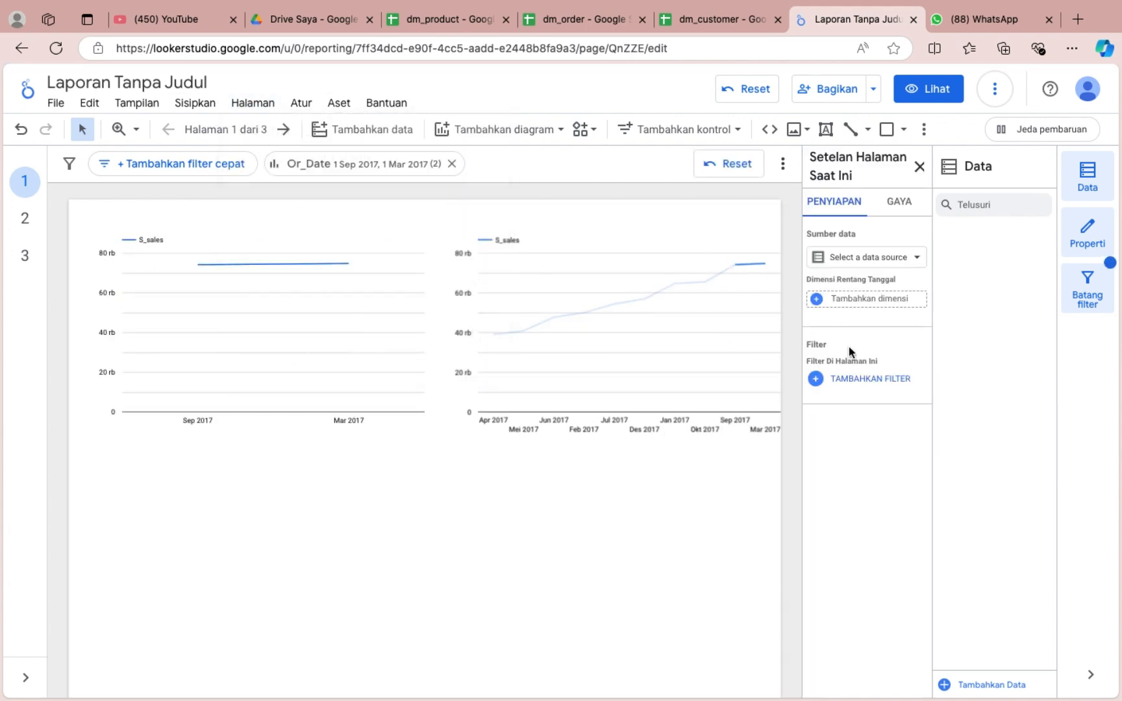
{"action": "left_click", "coordinate": [898, 203]}
{"action": "left_click", "coordinate": [853, 378]}
{"action": "left_click", "coordinate": [847, 421]}
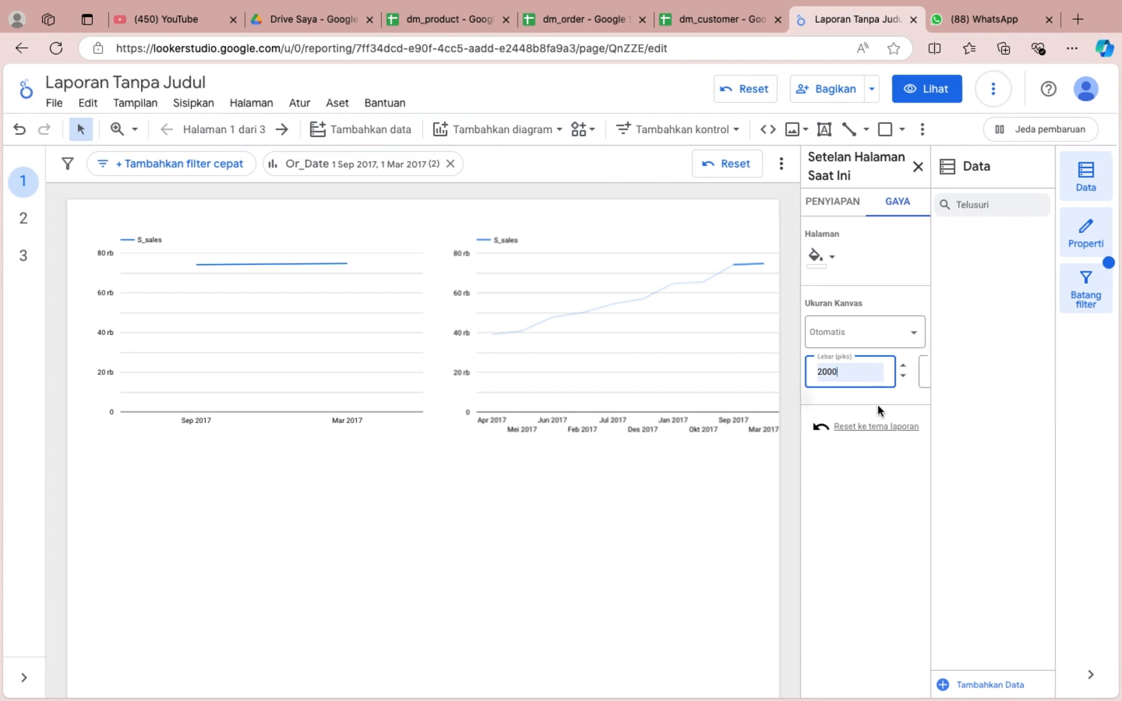
{"action": "left_click", "coordinate": [924, 372]}
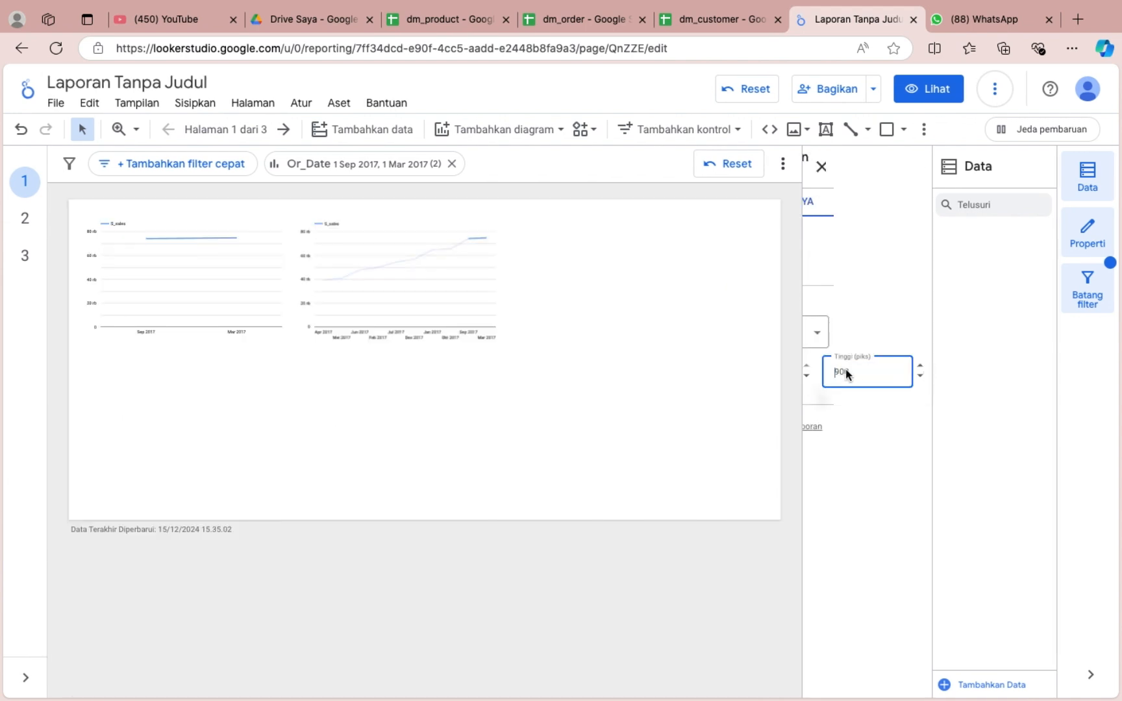
{"action": "left_click", "coordinate": [845, 372]}
{"action": "left_click", "coordinate": [860, 420]}
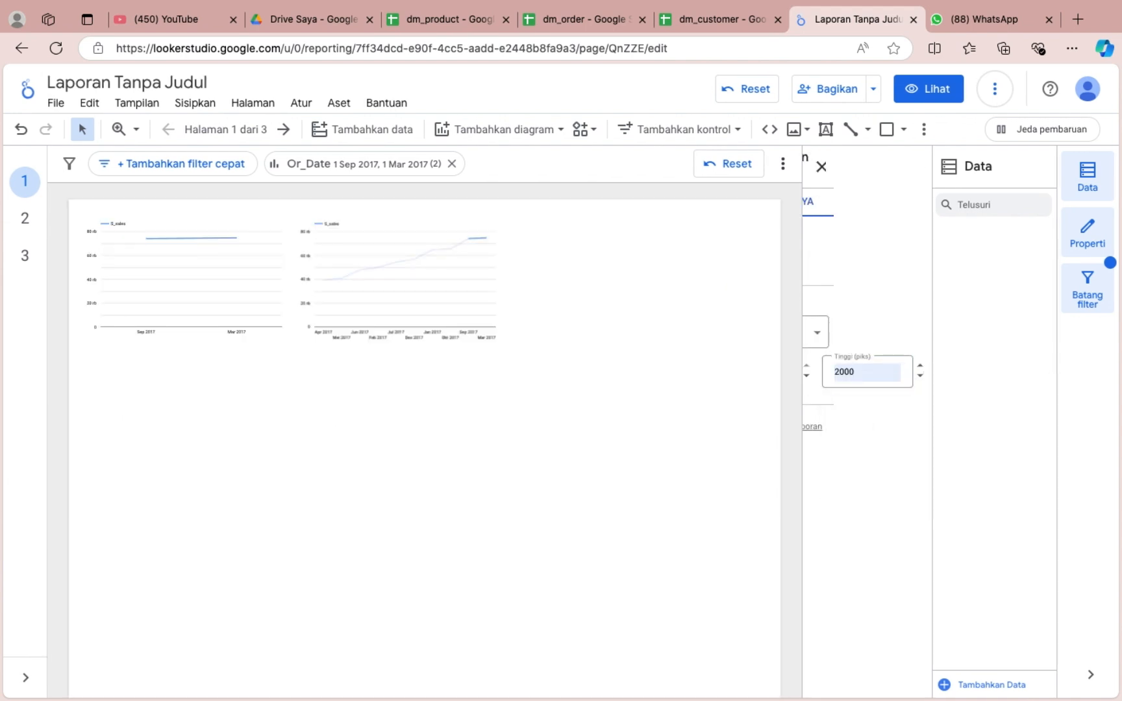
Enlarge both S_sales line charts and arrange them side by side across the upper part of the canvas.
{"action": "left_click", "coordinate": [413, 300]}
{"action": "scroll", "coordinate": [525, 310], "scroll_direction": "up", "scroll_amount": 3}
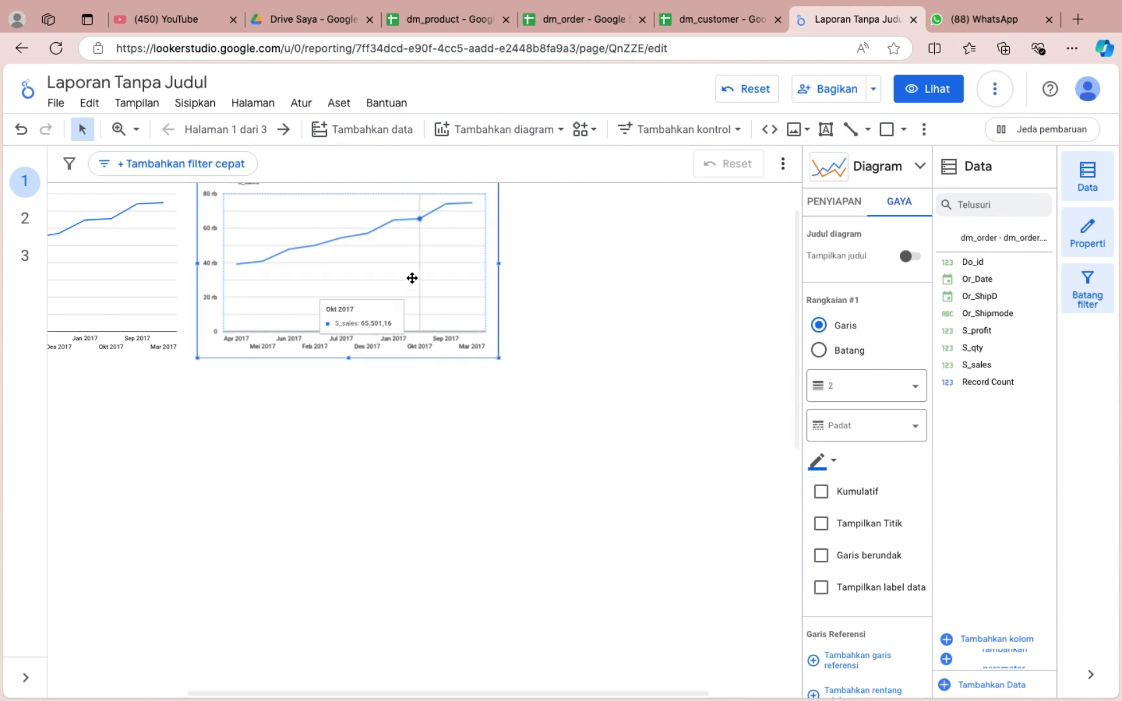
{"action": "scroll", "coordinate": [295, 268], "scroll_direction": "down", "scroll_amount": 5}
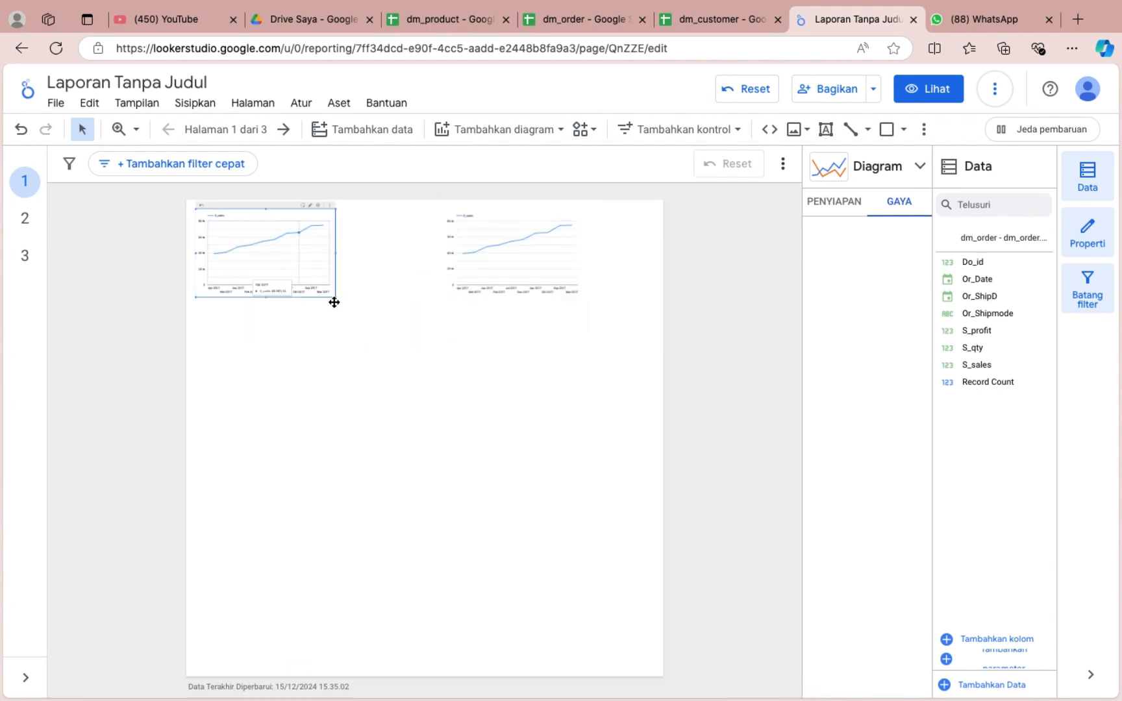
{"action": "left_click_drag", "start_coordinate": [334, 302], "coordinate": [408, 331]}
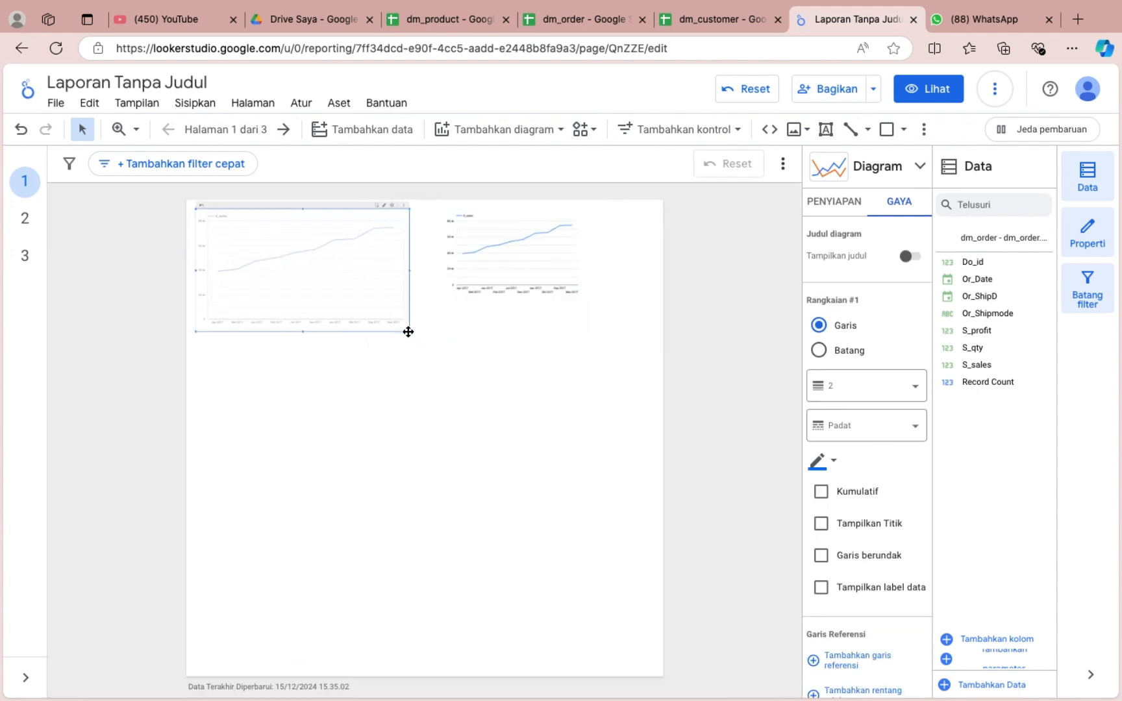
{"action": "left_click_drag", "start_coordinate": [500, 280], "coordinate": [472, 278]}
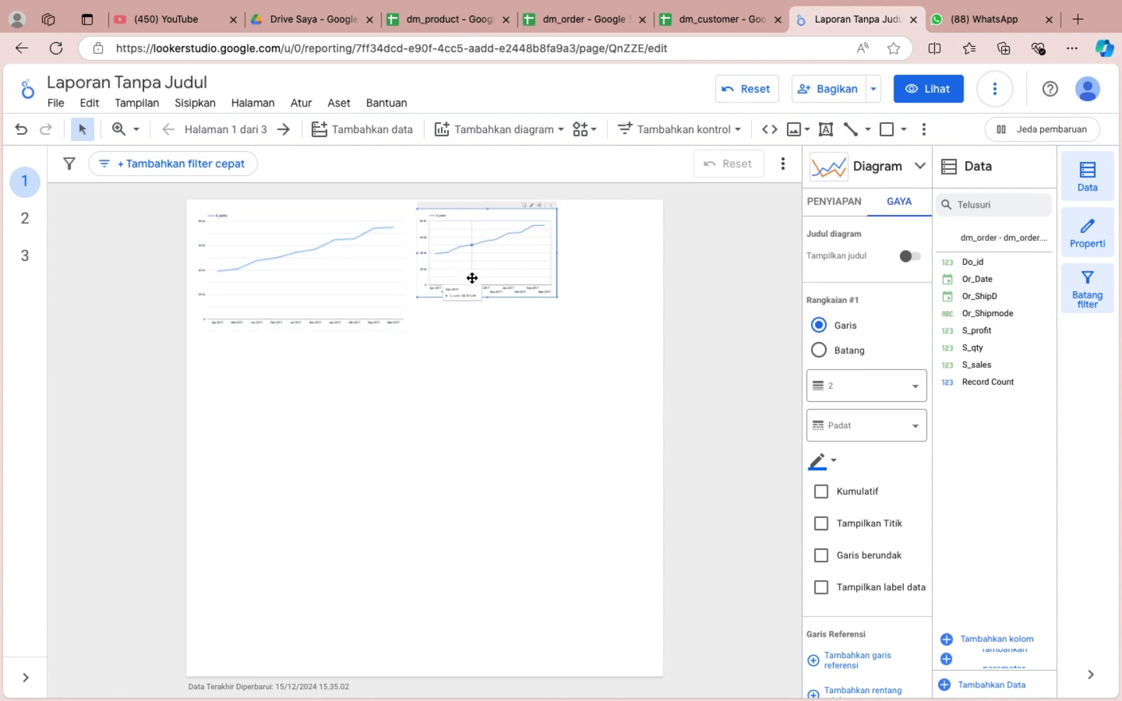
{"action": "left_click_drag", "start_coordinate": [557, 298], "coordinate": [639, 327]}
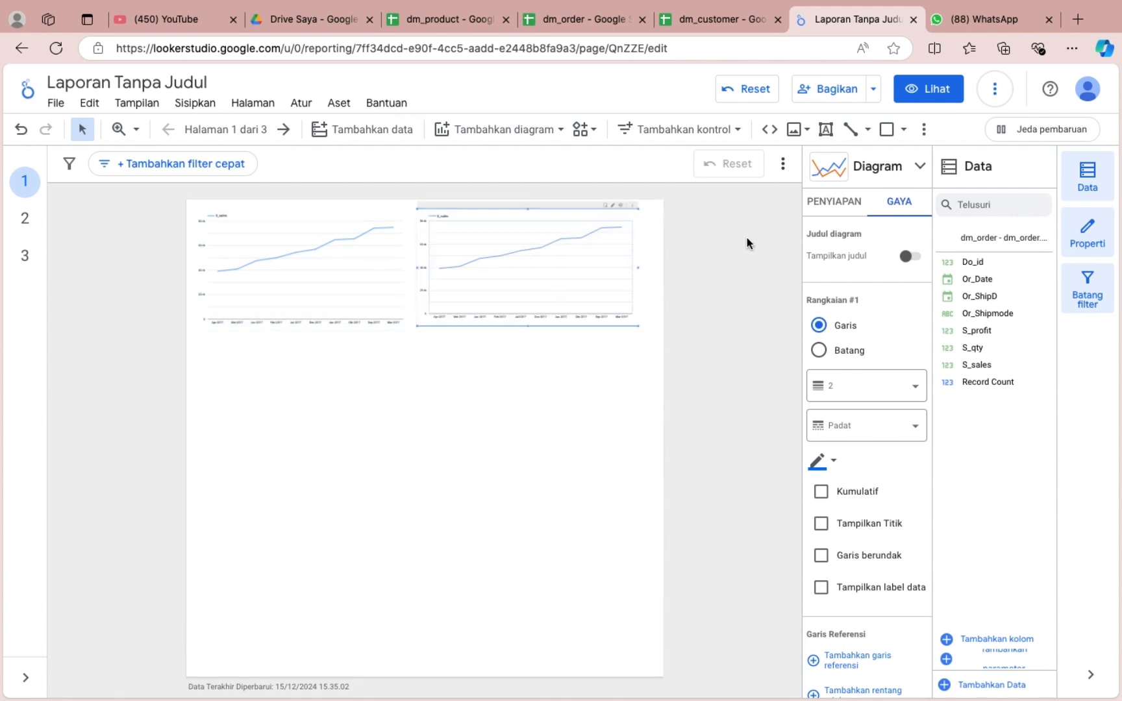
Change the duplicated S_sales line chart to a column chart.
{"action": "left_click", "coordinate": [877, 168]}
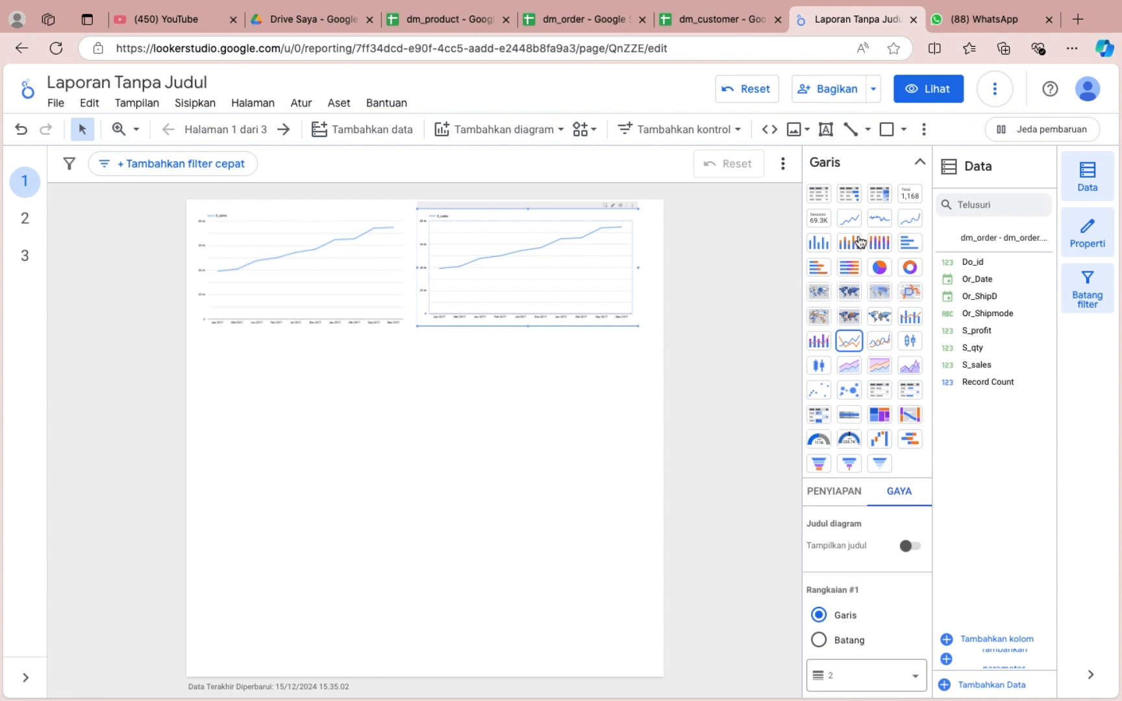
{"action": "left_click", "coordinate": [820, 245]}
{"action": "scroll", "coordinate": [554, 313], "scroll_direction": "up", "scroll_amount": 5}
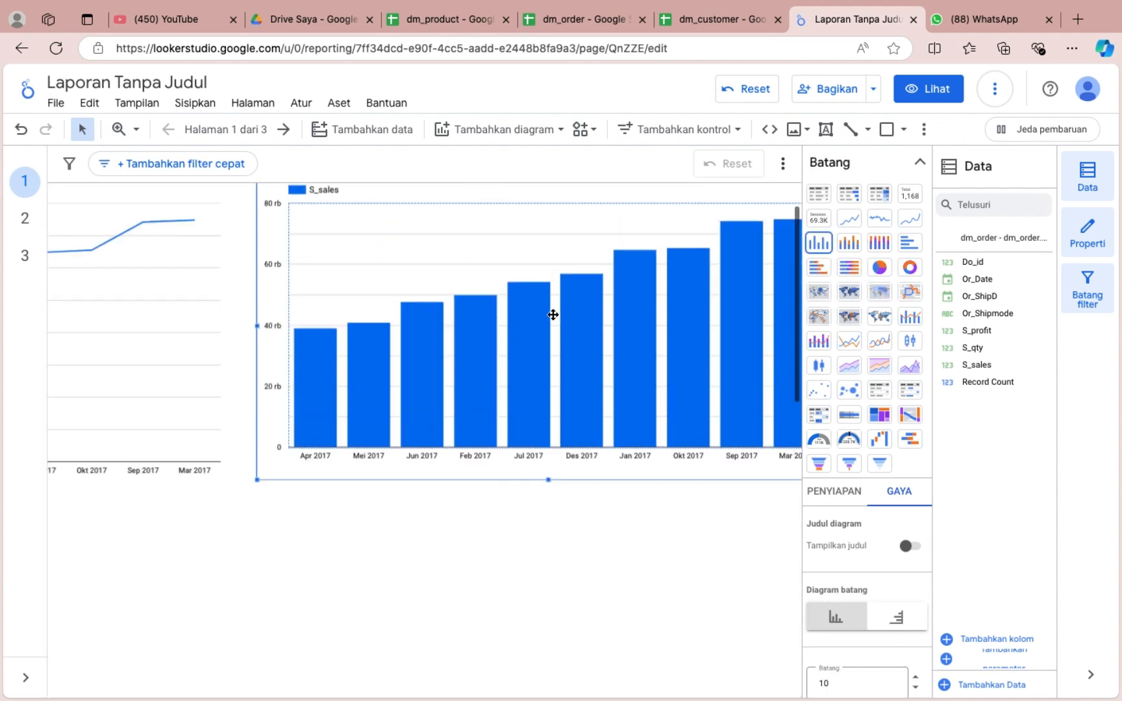
{"action": "left_click", "coordinate": [919, 162]}
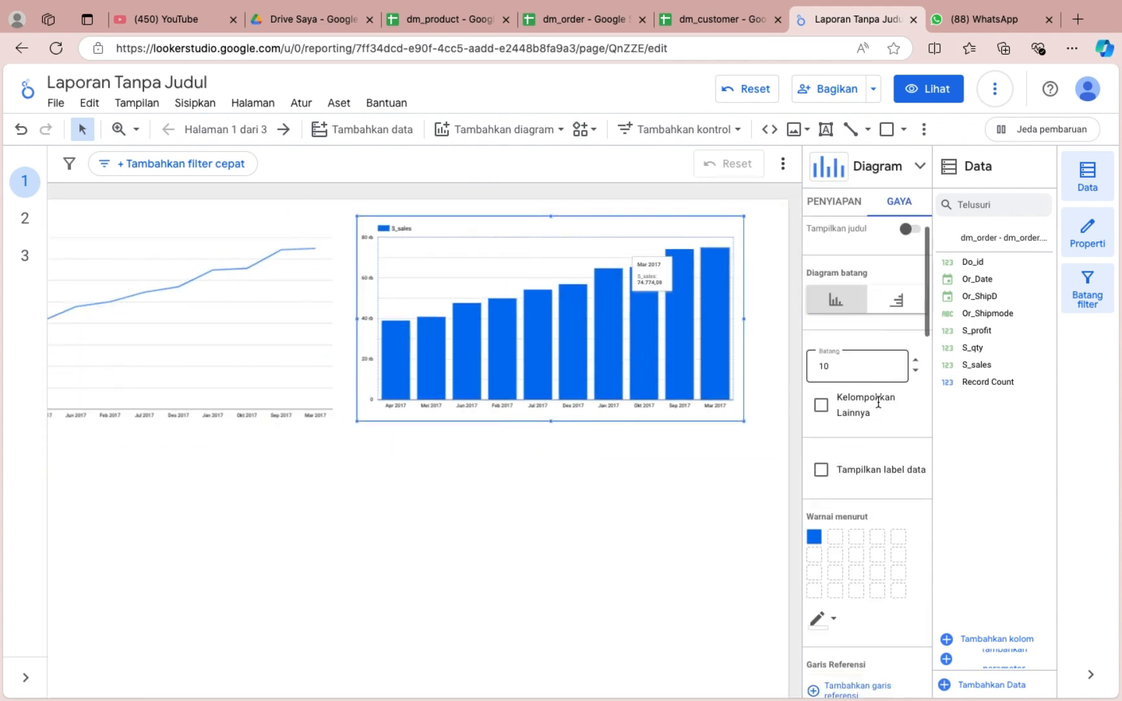
Replace the column chart's metric with S_profit.
{"action": "left_click", "coordinate": [835, 200]}
{"action": "scroll", "coordinate": [868, 426], "scroll_direction": "down", "scroll_amount": 1}
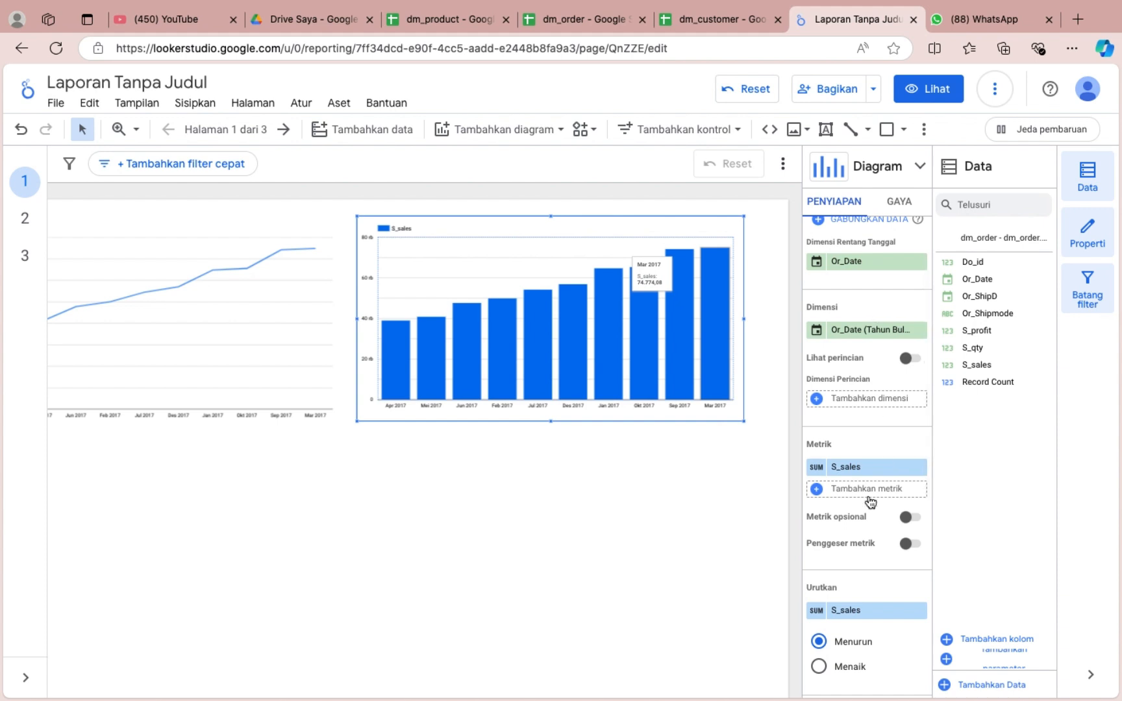
{"action": "left_click", "coordinate": [868, 468]}
{"action": "scroll", "coordinate": [844, 572], "scroll_direction": "down", "scroll_amount": 4}
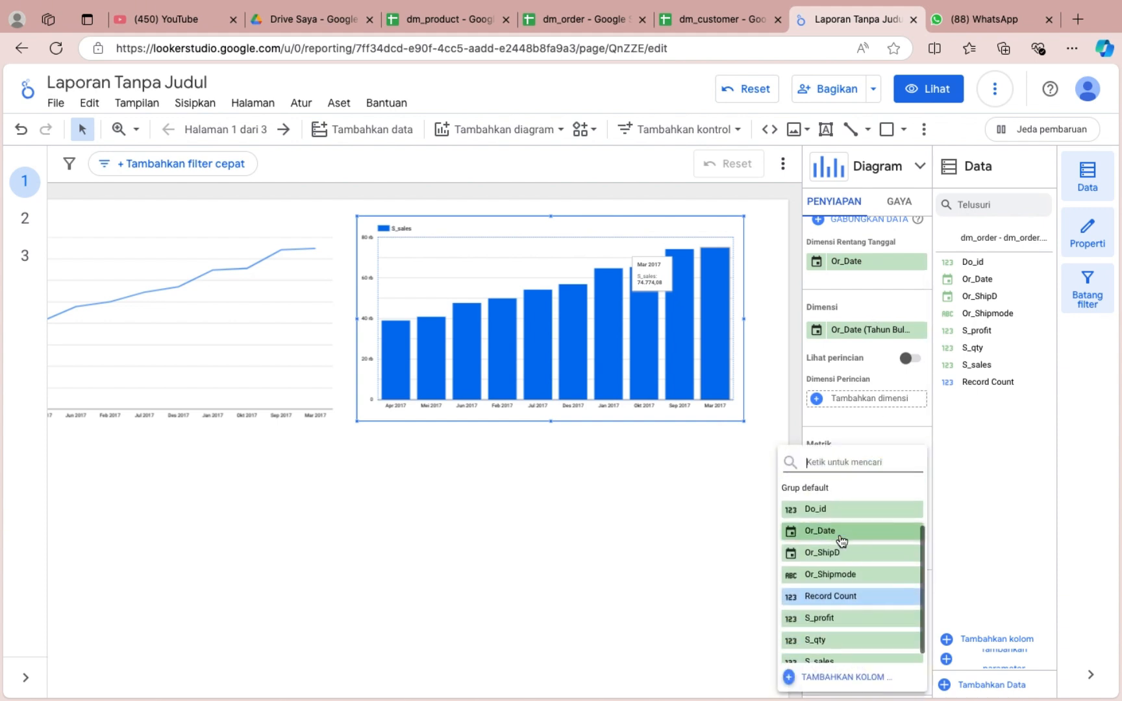
{"action": "left_click", "coordinate": [843, 610]}
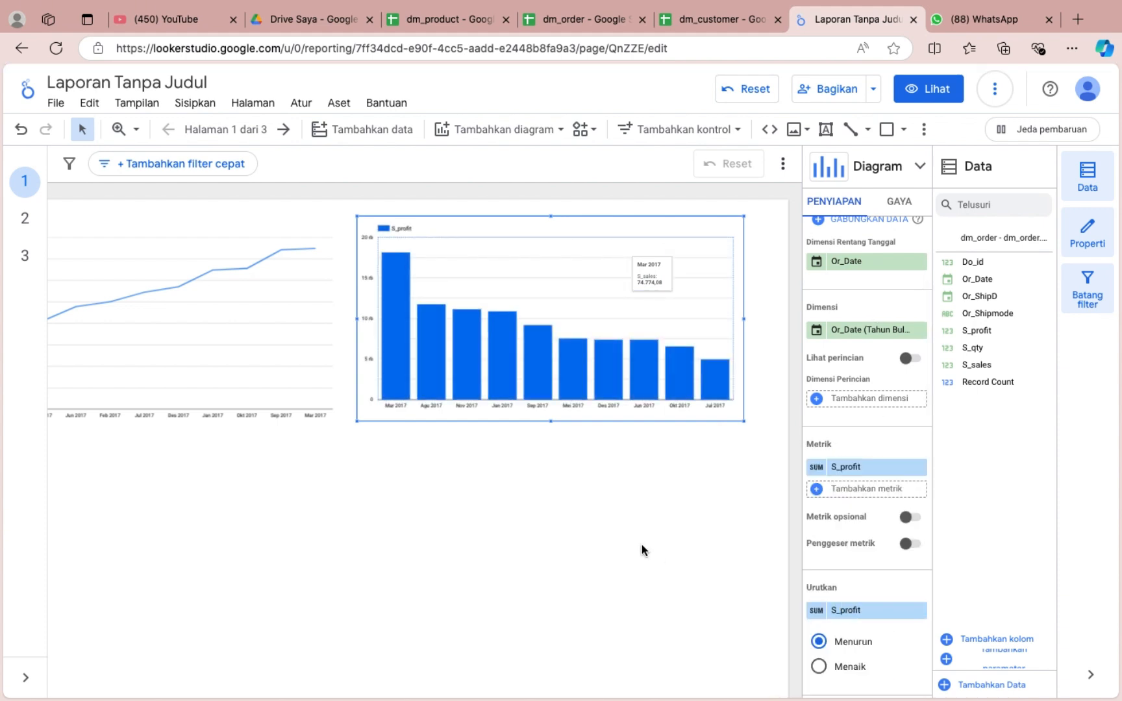
Aggregate the column chart's S_profit metric by average (Rata-rata) and name it "Average profit".
{"action": "left_click", "coordinate": [816, 467]}
{"action": "left_click", "coordinate": [637, 448]}
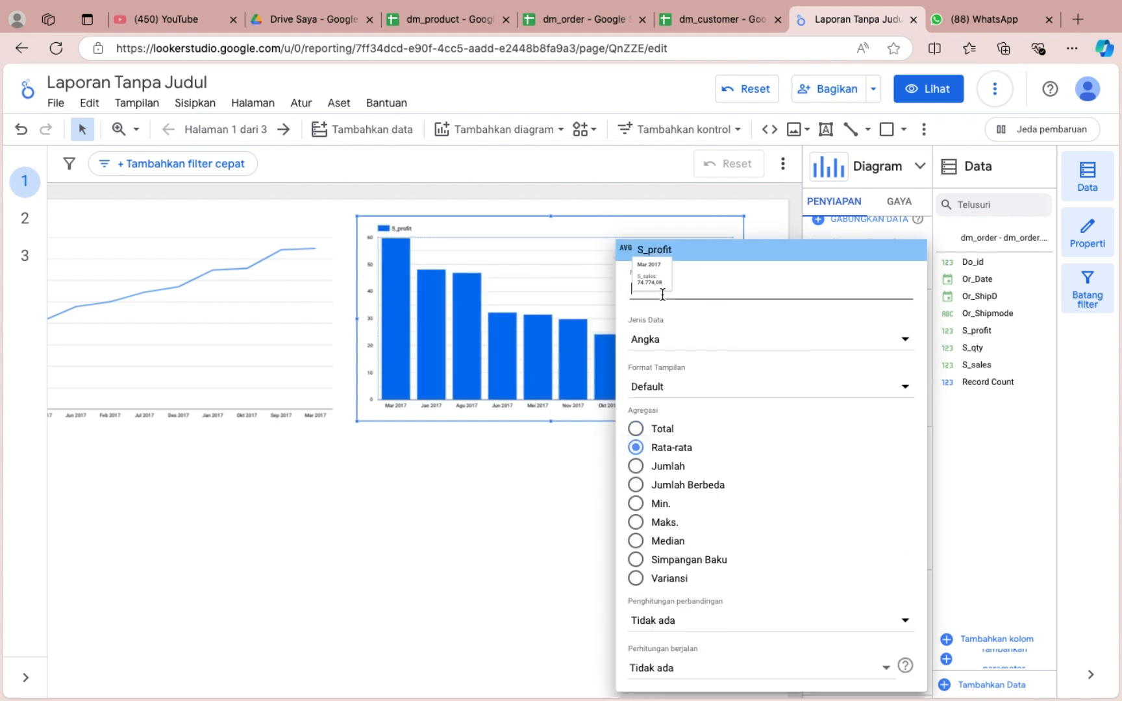
{"action": "type", "text": "Average"}
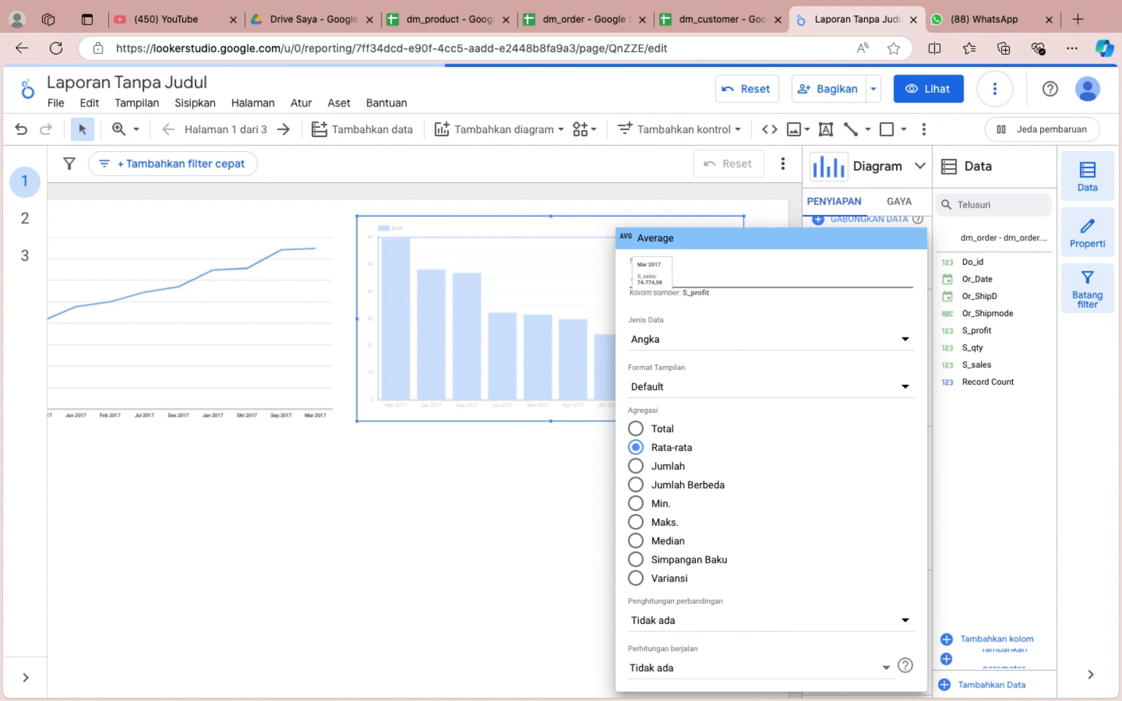
{"action": "type", "text": " profit"}
{"action": "left_click", "coordinate": [573, 505]}
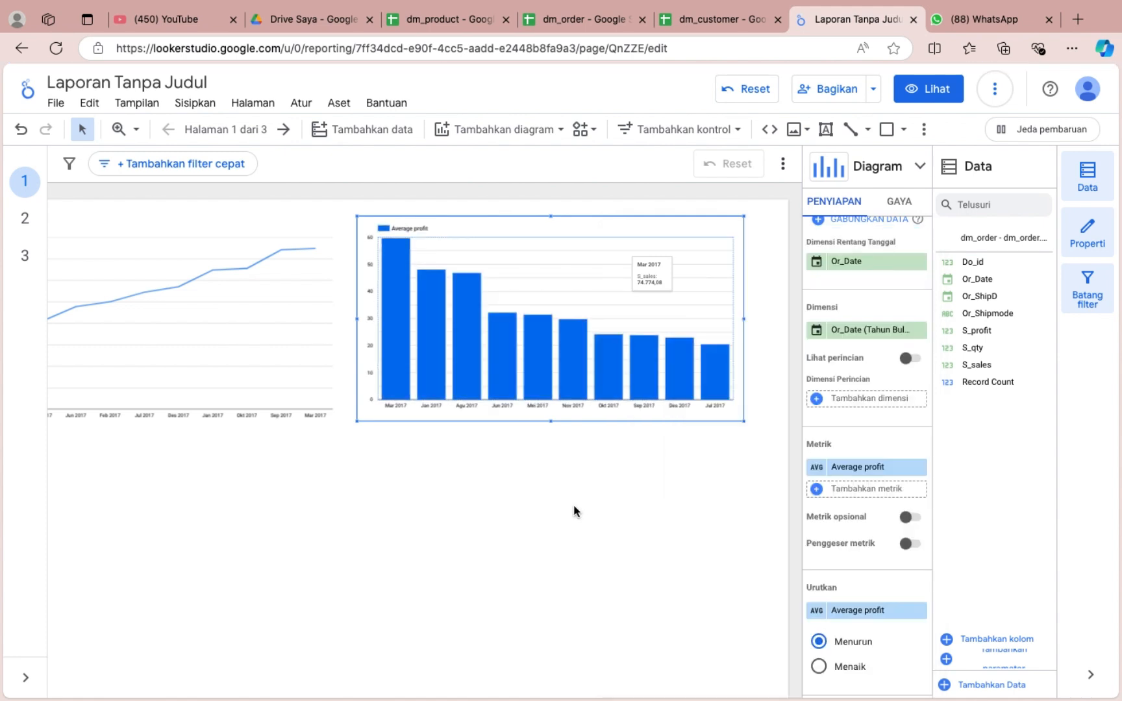
Place a copy of the Average profit column chart below the S_sales line chart.
{"action": "scroll", "coordinate": [865, 543], "scroll_direction": "down", "scroll_amount": 3}
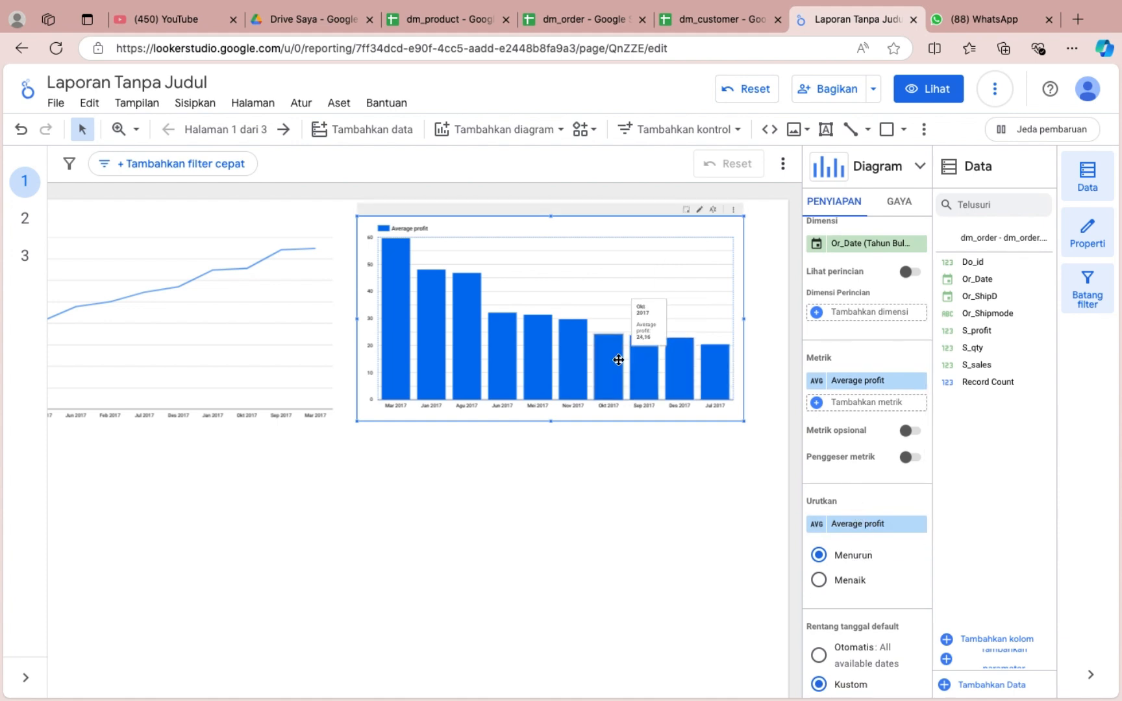
{"action": "scroll", "coordinate": [681, 525], "scroll_direction": "left", "scroll_amount": 3}
{"action": "scroll", "coordinate": [681, 525], "scroll_direction": "down", "scroll_amount": 1}
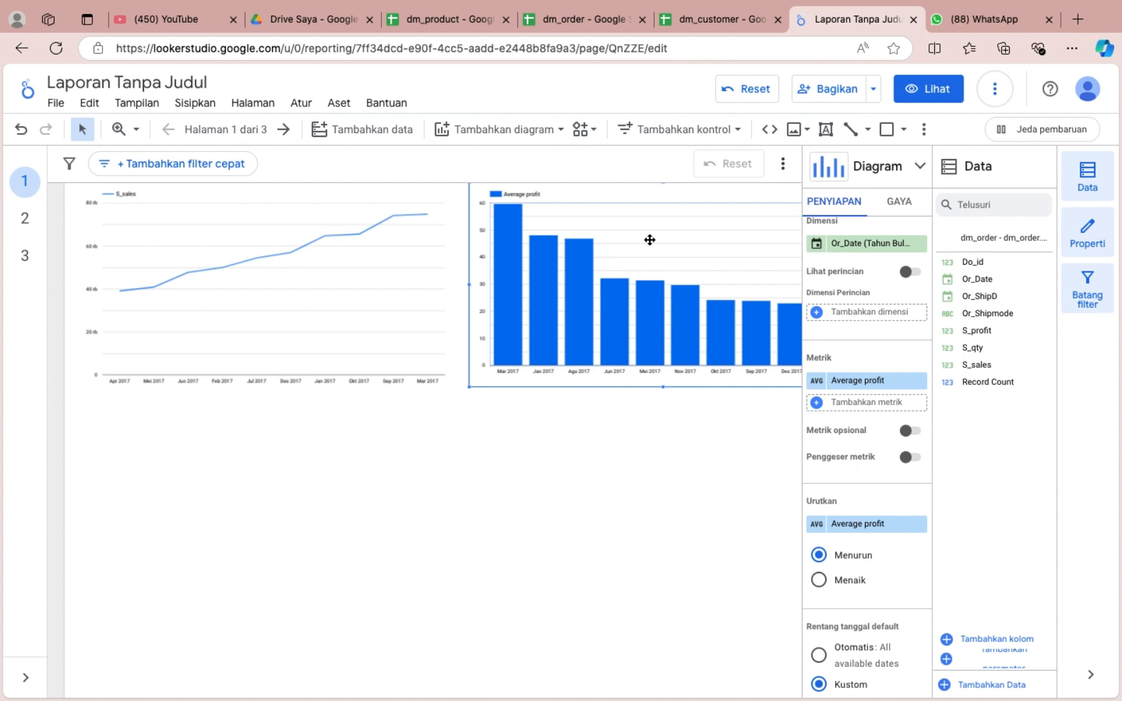
{"action": "left_click_drag", "start_coordinate": [649, 240], "coordinate": [258, 491]}
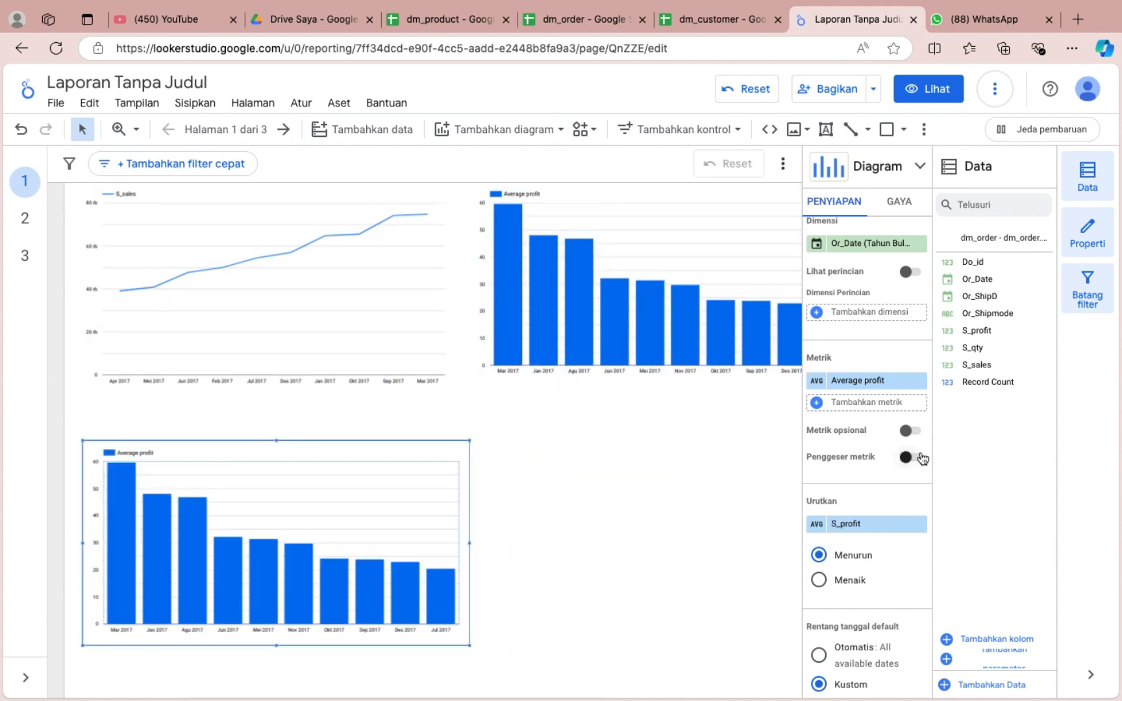
Add S_sales as a second metric to the copied column chart.
{"action": "left_click", "coordinate": [857, 401]}
{"action": "scroll", "coordinate": [859, 584], "scroll_direction": "down", "scroll_amount": 2}
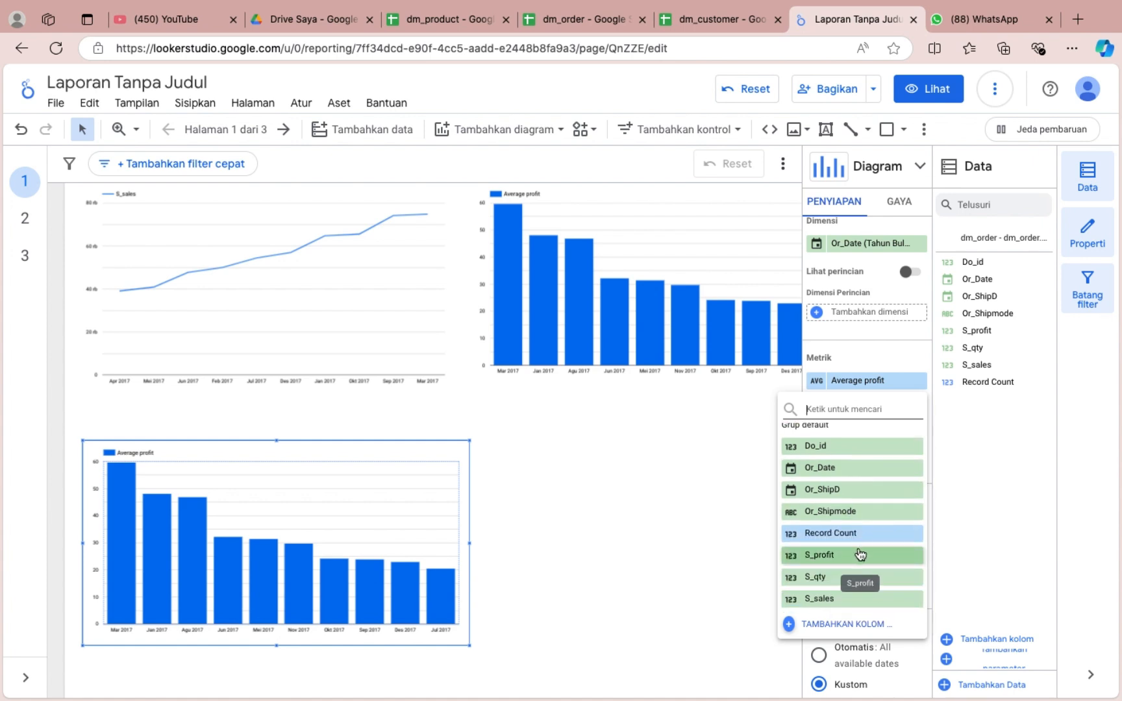
{"action": "left_click", "coordinate": [856, 598]}
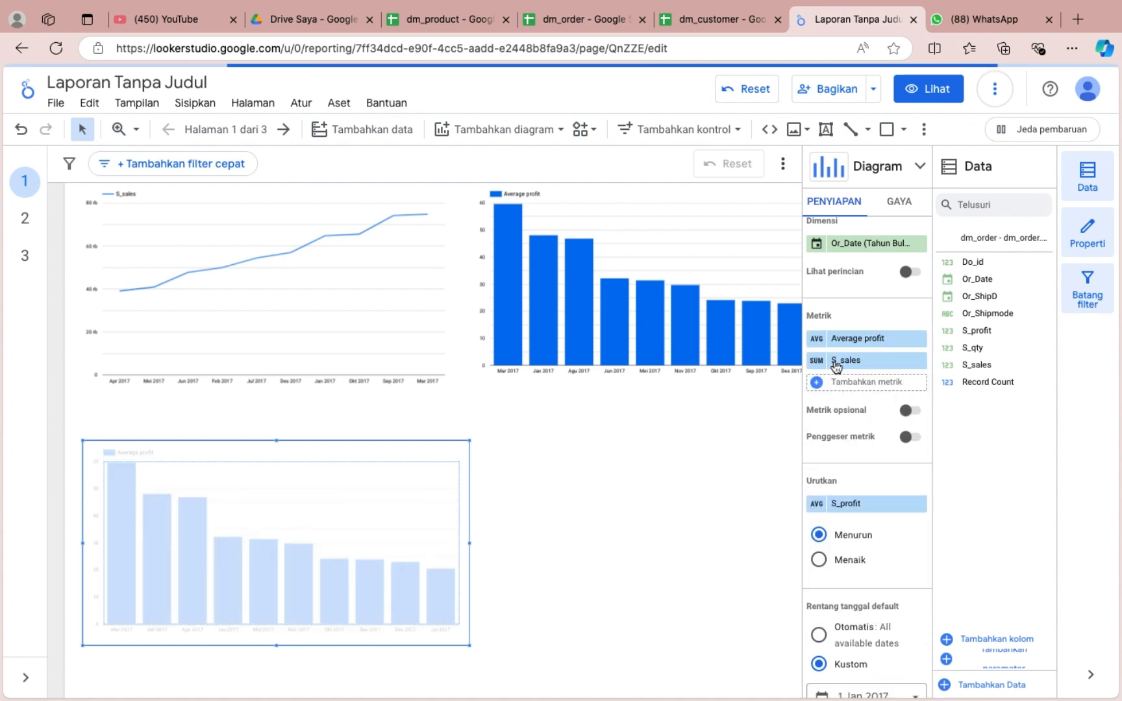
Try aggregating the copied chart's Average profit metric by Total and return it to Rata-rata.
{"action": "left_click", "coordinate": [817, 338]}
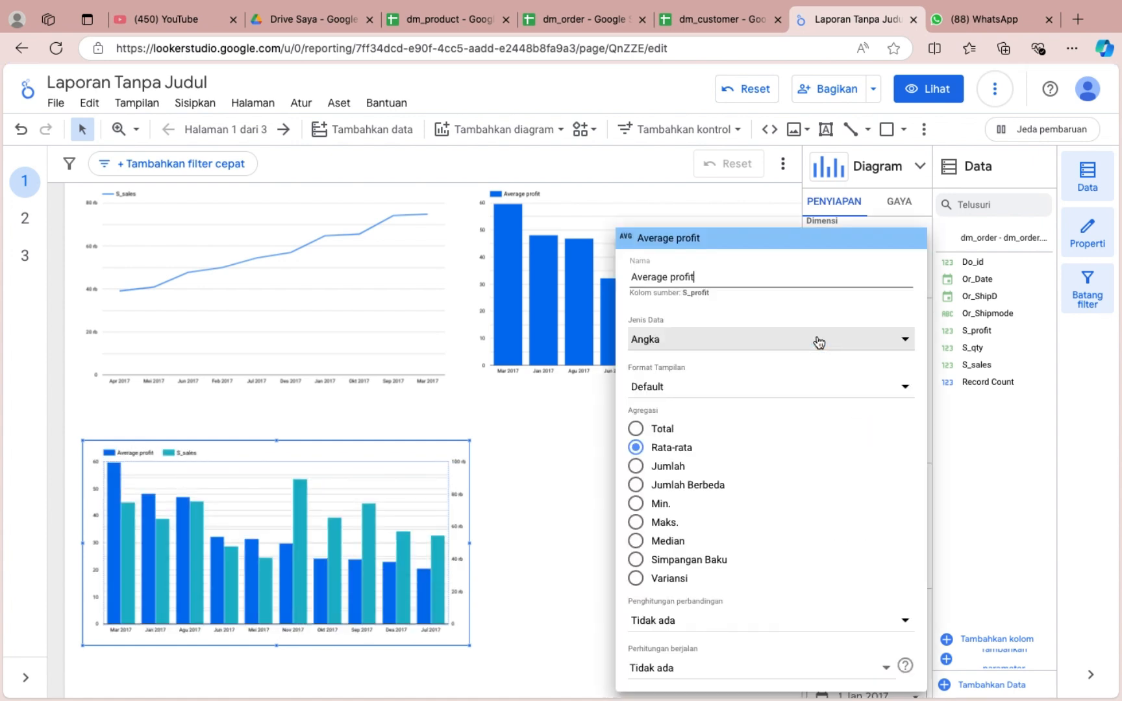
{"action": "left_click", "coordinate": [636, 430]}
{"action": "left_click", "coordinate": [573, 430]}
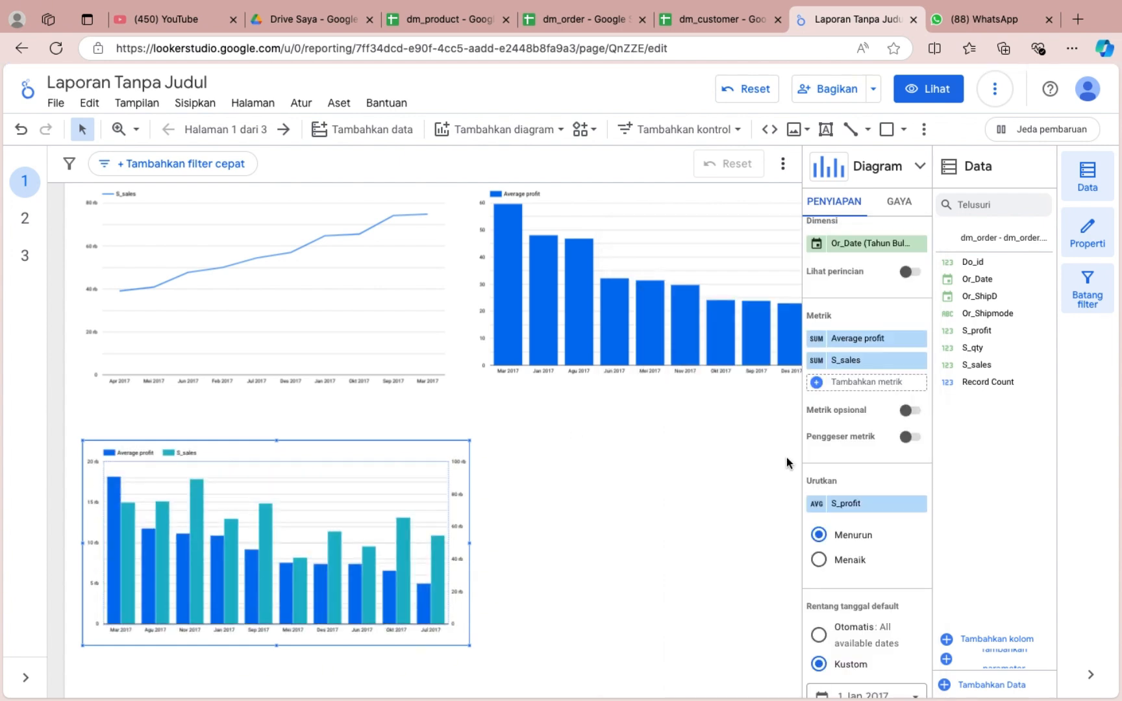
{"action": "left_click", "coordinate": [812, 343]}
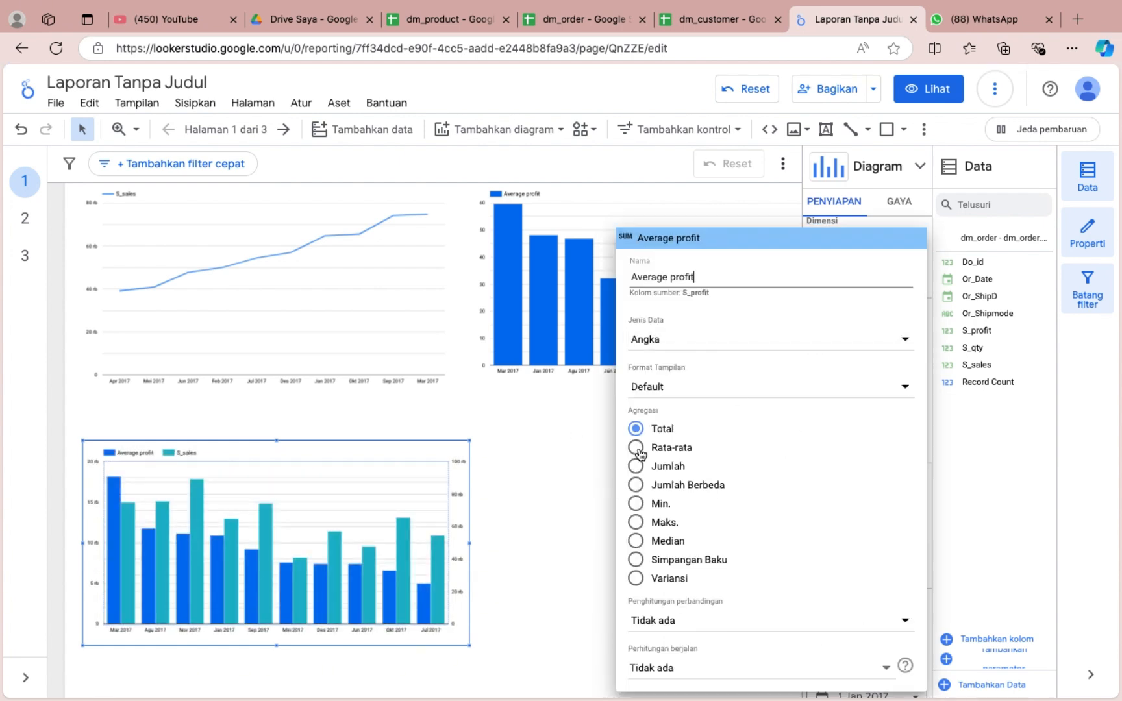
{"action": "left_click", "coordinate": [636, 447]}
{"action": "left_click", "coordinate": [580, 445]}
Aggregate the copied chart's S_sales metric by average (Rata-rata).
{"action": "left_click", "coordinate": [813, 361]}
{"action": "left_click", "coordinate": [636, 447]}
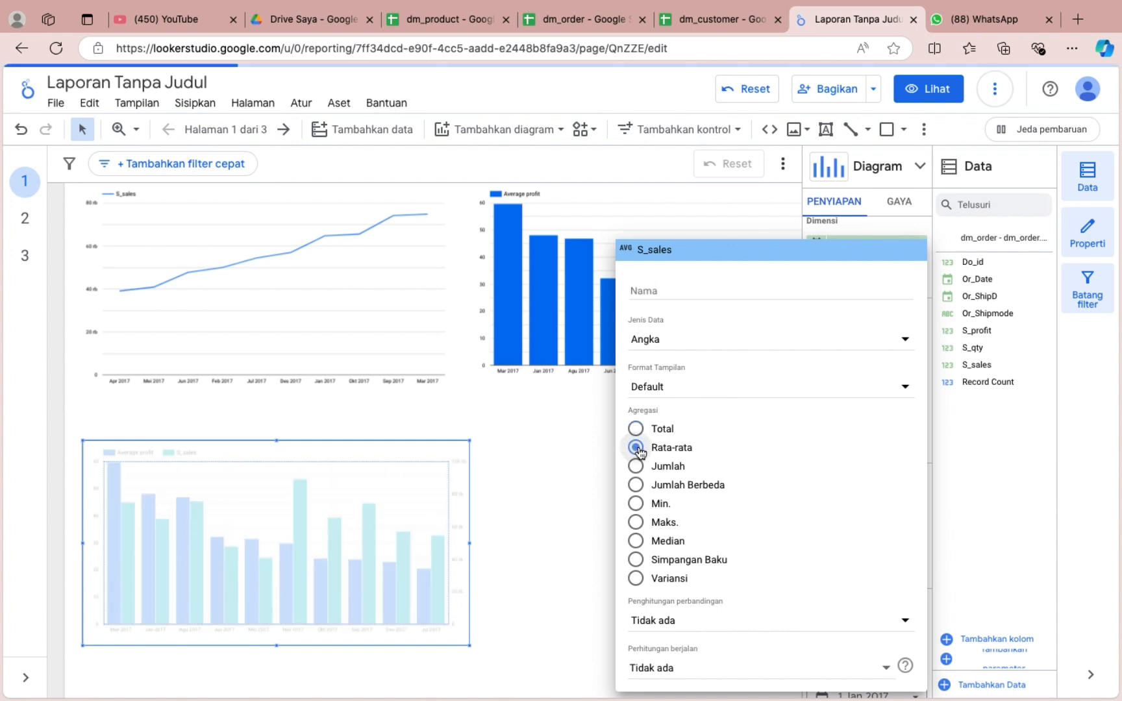
{"action": "left_click", "coordinate": [544, 474]}
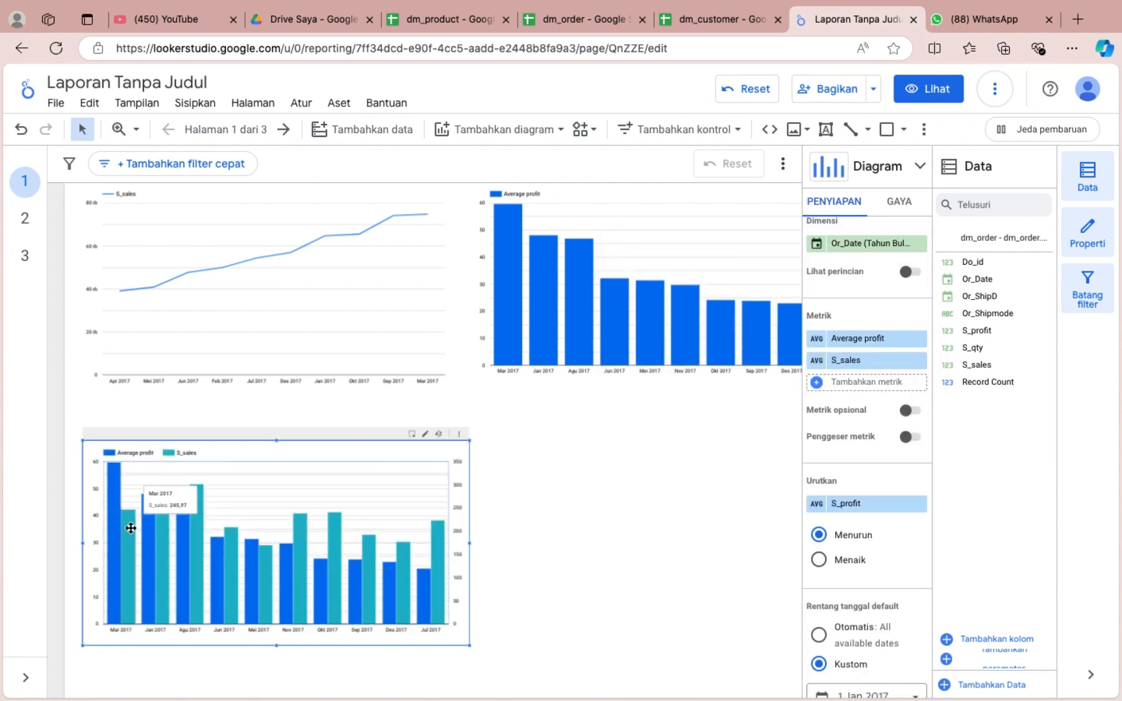
Try the two-metric chart as a horizontal bar chart and a stacked combo chart, and return it to a column chart.
{"action": "left_click", "coordinate": [920, 166]}
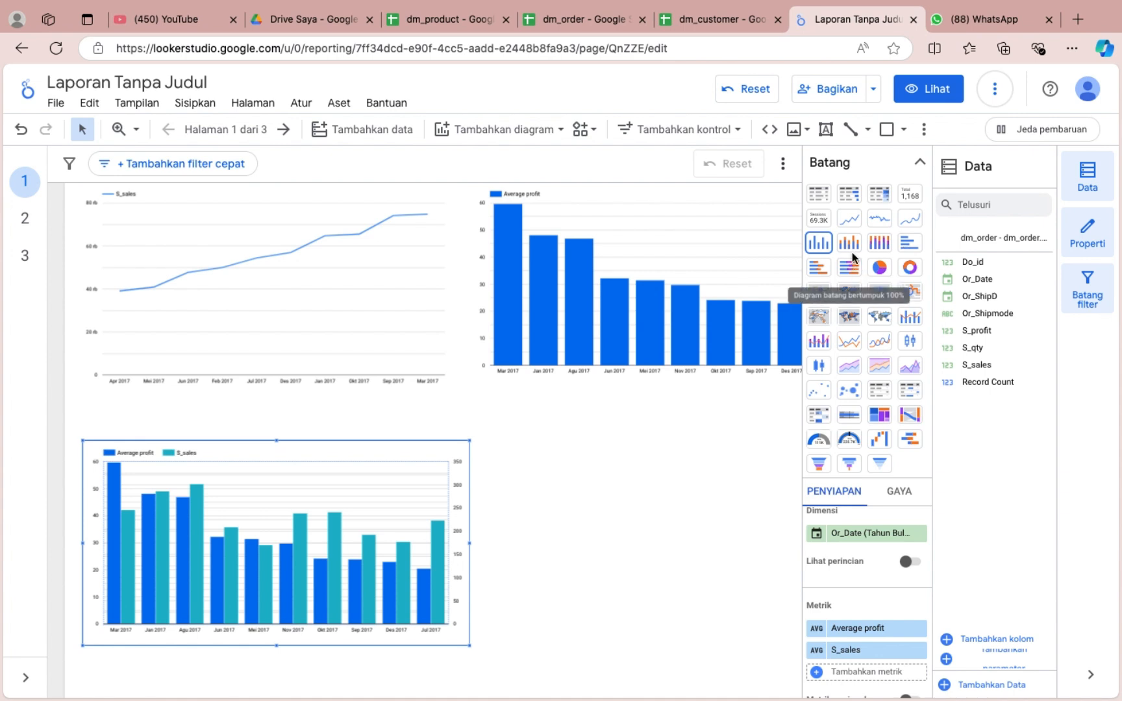
{"action": "left_click", "coordinate": [910, 242]}
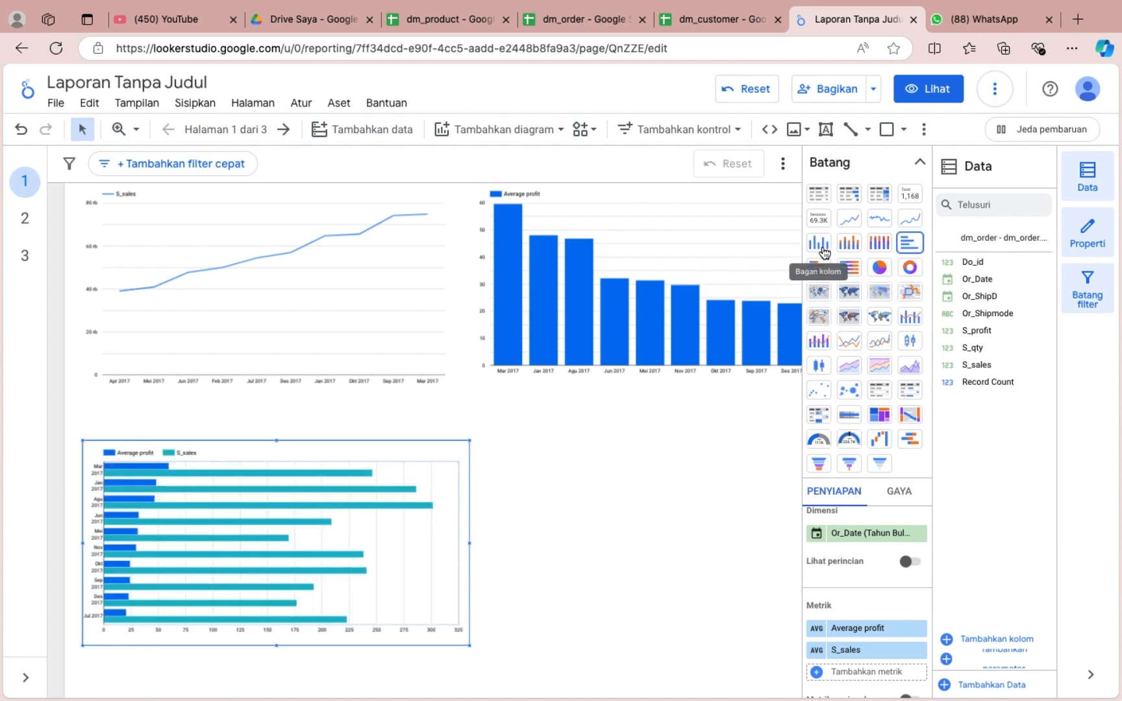
{"action": "left_click", "coordinate": [819, 340]}
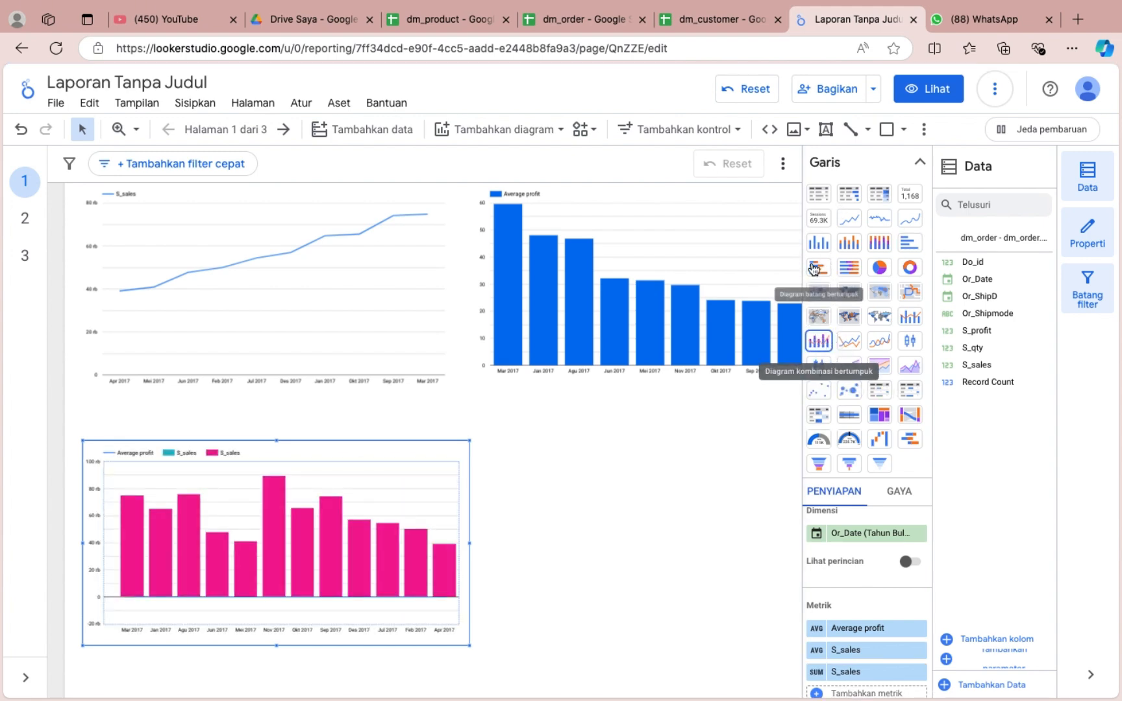
{"action": "left_click", "coordinate": [818, 242]}
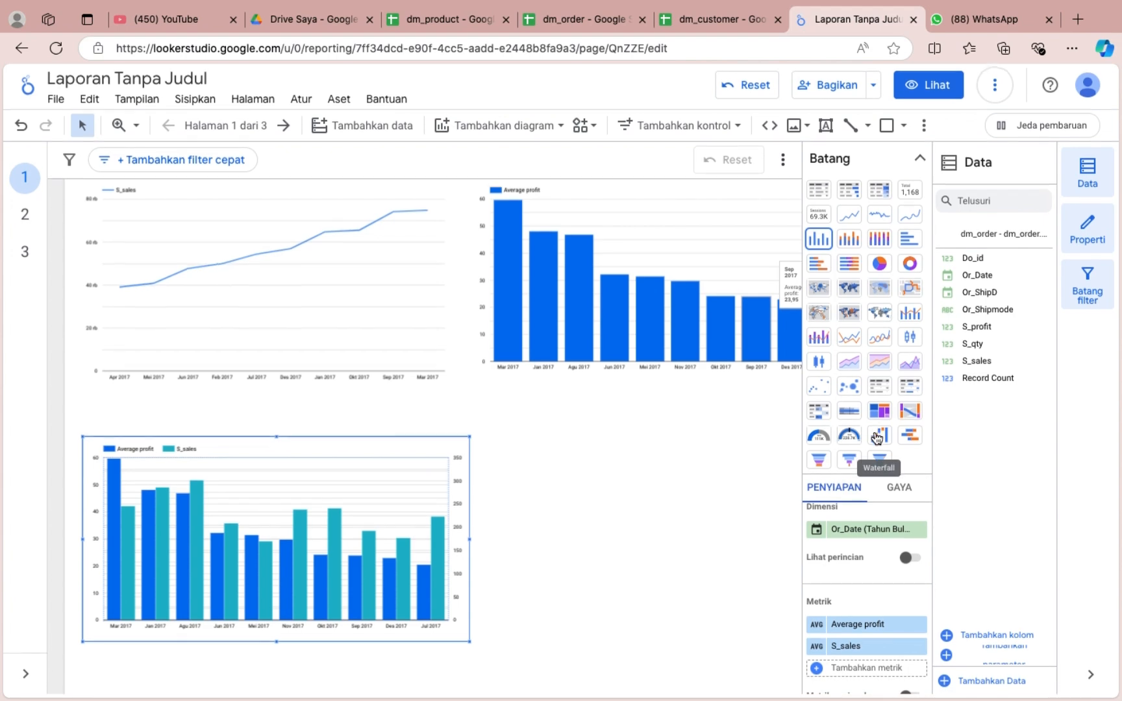
Rename the S_sales metric of the two-metric column chart to "Average sales".
{"action": "left_click", "coordinate": [918, 167]}
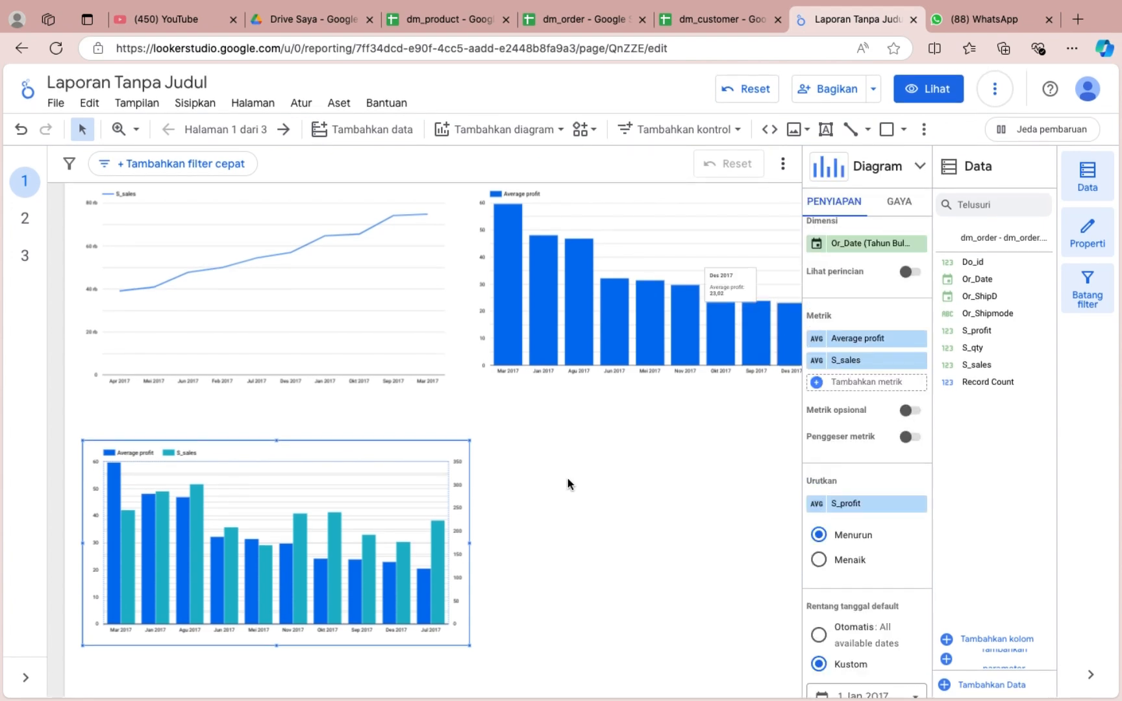
{"action": "left_click", "coordinate": [816, 361]}
{"action": "key", "text": "BackSpace"}
{"action": "type", "text": "Avega"}
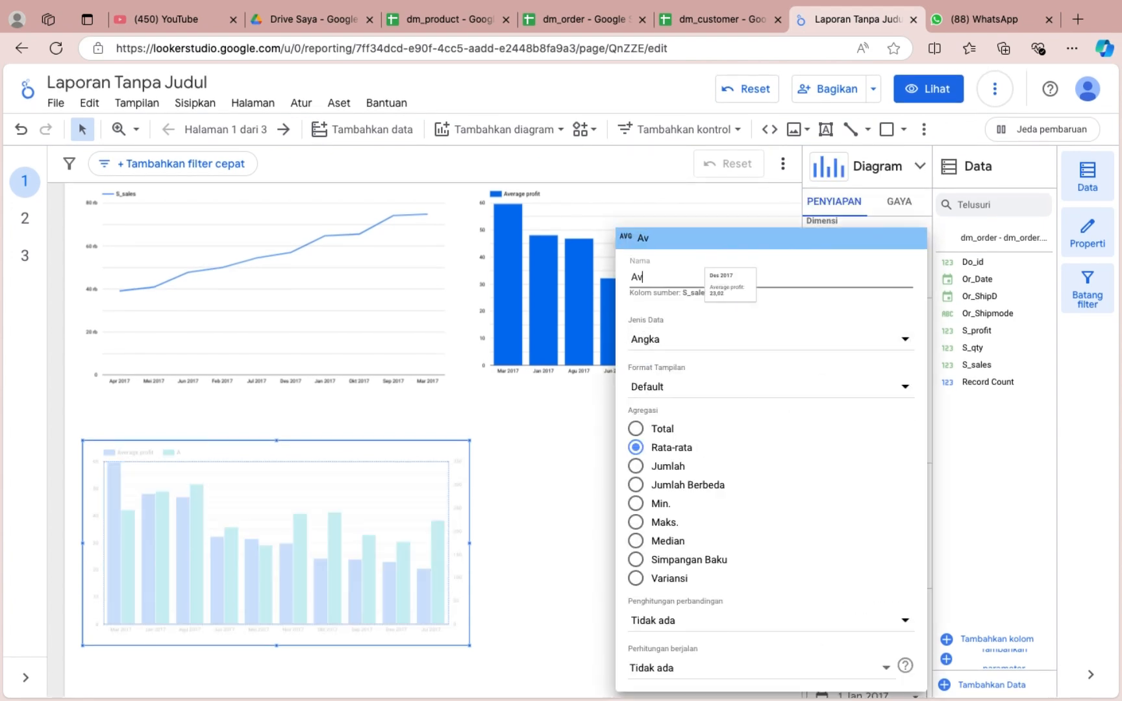
{"action": "key", "text": "BackSpace"}
{"action": "key", "text": "BackSpace"}
{"action": "key", "text": "BackSpace"}
{"action": "type", "text": "erage sales"}
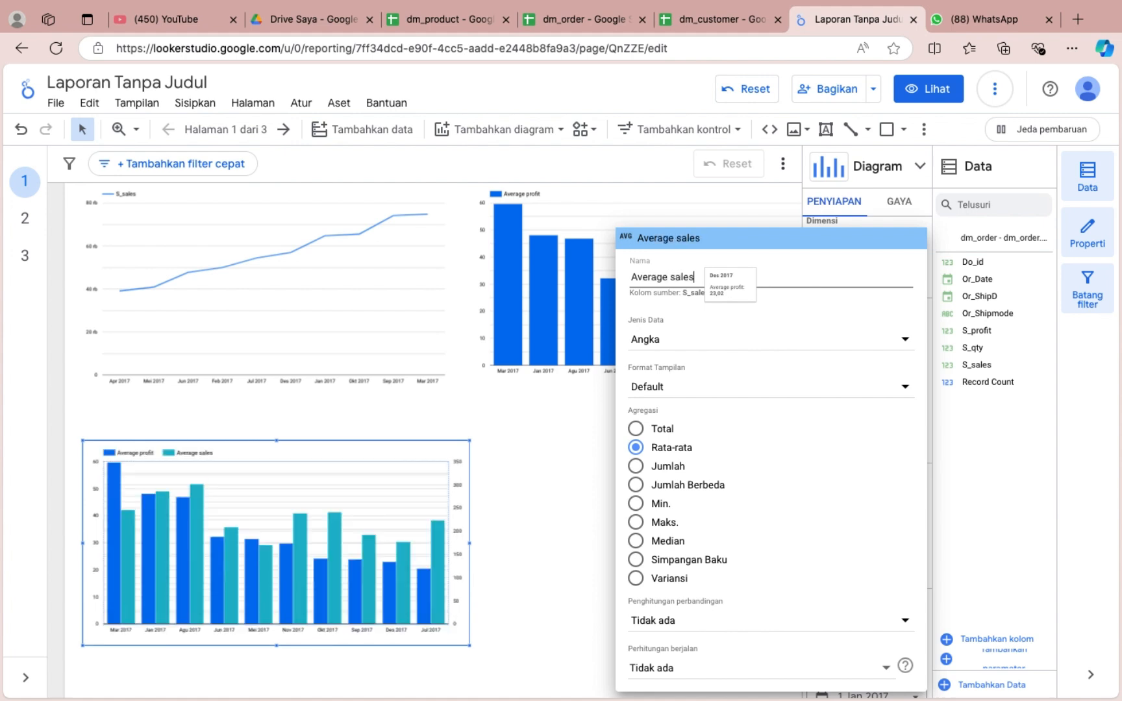
{"action": "left_click", "coordinate": [531, 428]}
{"action": "left_click", "coordinate": [639, 420]}
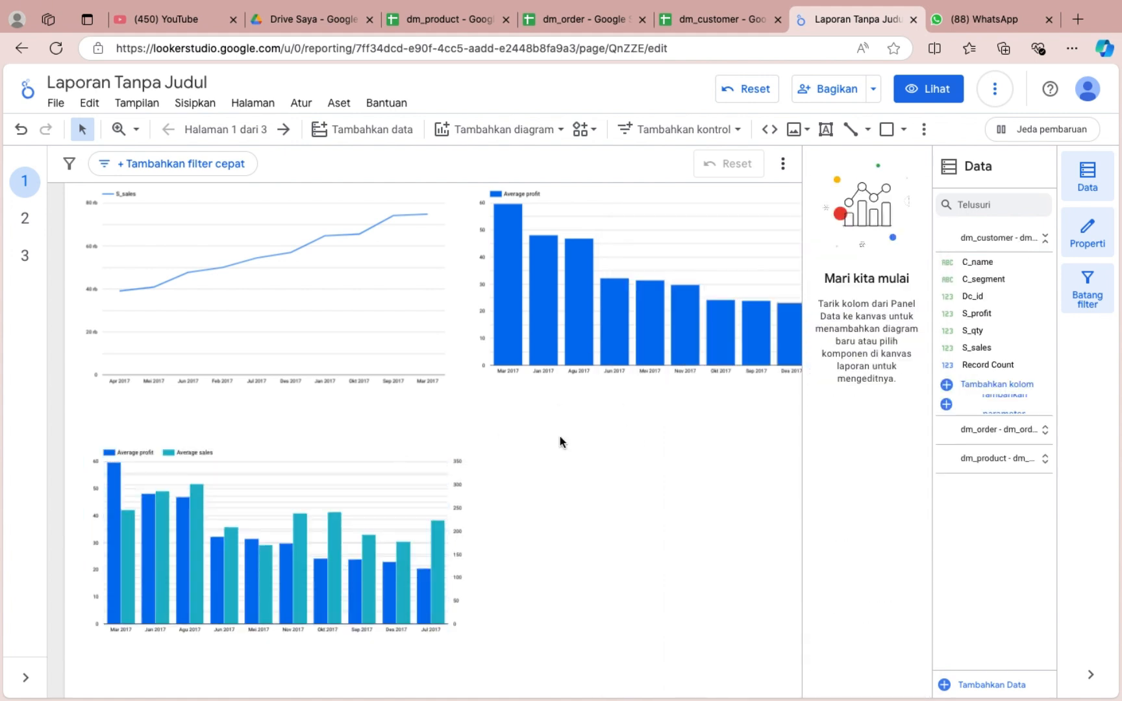
Place a copy of the average profit chart beside the two-metric chart and set its dimension to Or_Shipmode.
{"action": "left_click_drag", "start_coordinate": [686, 250], "coordinate": [698, 508]}
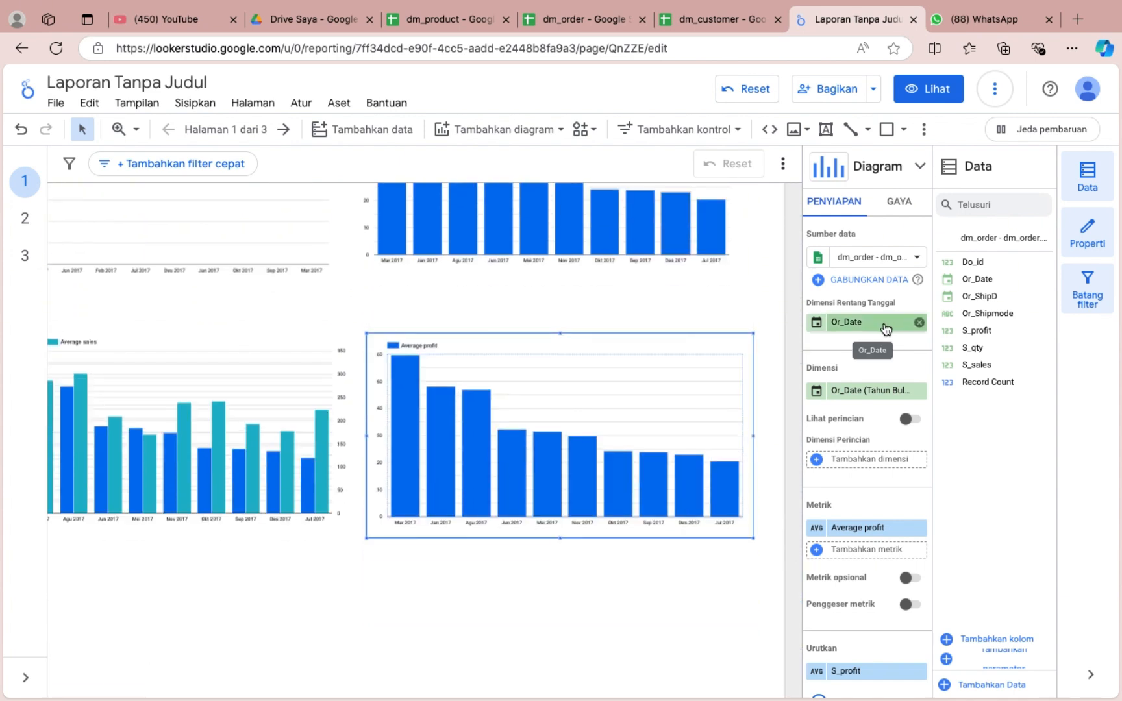
{"action": "left_click", "coordinate": [871, 390]}
{"action": "scroll", "coordinate": [839, 525], "scroll_direction": "down", "scroll_amount": 4}
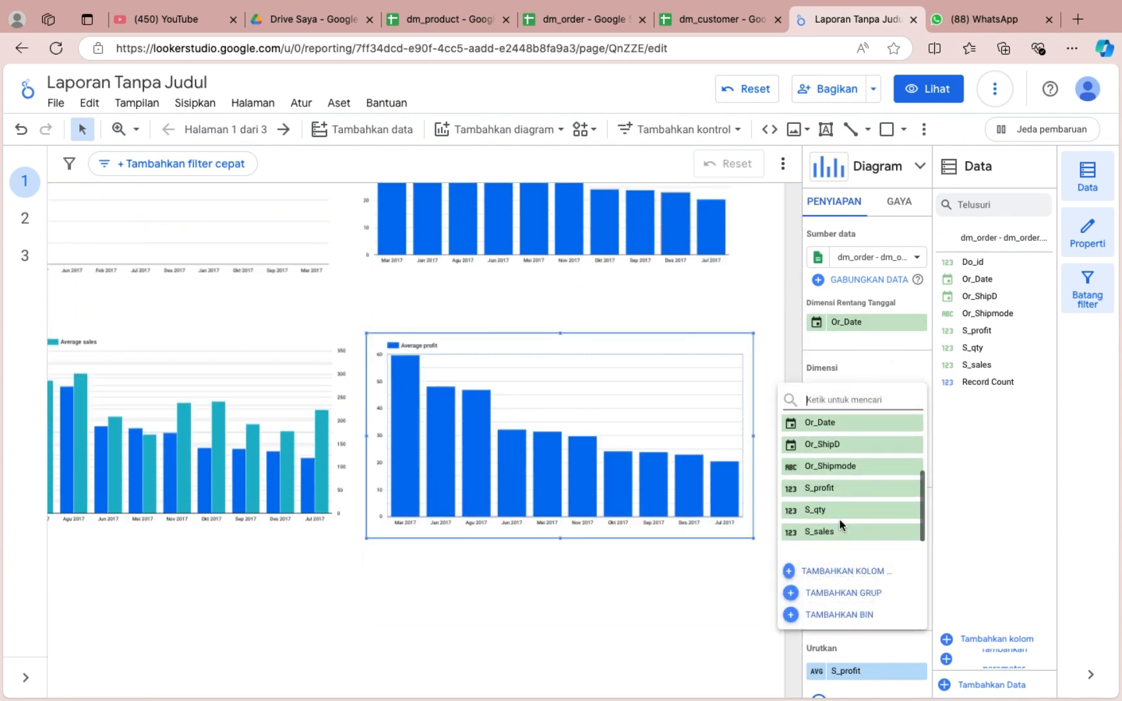
{"action": "left_click", "coordinate": [846, 466]}
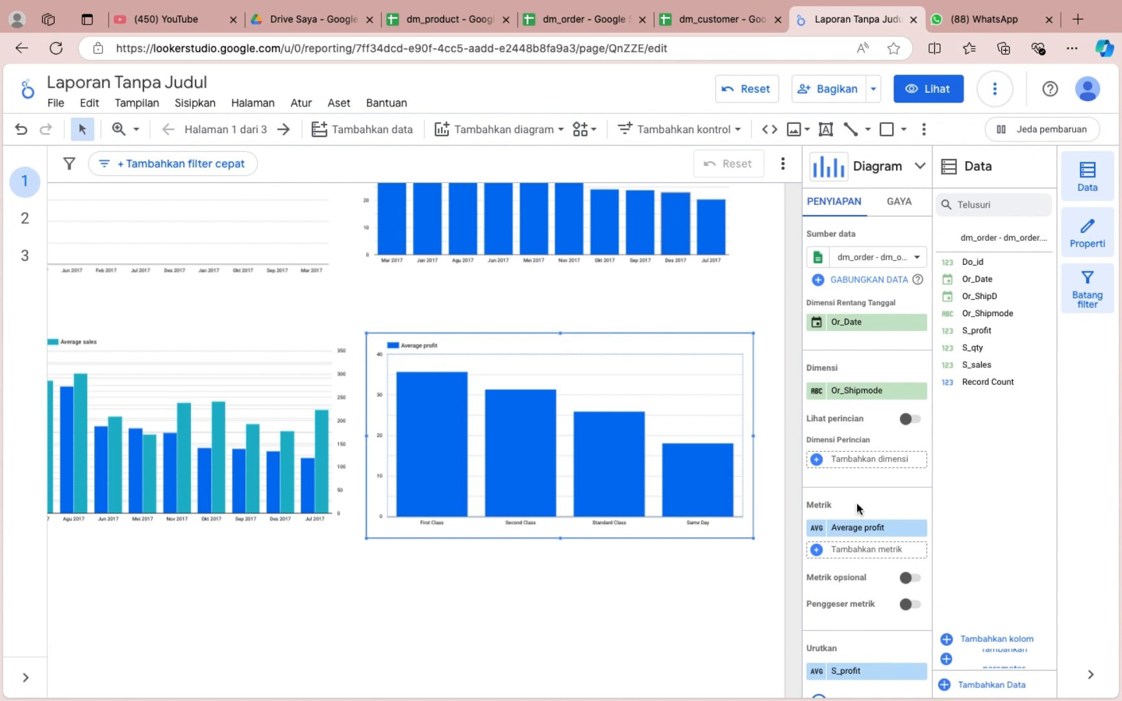
Replace the Average profit metric of the new ship-mode chart with S_qty.
{"action": "scroll", "coordinate": [857, 504], "scroll_direction": "down", "scroll_amount": 1}
{"action": "left_click", "coordinate": [857, 481]}
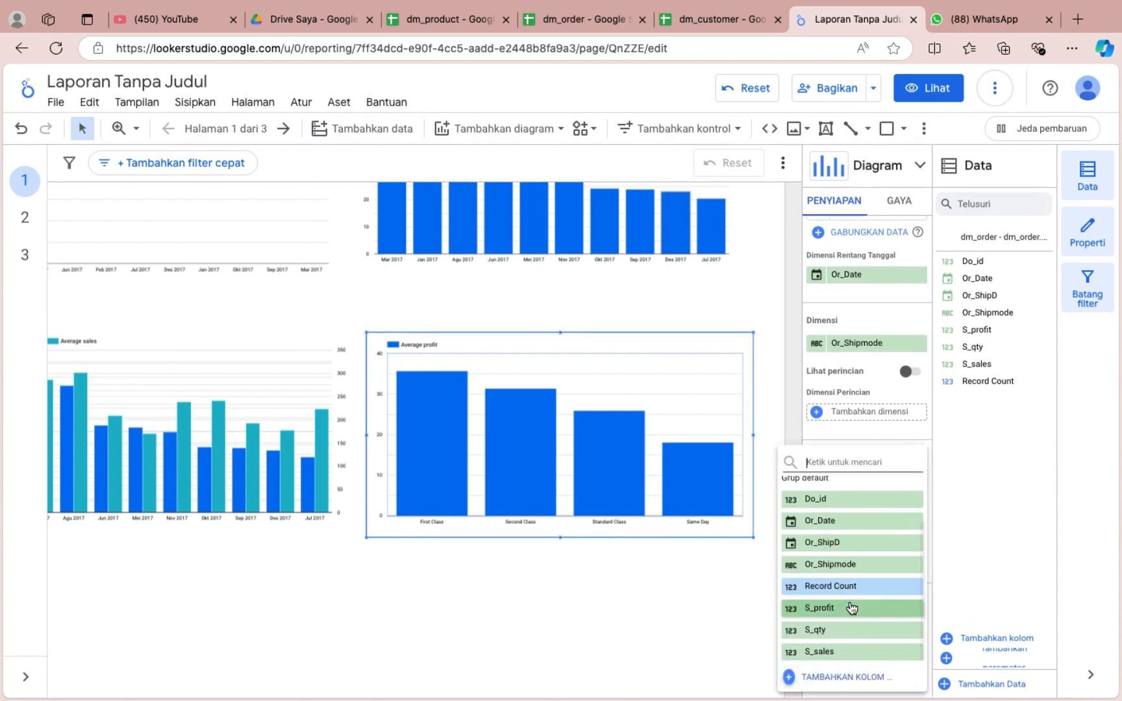
{"action": "left_click", "coordinate": [852, 630]}
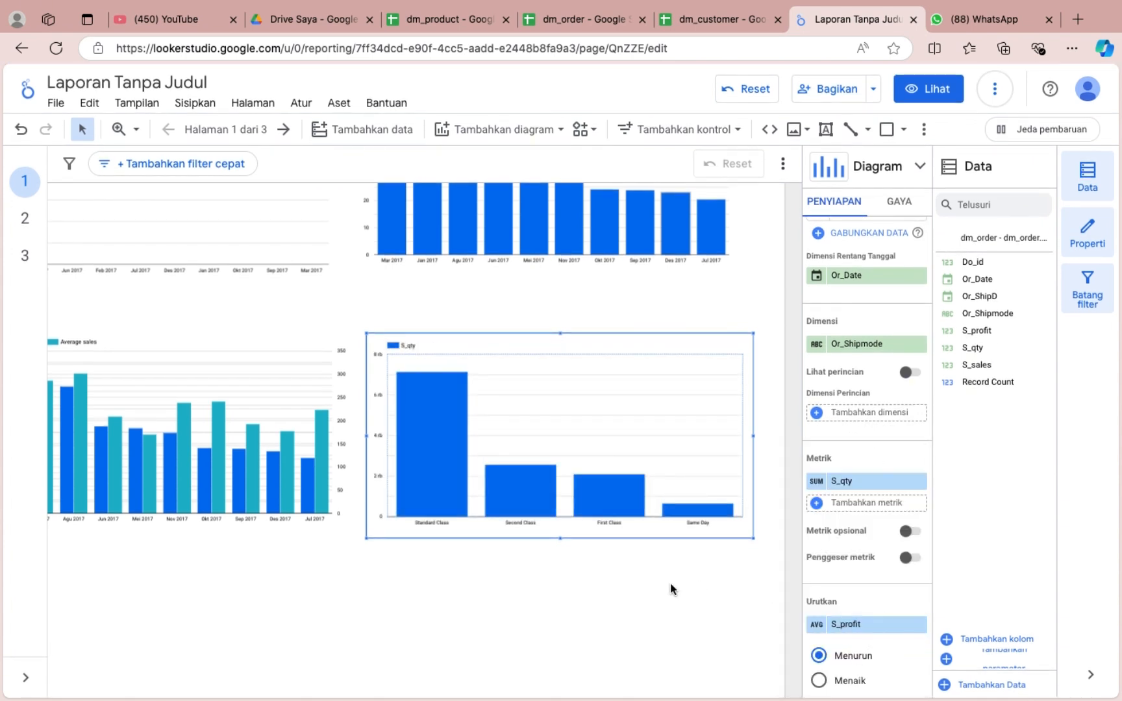
Try Or_ShipD as the copied chart's dimension, with S_sales as a second metric beside S_qty.
{"action": "scroll", "coordinate": [670, 582], "scroll_direction": "up", "scroll_amount": 2}
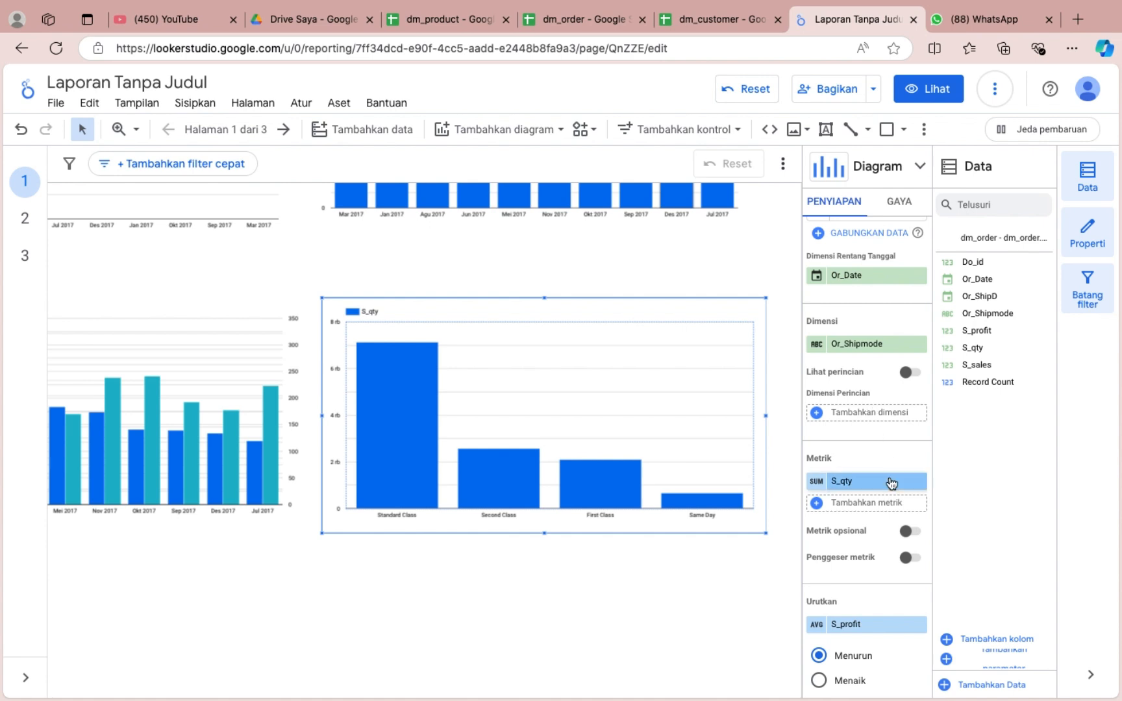
{"action": "left_click", "coordinate": [854, 344]}
{"action": "scroll", "coordinate": [855, 492], "scroll_direction": "down", "scroll_amount": 1}
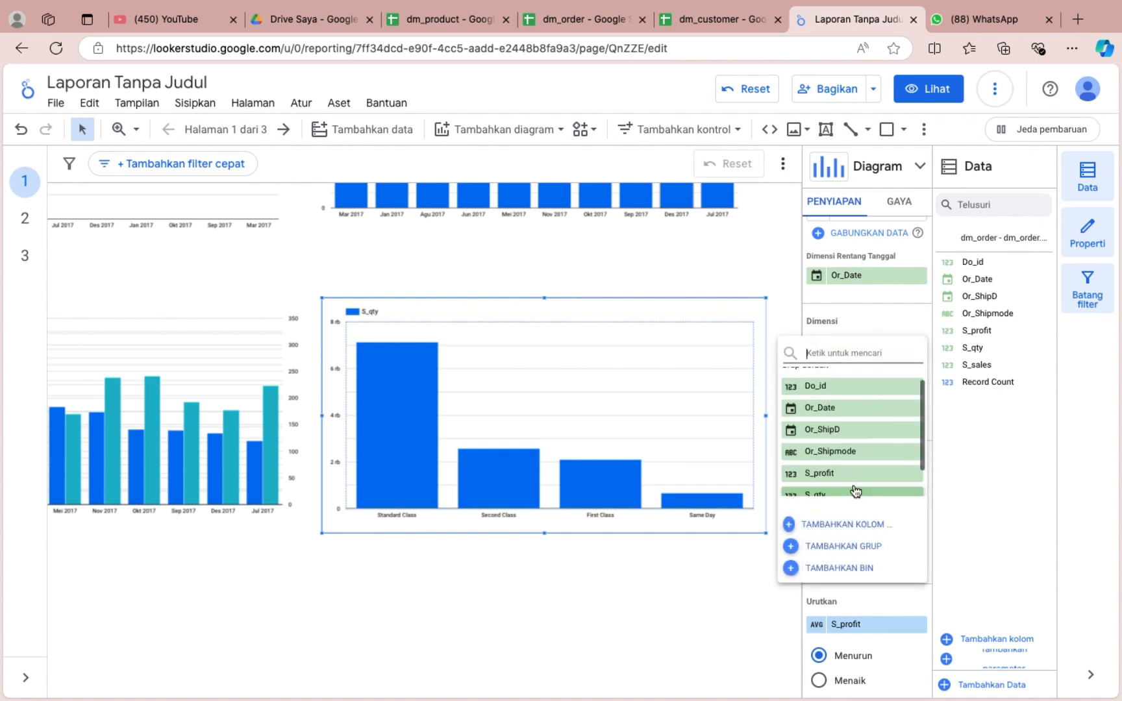
{"action": "scroll", "coordinate": [856, 492], "scroll_direction": "up", "scroll_amount": 1}
{"action": "left_click", "coordinate": [865, 445]}
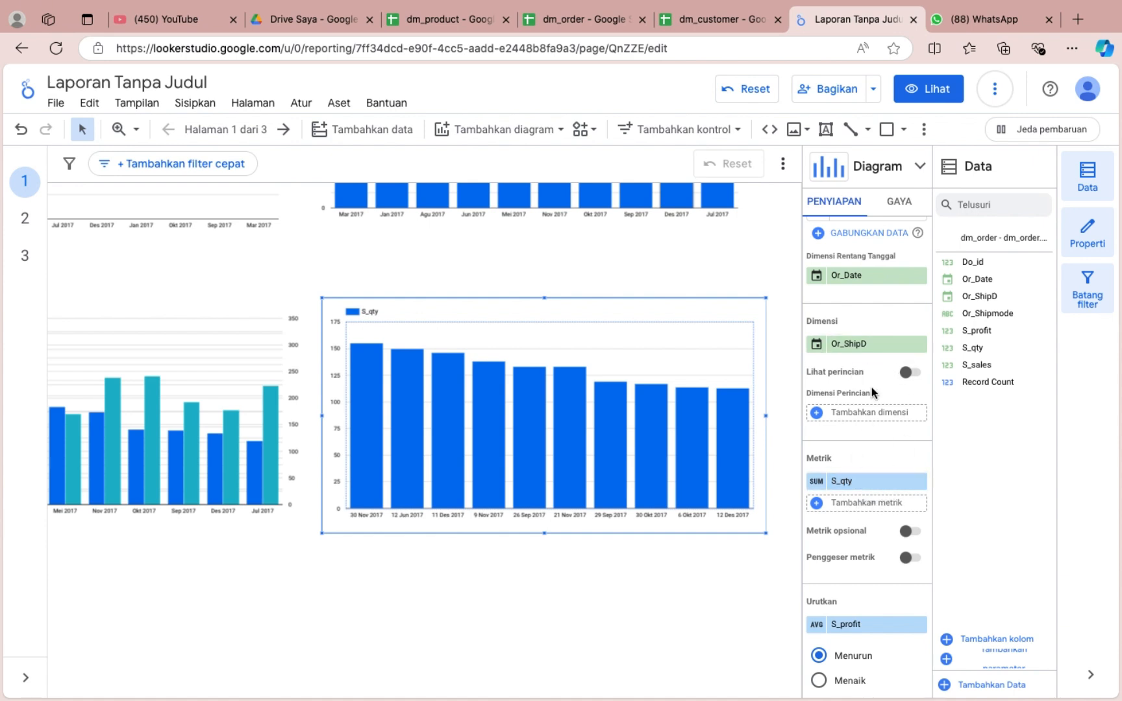
{"action": "left_click", "coordinate": [860, 498]}
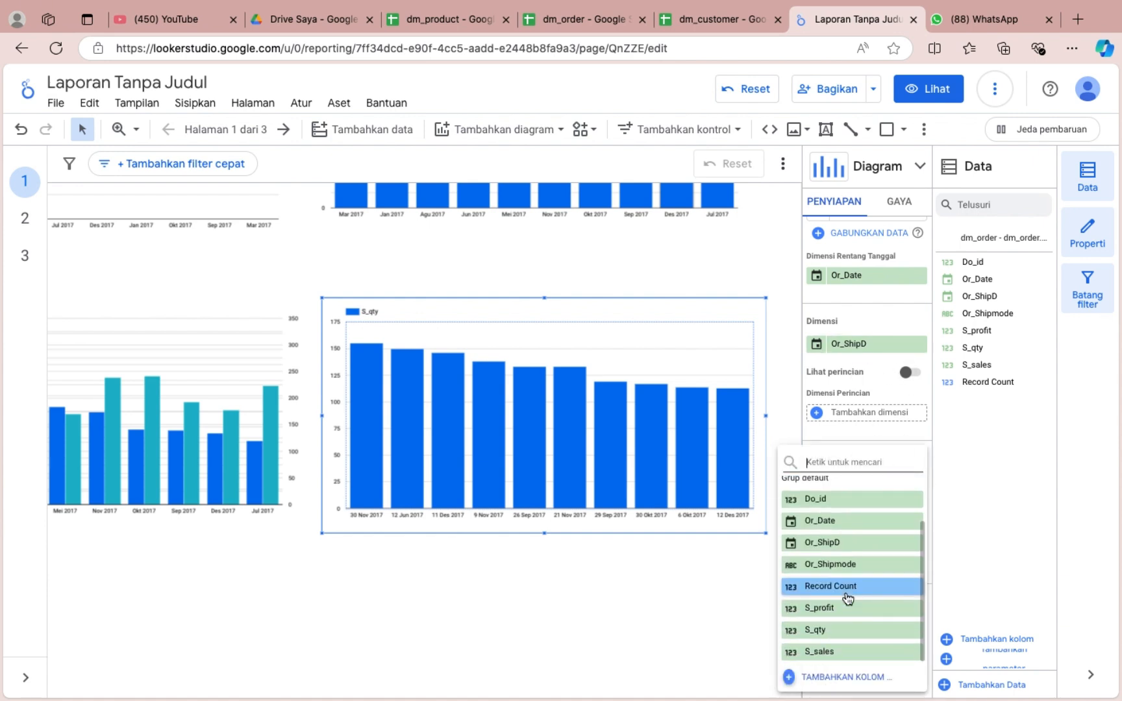
{"action": "left_click", "coordinate": [847, 654]}
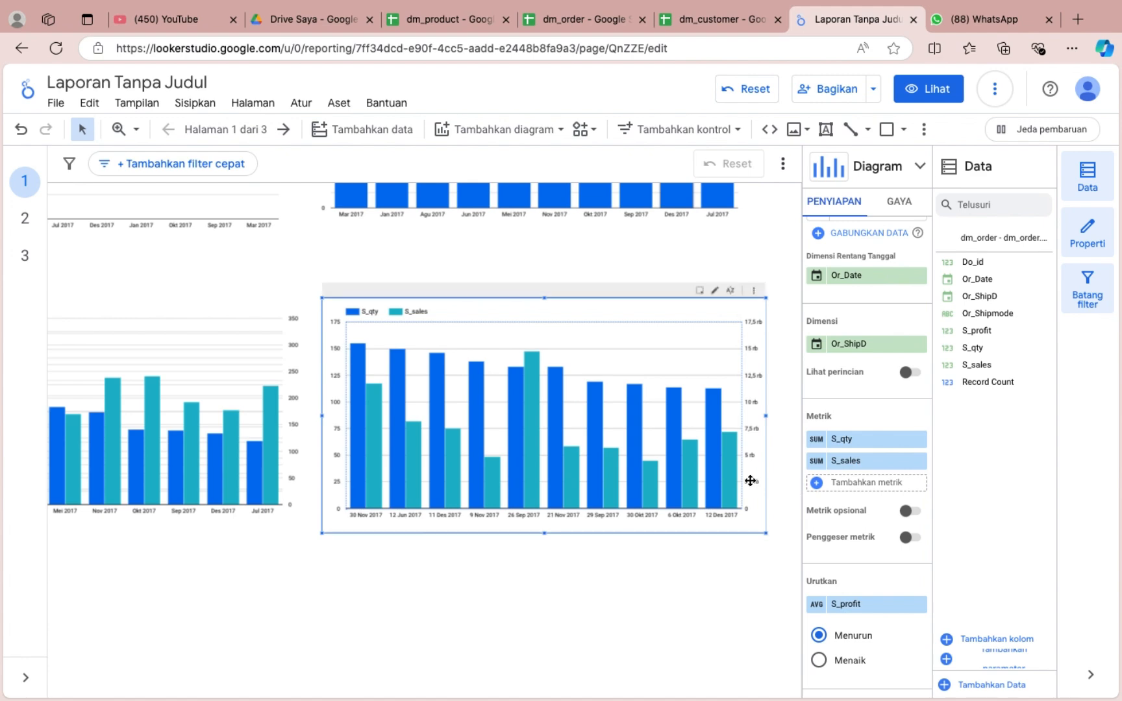
Convert the copied chart to a pie chart and set its dimension to Or_Shipmode.
{"action": "left_click", "coordinate": [920, 165]}
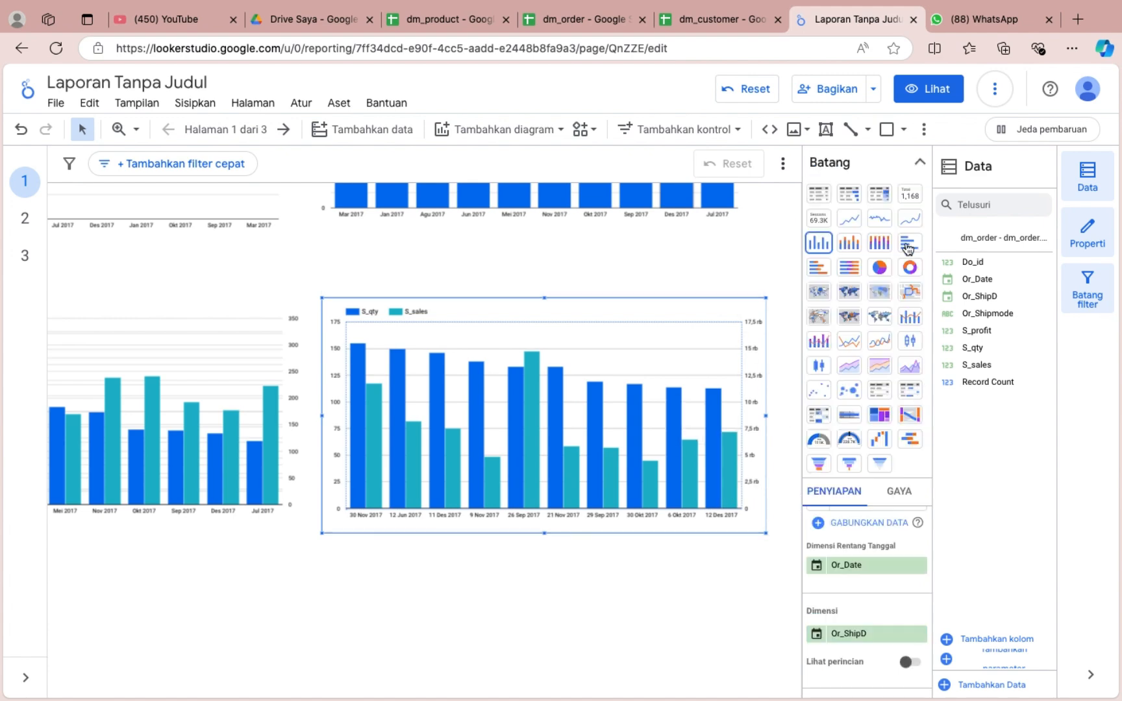
{"action": "left_click", "coordinate": [880, 267]}
{"action": "left_click", "coordinate": [919, 162]}
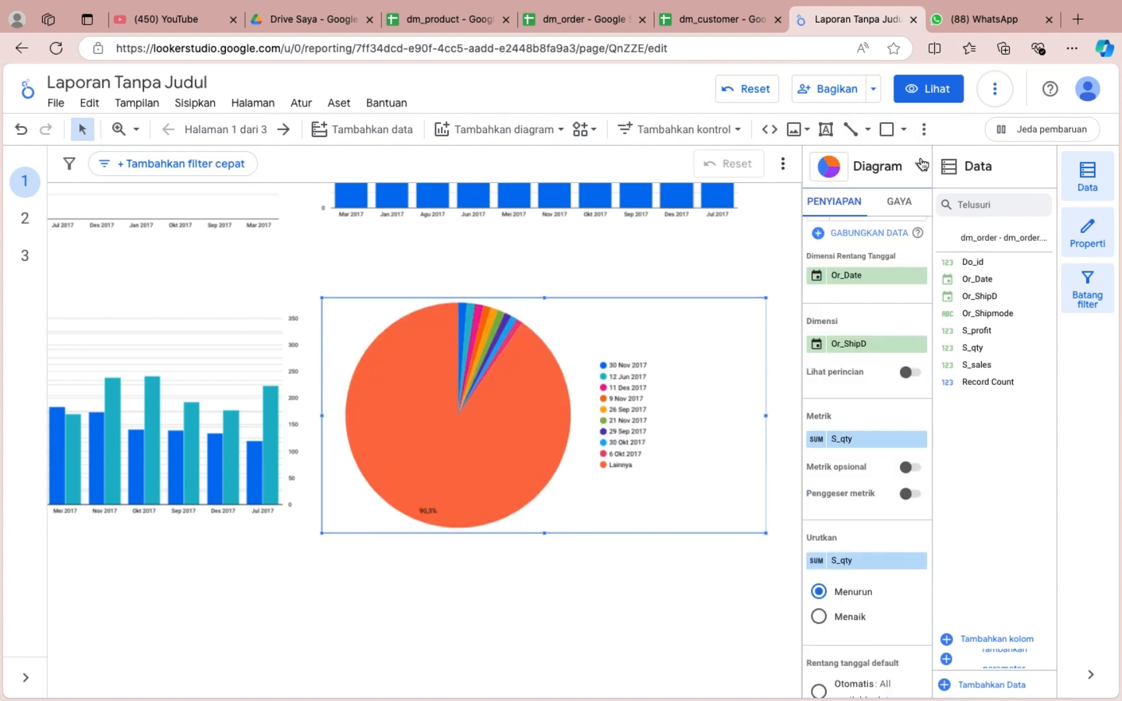
{"action": "scroll", "coordinate": [873, 479], "scroll_direction": "down", "scroll_amount": 1}
{"action": "left_click", "coordinate": [864, 310]}
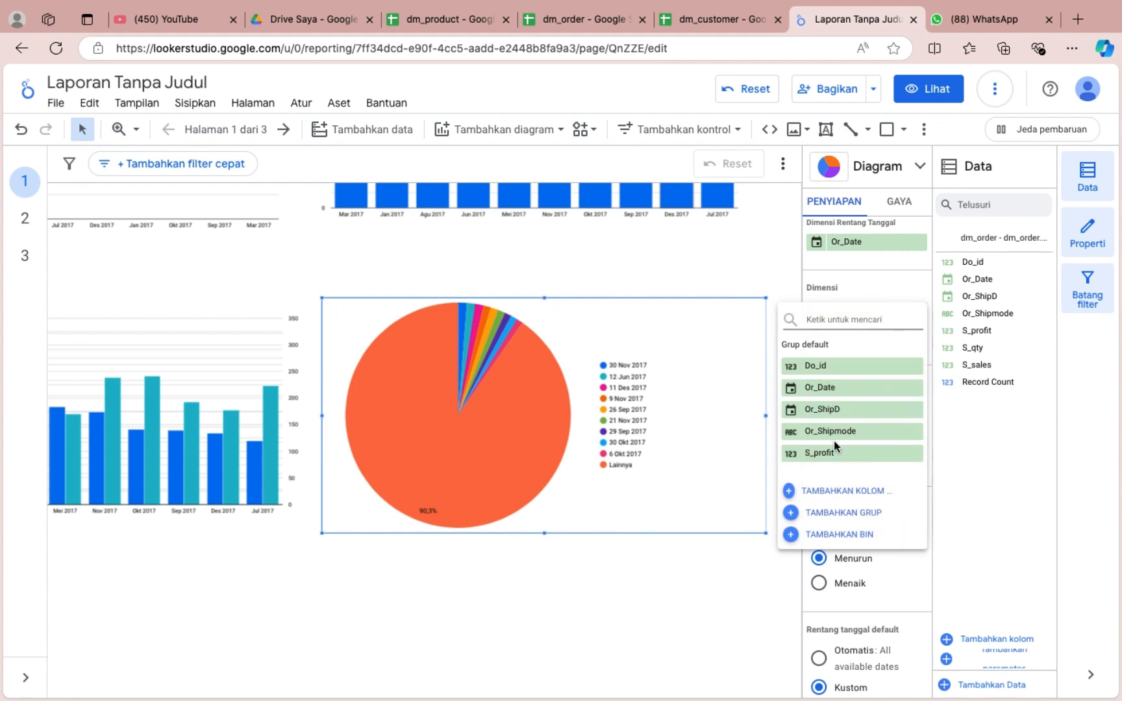
{"action": "left_click", "coordinate": [834, 438]}
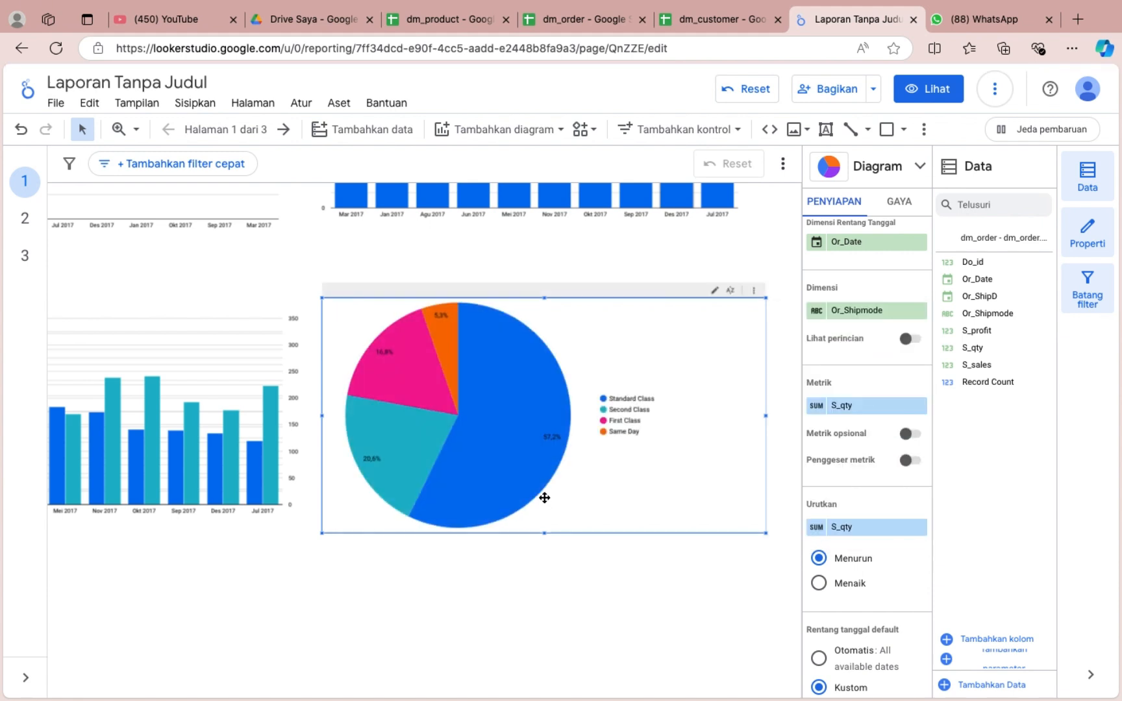
Replace the pie chart's metric with S_sales.
{"action": "mouse_move", "coordinate": [549, 462]}
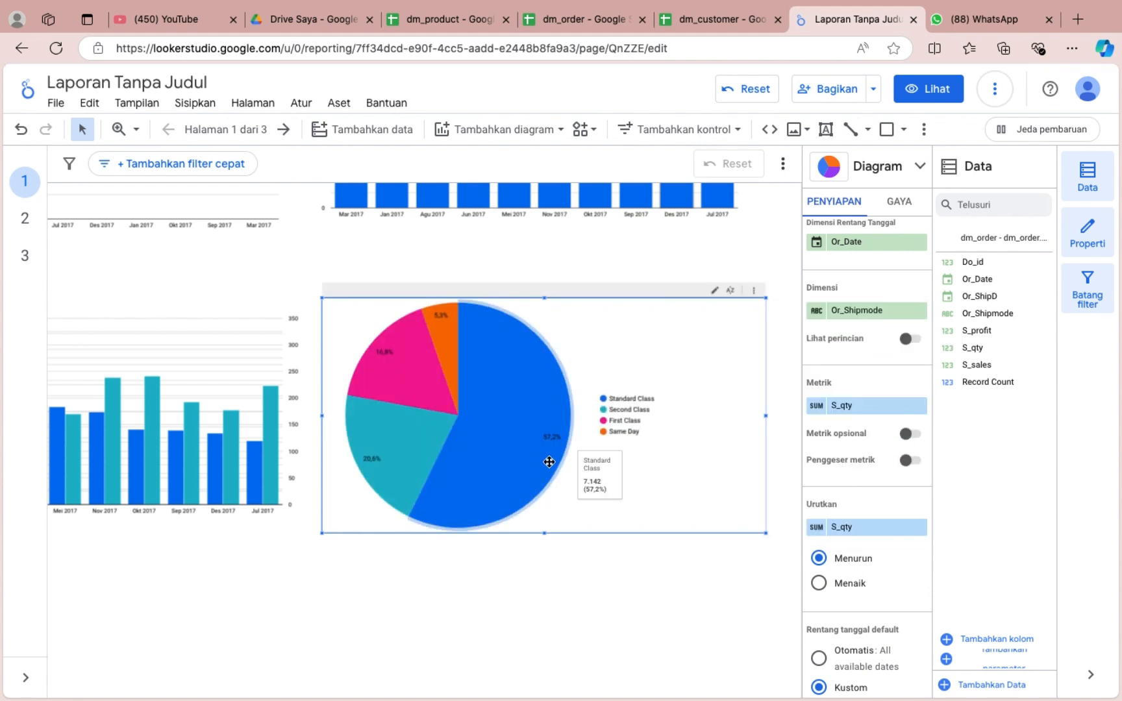
{"action": "left_click", "coordinate": [816, 530]}
{"action": "left_click", "coordinate": [844, 510]}
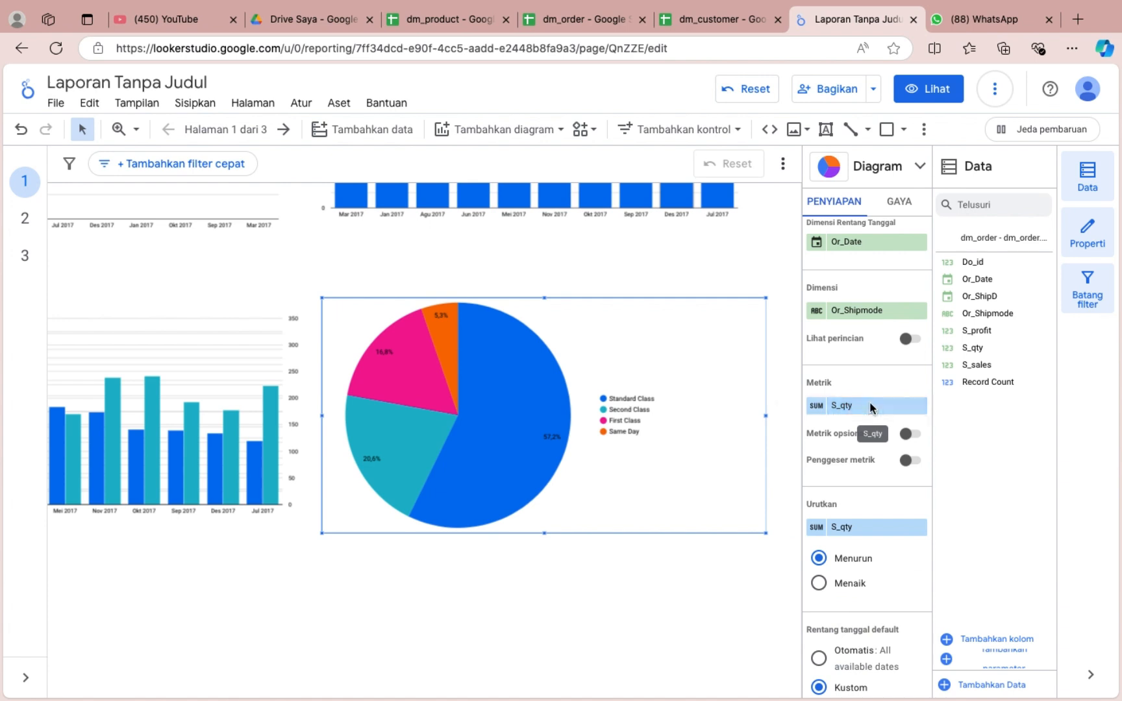
{"action": "left_click", "coordinate": [872, 408]}
{"action": "scroll", "coordinate": [869, 562], "scroll_direction": "down", "scroll_amount": 1}
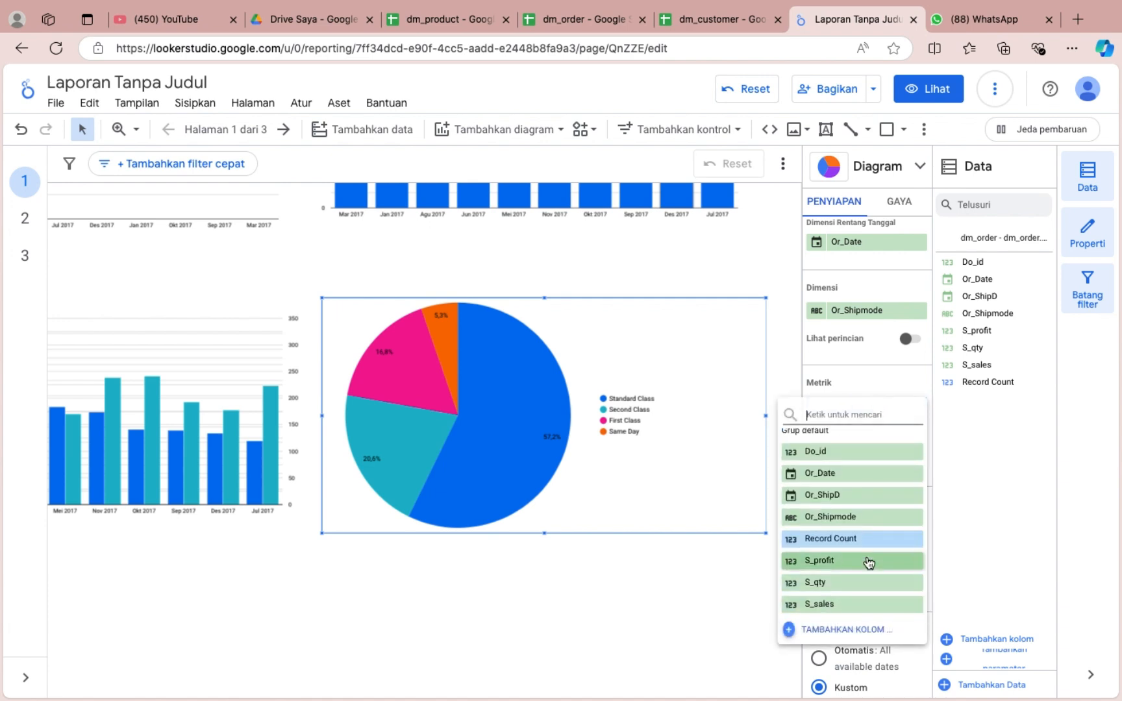
{"action": "left_click", "coordinate": [844, 604]}
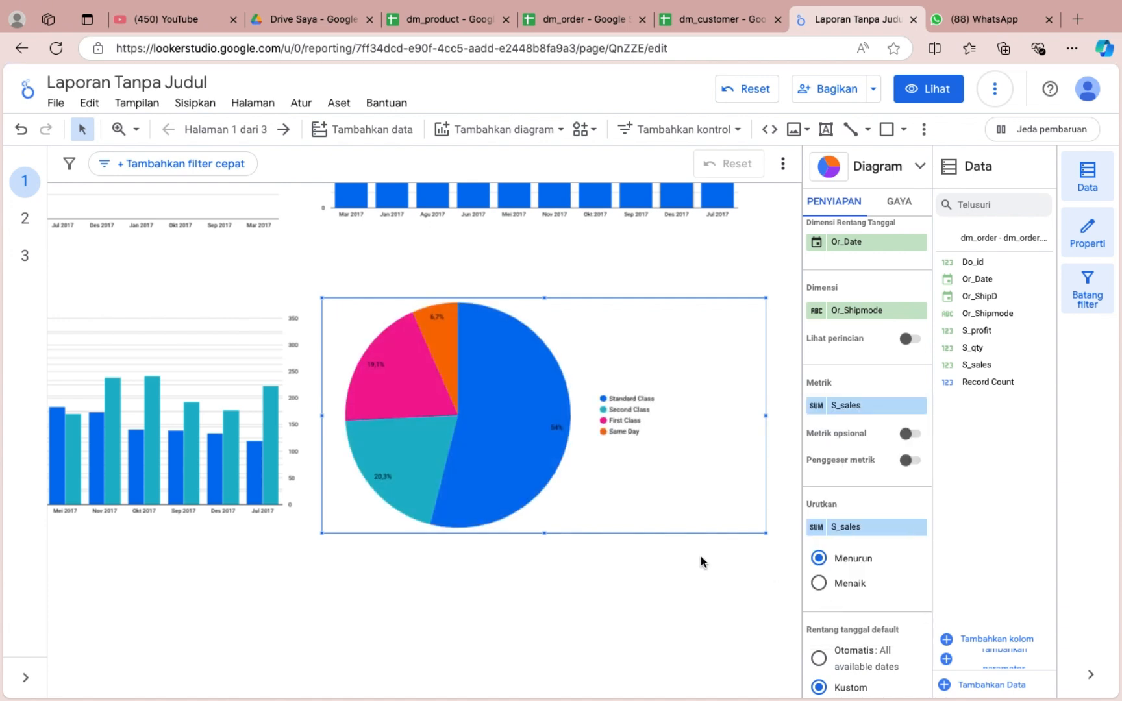
Cross-filter page 1 by the Standard Class slice of the ship-mode pie chart.
{"action": "left_click", "coordinate": [610, 604]}
{"action": "scroll", "coordinate": [611, 603], "scroll_direction": "down", "scroll_amount": 3}
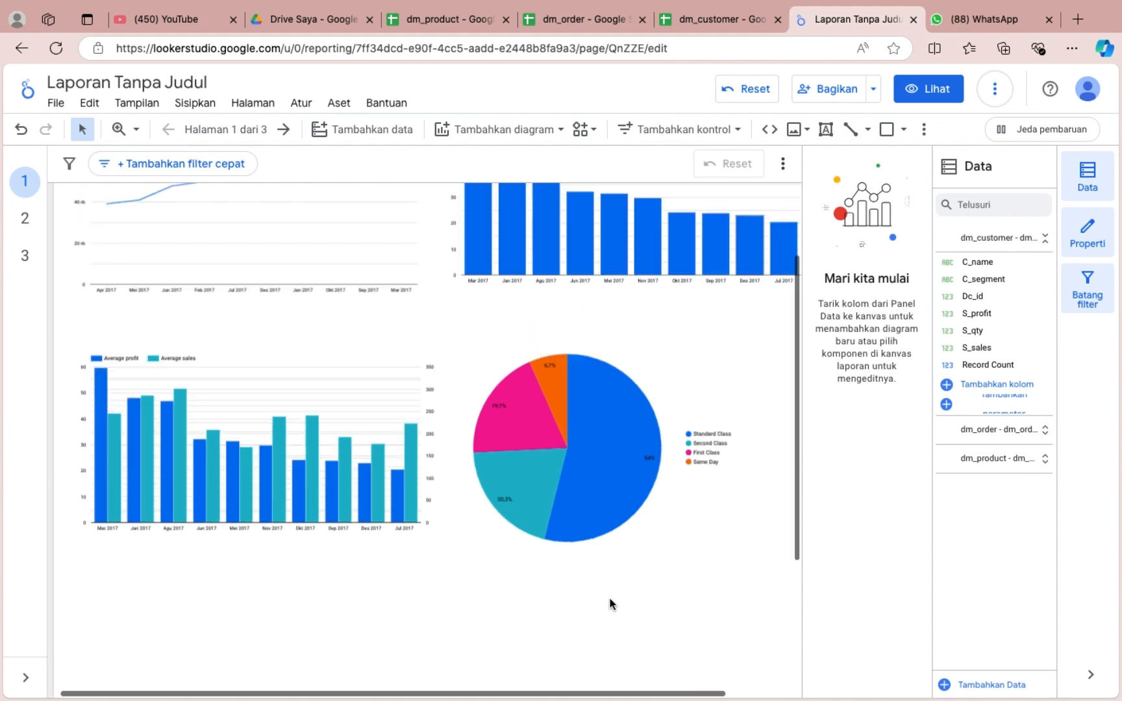
{"action": "left_click", "coordinate": [506, 433]}
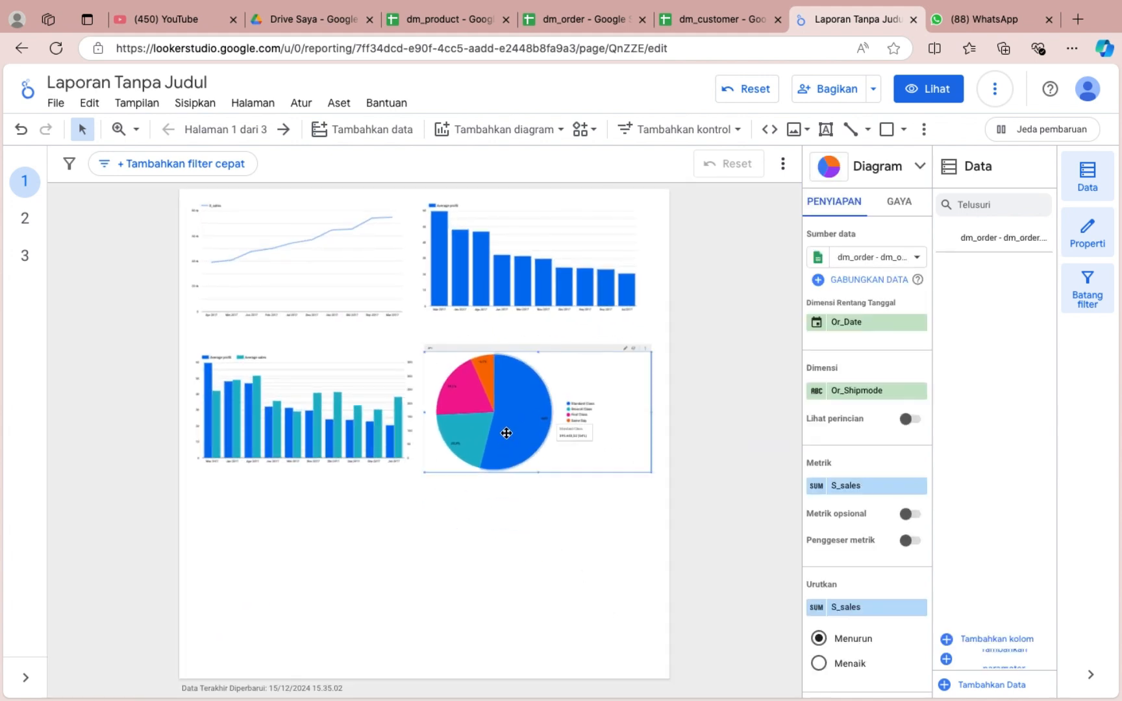
{"action": "left_click", "coordinate": [506, 448]}
{"action": "left_click", "coordinate": [463, 536]}
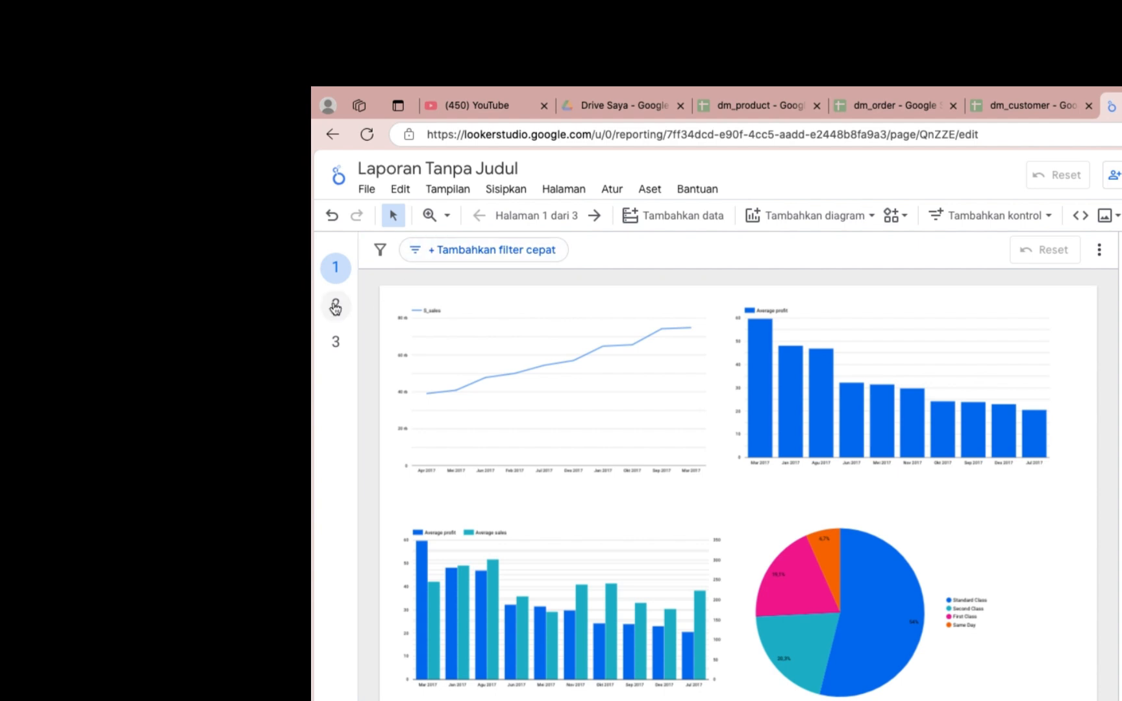
Add a column chart of the customer segments to page 2, with S_sales and S_profit as its metrics.
{"action": "left_click", "coordinate": [24, 219]}
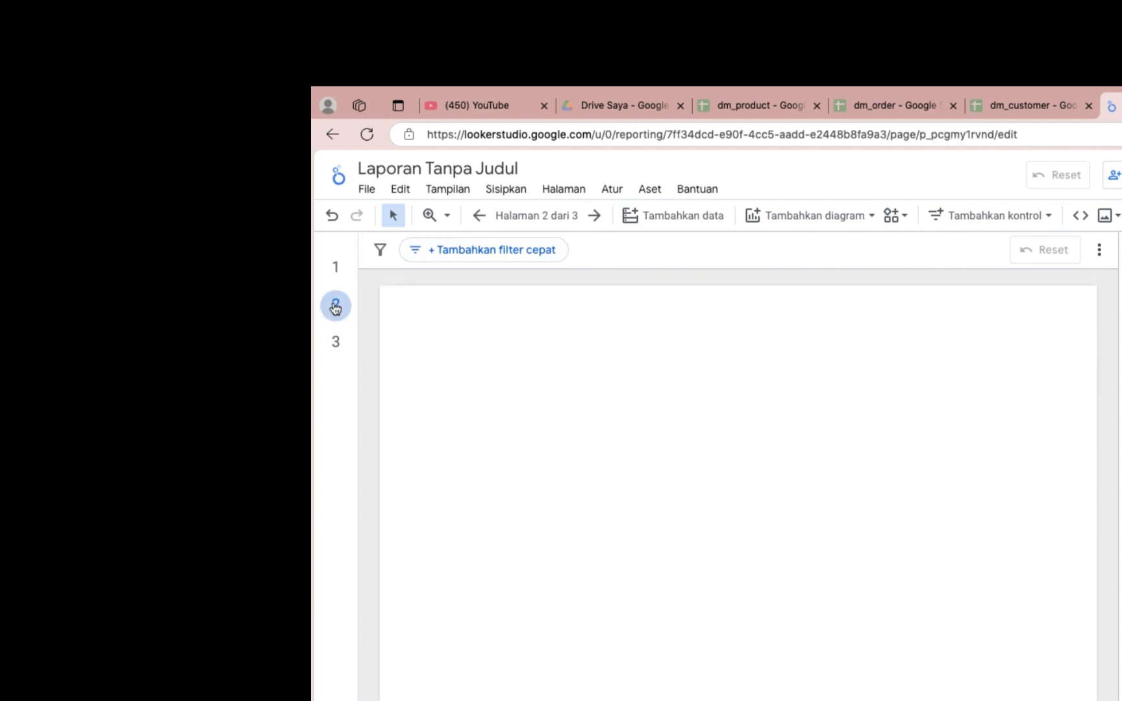
{"action": "left_click", "coordinate": [815, 216]}
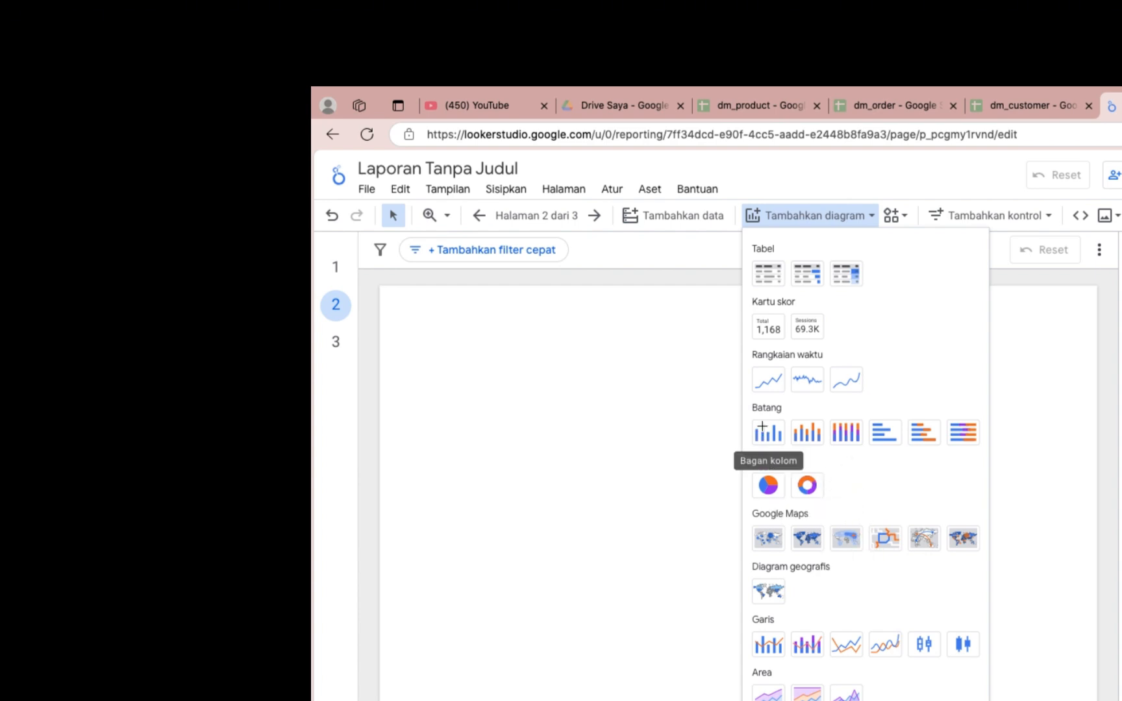
{"action": "left_click", "coordinate": [768, 485]}
{"action": "left_click", "coordinate": [404, 310]}
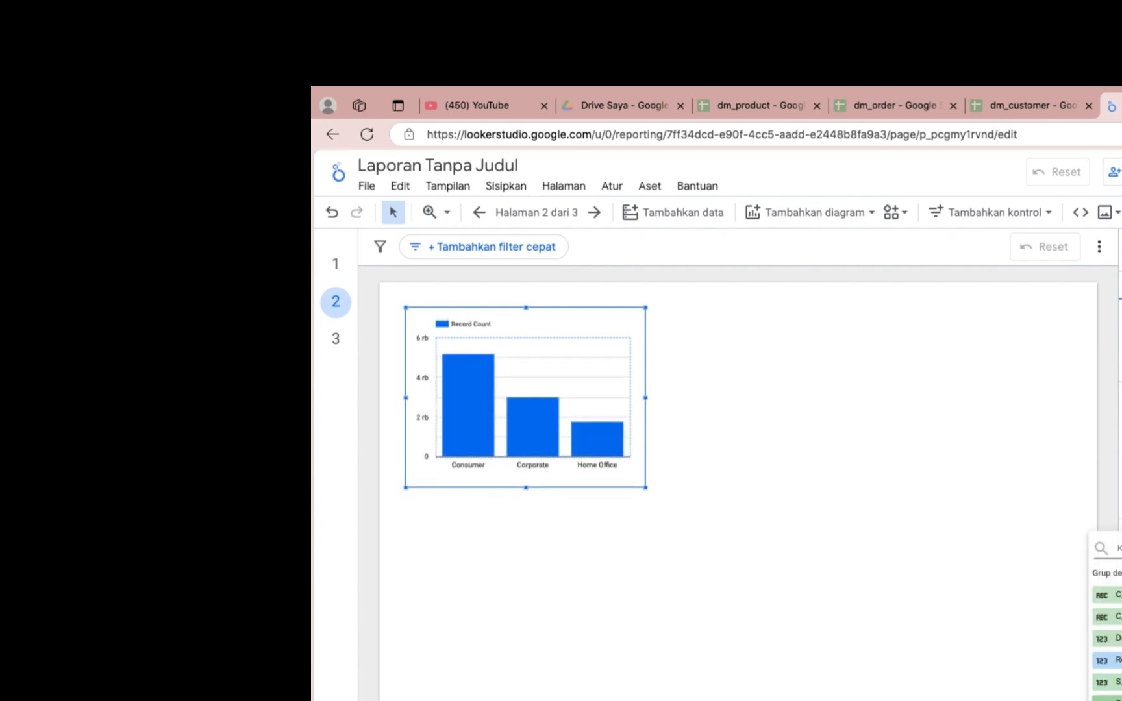
{"action": "left_click", "coordinate": [1118, 682]}
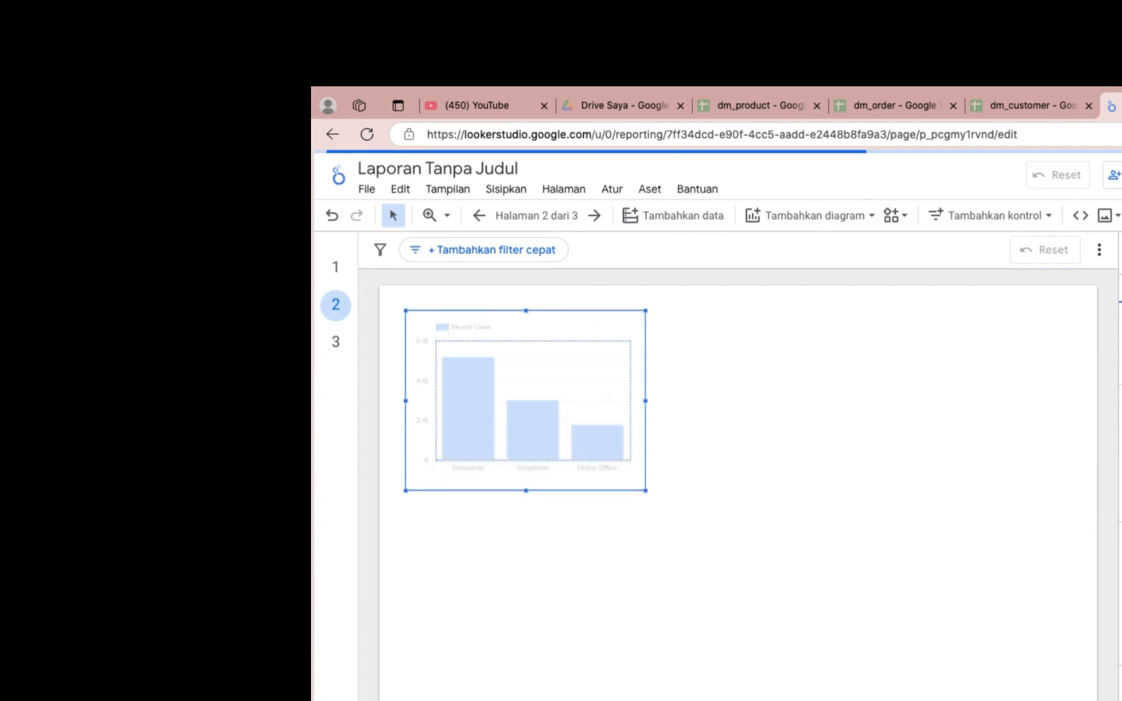
{"action": "left_click", "coordinate": [1118, 694]}
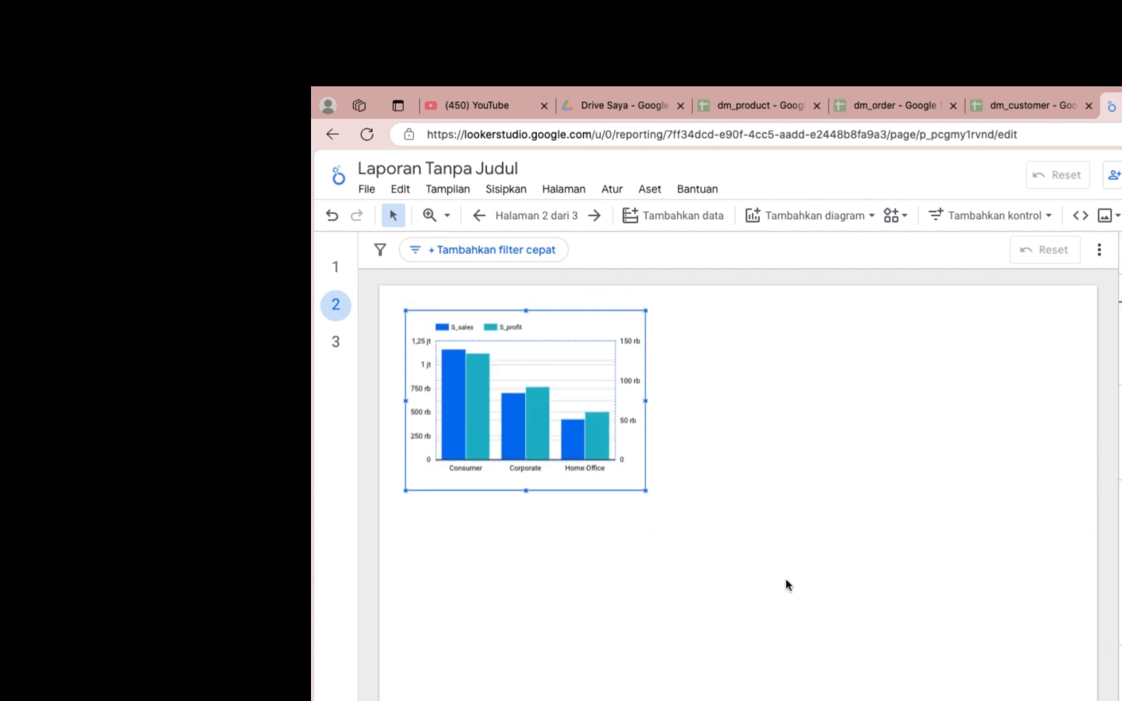
Place a copy of the segment column chart beside the original and turn it into a line chart.
{"action": "key", "text": "ctrl+v"}
{"action": "right_click", "coordinate": [534, 351]}
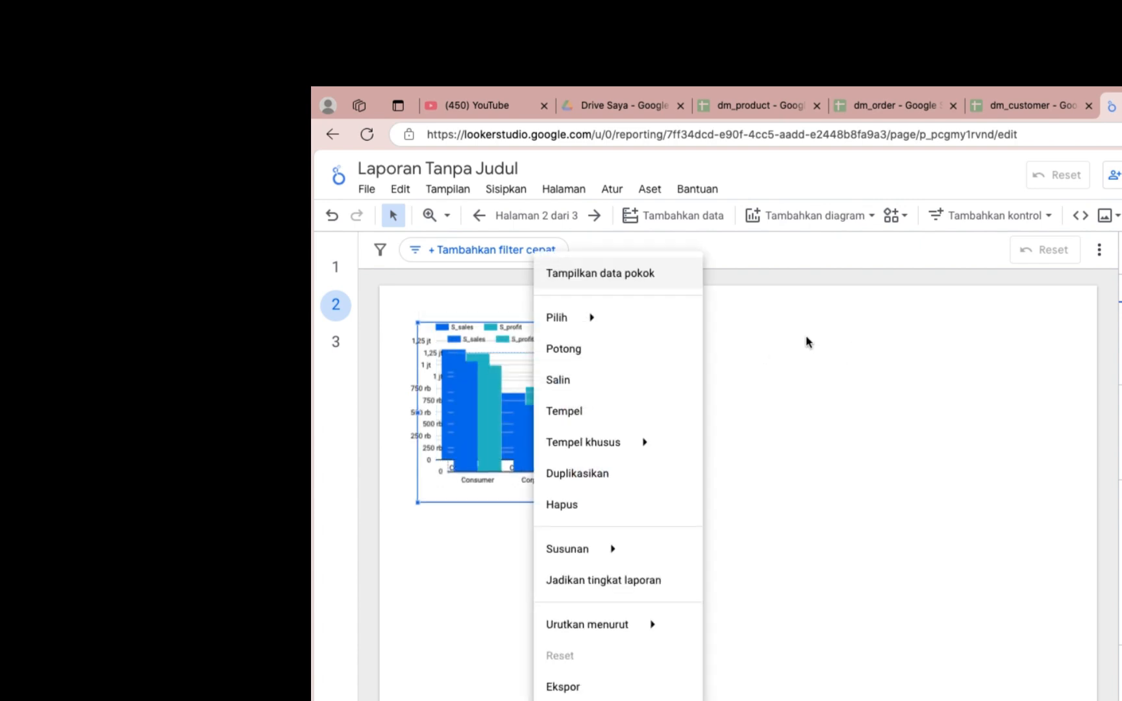
{"action": "left_click", "coordinate": [784, 384]}
{"action": "left_click_drag", "start_coordinate": [577, 376], "coordinate": [832, 365]}
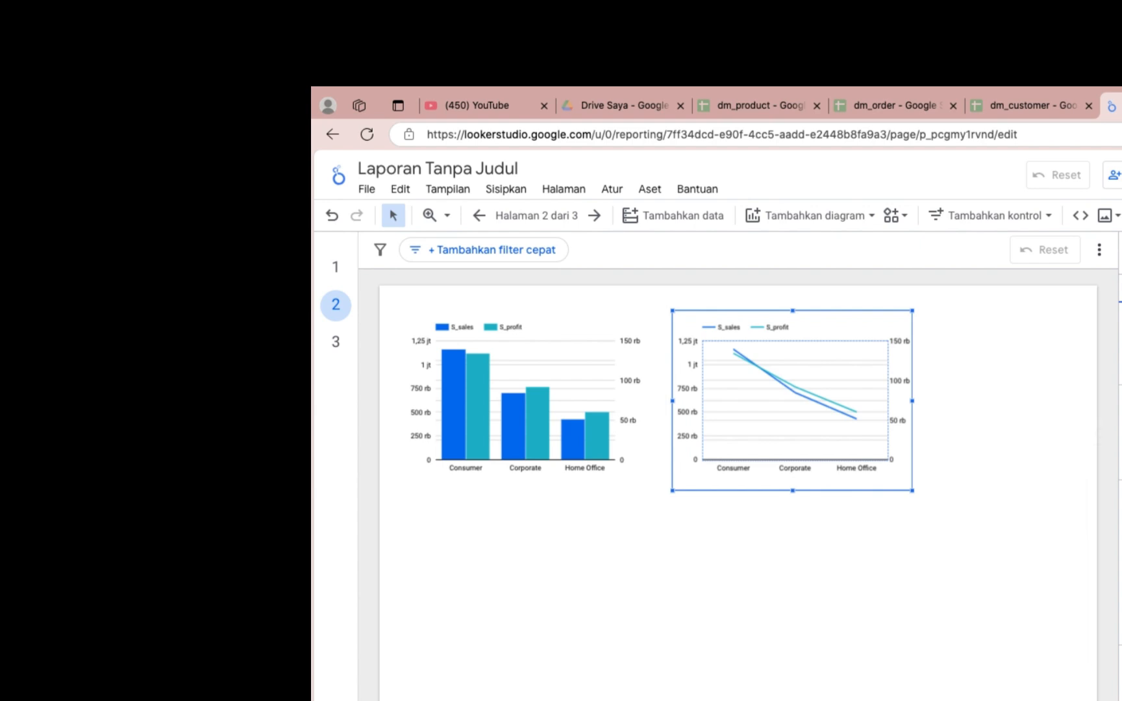
Chart only S_sales by customer name in the line chart, and enlarge it toward the page's right edge and slightly downward.
{"action": "left_click", "coordinate": [1111, 481]}
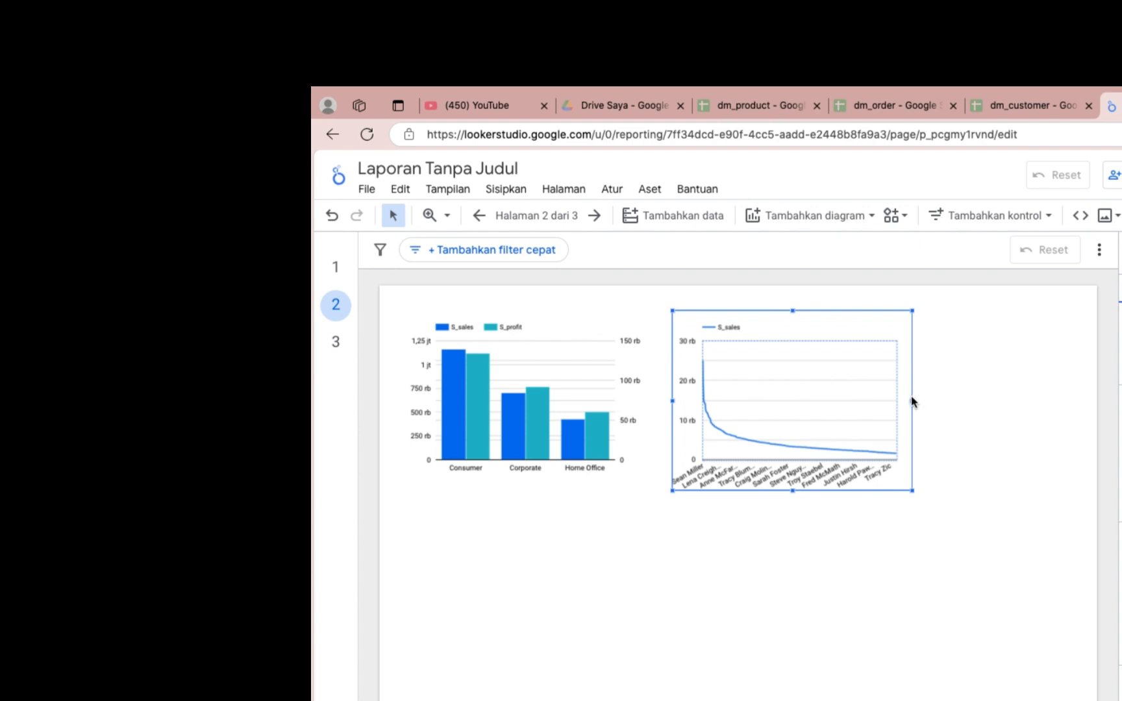
{"action": "left_click_drag", "start_coordinate": [913, 402], "coordinate": [1062, 402]}
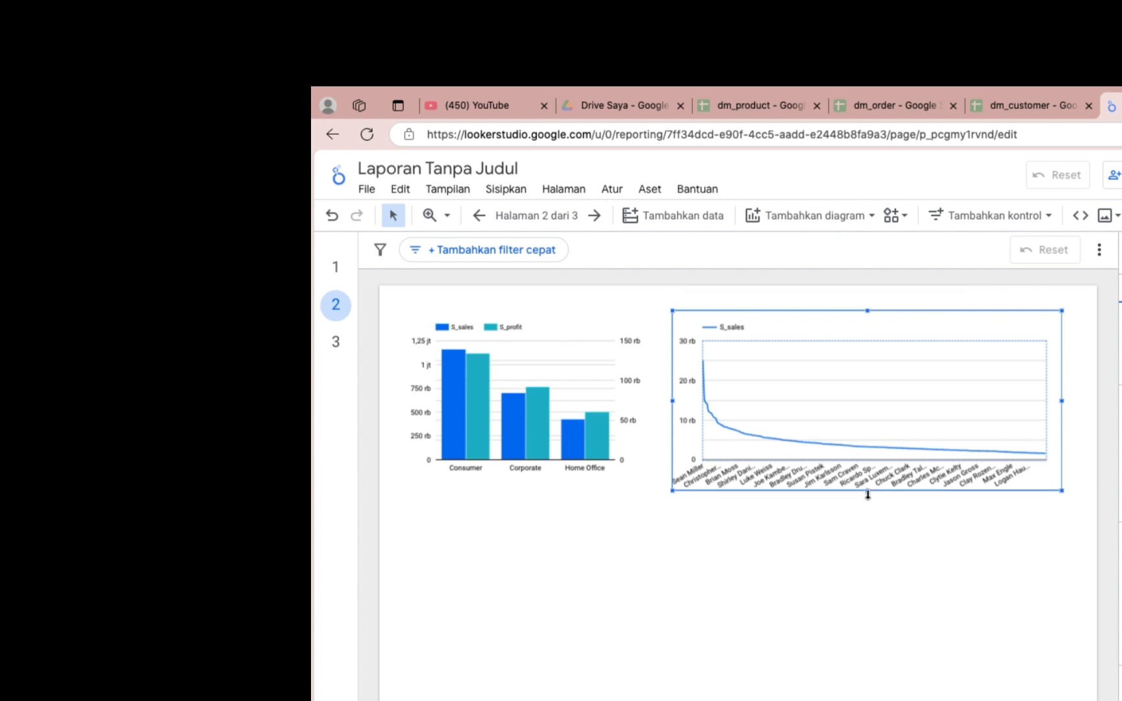
{"action": "mouse_move", "coordinate": [867, 493]}
{"action": "left_mouse_down"}
{"action": "mouse_move", "coordinate": [874, 547]}
{"action": "mouse_move", "coordinate": [876, 508]}
{"action": "left_mouse_up"}
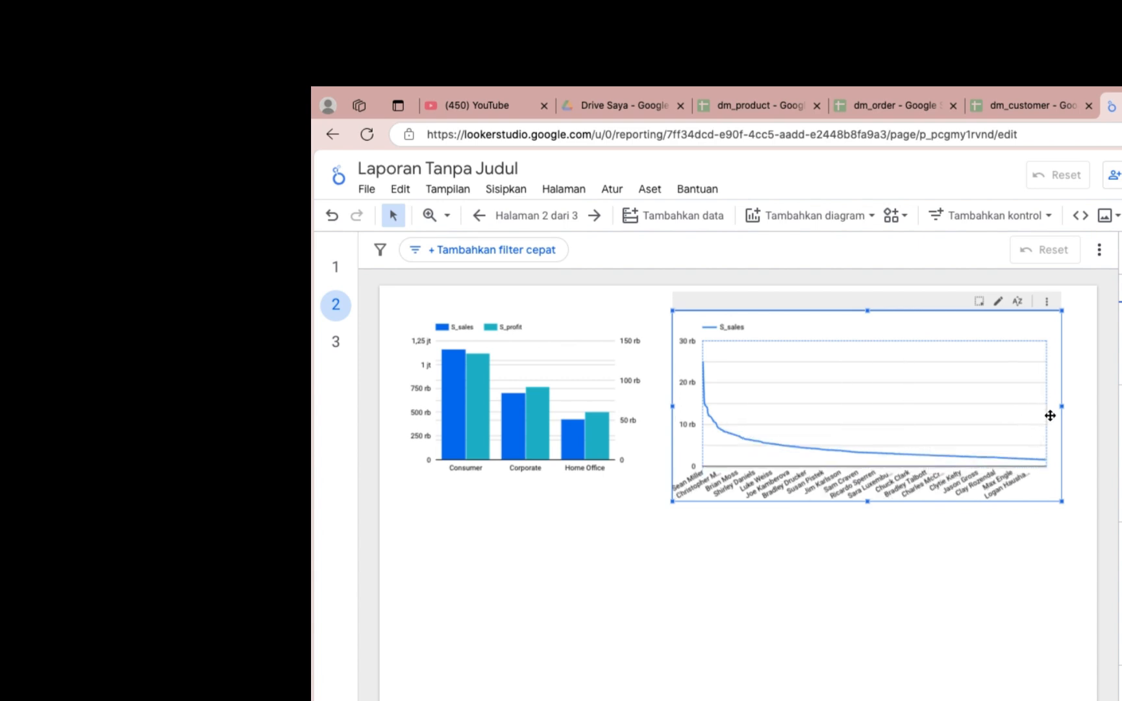
Cross-filter page 2 by one customer on the line chart, and reload the report.
{"action": "left_click", "coordinate": [1040, 618]}
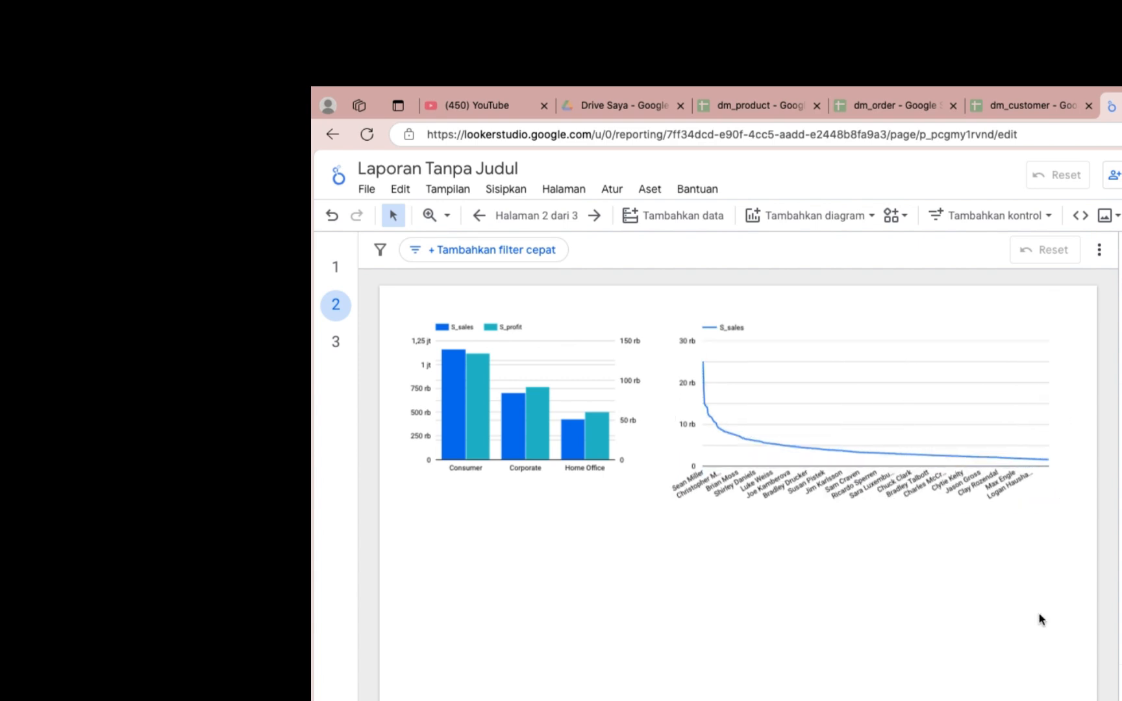
{"action": "left_click", "coordinate": [996, 419]}
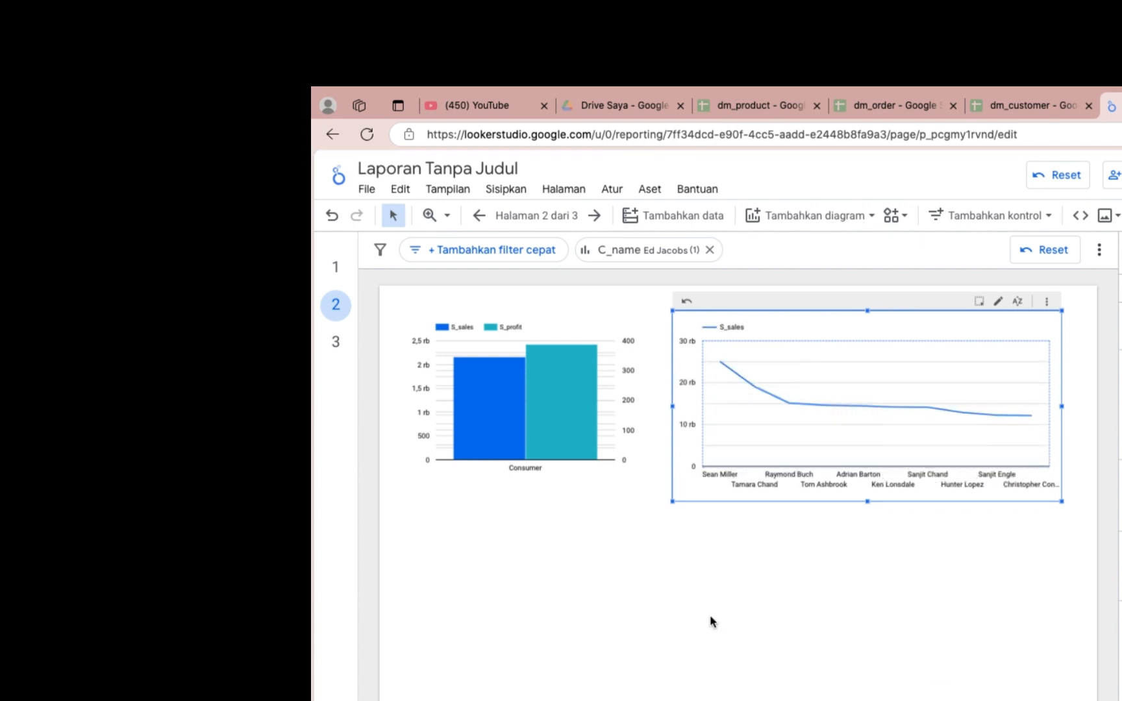
{"action": "left_click", "coordinate": [367, 135]}
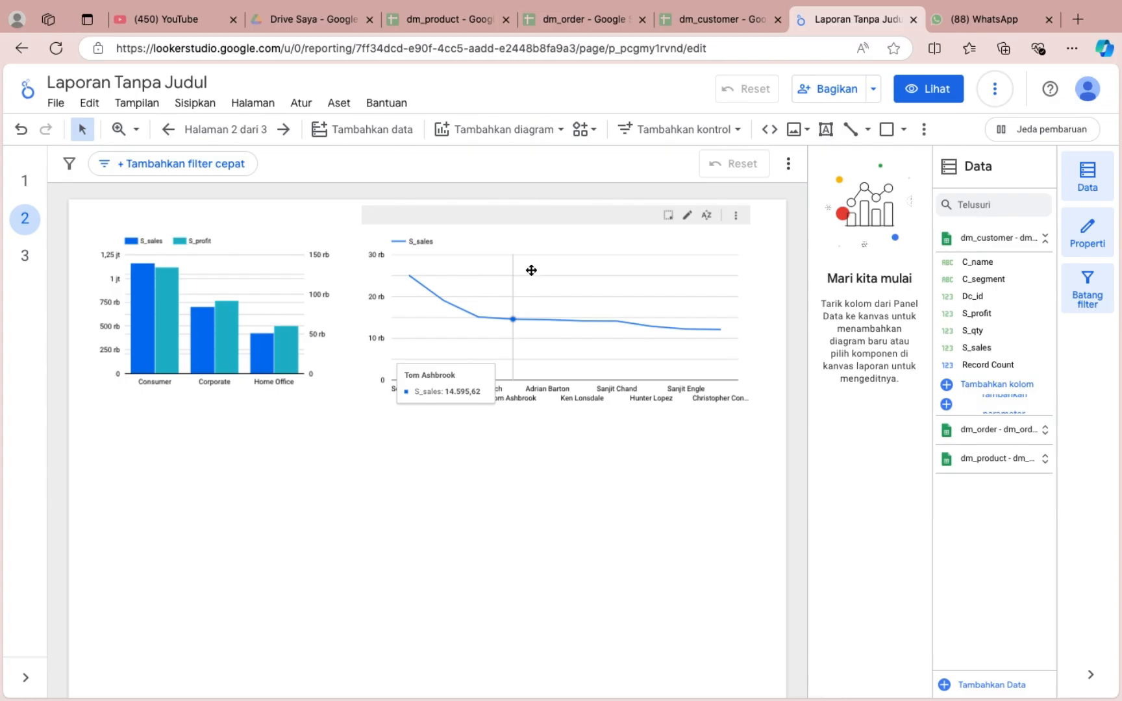
Move the line chart below the segment column chart, and enlarge the column chart across the page width and downward.
{"action": "left_click_drag", "start_coordinate": [842, 354], "coordinate": [634, 700]}
{"action": "left_click_drag", "start_coordinate": [322, 627], "coordinate": [370, 483]}
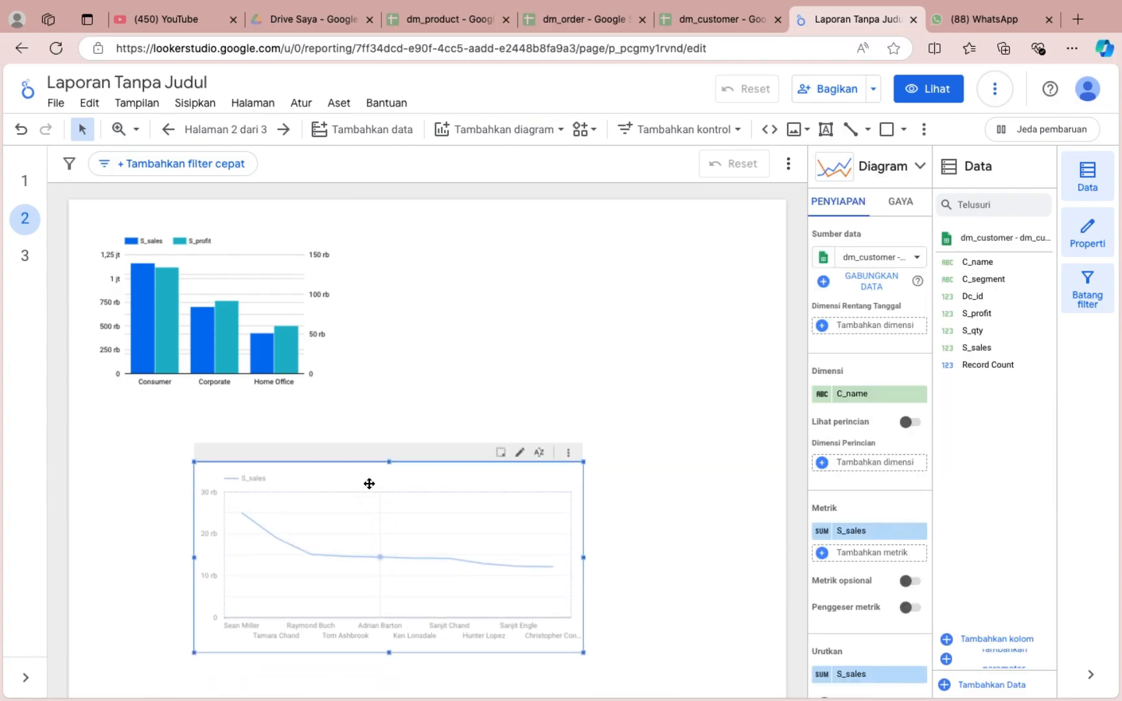
{"action": "left_click", "coordinate": [283, 286]}
{"action": "left_click_drag", "start_coordinate": [335, 313], "coordinate": [756, 335]}
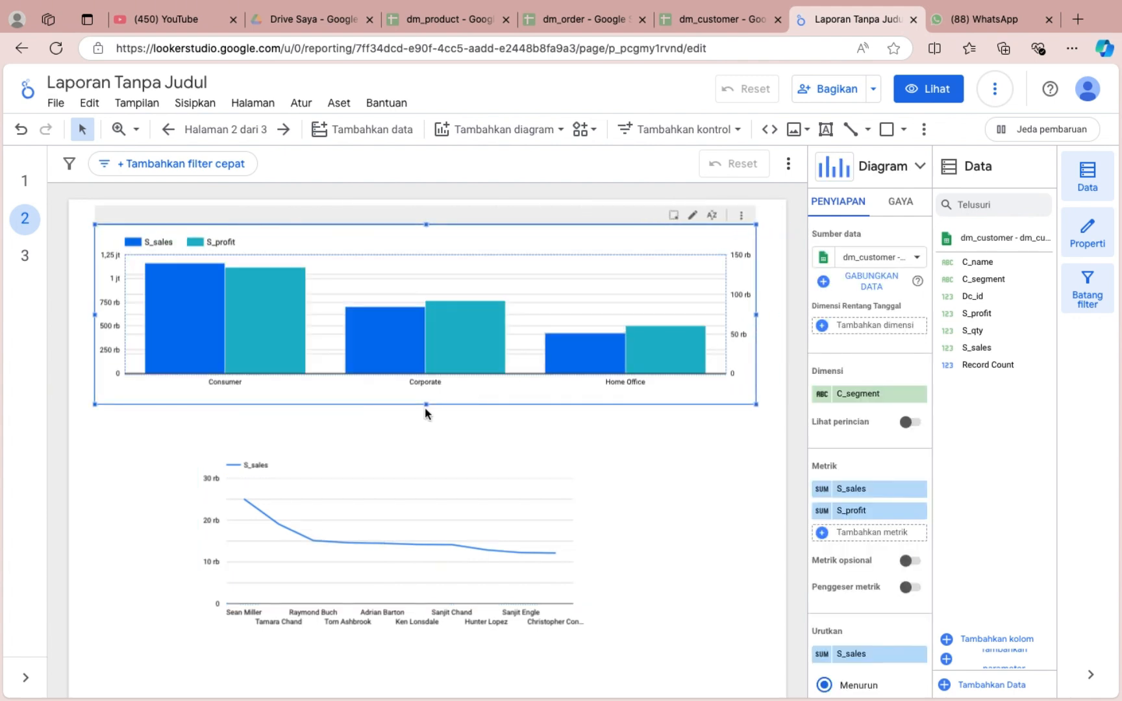
{"action": "left_click_drag", "start_coordinate": [426, 405], "coordinate": [428, 468]}
Align the line chart under the column chart's left side, widen it to match, and stretch it up to the column chart and down to the page's bottom.
{"action": "left_click", "coordinate": [499, 530]}
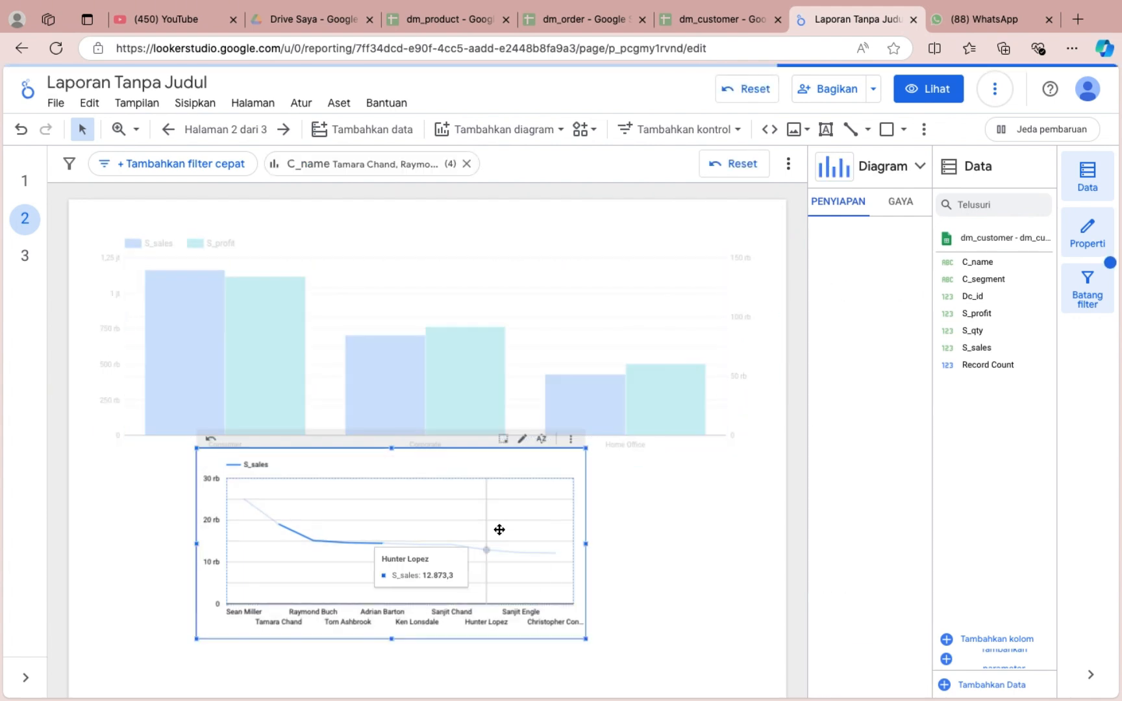
{"action": "scroll", "coordinate": [499, 529], "scroll_direction": "down", "scroll_amount": 1}
{"action": "left_click_drag", "start_coordinate": [494, 511], "coordinate": [406, 570]}
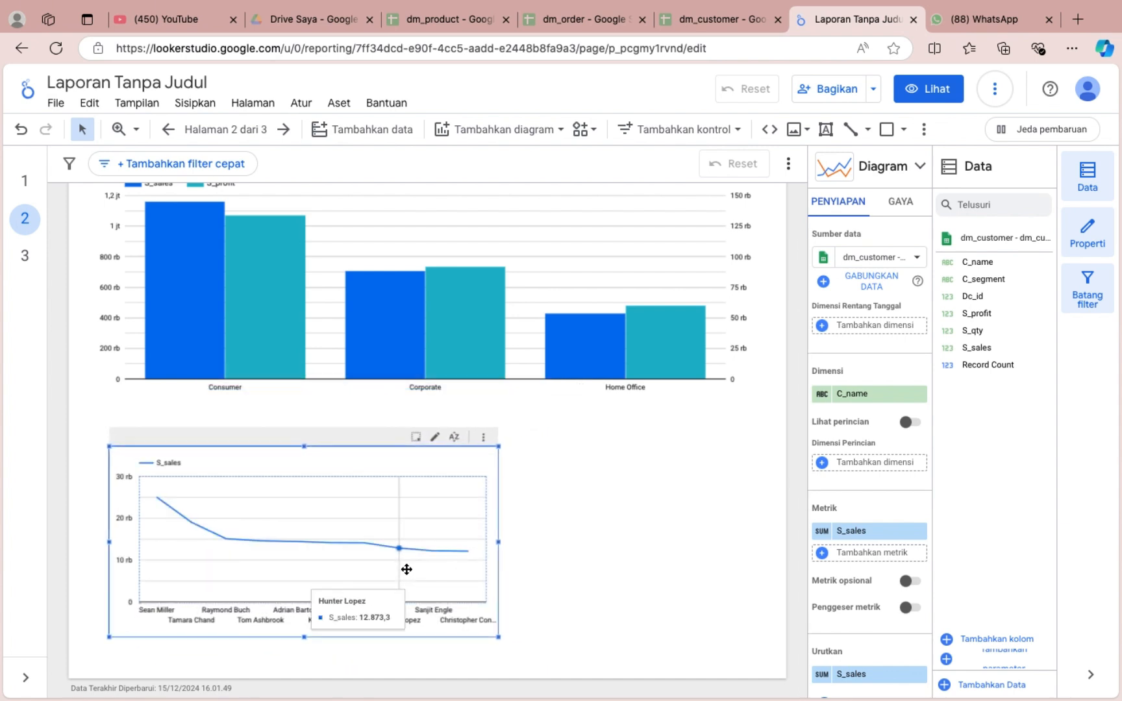
{"action": "left_click_drag", "start_coordinate": [498, 541], "coordinate": [746, 549]}
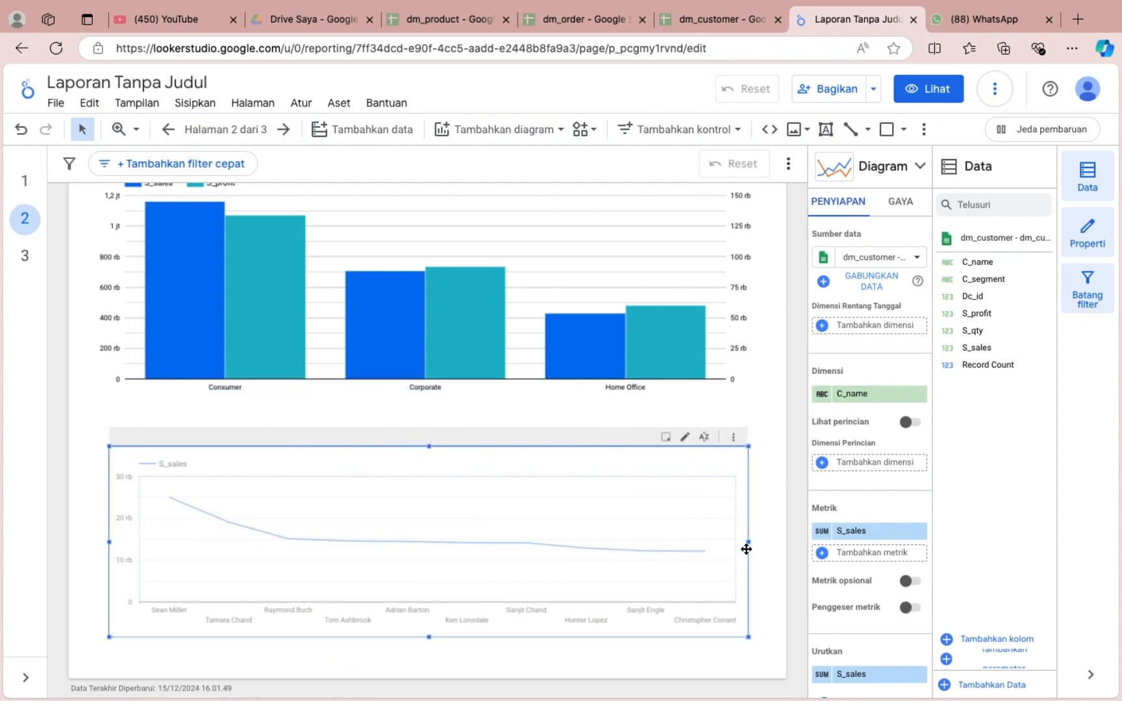
{"action": "left_click_drag", "start_coordinate": [428, 447], "coordinate": [428, 417]}
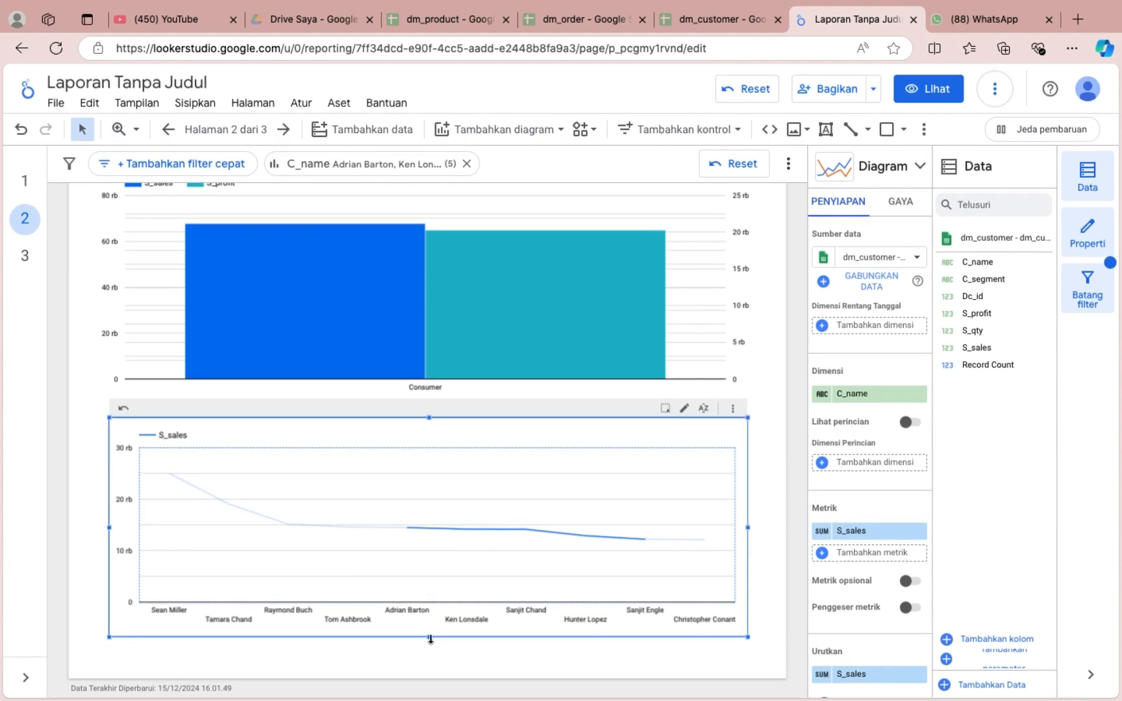
{"action": "left_click_drag", "start_coordinate": [430, 639], "coordinate": [431, 672]}
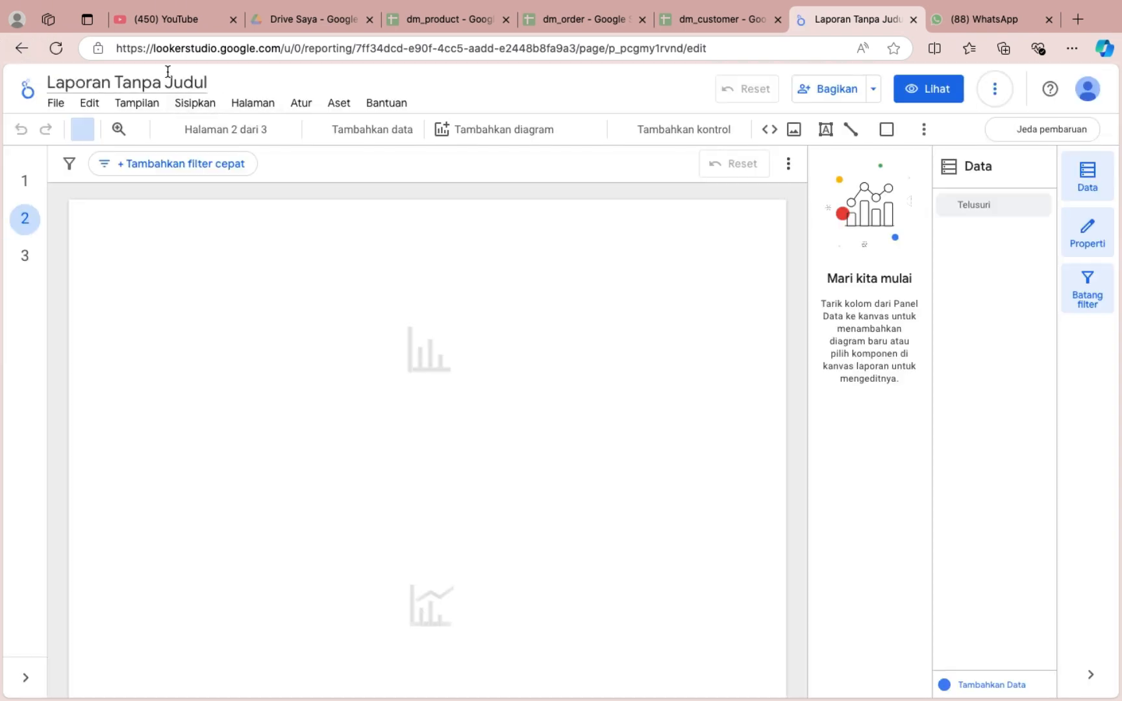
Rename the report as Kecerdasan Bisnis.
{"action": "triple_click", "coordinate": [167, 72]}
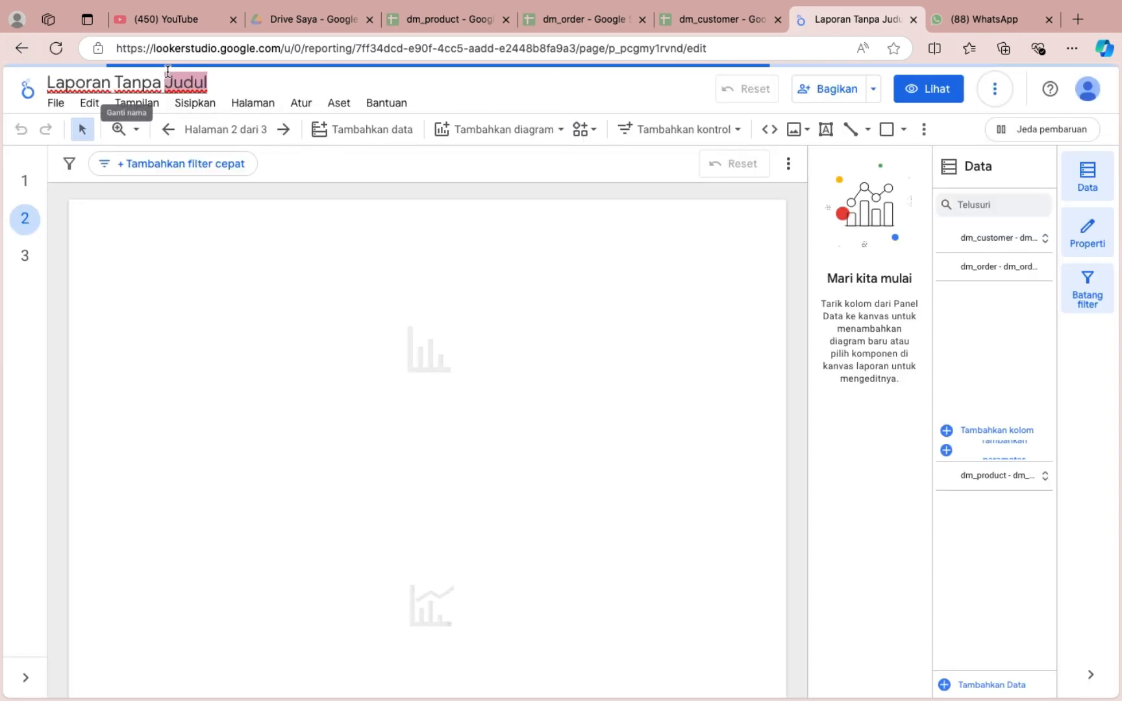
{"action": "type", "text": "Kecer"}
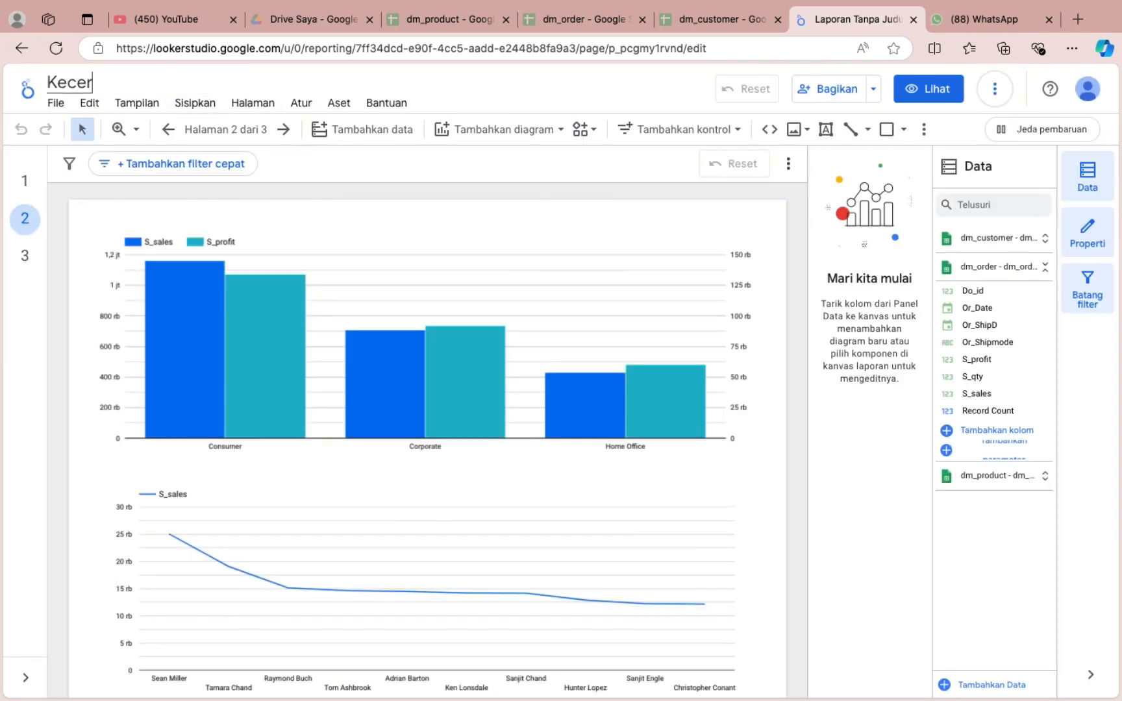
{"action": "type", "text": "dasan Bisnis"}
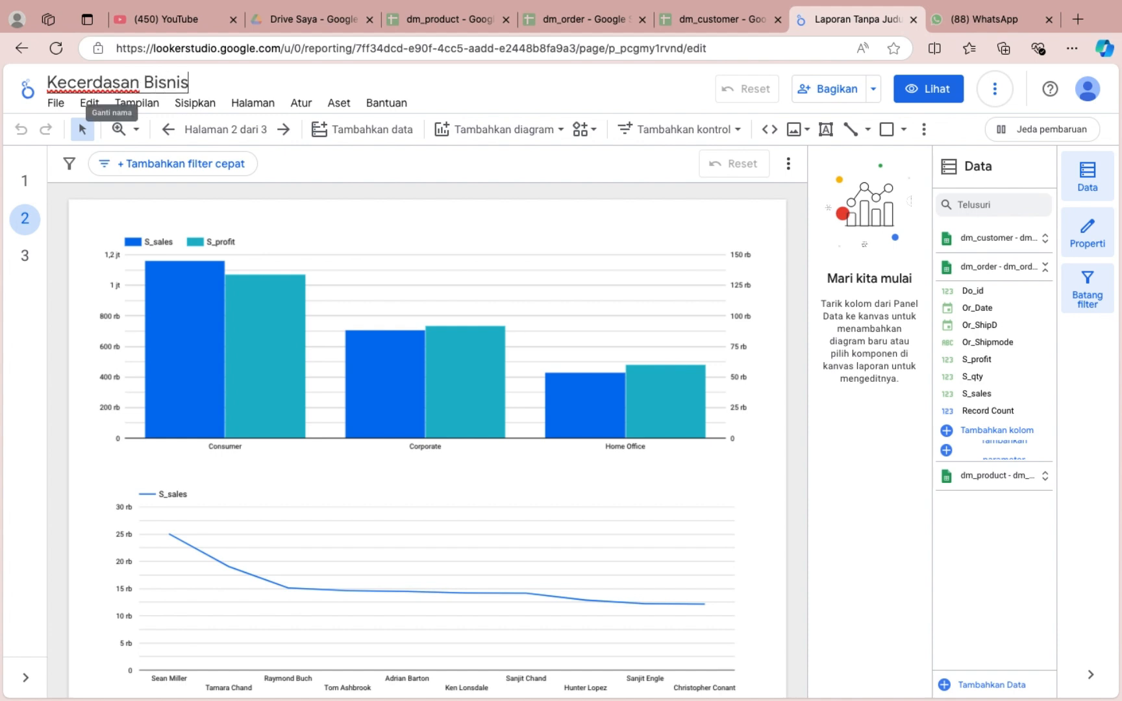
Place a table near the upper-left corner of page 3 and use dm_product - dm_product.csv as its data source.
{"action": "left_click", "coordinate": [24, 259]}
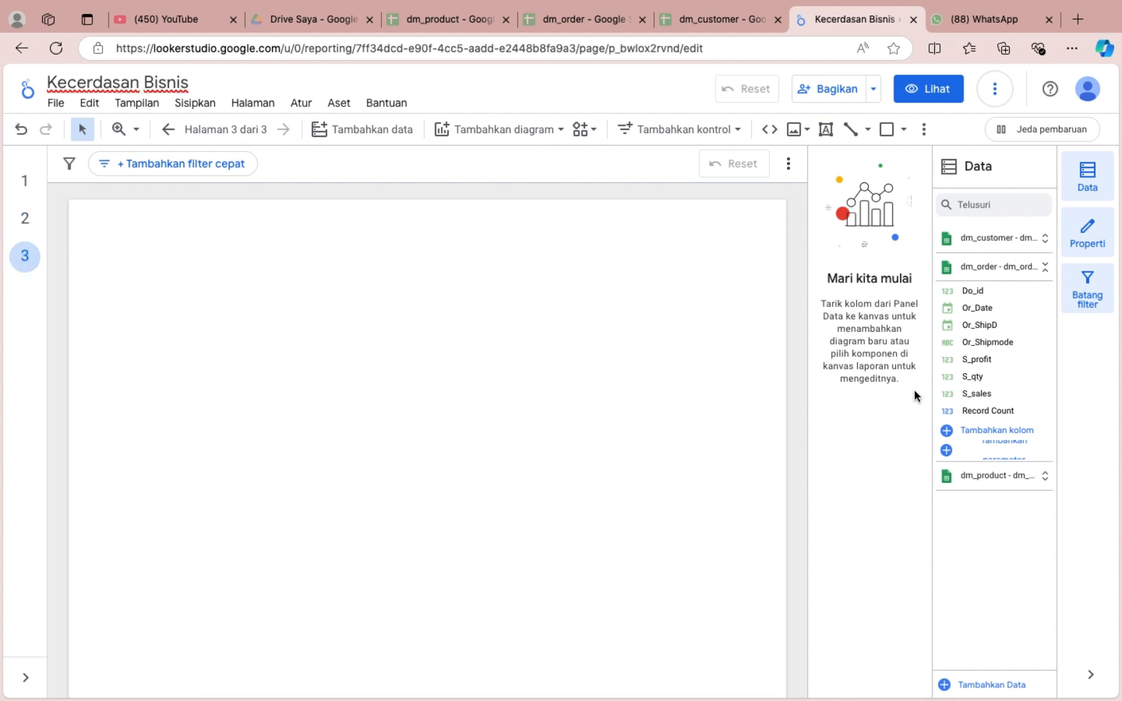
{"action": "left_click", "coordinate": [499, 129]}
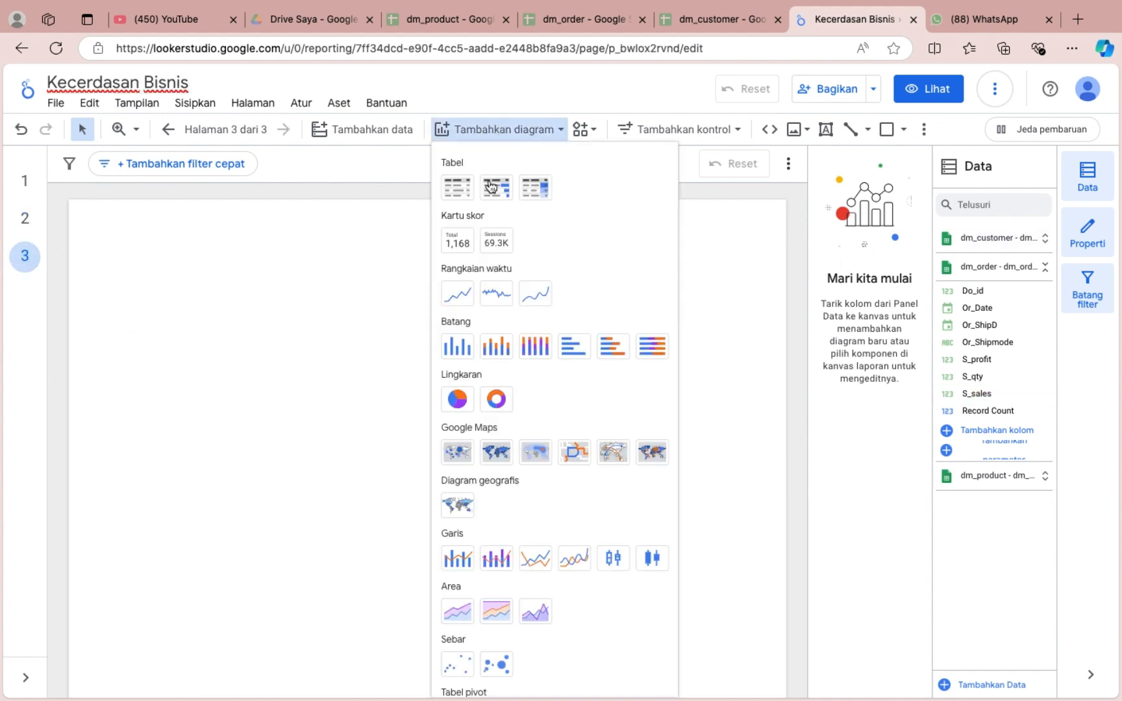
{"action": "left_click", "coordinate": [492, 187]}
{"action": "left_click", "coordinate": [113, 244]}
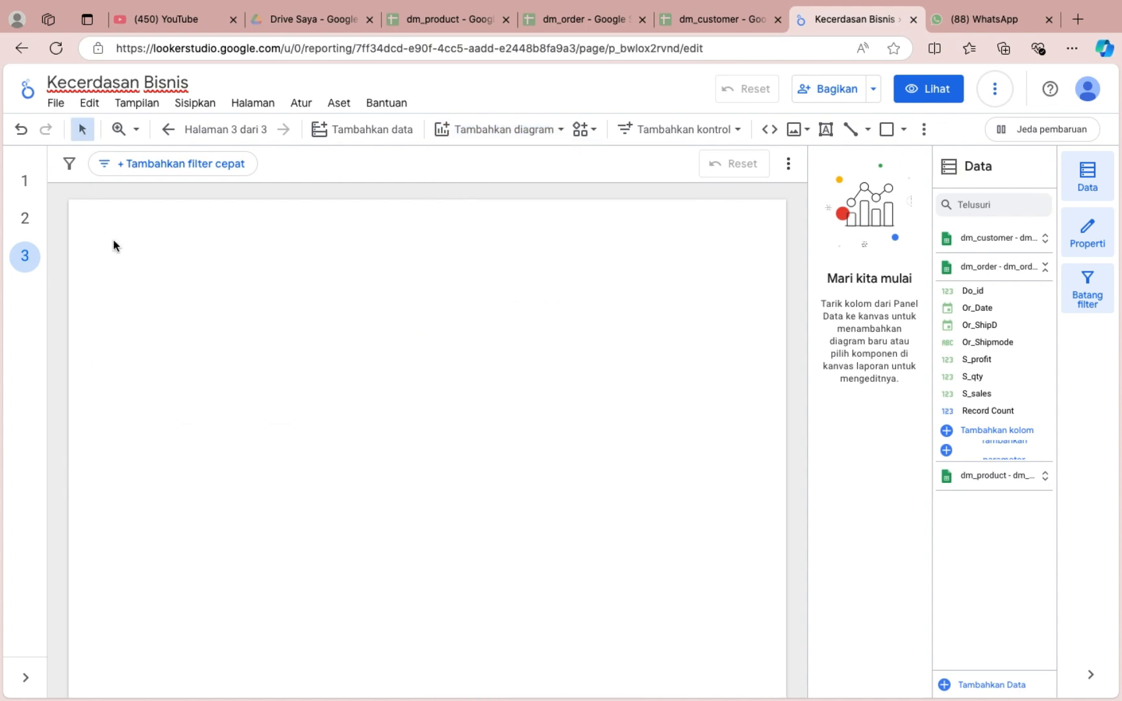
{"action": "left_click", "coordinate": [887, 264]}
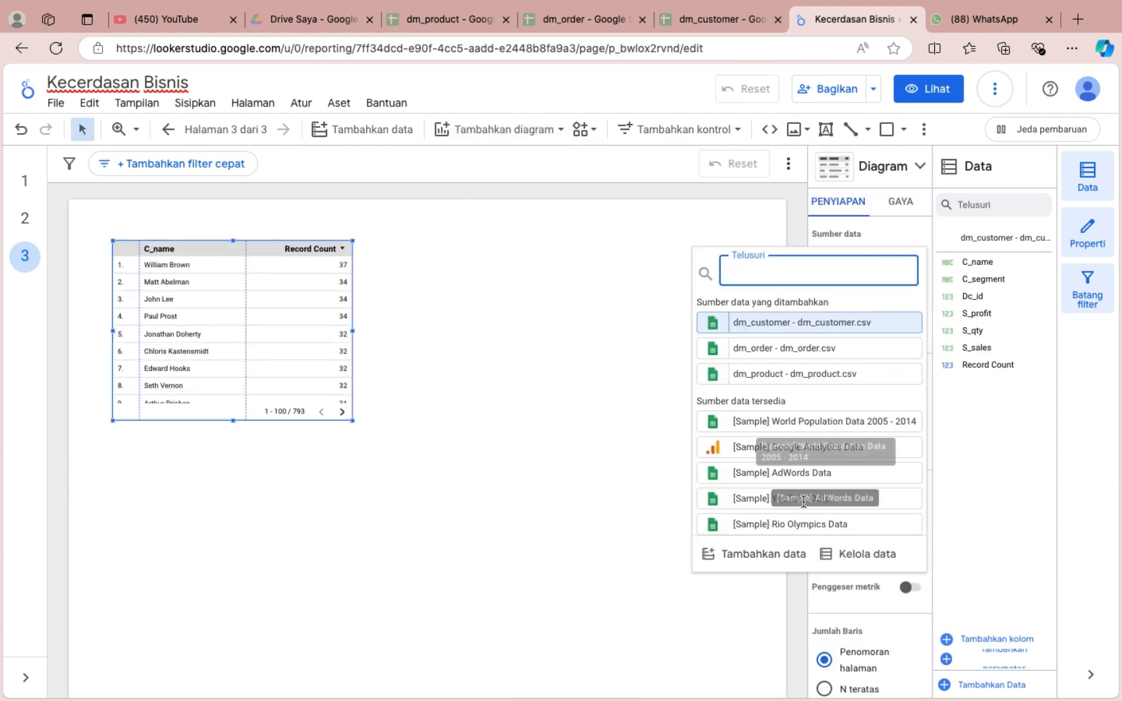
{"action": "left_click", "coordinate": [795, 374]}
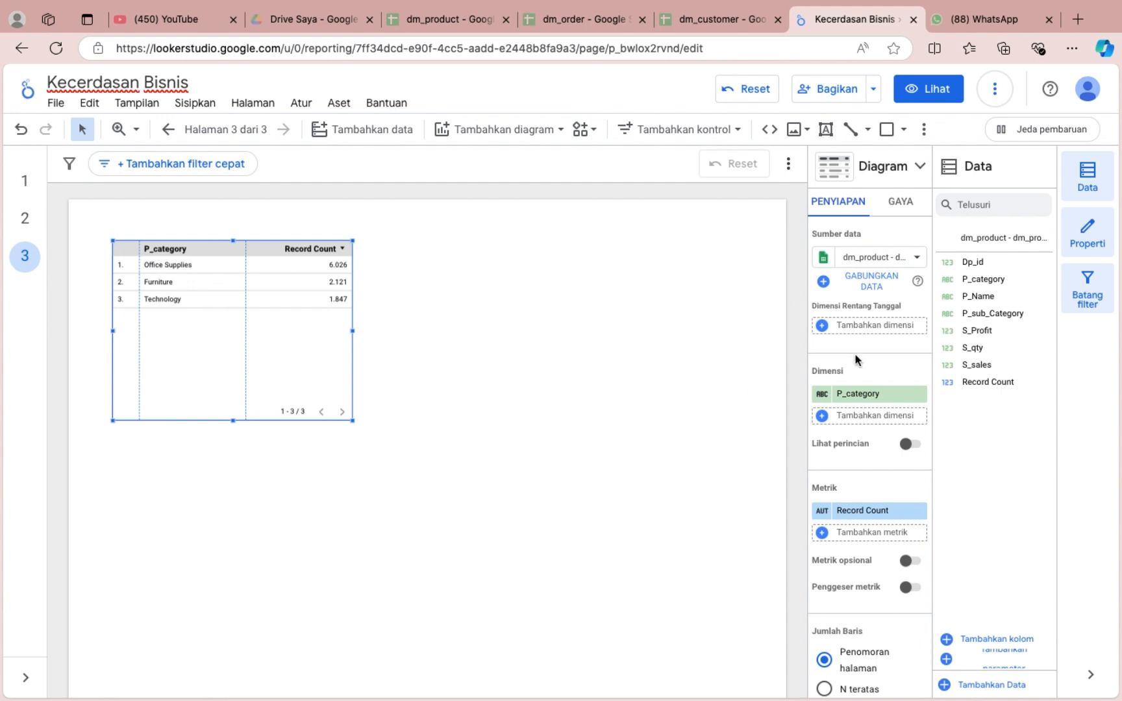
Keep P_category as the table's dimension and set its metric to S_sales.
{"action": "left_click", "coordinate": [844, 392]}
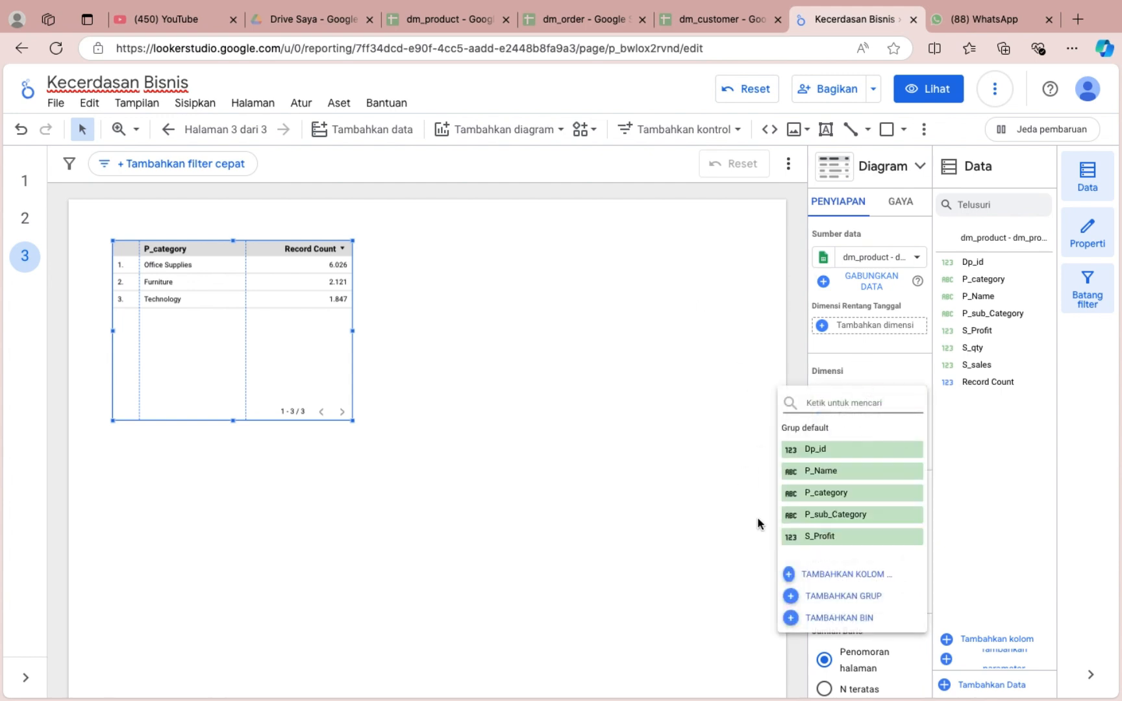
{"action": "scroll", "coordinate": [872, 503], "scroll_direction": "down", "scroll_amount": 2}
{"action": "scroll", "coordinate": [870, 497], "scroll_direction": "up", "scroll_amount": 2}
{"action": "left_click", "coordinate": [868, 494]}
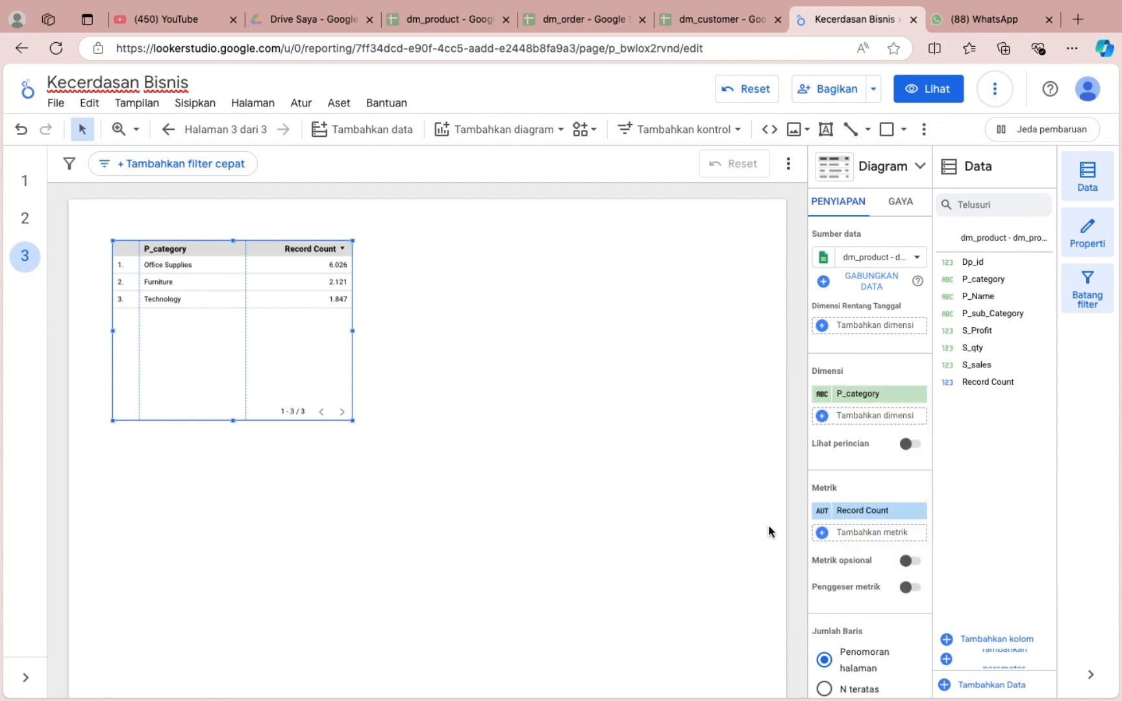
{"action": "left_click", "coordinate": [864, 509]}
{"action": "left_click", "coordinate": [859, 647]}
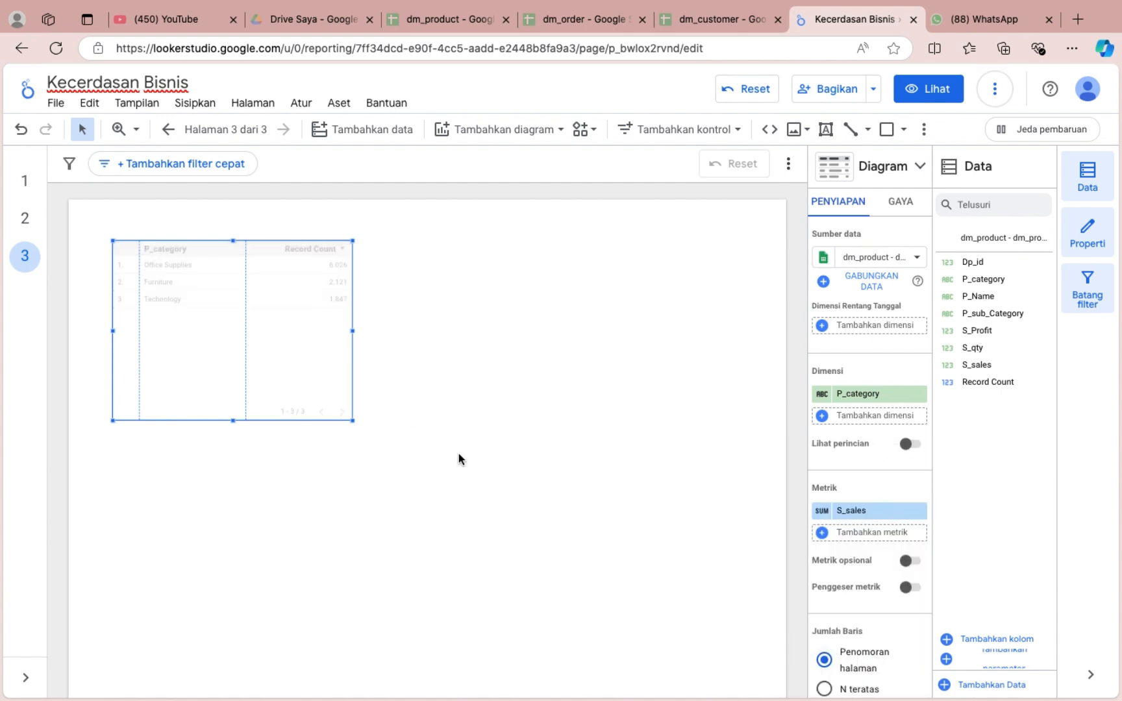
Try showing the product category sales table as a line chart.
{"action": "left_click", "coordinate": [900, 163]}
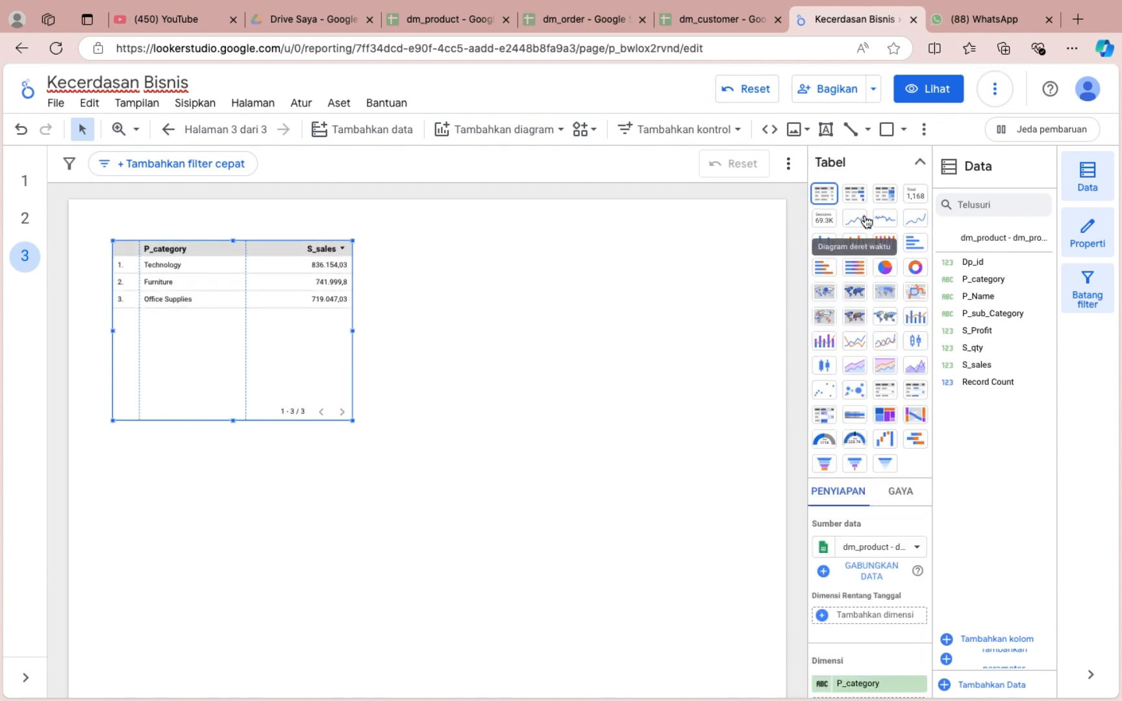
{"action": "left_click", "coordinate": [851, 346]}
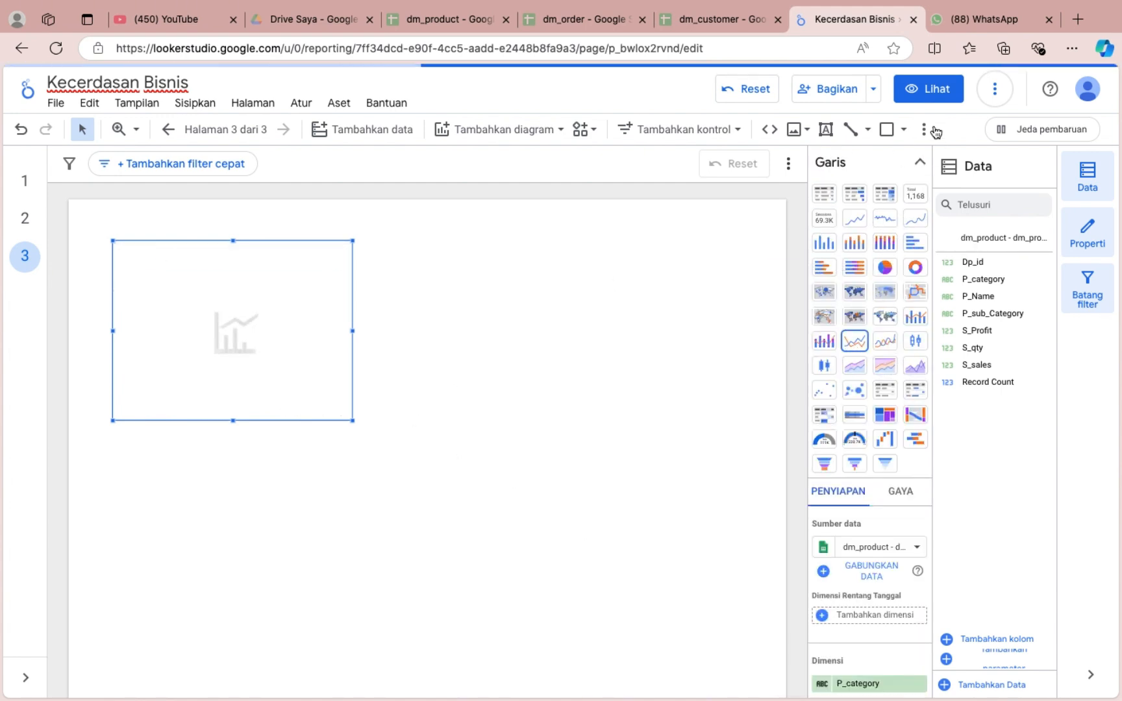
{"action": "left_click", "coordinate": [919, 162]}
{"action": "scroll", "coordinate": [849, 533], "scroll_direction": "down", "scroll_amount": 3}
Turn the product category chart into a column chart and aggregate its S_sales metric as an average (Rata-rata).
{"action": "left_click", "coordinate": [900, 165]}
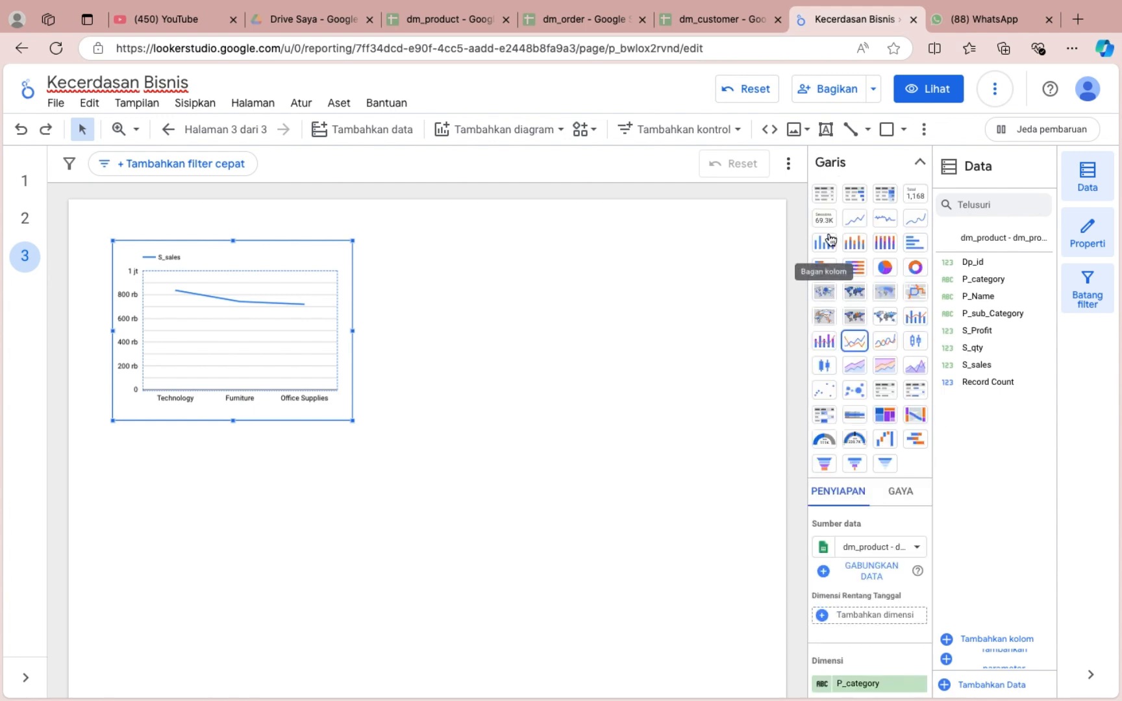
{"action": "left_click", "coordinate": [824, 243]}
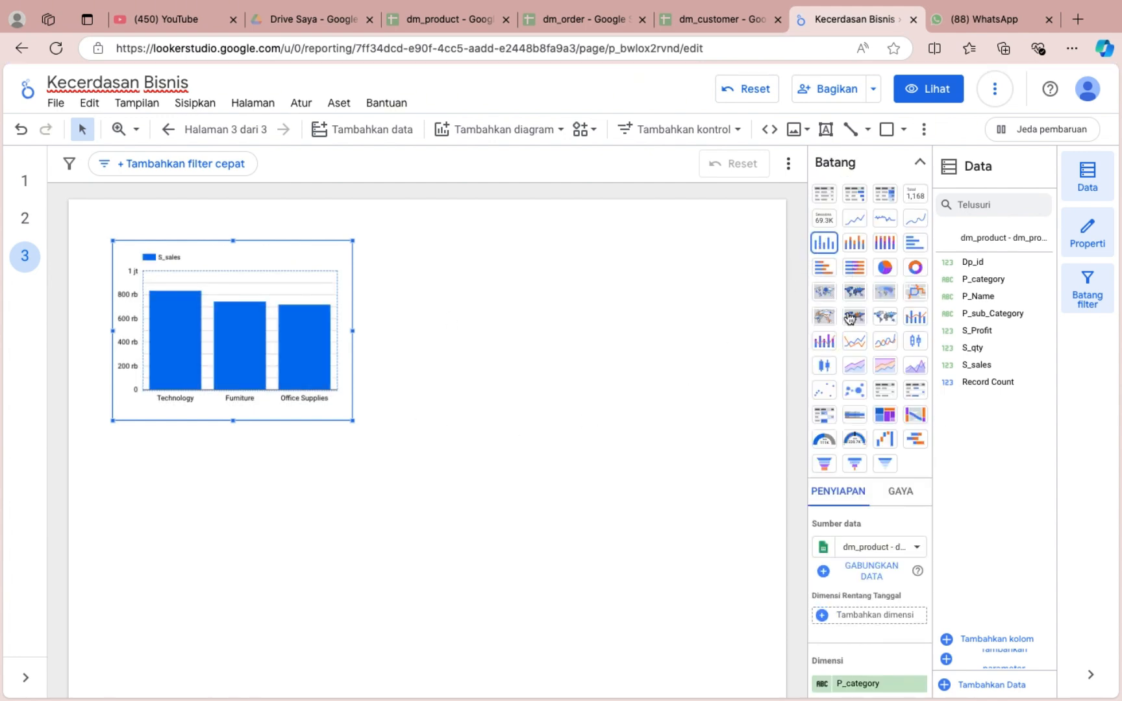
{"action": "left_click", "coordinate": [922, 166]}
{"action": "left_click", "coordinate": [824, 529]}
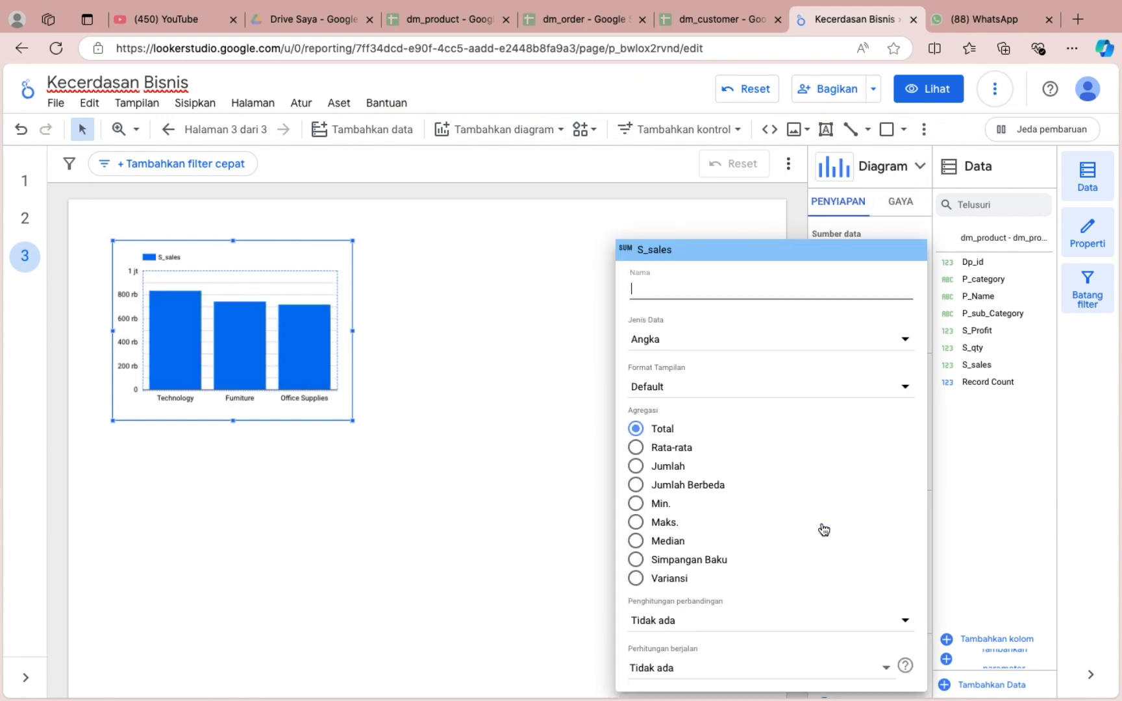
{"action": "left_click", "coordinate": [635, 447]}
{"action": "left_click", "coordinate": [525, 435]}
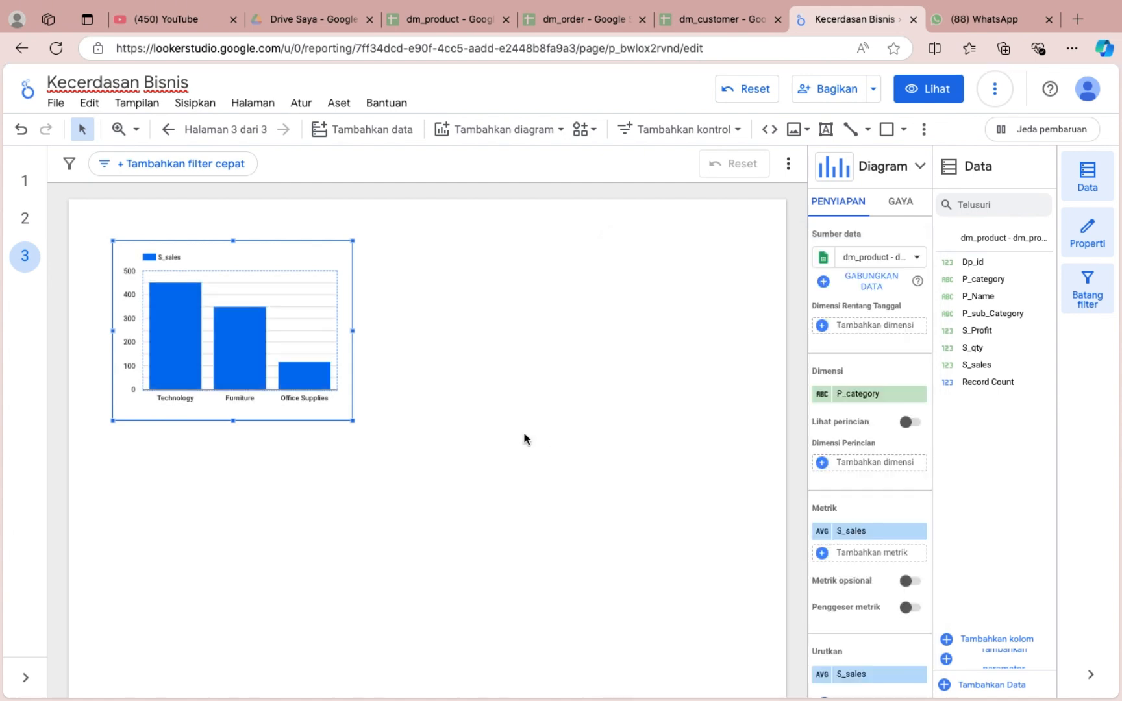
Place a copy of the category column chart beside the original with P_sub_Category as its dimension, and widen it toward the page's right edge.
{"action": "mouse_move", "coordinate": [313, 342]}
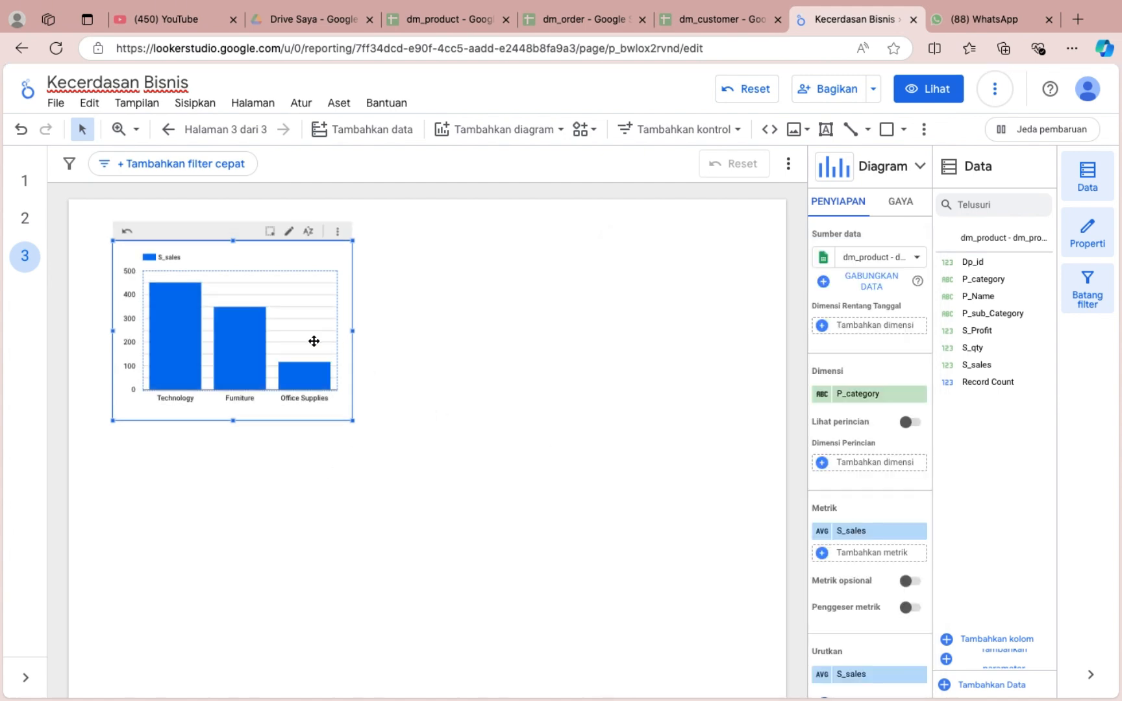
{"action": "left_click_drag", "start_coordinate": [314, 341], "coordinate": [623, 334]}
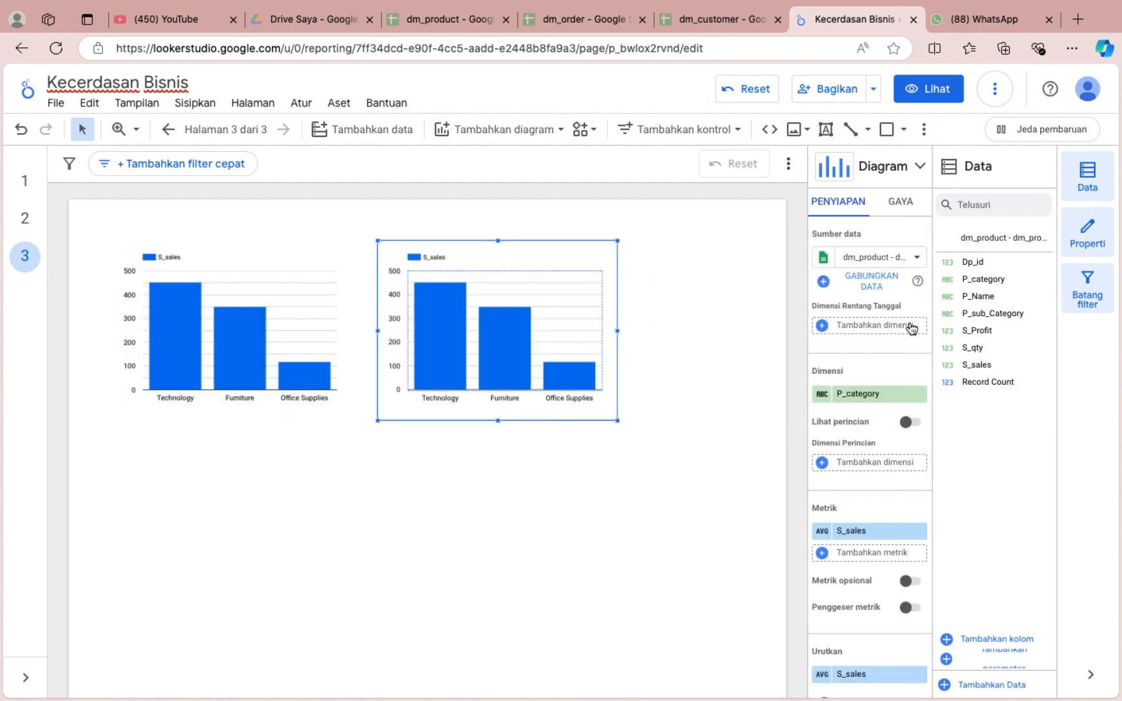
{"action": "left_click", "coordinate": [869, 393]}
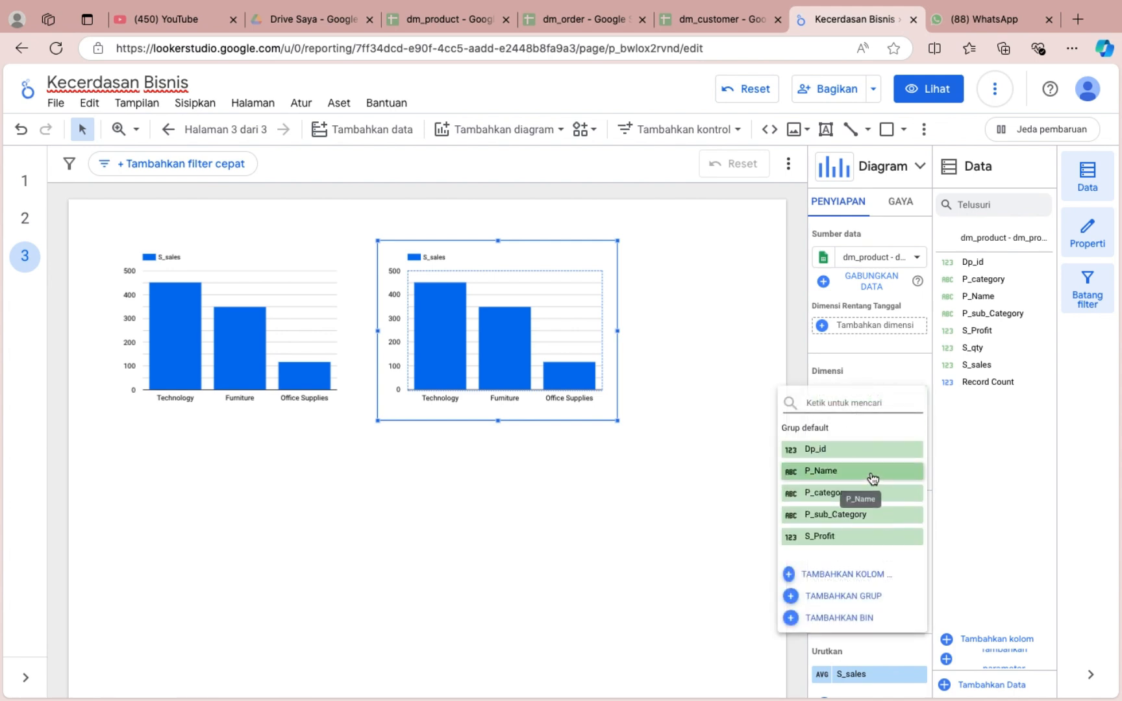
{"action": "left_click", "coordinate": [847, 515]}
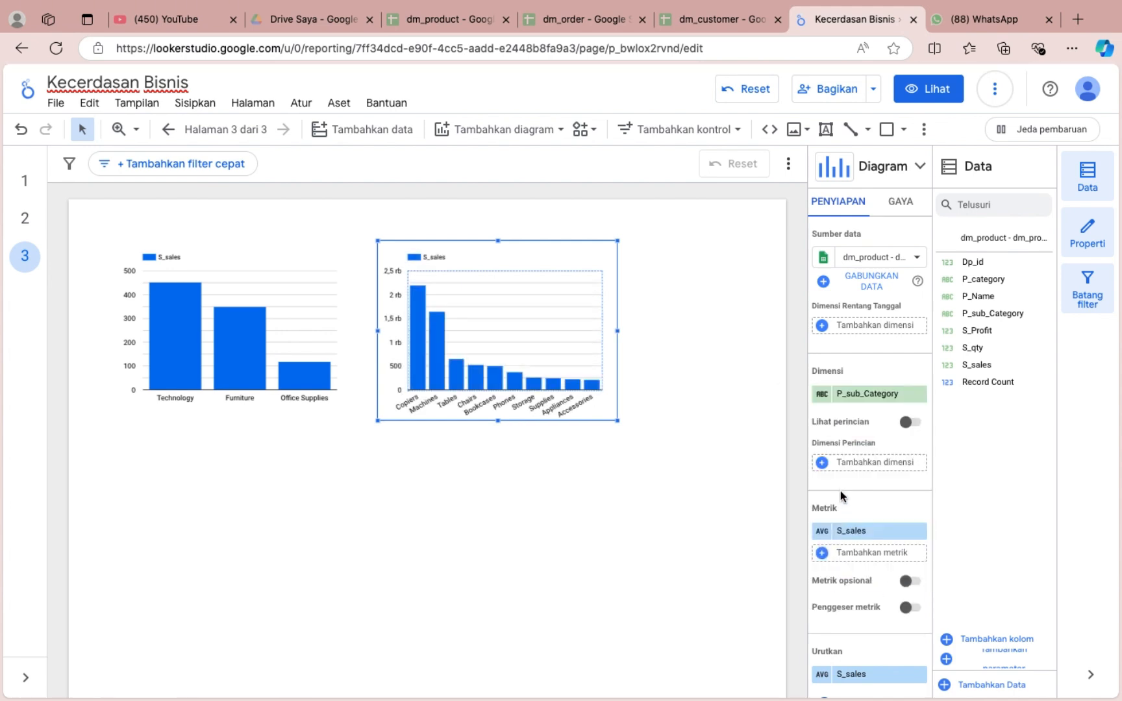
{"action": "left_click_drag", "start_coordinate": [617, 330], "coordinate": [762, 346]}
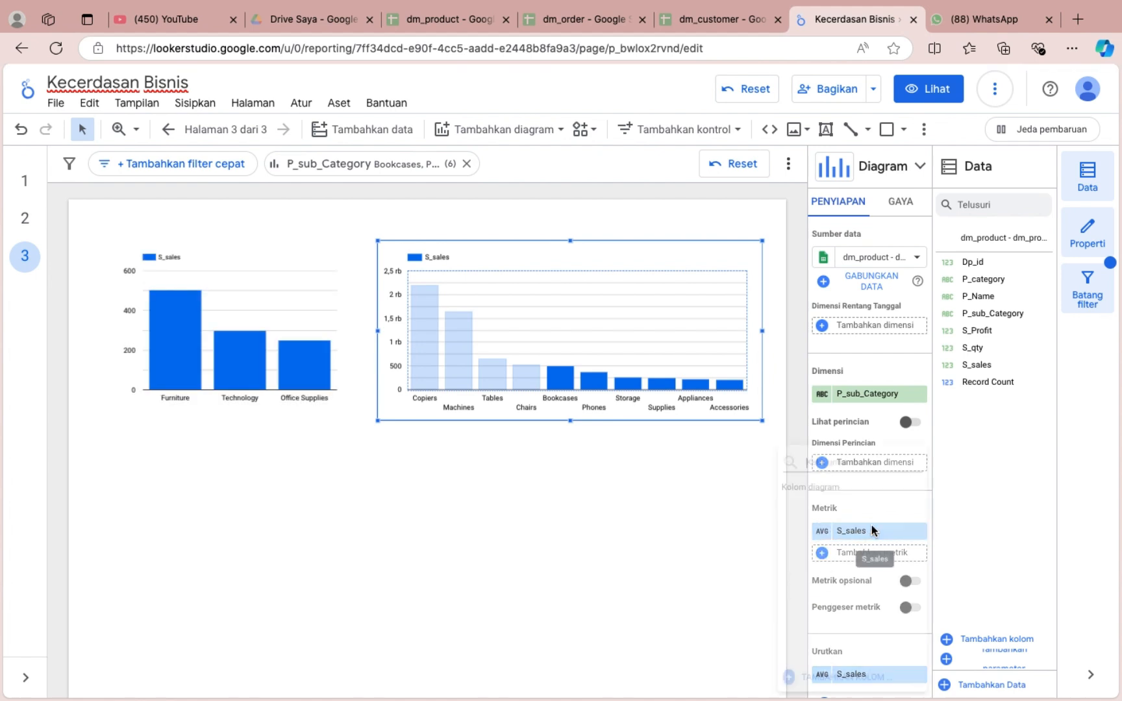
Select S_sales again as the sub-category chart's metric and set its aggregation to count (Jumlah).
{"action": "left_click", "coordinate": [821, 533]}
{"action": "scroll", "coordinate": [869, 612], "scroll_direction": "down", "scroll_amount": 2}
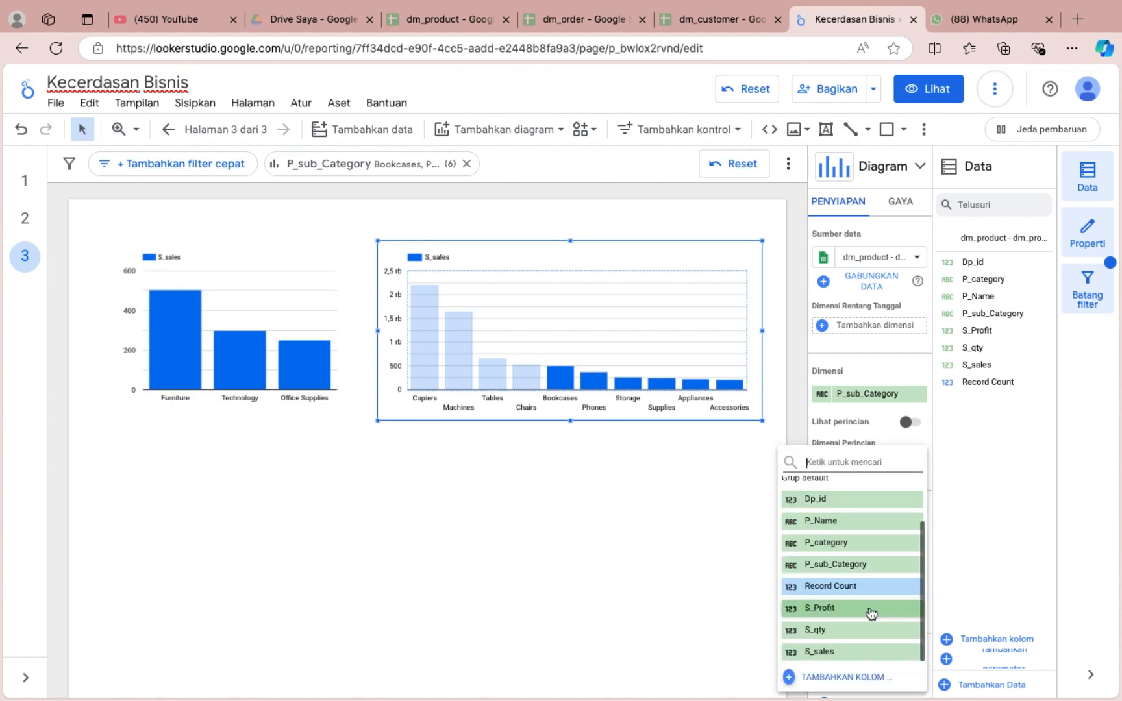
{"action": "left_click", "coordinate": [869, 652]}
{"action": "left_click", "coordinate": [824, 533]}
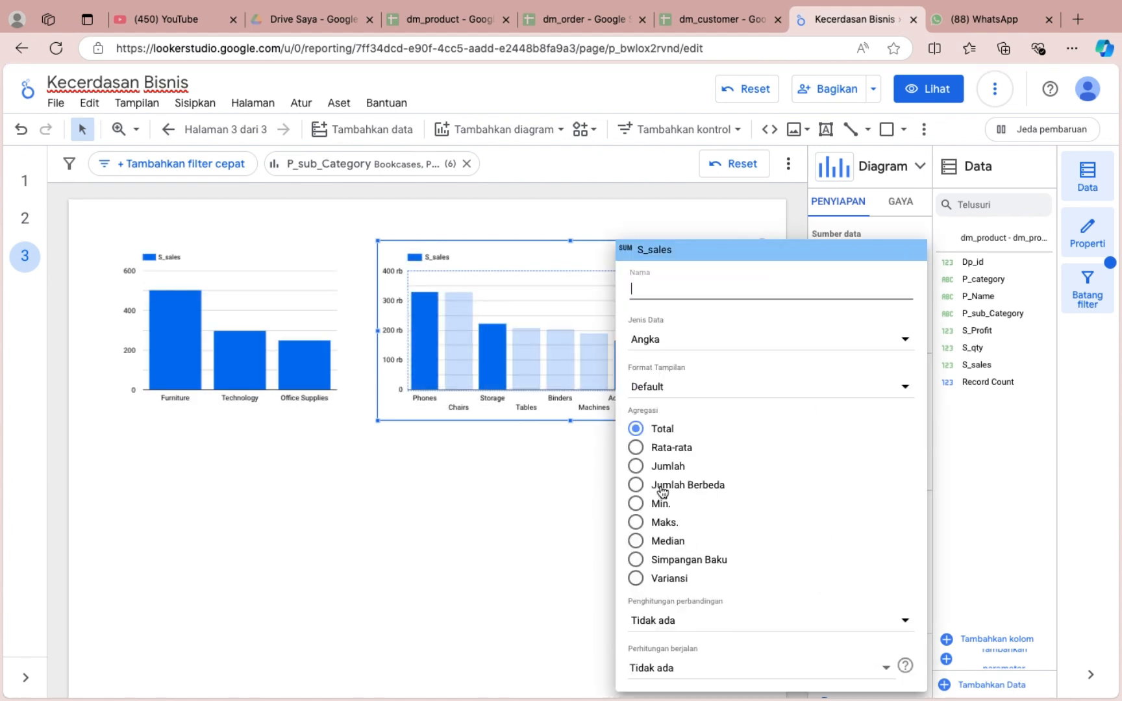
{"action": "left_click", "coordinate": [662, 466]}
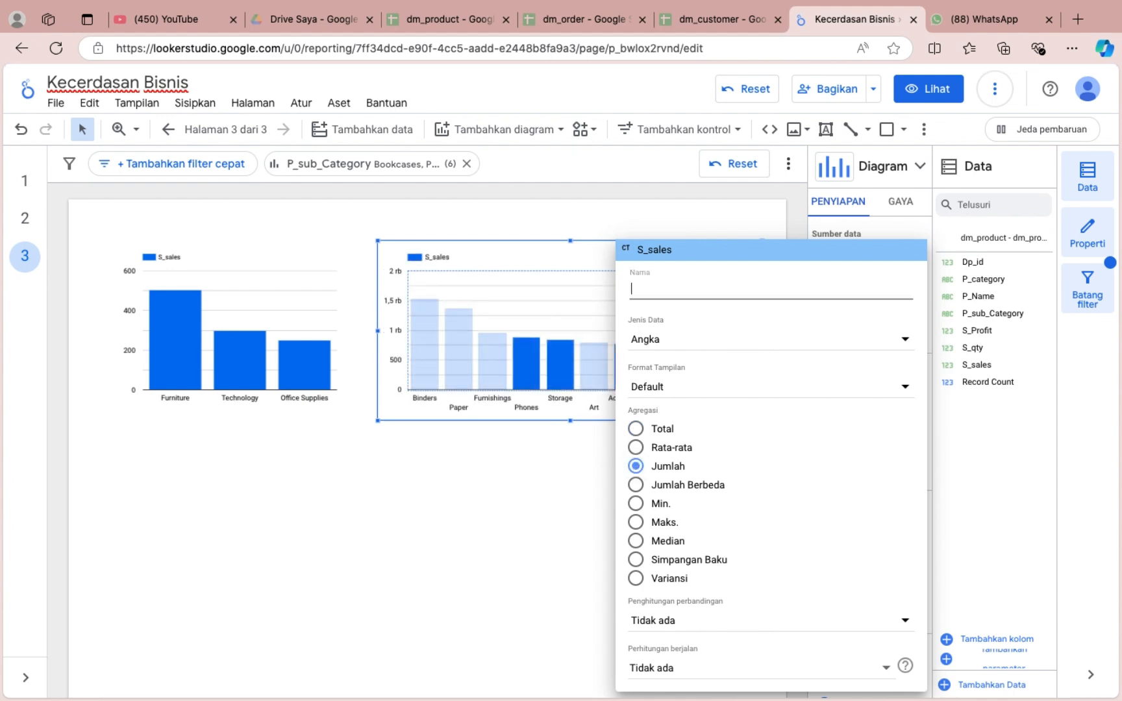
Rename the sub-category chart's S_sales metric to Amount Sales.
{"action": "type", "text": "Amount Sle"}
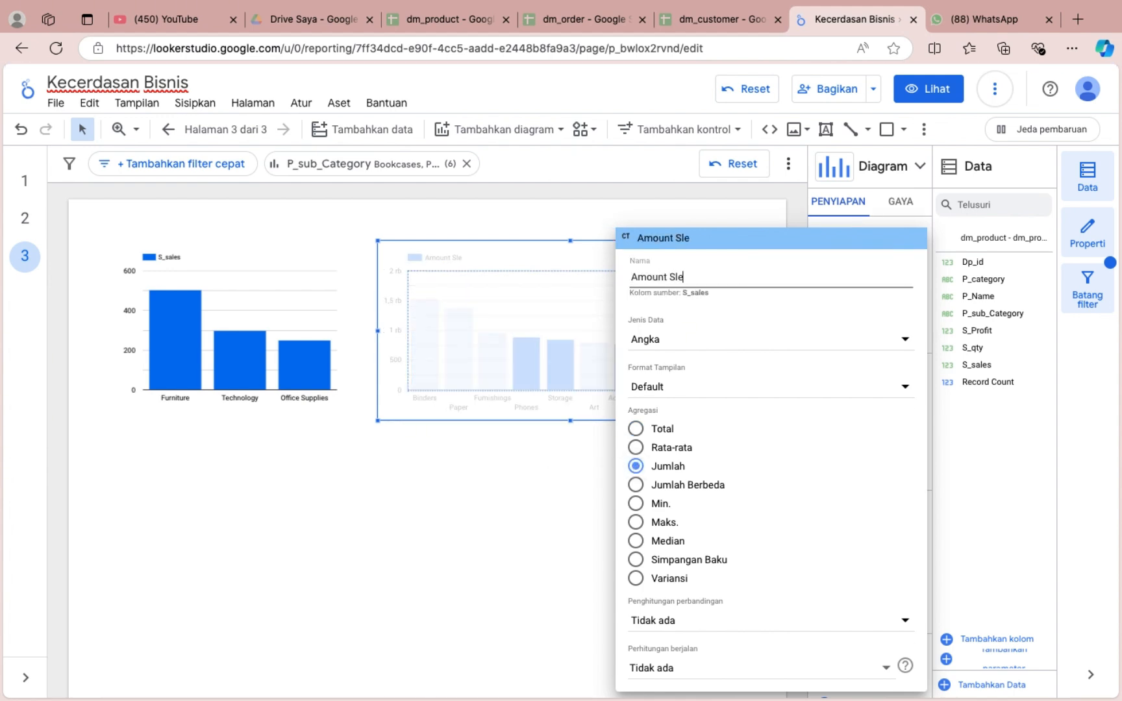
{"action": "key", "text": "BackSpace"}
{"action": "key", "text": "BackSpace"}
{"action": "type", "text": "ale"}
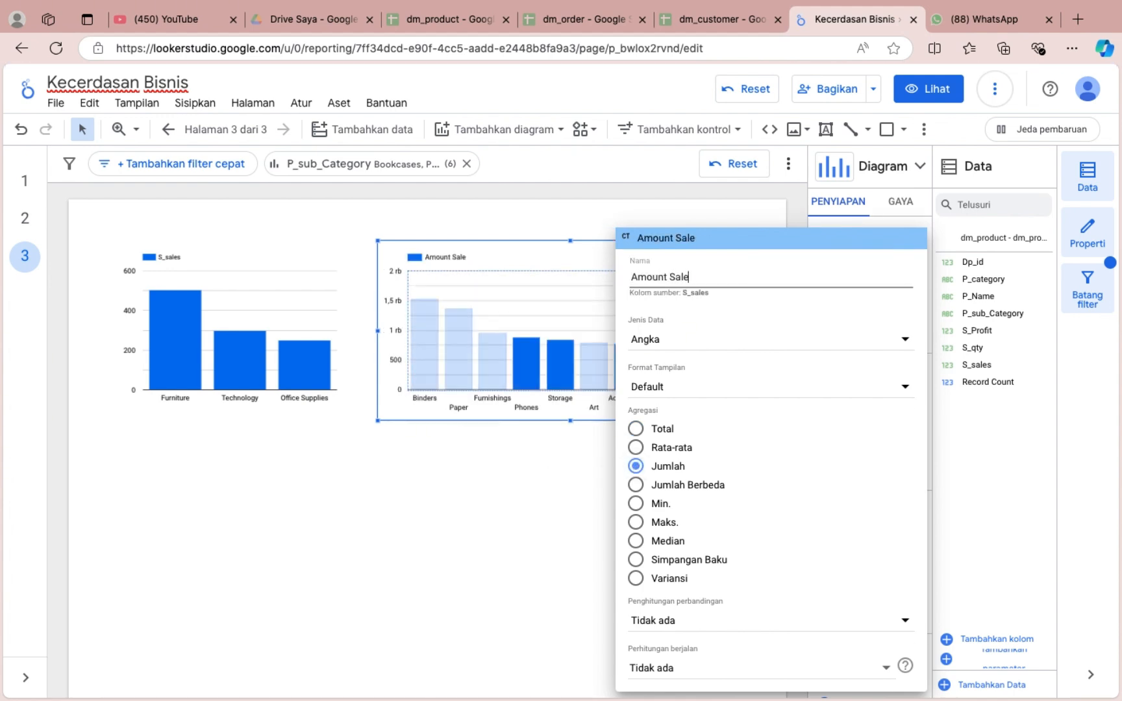
{"action": "type", "text": "s"}
{"action": "left_click", "coordinate": [362, 532]}
Rename the product category column chart's S_sales metric to Average Sales.
{"action": "left_click", "coordinate": [305, 307]}
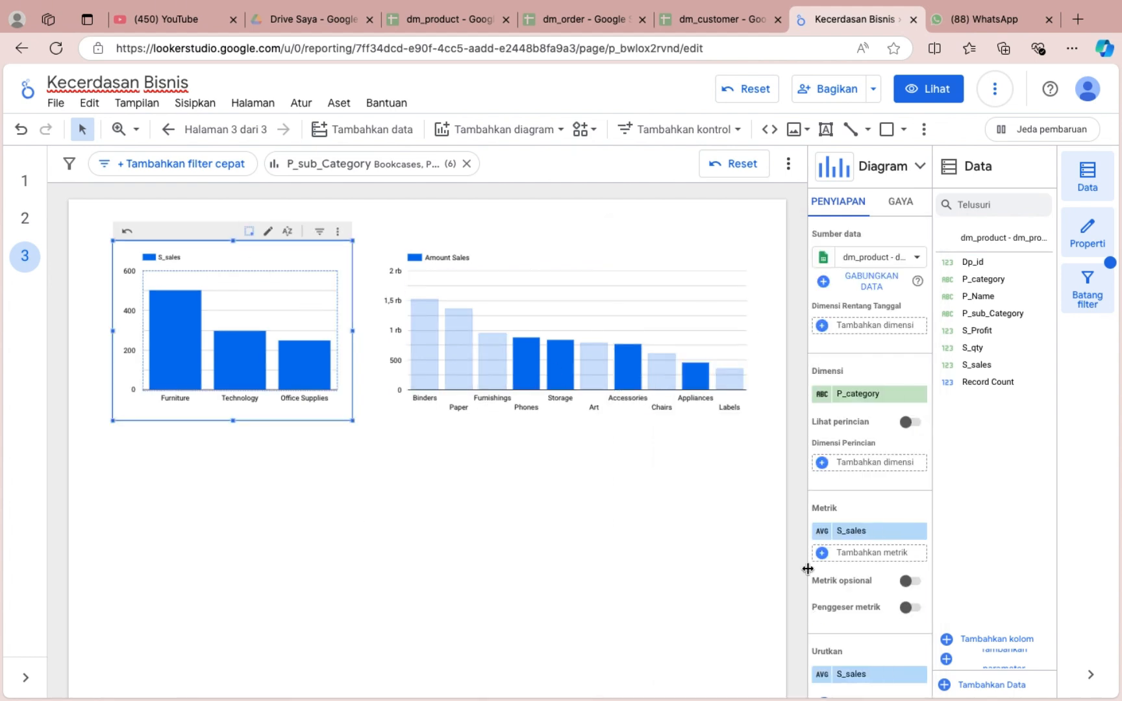
{"action": "left_click", "coordinate": [822, 535]}
{"action": "type", "text": "Aversge"}
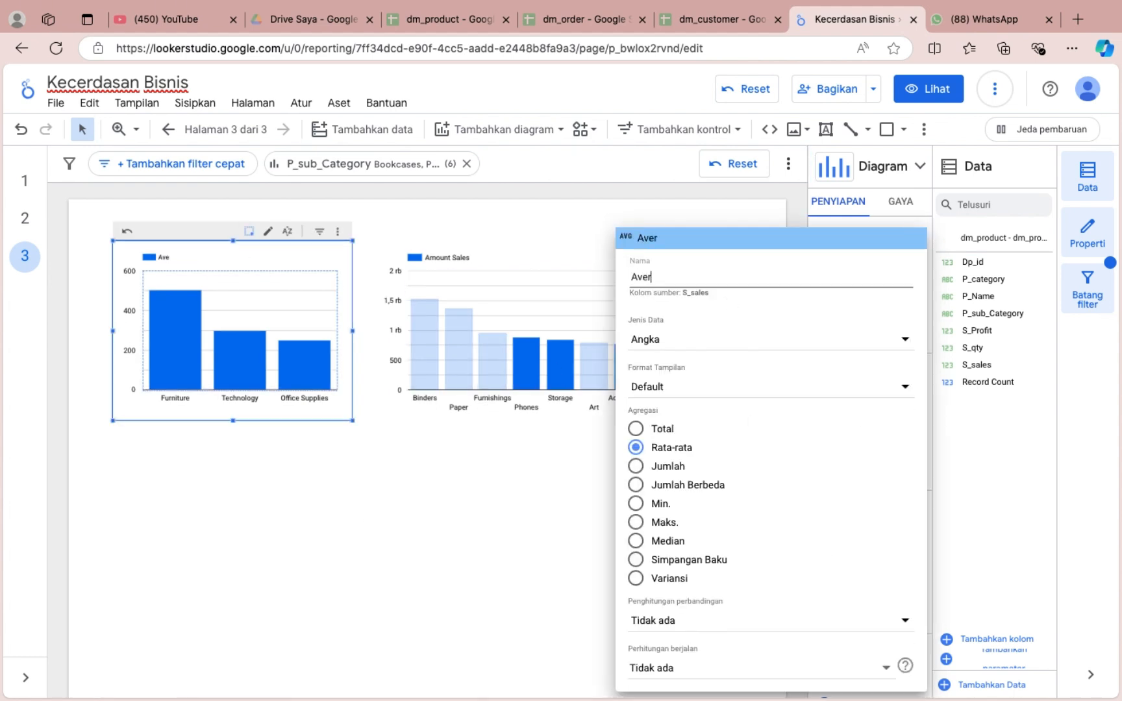
{"action": "key", "text": "BackSpace"}
{"action": "key", "text": "BackSpace"}
{"action": "key", "text": "BackSpace"}
{"action": "type", "text": "age Sales"}
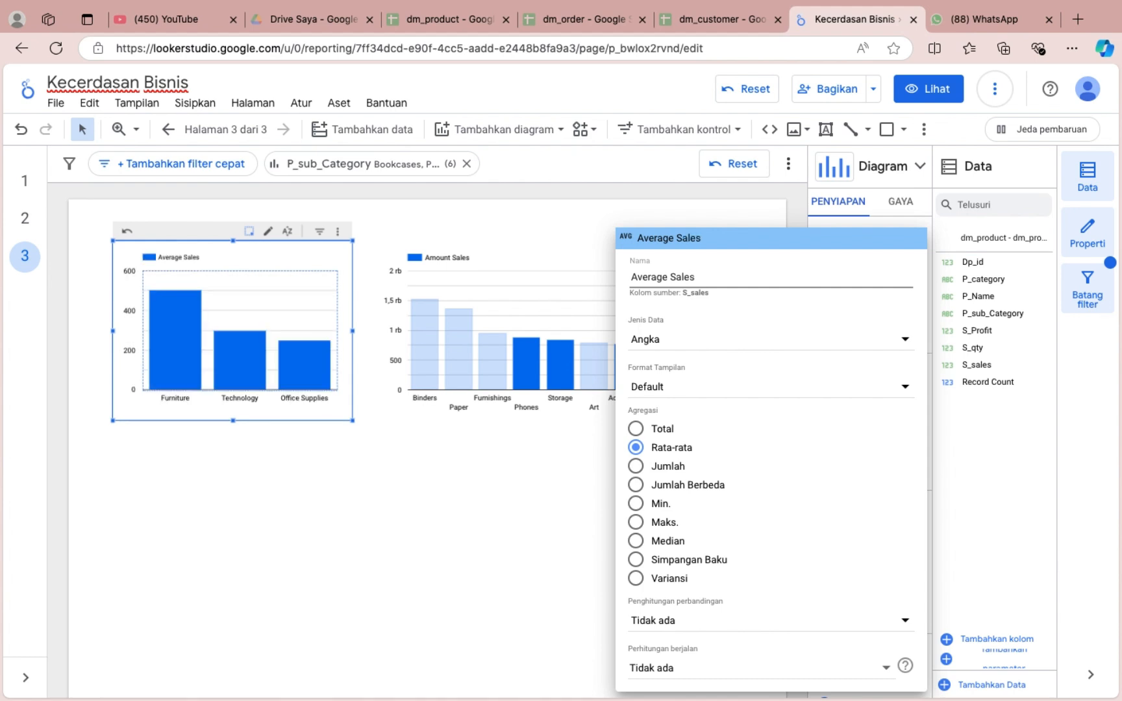
{"action": "left_click", "coordinate": [575, 426]}
Turn the sub-category column chart into a line chart and sort it by S_sales in ascending order (Menaik).
{"action": "left_click", "coordinate": [604, 255]}
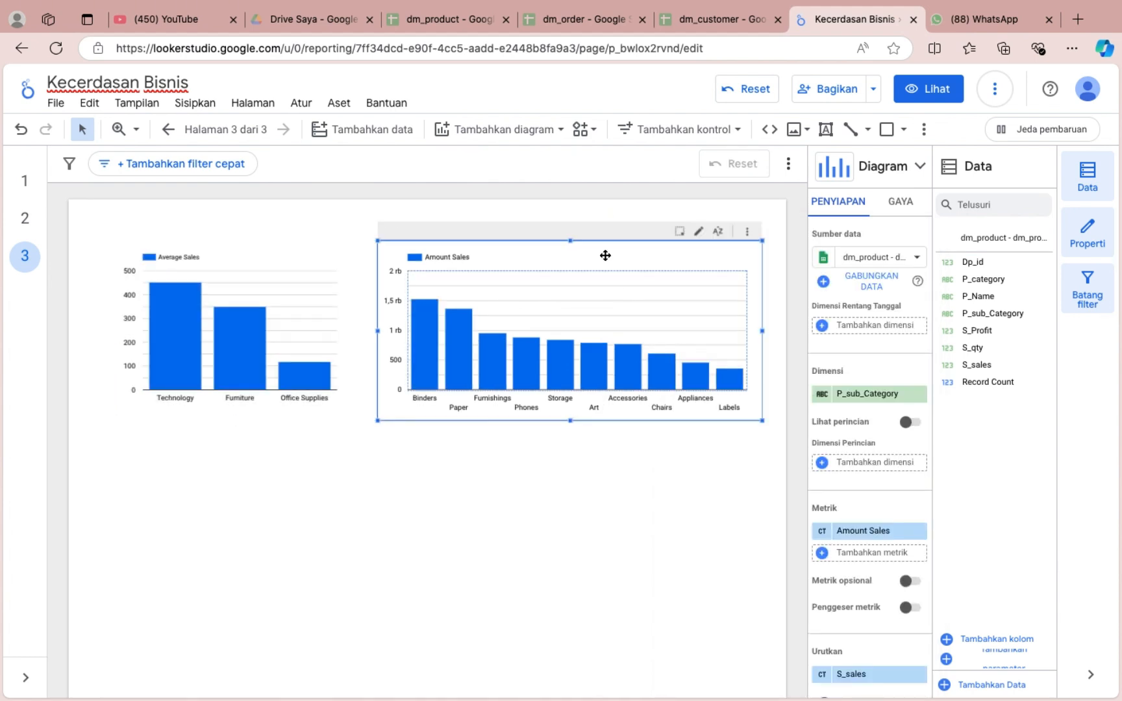
{"action": "left_click", "coordinate": [903, 167]}
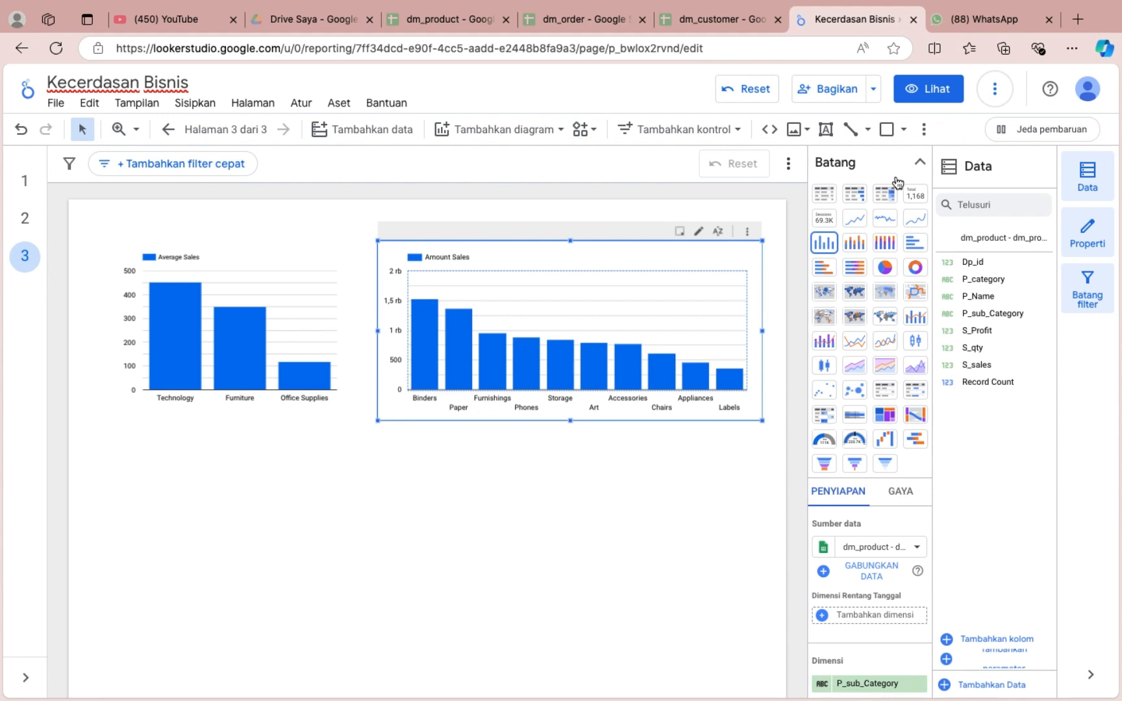
{"action": "left_click", "coordinate": [854, 341]}
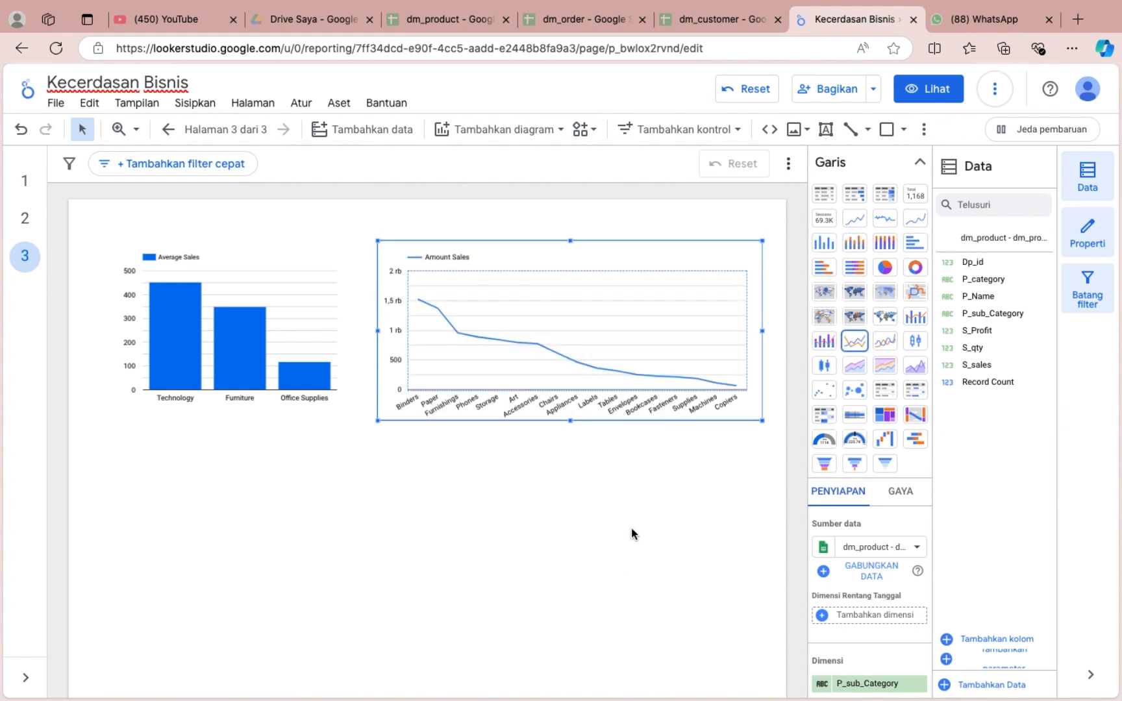
{"action": "left_click", "coordinate": [917, 165]}
{"action": "scroll", "coordinate": [864, 552], "scroll_direction": "down", "scroll_amount": 3}
{"action": "left_click", "coordinate": [824, 644]}
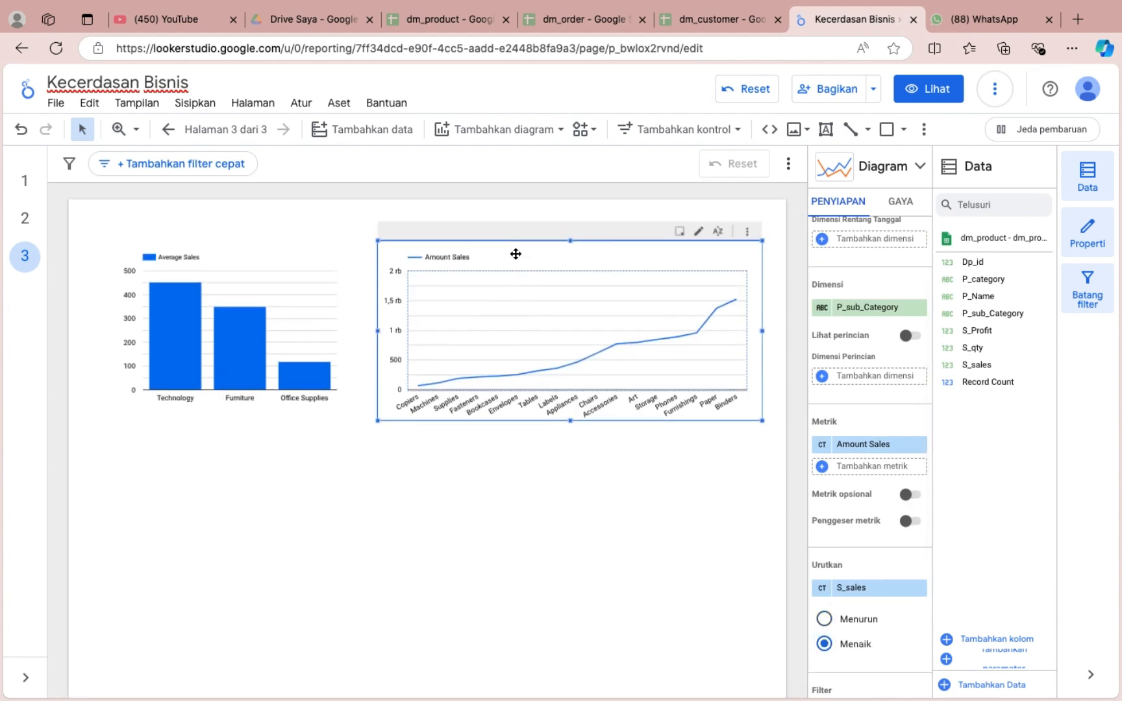
Place a copy of the category column chart below the original with P_Name as its dimension, and enlarge it across the page's lower half.
{"action": "key", "text": "super+v"}
{"action": "left_click_drag", "start_coordinate": [325, 348], "coordinate": [304, 547]}
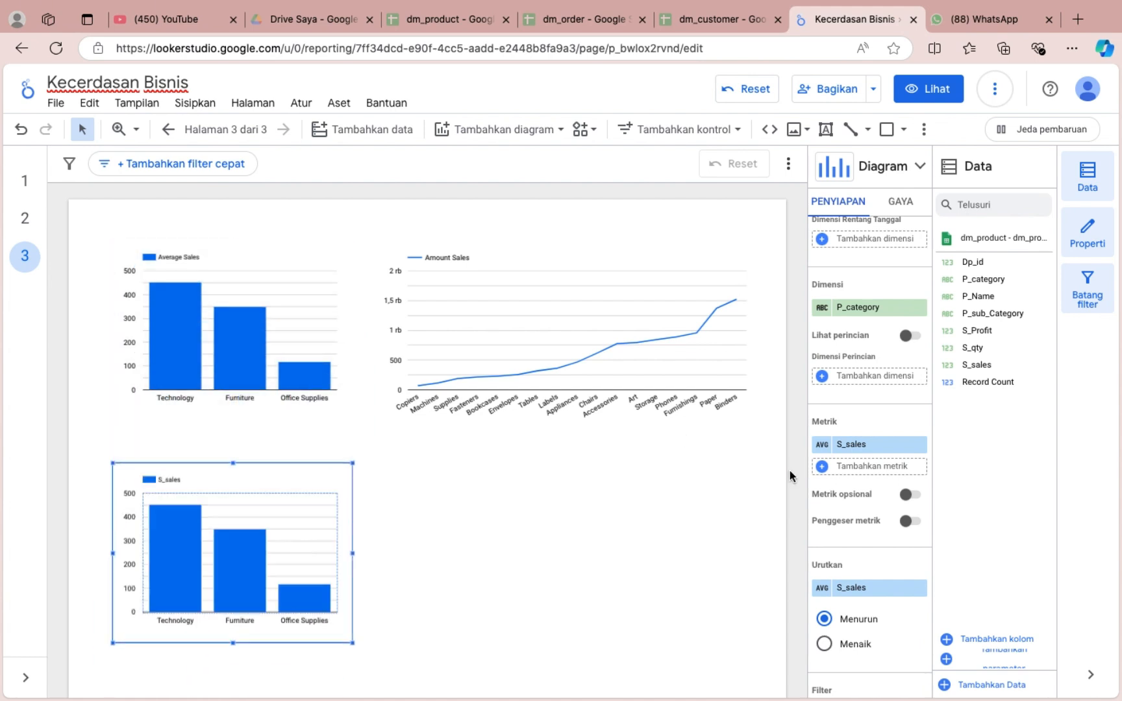
{"action": "left_click", "coordinate": [853, 307]}
{"action": "left_click", "coordinate": [854, 383]}
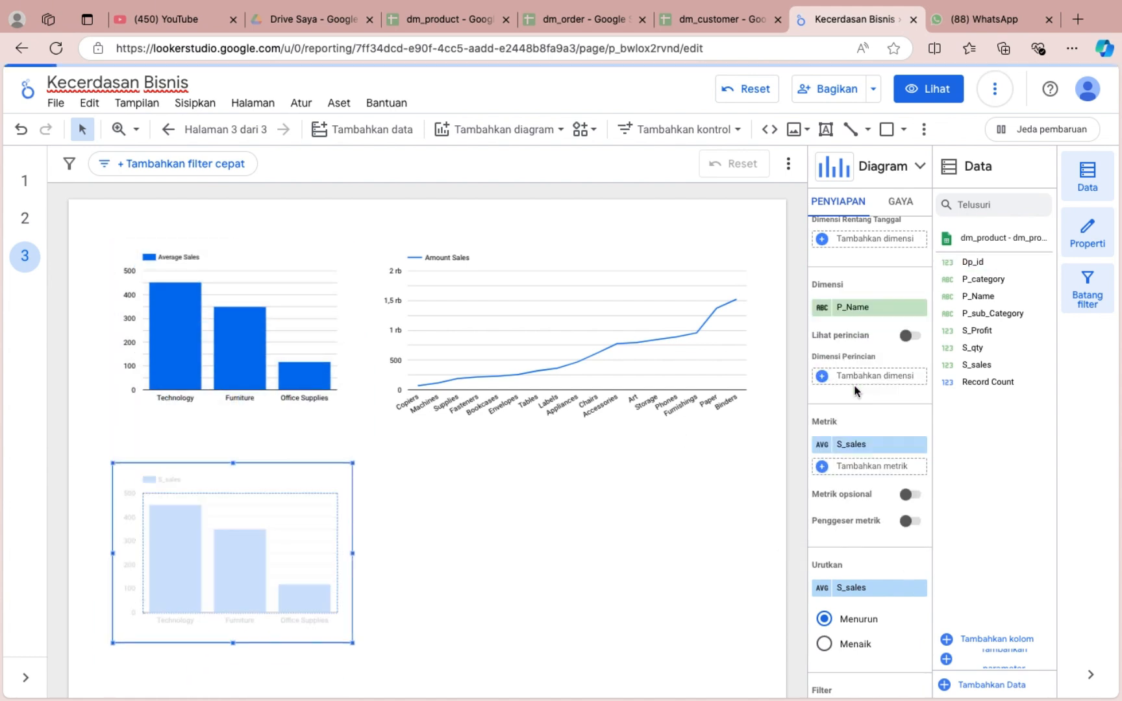
{"action": "left_click_drag", "start_coordinate": [352, 553], "coordinate": [754, 595]}
{"action": "scroll", "coordinate": [467, 584], "scroll_direction": "down", "scroll_amount": 1}
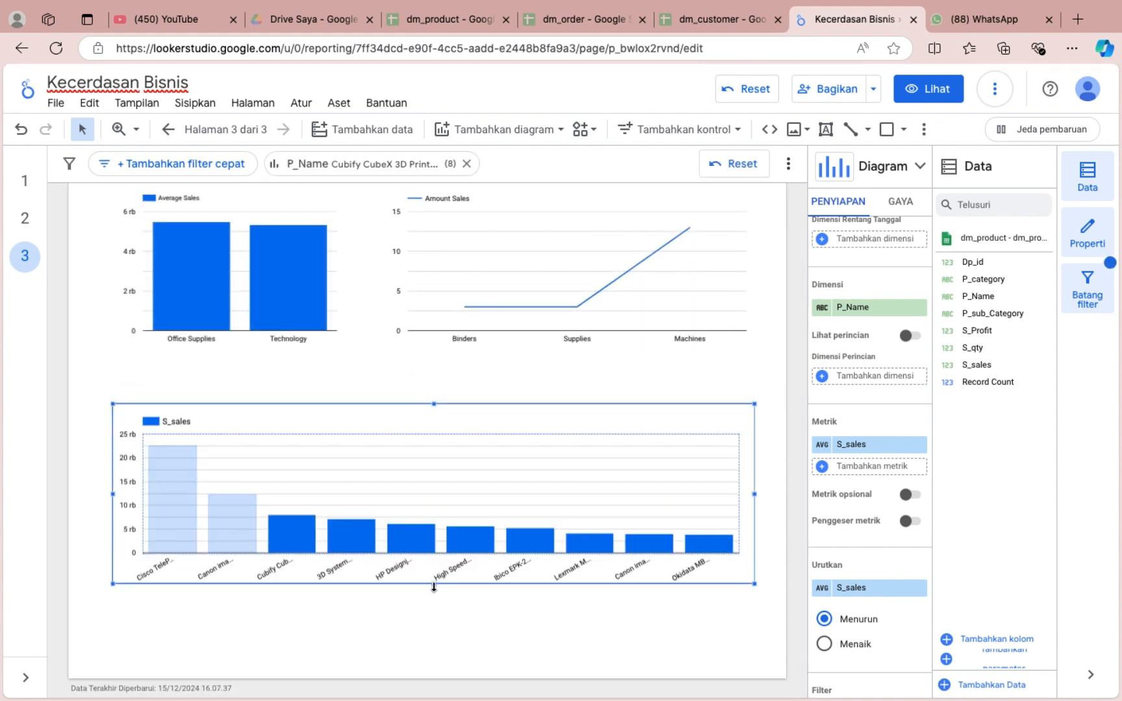
{"action": "left_click_drag", "start_coordinate": [433, 586], "coordinate": [434, 665]}
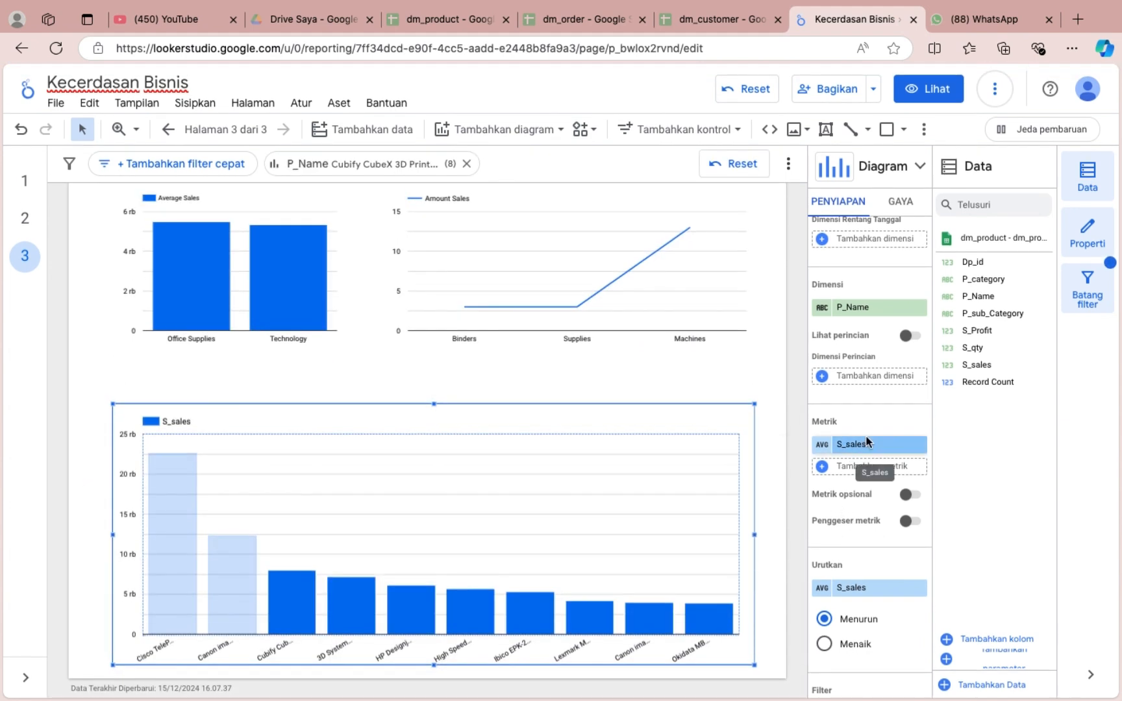
Select S_sales again as the product name chart's metric and set its aggregation to average (Rata-rata).
{"action": "left_click", "coordinate": [866, 442]}
{"action": "scroll", "coordinate": [837, 572], "scroll_direction": "down", "scroll_amount": 3}
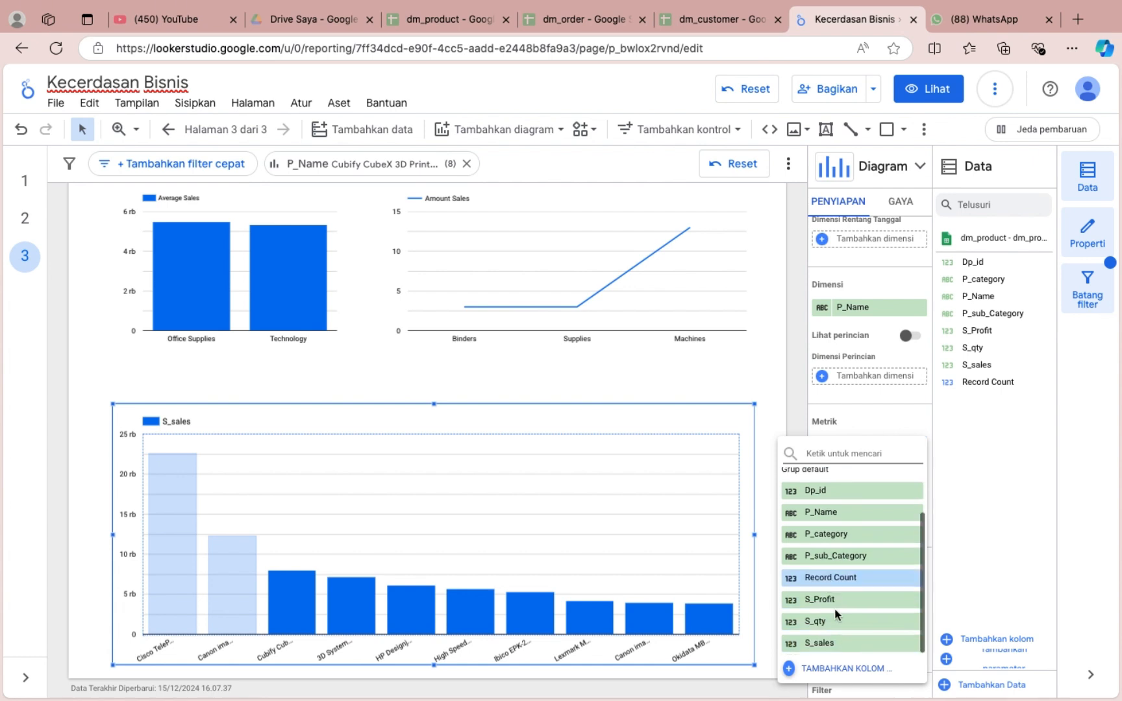
{"action": "left_click", "coordinate": [836, 644]}
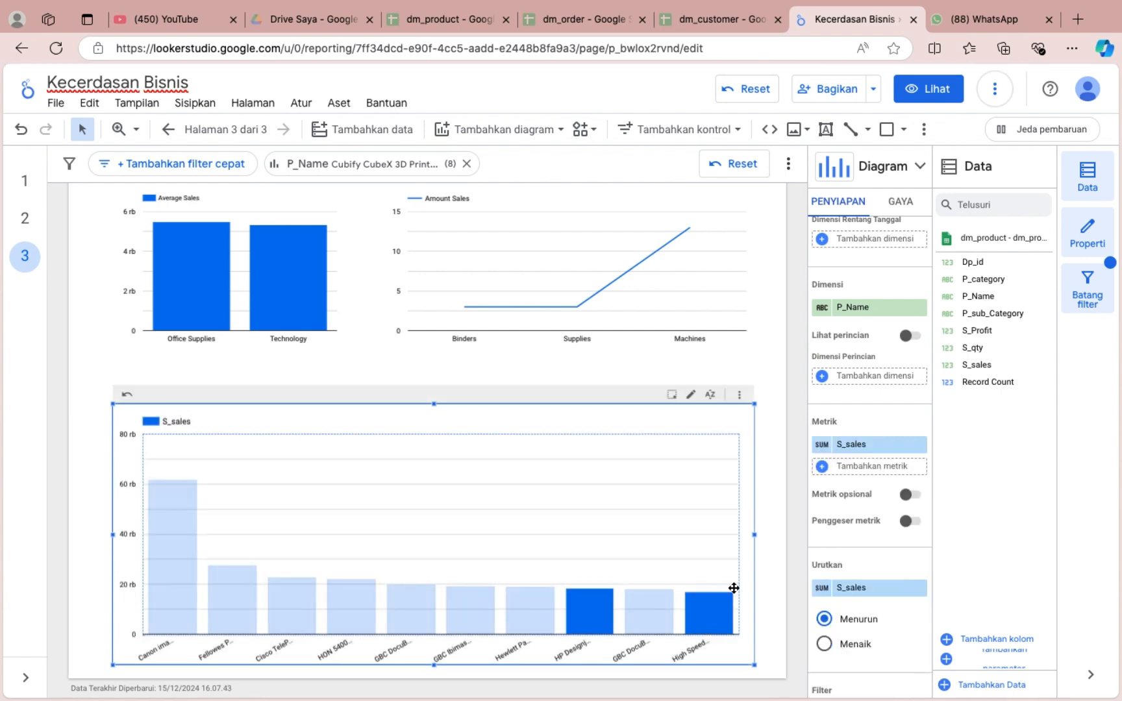
{"action": "left_click", "coordinate": [821, 445]}
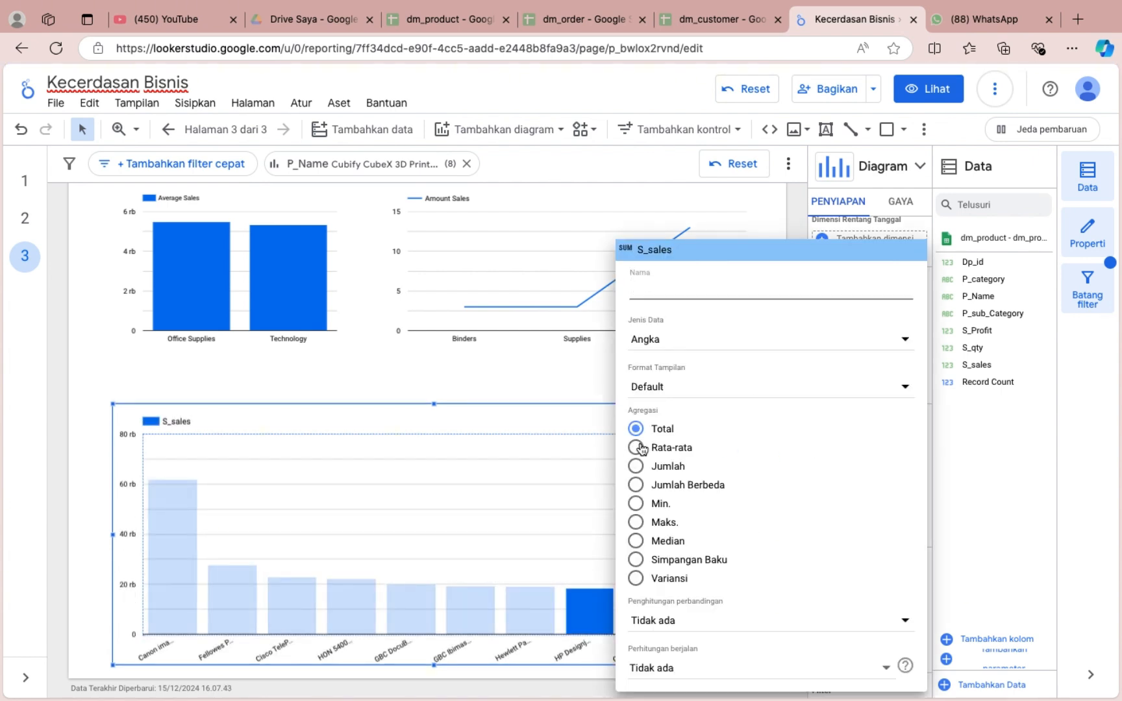
{"action": "left_click", "coordinate": [642, 448]}
{"action": "left_click", "coordinate": [582, 361]}
Turn the product name chart into a table with heatmap and narrow it to free space beside it.
{"action": "left_click", "coordinate": [894, 169]}
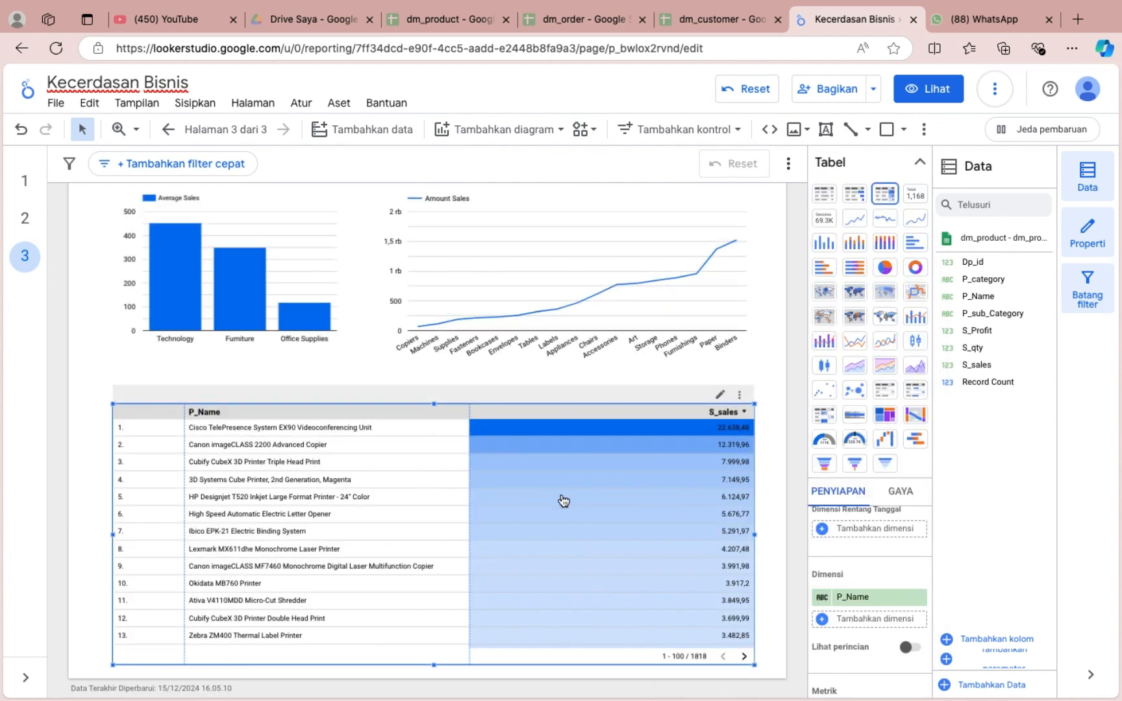
{"action": "left_click_drag", "start_coordinate": [754, 534], "coordinate": [549, 499]}
{"action": "left_click", "coordinate": [626, 511]}
Rename the product name table's S_sales metric to Average Sales.
{"action": "left_click", "coordinate": [476, 509]}
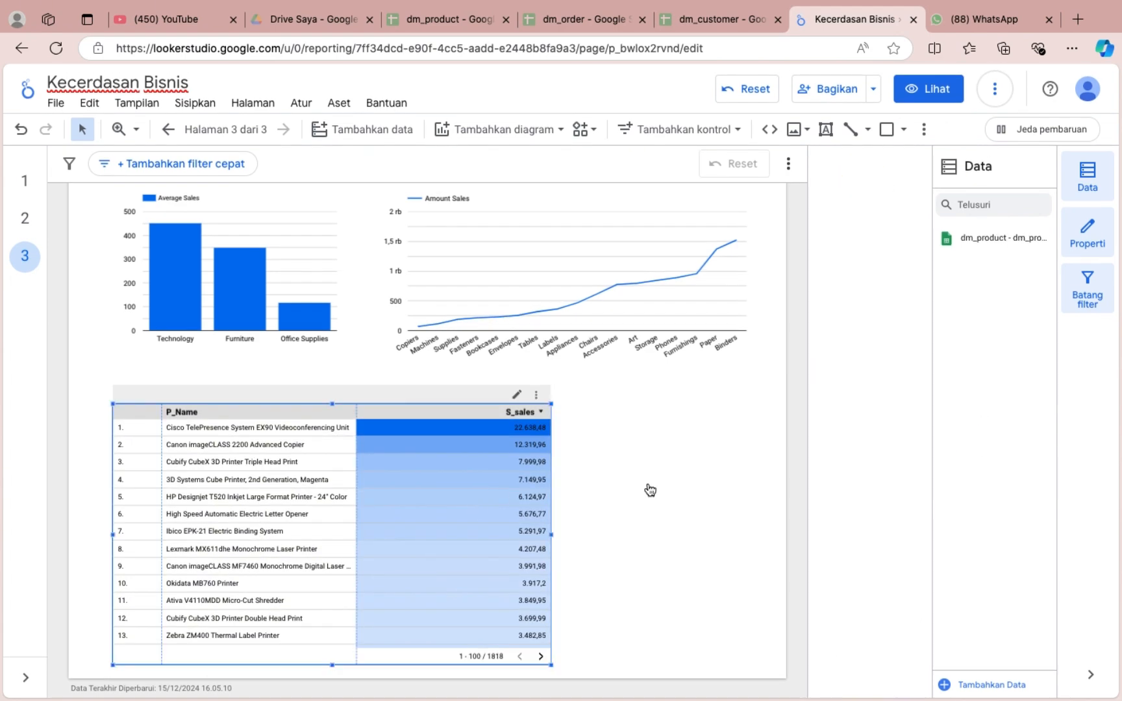
{"action": "left_click", "coordinate": [821, 511]}
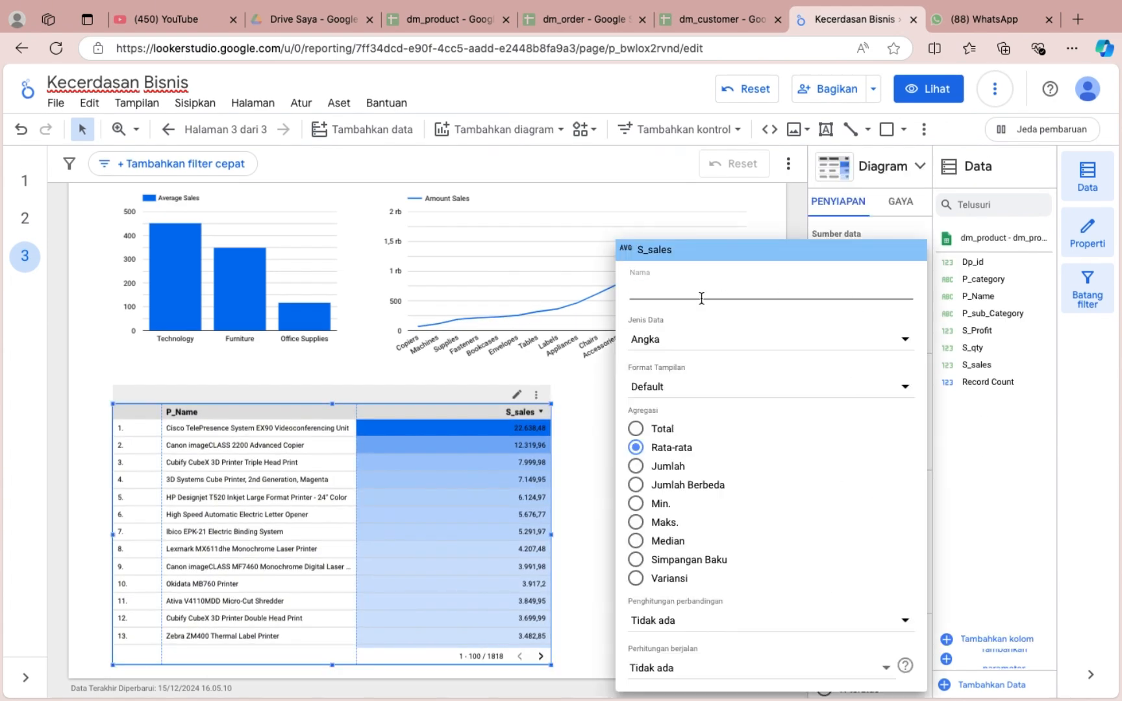
{"action": "type", "text": "R"}
{"action": "key", "text": "BackSpace"}
{"action": "type", "text": "erg"}
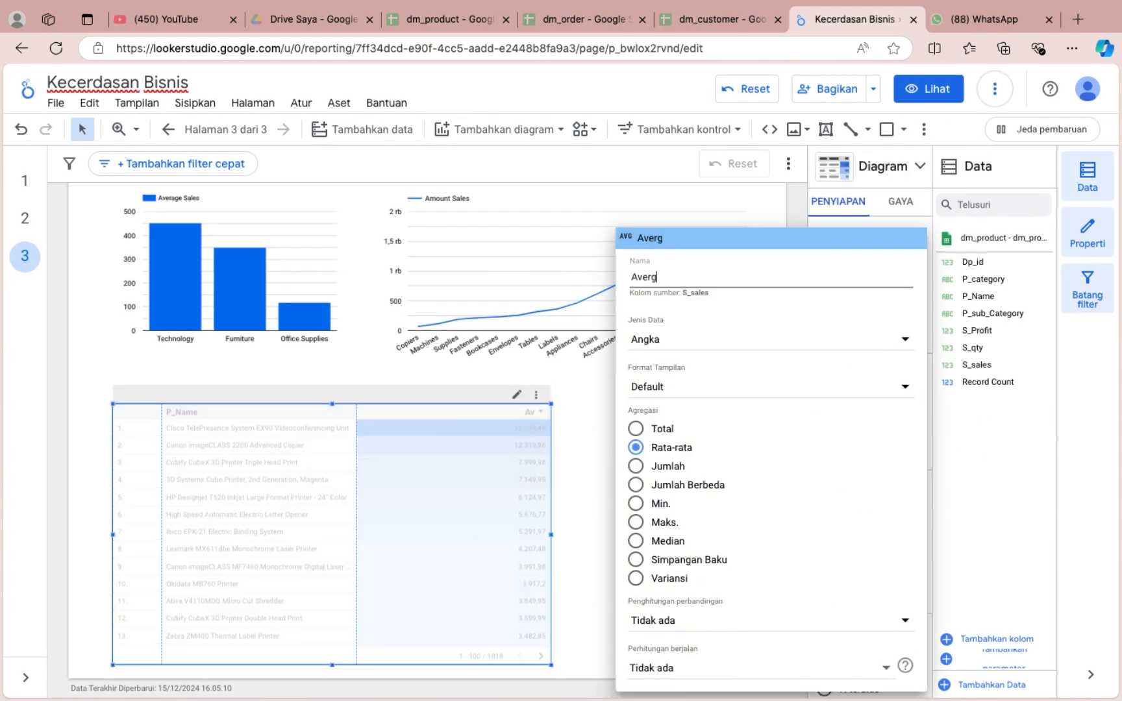
{"action": "key", "text": "BackSpace"}
{"action": "type", "text": "a"}
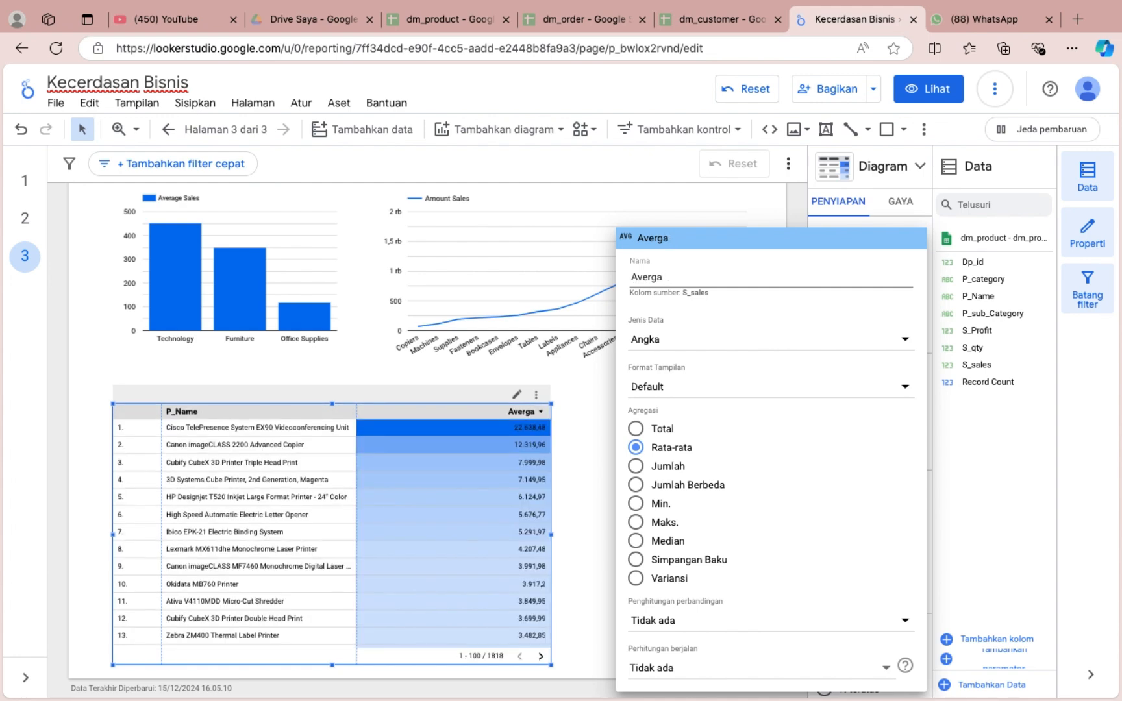
{"action": "type", "text": "ge Sales"}
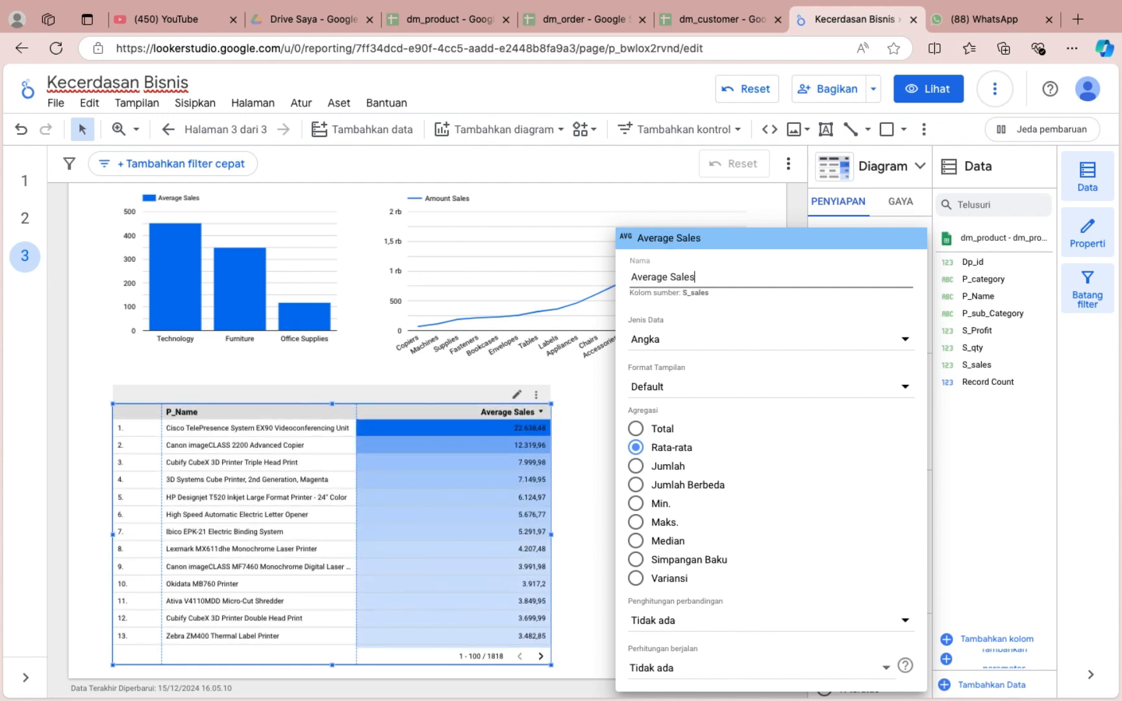
{"action": "left_click", "coordinate": [559, 501]}
{"action": "left_click", "coordinate": [600, 505]}
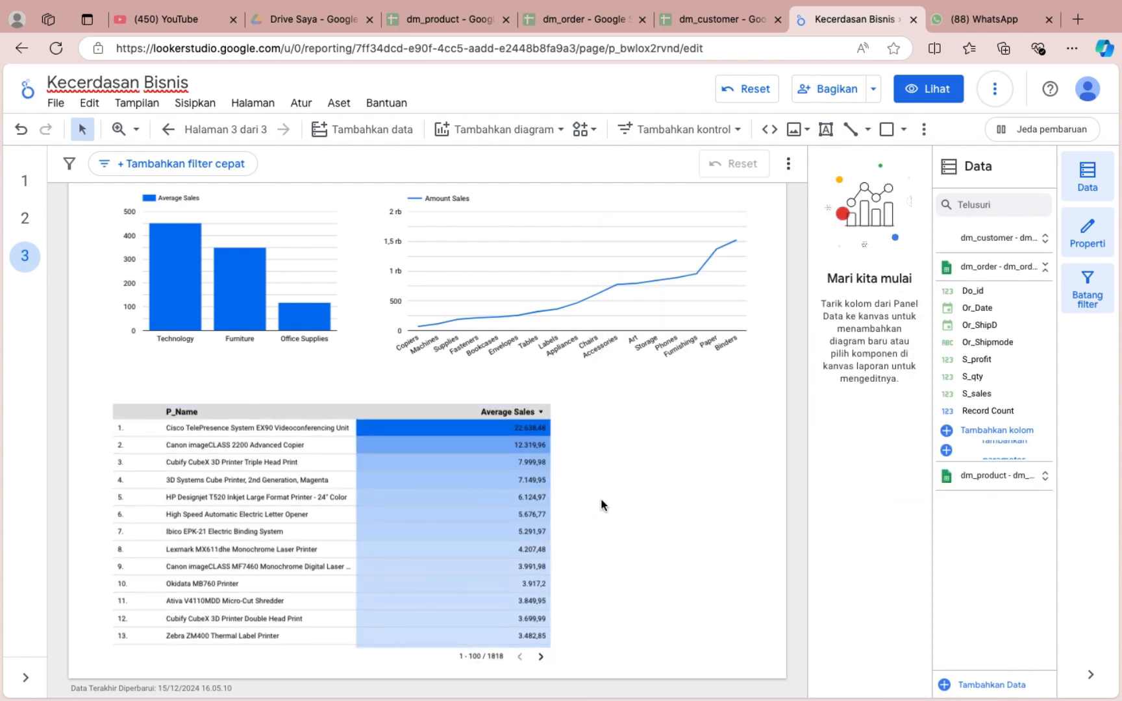
Place another copy of the category column chart in the free space beside the product name table.
{"action": "scroll", "coordinate": [298, 455], "scroll_direction": "down", "scroll_amount": 1}
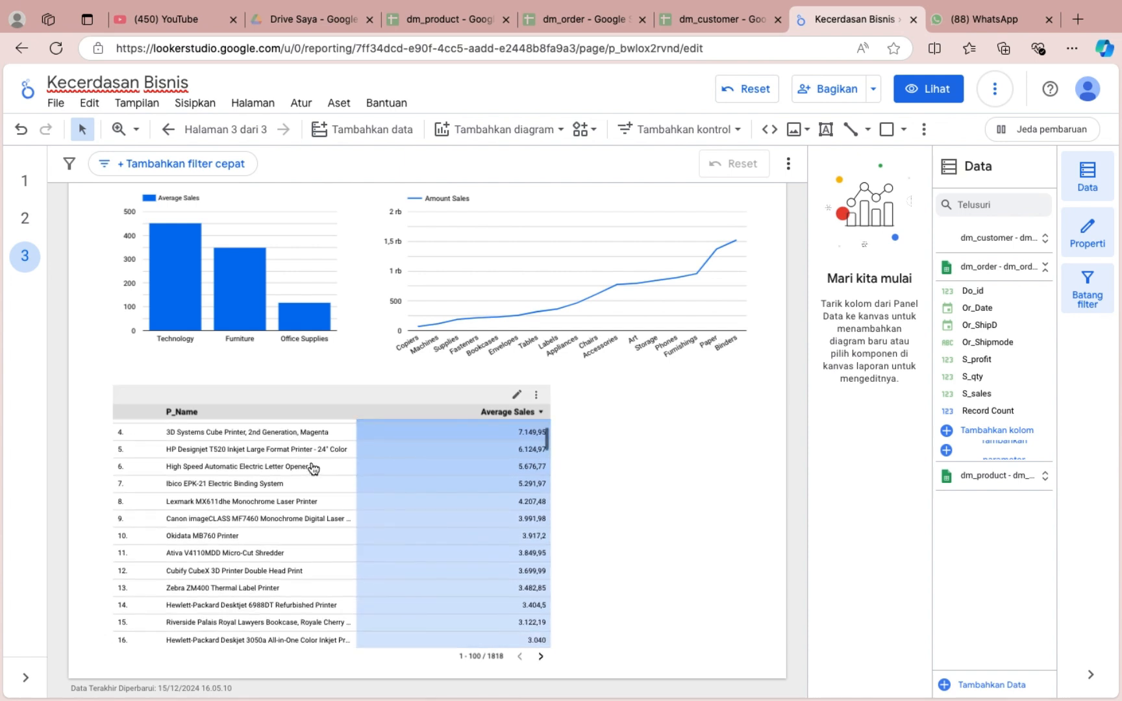
{"action": "scroll", "coordinate": [313, 465], "scroll_direction": "up", "scroll_amount": 1}
{"action": "scroll", "coordinate": [600, 448], "scroll_direction": "up", "scroll_amount": 2}
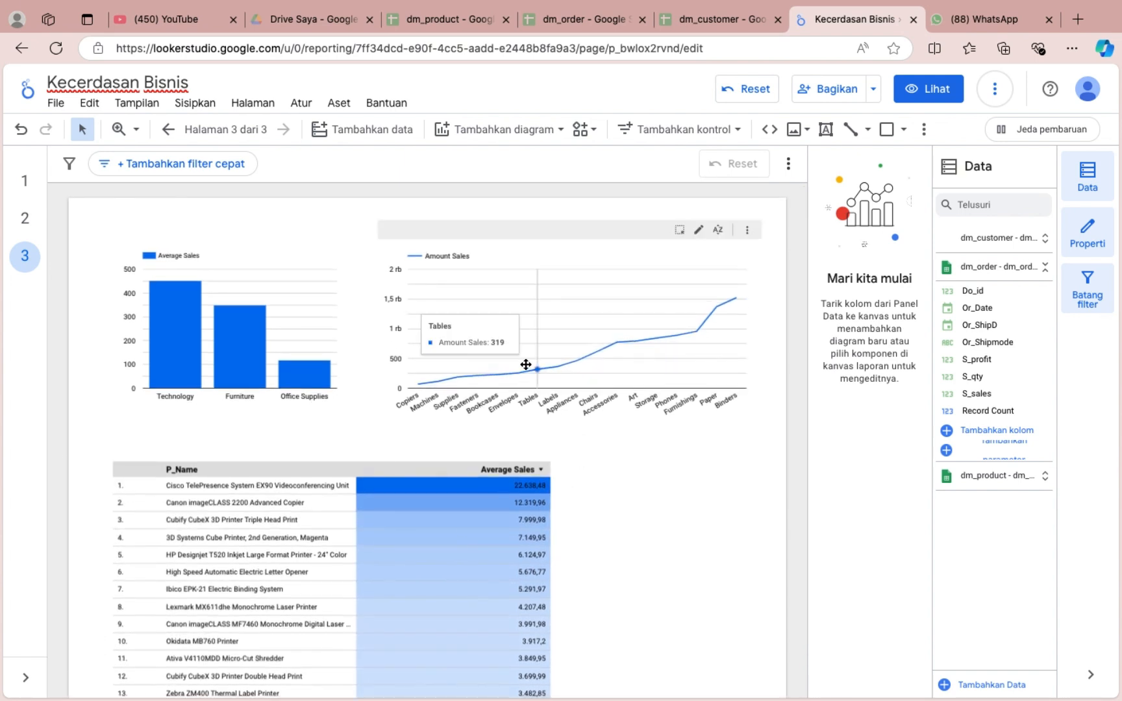
{"action": "left_click", "coordinate": [294, 313]}
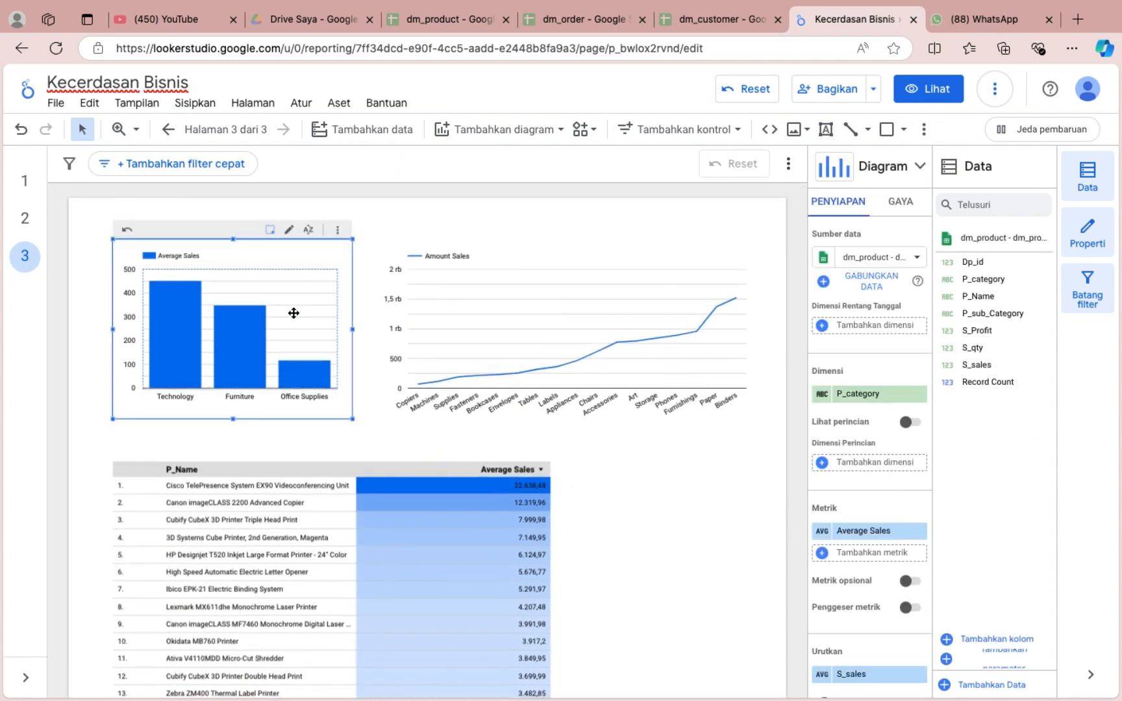
{"action": "key", "text": "ctrl+v"}
{"action": "left_click_drag", "start_coordinate": [308, 324], "coordinate": [716, 516]}
Set the current page's canvas width to 1500 pixels.
{"action": "left_click", "coordinate": [252, 103]}
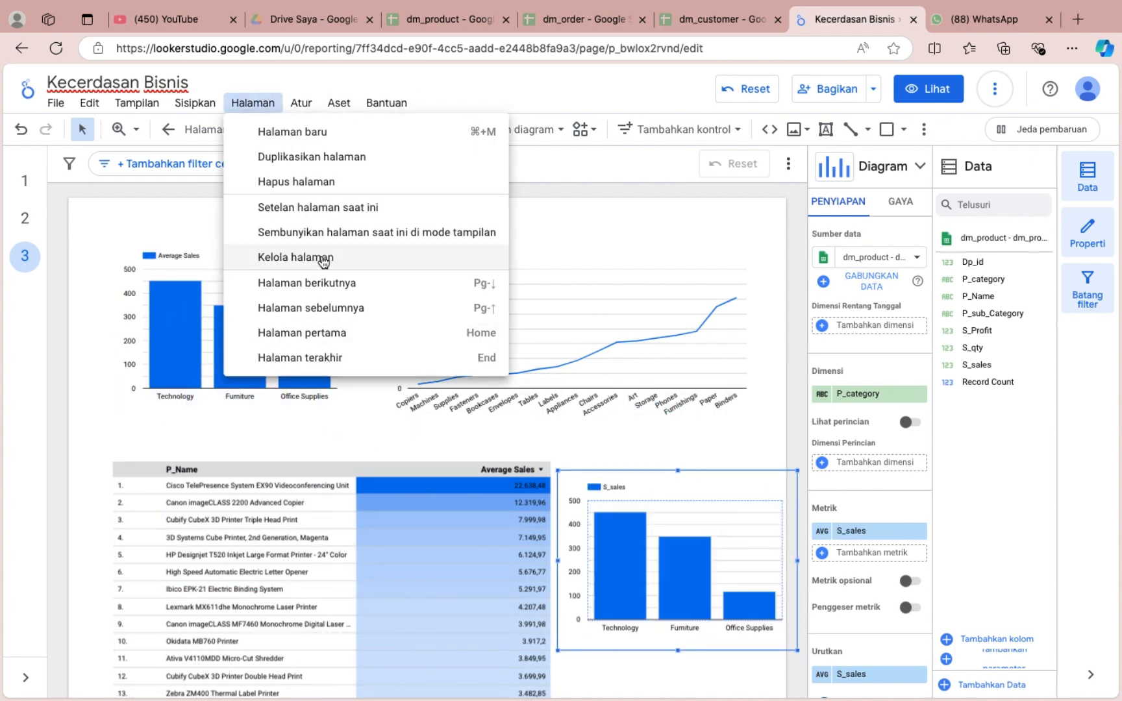
{"action": "left_click", "coordinate": [326, 213]}
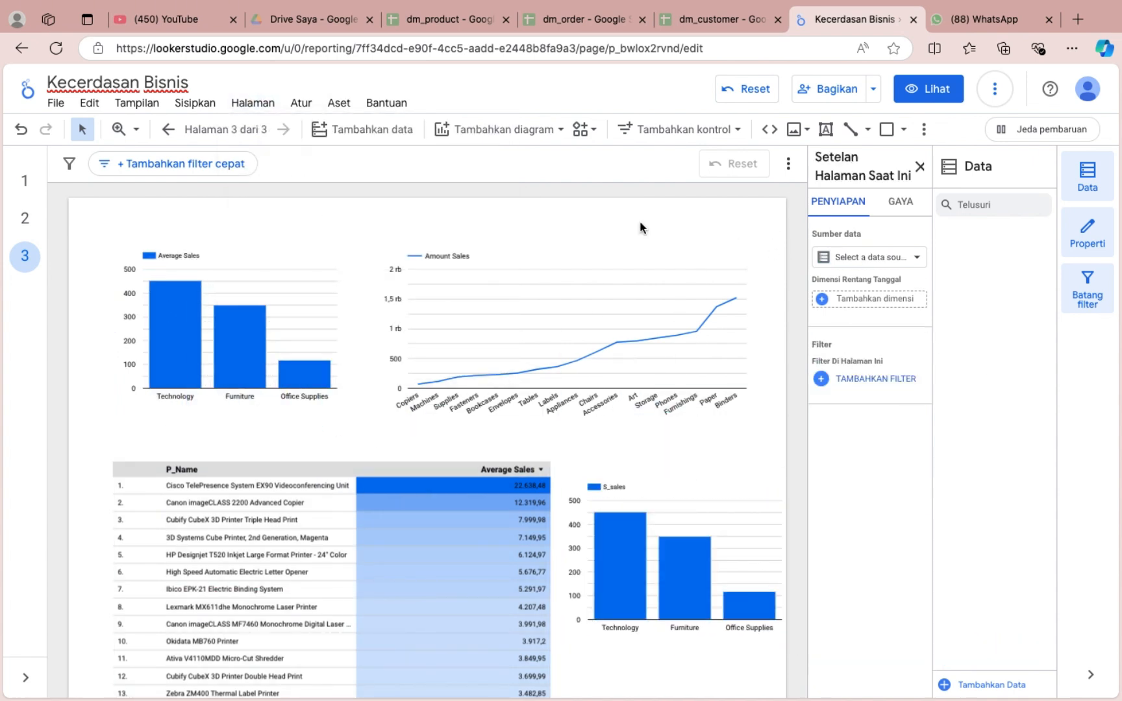
{"action": "left_click", "coordinate": [900, 206]}
{"action": "left_click", "coordinate": [864, 373]}
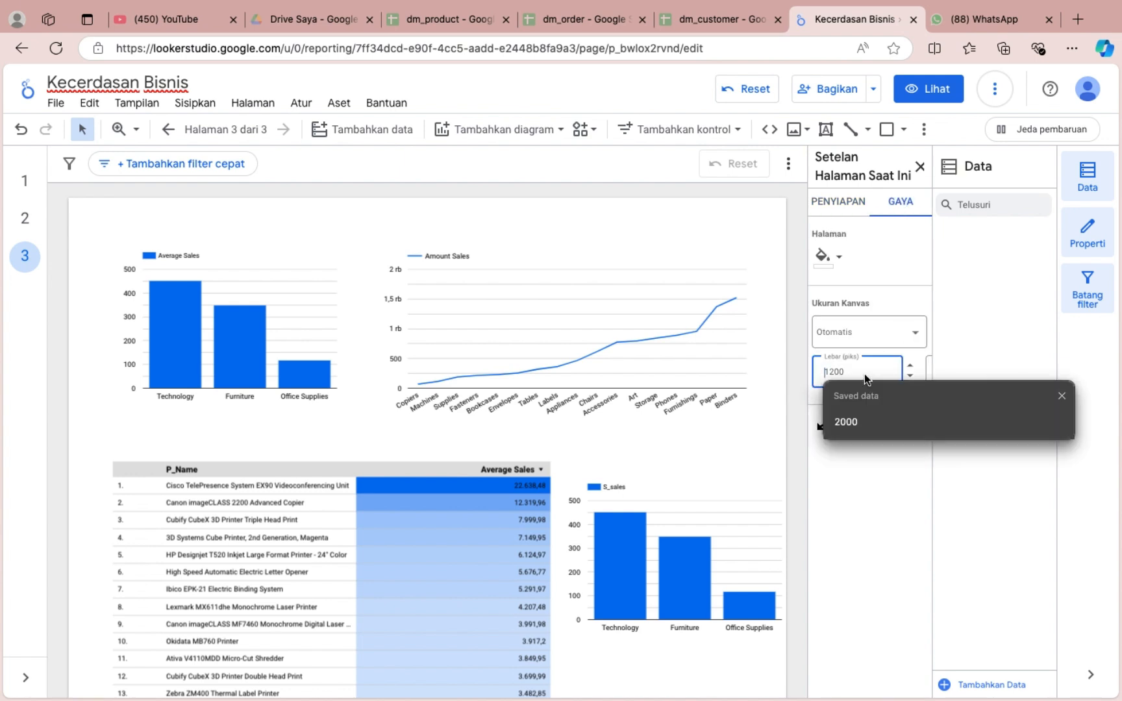
{"action": "type", "text": "1500"}
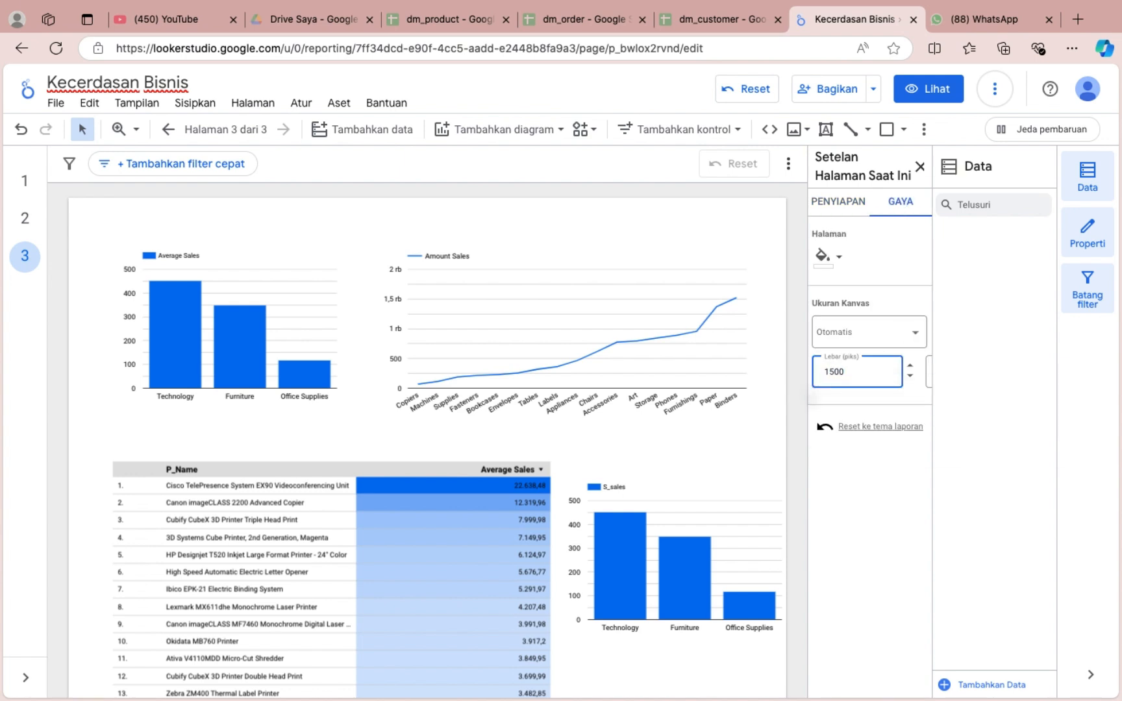
{"action": "key", "text": "Return"}
Shift the copied column chart slightly away from the table and enlarge it toward the page's lower-right corner.
{"action": "left_click", "coordinate": [612, 475]}
{"action": "left_click_drag", "start_coordinate": [602, 488], "coordinate": [619, 488]}
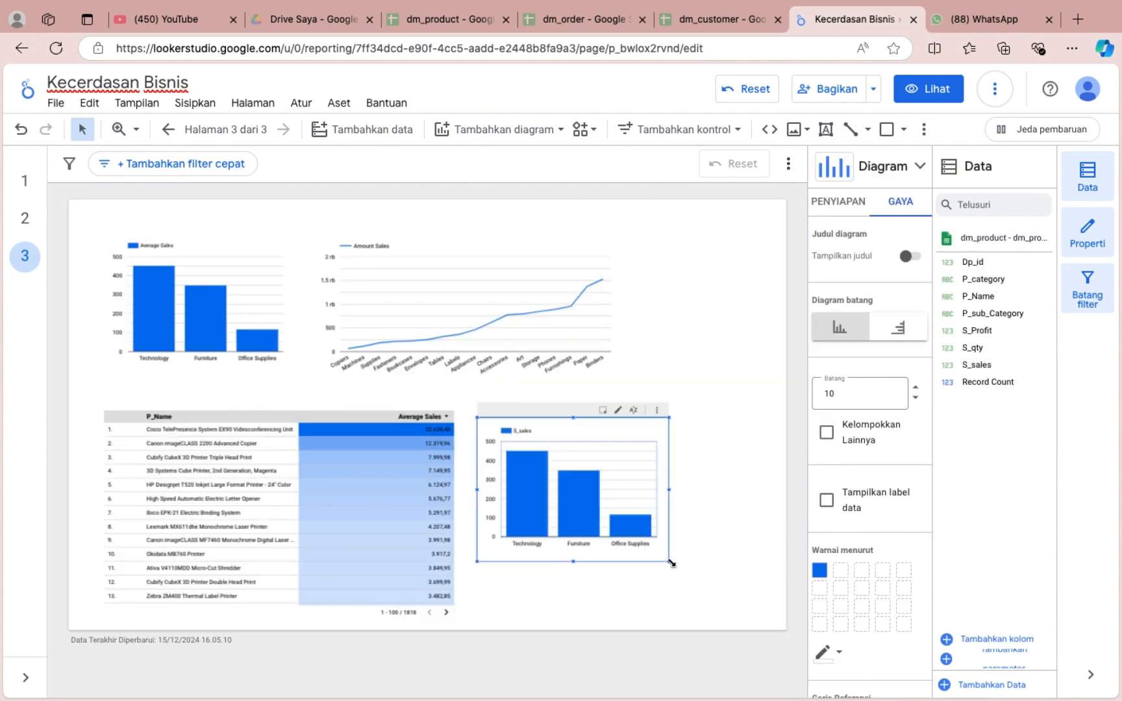
{"action": "left_click_drag", "start_coordinate": [670, 562], "coordinate": [751, 611]}
Turn the copied category chart into a pie chart and set S_Profit as its metric.
{"action": "left_click", "coordinate": [897, 162]}
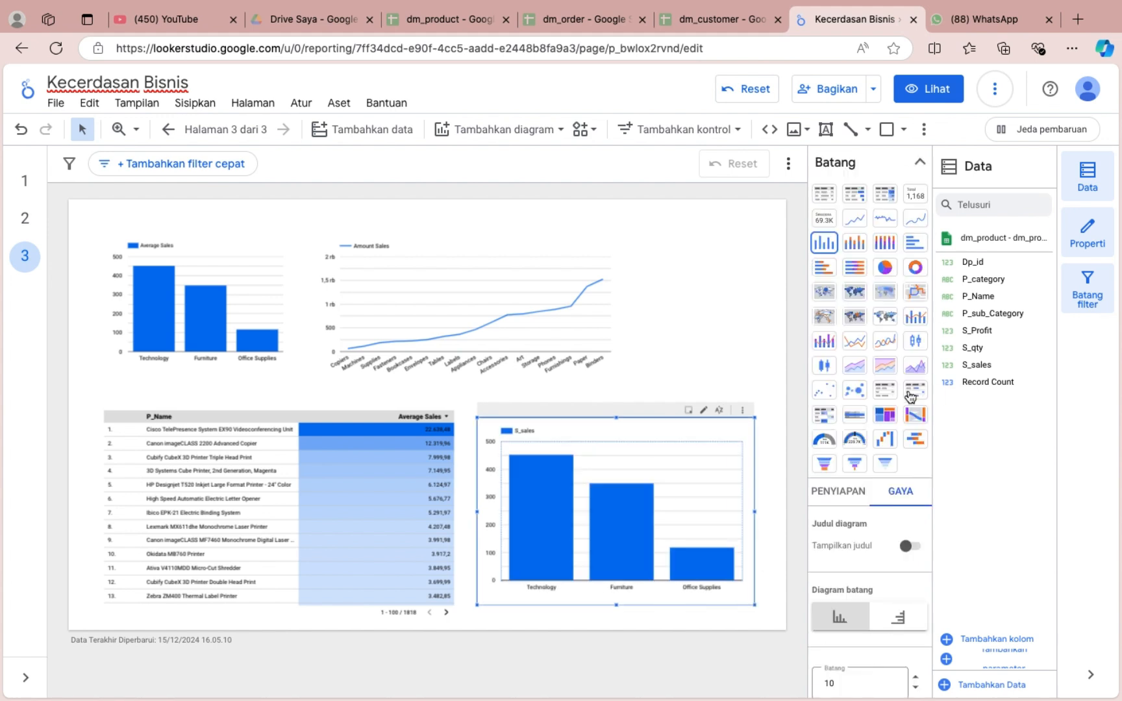
{"action": "left_click", "coordinate": [884, 271]}
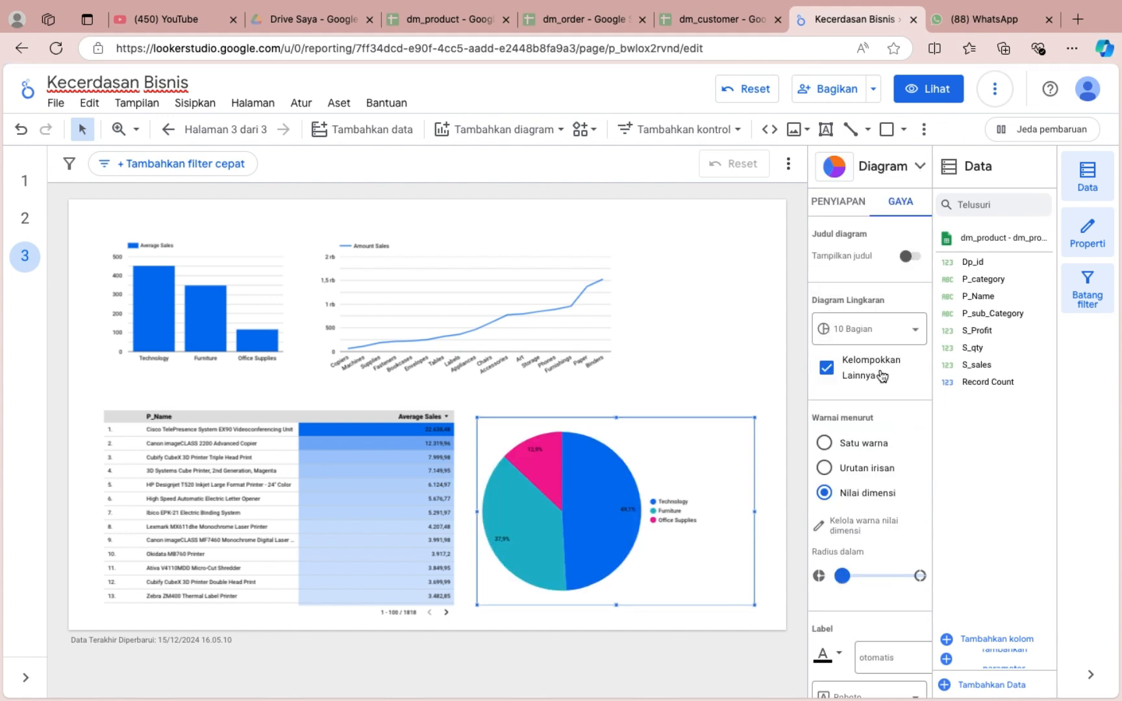
{"action": "left_click", "coordinate": [847, 205]}
{"action": "left_click", "coordinate": [859, 490]}
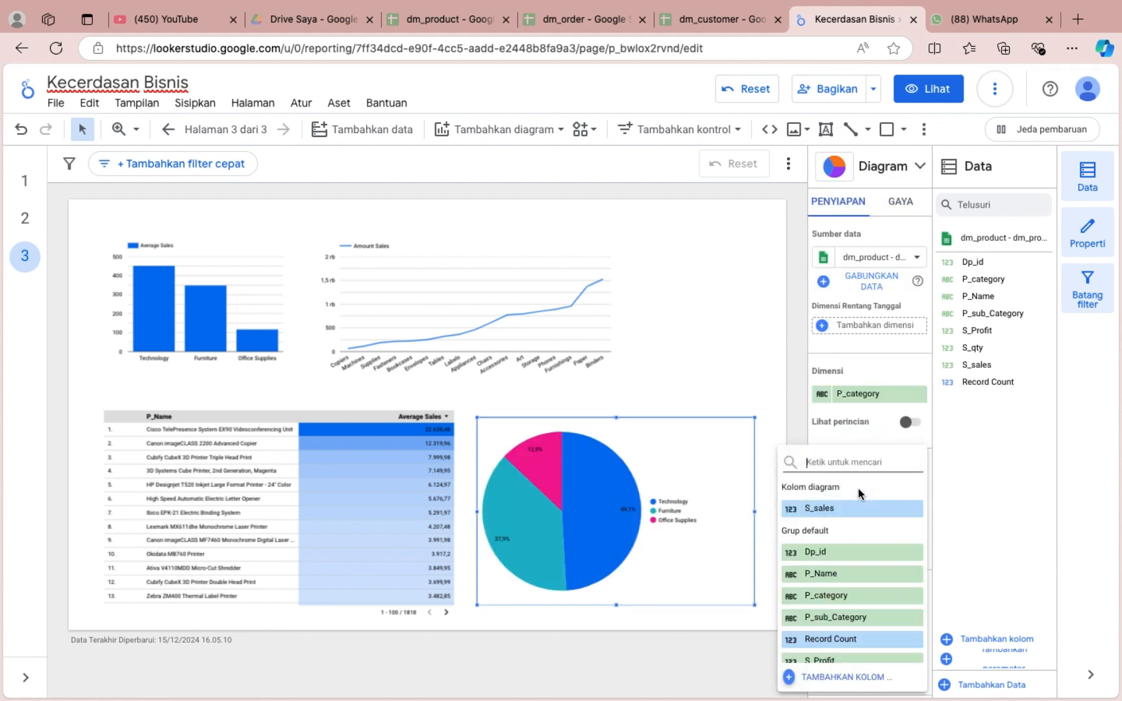
{"action": "scroll", "coordinate": [859, 494], "scroll_direction": "down", "scroll_amount": 2}
{"action": "left_click", "coordinate": [857, 610]}
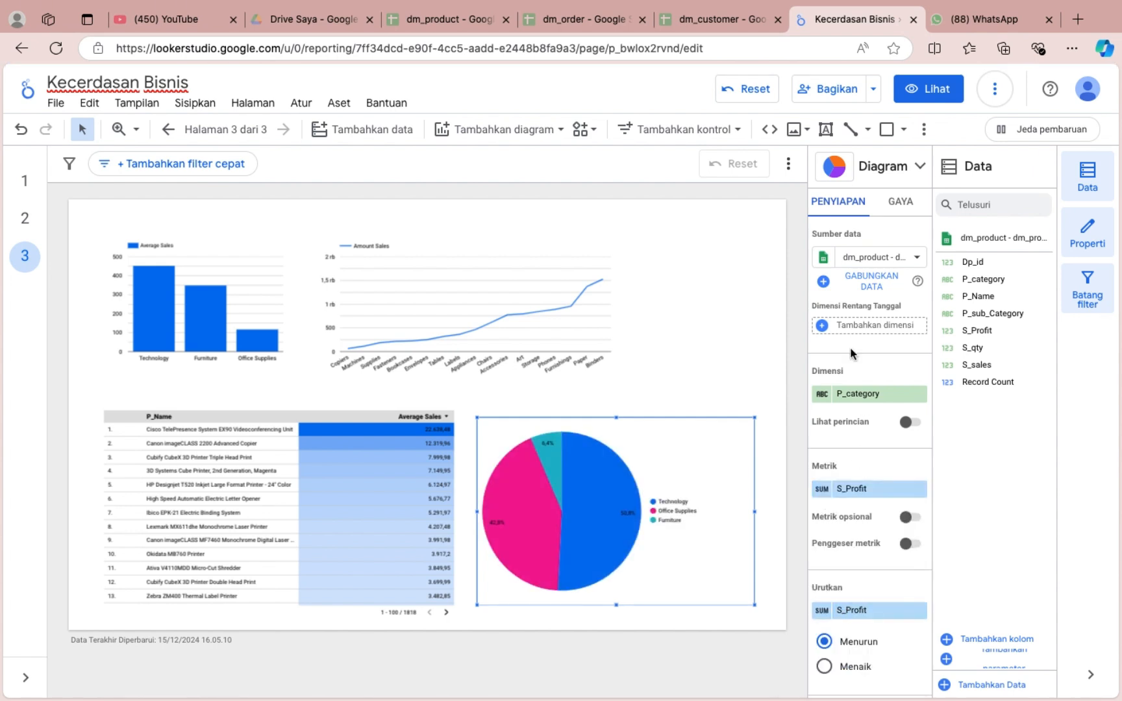
Limit the S_Profit pie chart to 3 slices.
{"action": "left_click", "coordinate": [890, 203]}
{"action": "left_click", "coordinate": [865, 327]}
{"action": "scroll", "coordinate": [879, 421], "scroll_direction": "up", "scroll_amount": 3}
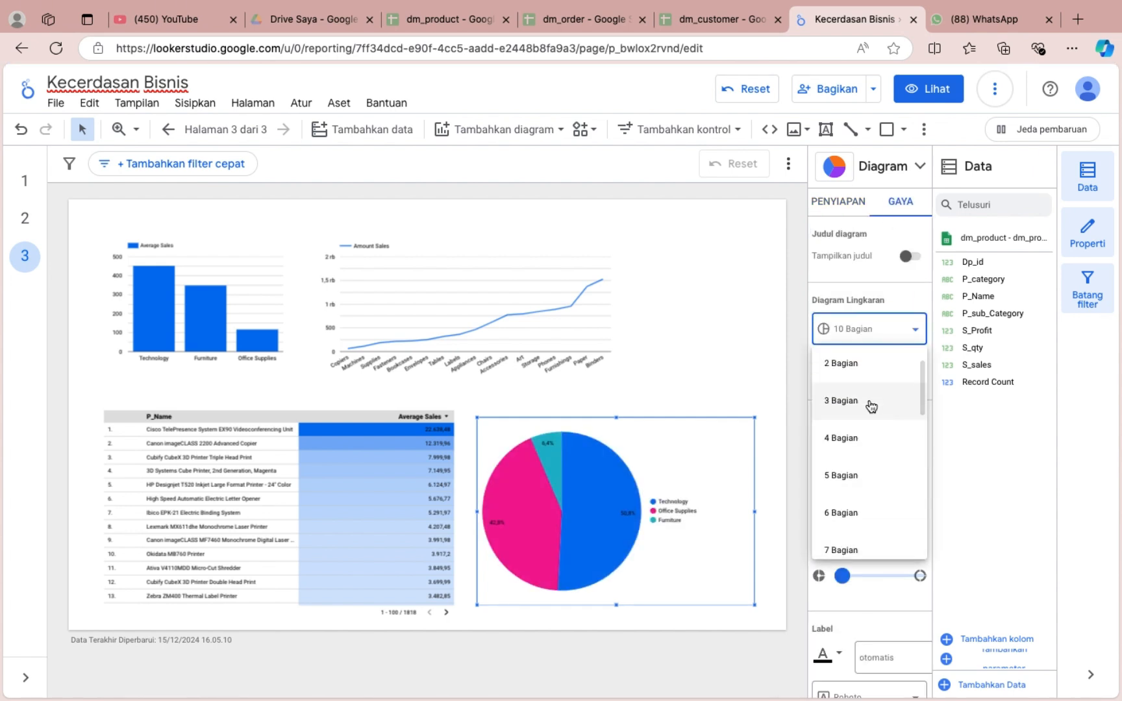
{"action": "left_click", "coordinate": [868, 399]}
{"action": "left_click", "coordinate": [741, 382]}
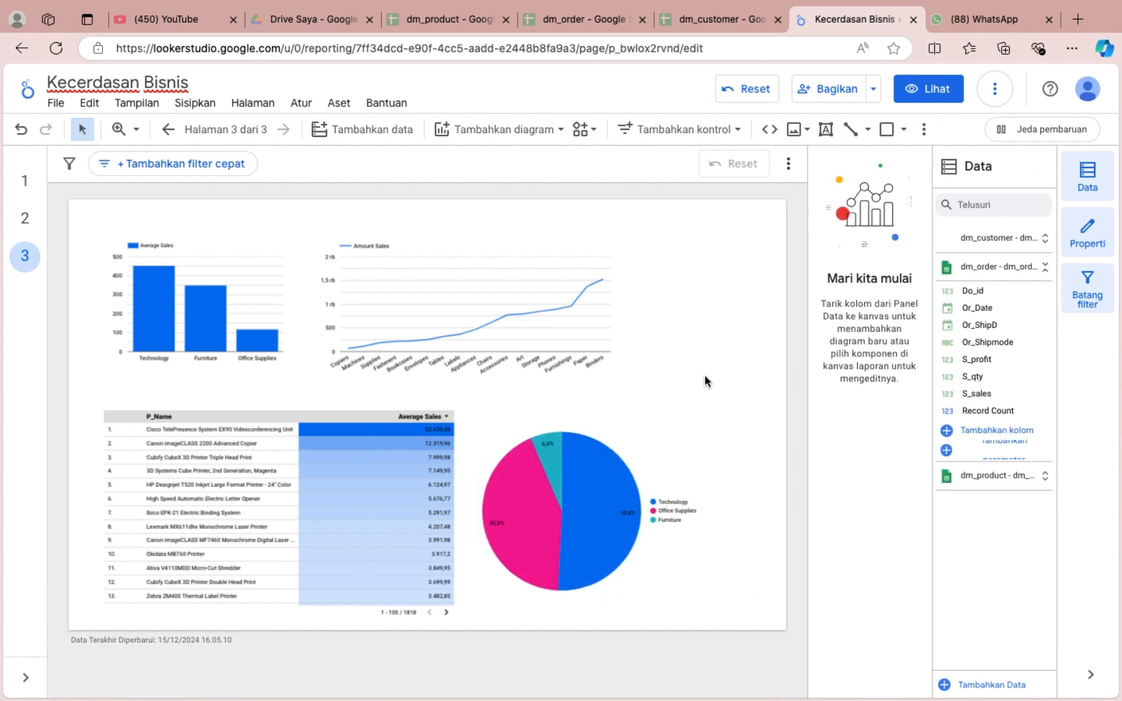
Move the Amount Sales line chart toward the page's right edge and enlarge the Average Sales column chart into the freed space.
{"action": "left_click_drag", "start_coordinate": [501, 251], "coordinate": [620, 248]}
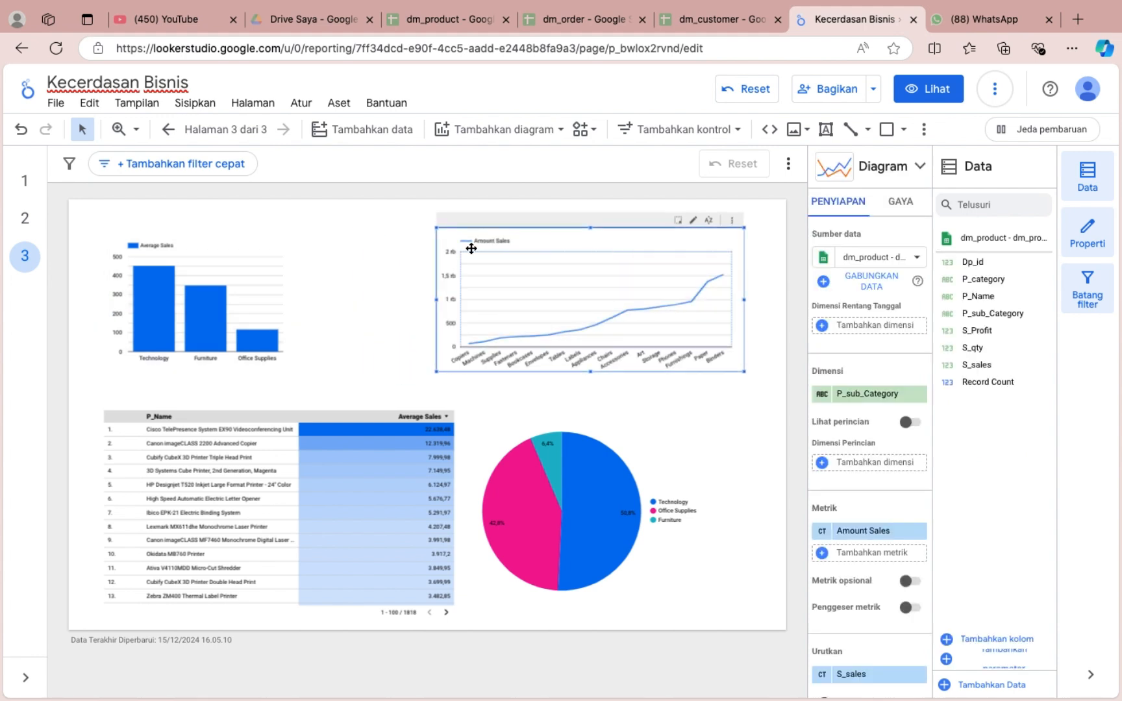
{"action": "left_click", "coordinate": [293, 314]}
{"action": "left_click_drag", "start_coordinate": [298, 375], "coordinate": [425, 394]}
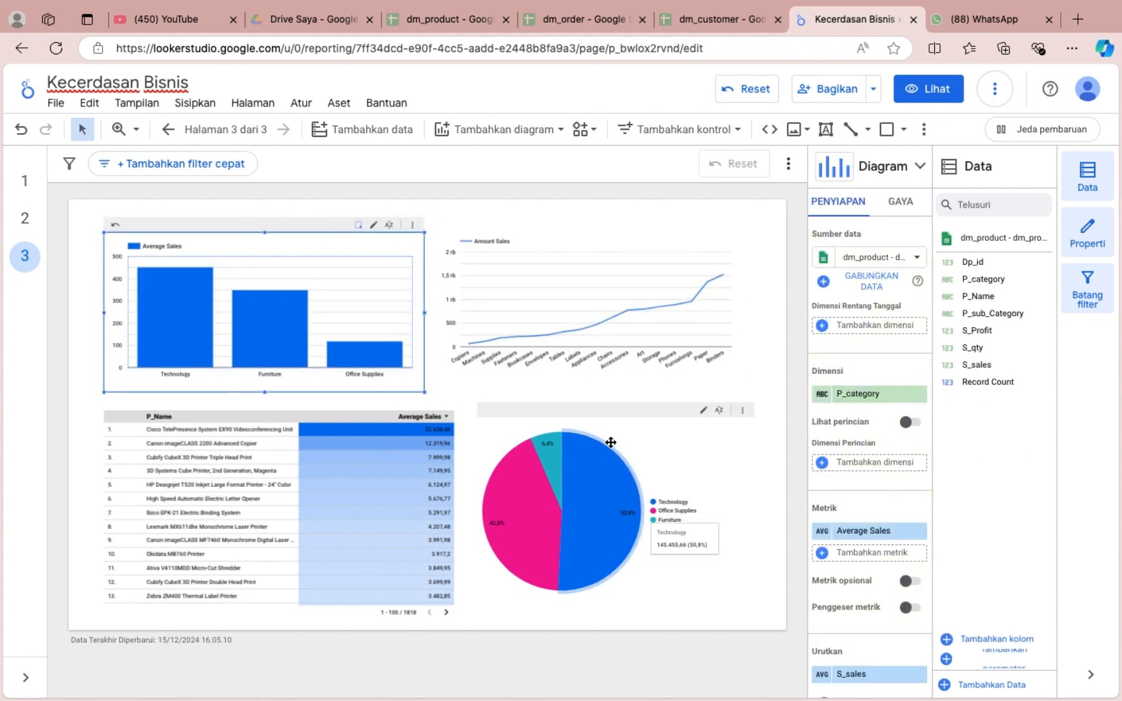
{"action": "left_click", "coordinate": [780, 375]}
On page 1, move the Average profit and Average sales column chart down to the free area below the pie chart.
{"action": "left_click", "coordinate": [25, 181]}
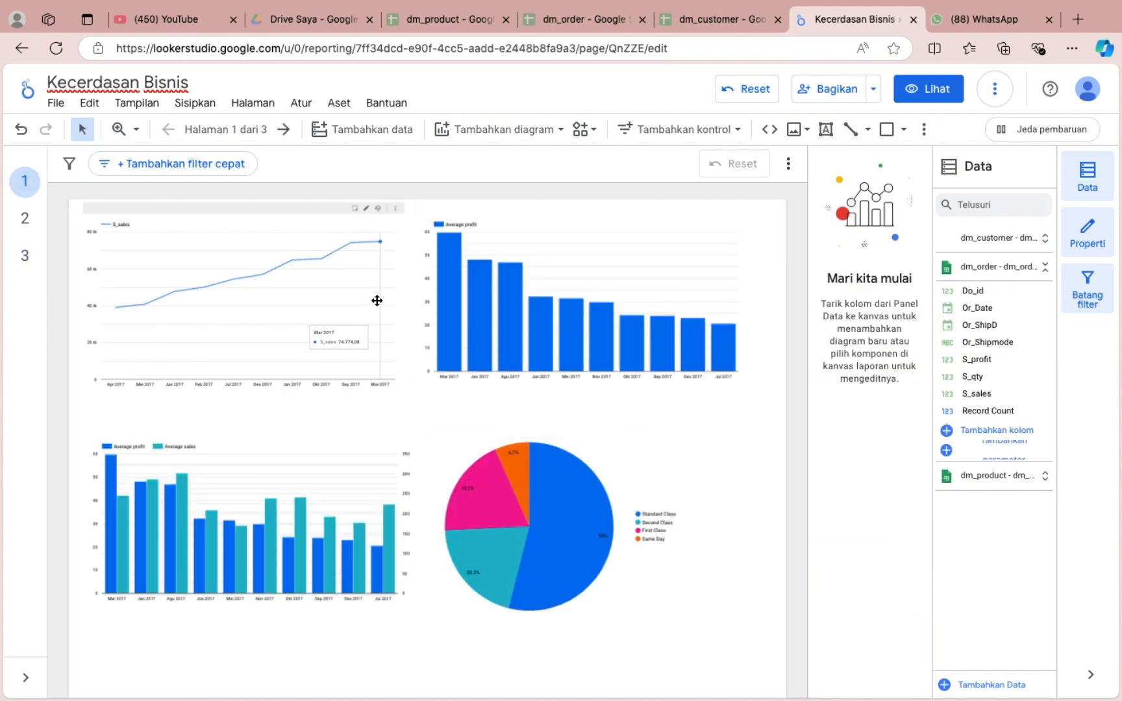
{"action": "left_click", "coordinate": [371, 302]}
{"action": "scroll", "coordinate": [448, 373], "scroll_direction": "down", "scroll_amount": 4}
{"action": "scroll", "coordinate": [435, 374], "scroll_direction": "down", "scroll_amount": 3}
{"action": "left_click", "coordinate": [357, 377]}
{"action": "left_click_drag", "start_coordinate": [356, 377], "coordinate": [367, 505]}
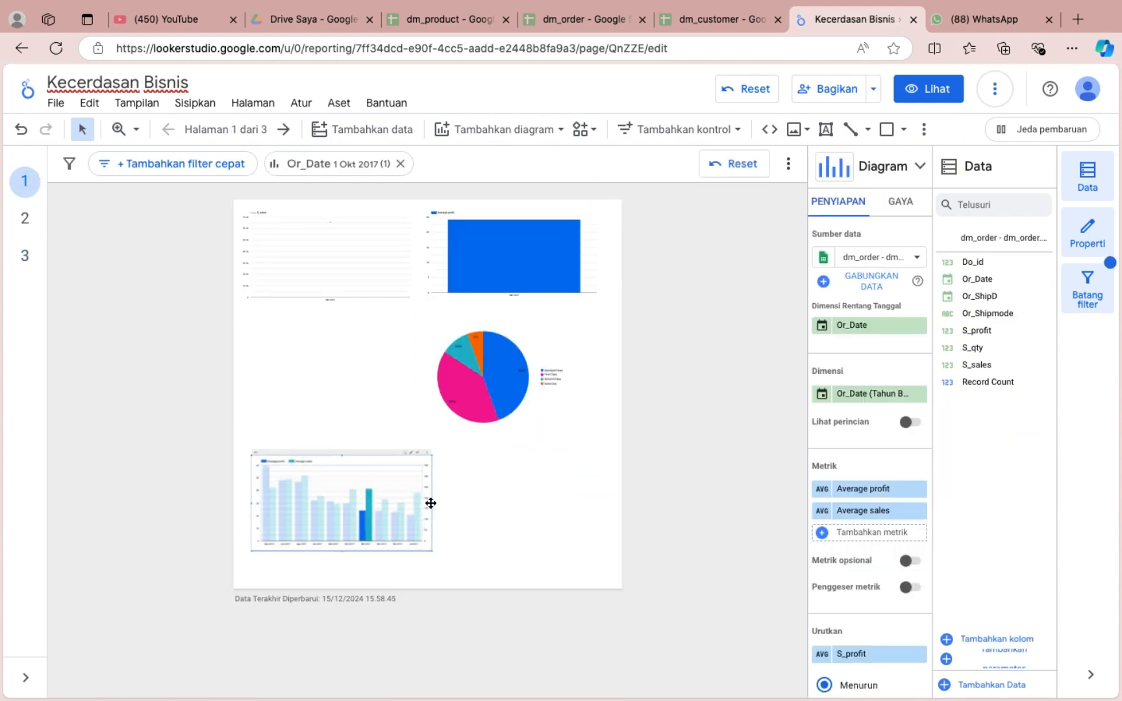
Stretch the Average profit and Average sales column chart across nearly the full page width and make it slightly taller.
{"action": "left_click_drag", "start_coordinate": [433, 511], "coordinate": [600, 509]}
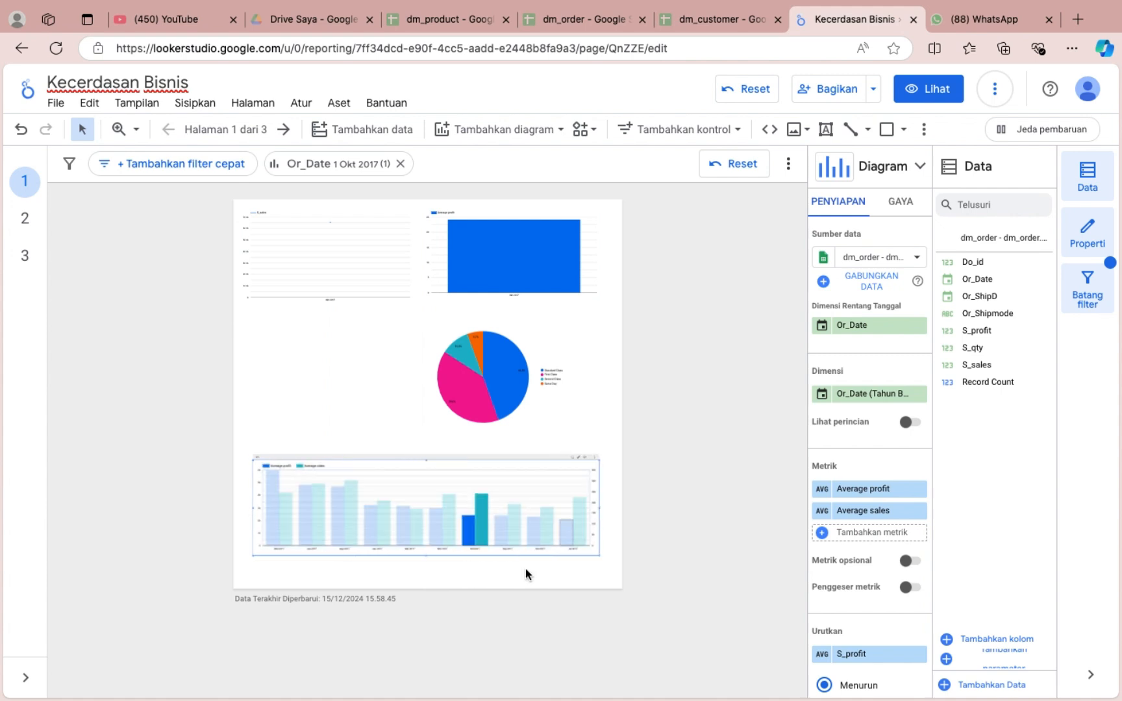
{"action": "left_click_drag", "start_coordinate": [426, 558], "coordinate": [426, 578]}
{"action": "left_click", "coordinate": [427, 480]}
{"action": "left_click_drag", "start_coordinate": [426, 462], "coordinate": [427, 458]}
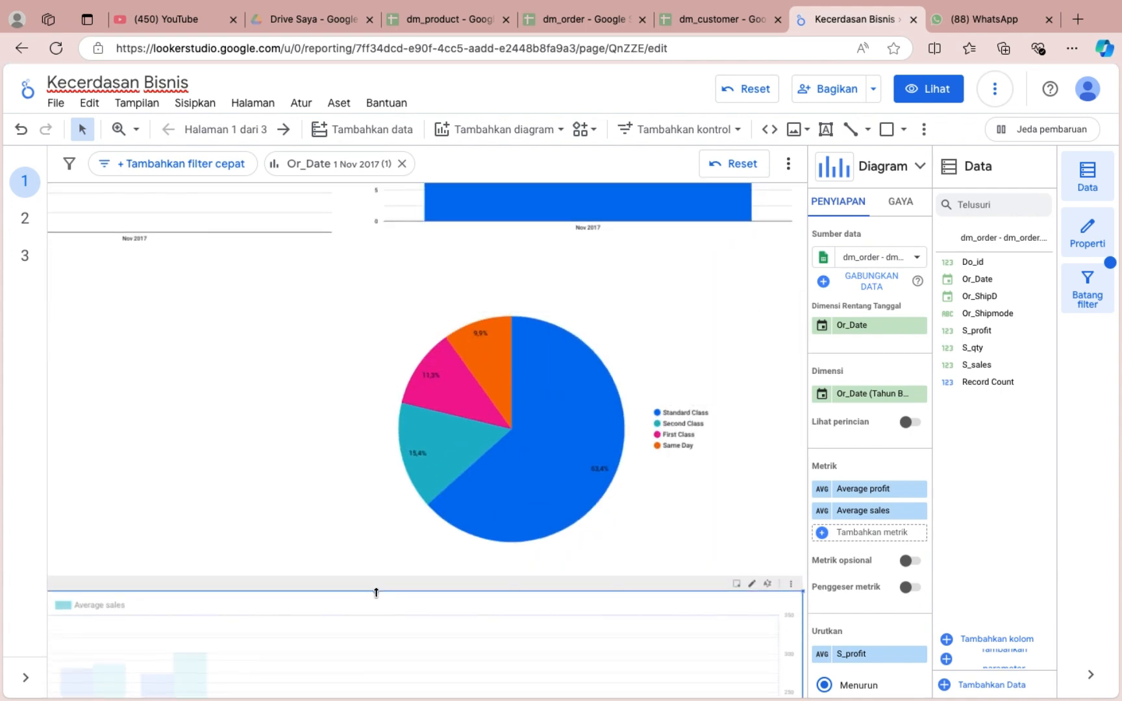
Centre the Or_Shipmode pie chart horizontally above the widened column chart and reload the report.
{"action": "left_click", "coordinate": [301, 469]}
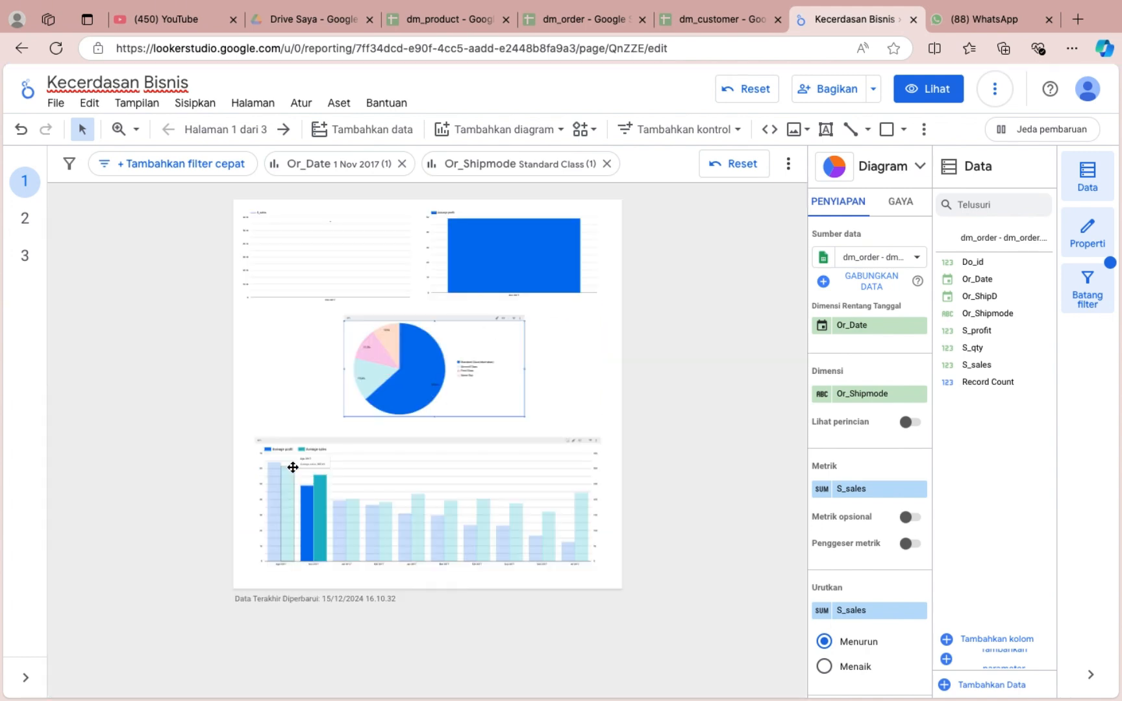
{"action": "scroll", "coordinate": [293, 468], "scroll_direction": "up", "scroll_amount": 1}
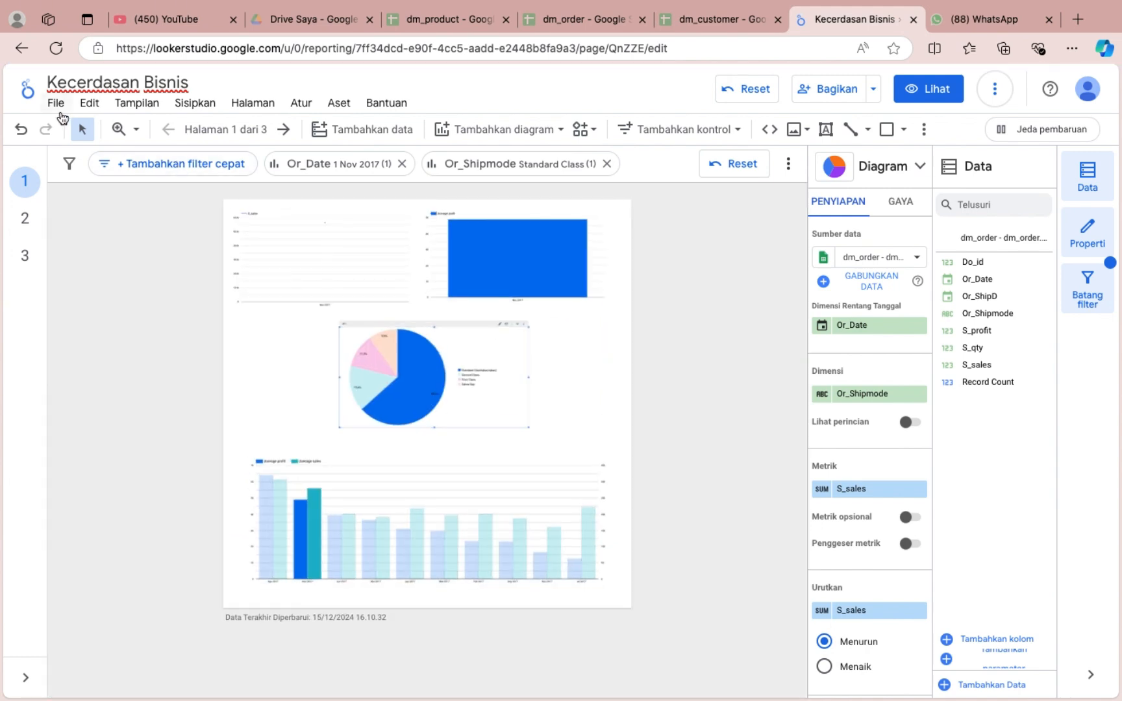
{"action": "left_click", "coordinate": [56, 49]}
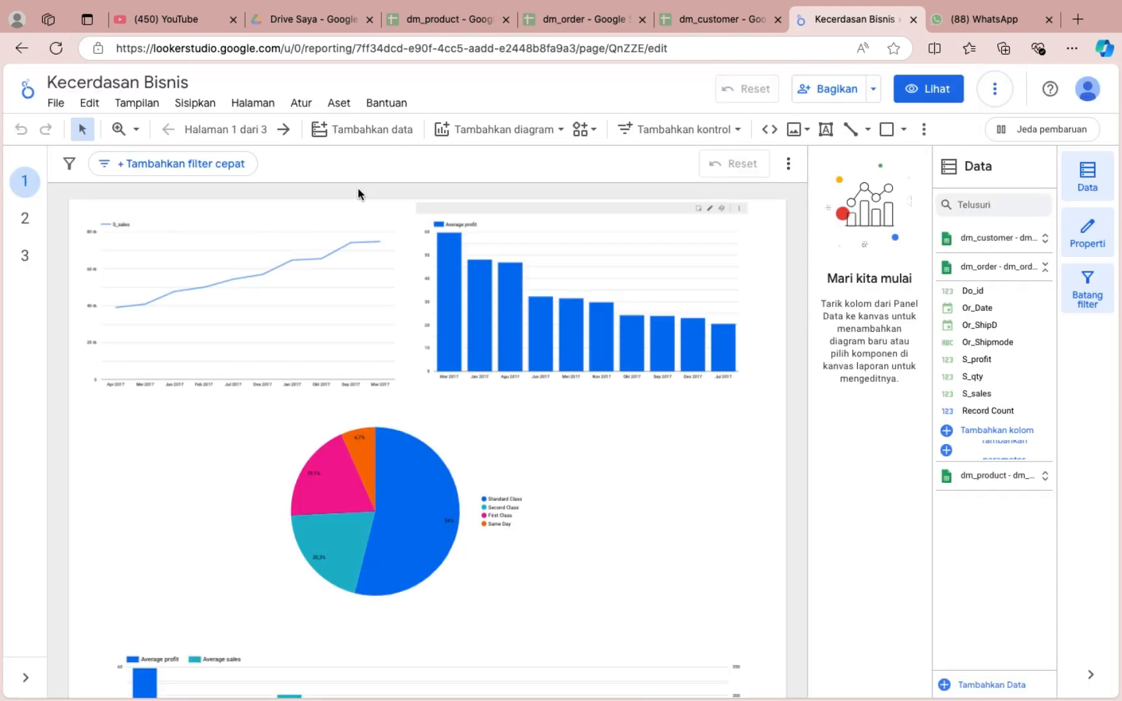
Set the current page's background colour to light pink.
{"action": "left_click", "coordinate": [252, 103]}
{"action": "left_click", "coordinate": [367, 206]}
{"action": "left_click", "coordinate": [900, 201]}
{"action": "left_click", "coordinate": [826, 256]}
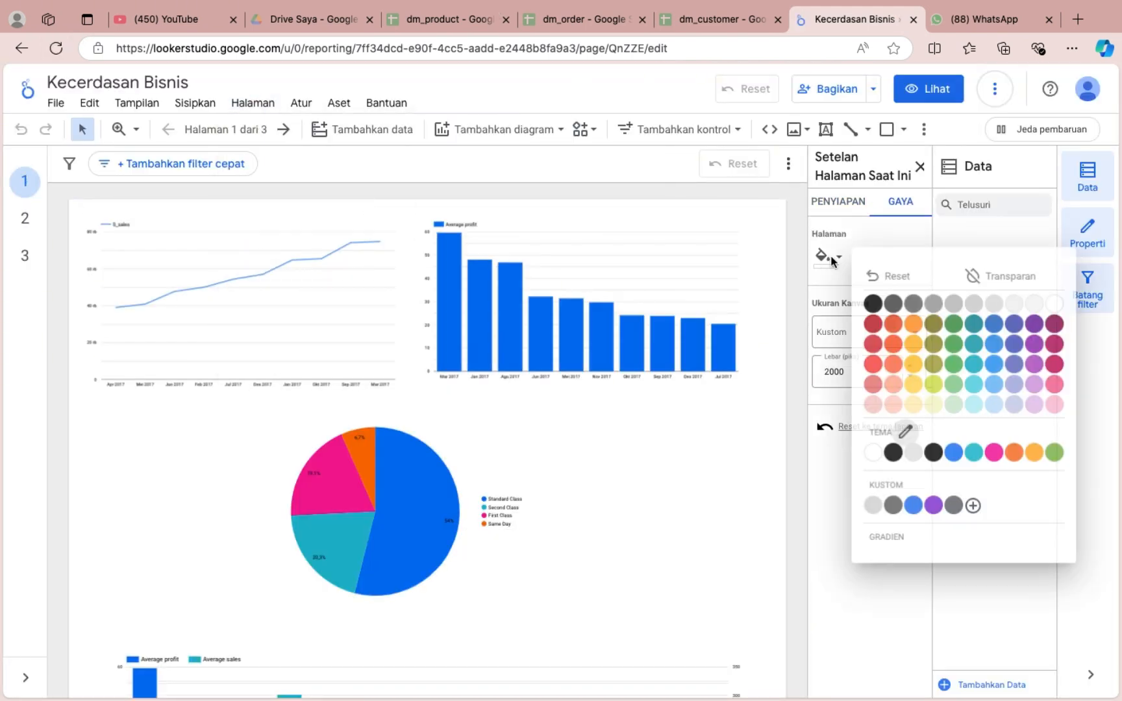
{"action": "left_click", "coordinate": [1053, 403]}
Show a title on the S_sales line chart reading "Total Penjualan pada tahun 2017".
{"action": "left_click", "coordinate": [278, 286]}
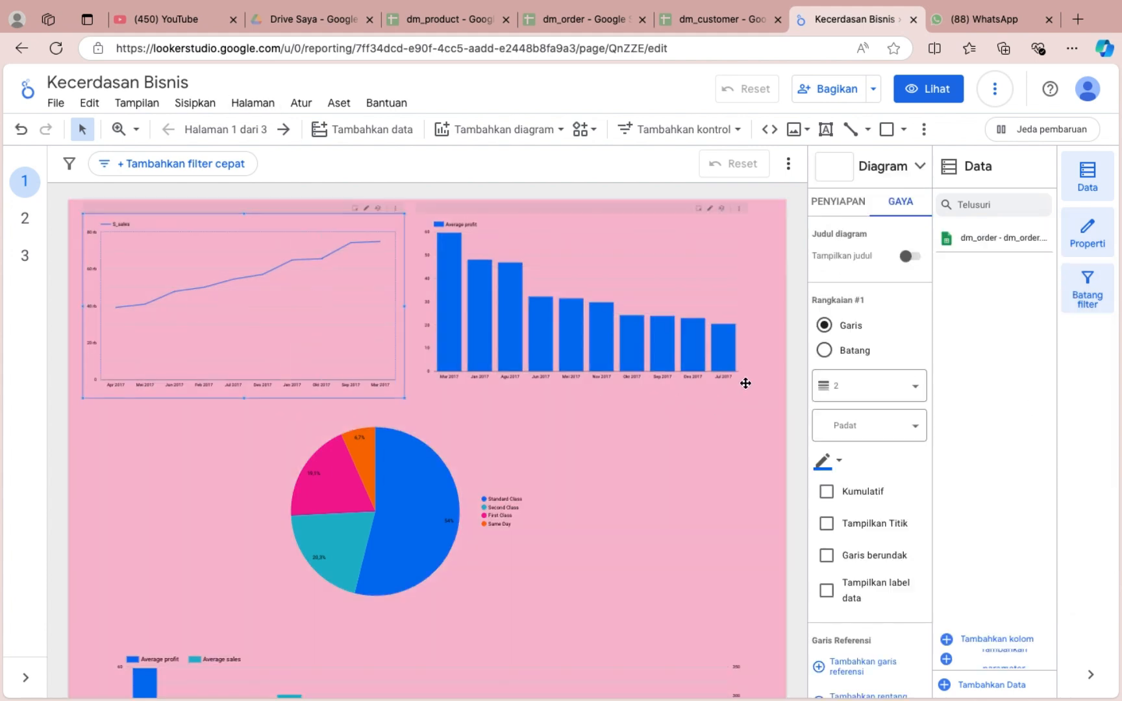
{"action": "left_click", "coordinate": [910, 256]}
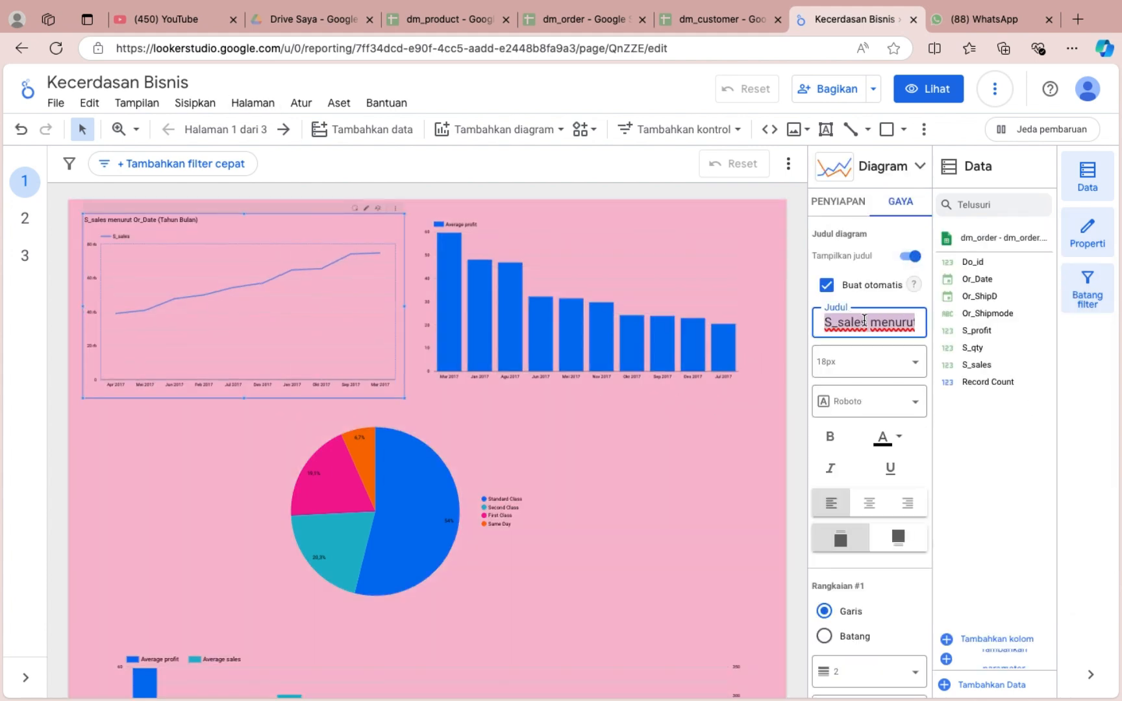
{"action": "type", "text": "Total Penjualan pada tahun 2017"}
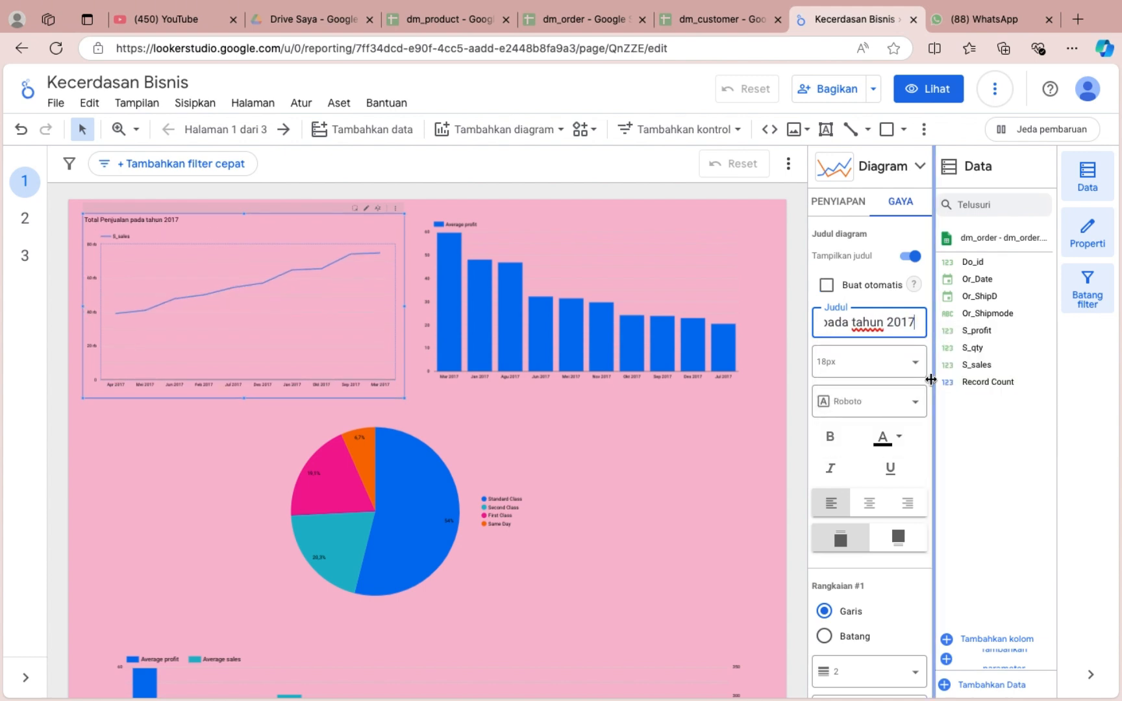
Format the line chart's title as bold, centred 24px Times New Roman in deep pink.
{"action": "left_click", "coordinate": [885, 368]}
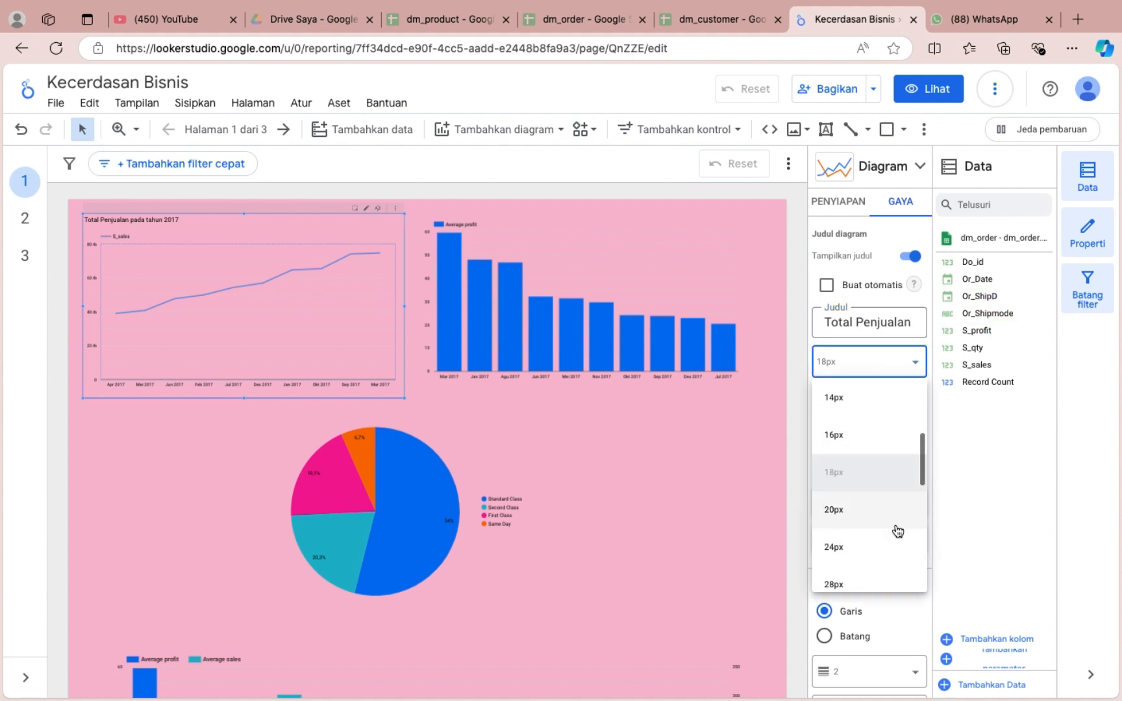
{"action": "left_click", "coordinate": [894, 543]}
{"action": "left_click", "coordinate": [869, 502]}
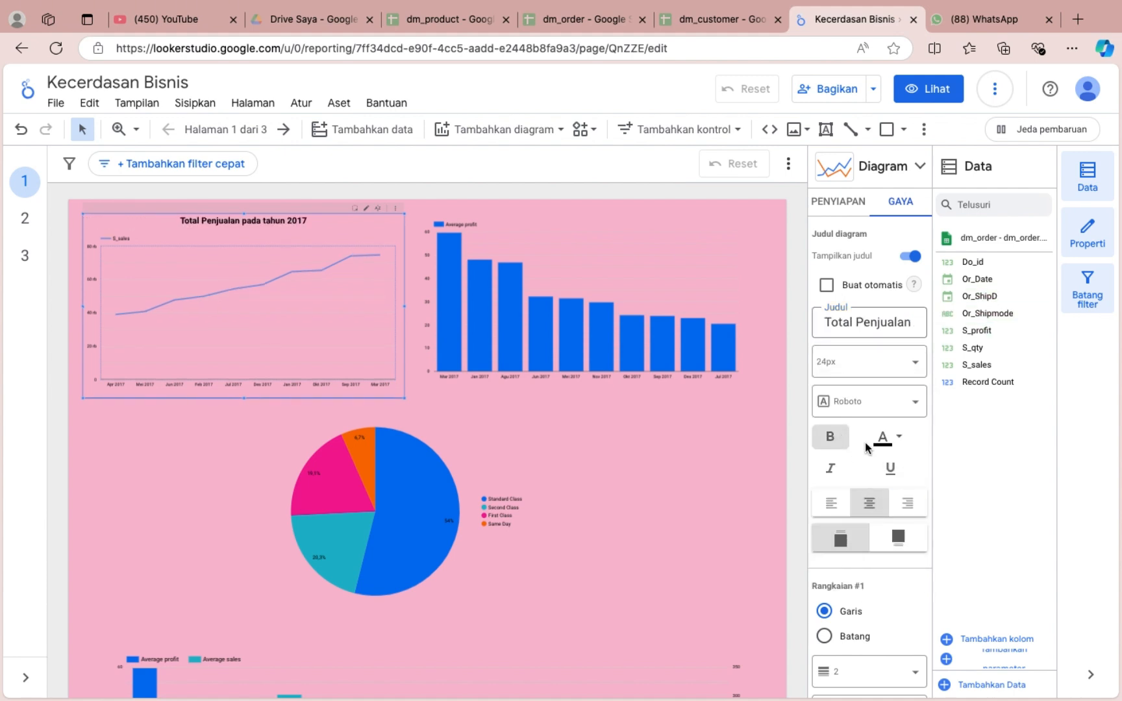
{"action": "left_click", "coordinate": [864, 401]}
{"action": "scroll", "coordinate": [863, 571], "scroll_direction": "down", "scroll_amount": 5}
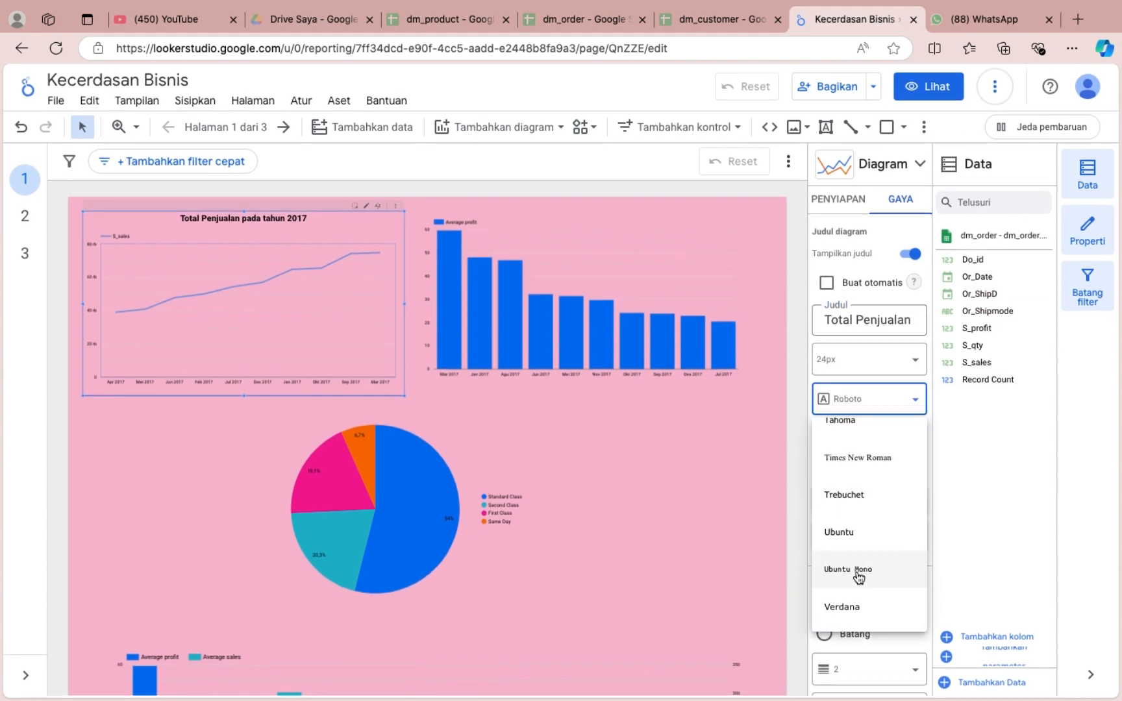
{"action": "left_click", "coordinate": [857, 457]}
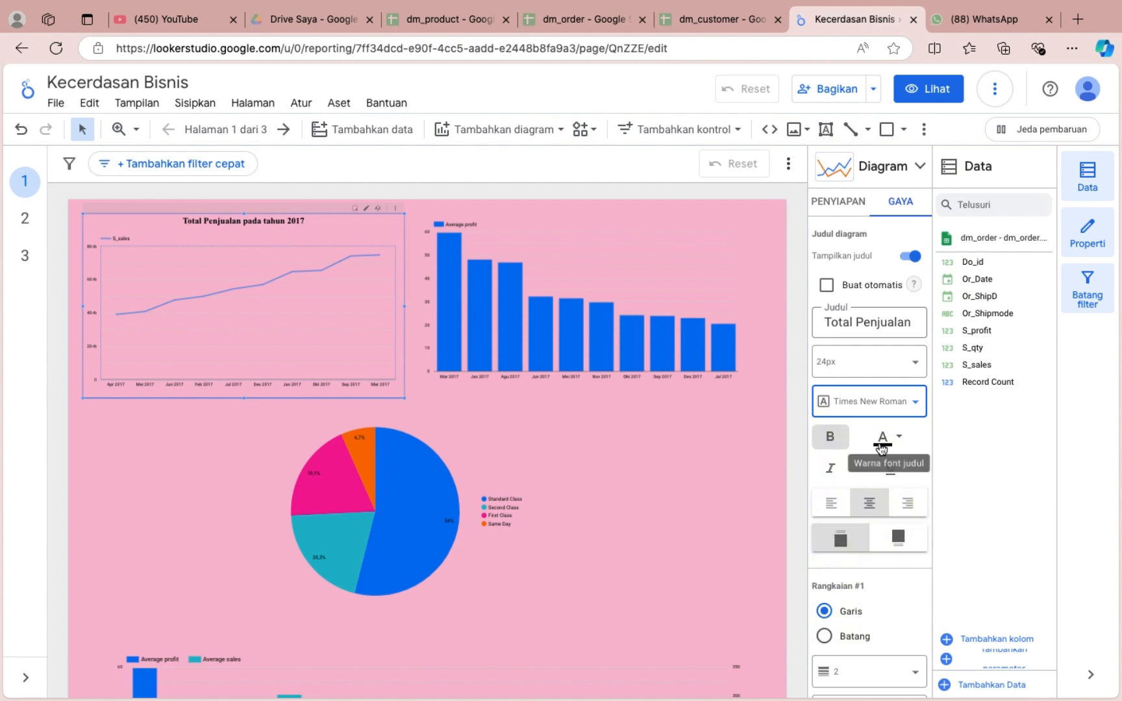
{"action": "left_click", "coordinate": [881, 447]}
{"action": "left_click", "coordinate": [848, 522]}
Try dark maroon, white and light grey for the line chart's title, and return it to deep pink.
{"action": "left_click", "coordinate": [884, 438]}
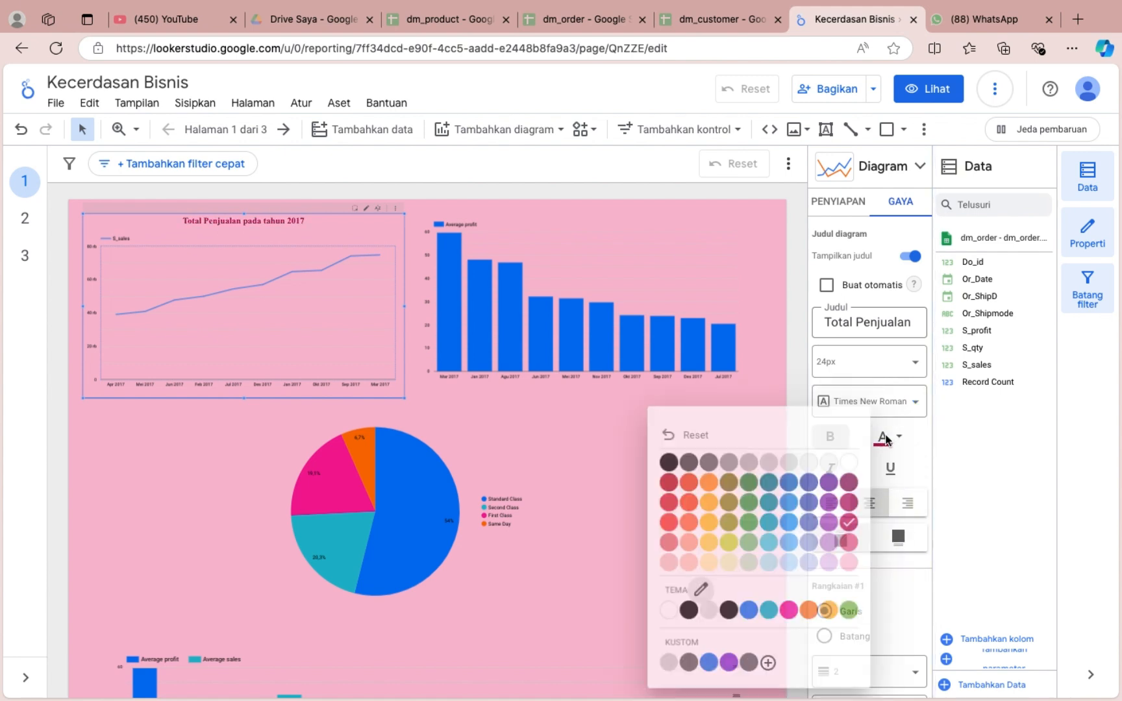
{"action": "left_click", "coordinate": [850, 479]}
{"action": "left_click", "coordinate": [883, 437]}
{"action": "left_click", "coordinate": [849, 460]}
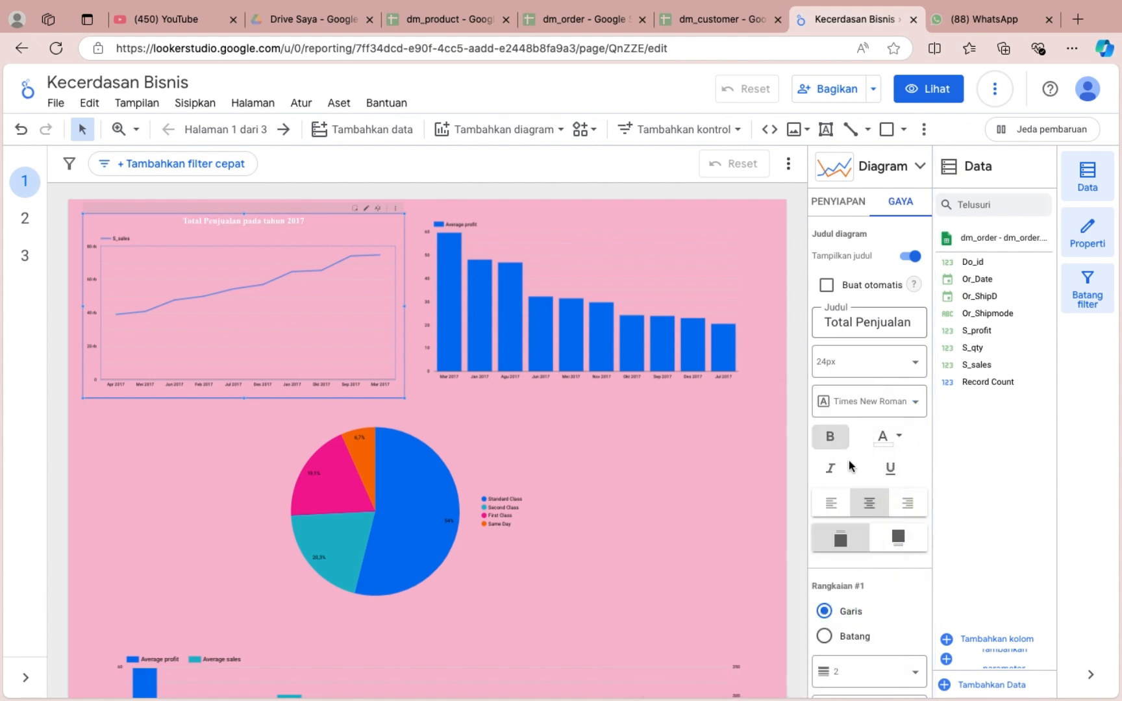
{"action": "left_click", "coordinate": [891, 453]}
{"action": "left_click", "coordinate": [788, 459]}
{"action": "left_click", "coordinate": [883, 437]}
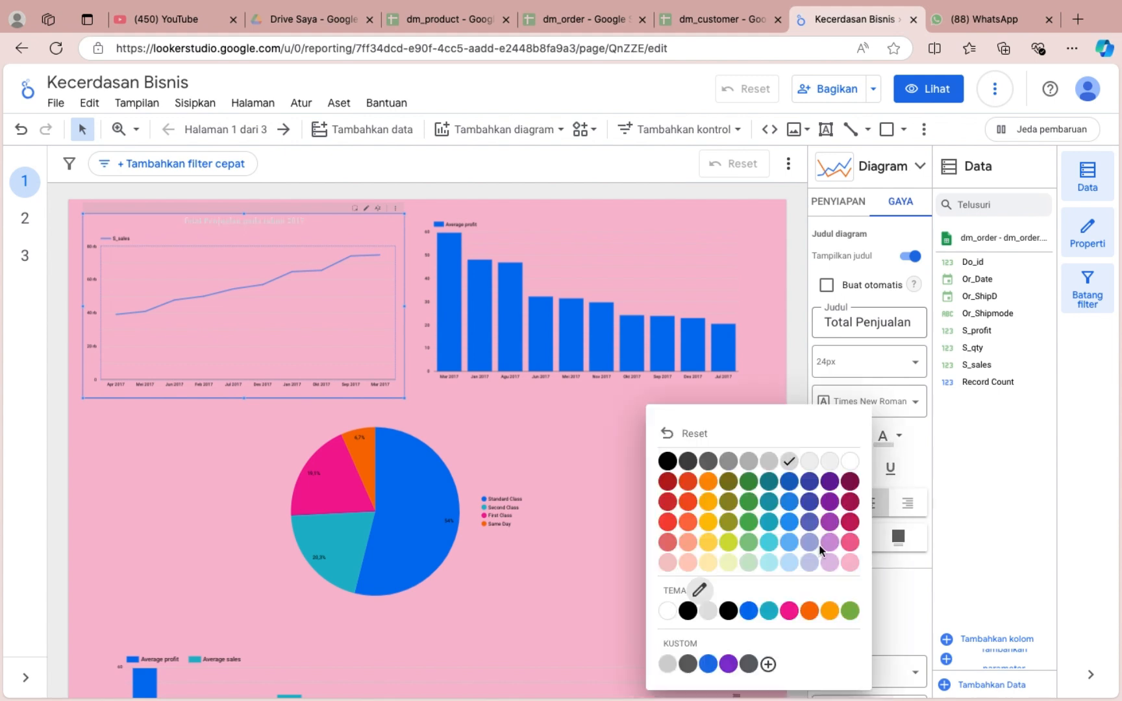
{"action": "left_click", "coordinate": [850, 522]}
Change the S_sales line colour to dark maroon.
{"action": "scroll", "coordinate": [864, 529], "scroll_direction": "down", "scroll_amount": 5}
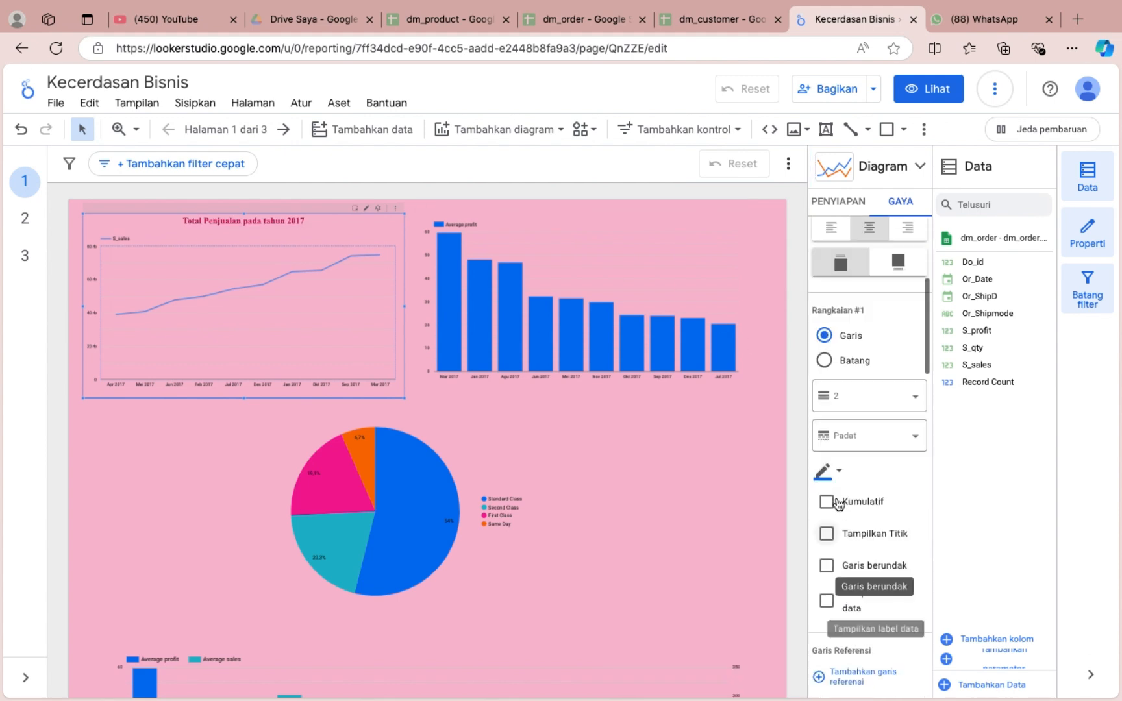
{"action": "left_click", "coordinate": [825, 472]}
{"action": "left_click", "coordinate": [1055, 481]}
Show data labels on the S_sales line using compact numbers.
{"action": "scroll", "coordinate": [837, 423], "scroll_direction": "down", "scroll_amount": 5}
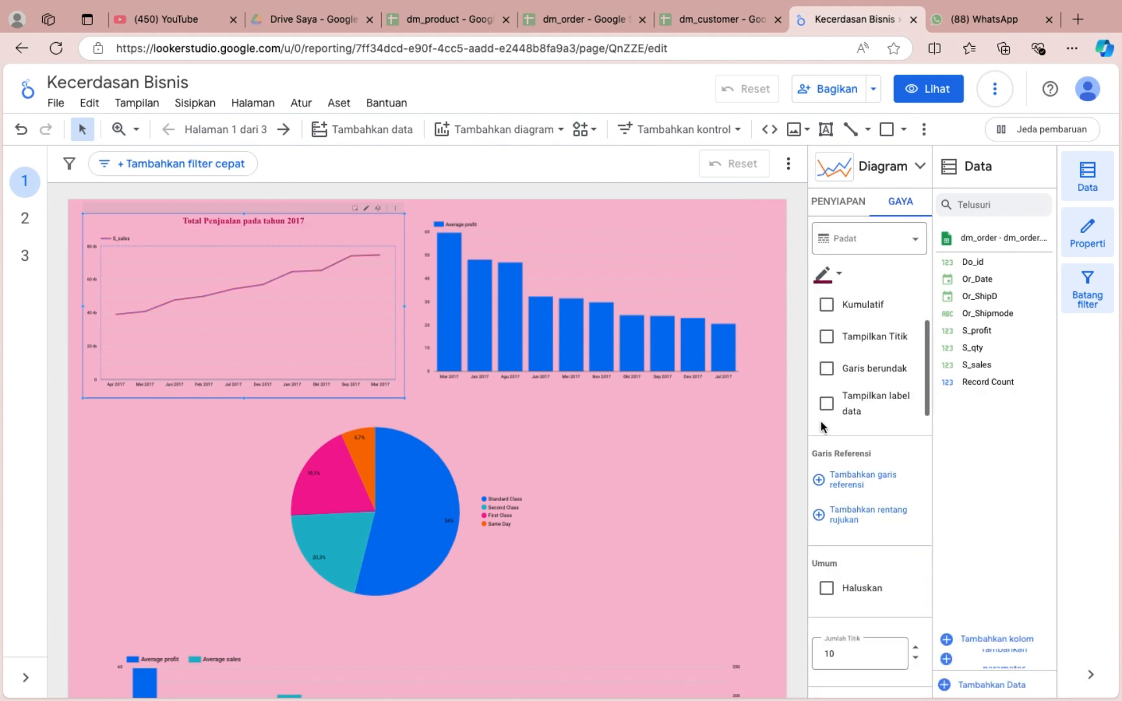
{"action": "left_click", "coordinate": [826, 404]}
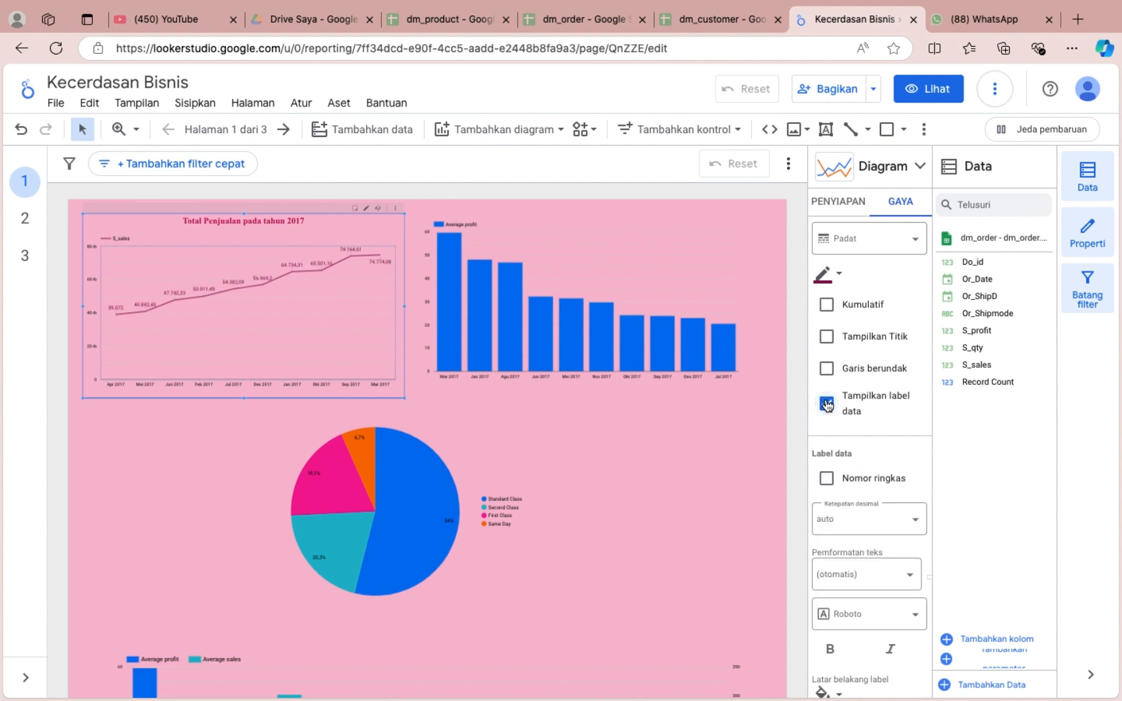
{"action": "scroll", "coordinate": [861, 517], "scroll_direction": "down", "scroll_amount": 3}
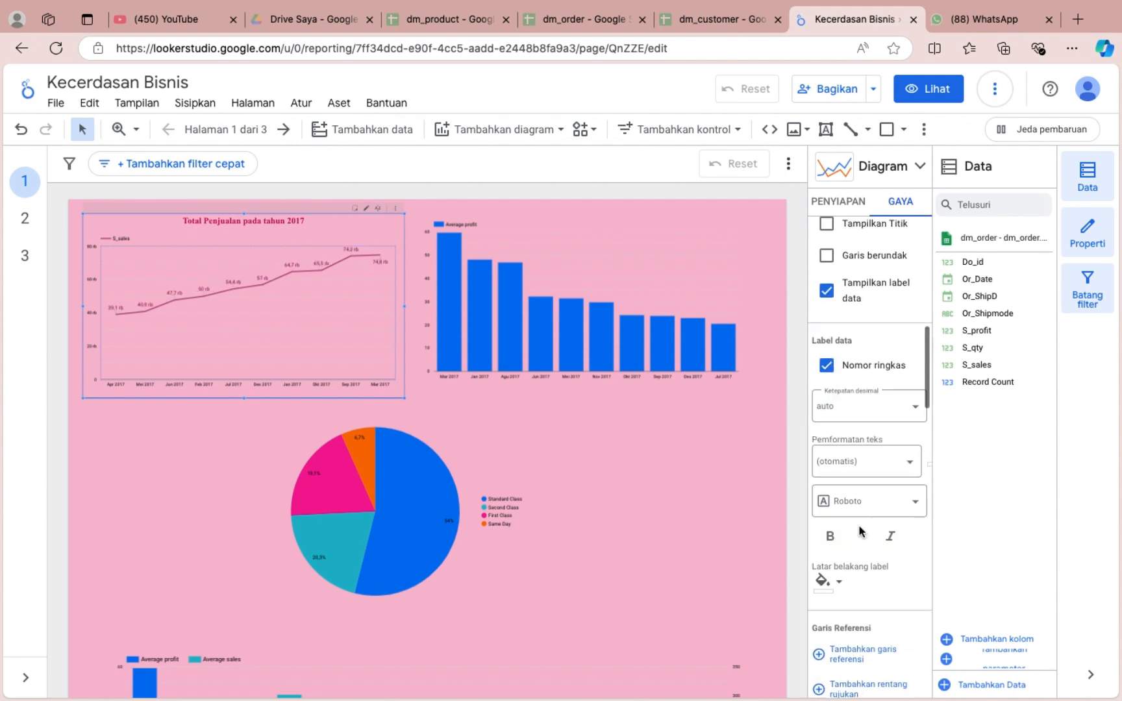
Try a 12px text size for the line chart's data labels.
{"action": "left_click", "coordinate": [865, 417]}
{"action": "scroll", "coordinate": [890, 555], "scroll_direction": "down", "scroll_amount": 2}
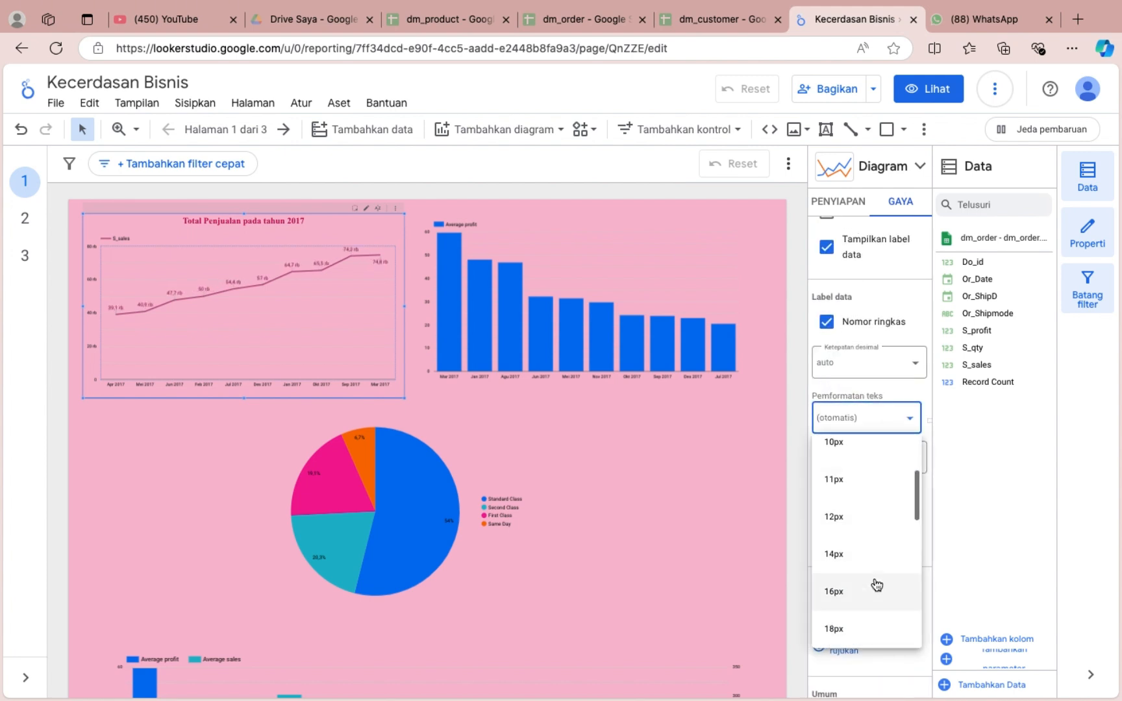
{"action": "left_click", "coordinate": [878, 520]}
{"action": "left_click", "coordinate": [883, 421]}
{"action": "left_click", "coordinate": [892, 449]}
Set the line chart's data labels to bold Times New Roman.
{"action": "left_click", "coordinate": [904, 460]}
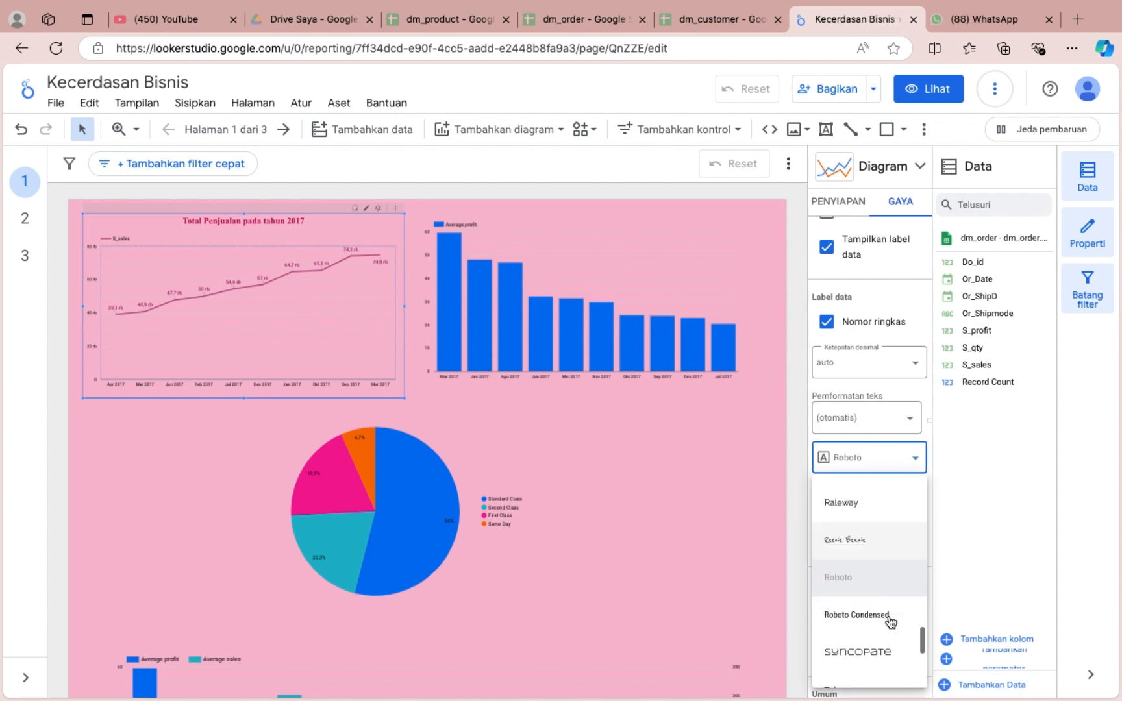
{"action": "left_click", "coordinate": [864, 610]}
{"action": "left_click", "coordinate": [833, 495]}
Try an olive background behind the line chart's data labels and undo it.
{"action": "scroll", "coordinate": [870, 503], "scroll_direction": "down", "scroll_amount": 1}
{"action": "left_click", "coordinate": [836, 472]}
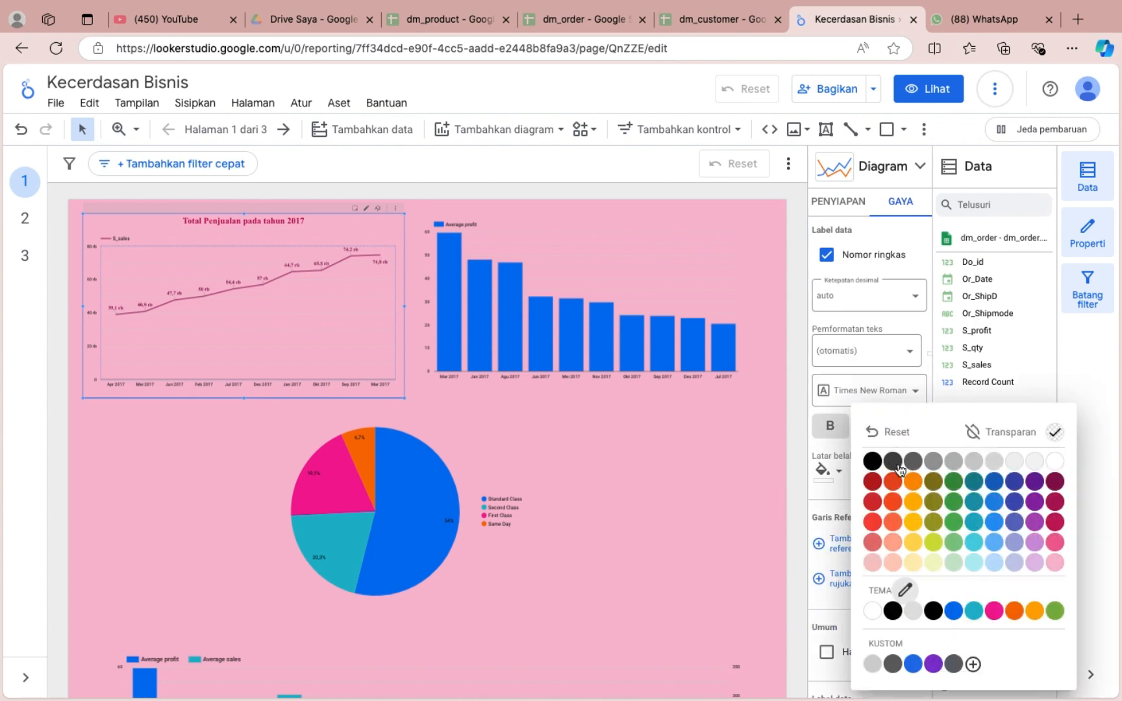
{"action": "scroll", "coordinate": [284, 326], "scroll_direction": "up", "scroll_amount": 5}
{"action": "scroll", "coordinate": [283, 326], "scroll_direction": "down", "scroll_amount": 5}
{"action": "left_click", "coordinate": [931, 485]}
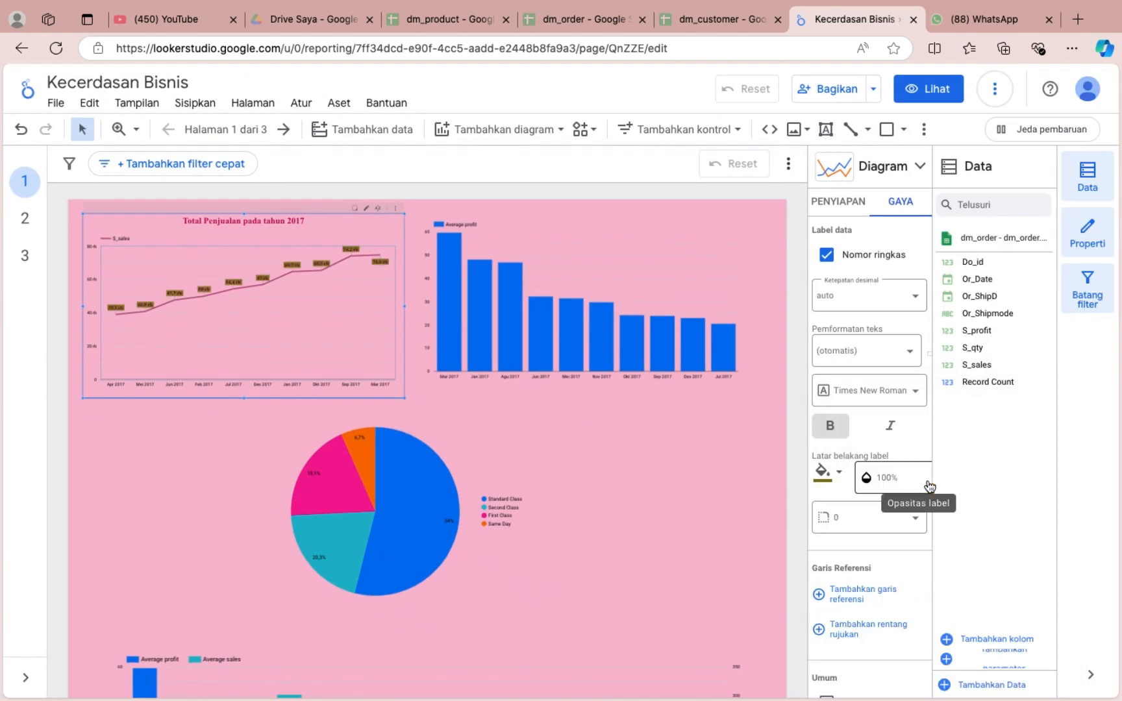
{"action": "key", "text": "super+z"}
Try the Di atas bar label position for the line chart, and settle on Di bawah.
{"action": "scroll", "coordinate": [872, 497], "scroll_direction": "down", "scroll_amount": 3}
{"action": "scroll", "coordinate": [879, 513], "scroll_direction": "down", "scroll_amount": 2}
{"action": "left_click", "coordinate": [855, 400]}
{"action": "left_click", "coordinate": [865, 432]}
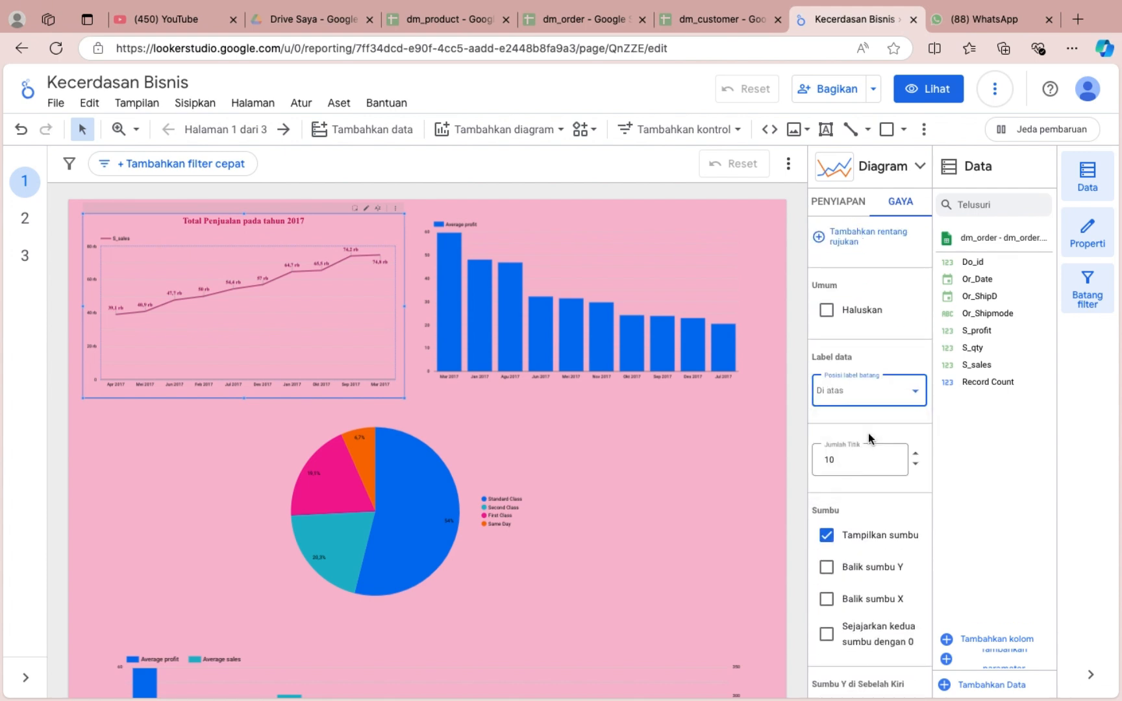
{"action": "left_click", "coordinate": [867, 398]}
{"action": "left_click", "coordinate": [862, 468]}
Show the axis titles for the line chart's left Y axis and X axis.
{"action": "scroll", "coordinate": [874, 513], "scroll_direction": "down", "scroll_amount": 2}
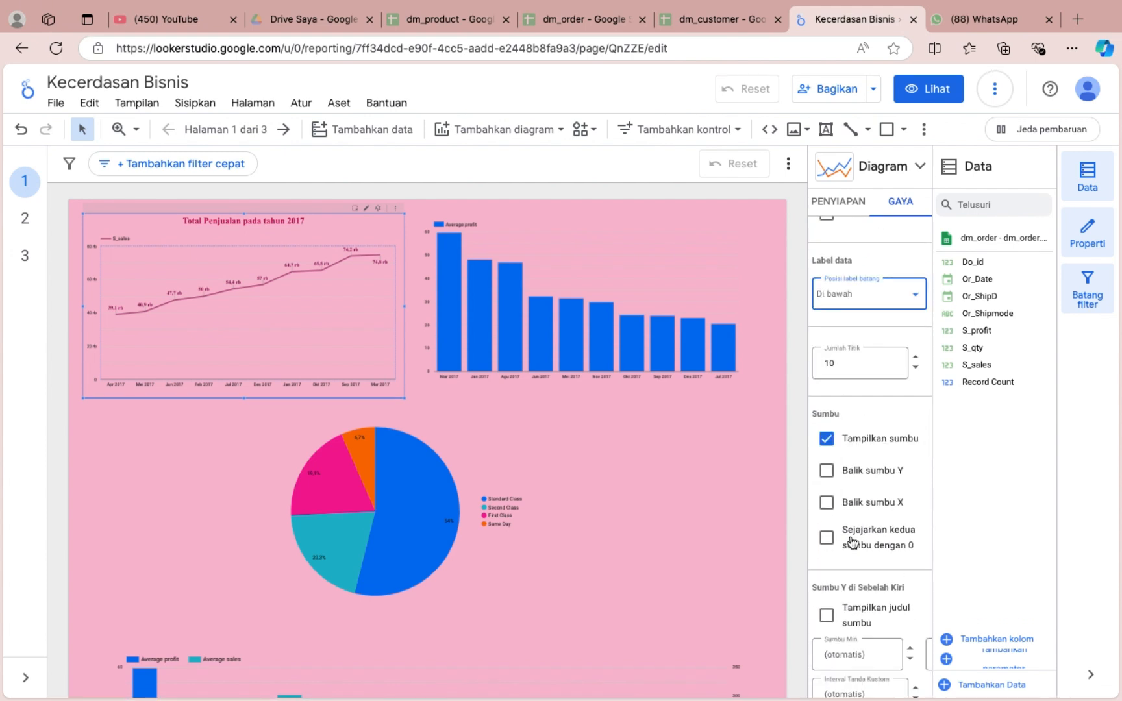
{"action": "scroll", "coordinate": [826, 529], "scroll_direction": "down", "scroll_amount": 2}
{"action": "left_click", "coordinate": [826, 516]}
{"action": "scroll", "coordinate": [828, 464], "scroll_direction": "down", "scroll_amount": 4}
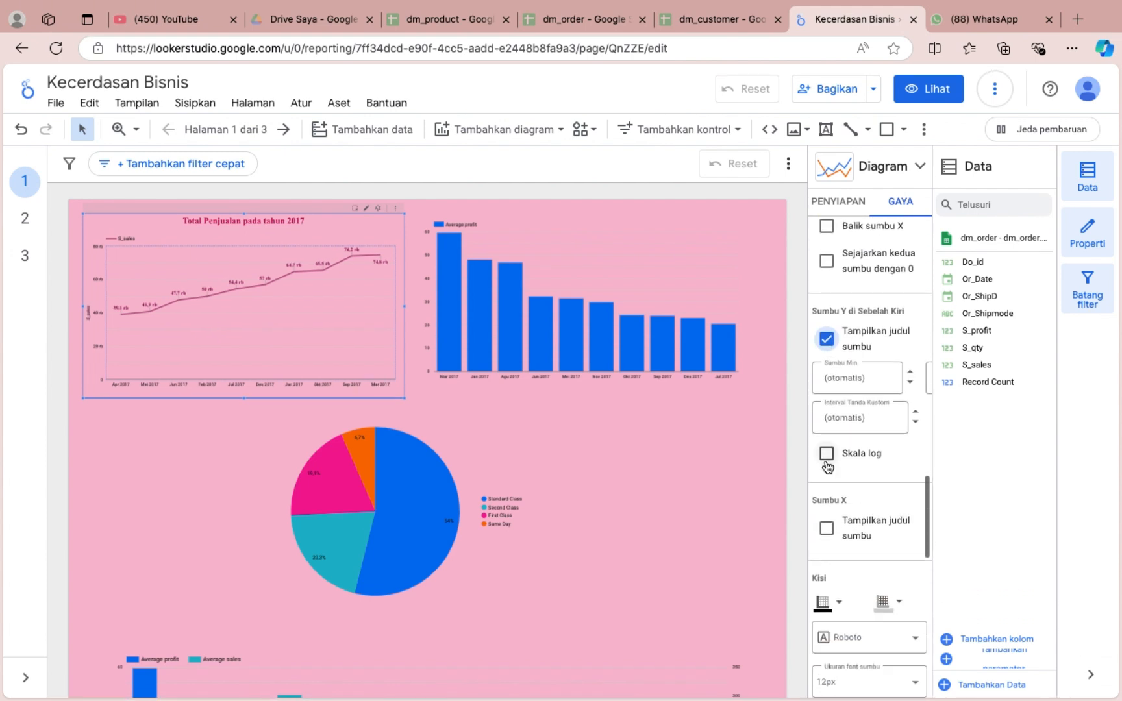
{"action": "left_click", "coordinate": [827, 467]}
Set the line chart's axis colour to black and its gridlines to dark grey, after trying dark maroon and light grey gridlines.
{"action": "left_click", "coordinate": [834, 544]}
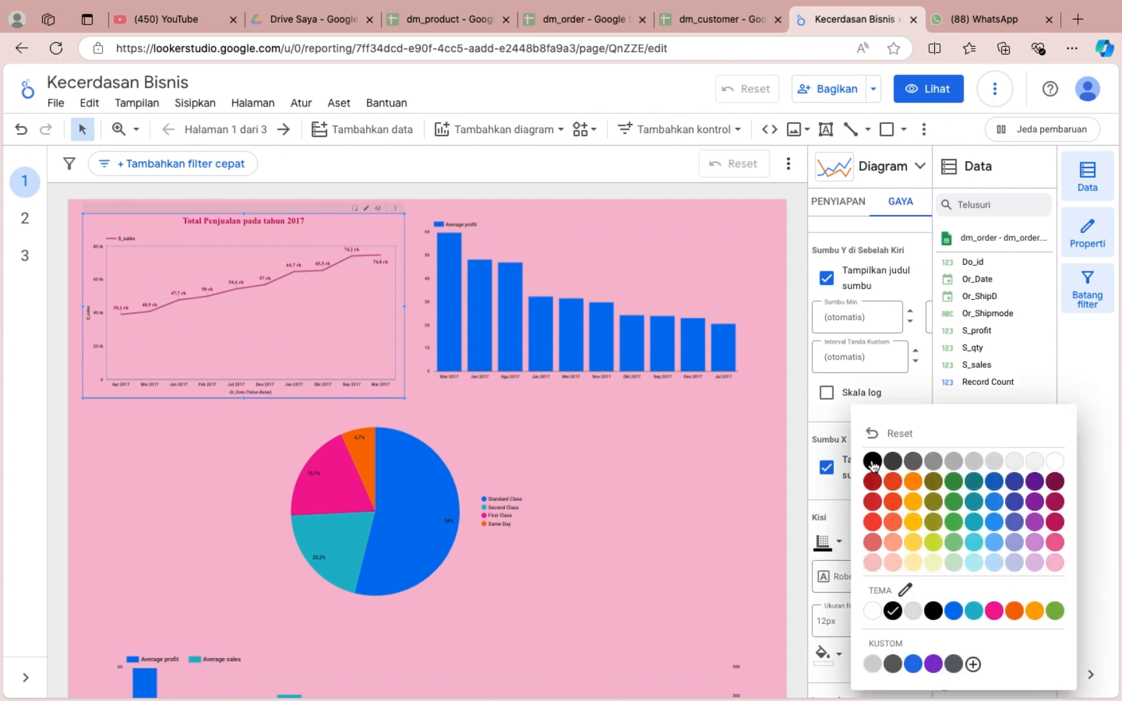
{"action": "left_click", "coordinate": [873, 463]}
{"action": "left_click", "coordinate": [884, 544]}
{"action": "left_click", "coordinate": [853, 482]}
{"action": "left_click", "coordinate": [883, 541]}
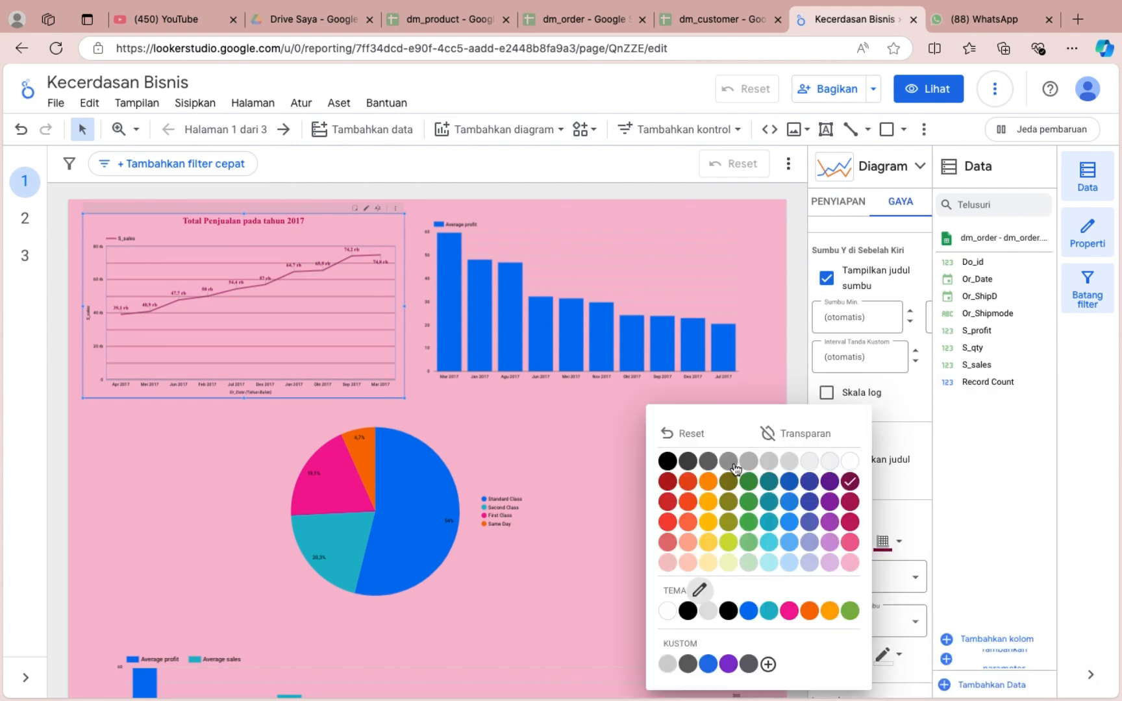
{"action": "left_click", "coordinate": [830, 461]}
{"action": "left_click", "coordinate": [882, 536]}
{"action": "left_click", "coordinate": [706, 462]}
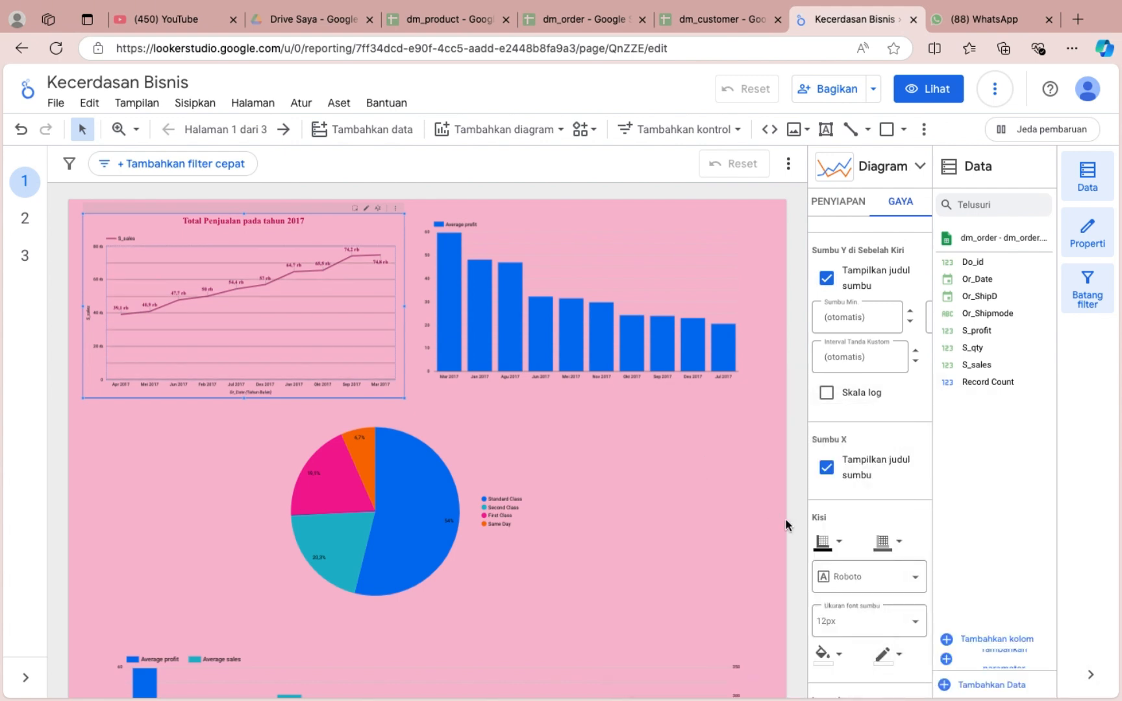
Set the line chart's plot area background to white.
{"action": "scroll", "coordinate": [823, 513], "scroll_direction": "down", "scroll_amount": 3}
{"action": "left_click", "coordinate": [822, 505]}
{"action": "left_click", "coordinate": [1052, 462]}
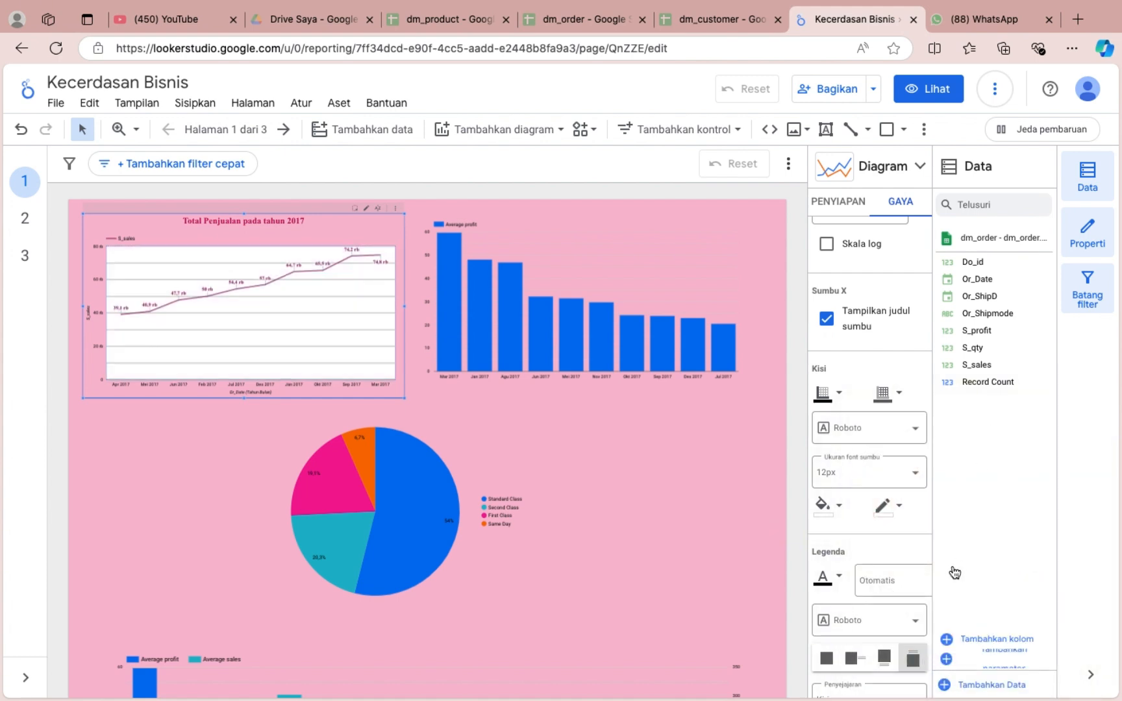
{"action": "scroll", "coordinate": [847, 576], "scroll_direction": "down", "scroll_amount": 1}
{"action": "left_click", "coordinate": [835, 539]}
{"action": "left_click", "coordinate": [874, 463]}
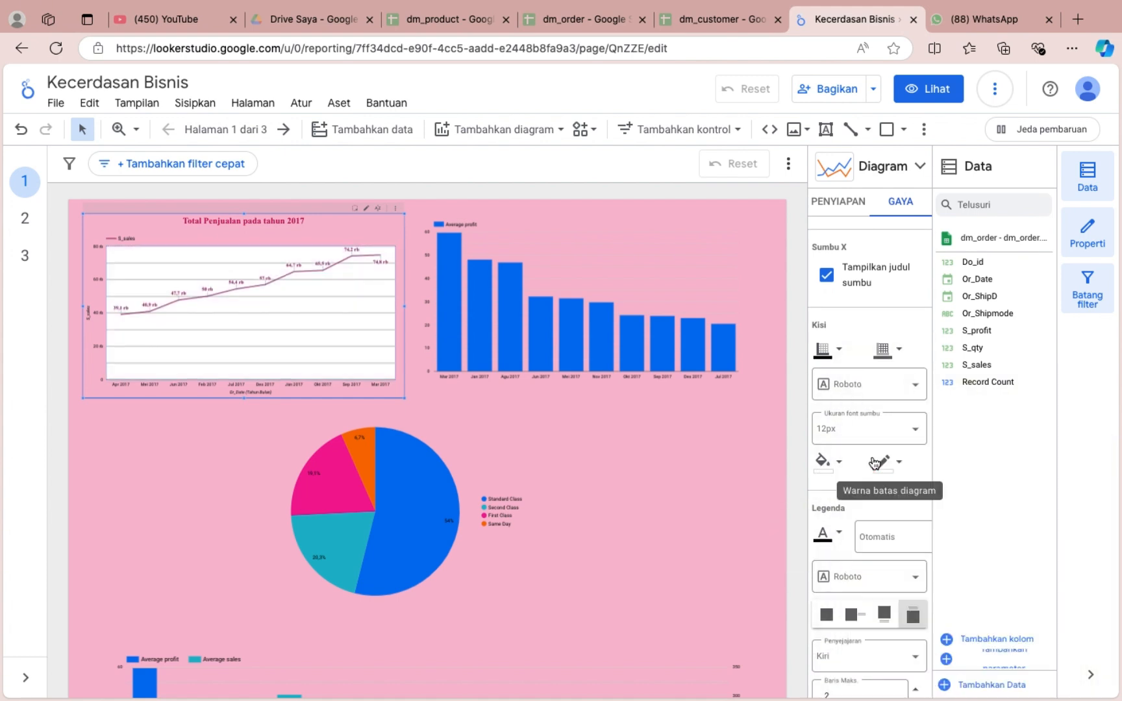
Fill the line chart's overall background with medium pink after trying light pink, and give it a black border of thickness 1.
{"action": "scroll", "coordinate": [886, 514], "scroll_direction": "down", "scroll_amount": 5}
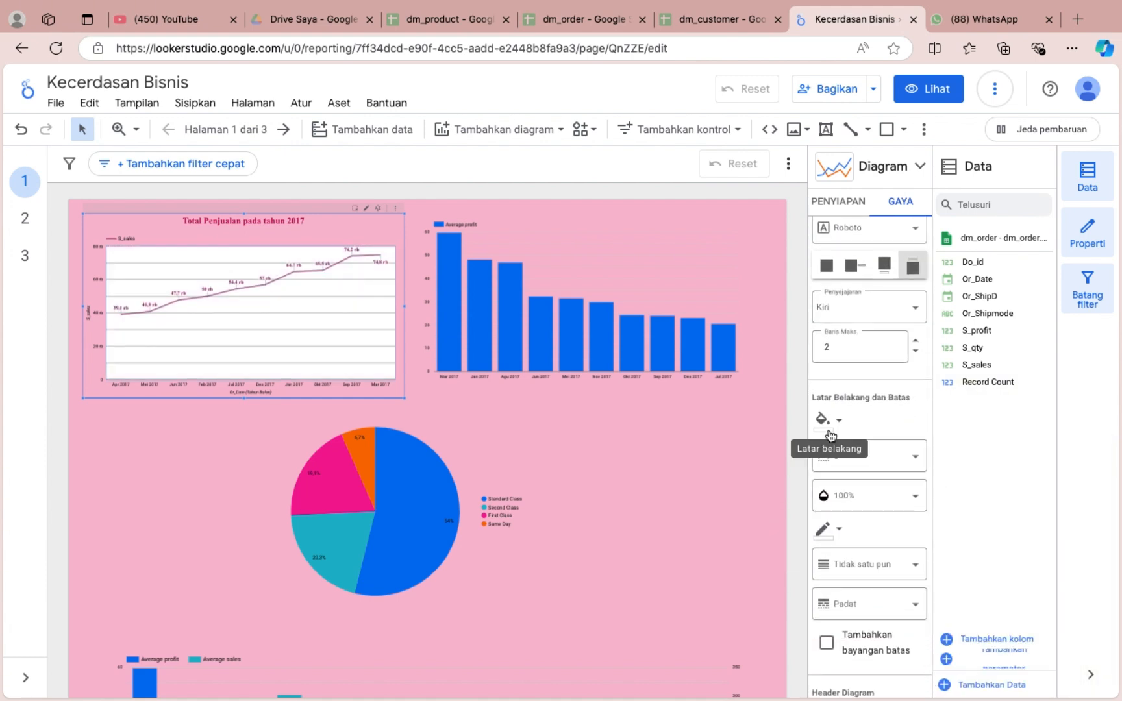
{"action": "left_click", "coordinate": [831, 433]}
{"action": "left_click", "coordinate": [874, 430]}
{"action": "left_click", "coordinate": [822, 424]}
{"action": "left_click", "coordinate": [1055, 531]}
{"action": "left_click", "coordinate": [832, 426]}
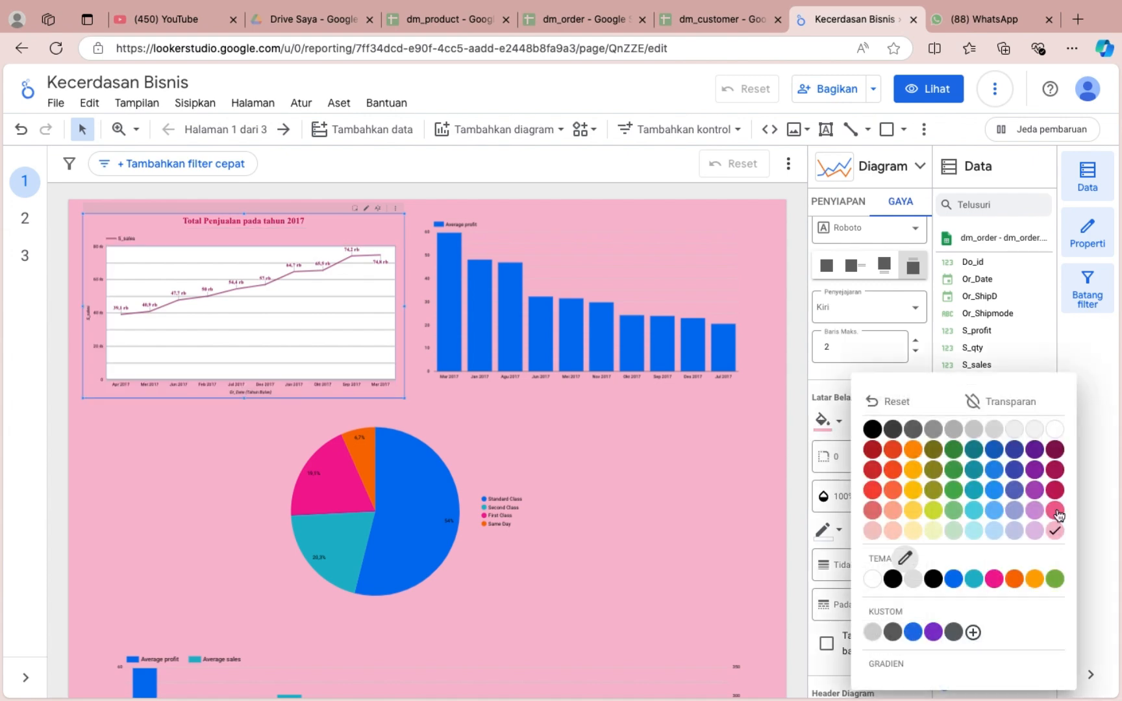
{"action": "left_click", "coordinate": [1056, 513]}
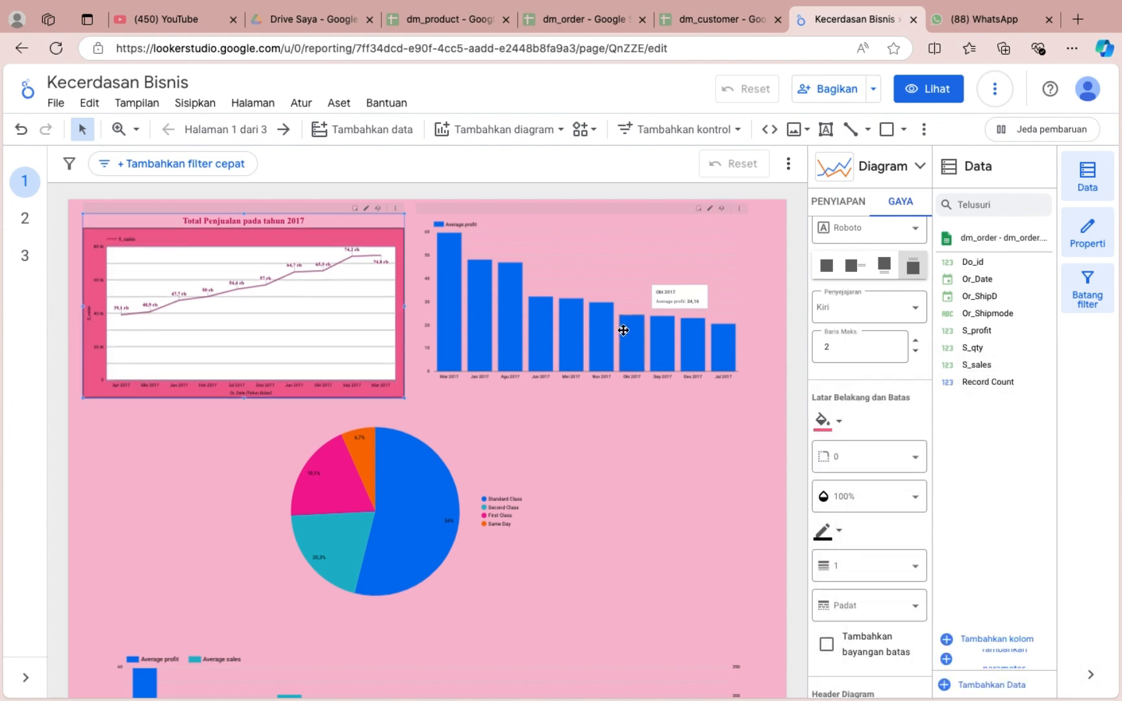
Show compact-number data labels on the Average profit bar chart and format them in bold Times New Roman.
{"action": "left_click", "coordinate": [713, 359]}
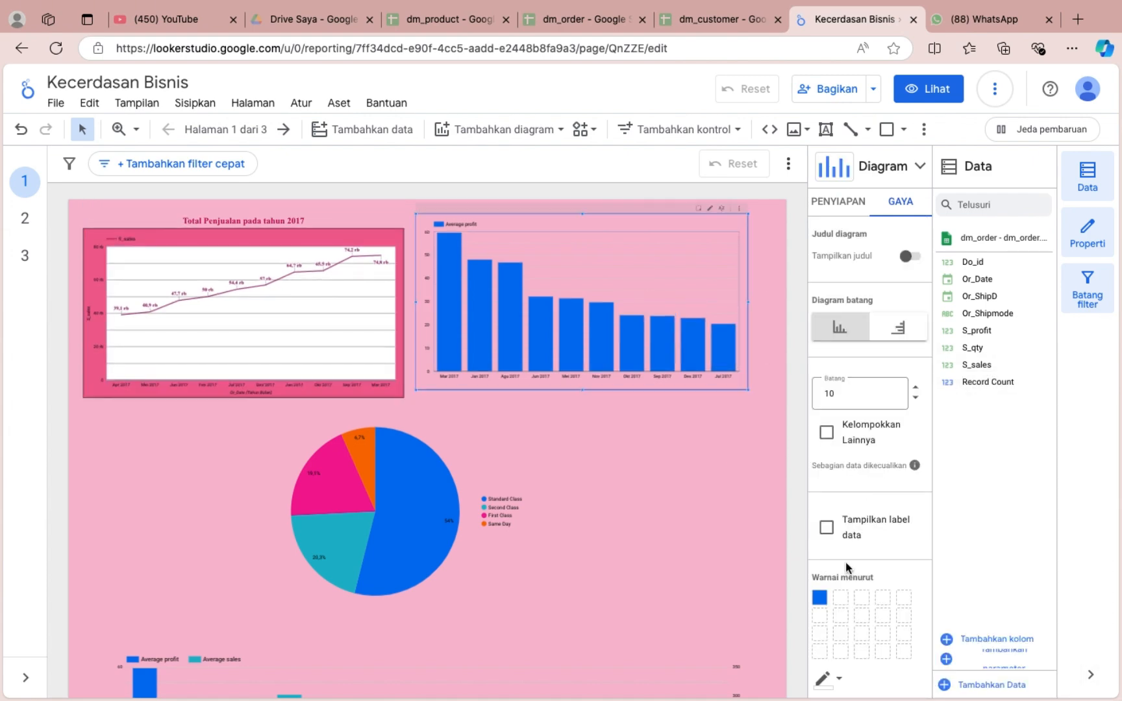
{"action": "left_click", "coordinate": [828, 527]}
{"action": "left_click", "coordinate": [826, 601]}
{"action": "scroll", "coordinate": [844, 520], "scroll_direction": "down", "scroll_amount": 5}
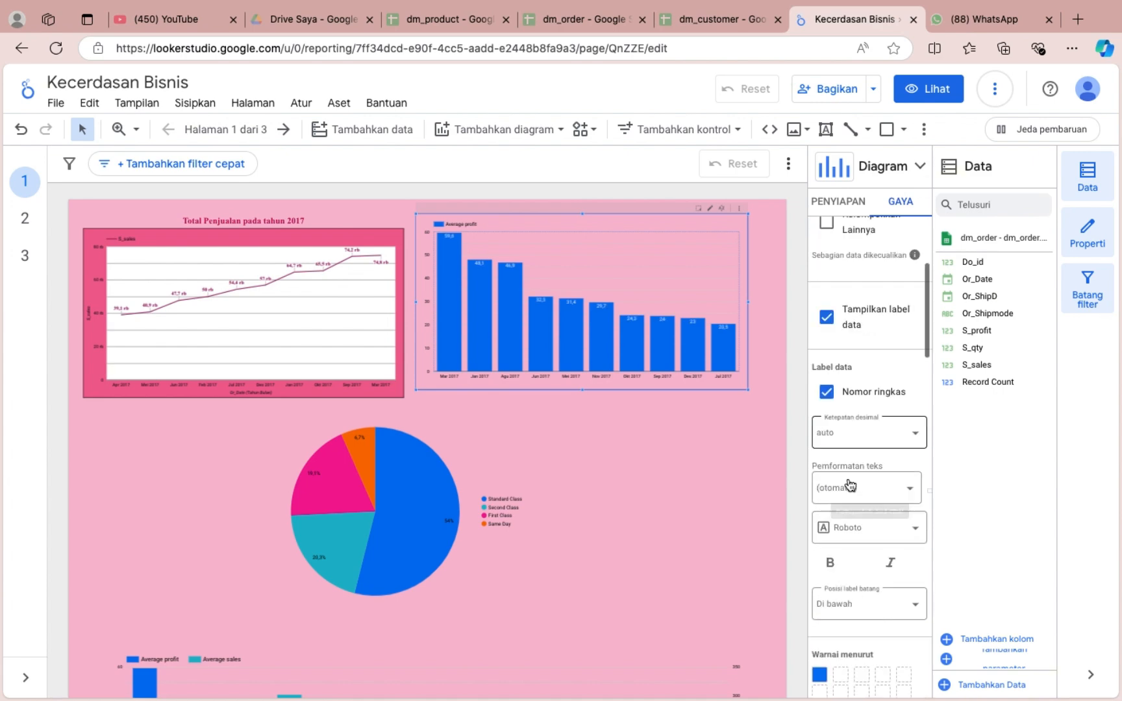
{"action": "left_click", "coordinate": [847, 458]}
{"action": "scroll", "coordinate": [864, 601], "scroll_direction": "down", "scroll_amount": 3}
{"action": "left_click", "coordinate": [853, 563]}
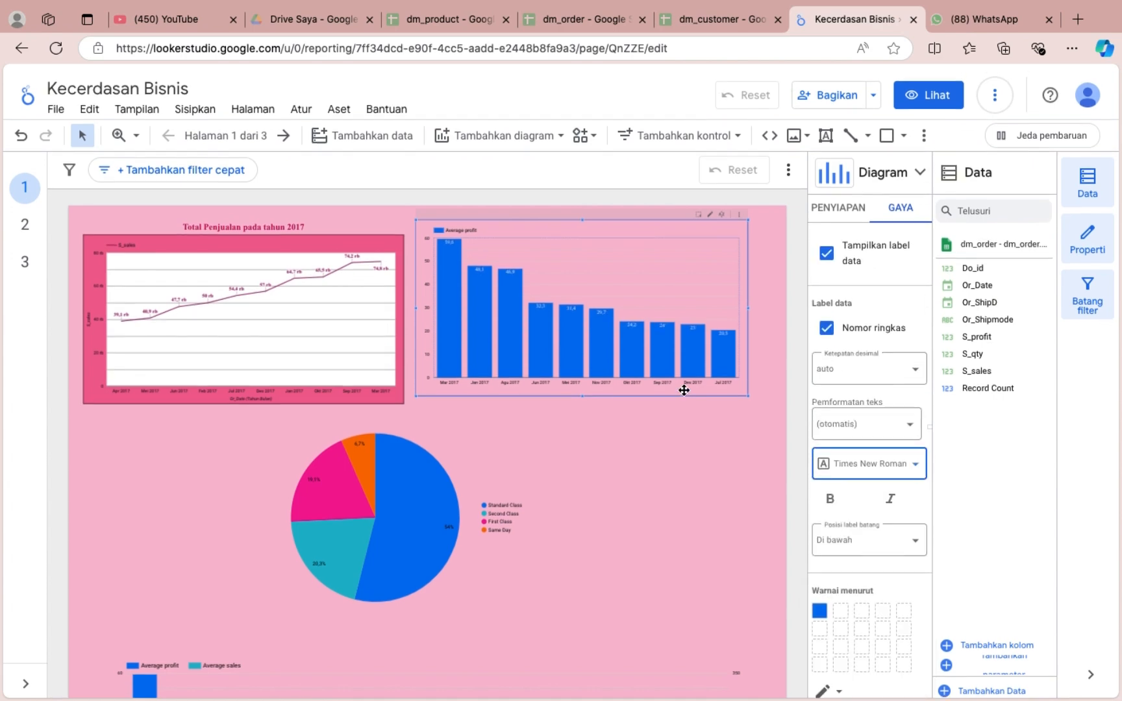
{"action": "scroll", "coordinate": [611, 351], "scroll_direction": "up", "scroll_amount": 3}
{"action": "scroll", "coordinate": [611, 351], "scroll_direction": "right", "scroll_amount": 1}
{"action": "scroll", "coordinate": [611, 350], "scroll_direction": "left", "scroll_amount": 8}
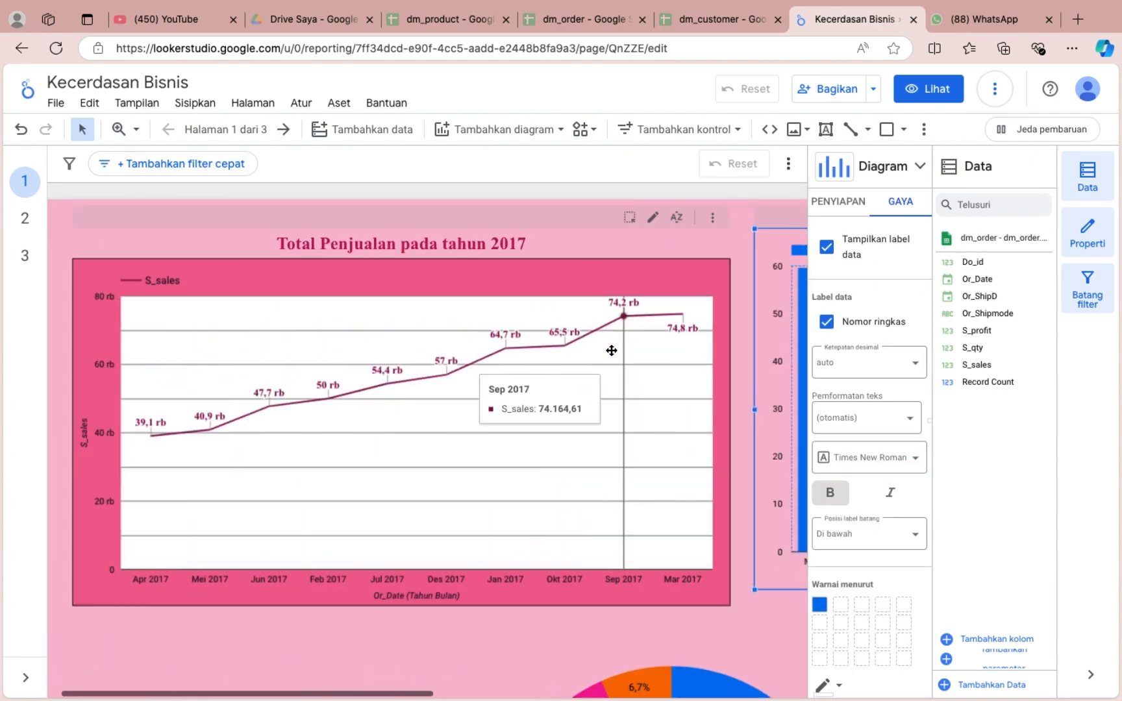
Show the bar chart's title and word it "Rata - Rata Keuntungan yang Didapat pada tahun 2017".
{"action": "scroll", "coordinate": [611, 351], "scroll_direction": "right", "scroll_amount": 9}
{"action": "scroll", "coordinate": [882, 299], "scroll_direction": "up", "scroll_amount": 4}
{"action": "left_click", "coordinate": [911, 256]}
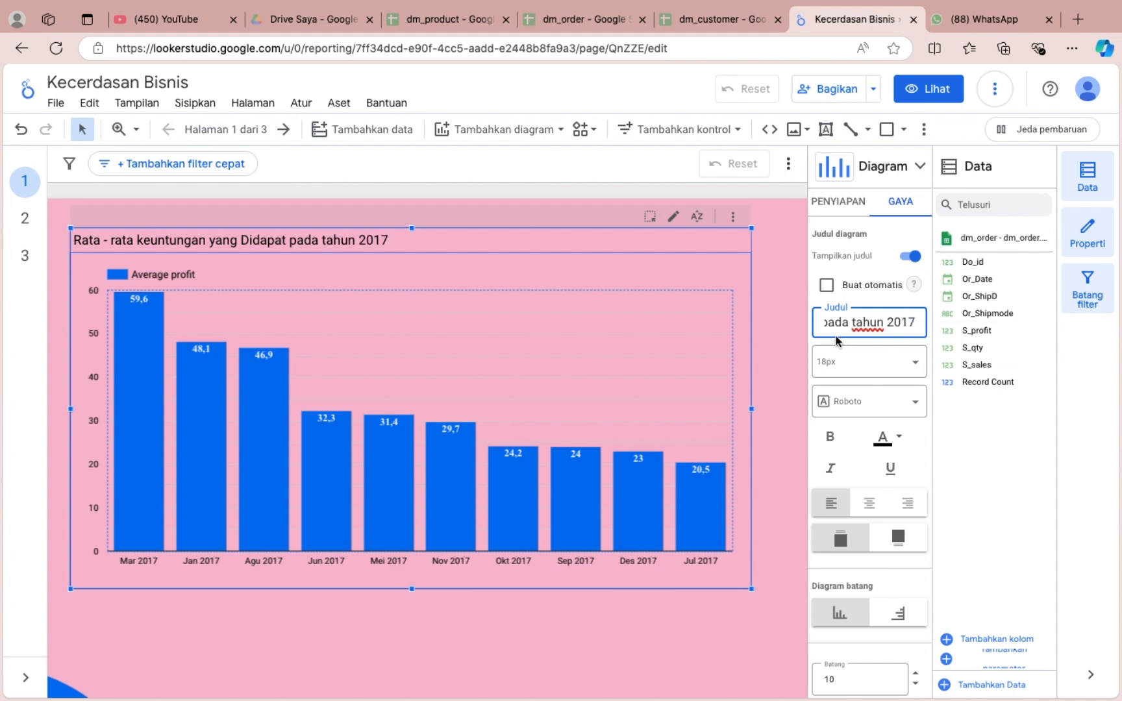
{"action": "key", "text": "BackSpace"}
{"action": "key", "text": "Tab"}
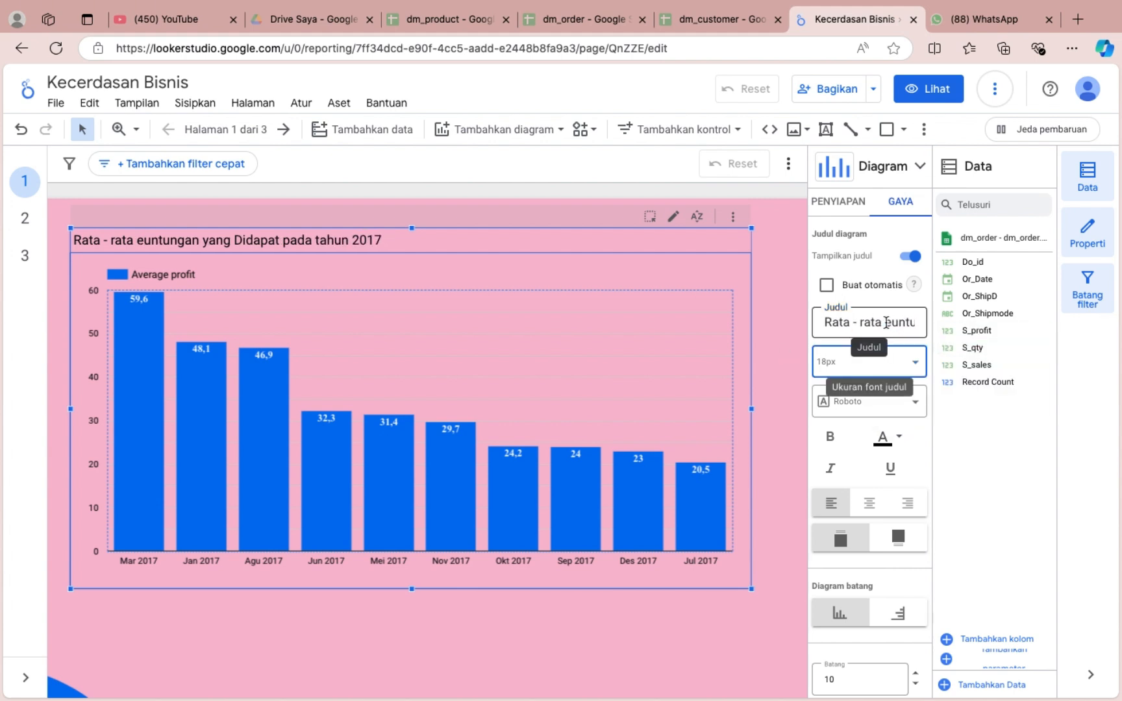
{"action": "left_click", "coordinate": [886, 323]}
{"action": "type", "text": "K"}
{"action": "left_click", "coordinate": [866, 322]}
{"action": "key", "text": "BackSpace"}
{"action": "type", "text": "R"}
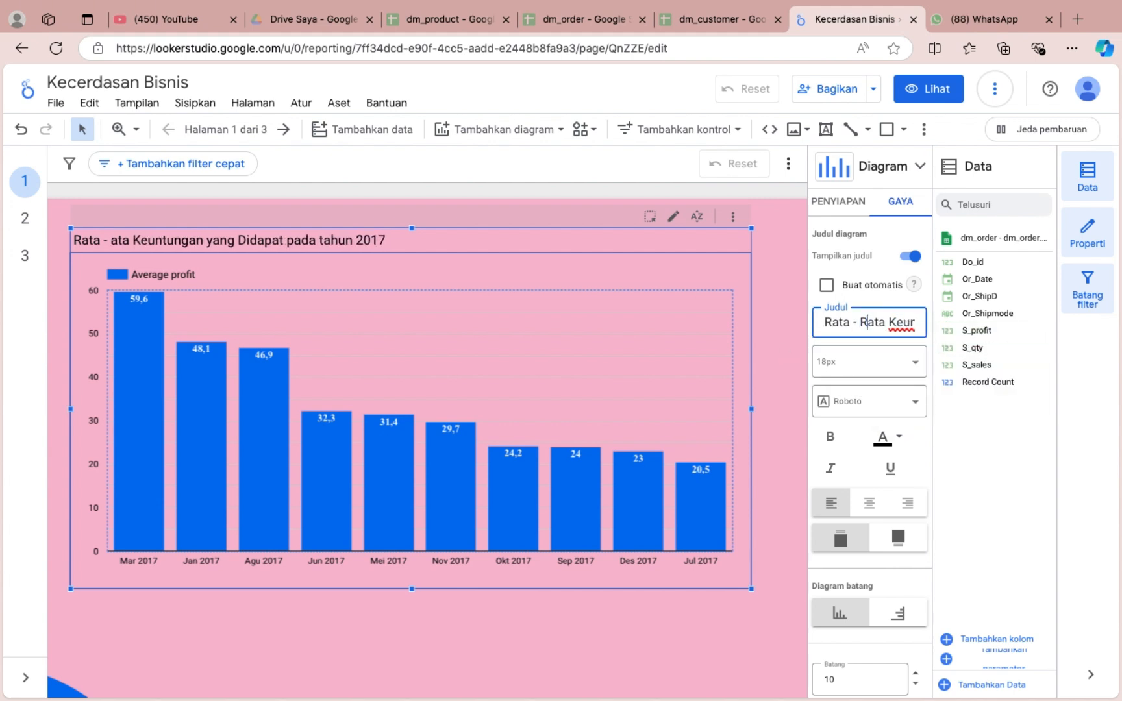
Centre and bold the bar chart's title in crimson, and stretch the chart's height to match the line chart.
{"action": "left_click", "coordinate": [869, 503]}
{"action": "left_click", "coordinate": [830, 437]}
{"action": "left_click", "coordinate": [893, 436]}
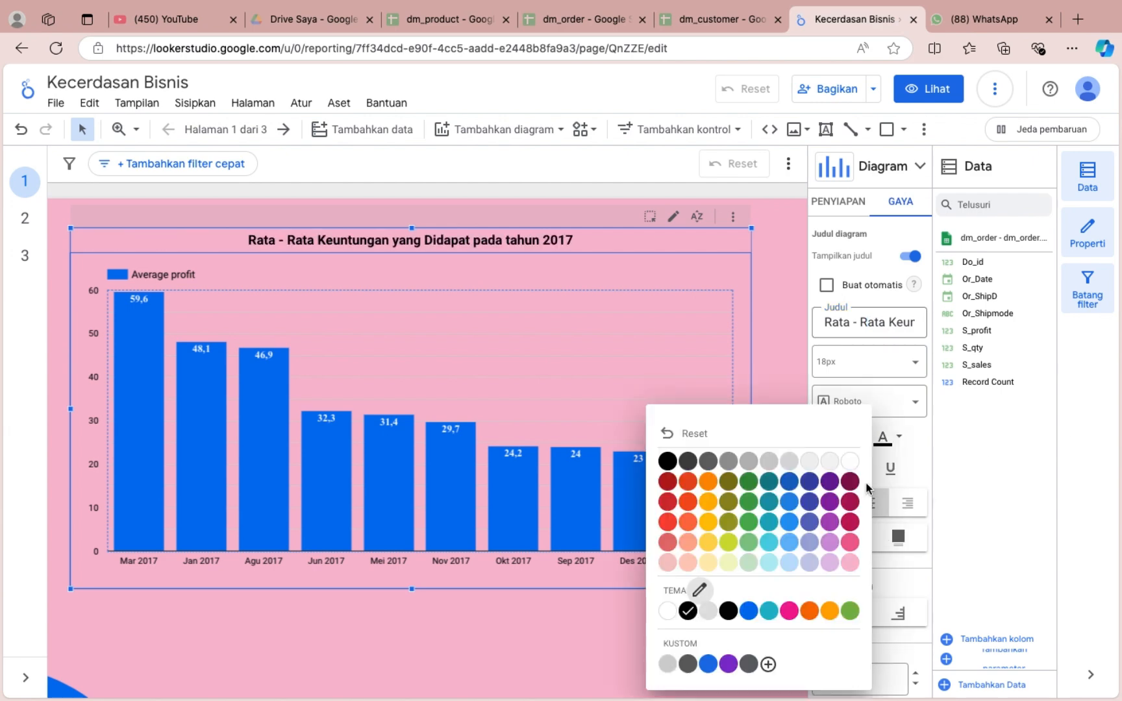
{"action": "left_click", "coordinate": [850, 486]}
{"action": "scroll", "coordinate": [506, 428], "scroll_direction": "left", "scroll_amount": 8}
{"action": "scroll", "coordinate": [506, 429], "scroll_direction": "right", "scroll_amount": 3}
{"action": "left_click", "coordinate": [891, 441]}
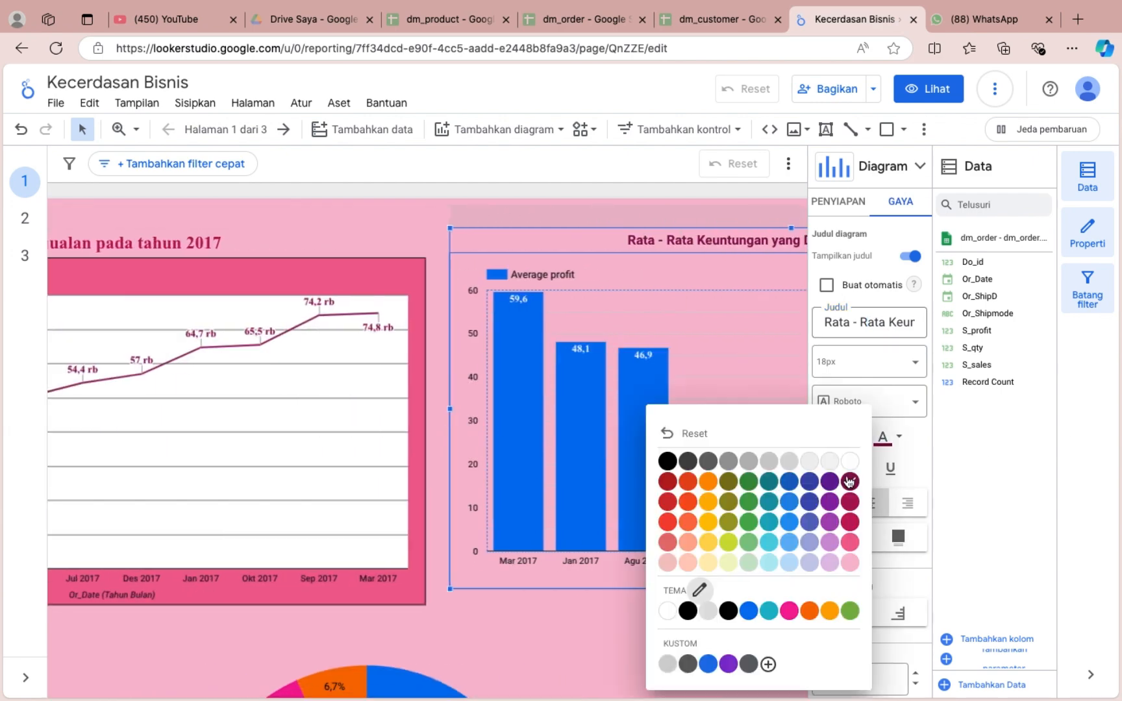
{"action": "left_click", "coordinate": [851, 544]}
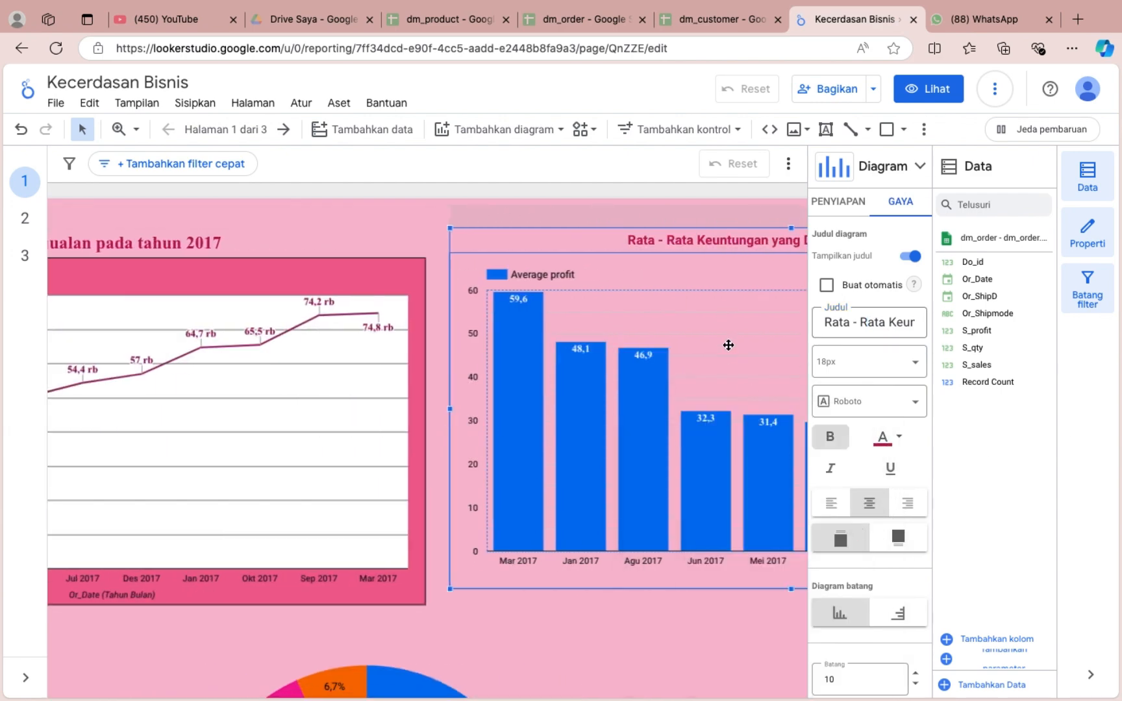
{"action": "left_click_drag", "start_coordinate": [791, 589], "coordinate": [792, 607]}
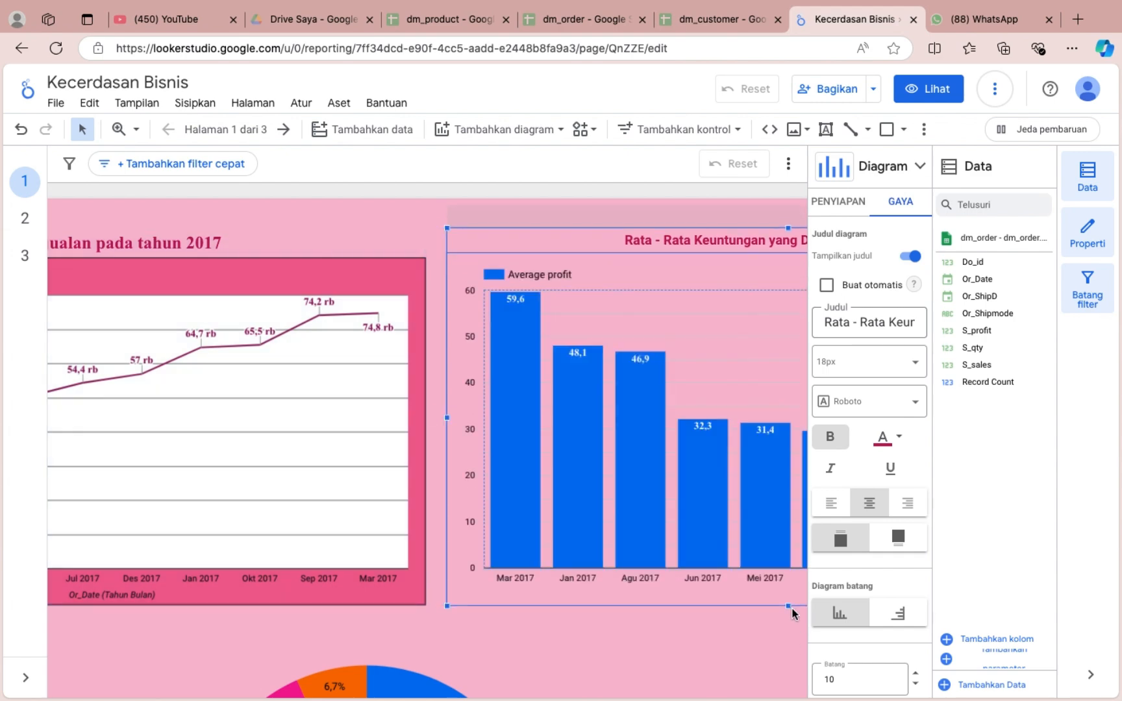
Colour the bar chart's bars dark maroon and give them a light pink outline.
{"action": "scroll", "coordinate": [870, 519], "scroll_direction": "down", "scroll_amount": 10}
{"action": "left_click", "coordinate": [819, 501]}
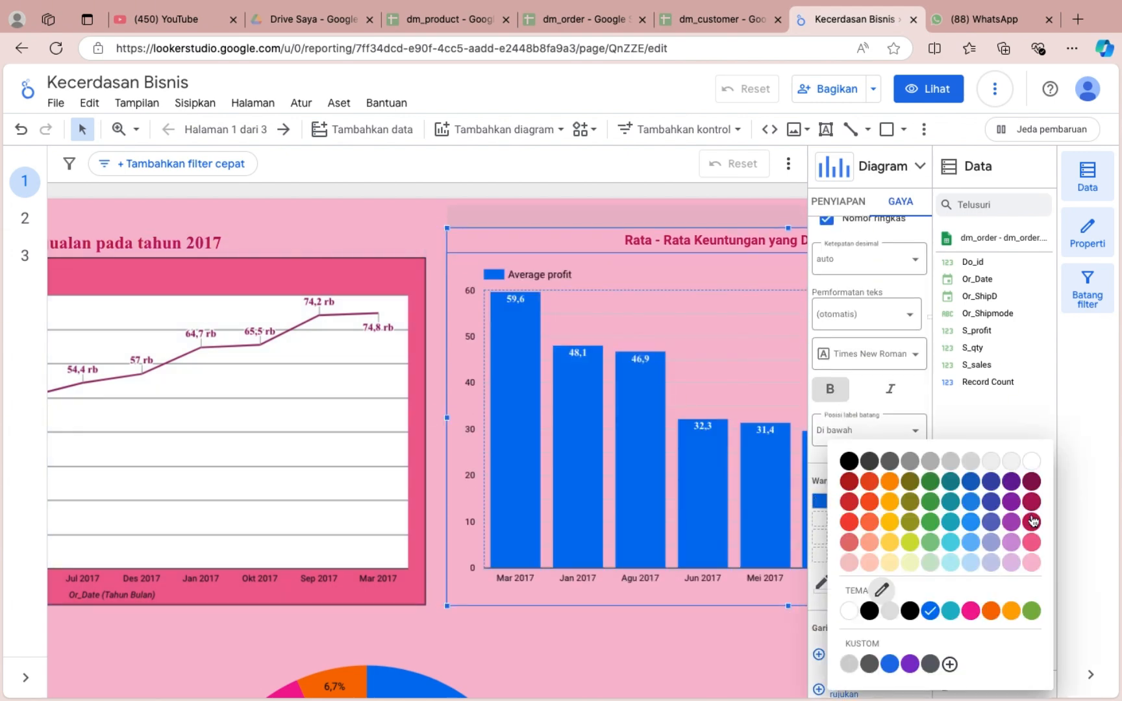
{"action": "left_click", "coordinate": [1033, 482]}
{"action": "left_click", "coordinate": [838, 430]}
{"action": "left_click", "coordinate": [1059, 469]}
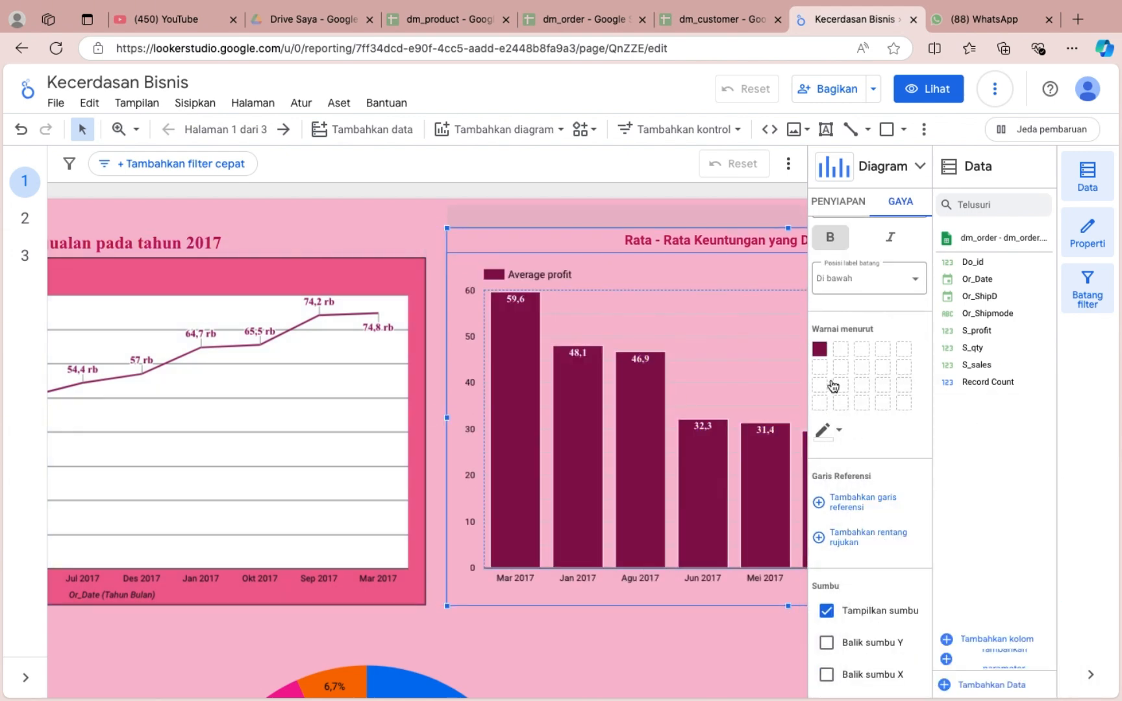
{"action": "left_click", "coordinate": [819, 350]}
{"action": "left_click", "coordinate": [776, 609]}
{"action": "left_click", "coordinate": [838, 430]}
{"action": "left_click", "coordinate": [1054, 563]}
{"action": "left_click", "coordinate": [838, 431]}
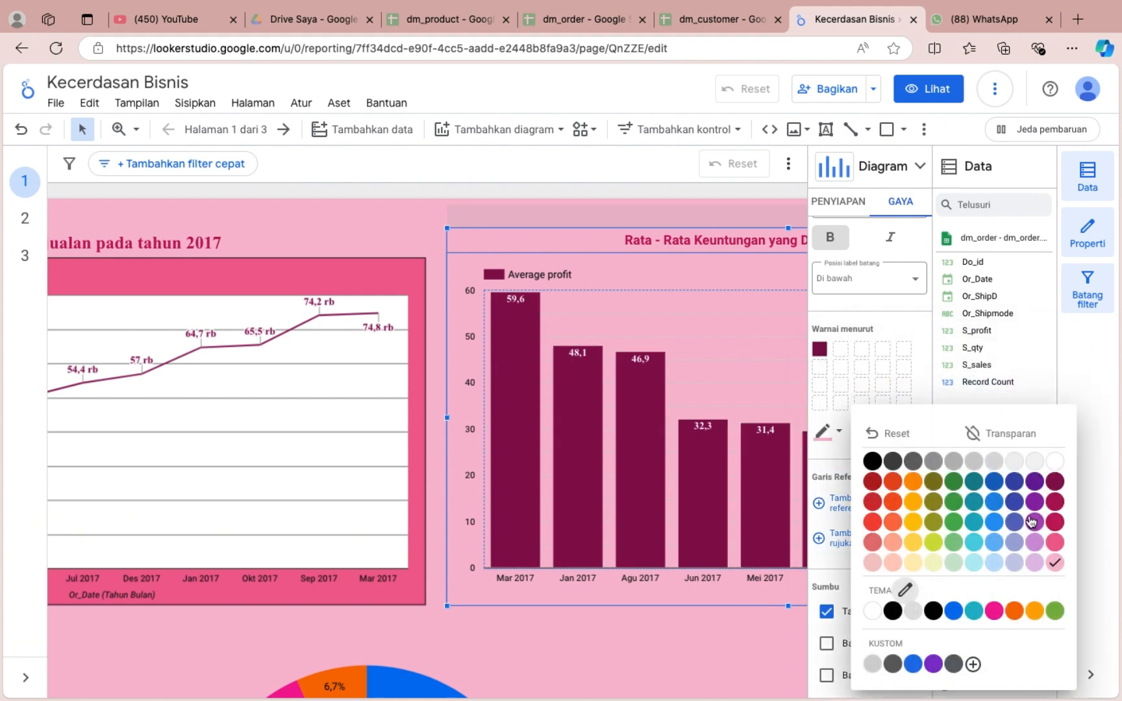
{"action": "left_click", "coordinate": [789, 570]}
Widen the bar chart's bars slightly and show the axis titles for its left Y axis and X axis.
{"action": "scroll", "coordinate": [870, 584], "scroll_direction": "down", "scroll_amount": 5}
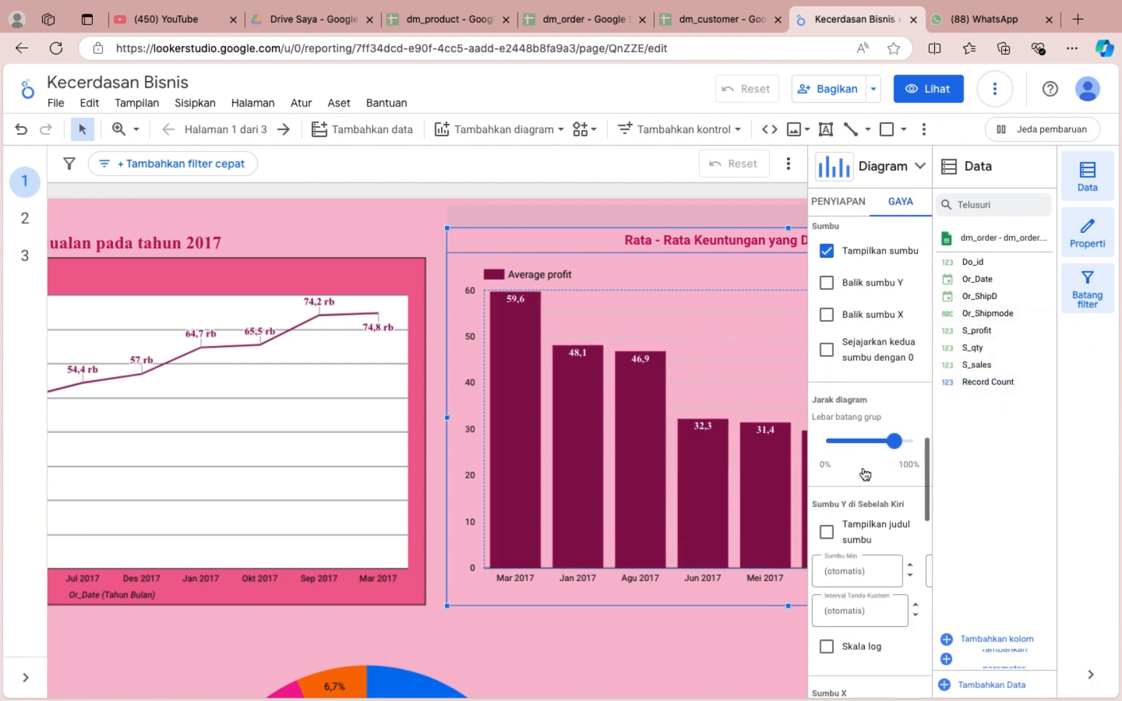
{"action": "left_click_drag", "start_coordinate": [911, 446], "coordinate": [902, 442]}
{"action": "left_click", "coordinate": [827, 533]}
{"action": "scroll", "coordinate": [827, 536], "scroll_direction": "down", "scroll_amount": 3}
{"action": "left_click", "coordinate": [826, 514]}
Set the bar chart's axis colour to black and its gridlines to grey, after trying light pink and dark maroon gridlines.
{"action": "left_click", "coordinate": [823, 588]}
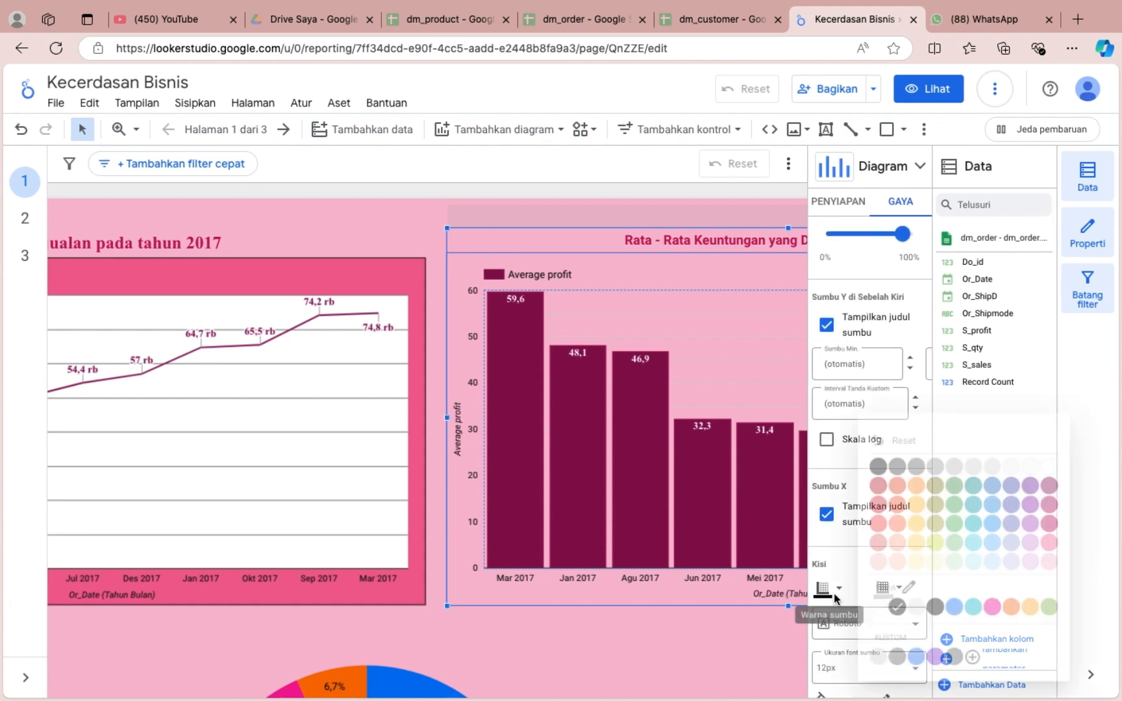
{"action": "left_click", "coordinate": [874, 466]}
{"action": "left_click", "coordinate": [883, 588]}
{"action": "left_click", "coordinate": [850, 563]}
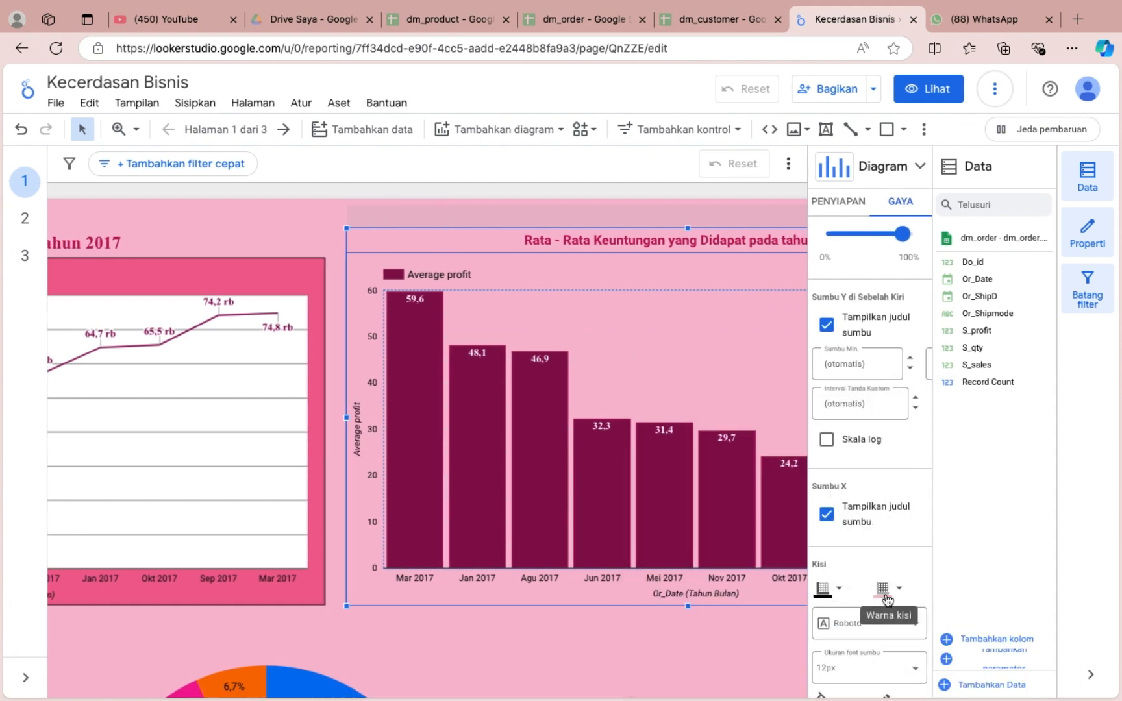
{"action": "left_click", "coordinate": [883, 589]}
{"action": "left_click", "coordinate": [850, 481]}
{"action": "left_click", "coordinate": [882, 588]}
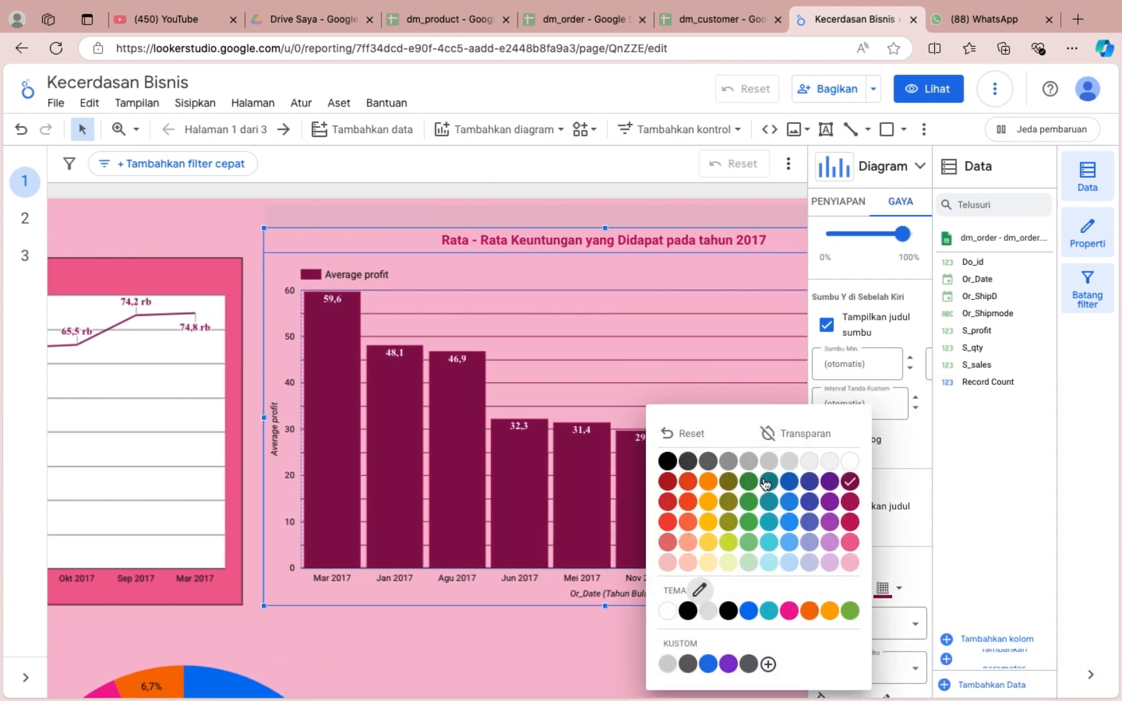
{"action": "left_click", "coordinate": [729, 461]}
Fill the bar chart's plot area with white and change its gridlines to dark grey.
{"action": "scroll", "coordinate": [824, 545], "scroll_direction": "down", "scroll_amount": 3}
{"action": "left_click", "coordinate": [823, 546]}
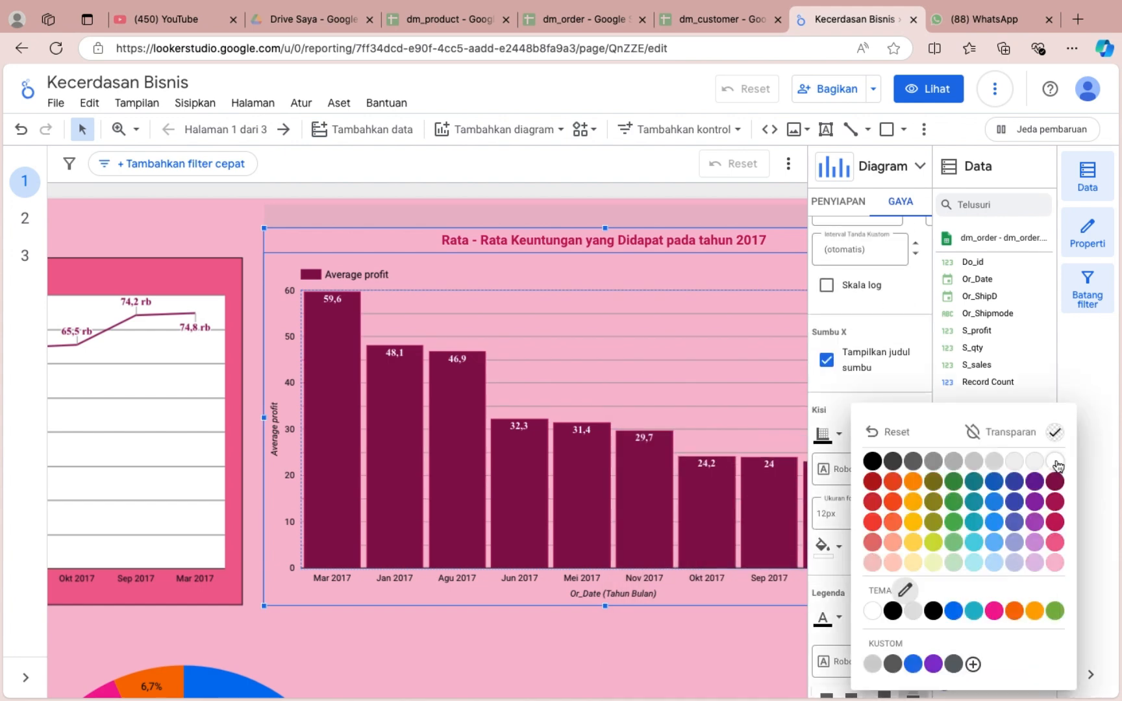
{"action": "left_click", "coordinate": [1056, 459]}
{"action": "left_click", "coordinate": [884, 446]}
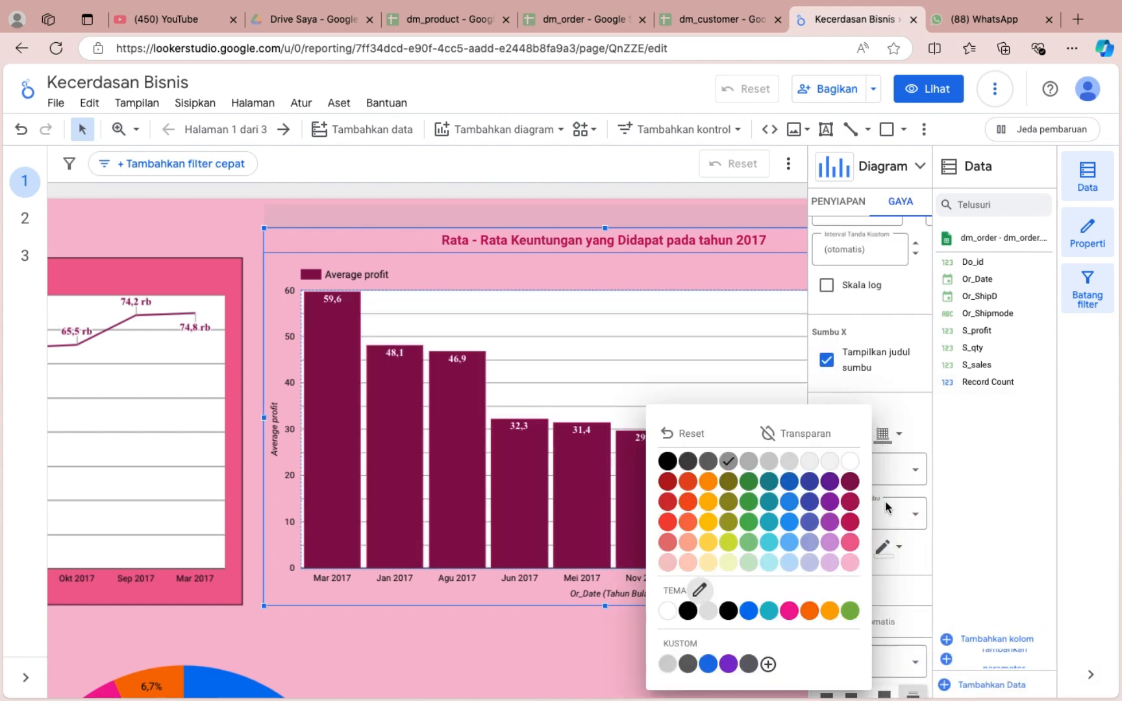
{"action": "left_click", "coordinate": [752, 460]}
{"action": "left_click", "coordinate": [884, 438]}
{"action": "left_click", "coordinate": [691, 462]}
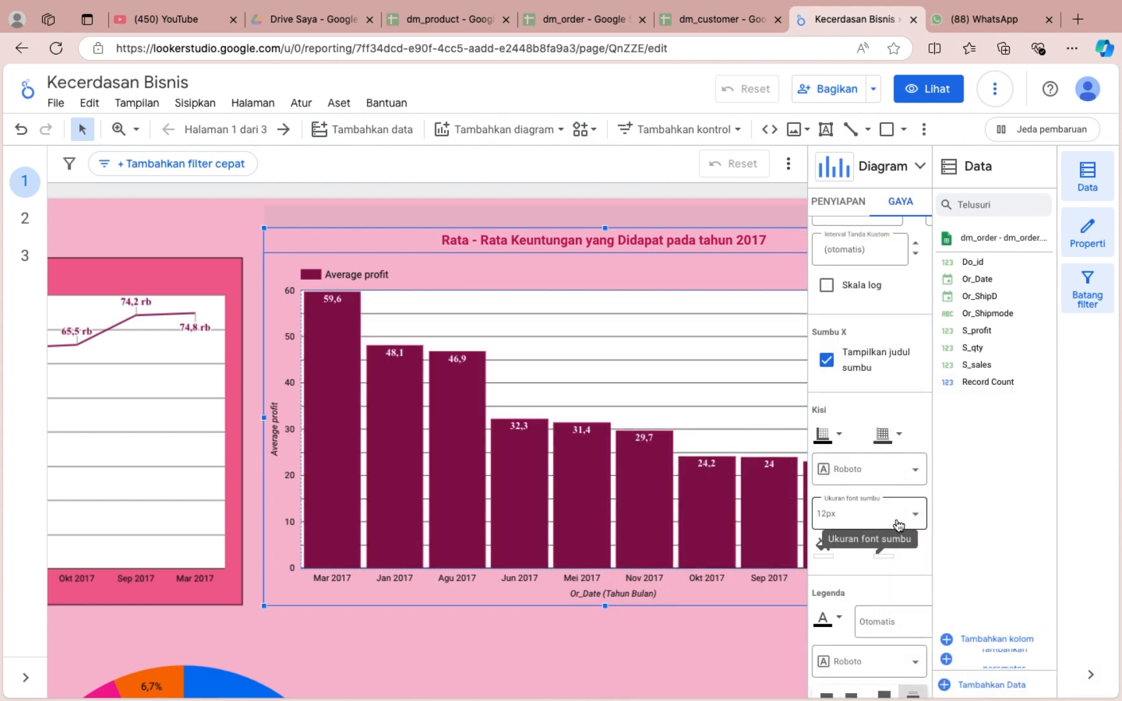
Give the bar chart's plot area a black border.
{"action": "scroll", "coordinate": [870, 520], "scroll_direction": "down", "scroll_amount": 2}
{"action": "left_click", "coordinate": [883, 431]}
{"action": "left_click", "coordinate": [666, 461]}
Fill the bar chart's overall background with medium pink and give it a black border of thickness 1.
{"action": "scroll", "coordinate": [852, 570], "scroll_direction": "down", "scroll_amount": 3}
{"action": "scroll", "coordinate": [852, 570], "scroll_direction": "down", "scroll_amount": 2}
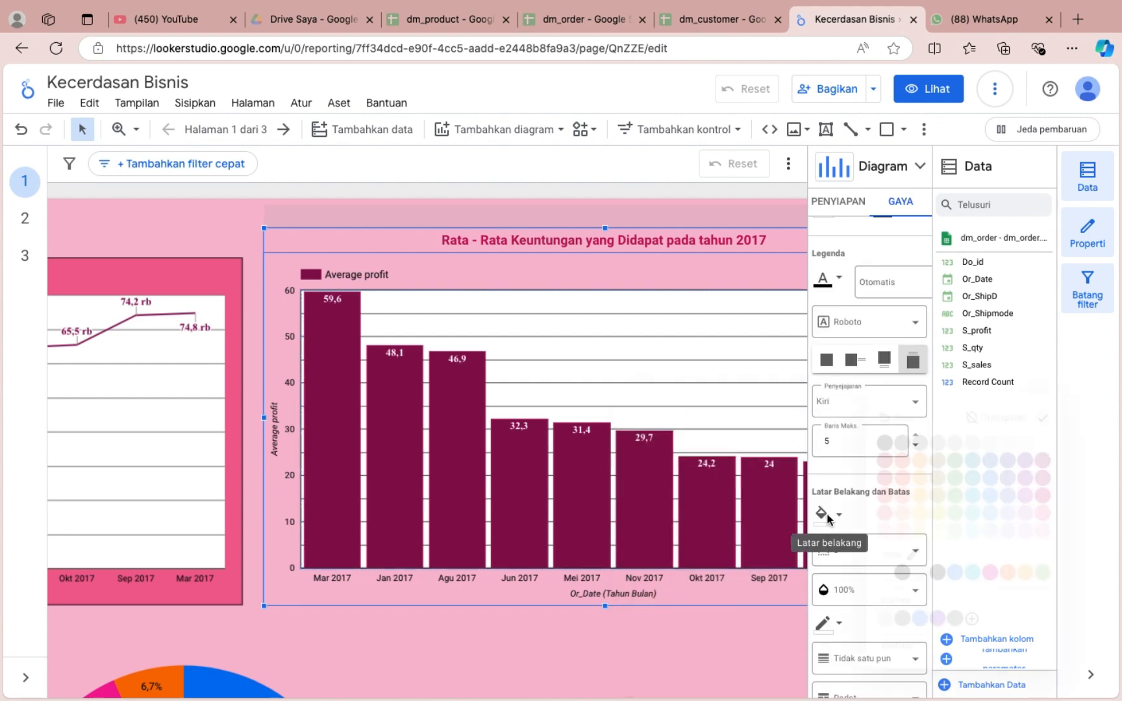
{"action": "left_click", "coordinate": [822, 515]}
{"action": "left_click", "coordinate": [1057, 513]}
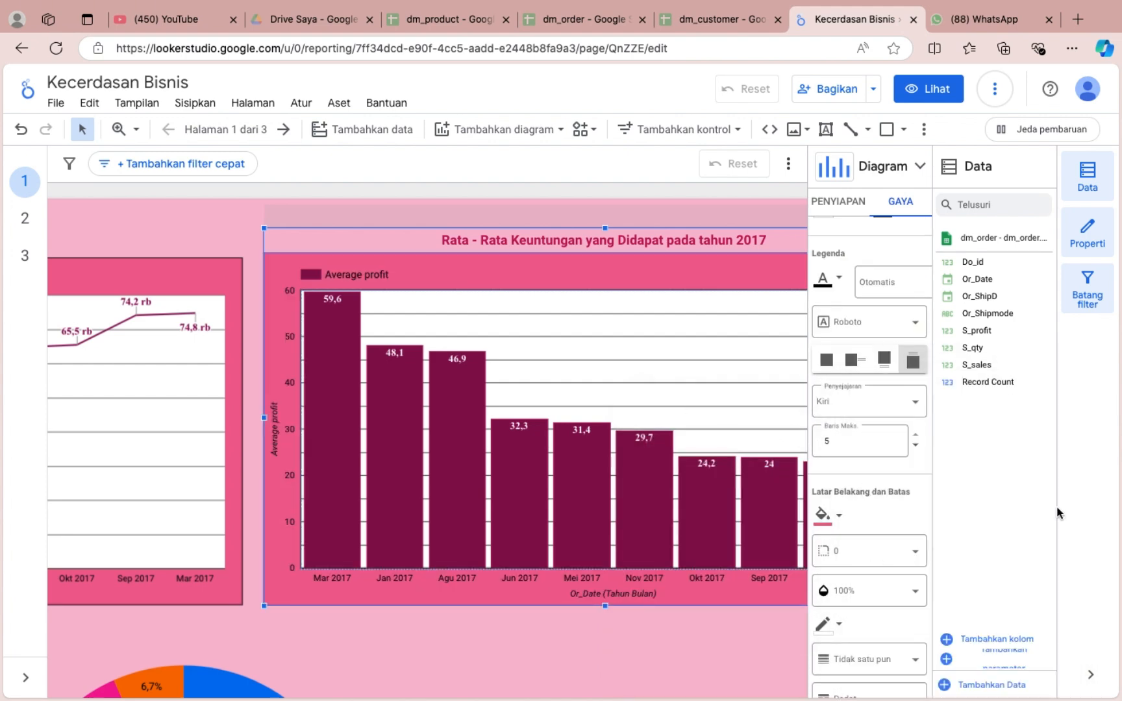
{"action": "scroll", "coordinate": [881, 549], "scroll_direction": "down", "scroll_amount": 3}
{"action": "left_click", "coordinate": [828, 408]}
{"action": "left_click", "coordinate": [832, 457]}
{"action": "scroll", "coordinate": [861, 596], "scroll_direction": "down", "scroll_amount": 1}
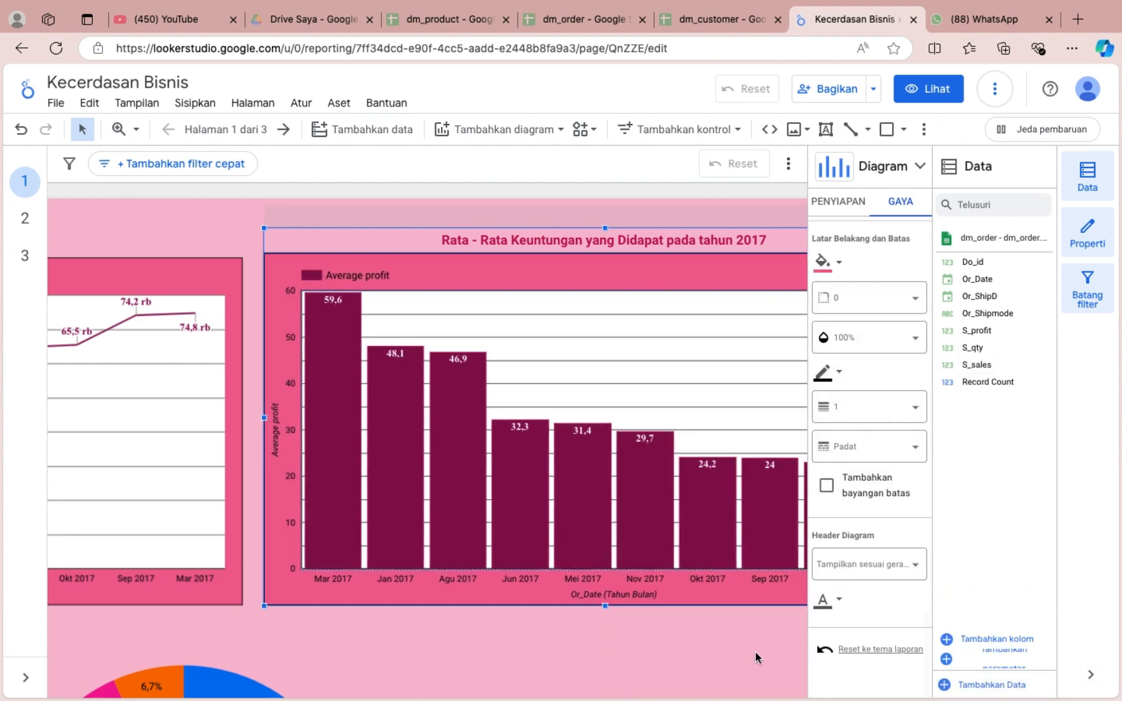
Show the chart title on the Or_Shipmode pie chart.
{"action": "left_click", "coordinate": [755, 654]}
{"action": "scroll", "coordinate": [754, 654], "scroll_direction": "down", "scroll_amount": 3}
{"action": "scroll", "coordinate": [753, 655], "scroll_direction": "down", "scroll_amount": 3}
{"action": "left_click", "coordinate": [498, 419]}
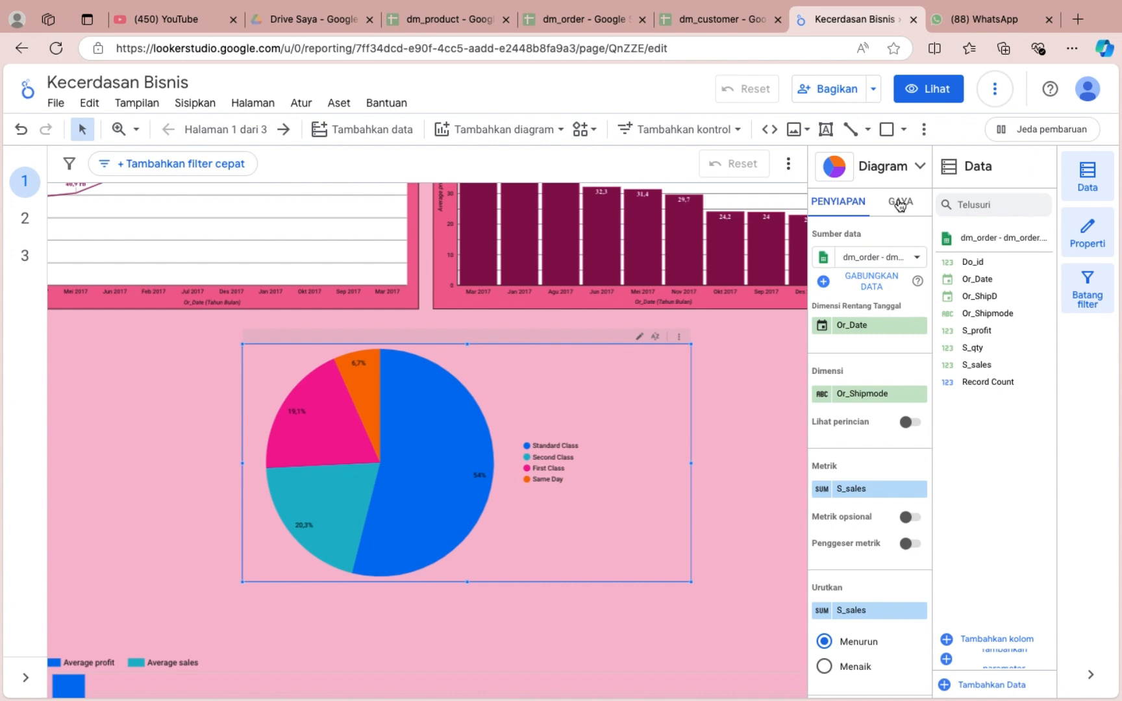
{"action": "left_click", "coordinate": [900, 202]}
{"action": "left_click", "coordinate": [911, 256]}
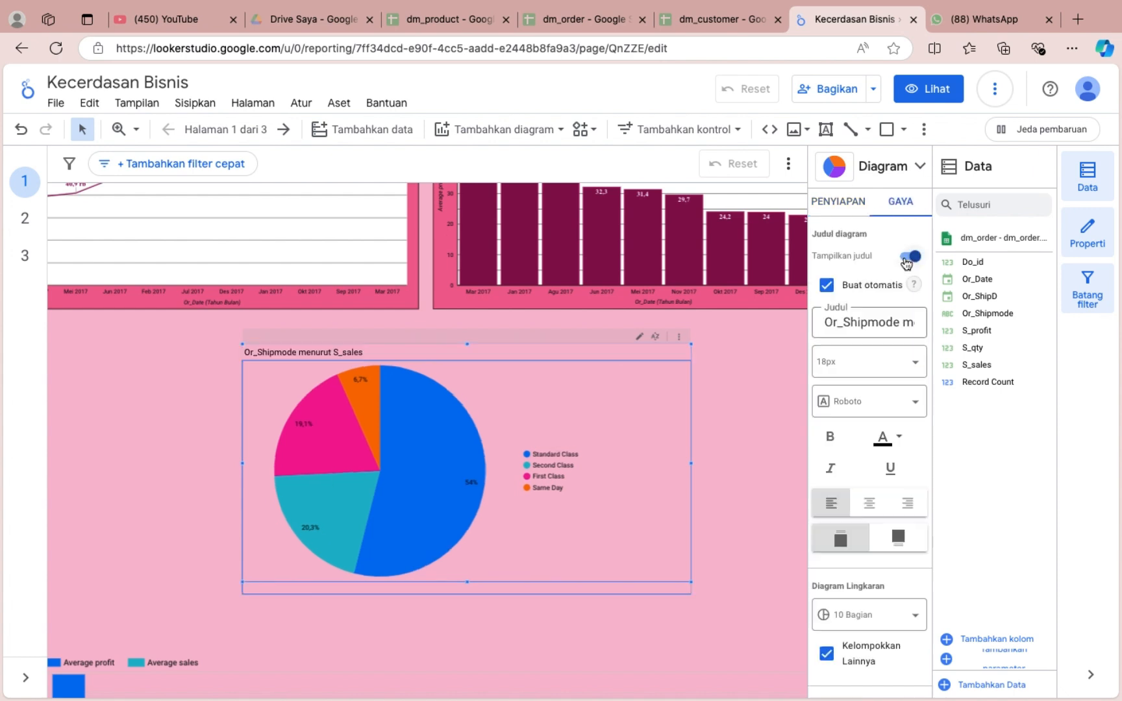
Replace the pie chart's title with "Pengiriman yang Banyak digunakan berdasarkan Total Penjualan".
{"action": "left_click", "coordinate": [866, 322]}
{"action": "triple_click", "coordinate": [867, 325]}
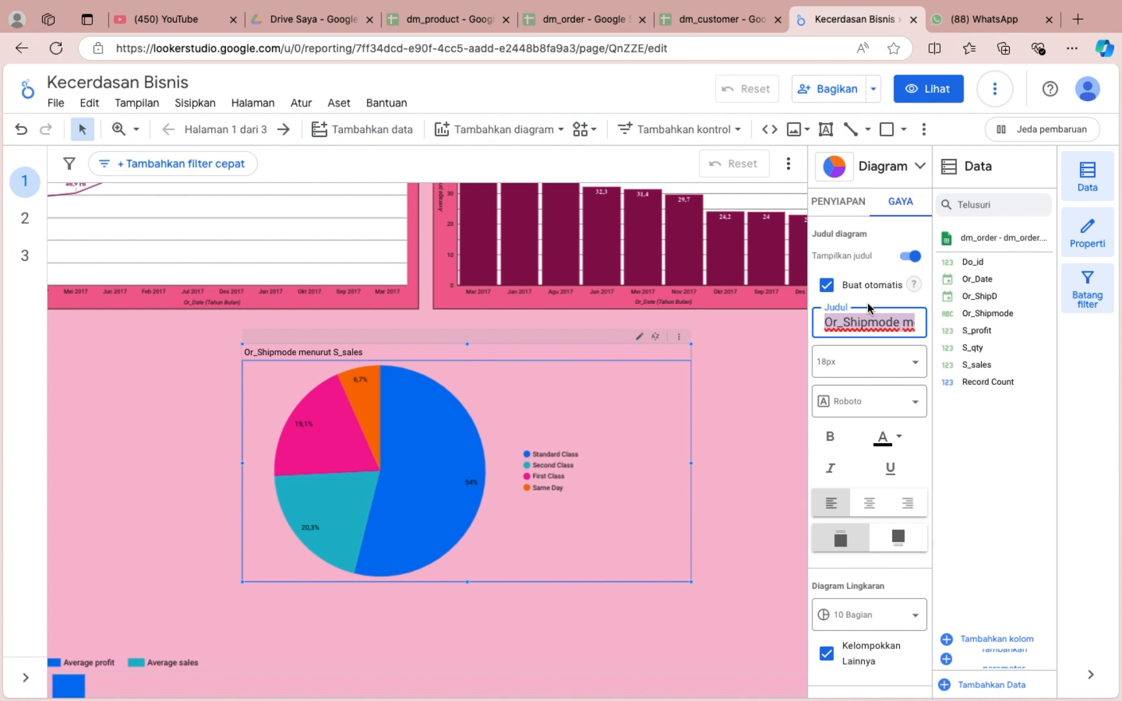
{"action": "type", "text": "Pengiriman terbanya"}
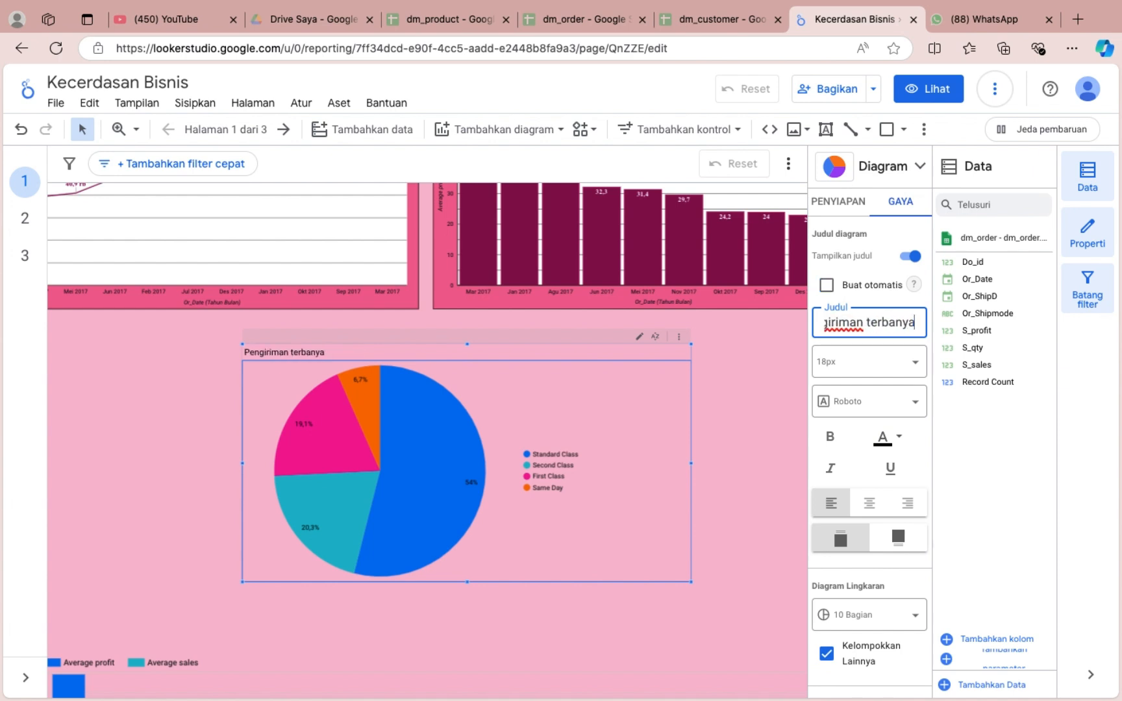
{"action": "key", "text": "BackSpace"}
{"action": "key", "text": "BackSpace"}
{"action": "key", "text": "BackSpace"}
{"action": "key", "text": "BackSpace"}
{"action": "key", "text": "BackSpace"}
{"action": "key", "text": "BackSpace"}
{"action": "key", "text": "BackSpace"}
{"action": "key", "text": "BackSpace"}
{"action": "type", "text": "yang banyak"}
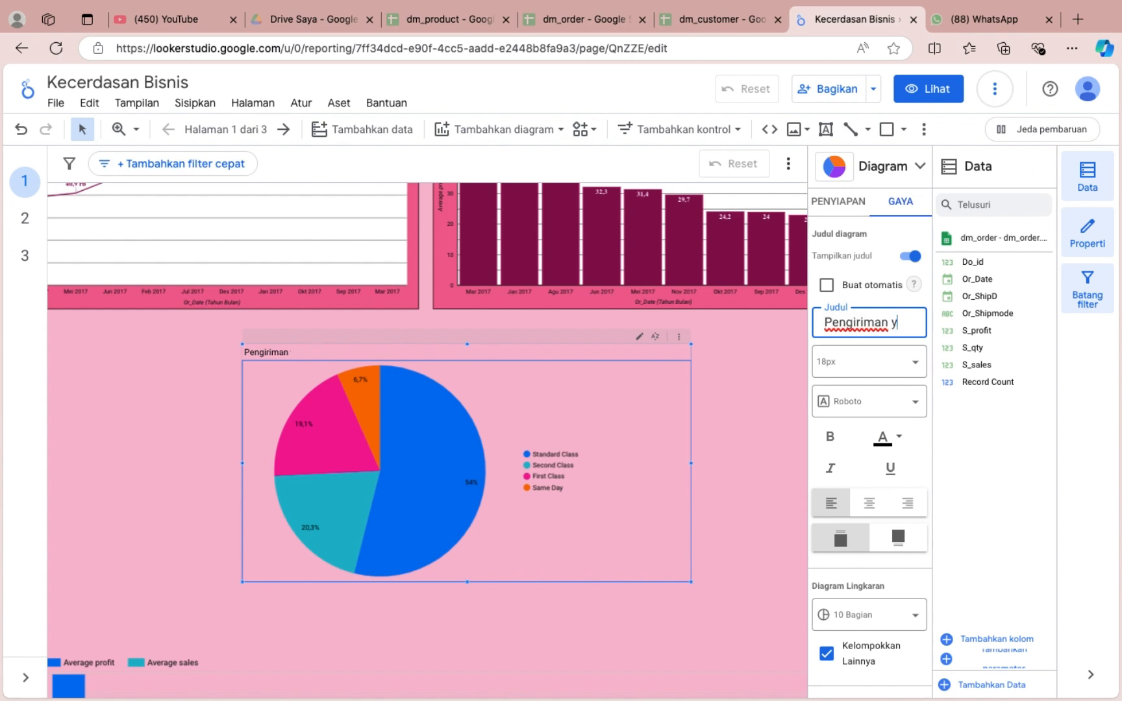
{"action": "left_click", "coordinate": [880, 323]}
{"action": "key", "text": "BackSpace"}
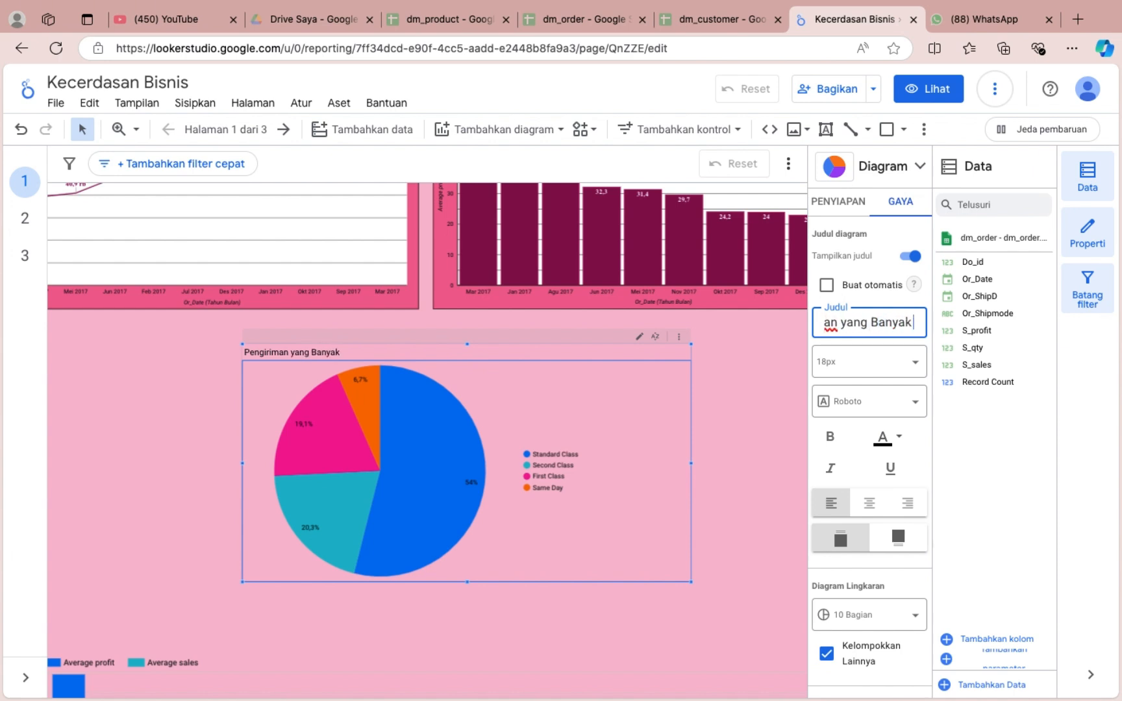
{"action": "type", "text": "P"}
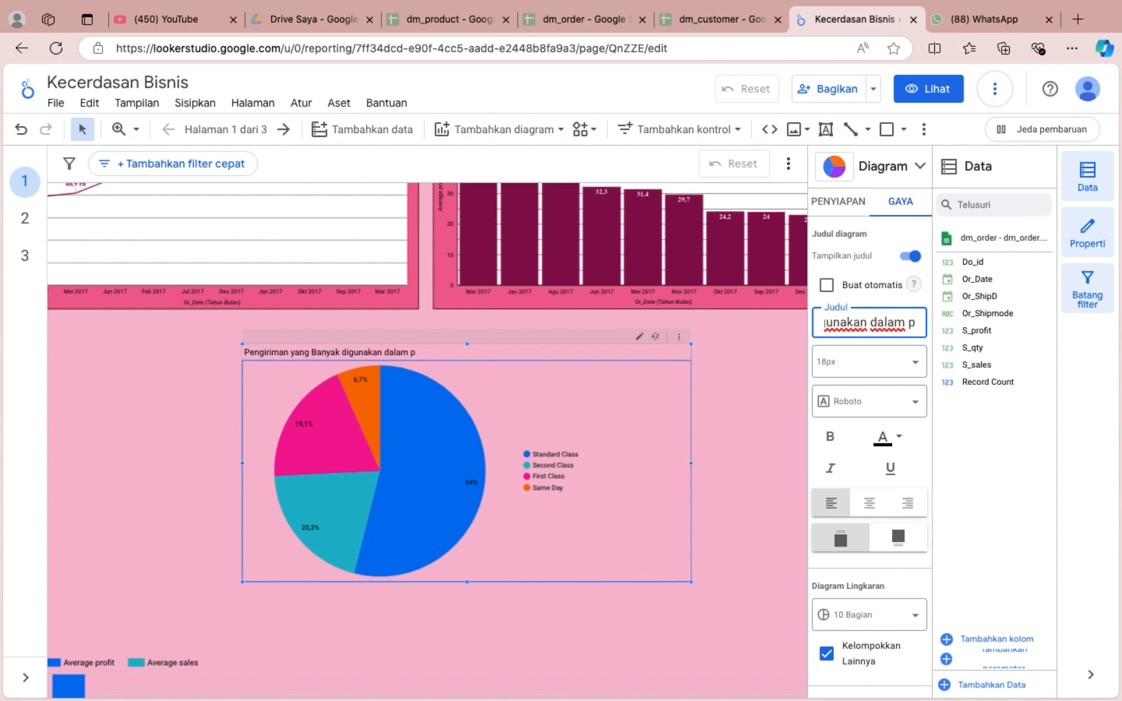
{"action": "key", "text": "BackSpace"}
{"action": "key", "text": "BackSpace"}
{"action": "key", "text": "BackSpace"}
{"action": "key", "text": "BackSpace"}
{"action": "key", "text": "BackSpace"}
{"action": "type", "text": "berda"}
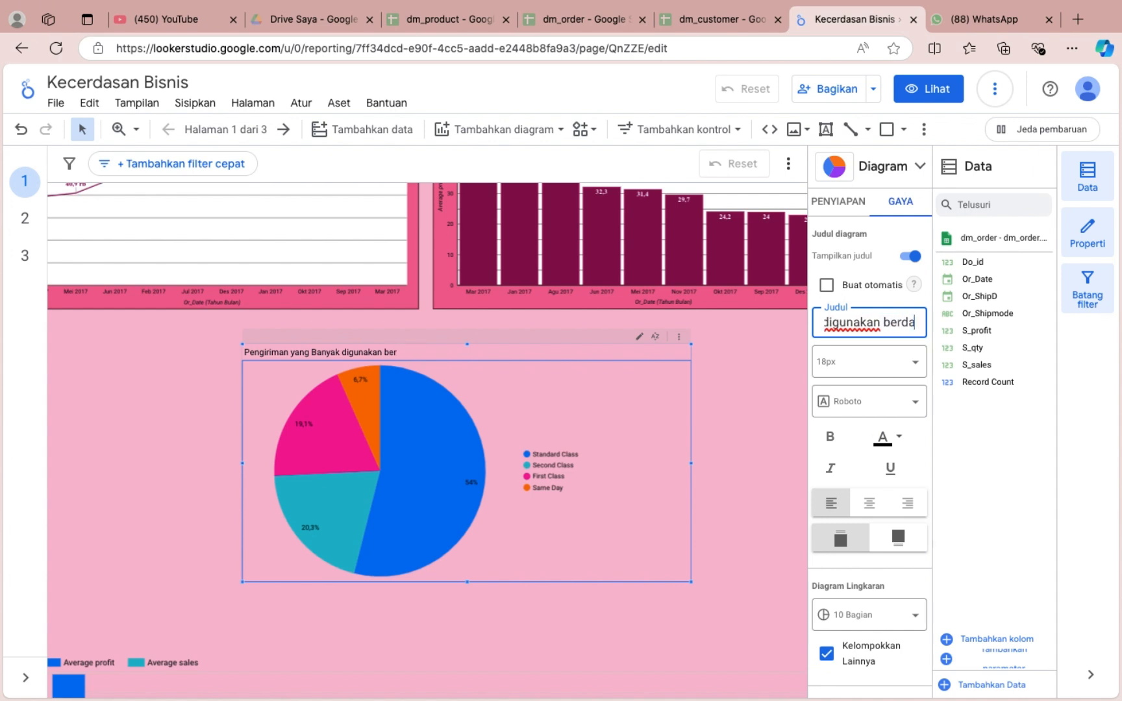
{"action": "type", "text": "sarkan Total Penjuakan"}
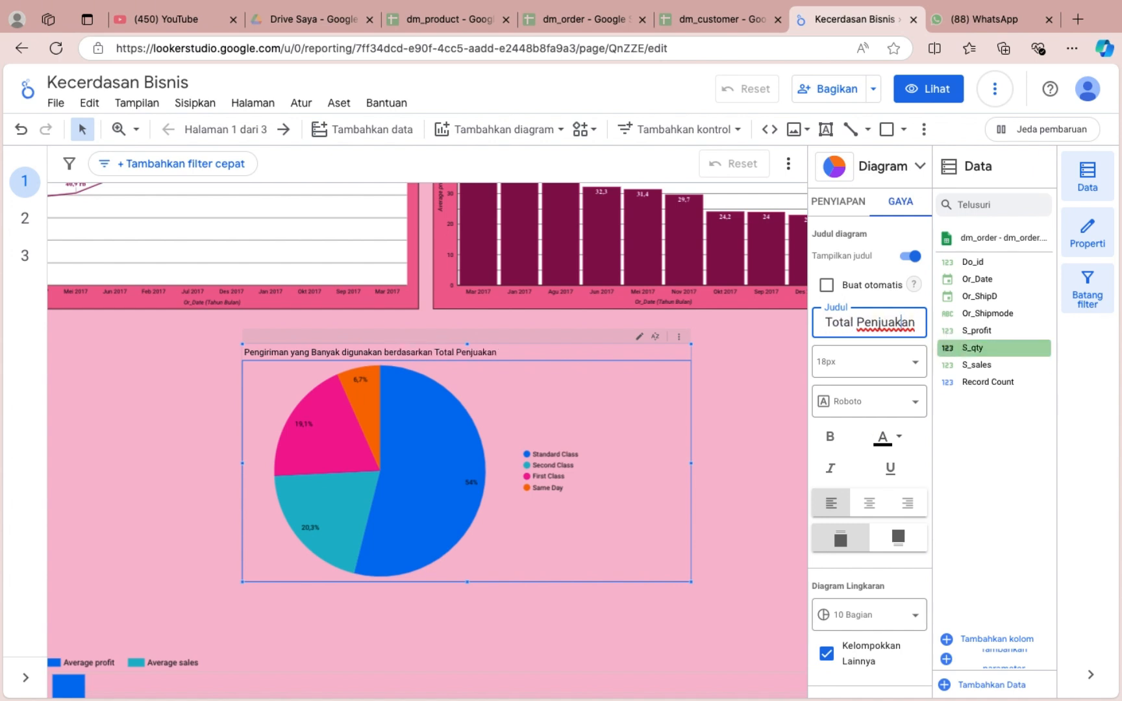
{"action": "key", "text": "BackSpace"}
{"action": "type", "text": "lan"}
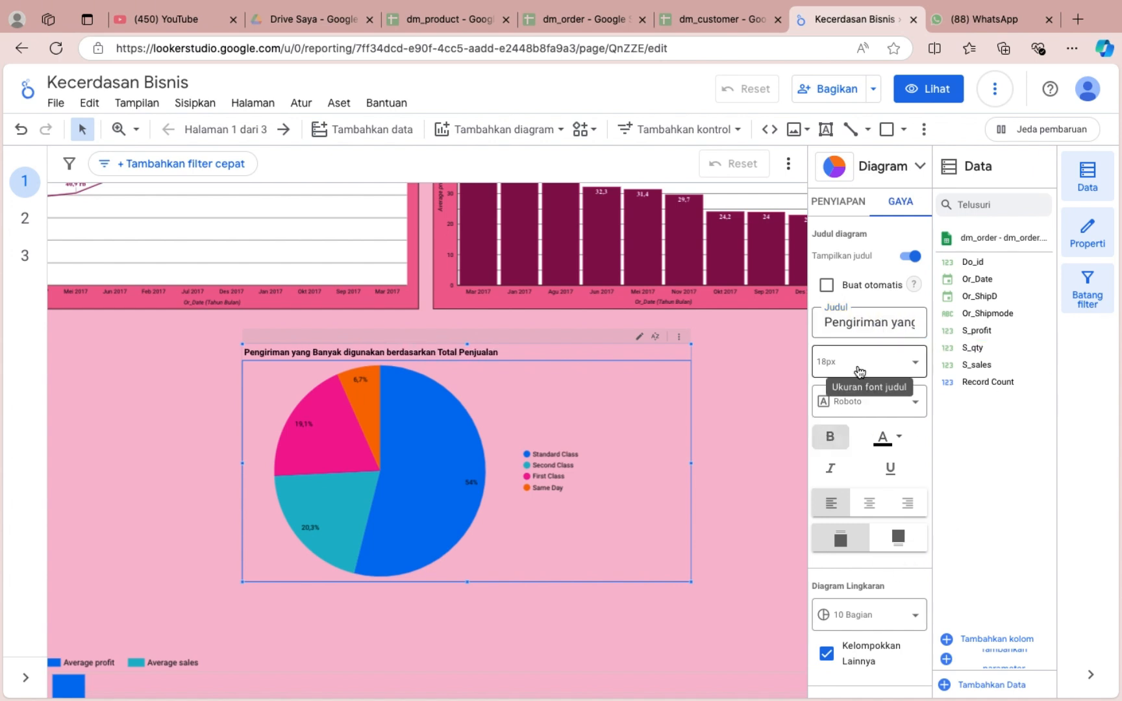
Format the pie chart's title as bold, centred, 24px Times New Roman.
{"action": "left_click", "coordinate": [868, 362]}
{"action": "left_click", "coordinate": [877, 528]}
{"action": "left_click", "coordinate": [869, 503]}
{"action": "scroll", "coordinate": [883, 520], "scroll_direction": "down", "scroll_amount": 3}
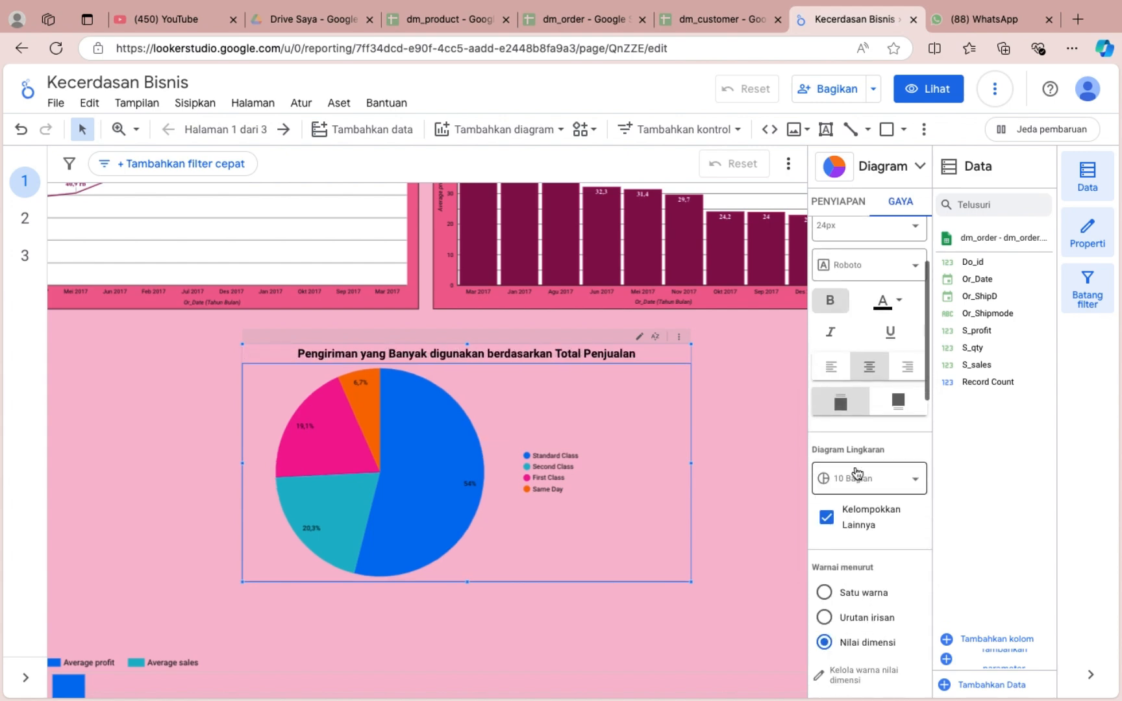
{"action": "left_click", "coordinate": [869, 264]}
{"action": "scroll", "coordinate": [863, 409], "scroll_direction": "down", "scroll_amount": 3}
{"action": "left_click", "coordinate": [862, 399]}
Set the title size of the average profit bar chart to 24px.
{"action": "left_click", "coordinate": [582, 286]}
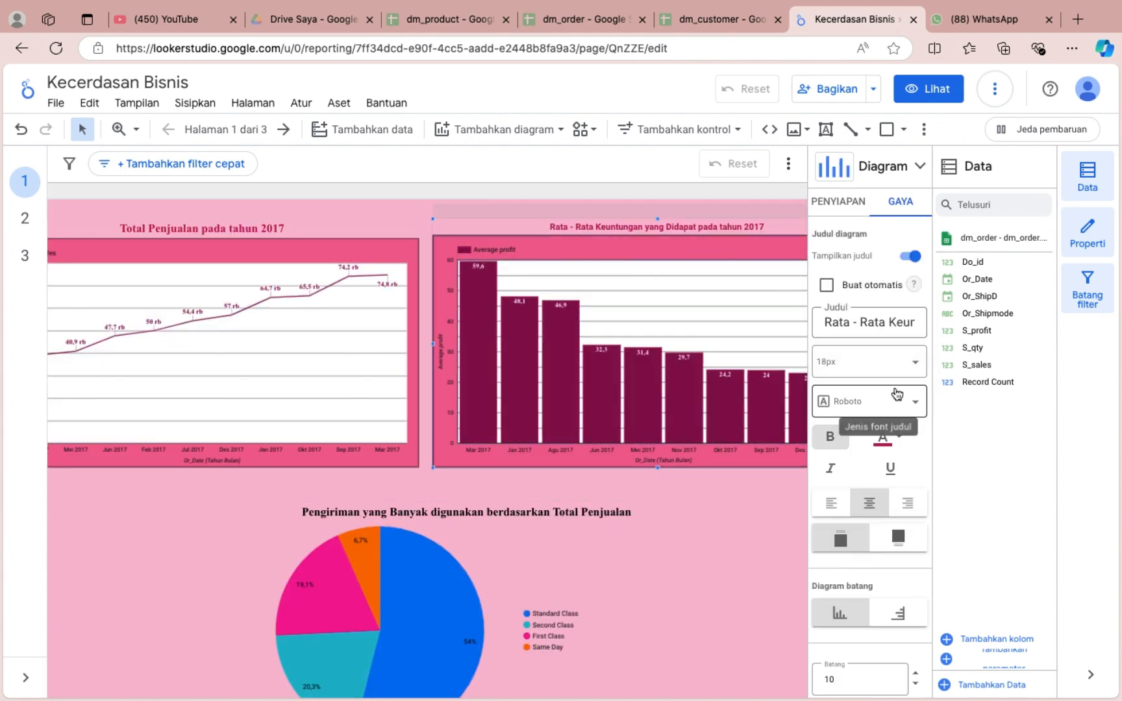
{"action": "left_click", "coordinate": [869, 362]}
{"action": "left_click", "coordinate": [870, 531]}
{"action": "scroll", "coordinate": [608, 465], "scroll_direction": "down", "scroll_amount": 2}
Colour the pie chart's title dark pink to match the bar chart's title.
{"action": "left_click", "coordinate": [609, 466]}
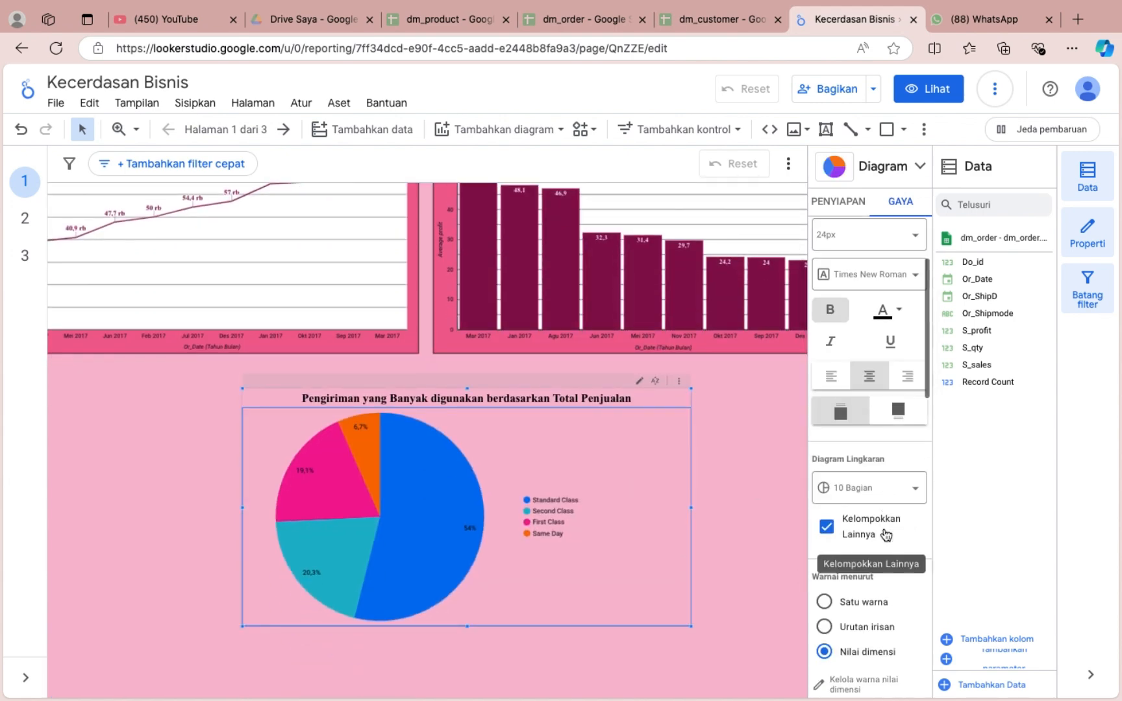
{"action": "left_click", "coordinate": [883, 309]}
{"action": "left_click", "coordinate": [855, 422]}
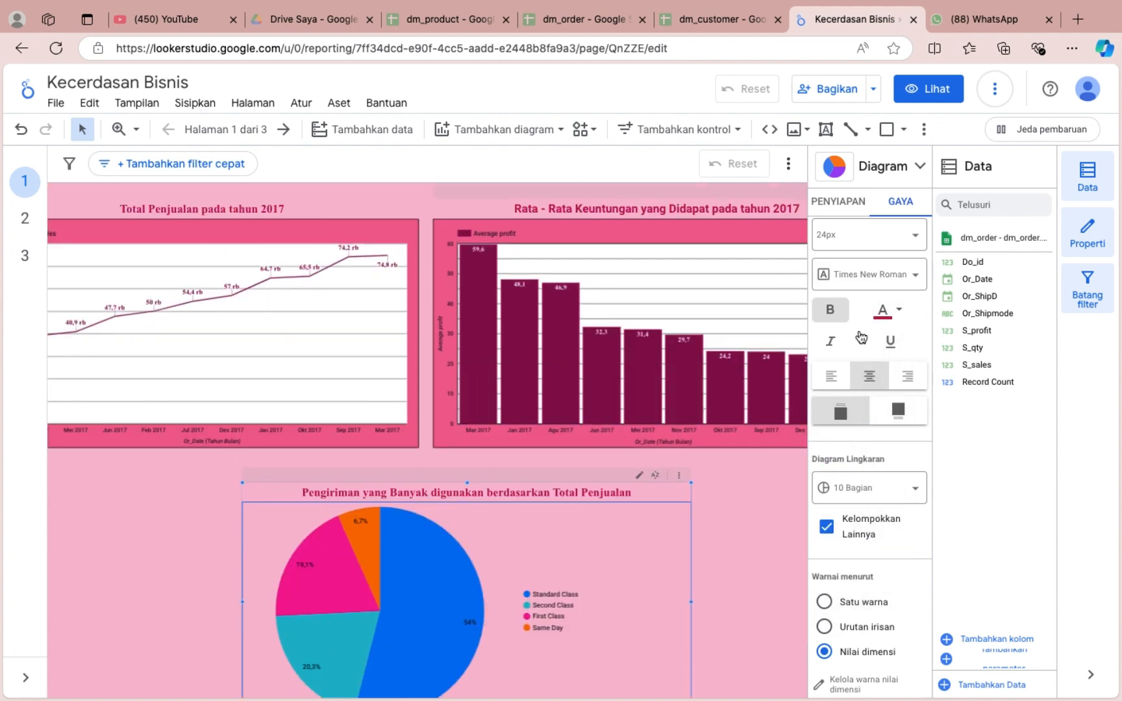
{"action": "left_click", "coordinate": [883, 309]}
{"action": "left_click", "coordinate": [852, 438]}
{"action": "left_click", "coordinate": [886, 314]}
{"action": "left_click", "coordinate": [849, 395]}
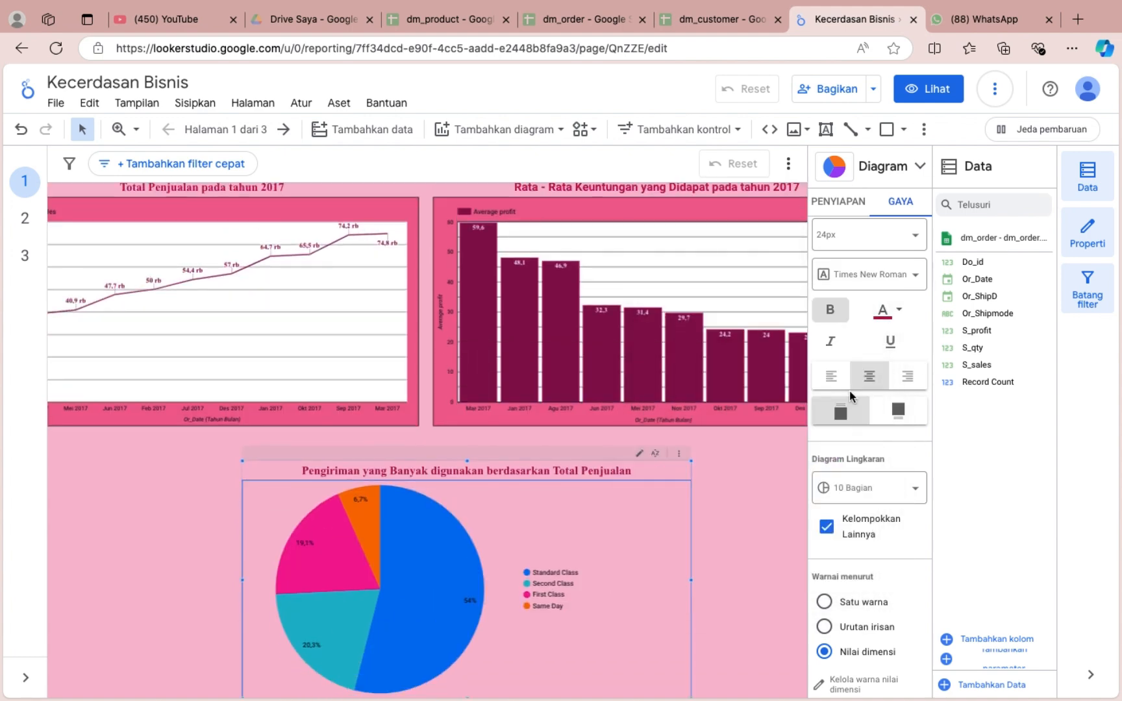
{"action": "left_click", "coordinate": [883, 313]}
{"action": "left_click", "coordinate": [847, 420]}
{"action": "left_click", "coordinate": [883, 311]}
{"action": "left_click", "coordinate": [773, 285]}
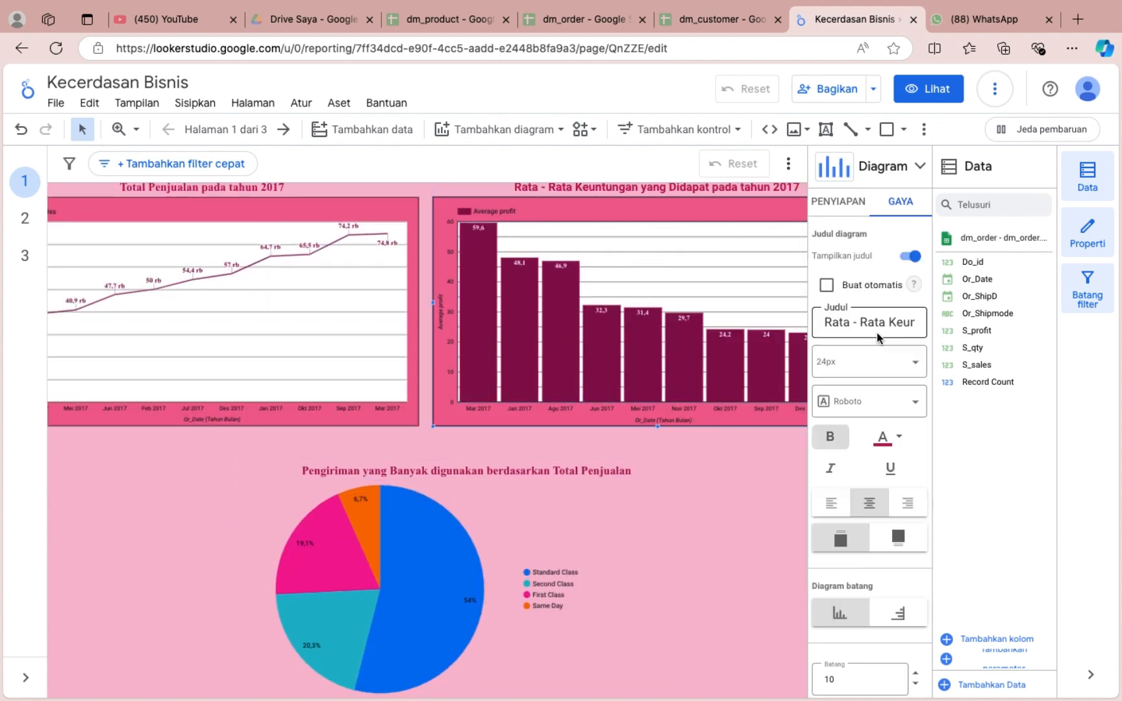
{"action": "left_click", "coordinate": [883, 439]}
{"action": "left_click", "coordinate": [618, 529]}
{"action": "left_click", "coordinate": [618, 529]}
{"action": "left_click", "coordinate": [883, 438]}
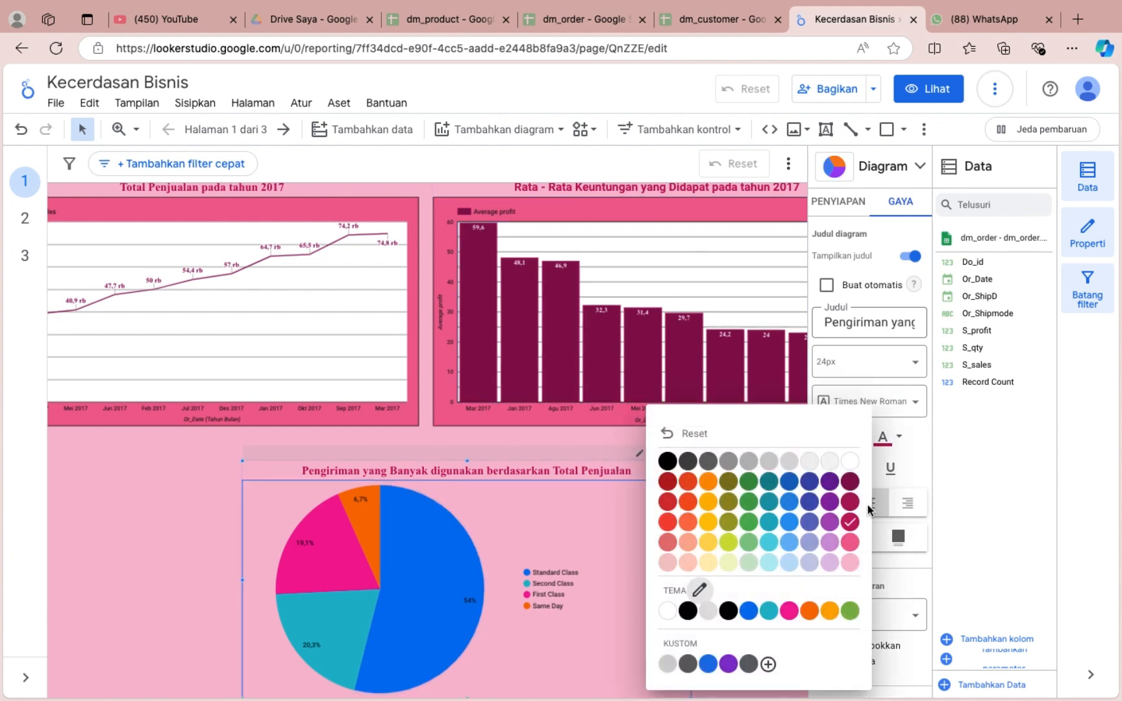
{"action": "left_click", "coordinate": [553, 529]}
Limit the pie chart to 4 slices (4 Bagian).
{"action": "scroll", "coordinate": [553, 530], "scroll_direction": "down", "scroll_amount": 2}
{"action": "scroll", "coordinate": [876, 518], "scroll_direction": "down", "scroll_amount": 2}
{"action": "scroll", "coordinate": [876, 512], "scroll_direction": "down", "scroll_amount": 3}
{"action": "left_click", "coordinate": [884, 354]}
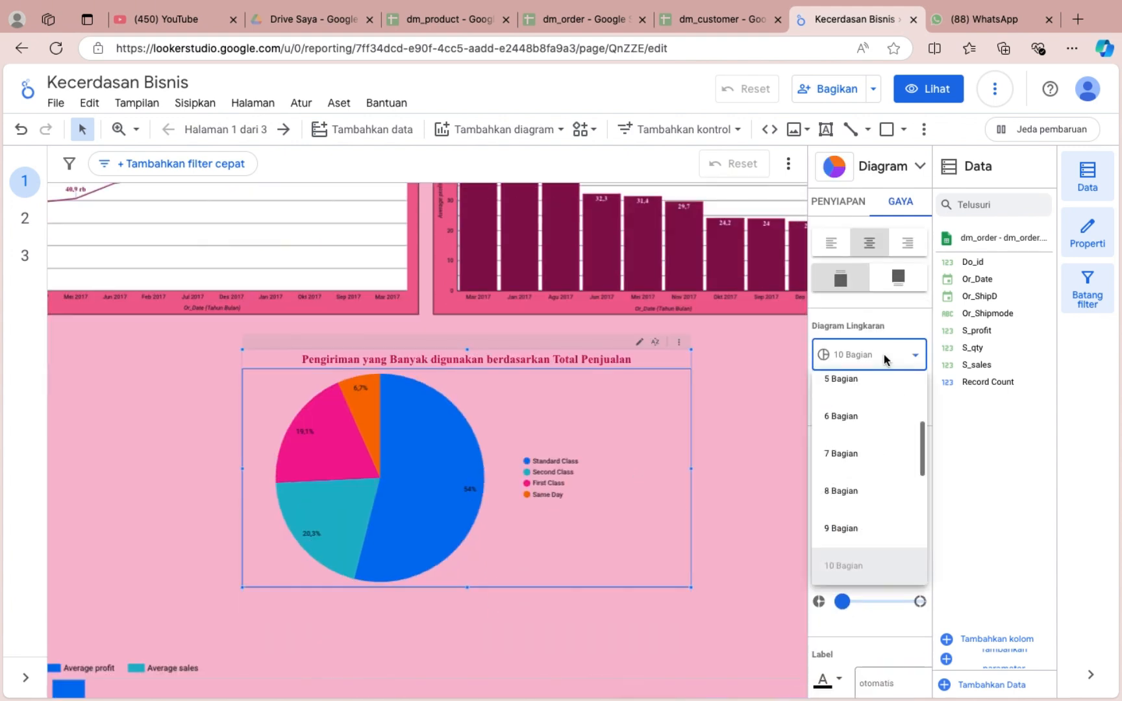
{"action": "scroll", "coordinate": [887, 428], "scroll_direction": "up", "scroll_amount": 2}
{"action": "left_click", "coordinate": [884, 409]}
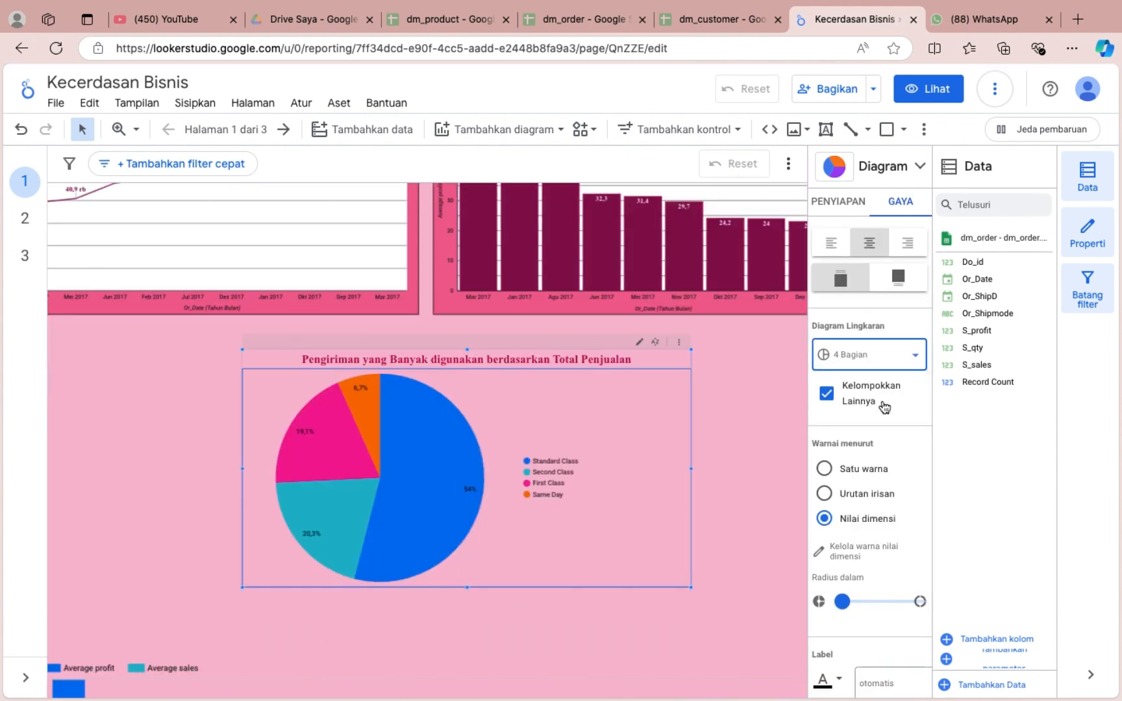
Try white as the pie chart's slice label colour and restore black.
{"action": "scroll", "coordinate": [884, 407], "scroll_direction": "down", "scroll_amount": 1}
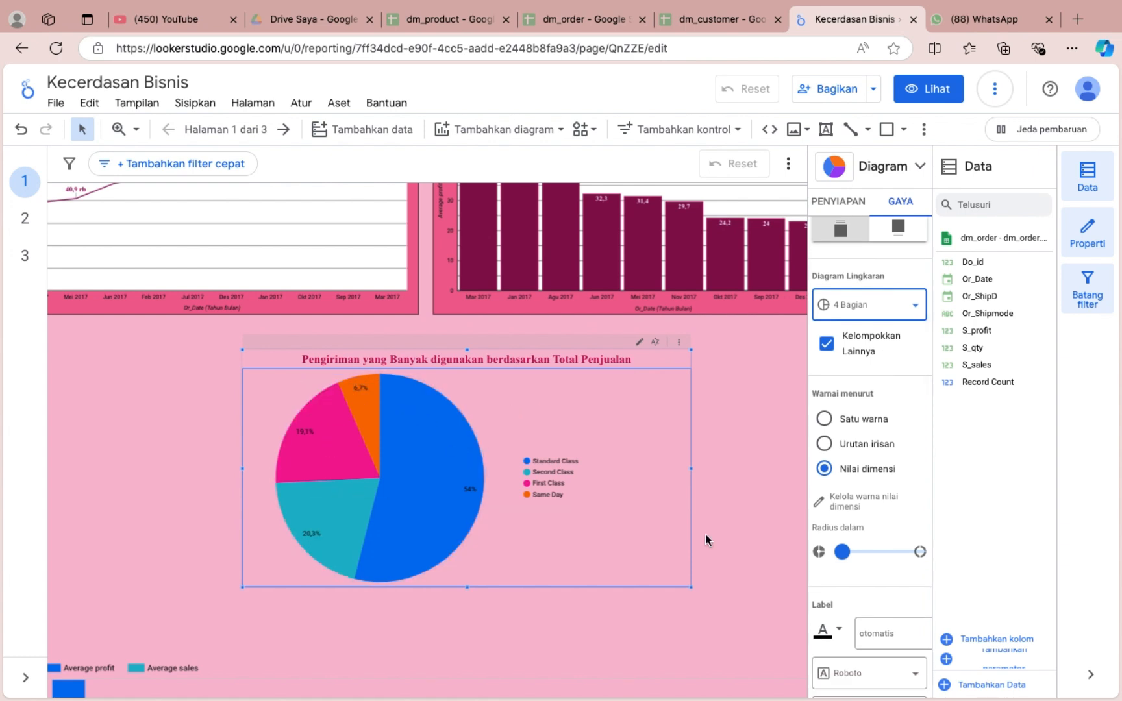
{"action": "scroll", "coordinate": [847, 506], "scroll_direction": "down", "scroll_amount": 2}
{"action": "left_click", "coordinate": [837, 496]}
{"action": "left_click", "coordinate": [873, 459]}
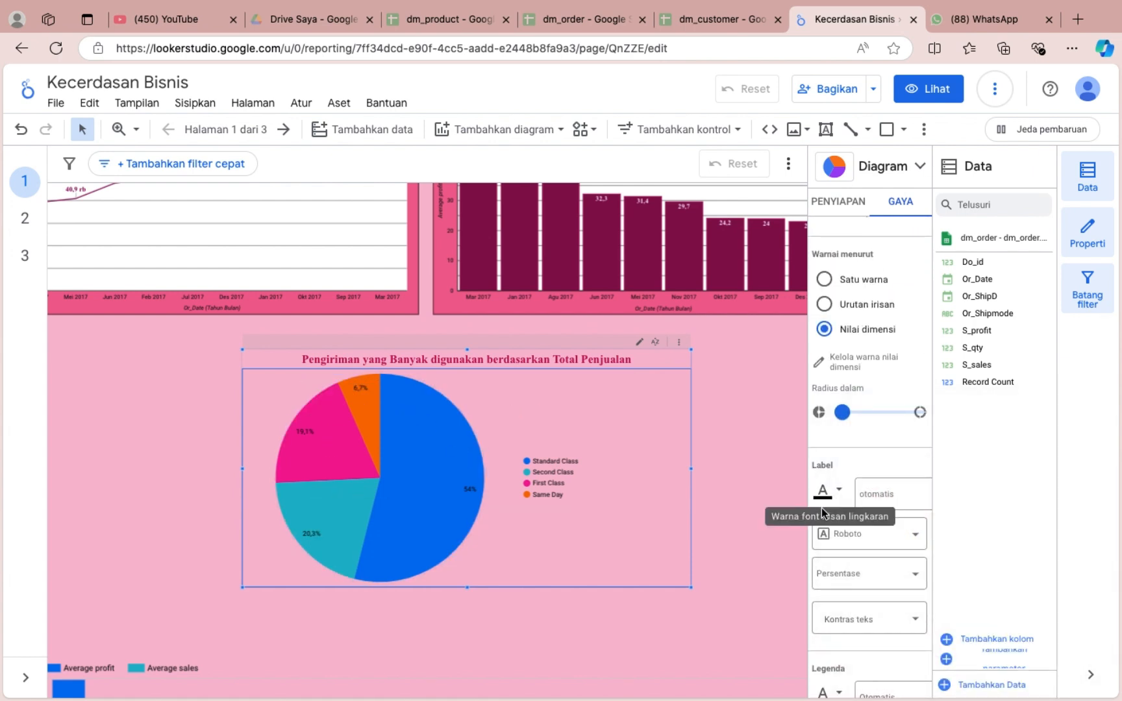
{"action": "left_click", "coordinate": [832, 496]}
{"action": "left_click", "coordinate": [1048, 468]}
{"action": "scroll", "coordinate": [909, 520], "scroll_direction": "down", "scroll_amount": 1}
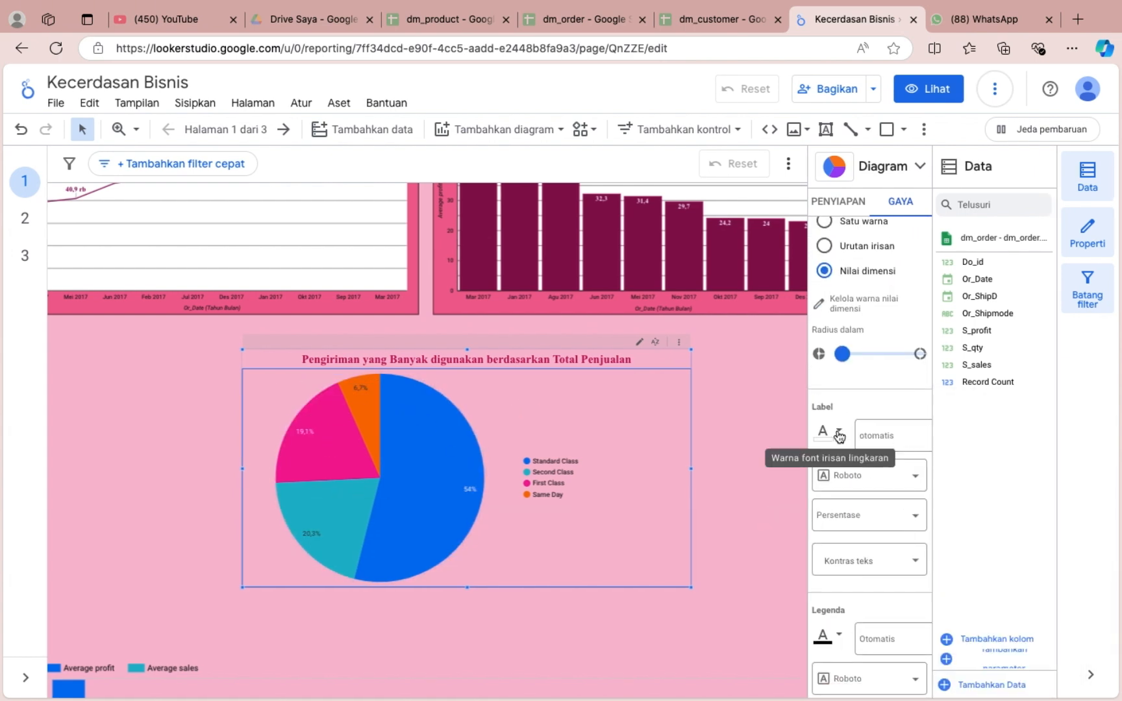
{"action": "left_click", "coordinate": [869, 441]}
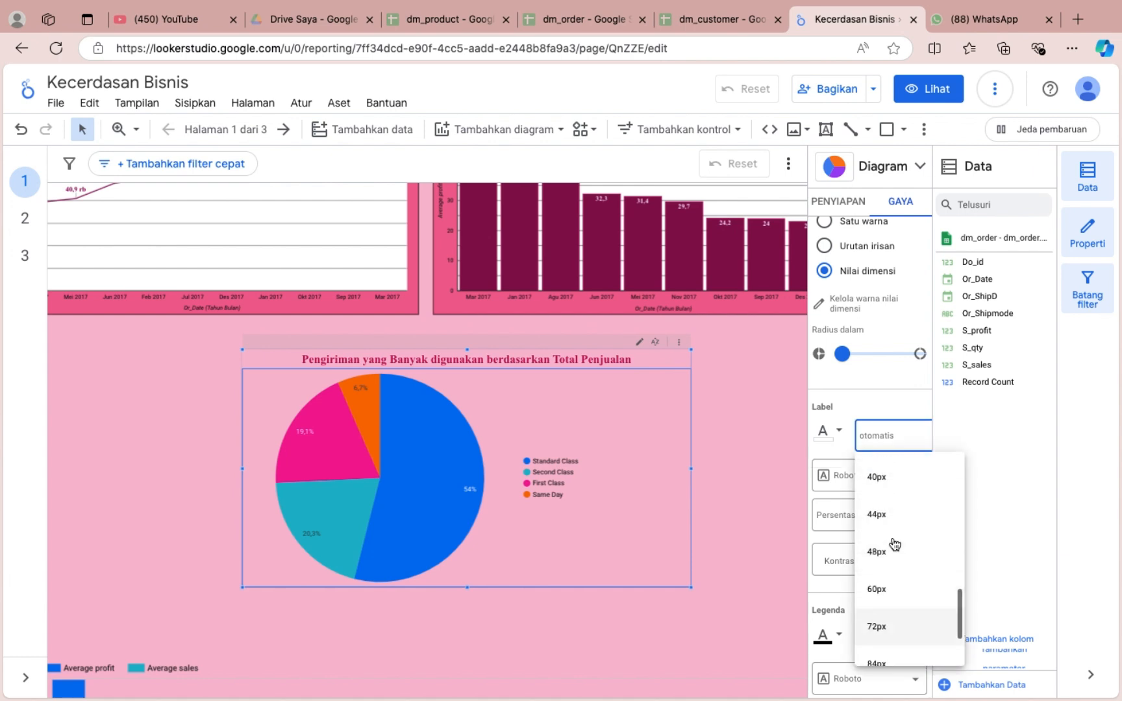
{"action": "left_click", "coordinate": [838, 432]}
{"action": "left_click", "coordinate": [872, 461]}
Try white and medium pink as the pie chart's background fill.
{"action": "scroll", "coordinate": [869, 643], "scroll_direction": "down", "scroll_amount": 5}
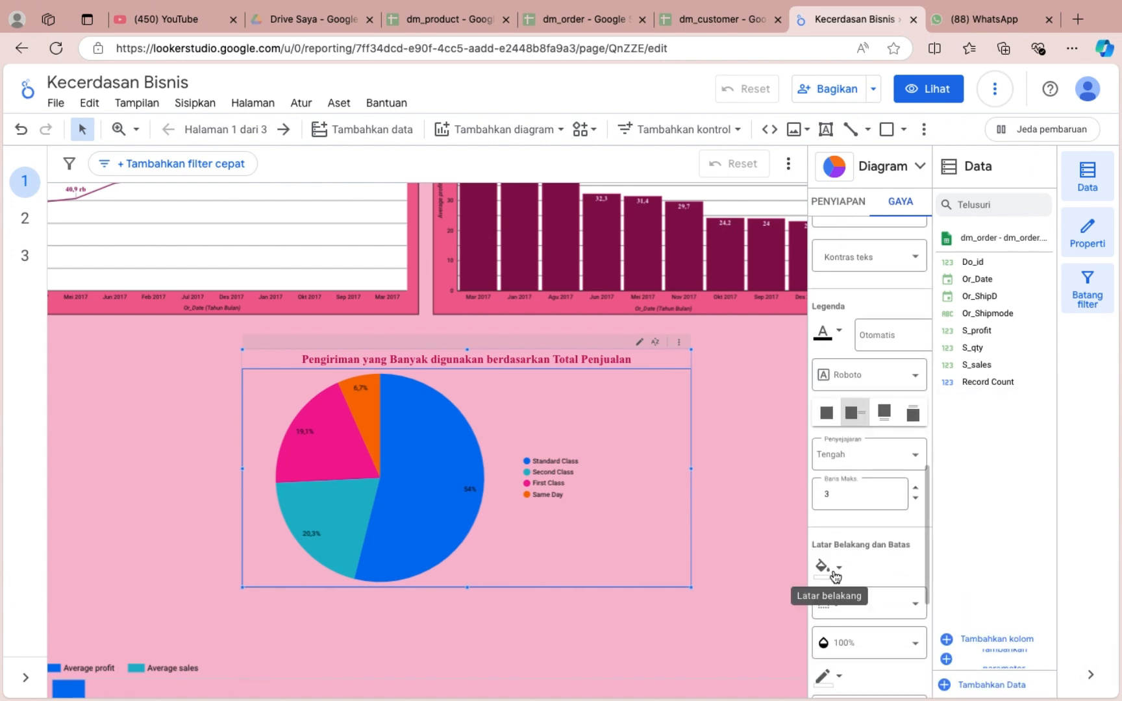
{"action": "left_click", "coordinate": [829, 568]}
{"action": "left_click", "coordinate": [1054, 429]}
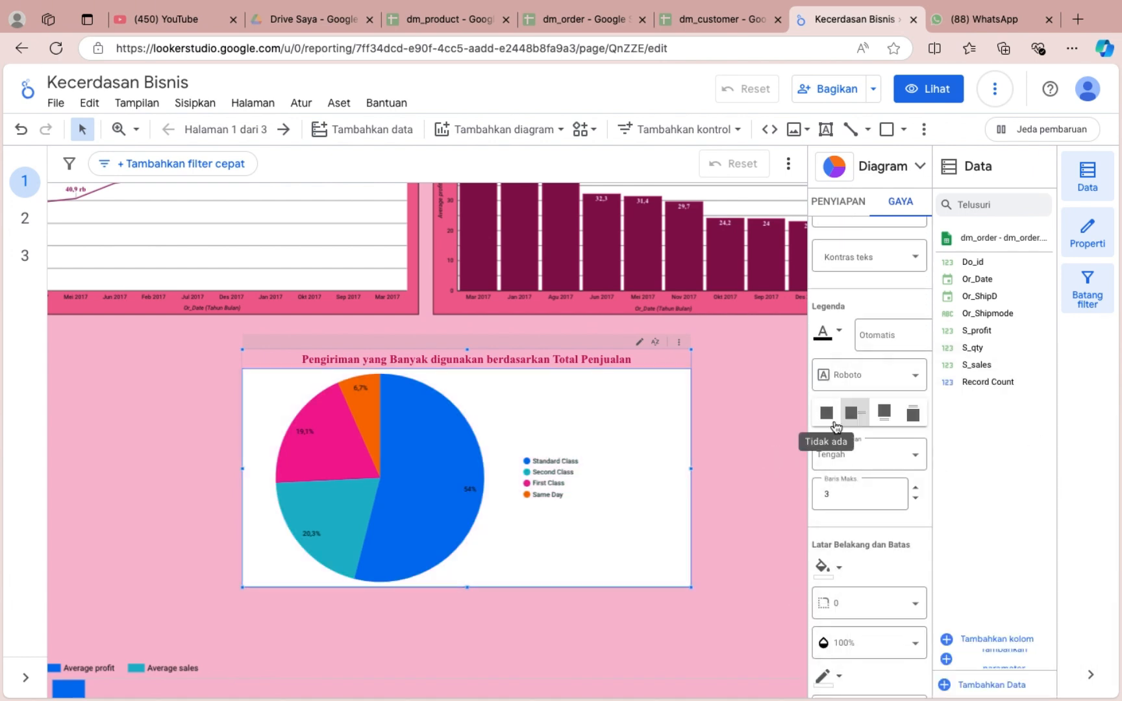
{"action": "left_click", "coordinate": [826, 568]}
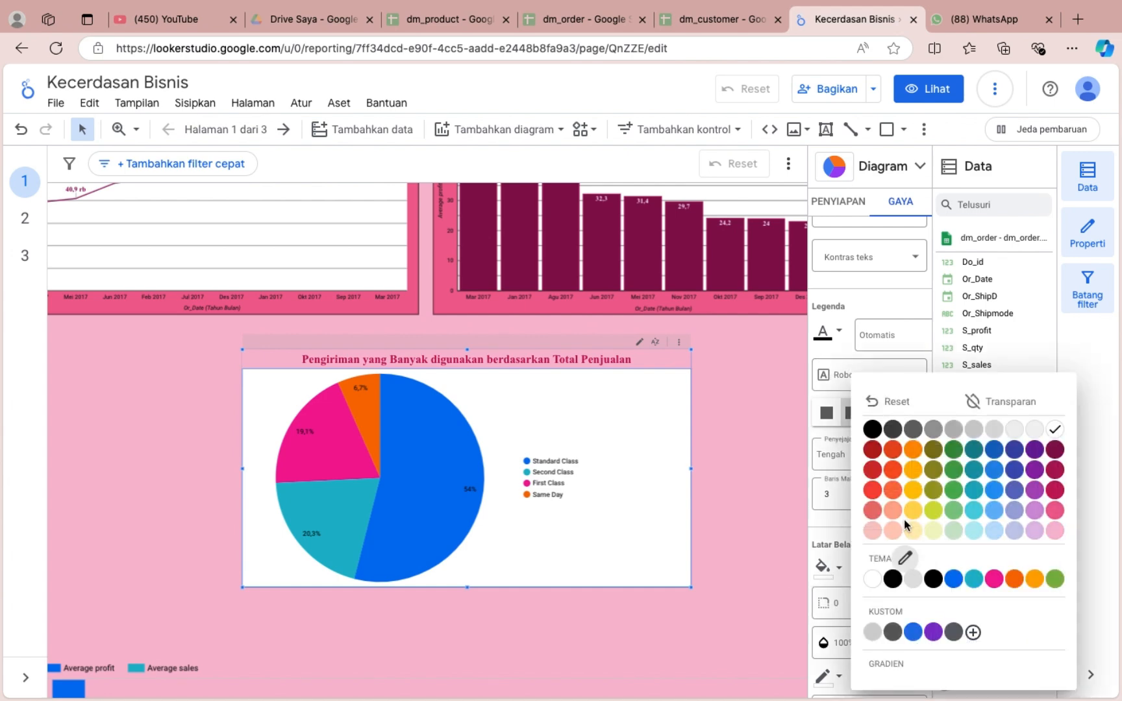
{"action": "left_click", "coordinate": [1056, 510]}
Colour the pie slices by a single colour (Satu warna) using dark maroon.
{"action": "scroll", "coordinate": [844, 490], "scroll_direction": "down", "scroll_amount": 3}
{"action": "scroll", "coordinate": [871, 492], "scroll_direction": "up", "scroll_amount": 8}
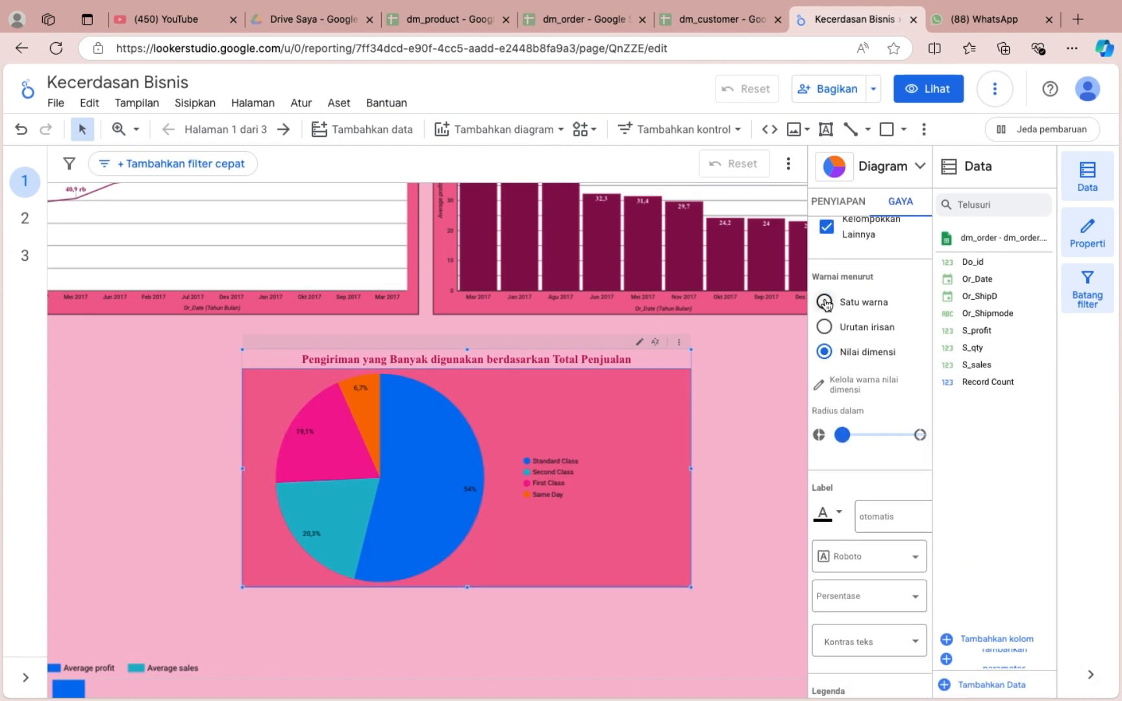
{"action": "left_click", "coordinate": [824, 303]}
{"action": "left_click", "coordinate": [820, 379]}
{"action": "left_click", "coordinate": [1031, 418]}
{"action": "scroll", "coordinate": [883, 505], "scroll_direction": "down", "scroll_amount": 2}
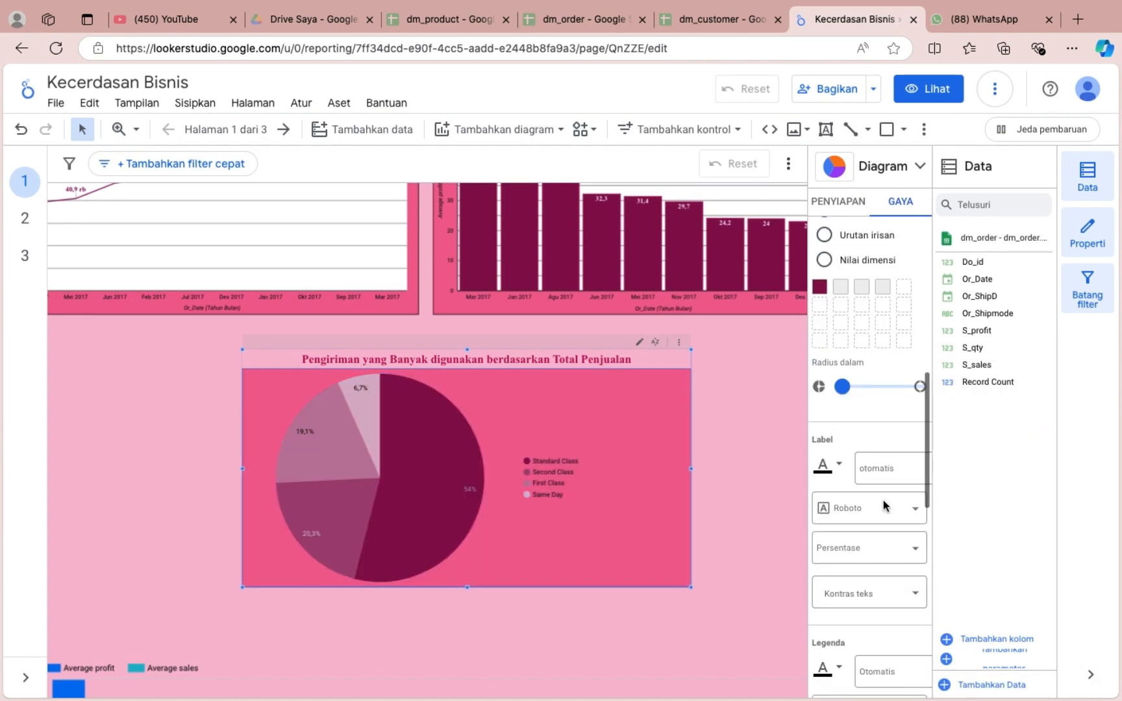
{"action": "scroll", "coordinate": [884, 506], "scroll_direction": "down", "scroll_amount": 6}
{"action": "left_click", "coordinate": [746, 455]}
{"action": "scroll", "coordinate": [665, 417], "scroll_direction": "up", "scroll_amount": 3}
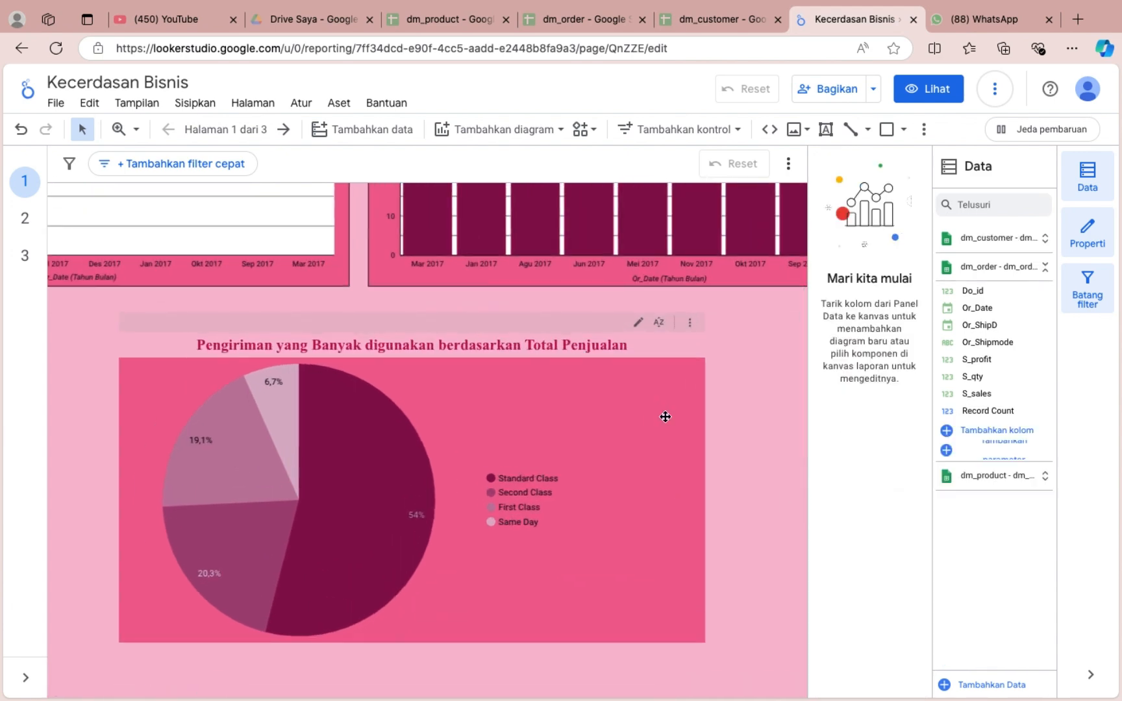
{"action": "scroll", "coordinate": [742, 450], "scroll_direction": "down", "scroll_amount": 3}
{"action": "scroll", "coordinate": [742, 450], "scroll_direction": "up", "scroll_amount": 2}
Fill the pie chart's background with light grey.
{"action": "left_click", "coordinate": [636, 419]}
{"action": "scroll", "coordinate": [872, 516], "scroll_direction": "down", "scroll_amount": 5}
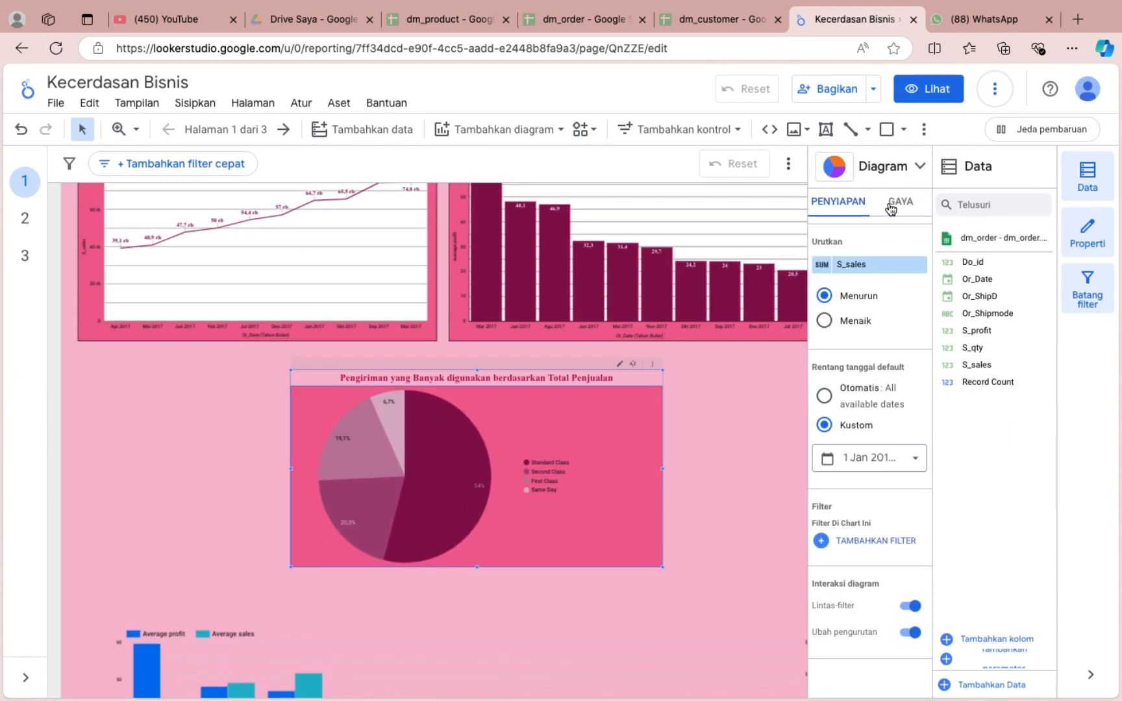
{"action": "left_click", "coordinate": [892, 209]}
{"action": "left_click", "coordinate": [828, 370]}
{"action": "left_click", "coordinate": [873, 570]}
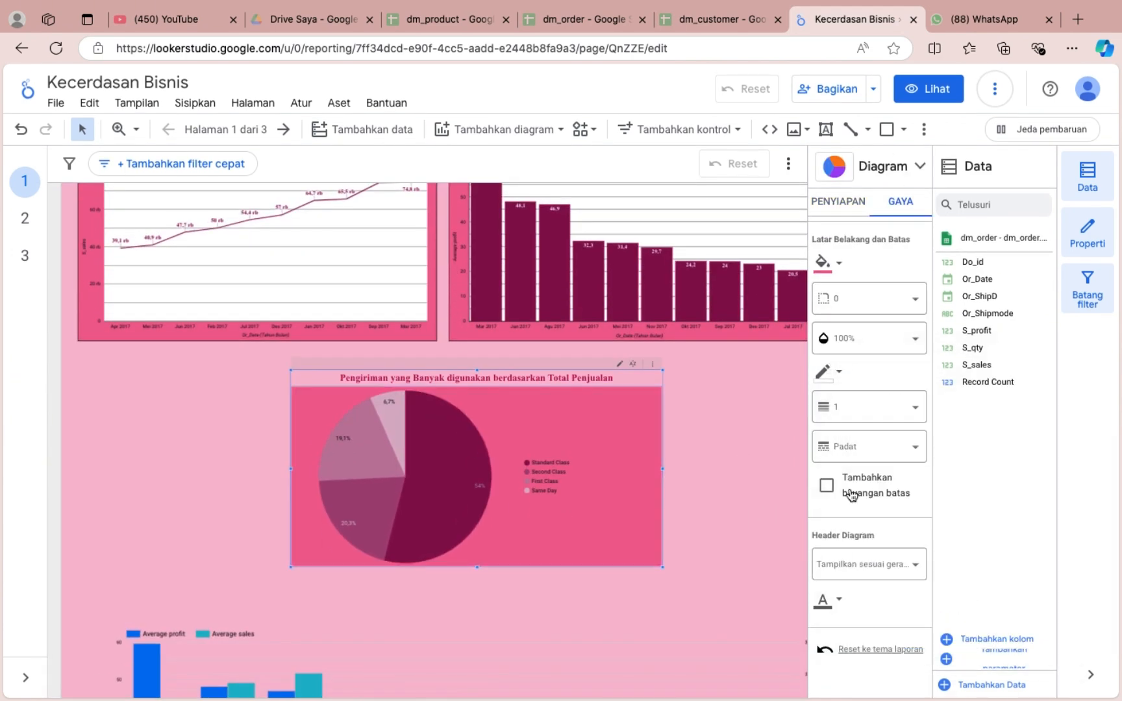
{"action": "left_click", "coordinate": [823, 261]}
{"action": "left_click", "coordinate": [885, 490]}
Give the pie chart a black border.
{"action": "left_click", "coordinate": [829, 371]}
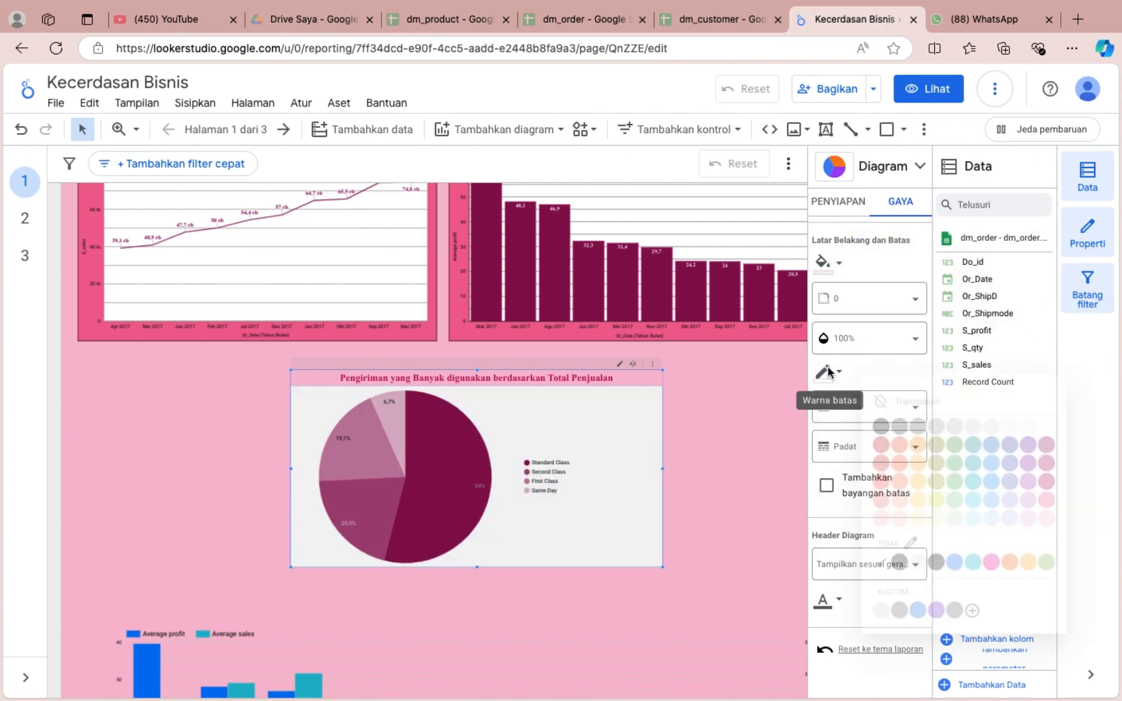
{"action": "left_click", "coordinate": [871, 487]}
{"action": "left_click", "coordinate": [727, 483]}
{"action": "left_click", "coordinate": [623, 478]}
{"action": "scroll", "coordinate": [873, 508], "scroll_direction": "down", "scroll_amount": 2}
{"action": "left_click", "coordinate": [900, 202]}
{"action": "scroll", "coordinate": [882, 549], "scroll_direction": "down", "scroll_amount": 6}
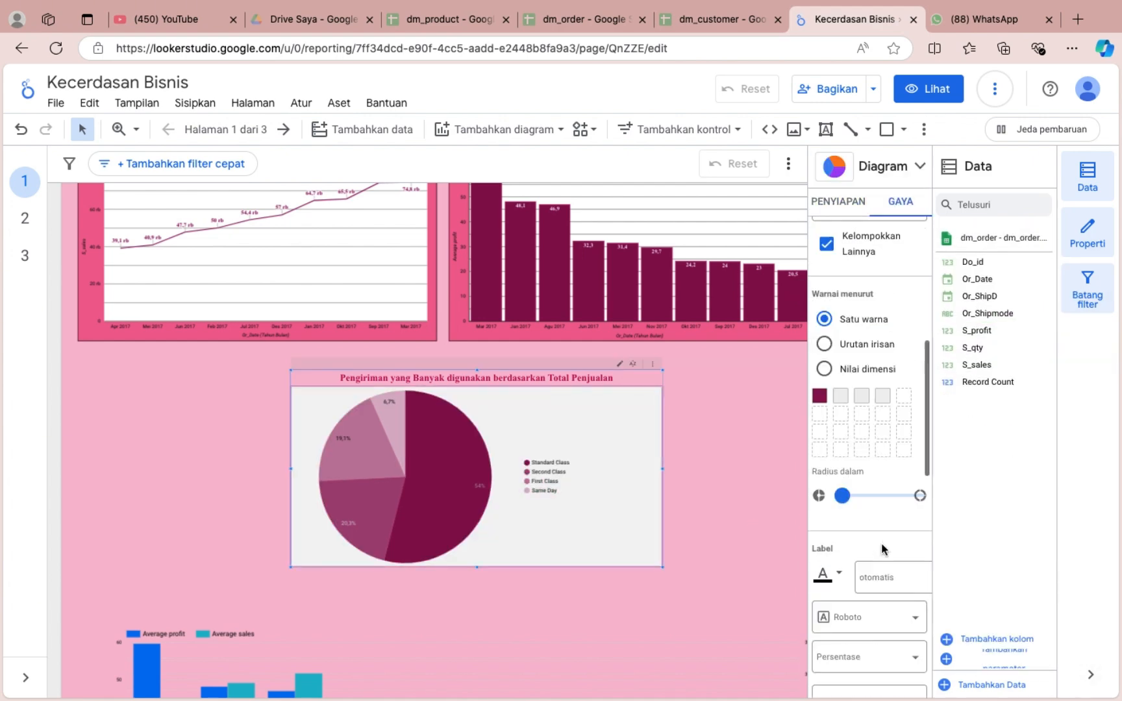
{"action": "scroll", "coordinate": [881, 549], "scroll_direction": "down", "scroll_amount": 10}
{"action": "left_click", "coordinate": [824, 375]}
{"action": "left_click", "coordinate": [873, 420]}
{"action": "left_click", "coordinate": [697, 414]}
Extend the upper edge of the Average profit and Average sales bar chart upward towards the pie chart.
{"action": "scroll", "coordinate": [695, 415], "scroll_direction": "up", "scroll_amount": 2}
{"action": "scroll", "coordinate": [695, 414], "scroll_direction": "down", "scroll_amount": 2}
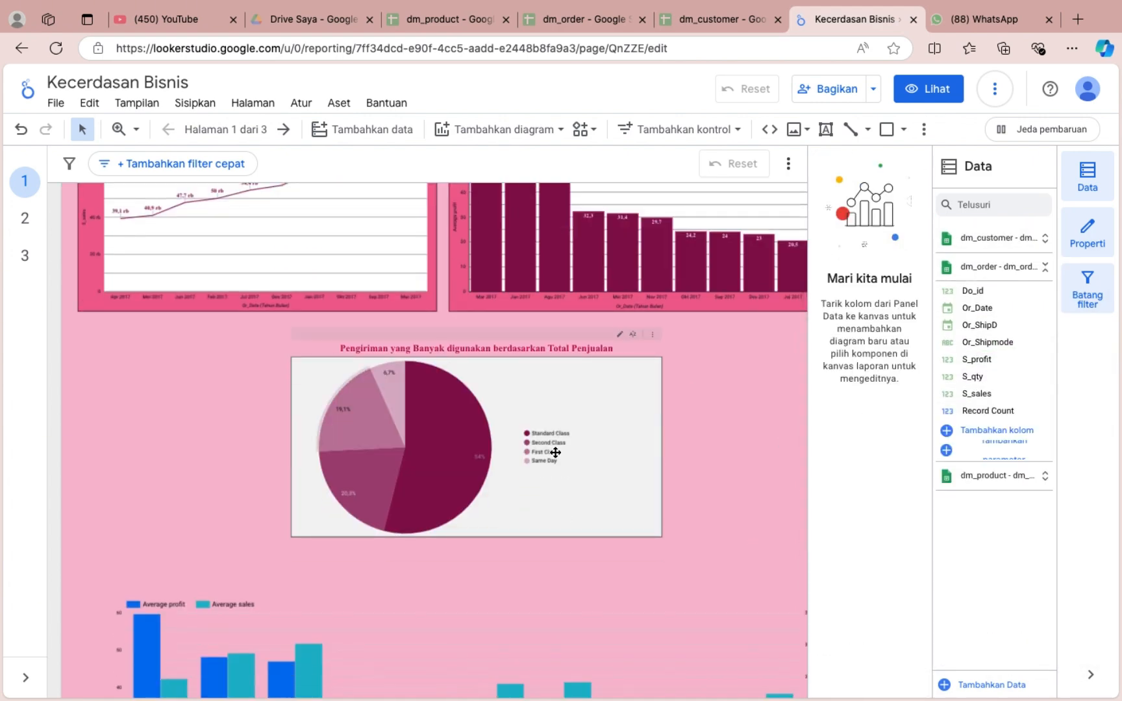
{"action": "scroll", "coordinate": [522, 429], "scroll_direction": "up", "scroll_amount": 3}
{"action": "scroll", "coordinate": [417, 433], "scroll_direction": "down", "scroll_amount": 5}
{"action": "left_click", "coordinate": [463, 525]}
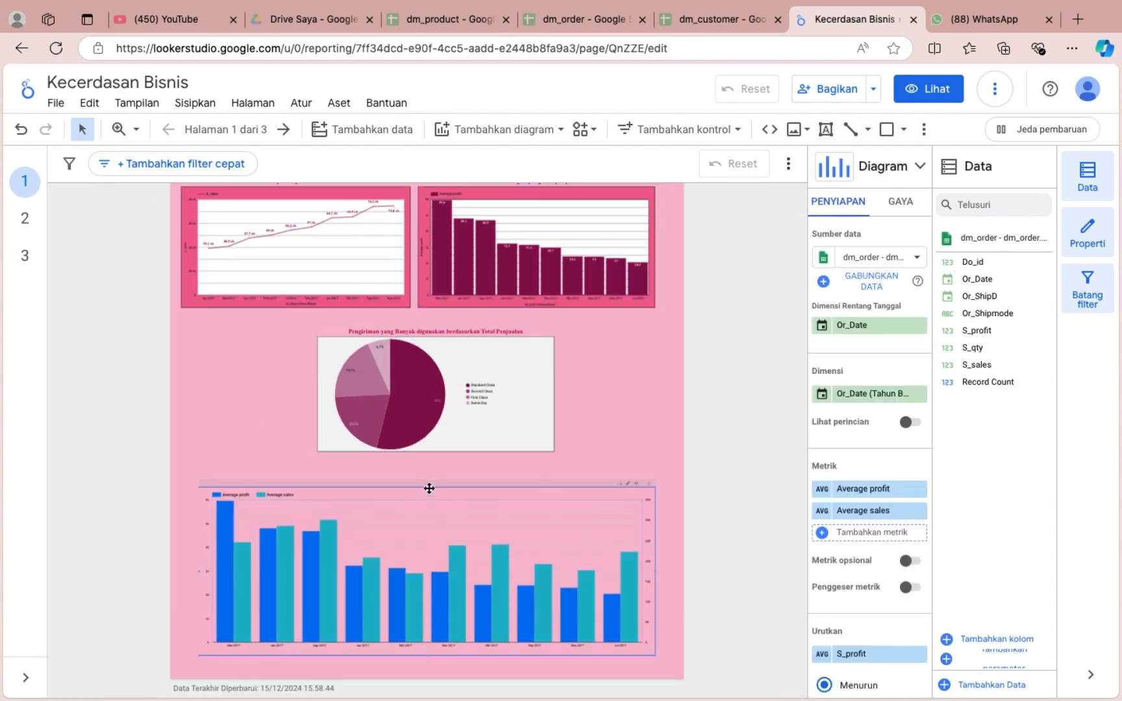
{"action": "left_click_drag", "start_coordinate": [429, 489], "coordinate": [427, 469]}
Show a title on the Average profit and Average sales bar chart reading "Rata-Rata Keuntungan dan Penjualan yang Didapat di Tahun 2017".
{"action": "left_click", "coordinate": [900, 202]}
{"action": "scroll", "coordinate": [453, 539], "scroll_direction": "up", "scroll_amount": 3}
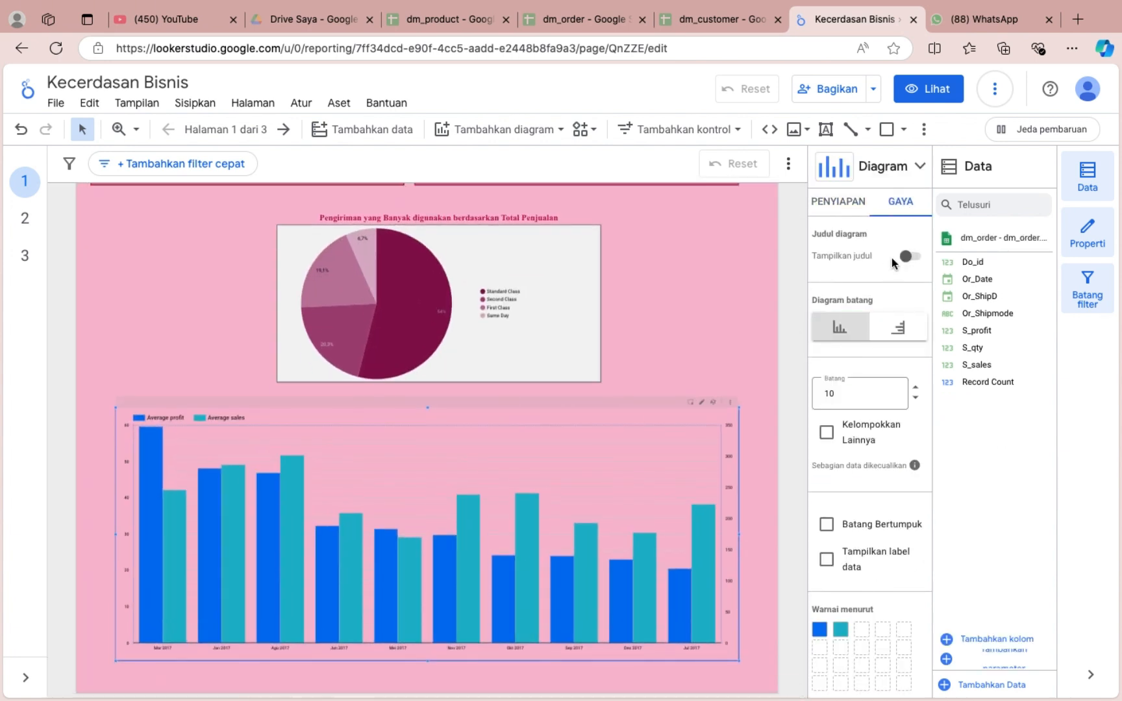
{"action": "left_click", "coordinate": [907, 256]}
{"action": "type", "text": "rA"}
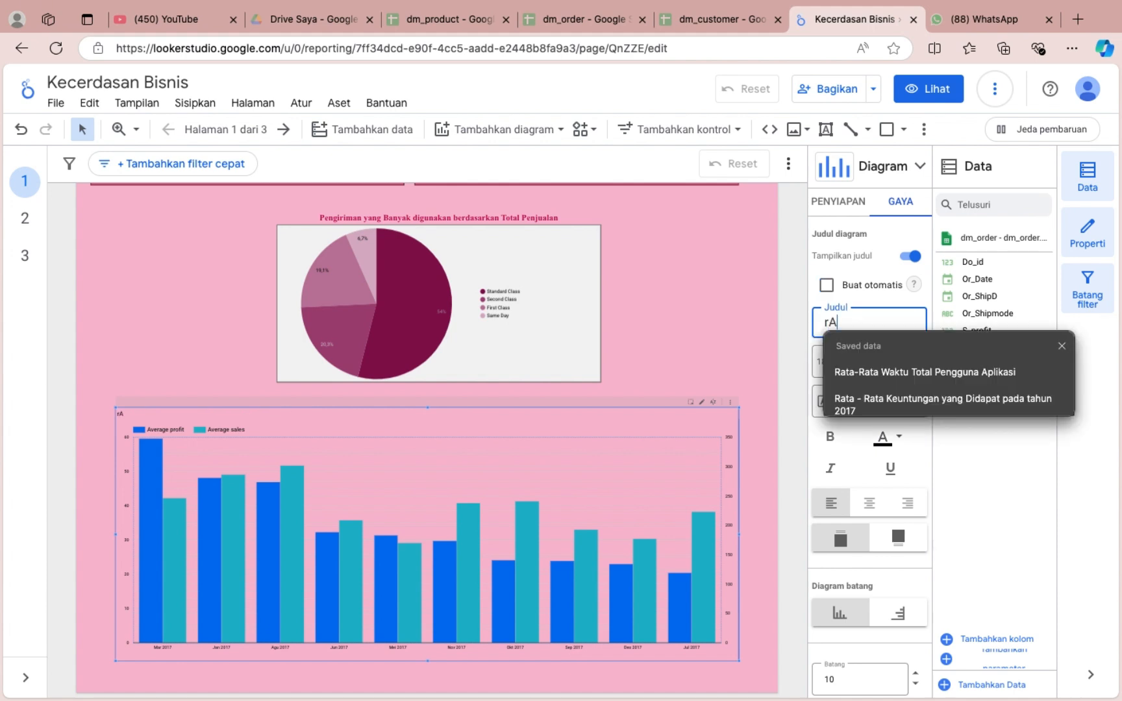
{"action": "key", "text": "BackSpace"}
{"action": "key", "text": "BackSpace"}
{"action": "type", "text": "Ra"}
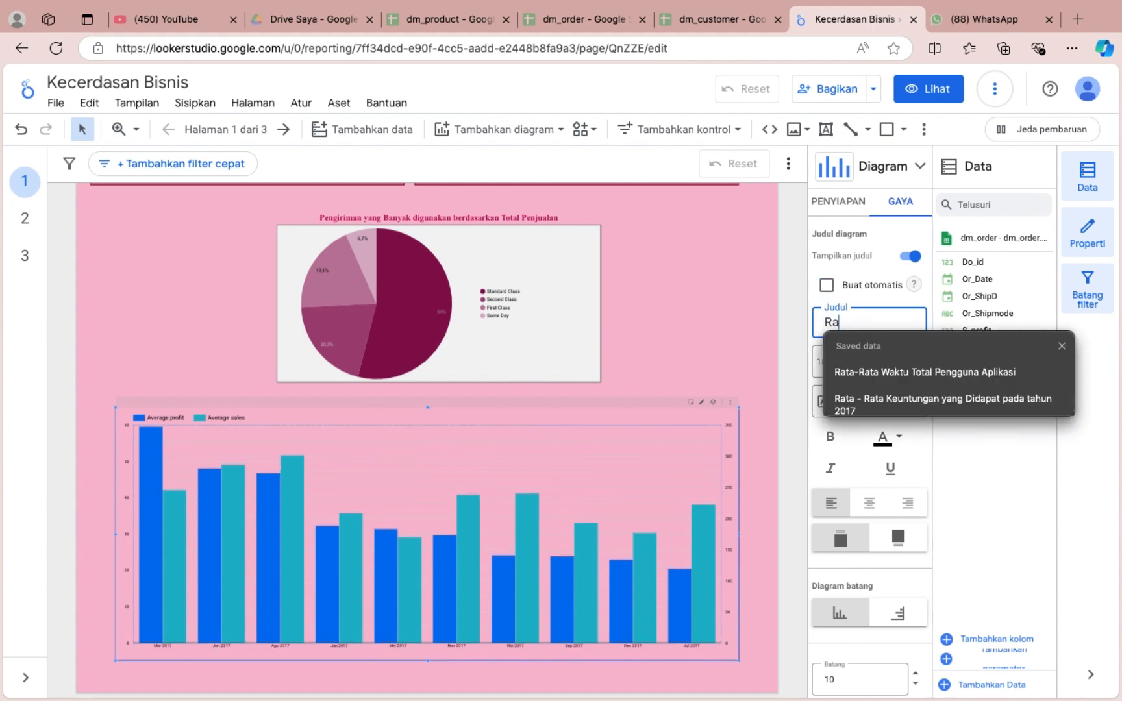
{"action": "type", "text": "ta-Ra"}
{"action": "left_click", "coordinate": [887, 372]}
{"action": "right_click", "coordinate": [881, 325]}
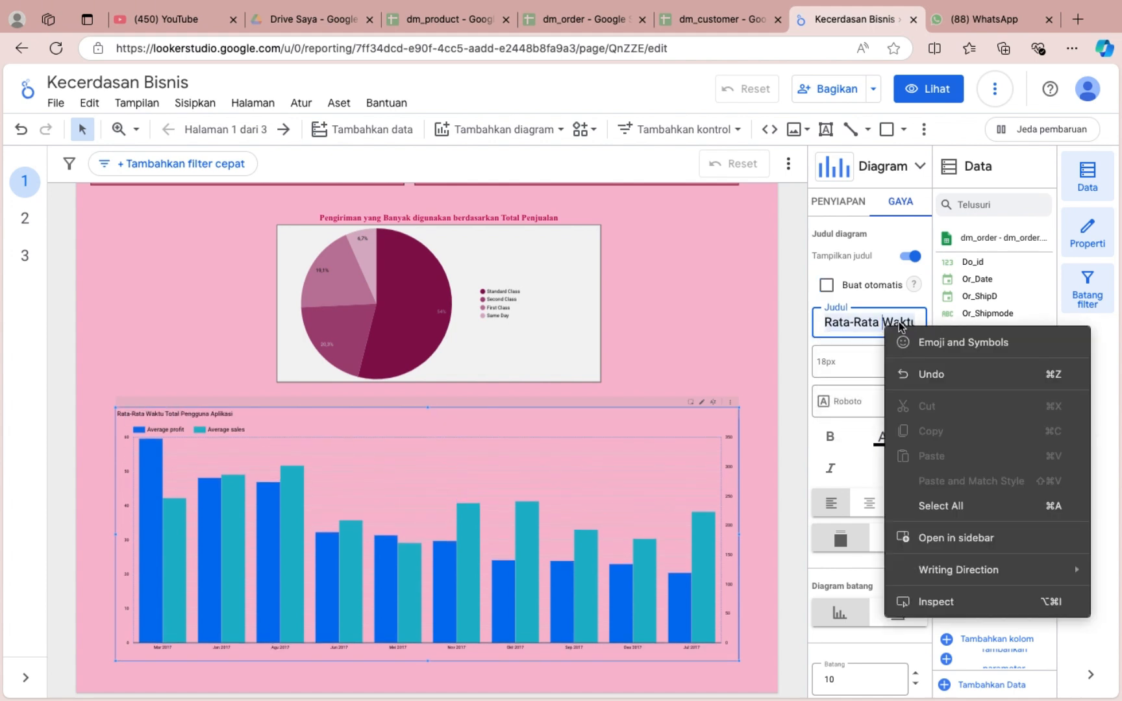
{"action": "left_click", "coordinate": [881, 327]}
{"action": "left_click_drag", "start_coordinate": [882, 327], "coordinate": [953, 327]}
{"action": "type", "text": "Keuntungan"}
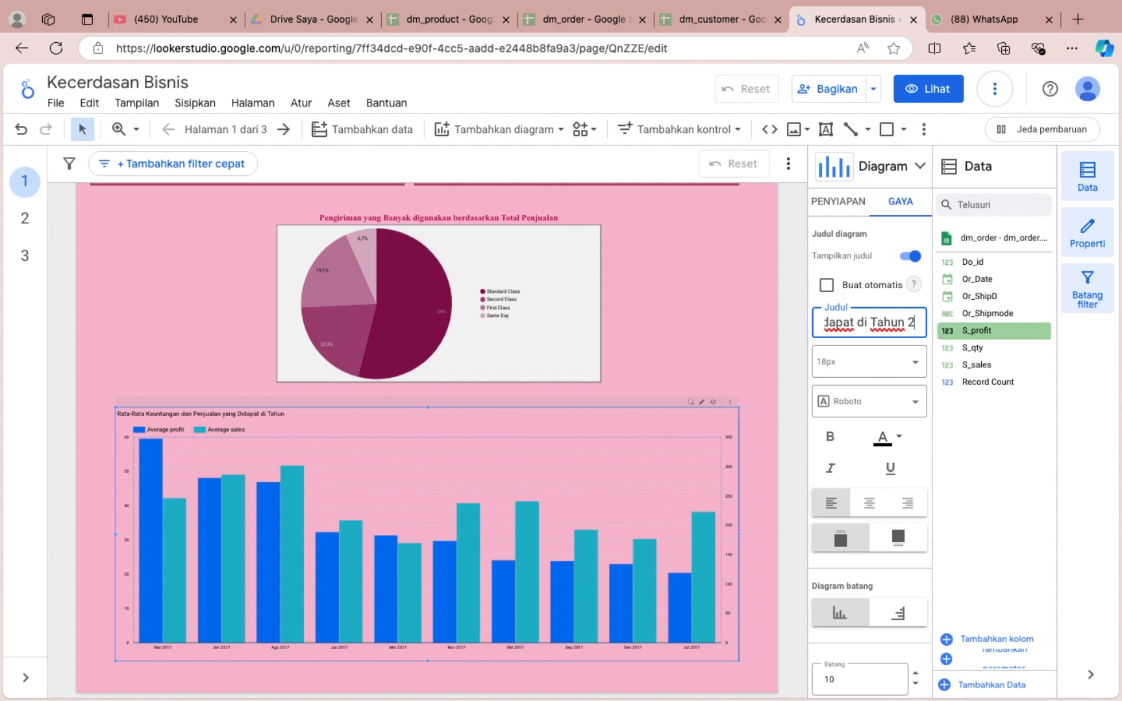
{"action": "type", "text": "017"}
Format the bar chart's title as 24px bold Times New Roman, centred, in dark pink.
{"action": "left_click", "coordinate": [869, 361]}
{"action": "left_click", "coordinate": [881, 511]}
{"action": "left_click", "coordinate": [868, 501]}
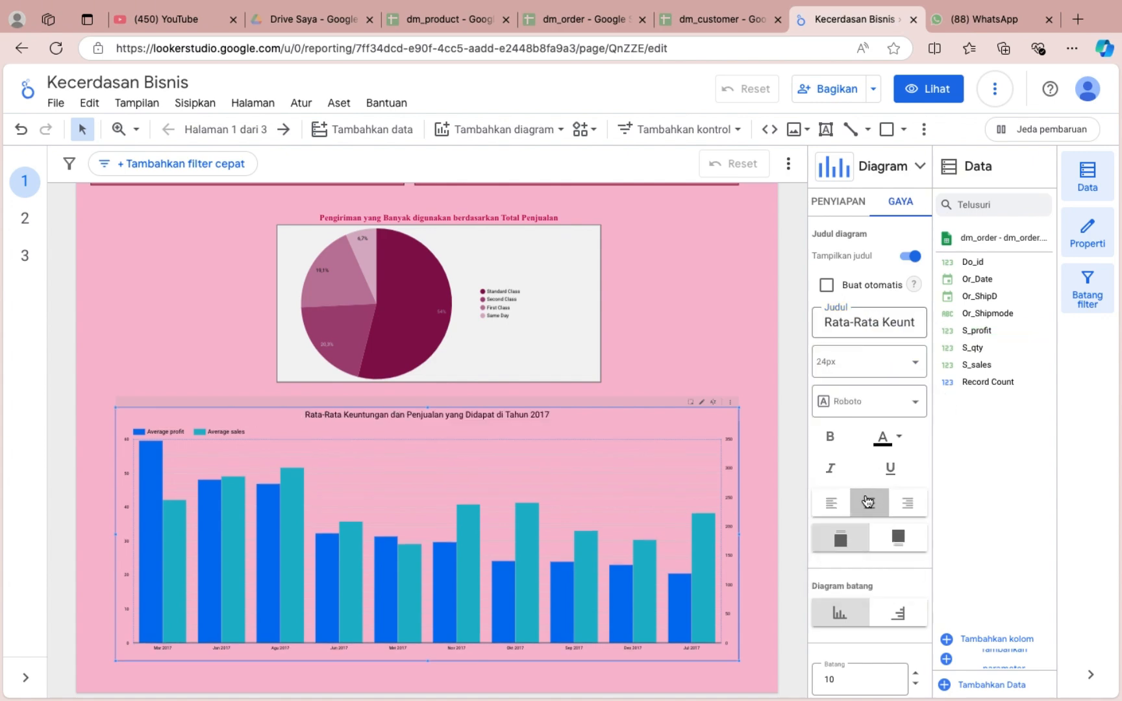
{"action": "left_click", "coordinate": [829, 436]}
{"action": "left_click", "coordinate": [868, 401]}
{"action": "scroll", "coordinate": [869, 500], "scroll_direction": "down", "scroll_amount": 2}
{"action": "left_click", "coordinate": [866, 500]}
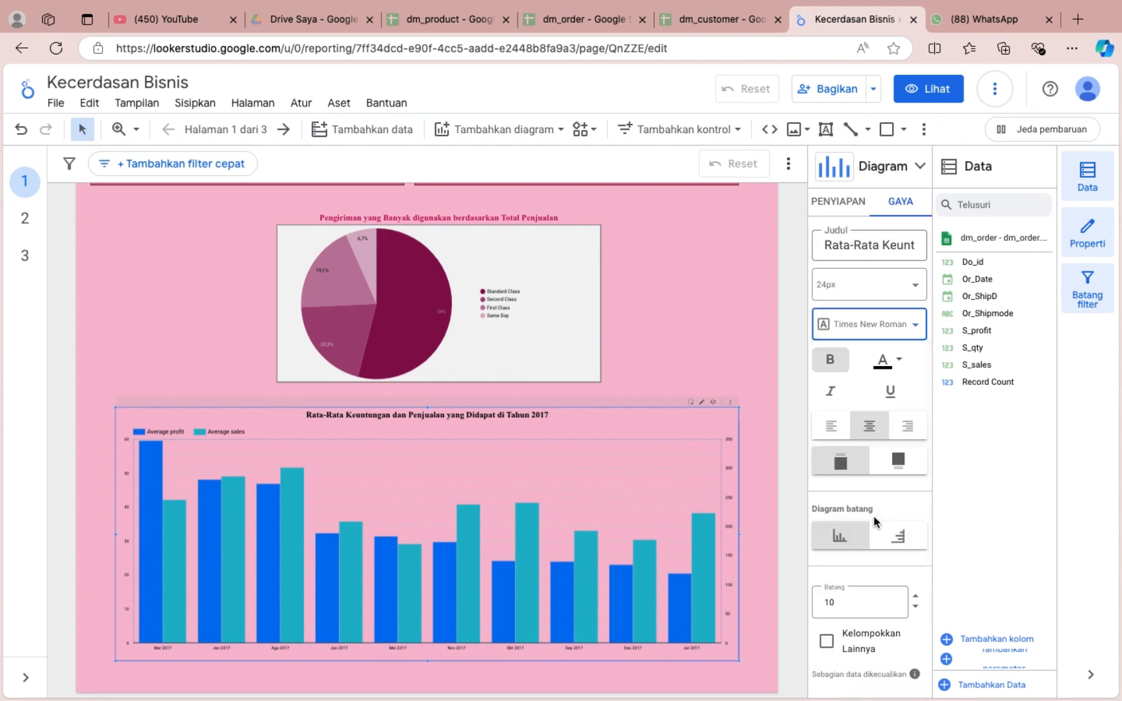
{"action": "left_click", "coordinate": [887, 361]}
{"action": "left_click", "coordinate": [696, 542]}
Colour the Average profit bars dark maroon and the Average sales bars dark pink.
{"action": "scroll", "coordinate": [880, 523], "scroll_direction": "down", "scroll_amount": 5}
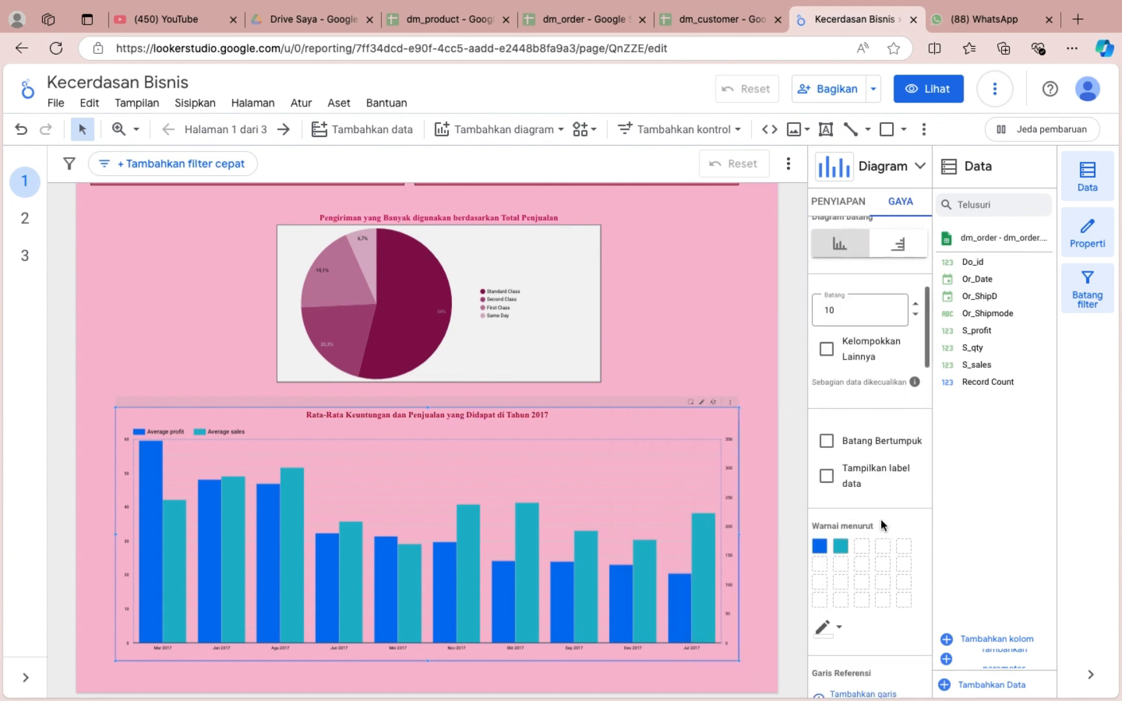
{"action": "scroll", "coordinate": [883, 525], "scroll_direction": "down", "scroll_amount": 1}
{"action": "left_click", "coordinate": [820, 496]}
{"action": "left_click", "coordinate": [918, 553]}
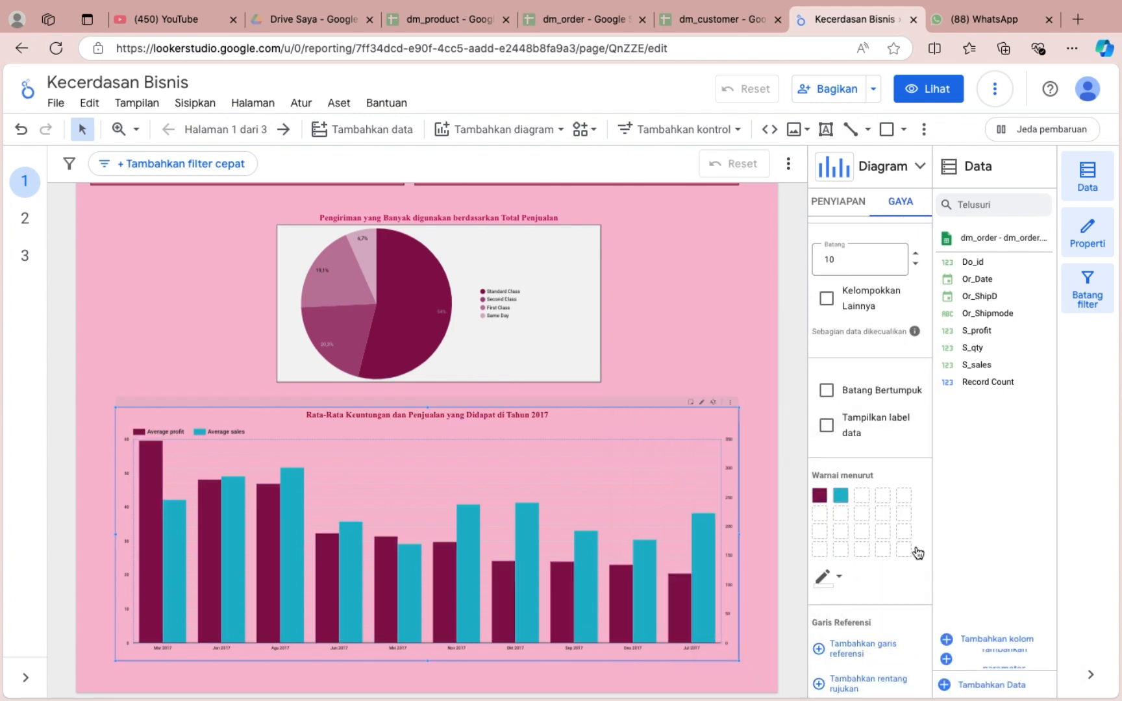
{"action": "left_click", "coordinate": [841, 495]}
{"action": "left_click", "coordinate": [1052, 501]}
{"action": "scroll", "coordinate": [839, 573], "scroll_direction": "down", "scroll_amount": 1}
{"action": "left_click", "coordinate": [822, 518]}
{"action": "left_click", "coordinate": [1056, 470]}
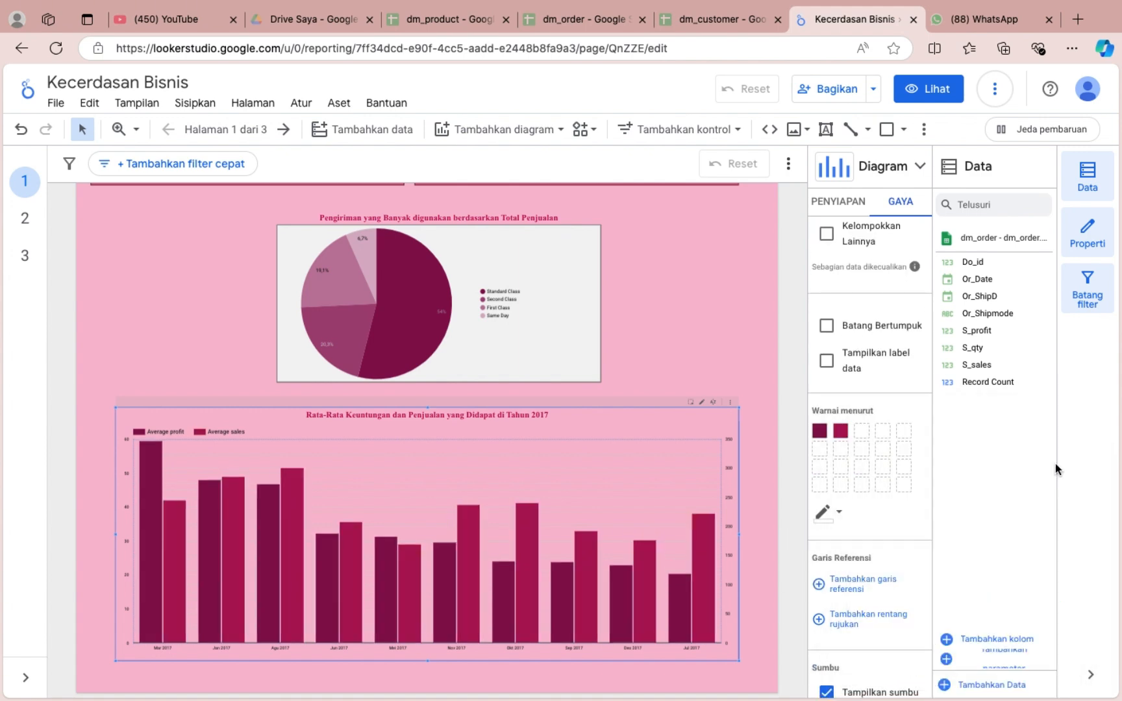
Show bold data labels on the profit and sales bars.
{"action": "left_click", "coordinate": [826, 361]}
{"action": "scroll", "coordinate": [850, 462], "scroll_direction": "down", "scroll_amount": 2}
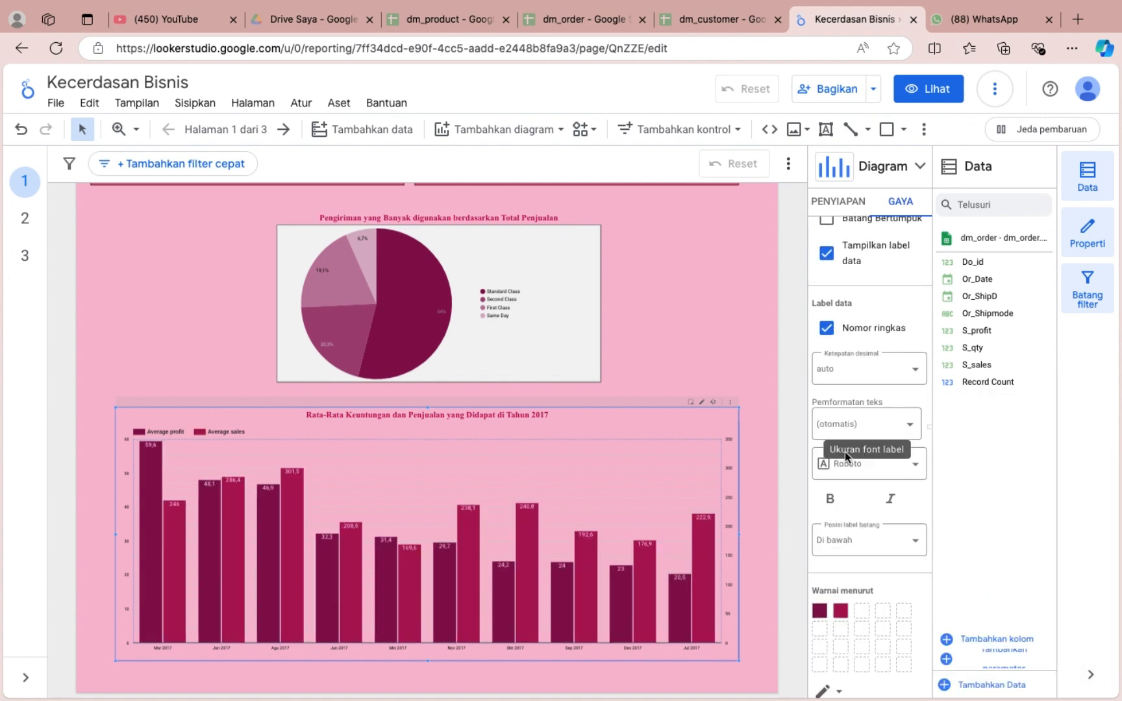
{"action": "scroll", "coordinate": [846, 456], "scroll_direction": "down", "scroll_amount": 10}
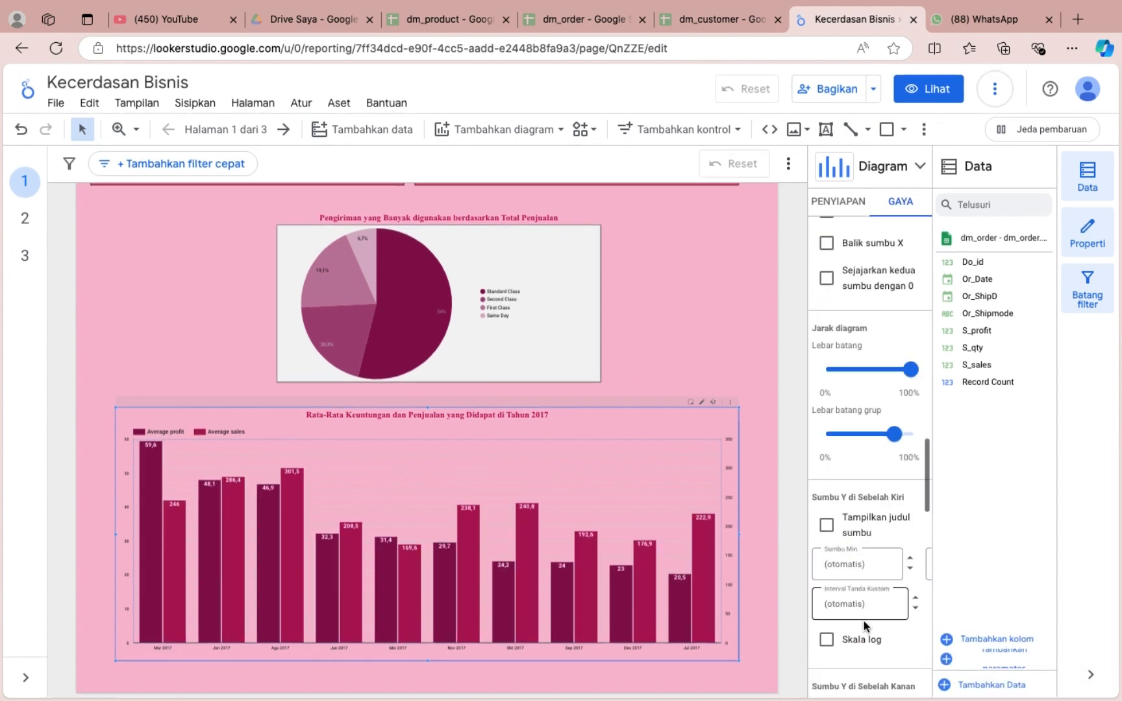
Show the axis titles for the left Y axis, right Y axis and X axis of the bar chart.
{"action": "scroll", "coordinate": [864, 627], "scroll_direction": "down", "scroll_amount": 1}
{"action": "left_click", "coordinate": [826, 486]}
{"action": "scroll", "coordinate": [844, 588], "scroll_direction": "down", "scroll_amount": 4}
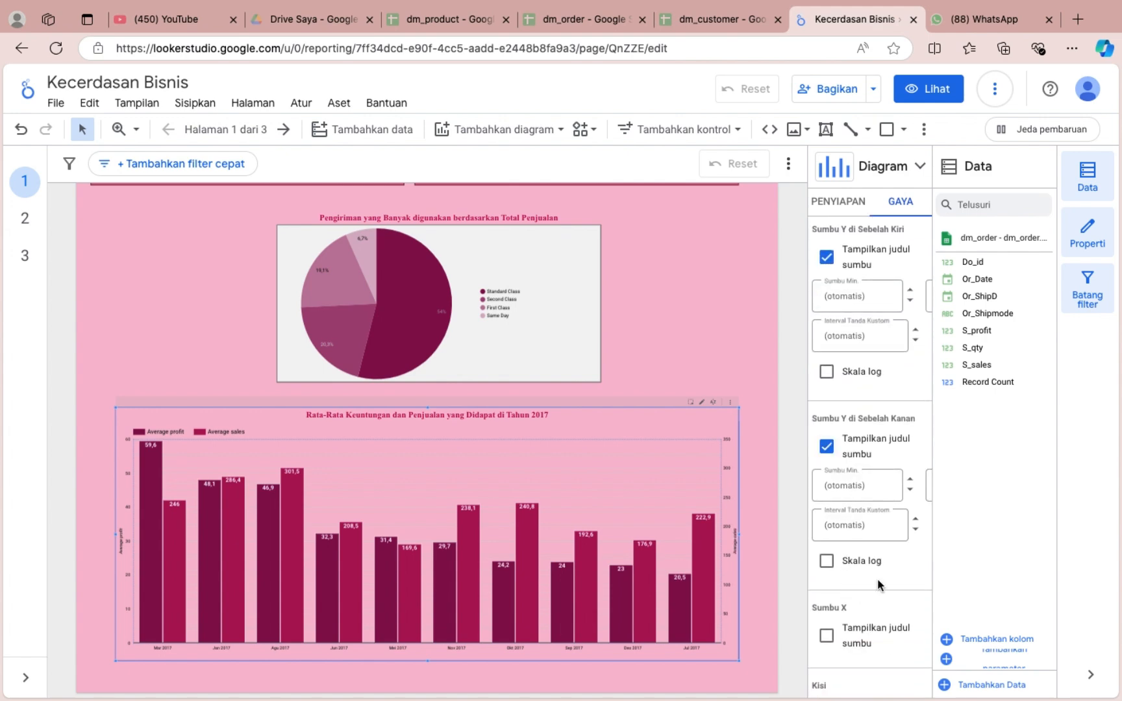
{"action": "scroll", "coordinate": [880, 585], "scroll_direction": "down", "scroll_amount": 2}
{"action": "scroll", "coordinate": [859, 572], "scroll_direction": "down", "scroll_amount": 2}
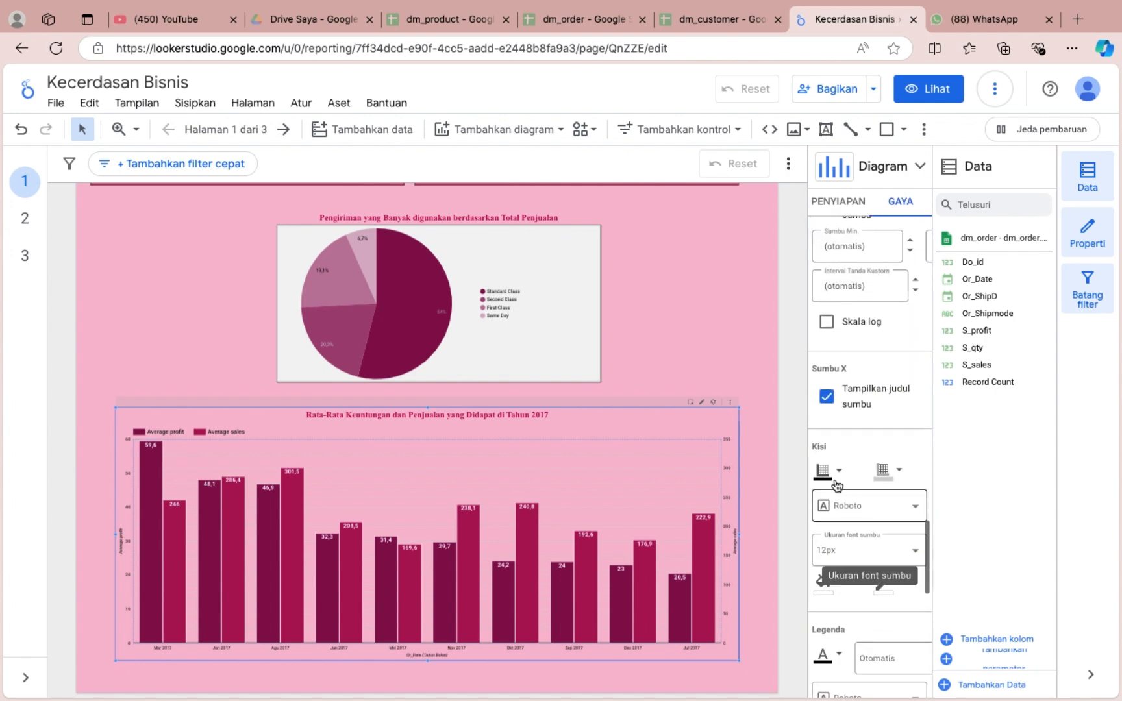
Try white as the gridline colour of the profit and sales bar chart.
{"action": "left_click", "coordinate": [882, 470]}
{"action": "left_click", "coordinate": [851, 461]}
{"action": "left_click", "coordinate": [878, 473]}
{"action": "left_click", "coordinate": [773, 464]}
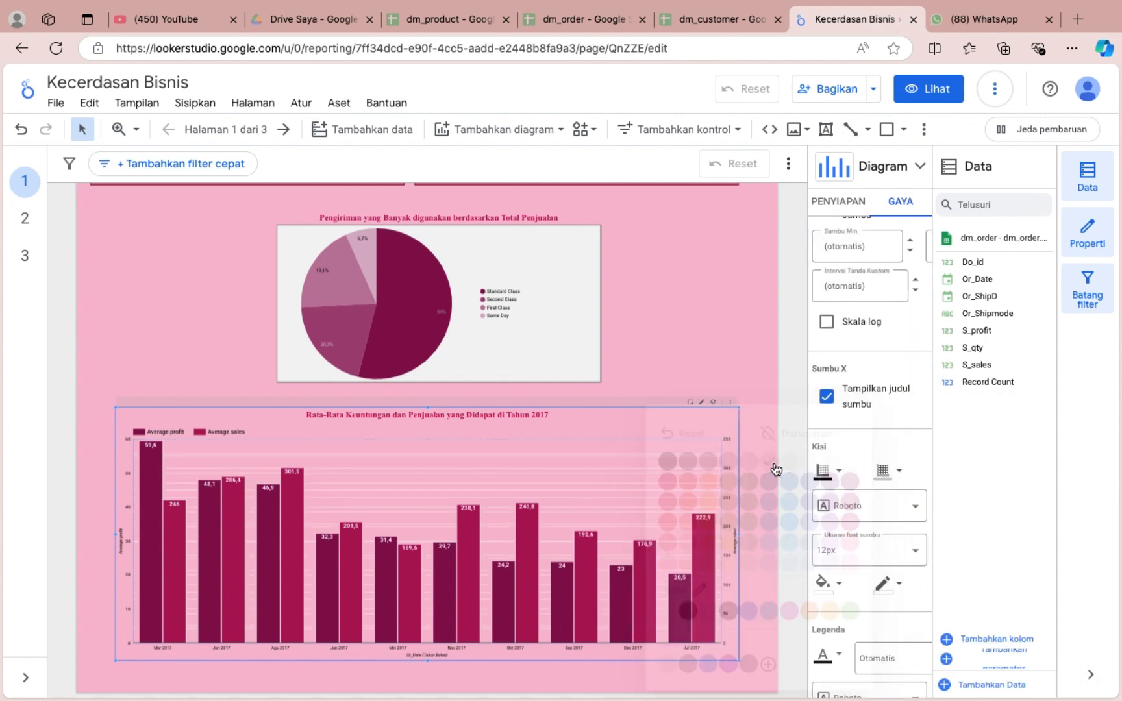
{"action": "left_click", "coordinate": [884, 471]}
{"action": "left_click", "coordinate": [816, 434]}
Fill the bar chart's plot area with white and outline it in black.
{"action": "left_click", "coordinate": [823, 584]}
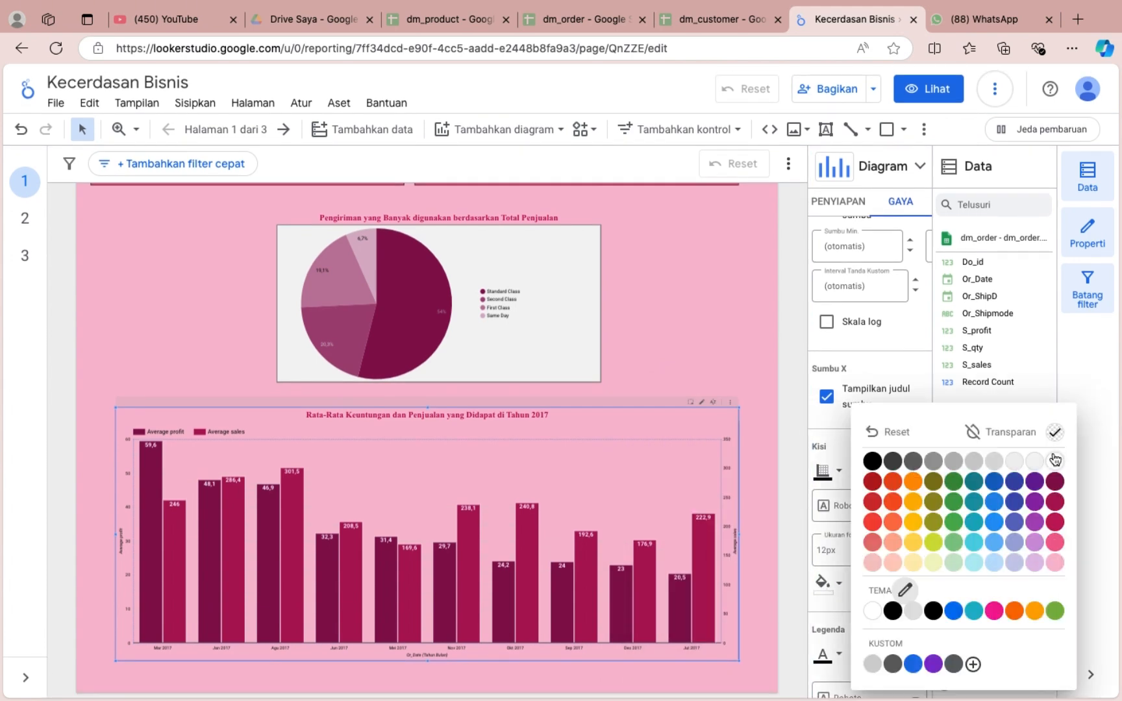
{"action": "left_click", "coordinate": [1055, 462]}
{"action": "left_click", "coordinate": [891, 584]}
{"action": "left_click", "coordinate": [667, 461]}
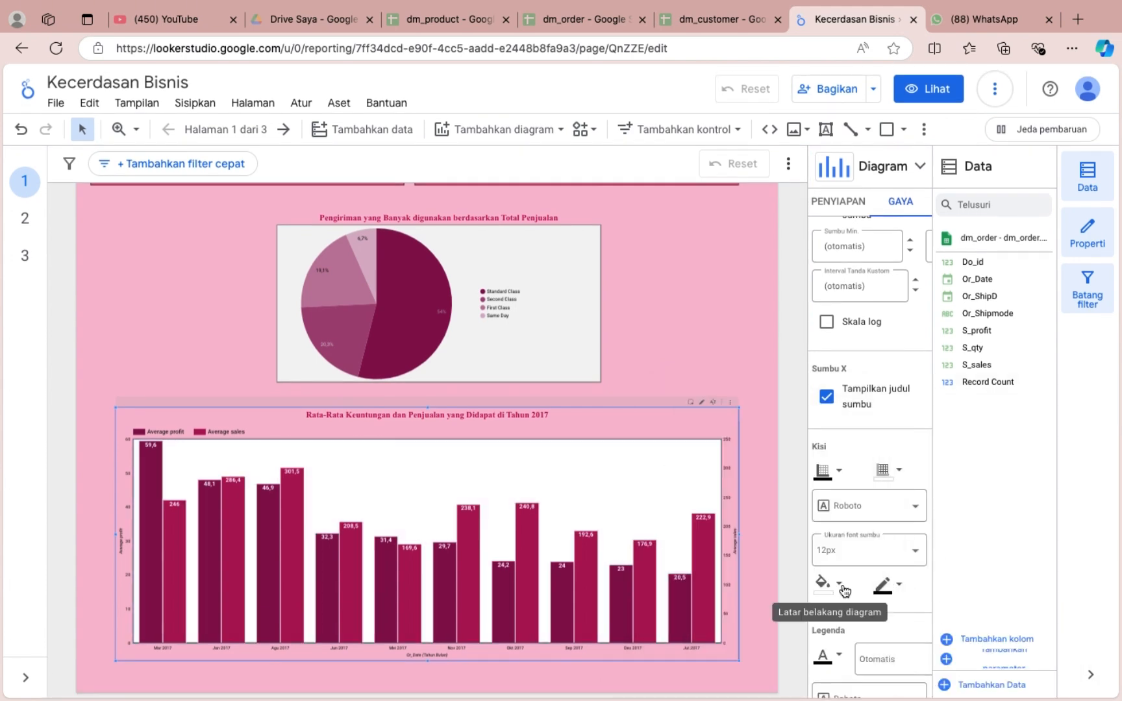
Set the overall background of the profit and sales bar chart to a strong pink.
{"action": "scroll", "coordinate": [873, 586], "scroll_direction": "down", "scroll_amount": 3}
{"action": "scroll", "coordinate": [868, 667], "scroll_direction": "down", "scroll_amount": 2}
{"action": "left_click", "coordinate": [827, 609]}
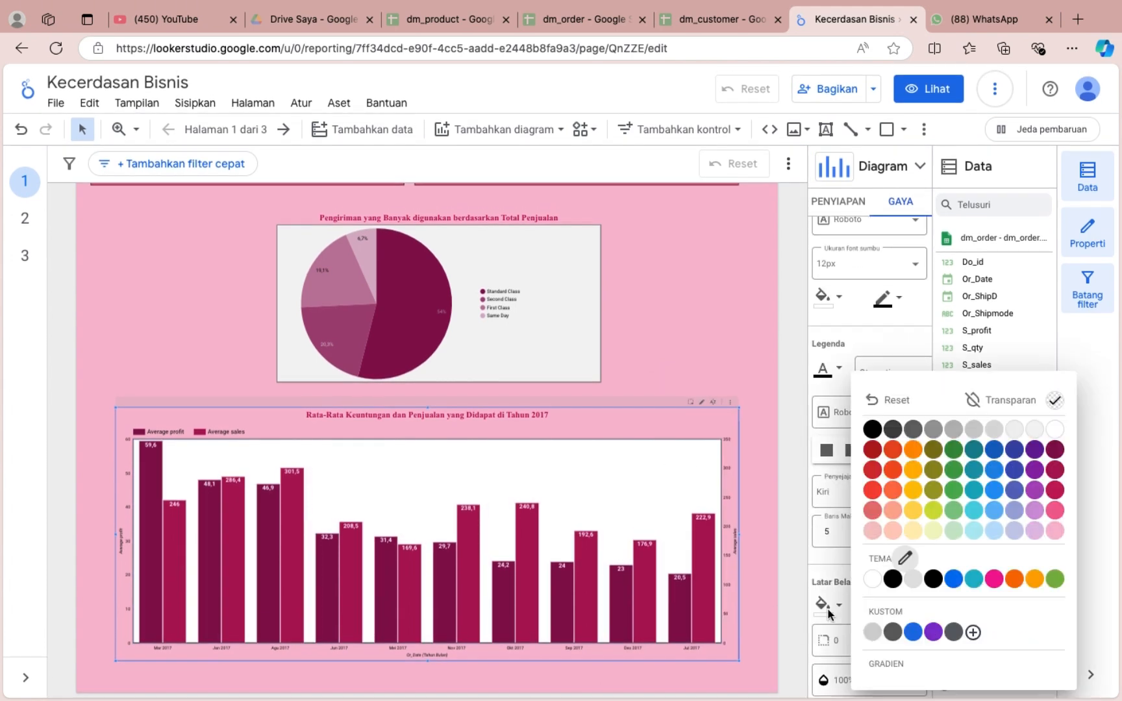
{"action": "left_click", "coordinate": [1054, 511]}
Set the bar chart's gridline colour to medium grey.
{"action": "scroll", "coordinate": [884, 417], "scroll_direction": "up", "scroll_amount": 2}
{"action": "left_click", "coordinate": [888, 392]}
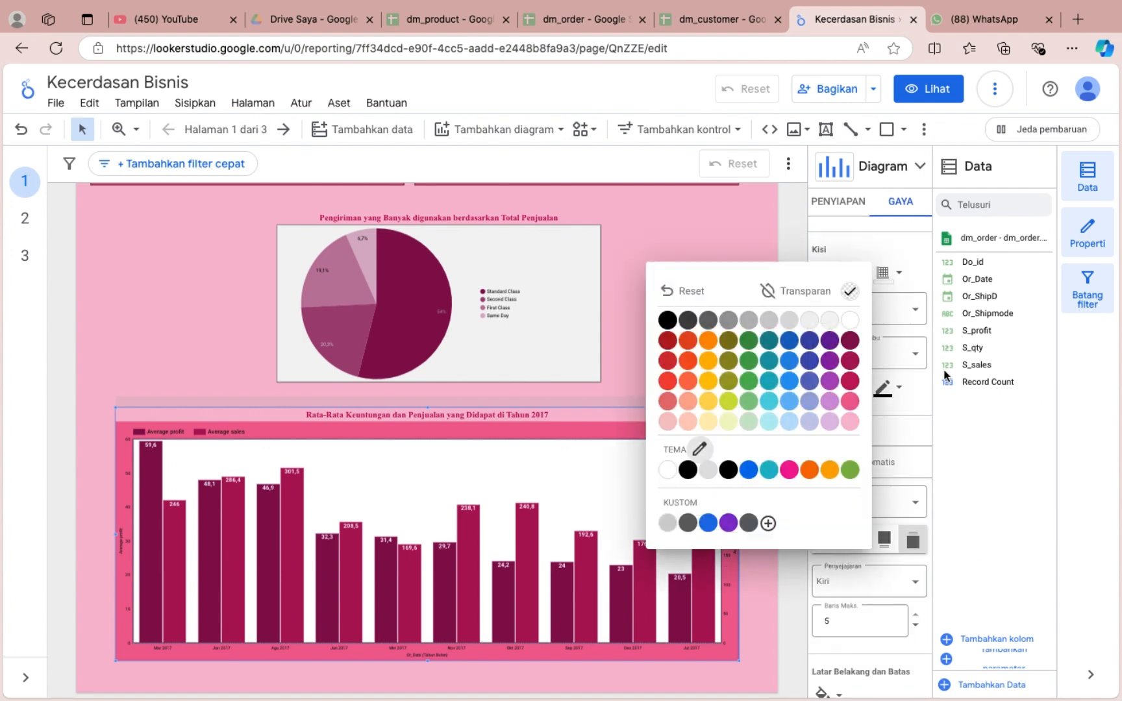
{"action": "left_click", "coordinate": [731, 323]}
{"action": "left_click", "coordinate": [628, 336]}
Return to page 1 and hide the Data, Properties and filter bar panels to widen the canvas.
{"action": "scroll", "coordinate": [628, 335], "scroll_direction": "down", "scroll_amount": 4}
{"action": "scroll", "coordinate": [628, 335], "scroll_direction": "up", "scroll_amount": 3}
{"action": "scroll", "coordinate": [661, 411], "scroll_direction": "down", "scroll_amount": 2}
{"action": "scroll", "coordinate": [661, 411], "scroll_direction": "up", "scroll_amount": 1}
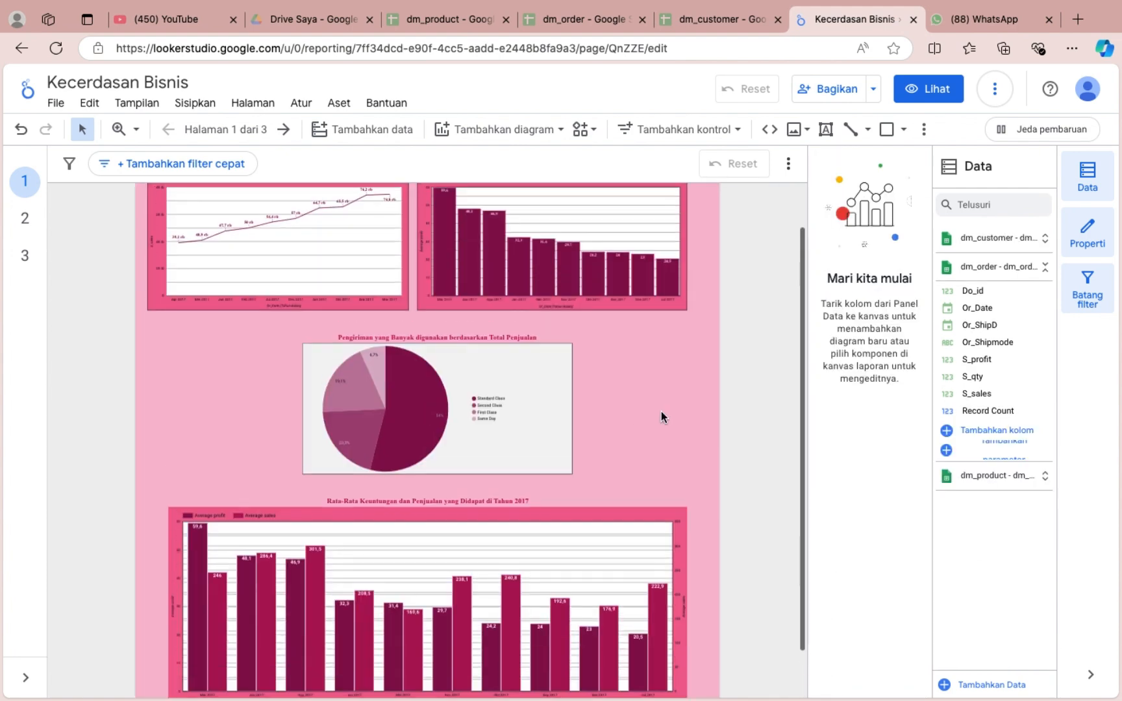
{"action": "scroll", "coordinate": [661, 411], "scroll_direction": "up", "scroll_amount": 1}
{"action": "left_click", "coordinate": [29, 220]}
{"action": "left_click", "coordinate": [24, 181]}
{"action": "left_click", "coordinate": [1088, 177]}
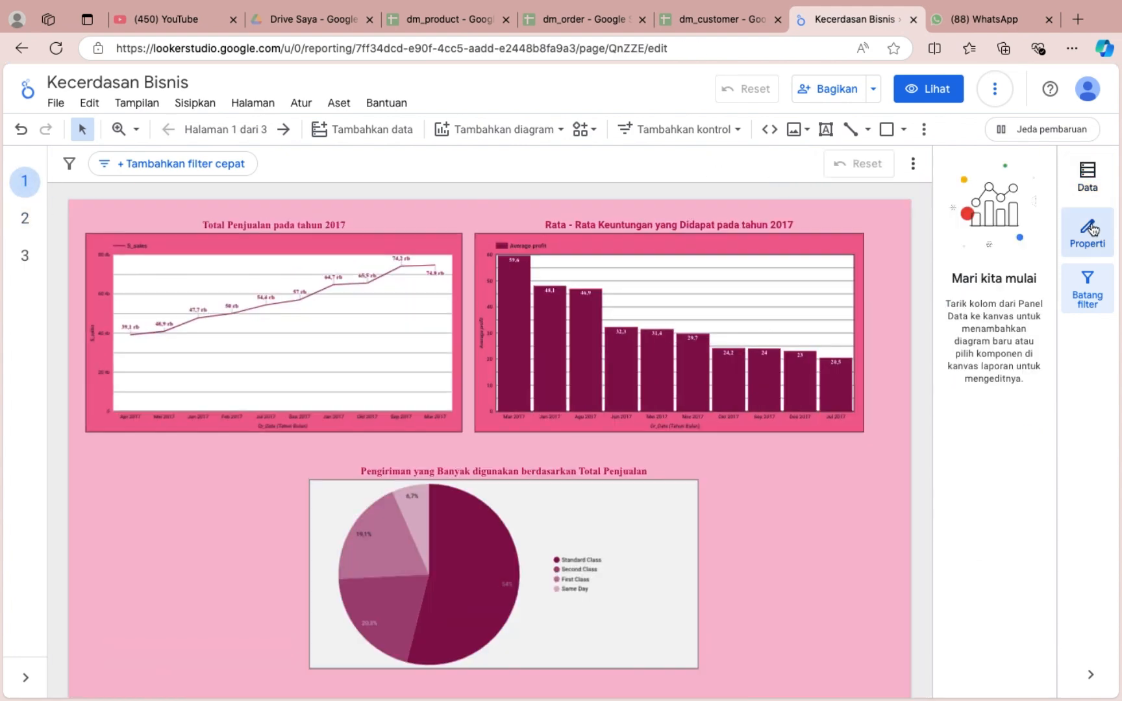
{"action": "left_click", "coordinate": [1093, 228]}
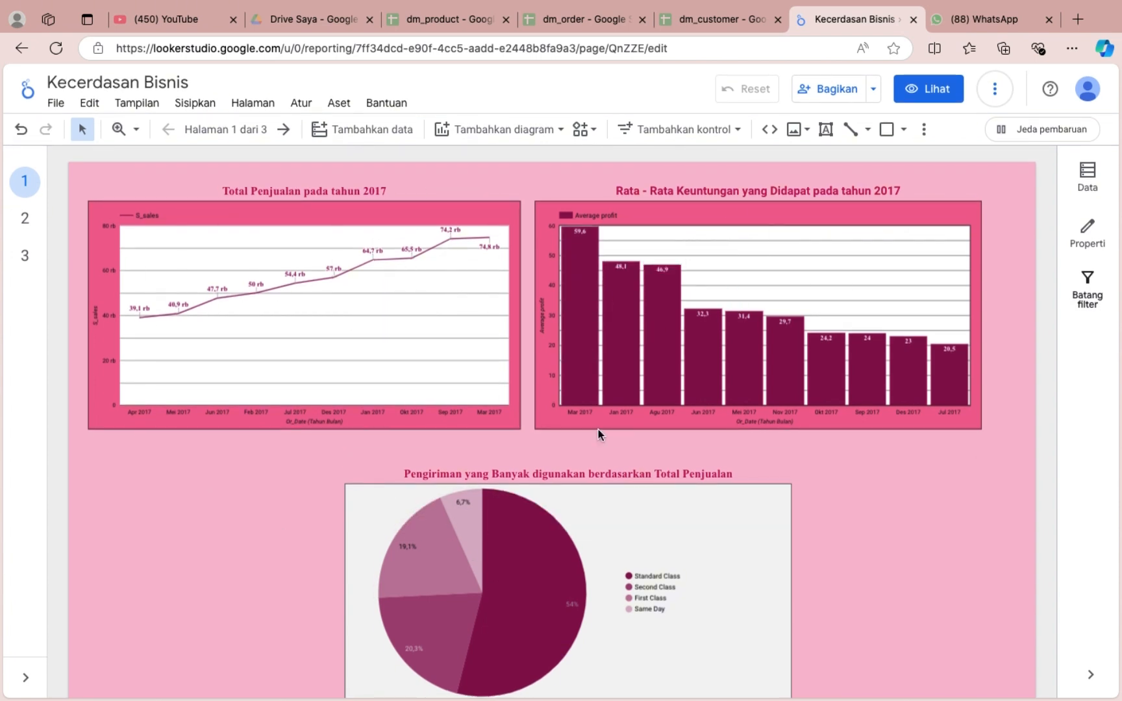
Review the finished charts on page 1, checking individual bars of the profit and sales chart.
{"action": "scroll", "coordinate": [604, 465], "scroll_direction": "down", "scroll_amount": 4}
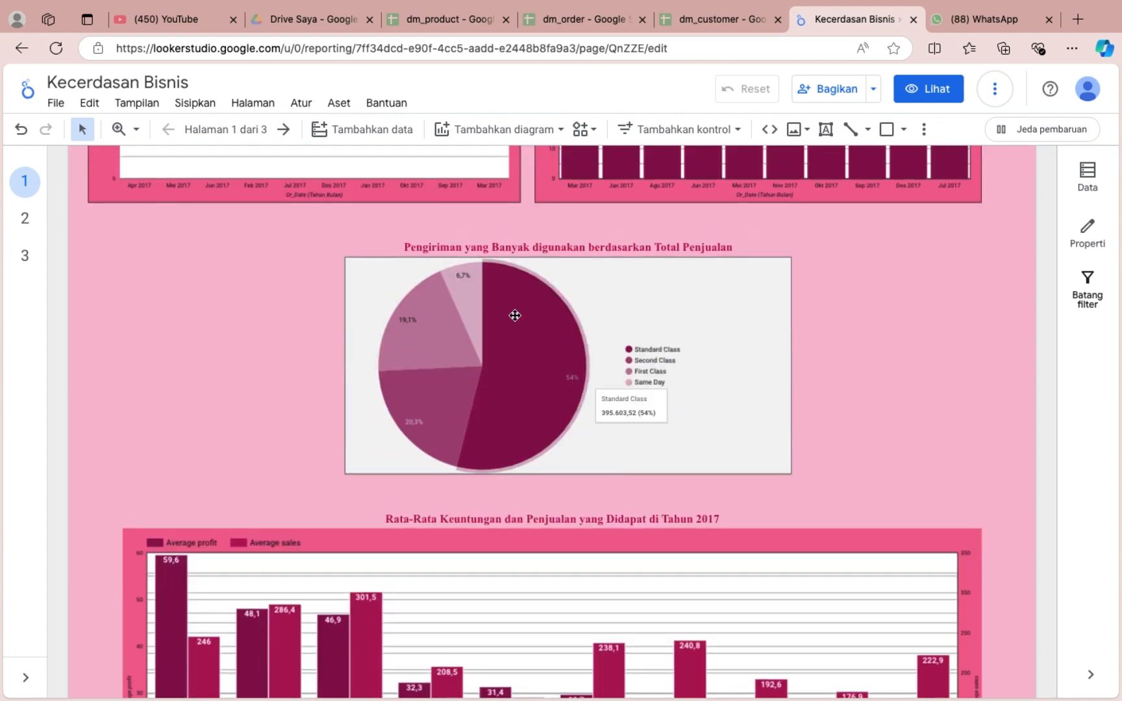
{"action": "scroll", "coordinate": [487, 300], "scroll_direction": "down", "scroll_amount": 4}
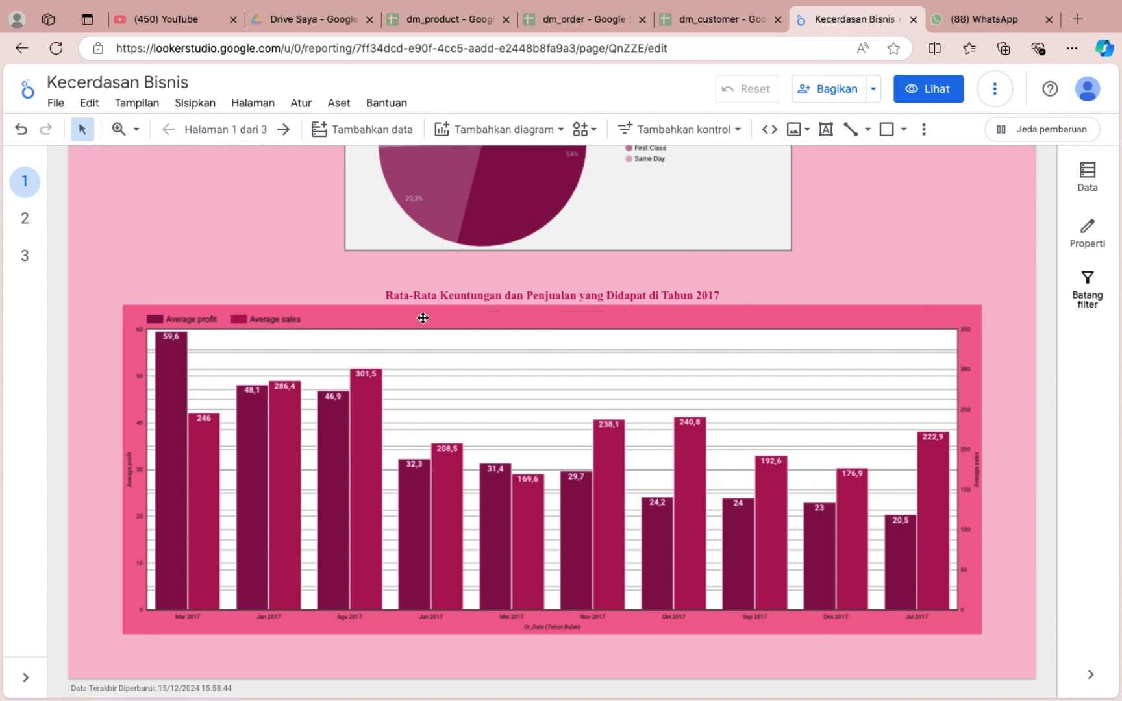
{"action": "mouse_move", "coordinate": [163, 358]}
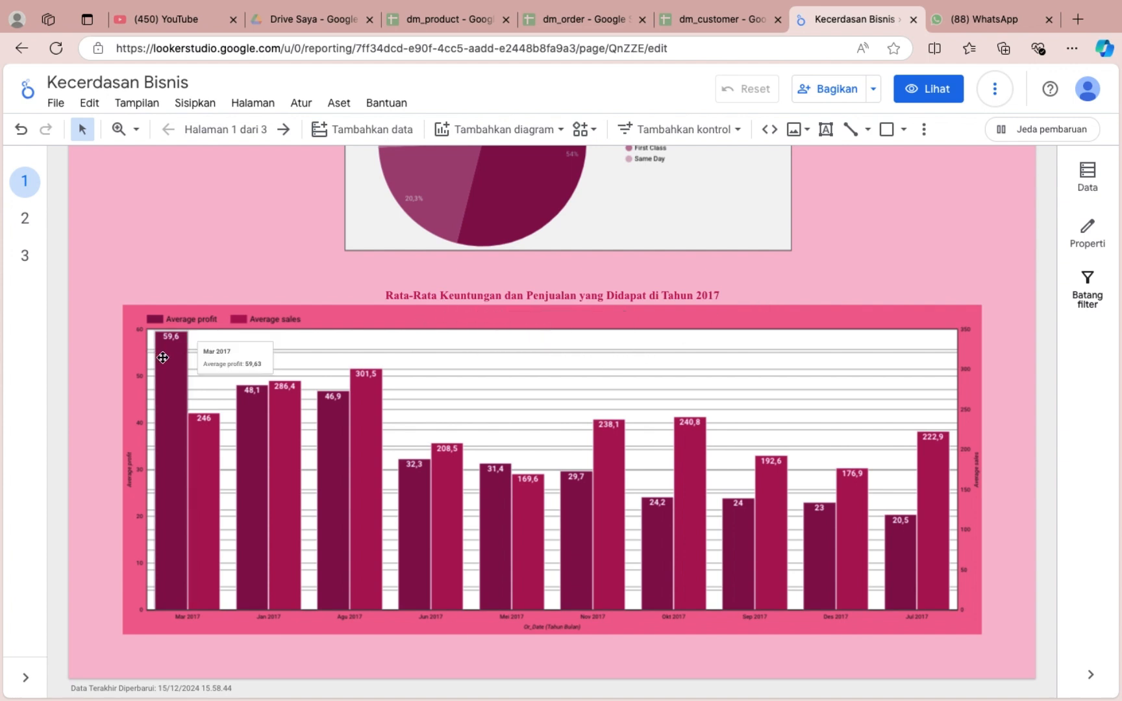
{"action": "mouse_move", "coordinate": [892, 551]}
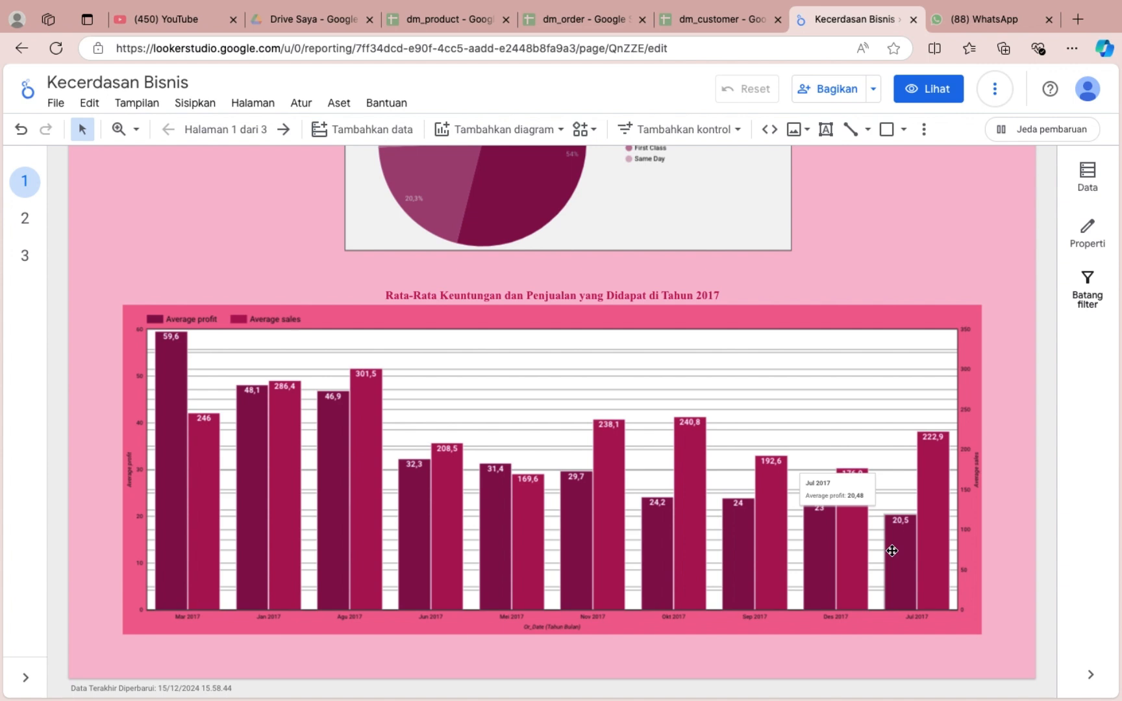
{"action": "mouse_move", "coordinate": [367, 396]}
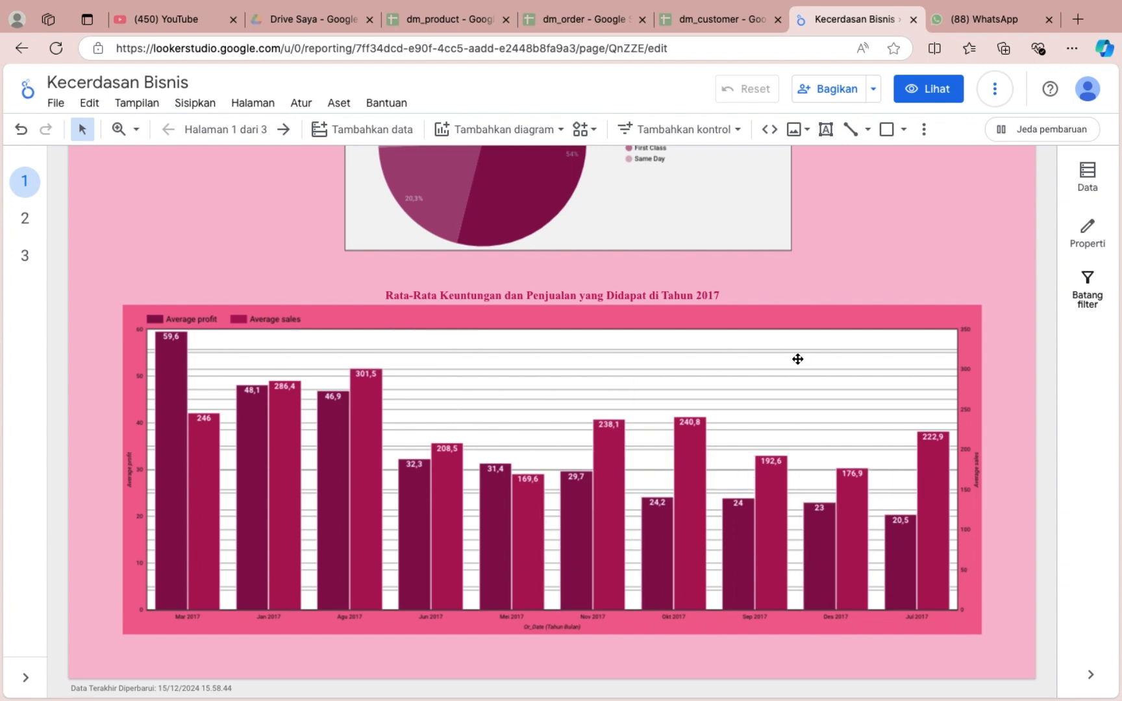
{"action": "mouse_move", "coordinate": [526, 577]}
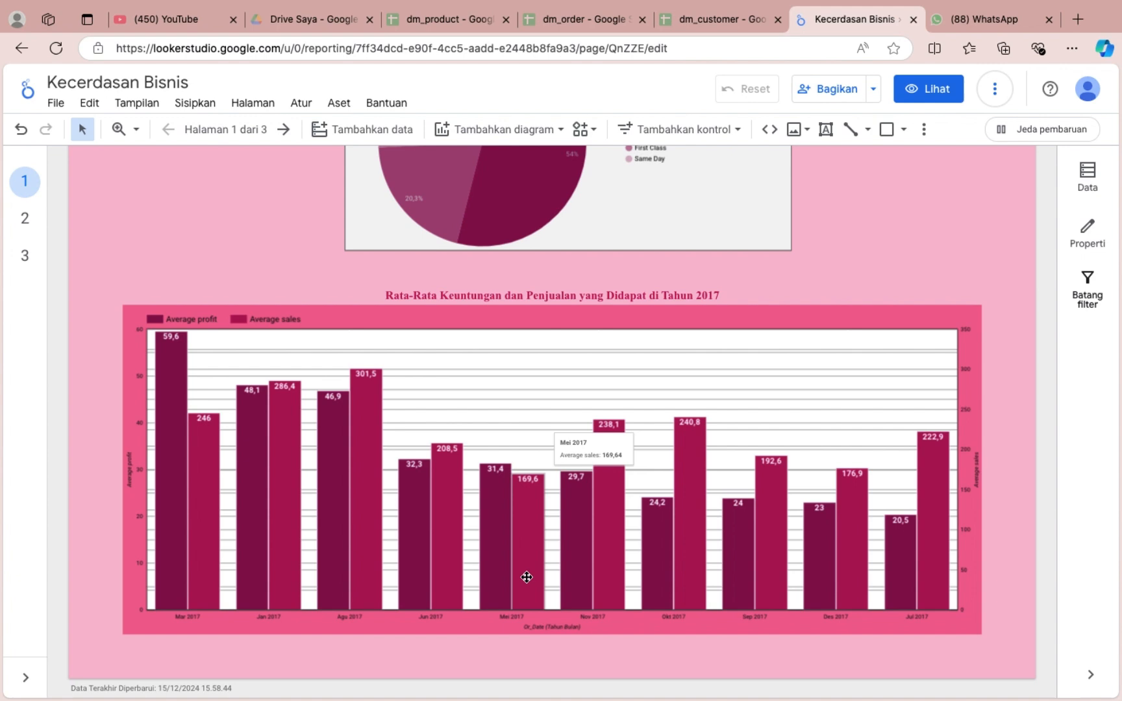
Show a title on the S_sales and S_profit by C_segment bar chart on page 2.
{"action": "left_click", "coordinate": [23, 218]}
{"action": "left_click", "coordinate": [348, 343]}
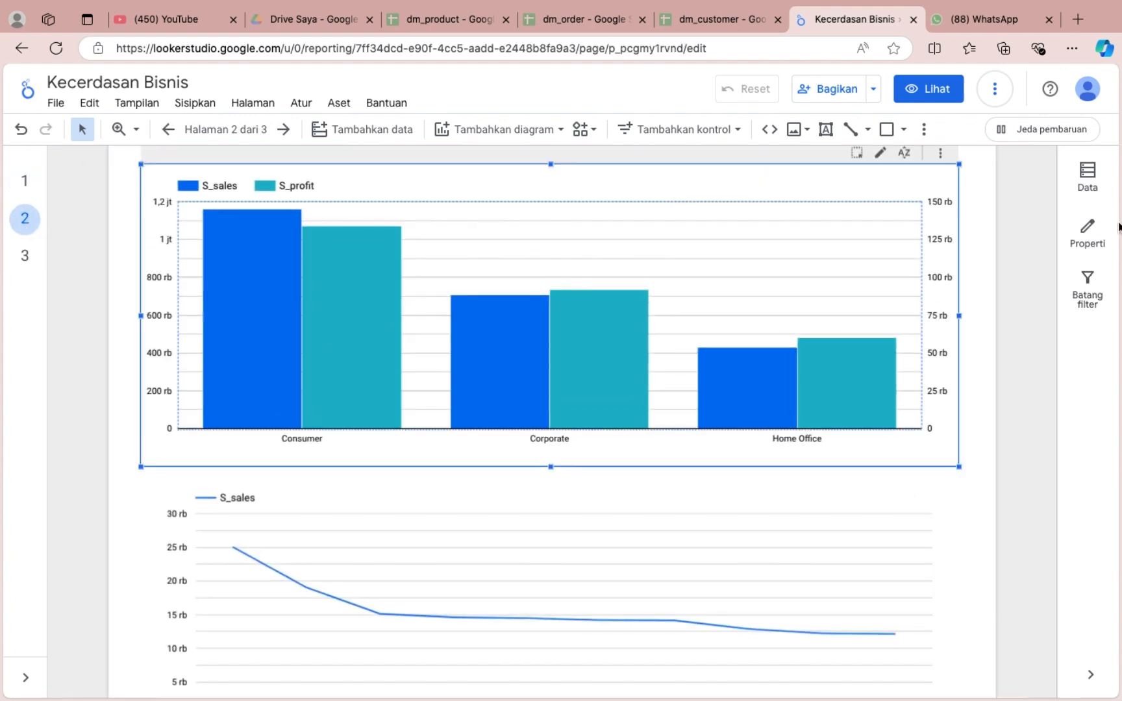
{"action": "left_click", "coordinate": [1088, 233]}
{"action": "left_click", "coordinate": [1023, 203]}
{"action": "left_click", "coordinate": [1033, 257]}
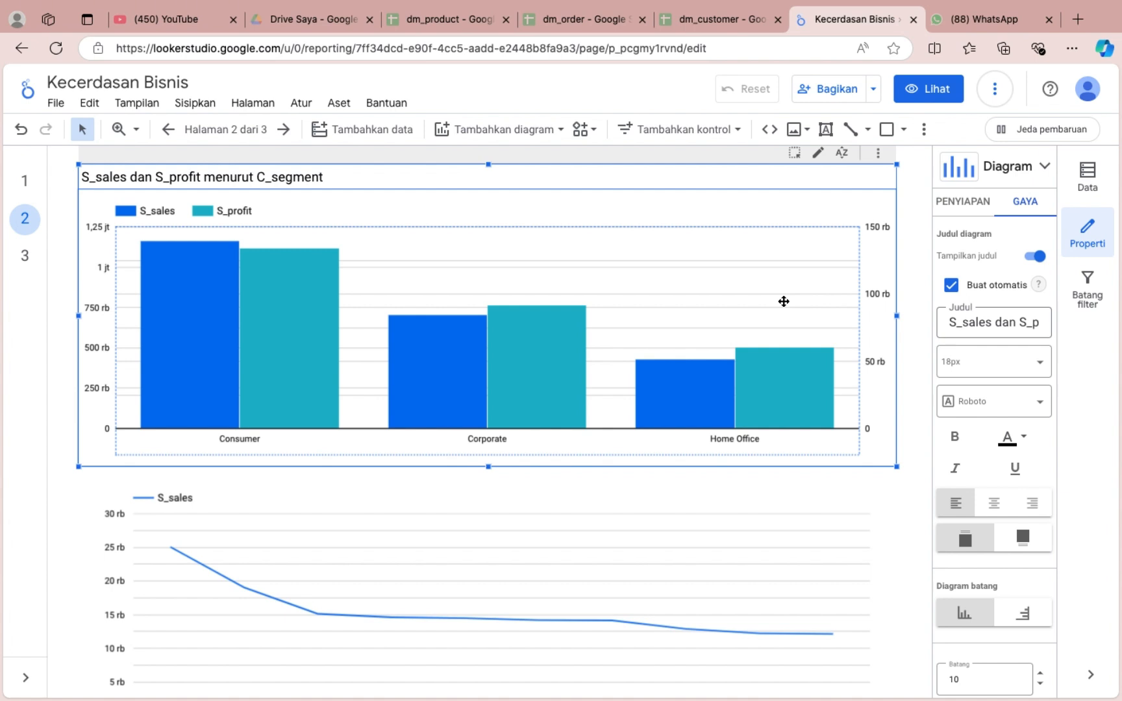
Title the customer segment bar chart "Total Penjualan dan Keuntungan yang Diperoleh Berdasarkan Customer Segment".
{"action": "triple_click", "coordinate": [1000, 322]}
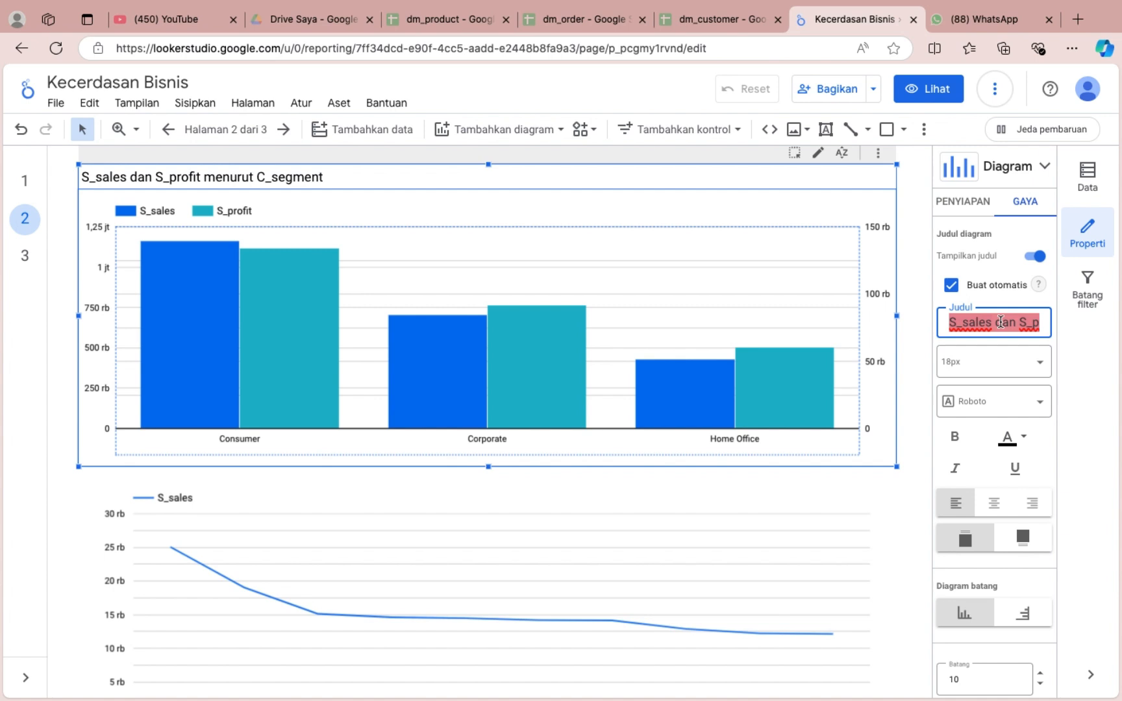
{"action": "key", "text": "BackSpace"}
{"action": "type", "text": "Tota"}
{"action": "key", "text": "BackSpace"}
{"action": "key", "text": "BackSpace"}
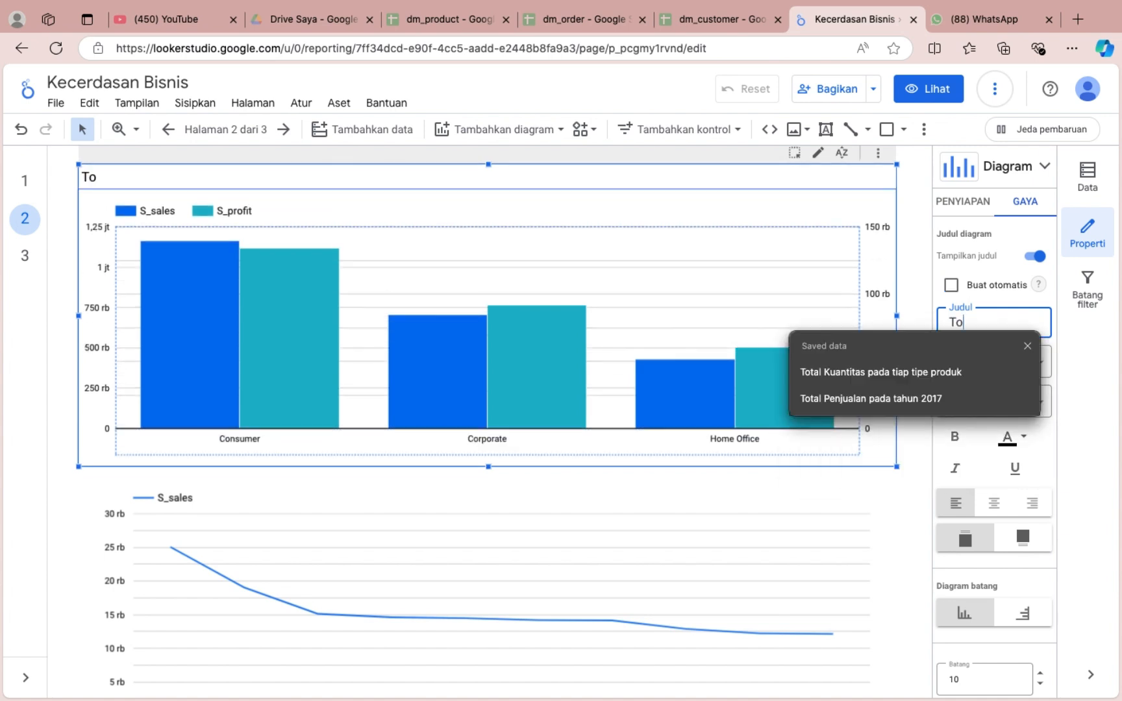
{"action": "type", "text": "tal Penjualan dan Keunt"}
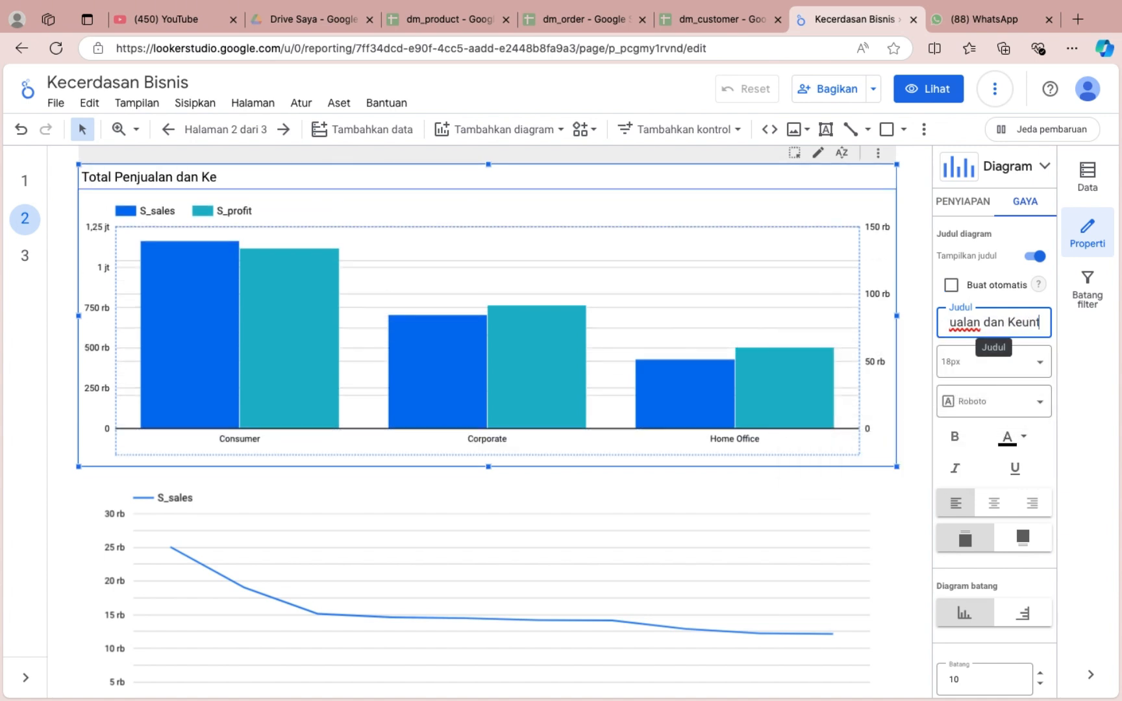
{"action": "type", "text": "ungan yang Diperoleh"}
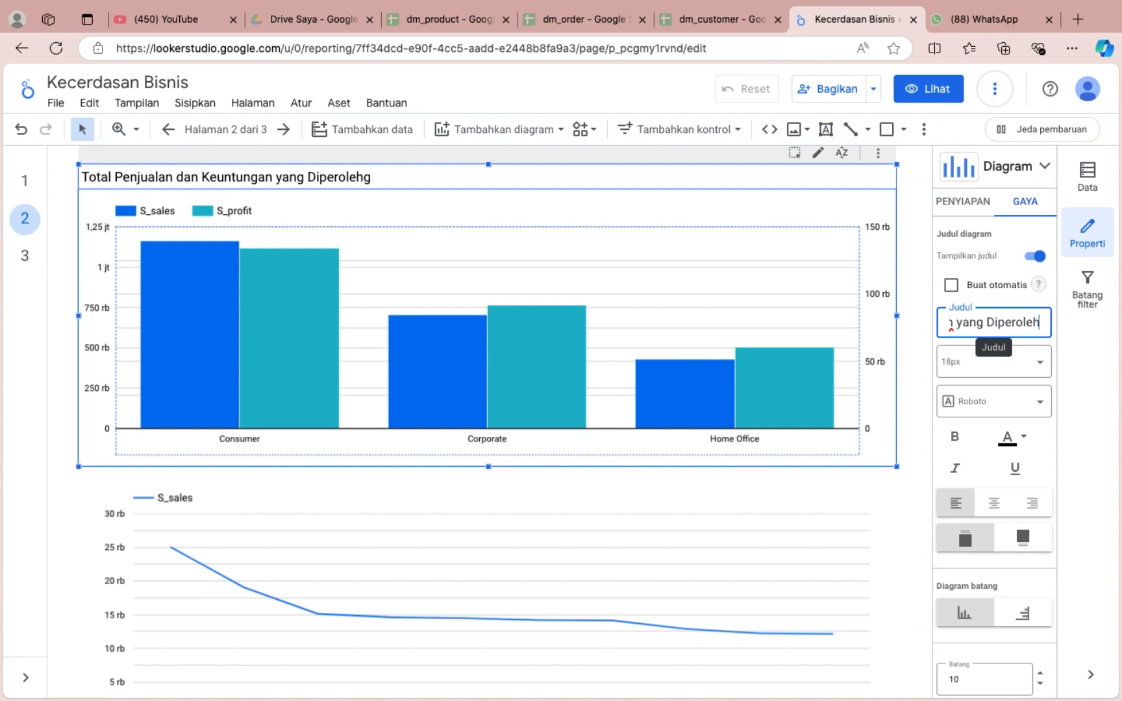
{"action": "type", "text": " ber"}
{"action": "key", "text": "BackSpace"}
{"action": "type", "text": "Berdasarkan Customer"}
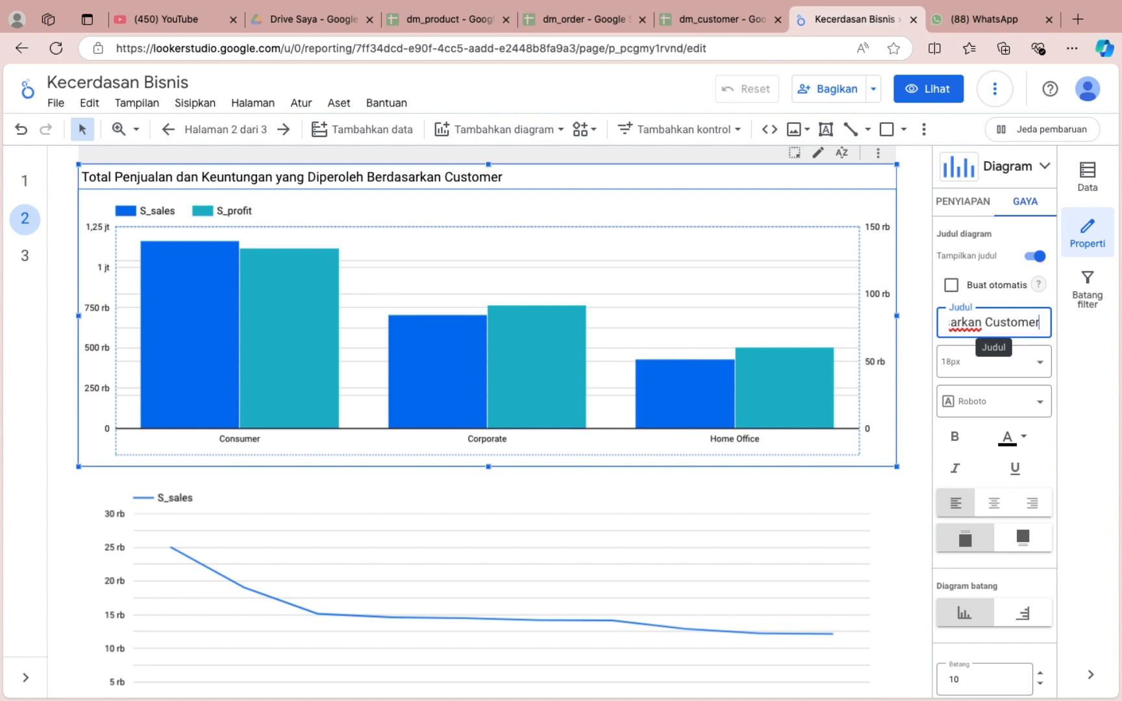
{"action": "key", "text": "BackSpace"}
{"action": "key", "text": "BackSpace"}
{"action": "key", "text": "BackSpace"}
{"action": "key", "text": "BackSpace"}
{"action": "key", "text": "BackSpace"}
{"action": "key", "text": "BackSpace"}
{"action": "key", "text": "BackSpace"}
{"action": "key", "text": "BackSpace"}
{"action": "key", "text": "BackSpace"}
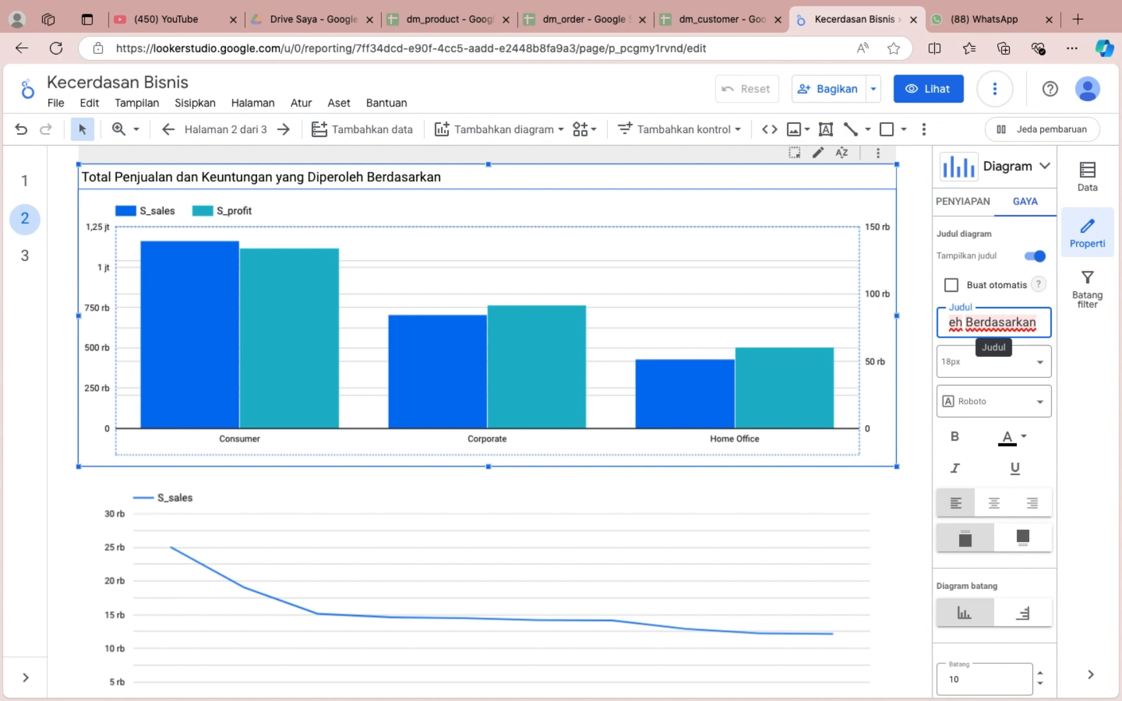
{"action": "type", "text": "Customer Segment"}
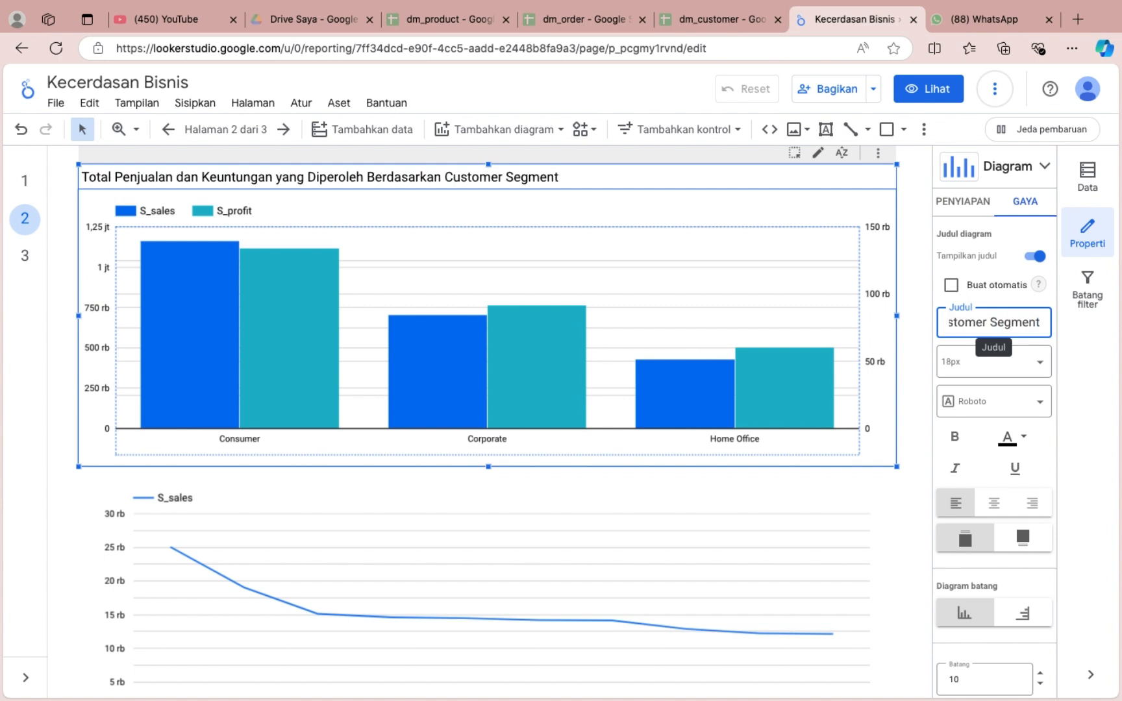
Format the bar chart's title at 24px, centred and bold.
{"action": "scroll", "coordinate": [637, 376], "scroll_direction": "down", "scroll_amount": 1}
{"action": "scroll", "coordinate": [636, 376], "scroll_direction": "up", "scroll_amount": 1}
{"action": "left_click", "coordinate": [1011, 360]}
{"action": "scroll", "coordinate": [1003, 559], "scroll_direction": "down", "scroll_amount": 2}
{"action": "left_click", "coordinate": [983, 513]}
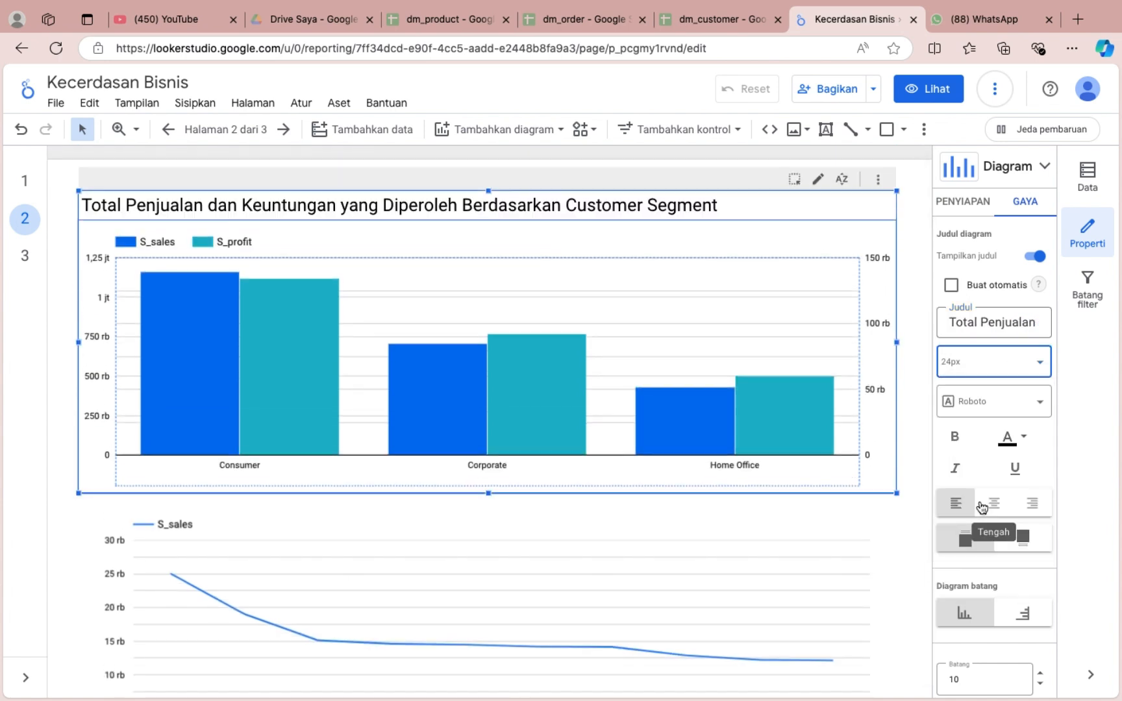
{"action": "left_click", "coordinate": [982, 507]}
{"action": "left_click", "coordinate": [954, 437]}
Set the background colour of page 2 to light purple.
{"action": "left_click", "coordinate": [252, 103]}
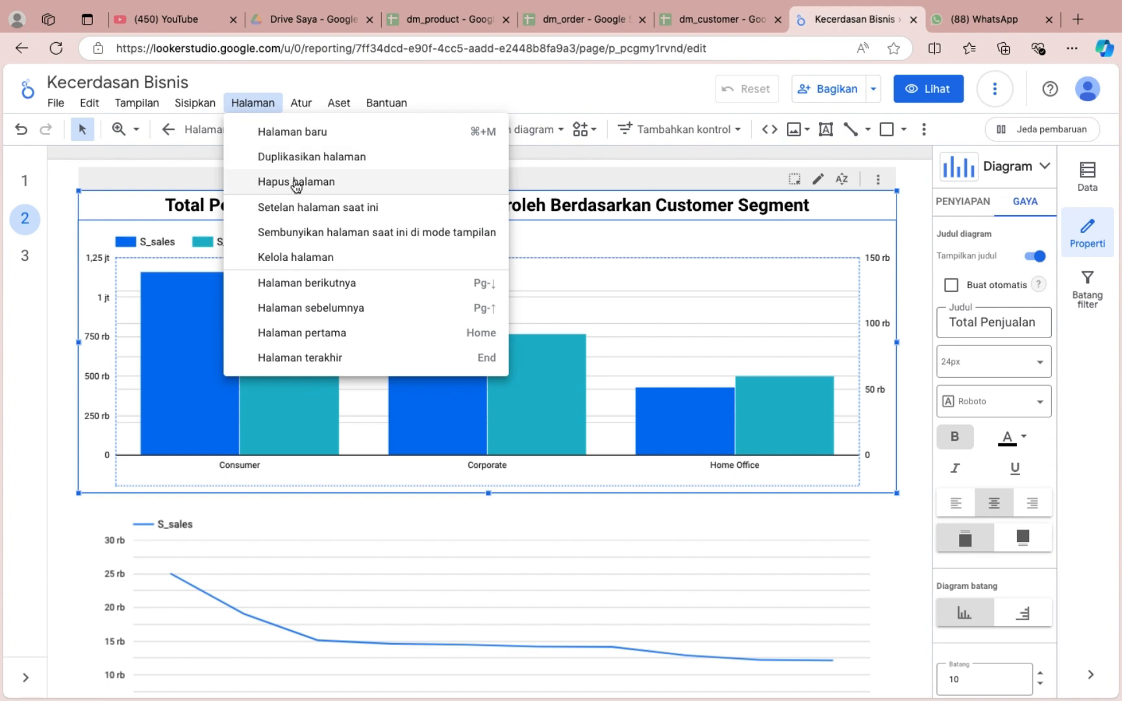
{"action": "left_click", "coordinate": [311, 207]}
{"action": "left_click", "coordinate": [965, 263]}
{"action": "left_click", "coordinate": [914, 320]}
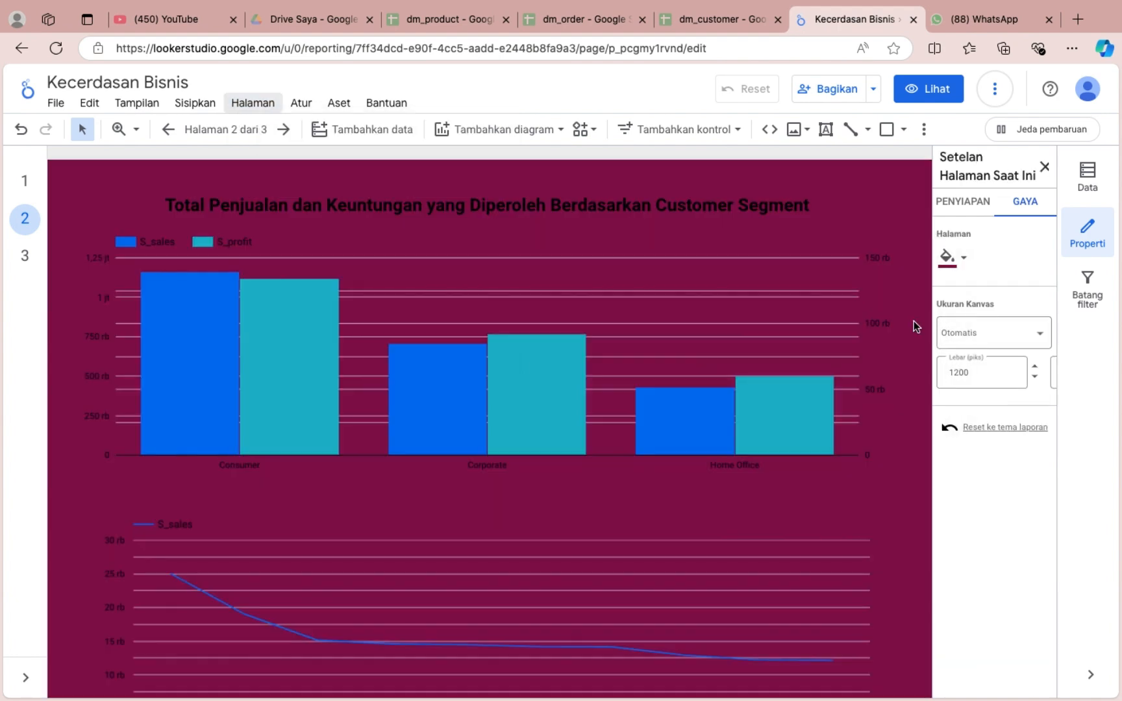
{"action": "left_click", "coordinate": [948, 266]}
{"action": "left_click", "coordinate": [889, 402]}
Colour the bar chart's title medium purple.
{"action": "left_click", "coordinate": [657, 192]}
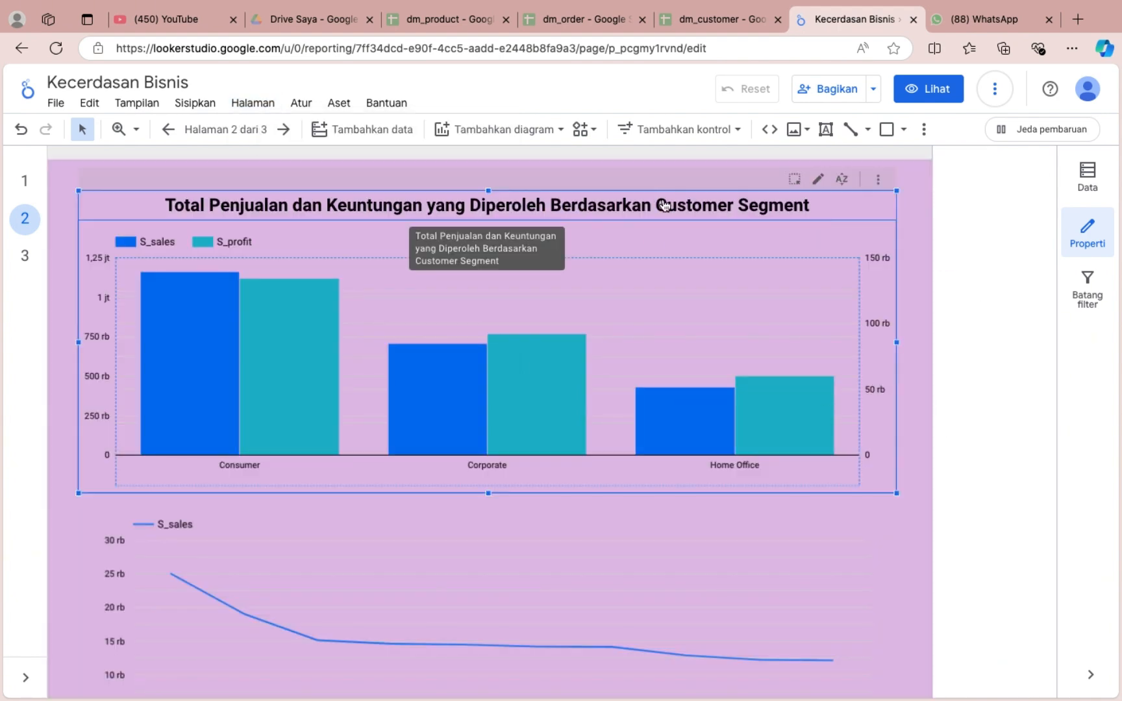
{"action": "left_click", "coordinate": [1013, 442]}
{"action": "left_click", "coordinate": [958, 506]}
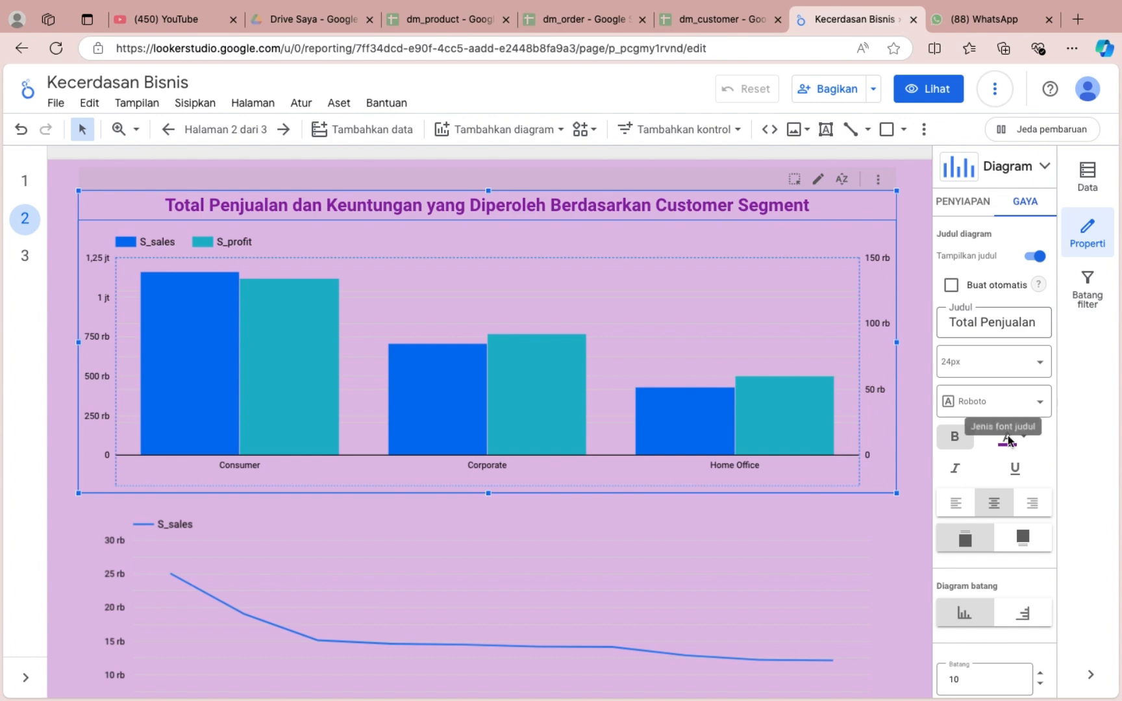
{"action": "left_click", "coordinate": [1012, 437]}
{"action": "left_click", "coordinate": [959, 504]}
Set the maximum number of bars in the customer segment chart to 6.
{"action": "scroll", "coordinate": [734, 248], "scroll_direction": "down", "scroll_amount": 1}
{"action": "scroll", "coordinate": [1000, 455], "scroll_direction": "down", "scroll_amount": 3}
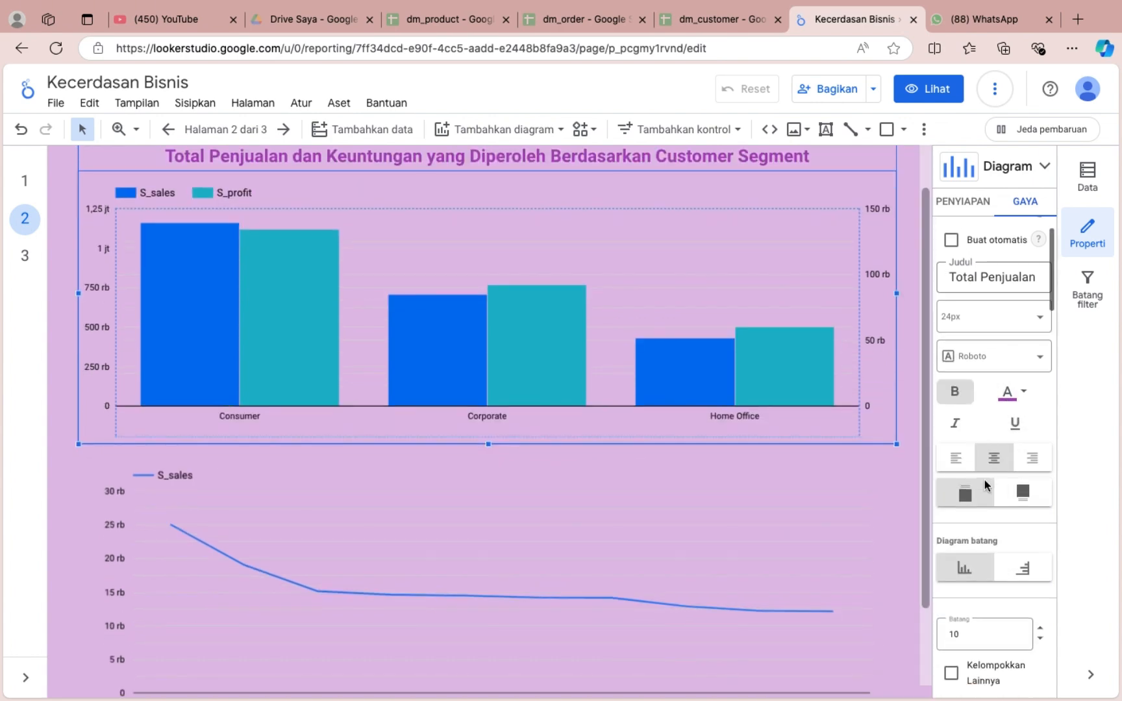
{"action": "left_click", "coordinate": [1029, 485]}
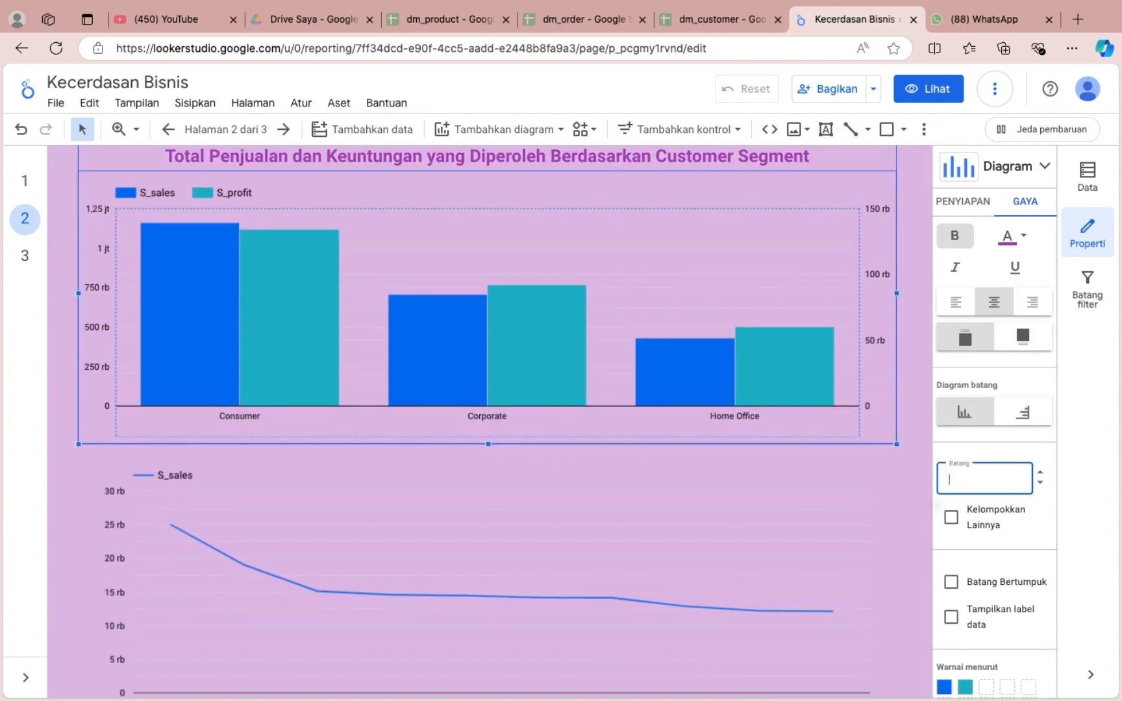
{"action": "type", "text": "6"}
{"action": "scroll", "coordinate": [994, 455], "scroll_direction": "down", "scroll_amount": 4}
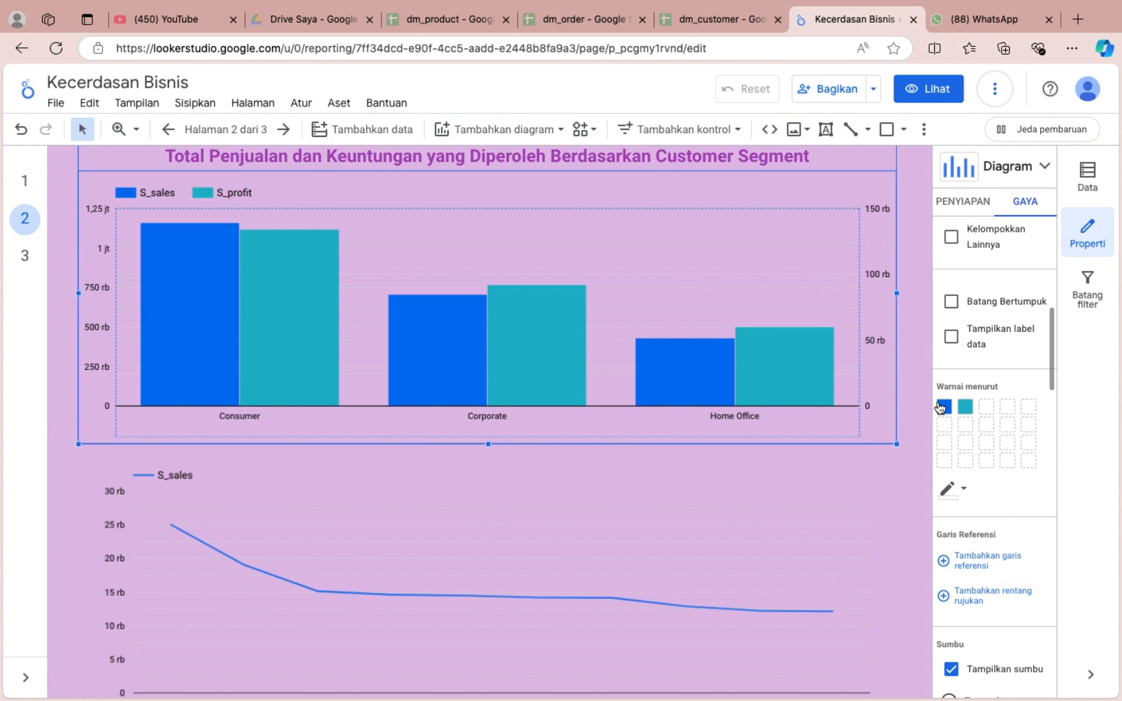
Colour the S_sales bars dark purple and the S_profit bars medium purple.
{"action": "left_click", "coordinate": [944, 407]}
{"action": "left_click", "coordinate": [895, 484]}
{"action": "left_click", "coordinate": [965, 407]}
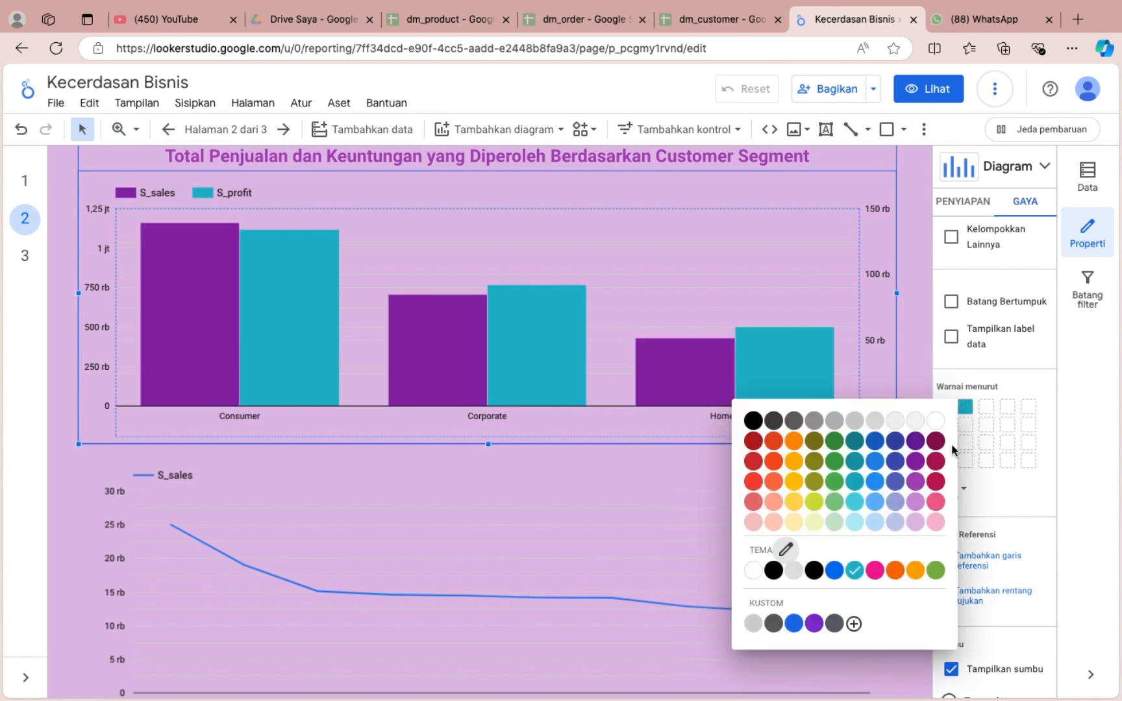
{"action": "left_click", "coordinate": [915, 501]}
{"action": "scroll", "coordinate": [824, 415], "scroll_direction": "up", "scroll_amount": 1}
{"action": "left_click", "coordinate": [913, 463]}
{"action": "scroll", "coordinate": [971, 540], "scroll_direction": "down", "scroll_amount": 2}
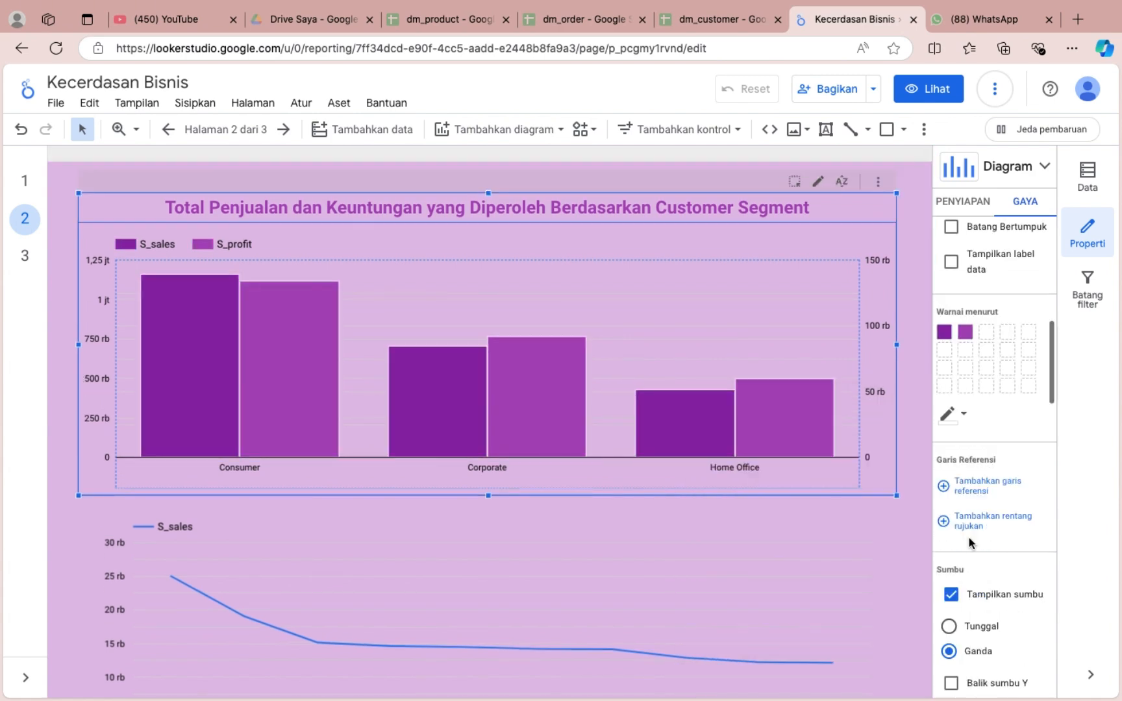
Show data labels on the bars, using compact numbers and bold text.
{"action": "scroll", "coordinate": [958, 415], "scroll_direction": "up", "scroll_amount": 1}
{"action": "left_click", "coordinate": [951, 284]}
{"action": "left_click", "coordinate": [955, 355]}
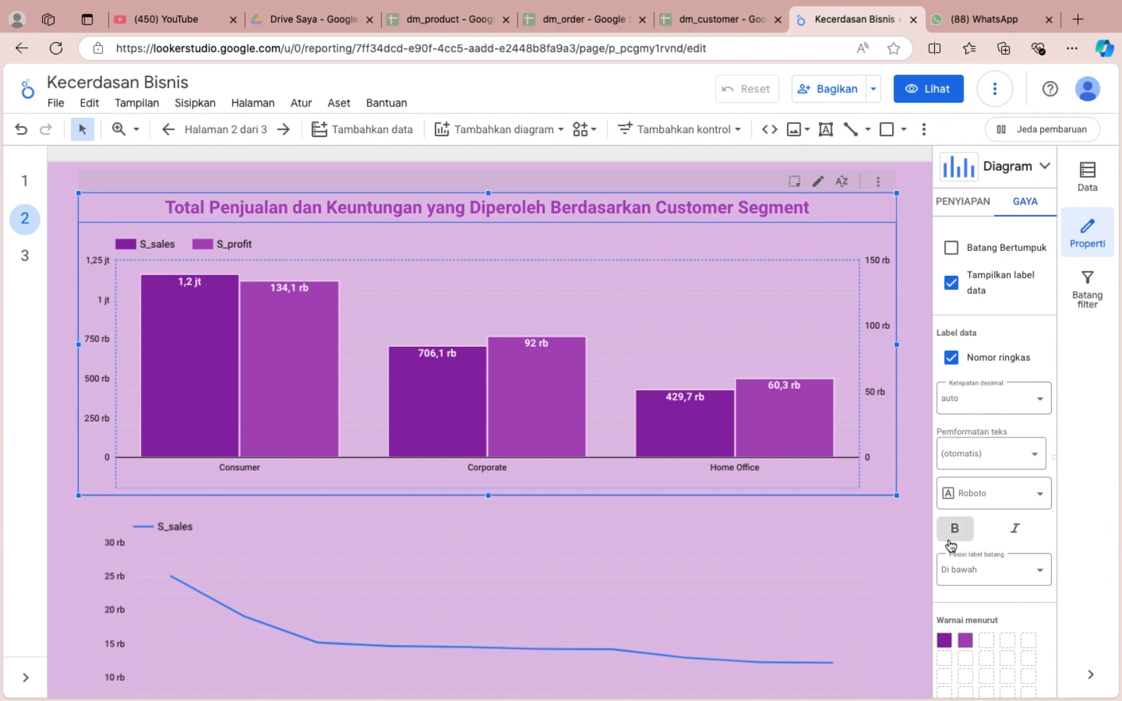
Show the axis titles on the bar chart's left Y, right Y and X axes.
{"action": "scroll", "coordinate": [951, 494], "scroll_direction": "down", "scroll_amount": 10}
{"action": "left_click", "coordinate": [951, 487]}
{"action": "scroll", "coordinate": [951, 494], "scroll_direction": "down", "scroll_amount": 3}
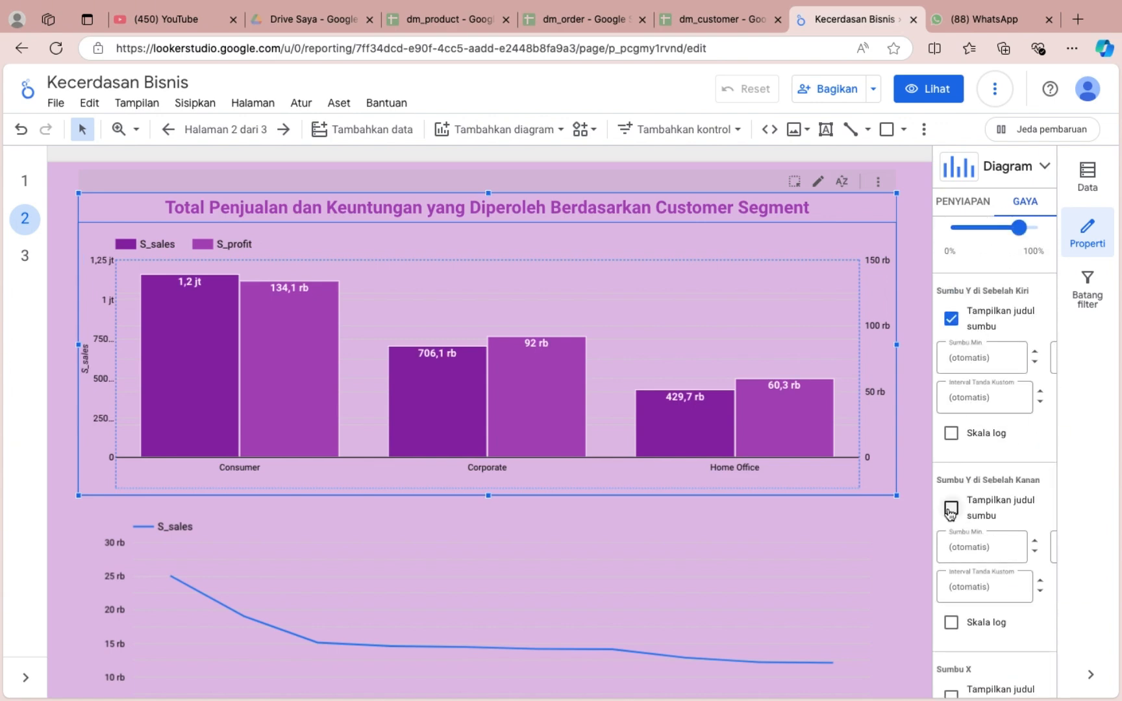
{"action": "left_click", "coordinate": [951, 501]}
{"action": "scroll", "coordinate": [951, 501], "scroll_direction": "down", "scroll_amount": 3}
{"action": "left_click", "coordinate": [952, 545]}
Set the bar chart's axis colour to black and its gridline colour to dark grey.
{"action": "scroll", "coordinate": [968, 519], "scroll_direction": "down", "scroll_amount": 5}
{"action": "left_click", "coordinate": [949, 346]}
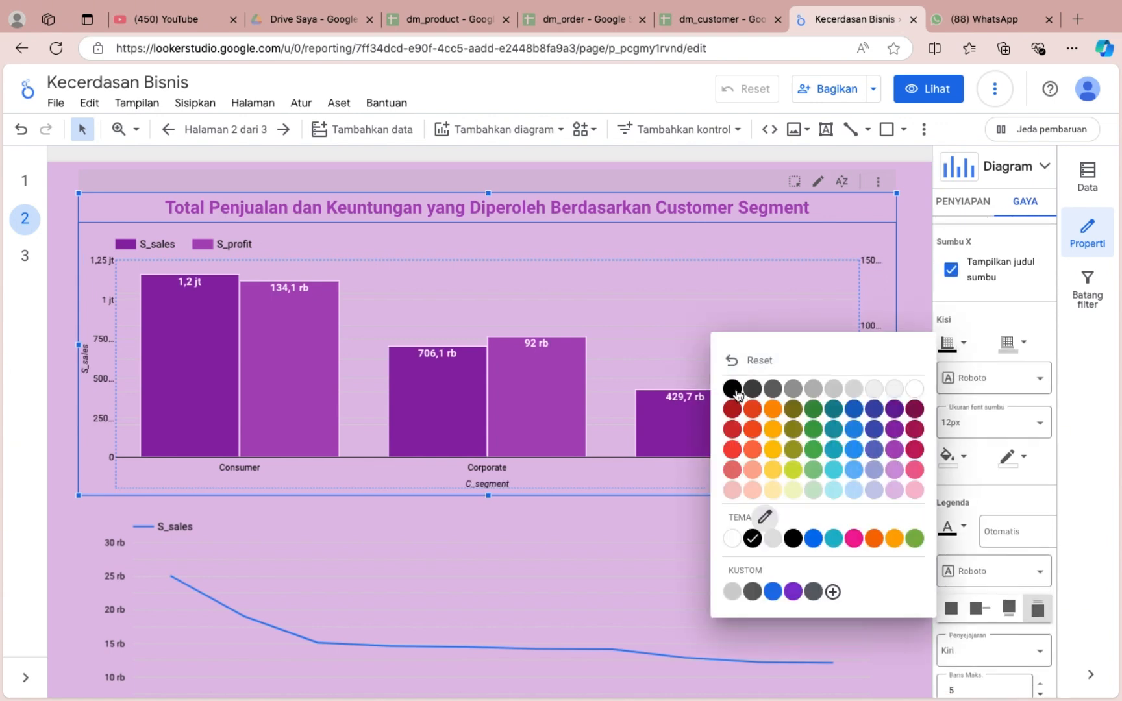
{"action": "left_click", "coordinate": [1008, 342]}
{"action": "left_click", "coordinate": [1008, 342]}
{"action": "left_click", "coordinate": [937, 410]}
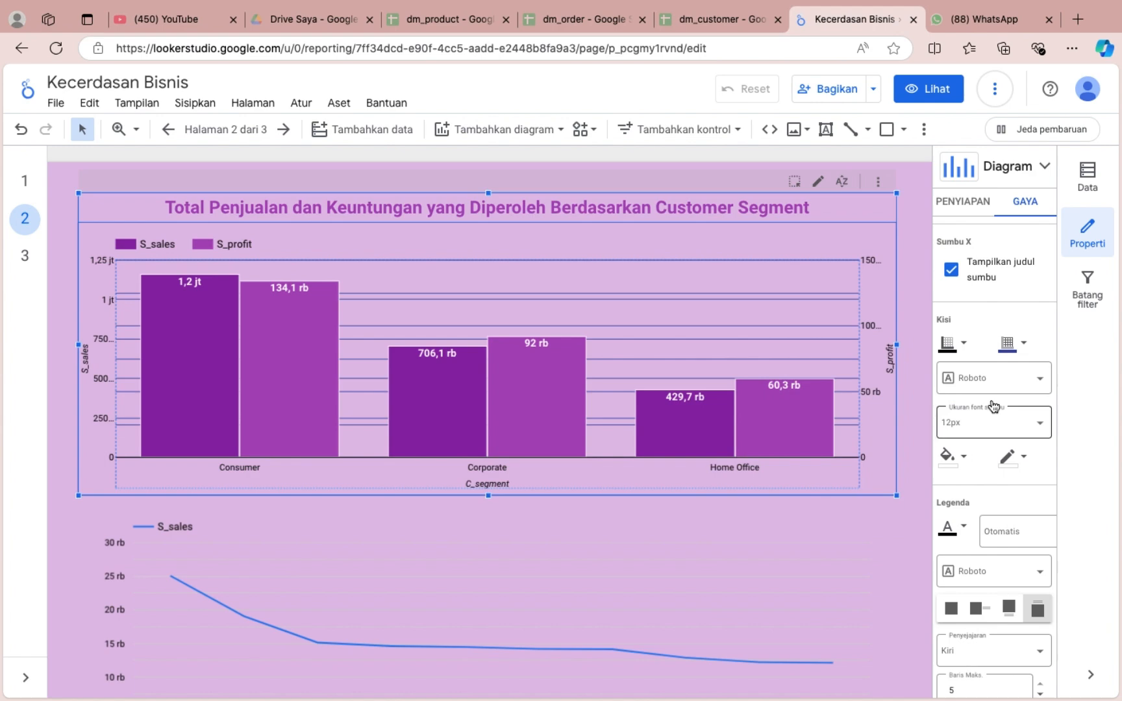
{"action": "left_click", "coordinate": [1009, 343]}
{"action": "left_click", "coordinate": [833, 390]}
{"action": "left_click", "coordinate": [1010, 343]}
{"action": "left_click", "coordinate": [812, 392]}
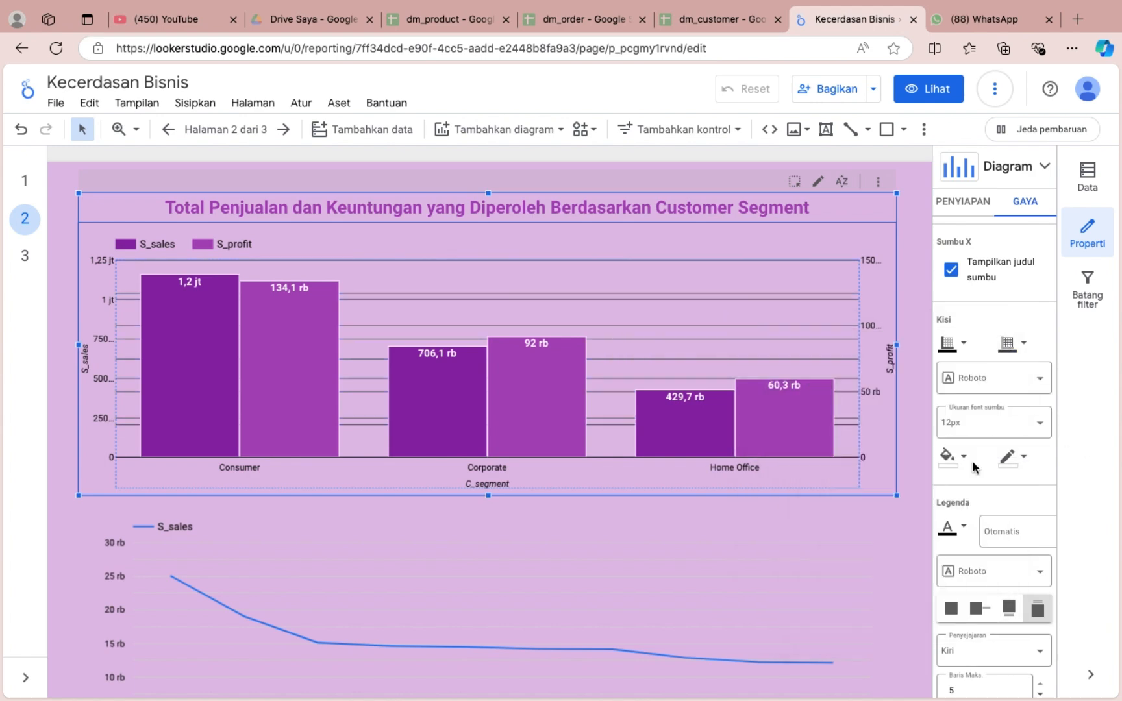
Give the bar chart's plot area a white background and a black border.
{"action": "left_click", "coordinate": [952, 458]}
{"action": "left_click", "coordinate": [916, 462]}
{"action": "left_click", "coordinate": [1010, 457]}
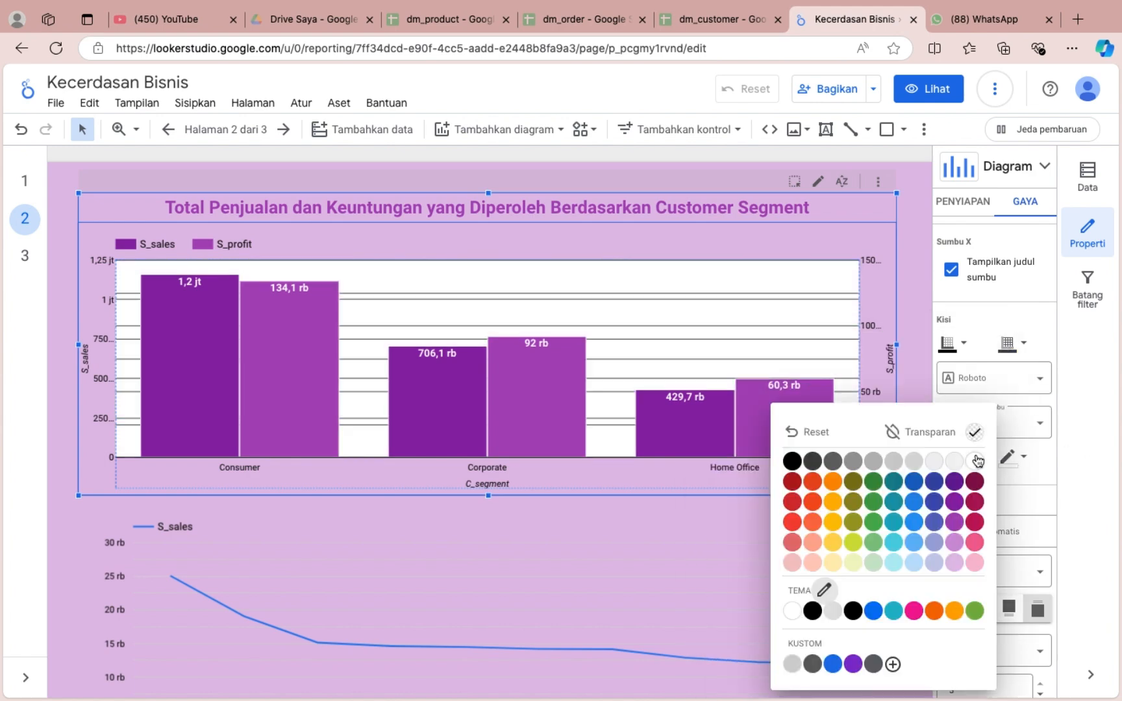
{"action": "left_click", "coordinate": [791, 462]}
Set the overall background of the bar chart to a soft purple, slightly darker than the page.
{"action": "scroll", "coordinate": [994, 519], "scroll_direction": "down", "scroll_amount": 3}
{"action": "left_click", "coordinate": [948, 572]}
{"action": "left_click", "coordinate": [895, 450]}
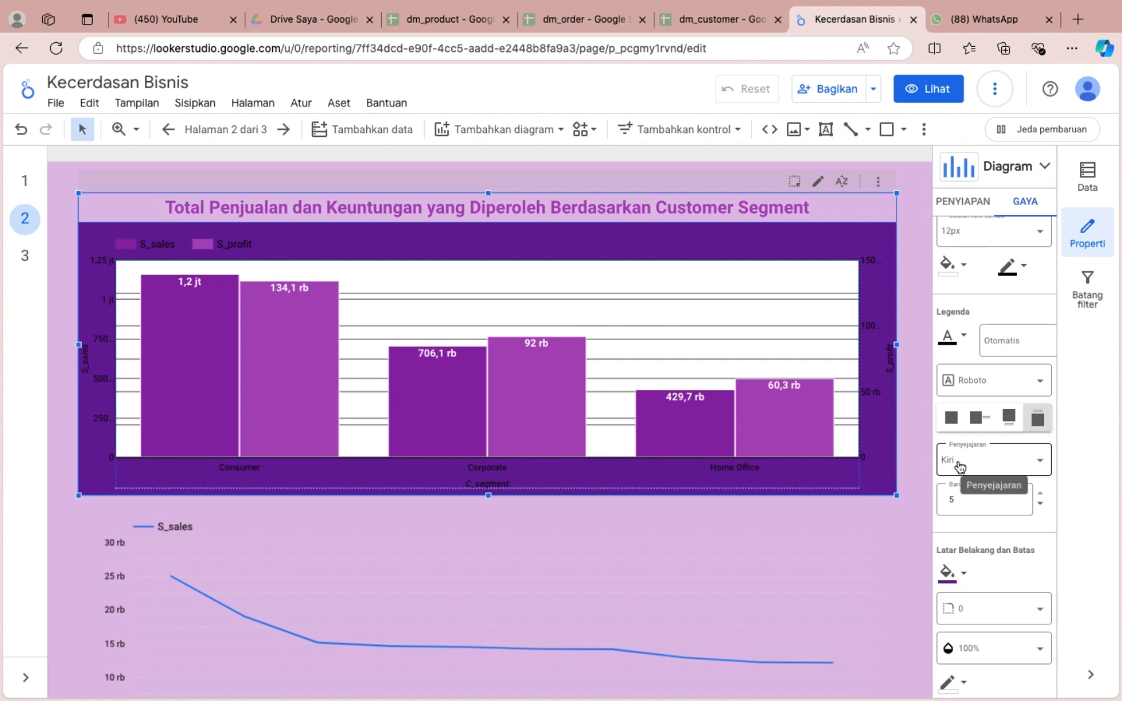
{"action": "left_click", "coordinate": [952, 575]}
{"action": "left_click", "coordinate": [890, 518]}
Show a title on the S_sales by C_name line chart.
{"action": "left_click", "coordinate": [798, 526]}
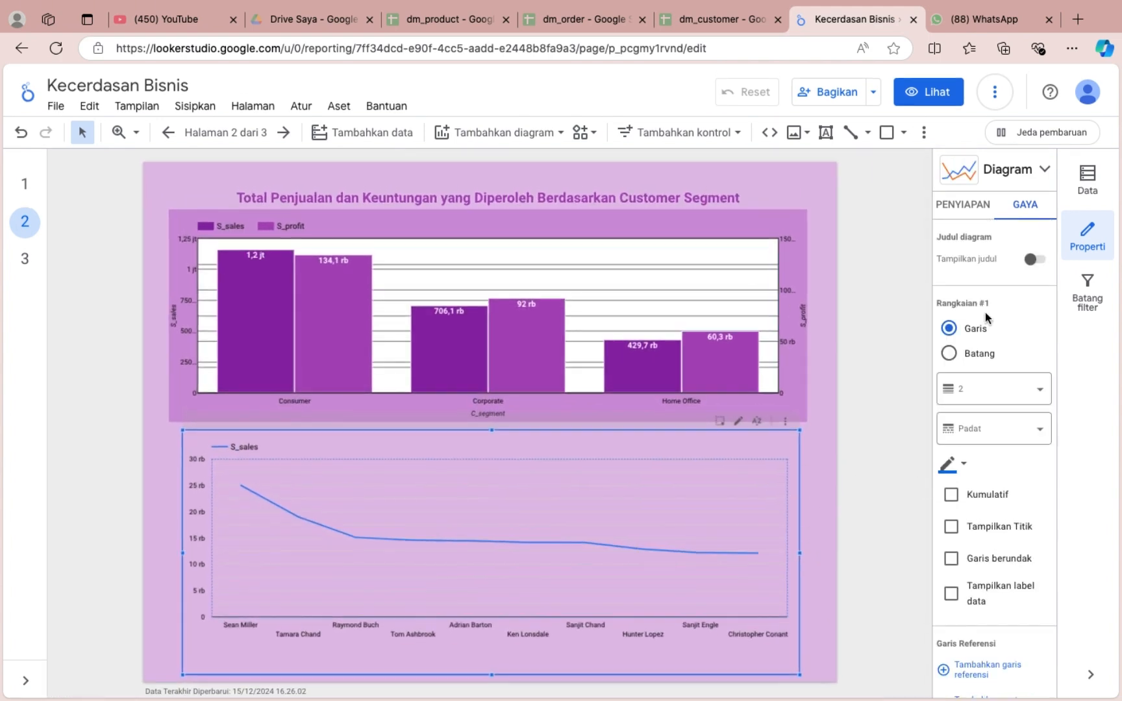
{"action": "left_click", "coordinate": [1033, 256]}
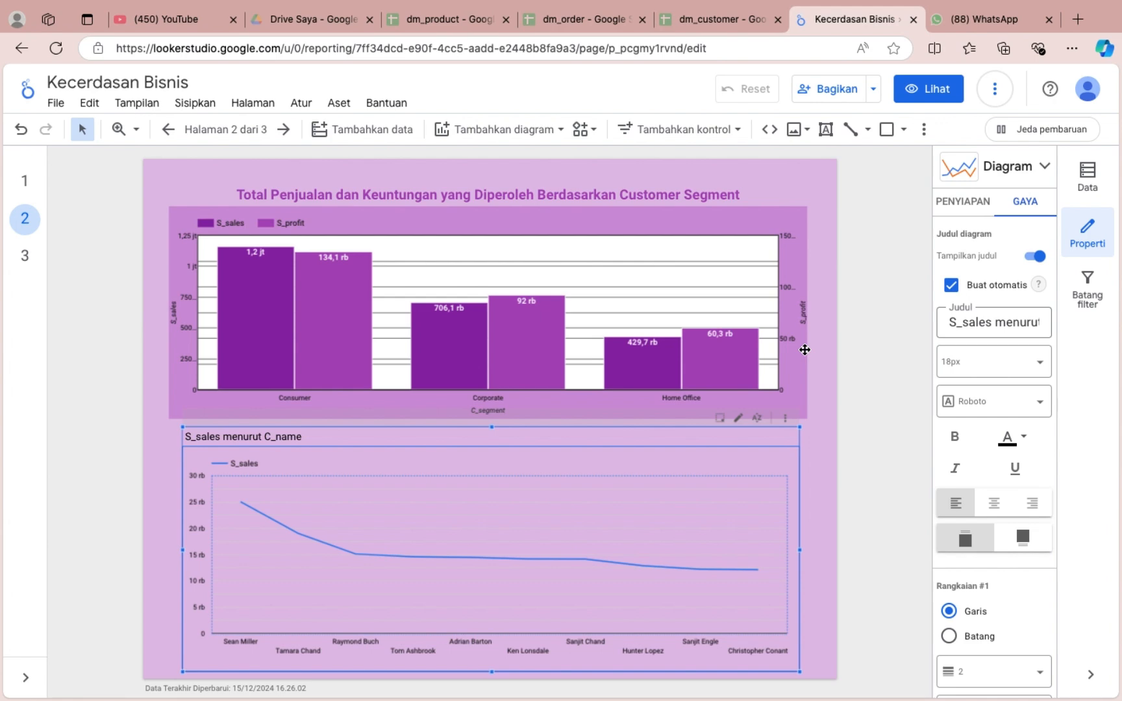
Retitle the customer segment bar chart "Distribusi Penjualan per Segmen Pelanggan".
{"action": "left_click", "coordinate": [441, 195]}
{"action": "left_click", "coordinate": [952, 285]}
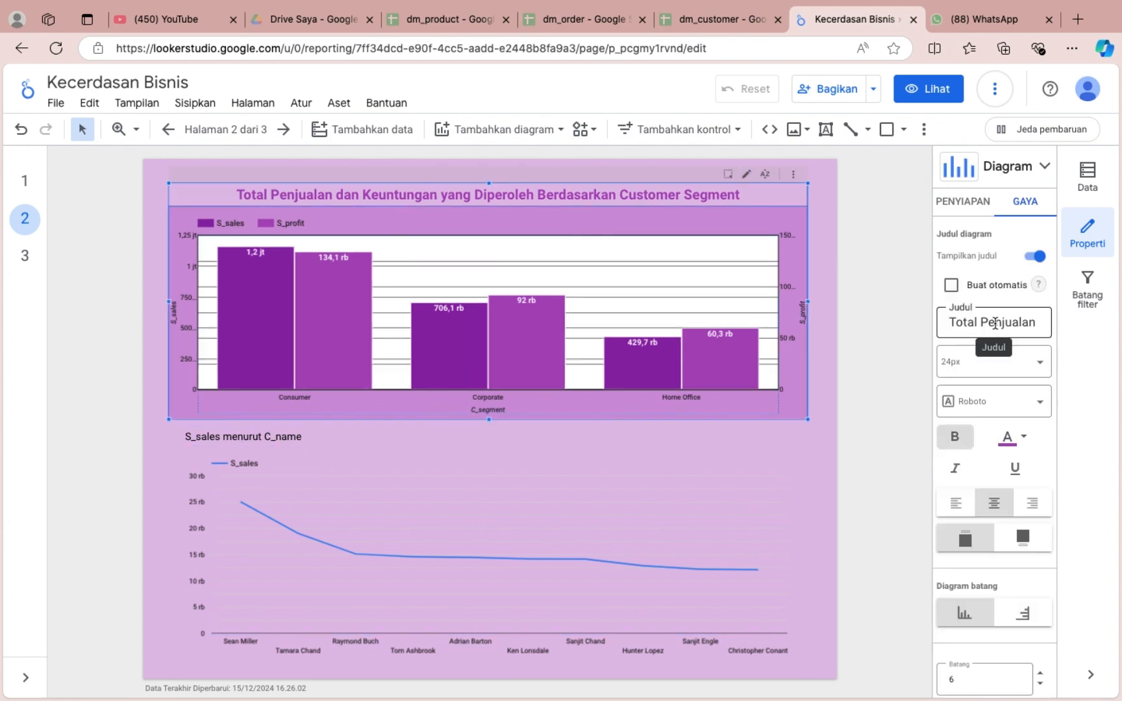
{"action": "triple_click", "coordinate": [995, 322]}
{"action": "type", "text": "Distribusi P"}
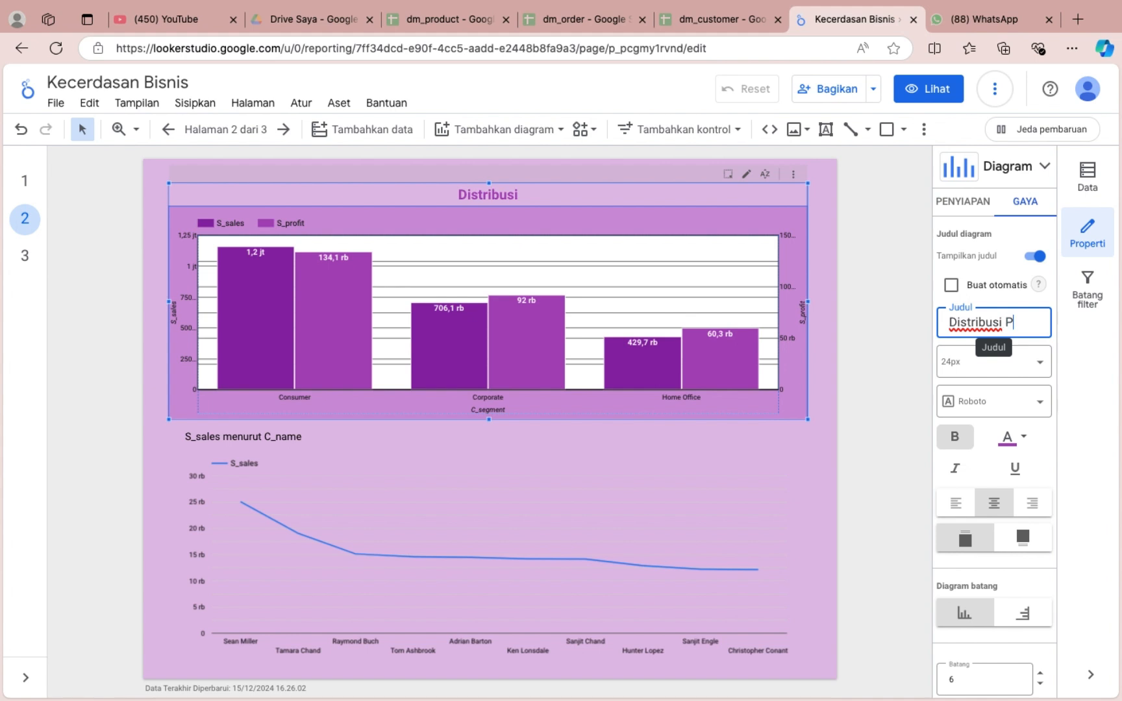
{"action": "type", "text": "enjualan per"}
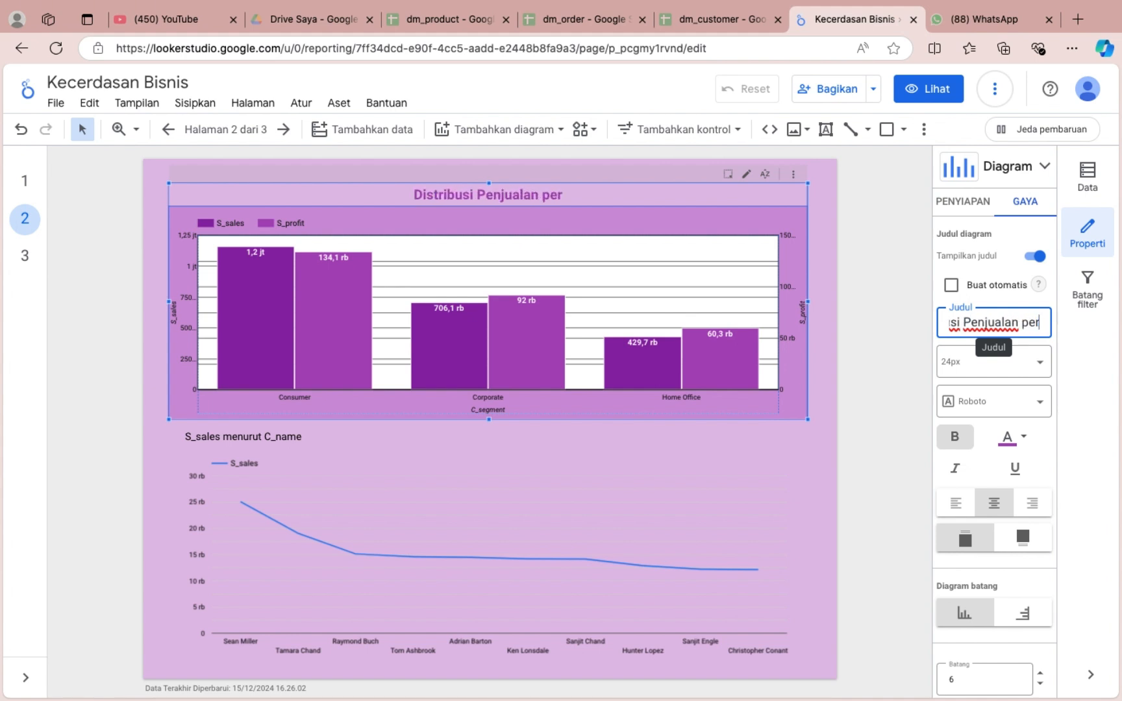
{"action": "type", "text": " Segmen"}
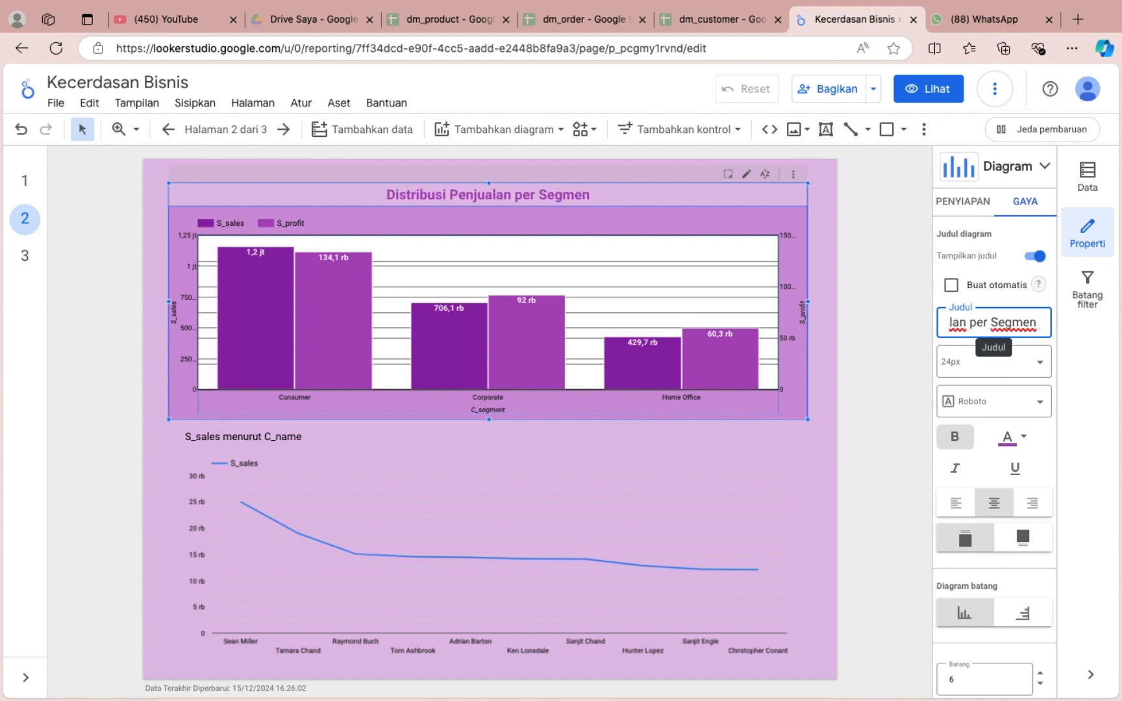
{"action": "type", "text": " Pelanggan"}
Title the line chart "Top Customer Berdasarkan Total Penjualan".
{"action": "left_click", "coordinate": [633, 447]}
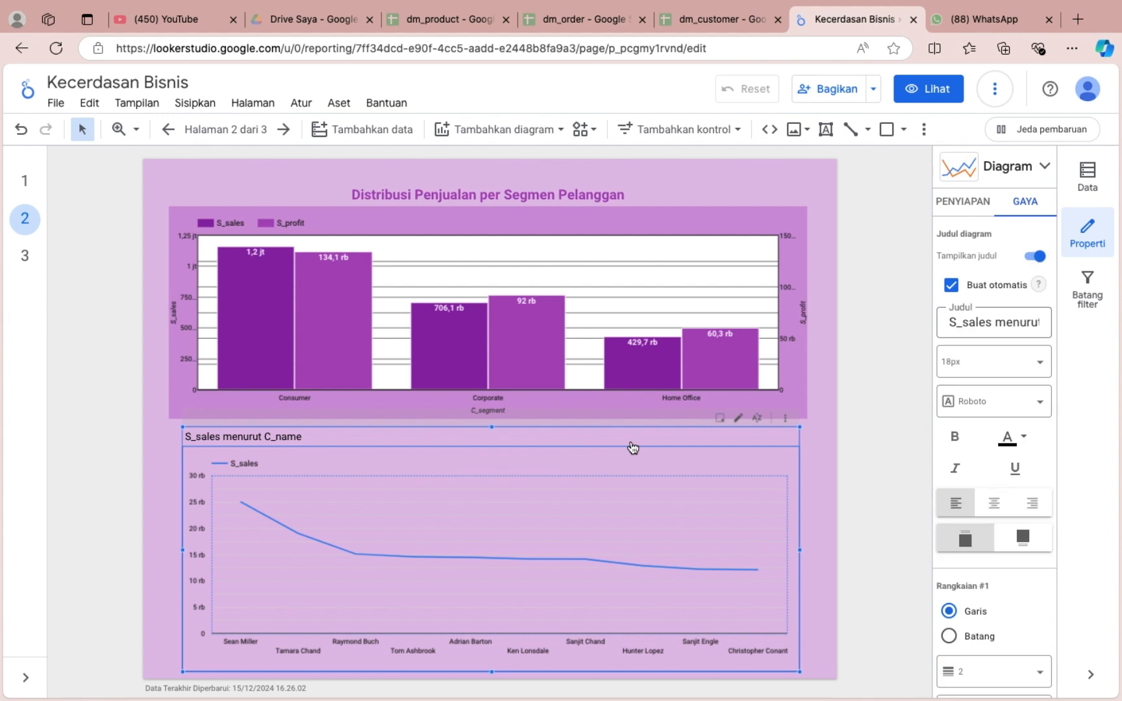
{"action": "triple_click", "coordinate": [978, 324]}
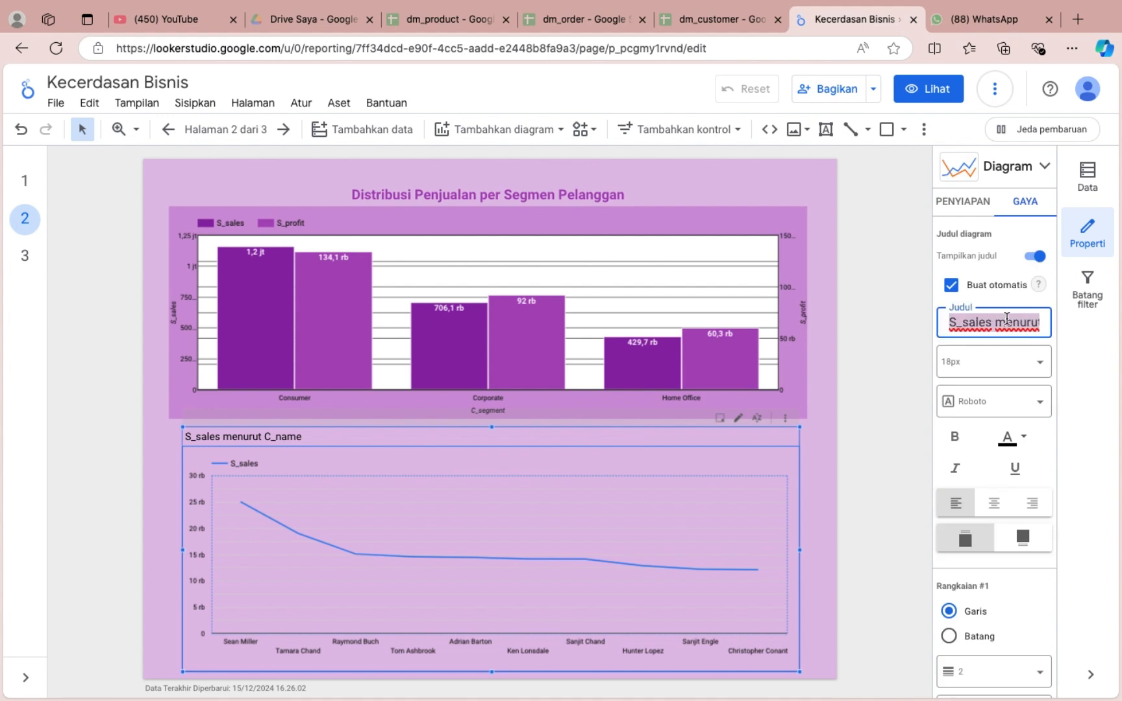
{"action": "type", "text": "Top"}
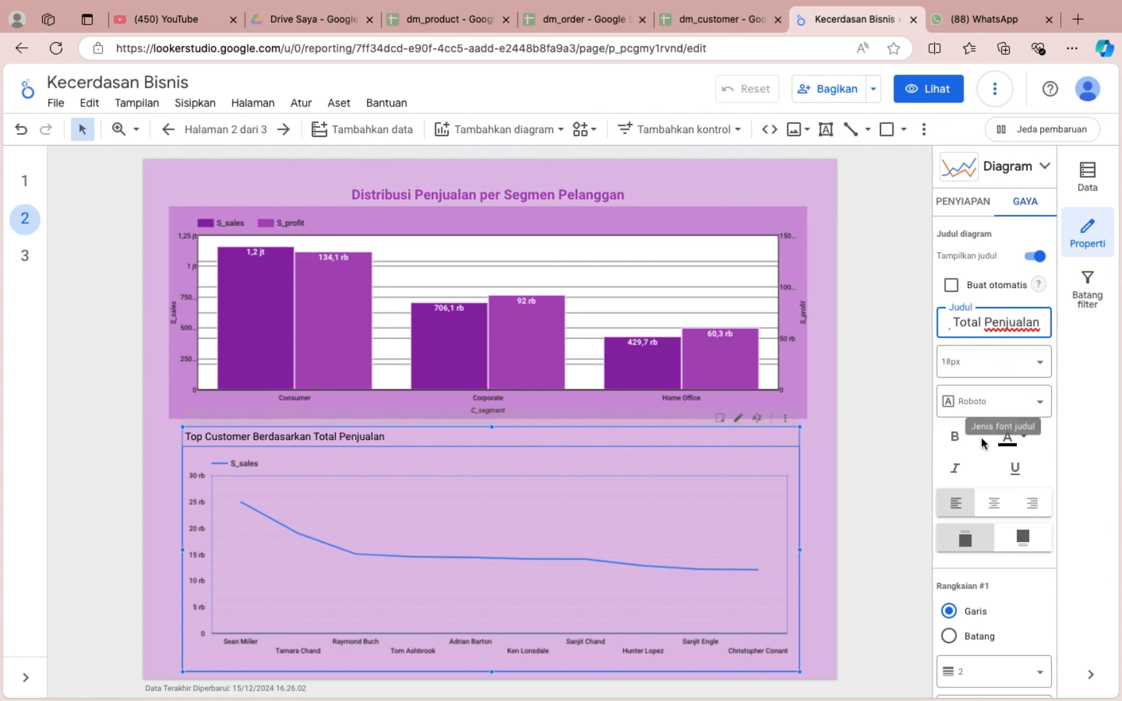
Format the line chart's title at 24px, bold and centred.
{"action": "left_click", "coordinate": [994, 362]}
{"action": "scroll", "coordinate": [993, 539], "scroll_direction": "down", "scroll_amount": 2}
{"action": "left_click", "coordinate": [982, 511]}
{"action": "left_click", "coordinate": [954, 437]}
{"action": "left_click", "coordinate": [997, 505]}
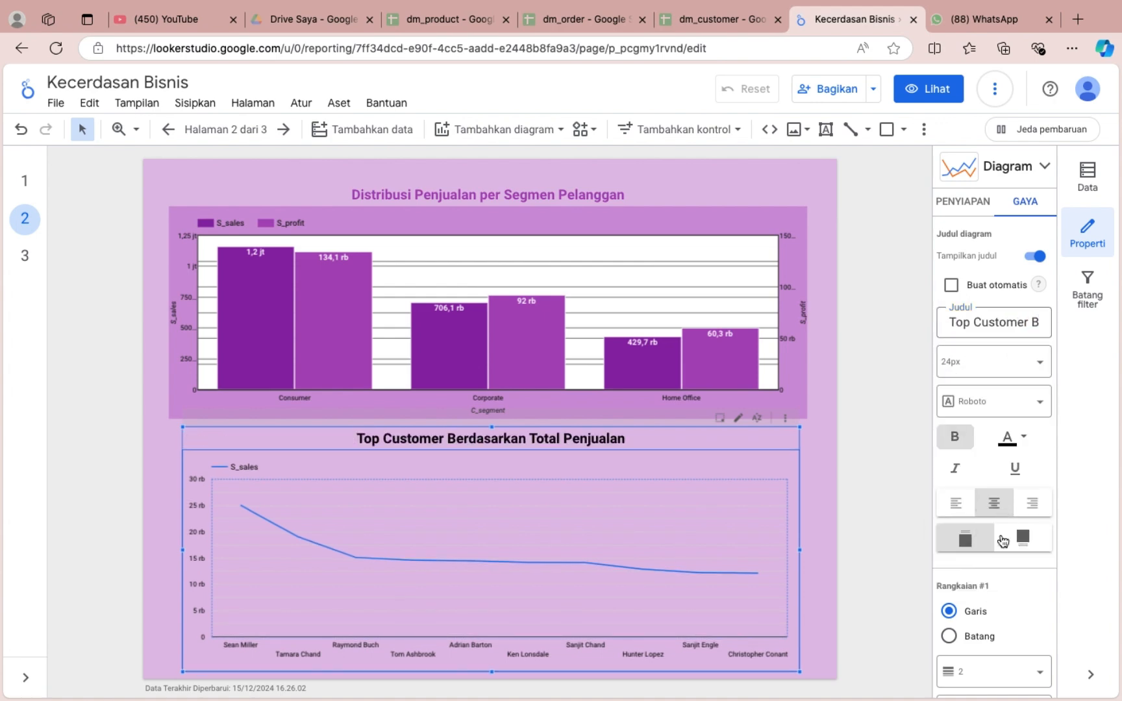
Colour the title of the Top Customer line chart dark purple.
{"action": "scroll", "coordinate": [1000, 541], "scroll_direction": "down", "scroll_amount": 4}
{"action": "left_click", "coordinate": [951, 513]}
{"action": "left_click", "coordinate": [1014, 232]}
{"action": "scroll", "coordinate": [1013, 247], "scroll_direction": "up", "scroll_amount": 1}
{"action": "left_click", "coordinate": [1010, 276]}
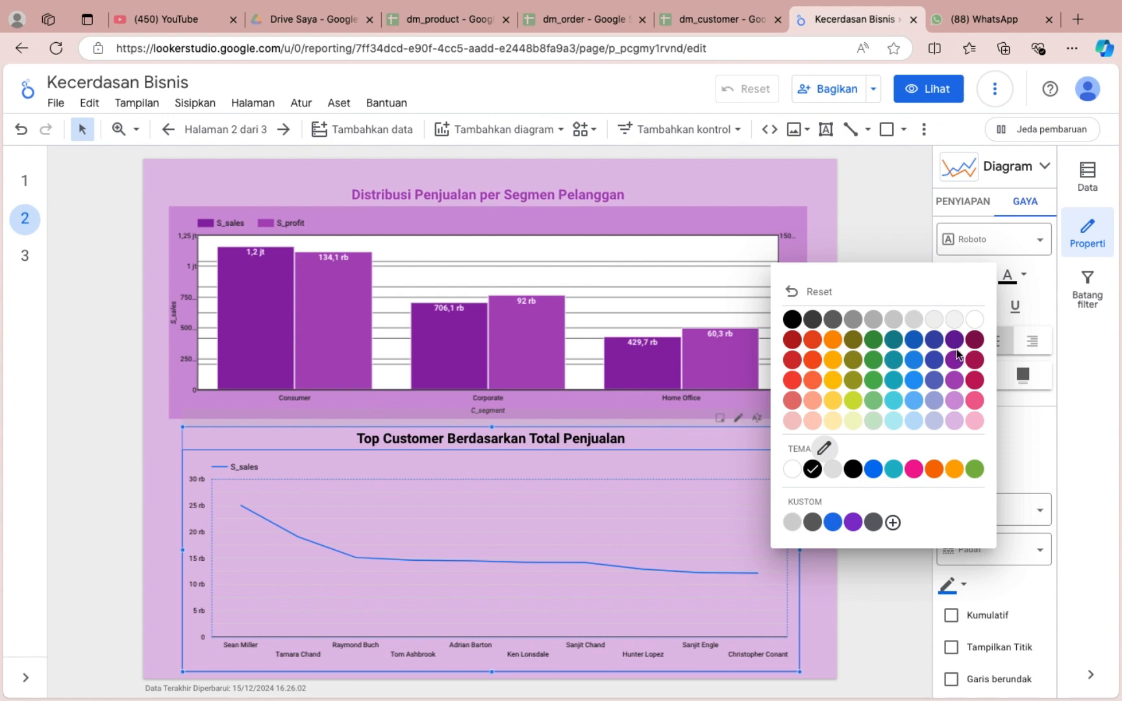
{"action": "left_click", "coordinate": [951, 361]}
Give the customer segment bar chart a black outer border.
{"action": "left_click", "coordinate": [803, 257]}
{"action": "scroll", "coordinate": [974, 603], "scroll_direction": "down", "scroll_amount": 10}
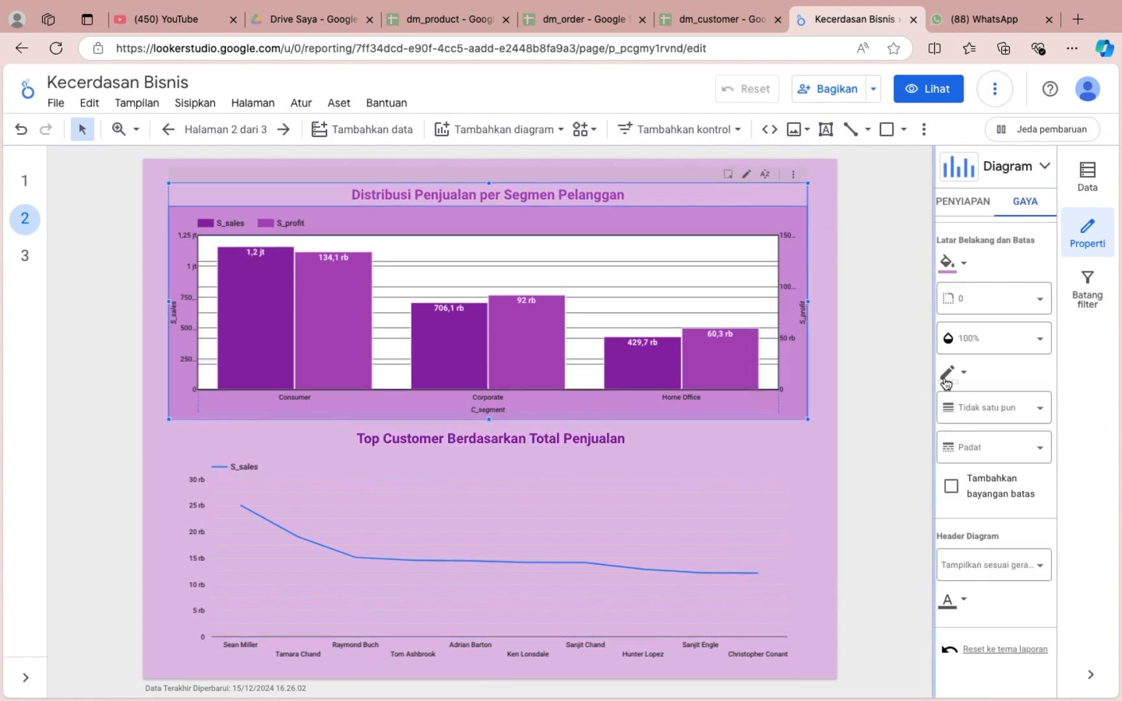
{"action": "left_click", "coordinate": [948, 378]}
{"action": "left_click", "coordinate": [731, 421]}
Show the left Y-axis and X-axis titles on the Top Customer line chart.
{"action": "left_click", "coordinate": [720, 496]}
{"action": "scroll", "coordinate": [997, 513], "scroll_direction": "down", "scroll_amount": 10}
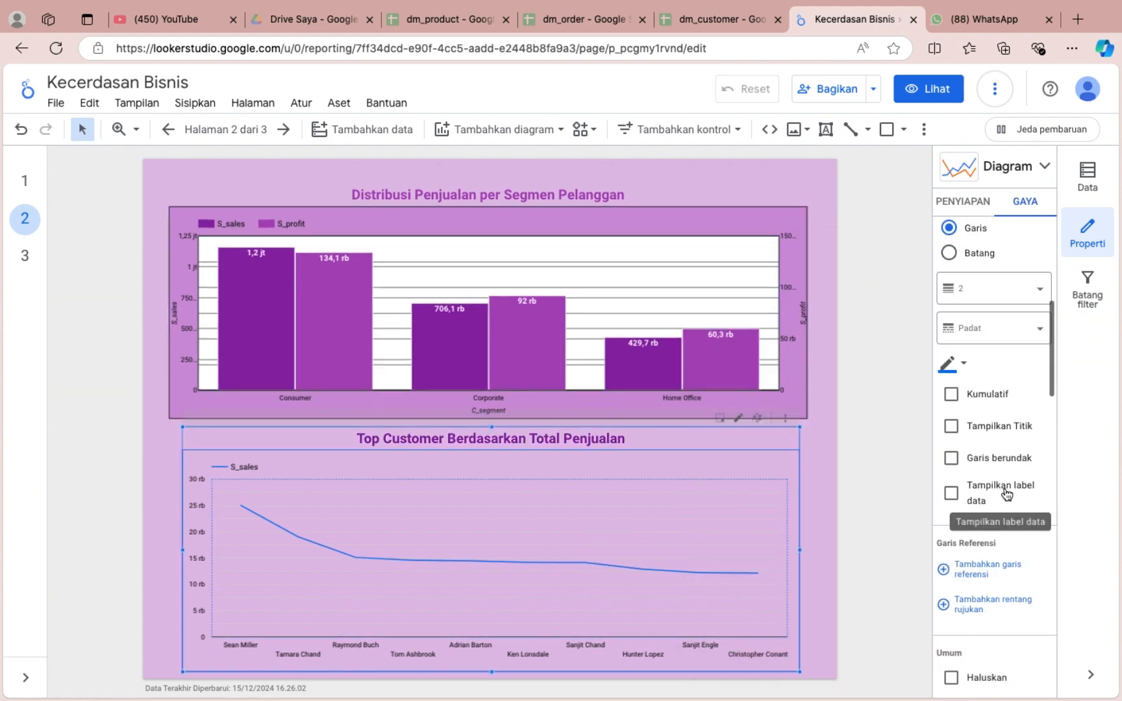
{"action": "left_click", "coordinate": [950, 569]}
{"action": "scroll", "coordinate": [955, 571], "scroll_direction": "down", "scroll_amount": 4}
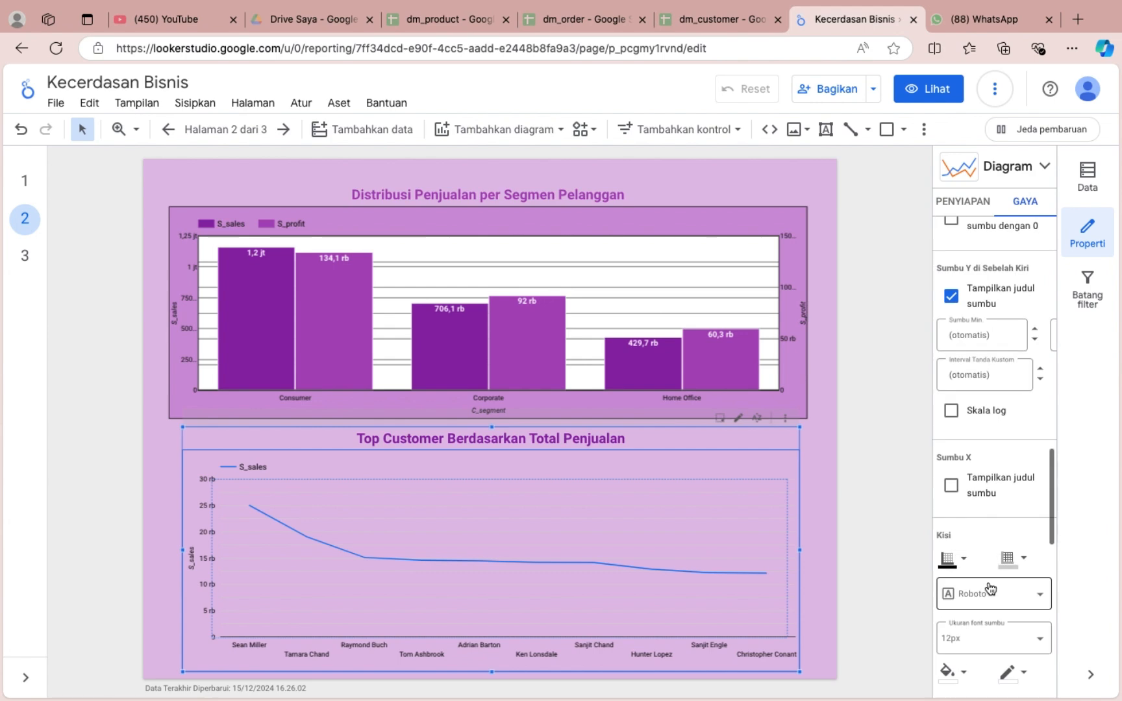
{"action": "left_click", "coordinate": [951, 486]}
Style the line chart's plot area with dark grey gridlines, a white background and a black border.
{"action": "left_click", "coordinate": [1009, 559]}
{"action": "left_click", "coordinate": [833, 462]}
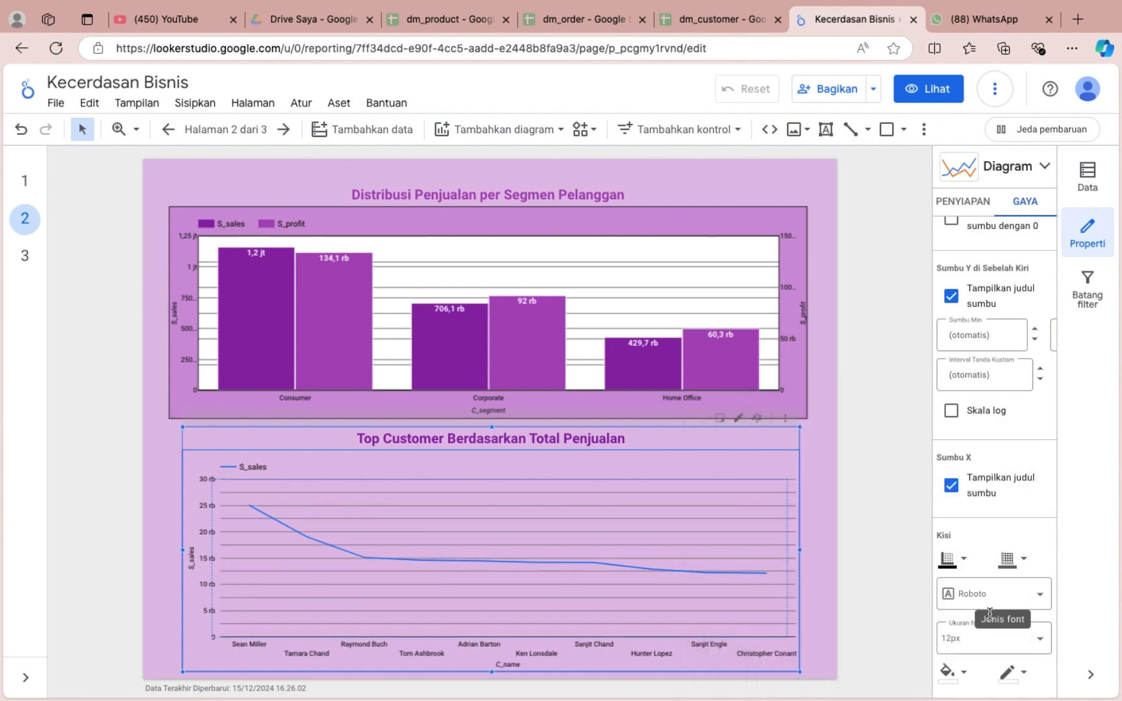
{"action": "scroll", "coordinate": [982, 588], "scroll_direction": "down", "scroll_amount": 3}
{"action": "left_click", "coordinate": [949, 480]}
{"action": "left_click", "coordinate": [913, 462]}
{"action": "left_click", "coordinate": [1008, 480]}
{"action": "left_click", "coordinate": [790, 461]}
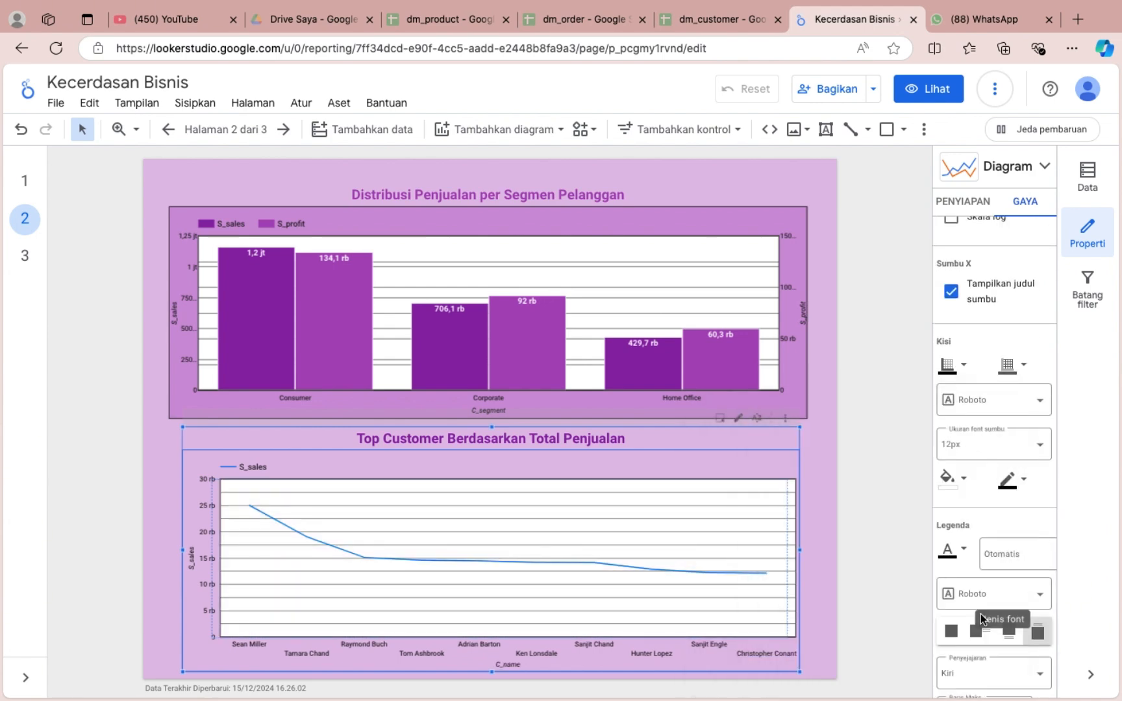
Fill the line chart's background with light purple and give the chart a black outer border.
{"action": "scroll", "coordinate": [979, 611], "scroll_direction": "down", "scroll_amount": 5}
{"action": "left_click", "coordinate": [947, 464]}
{"action": "left_click", "coordinate": [898, 511]}
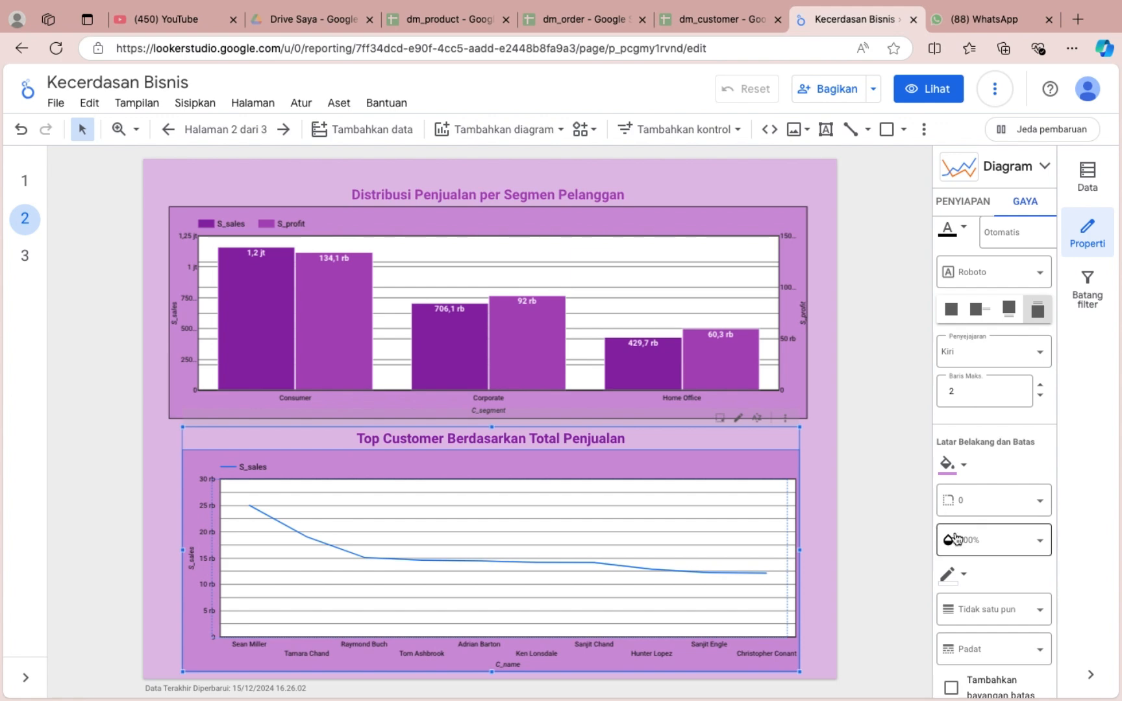
{"action": "scroll", "coordinate": [958, 539], "scroll_direction": "down", "scroll_amount": 3}
{"action": "left_click", "coordinate": [957, 379]}
{"action": "left_click", "coordinate": [732, 422]}
Colour the S_sales line of the line chart dark purple.
{"action": "scroll", "coordinate": [991, 446], "scroll_direction": "up", "scroll_amount": 10}
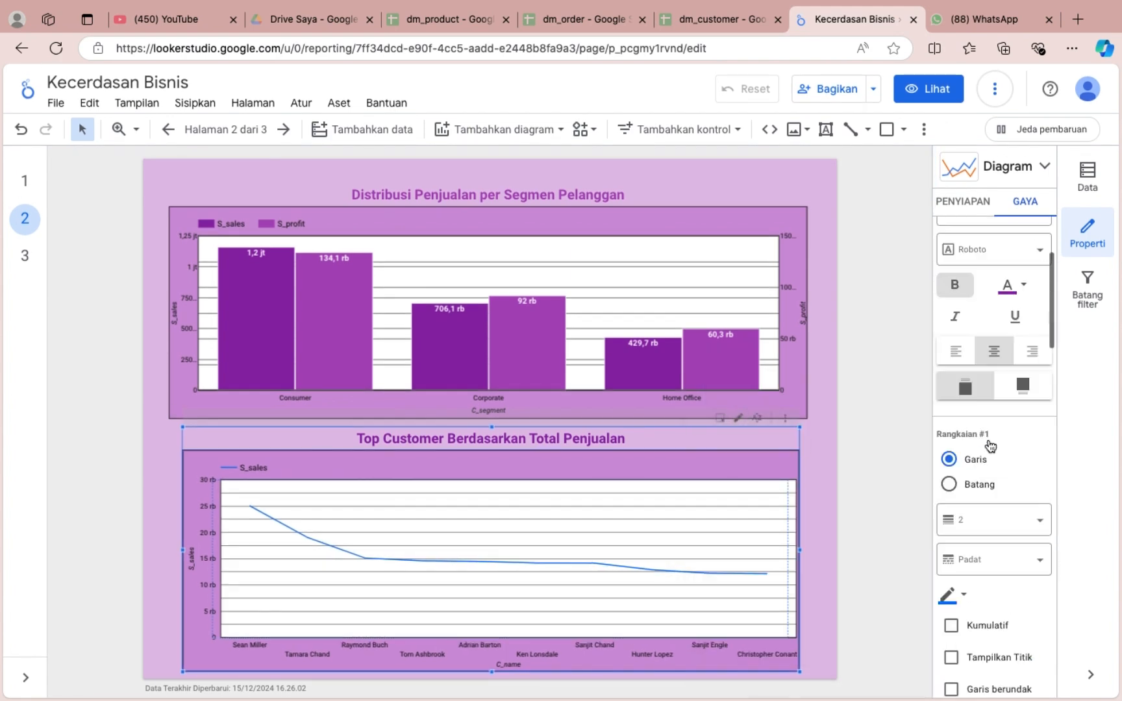
{"action": "scroll", "coordinate": [991, 446], "scroll_direction": "down", "scroll_amount": 2}
{"action": "left_click", "coordinate": [951, 489]}
{"action": "left_click", "coordinate": [893, 482]}
{"action": "left_click", "coordinate": [909, 437]}
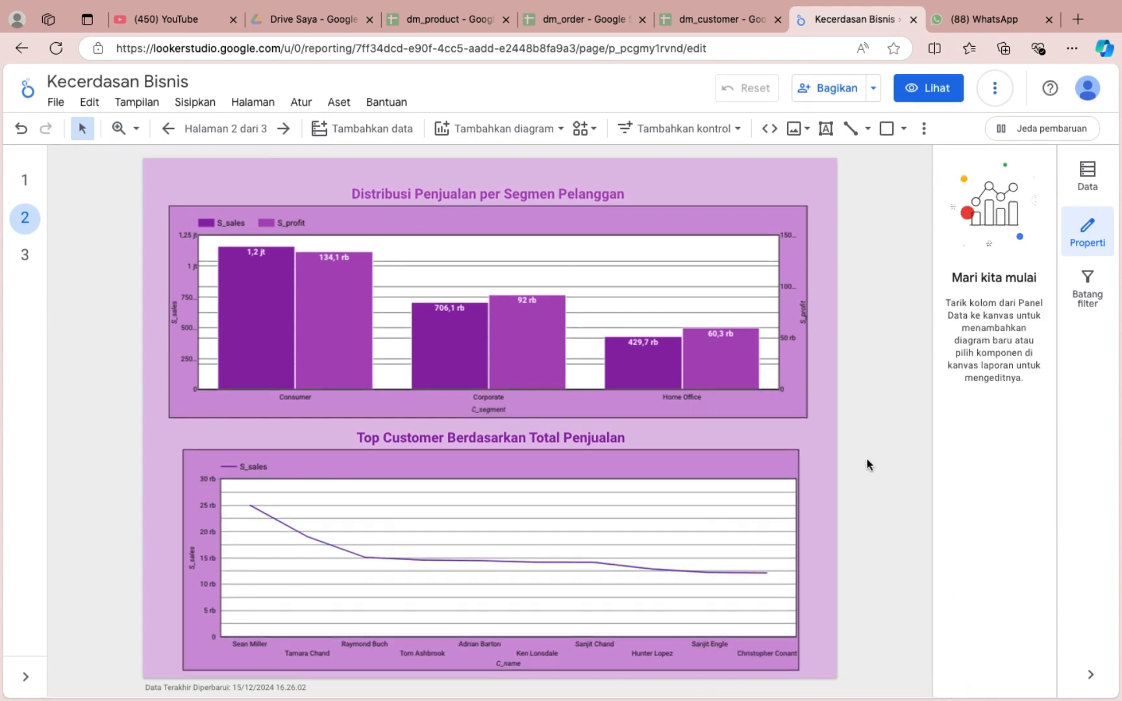
Narrow the line chart's plot area from its right edge to leave a margin inside the chart border.
{"action": "left_click", "coordinate": [796, 549]}
{"action": "scroll", "coordinate": [751, 522], "scroll_direction": "up", "scroll_amount": 5}
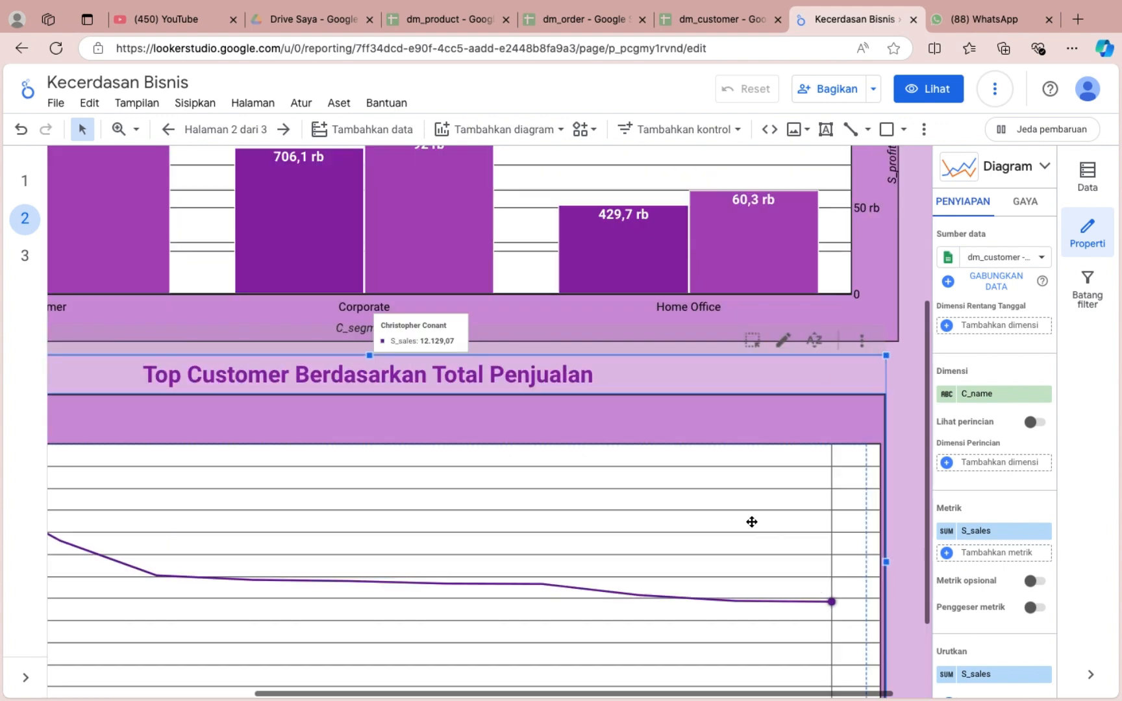
{"action": "left_click_drag", "start_coordinate": [867, 538], "coordinate": [829, 538]}
{"action": "left_click", "coordinate": [899, 508]}
{"action": "scroll", "coordinate": [898, 504], "scroll_direction": "down", "scroll_amount": 2}
{"action": "scroll", "coordinate": [899, 508], "scroll_direction": "down", "scroll_amount": 3}
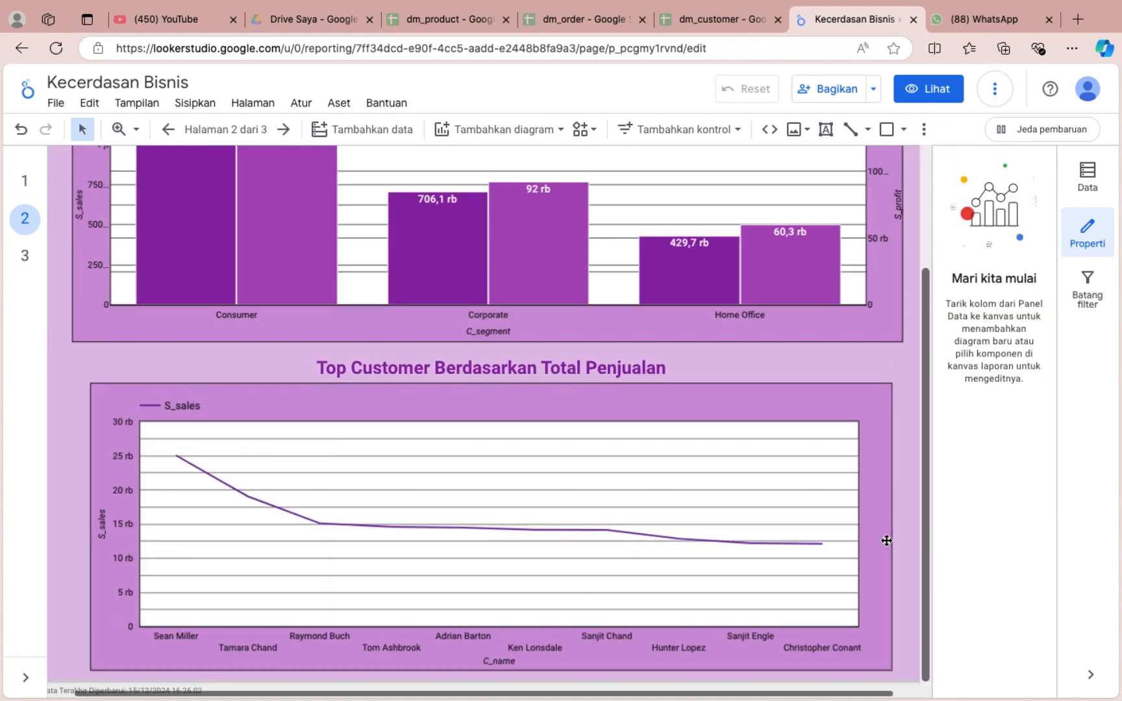
Examine the sales and profit values in page 2's segment bar chart and Top Customer line chart.
{"action": "left_click", "coordinate": [784, 476]}
{"action": "scroll", "coordinate": [172, 437], "scroll_direction": "up", "scroll_amount": 2}
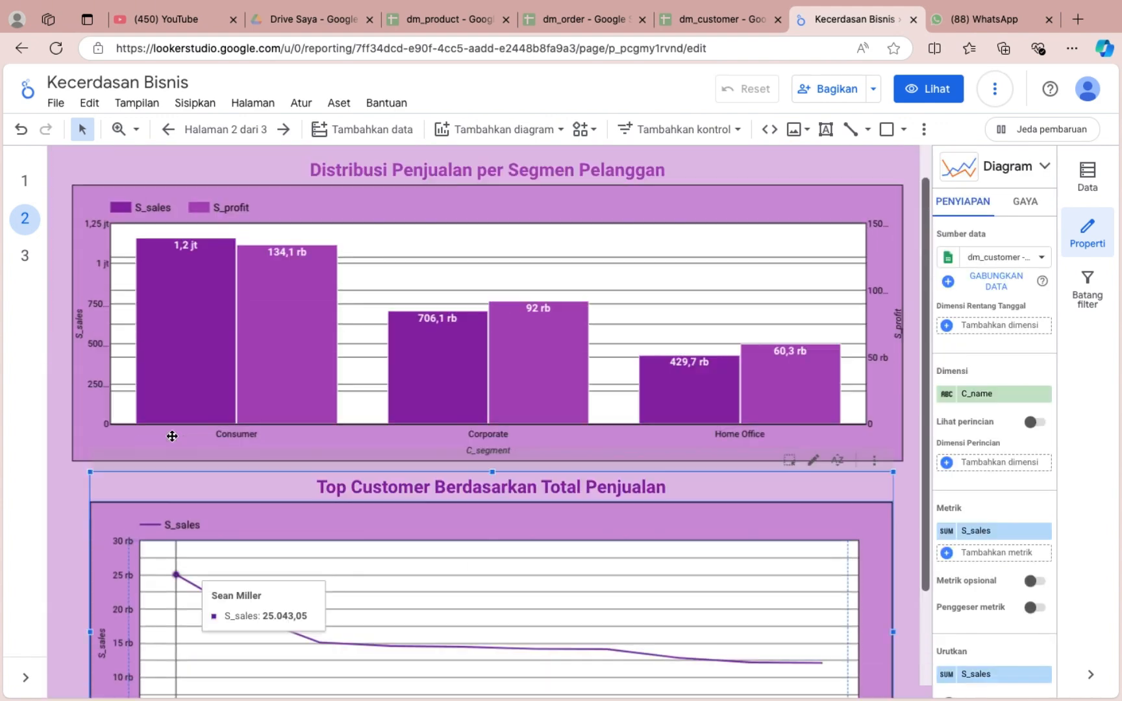
{"action": "left_click", "coordinate": [1075, 245]}
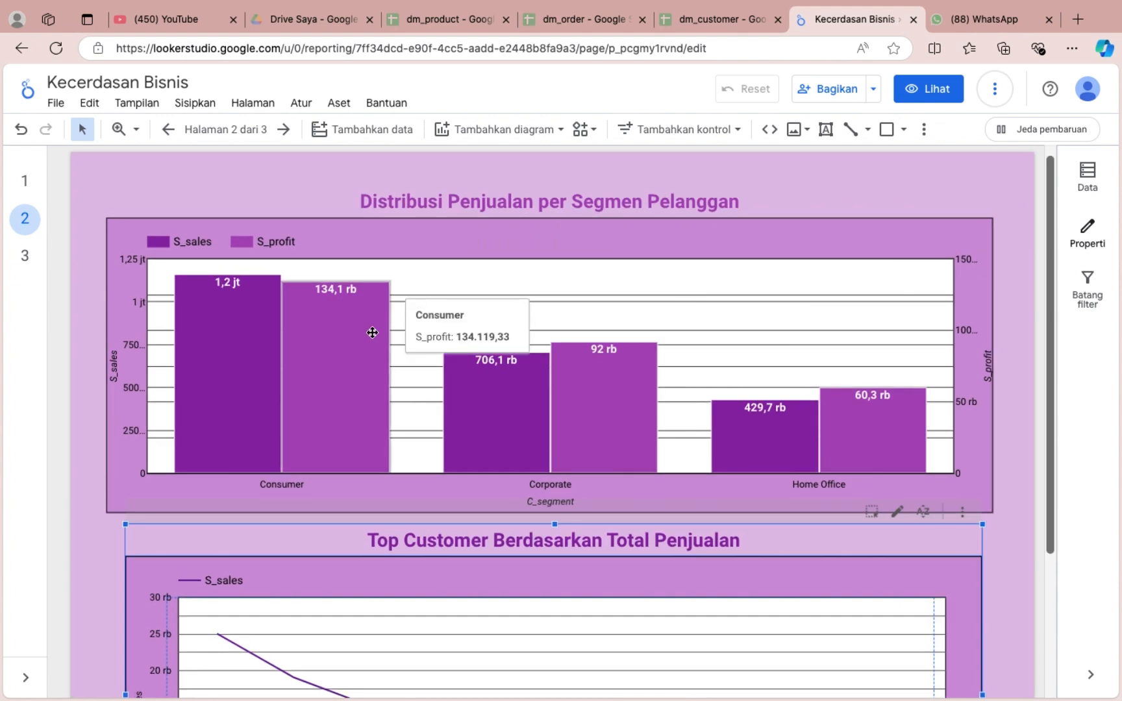
{"action": "mouse_move", "coordinate": [279, 448]}
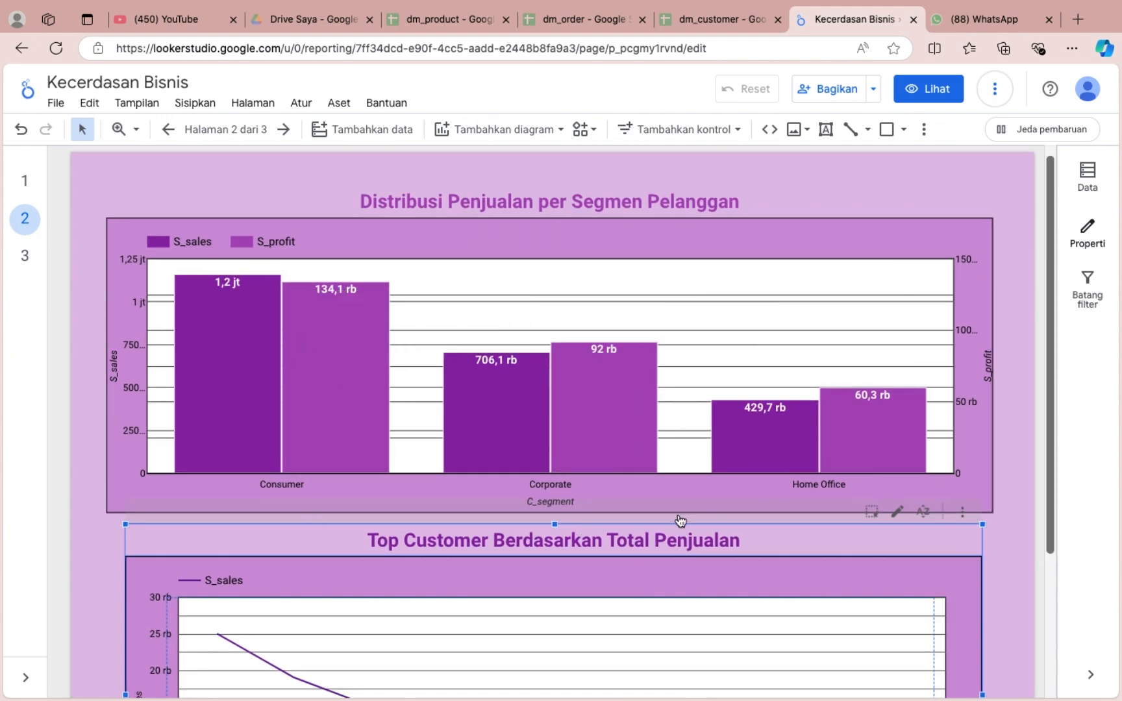
{"action": "mouse_move", "coordinate": [781, 420]}
{"action": "mouse_move", "coordinate": [356, 290]}
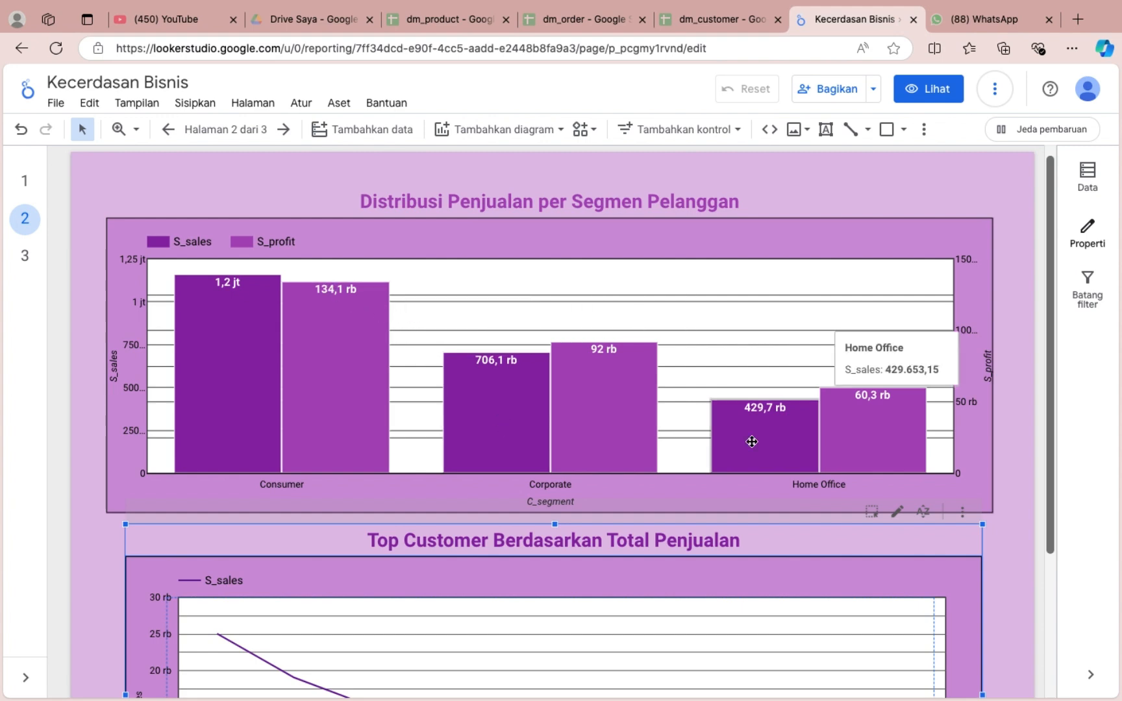
{"action": "mouse_move", "coordinate": [920, 433]}
{"action": "scroll", "coordinate": [897, 419], "scroll_direction": "down", "scroll_amount": 3}
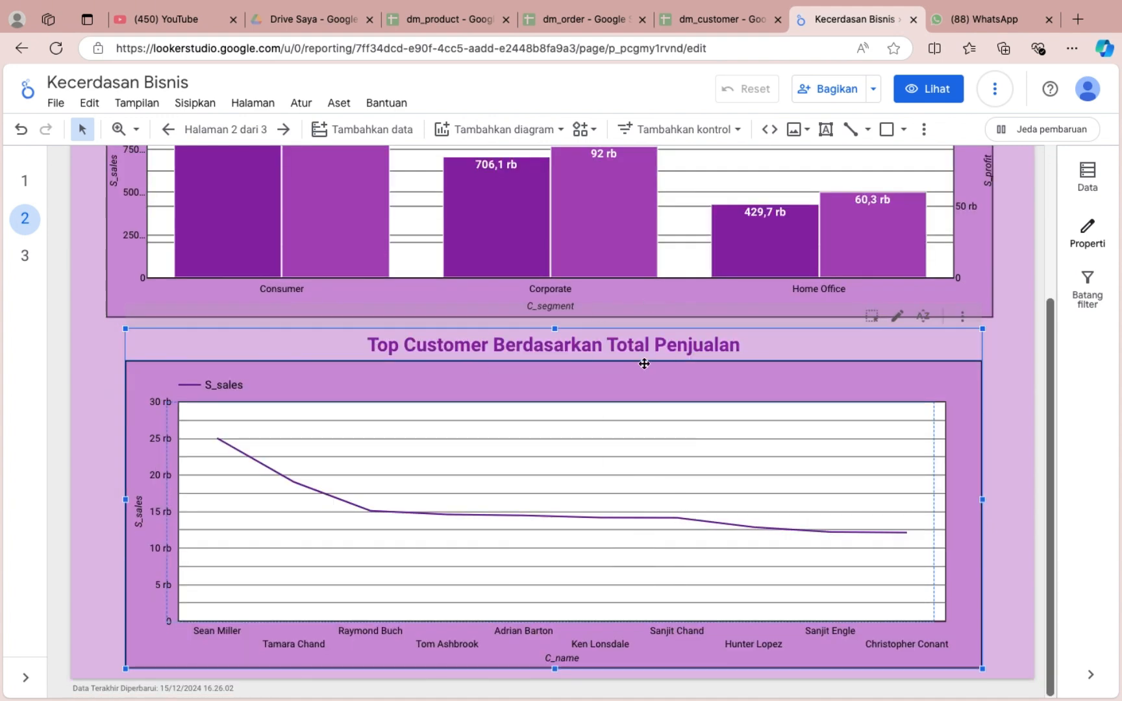
{"action": "scroll", "coordinate": [646, 361], "scroll_direction": "up", "scroll_amount": 1}
{"action": "mouse_move", "coordinate": [198, 494]}
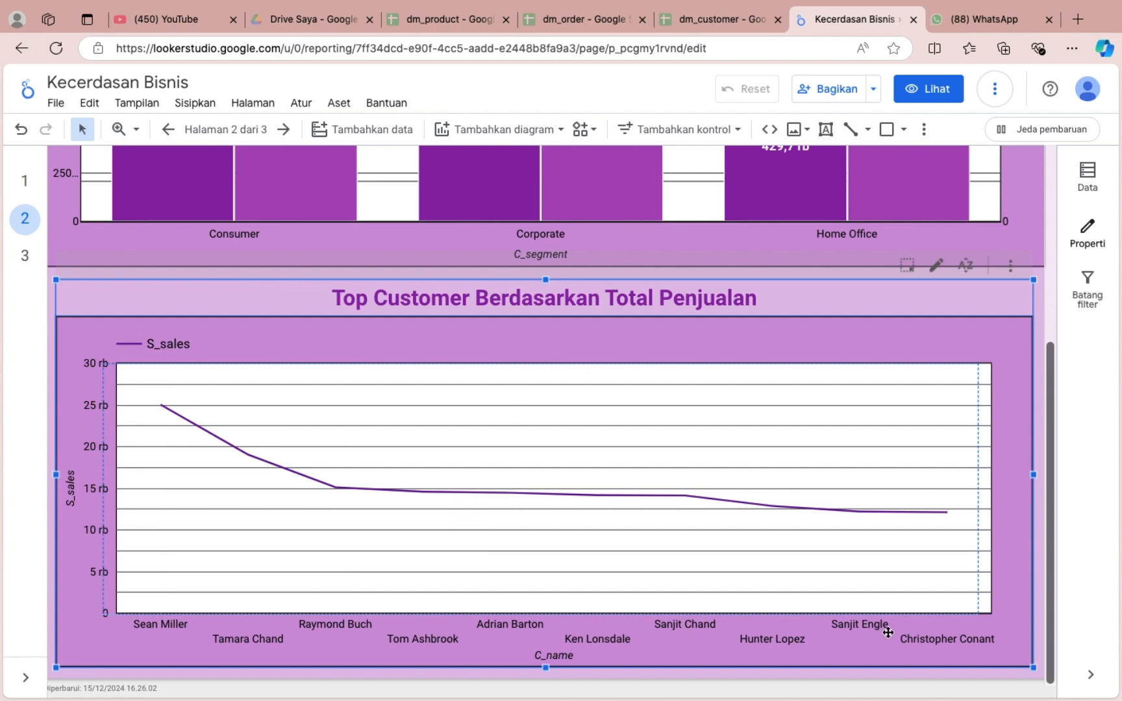
{"action": "mouse_move", "coordinate": [932, 563]}
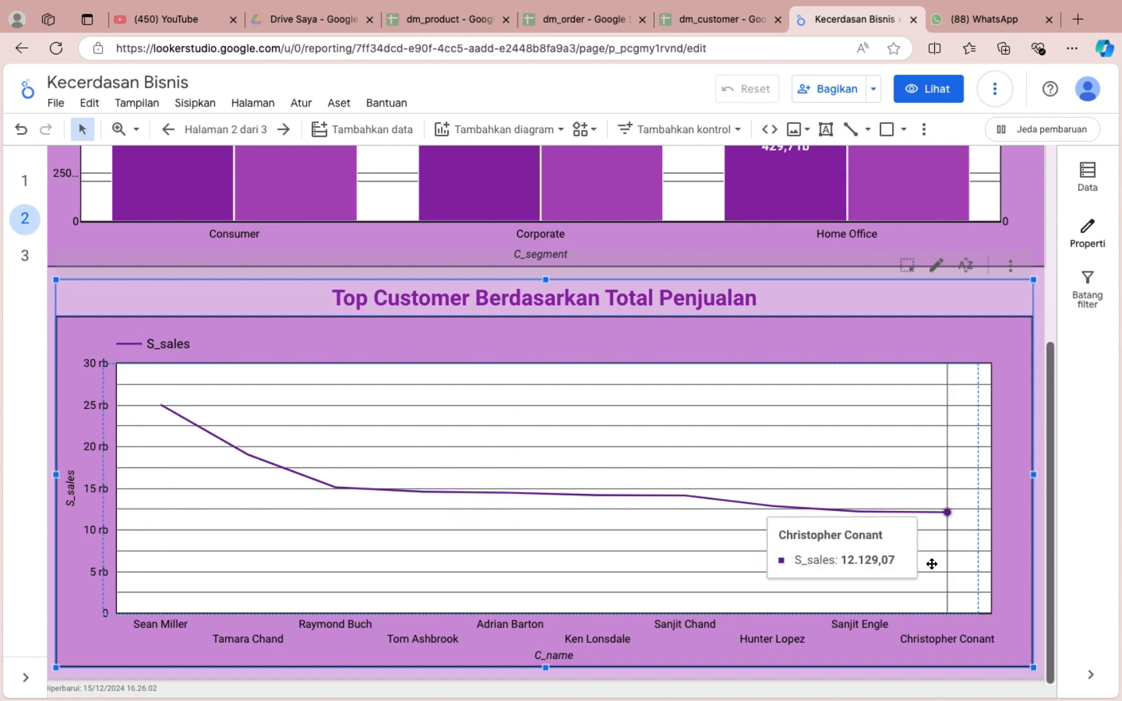
{"action": "scroll", "coordinate": [932, 563], "scroll_direction": "down", "scroll_amount": 1}
Open page 3 and set its page background to light blue.
{"action": "left_click", "coordinate": [25, 256]}
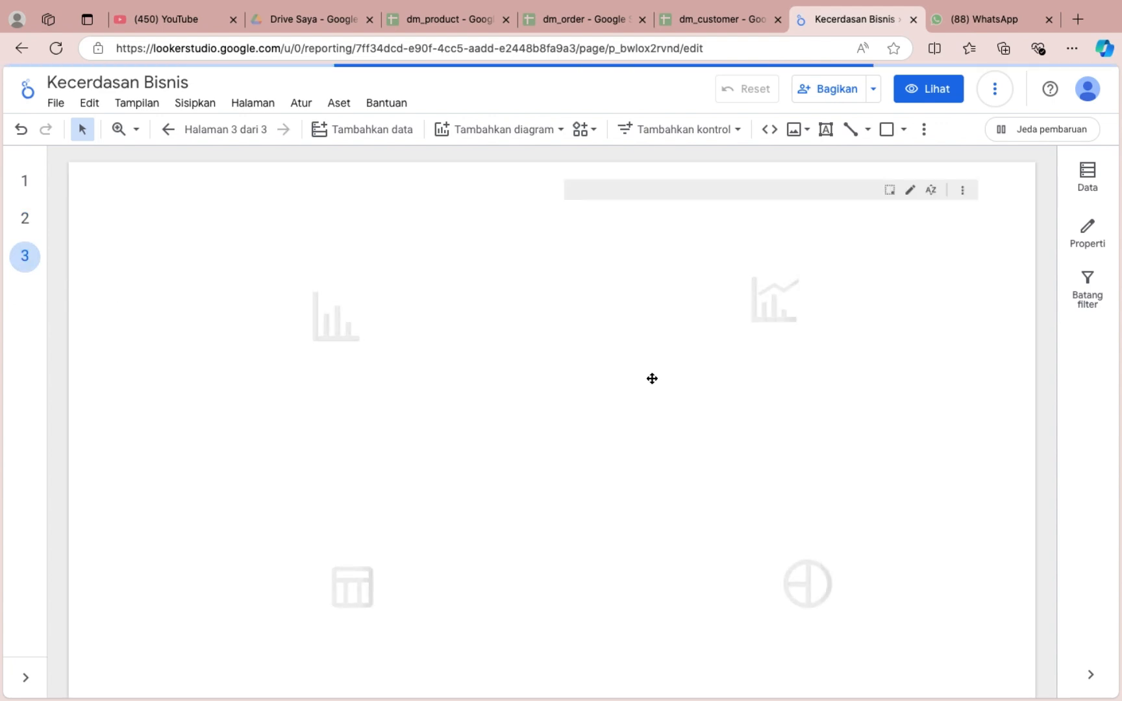
{"action": "left_click", "coordinate": [359, 268]}
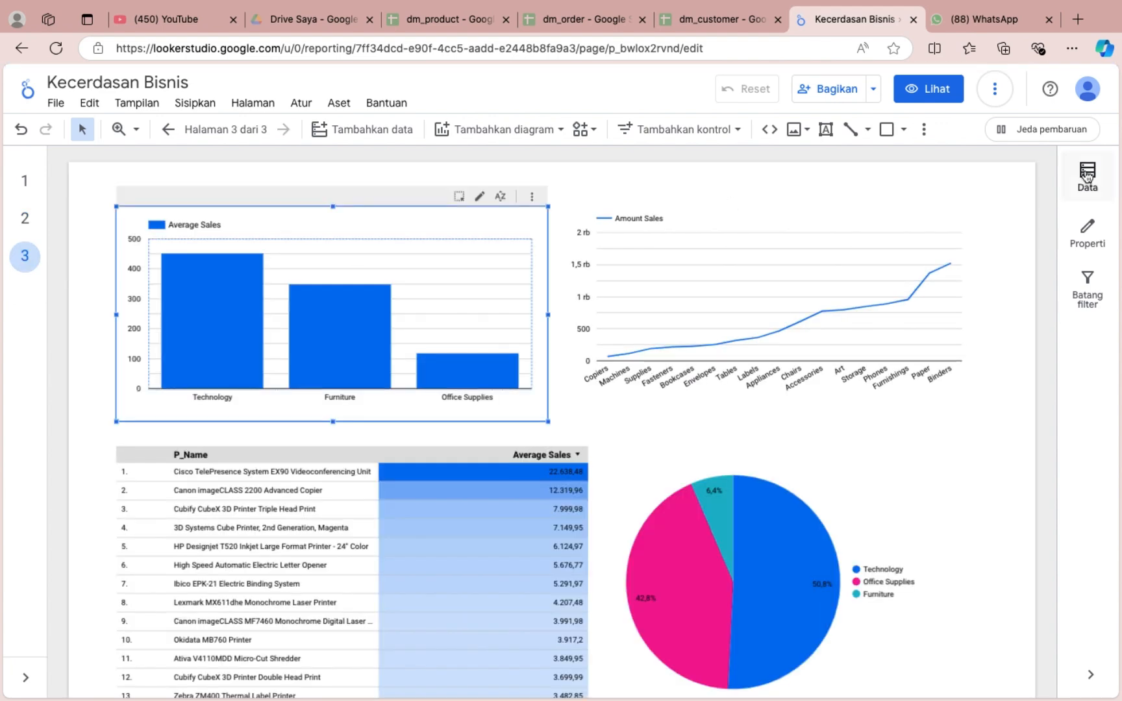
{"action": "left_click", "coordinate": [1087, 231]}
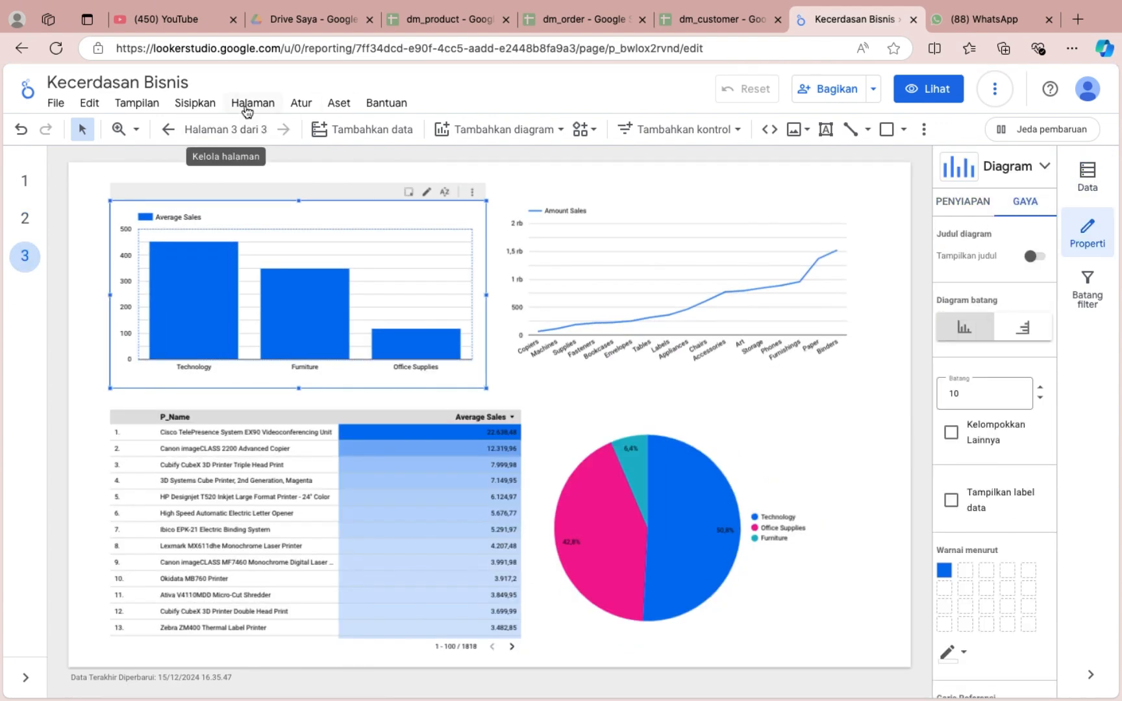
{"action": "left_click", "coordinate": [248, 104]}
{"action": "left_click", "coordinate": [295, 209]}
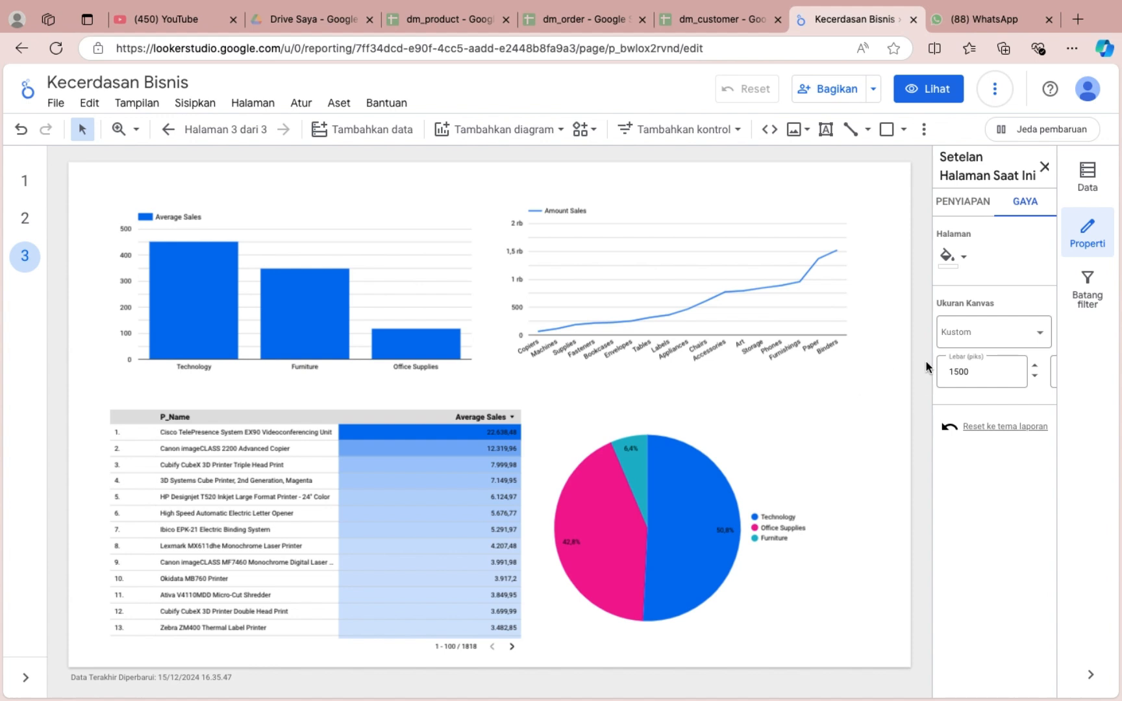
{"action": "left_click", "coordinate": [946, 255]}
{"action": "left_click", "coordinate": [870, 409]}
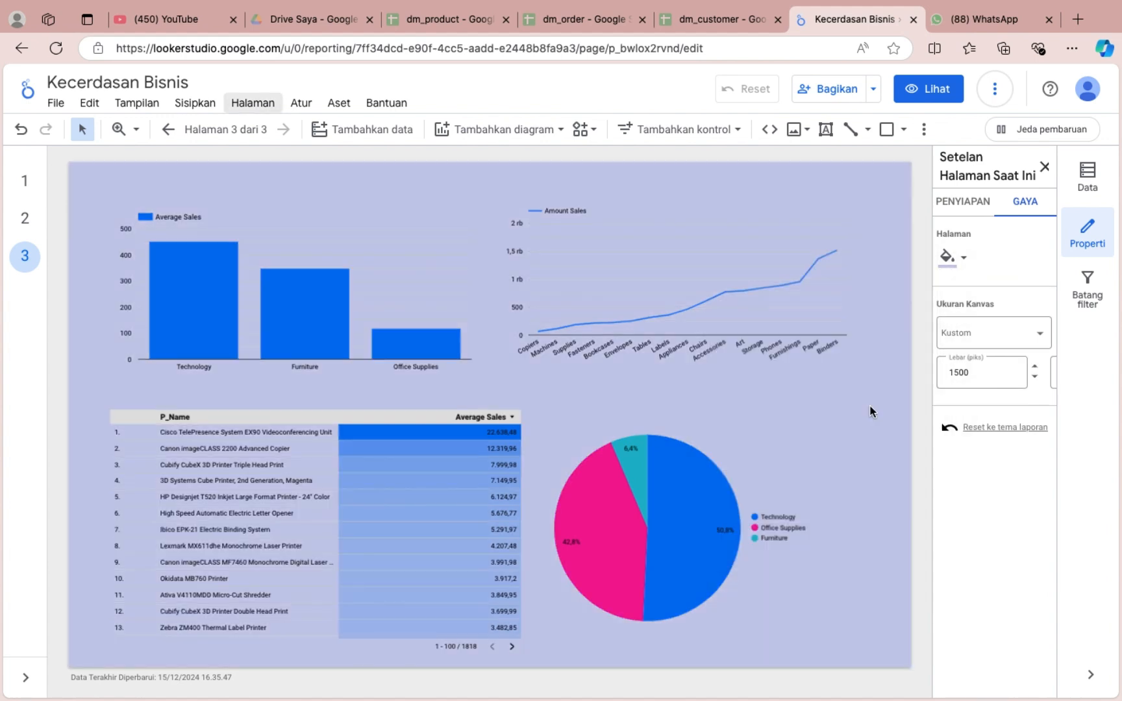
{"action": "left_click", "coordinate": [947, 255]}
{"action": "left_click", "coordinate": [852, 407]}
Show a title on the Average Sales bar chart reading "Rata - Rata Penjualan Berdasarkan Kategori Produk".
{"action": "left_click", "coordinate": [433, 231]}
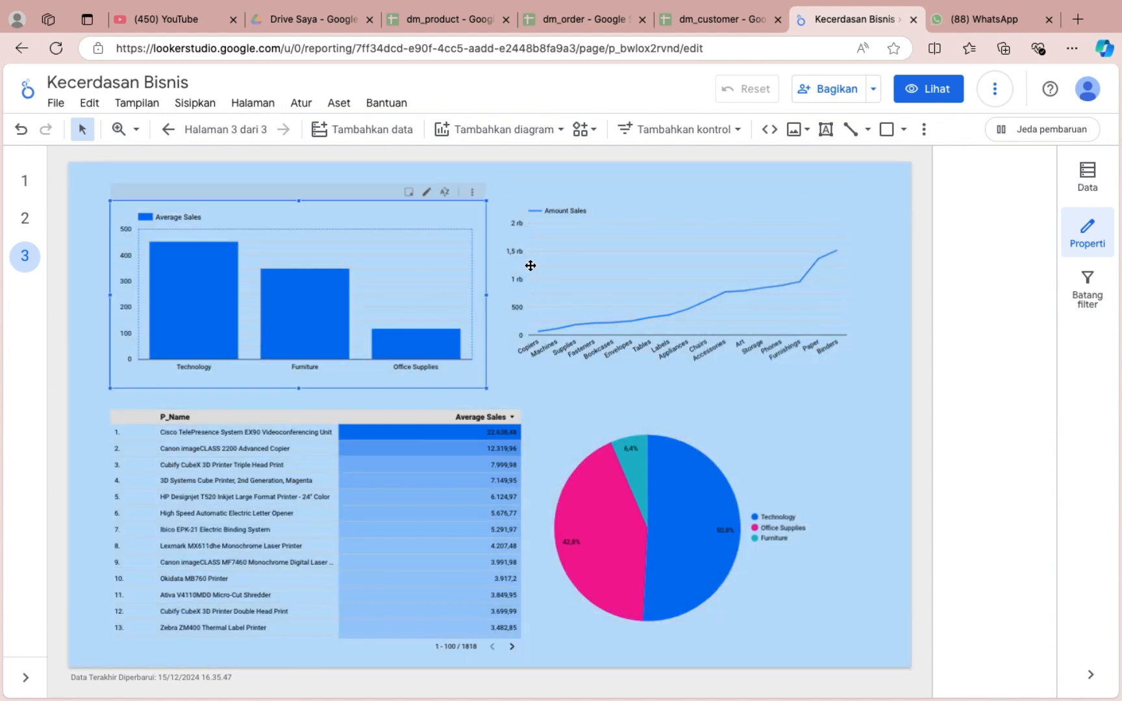
{"action": "left_click", "coordinate": [1036, 257]}
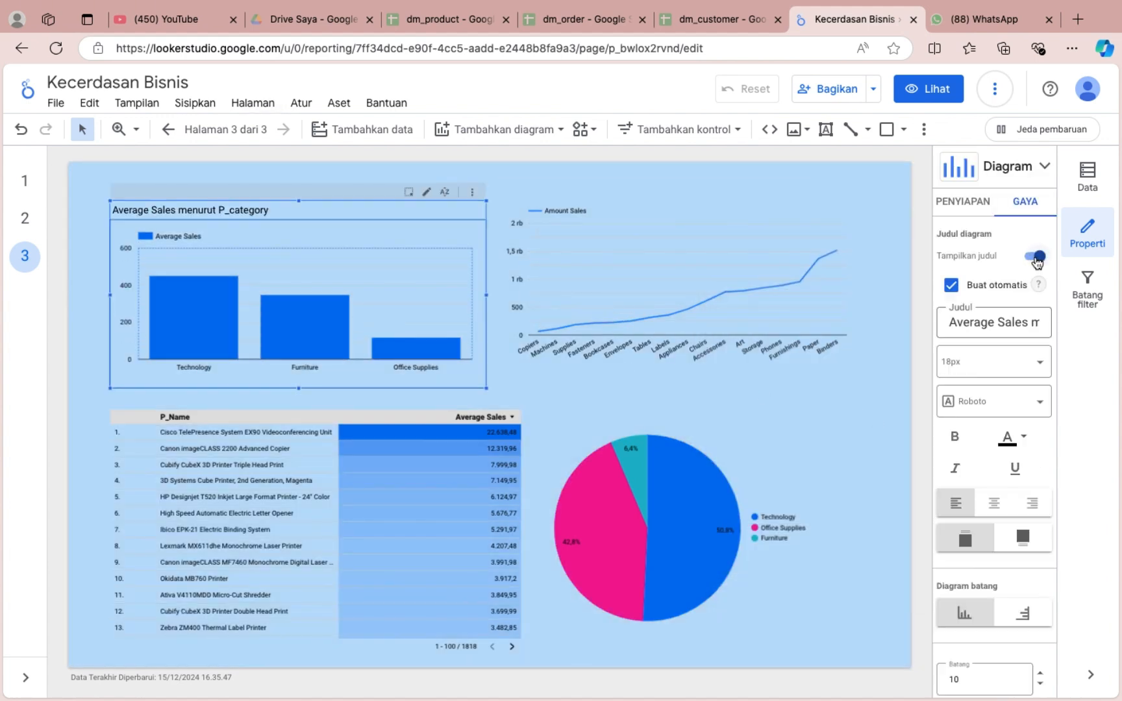
{"action": "left_click", "coordinate": [987, 320]}
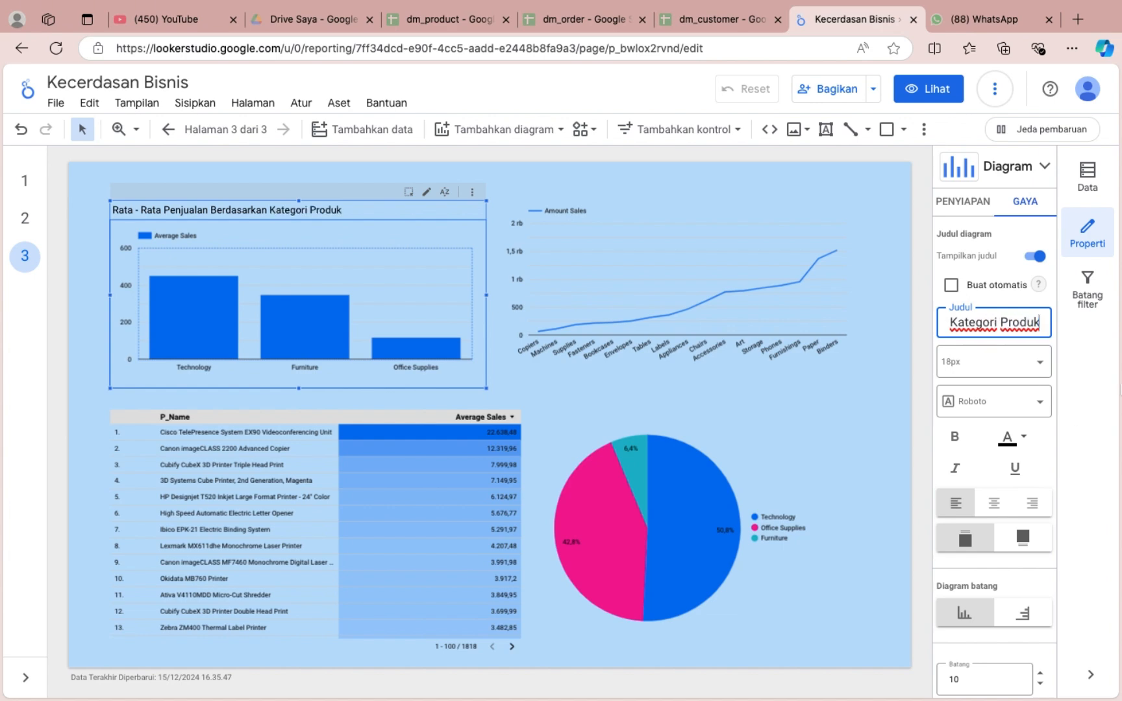
Format the Average Sales bar chart's title at 24px, centred, bold and dark blue.
{"action": "left_click", "coordinate": [1027, 351]}
{"action": "left_click", "coordinate": [997, 571]}
{"action": "left_click", "coordinate": [993, 503]}
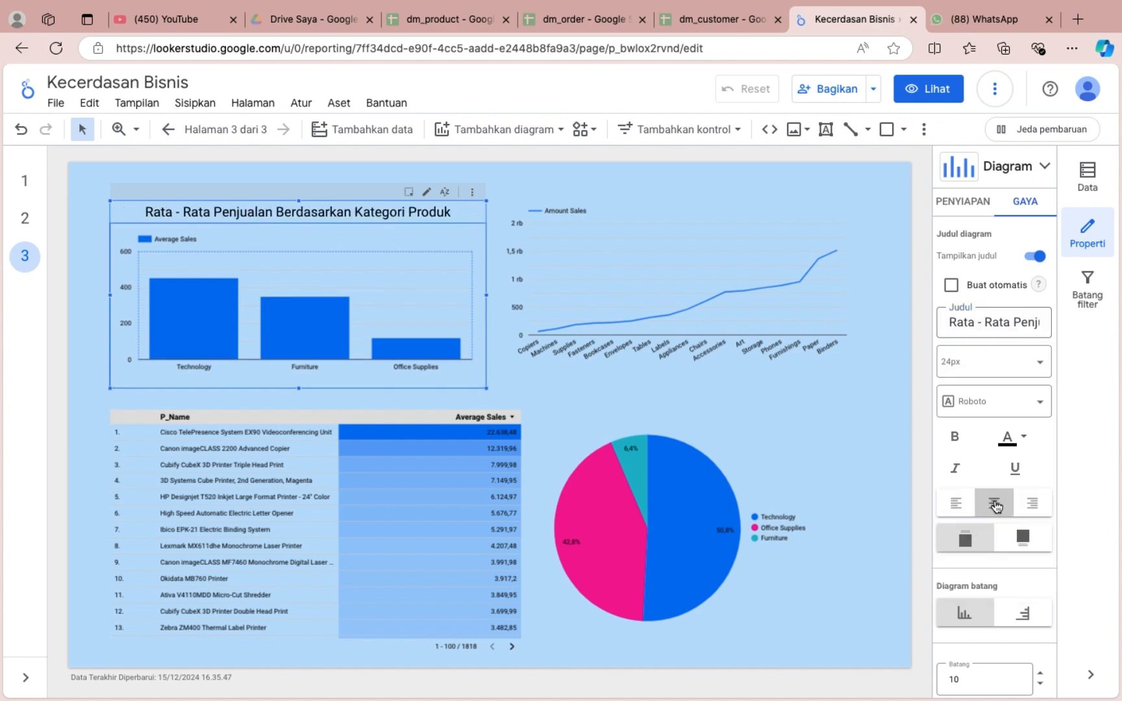
{"action": "left_click", "coordinate": [1006, 437]}
{"action": "left_click", "coordinate": [914, 482]}
{"action": "left_click", "coordinate": [954, 437]}
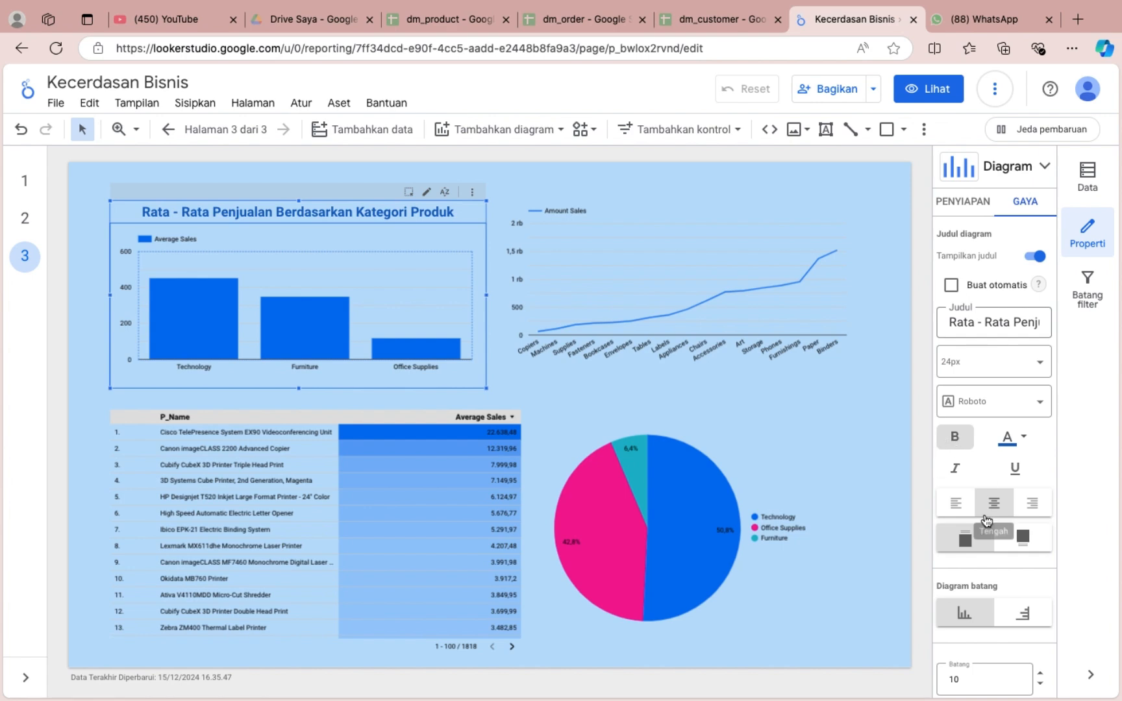
Colour the product category chart's bars dark blue and change its title to a lighter blue.
{"action": "scroll", "coordinate": [984, 513], "scroll_direction": "down", "scroll_amount": 5}
{"action": "left_click", "coordinate": [939, 492]}
{"action": "left_click", "coordinate": [854, 481]}
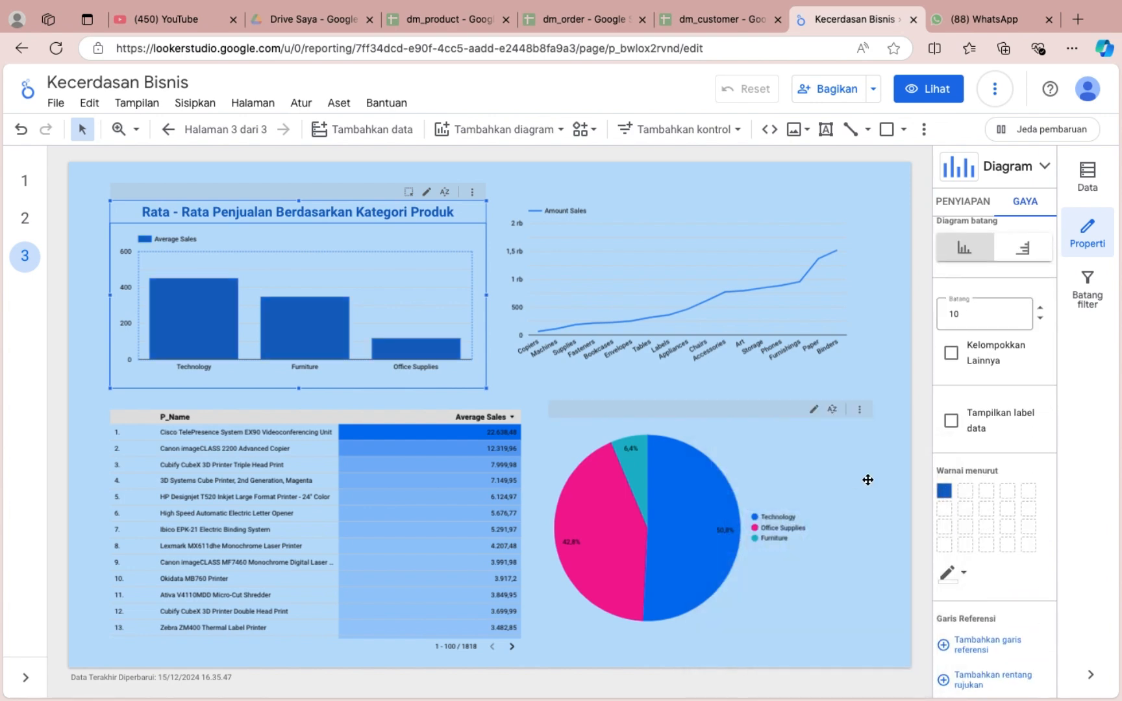
{"action": "scroll", "coordinate": [966, 365], "scroll_direction": "up", "scroll_amount": 5}
{"action": "left_click", "coordinate": [941, 368]}
{"action": "left_click", "coordinate": [913, 388]}
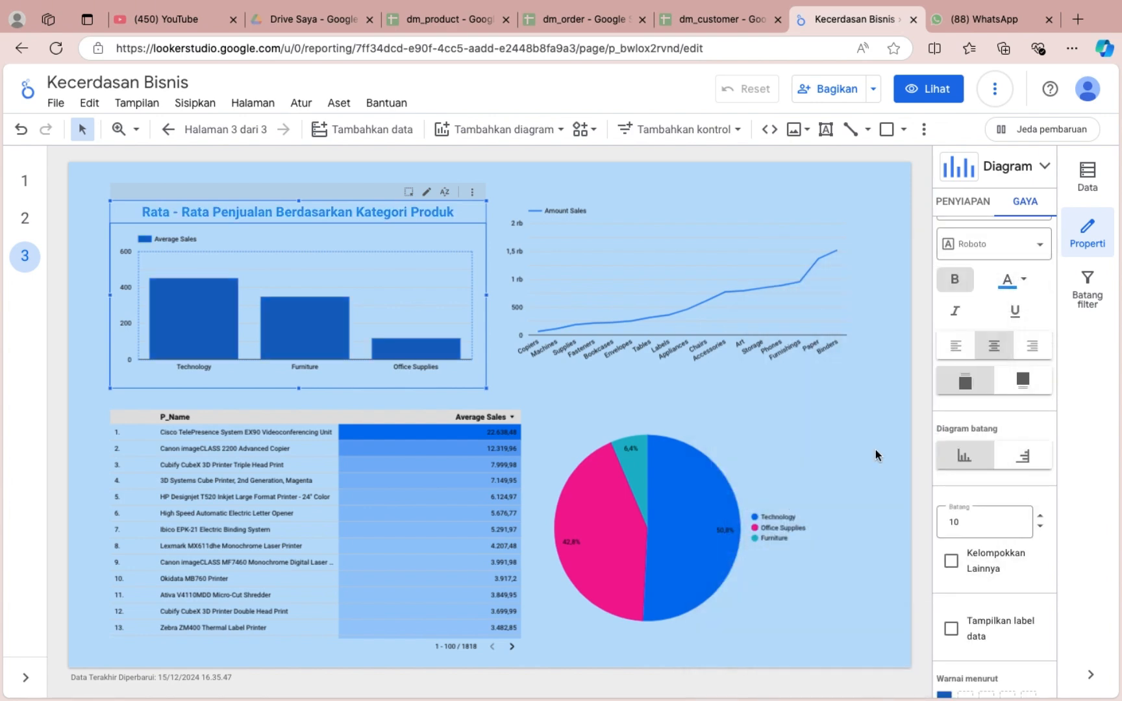
Set the bar border colour of the product category chart to light blue.
{"action": "scroll", "coordinate": [1008, 476], "scroll_direction": "down", "scroll_amount": 6}
{"action": "left_click", "coordinate": [962, 398]}
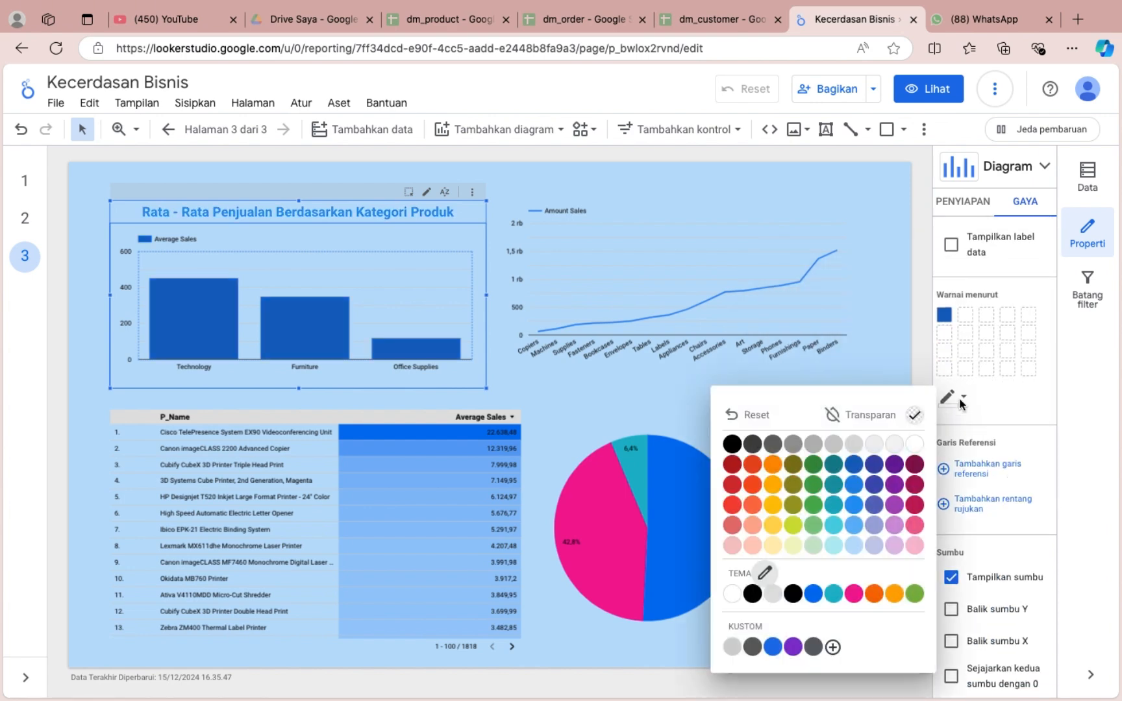
{"action": "left_click", "coordinate": [851, 545]}
Show the left Y-axis and X-axis titles on the product category bar chart.
{"action": "scroll", "coordinate": [985, 443], "scroll_direction": "down", "scroll_amount": 5}
{"action": "left_click", "coordinate": [950, 516]}
{"action": "scroll", "coordinate": [951, 524], "scroll_direction": "down", "scroll_amount": 3}
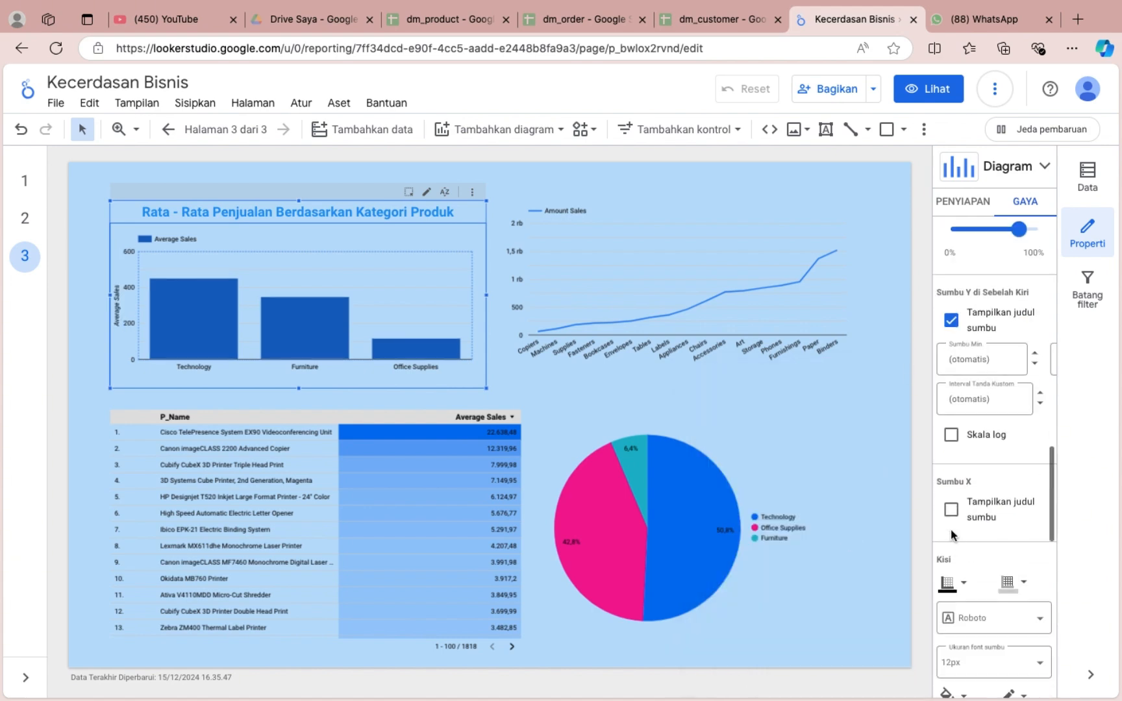
{"action": "left_click", "coordinate": [952, 511]}
Set the axis and gridline colours of the product category bar chart to black.
{"action": "left_click", "coordinate": [952, 583]}
{"action": "left_click", "coordinate": [733, 461]}
{"action": "left_click", "coordinate": [1012, 585]}
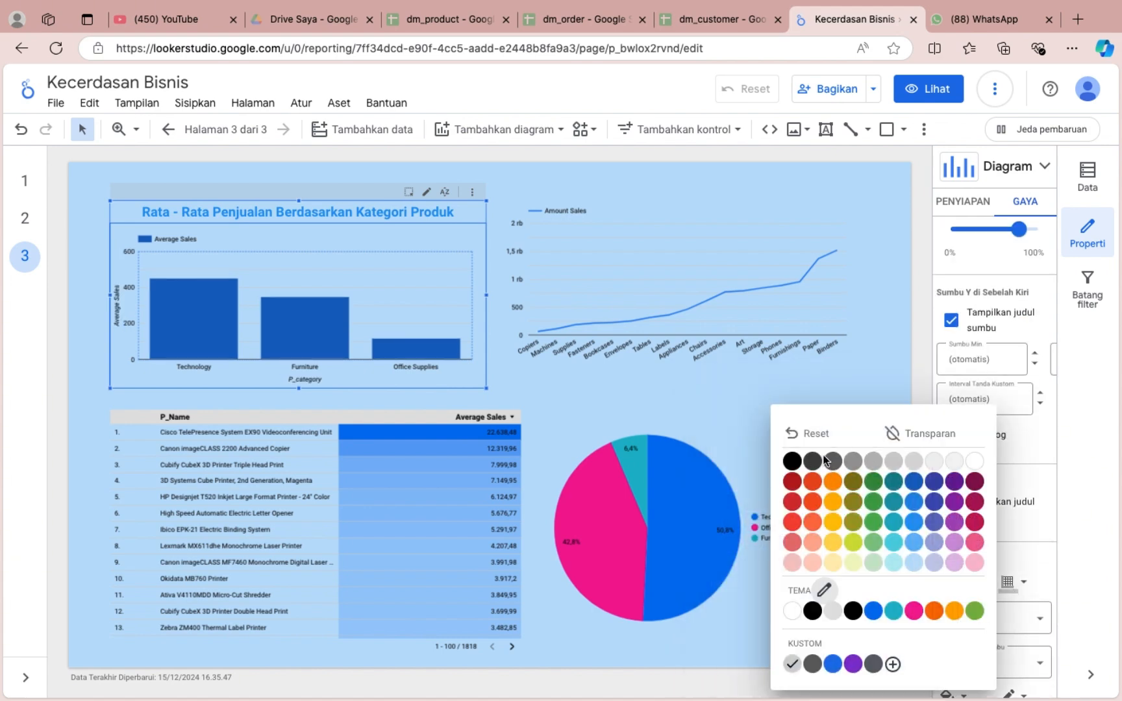
{"action": "left_click", "coordinate": [795, 461]}
Fill the plot area of the product category bar chart with white.
{"action": "scroll", "coordinate": [1014, 570], "scroll_direction": "down", "scroll_amount": 3}
{"action": "left_click", "coordinate": [952, 503]}
{"action": "left_click", "coordinate": [913, 459]}
Give the bar chart's plot area a black border and fill the chart background with medium blue.
{"action": "scroll", "coordinate": [974, 538], "scroll_direction": "down", "scroll_amount": 3}
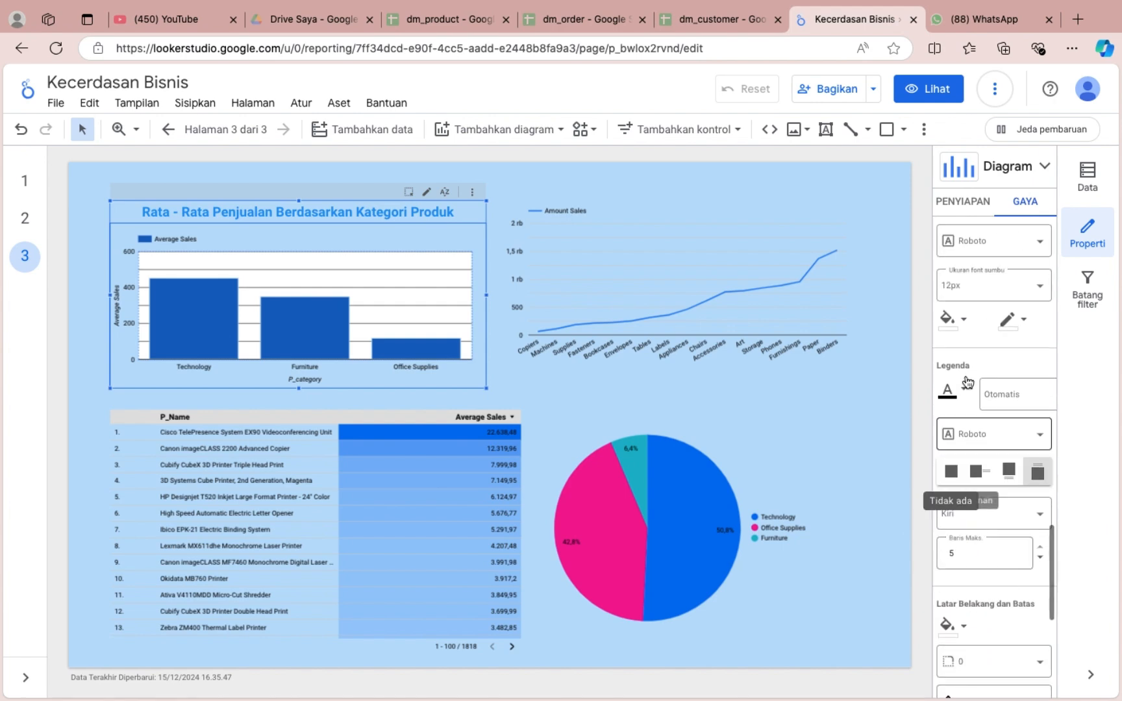
{"action": "left_click", "coordinate": [1012, 321]}
{"action": "left_click", "coordinate": [792, 368]}
{"action": "left_click", "coordinate": [952, 626]}
{"action": "left_click", "coordinate": [849, 514]}
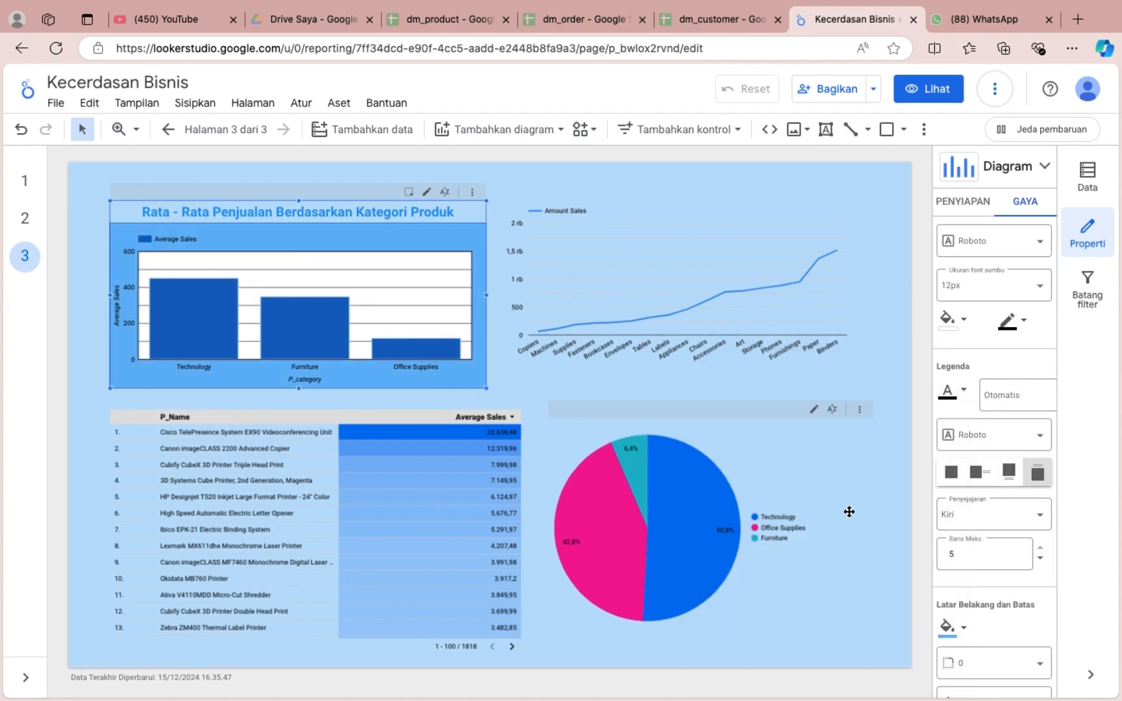
Give the product category bar chart a black outer border.
{"action": "left_click", "coordinate": [867, 345]}
{"action": "left_click", "coordinate": [456, 237]}
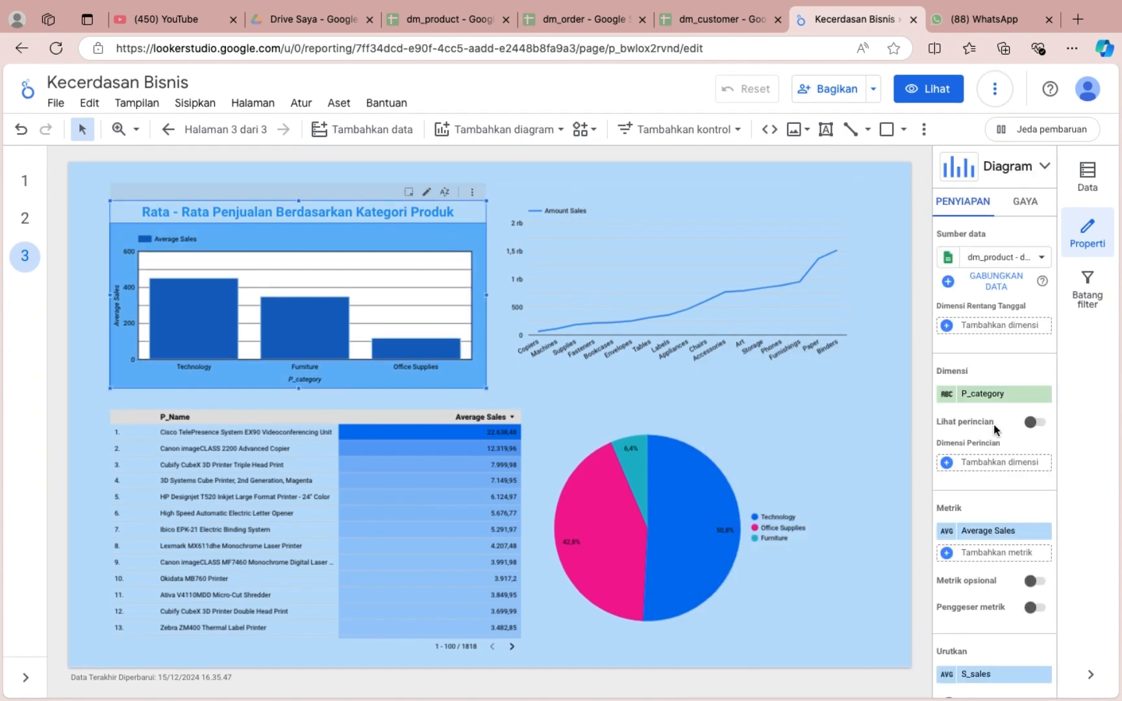
{"action": "scroll", "coordinate": [1017, 434], "scroll_direction": "down", "scroll_amount": 5}
{"action": "left_click", "coordinate": [1025, 201]}
{"action": "scroll", "coordinate": [966, 441], "scroll_direction": "up", "scroll_amount": 2}
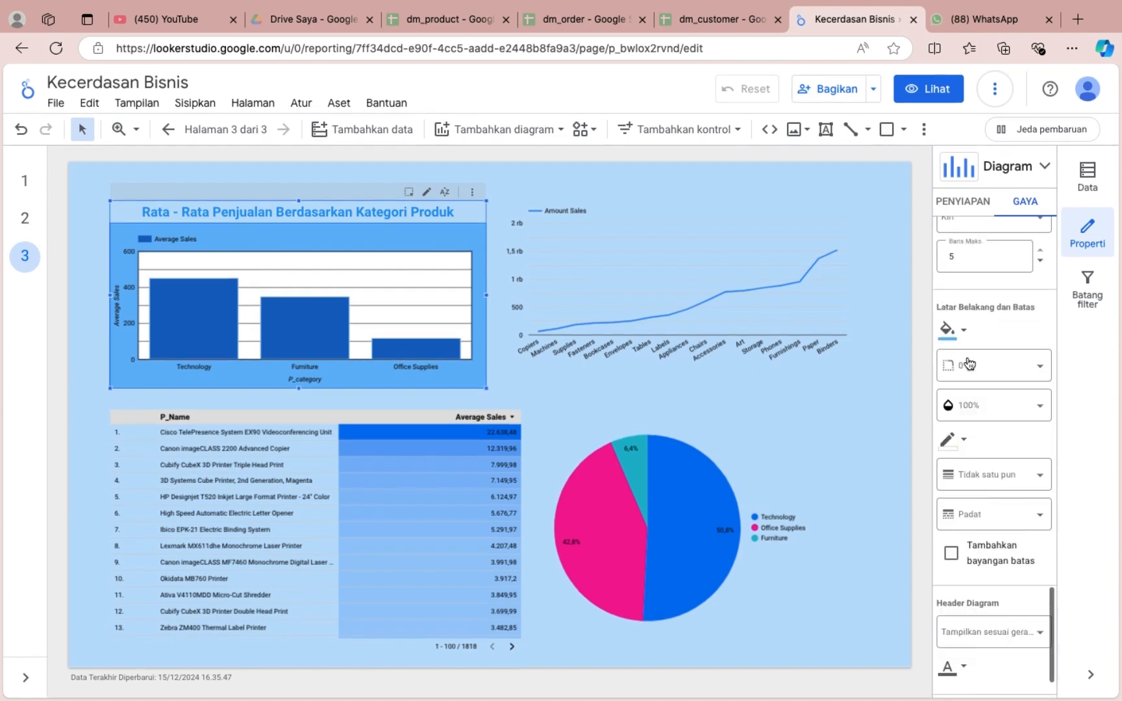
{"action": "scroll", "coordinate": [970, 364], "scroll_direction": "down", "scroll_amount": 2}
{"action": "left_click", "coordinate": [953, 373]}
{"action": "left_click", "coordinate": [733, 422]}
Show data labels with compact numbers on the product category bar chart.
{"action": "scroll", "coordinate": [997, 349], "scroll_direction": "up", "scroll_amount": 10}
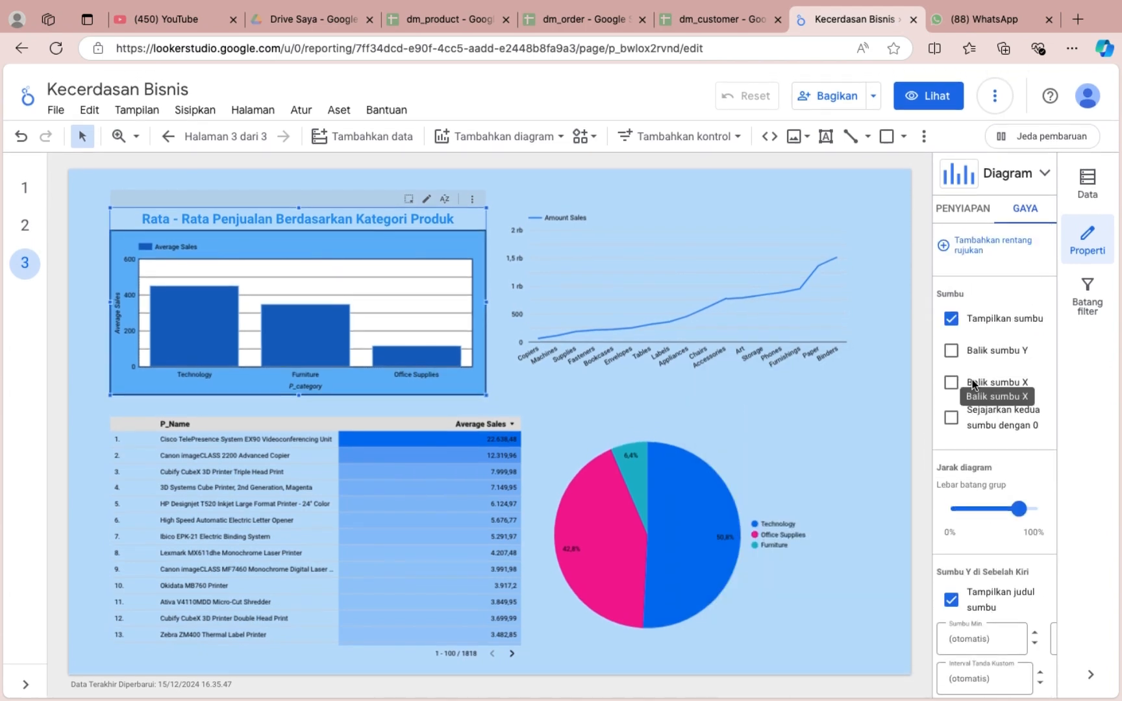
{"action": "scroll", "coordinate": [994, 499], "scroll_direction": "down", "scroll_amount": 3}
{"action": "scroll", "coordinate": [991, 455], "scroll_direction": "up", "scroll_amount": 8}
{"action": "left_click", "coordinate": [951, 328]}
{"action": "left_click", "coordinate": [951, 403]}
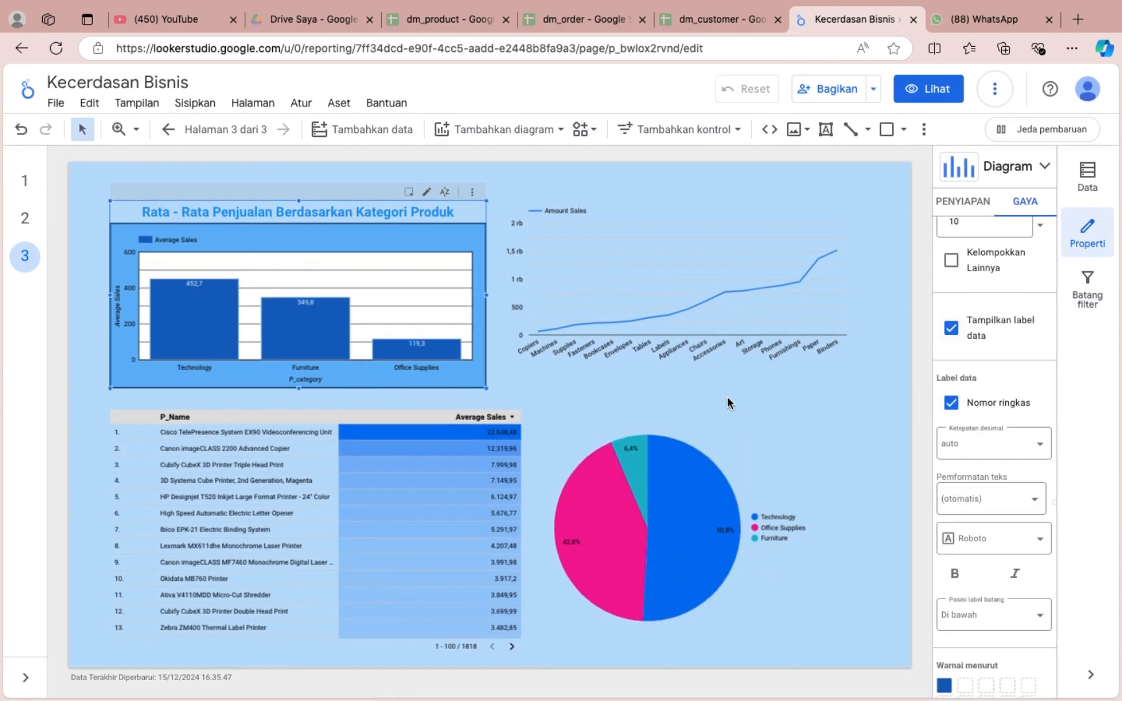
Set the line colour of the sub-category line chart's first series to dark blue.
{"action": "left_click", "coordinate": [702, 227]}
{"action": "scroll", "coordinate": [796, 301], "scroll_direction": "up", "scroll_amount": 3}
{"action": "left_click", "coordinate": [989, 201]}
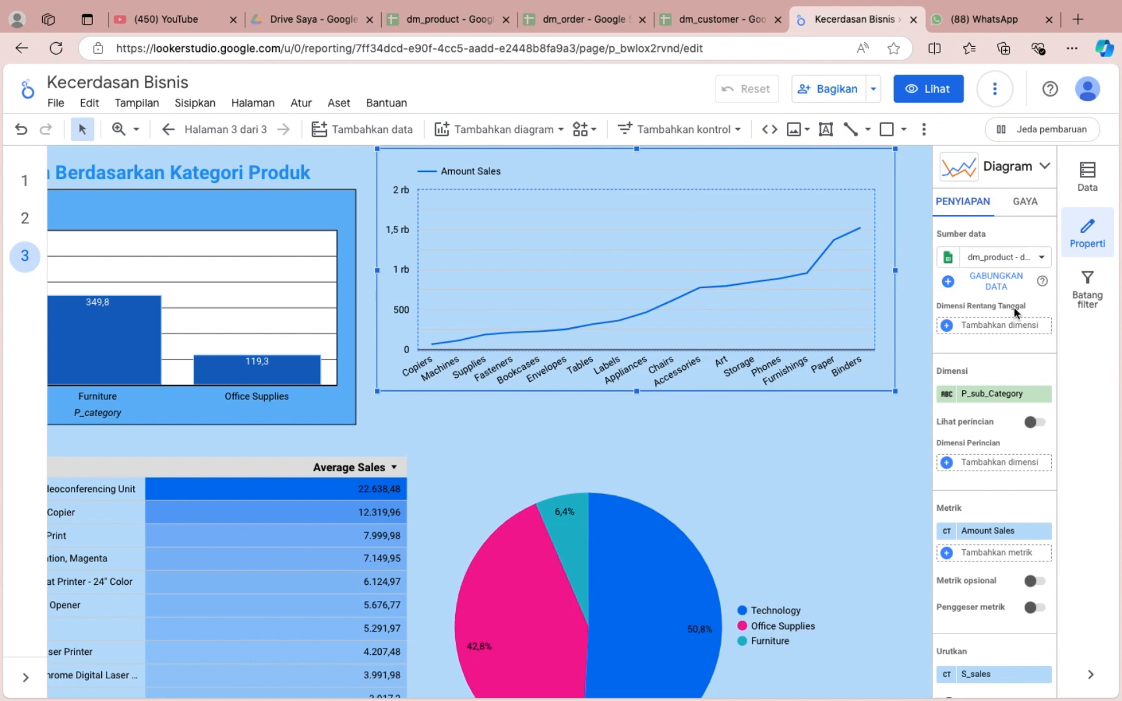
{"action": "left_click", "coordinate": [1023, 204]}
{"action": "scroll", "coordinate": [773, 354], "scroll_direction": "up", "scroll_amount": 1}
{"action": "left_click_drag", "start_coordinate": [741, 318], "coordinate": [740, 338]}
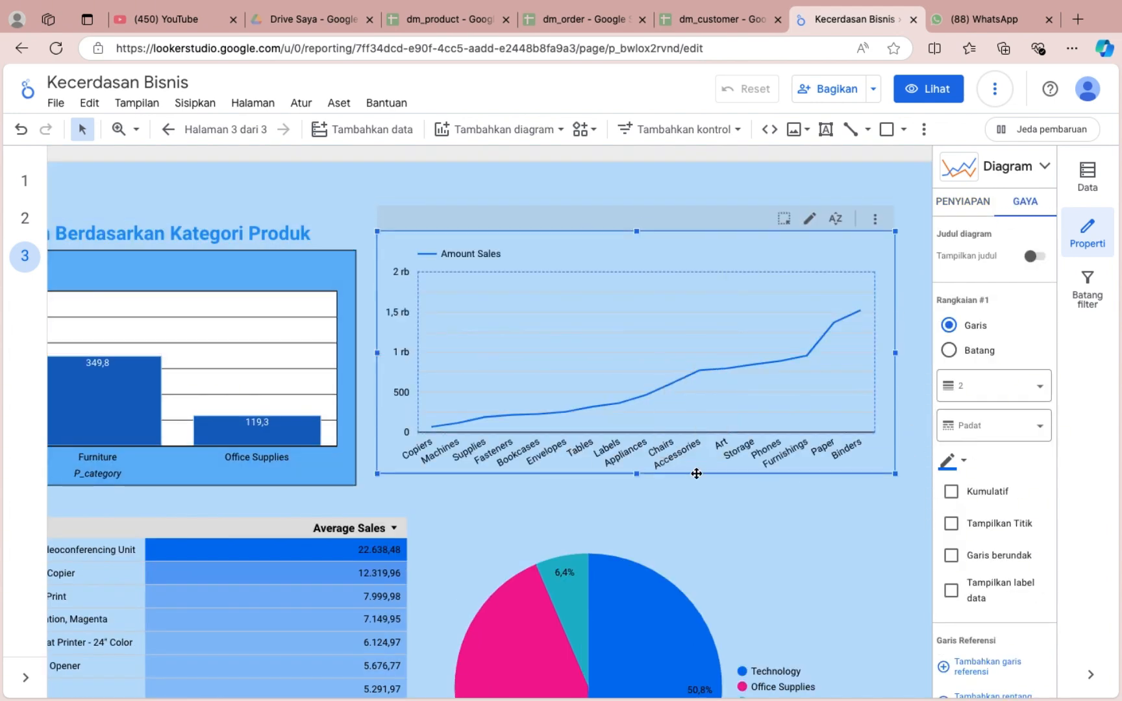
{"action": "left_click", "coordinate": [948, 462]}
{"action": "left_click", "coordinate": [860, 498]}
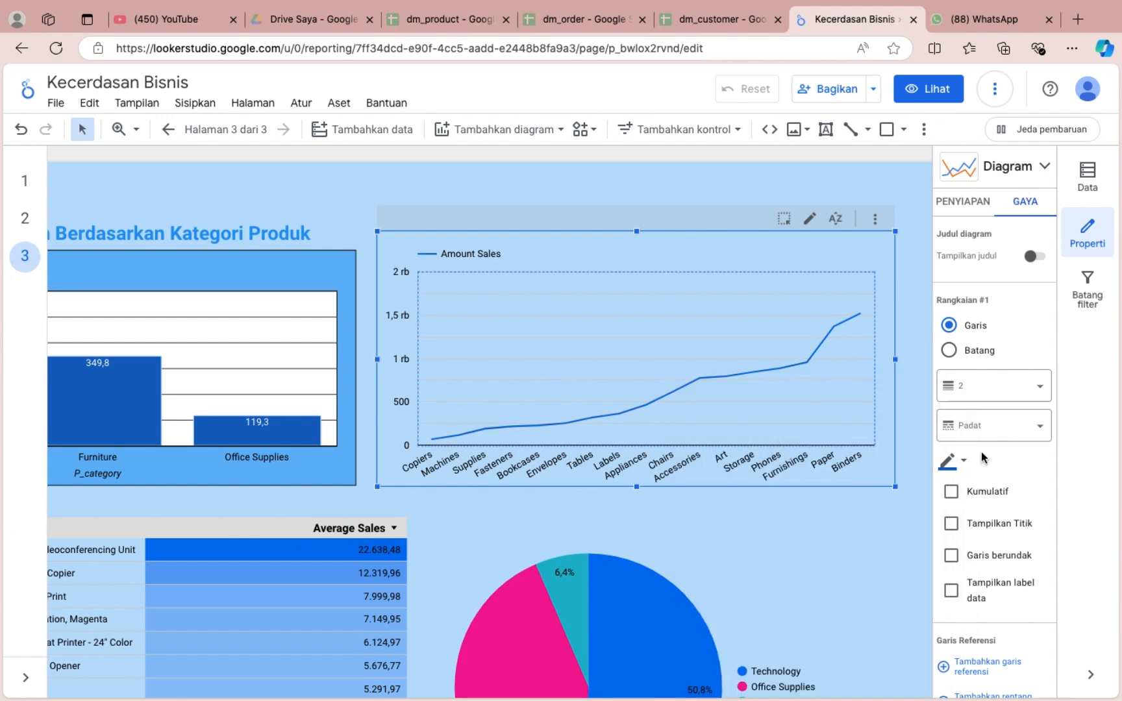
Show the line chart's title and enter "Jmlah Penjualan Berdasarkan Sub-Kategori Produk" as its text.
{"action": "left_click", "coordinate": [1031, 257]}
{"action": "key", "text": "ctrl+a"}
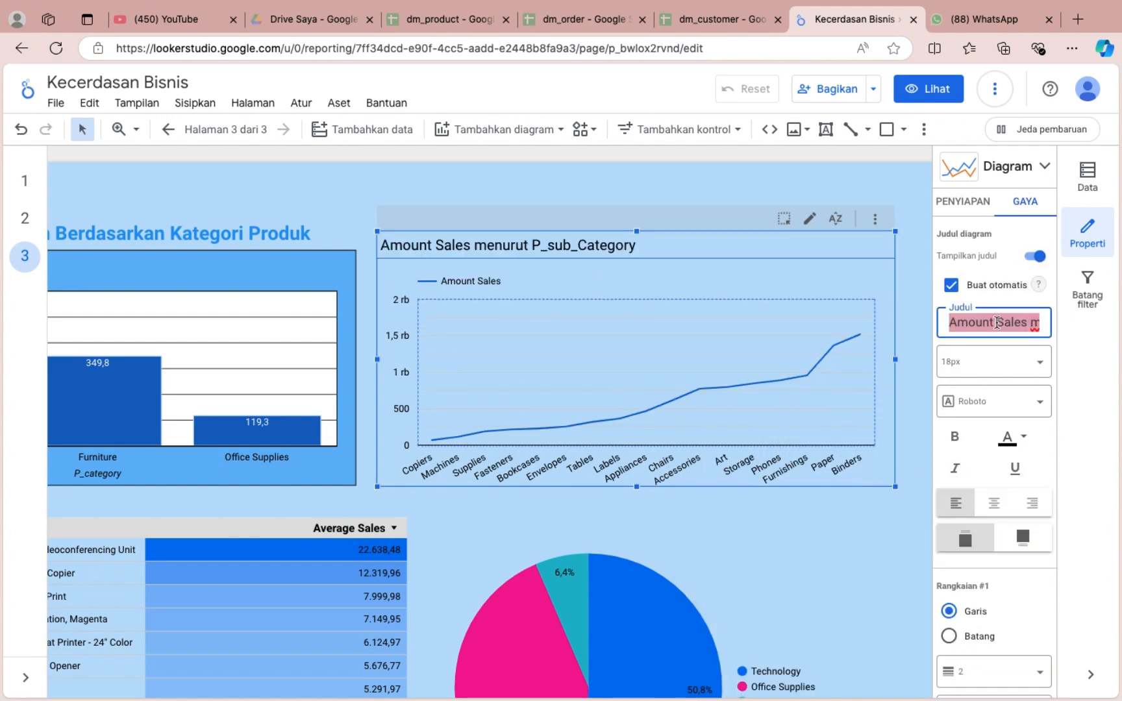
{"action": "type", "text": "JUmlah rating pada"}
{"action": "type", "text": "mla"}
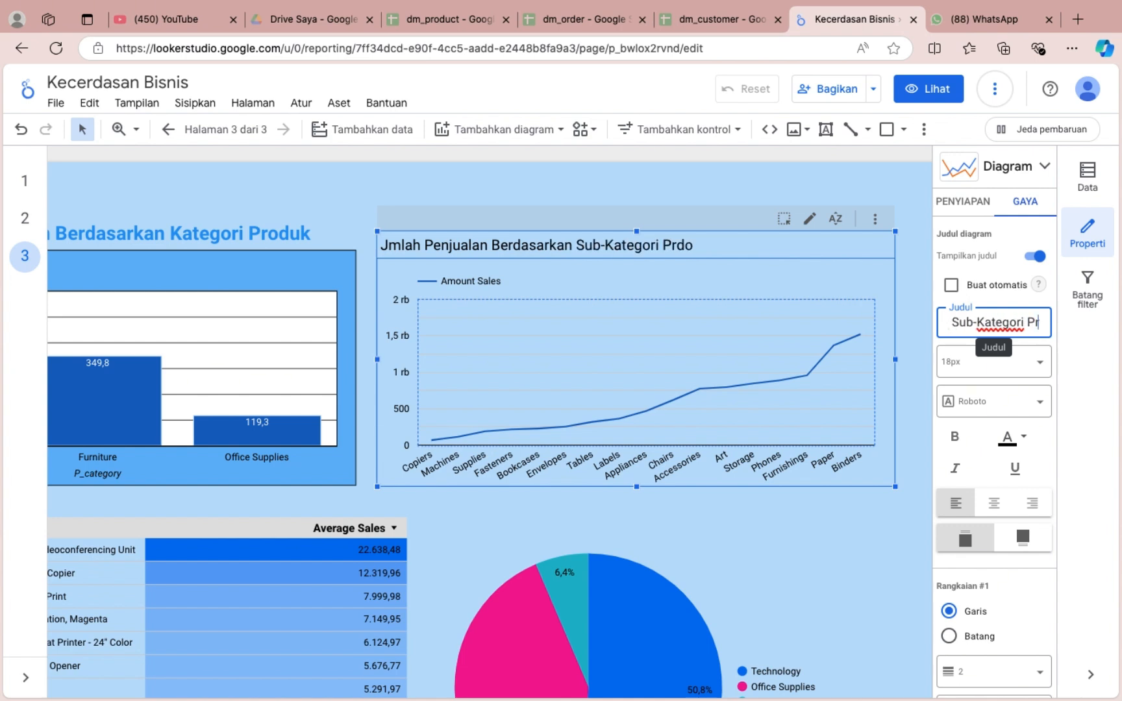
Format the line chart's title as 24px, bold and blue.
{"action": "left_click", "coordinate": [981, 361]}
{"action": "scroll", "coordinate": [994, 455], "scroll_direction": "down", "scroll_amount": 2}
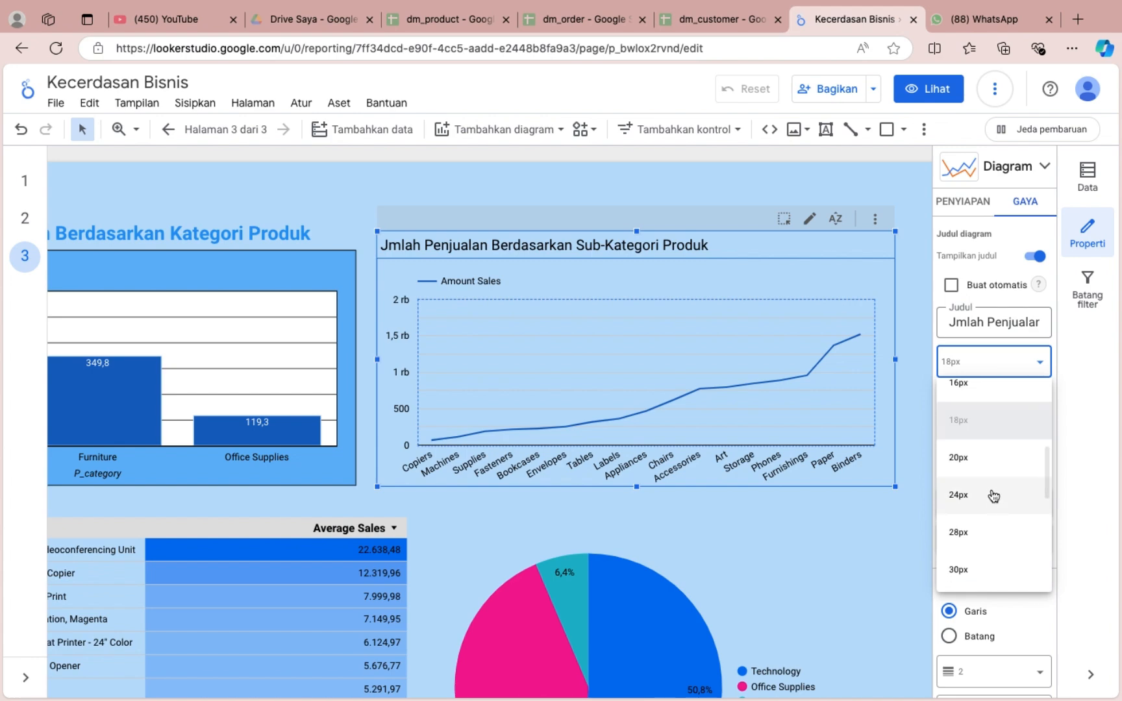
{"action": "left_click", "coordinate": [994, 495]}
{"action": "left_click", "coordinate": [955, 437]}
{"action": "left_click", "coordinate": [1016, 444]}
{"action": "left_click", "coordinate": [916, 526]}
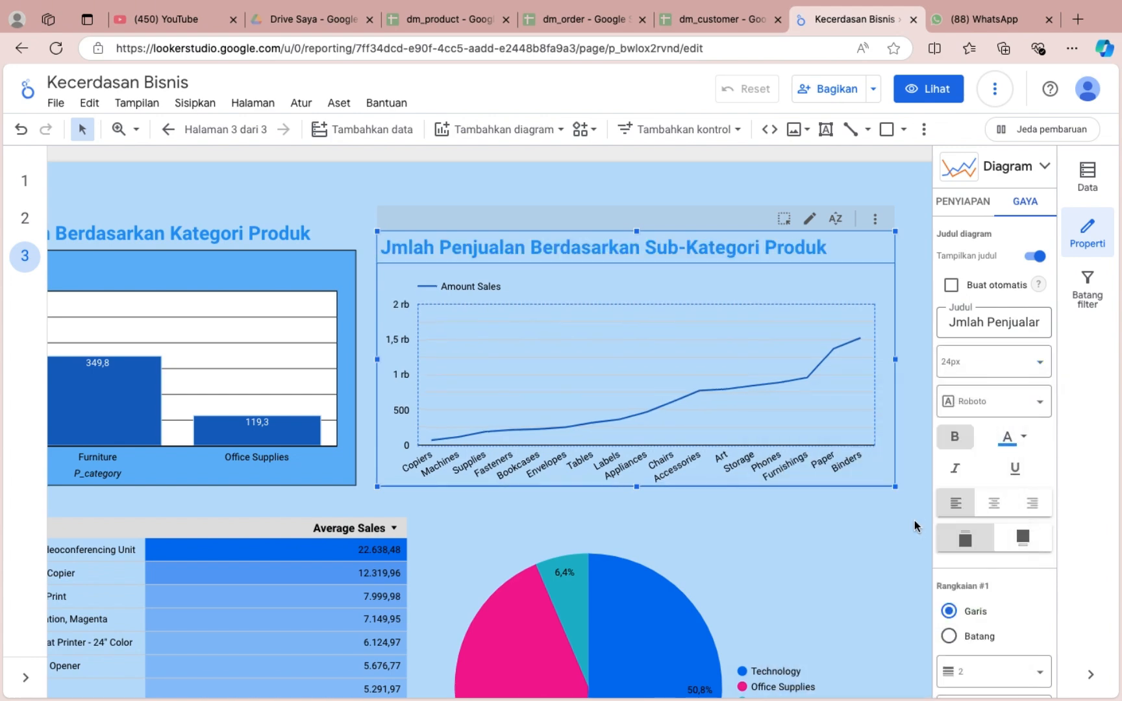
Centre the line chart's title and correct its first word to "Jumlah".
{"action": "left_click", "coordinate": [1004, 505]}
{"action": "left_click", "coordinate": [955, 323]}
{"action": "type", "text": "u"}
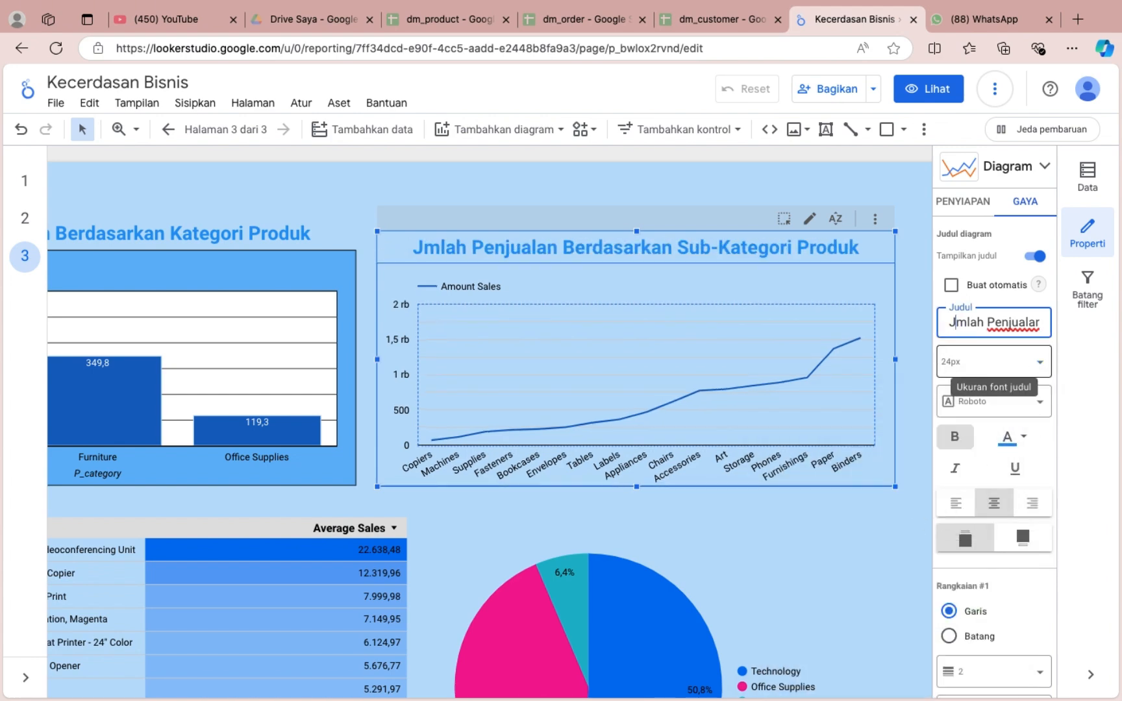
Set the line chart's number of points to 17.
{"action": "scroll", "coordinate": [1003, 429], "scroll_direction": "down", "scroll_amount": 10}
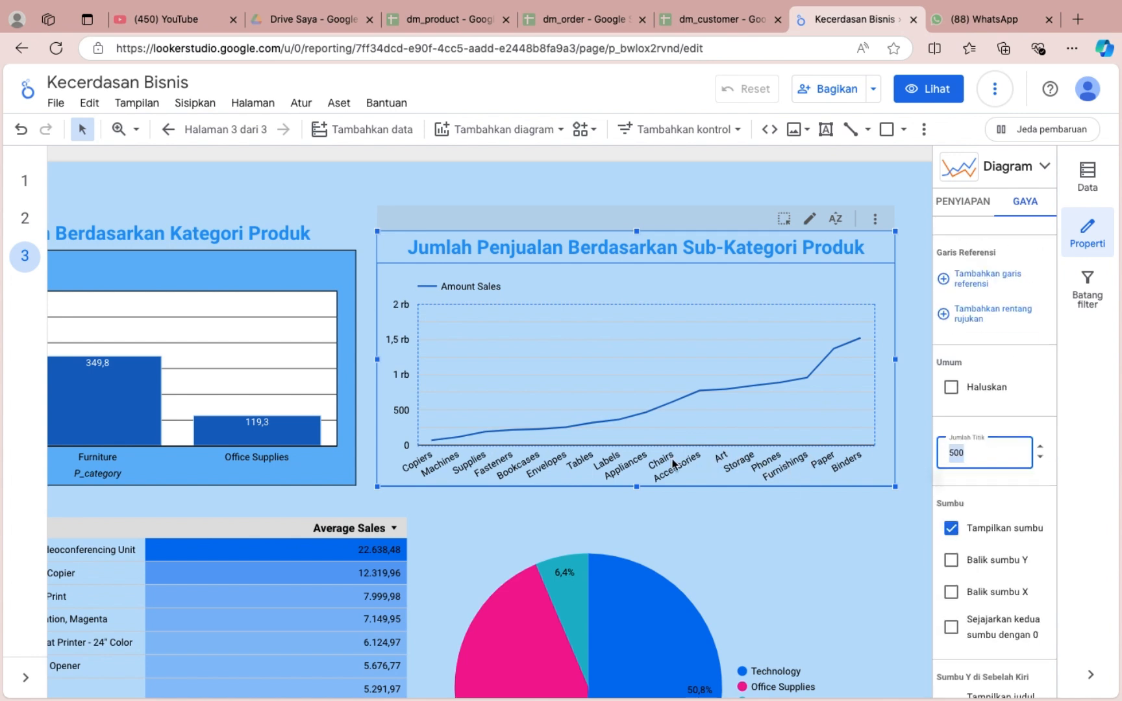
{"action": "type", "text": "17"}
{"action": "left_click", "coordinate": [845, 448]}
Show the left Y-axis and X-axis titles on the line chart.
{"action": "scroll", "coordinate": [996, 586], "scroll_direction": "down", "scroll_amount": 3}
{"action": "left_click", "coordinate": [951, 545]}
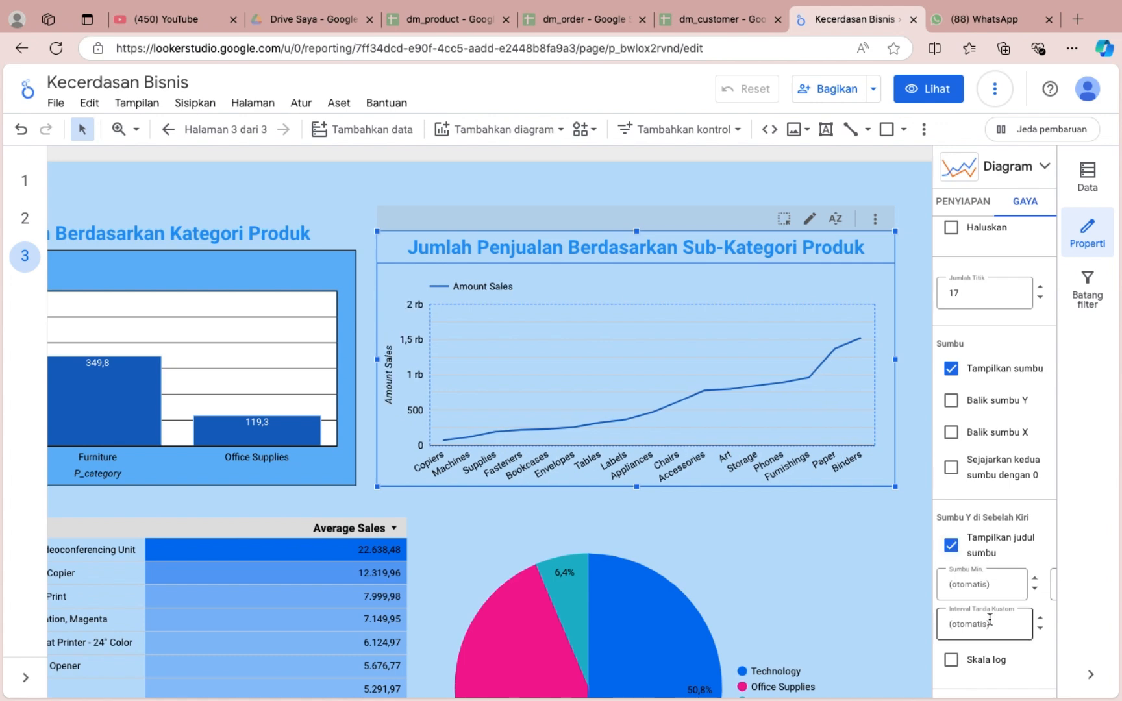
{"action": "scroll", "coordinate": [990, 620], "scroll_direction": "down", "scroll_amount": 3}
{"action": "left_click", "coordinate": [951, 553]}
Give the line chart black axes, gridlines and plot border, and fill its plot area with white.
{"action": "scroll", "coordinate": [968, 604], "scroll_direction": "down", "scroll_amount": 3}
{"action": "left_click", "coordinate": [953, 409]}
{"action": "left_click", "coordinate": [731, 454]}
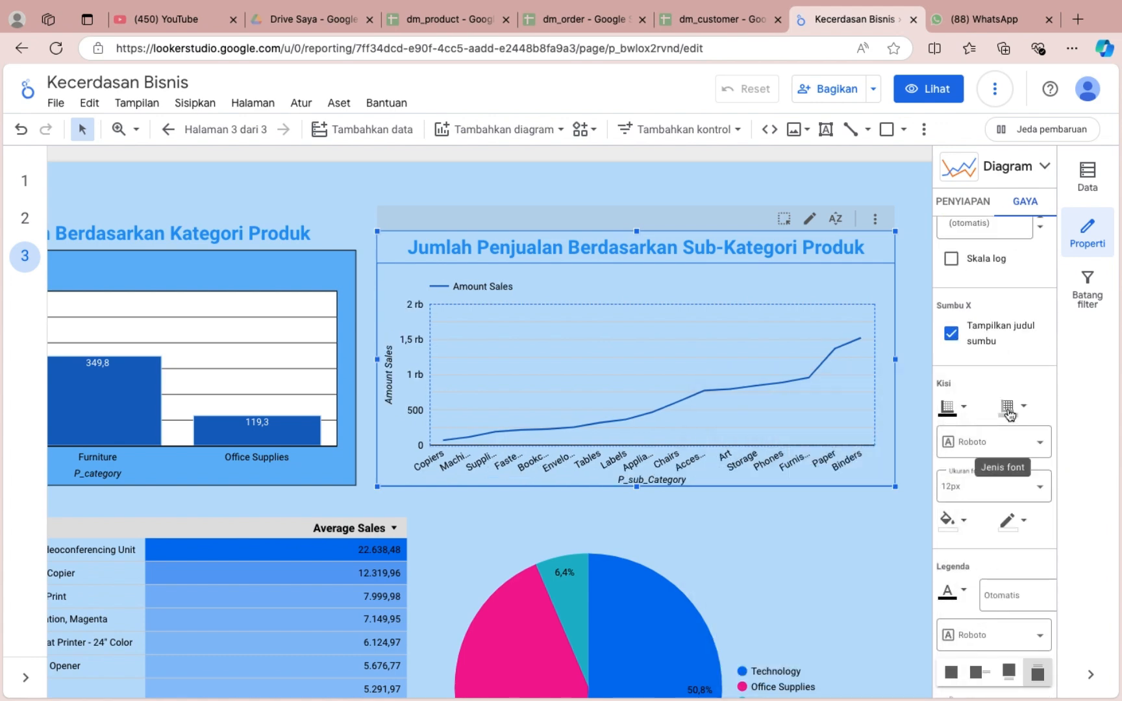
{"action": "left_click", "coordinate": [1009, 409]}
{"action": "left_click", "coordinate": [806, 454]}
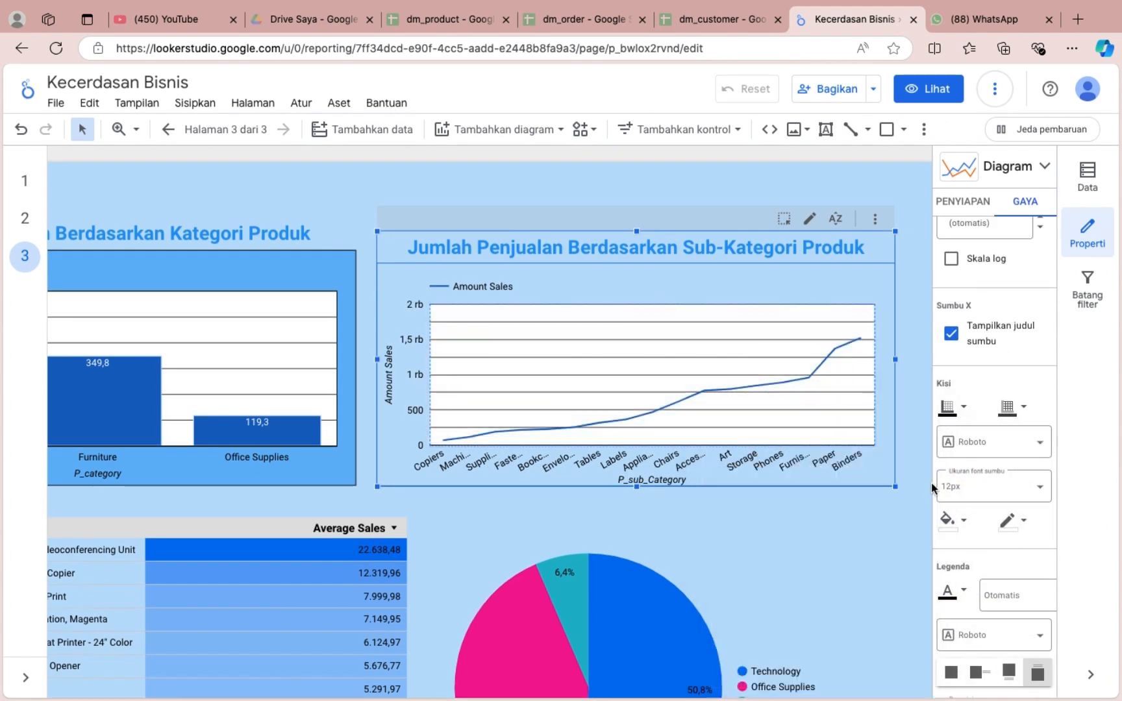
Fill the line chart's background with medium blue and give the chart a black outer border.
{"action": "scroll", "coordinate": [987, 507], "scroll_direction": "down", "scroll_amount": 5}
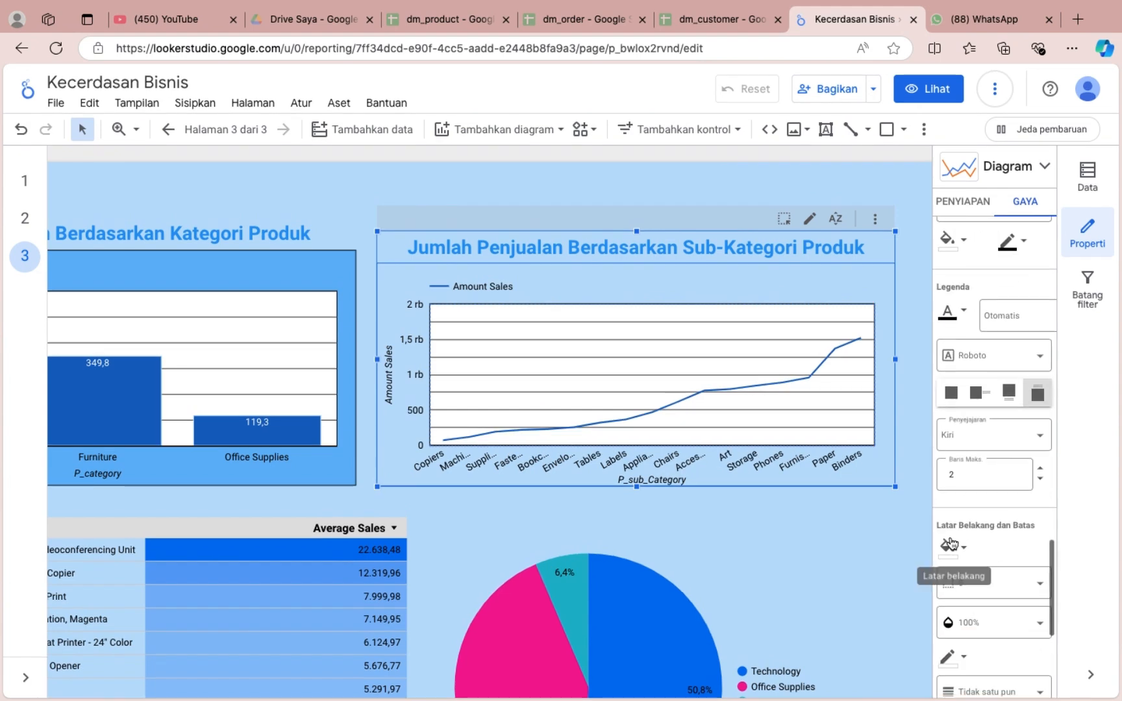
{"action": "left_click", "coordinate": [950, 544]}
{"action": "left_click", "coordinate": [854, 518]}
{"action": "scroll", "coordinate": [993, 520], "scroll_direction": "down", "scroll_amount": 3}
{"action": "left_click", "coordinate": [947, 366]}
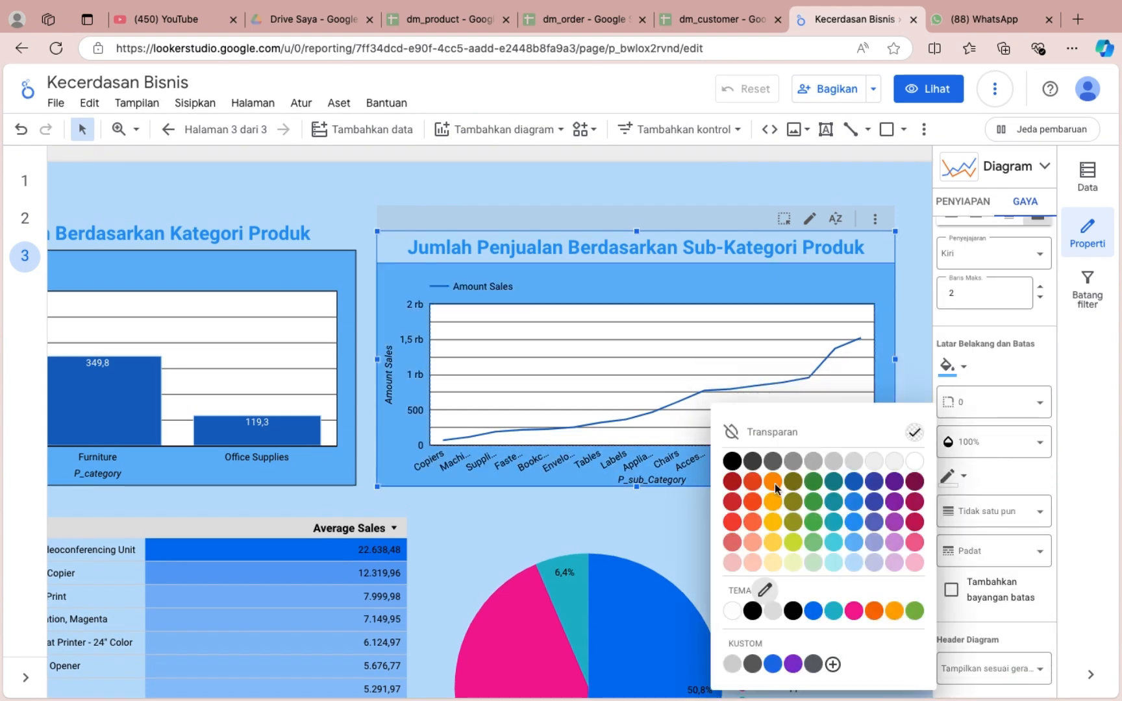
{"action": "left_click", "coordinate": [732, 462]}
{"action": "left_click", "coordinate": [806, 519]}
Move the line chart up slightly so its top aligns with the product category bar chart.
{"action": "scroll", "coordinate": [701, 522], "scroll_direction": "left", "scroll_amount": 3}
{"action": "scroll", "coordinate": [701, 522], "scroll_direction": "down", "scroll_amount": 2}
{"action": "left_click", "coordinate": [714, 351]}
{"action": "left_click_drag", "start_coordinate": [763, 217], "coordinate": [762, 208]}
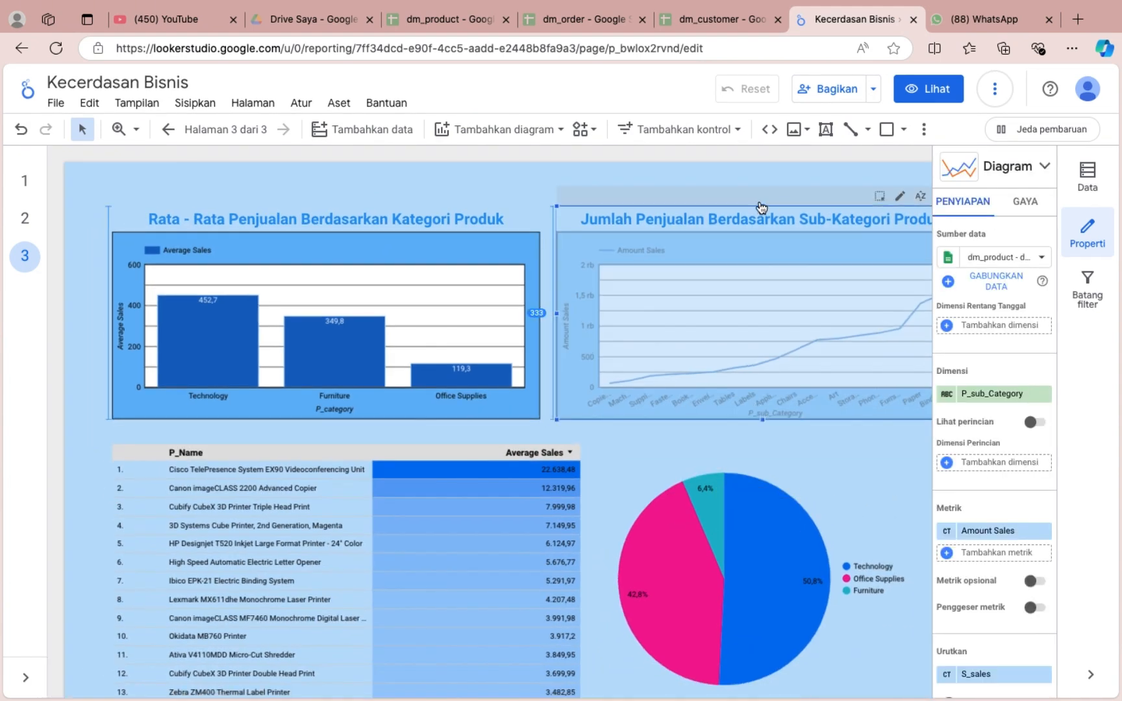
Show the product table's title and enter "Rata - Rata Penjualan pada Setiap Produk" as its text.
{"action": "left_click", "coordinate": [552, 452]}
{"action": "left_click", "coordinate": [1025, 201]}
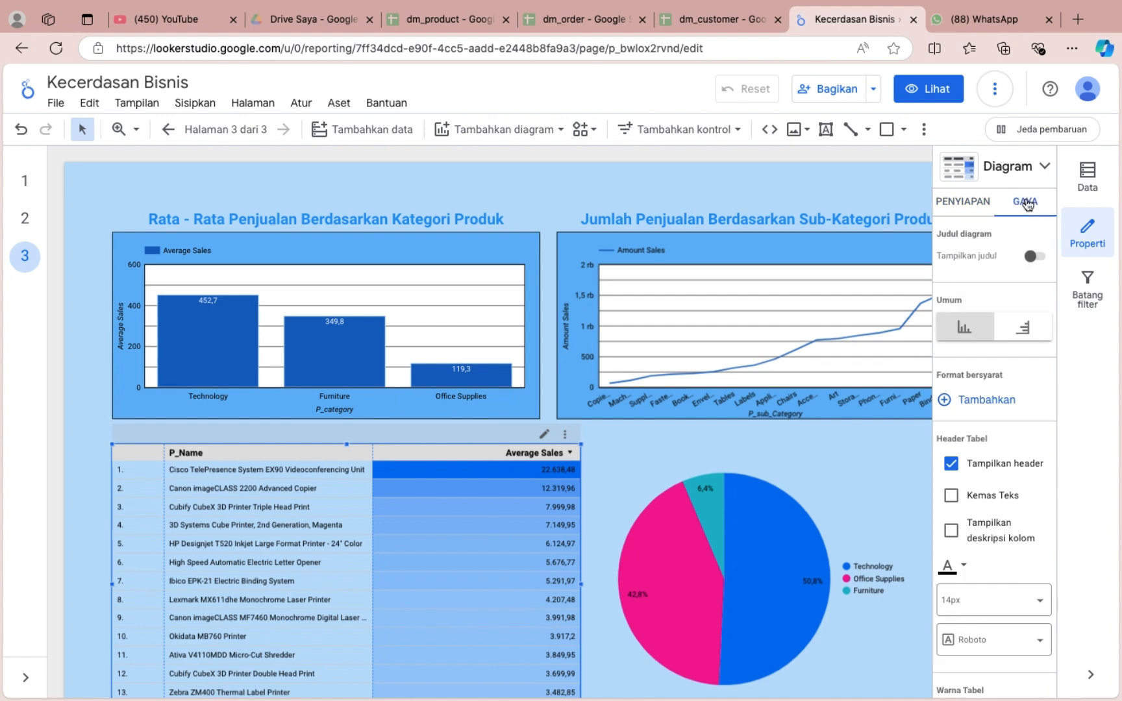
{"action": "left_click", "coordinate": [1035, 256]}
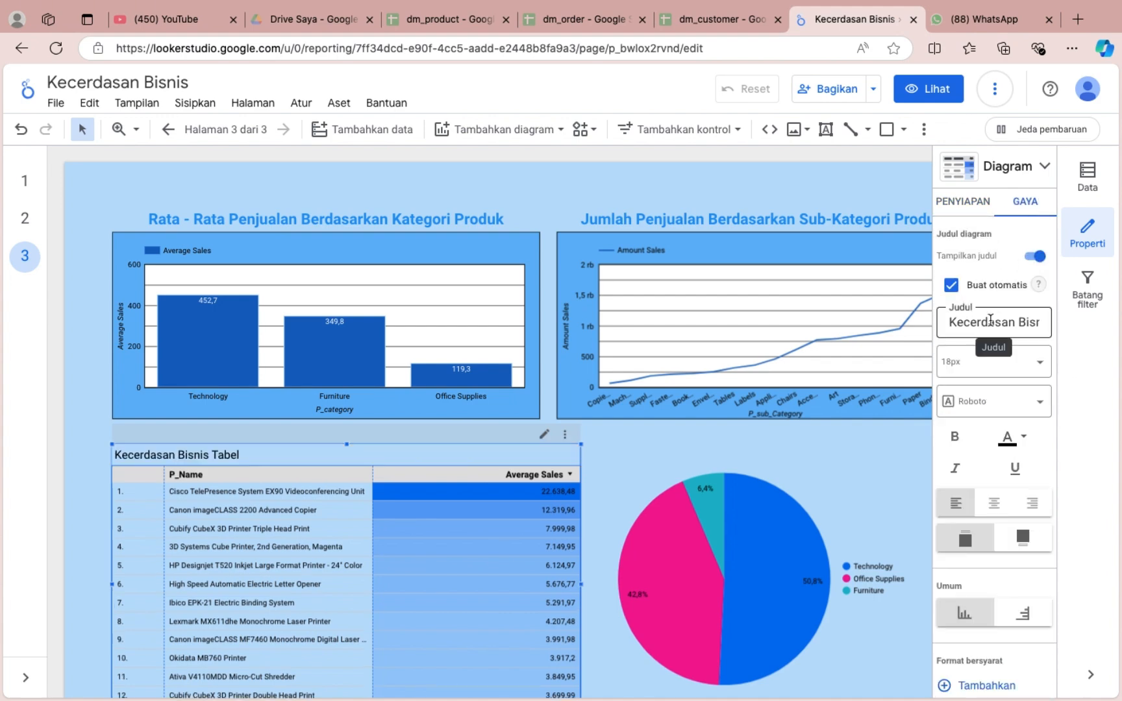
{"action": "triple_click", "coordinate": [990, 319]}
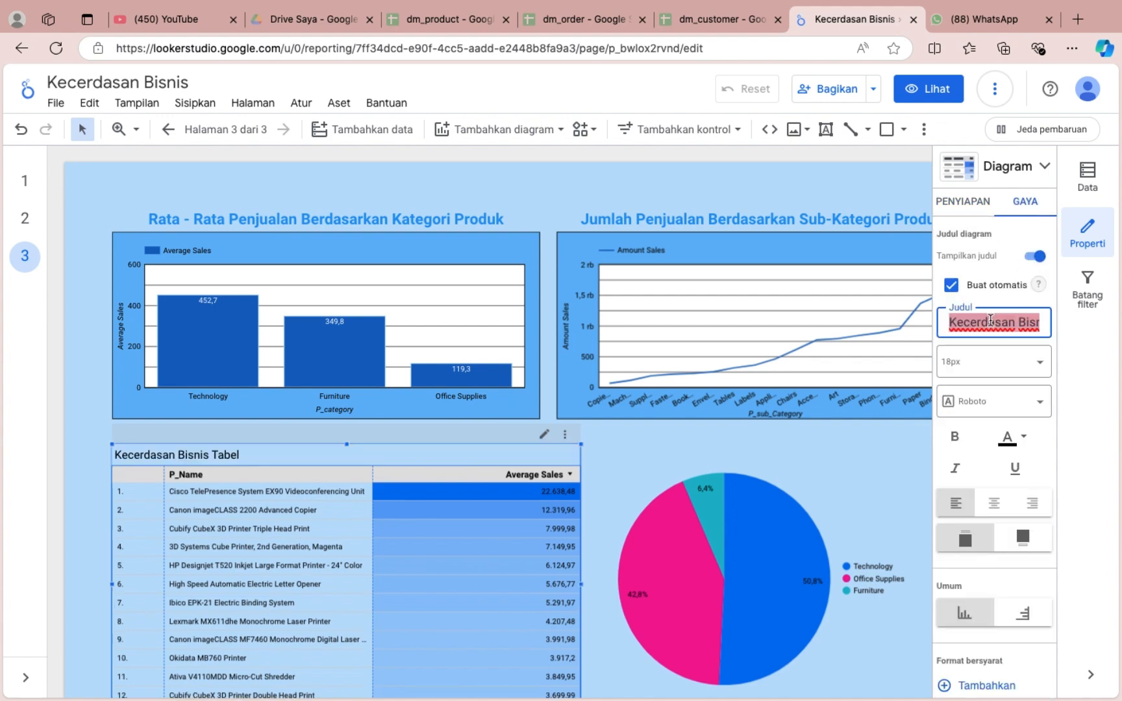
{"action": "type", "text": "Rata Rata Penjualan"}
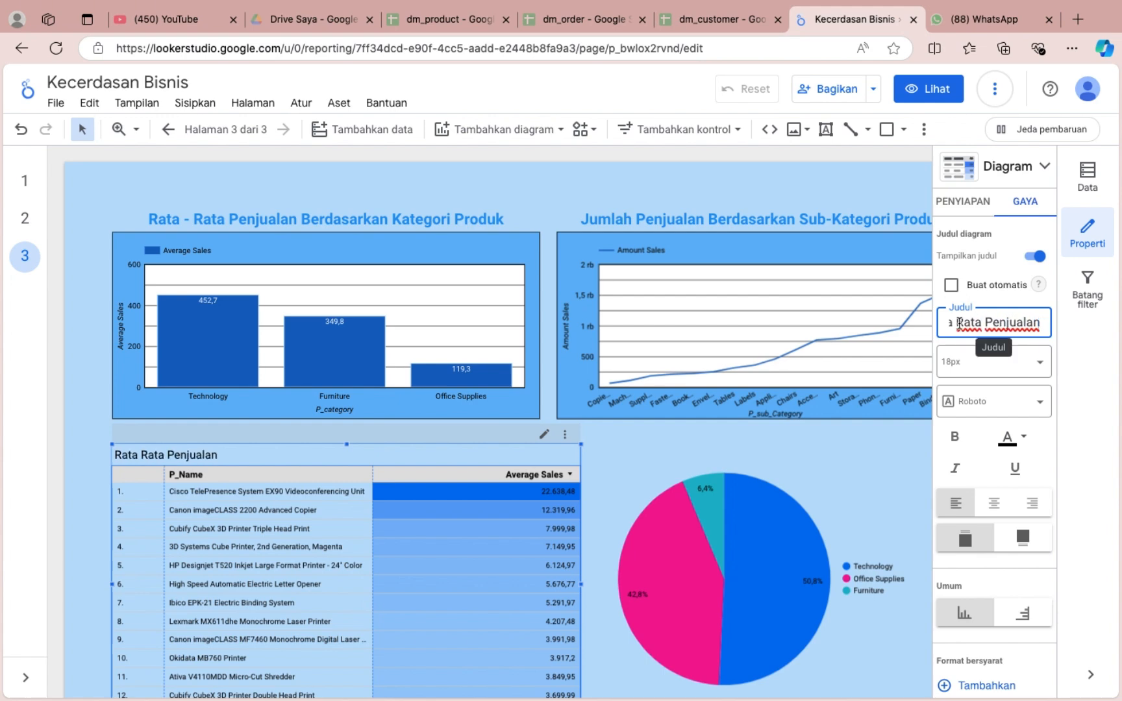
{"action": "key", "text": "BackSpace"}
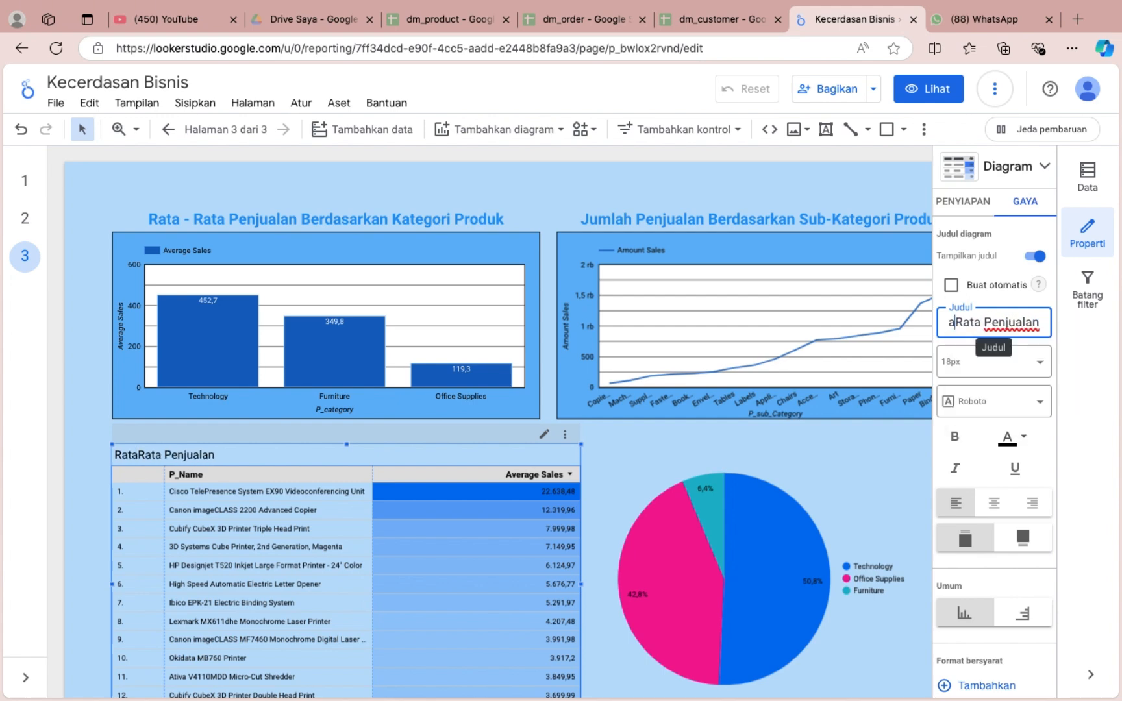
{"action": "left_click", "coordinate": [1029, 322]}
{"action": "key", "text": "Right"}
{"action": "key", "text": "Right"}
{"action": "key", "text": "Right"}
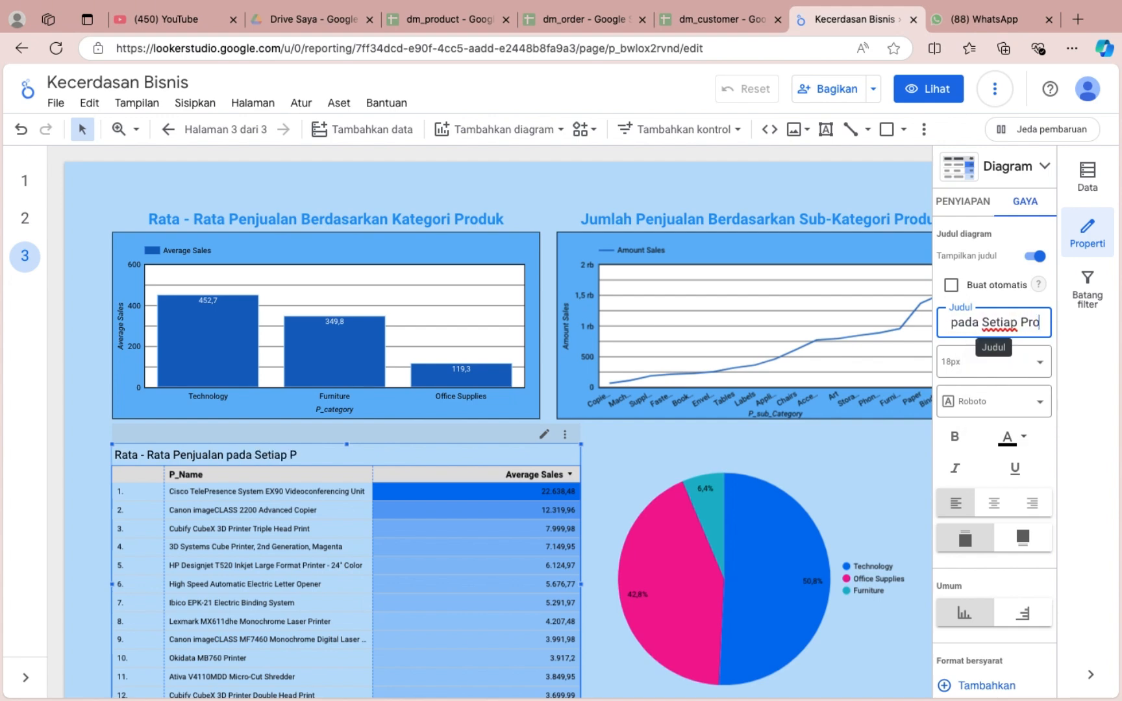
{"action": "type", "text": "duk"}
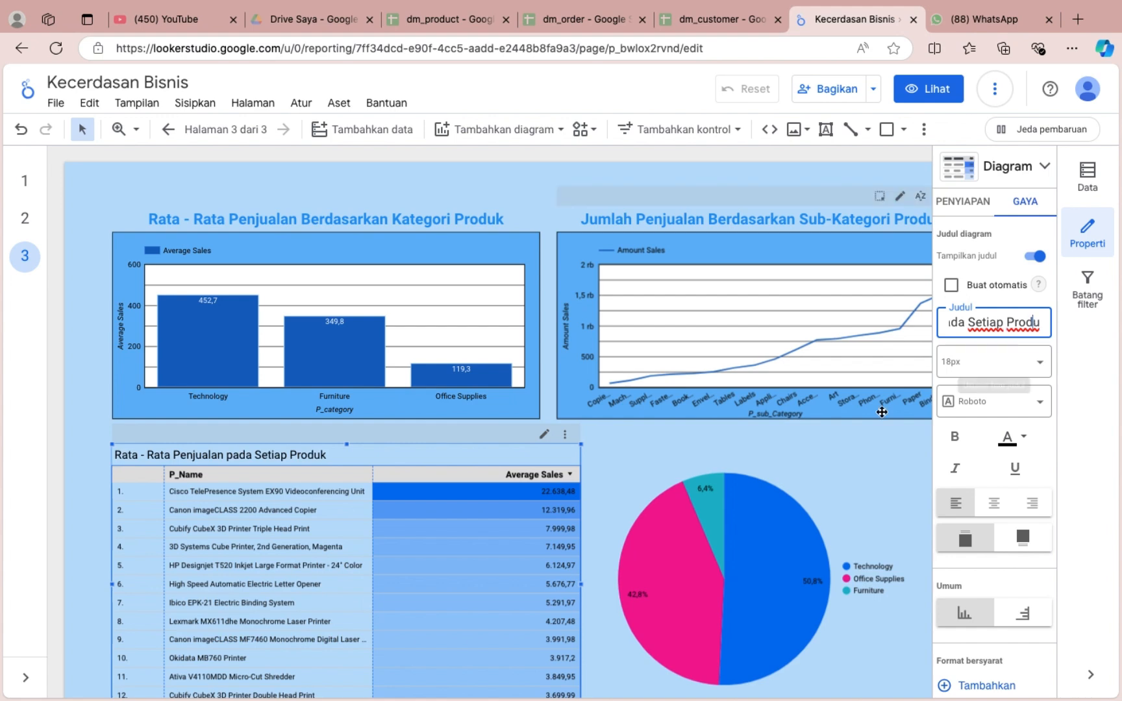
Format the product table's title as 24px, bold, centred and blue.
{"action": "left_click", "coordinate": [1002, 363]}
{"action": "left_click", "coordinate": [990, 516]}
{"action": "left_click", "coordinate": [958, 443]}
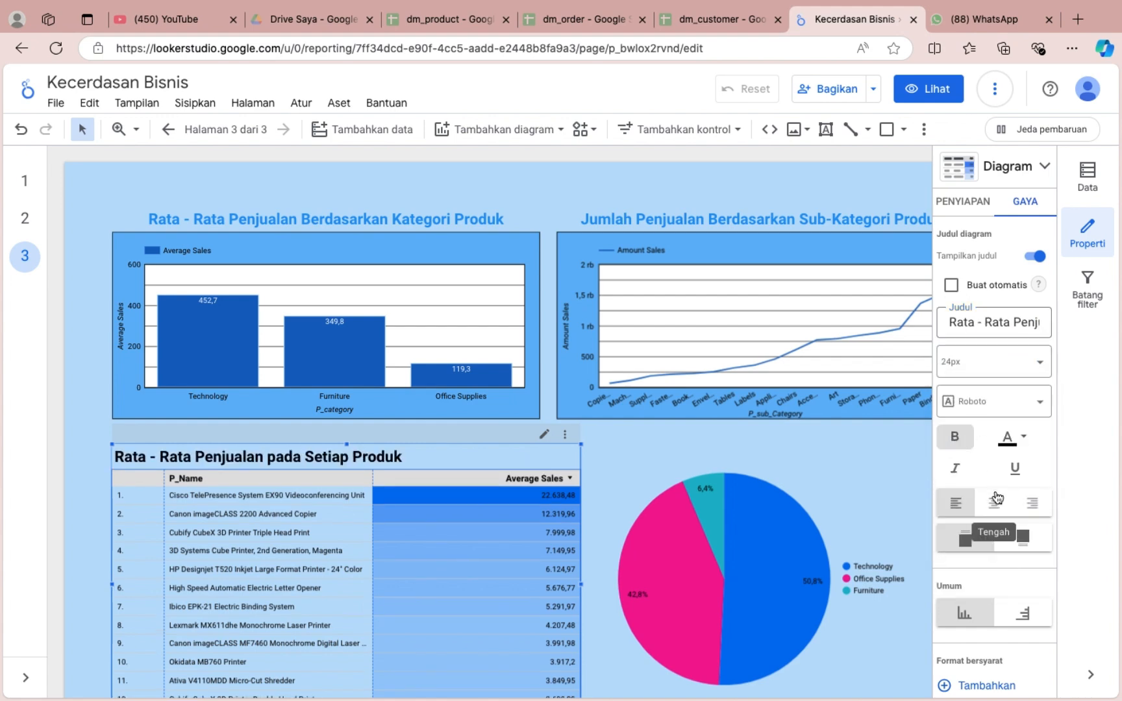
{"action": "left_click", "coordinate": [994, 504]}
{"action": "left_click", "coordinate": [1008, 438]}
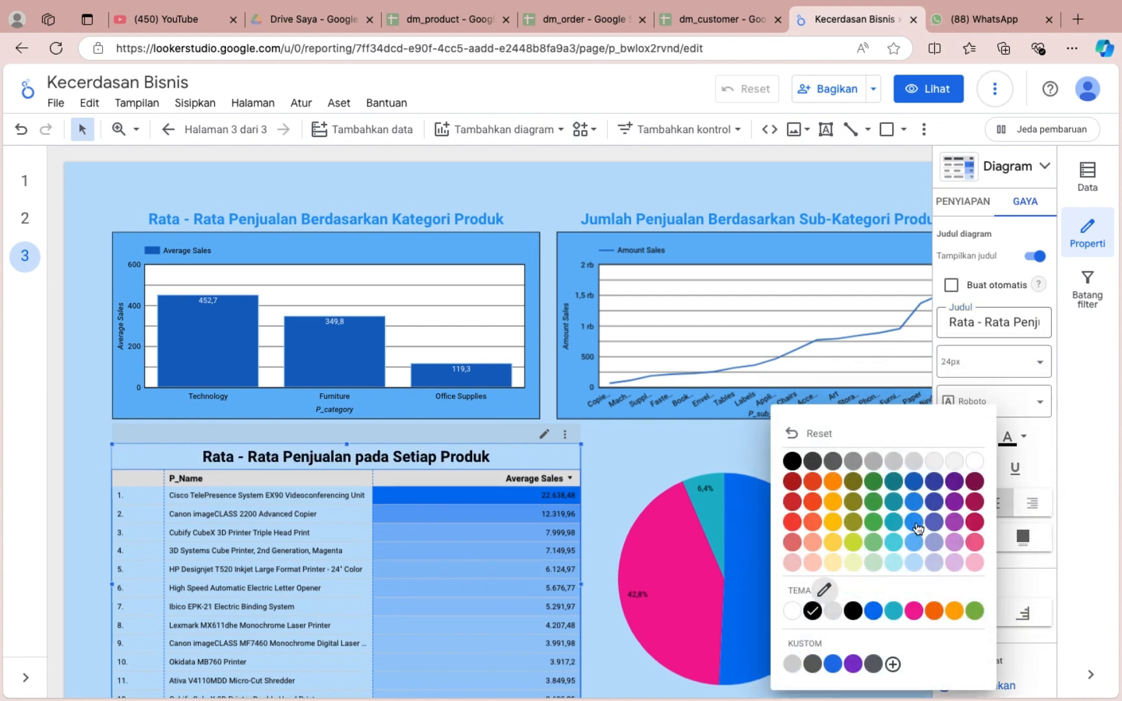
{"action": "left_click", "coordinate": [915, 523]}
Set the product table's header text to black and its header background to medium blue.
{"action": "scroll", "coordinate": [994, 480], "scroll_direction": "down", "scroll_amount": 5}
{"action": "left_click", "coordinate": [948, 402]}
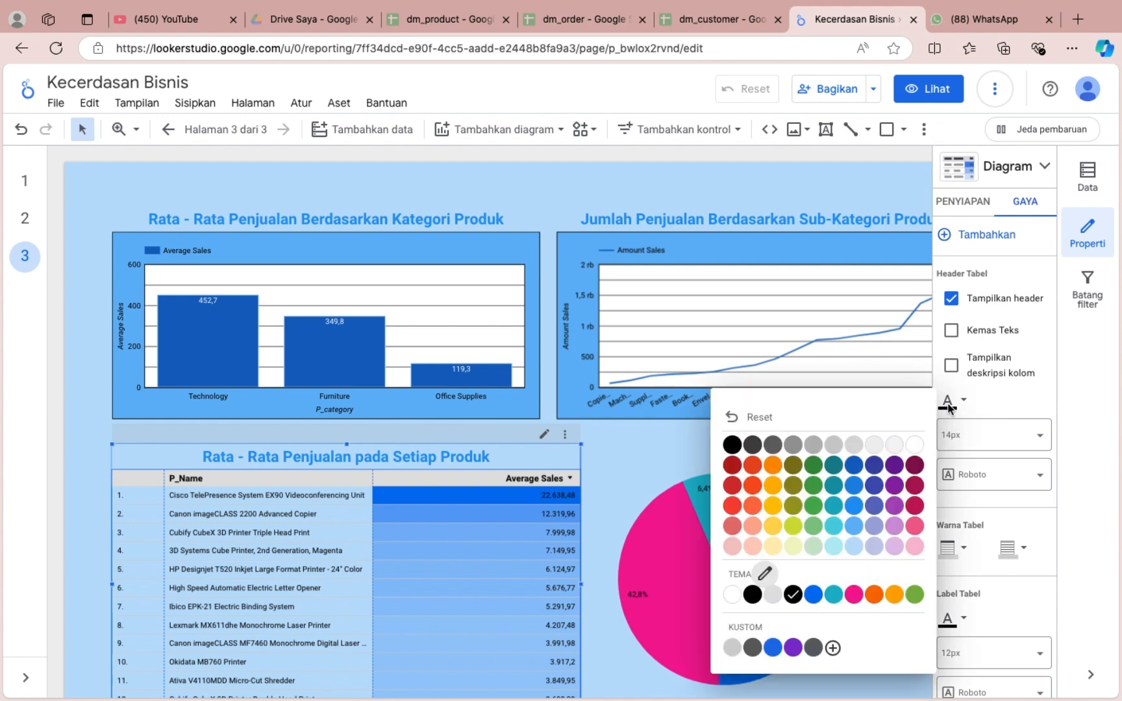
{"action": "left_click", "coordinate": [732, 446]}
{"action": "left_click", "coordinate": [954, 427]}
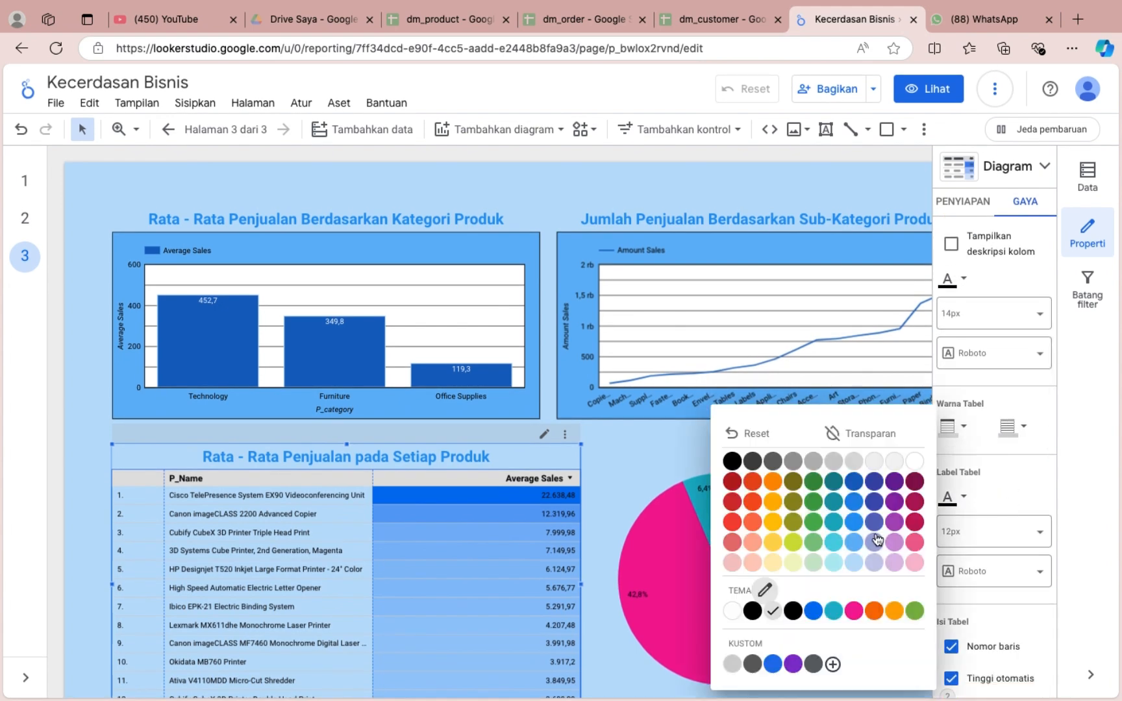
{"action": "left_click", "coordinate": [857, 538]}
Enable horizontal scrolling in the product table and leave the frozen columns set to None.
{"action": "scroll", "coordinate": [993, 505], "scroll_direction": "down", "scroll_amount": 3}
{"action": "scroll", "coordinate": [994, 506], "scroll_direction": "down", "scroll_amount": 2}
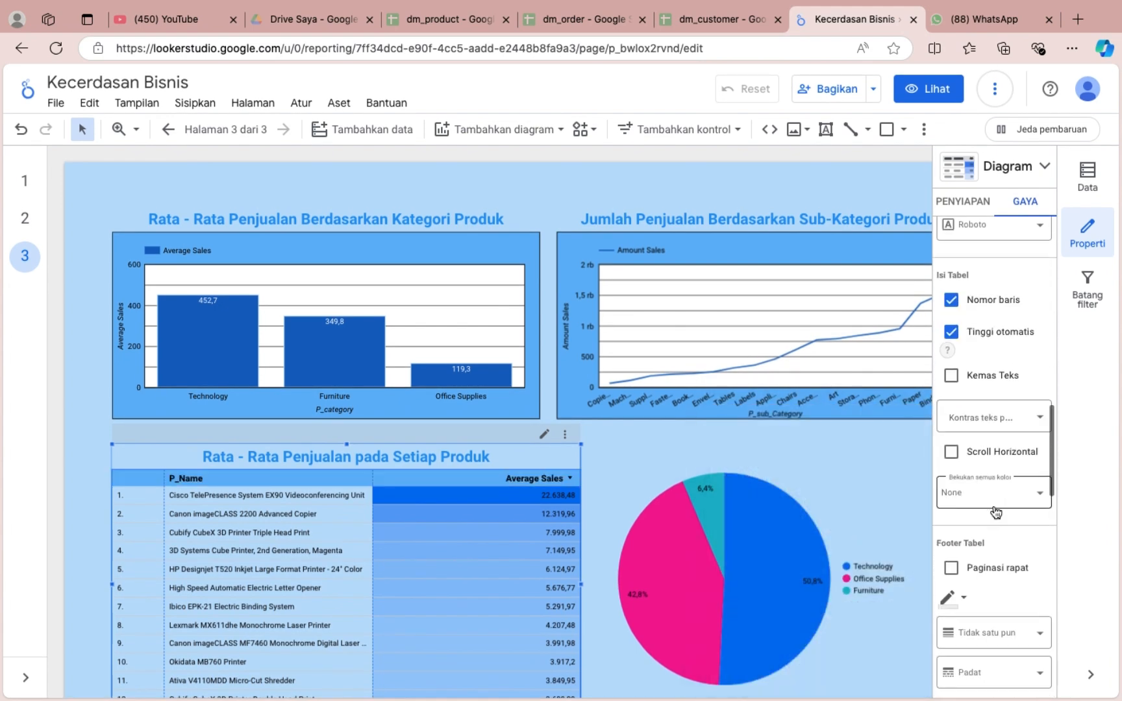
{"action": "left_click", "coordinate": [952, 537]}
{"action": "scroll", "coordinate": [978, 601], "scroll_direction": "down", "scroll_amount": 2}
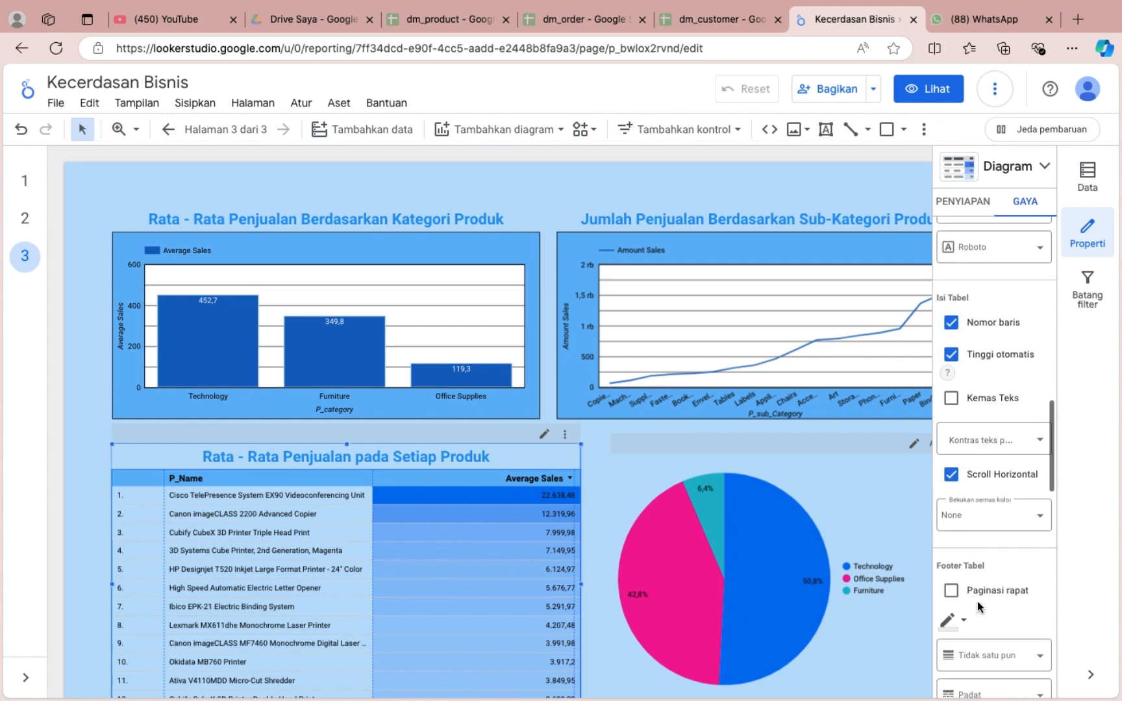
{"action": "left_click", "coordinate": [991, 512]}
{"action": "left_click", "coordinate": [998, 507]}
Set the border colour in the product table's footer settings to black.
{"action": "scroll", "coordinate": [1039, 410], "scroll_direction": "down", "scroll_amount": 3}
{"action": "left_click", "coordinate": [962, 406]}
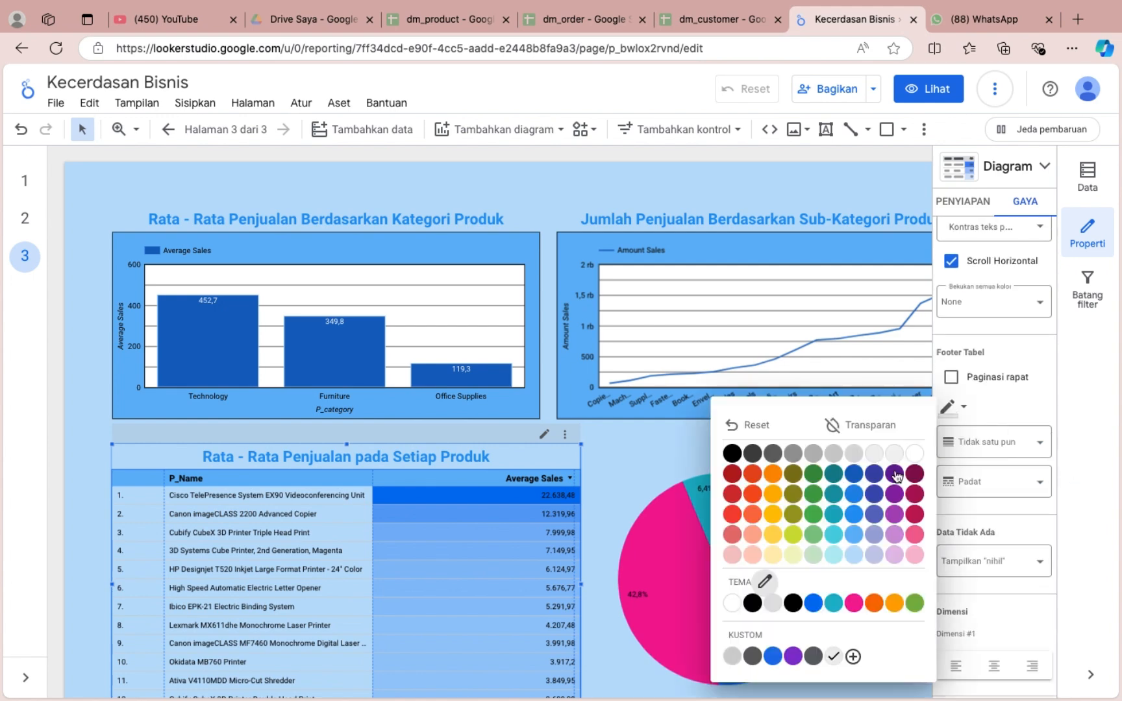
{"action": "left_click", "coordinate": [732, 454]}
Set the heatmap colour of the product table's Average Sales metric to medium blue.
{"action": "scroll", "coordinate": [1018, 563], "scroll_direction": "down", "scroll_amount": 6}
{"action": "left_click", "coordinate": [948, 388]}
{"action": "left_click", "coordinate": [855, 479]}
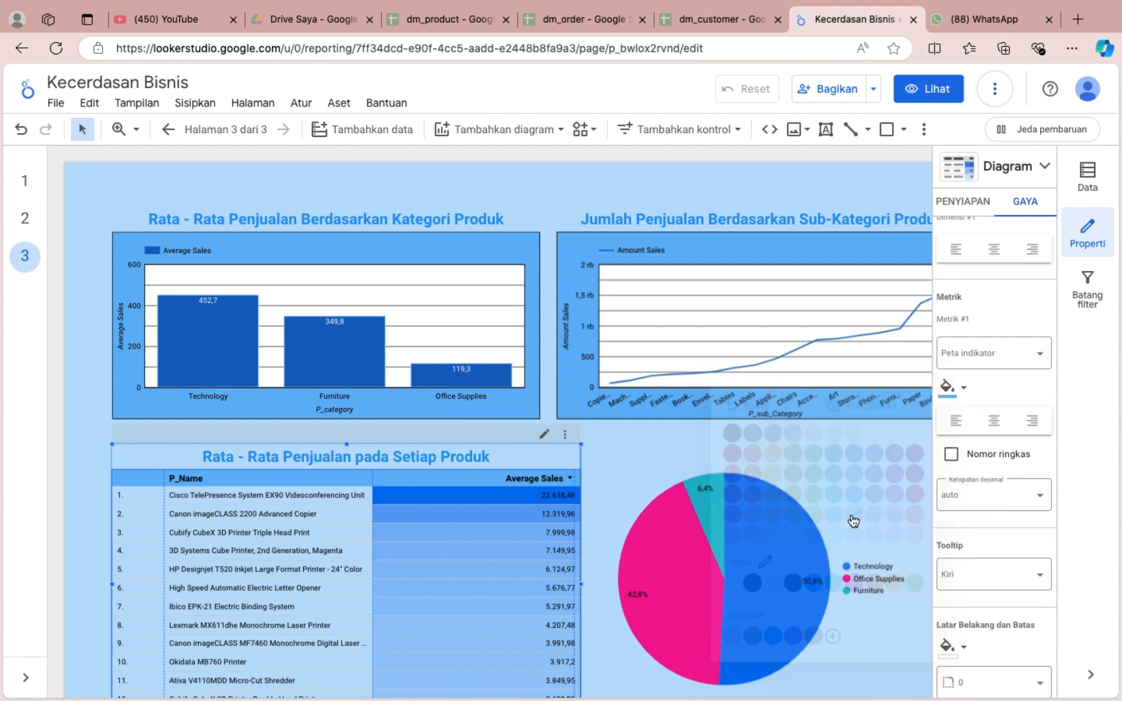
{"action": "left_click", "coordinate": [949, 397]}
{"action": "left_click", "coordinate": [1016, 393]}
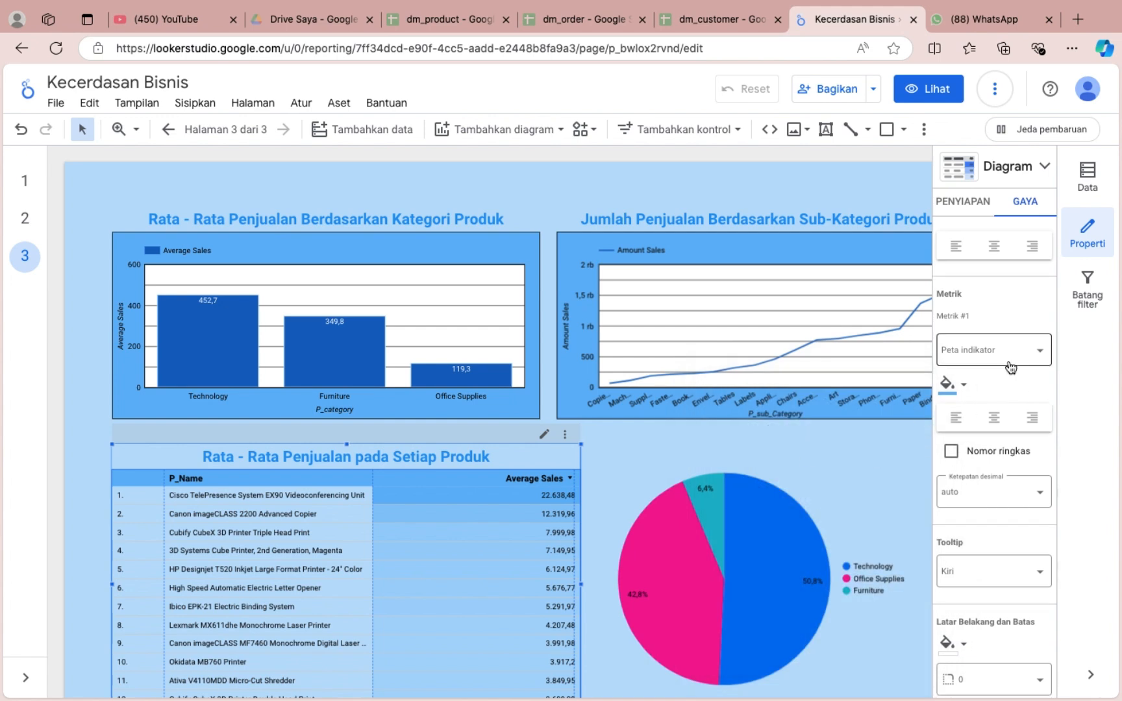
Set the product table's background to light blue and its Average Sales heatmap colour to dark blue.
{"action": "scroll", "coordinate": [1012, 368], "scroll_direction": "down", "scroll_amount": 4}
{"action": "left_click", "coordinate": [949, 391]}
{"action": "left_click", "coordinate": [853, 515]}
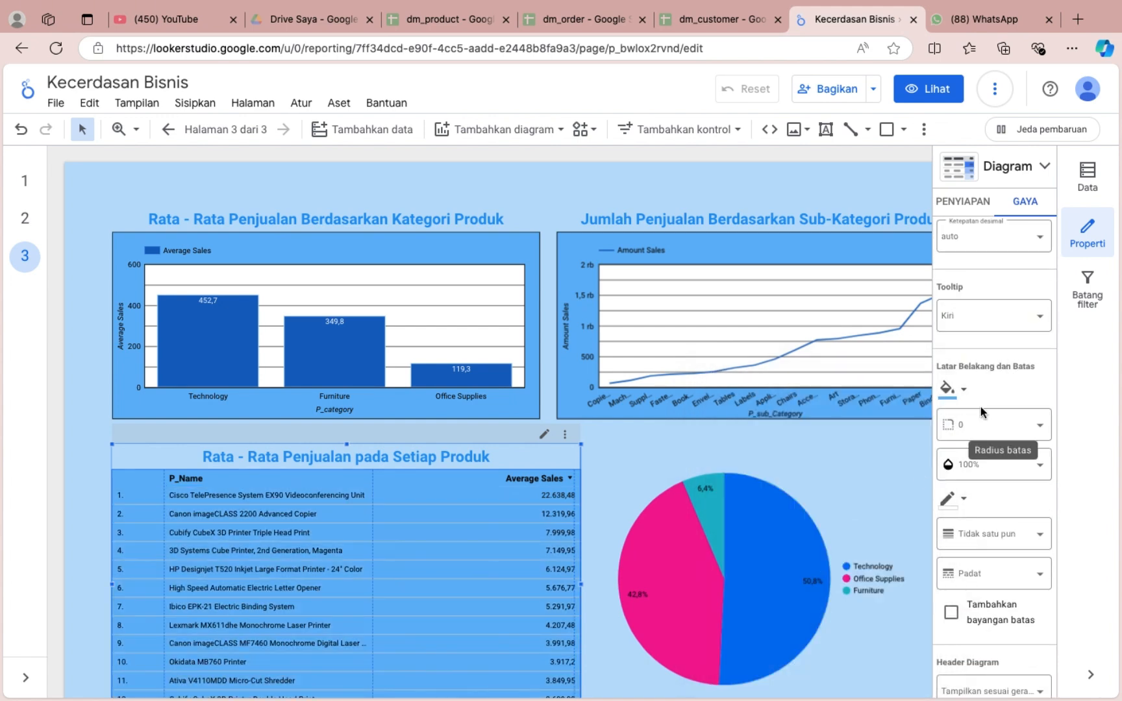
{"action": "scroll", "coordinate": [981, 407], "scroll_direction": "up", "scroll_amount": 3}
{"action": "left_click", "coordinate": [948, 315]}
{"action": "left_click", "coordinate": [855, 383]}
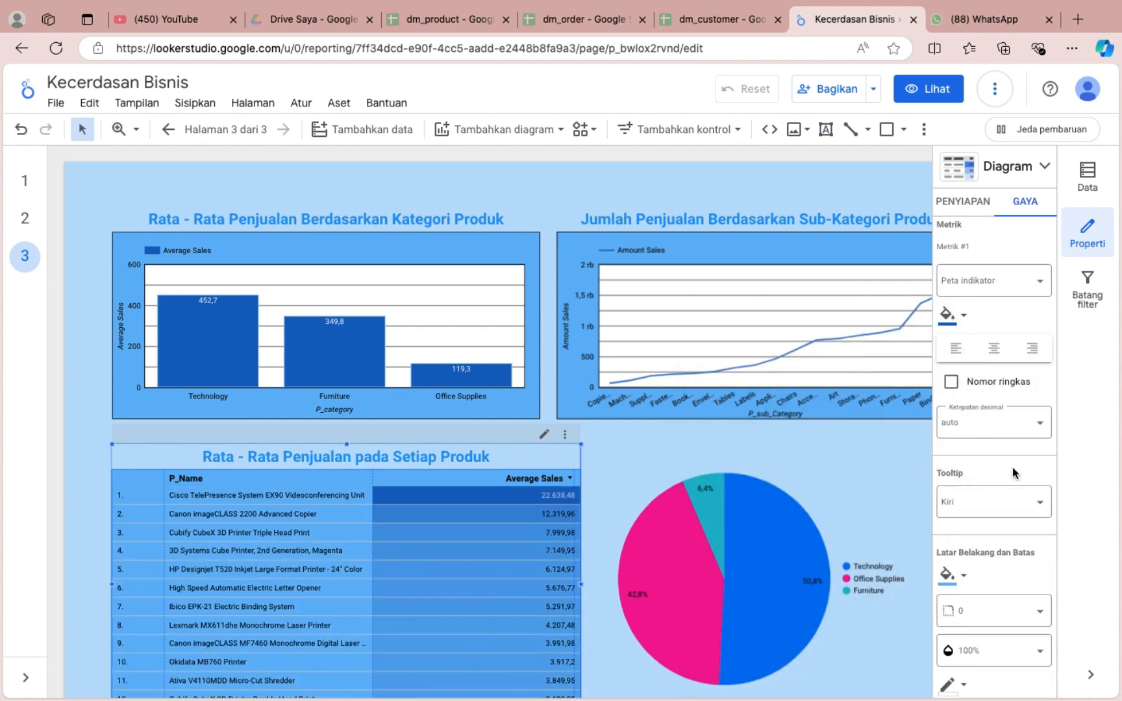
Set the product table's header background to medium blue and its cell border colour to dark blue.
{"action": "scroll", "coordinate": [1012, 416], "scroll_direction": "up", "scroll_amount": 10}
{"action": "left_click", "coordinate": [948, 348]}
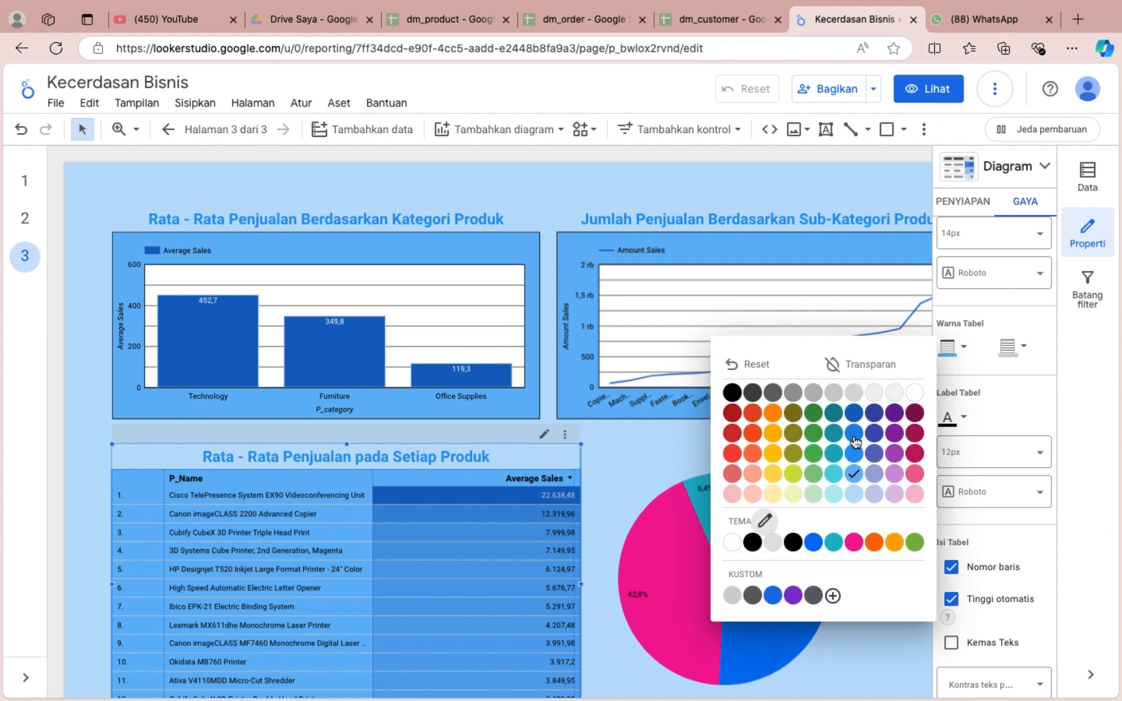
{"action": "left_click", "coordinate": [851, 494]}
{"action": "left_click", "coordinate": [948, 347]}
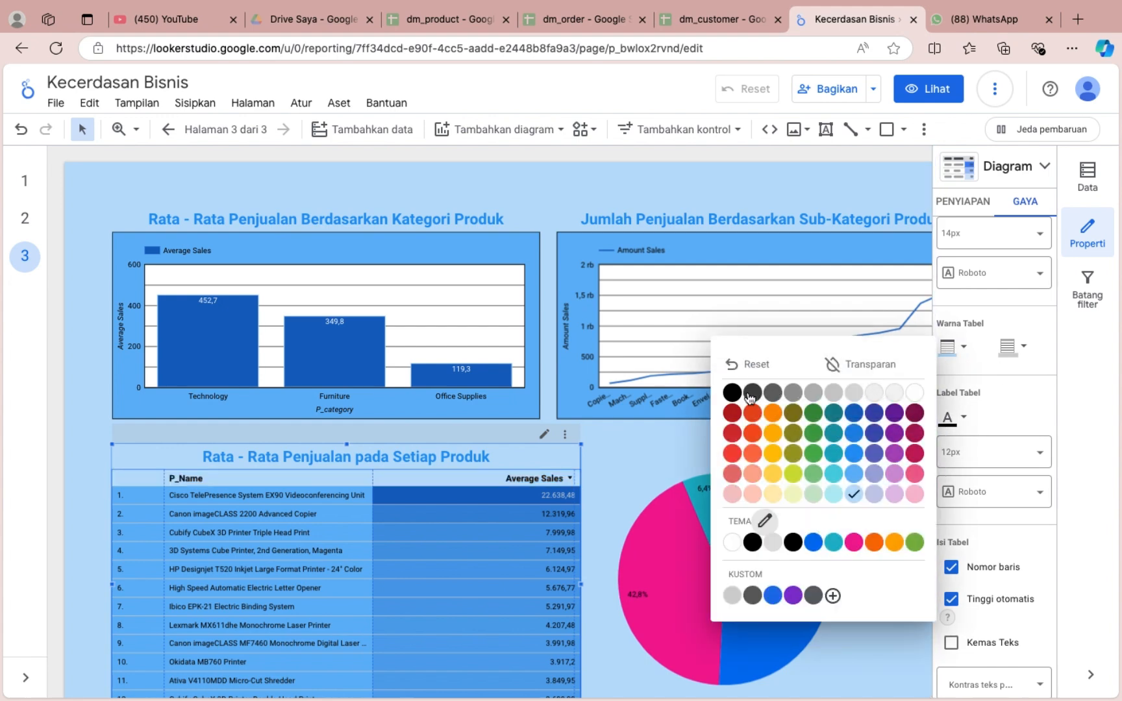
{"action": "left_click", "coordinate": [858, 436]}
{"action": "left_click", "coordinate": [1009, 348]}
{"action": "left_click", "coordinate": [914, 414]}
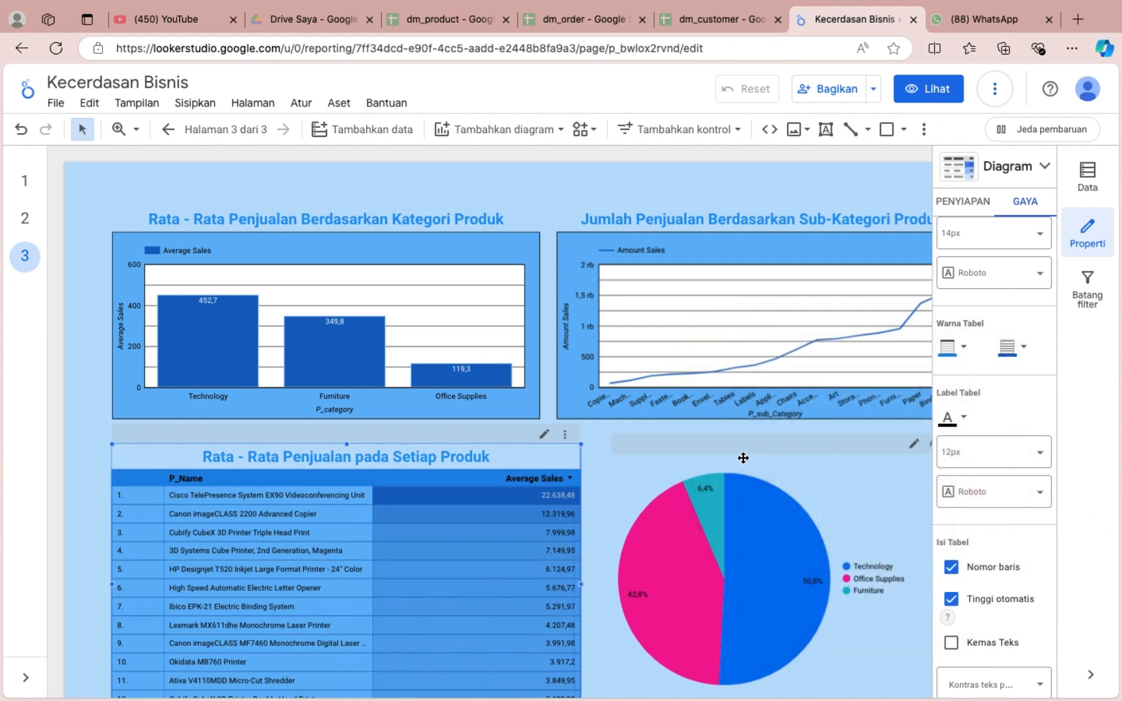
Give the product table a black outer border.
{"action": "scroll", "coordinate": [744, 459], "scroll_direction": "down", "scroll_amount": 1}
{"action": "left_click", "coordinate": [713, 676]}
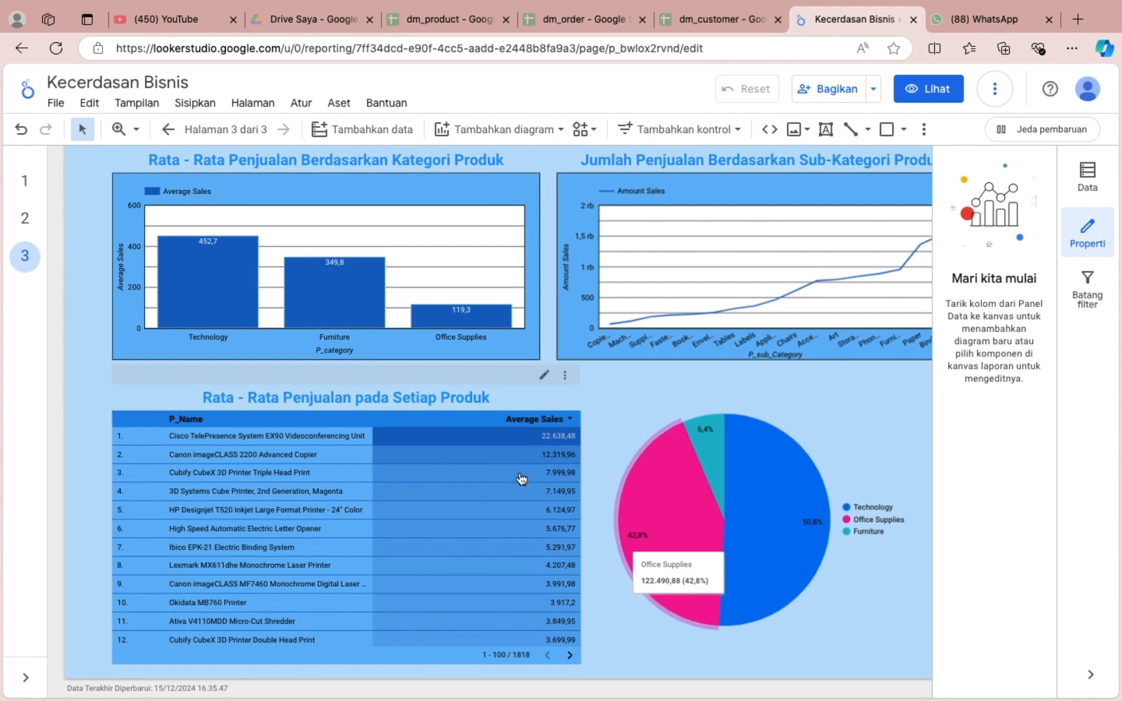
{"action": "left_click", "coordinate": [518, 476]}
{"action": "left_click", "coordinate": [1025, 201]}
{"action": "scroll", "coordinate": [1005, 556], "scroll_direction": "down", "scroll_amount": 10}
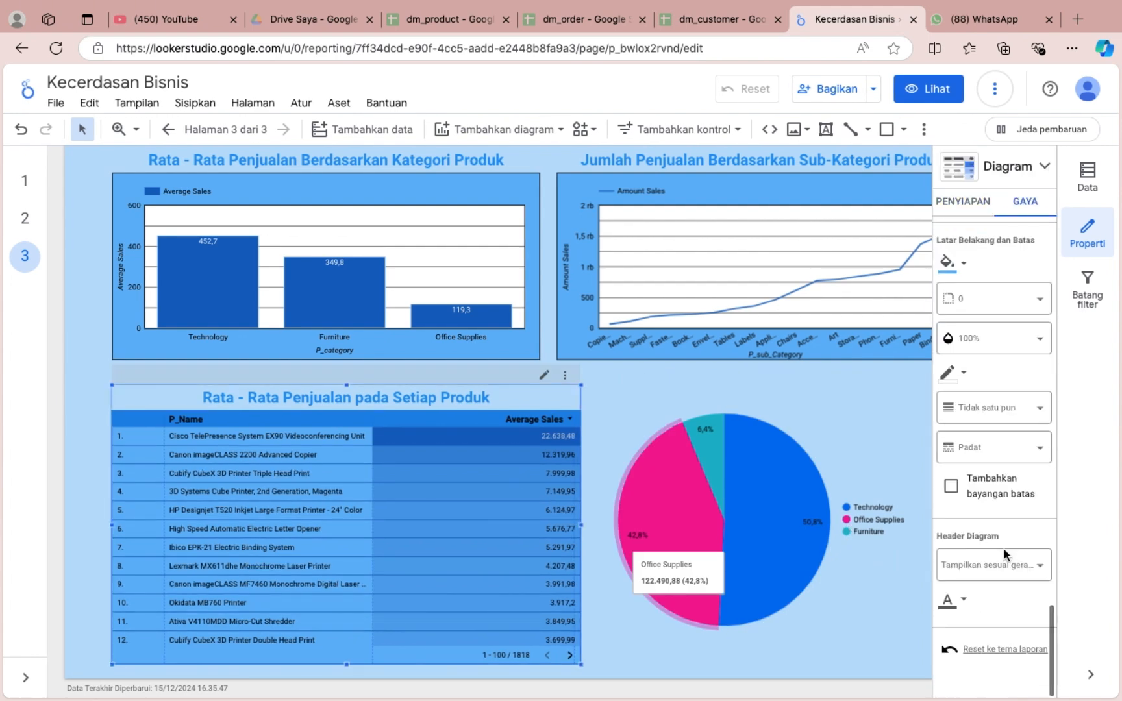
{"action": "left_click", "coordinate": [964, 376]}
{"action": "left_click", "coordinate": [734, 418]}
{"action": "left_click", "coordinate": [880, 515]}
Show a title on the pie chart and set it to "Total Keuntungan Pada Tiap Kategori Produk".
{"action": "scroll", "coordinate": [881, 596], "scroll_direction": "right", "scroll_amount": 2}
{"action": "left_click", "coordinate": [983, 209]}
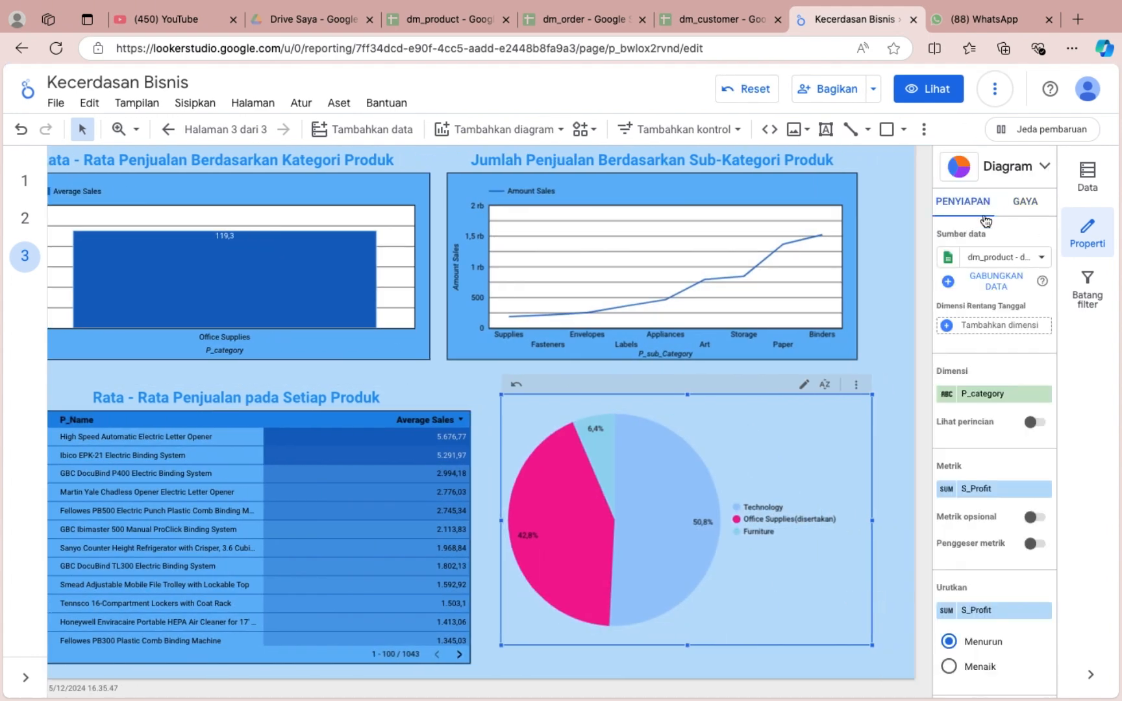
{"action": "left_click", "coordinate": [1020, 206]}
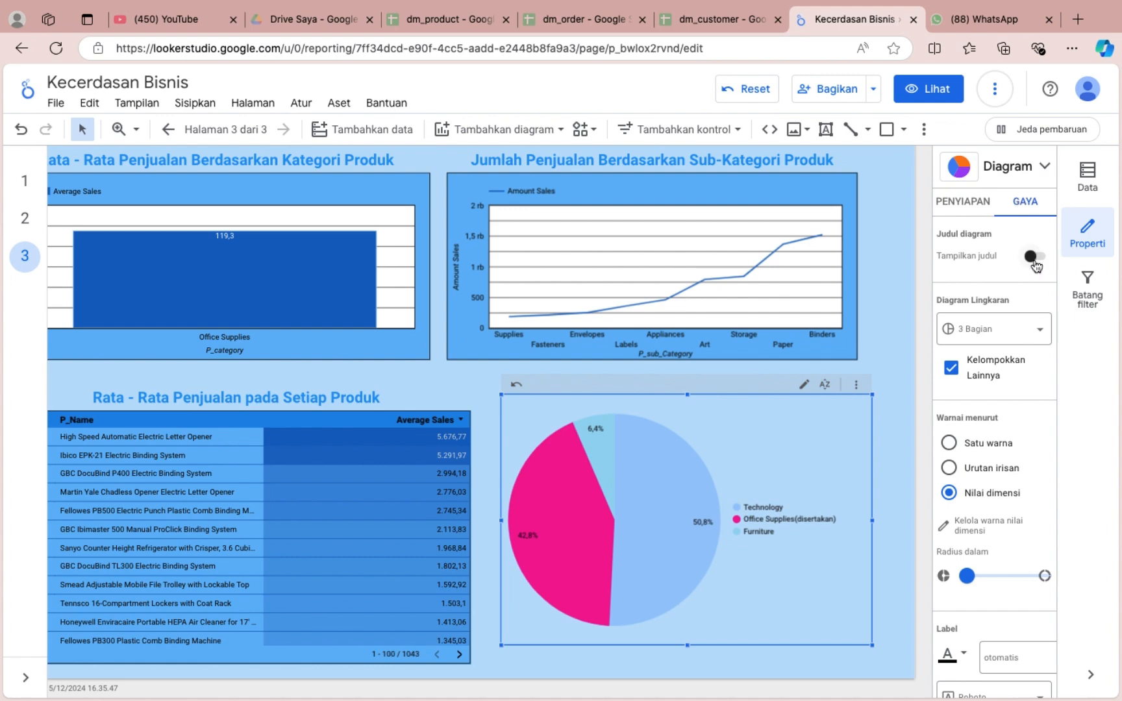
{"action": "left_click", "coordinate": [1034, 257]}
{"action": "triple_click", "coordinate": [995, 325]}
{"action": "left_click", "coordinate": [1065, 61]}
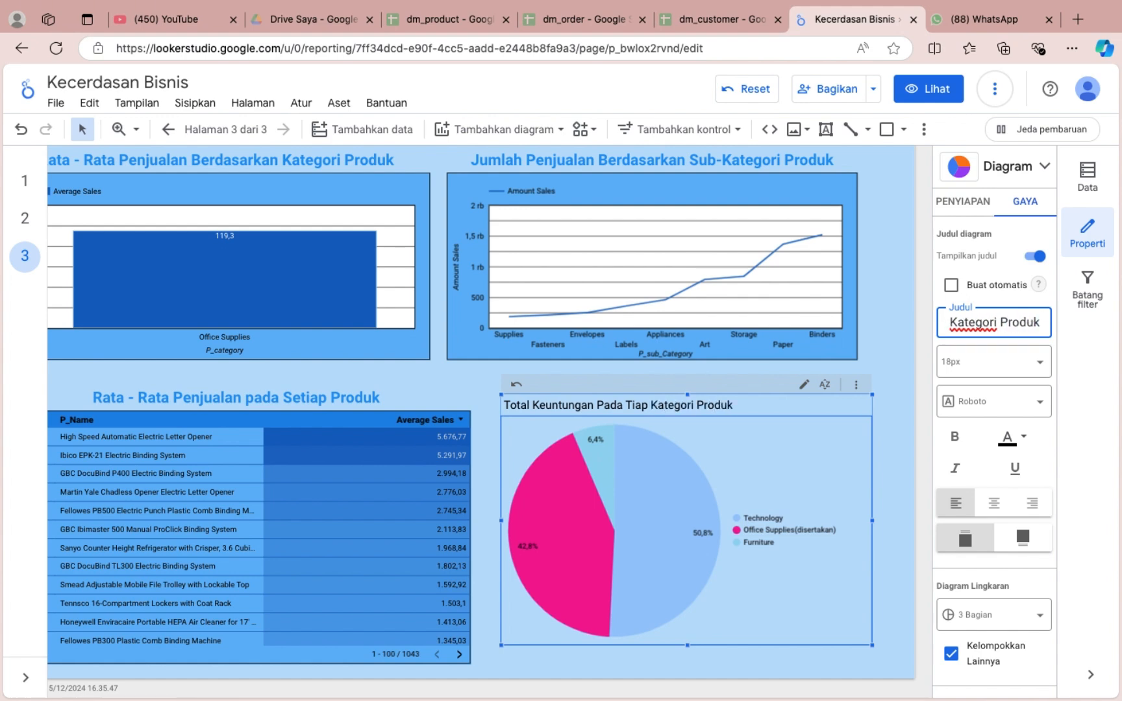
Format the pie chart's title as 24px, centred, bold and blue.
{"action": "left_click", "coordinate": [986, 361]}
{"action": "left_click", "coordinate": [981, 533]}
{"action": "left_click", "coordinate": [994, 503]}
{"action": "scroll", "coordinate": [990, 617], "scroll_direction": "down", "scroll_amount": 1}
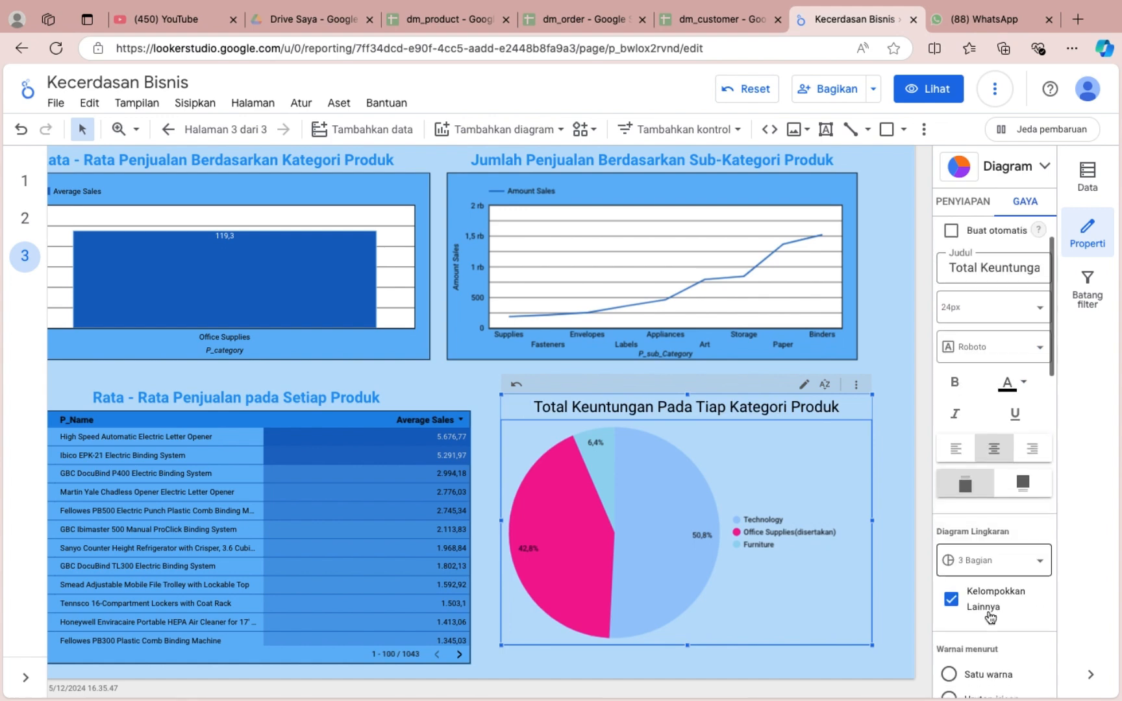
{"action": "left_click", "coordinate": [974, 488]}
{"action": "left_click", "coordinate": [913, 466]}
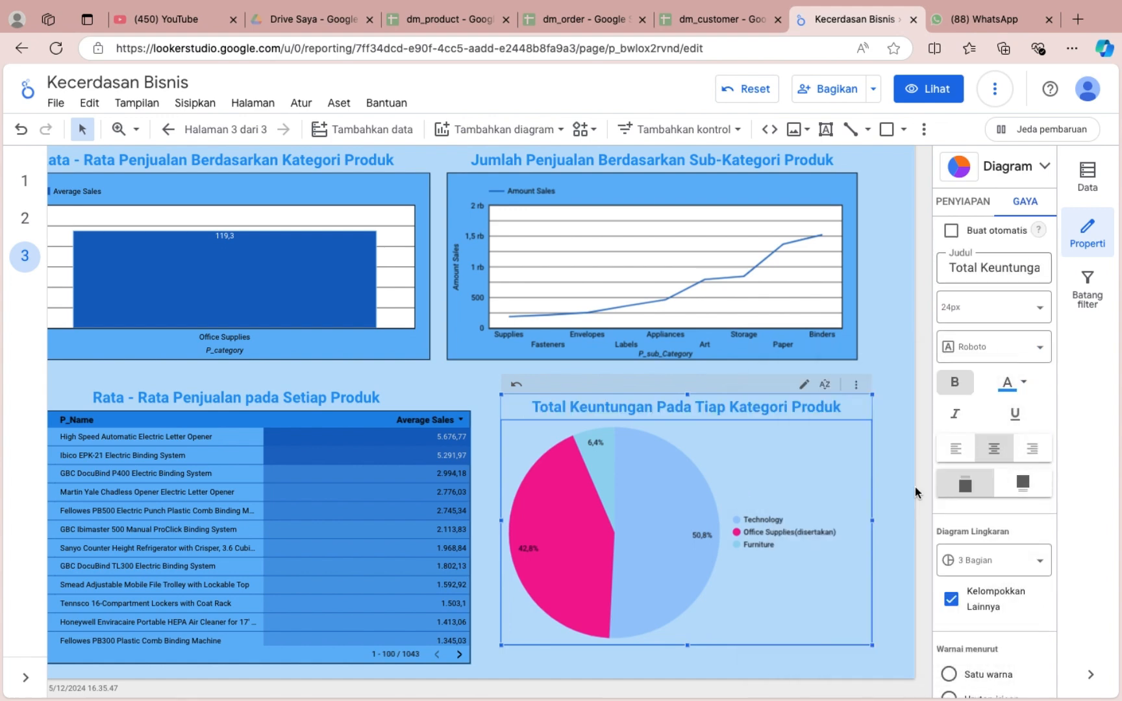
Colour the pie chart by a single colour (Satu warna) and set that colour to dark blue.
{"action": "scroll", "coordinate": [986, 533], "scroll_direction": "down", "scroll_amount": 3}
{"action": "left_click", "coordinate": [949, 511]}
{"action": "left_click", "coordinate": [944, 588]}
{"action": "left_click", "coordinate": [881, 487]}
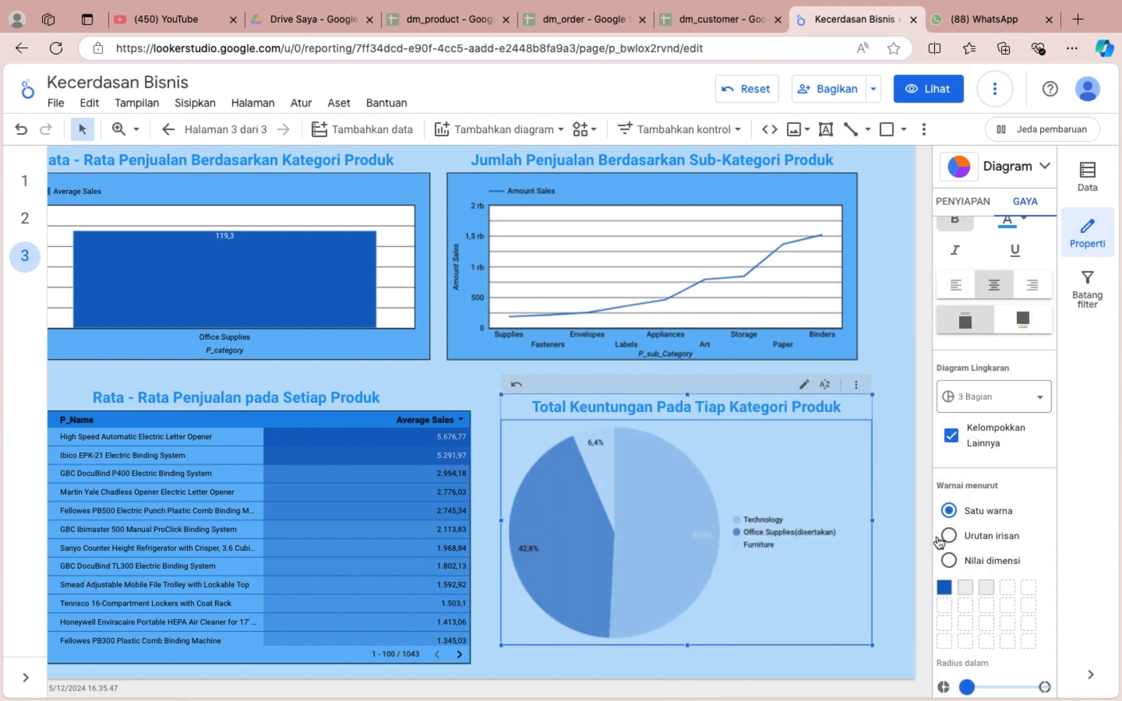
Try a 60px label size on the pie chart and return it to automatic.
{"action": "scroll", "coordinate": [941, 539], "scroll_direction": "down", "scroll_amount": 5}
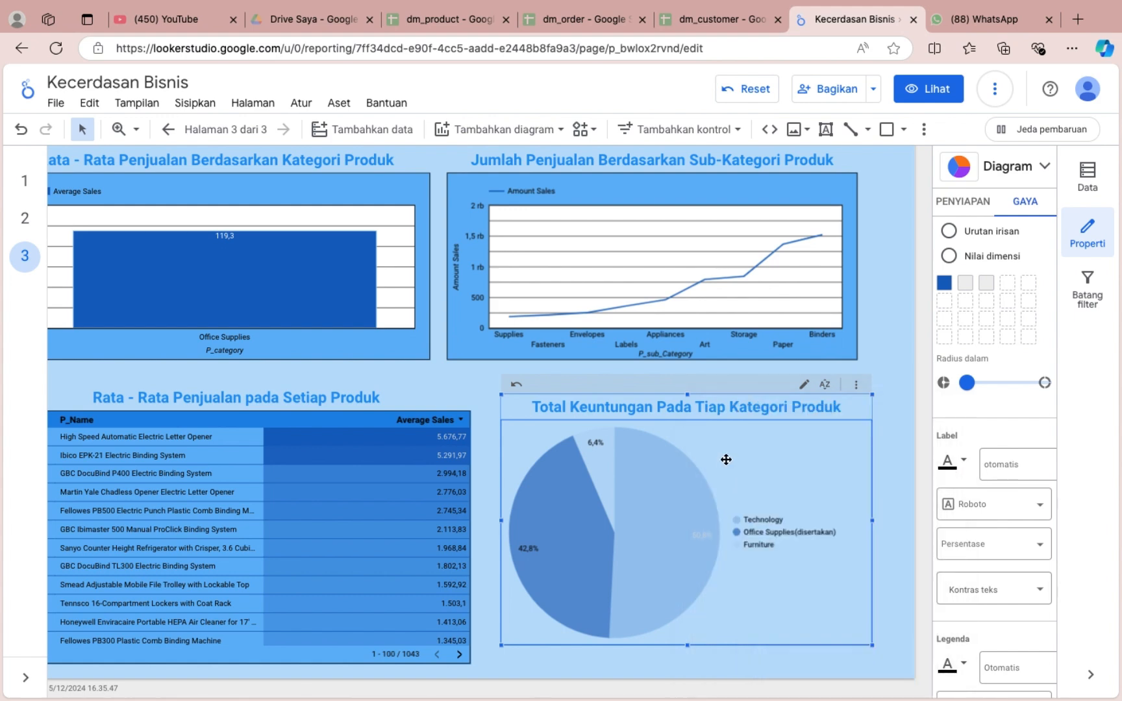
{"action": "left_click", "coordinate": [1011, 465]}
{"action": "left_click", "coordinate": [1008, 525]}
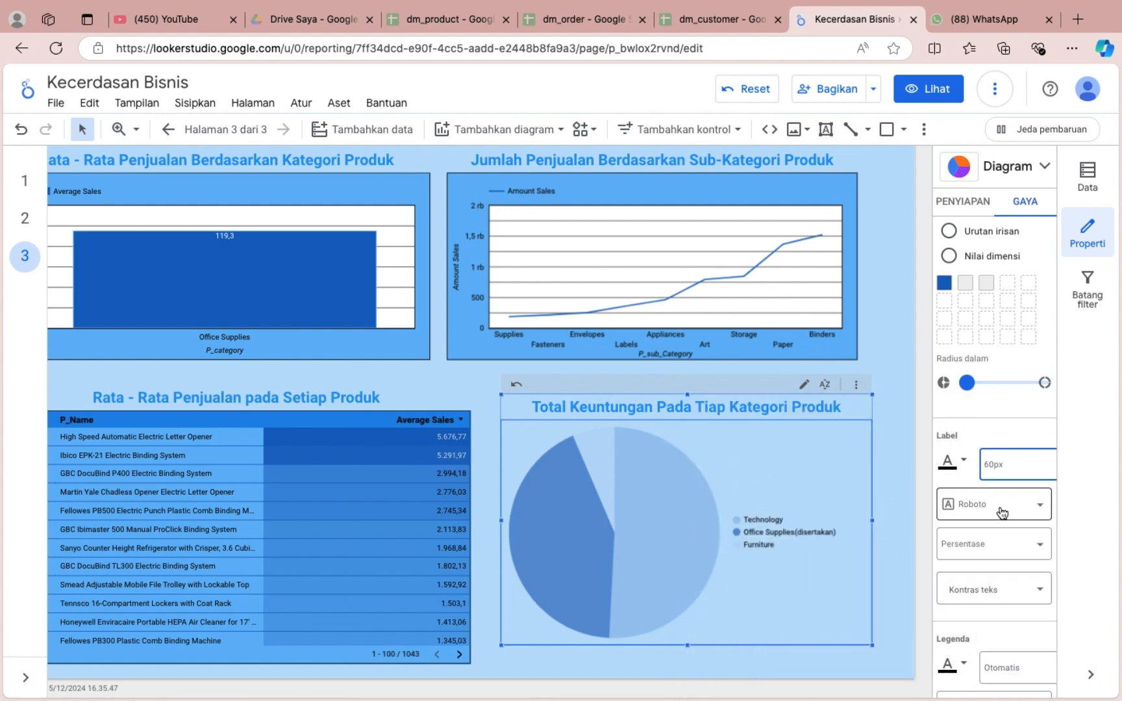
{"action": "left_click", "coordinate": [1008, 467]}
{"action": "scroll", "coordinate": [1022, 673], "scroll_direction": "down", "scroll_amount": 3}
{"action": "left_click", "coordinate": [1018, 672]}
Set the pie chart's label font to Times New Roman and its label colour to dark grey.
{"action": "left_click", "coordinate": [993, 503]}
{"action": "scroll", "coordinate": [970, 351], "scroll_direction": "down", "scroll_amount": 5}
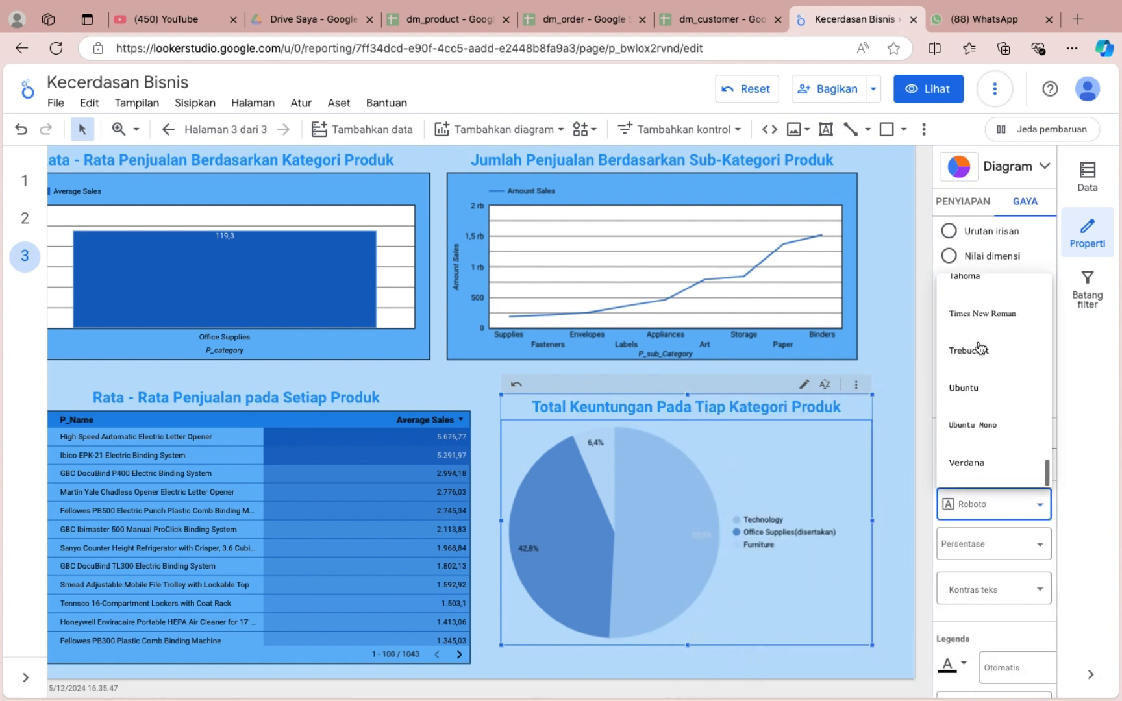
{"action": "left_click", "coordinate": [981, 393]}
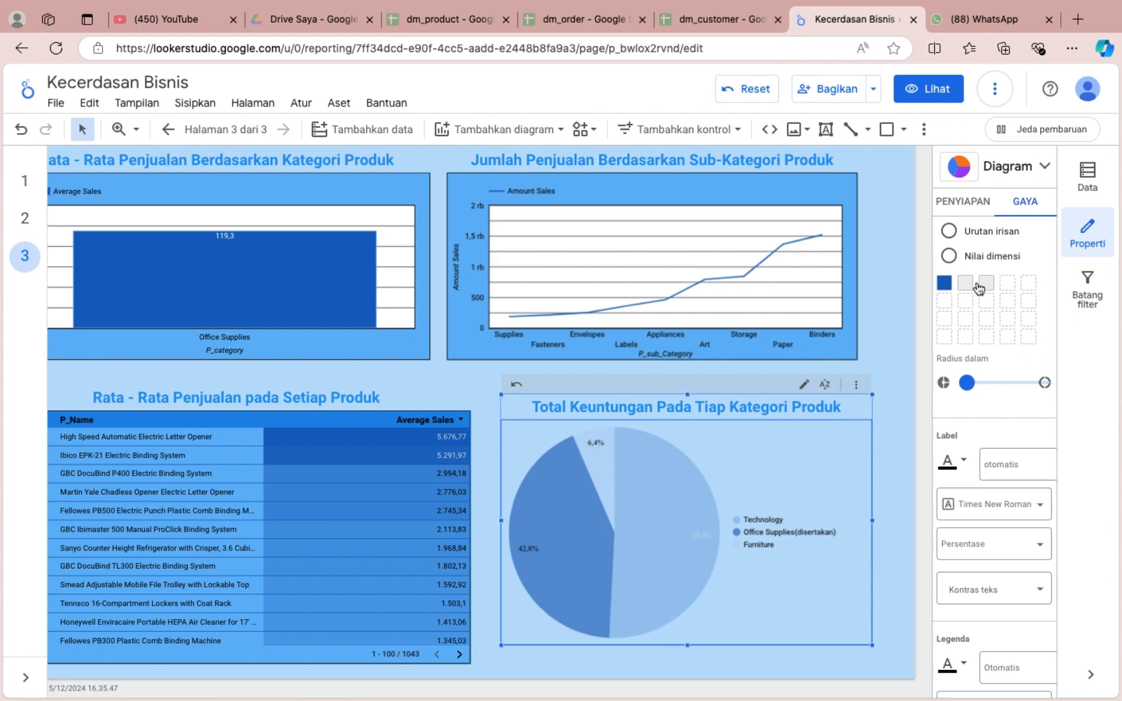
{"action": "left_click", "coordinate": [953, 462]}
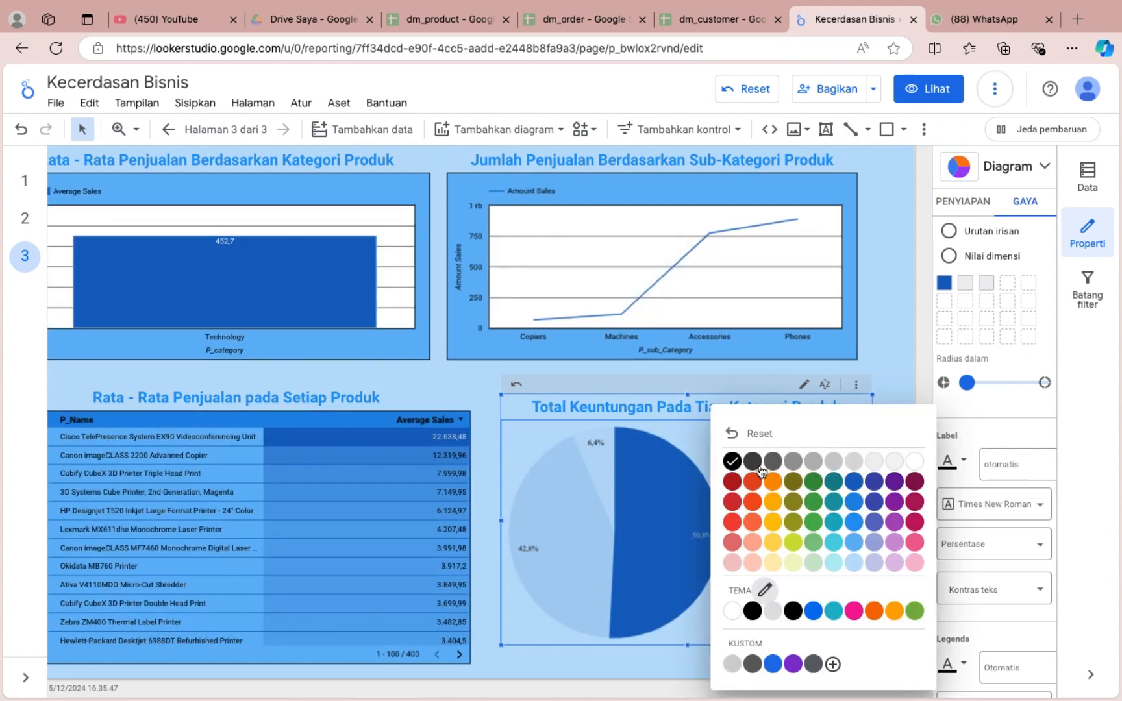
{"action": "left_click", "coordinate": [748, 462]}
{"action": "left_click", "coordinate": [905, 494]}
Give the pie chart a black border and a light blue background.
{"action": "left_click", "coordinate": [701, 542]}
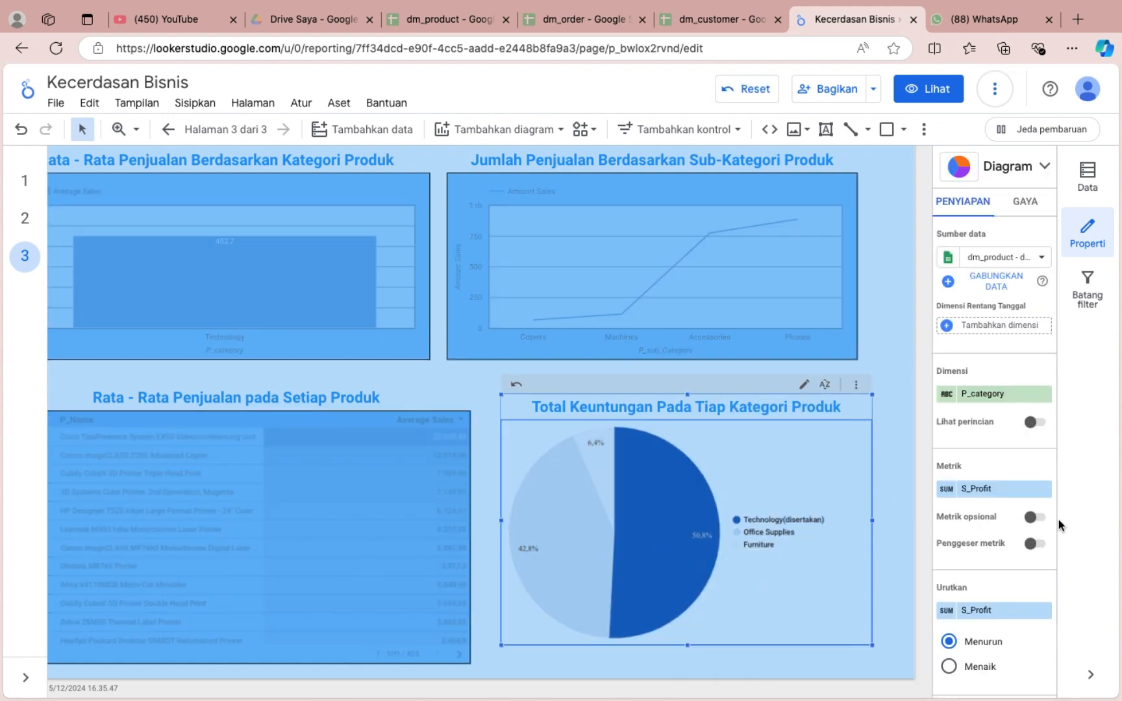
{"action": "scroll", "coordinate": [1033, 507], "scroll_direction": "down", "scroll_amount": 3}
{"action": "left_click", "coordinate": [1011, 194]}
{"action": "left_click", "coordinate": [958, 372]}
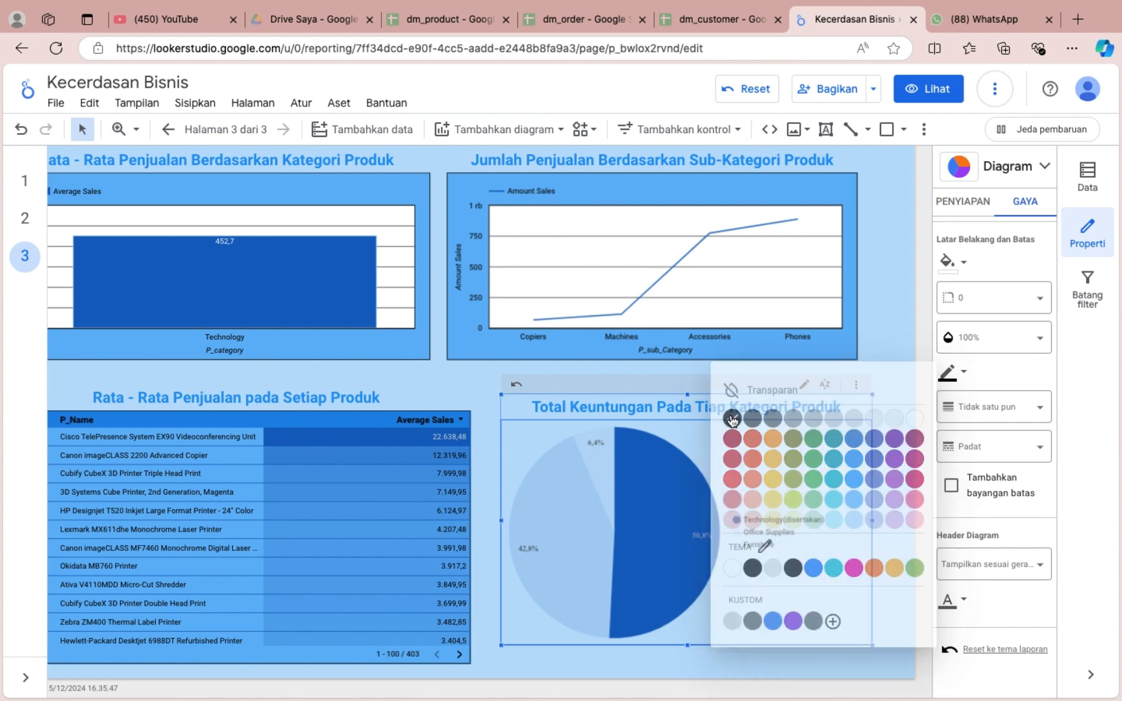
{"action": "left_click", "coordinate": [728, 363]}
{"action": "left_click", "coordinate": [947, 261]}
{"action": "left_click", "coordinate": [854, 392]}
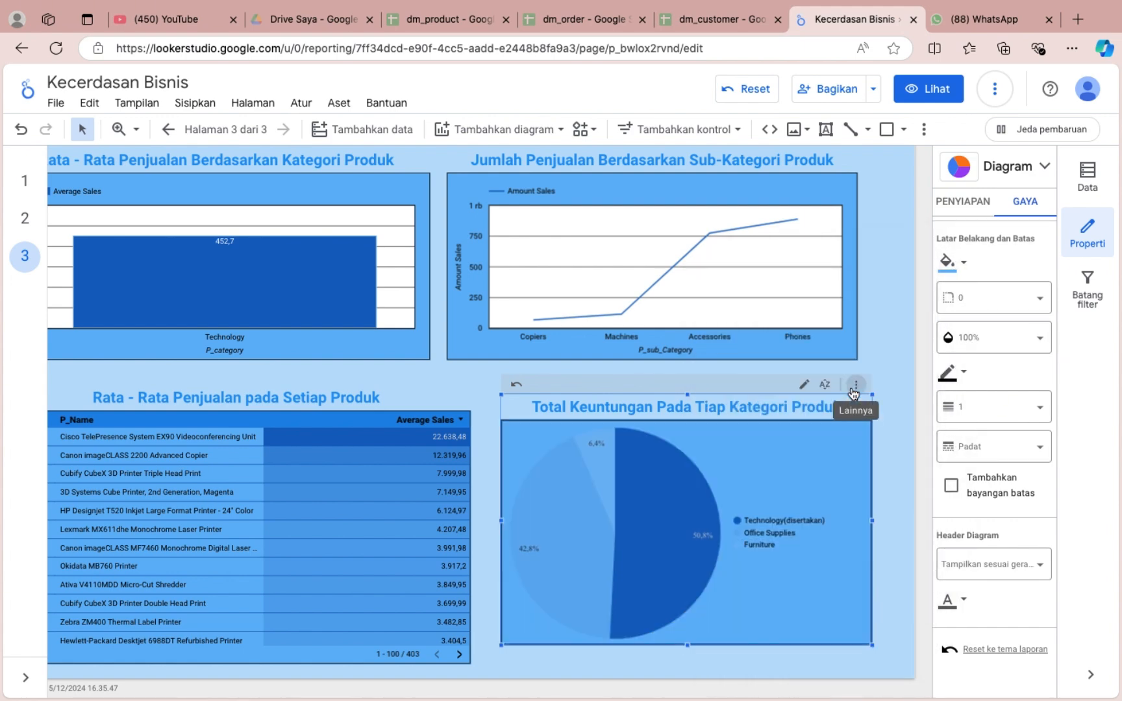
Try white and medium blue as the pie chart's background, returning it to light blue.
{"action": "left_click", "coordinate": [948, 263]}
{"action": "left_click", "coordinate": [915, 309]}
{"action": "left_click", "coordinate": [948, 263]}
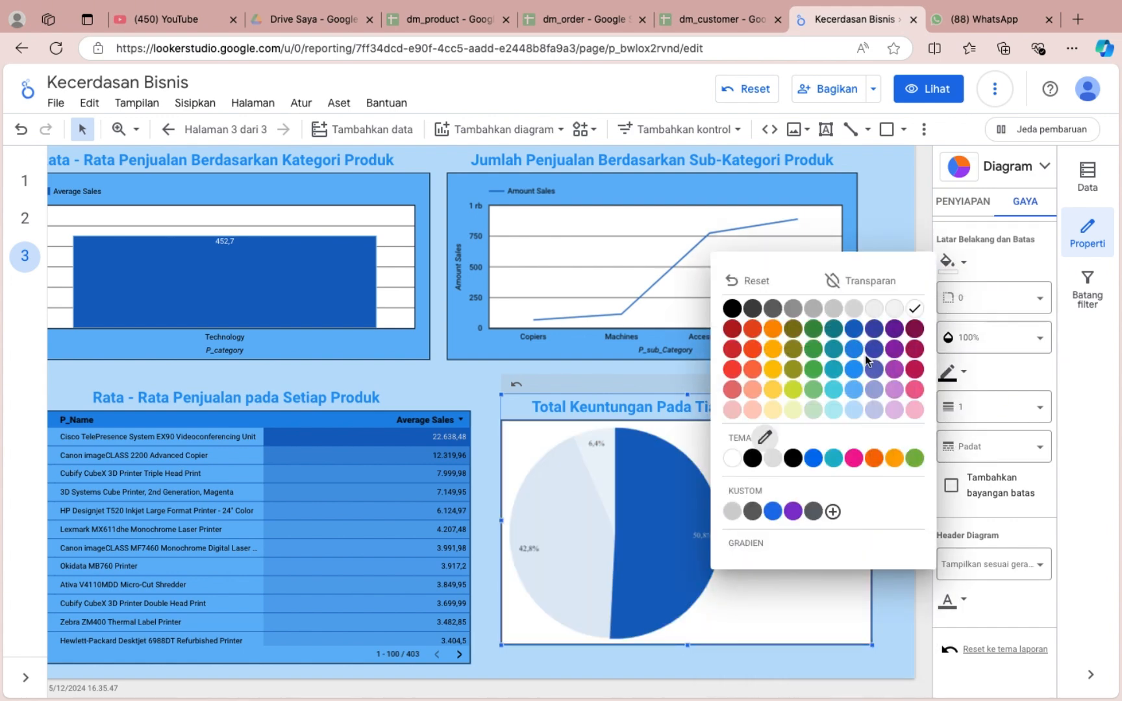
{"action": "left_click", "coordinate": [855, 350]}
{"action": "left_click", "coordinate": [948, 263]}
{"action": "left_click", "coordinate": [855, 397]}
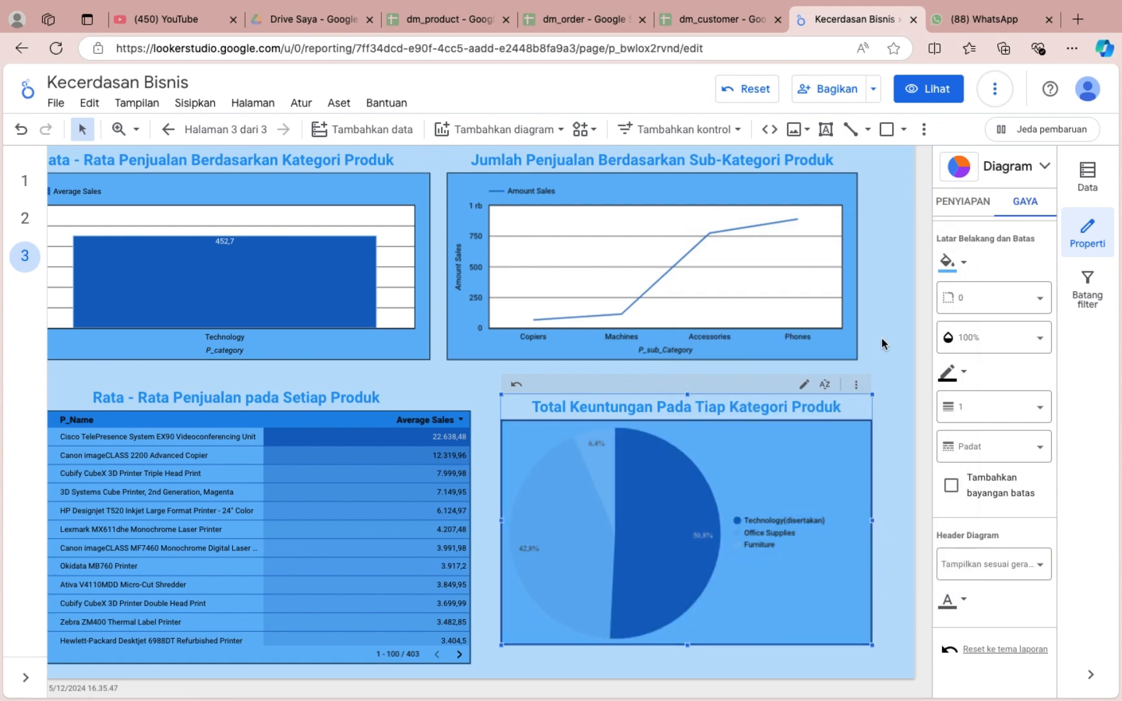
Try medium blue, indigo and teal as the pie chart's single slice colour.
{"action": "scroll", "coordinate": [940, 371], "scroll_direction": "up", "scroll_amount": 8}
{"action": "left_click", "coordinate": [945, 355]}
{"action": "left_click", "coordinate": [856, 412]}
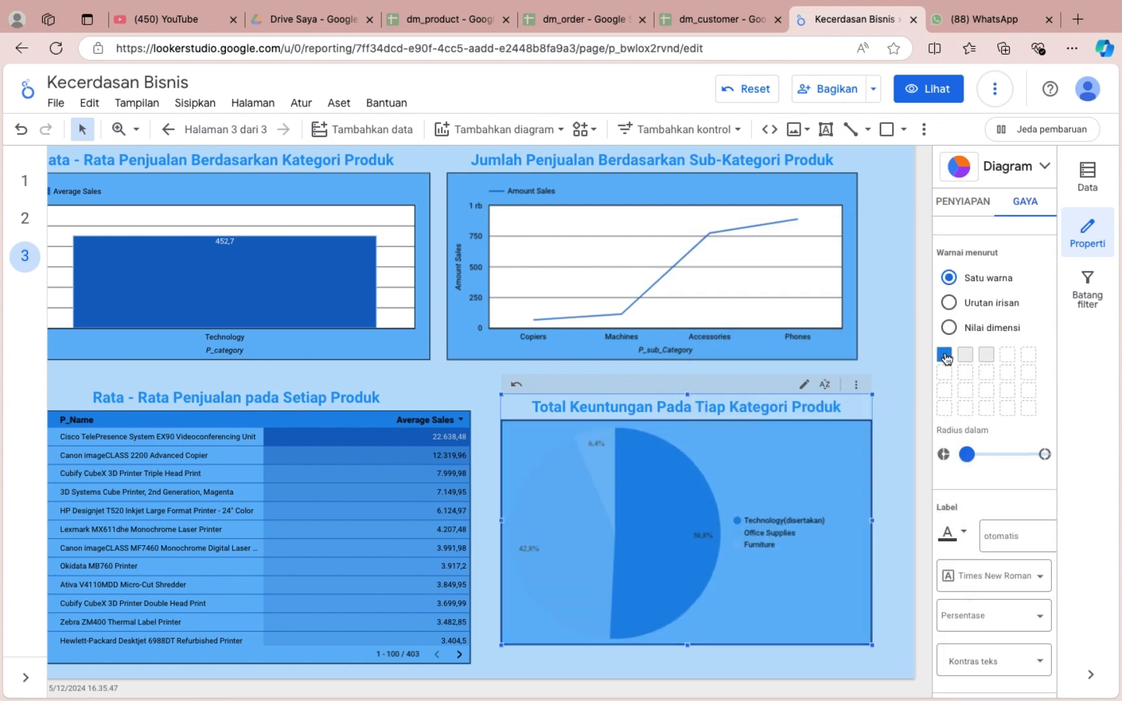
{"action": "left_click", "coordinate": [945, 356]}
{"action": "left_click", "coordinate": [875, 389]}
{"action": "left_click", "coordinate": [945, 356]}
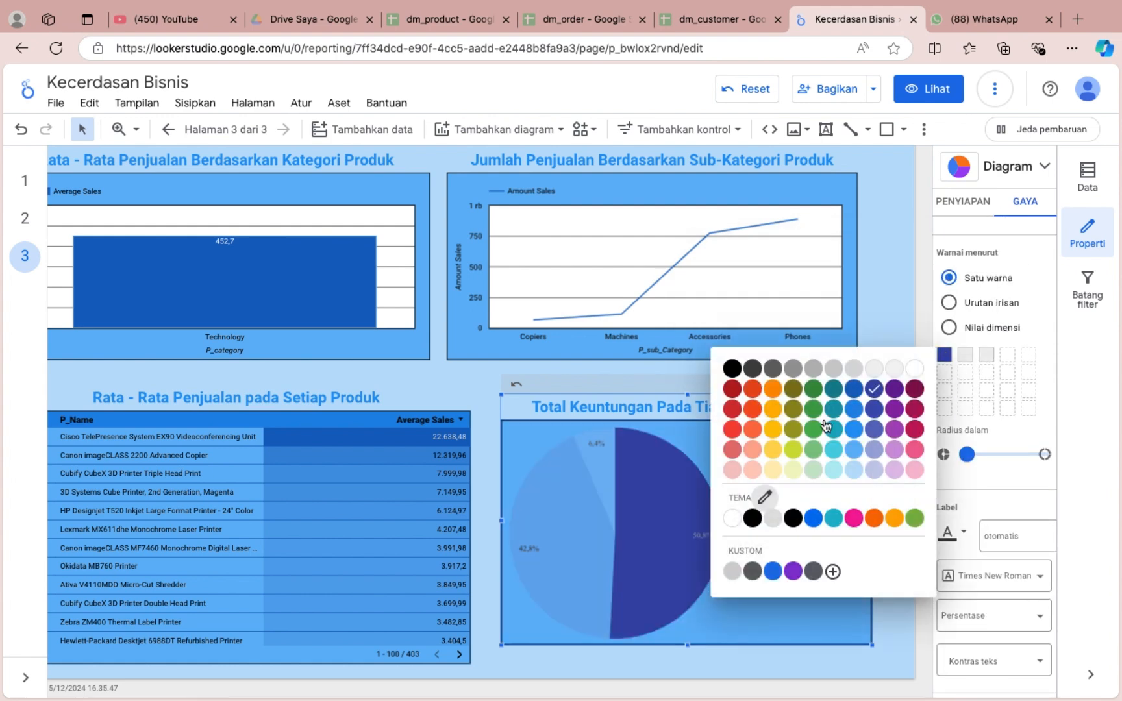
{"action": "left_click", "coordinate": [834, 389]}
Clear the Technology cross-filter and set the pie chart's single slice colour to dark blue.
{"action": "left_click", "coordinate": [946, 355]}
{"action": "left_click", "coordinate": [615, 513]}
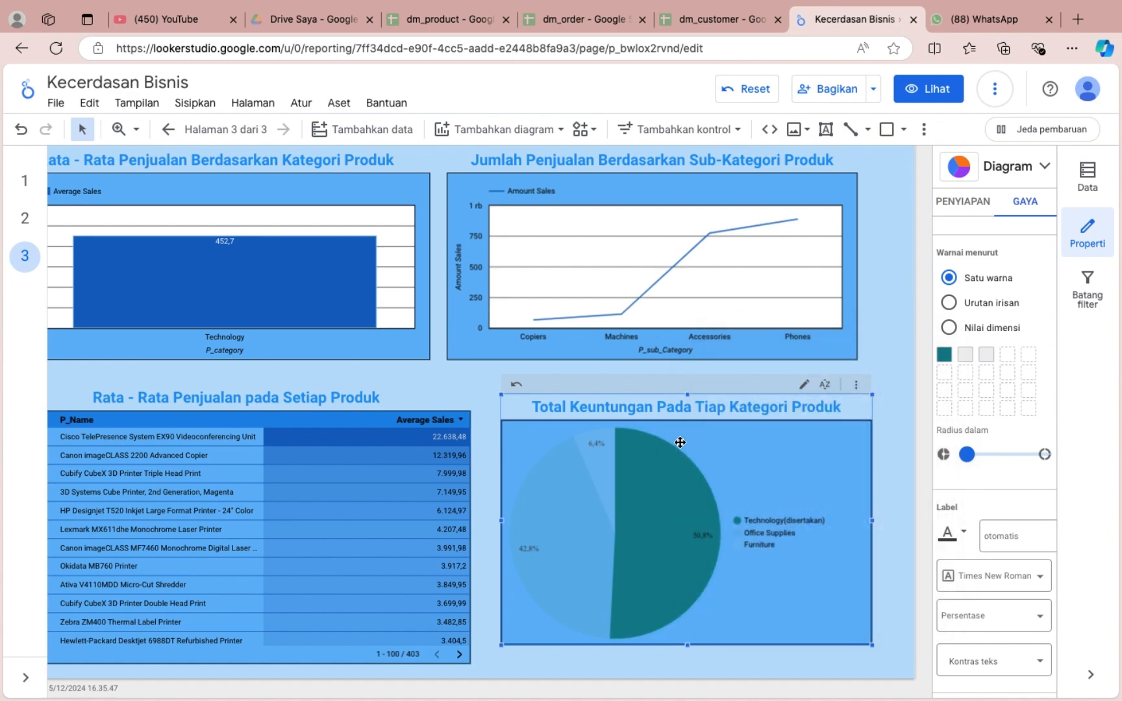
{"action": "left_click", "coordinate": [945, 355]}
{"action": "left_click", "coordinate": [853, 390]}
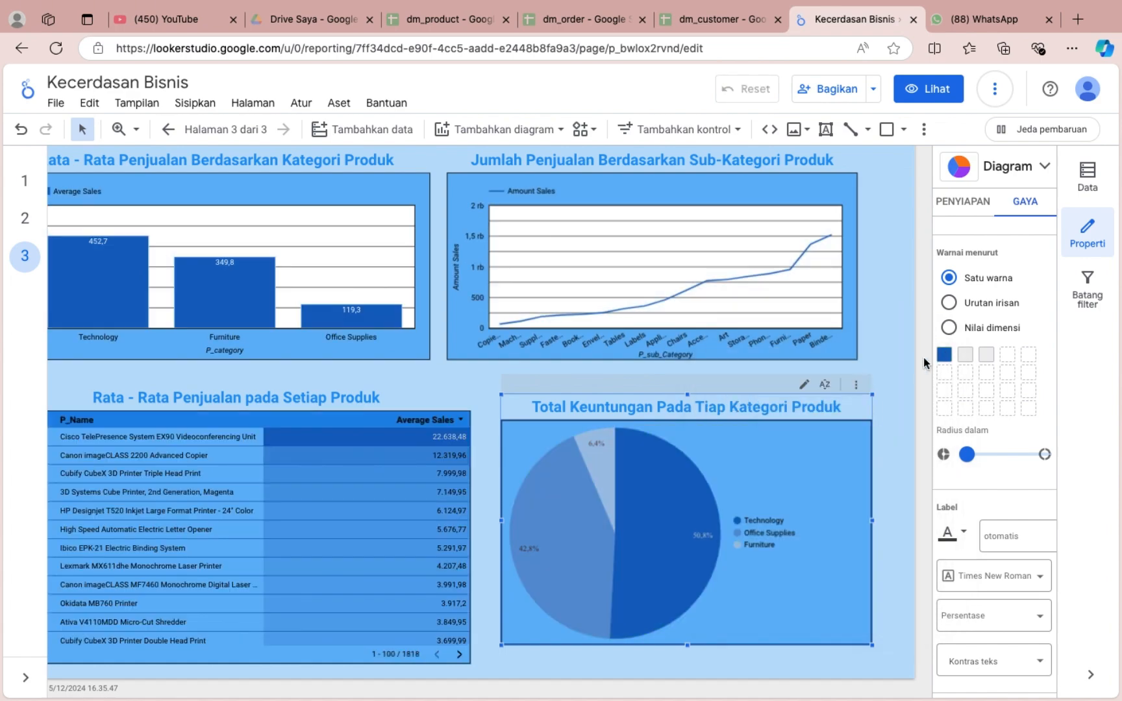
Deselect the pie chart and hide the chart properties.
{"action": "left_click", "coordinate": [900, 354]}
{"action": "scroll", "coordinate": [899, 354], "scroll_direction": "down", "scroll_amount": 5}
{"action": "left_click", "coordinate": [1078, 243]}
Examine the finished bar chart, line chart, pie chart and product table on page 3, including their data values.
{"action": "scroll", "coordinate": [574, 286], "scroll_direction": "up", "scroll_amount": 5}
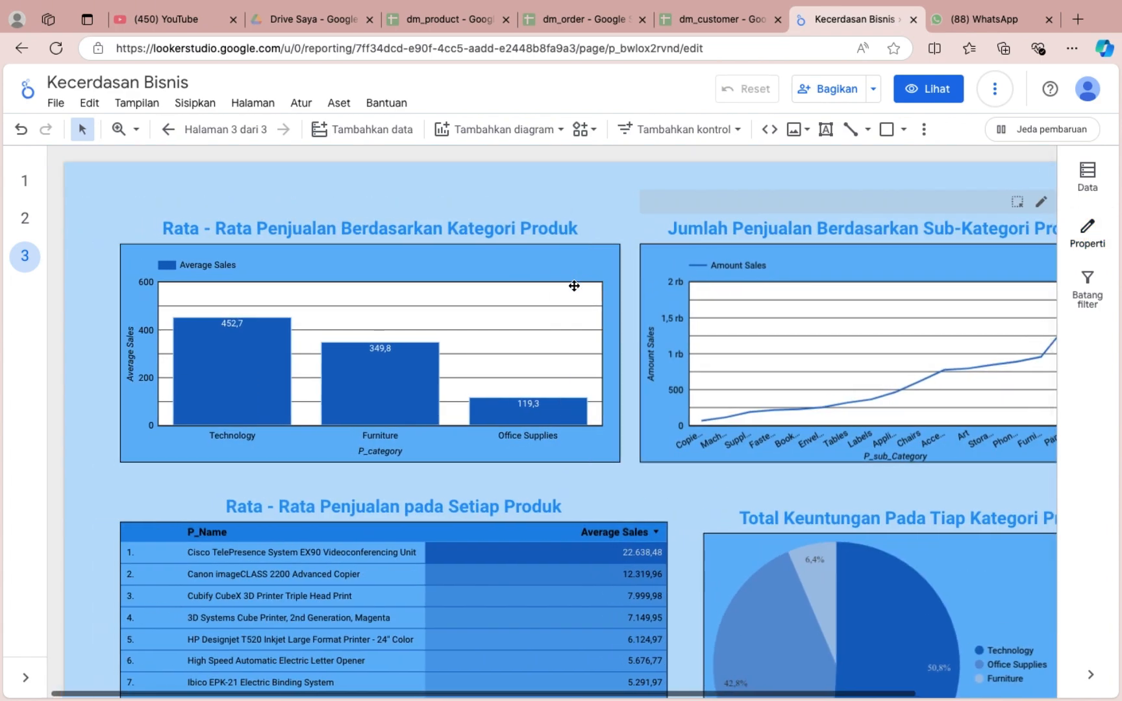
{"action": "scroll", "coordinate": [574, 286], "scroll_direction": "up", "scroll_amount": 3}
{"action": "mouse_move", "coordinate": [246, 390]}
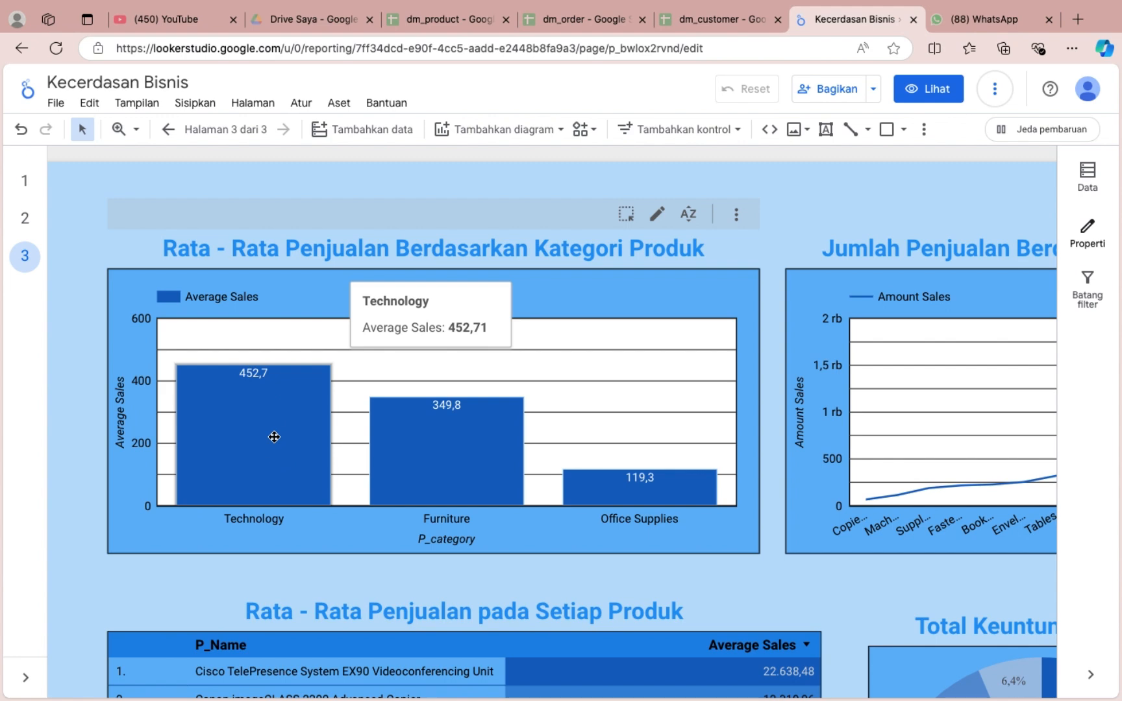
{"action": "scroll", "coordinate": [651, 484], "scroll_direction": "right", "scroll_amount": 7}
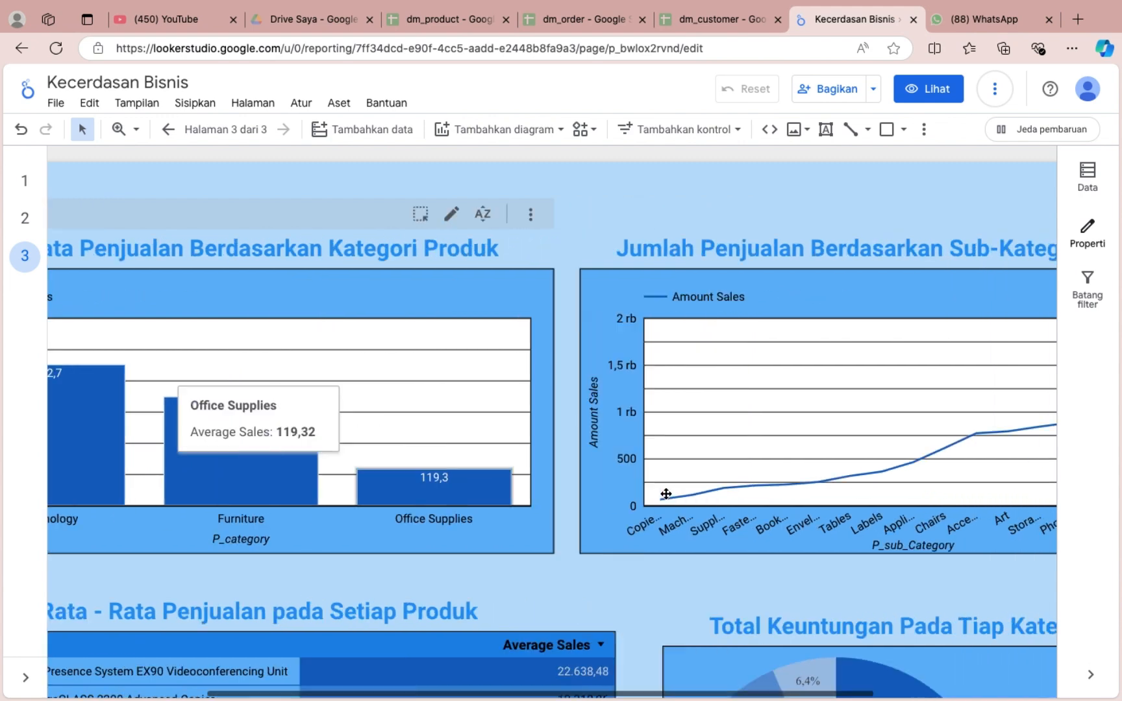
{"action": "mouse_move", "coordinate": [908, 370]}
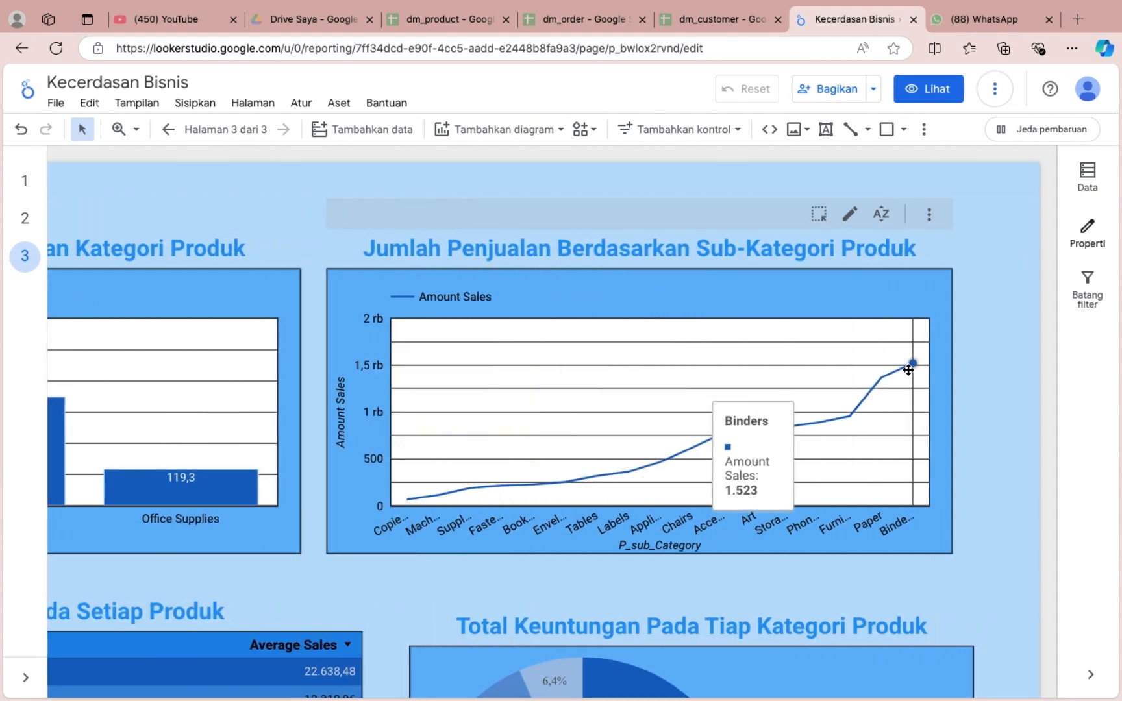
{"action": "scroll", "coordinate": [508, 571], "scroll_direction": "down", "scroll_amount": 6}
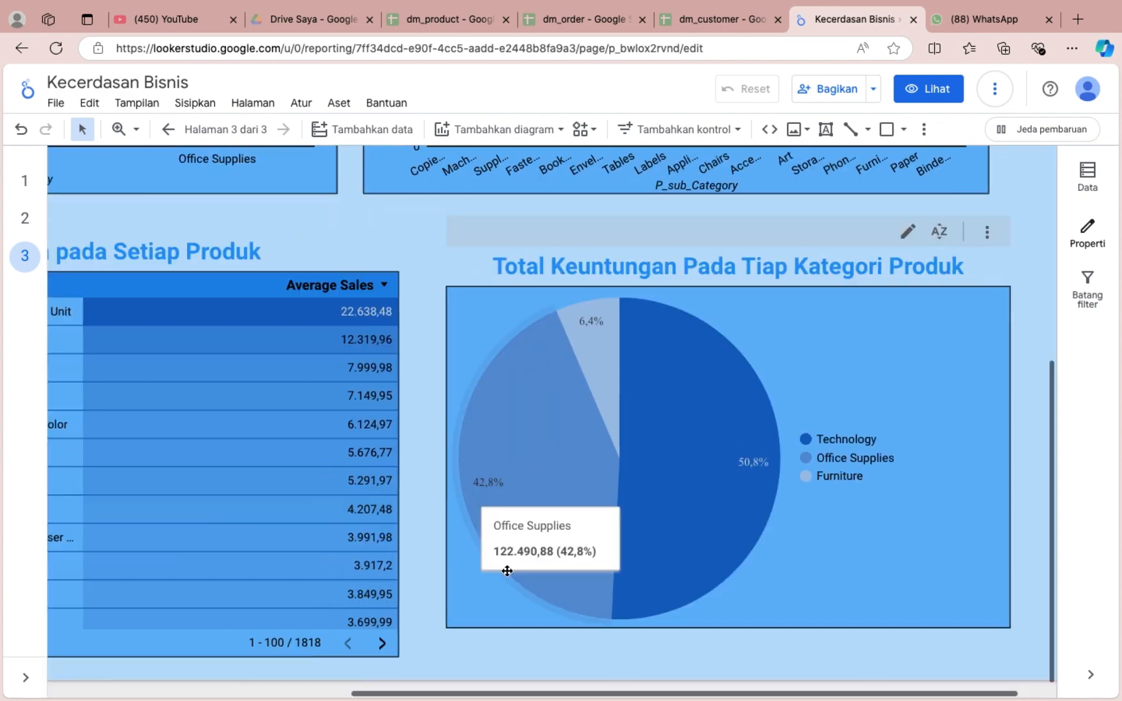
{"action": "scroll", "coordinate": [431, 511], "scroll_direction": "left", "scroll_amount": 6}
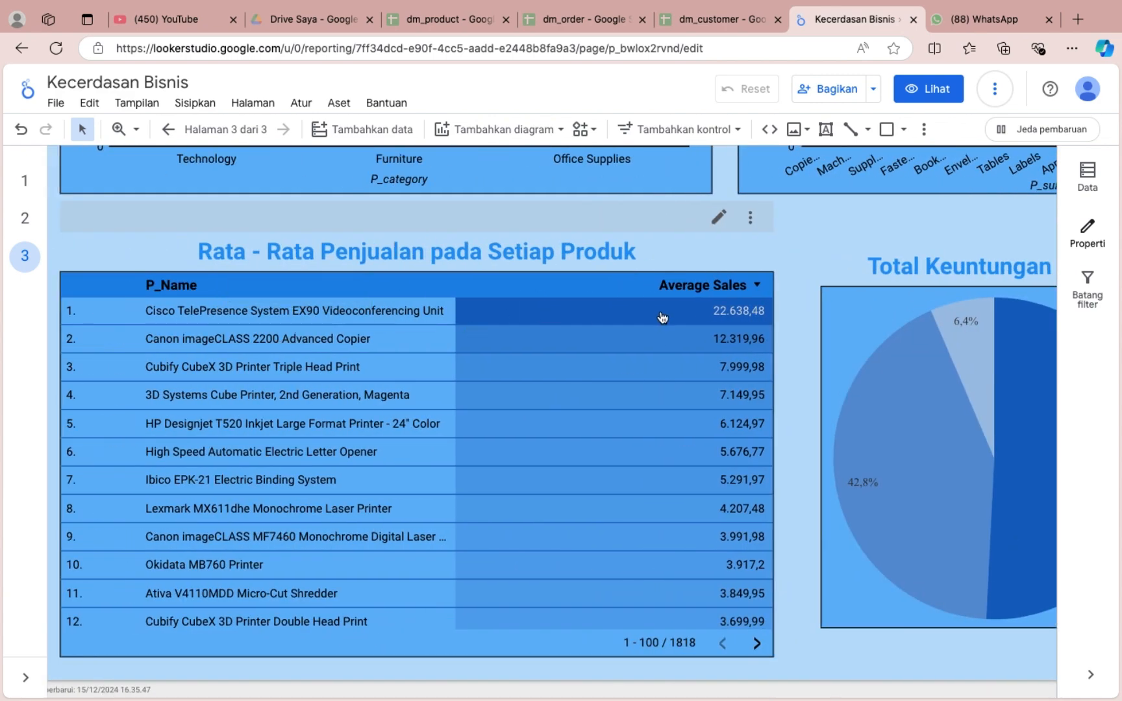
{"action": "scroll", "coordinate": [784, 328], "scroll_direction": "right", "scroll_amount": 6}
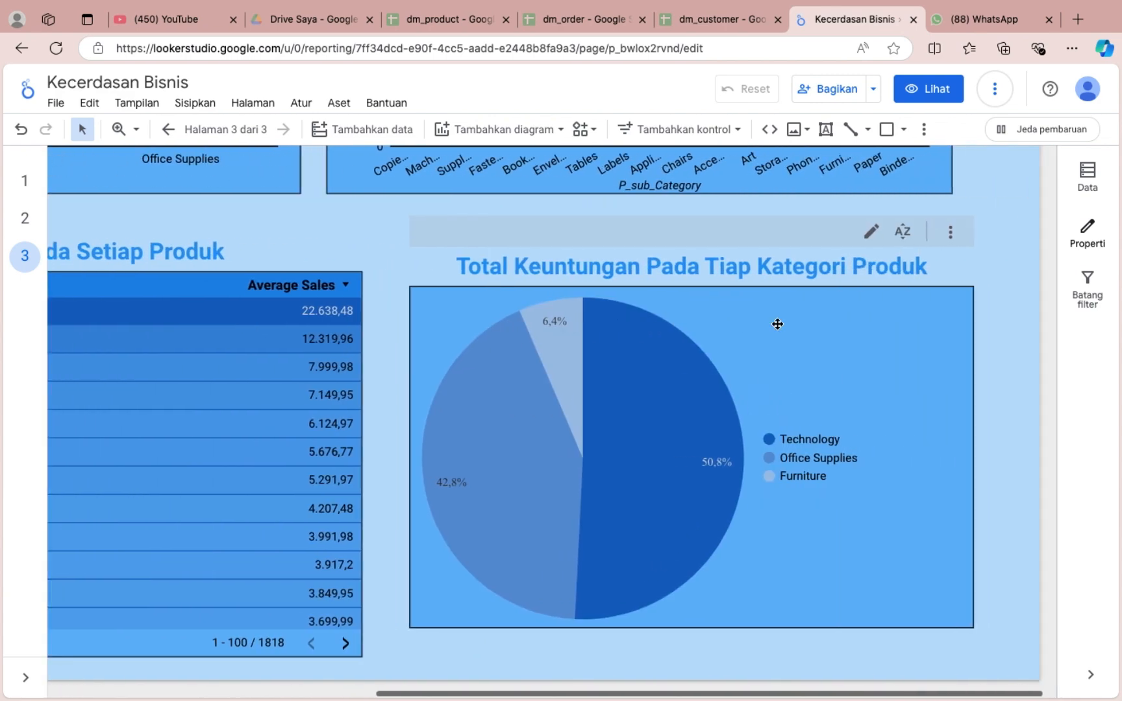
{"action": "scroll", "coordinate": [711, 444], "scroll_direction": "left", "scroll_amount": 6}
{"action": "scroll", "coordinate": [711, 443], "scroll_direction": "down", "scroll_amount": 15}
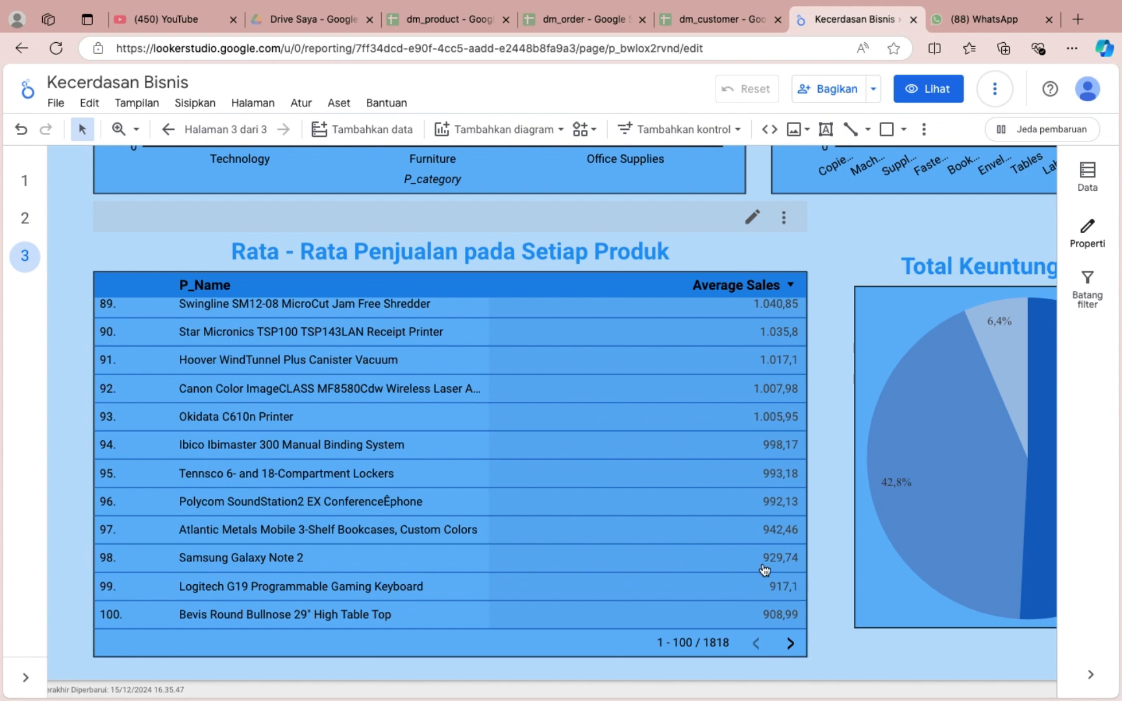
Enlarge the Total Keuntungan Pada Tiap Kategori Produk pie chart downward to the product table's lower edge and slightly wider on its right side.
{"action": "scroll", "coordinate": [845, 579], "scroll_direction": "right", "scroll_amount": 10}
{"action": "scroll", "coordinate": [840, 616], "scroll_direction": "up", "scroll_amount": 3}
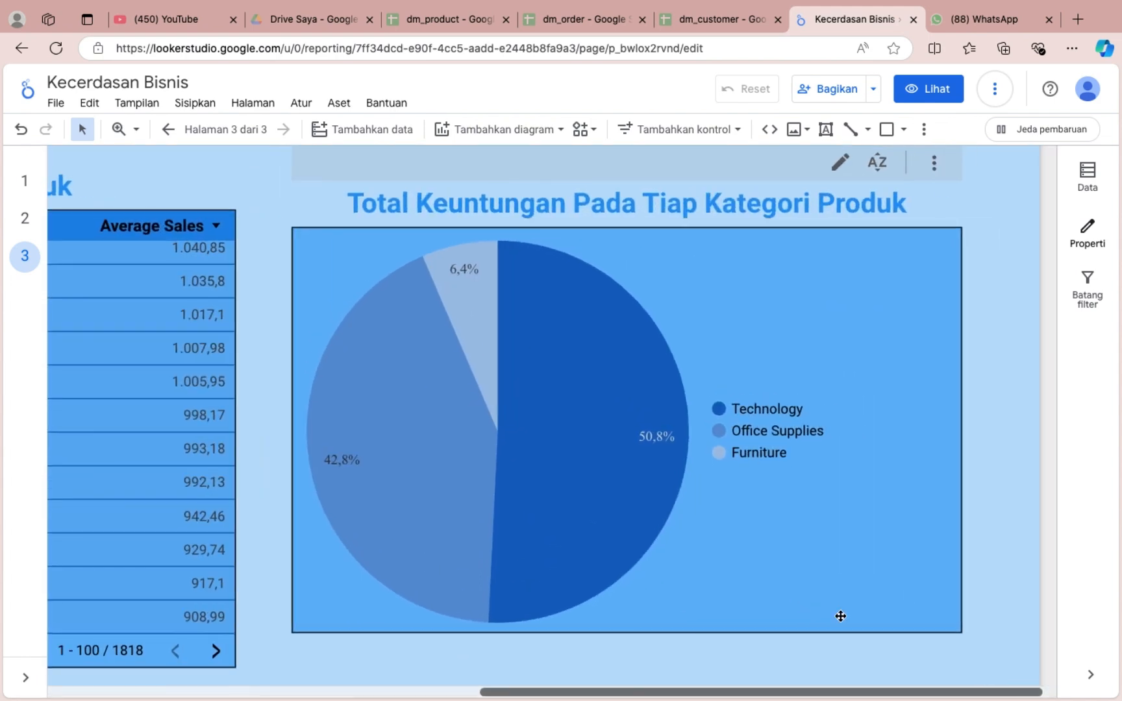
{"action": "mouse_move", "coordinate": [629, 447]}
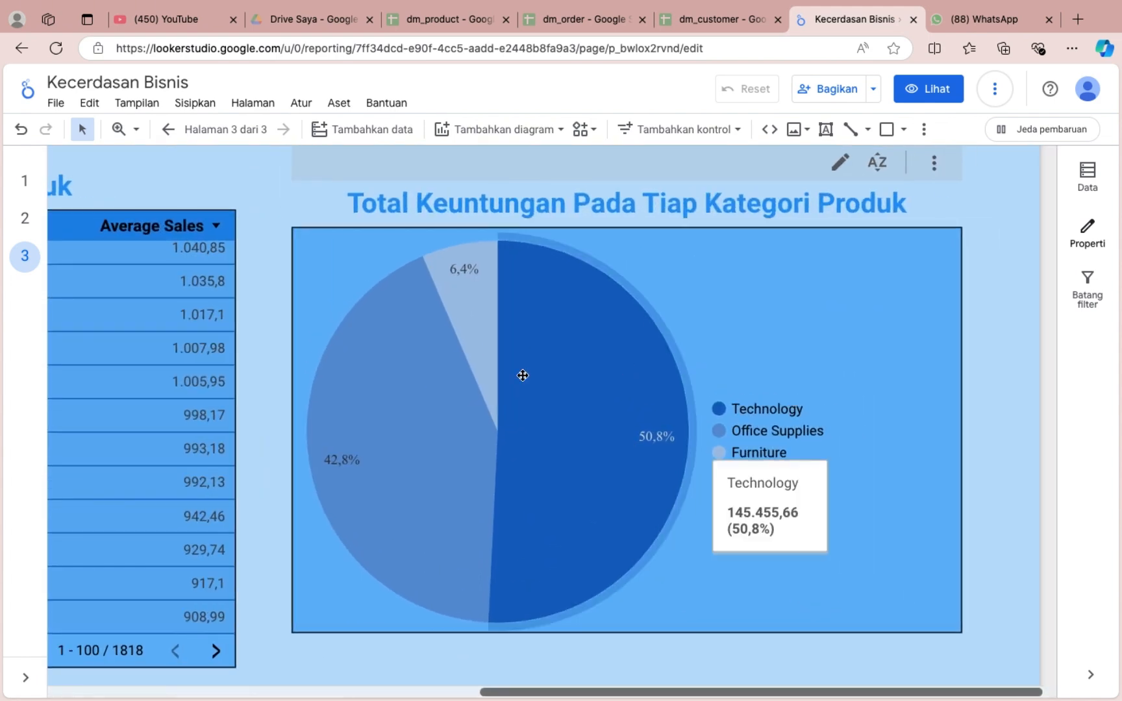
{"action": "mouse_move", "coordinate": [469, 323]}
{"action": "scroll", "coordinate": [469, 323], "scroll_direction": "down", "scroll_amount": 3}
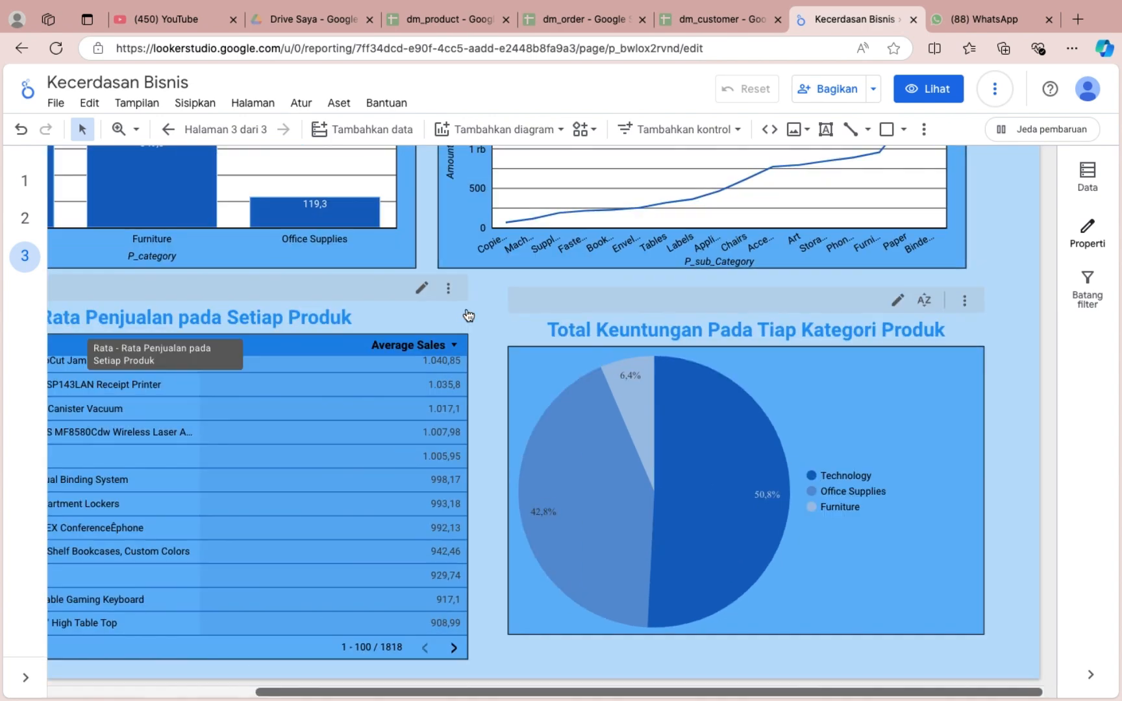
{"action": "left_click", "coordinate": [767, 444]}
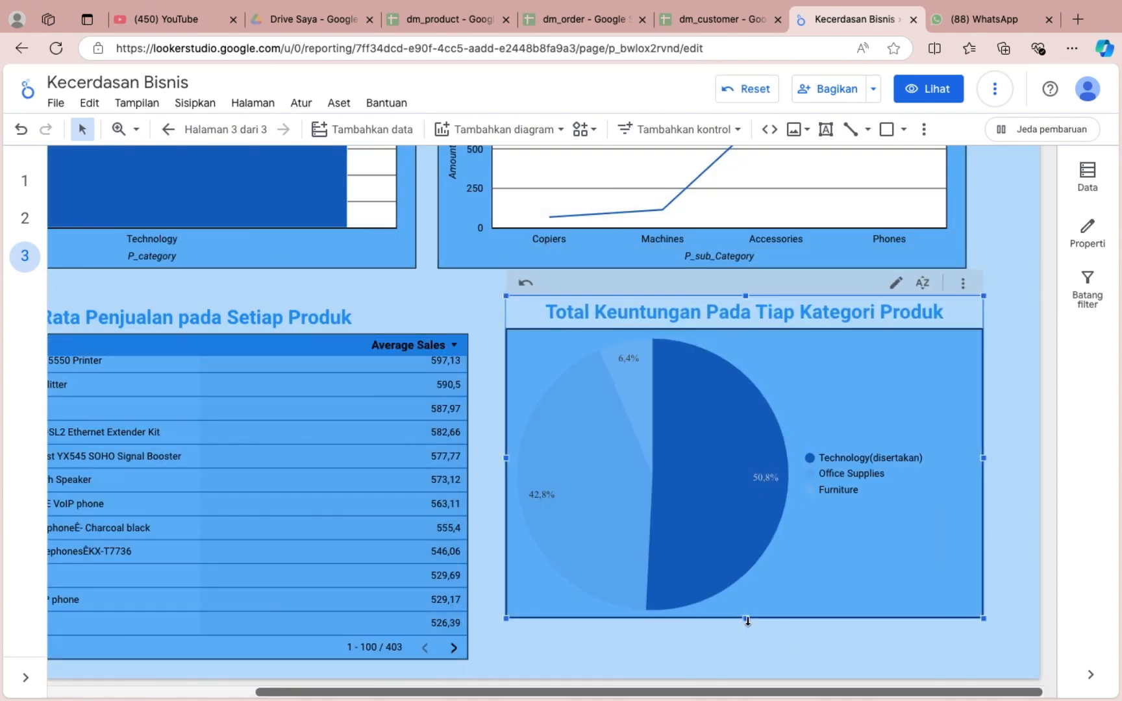
{"action": "left_click_drag", "start_coordinate": [748, 623], "coordinate": [746, 662]}
{"action": "left_click_drag", "start_coordinate": [984, 481], "coordinate": [995, 482]}
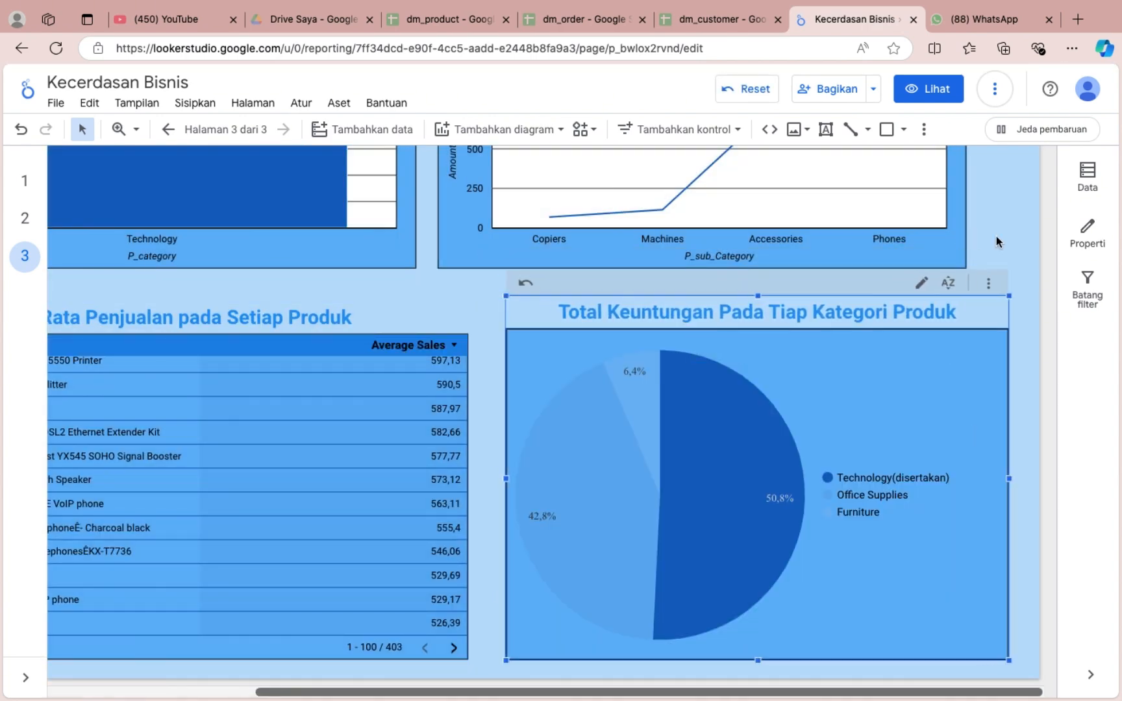
Reload the report and review the finished charts on pages 1, 2 and 3.
{"action": "scroll", "coordinate": [1000, 243], "scroll_direction": "down", "scroll_amount": 3}
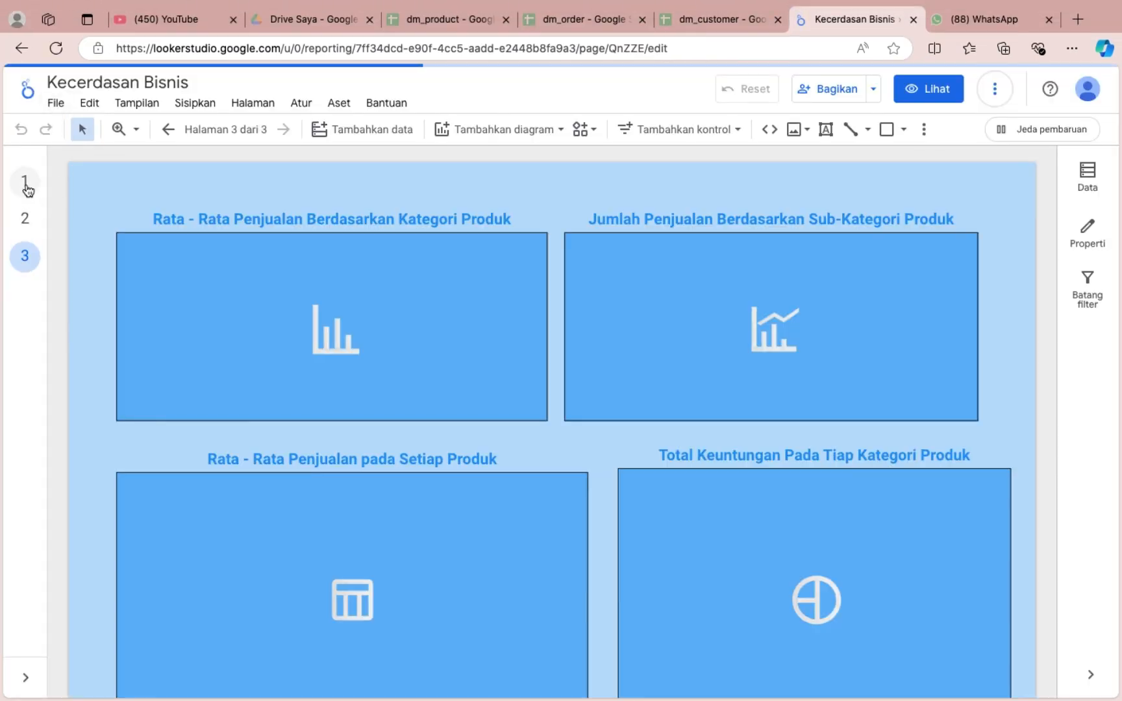
{"action": "left_click", "coordinate": [24, 184]}
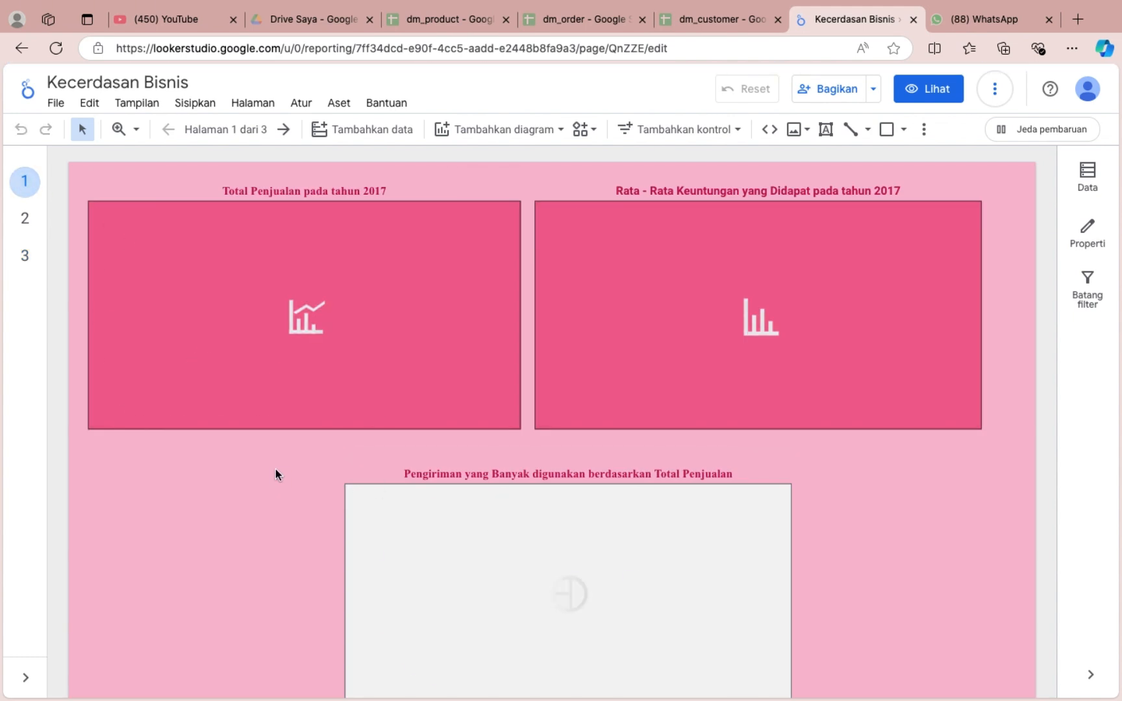
{"action": "scroll", "coordinate": [276, 469], "scroll_direction": "down", "scroll_amount": 7}
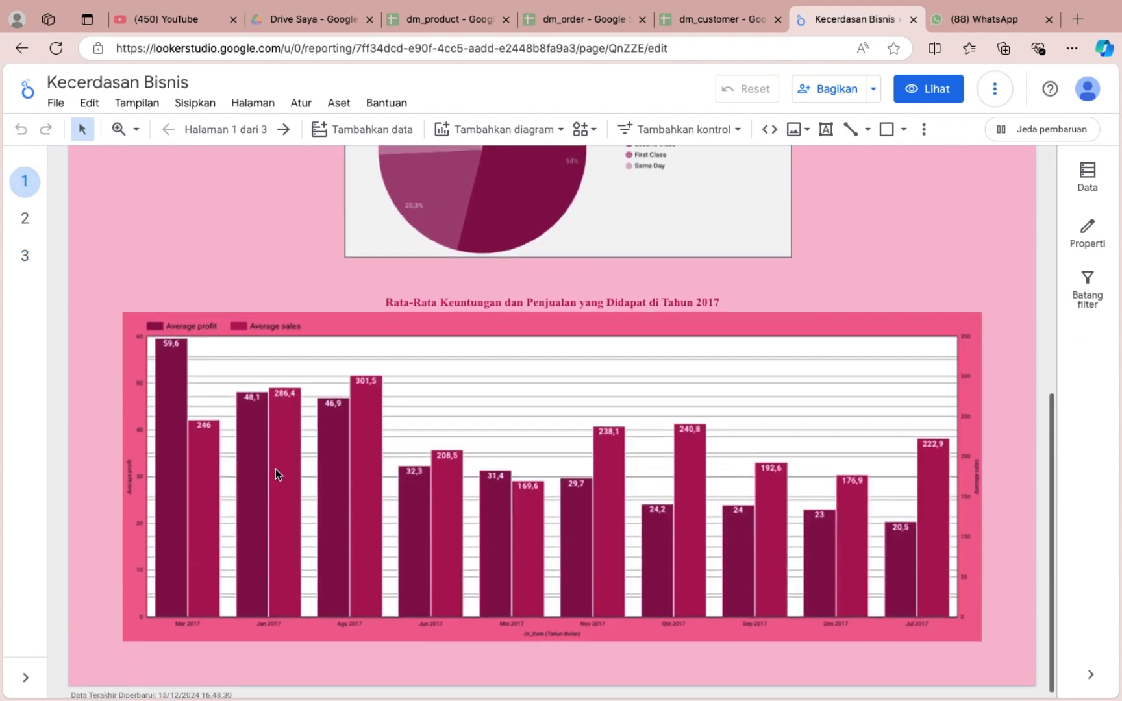
{"action": "left_click", "coordinate": [25, 220]}
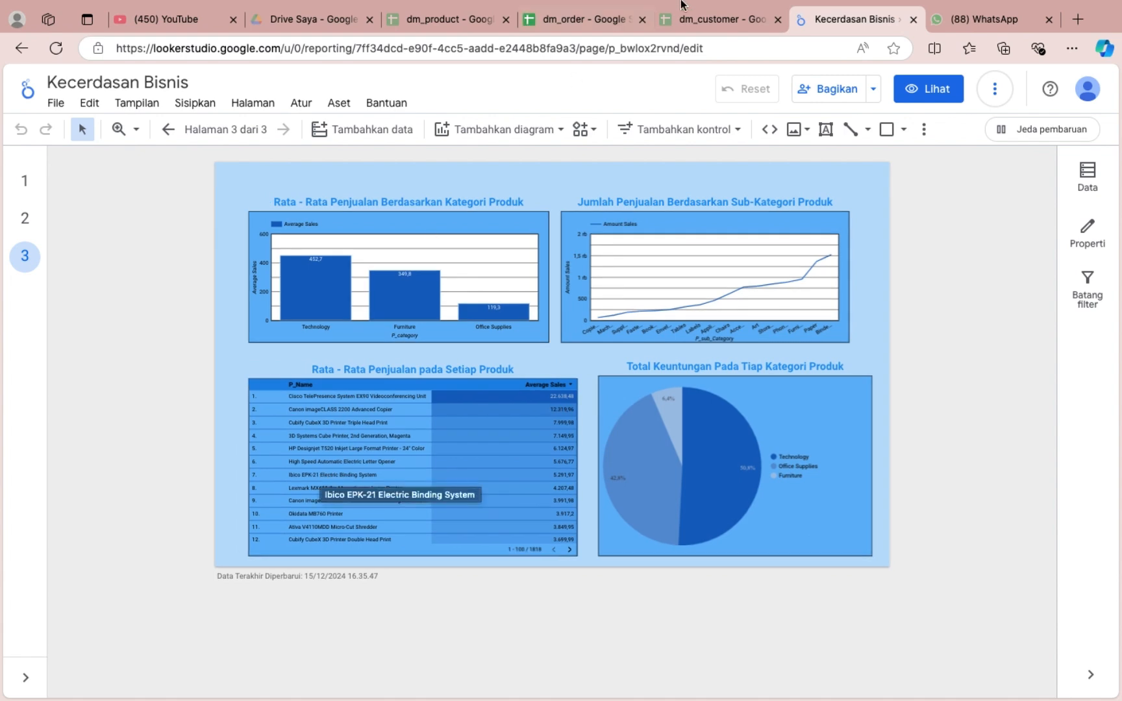
{"action": "mouse_move", "coordinate": [883, 13]}
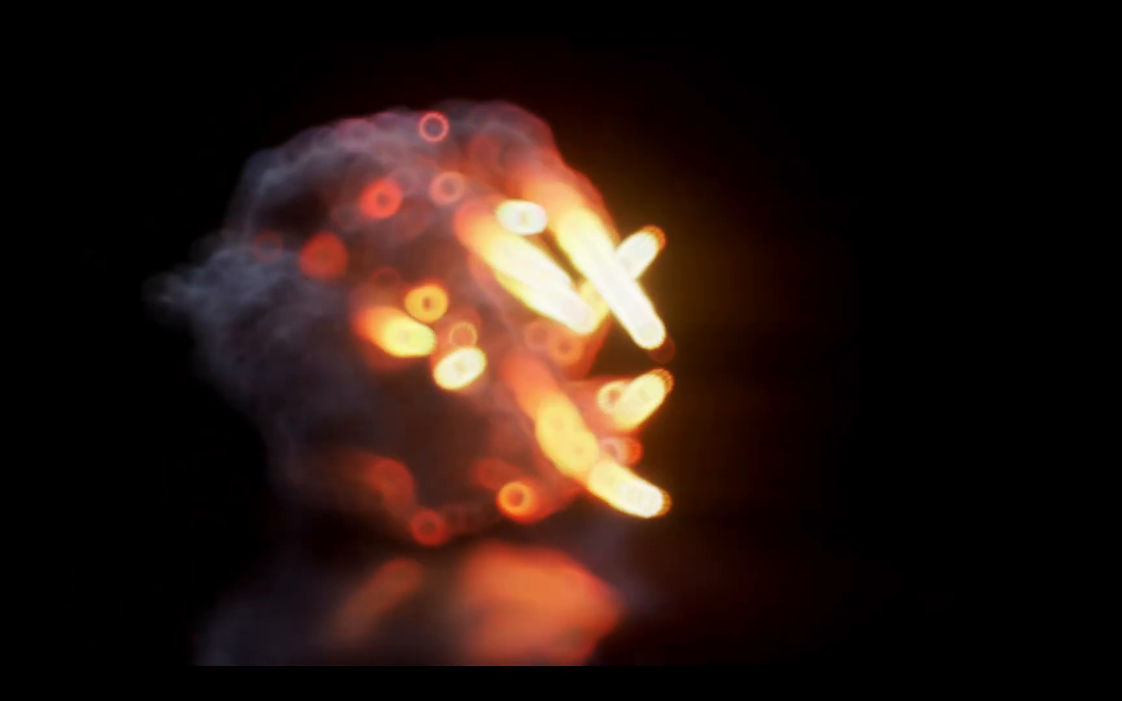